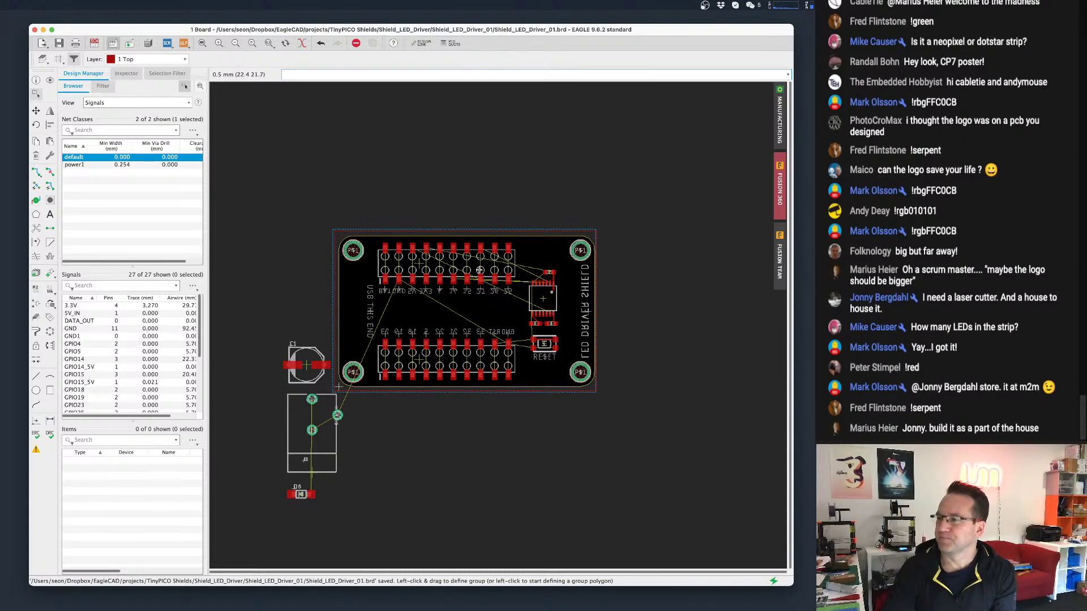
Bring up the LED driver shield's schematic and reposition and enlarge its window over the board layout.
scroll(549, 259, "up", 1)
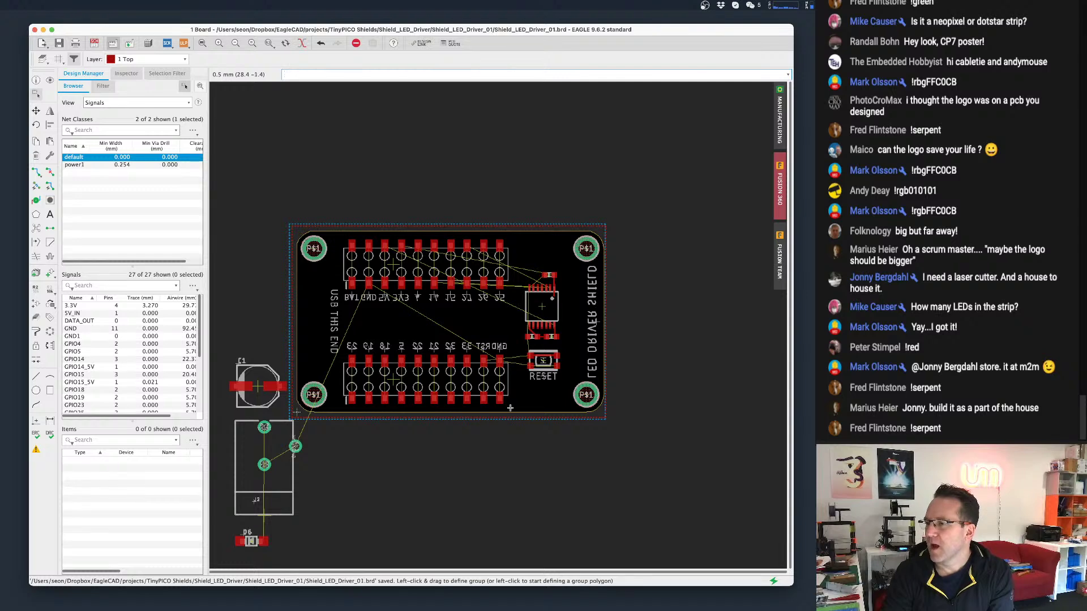
middle_click_drag(472, 421, 514, 403)
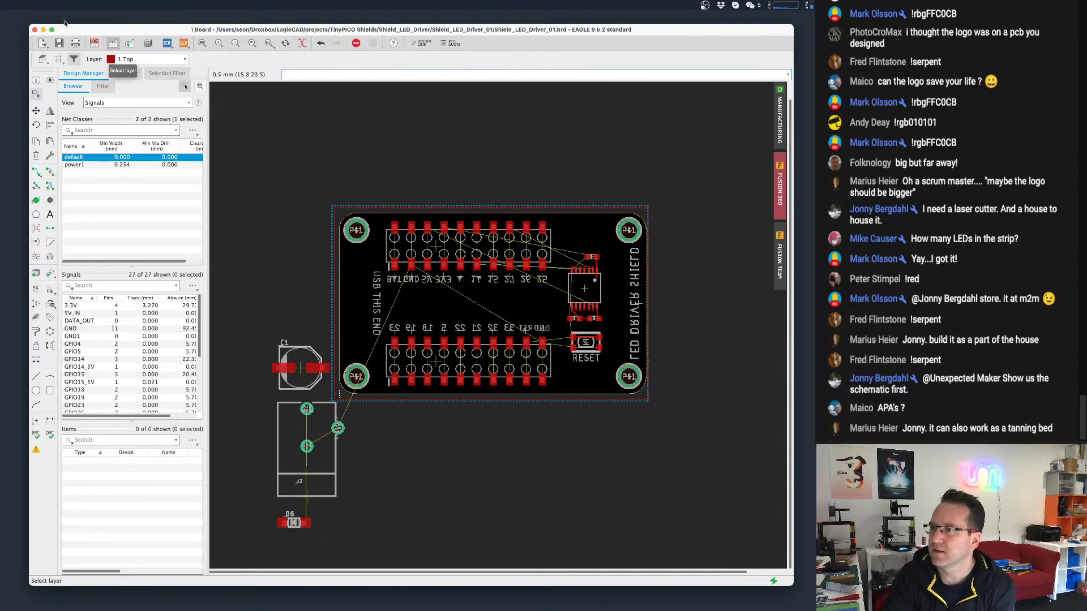
left_click(94, 43)
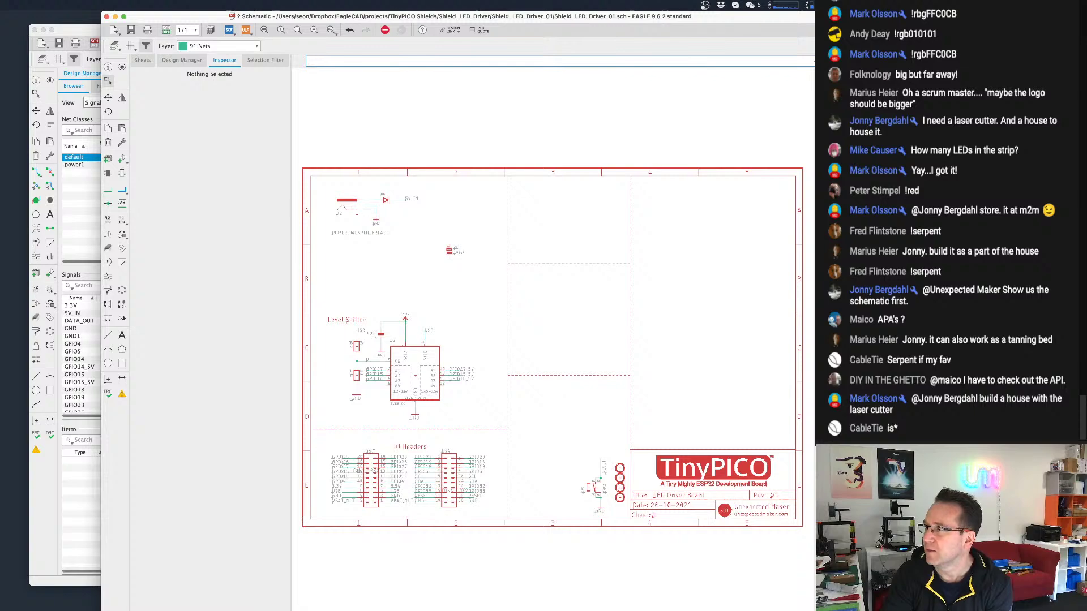
left_click_drag(820, 12, 816, 162)
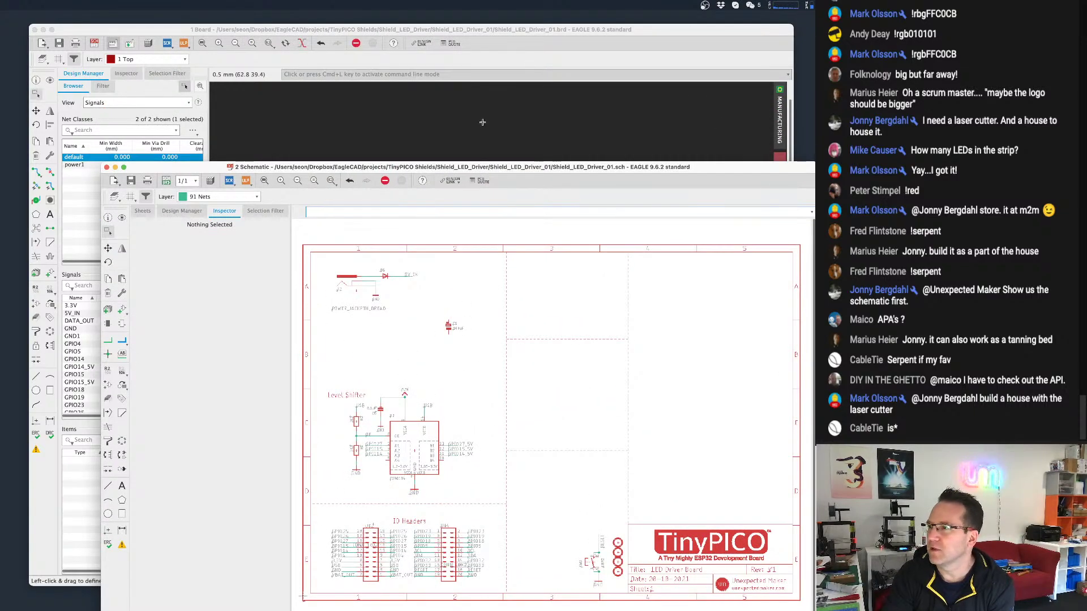
left_click_drag(472, 171, 411, 72)
scroll(234, 396, "up", 3)
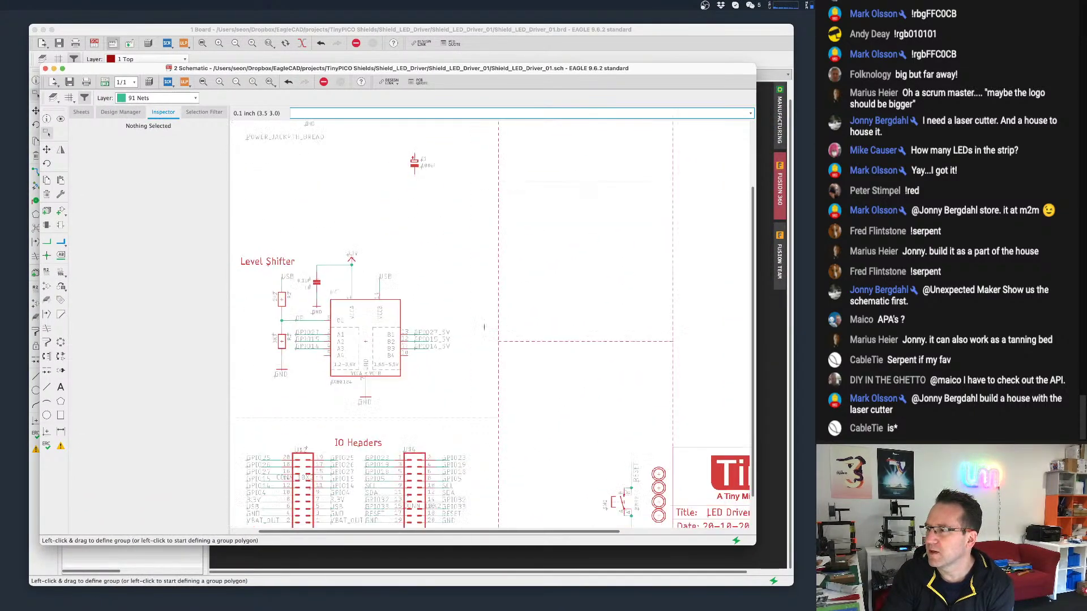
left_click_drag(40, 545, 0, 597)
Examine the schematic's power input, level shifter and IO header sections, and return to the board layout.
scroll(527, 392, "down", 1)
middle_click_drag(535, 365, 588, 336)
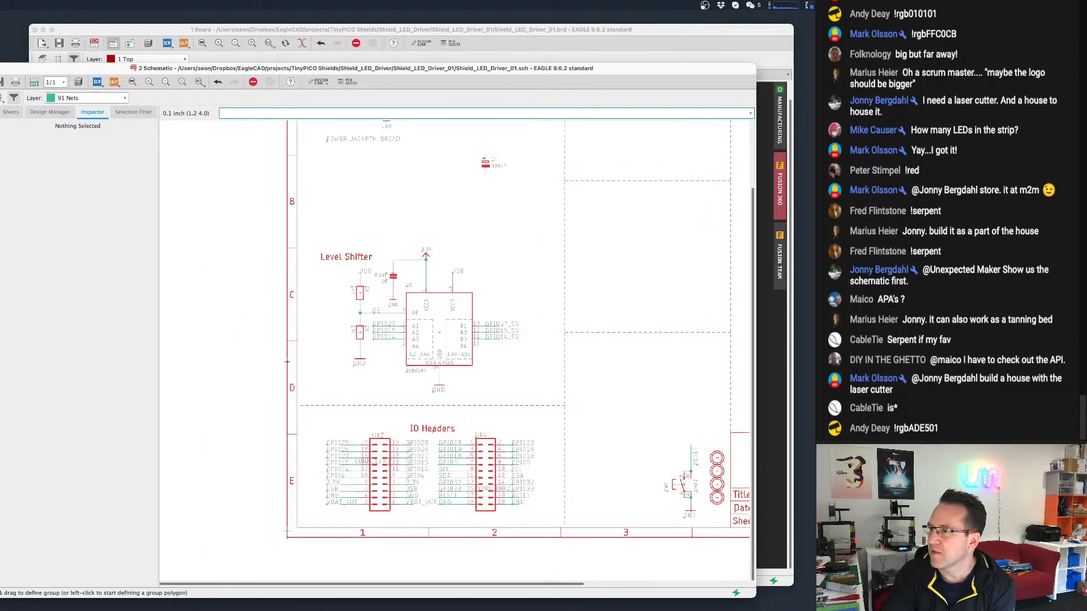
scroll(485, 339, "up", 1)
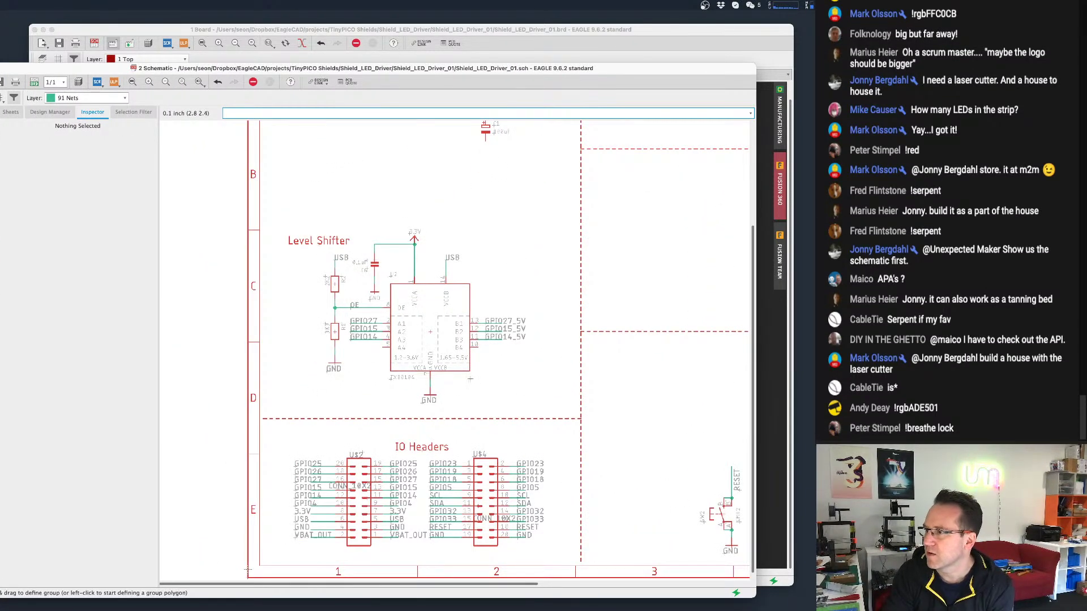
scroll(470, 380, "down", 2)
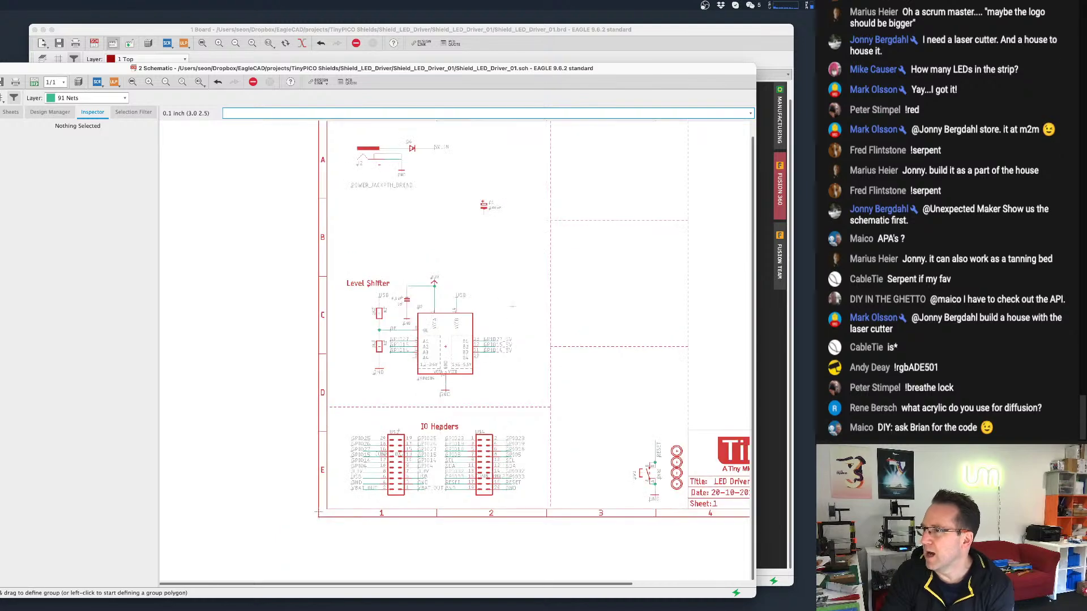
middle_click_drag(503, 301, 489, 342)
left_click(694, 49)
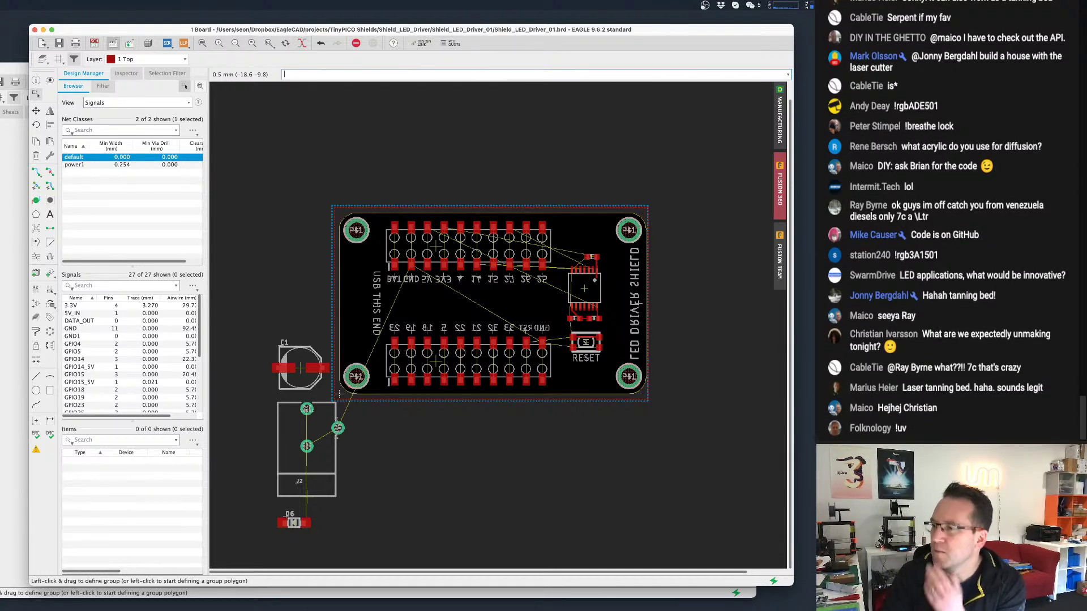
scroll(473, 351, "down", 1)
scroll(485, 338, "up", 1)
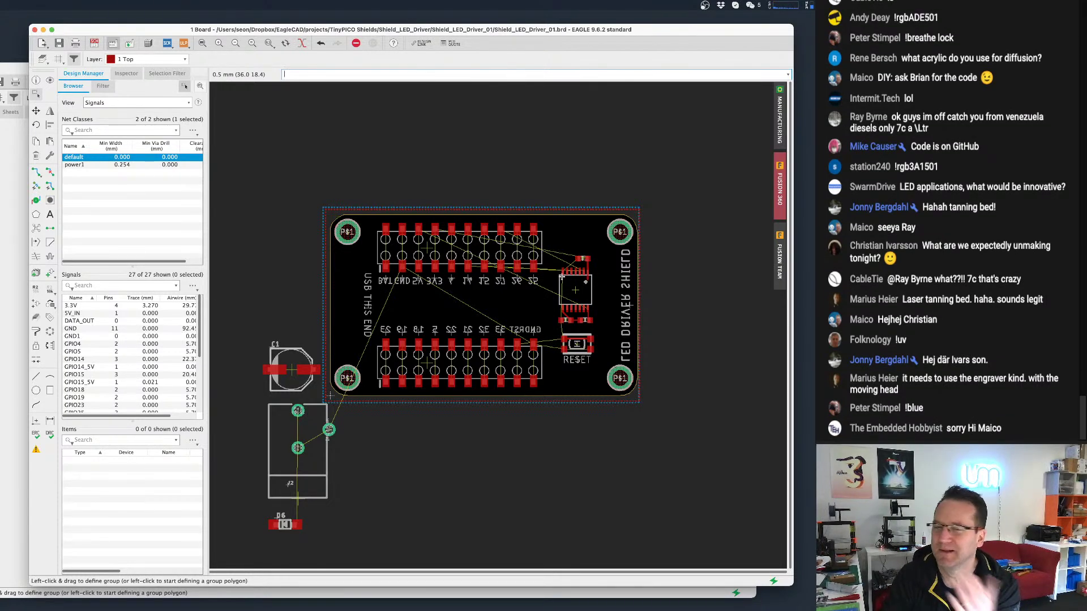
scroll(595, 316, "up", 3)
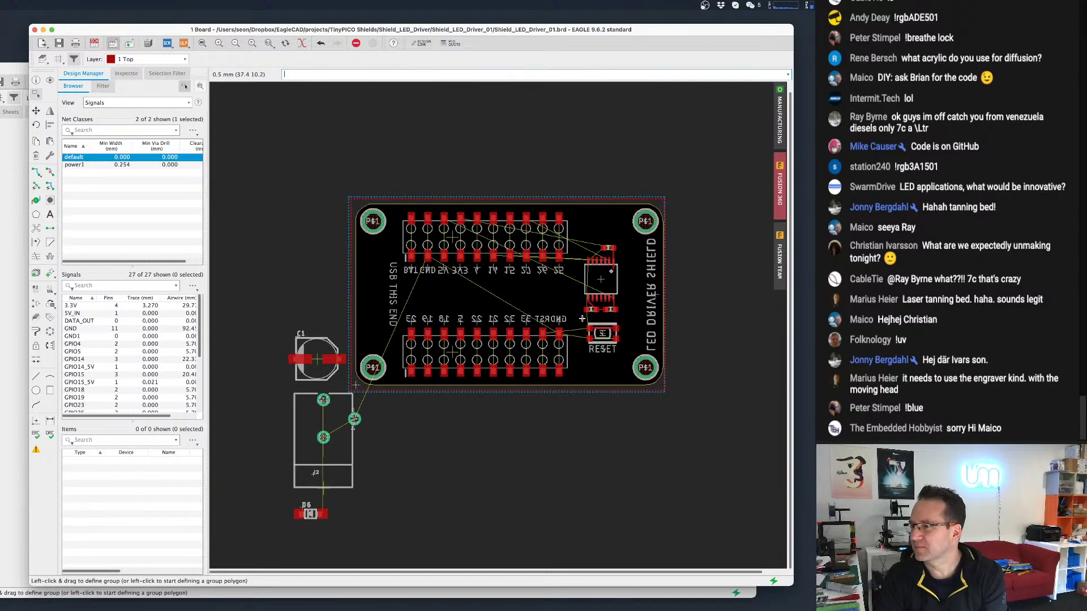
scroll(472, 299, "down", 2)
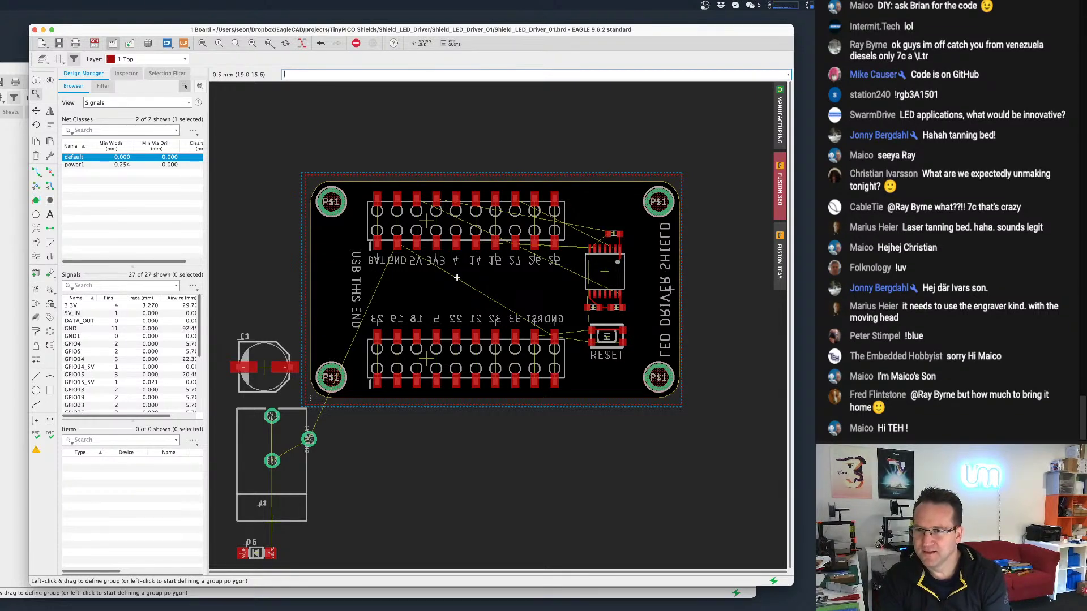
scroll(457, 277, "up", 1)
scroll(469, 272, "down", 2)
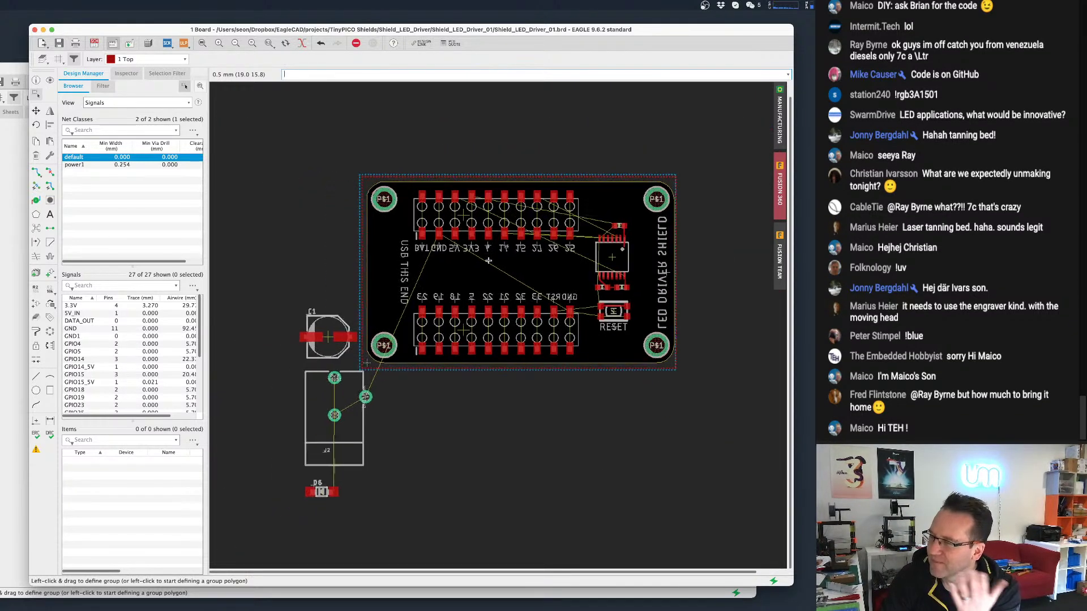
scroll(486, 262, "up", 1)
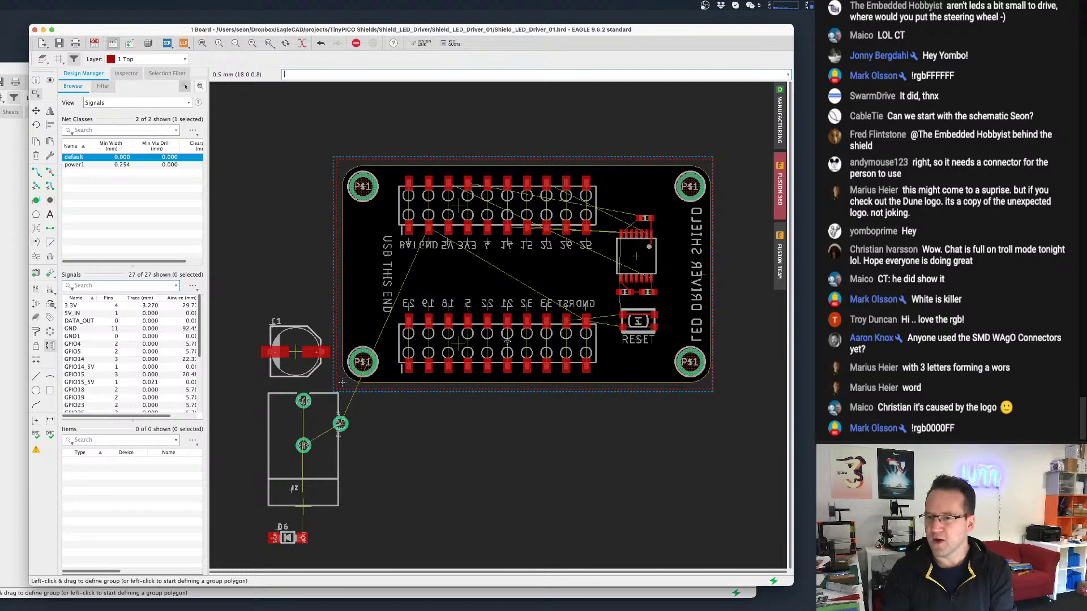
scroll(505, 339, "up", 1)
scroll(505, 338, "down", 1)
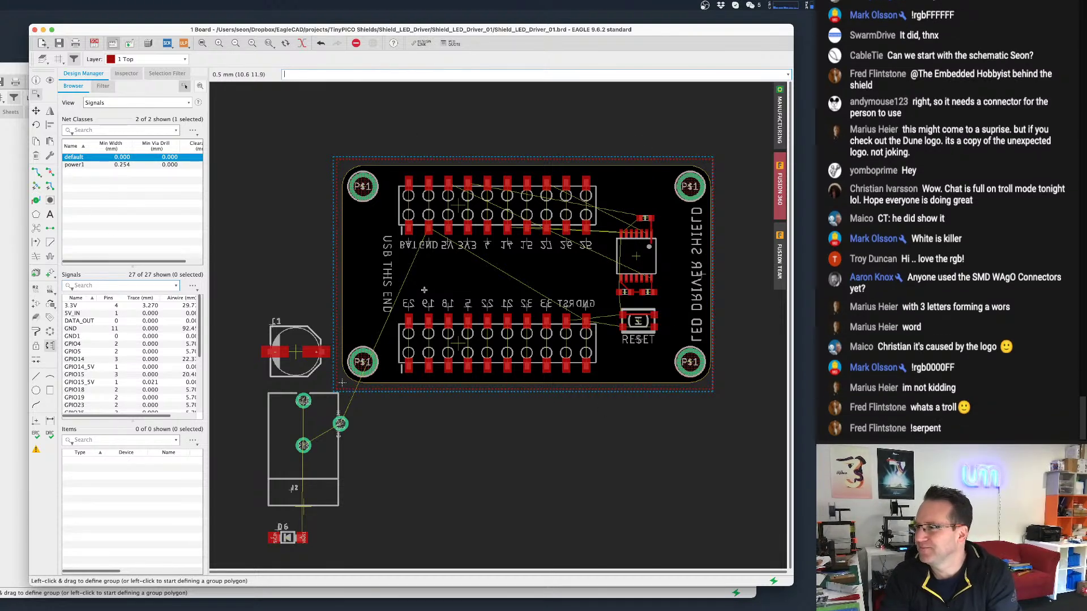
Rotate the power jack to lie horizontally and place it along the board's upper edge, towards the left end.
middle_click_drag(482, 244, 496, 236)
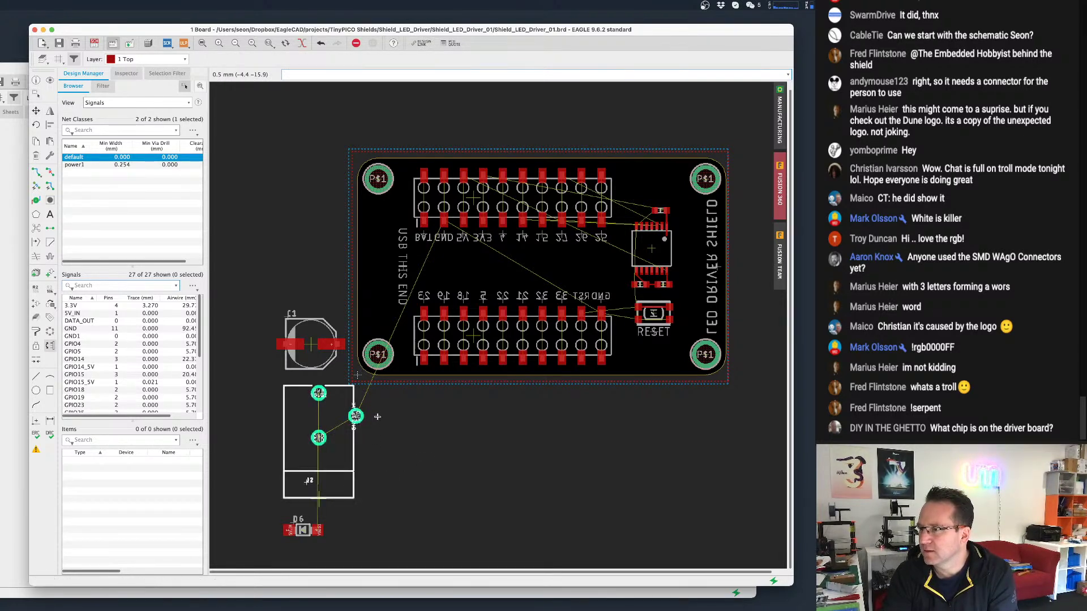
left_click_drag(377, 417, 441, 252)
right_click(443, 254)
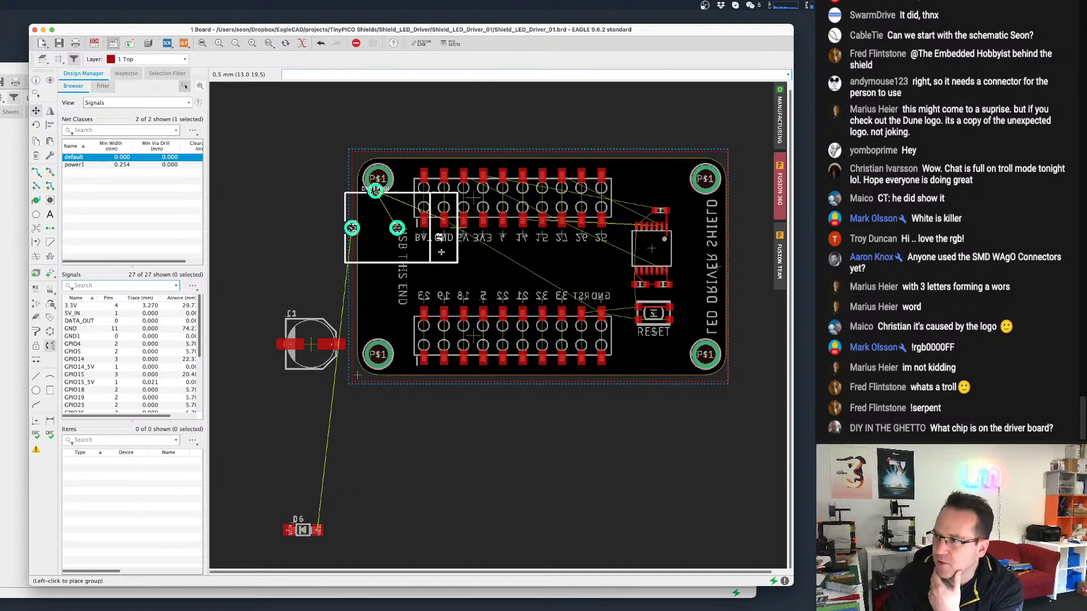
right_click(461, 255)
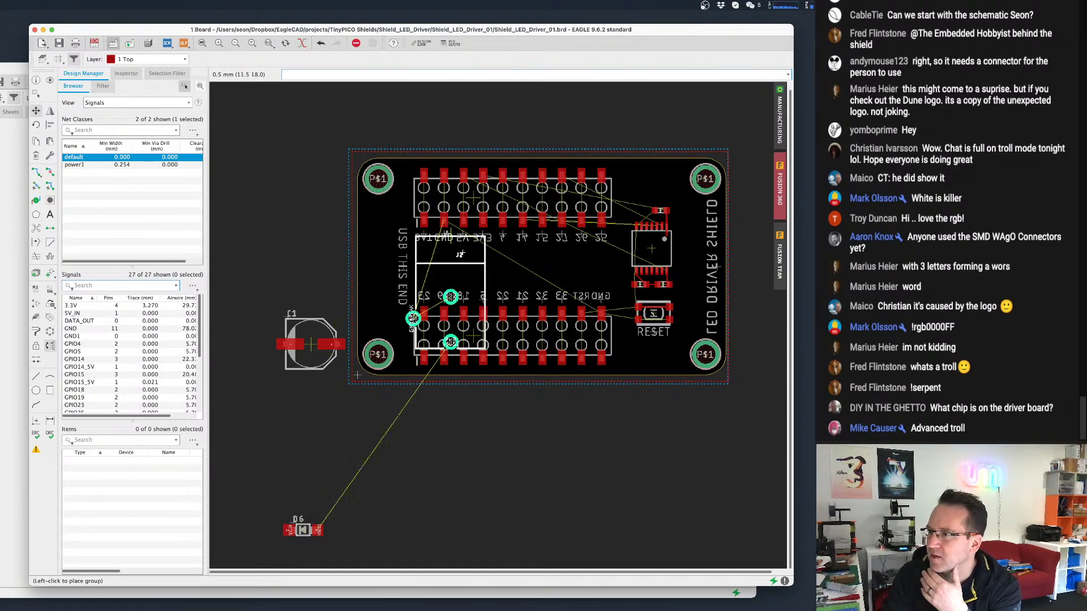
right_click(447, 233)
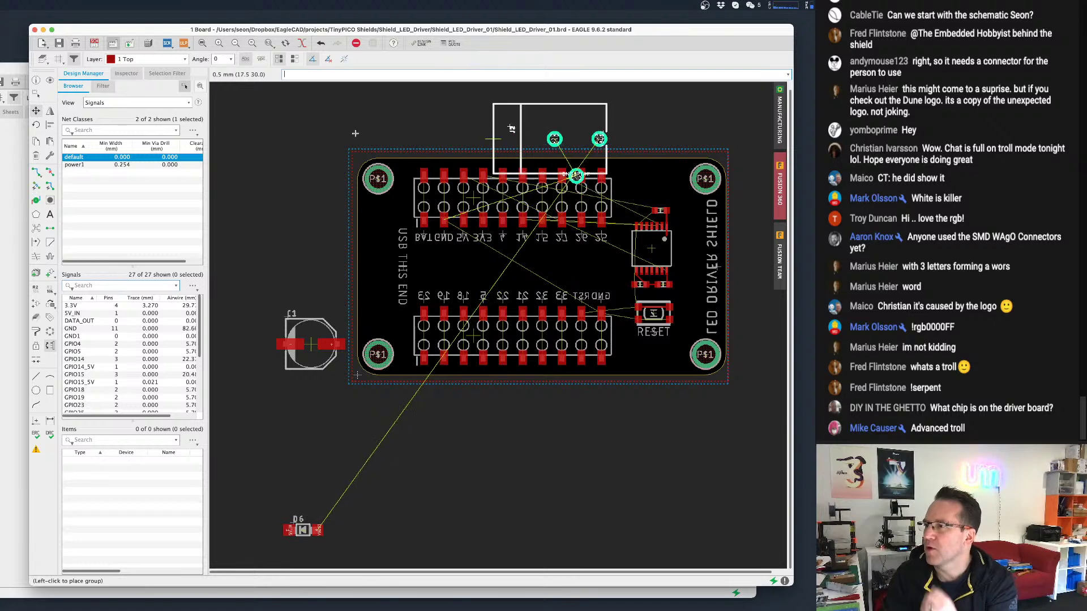
left_click(390, 115)
Move diode D6 and capacitor C1 above the board's upper edge, to the right of the power jack.
scroll(488, 416, "down", 2)
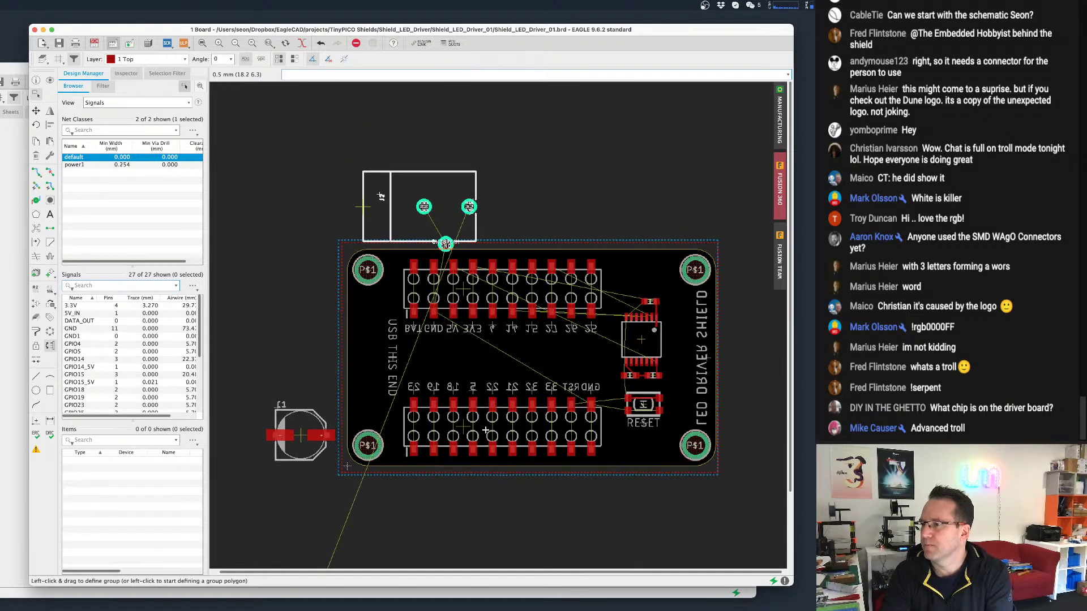
scroll(332, 492, "down", 2)
middle_click_drag(333, 492, 332, 427)
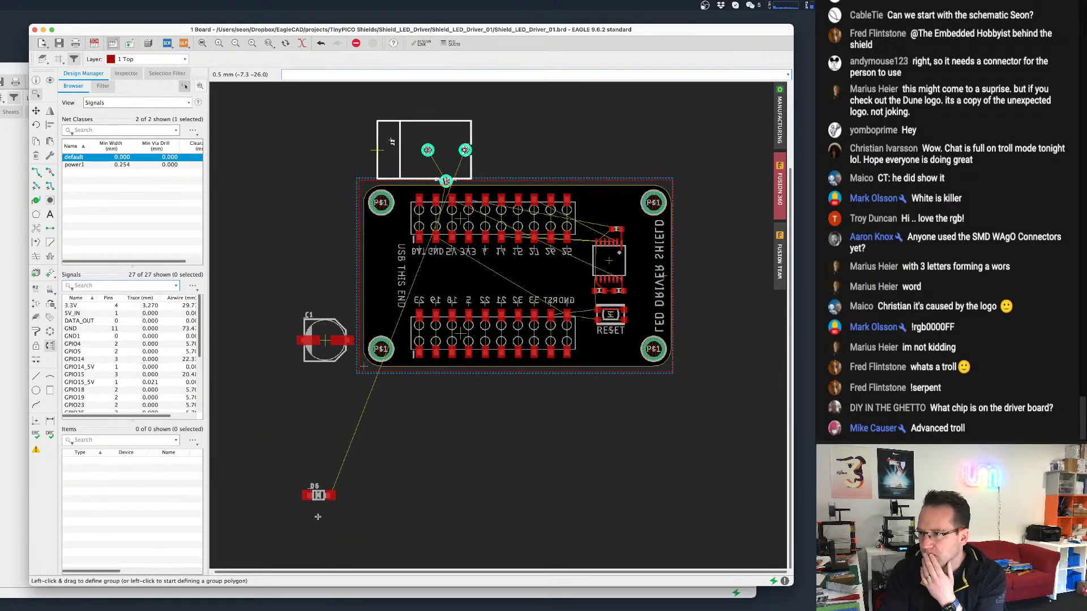
left_click_drag(318, 495, 574, 98)
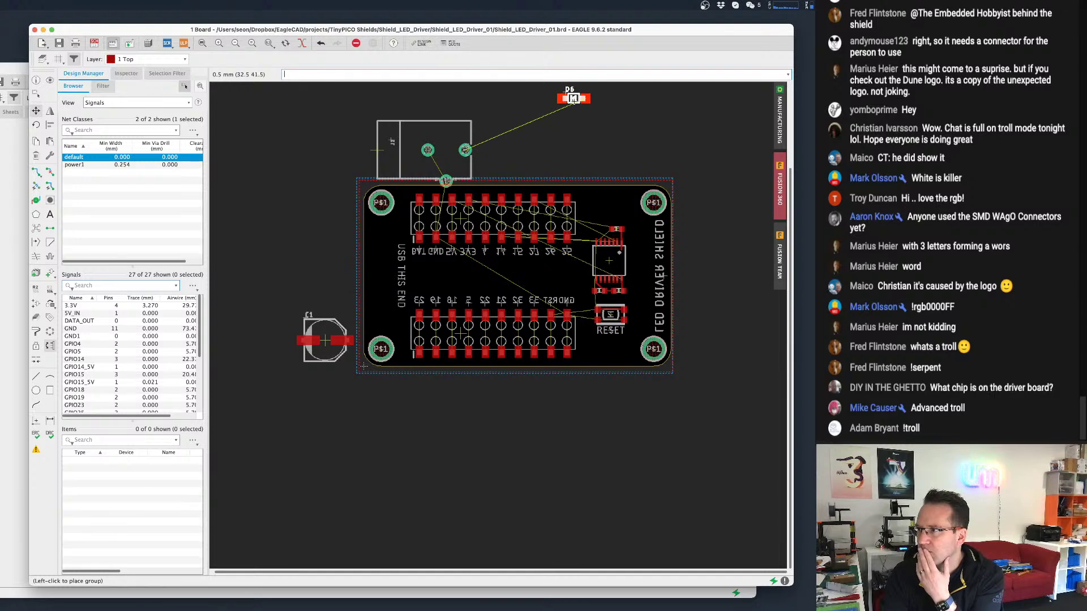
left_click(574, 113)
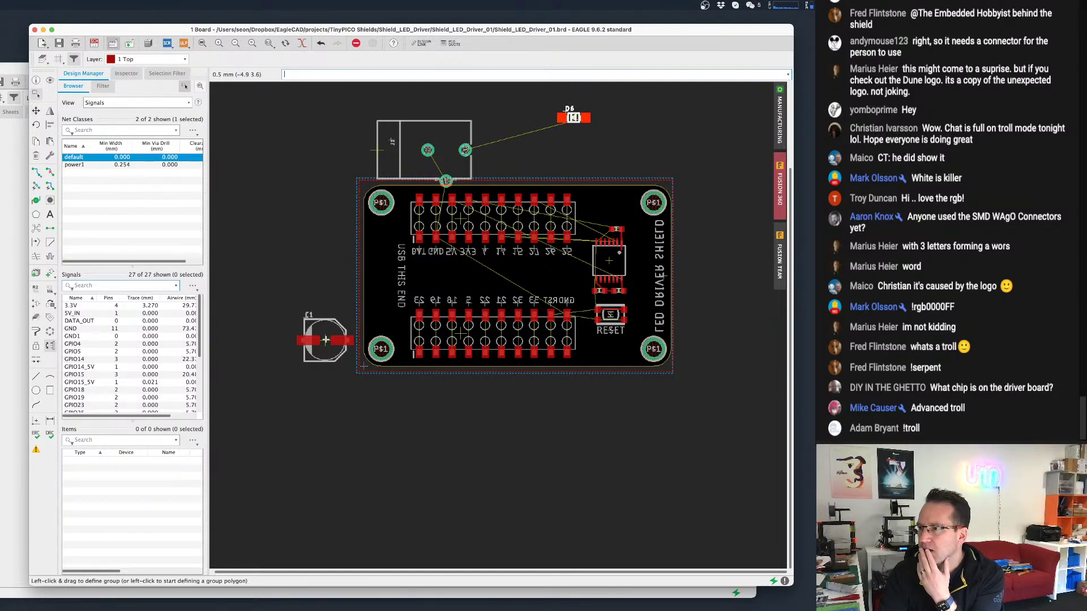
left_click_drag(327, 340, 649, 140)
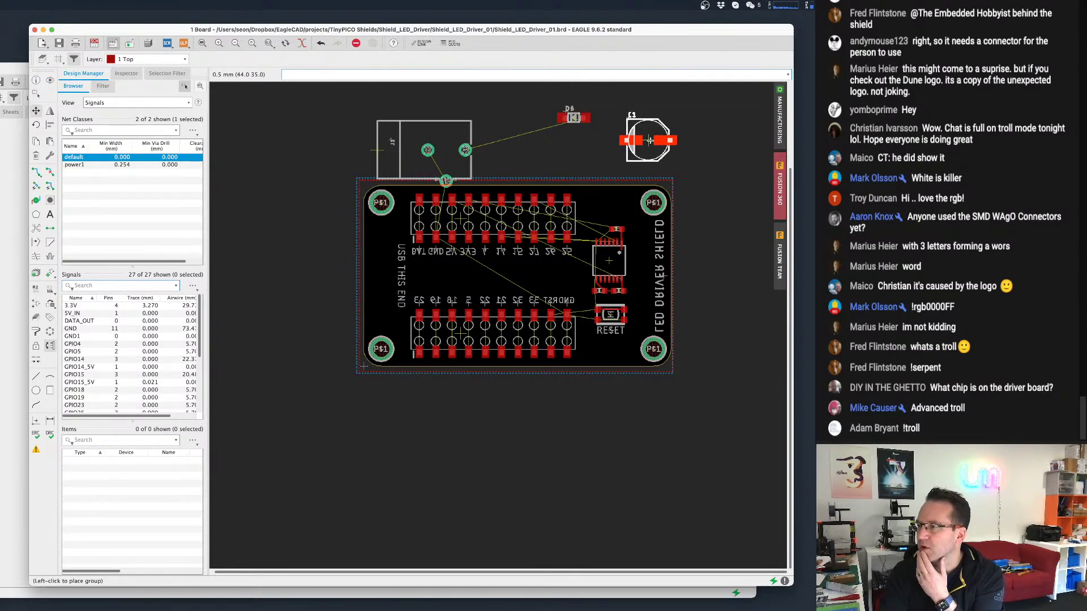
left_click(651, 140)
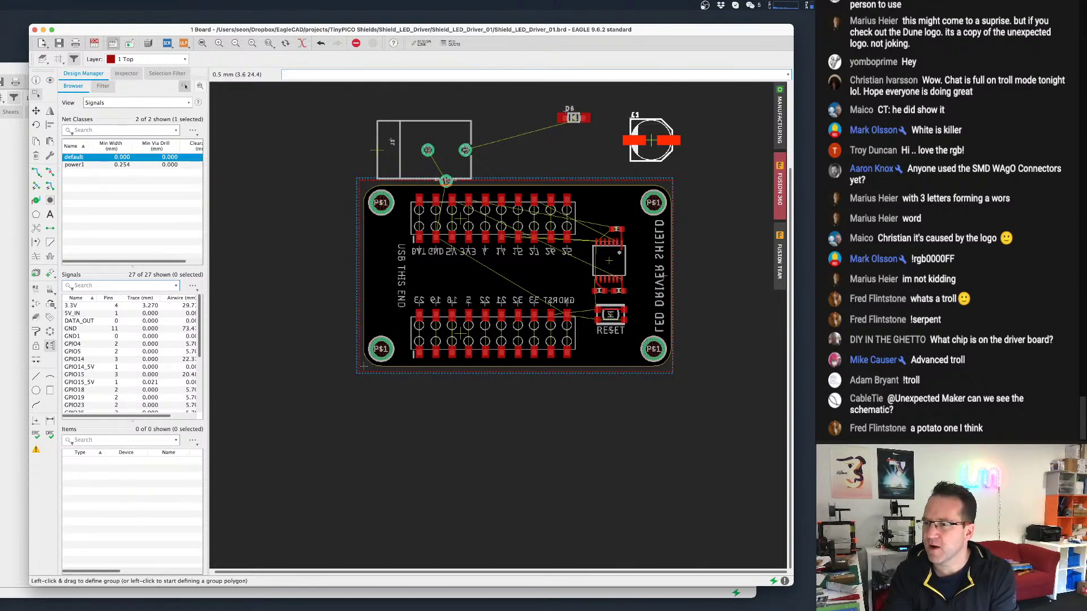
Switch to the schematic to examine the power jack, bulk capacitor and level shifter circuits, and return to the board layout.
key("super+grave")
scroll(550, 371, "down", 1)
middle_click_drag(553, 391, 510, 325)
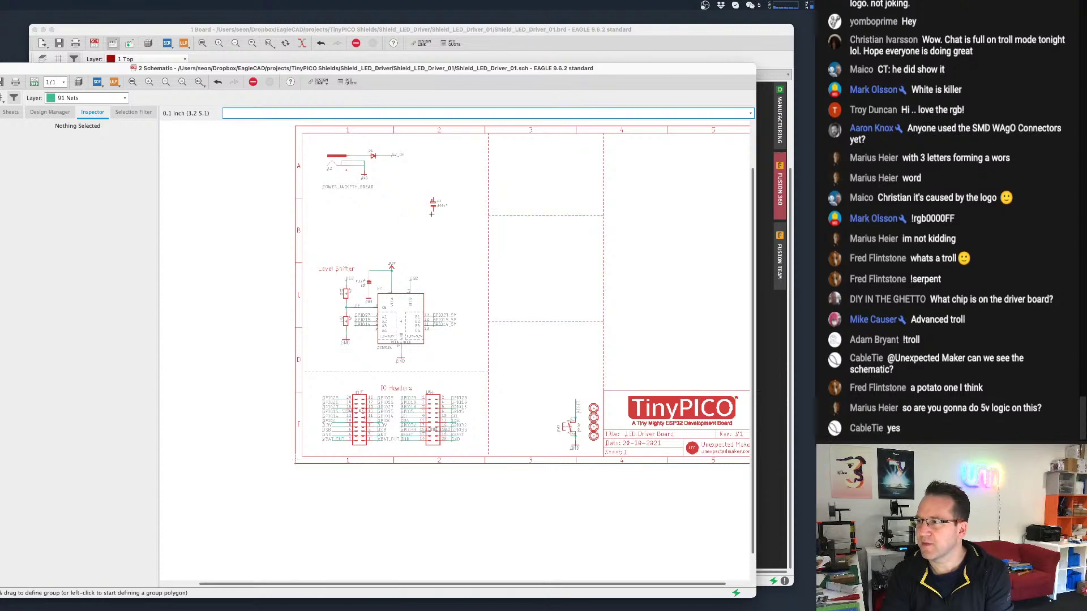
scroll(430, 218, "up", 1)
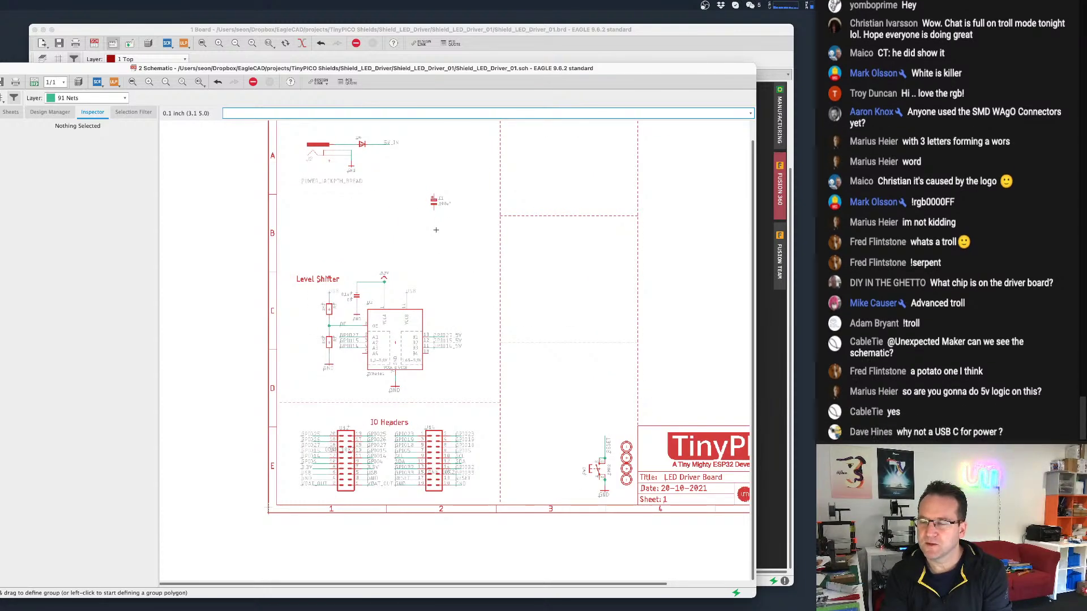
scroll(454, 257, "up", 1)
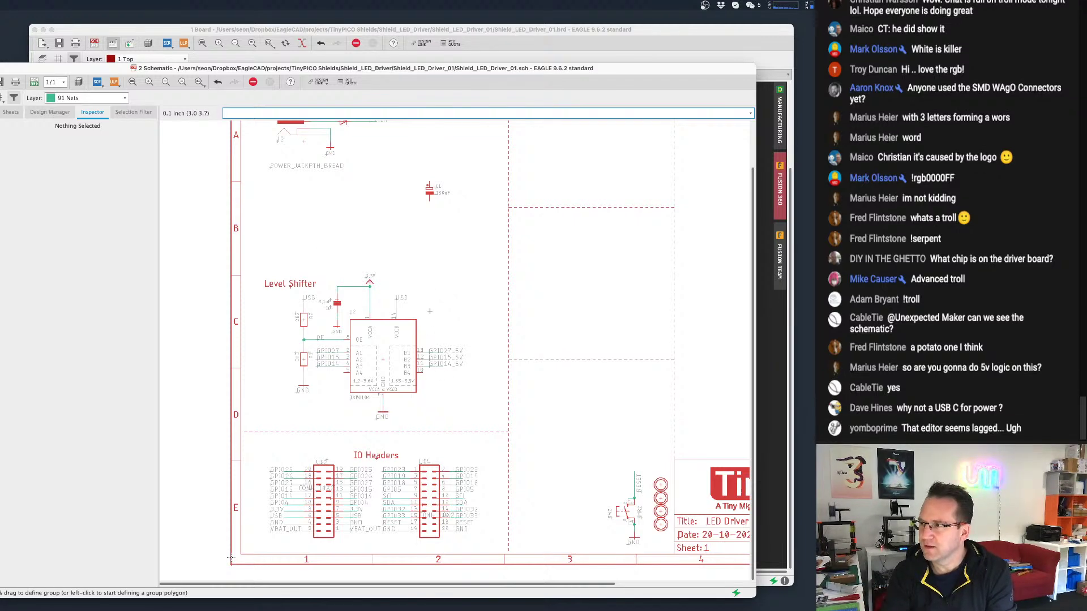
scroll(428, 339, "up", 1)
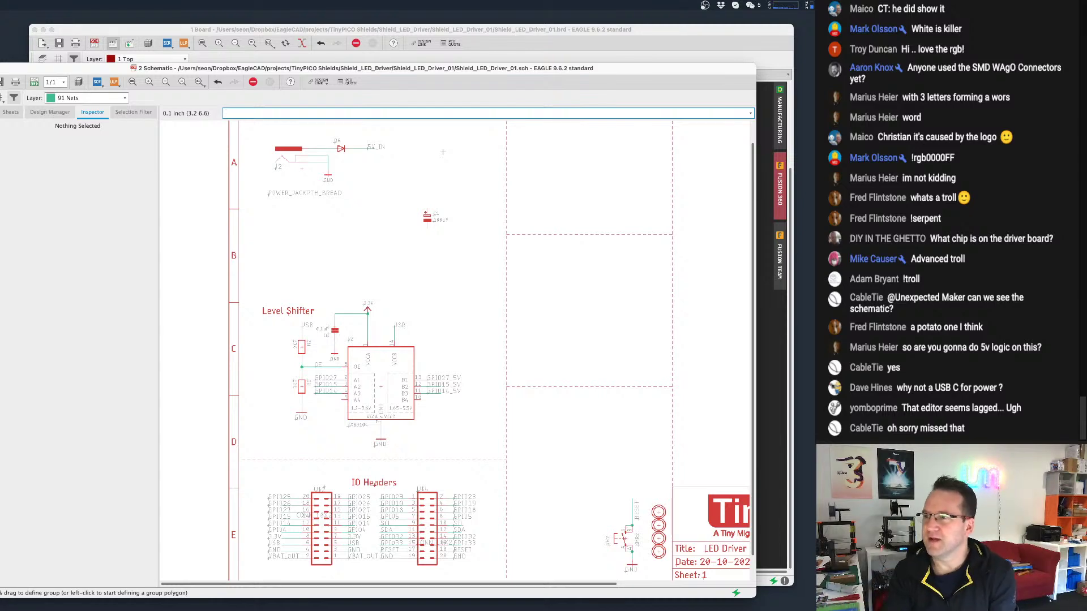
left_click(604, 47)
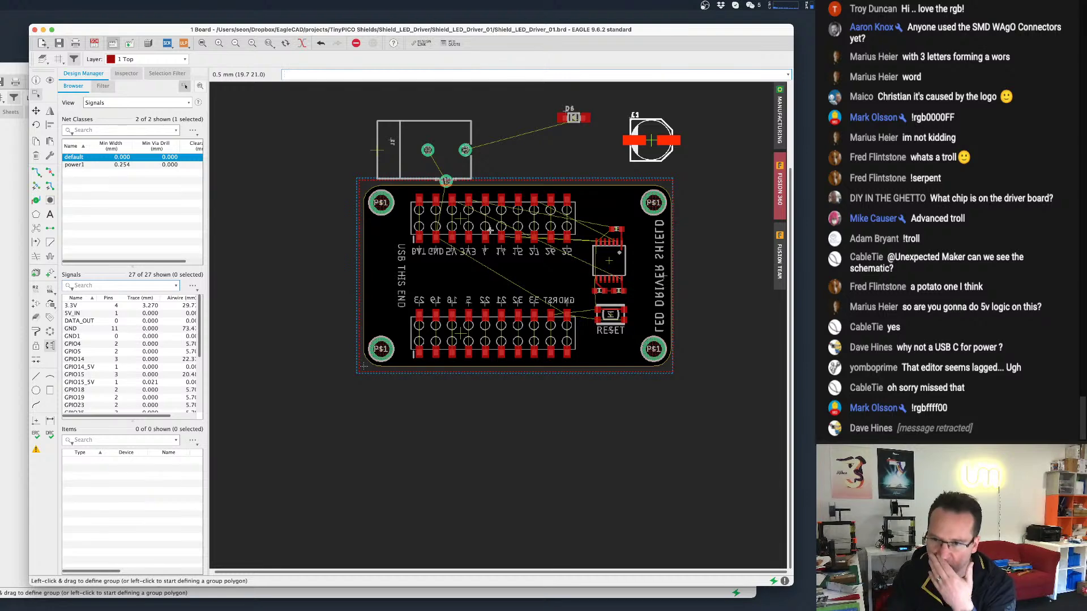
Try to lengthen the board by moving its right outline edge outward, and undo the move.
scroll(555, 257, "up", 1)
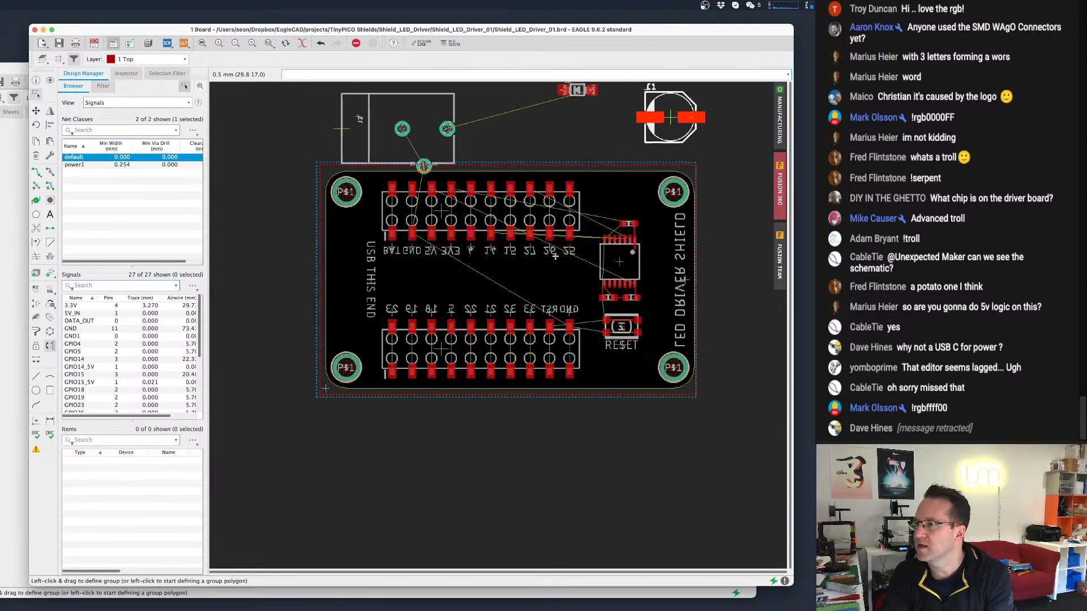
scroll(535, 227, "down", 2)
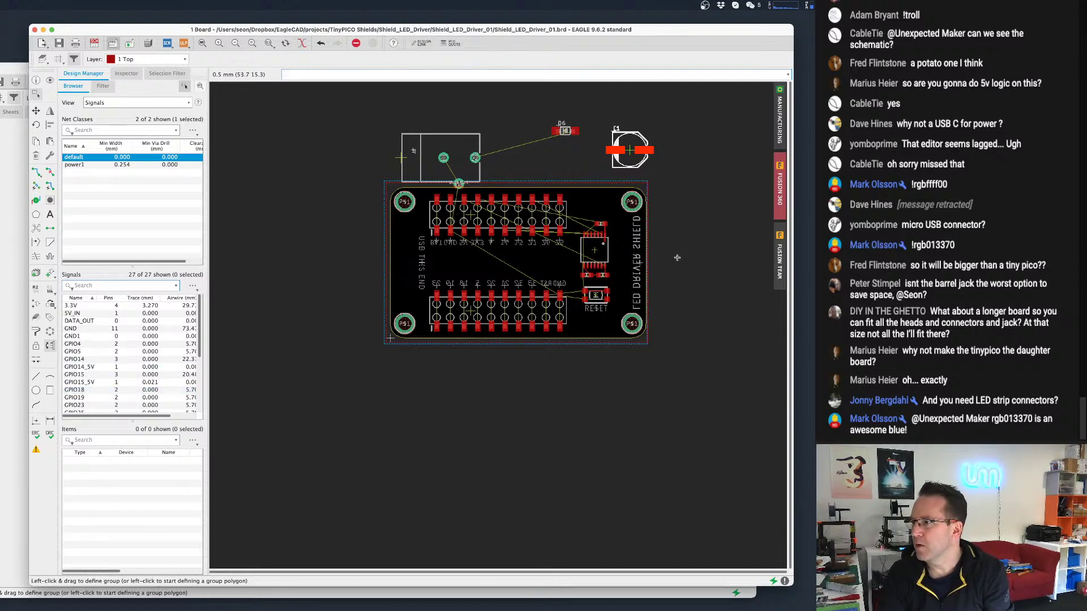
scroll(677, 257, "up", 2)
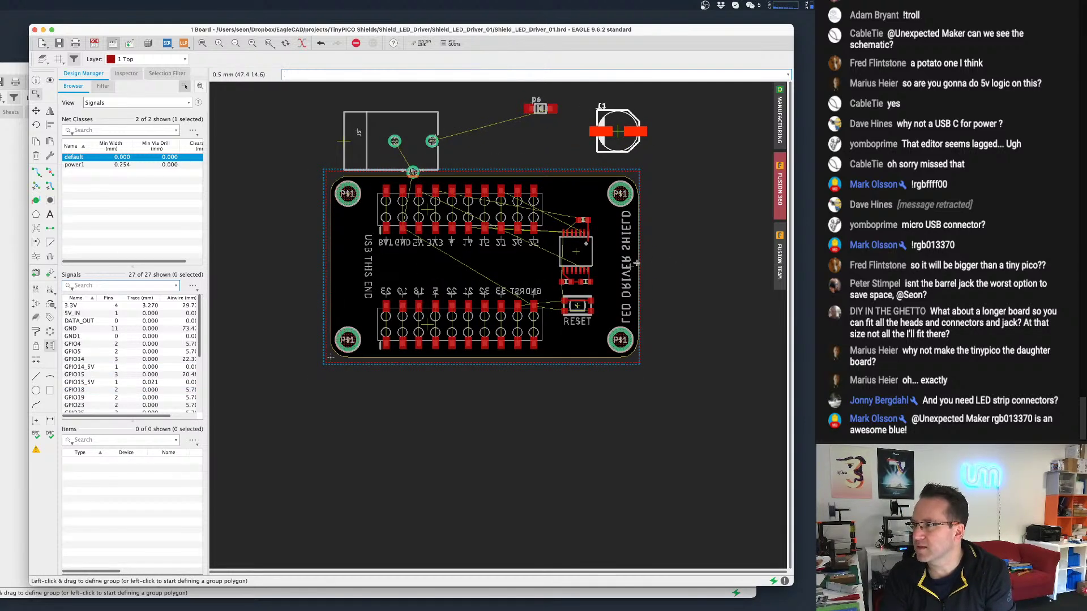
left_click_drag(636, 263, 659, 259)
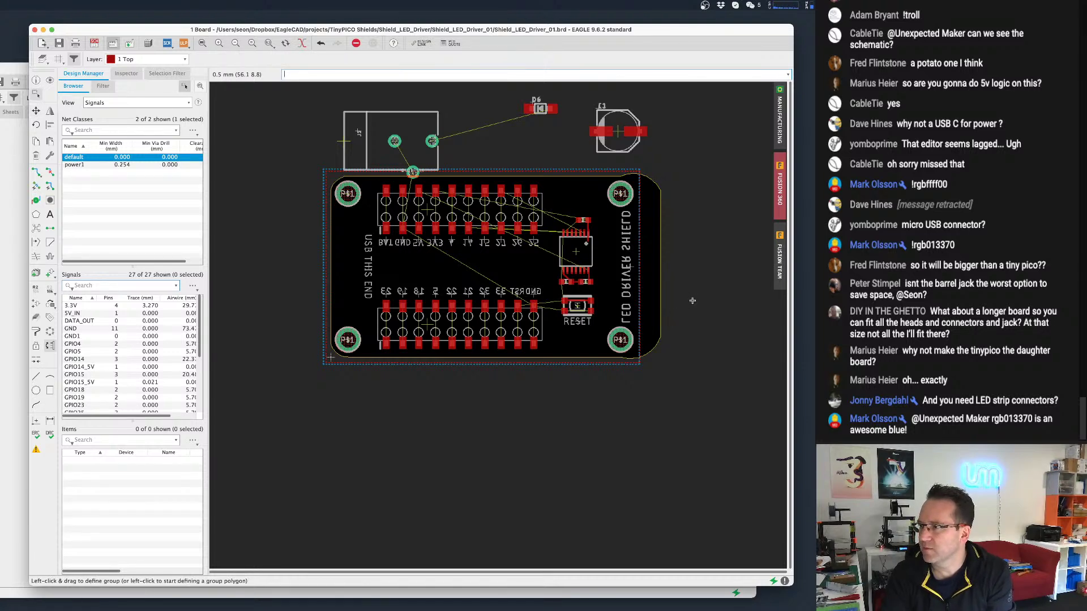
key("super+z")
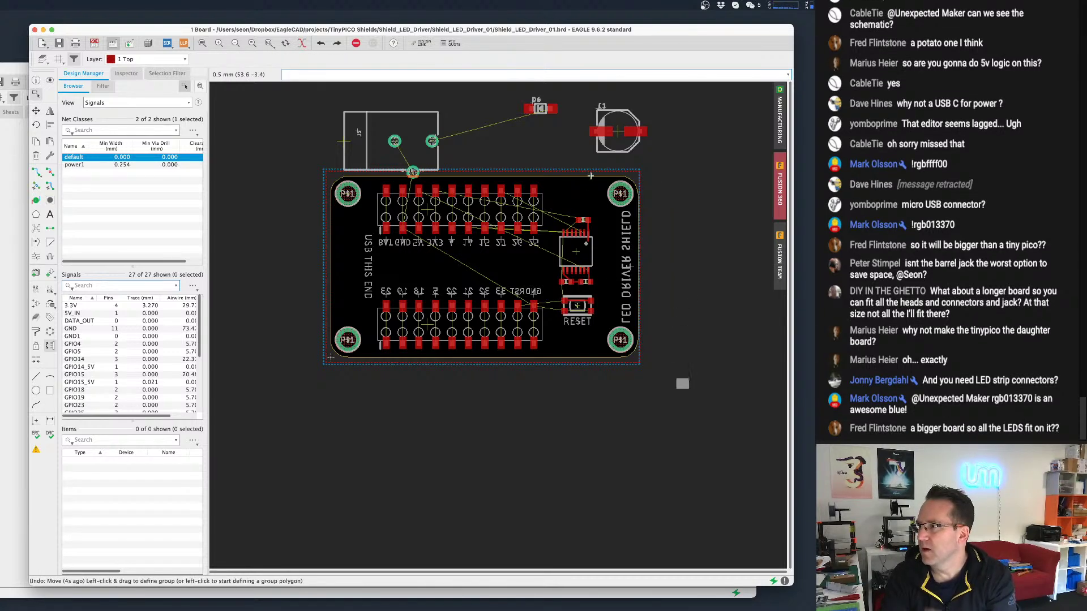
Lengthen the board by moving its right outline edge, the two right mounting holes and the LED DRIVER SHIELD text outward.
left_click_drag(688, 389, 691, 199)
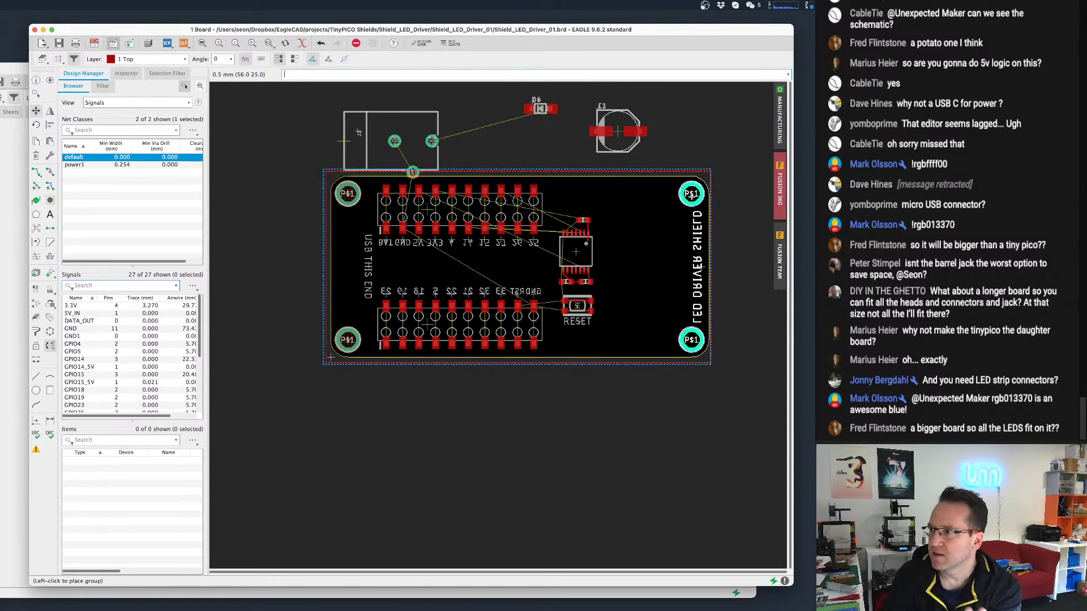
left_click(692, 196)
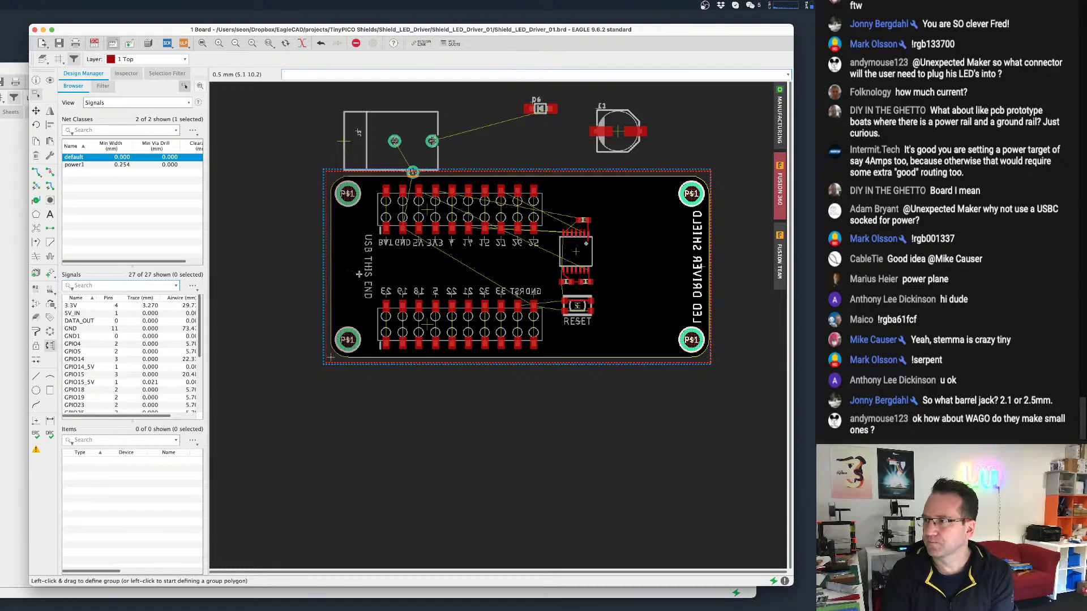
left_click(614, 273)
middle_click_drag(596, 300, 588, 308)
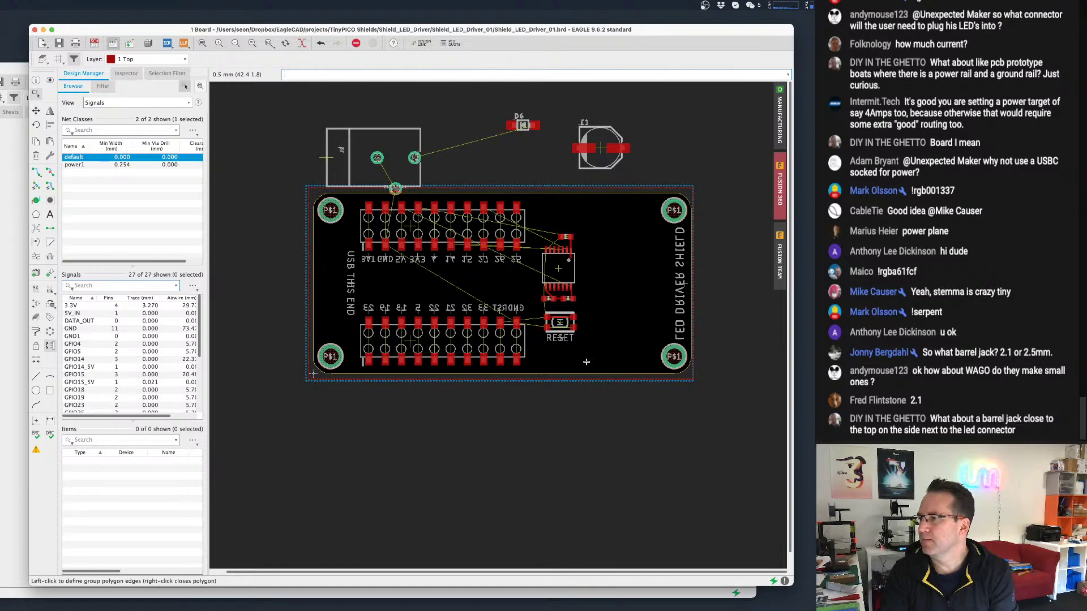
key("Escape")
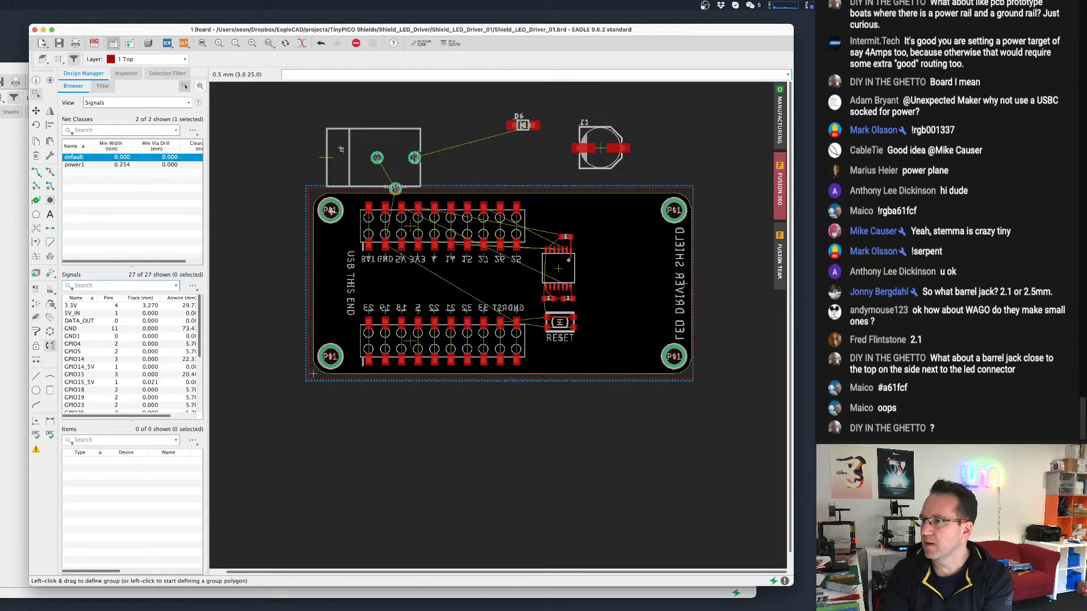
Delete the mounting hole in the board's upper-left corner.
left_click(328, 211)
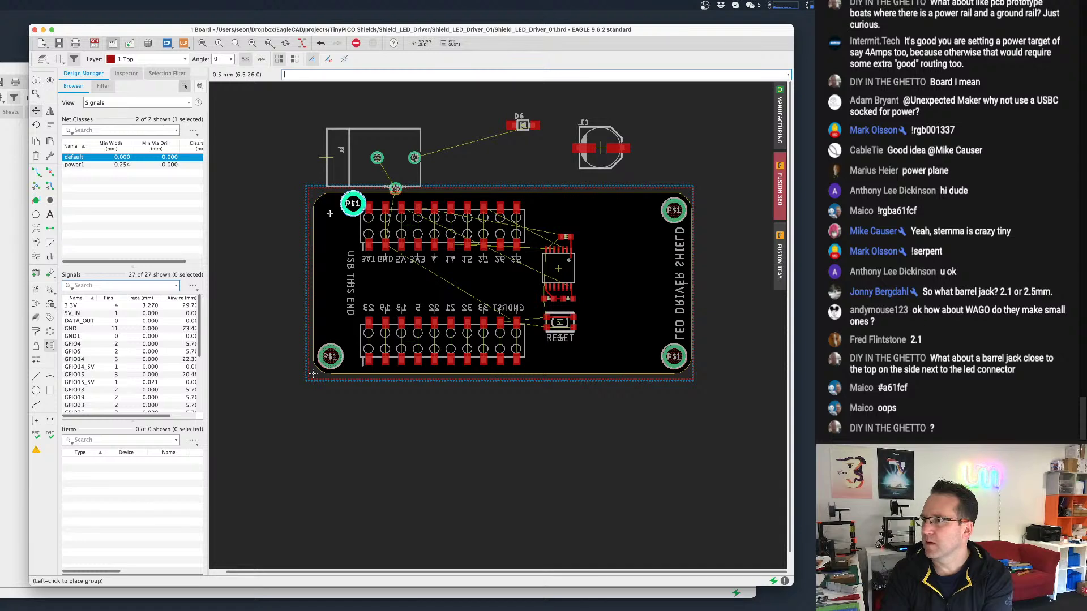
key("Escape")
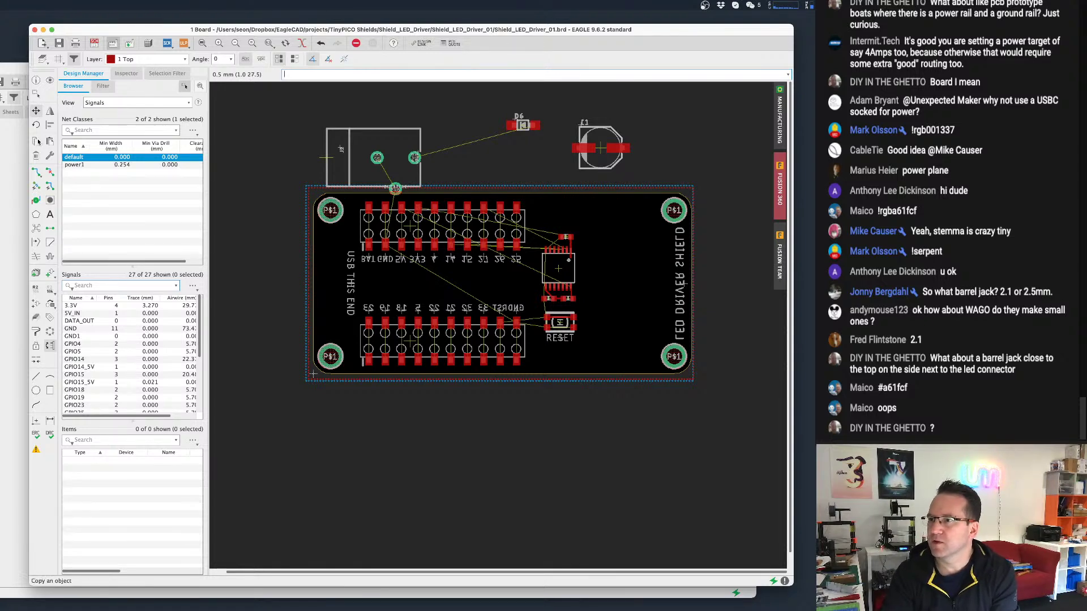
left_click(38, 159)
left_click(330, 210)
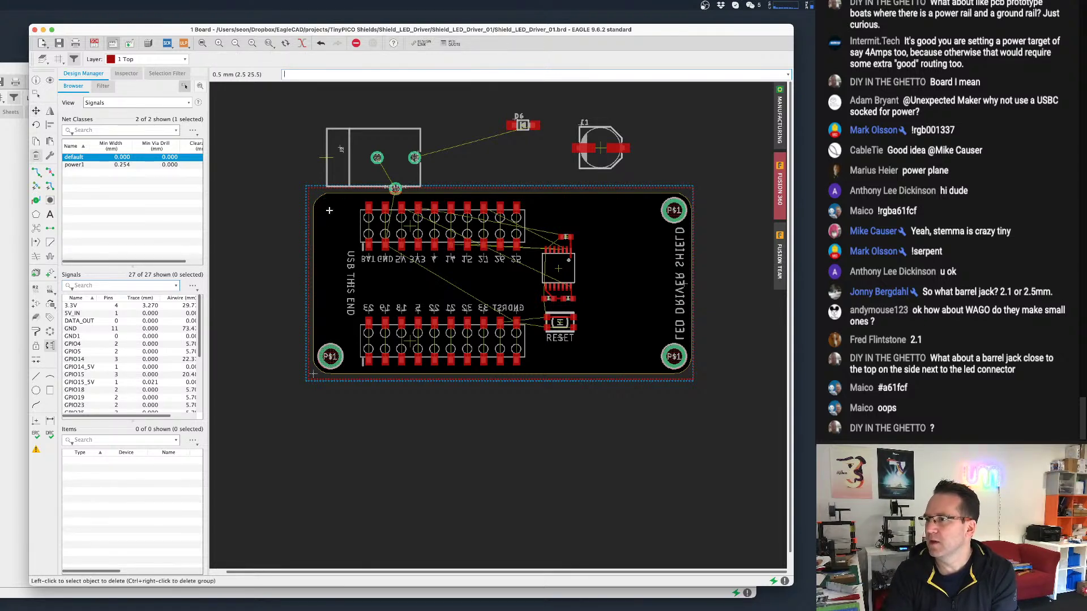
Move both headers with their labels, the level shifter parts and the reset button together toward the board's right end.
left_click(35, 93)
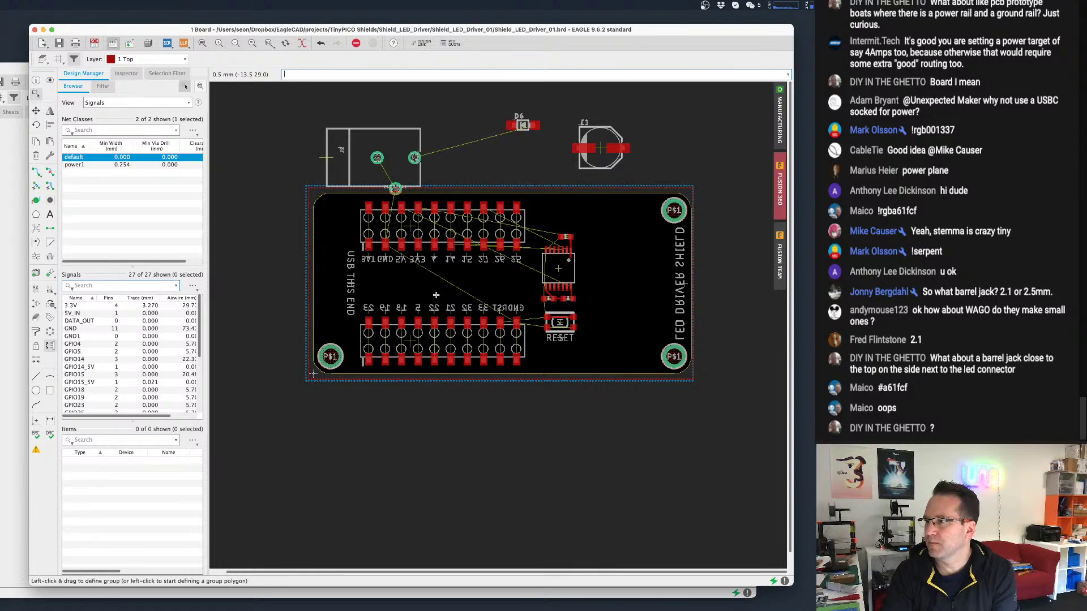
left_click_drag(605, 365, 333, 194)
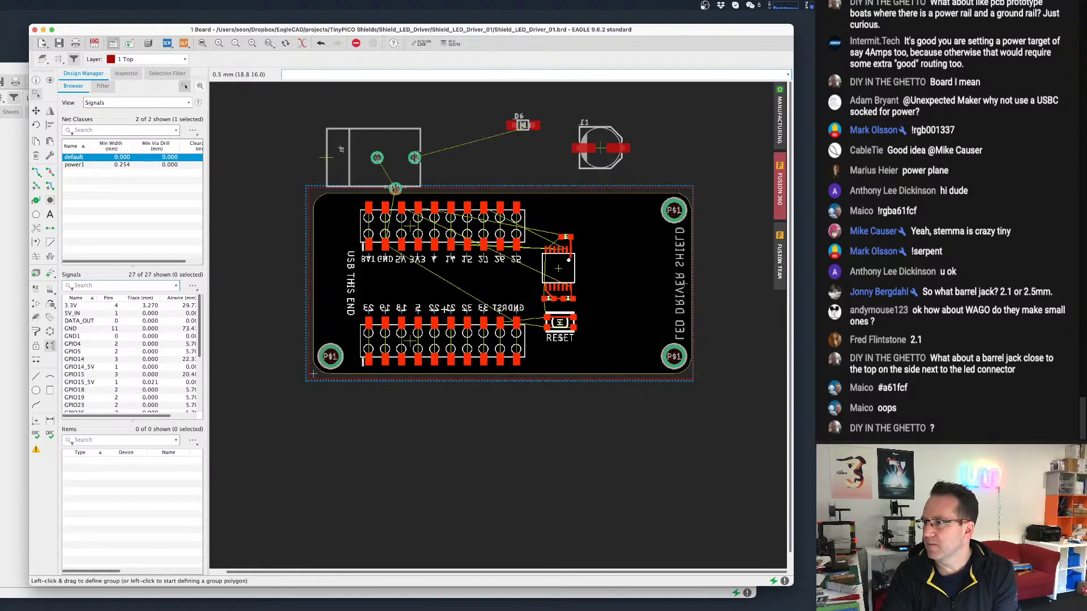
key("F7")
left_click(413, 343)
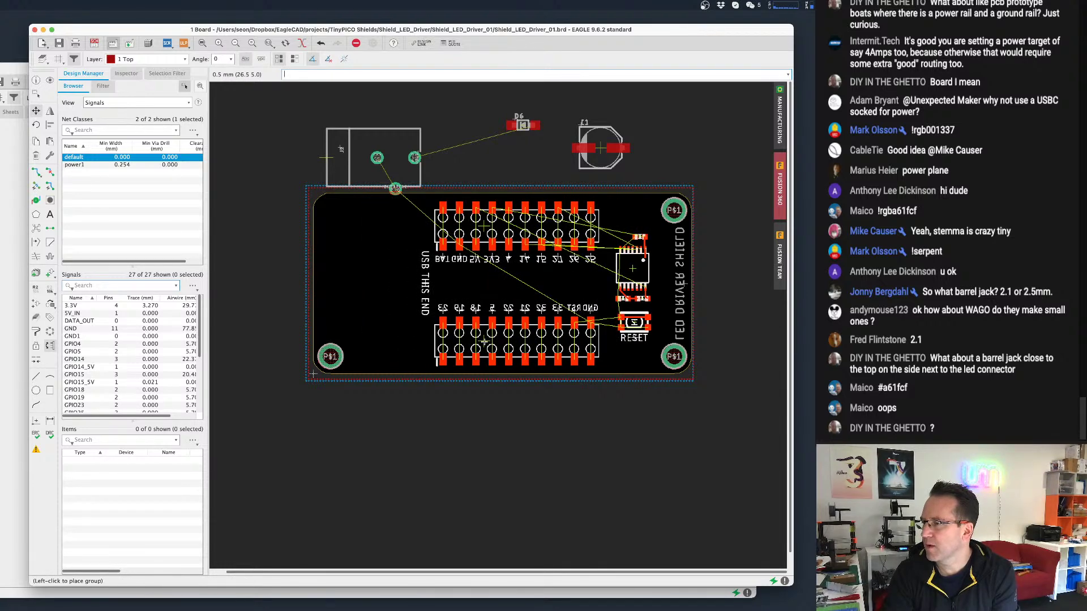
left_click(484, 342)
key("Escape")
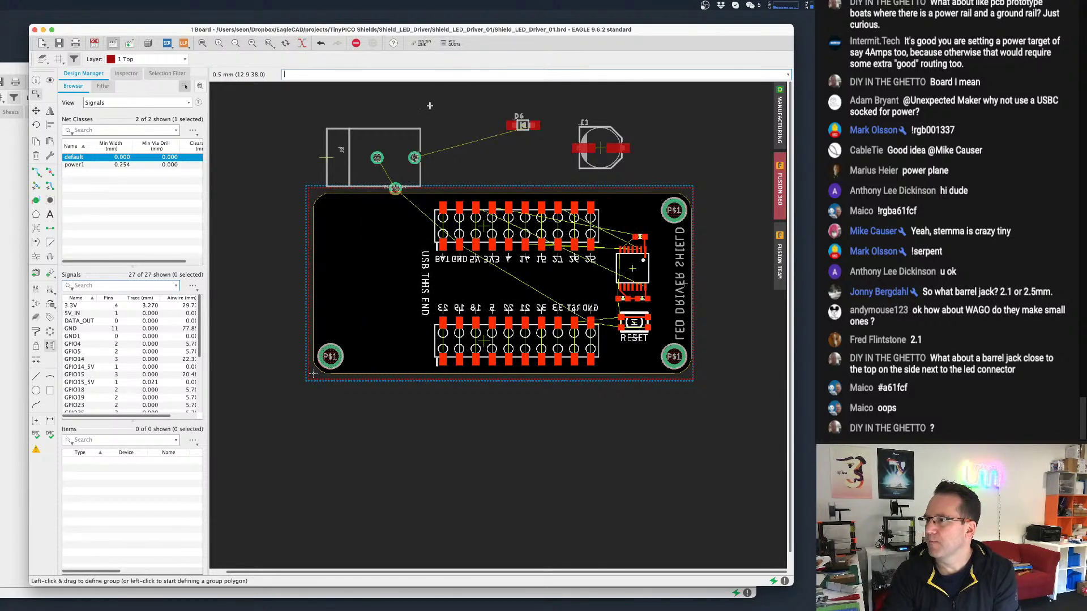
Place the power jack in the board's upper-left corner, slightly overhanging the left outline edge.
left_click(318, 158)
left_click_drag(330, 157, 322, 225)
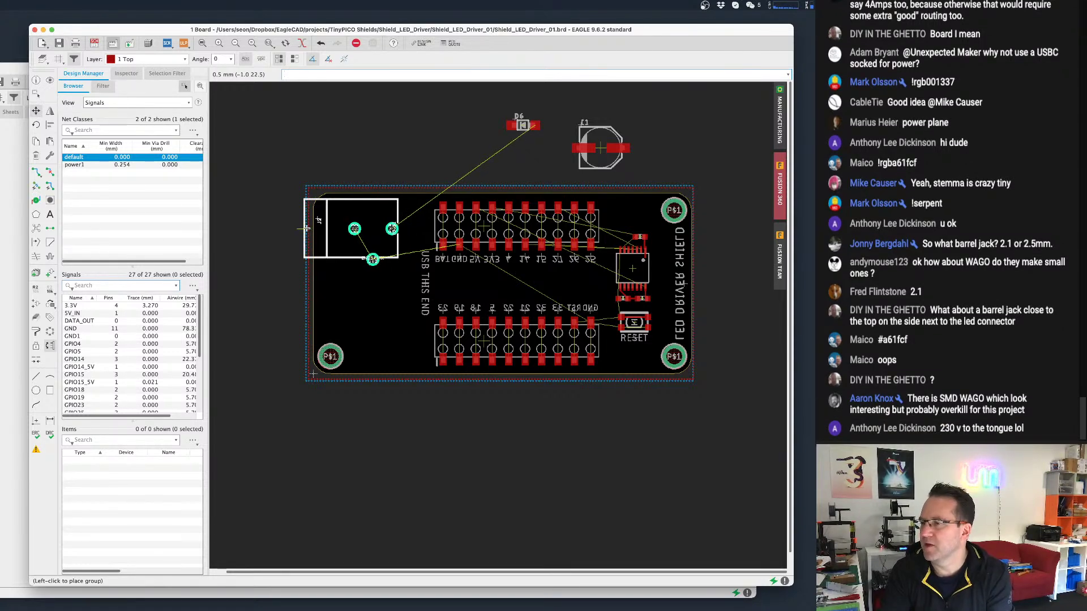
left_click(306, 228)
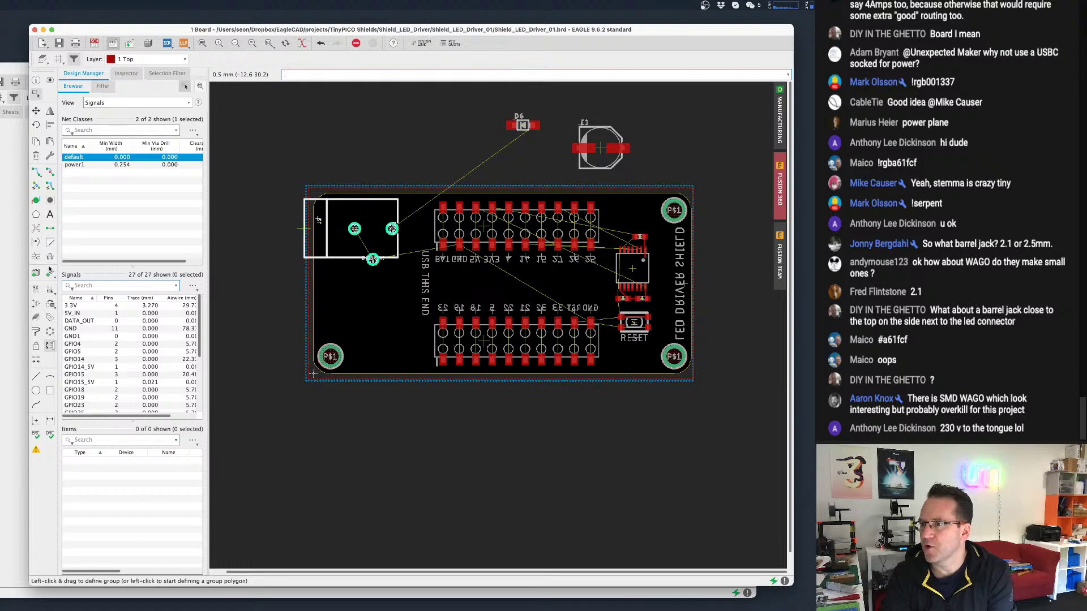
Square off the board outline's upper-left corner with the Miter tool at radius 0.
left_click(50, 242)
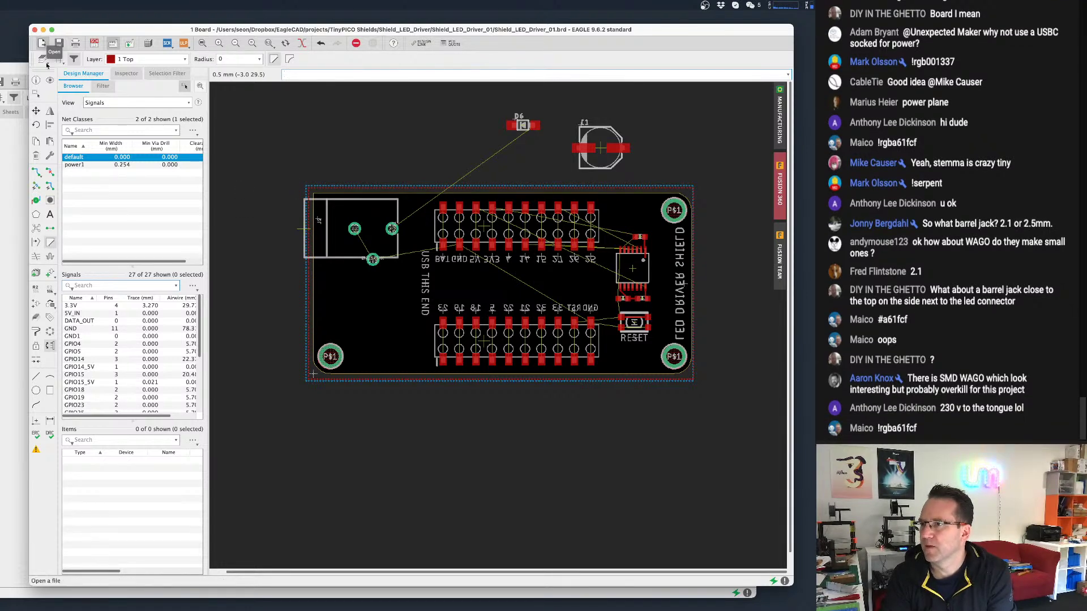
left_click(36, 94)
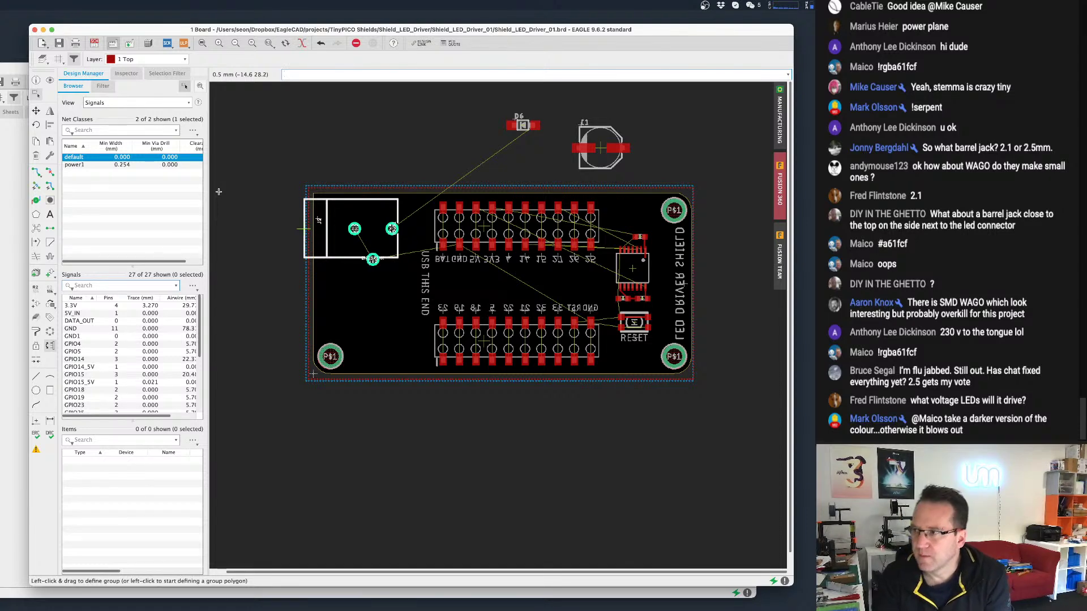
left_click(428, 137)
key("Escape")
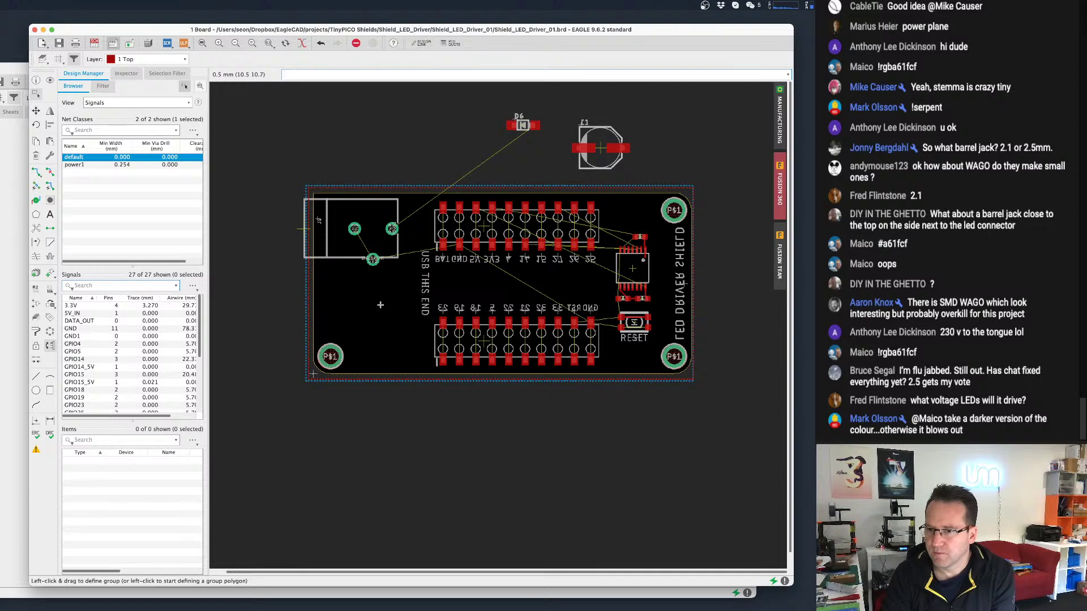
Move capacitor C1 onto the board, between the lower-left mounting hole and the lower header.
scroll(464, 292, "up", 2)
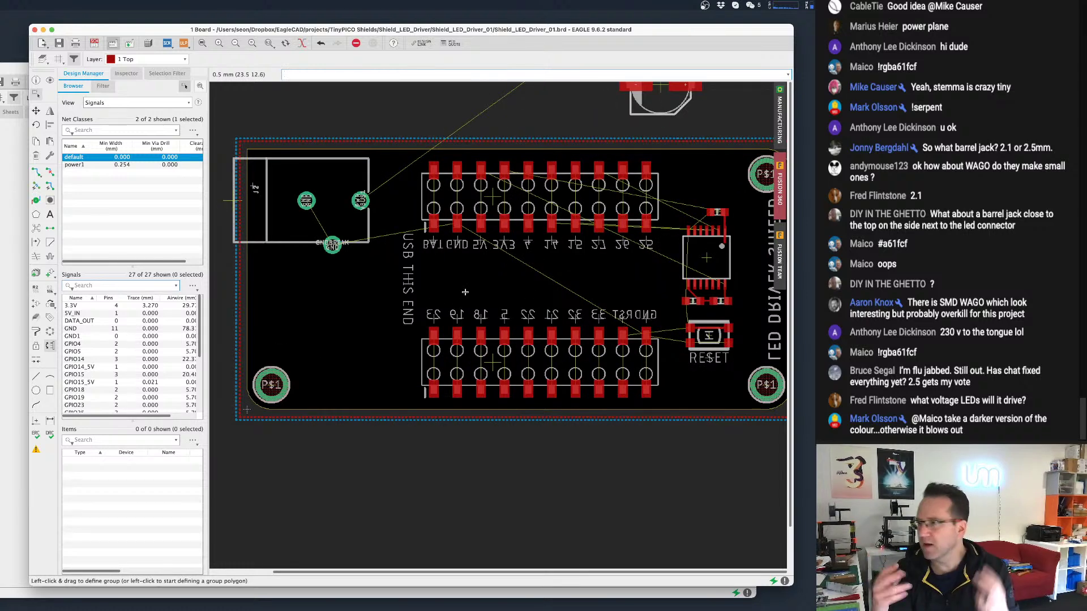
scroll(465, 292, "down", 2)
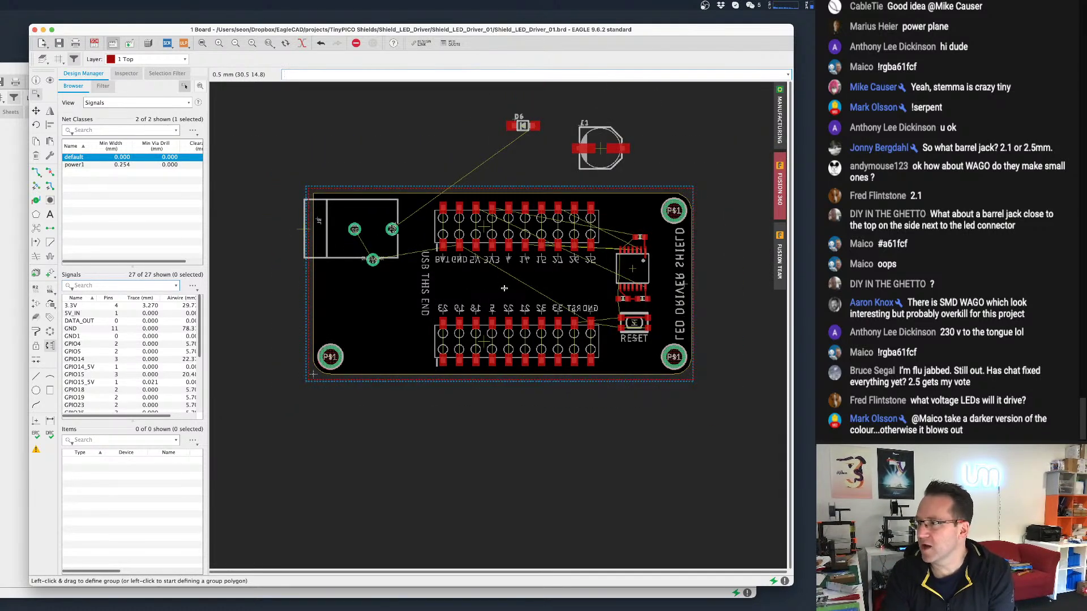
scroll(453, 290, "up", 1)
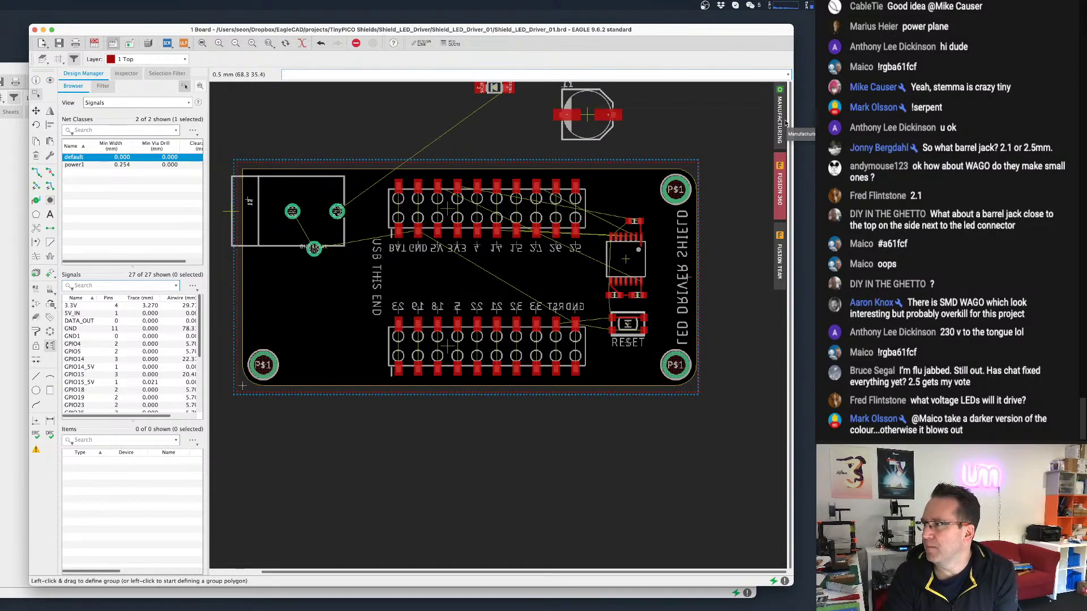
middle_click_drag(508, 211, 510, 227)
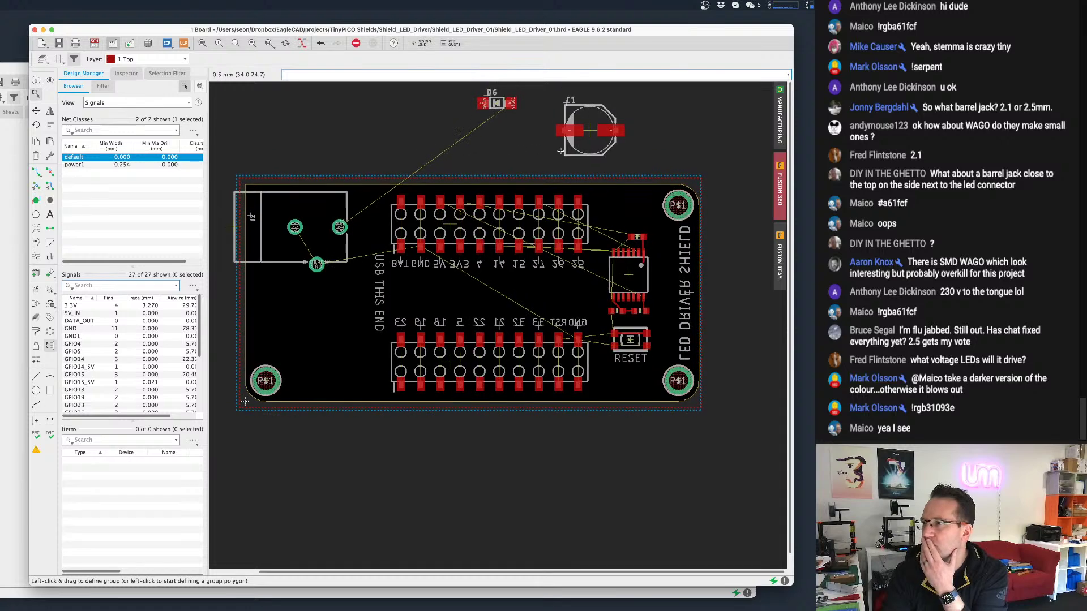
left_click_drag(590, 131, 345, 310)
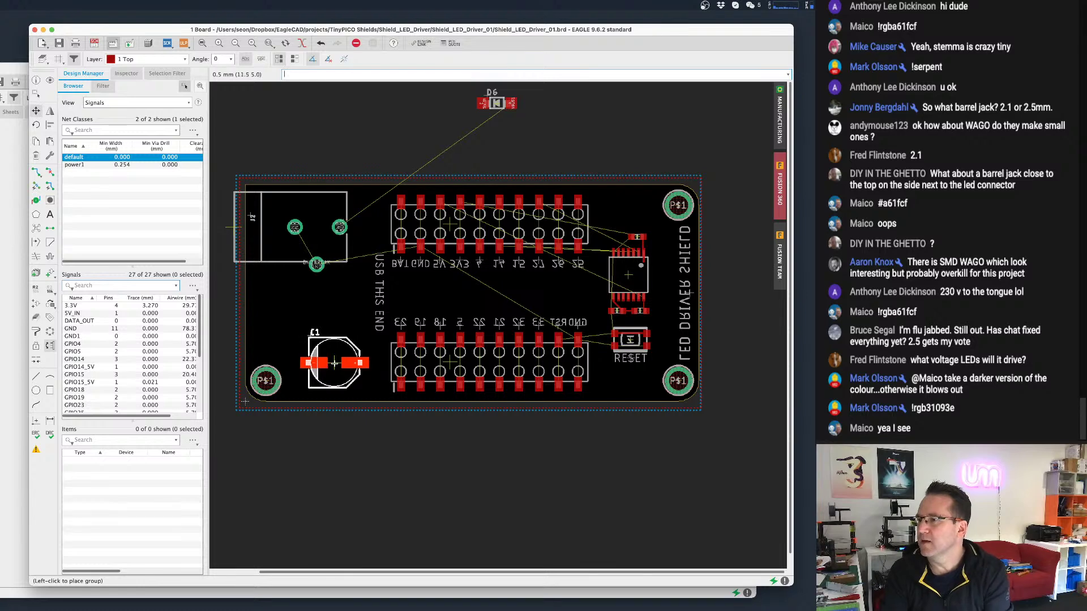
left_click(334, 363)
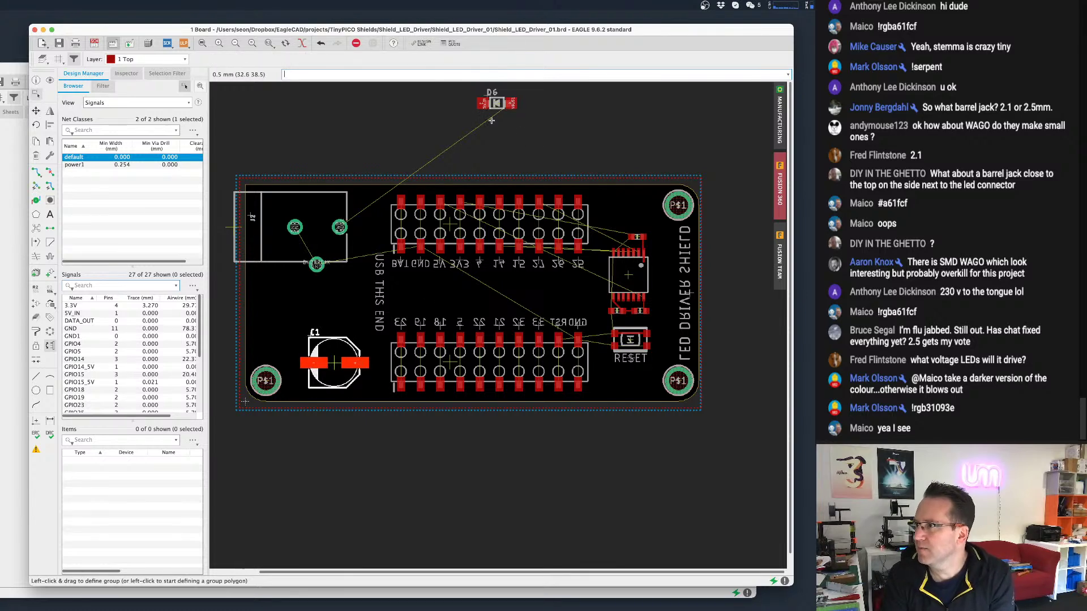
Rotate diode D6 to stand vertically and place it between the power jack and the USB THIS END text.
left_click(496, 103)
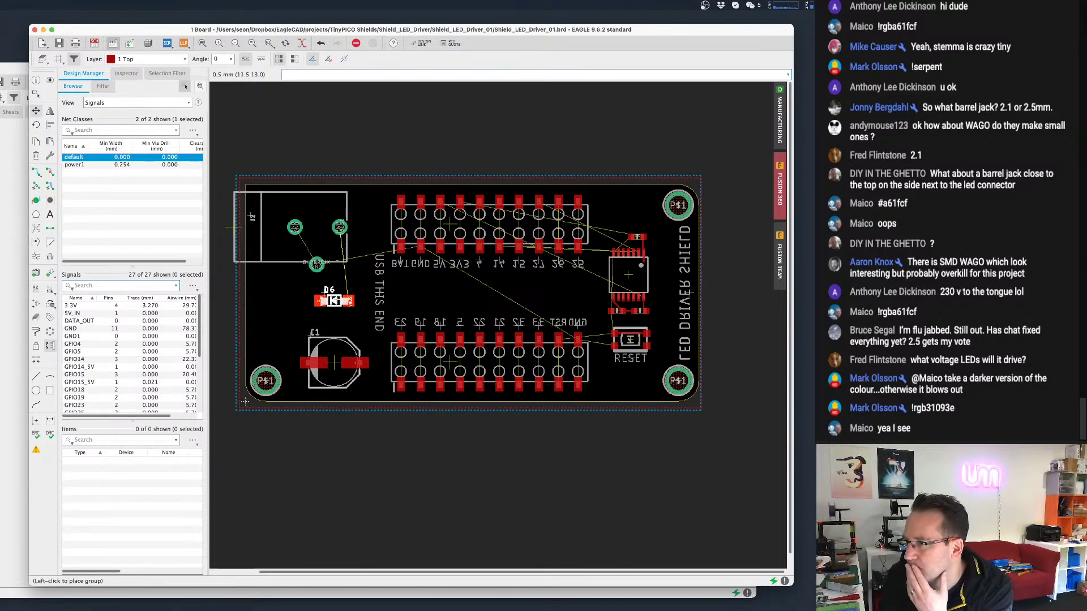
right_click(337, 301)
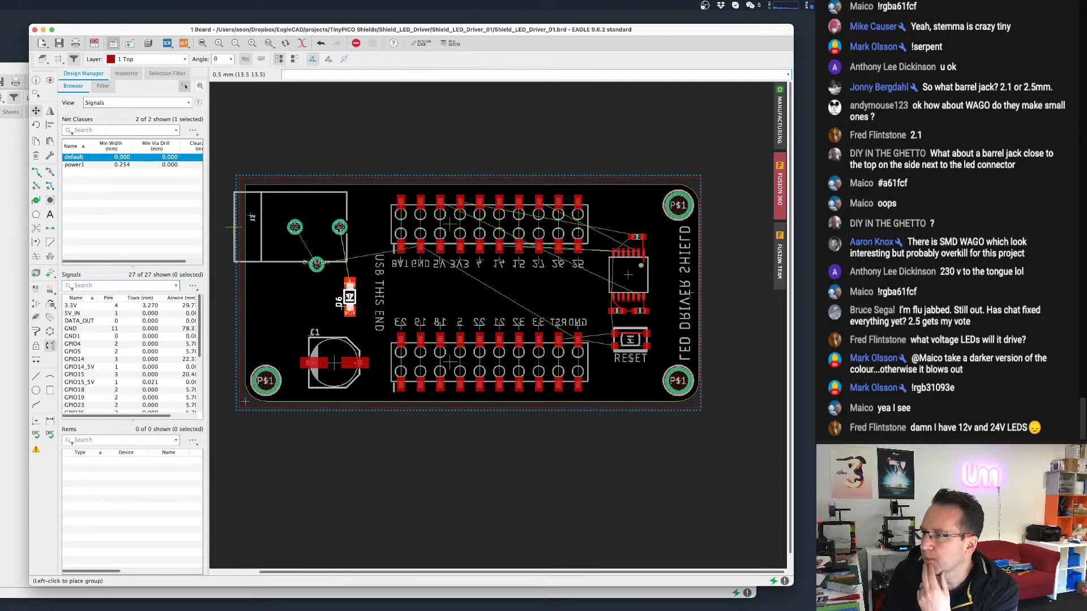
left_click(357, 293)
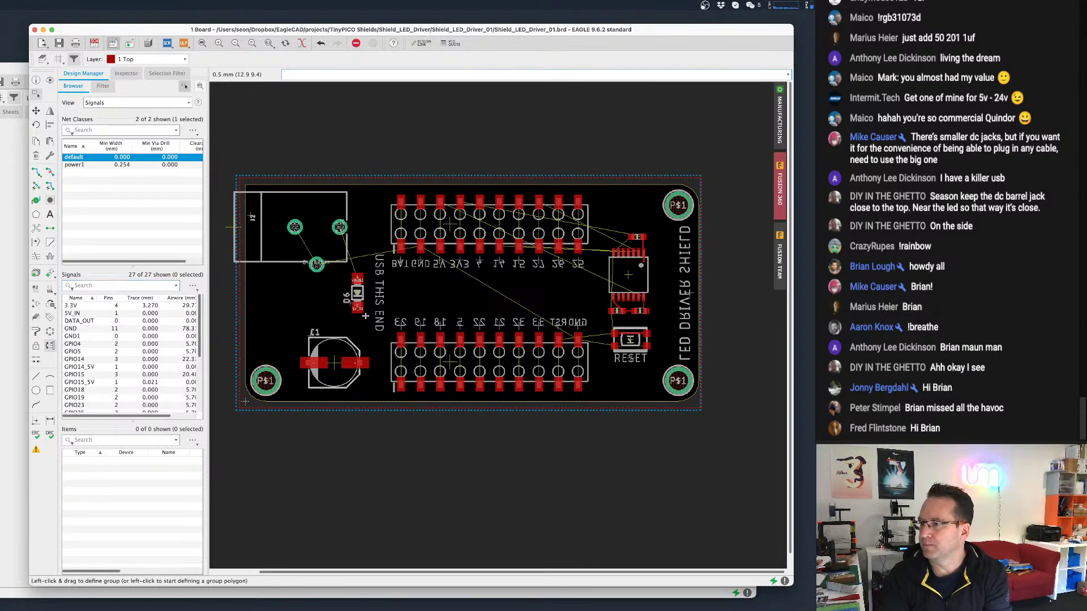
Delete the silkscreen name labels of diode D6 and capacitor C1.
scroll(365, 315, "up", 2)
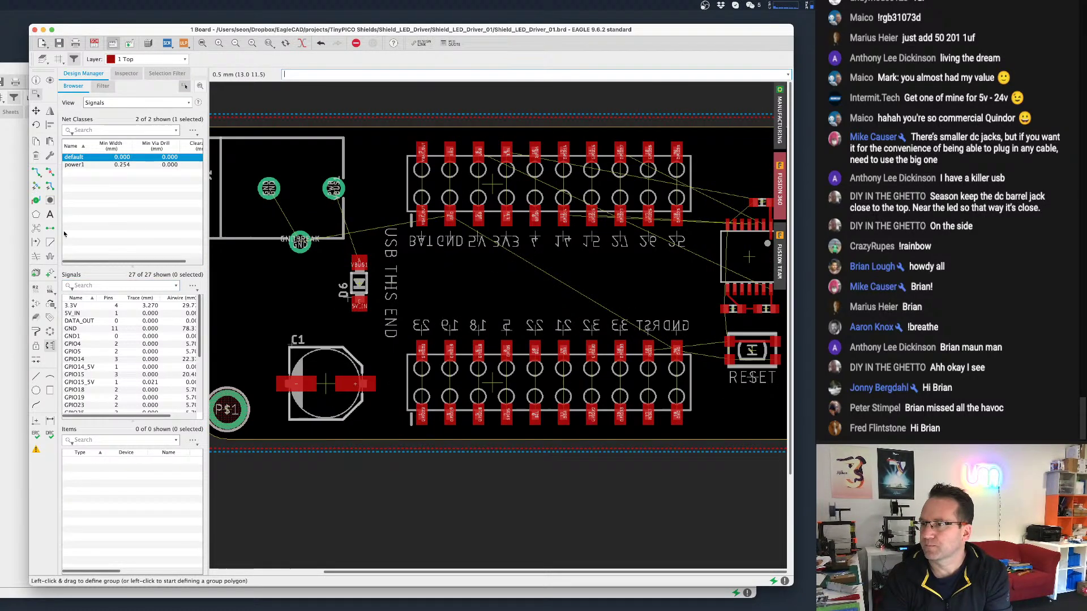
left_click(36, 157)
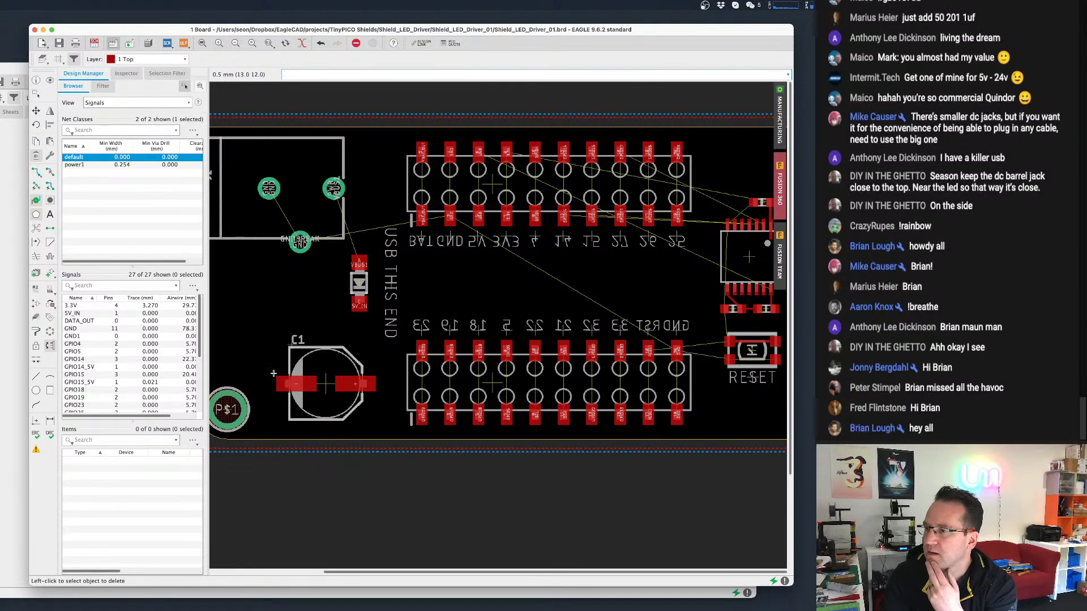
left_click(296, 340)
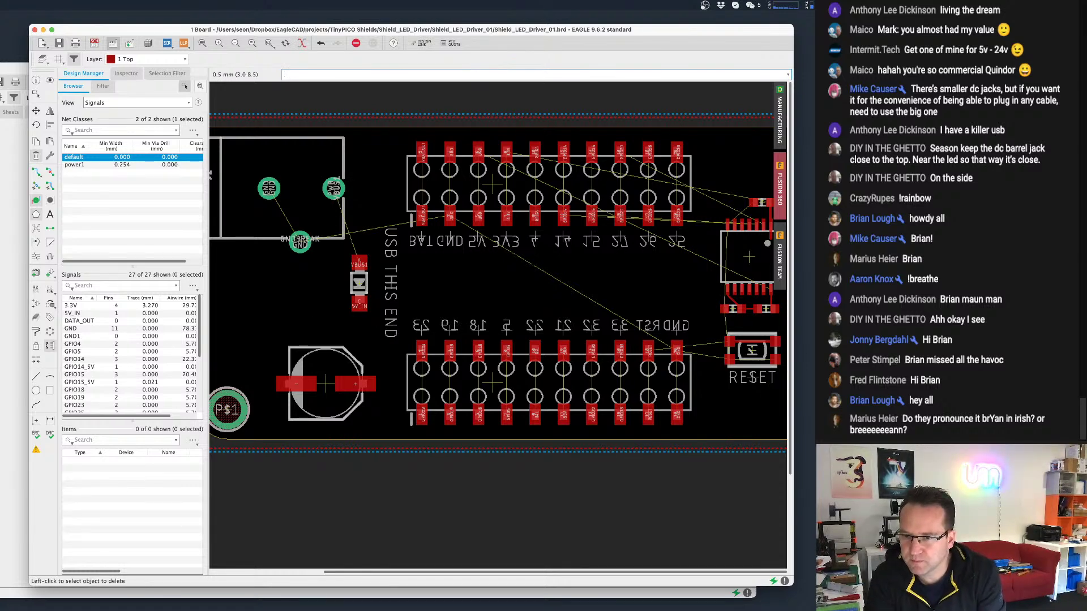
left_click(36, 95)
middle_click_drag(271, 238, 292, 237)
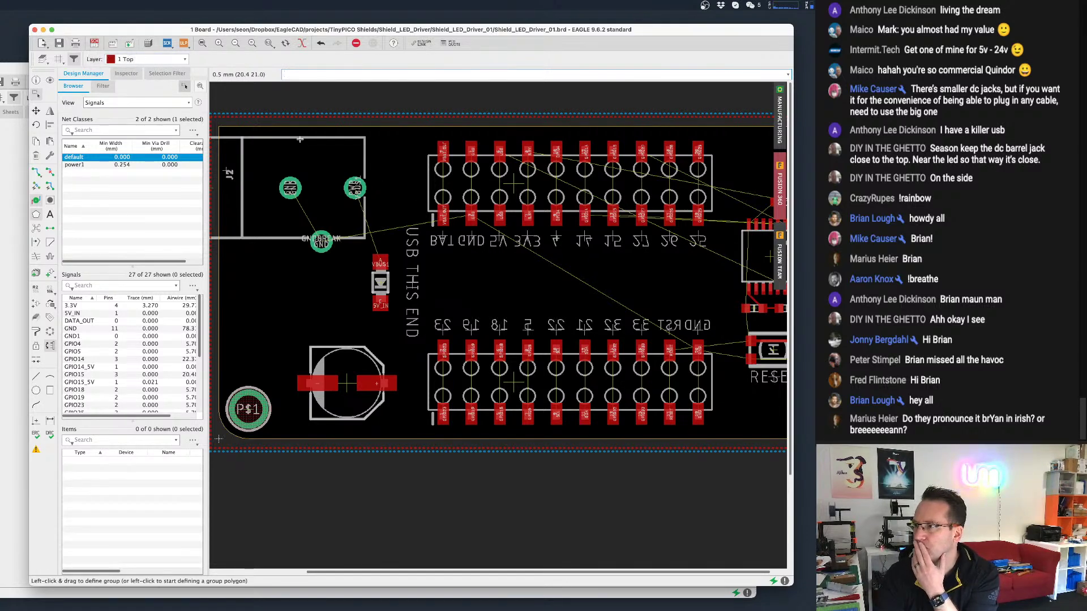
Switch to the schematic and move capacitor C1 just below the 5V_IN net, to the right of diode D6.
left_click(93, 43)
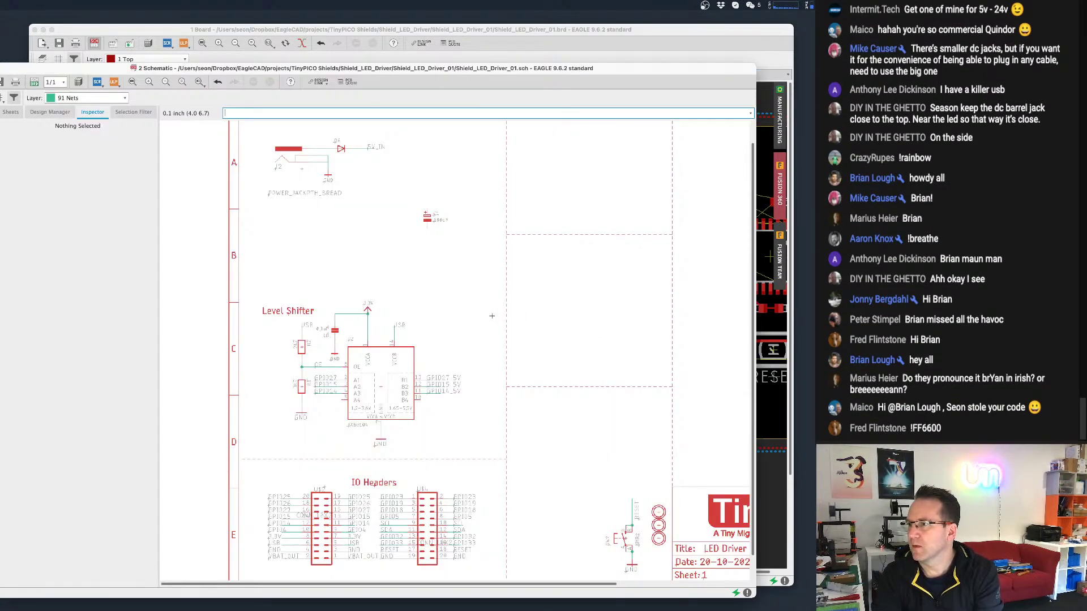
scroll(524, 355, "up", 5)
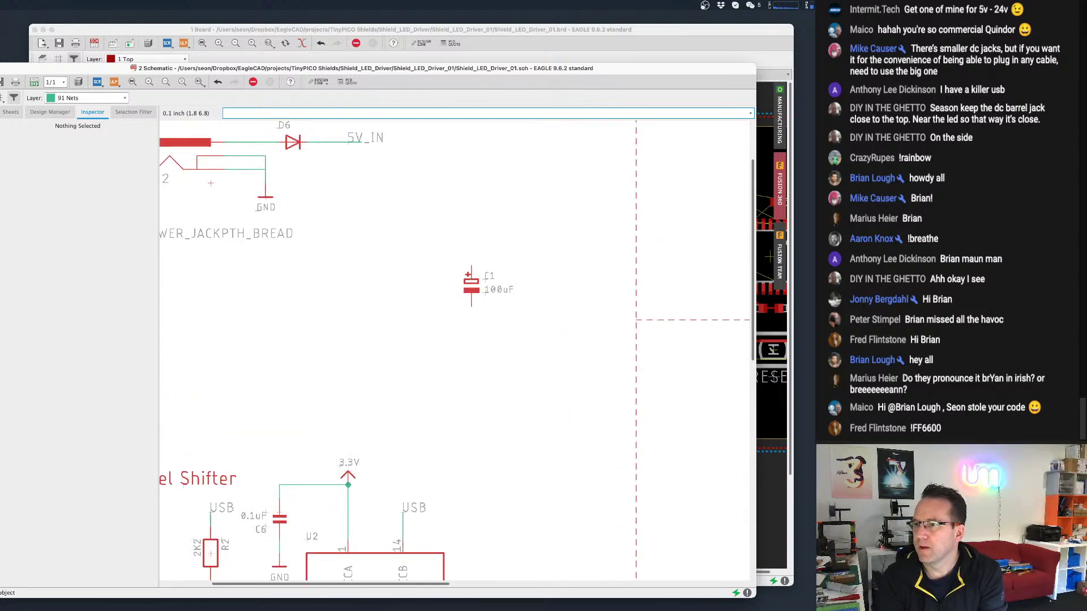
left_click(2, 289)
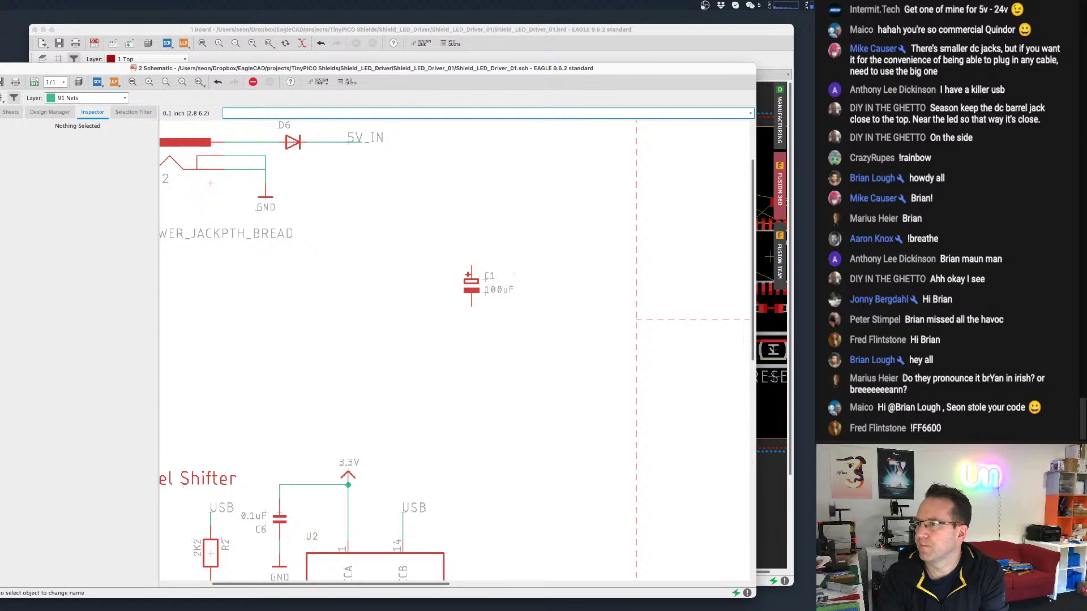
left_click(1, 261)
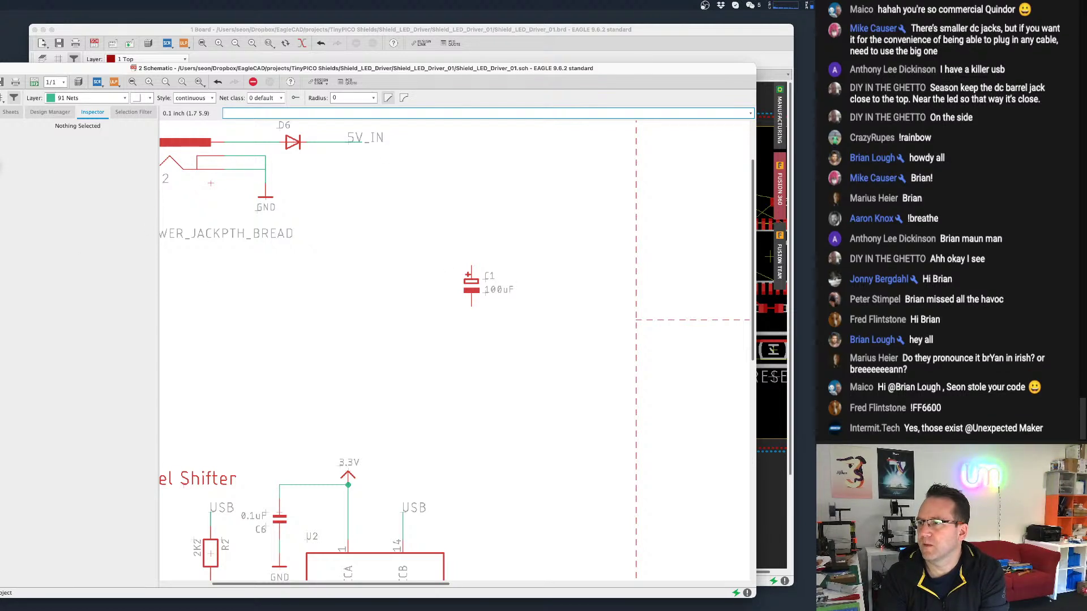
left_click(1, 159)
left_click(471, 282)
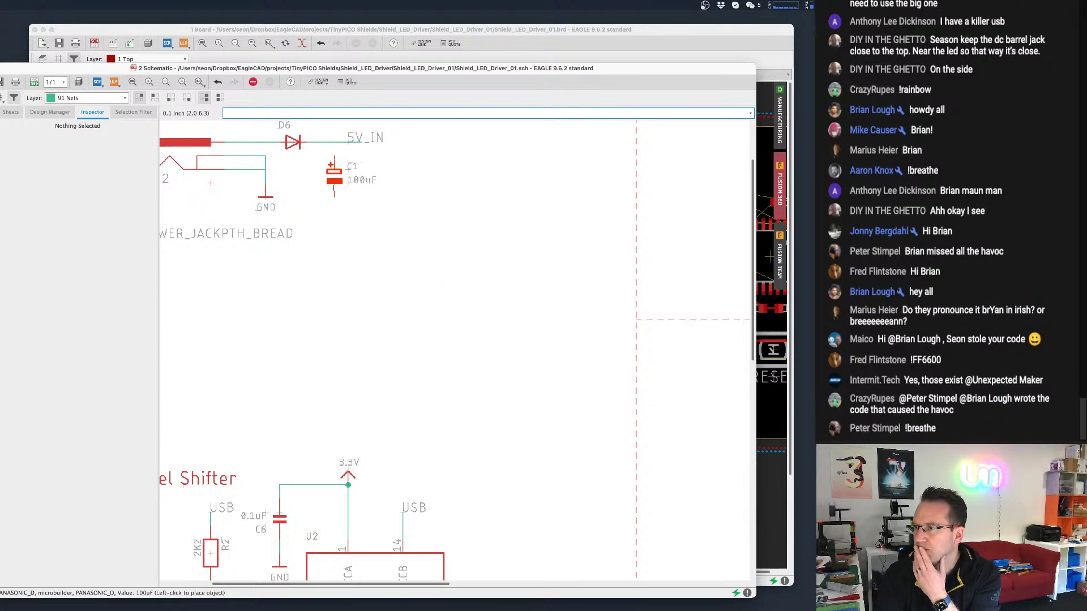
left_click(321, 171)
Wire the positive pin of capacitor C1 to the 5V_IN net with the Net tool.
scroll(433, 235, "up", 3)
scroll(433, 236, "left", 2)
key("alt+n")
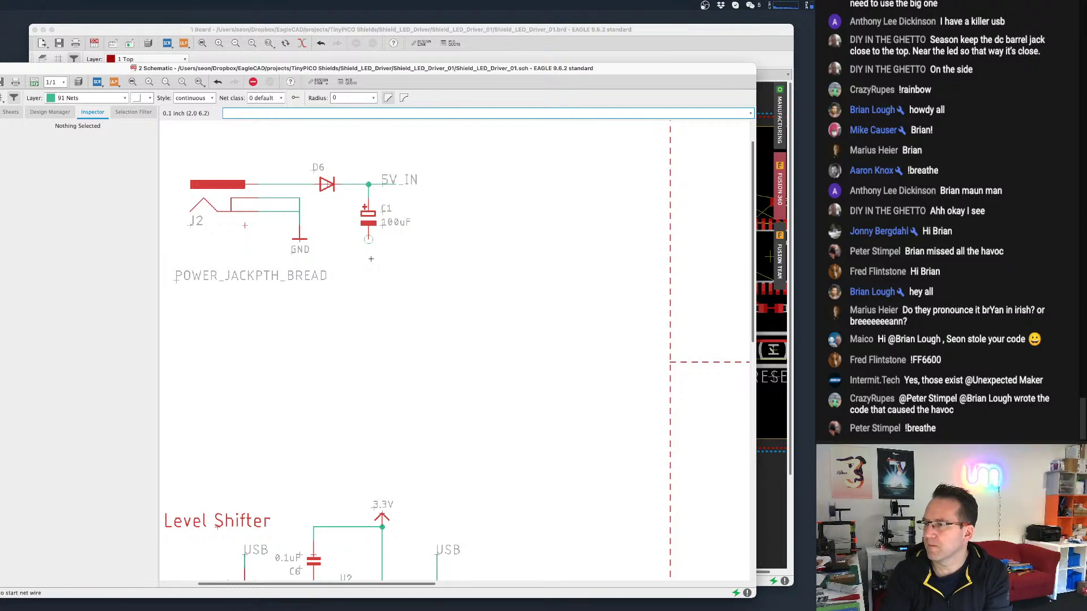
Wire capacitor C1's negative pin downward, connect a copy of the GND symbol to it, and move that symbol closer to the capacitor.
left_click(369, 239)
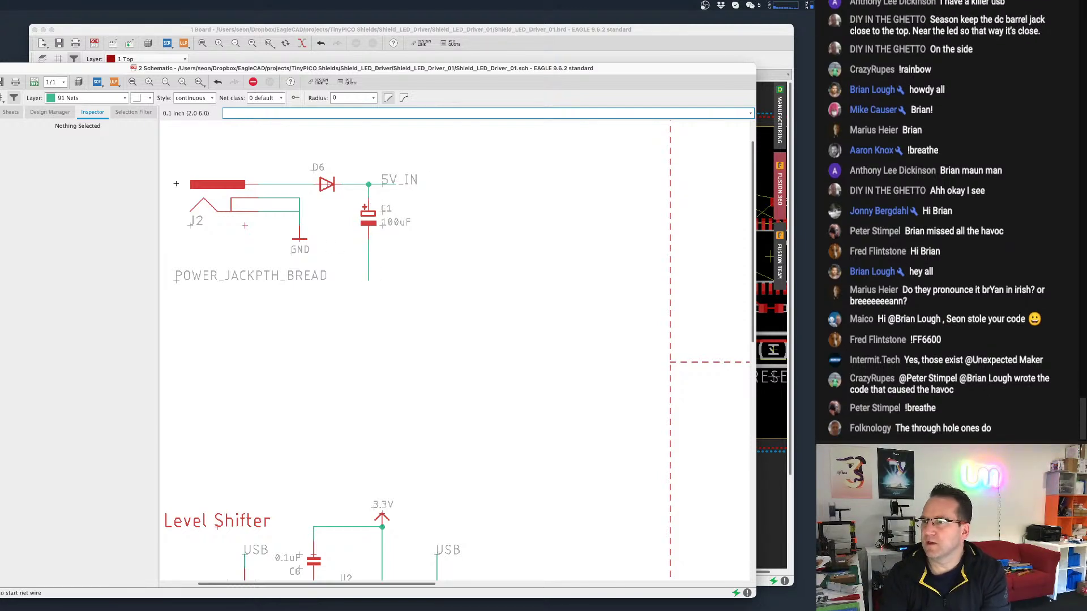
left_click(1, 205)
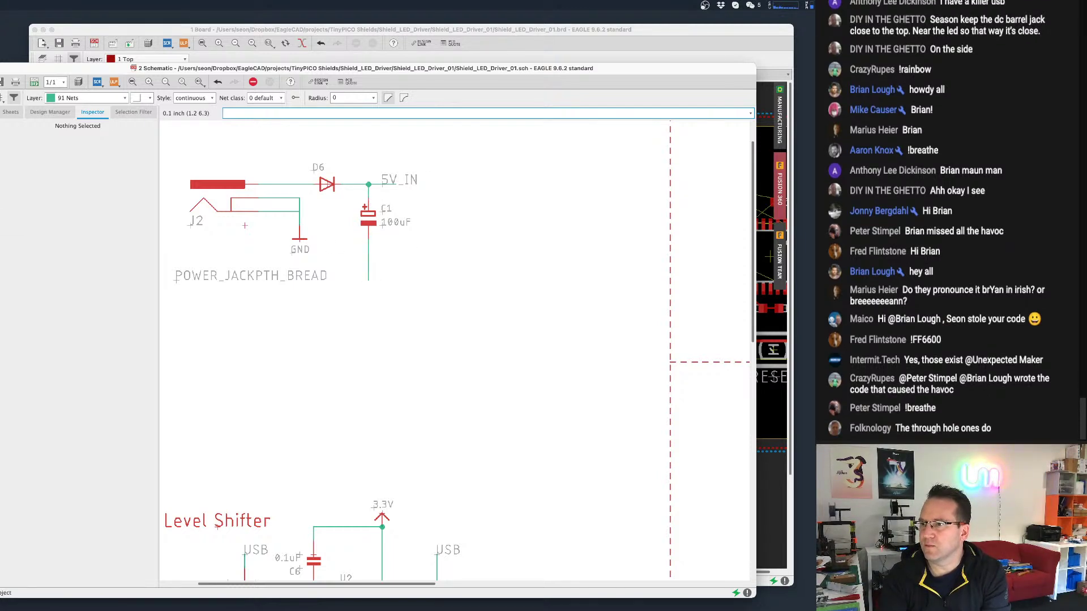
left_click(299, 238)
left_click(371, 297)
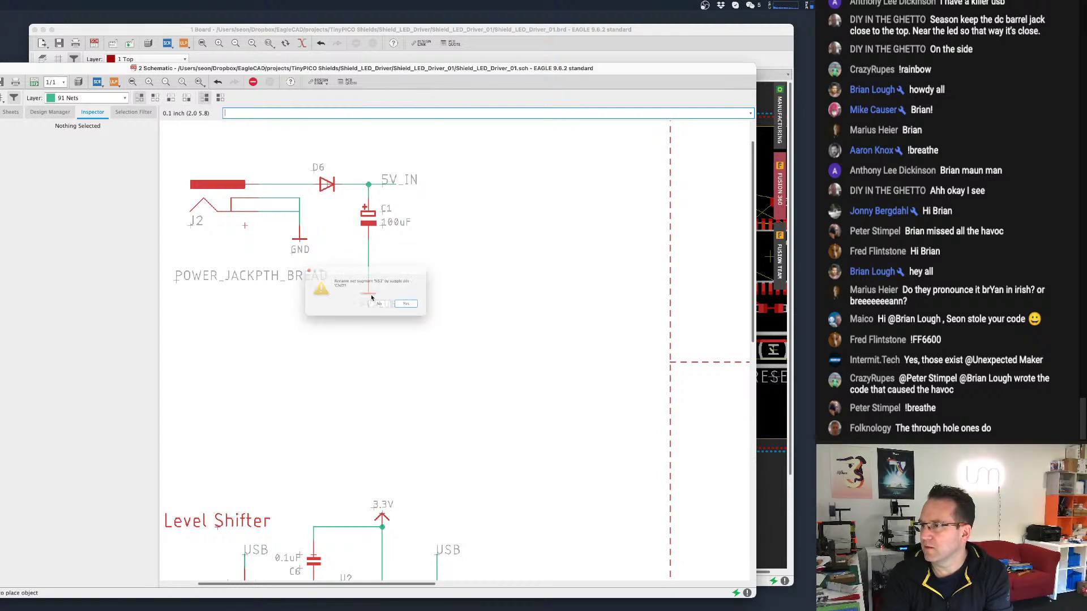
left_click(421, 309)
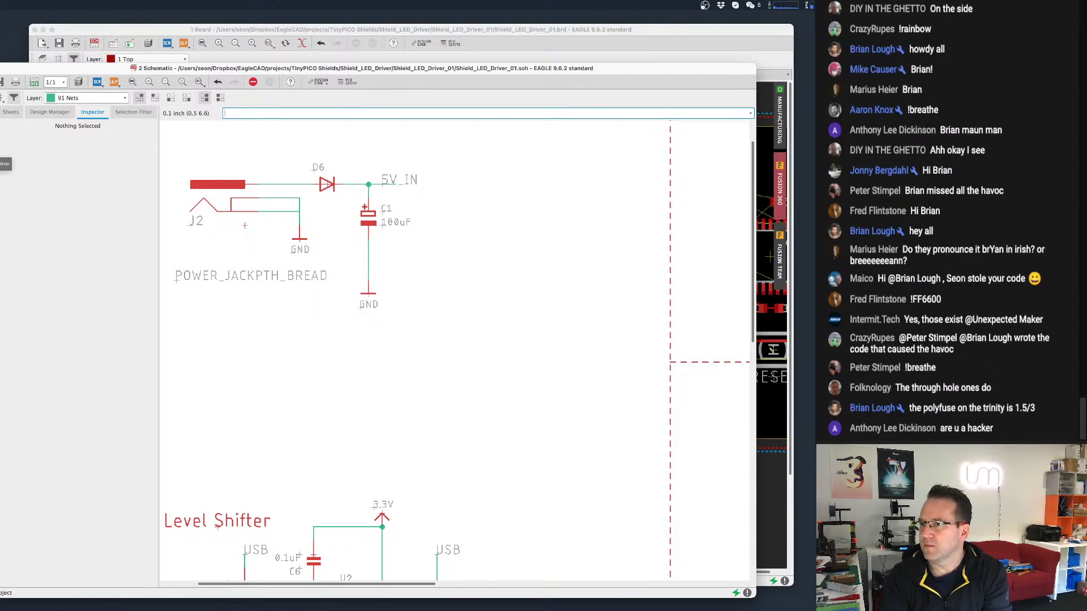
left_click(1, 145)
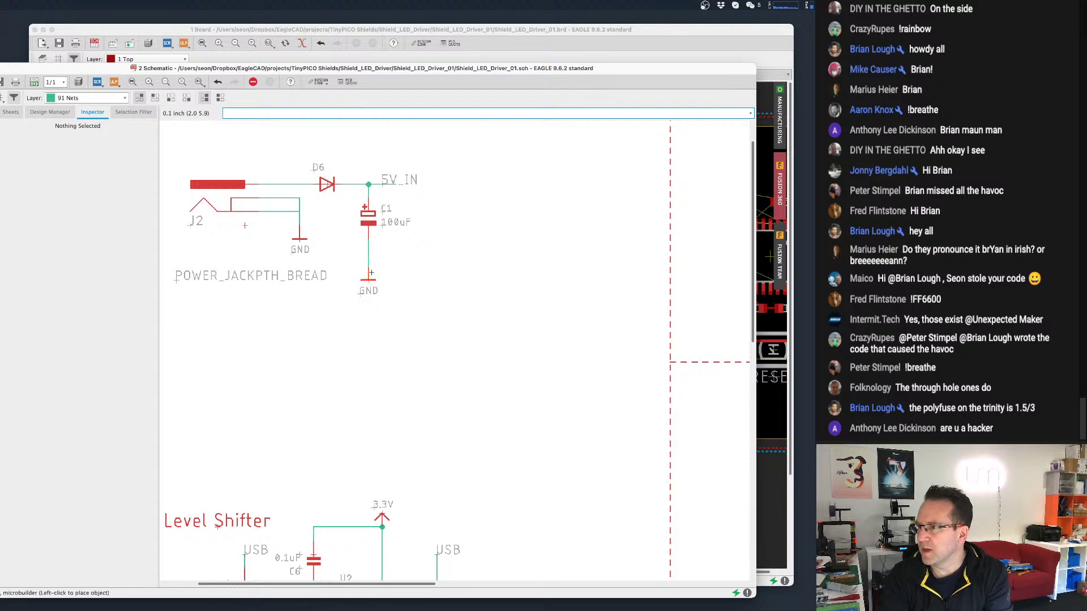
Look over the schematic sheet from the power input circuit down to the level shifter and IO headers.
scroll(437, 295, "down", 1)
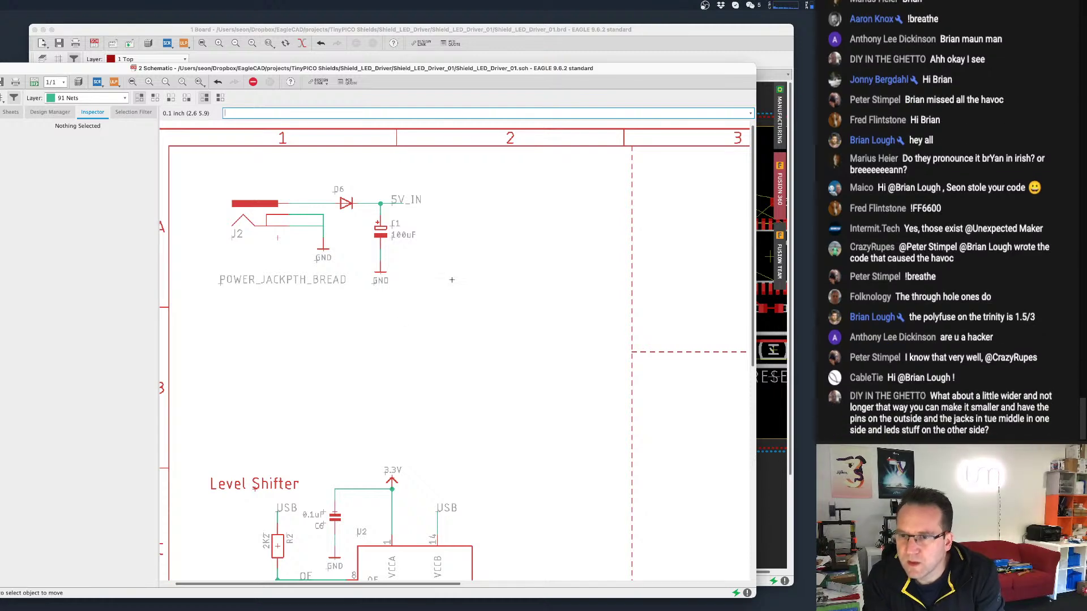
scroll(511, 310, "down", 1)
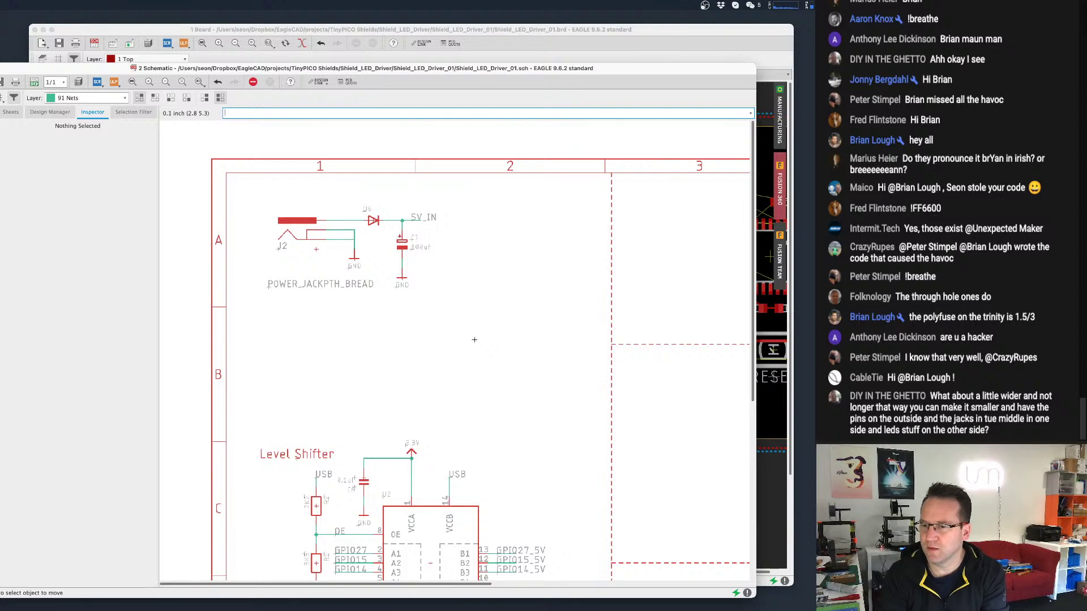
scroll(476, 333, "down", 2)
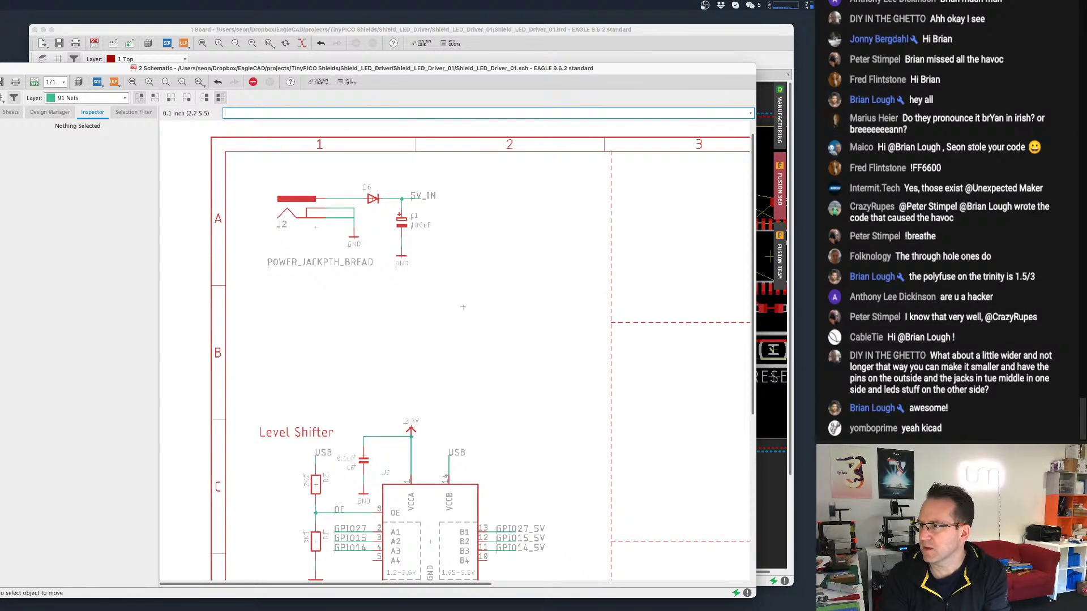
scroll(462, 307, "down", 2)
scroll(374, 288, "right", 4)
scroll(374, 288, "down", 2)
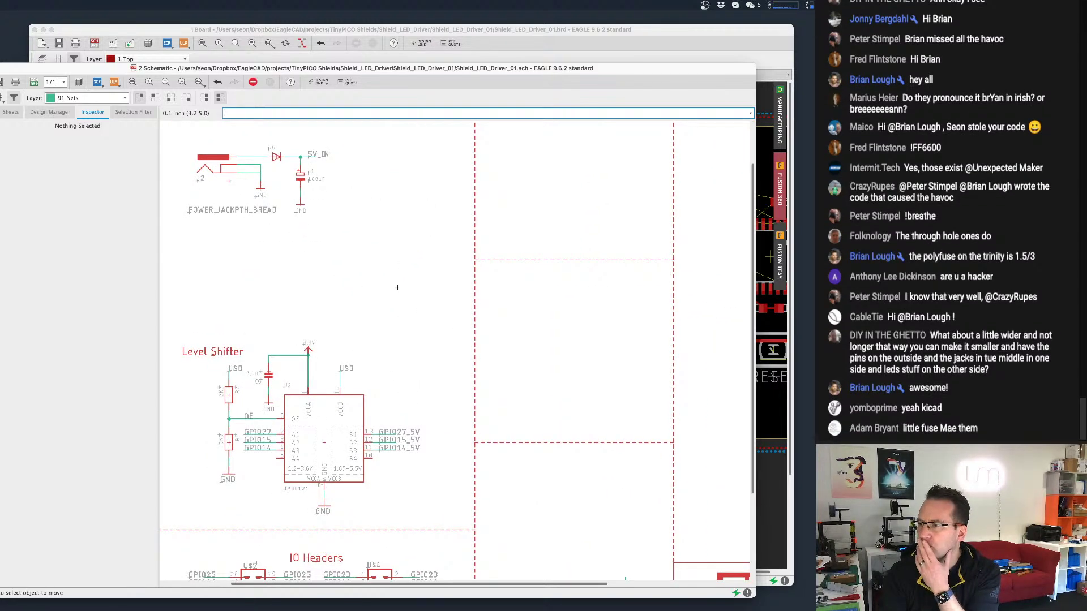
scroll(397, 287, "down", 2)
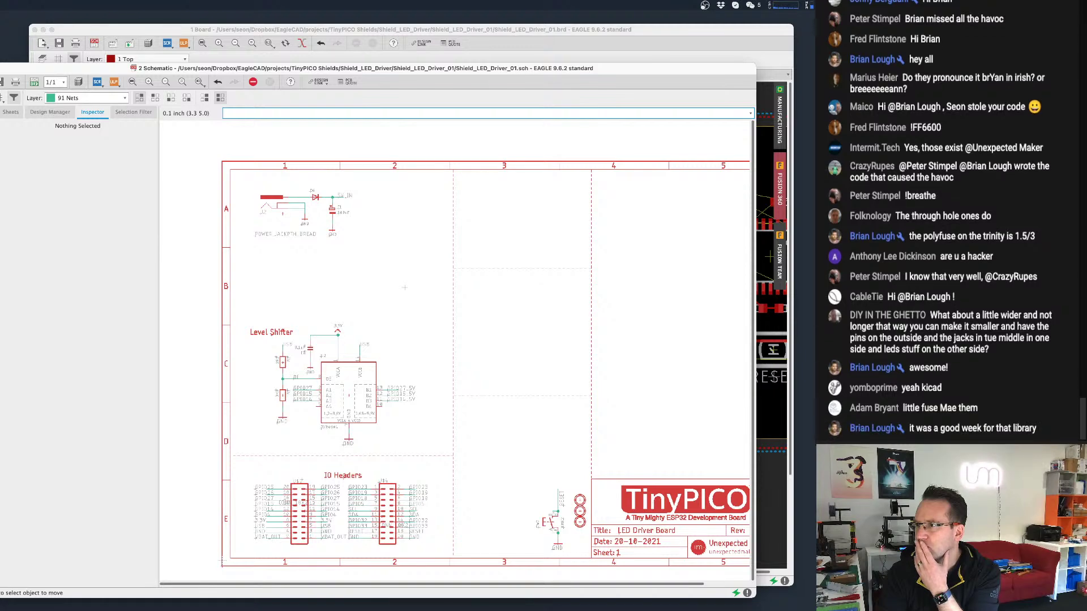
Name the net between power jack J2 and diode D6 5V_IN and place its label above the diode.
scroll(404, 287, "up", 3)
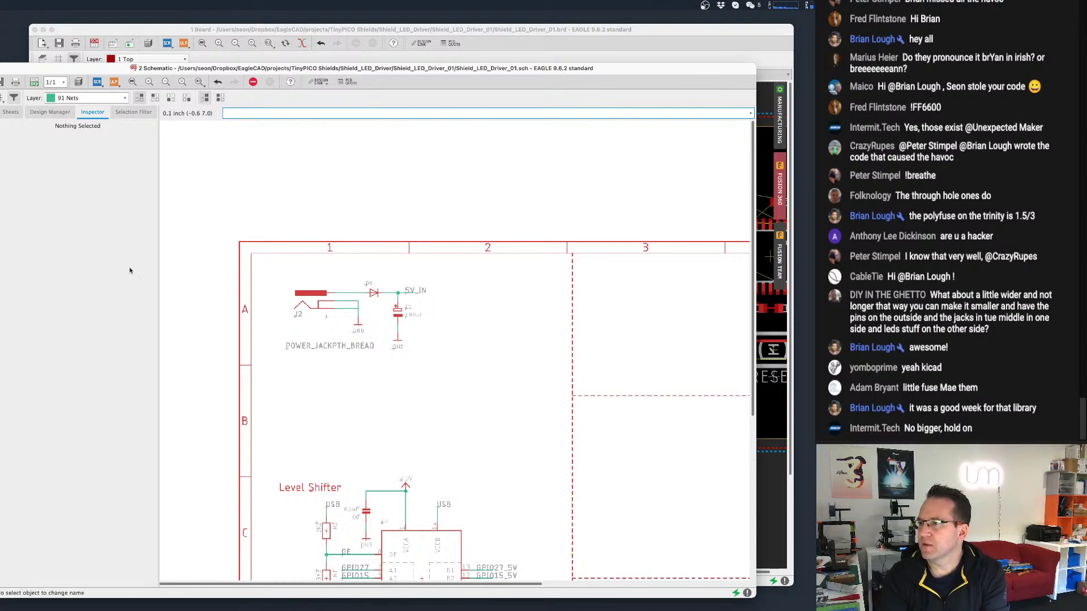
left_click(349, 292)
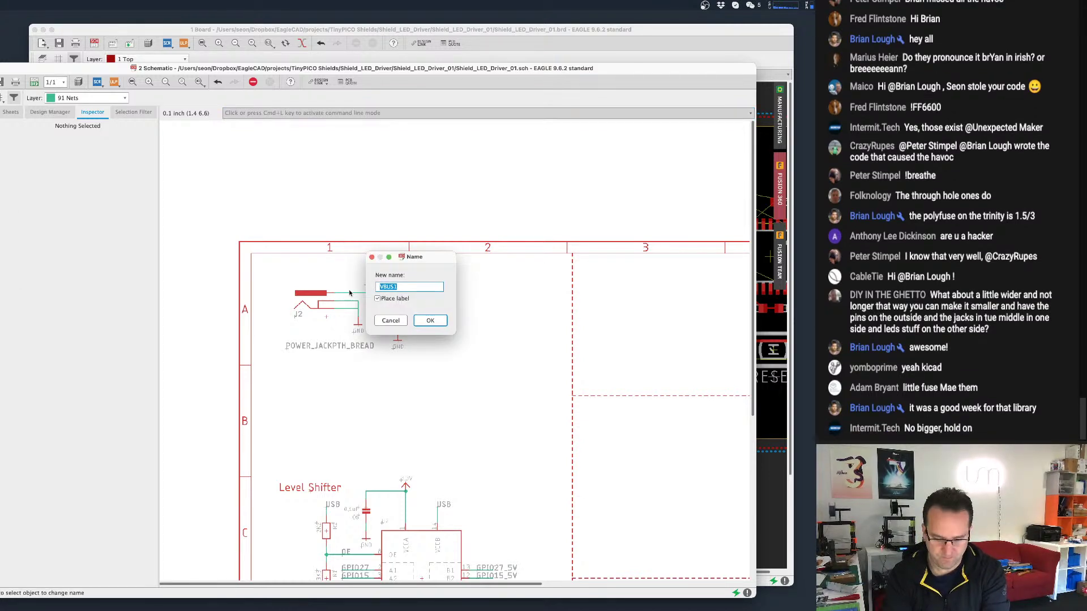
type("5V_I")
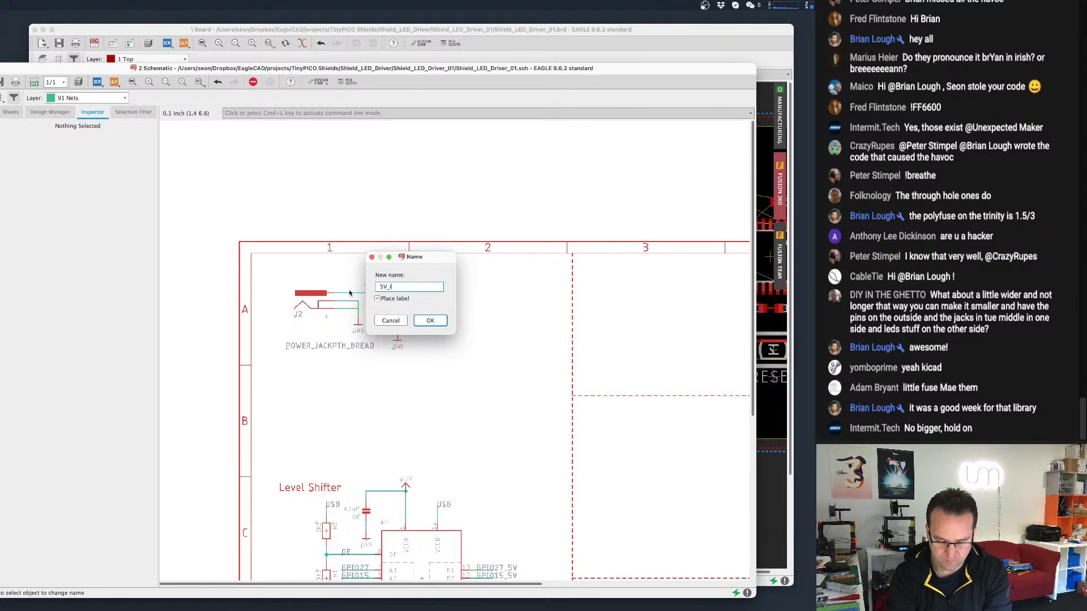
type("N")
key("Return")
key("Return")
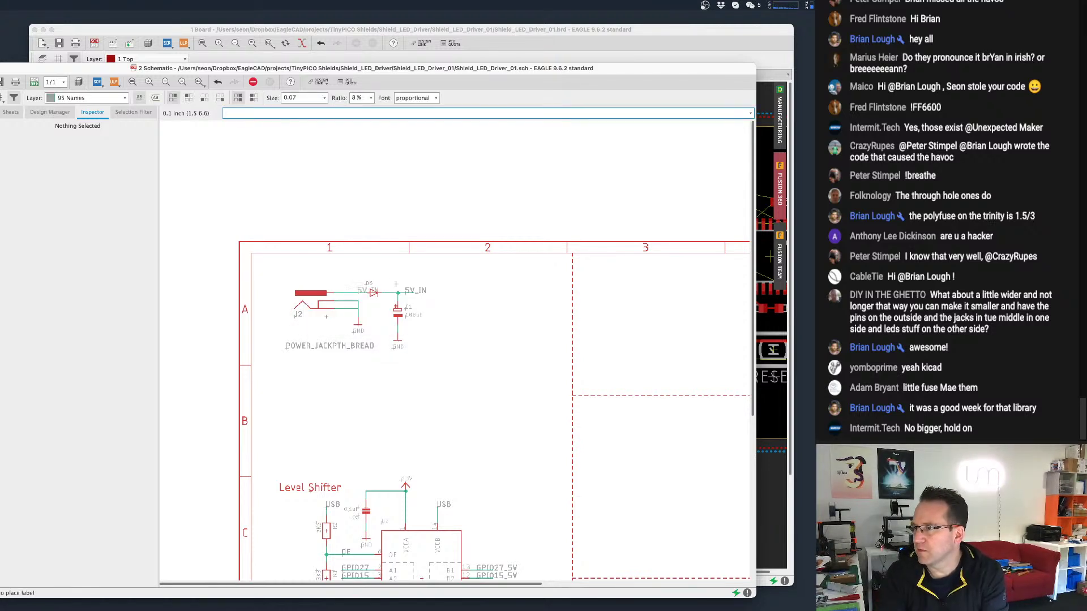
left_click(358, 278)
Rename the net segment between diode D6 and capacitor C1 to USB and connect it to the existing USB net.
key("alt+n")
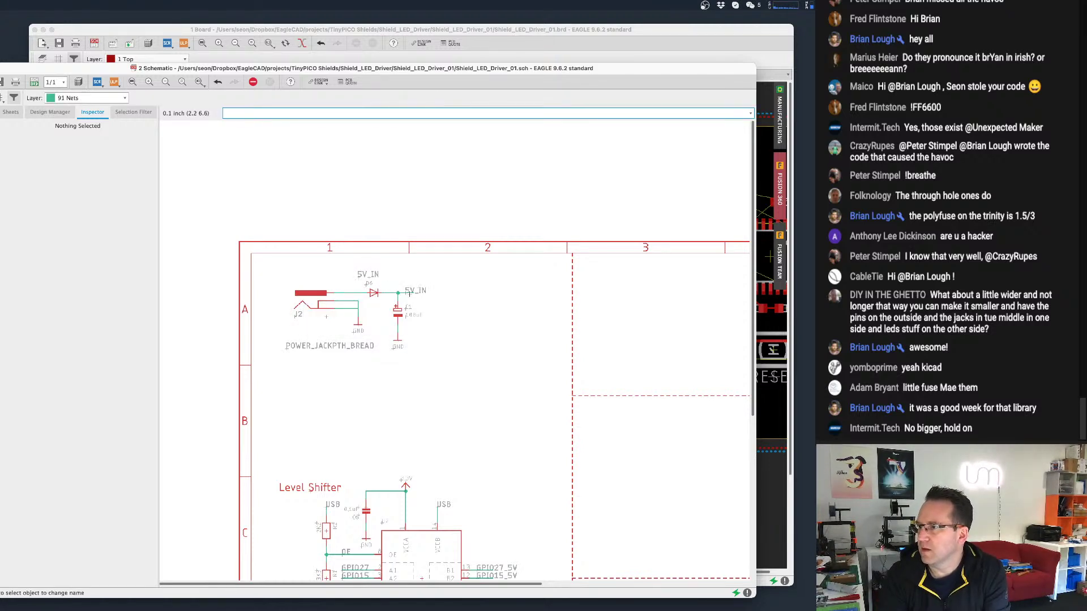
left_click(410, 294)
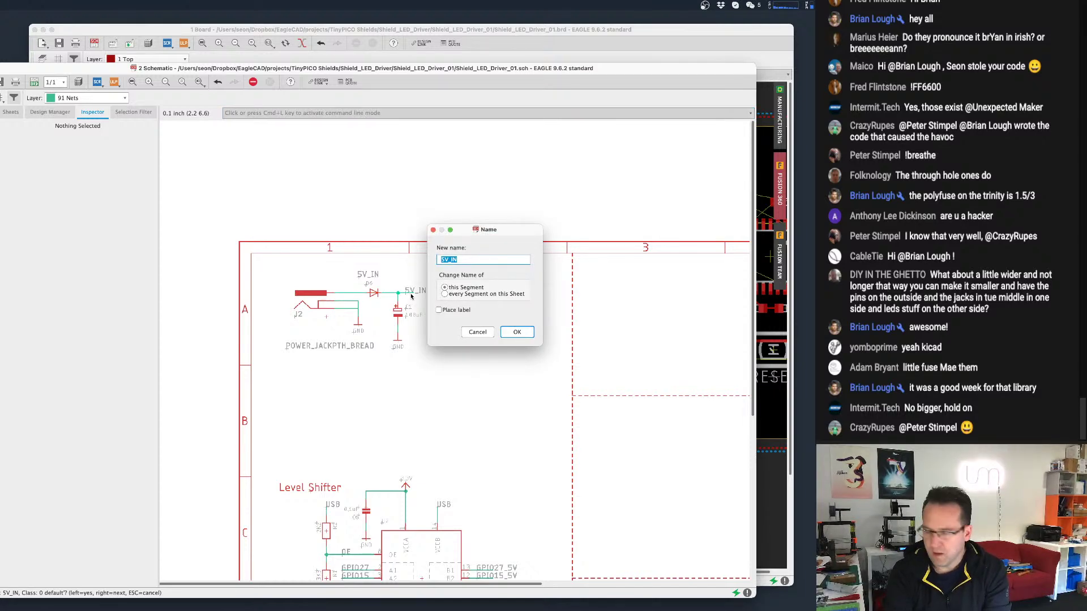
type("u")
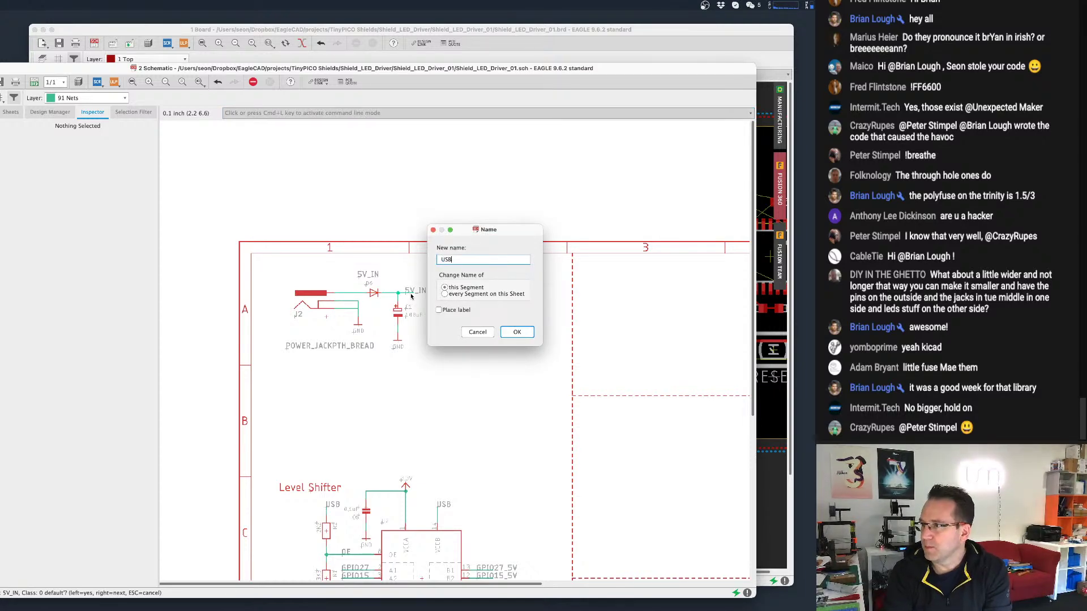
key("Return")
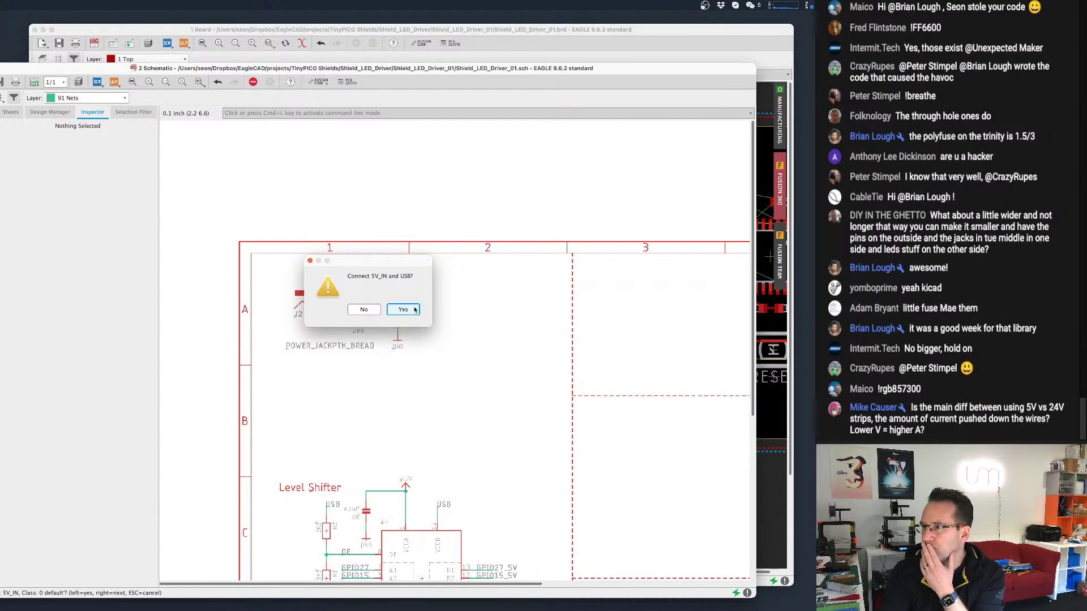
left_click(414, 310)
Examine the pin and net assignments of the two IO headers in the schematic.
scroll(440, 311, "down", 5)
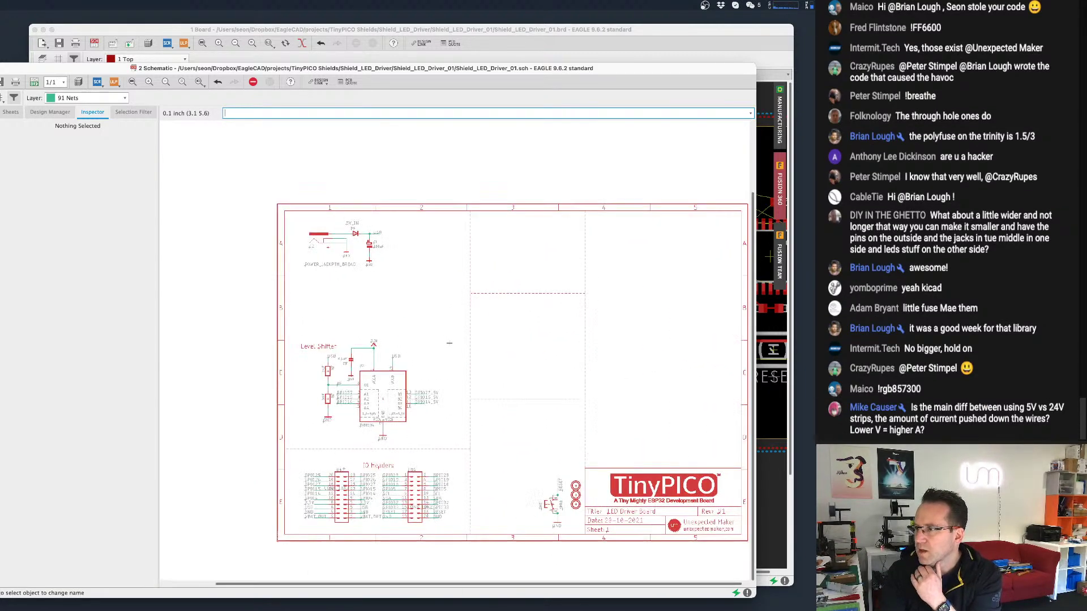
scroll(433, 345, "down", 5)
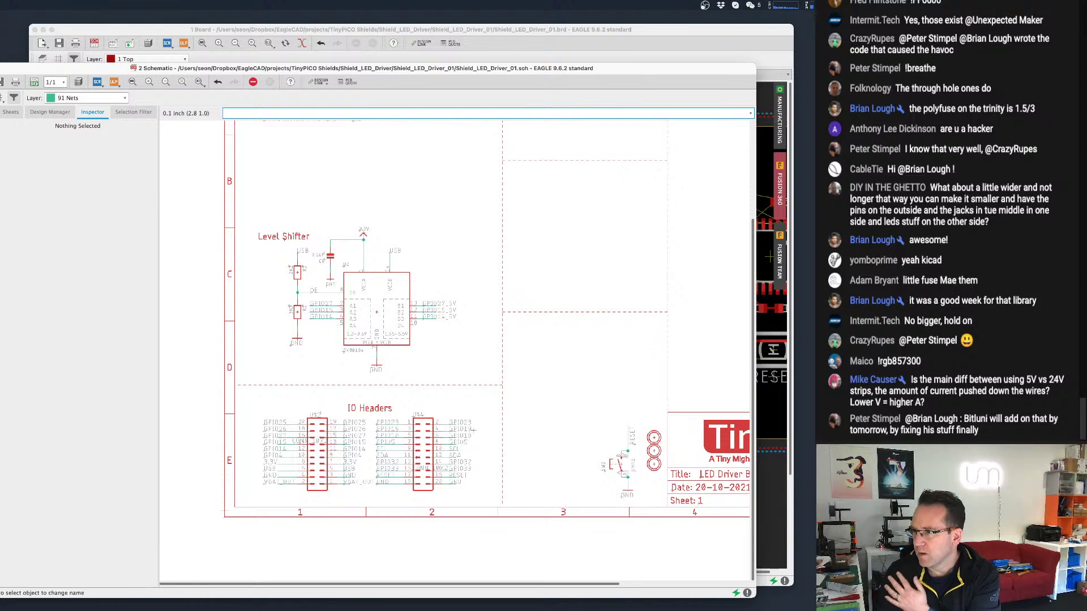
middle_click_drag(295, 481, 349, 441)
scroll(341, 431, "up", 4)
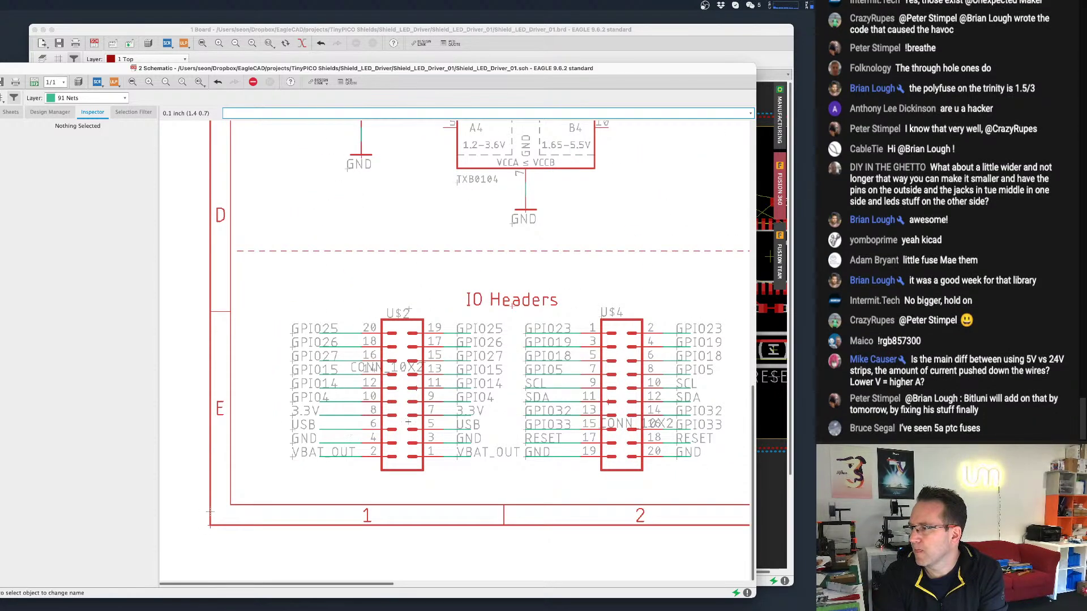
scroll(407, 421, "down", 1)
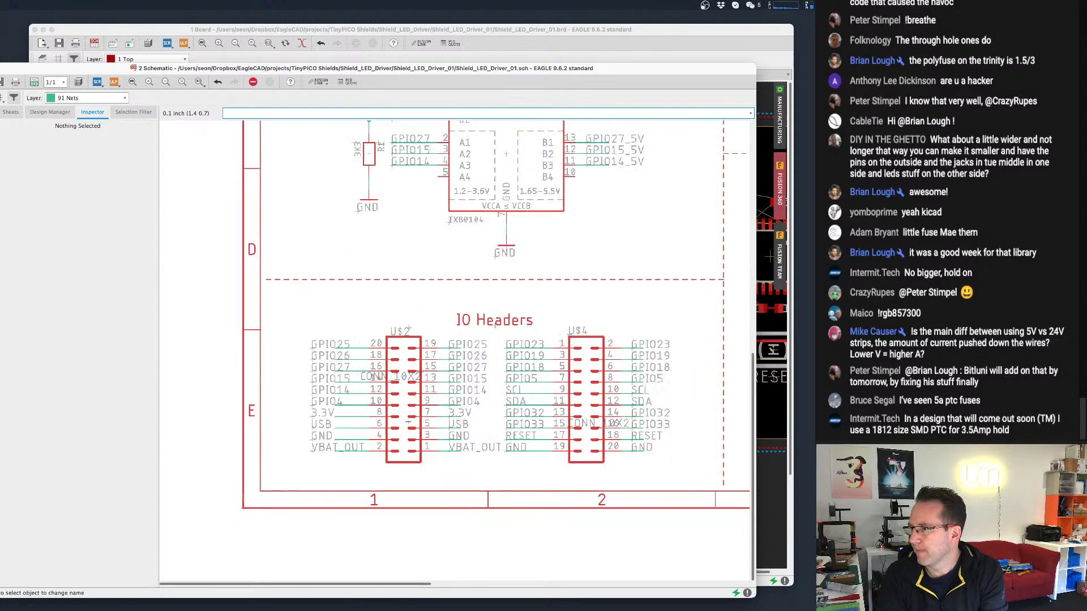
scroll(408, 422, "down", 1)
Switch to the board and inspect the area around the power jack, diode, capacitor and headers.
left_click(598, 29)
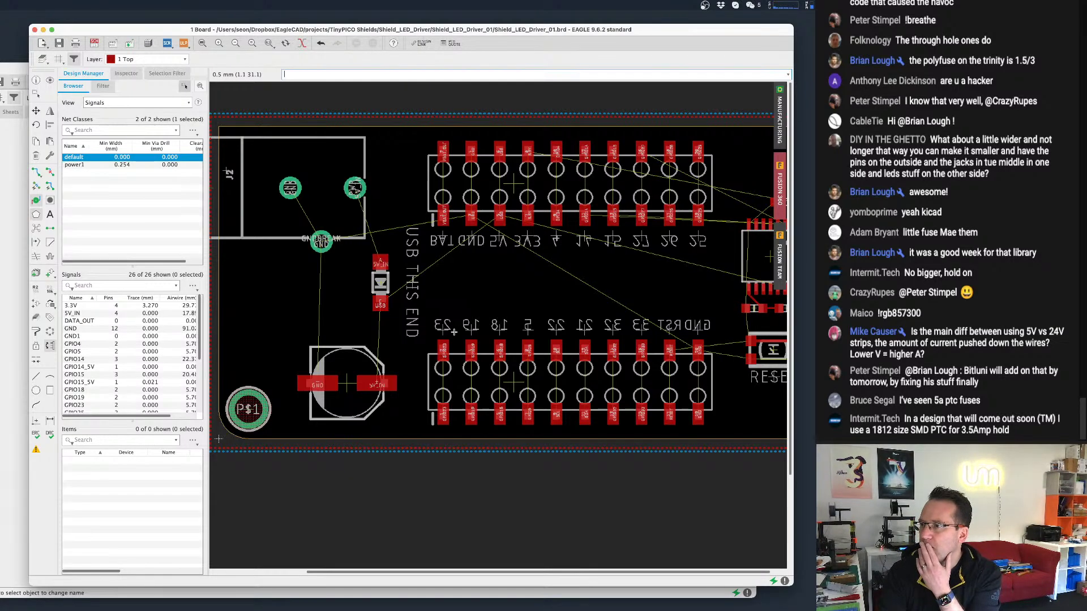
scroll(460, 330, "down", 1)
middle_click_drag(461, 330, 485, 325)
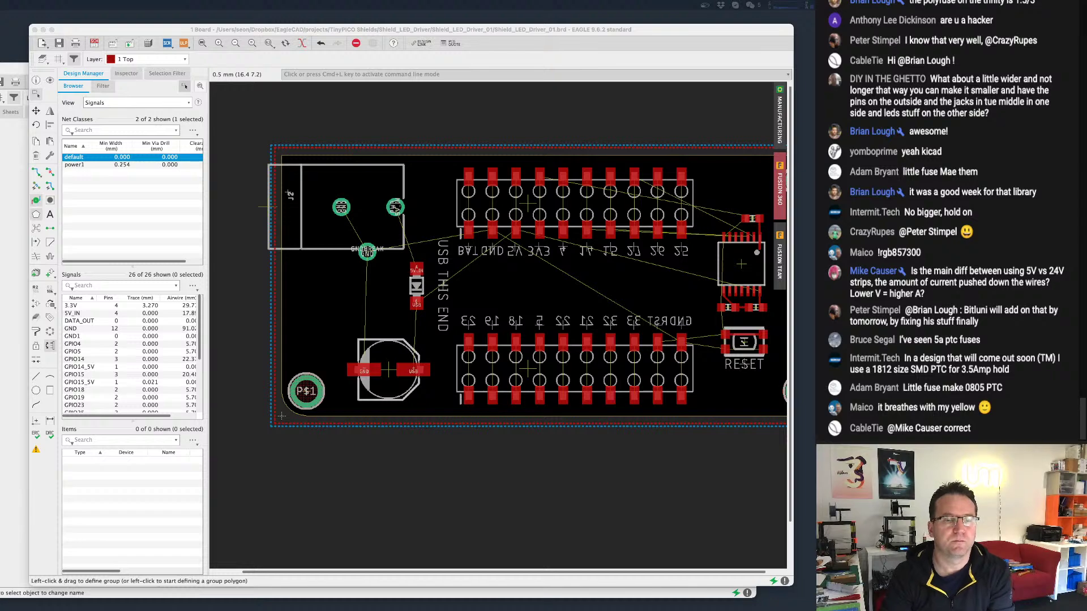
Switch to the LCSC website in the browser and search its catalogue for "ptc".
left_click_drag(0, 57, 572, 67)
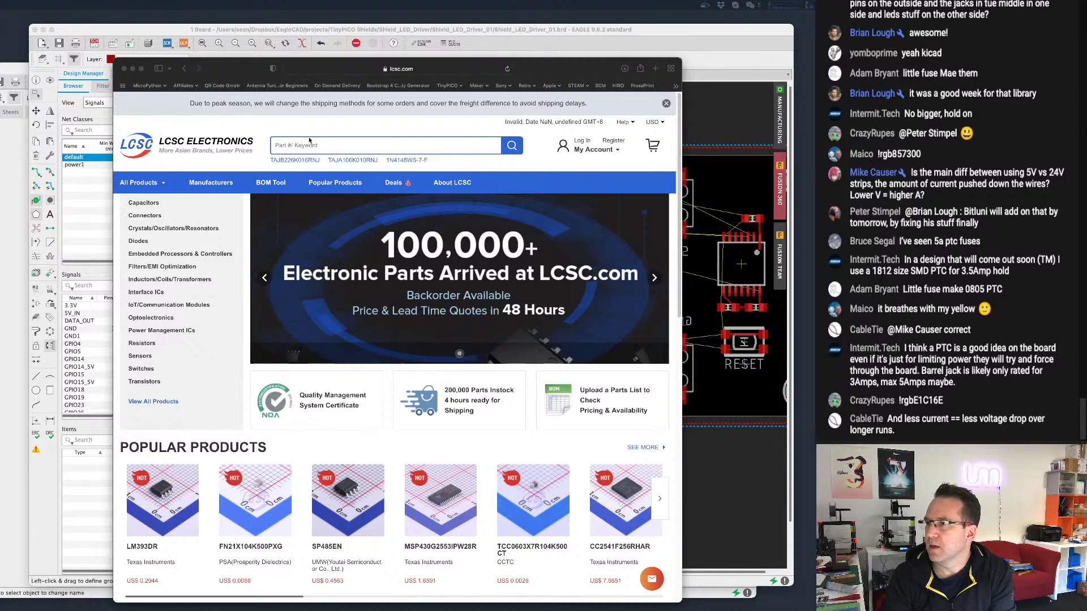
left_click(309, 142)
type("p")
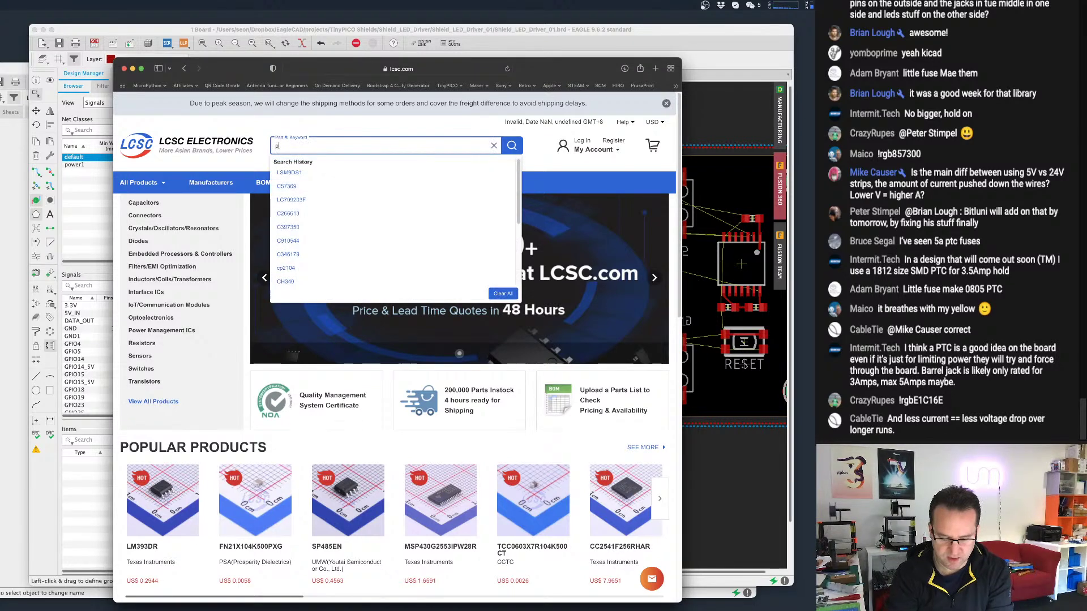
type("tc")
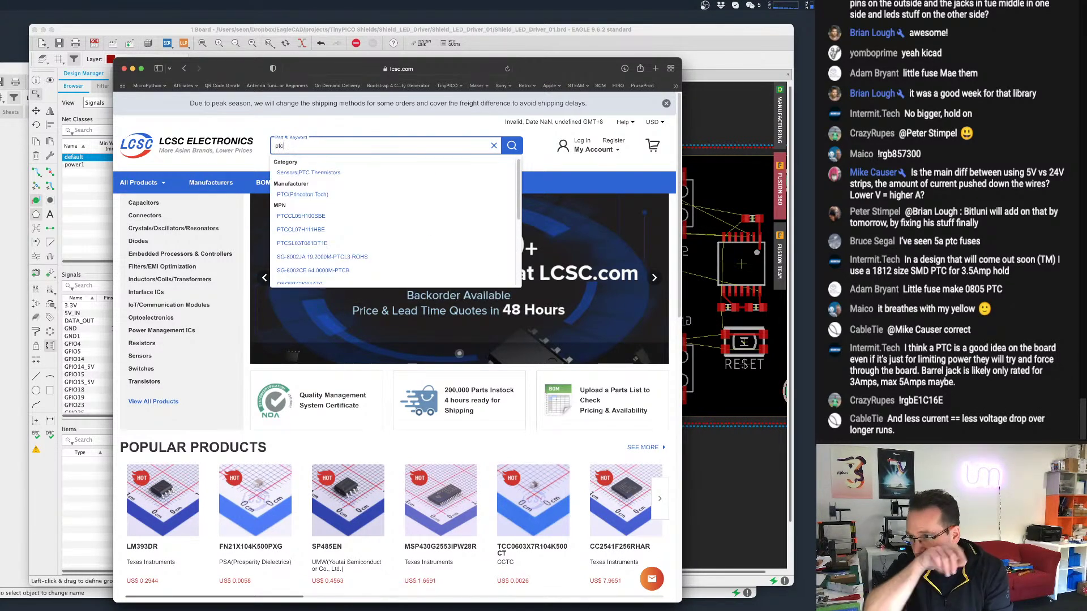
key("Return")
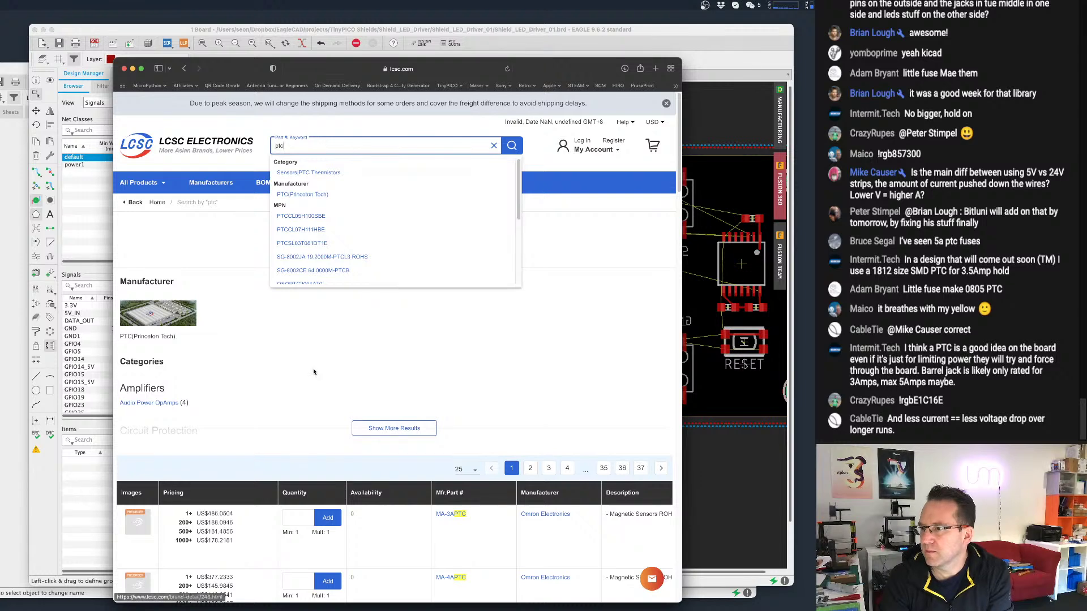
Expand the categories of the ptc search and review the matching part under Resettable Fuses.
scroll(320, 368, "down", 2)
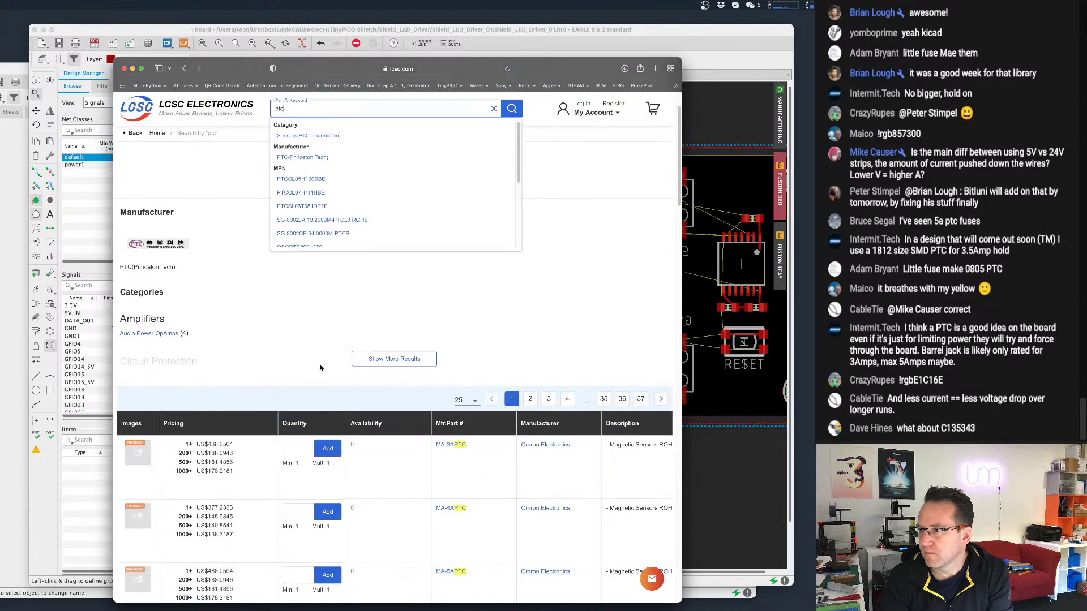
left_click(394, 358)
scroll(333, 313, "down", 1)
left_click(142, 364)
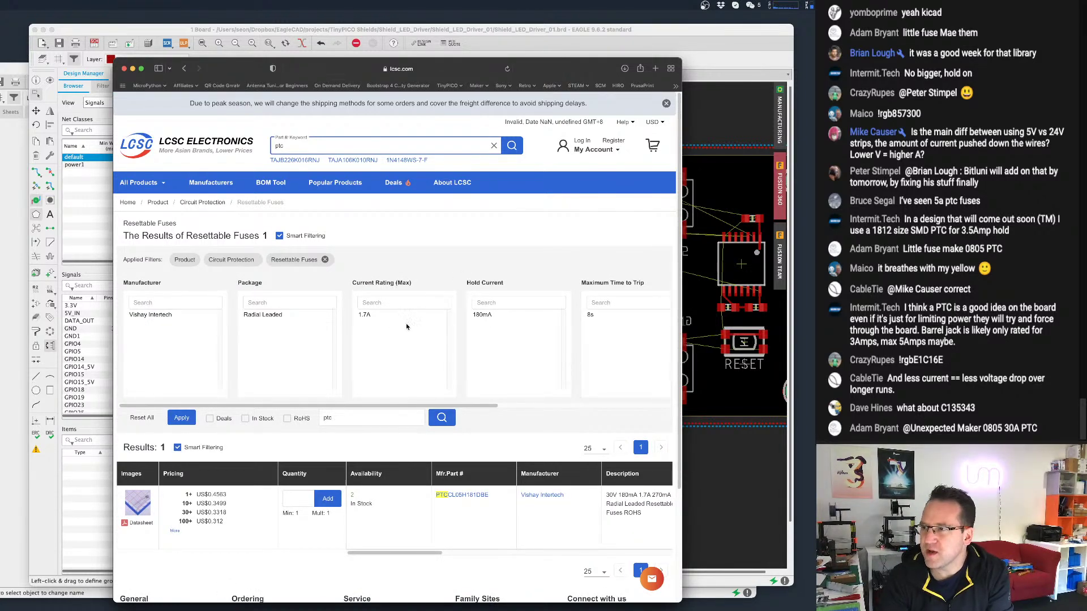
scroll(395, 352, "down", 3)
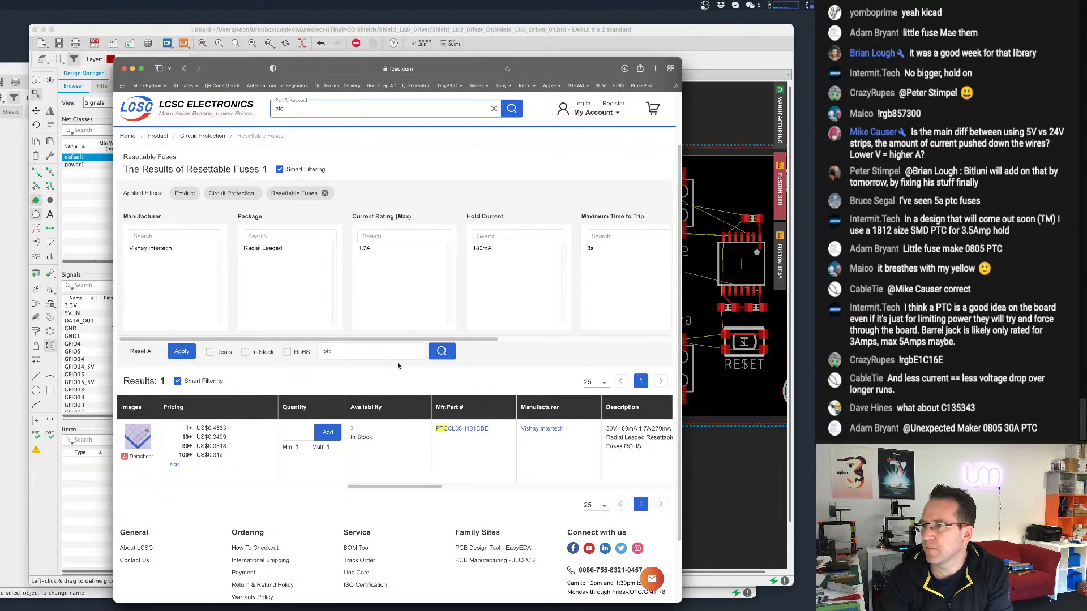
mouse_move(146, 434)
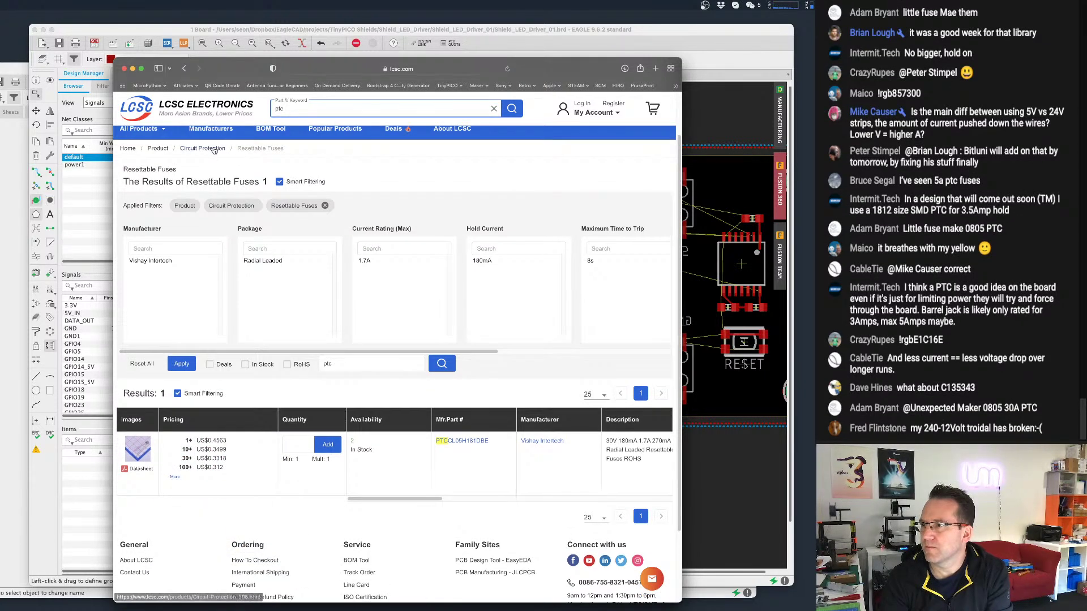
Go up to the Circuit Protection category and open its full Resettable Fuses listing with the parameter filters.
left_click(213, 148)
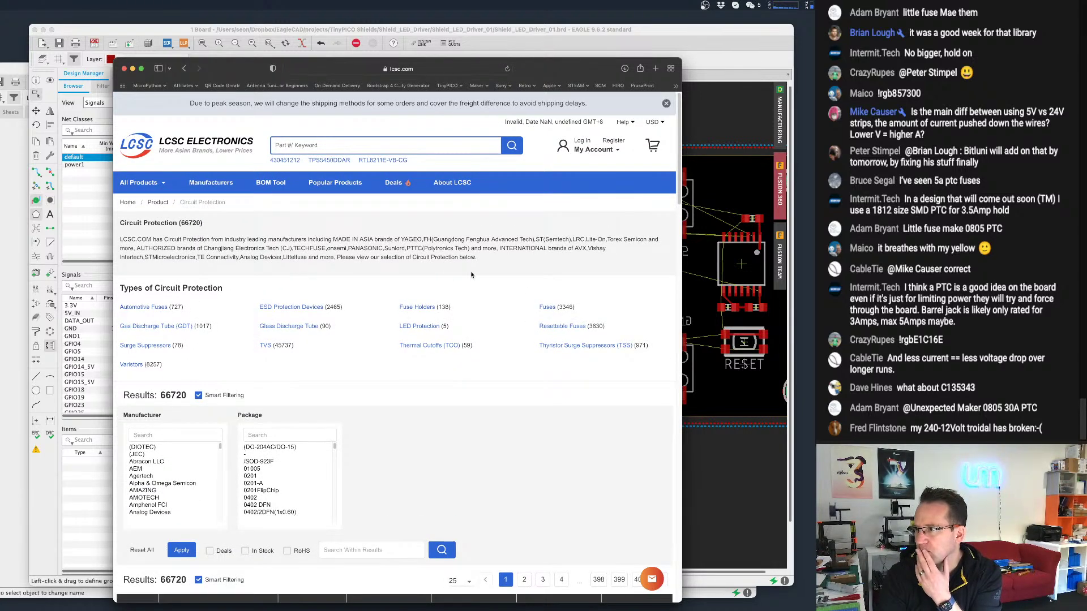
left_click(572, 327)
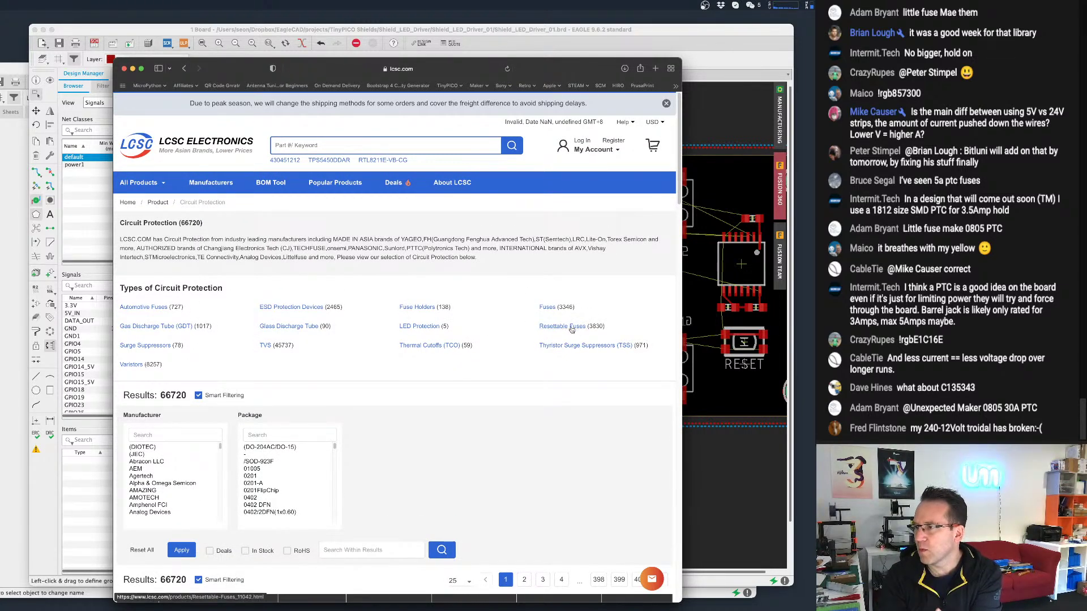
scroll(400, 382, "down", 2)
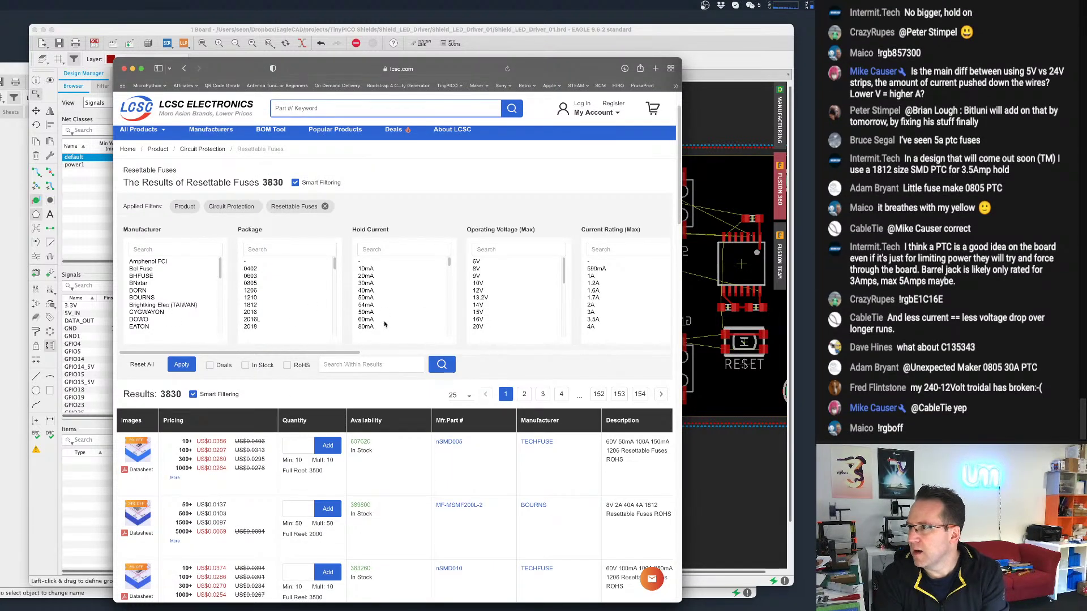
Select the hold current values from 3A to 4A as a filter for the resettable fuses.
scroll(396, 299, "down", 5)
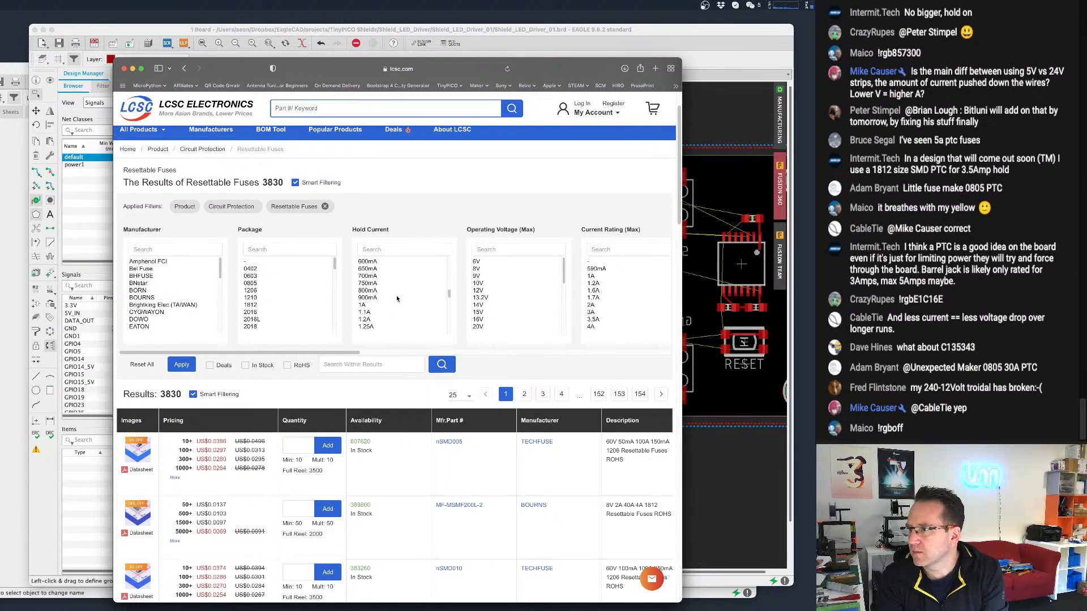
scroll(397, 298, "down", 8)
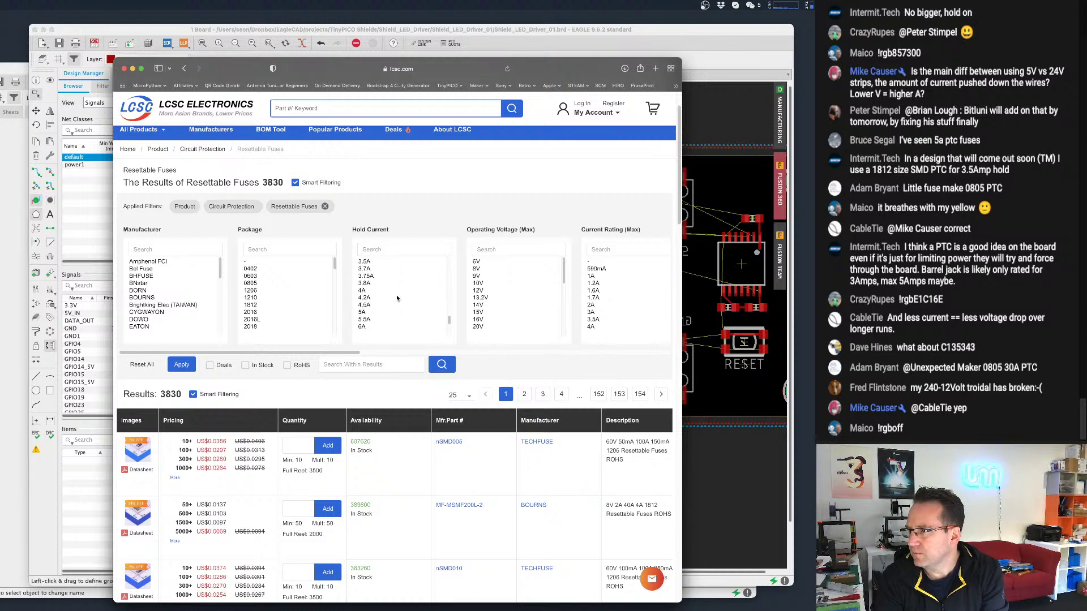
scroll(396, 298, "up", 1)
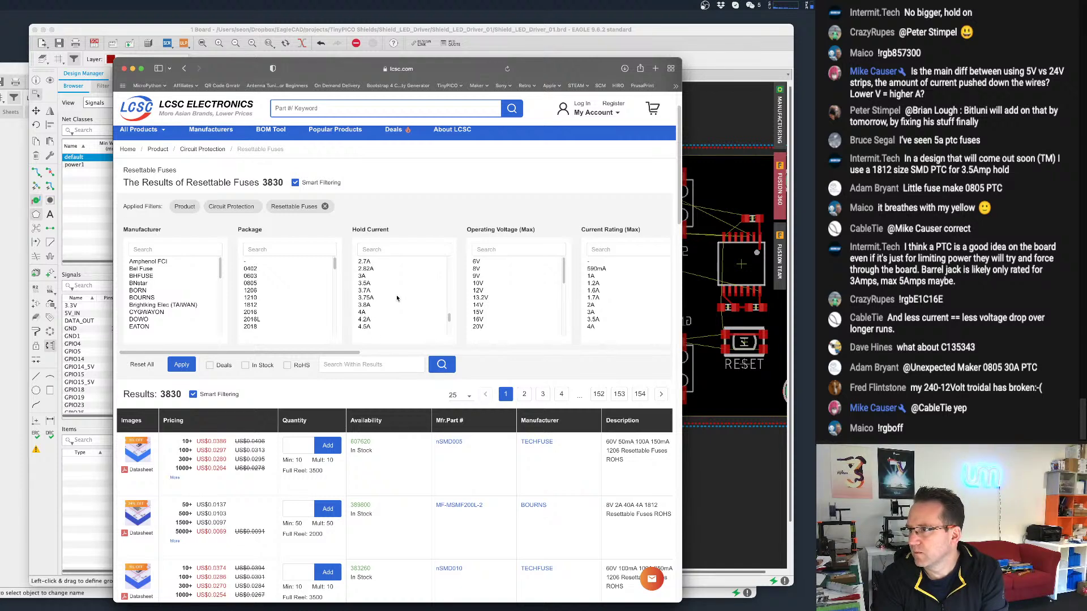
left_click(366, 313)
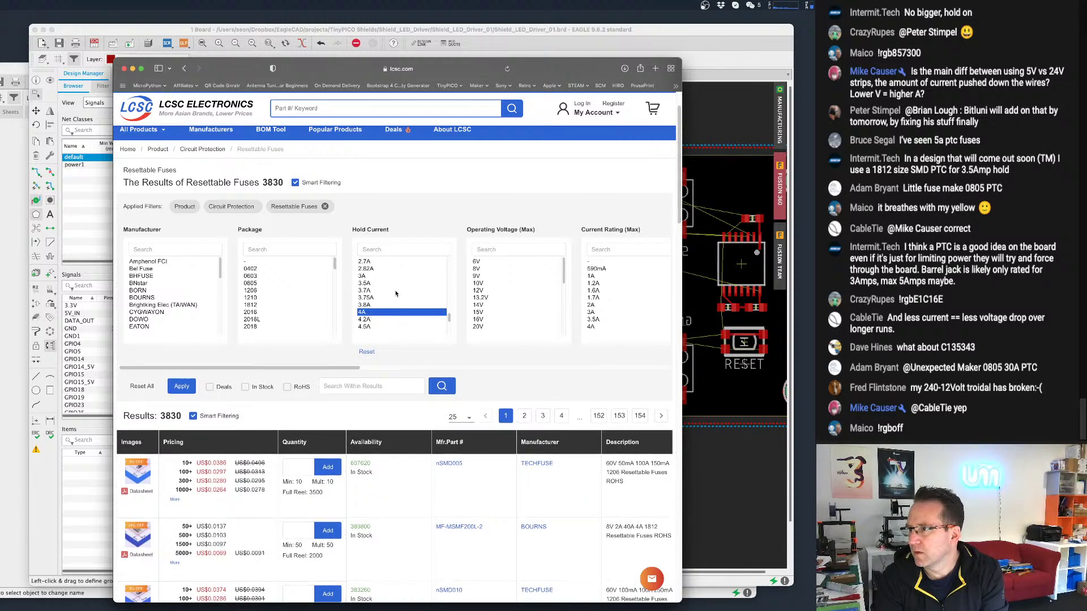
left_click(369, 276, "shift")
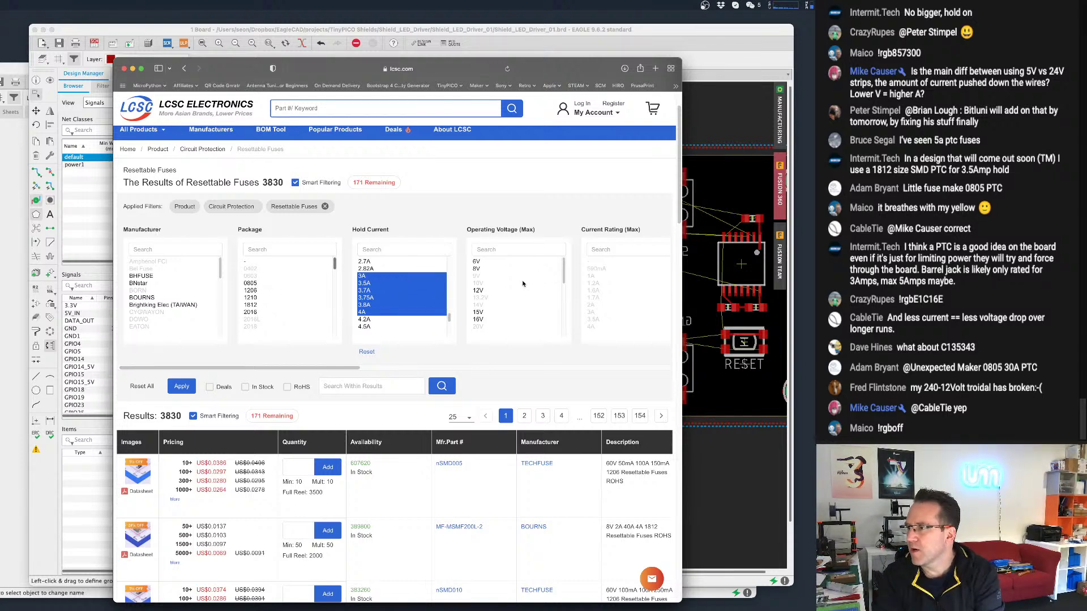
Compare the 12V and 16V maximum operating voltage filters and leave only 12V selected.
scroll(523, 283, "up", 1)
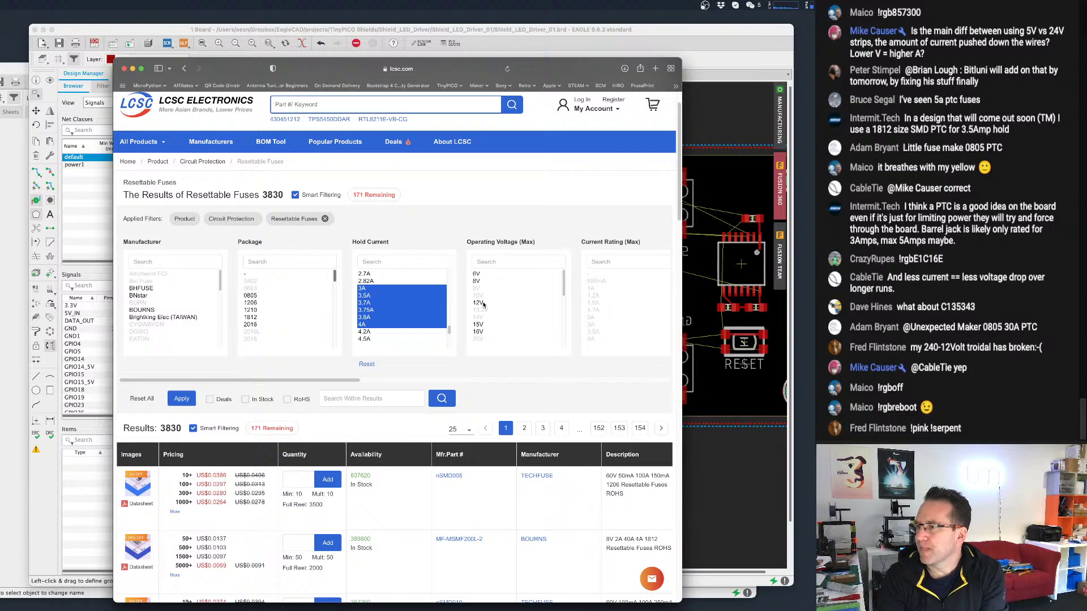
left_click(483, 304)
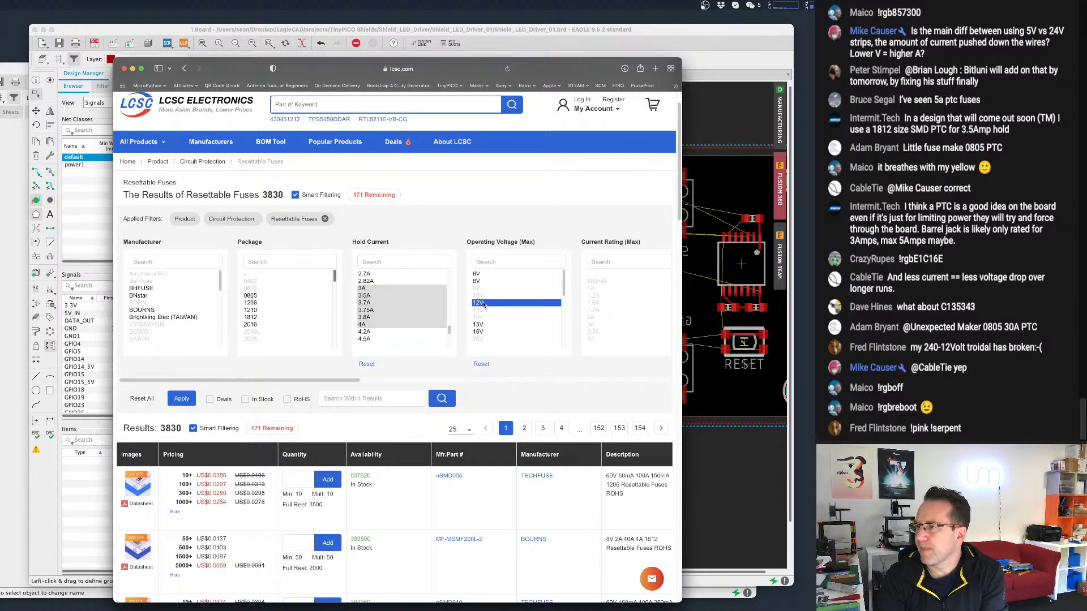
left_click(483, 331)
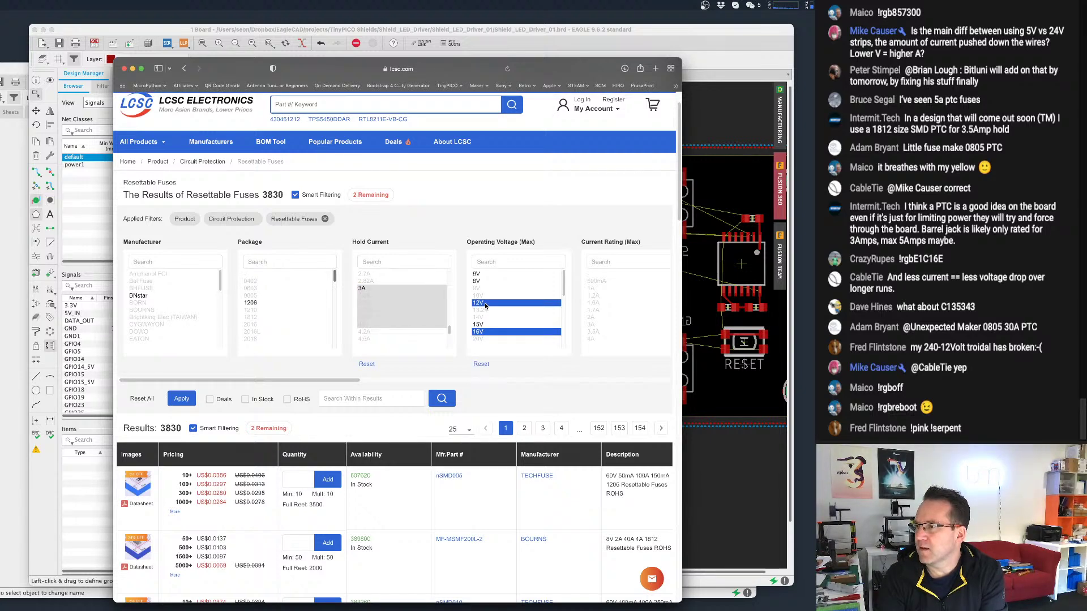
left_click(484, 303)
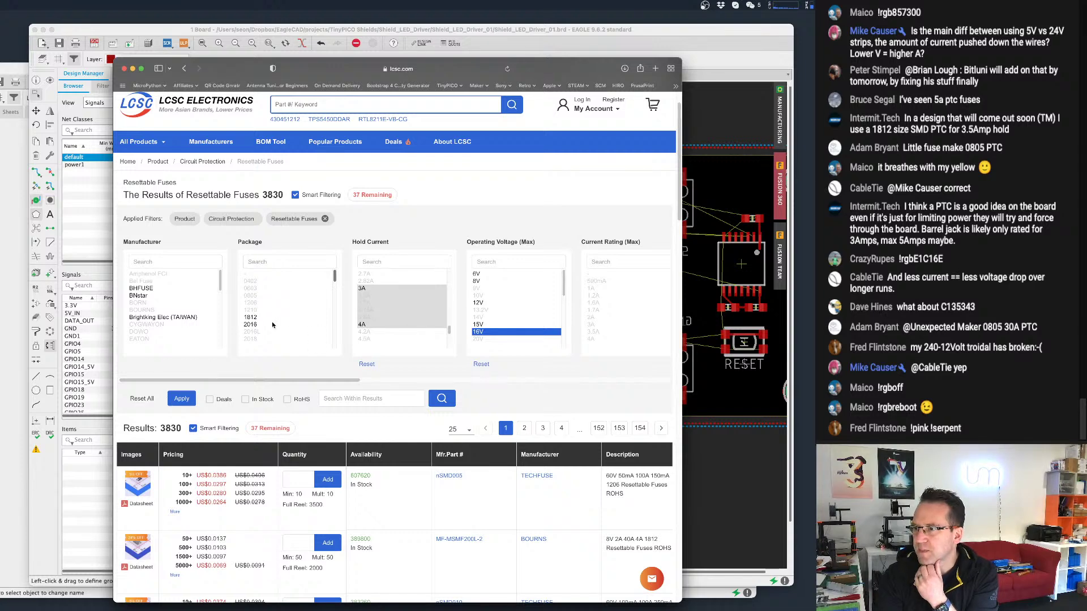
left_click(486, 304)
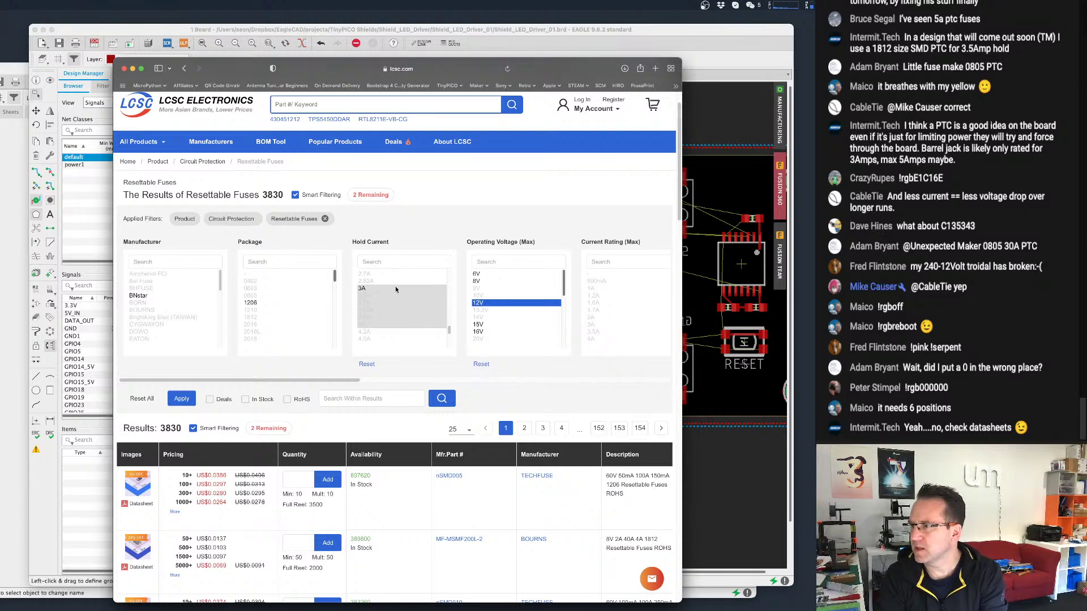
Add the 1206 package filter, apply the filters and look over the matching fuse's picture and details.
scroll(486, 291, "up", 2)
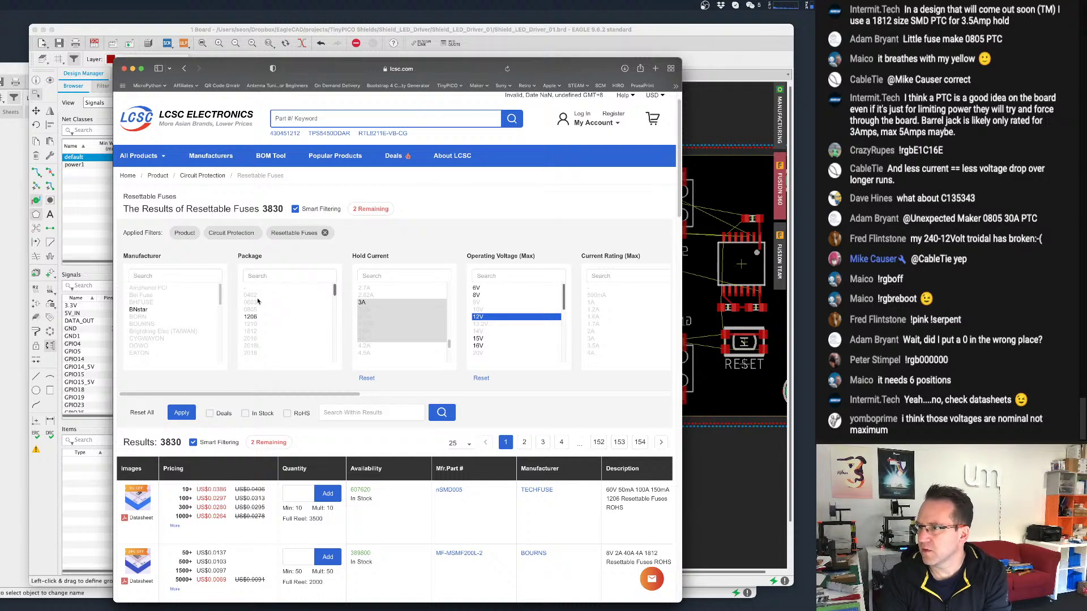
scroll(519, 301, "down", 1)
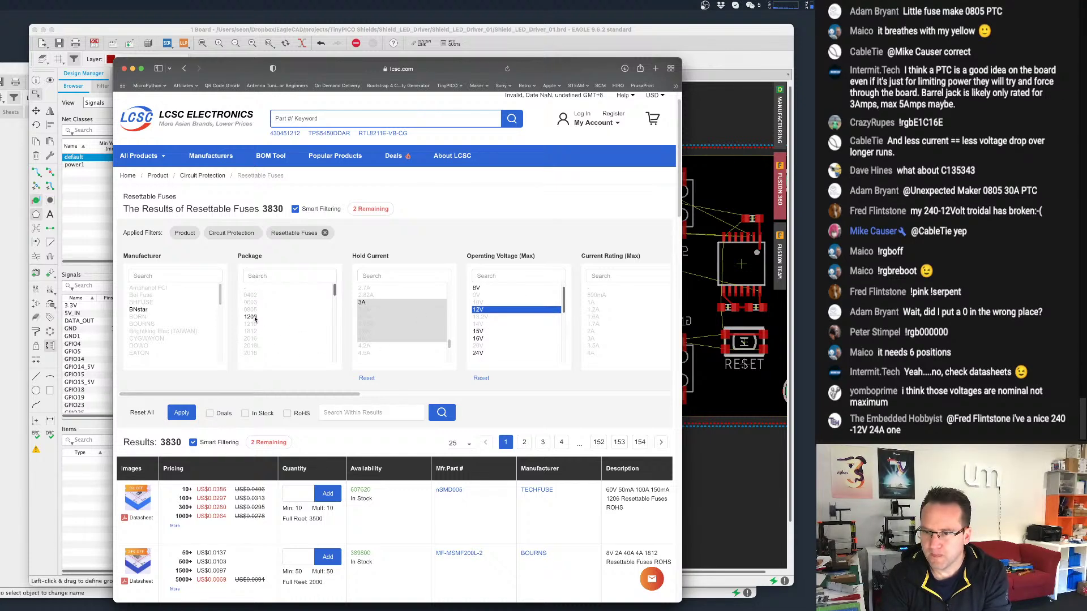
left_click(251, 317)
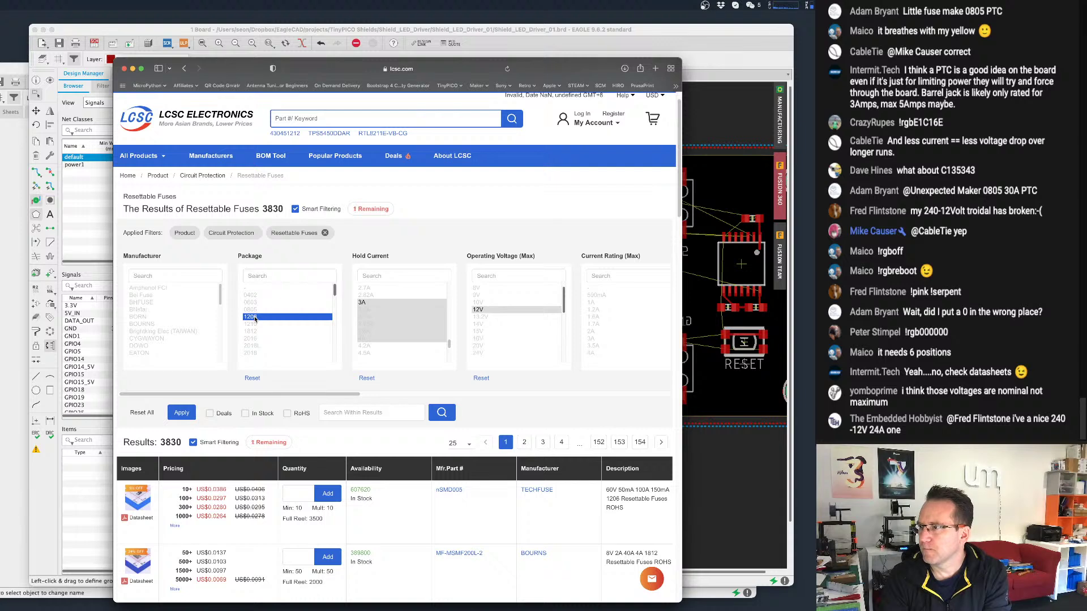
left_click(187, 419)
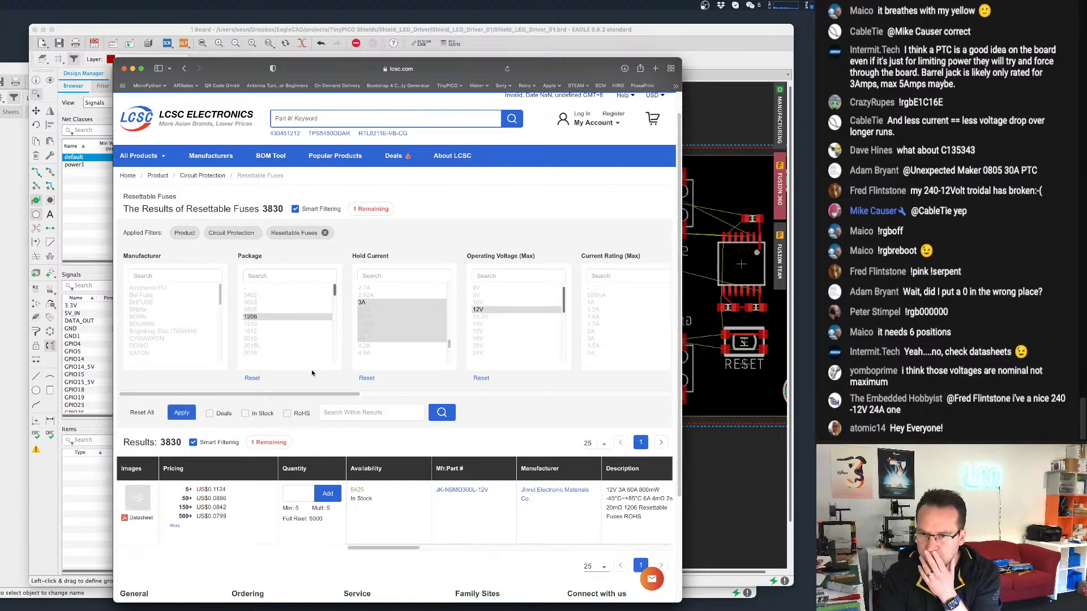
scroll(348, 364, "down", 2)
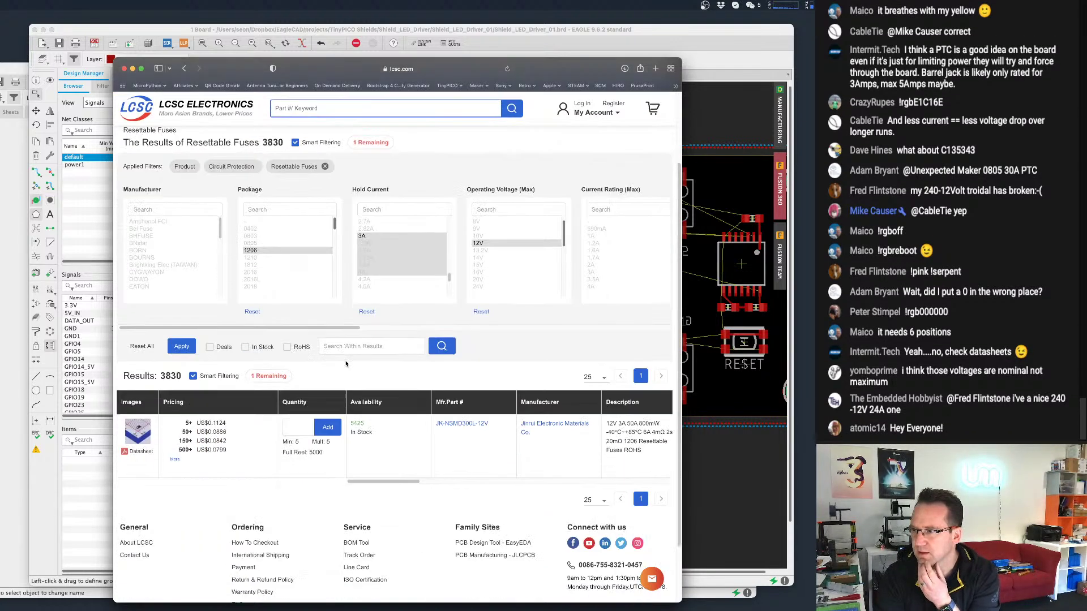
mouse_move(134, 435)
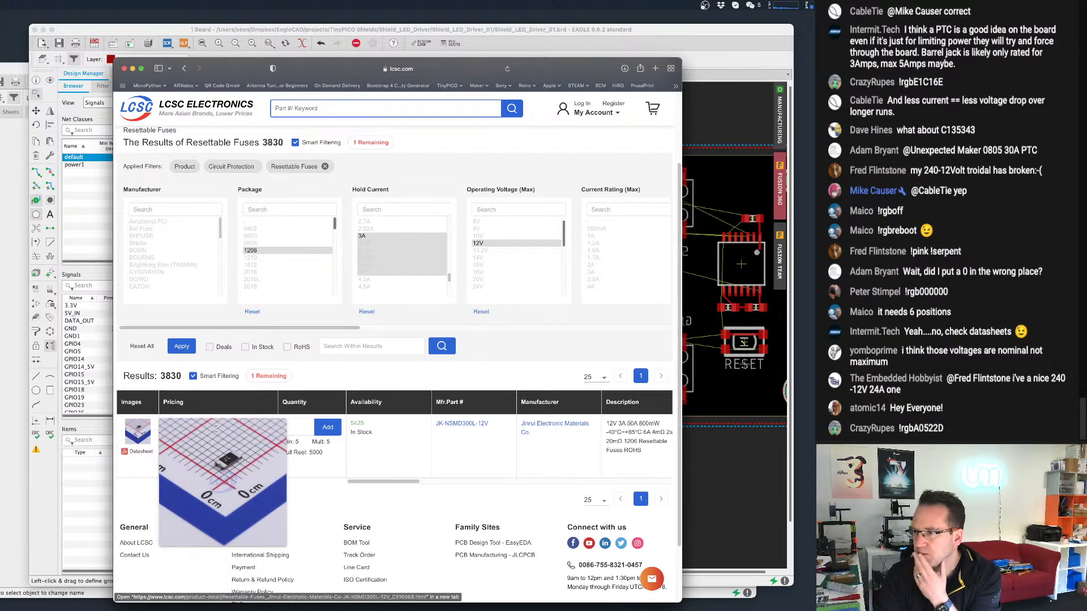
scroll(347, 458, "down", 1)
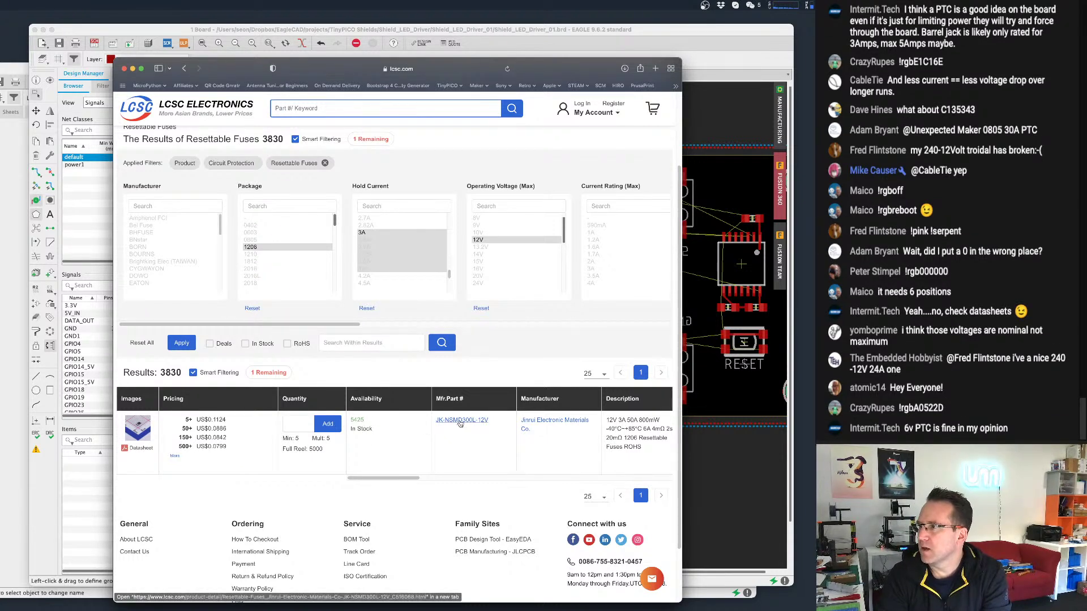
Bring the signed-in LCSC browser window with the JK-NSMD300L-12V product page onto this screen.
key("super+Tab")
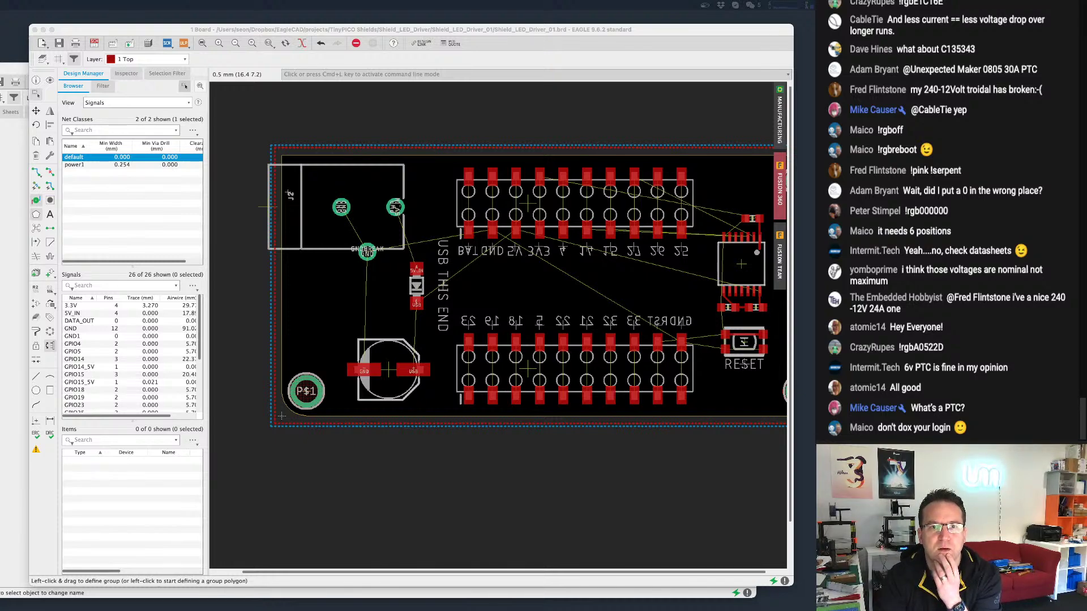
left_click_drag(0, 133, 357, 65)
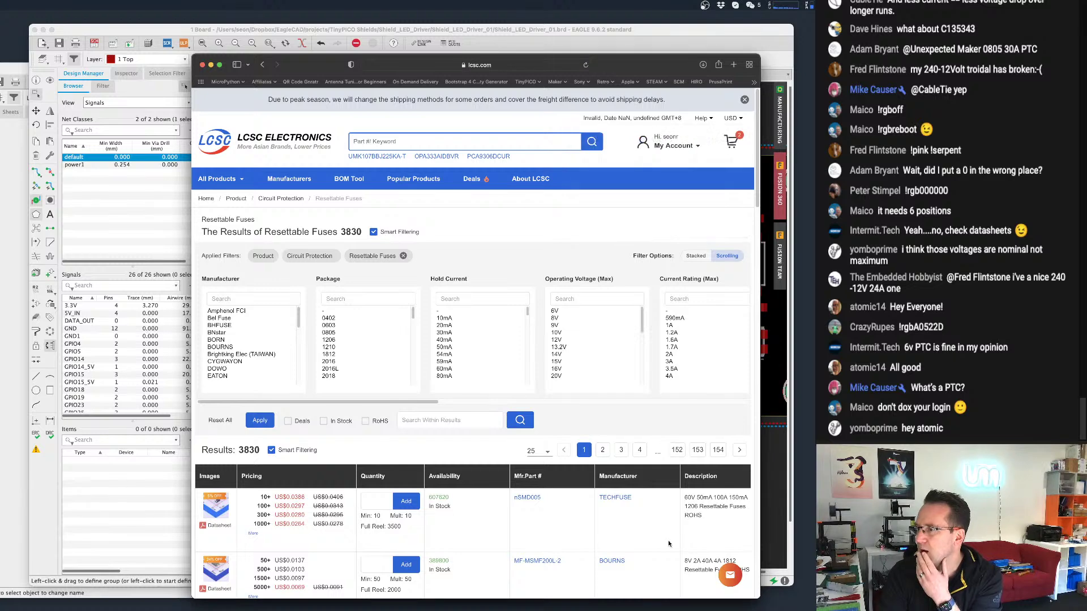
scroll(544, 509, "down", 2)
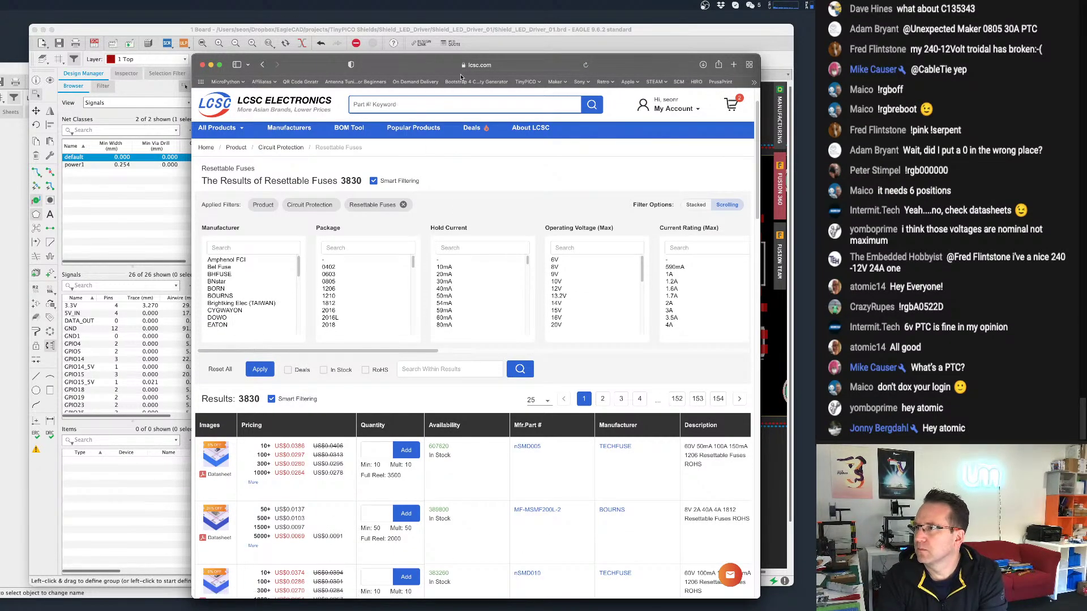
left_click_drag(629, 61, 0, 164)
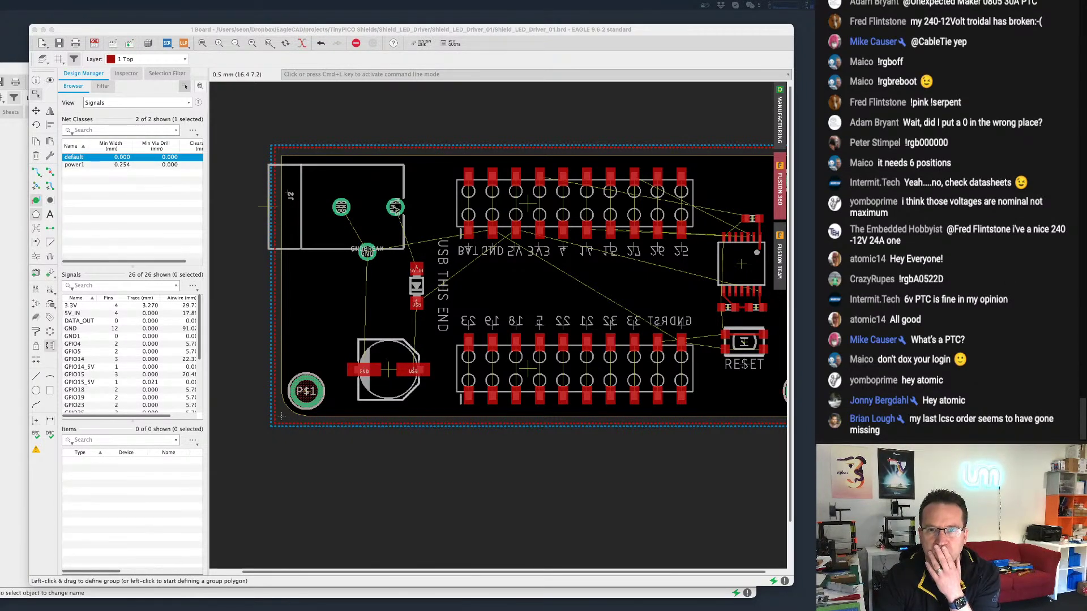
left_click_drag(0, 113, 610, 55)
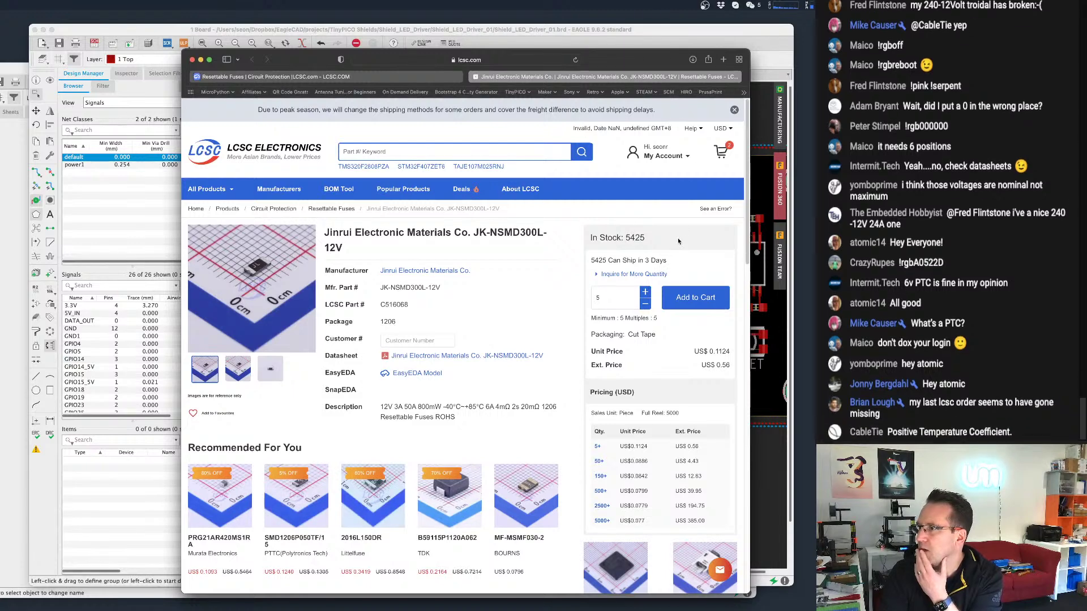
Set the order quantity of the JK-NSMD300L-12V fuse to 100 and add it to the cart.
double_click(609, 298)
type("1")
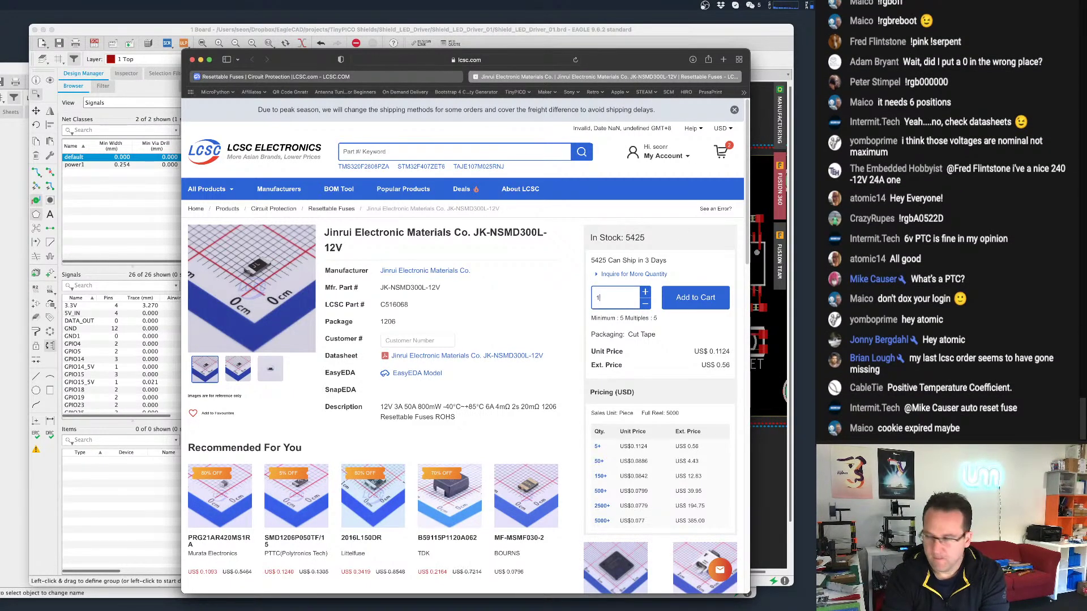
type("00")
key("super+l")
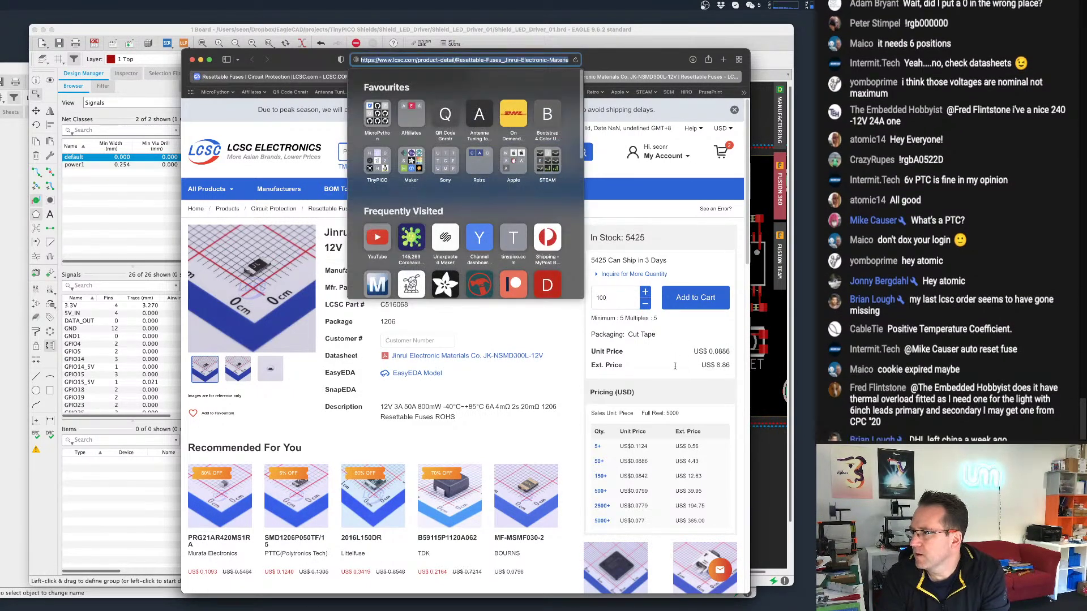
left_click(675, 366)
left_click(696, 297)
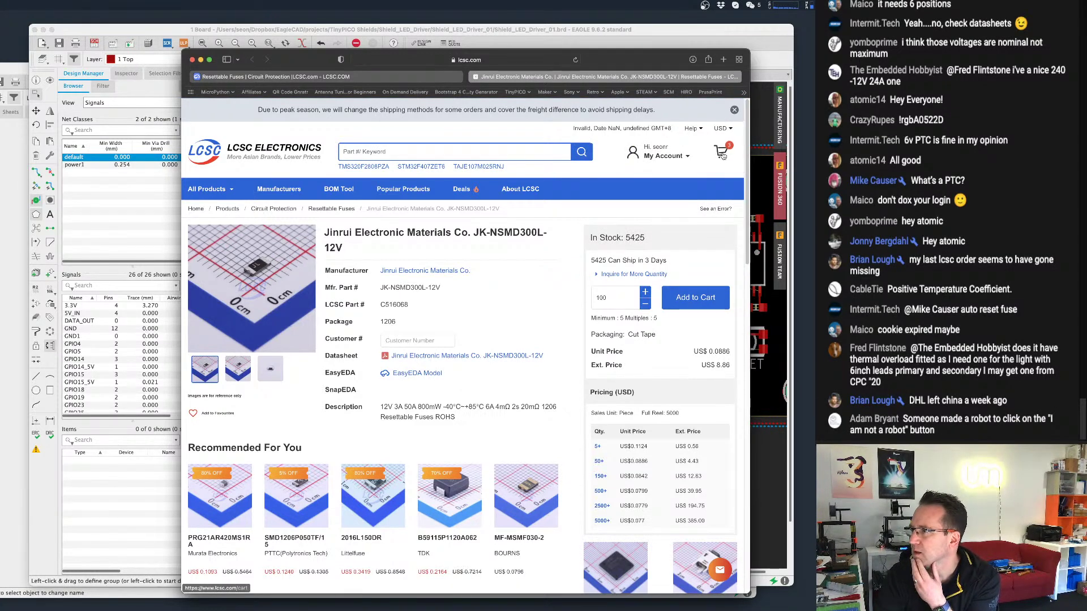
Open the shopping cart and review its items, quantities and shipping options.
left_click(723, 154)
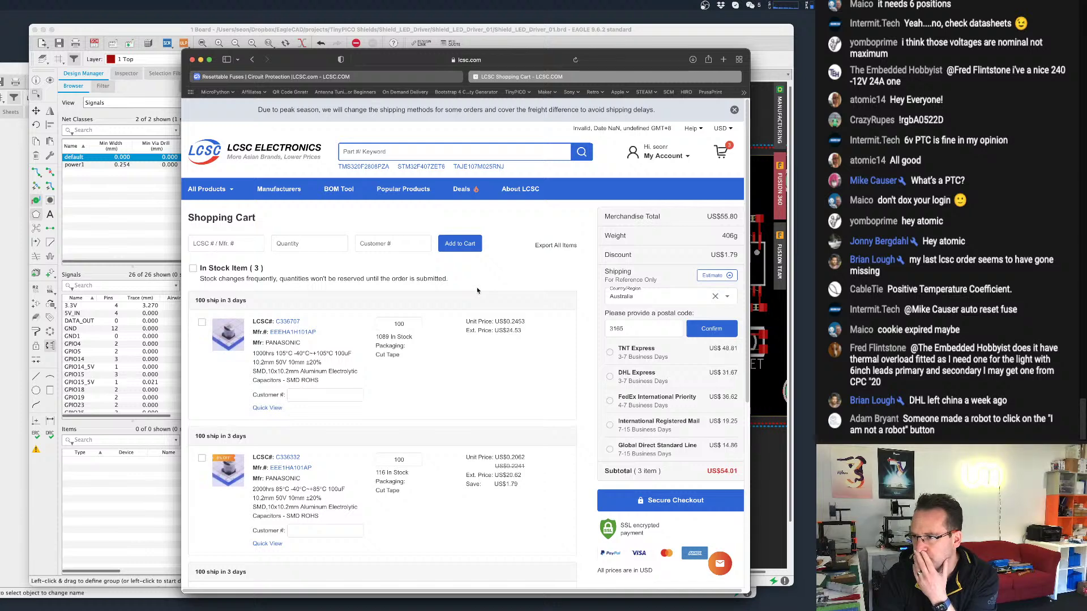
scroll(477, 291, "down", 5)
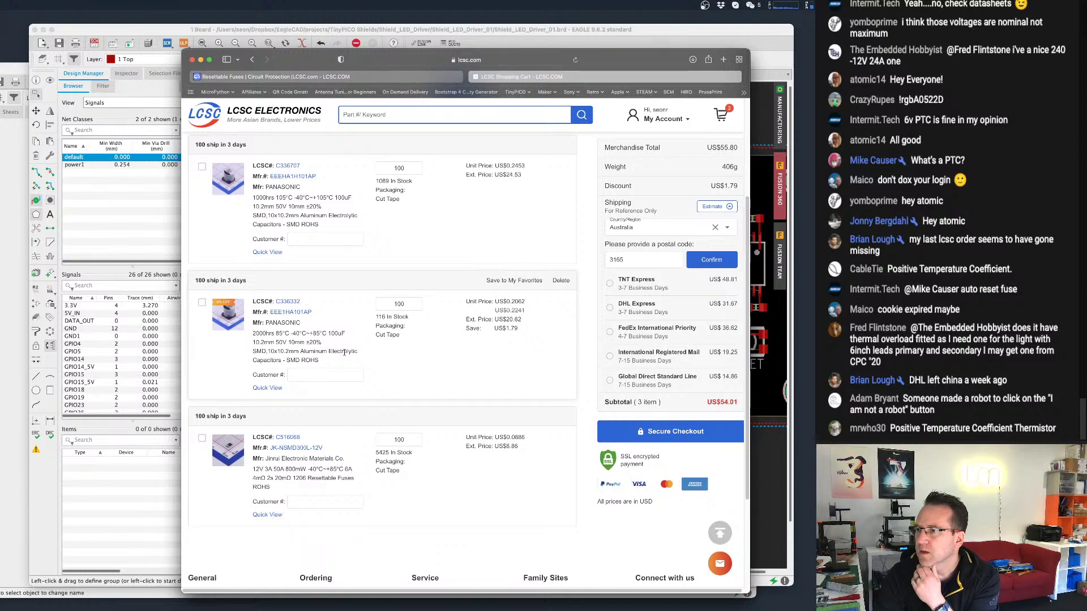
scroll(363, 346, "up", 2)
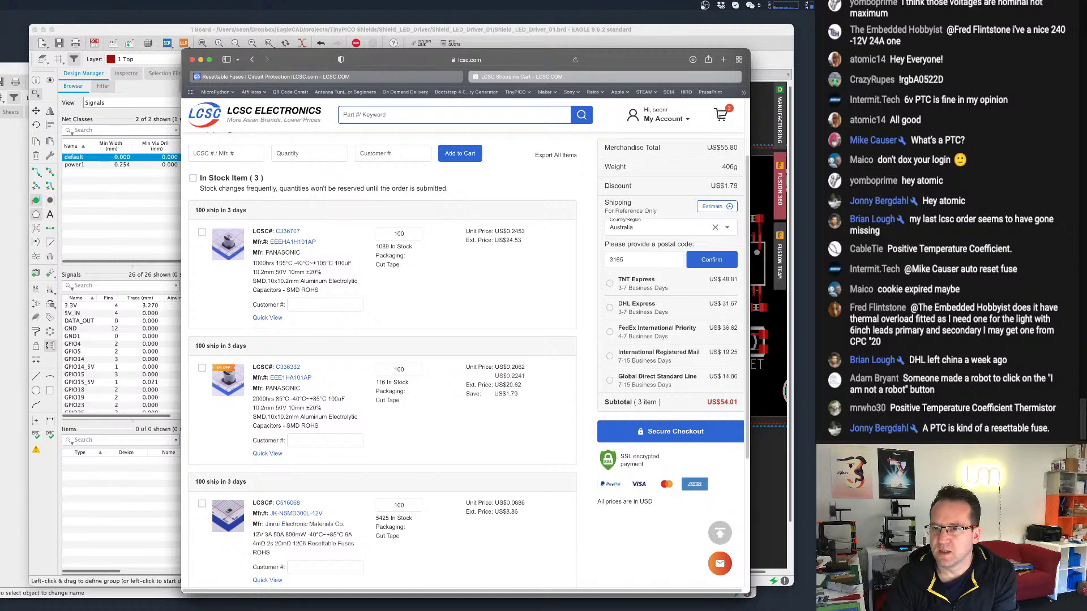
scroll(537, 156, "up", 3)
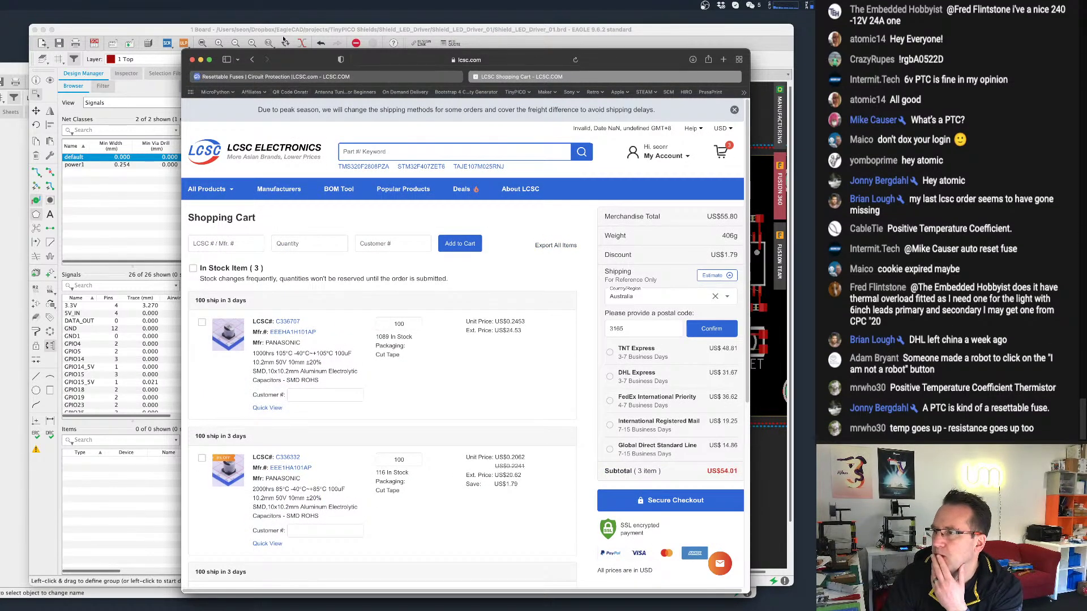
Return from the cart to the Resettable Fuses category and filter it by 6V operating voltage and 3A to 4A hold current.
left_click(253, 60)
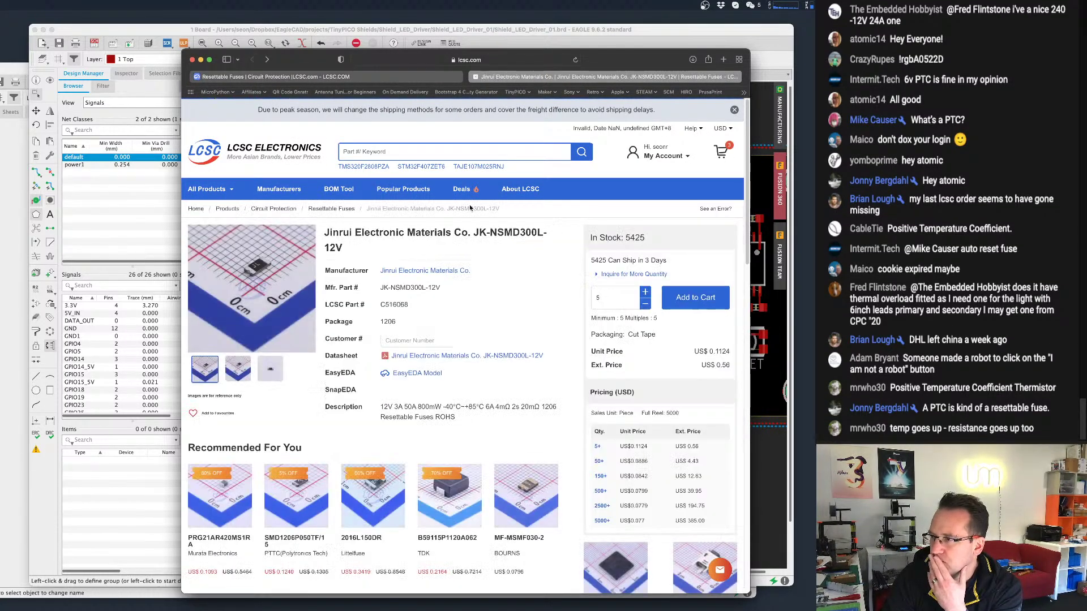
left_click(340, 209)
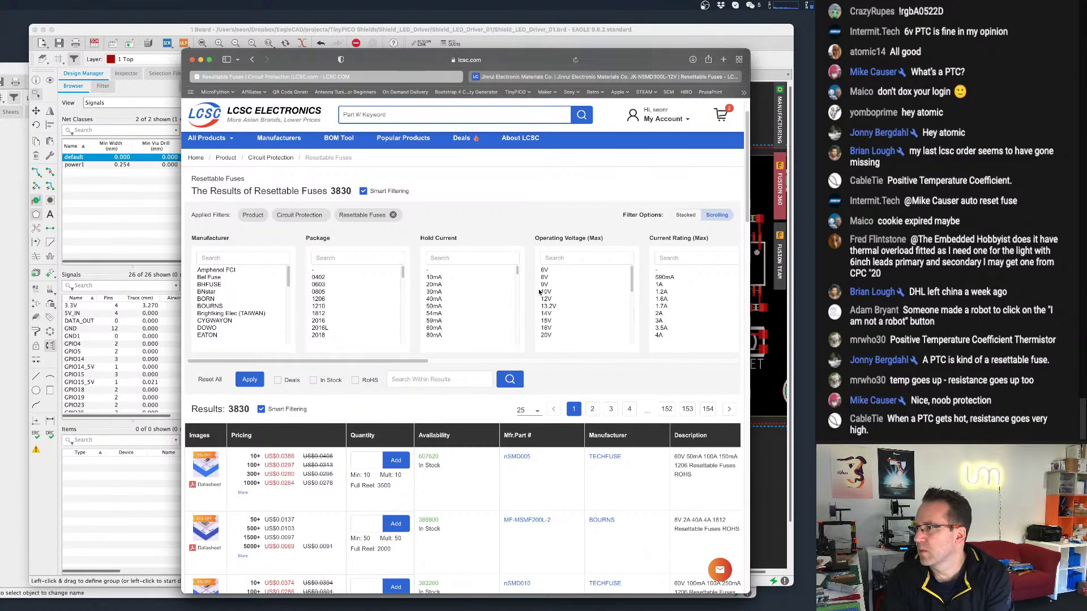
left_click(559, 270)
scroll(473, 306, "down", 10)
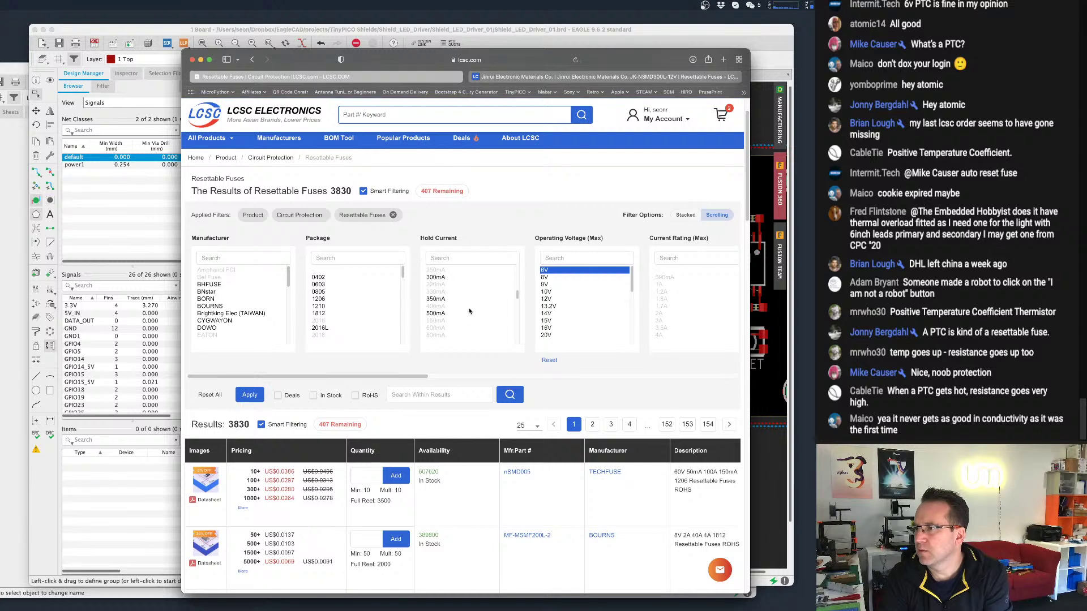
scroll(469, 311, "down", 5)
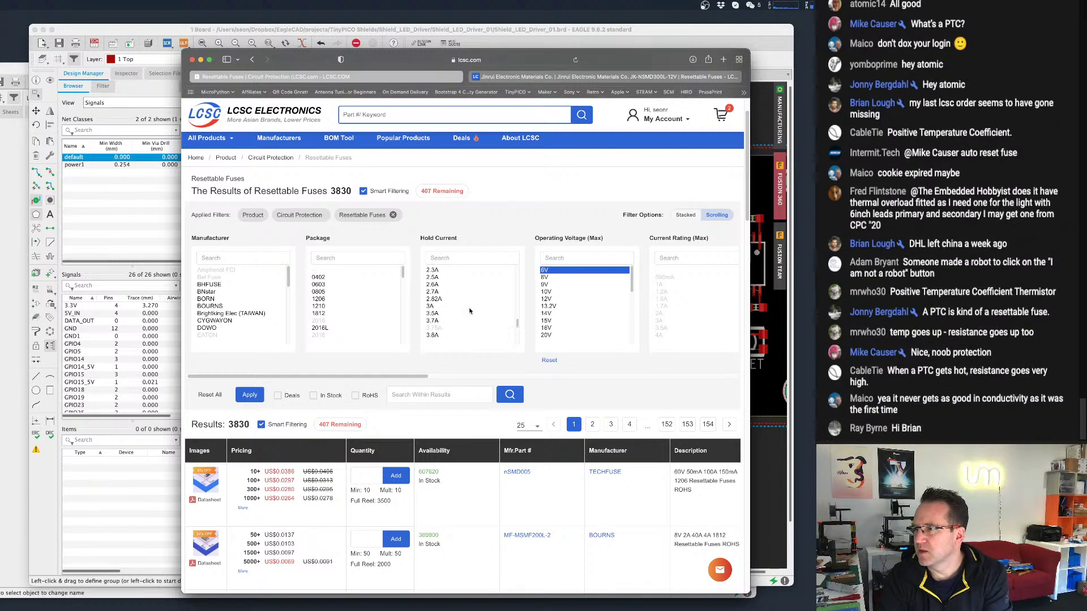
left_click(446, 320)
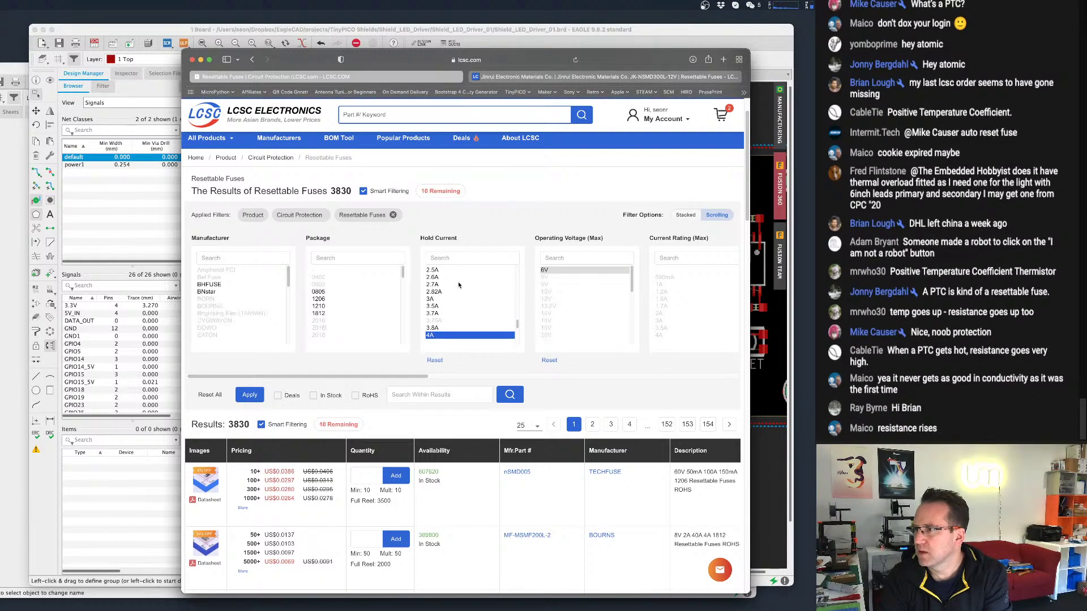
scroll(459, 285, "down", 1)
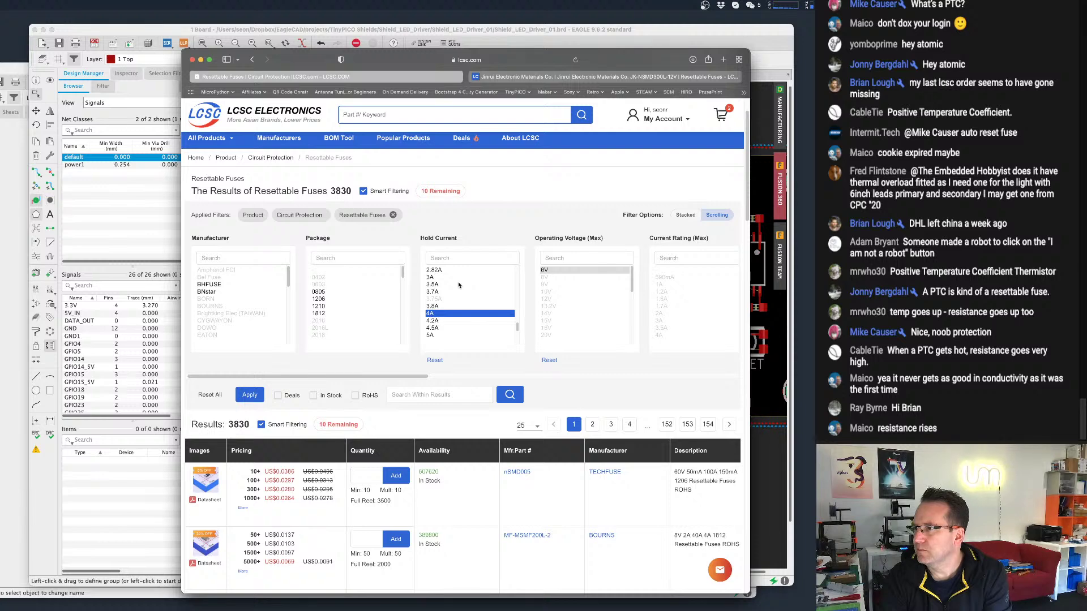
left_click(432, 277, "shift")
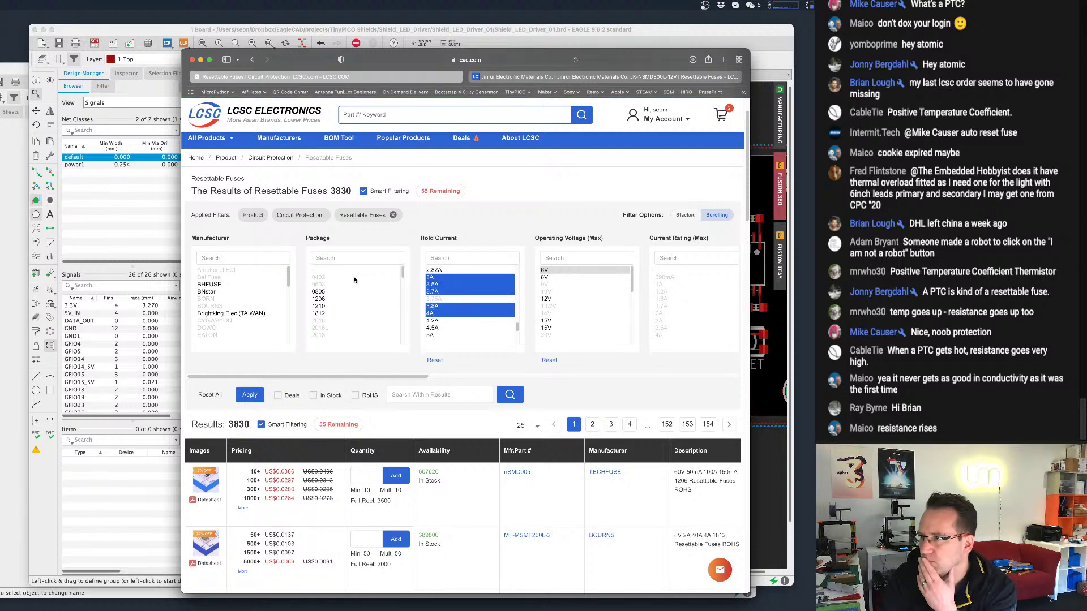
left_click(249, 395)
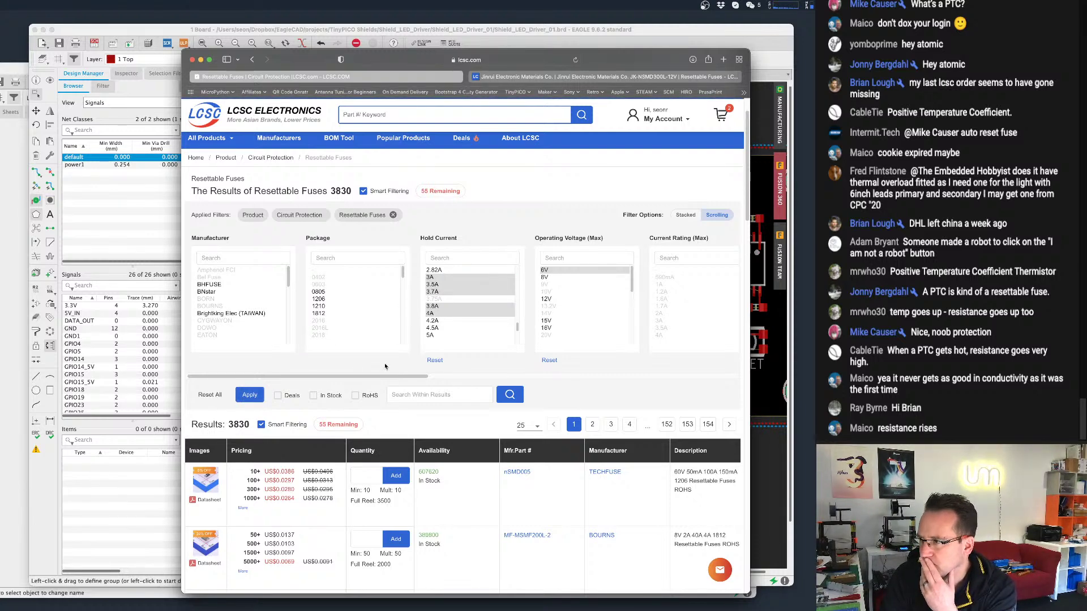
Widen and reposition the browser window so the filtered fuse table shows its full description column.
scroll(374, 396, "down", 2)
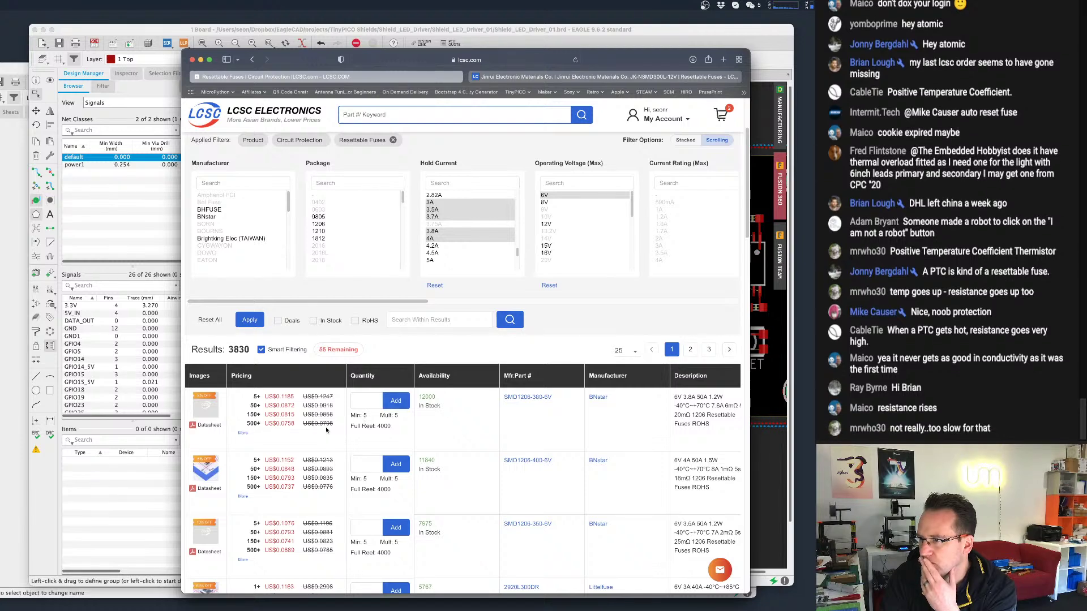
scroll(330, 427, "down", 1)
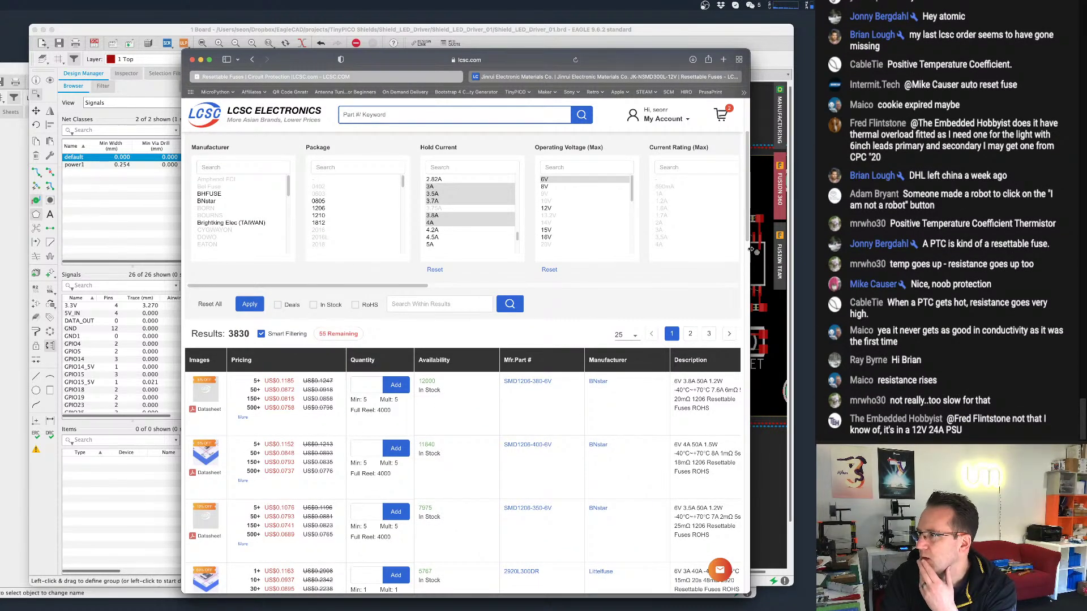
left_click_drag(751, 249, 786, 249)
left_click_drag(574, 49, 518, 42)
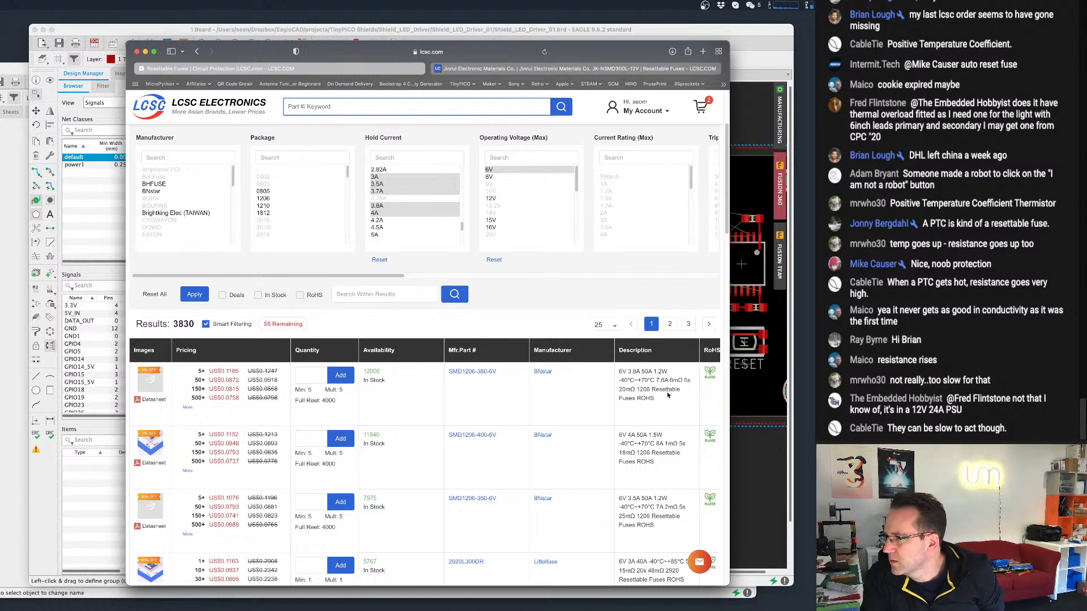
Compare ratings, packages and stock of the filtered fuses, and open the Littelfuse 2920L300DR product page.
scroll(666, 379, "down", 1)
scroll(646, 449, "down", 1)
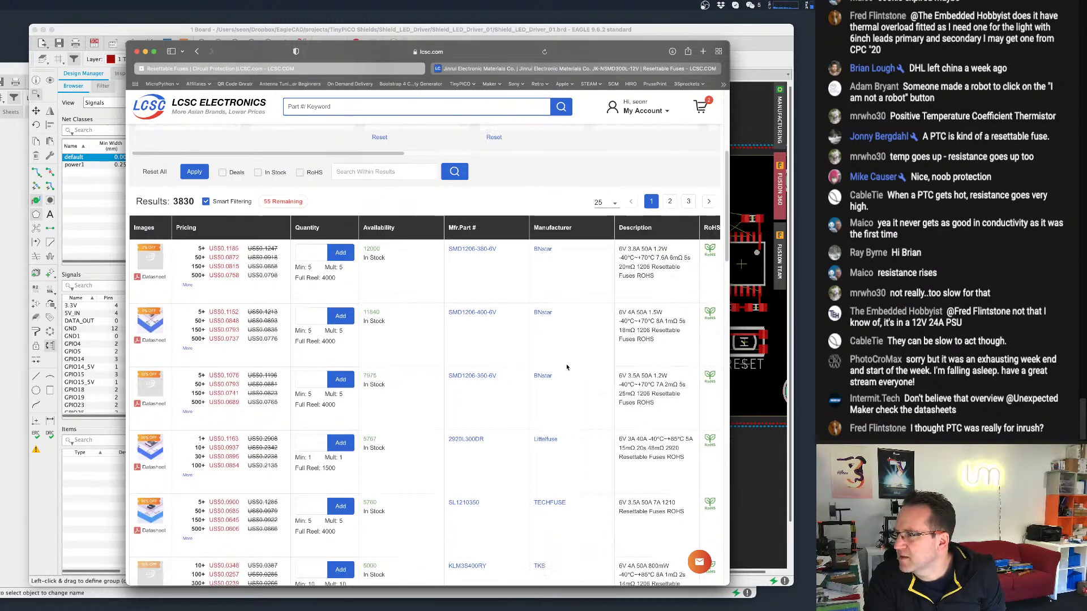
scroll(560, 346, "down", 3)
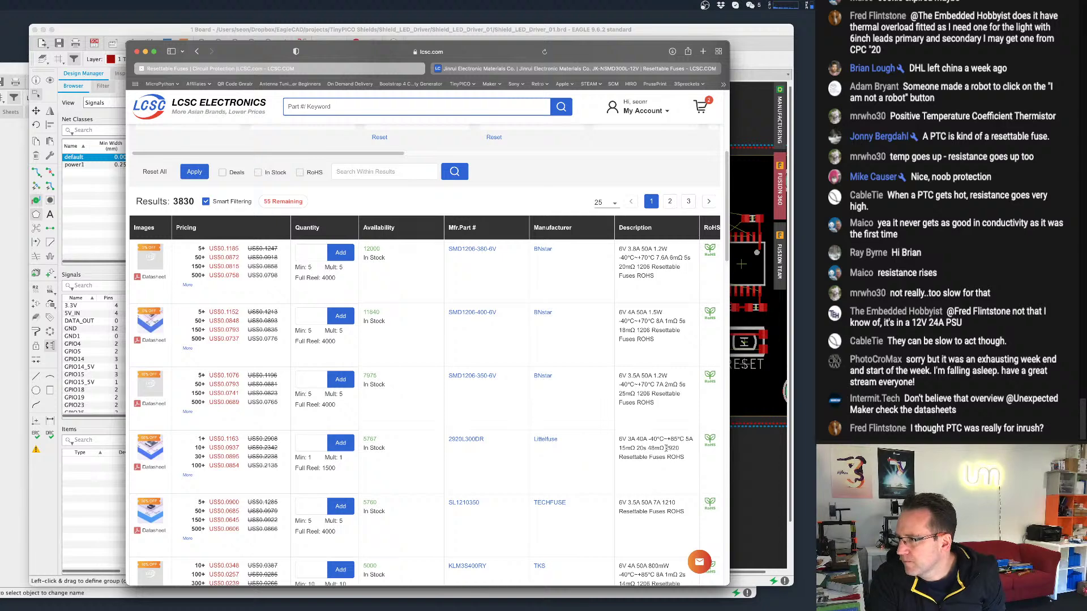
scroll(651, 447, "down", 1)
scroll(654, 428, "down", 5)
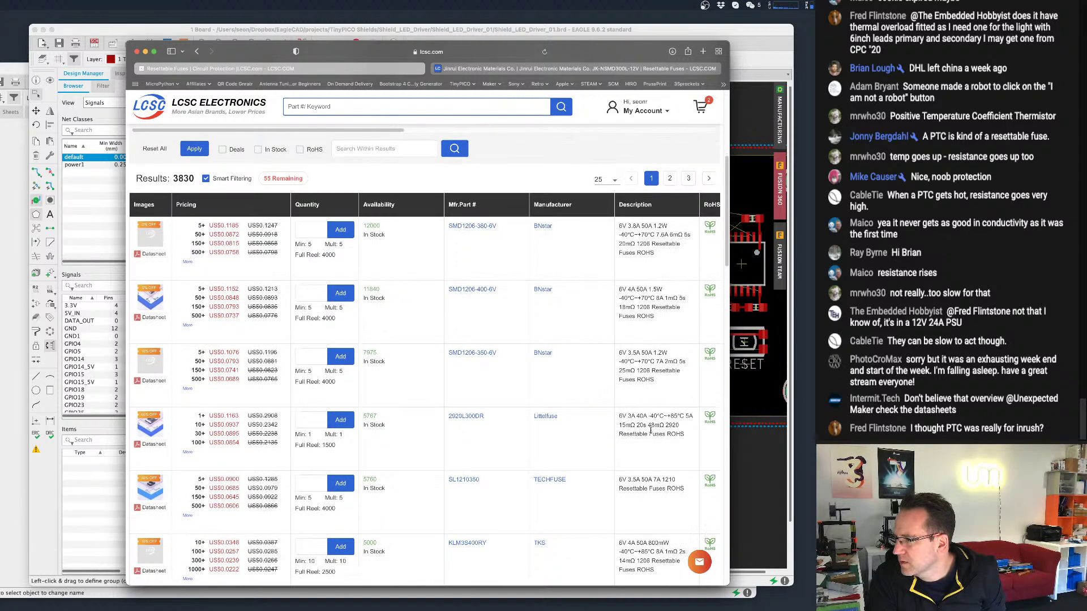
scroll(653, 432, "down", 15)
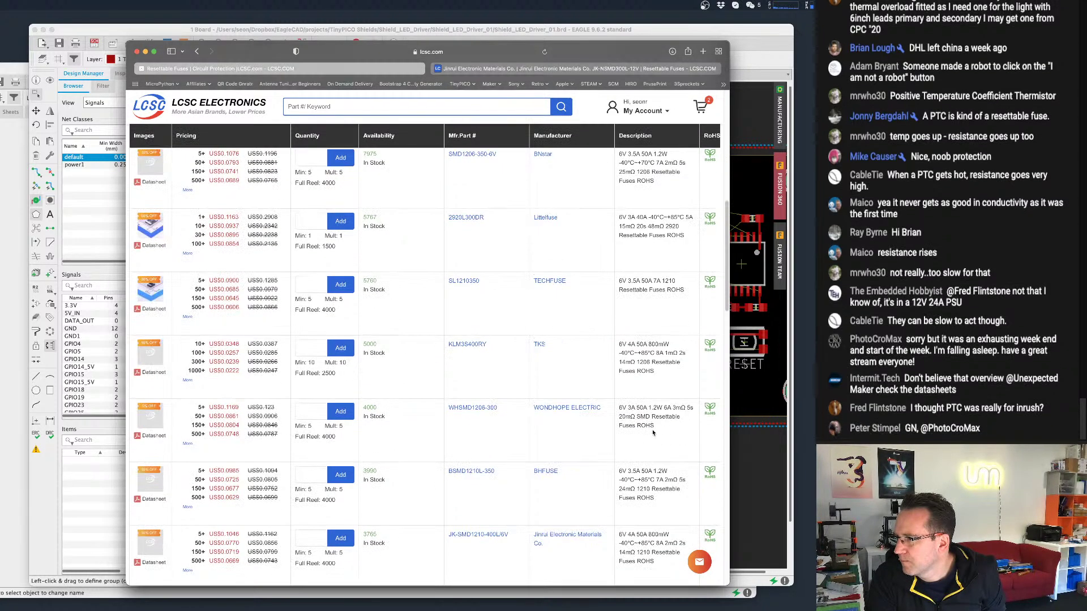
scroll(653, 433, "down", 3)
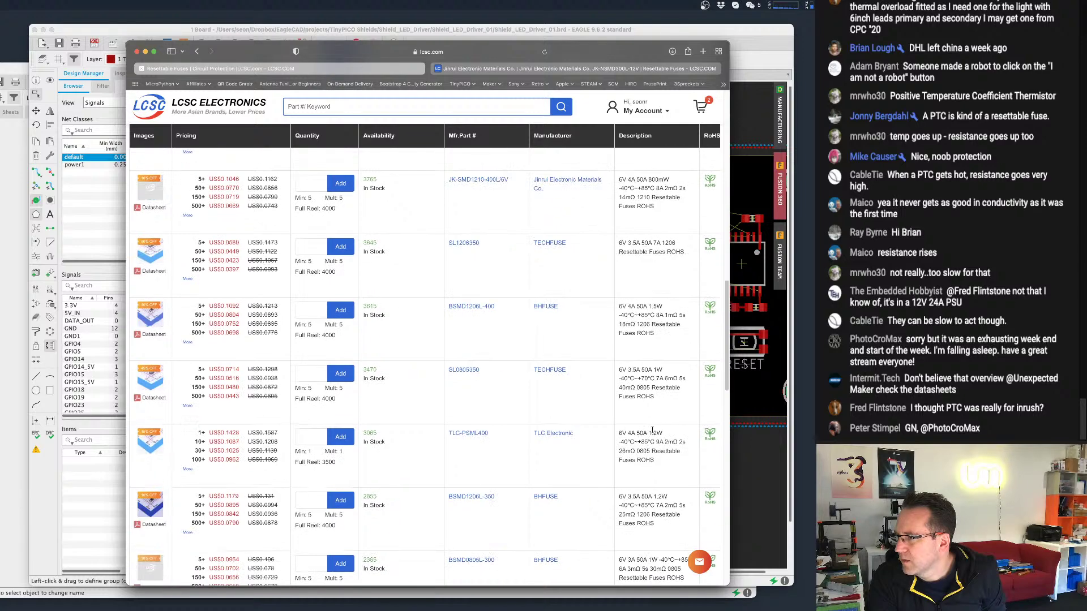
scroll(653, 430, "down", 10)
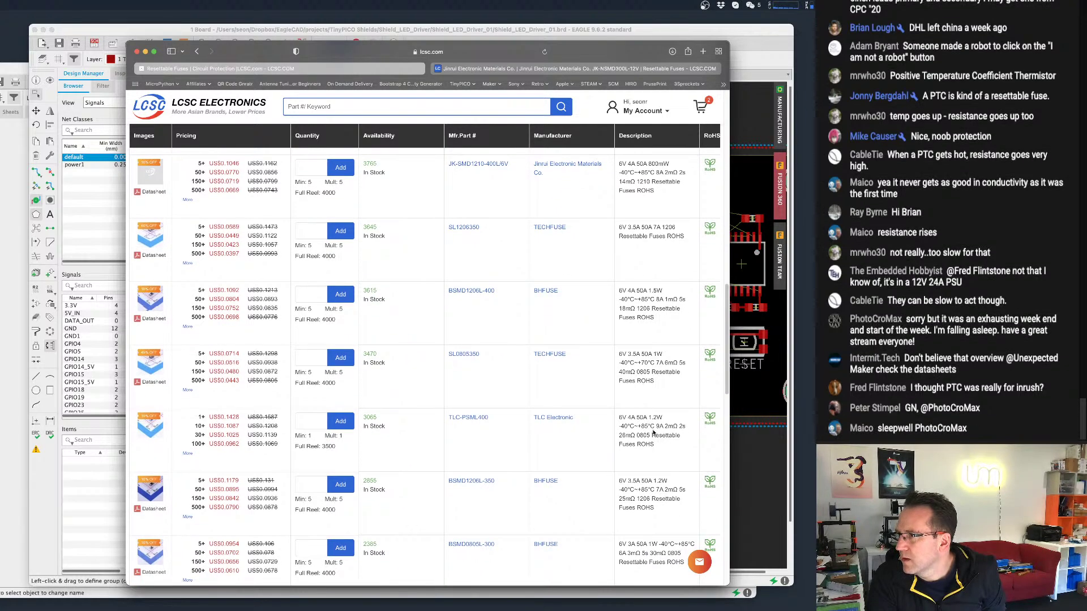
scroll(654, 433, "up", 20)
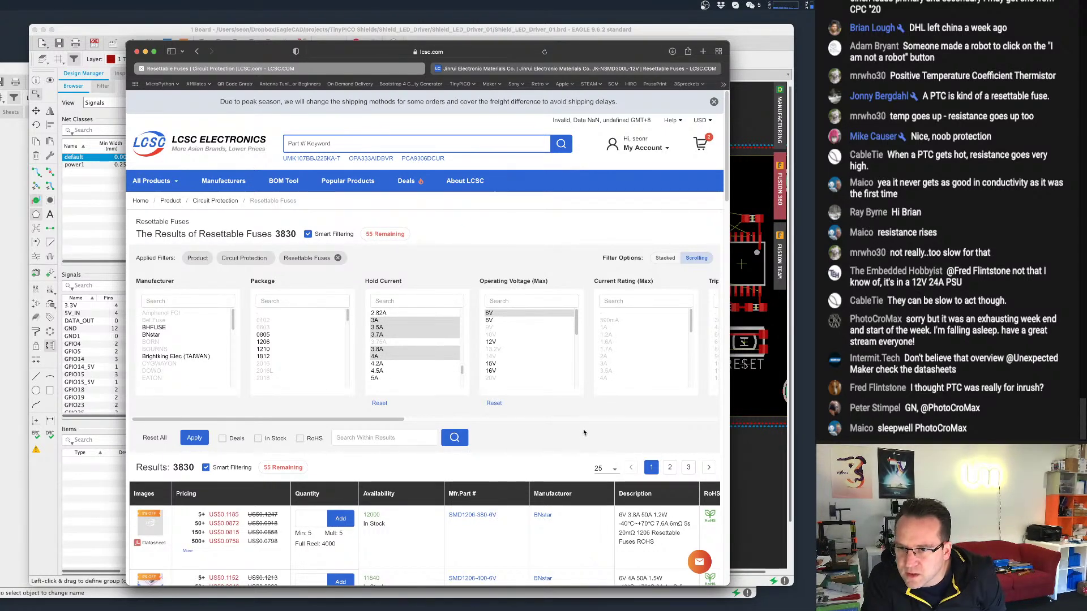
scroll(559, 438, "down", 3)
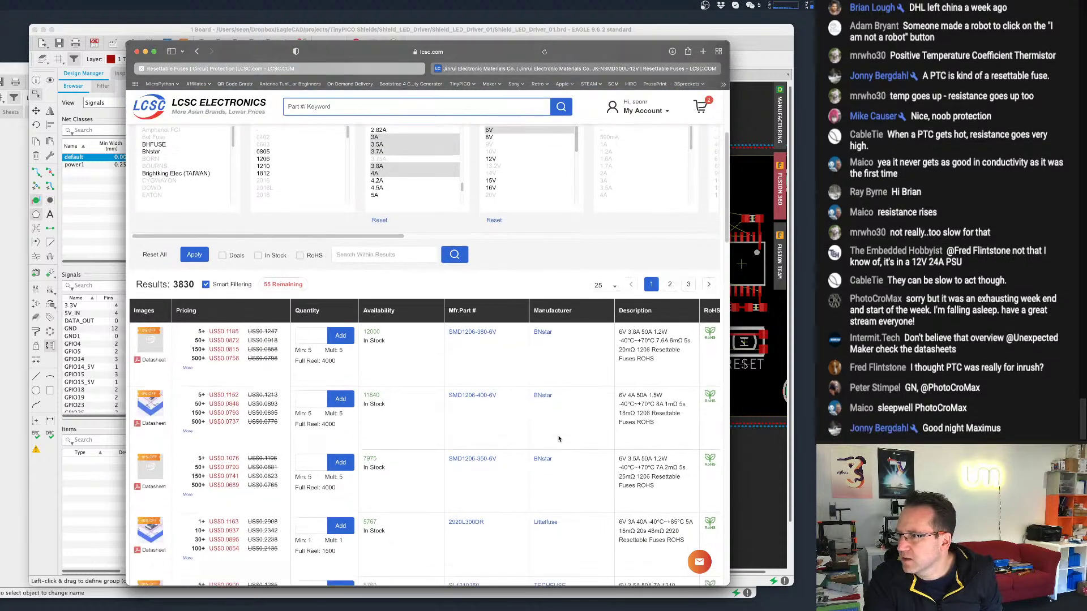
scroll(559, 439, "down", 2)
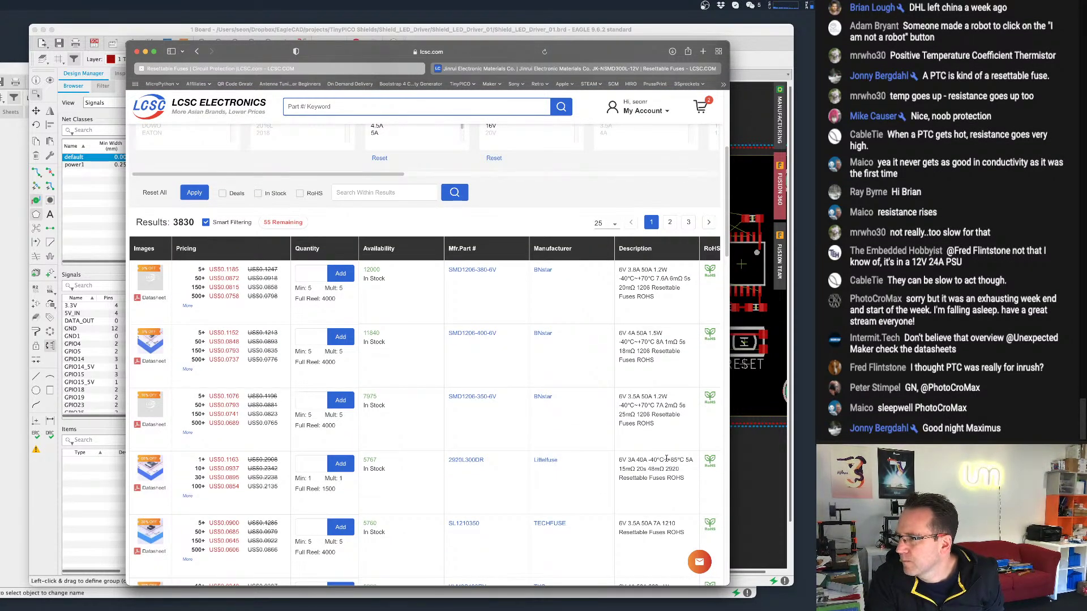
left_click(466, 460)
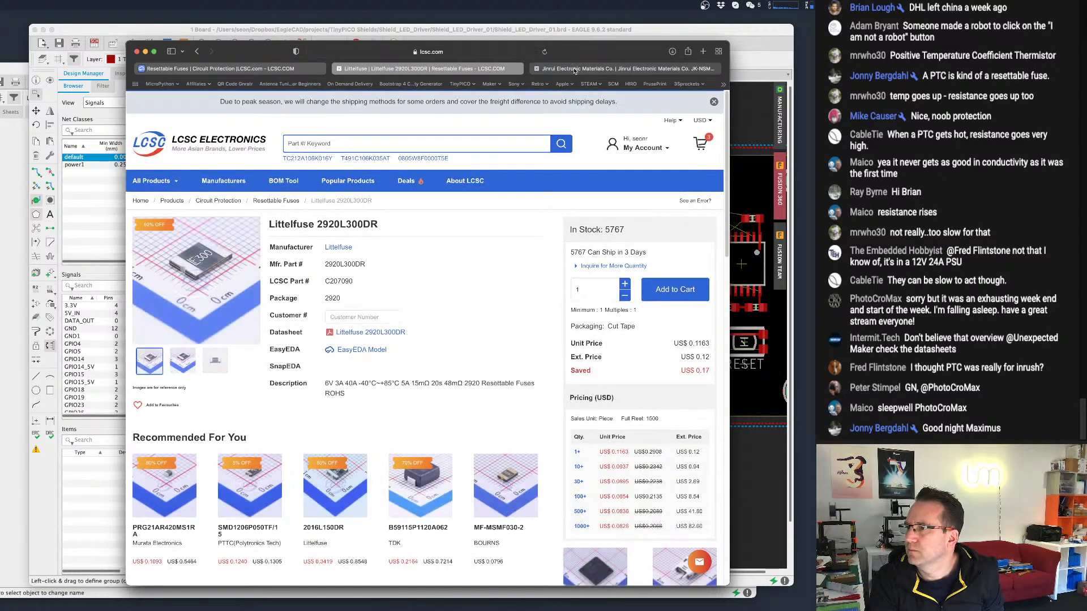
Open the JK-NSMD300L-12V fuse's datasheet, skim its features and product dimensions, and return to the product page.
left_click(574, 68)
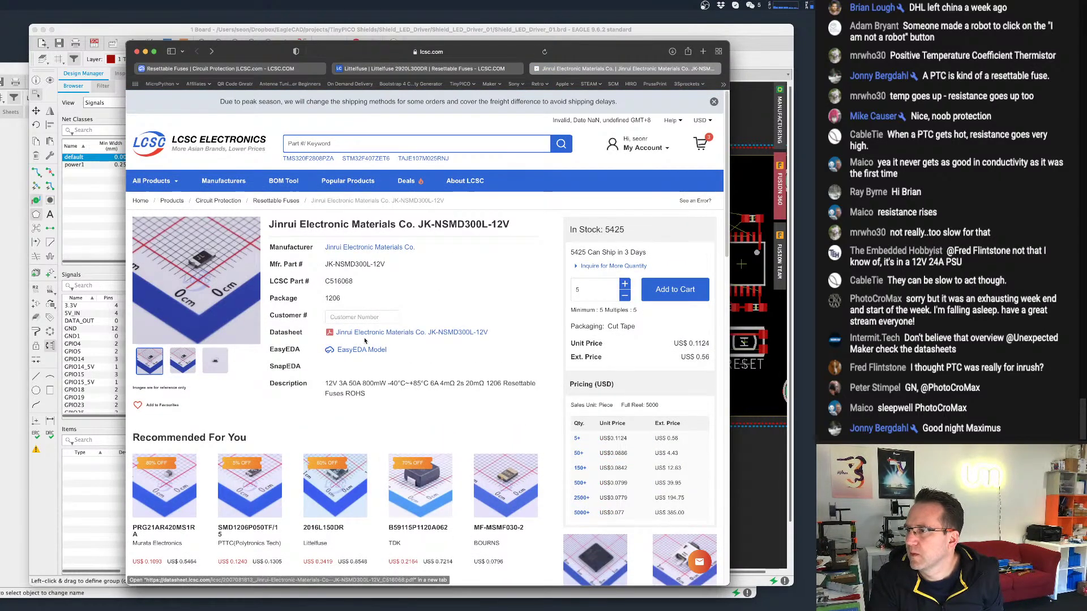
left_click(396, 335)
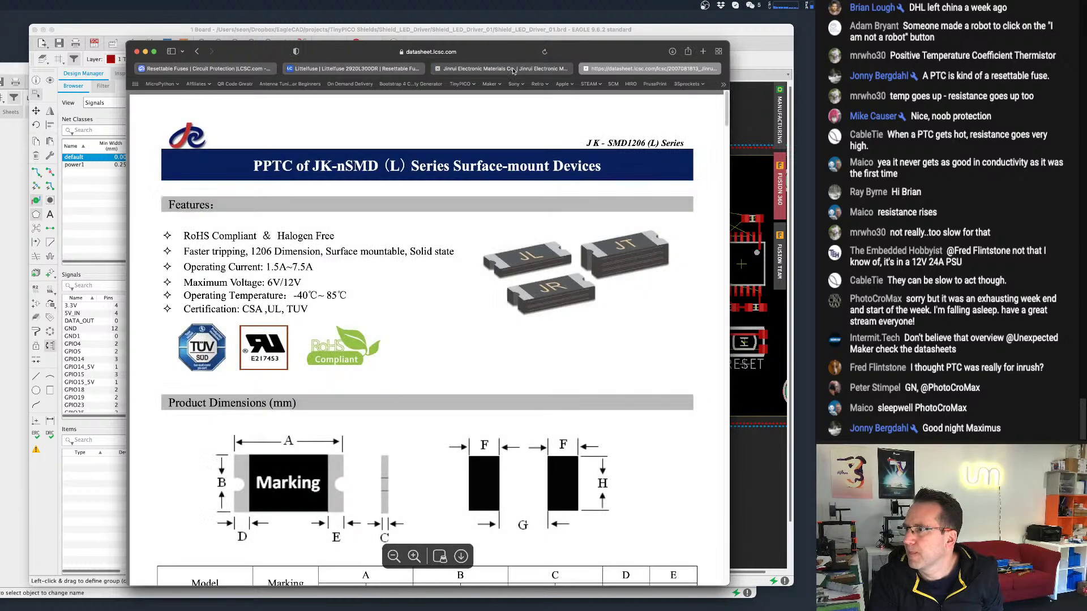
scroll(432, 316, "down", 2)
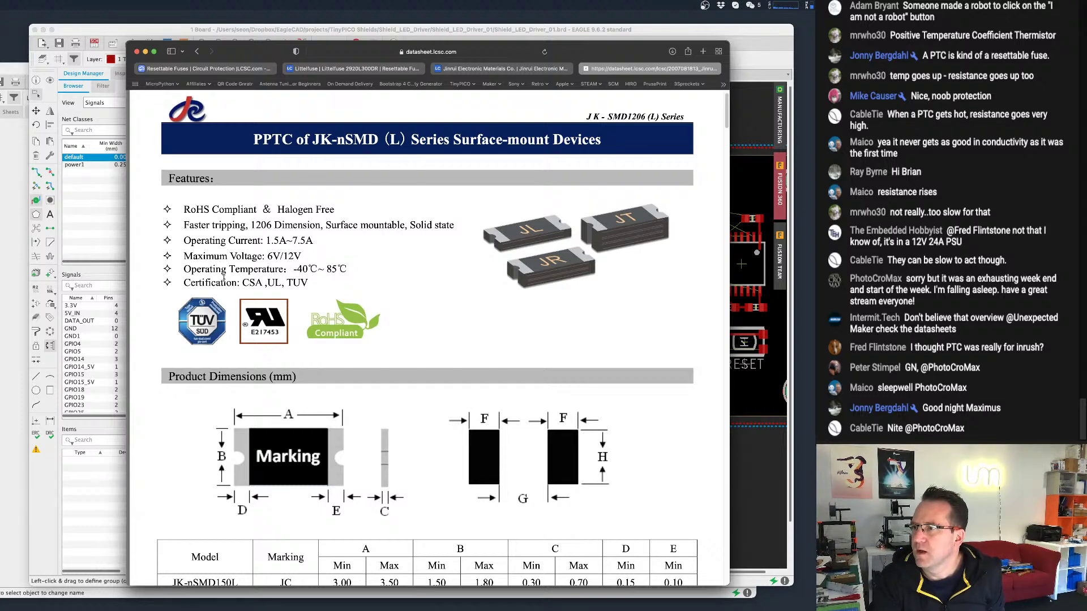
scroll(309, 259, "down", 5)
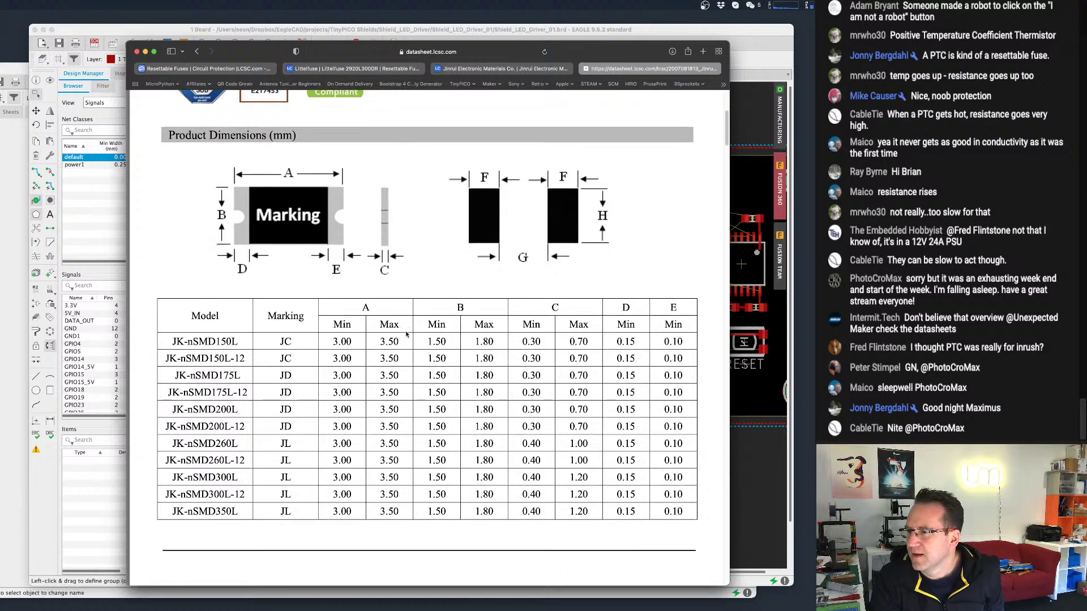
scroll(406, 333, "up", 2)
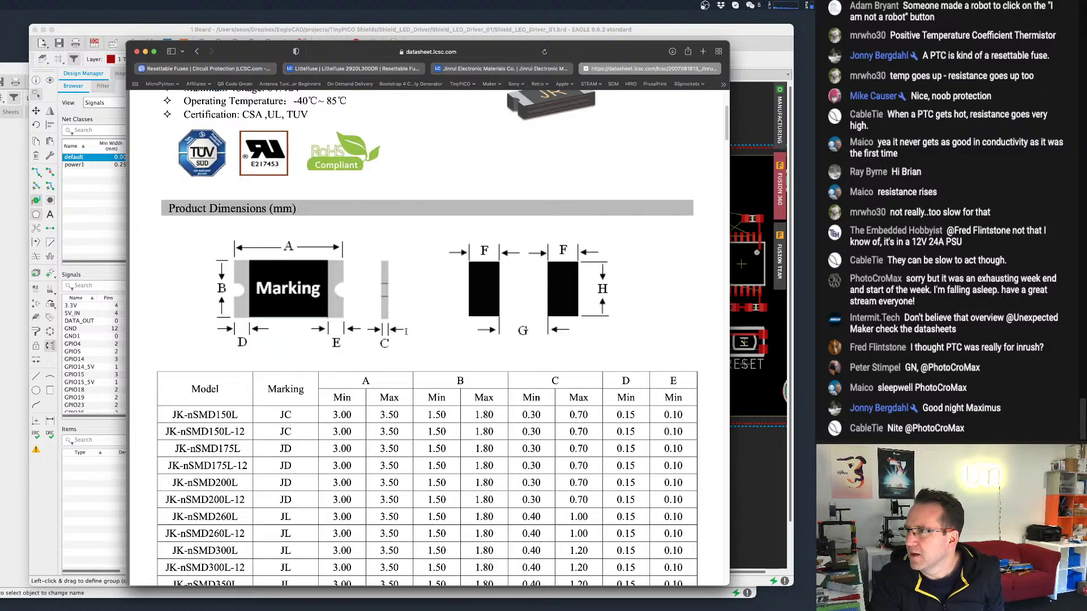
left_click(196, 51)
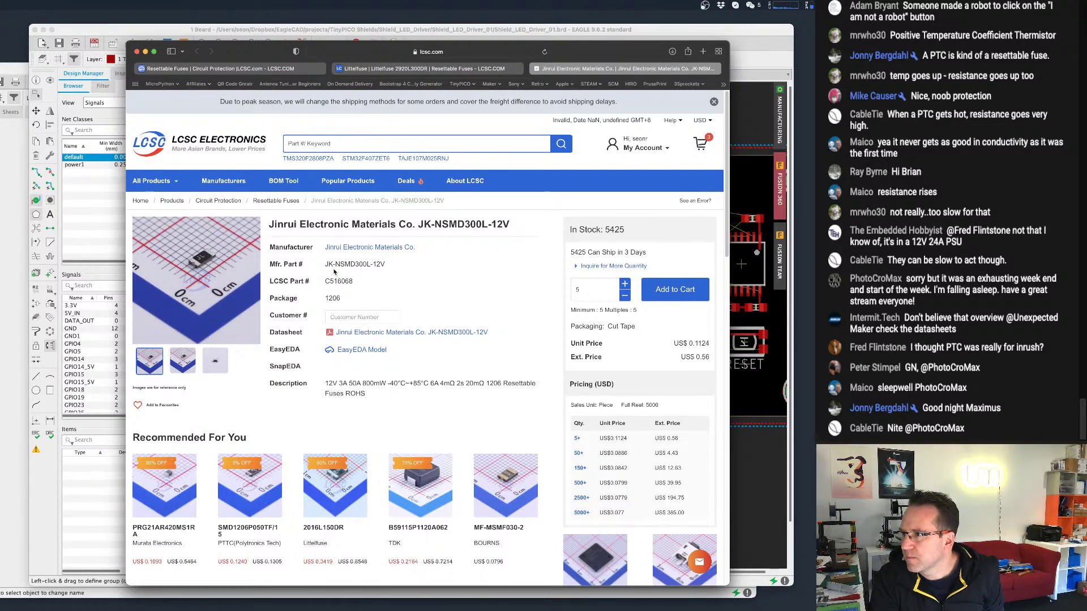
Reopen the JK-NSMD300L-12V datasheet and check the JK-nSMD300L-12 row against the product dimension drawing.
left_click(391, 335)
scroll(362, 334, "down", 5)
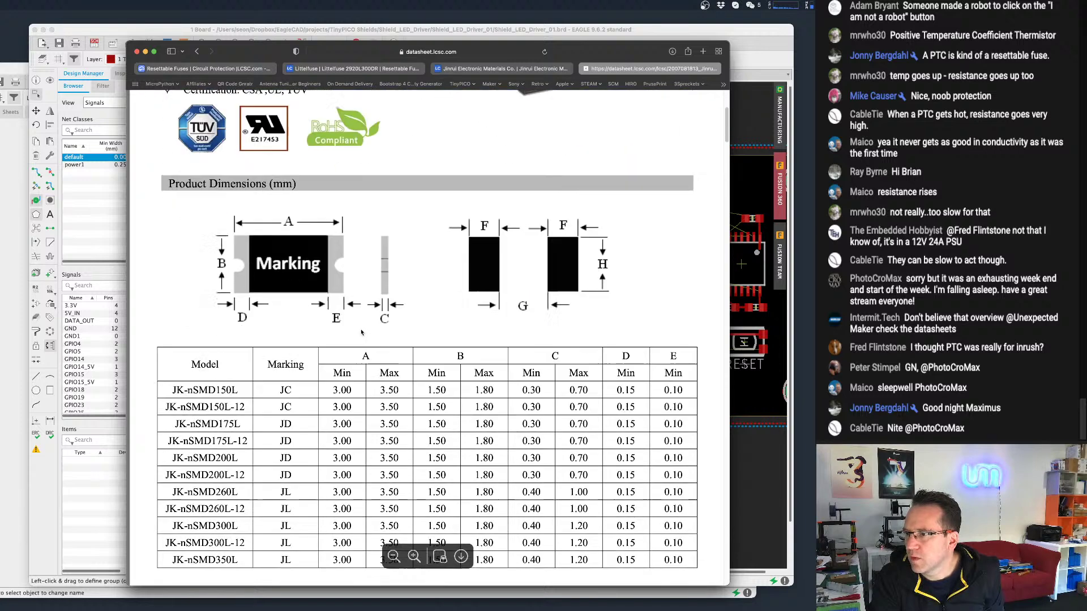
scroll(354, 332, "down", 2)
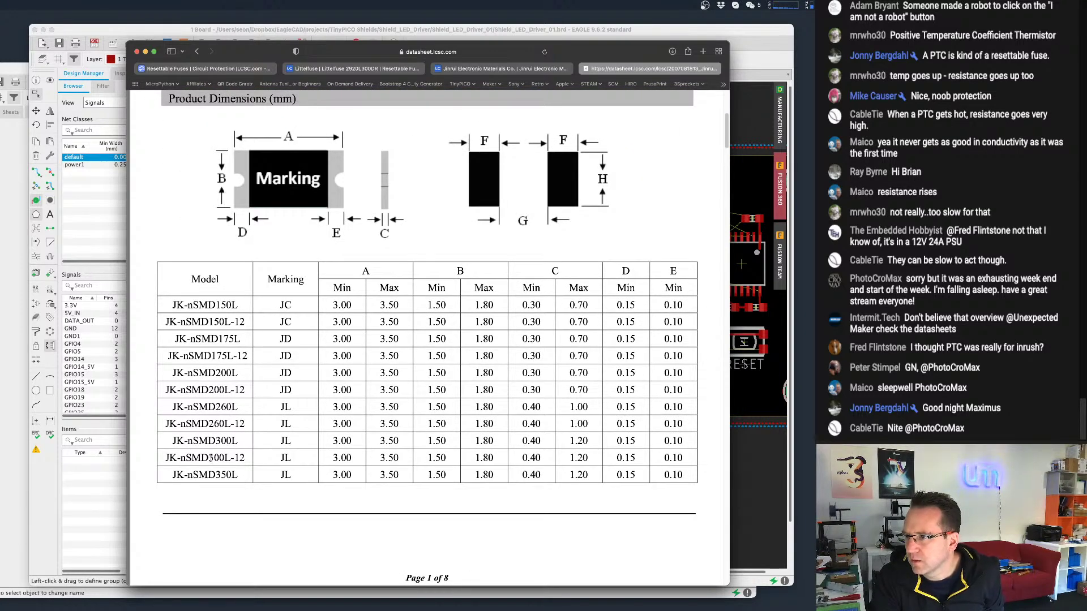
left_click_drag(180, 458, 358, 455)
left_click(350, 457)
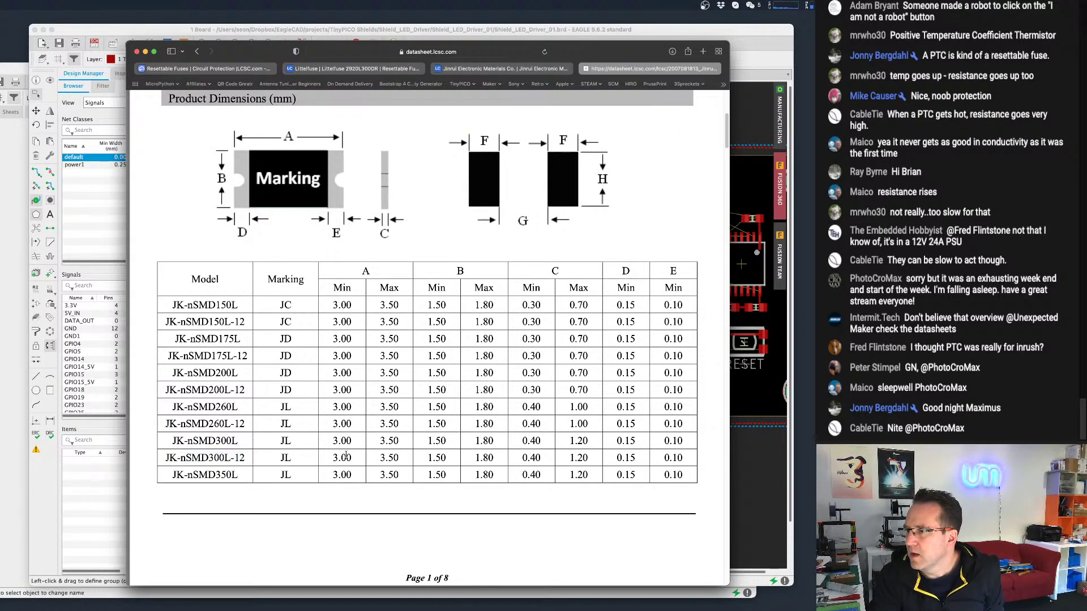
scroll(348, 458, "down", 1)
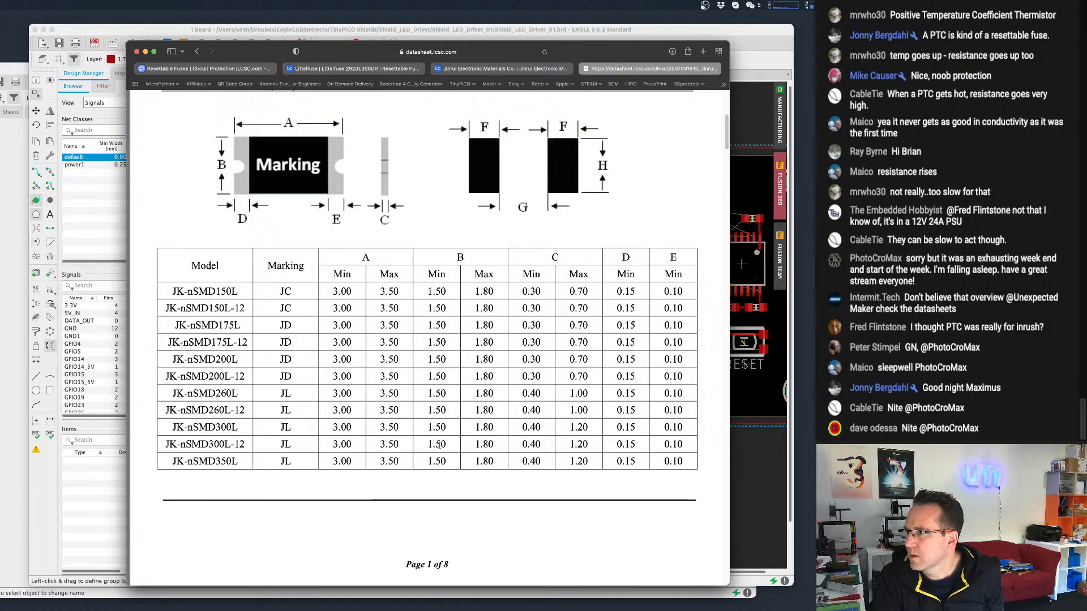
scroll(445, 443, "up", 3)
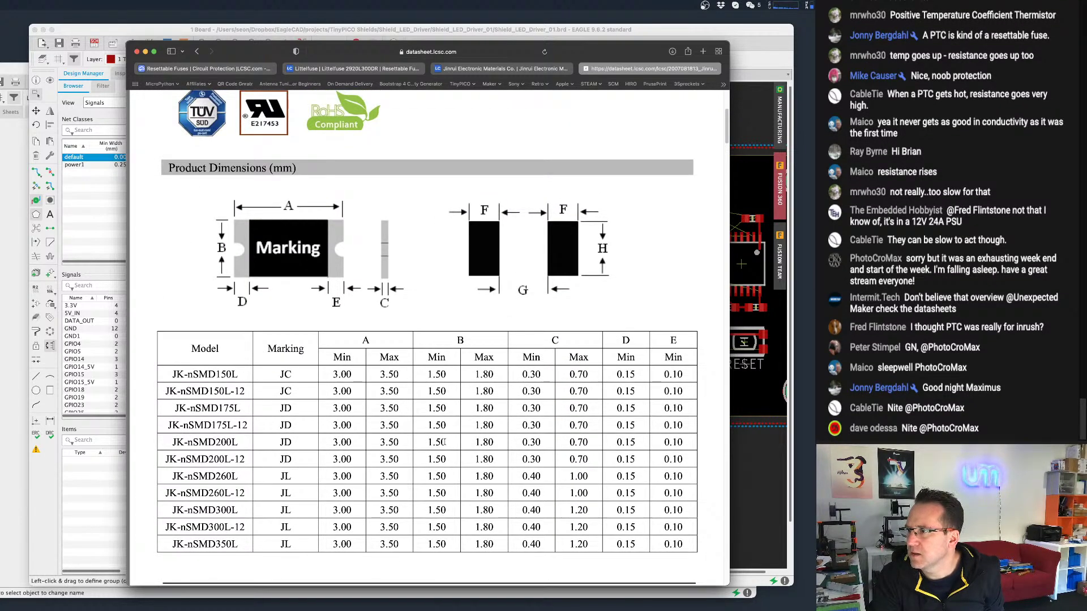
Examine the solder pad layout and electrical characteristics tables in the JK-SMD1206 (L) series datasheet.
scroll(445, 442, "down", 10)
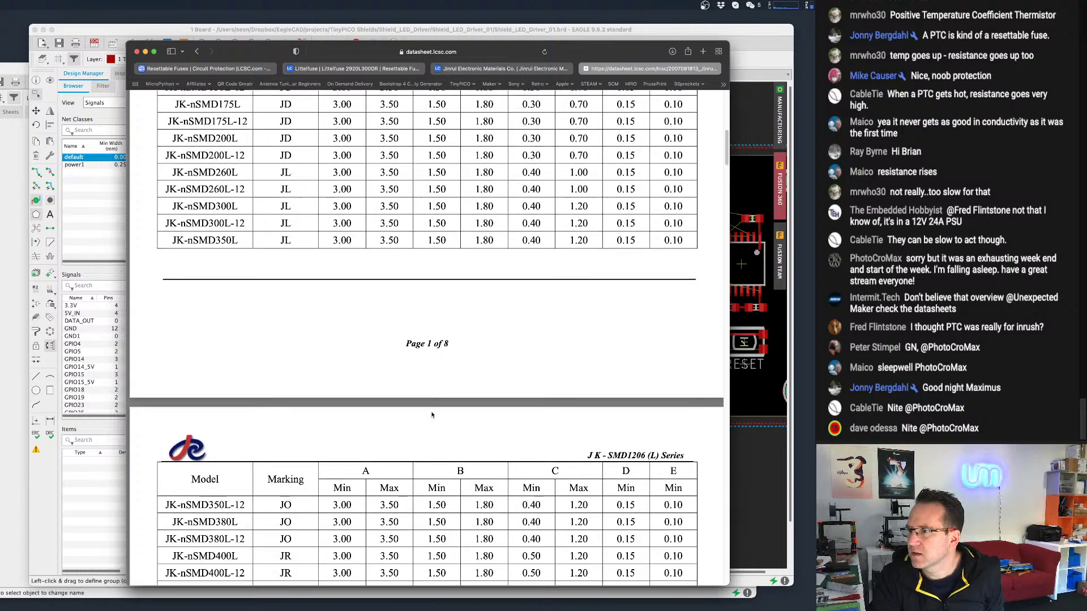
scroll(380, 430, "down", 15)
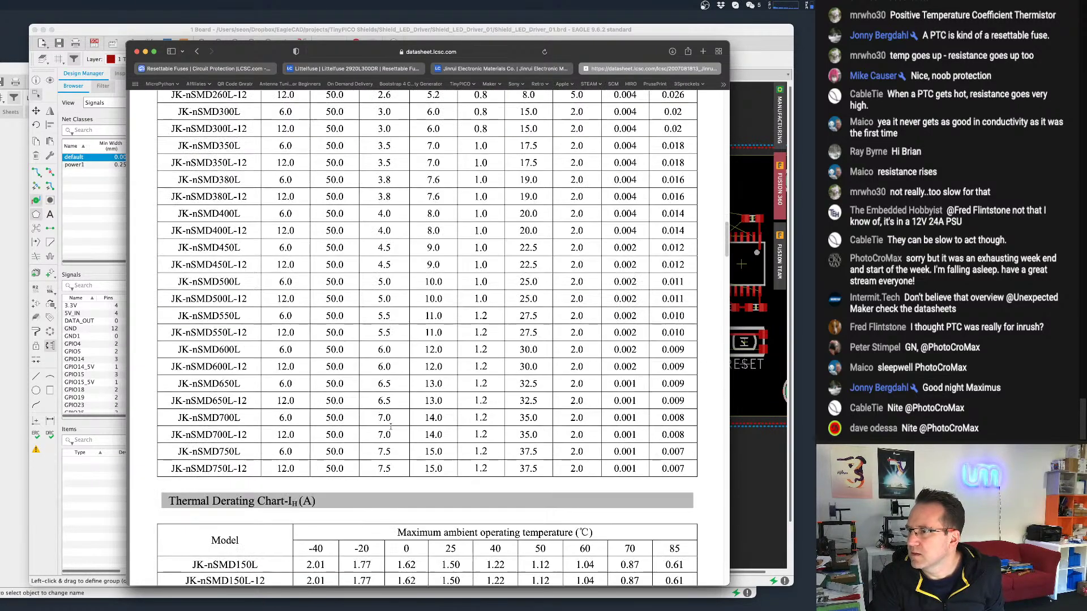
scroll(391, 429, "up", 7)
scroll(391, 429, "down", 1)
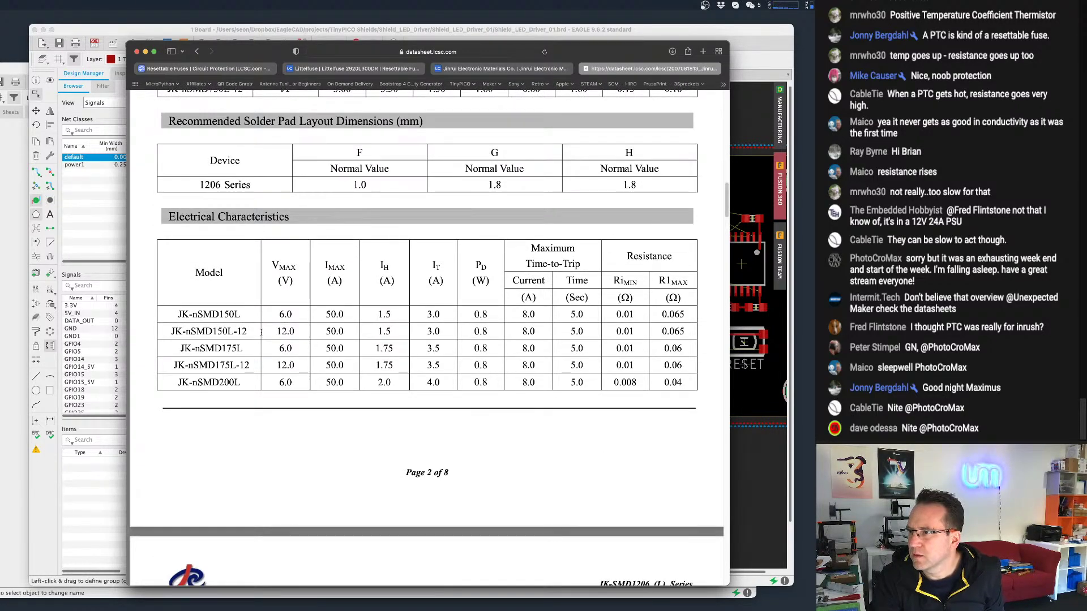
scroll(201, 338, "down", 6)
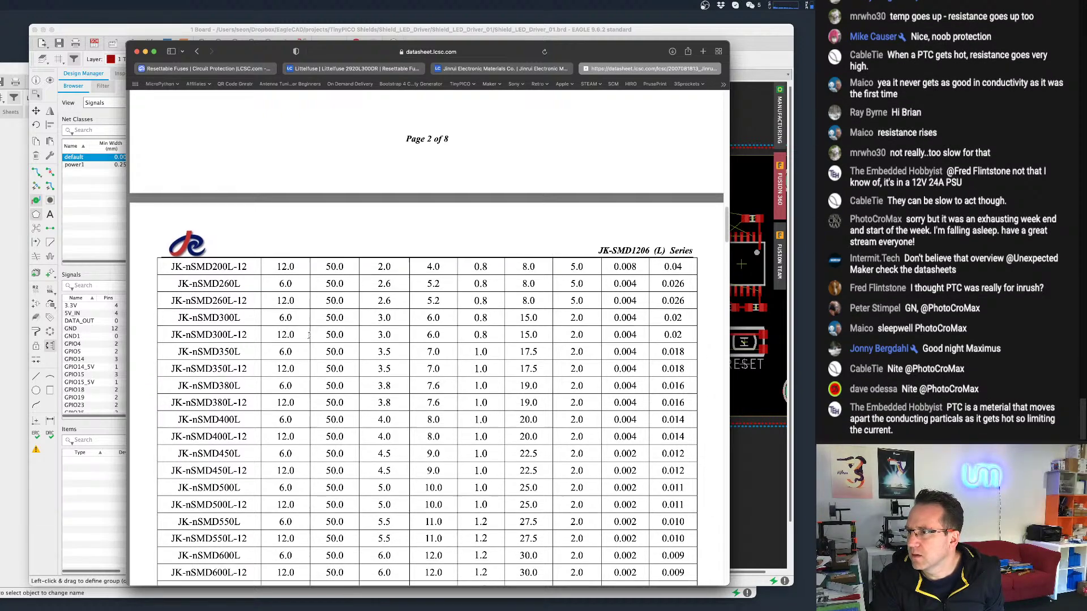
scroll(300, 336, "up", 5)
scroll(318, 315, "down", 1)
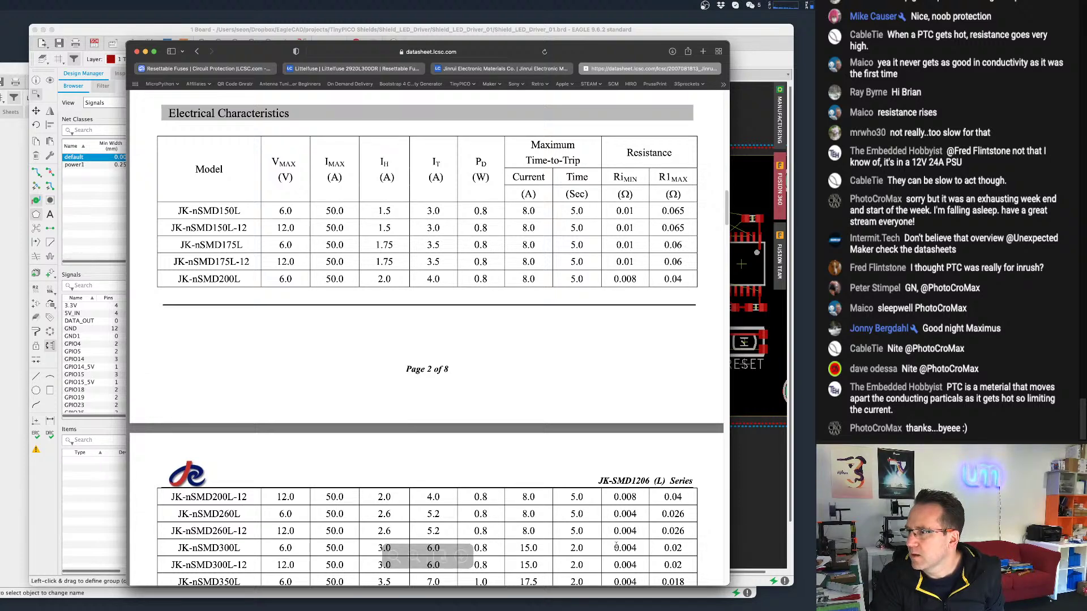
scroll(445, 175, "down", 1)
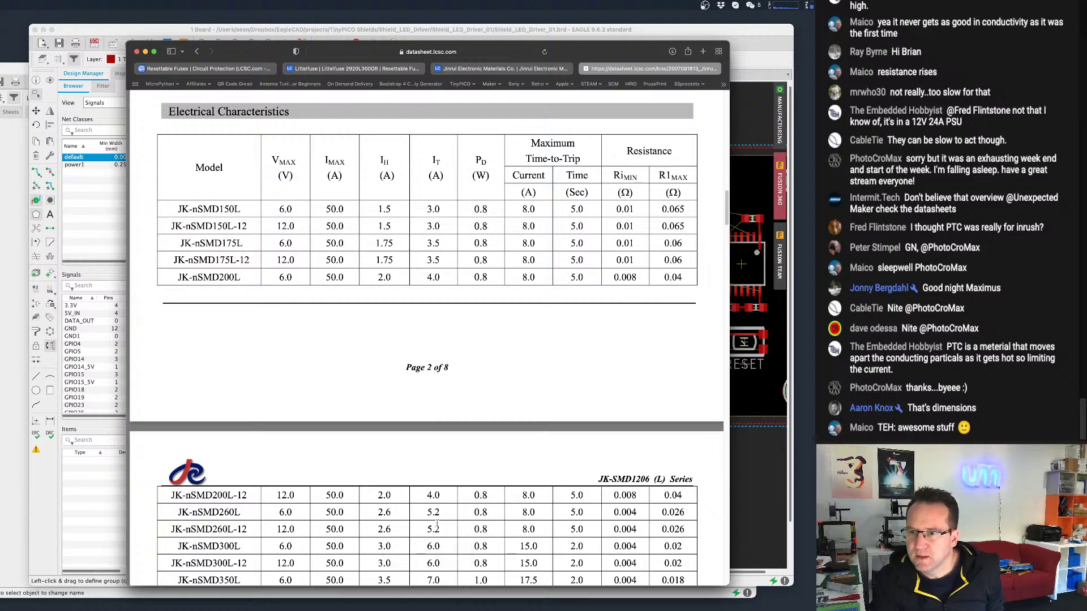
Skim the rest of the datasheet through the environmental specifications and reflow profile, and return to the dimension table.
scroll(460, 496, "down", 15)
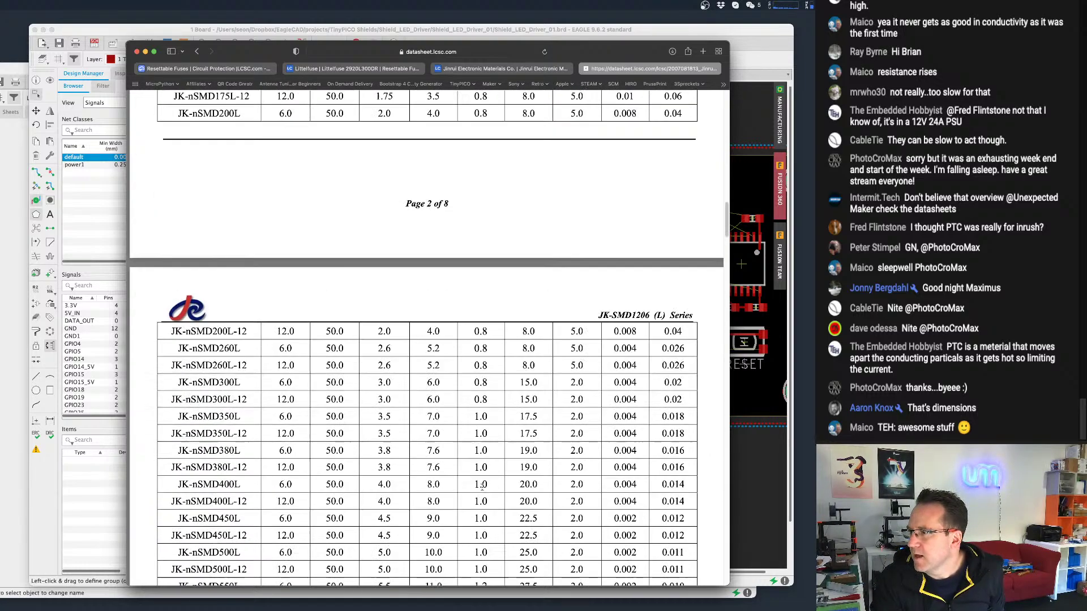
scroll(483, 489, "down", 20)
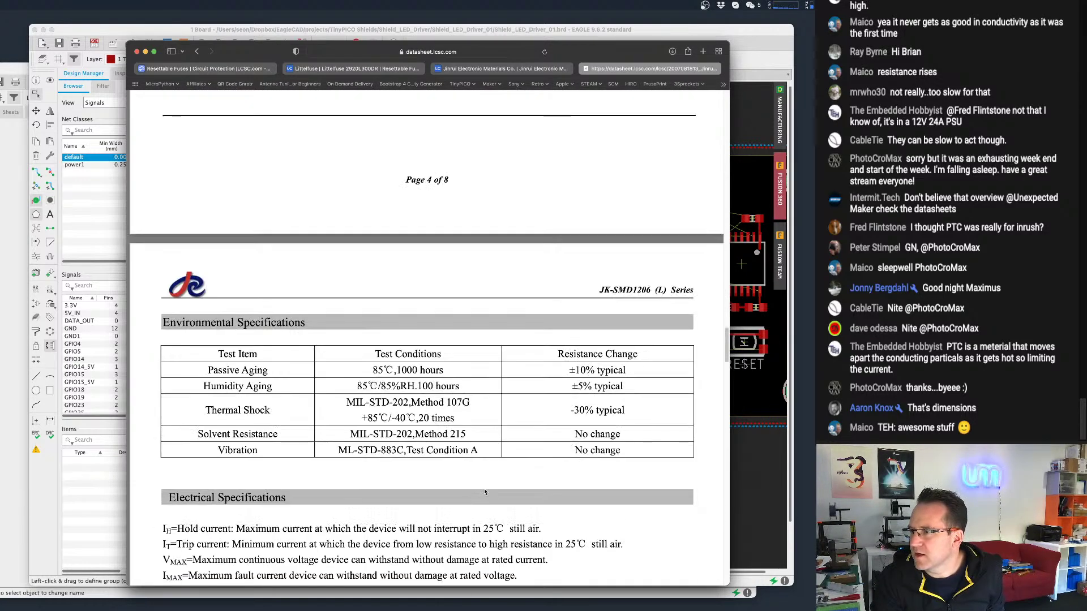
scroll(484, 488, "up", 2)
scroll(484, 488, "down", 16)
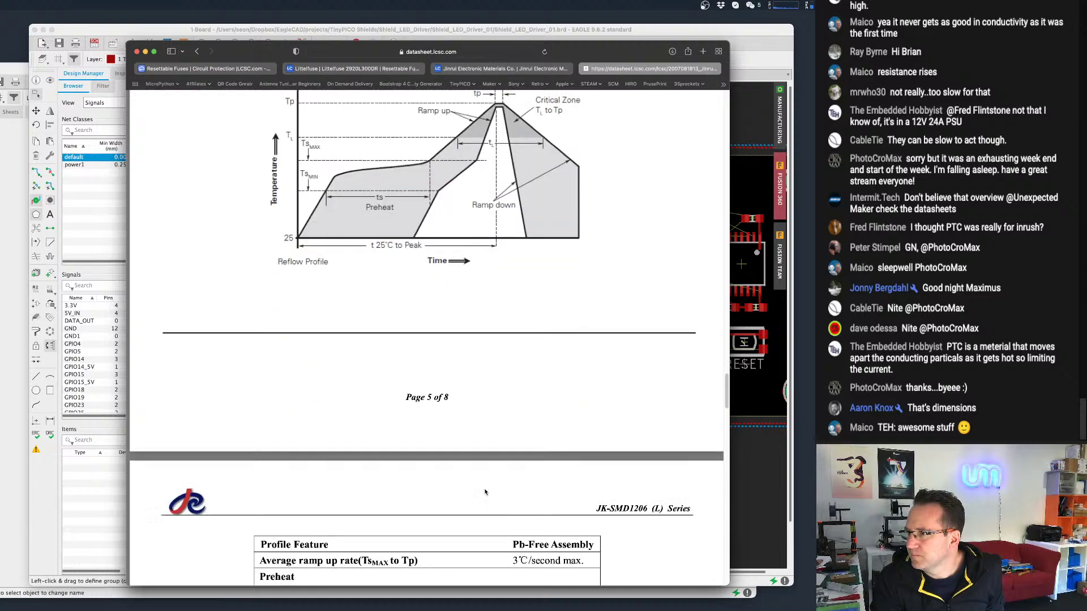
scroll(484, 489, "down", 20)
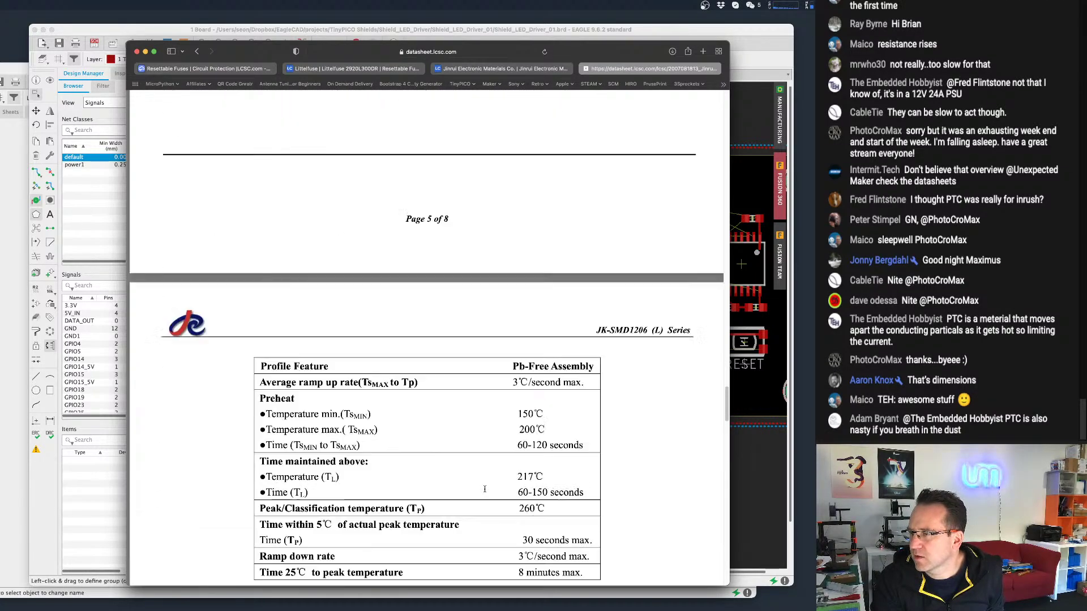
scroll(484, 489, "up", 20)
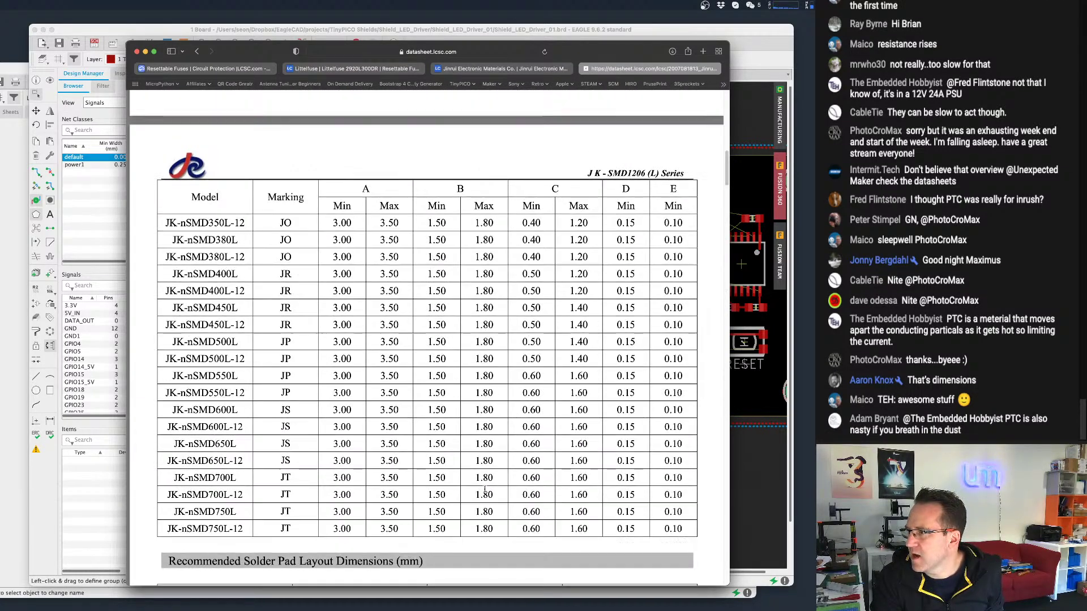
Read the JK-nSMD300L-12 row of the electrical characteristics against the voltage, hold current, trip current and time-to-trip column headings.
scroll(484, 489, "down", 10)
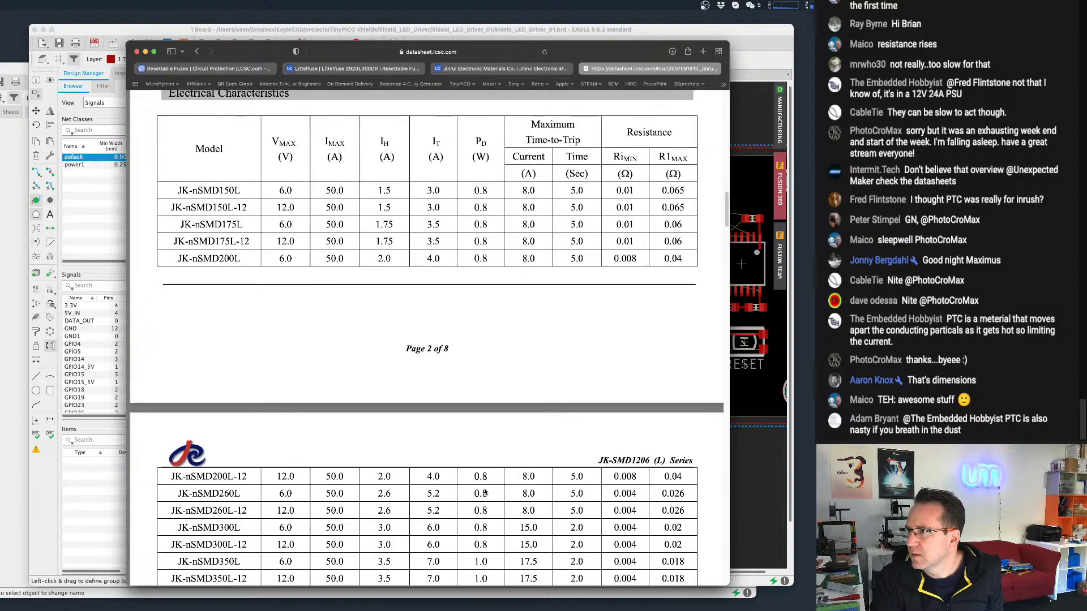
scroll(484, 492, "down", 10)
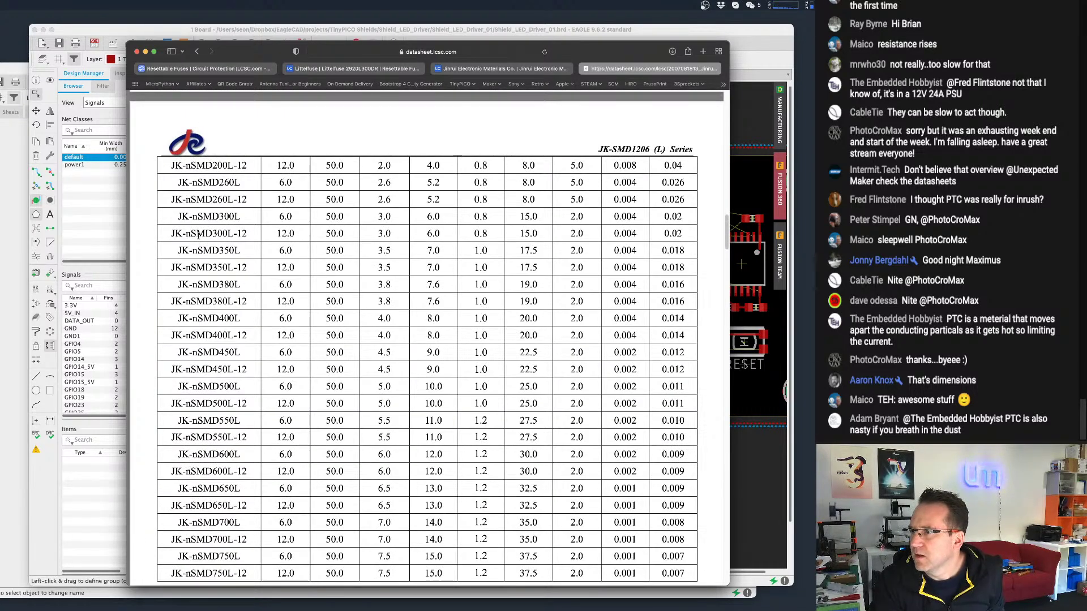
left_click_drag(197, 233, 532, 218)
left_click(283, 231)
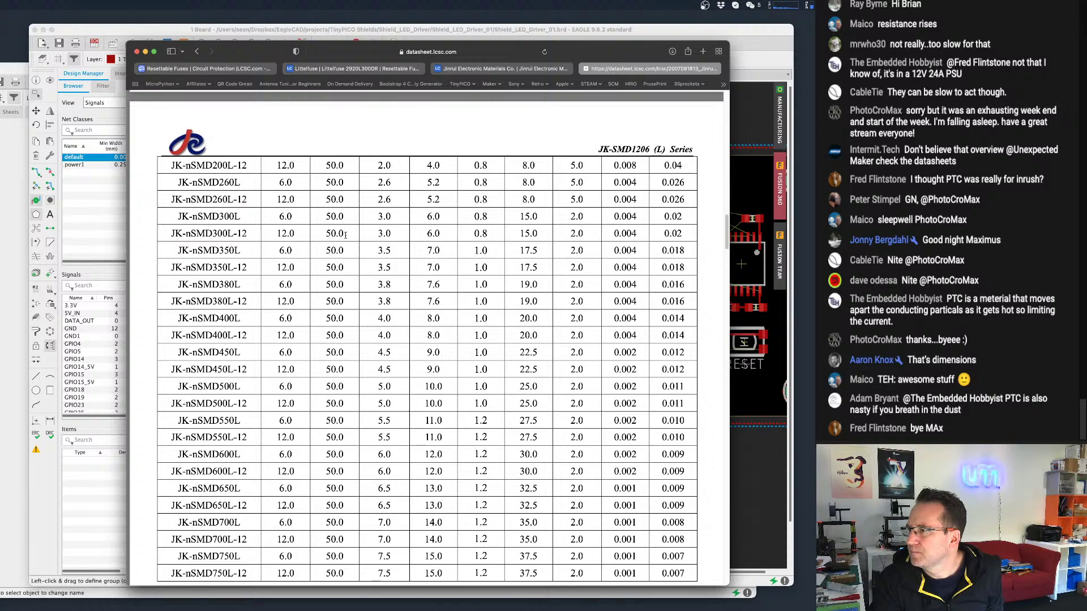
scroll(516, 242, "up", 1)
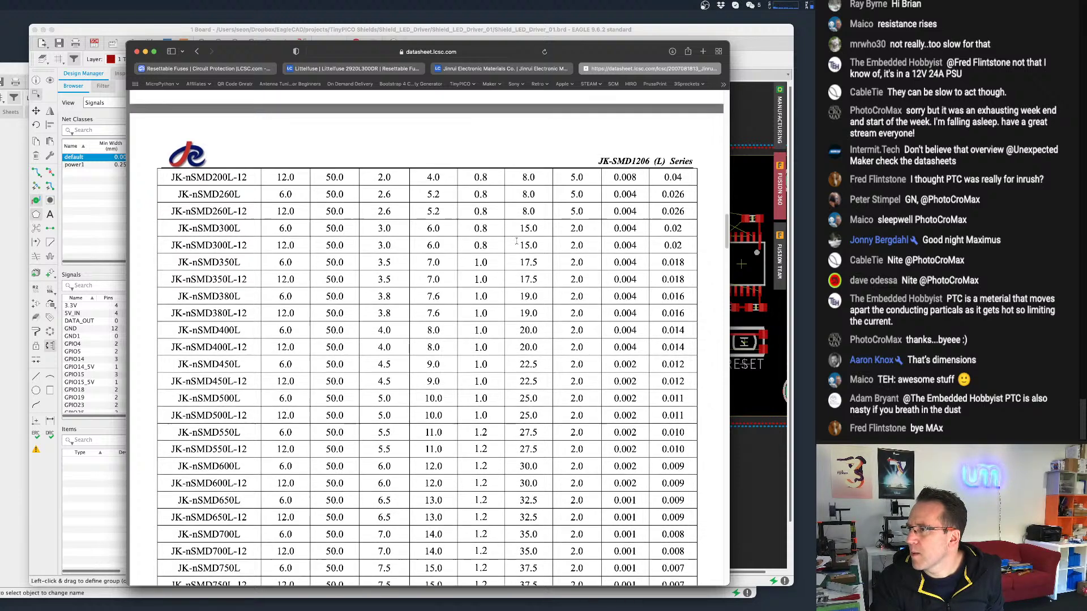
scroll(437, 245, "up", 10)
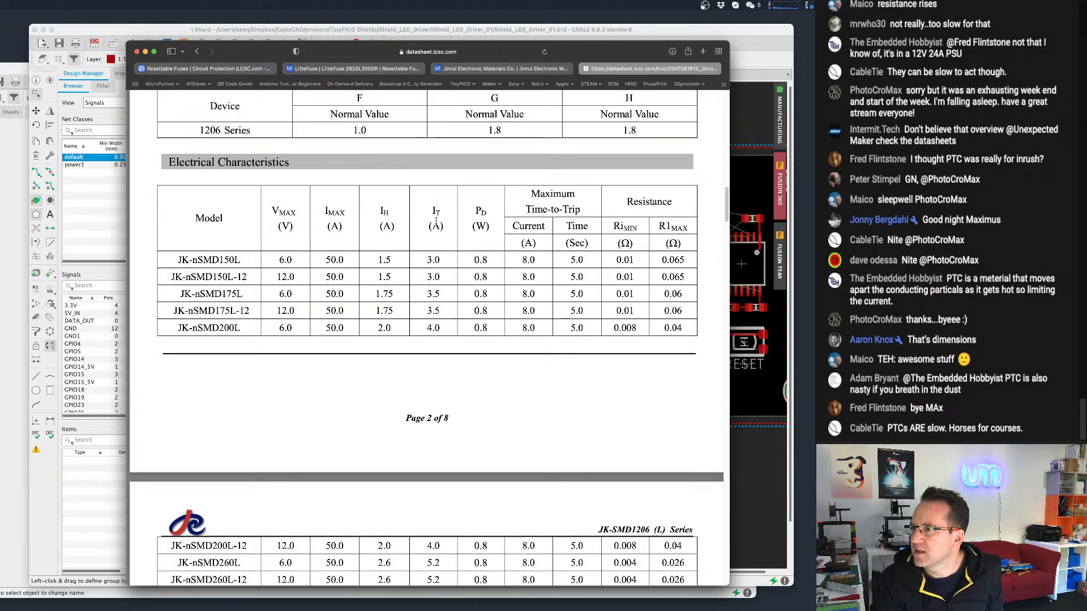
scroll(442, 212, "down", 2)
scroll(441, 212, "down", 1)
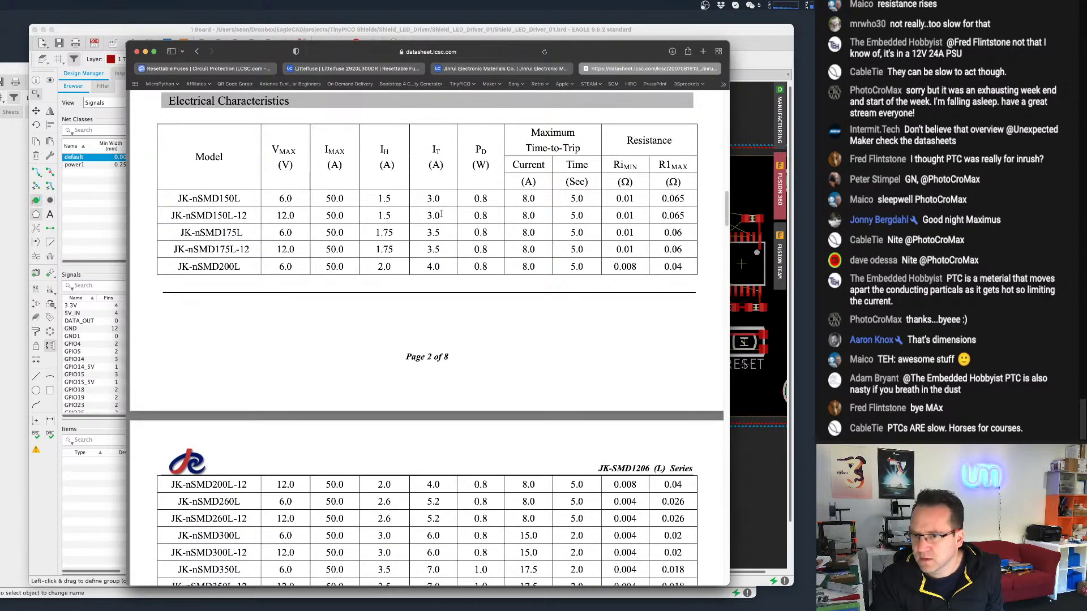
scroll(413, 414, "down", 1)
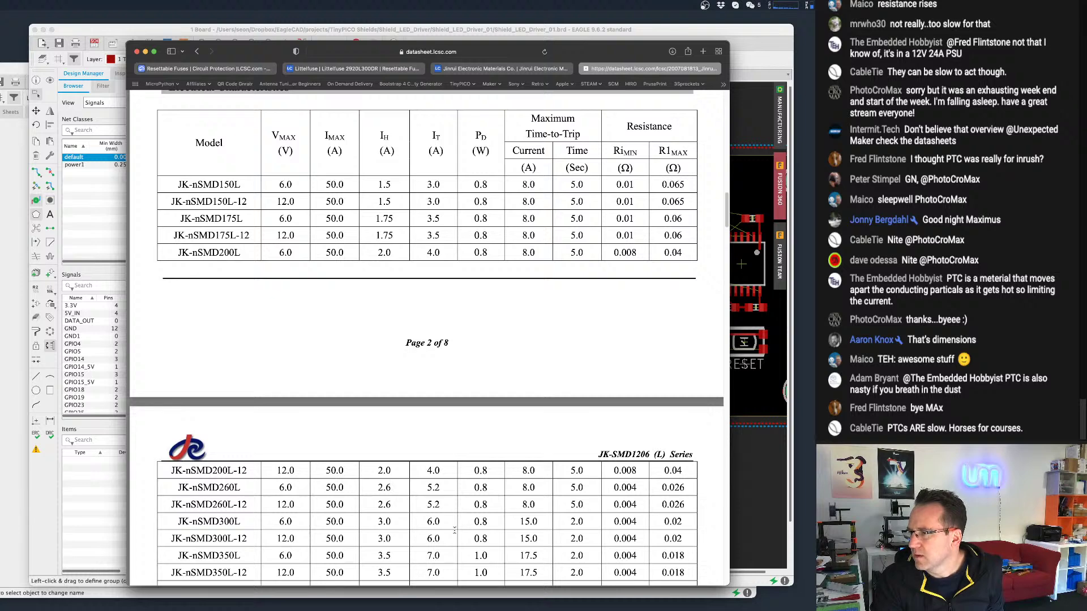
scroll(441, 523, "up", 1)
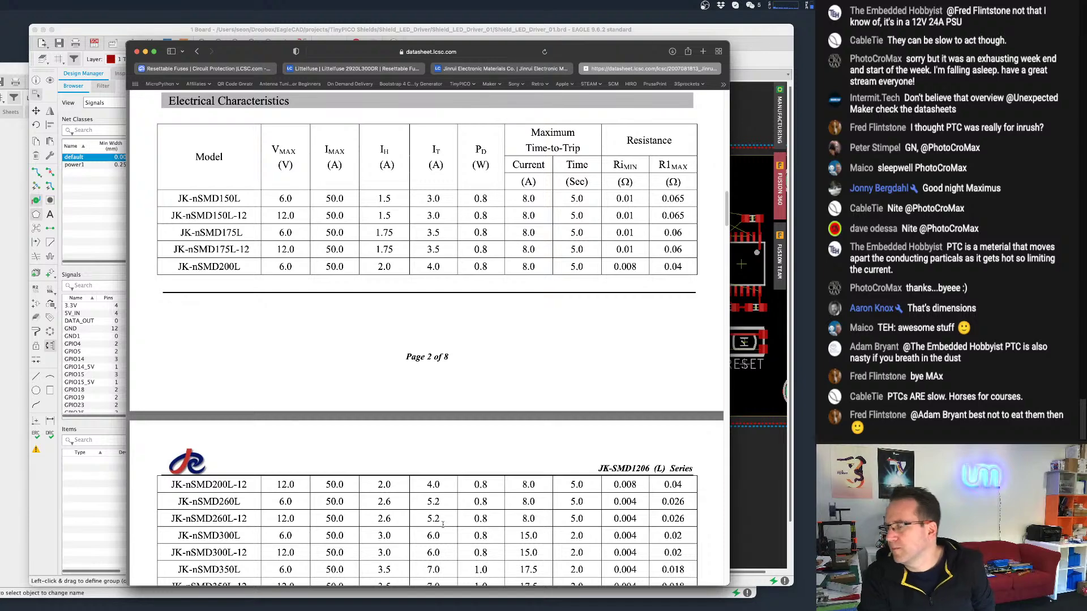
scroll(443, 525, "down", 2)
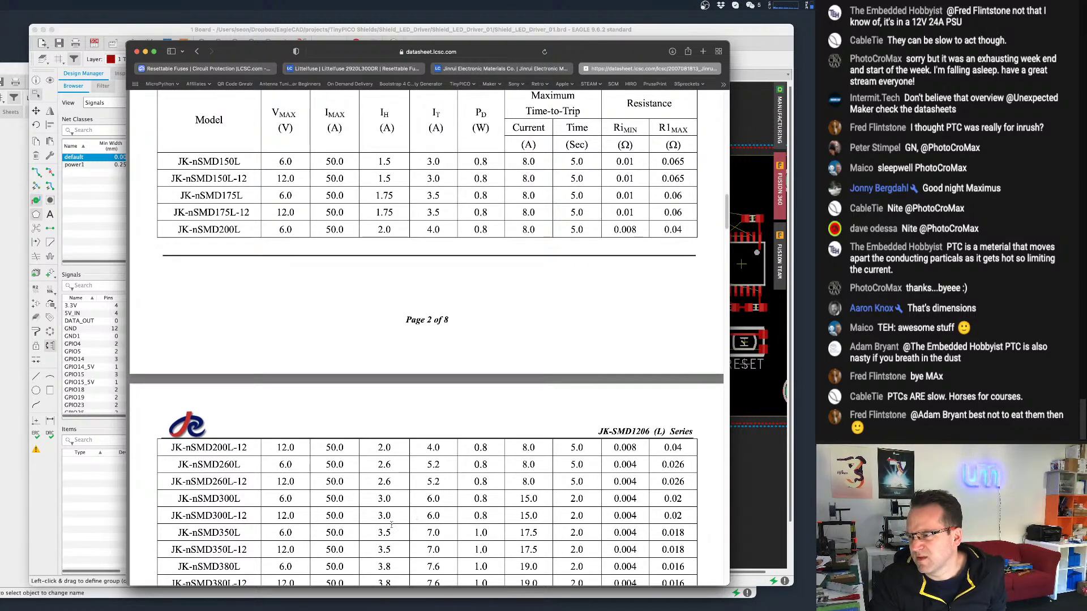
scroll(413, 518, "down", 5)
scroll(402, 505, "down", 5)
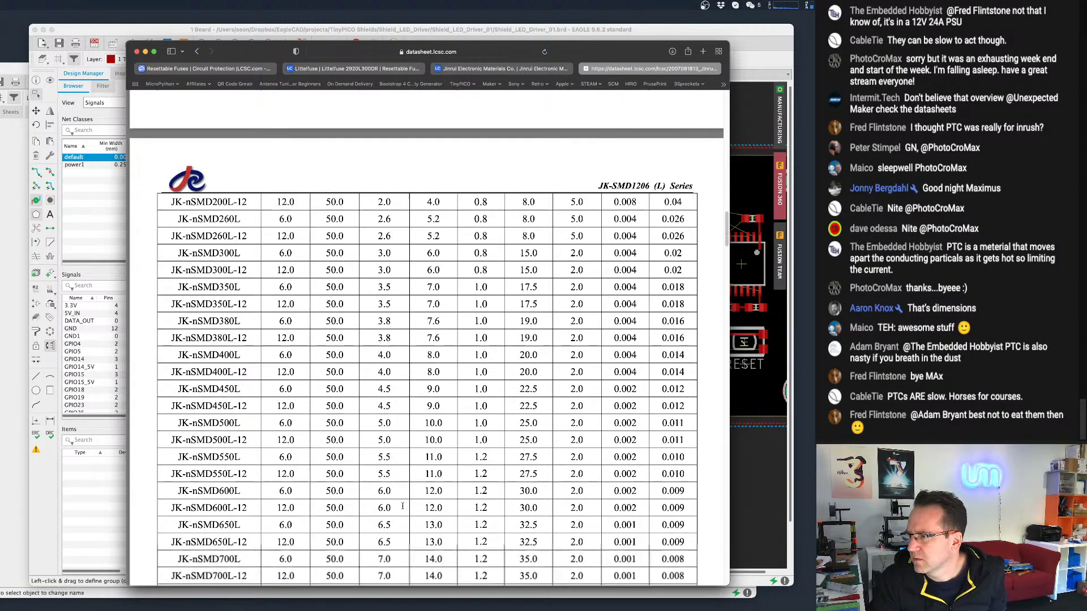
scroll(403, 506, "up", 10)
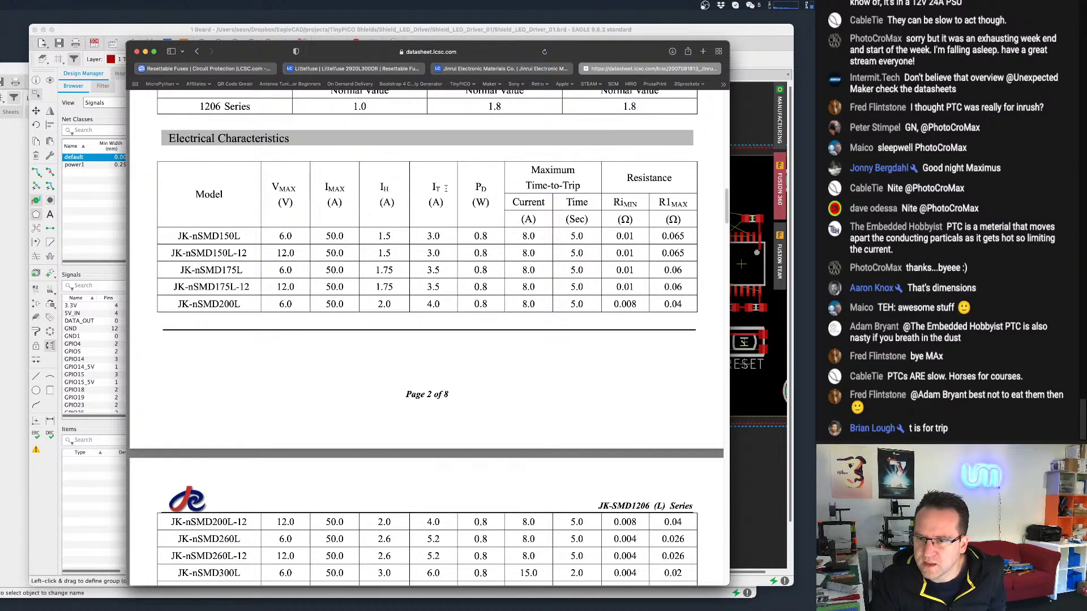
Compare the hold and trip currents of the JK-nSMD300L models, and go back to the 1206 solder pad dimensions.
scroll(418, 523, "down", 3)
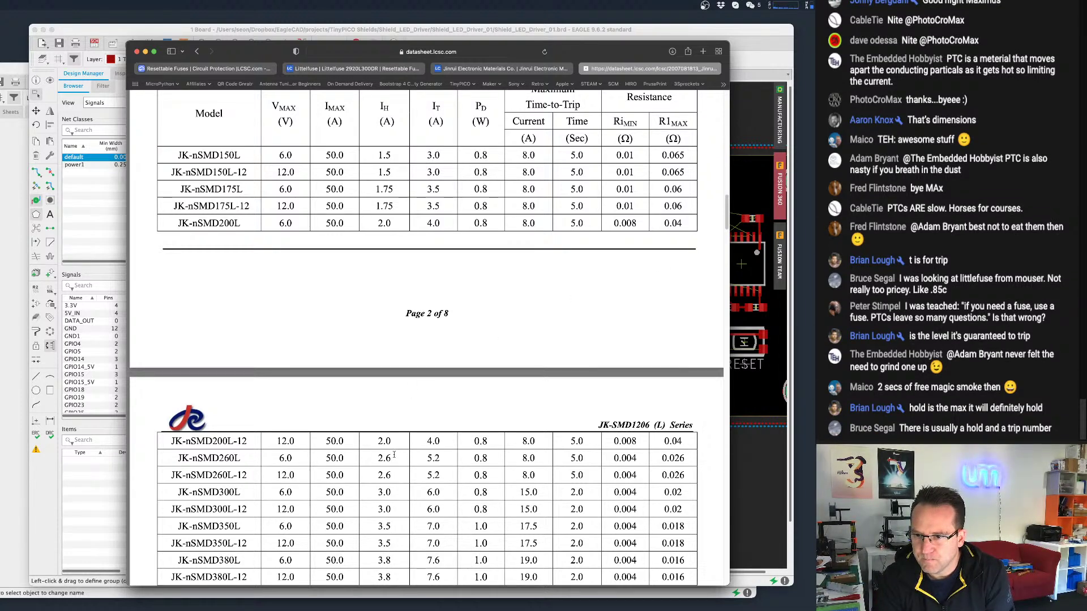
scroll(433, 430, "down", 1)
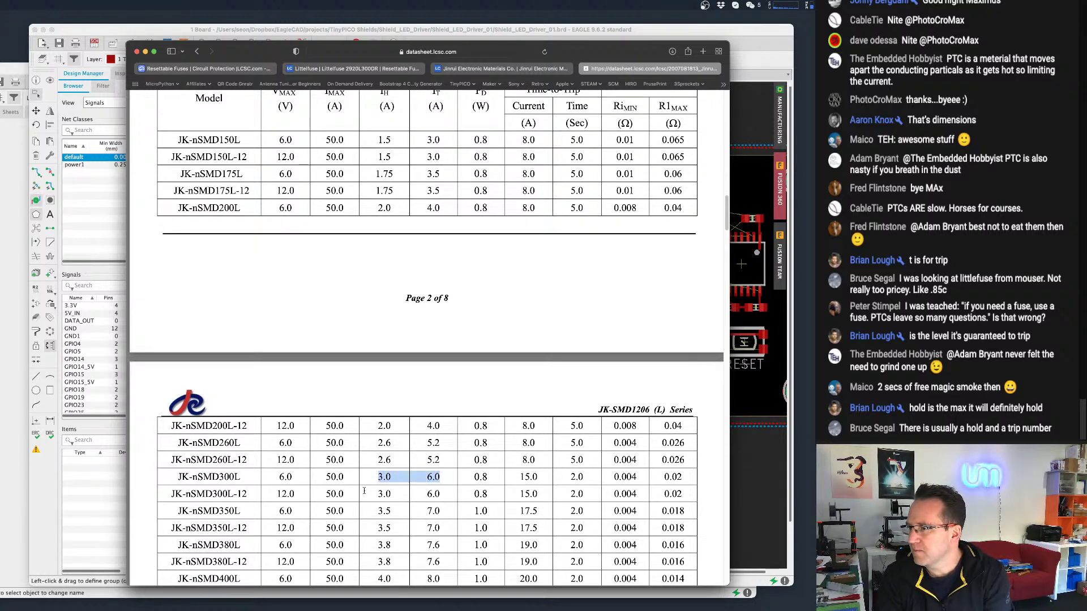
scroll(393, 477, "up", 1)
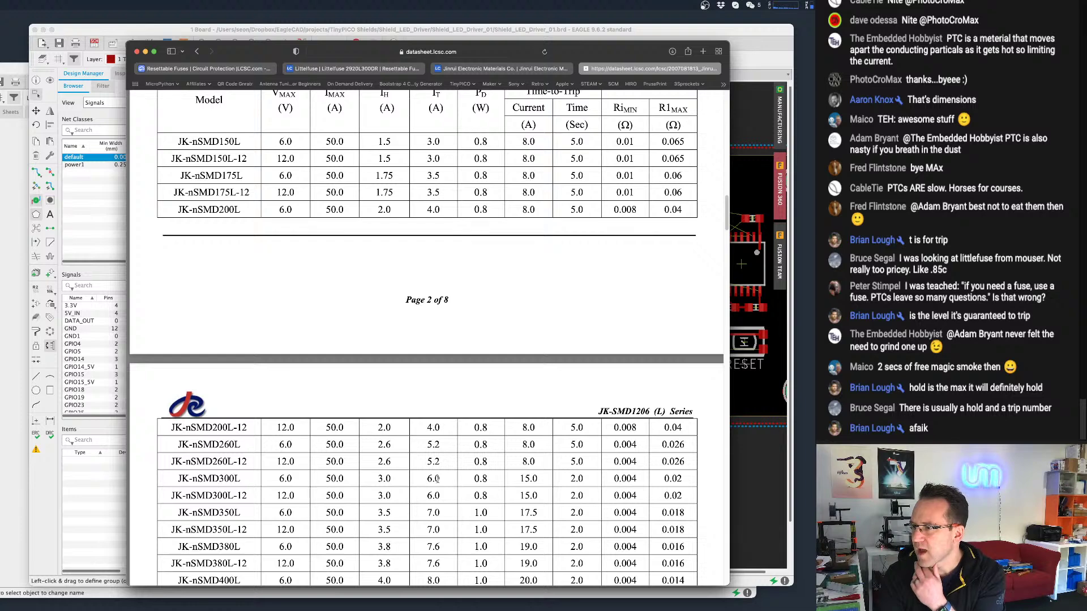
mouse_move(441, 479)
left_mouse_down()
mouse_move(406, 479)
mouse_move(441, 479)
mouse_move(425, 479)
left_mouse_up()
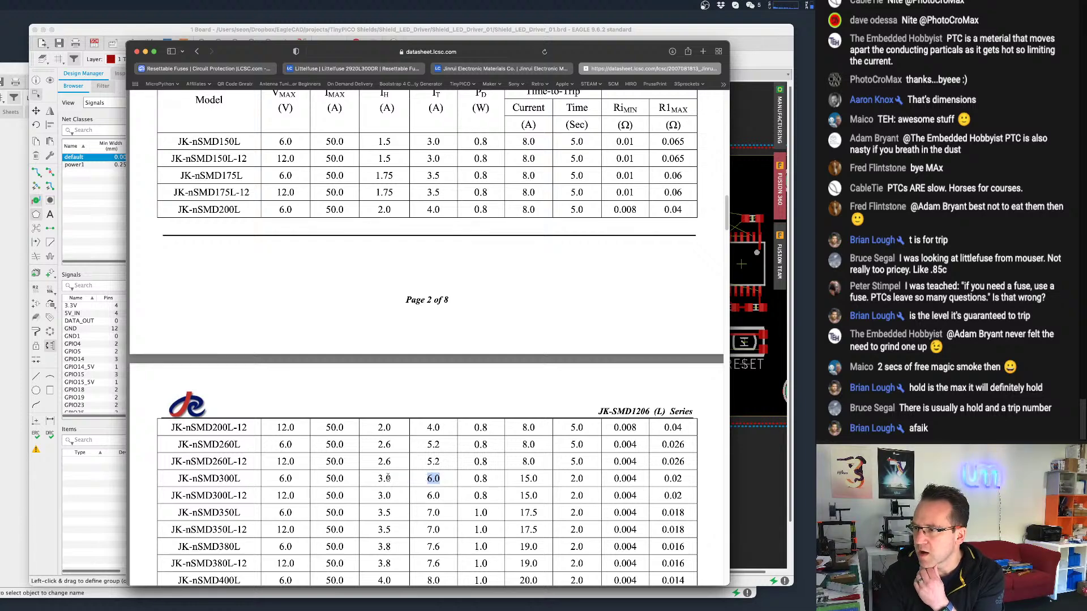
left_click(389, 478)
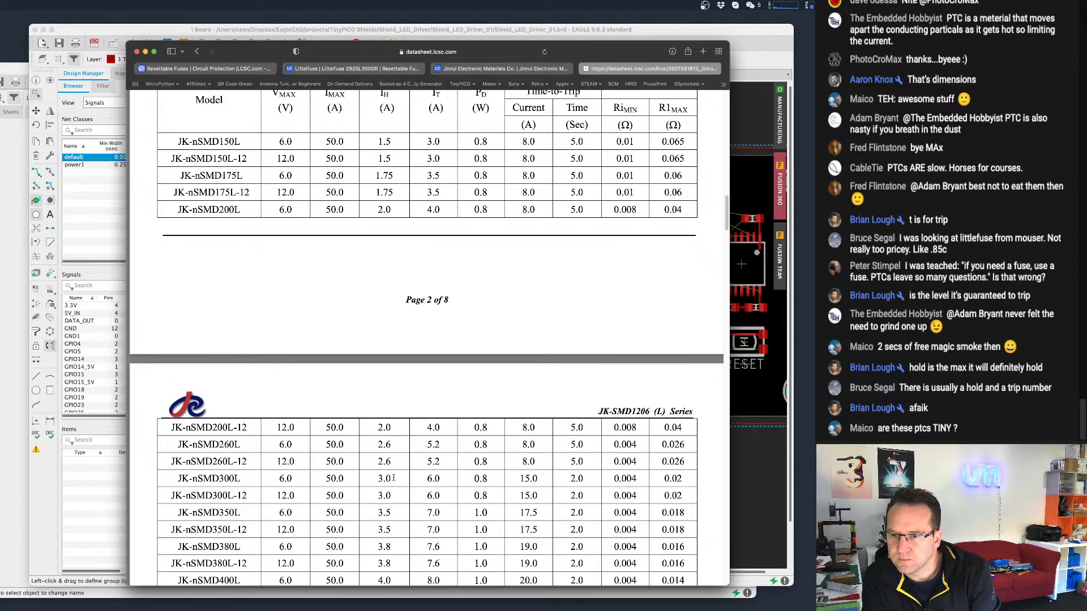
scroll(393, 478, "up", 5)
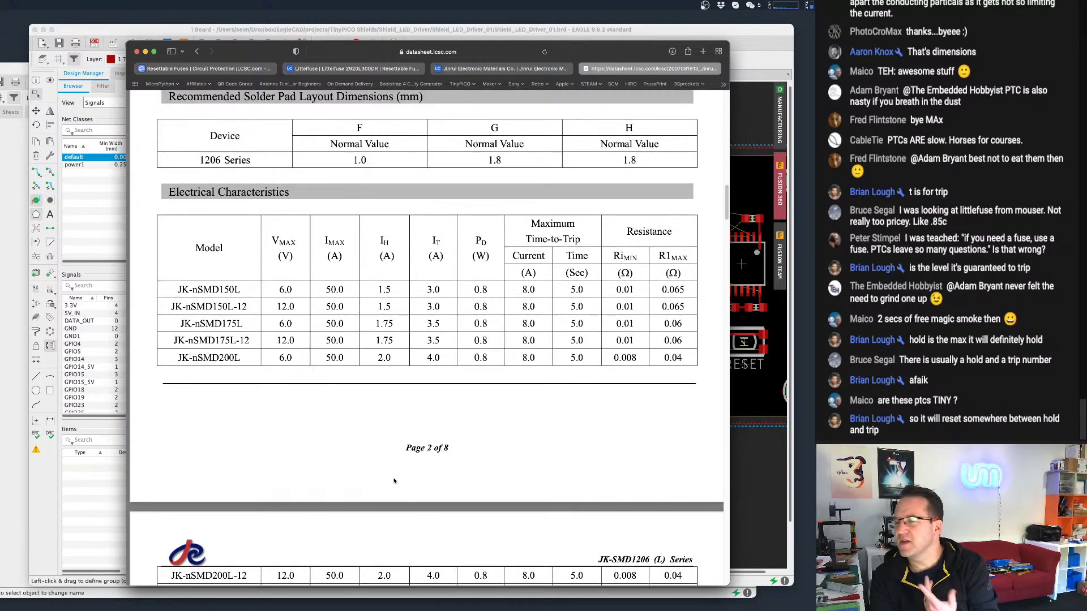
scroll(403, 368, "up", 10)
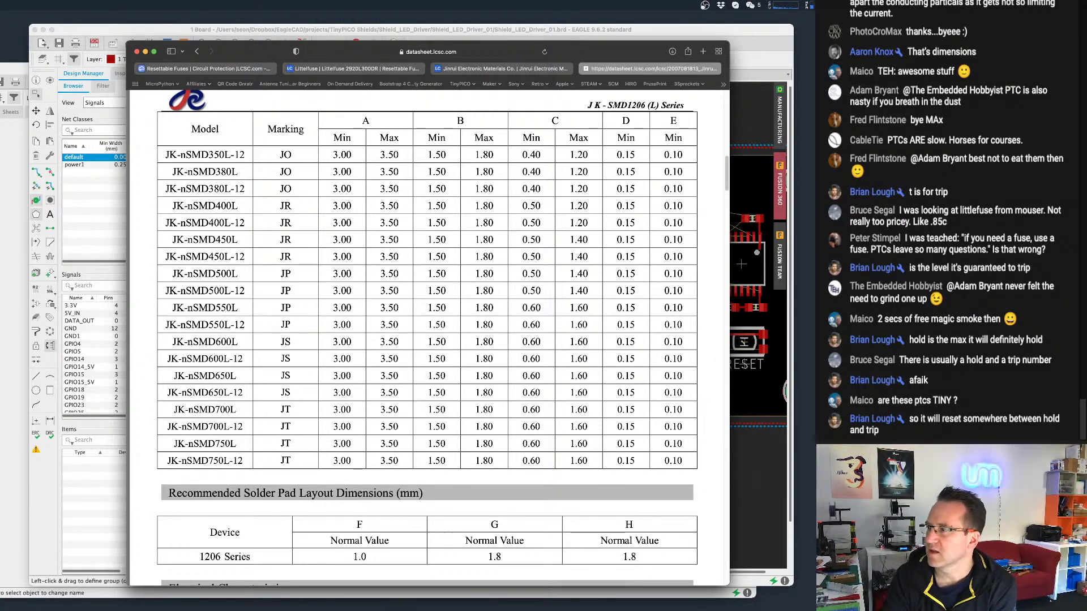
In the EAGLE schematic, search the part libraries for "ptc" and choose the PTC1206 device from the microbuilder library.
left_click(728, 63)
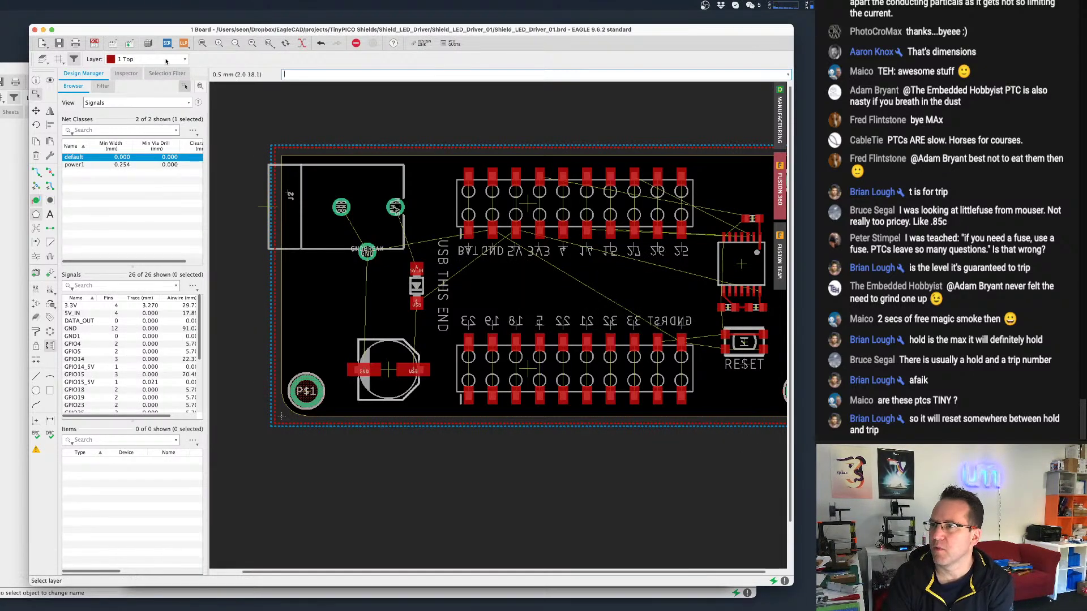
left_click(13, 69)
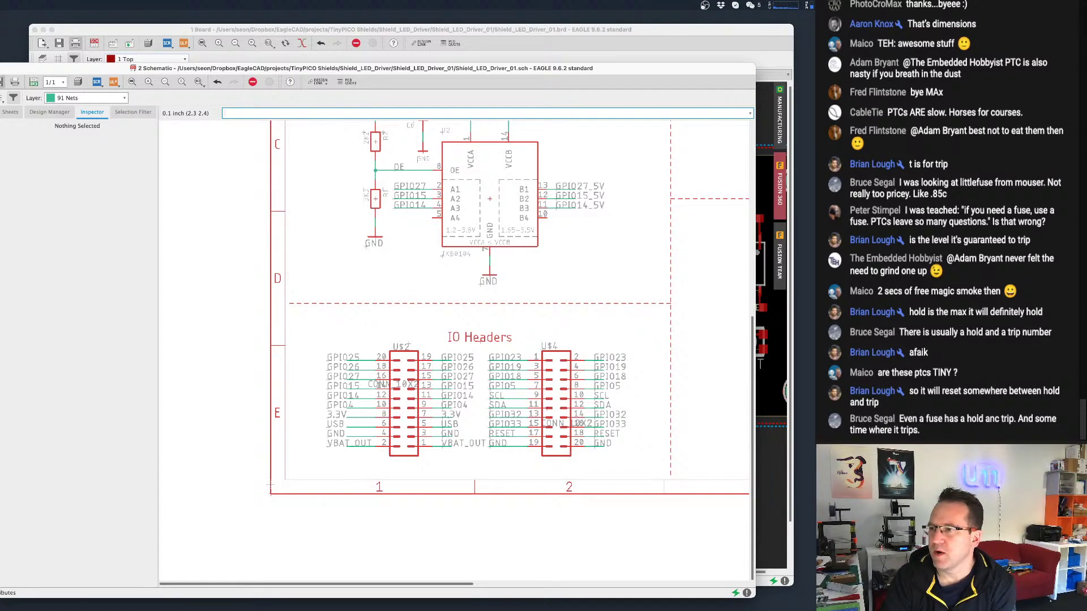
left_click(1, 192)
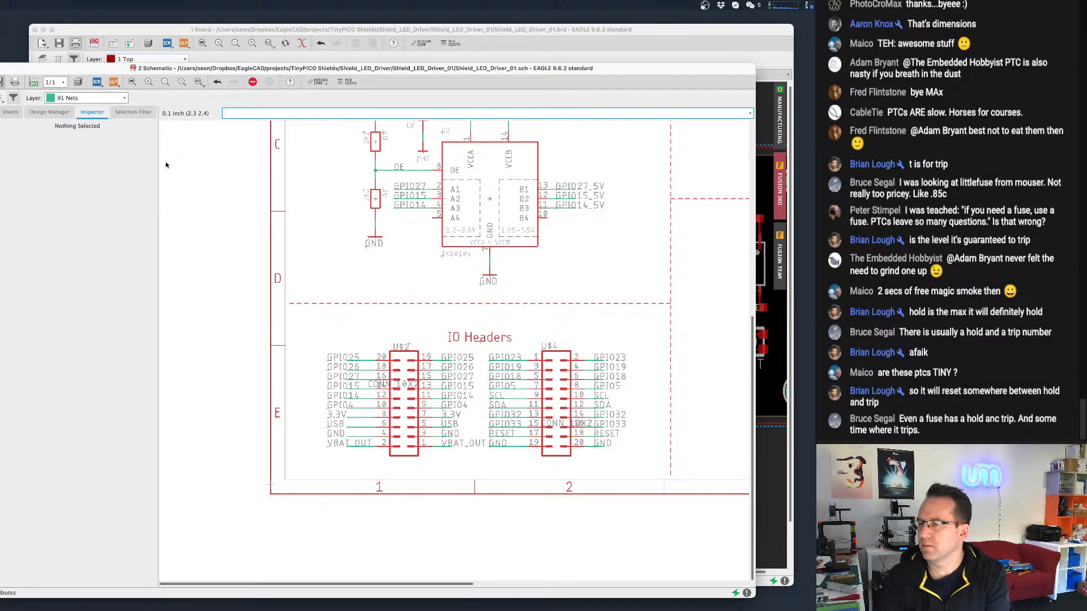
left_click_drag(34, 99, 395, 102)
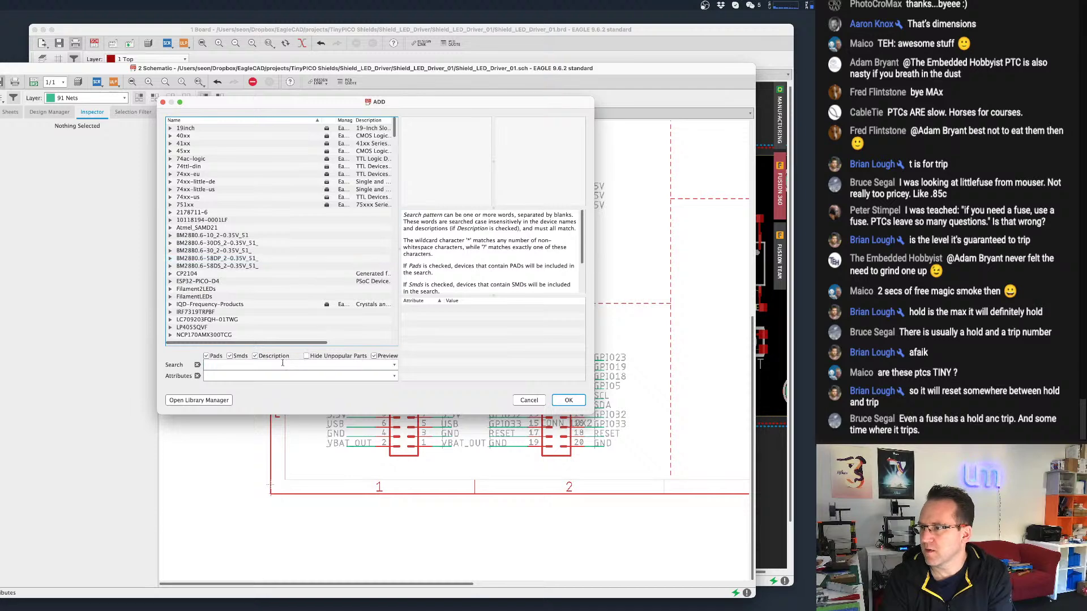
type("ptc")
key("Return")
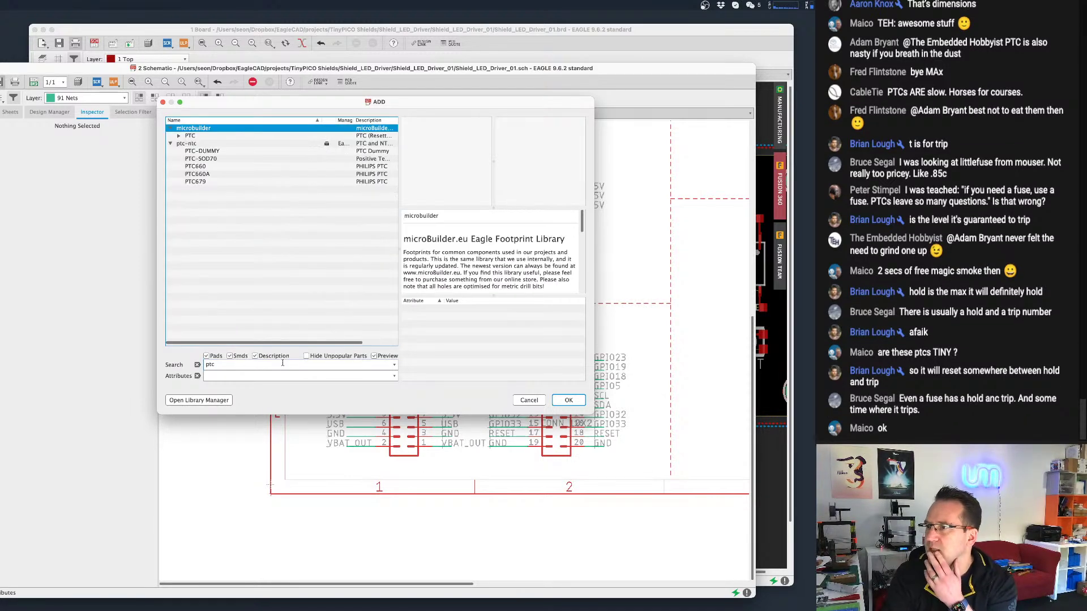
double_click(190, 136)
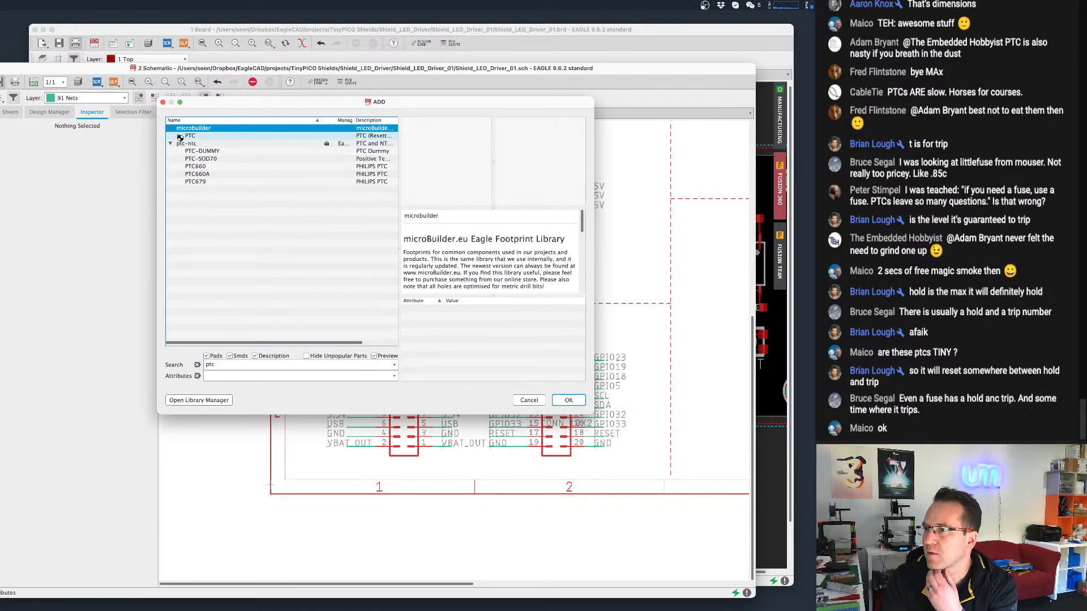
left_click(218, 144)
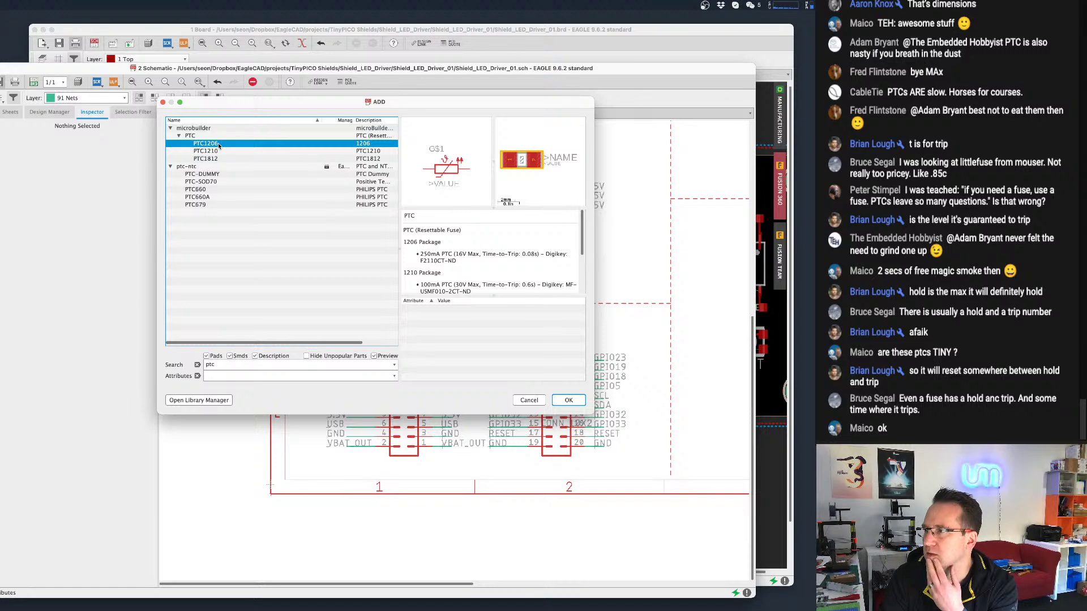
left_click(568, 401)
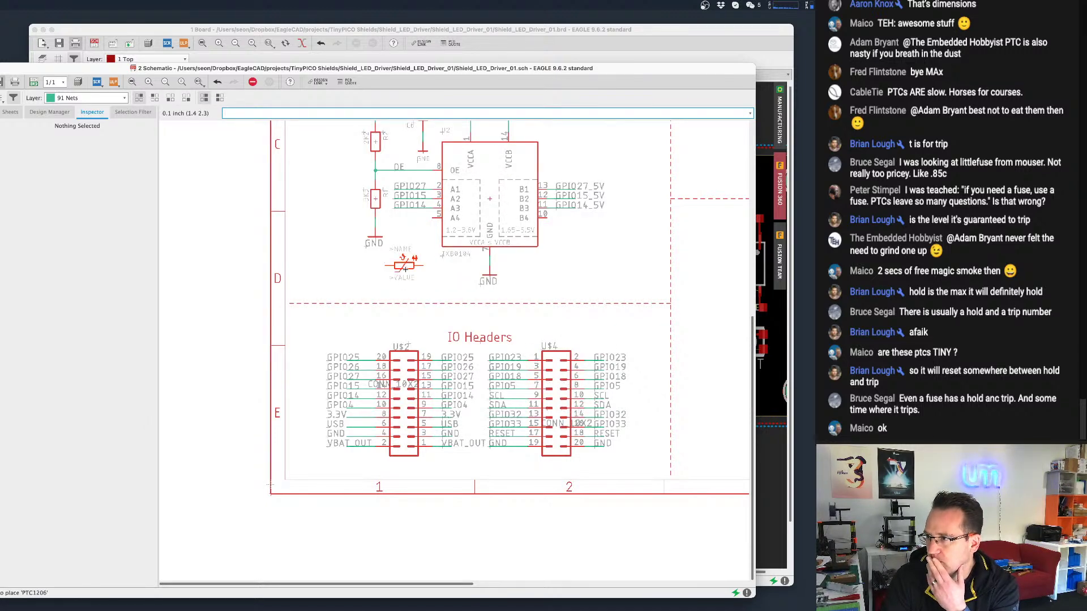
Place one PTC1206 fuse in the schematic, in the free space below the power jack circuit.
scroll(404, 274, "down", 3)
middle_click_drag(404, 291, 400, 357)
scroll(438, 242, "up", 1)
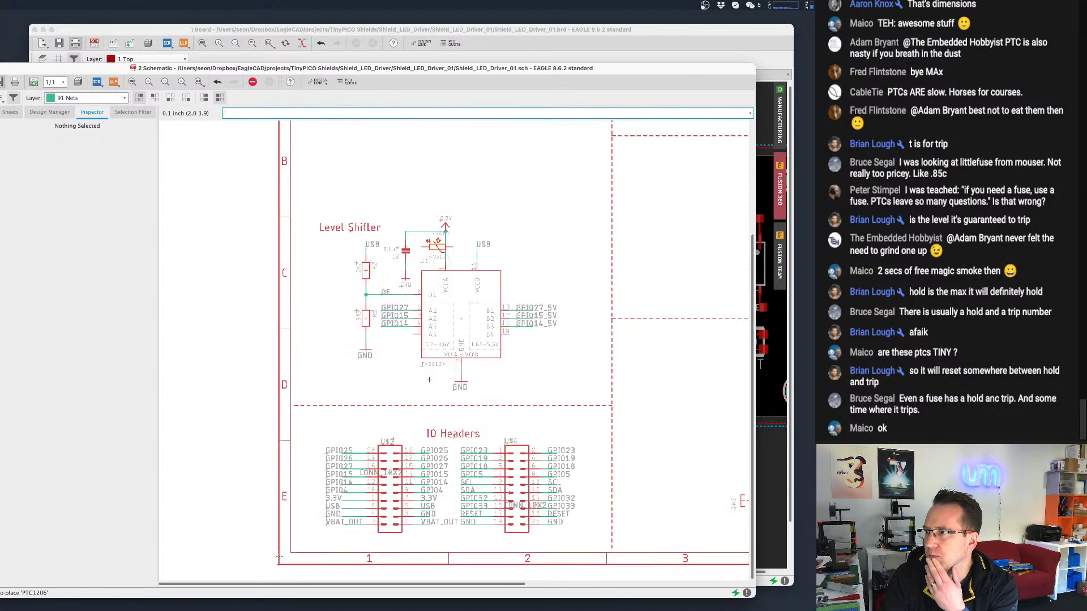
middle_click_drag(438, 242, 430, 377)
scroll(429, 308, "down", 2)
scroll(422, 266, "up", 2)
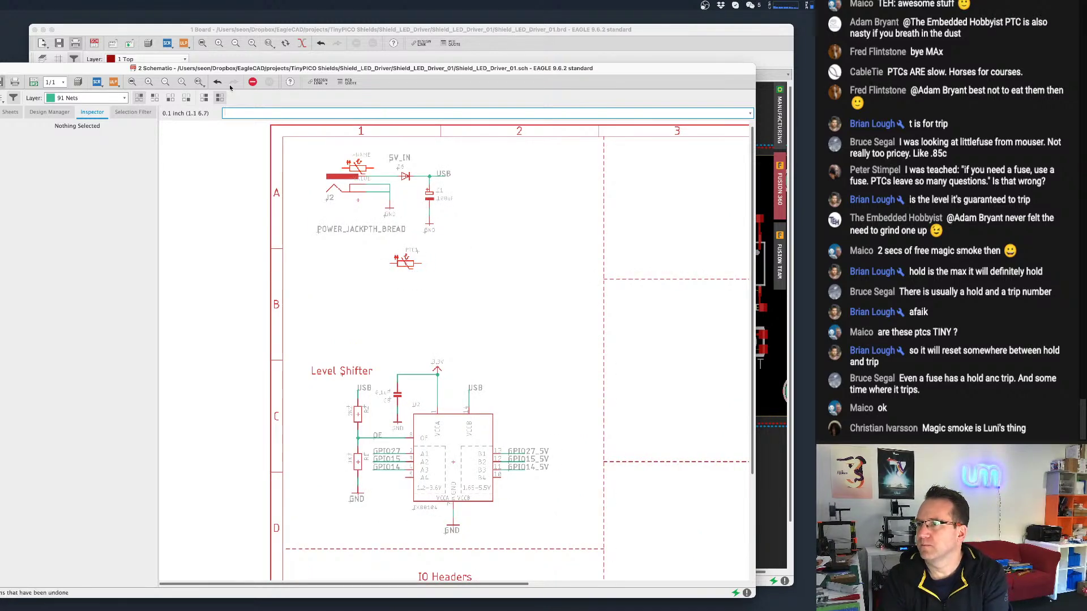
key("Escape")
key("Escape")
On the board, rotate PTC1 to vertical and place it beside the diode, between the power jack and the capacitor.
left_click(273, 32)
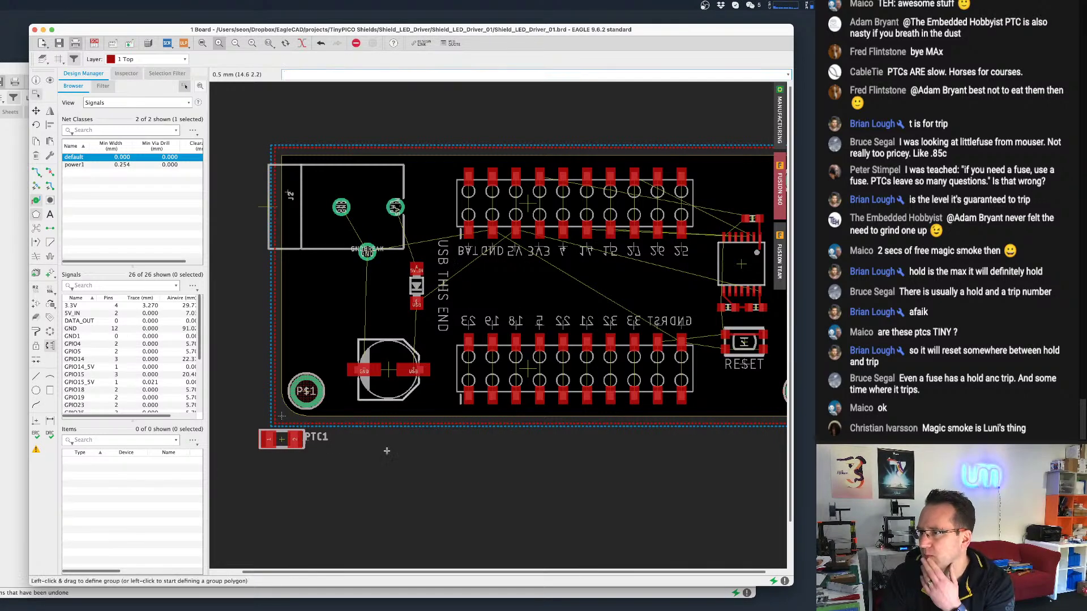
left_click_drag(282, 439, 352, 307)
right_click(368, 300)
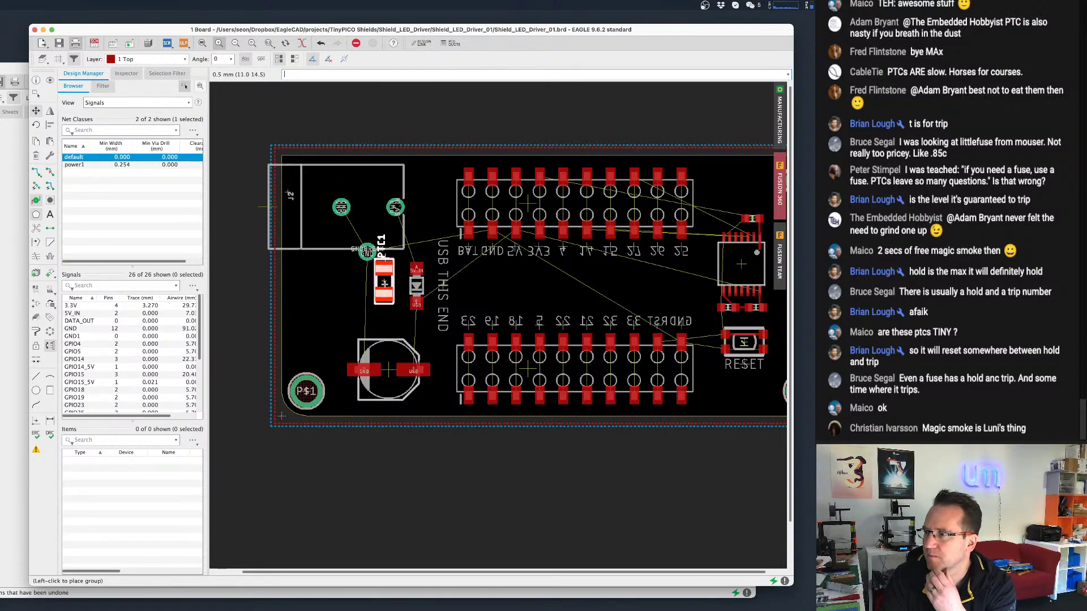
key("alt")
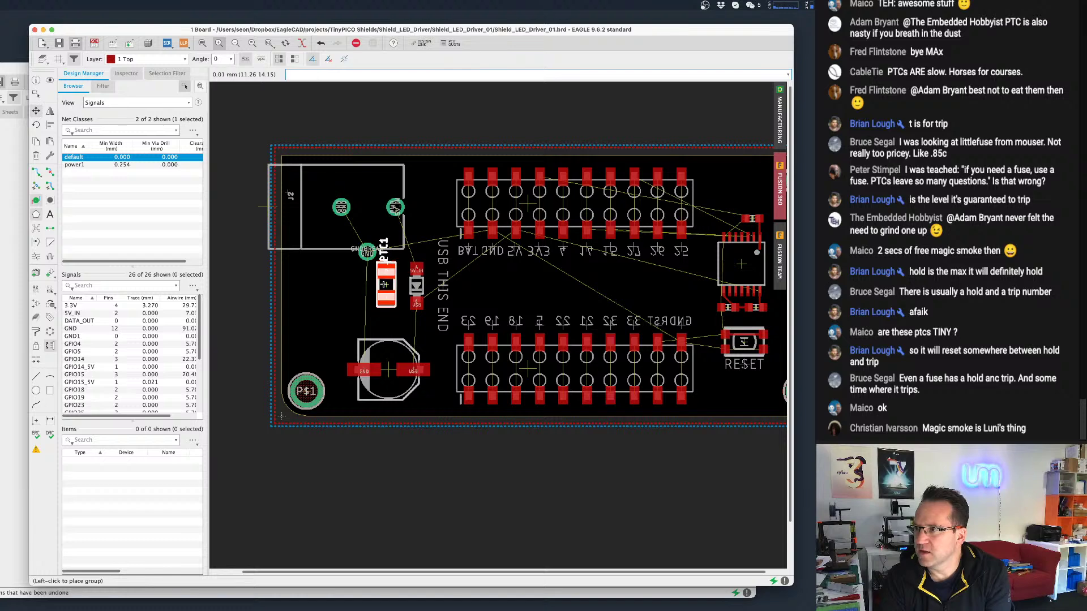
left_click(385, 287)
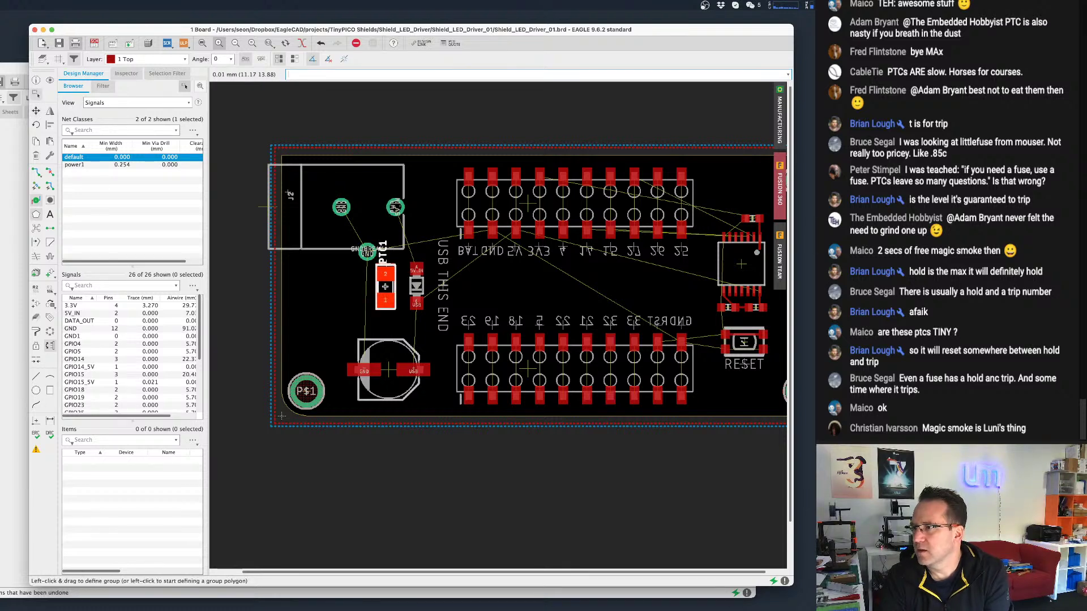
scroll(384, 286, "down", 1)
scroll(385, 287, "up", 1)
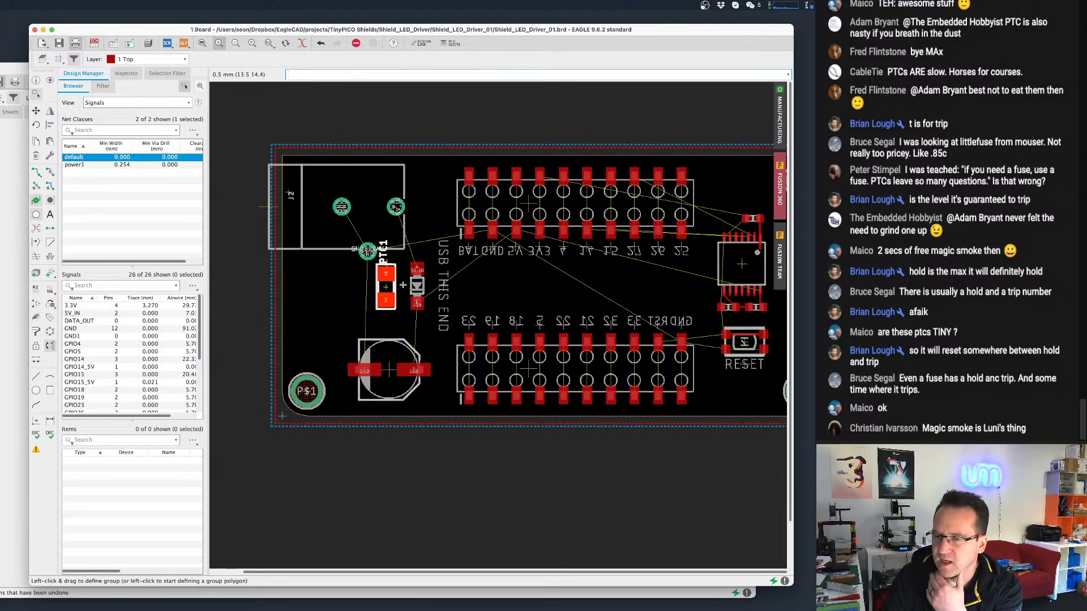
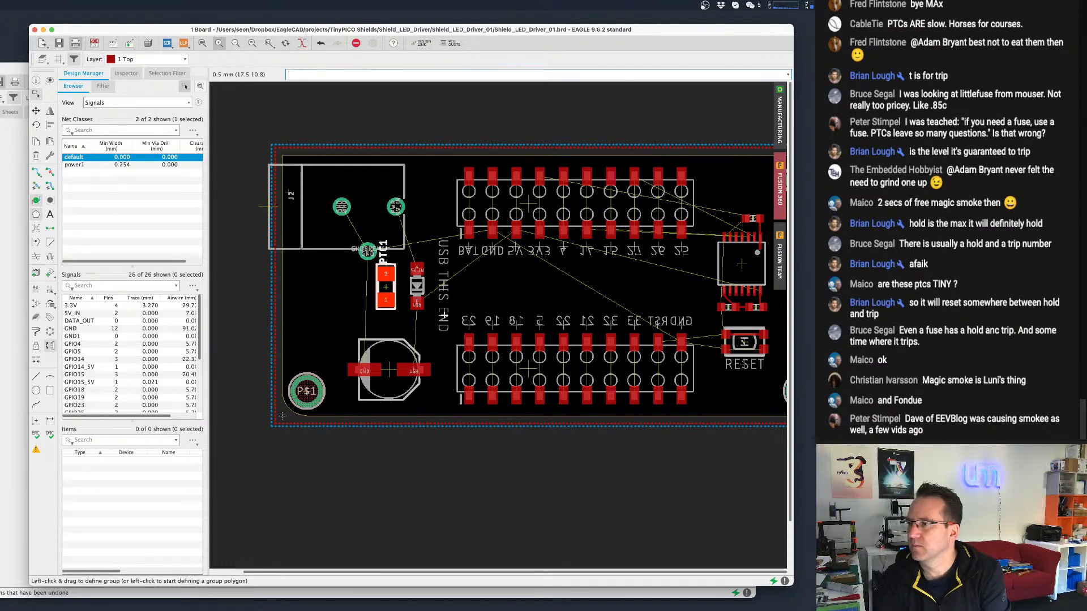
In the schematic, delete the 5V_IN net wire between power jack J2 and diode D6.
left_click(94, 43)
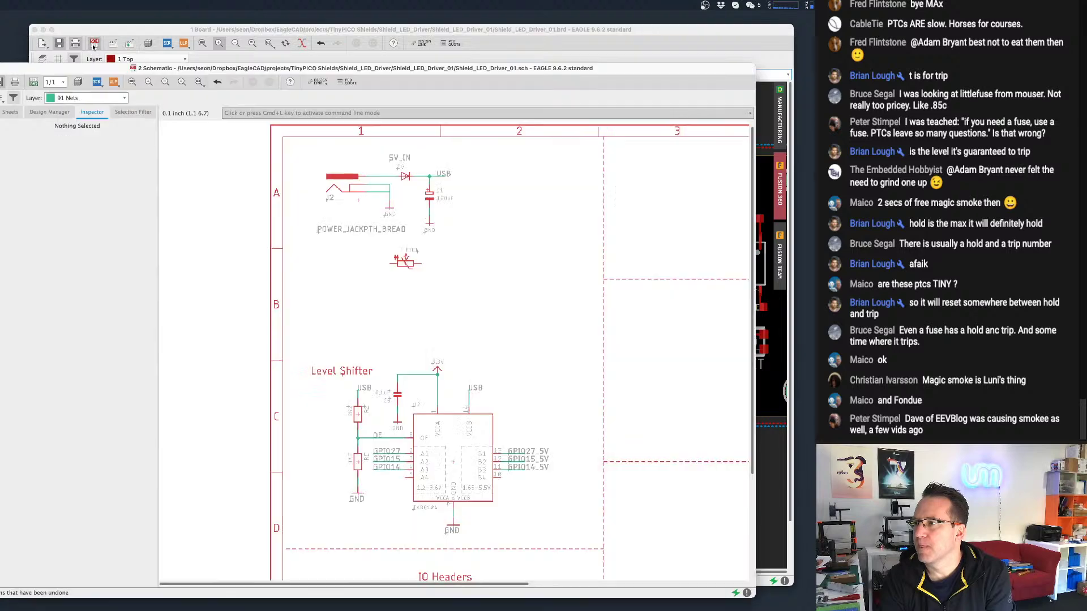
middle_click_drag(477, 319, 484, 364)
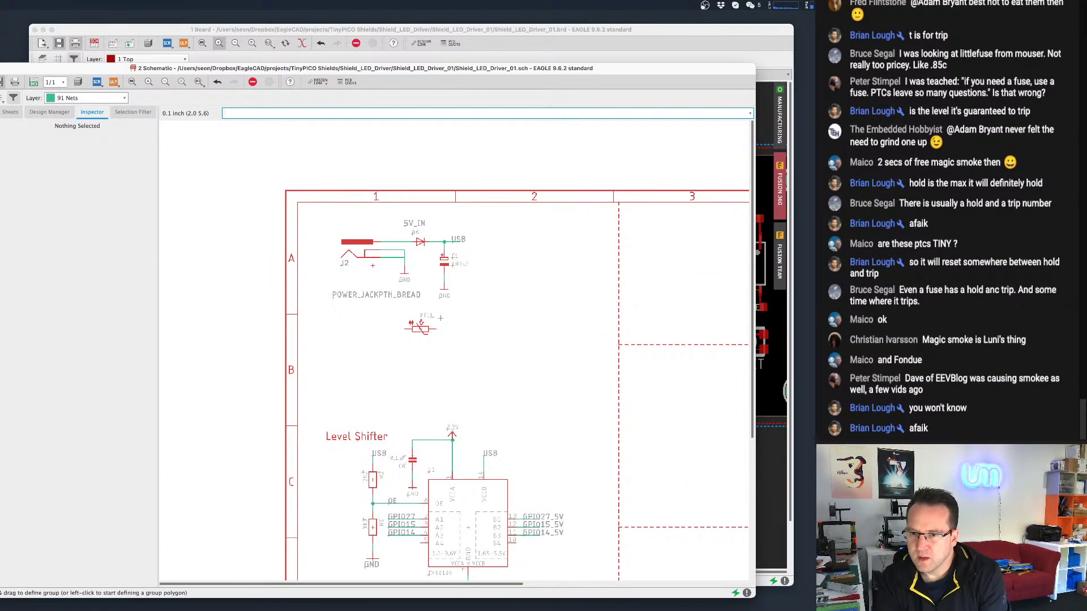
scroll(482, 310, "up", 2)
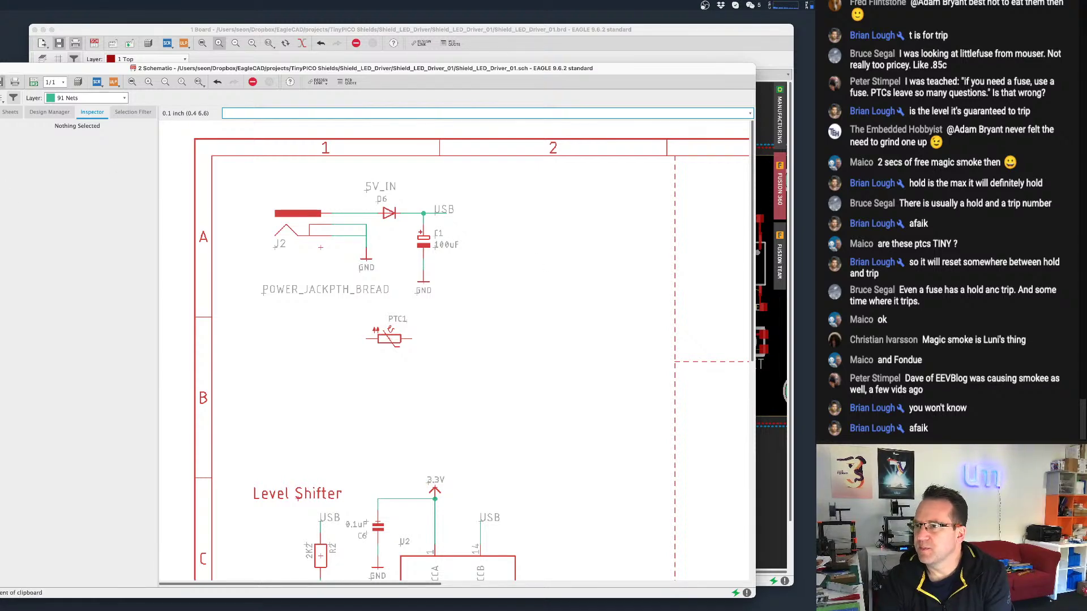
left_click(1, 203)
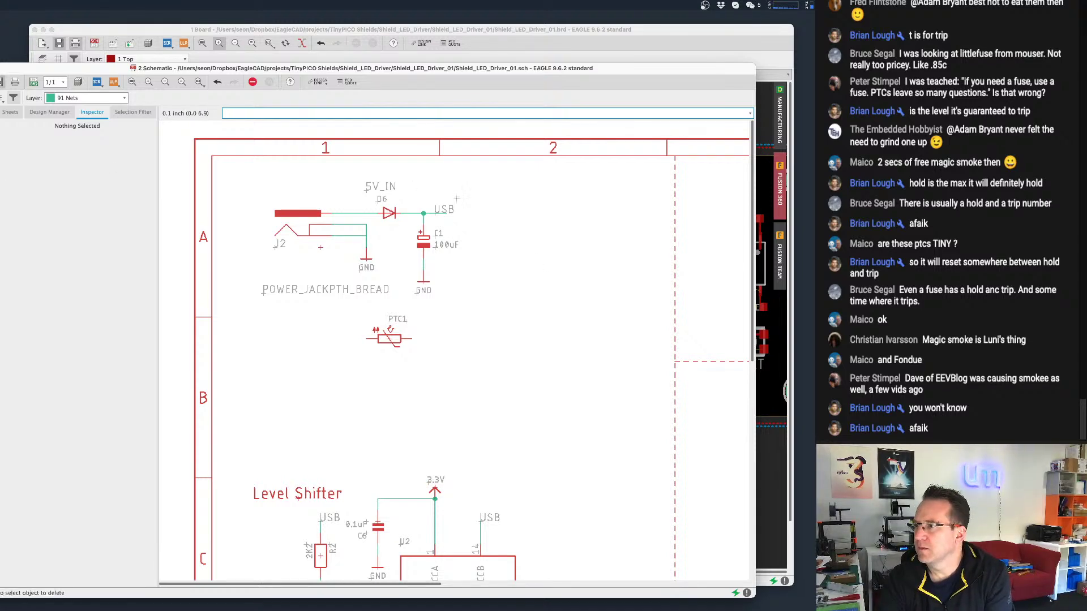
left_click(374, 212)
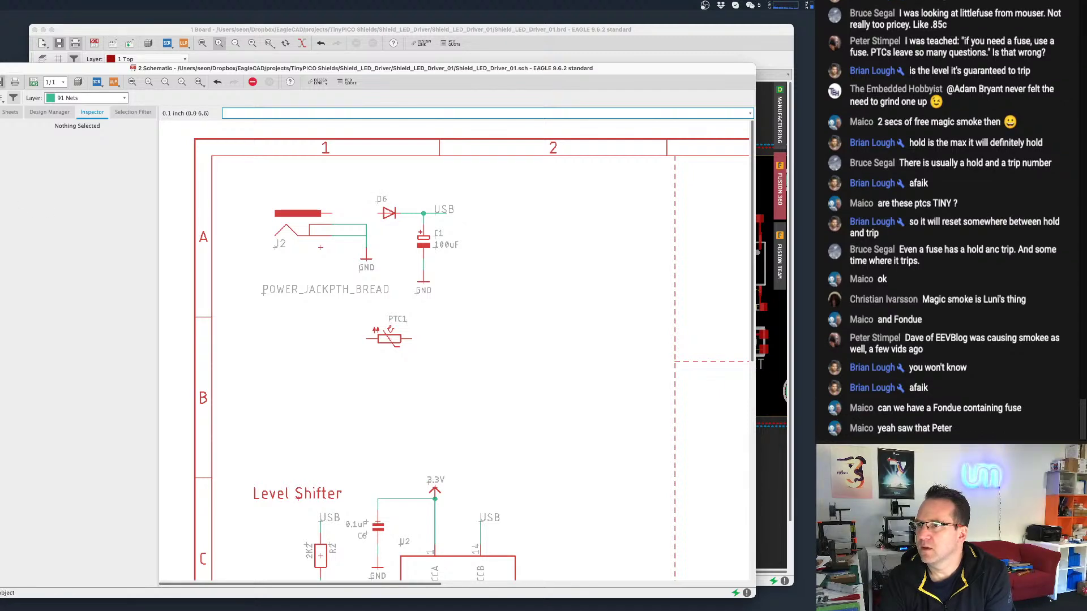
Shift D6, C1 and their USB and GND connections away from J2 as a group, and move PTC1 into the gap.
left_click(1, 153)
left_click_drag(520, 310, 376, 186)
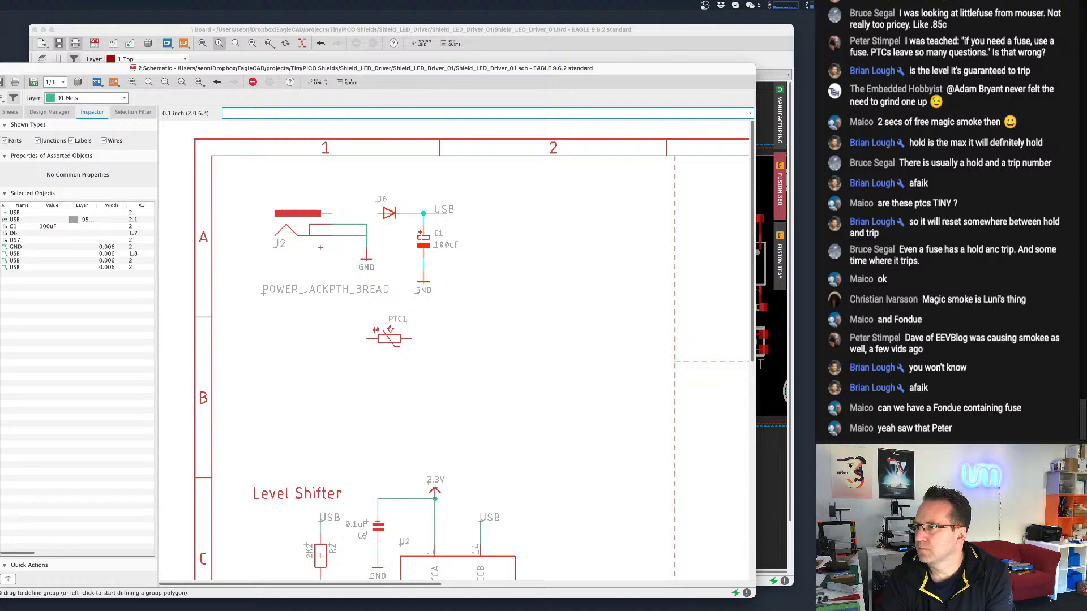
left_click(426, 240)
key("Escape")
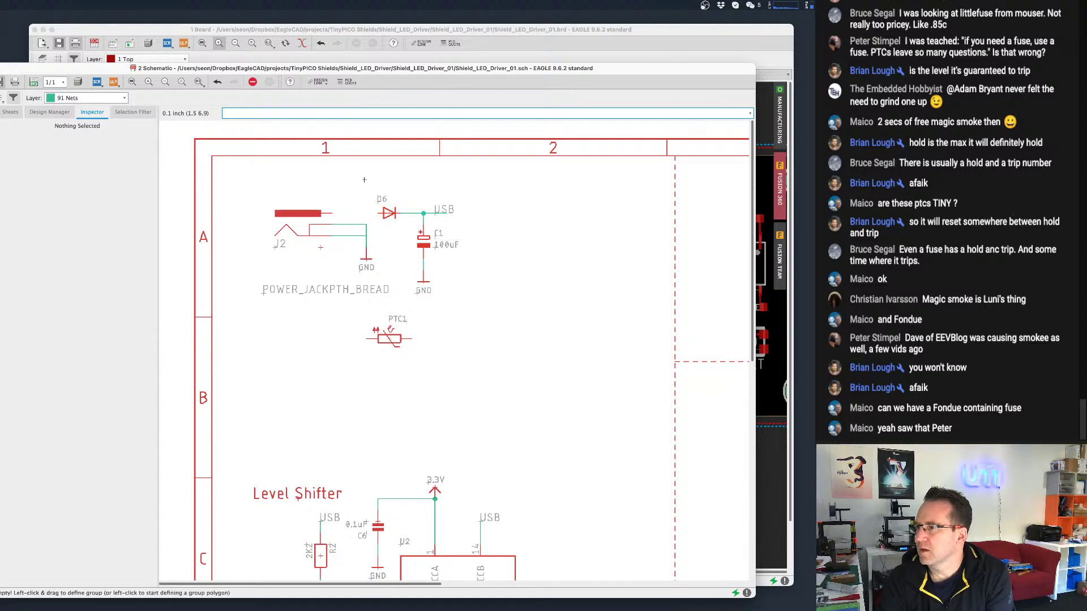
left_click_drag(364, 177, 491, 296)
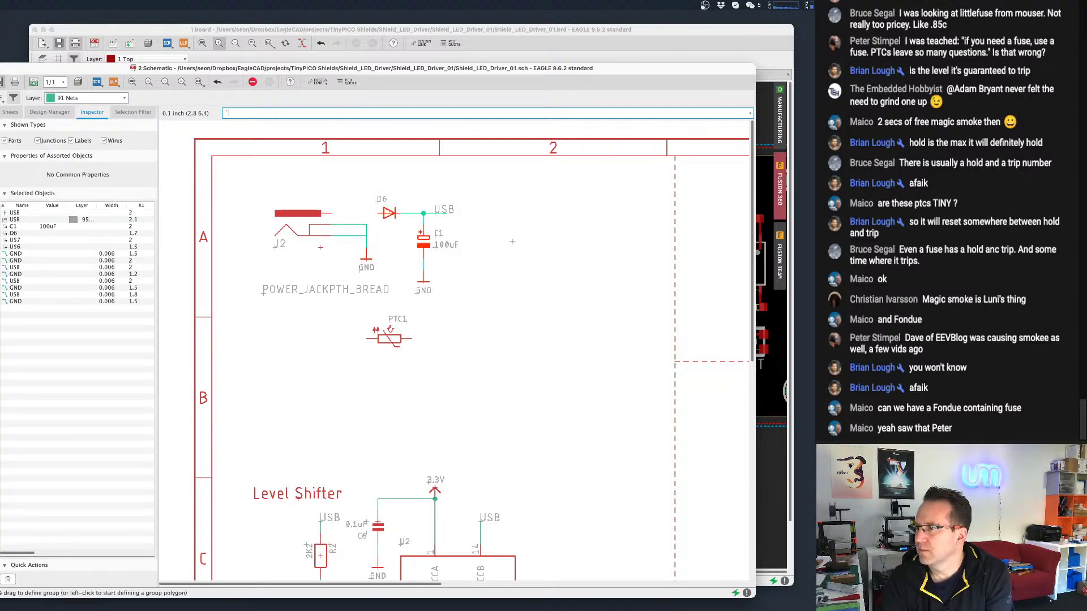
left_click_drag(514, 199, 409, 297)
left_click_drag(369, 184, 403, 225, "ctrl")
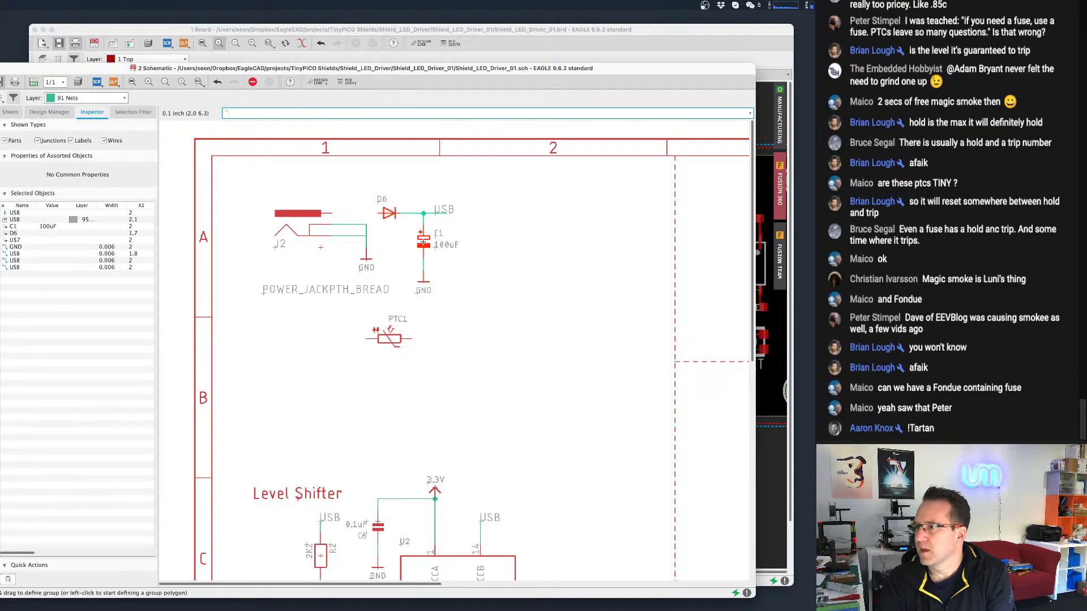
key("F7")
right_click(391, 213, "ctrl")
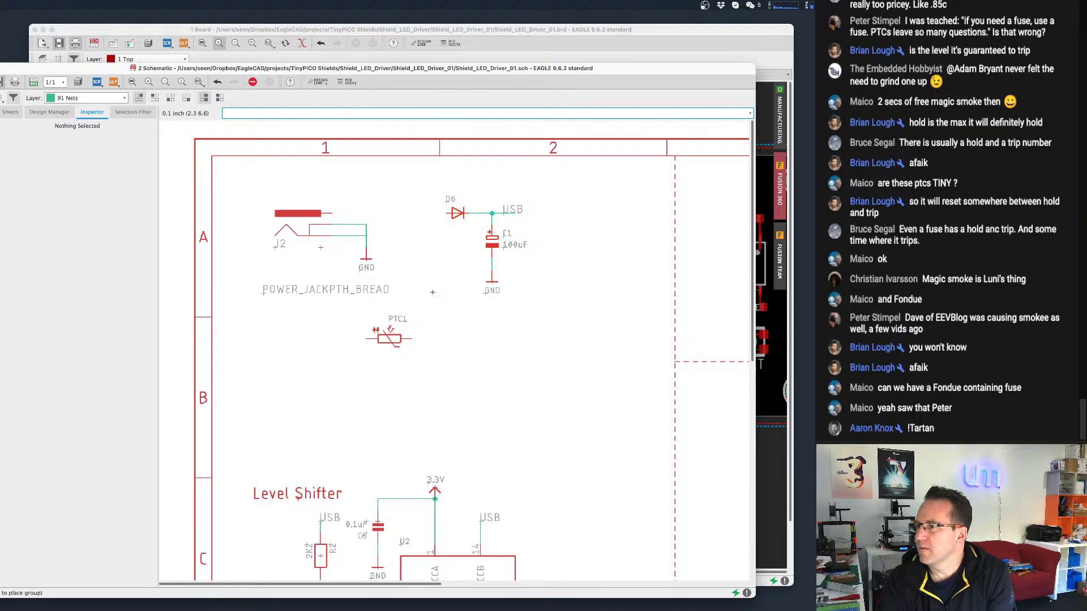
left_click(389, 339)
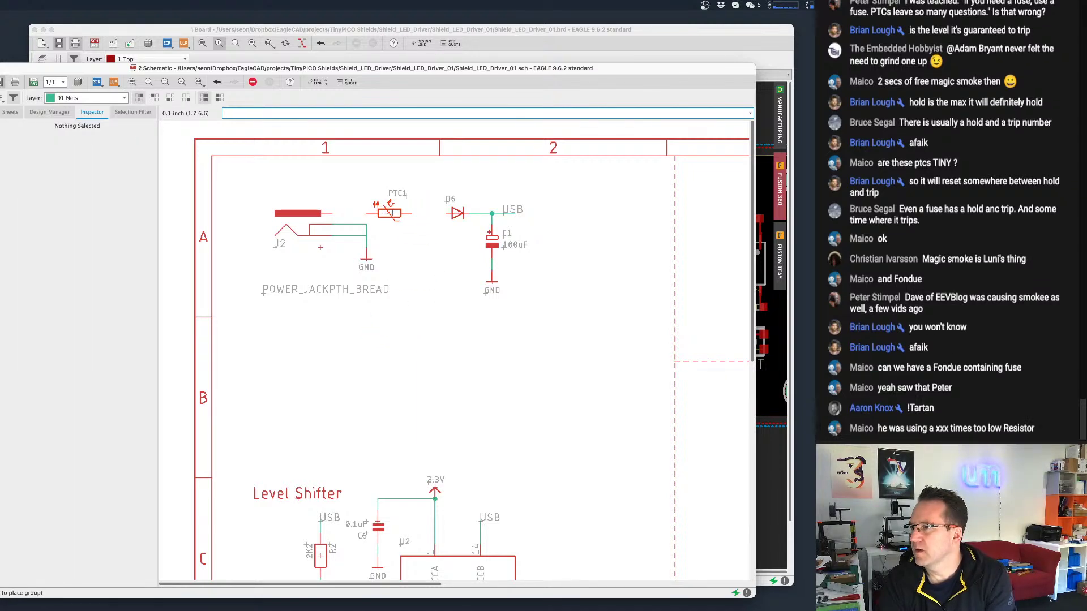
left_click(392, 214)
Wire PTC1 in series between J2's positive pin and D6 with nets, and save the design.
left_click(1, 258)
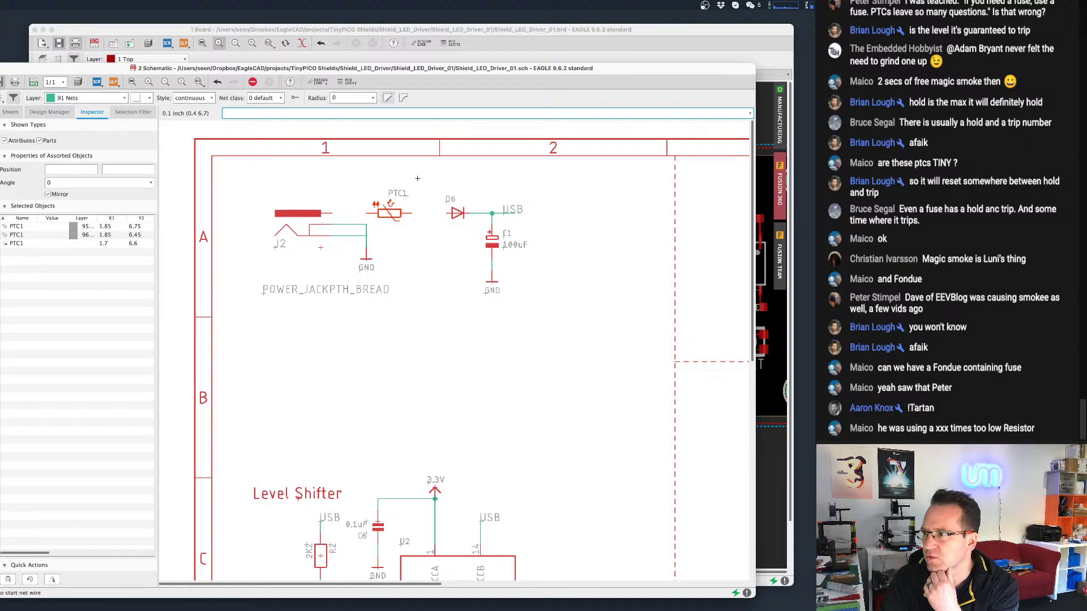
left_click(332, 213)
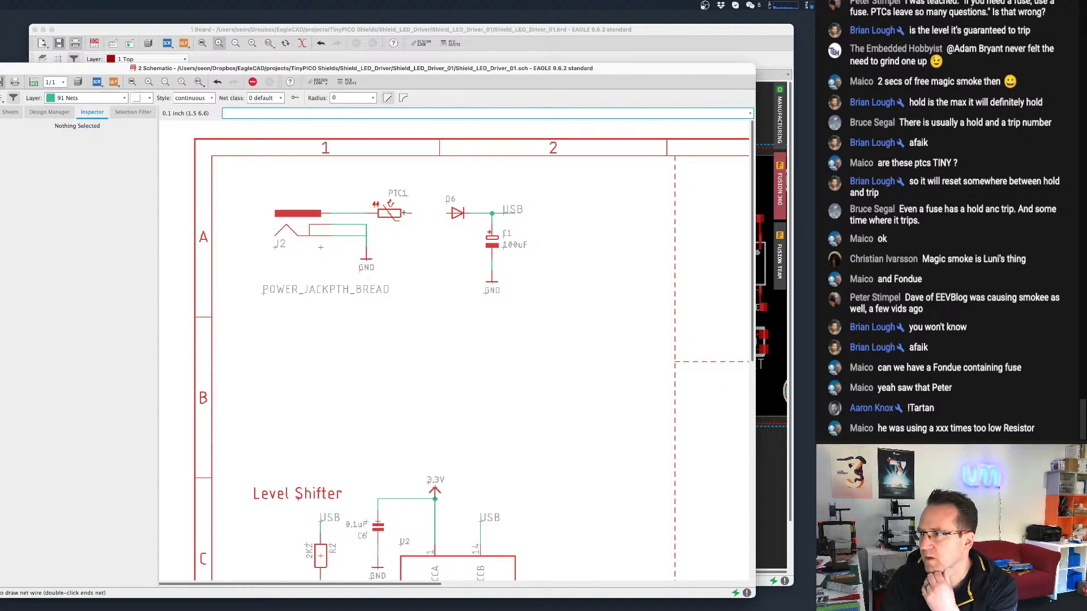
left_click(366, 213)
left_click(411, 214)
left_click(451, 213)
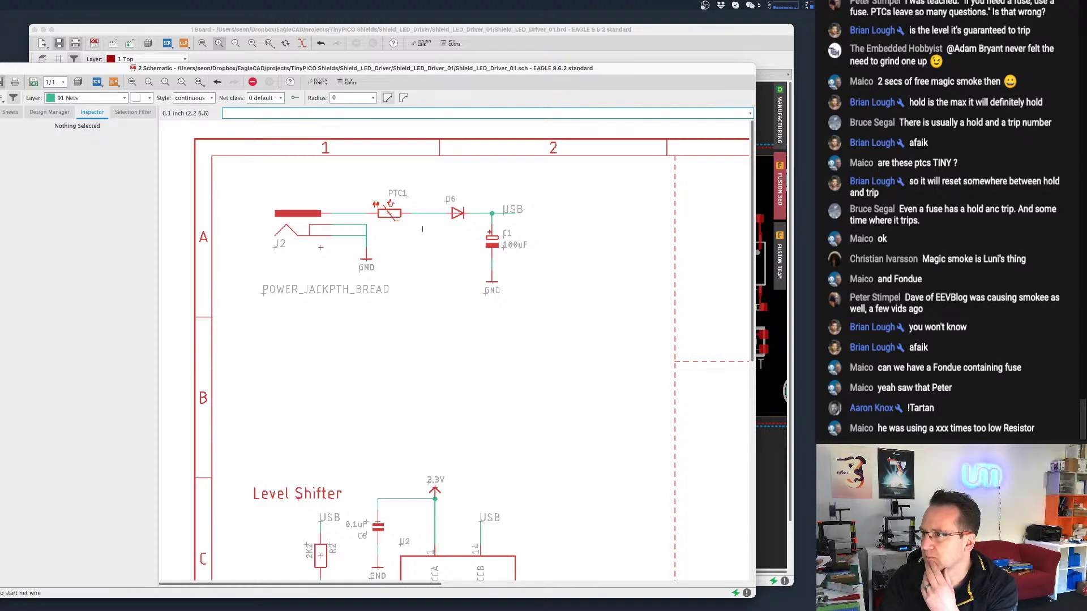
key("super+s")
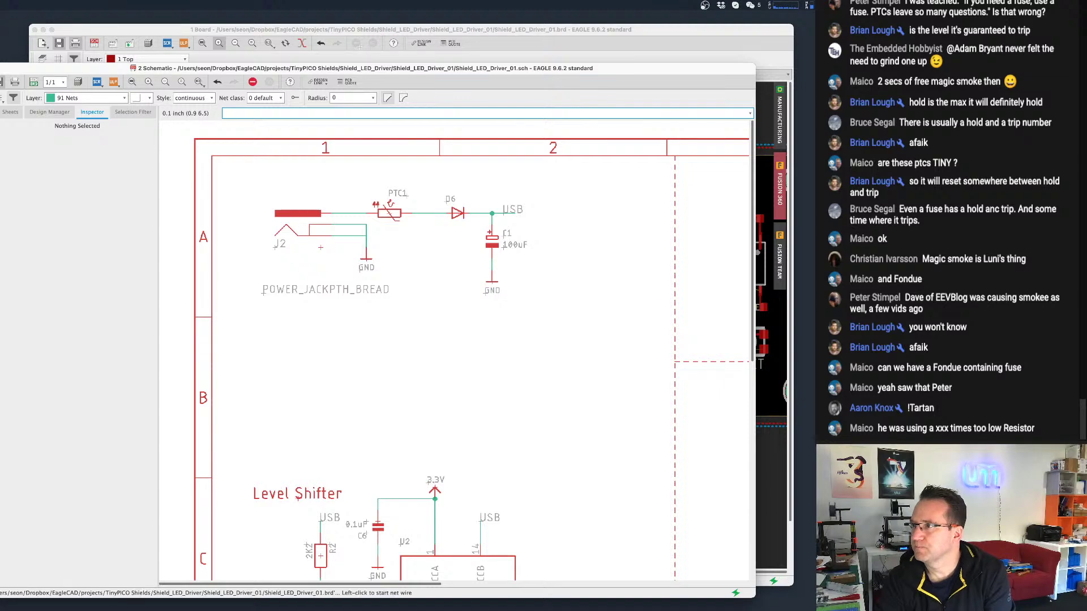
On the board, delete the PTC1 name label above the fuse footprint.
left_click(443, 25)
scroll(226, 243, "up", 4)
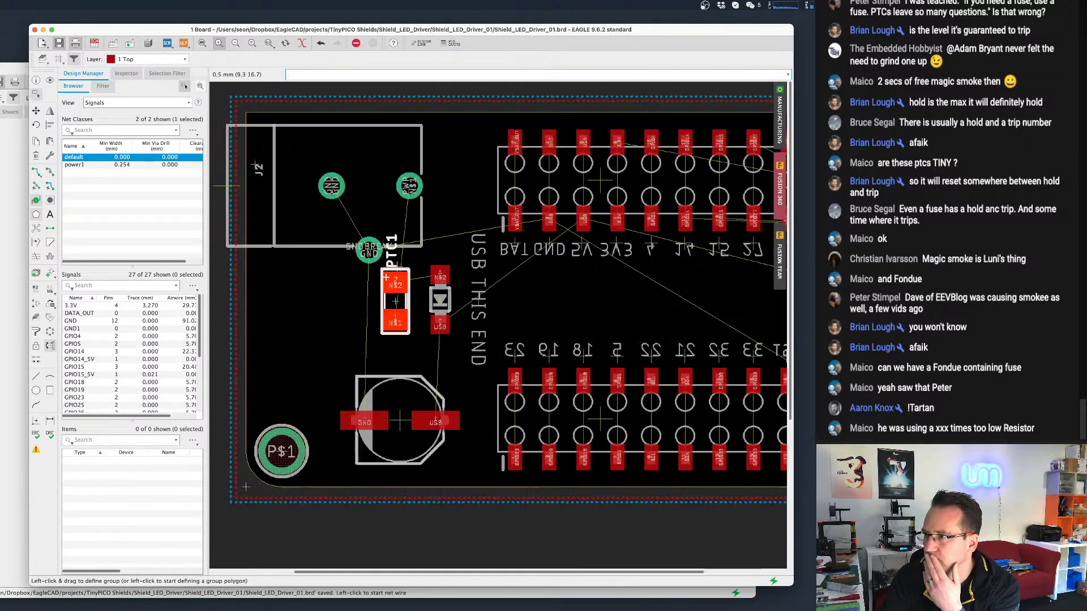
left_click(36, 155)
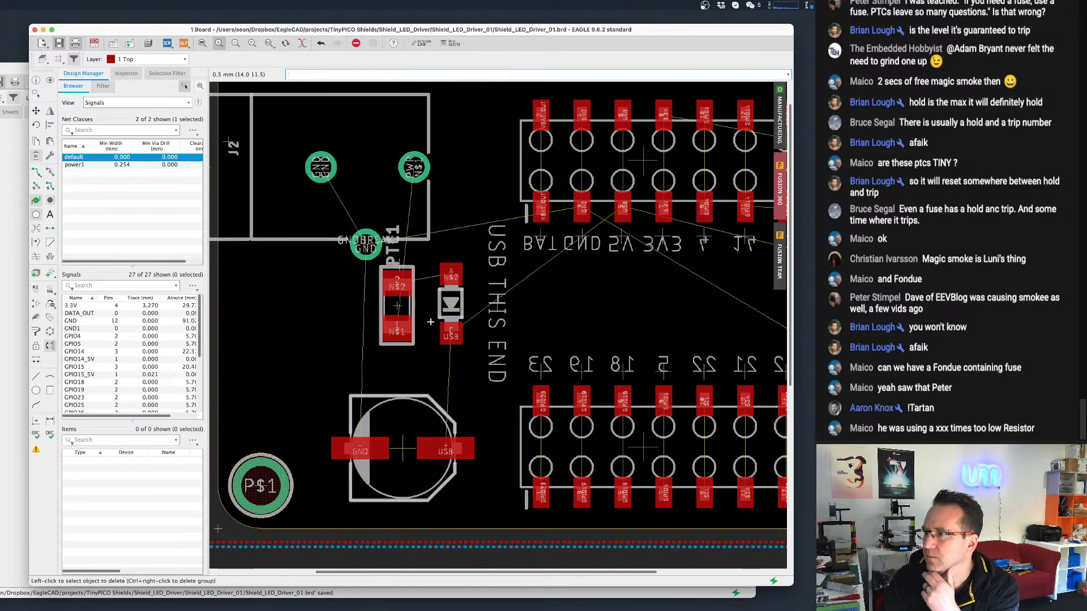
left_click(408, 279)
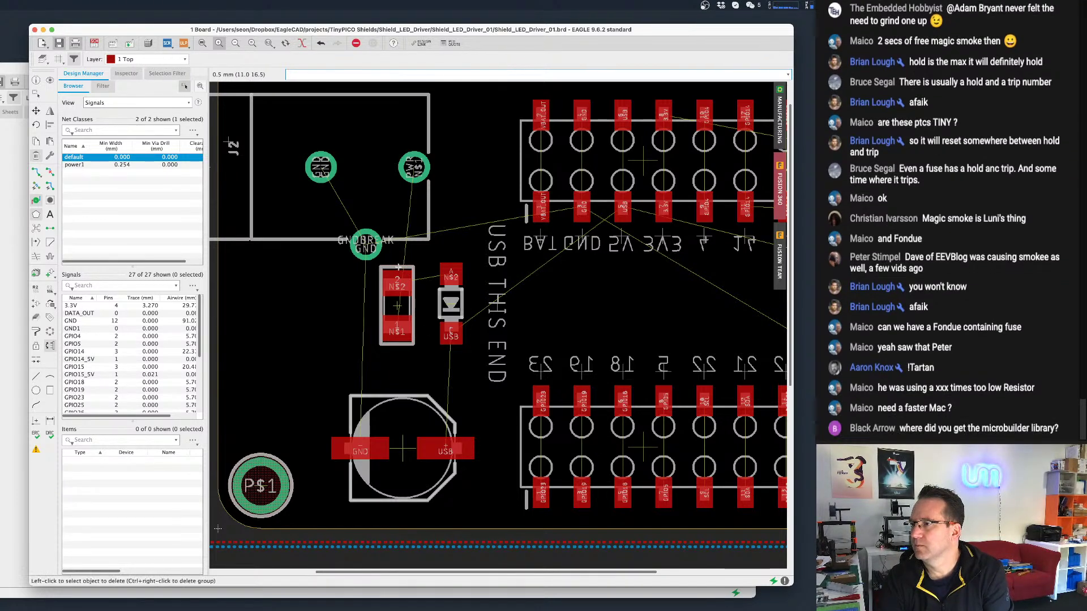
Move diode D6 aside over the USB THIS END text, then rotate fuse PTC1 horizontal and place it just below J2's pins.
left_click(35, 111)
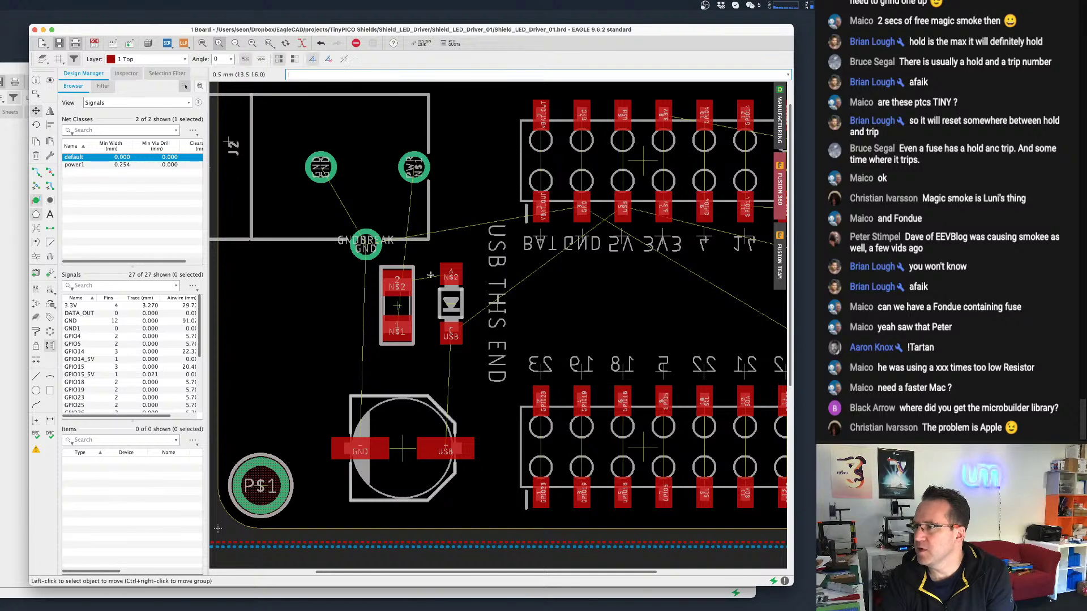
left_click(451, 303)
left_click(483, 304)
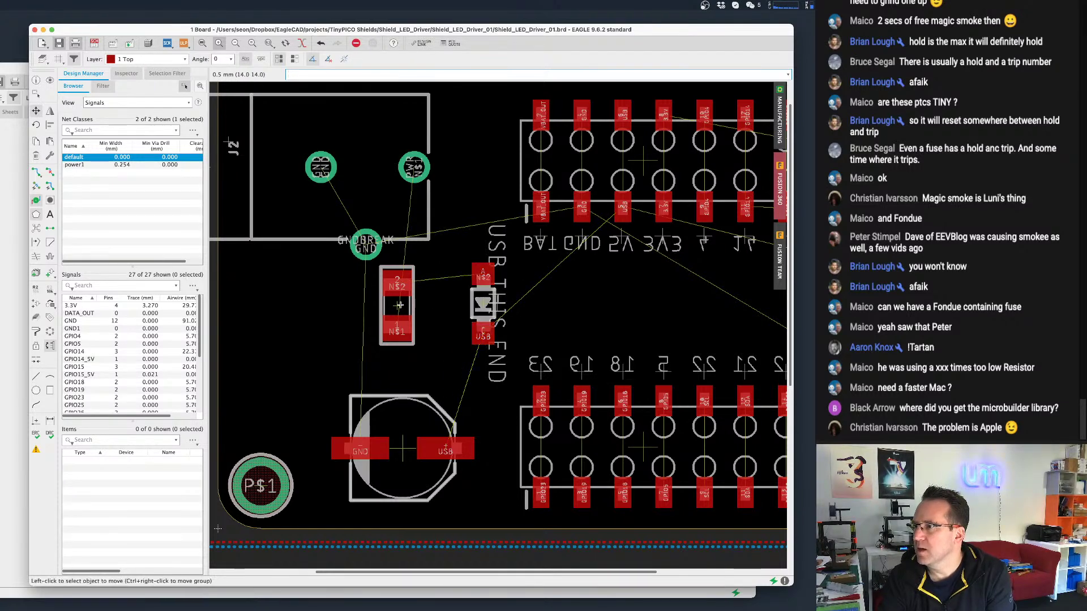
left_click(396, 306)
right_click(412, 303)
right_click(411, 303)
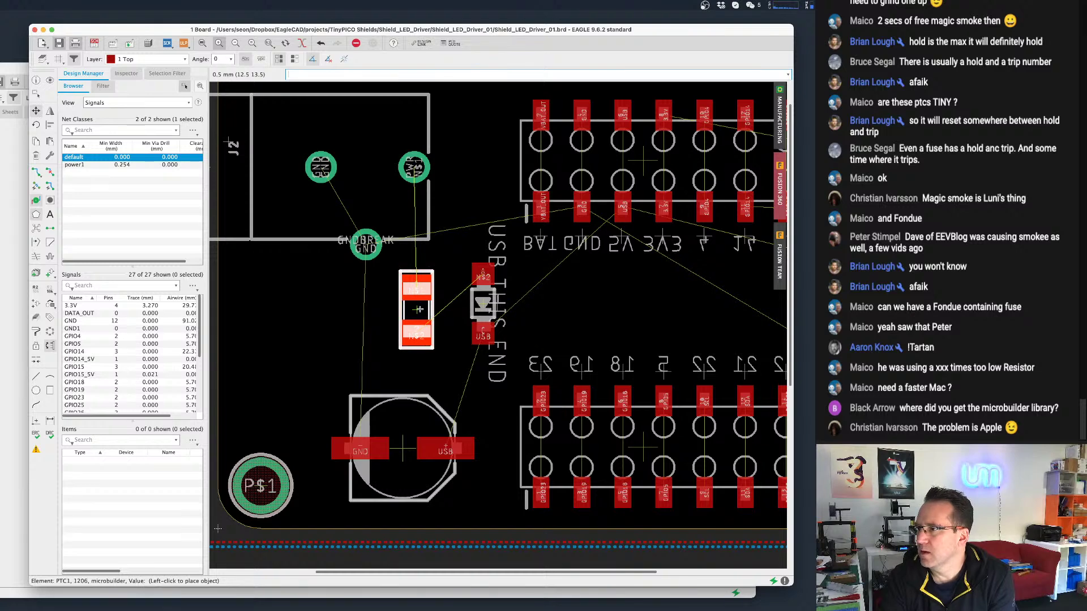
right_click(417, 306)
right_click(408, 296)
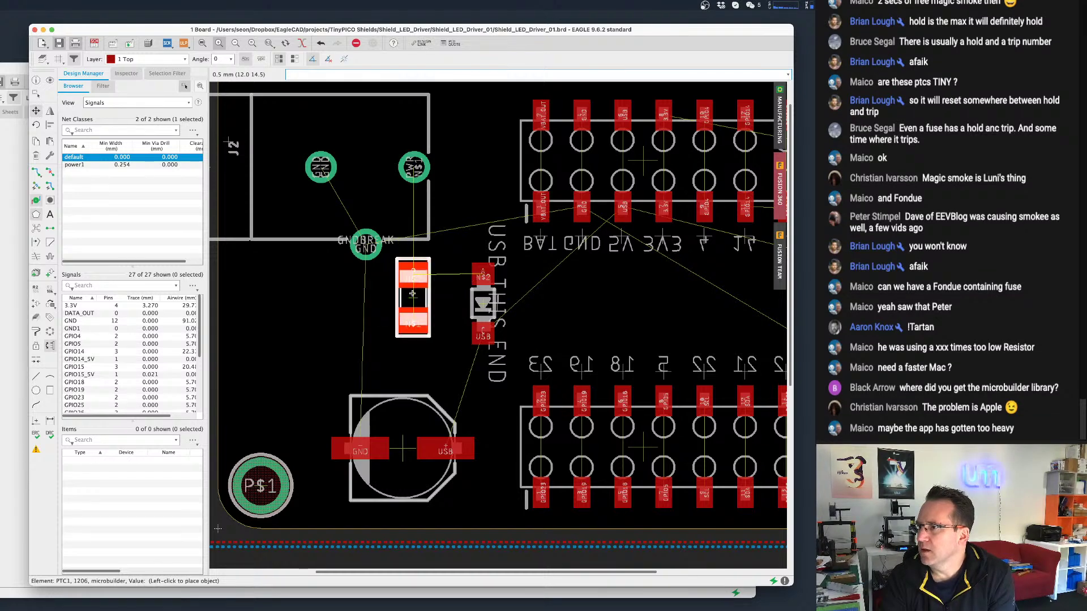
right_click(403, 295)
left_click(405, 297)
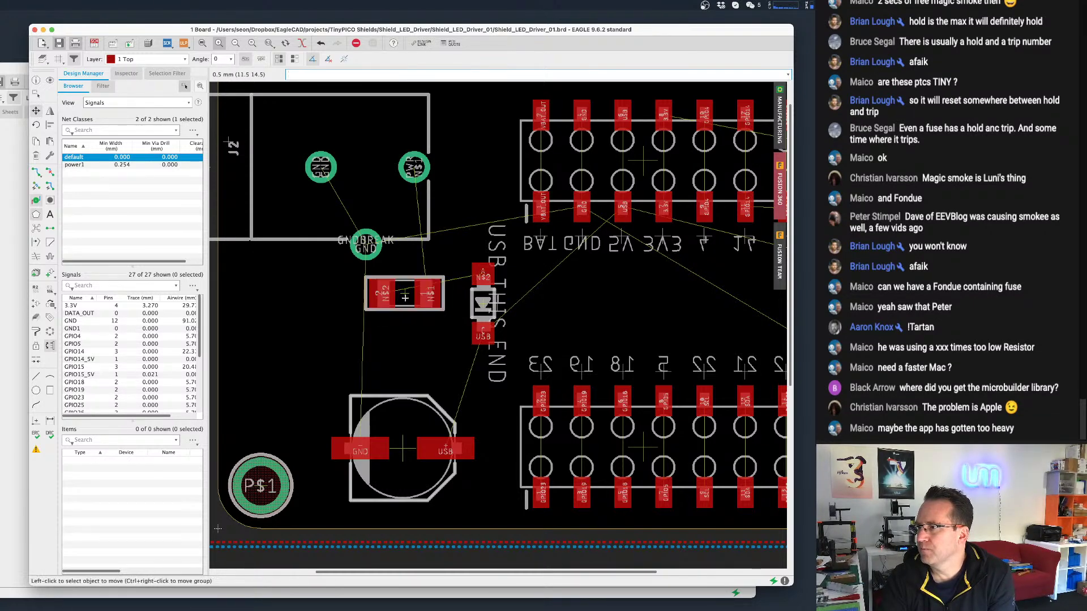
Rotate D6 horizontal and place it directly below PTC1, and nudge capacitor C1 slightly up toward it.
left_click(477, 300)
right_click(428, 320)
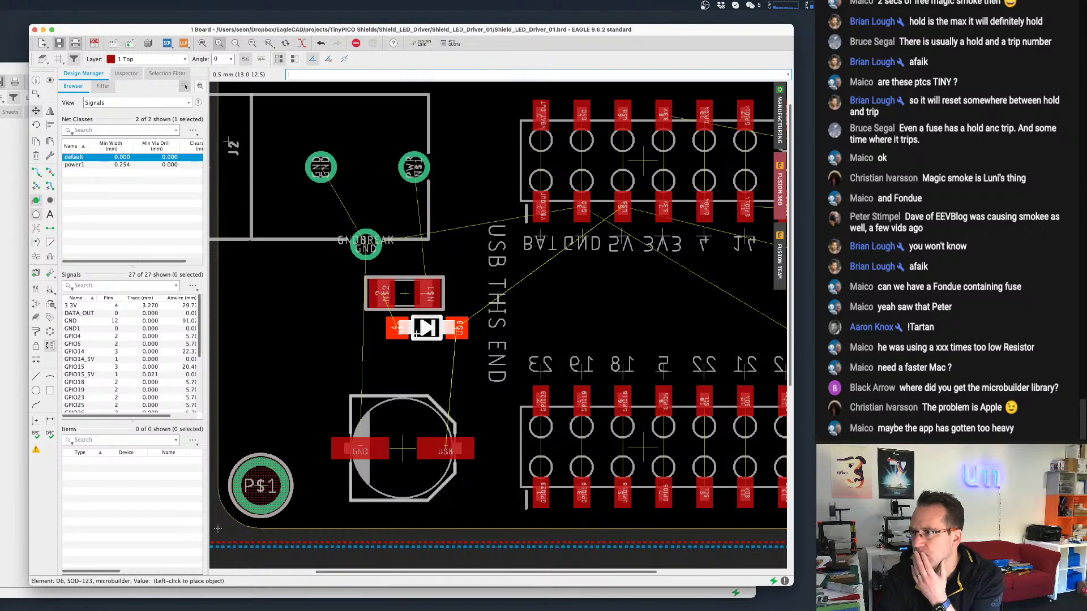
left_click(402, 343)
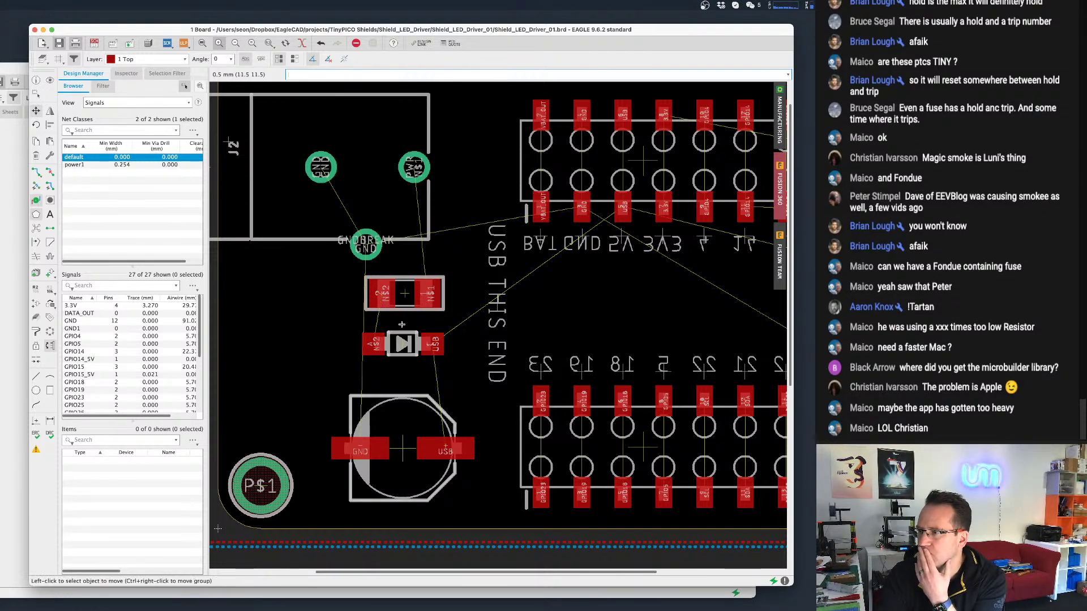
left_click(404, 438)
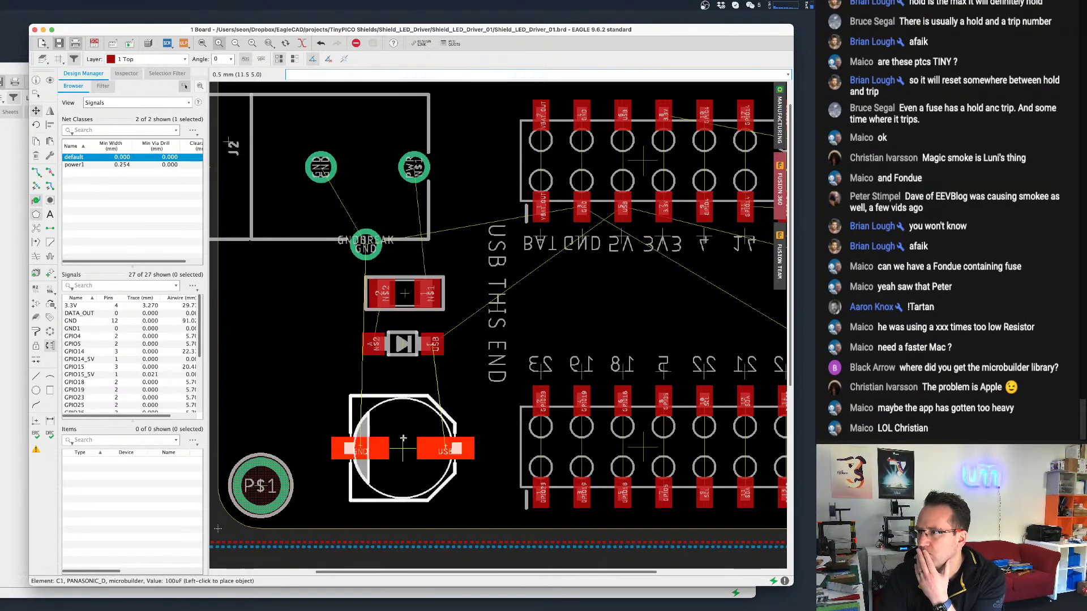
left_click(403, 438)
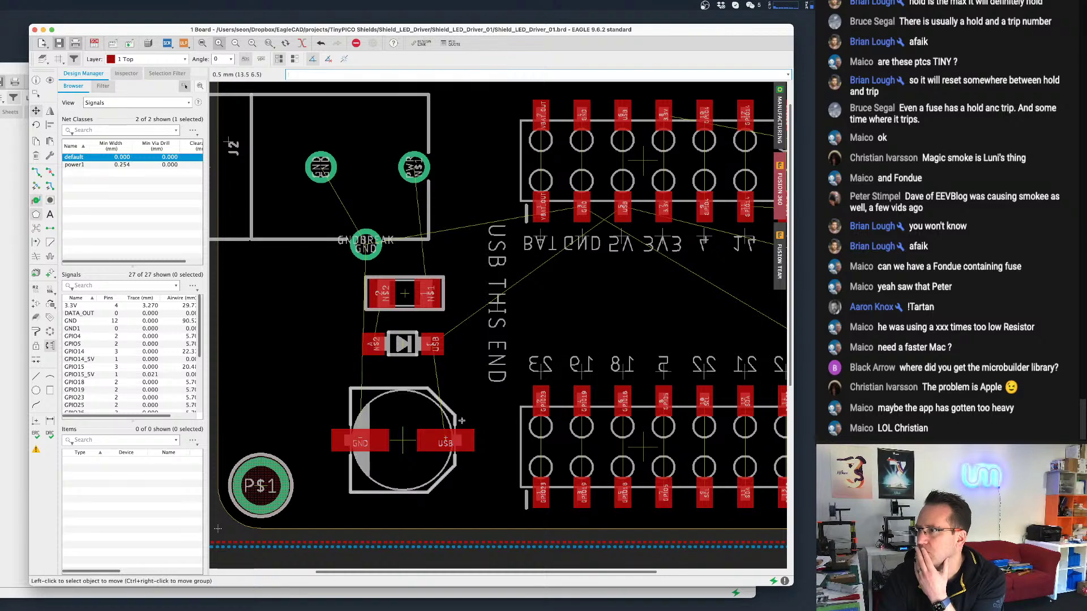
Square off the rounded lower-left corner of the board outline using a miter radius of 0.
scroll(532, 394, "down", 2)
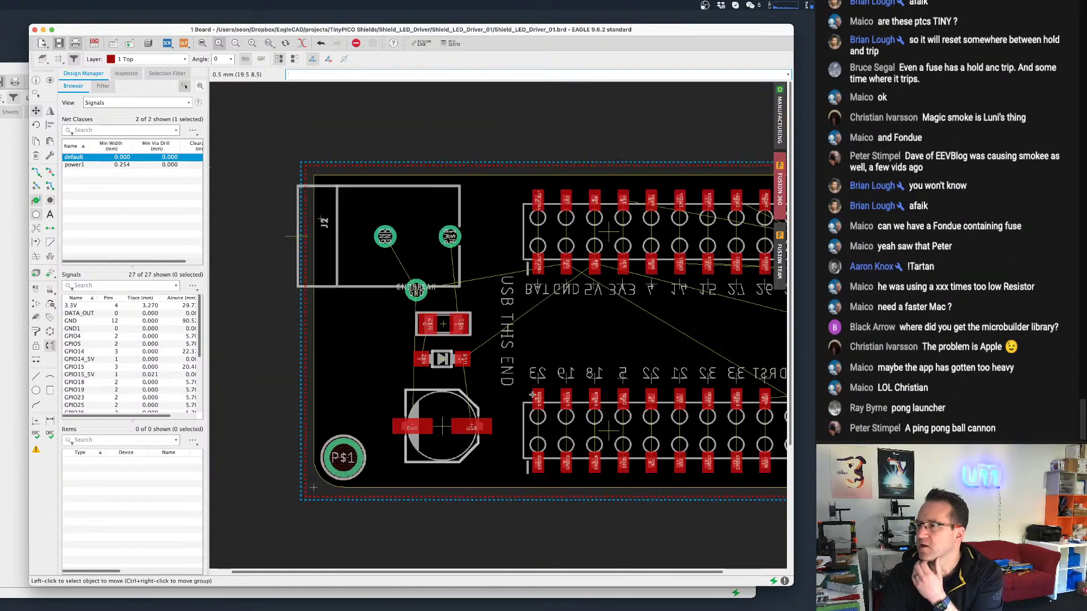
scroll(554, 379, "up", 2)
scroll(558, 374, "down", 2)
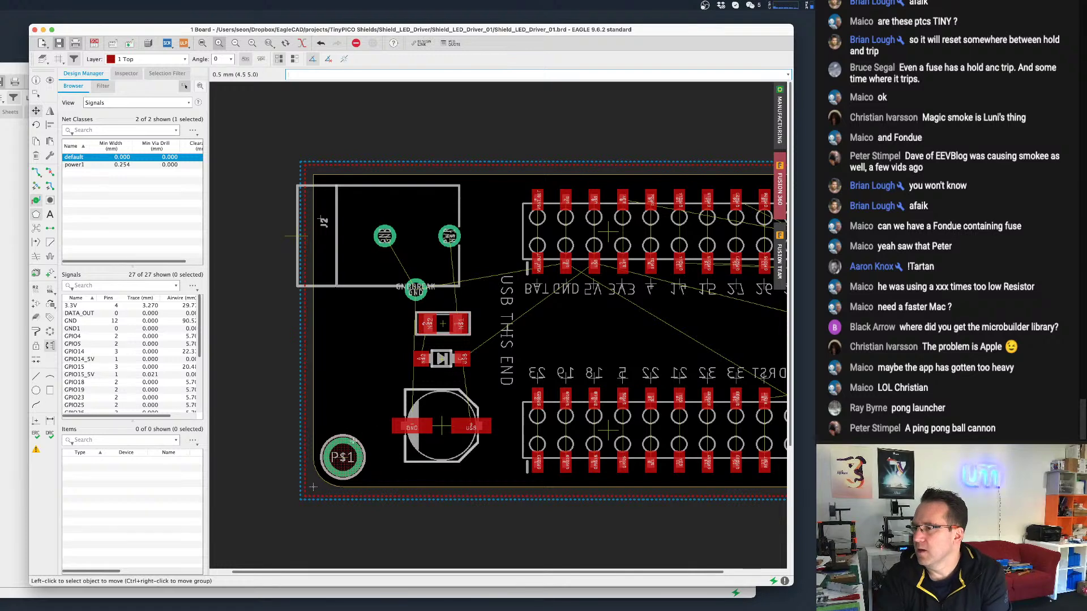
left_click(50, 242)
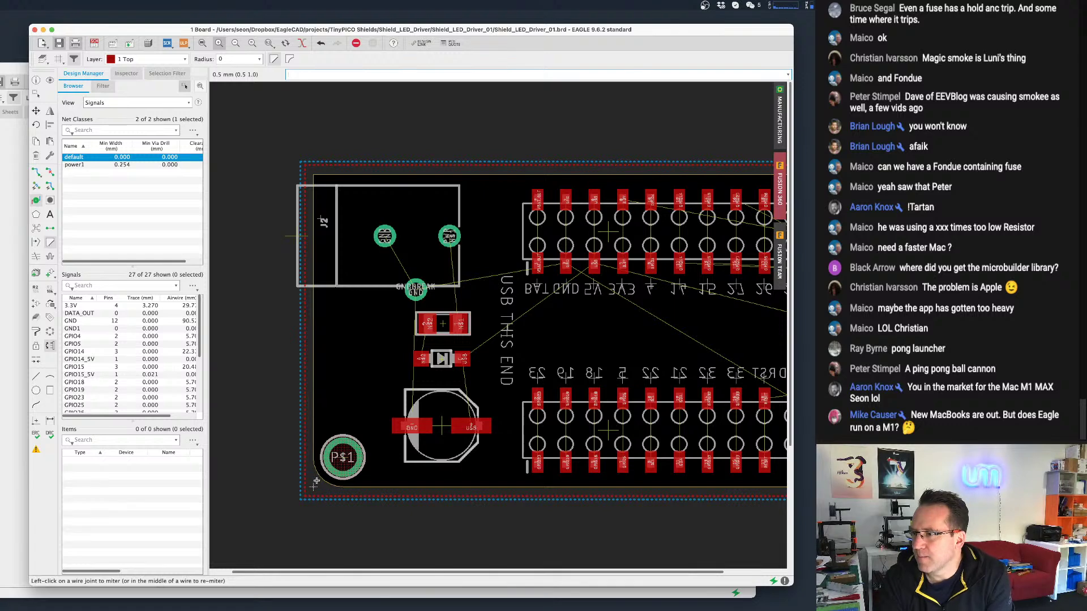
left_click(317, 481)
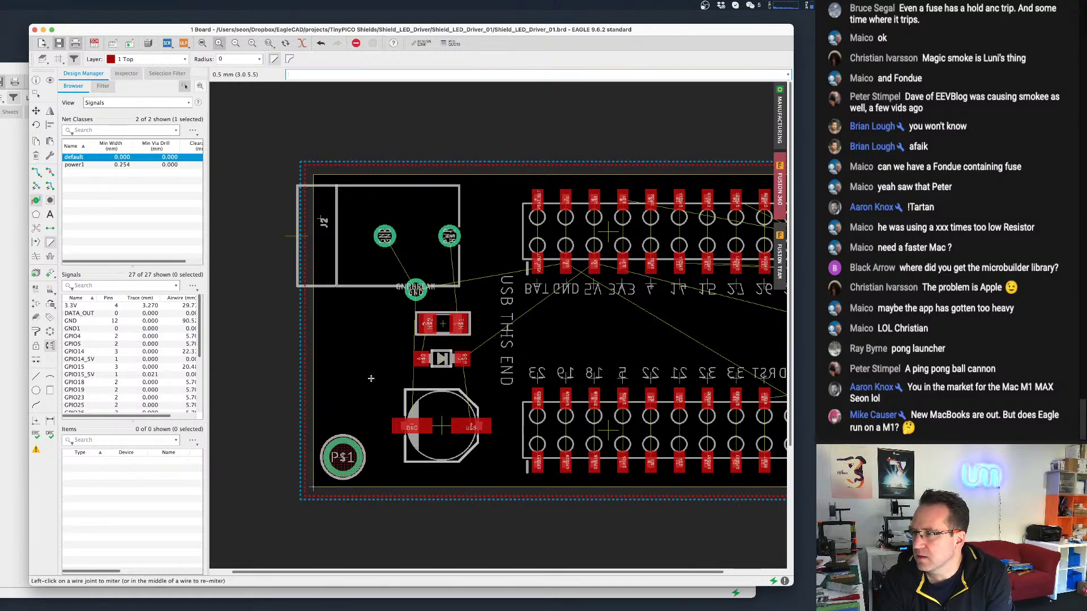
Move mounting hole MH2 from the board's lower-left corner to its upper-left corner.
key("F7")
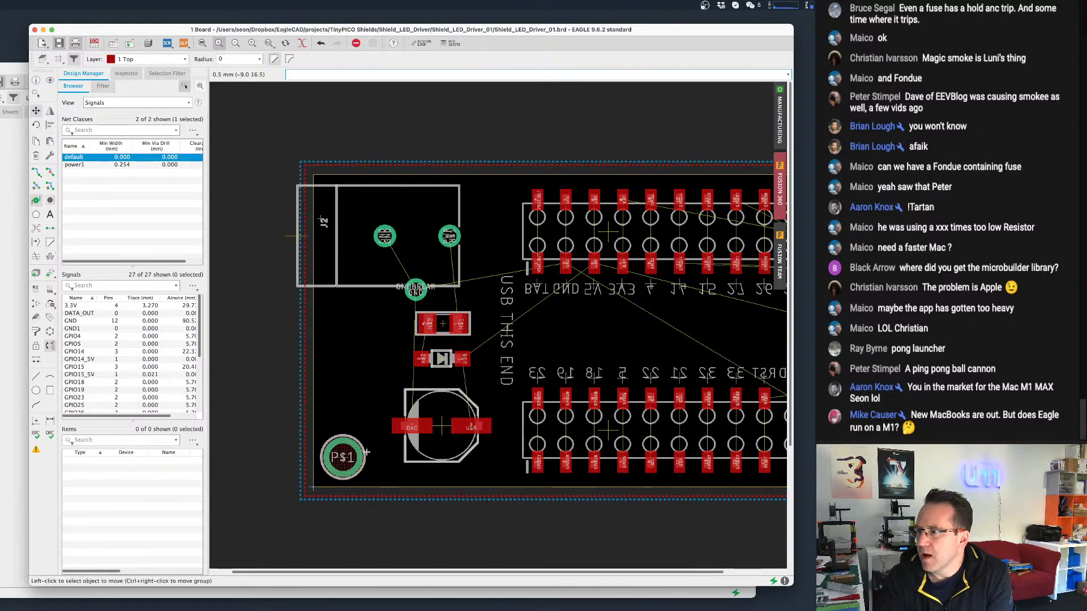
left_click(343, 457)
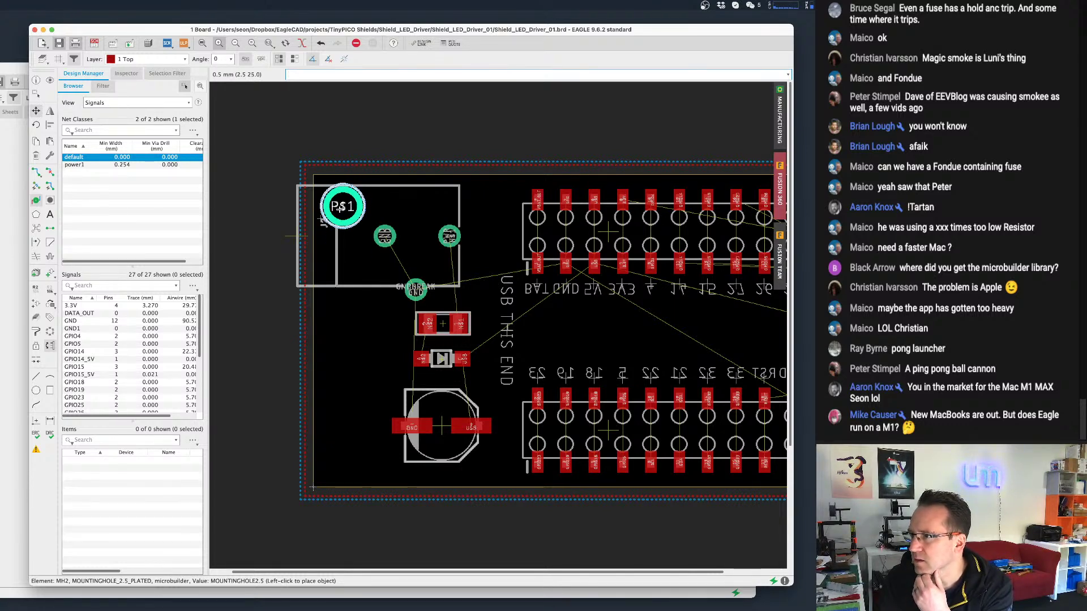
left_click(340, 208)
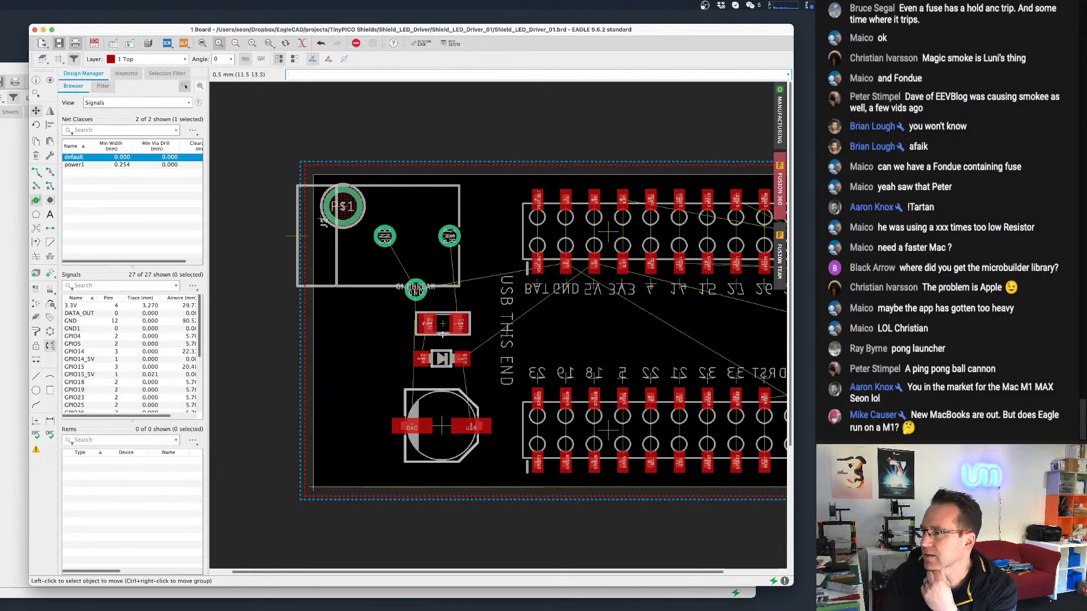
Swap C1 and power jack J2, putting C1 near the board's upper edge beside MH2 and J2 at the lower-left corner.
left_click(442, 428)
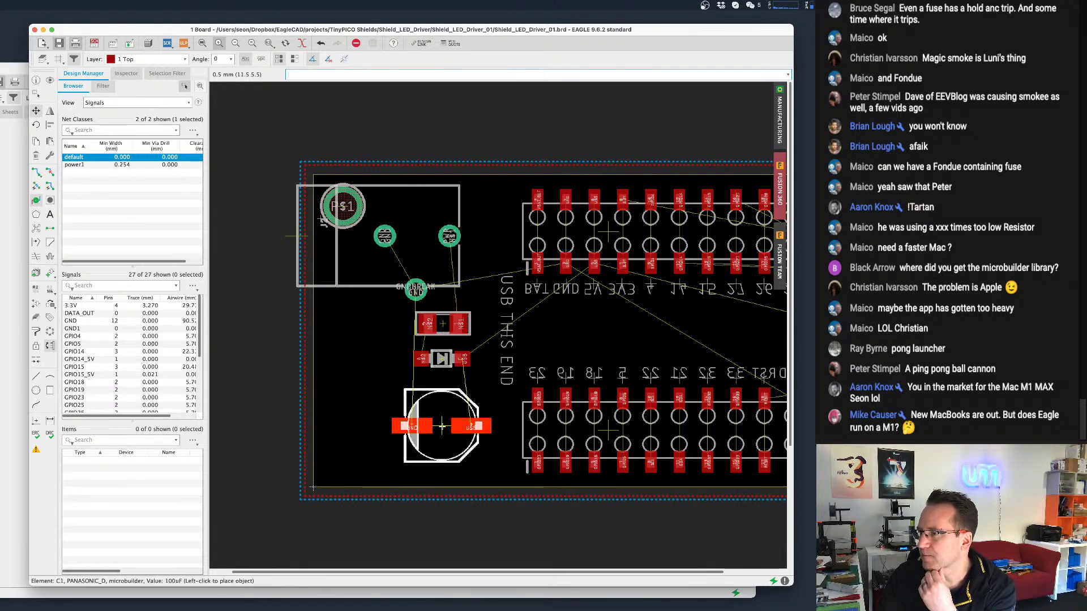
left_click(391, 252)
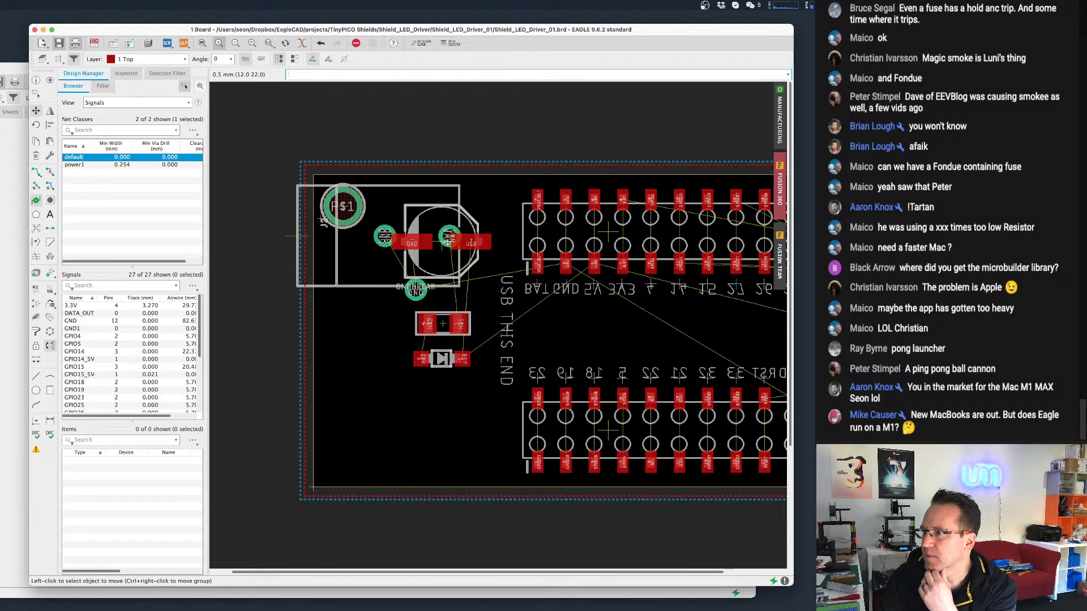
left_click(288, 236)
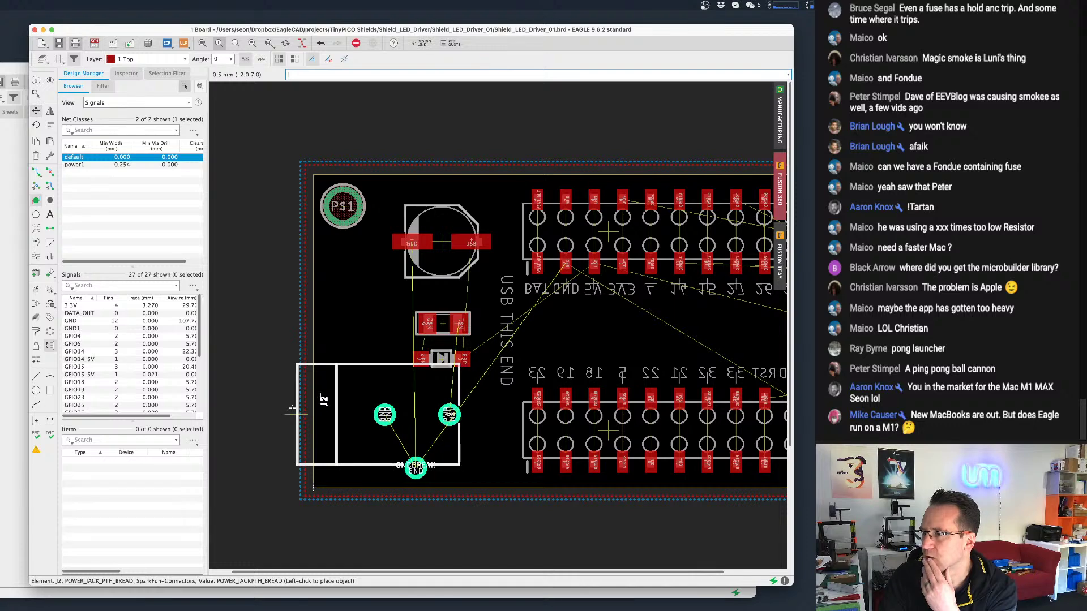
left_click(292, 408)
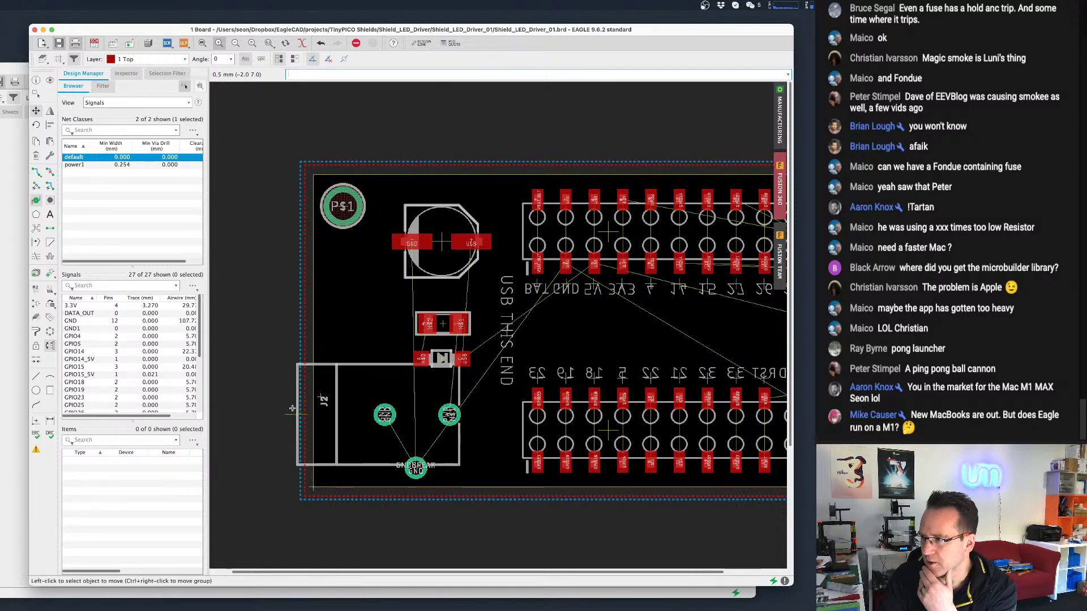
left_click(445, 240)
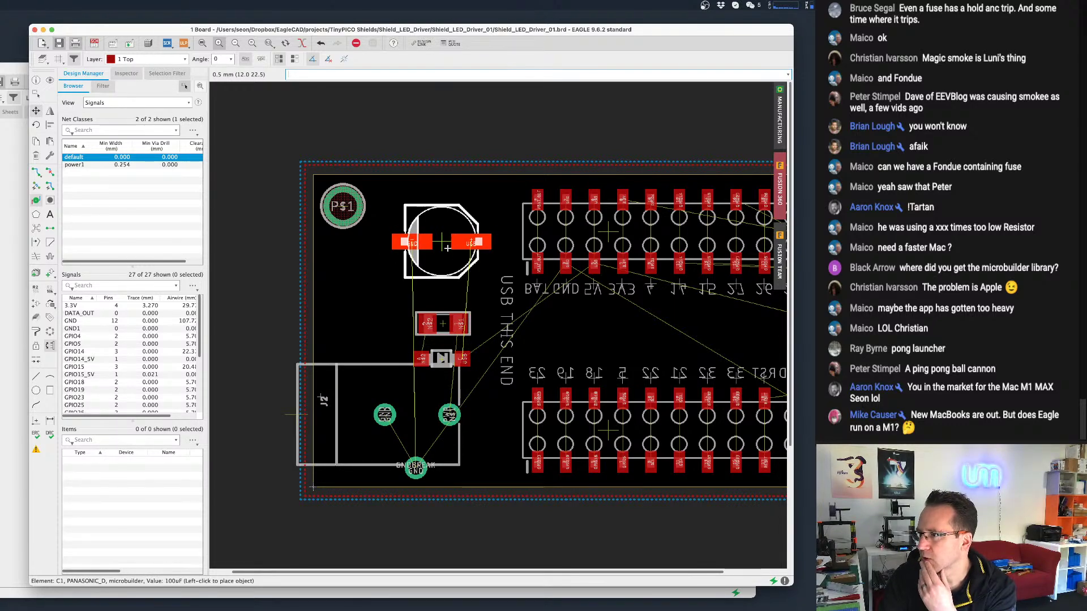
left_click(449, 234)
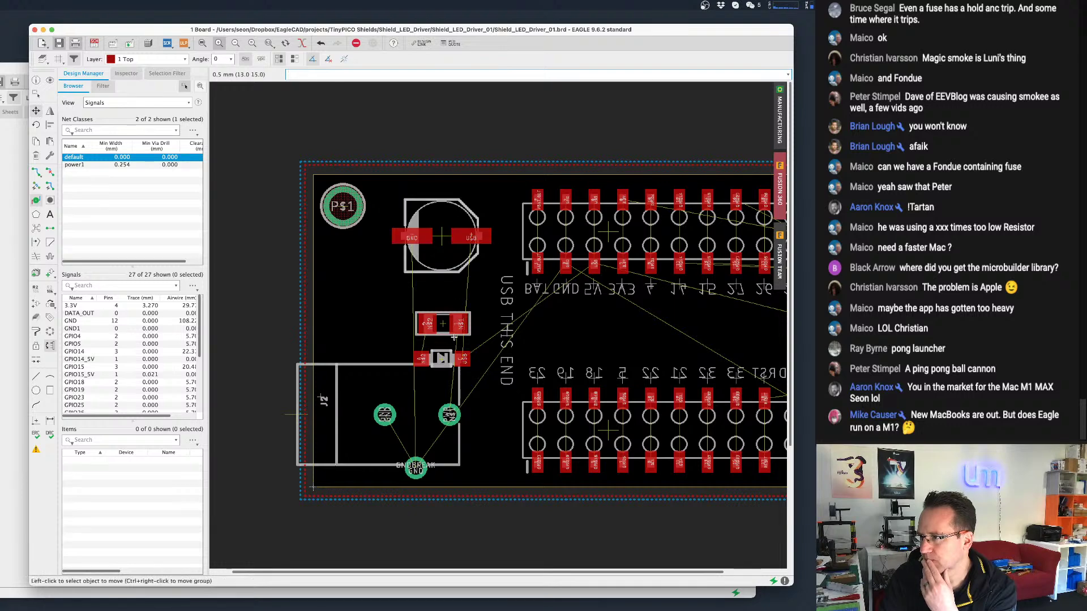
Place D6 between C1 and PTC1, and space D6 and PTC1 evenly in the gap above J2.
left_click(442, 358)
left_click(441, 303)
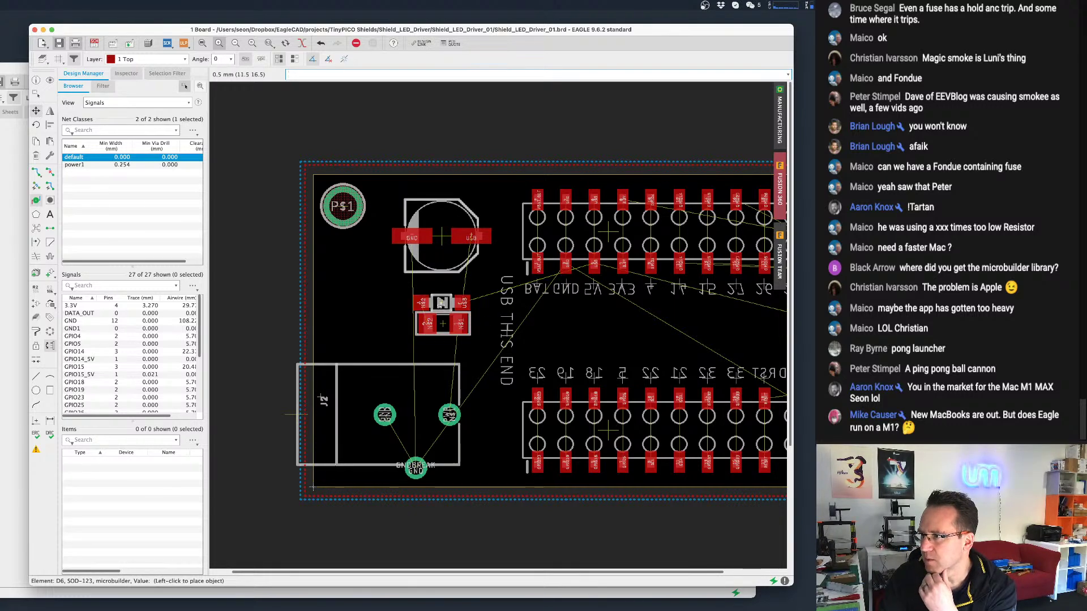
left_click(442, 331)
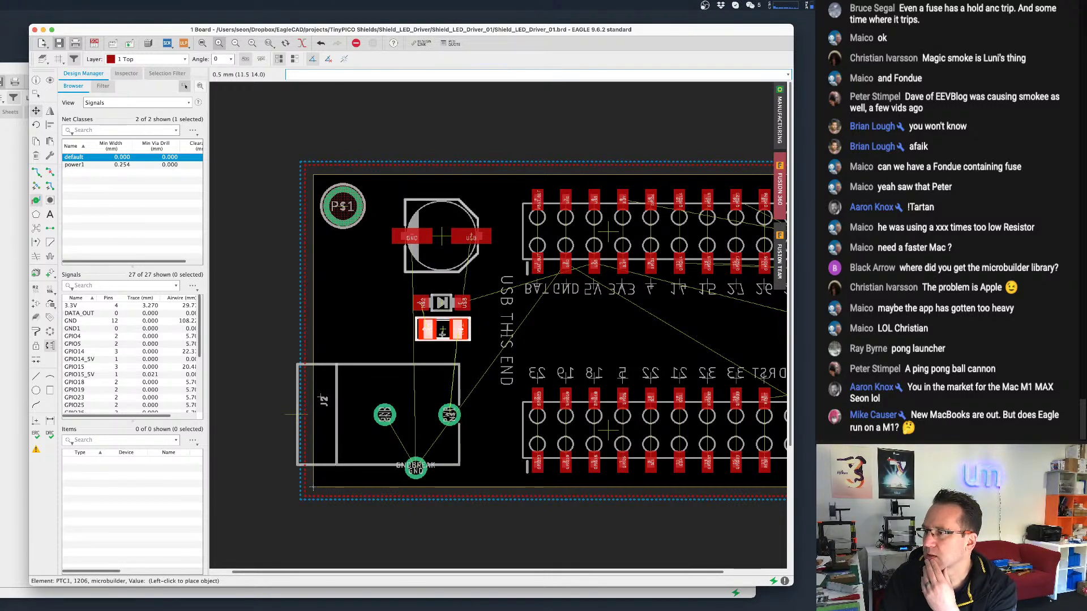
left_click(442, 335)
left_click(442, 303)
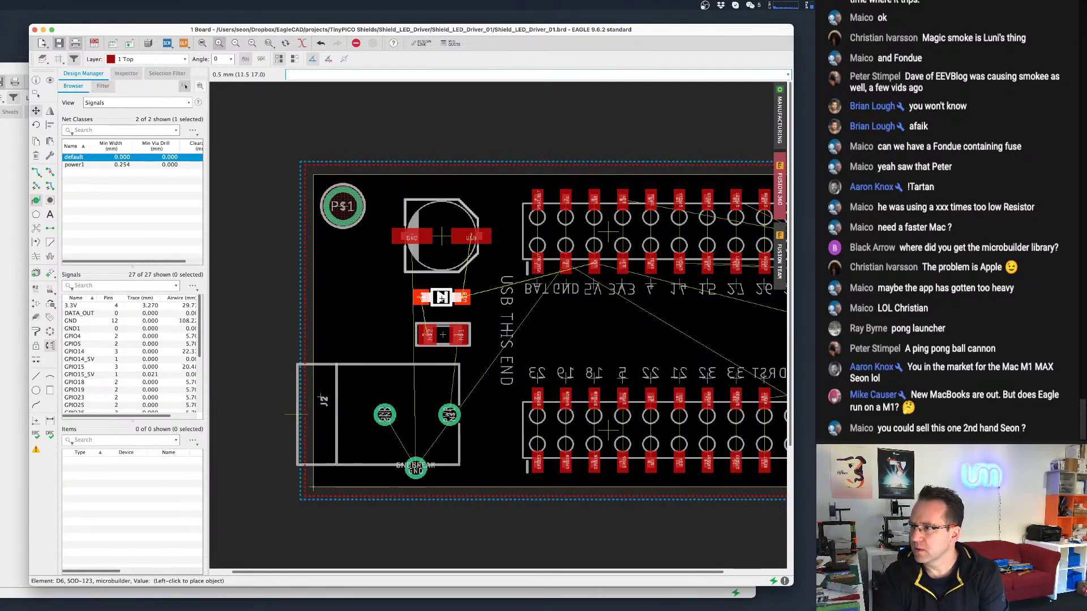
left_click(442, 297)
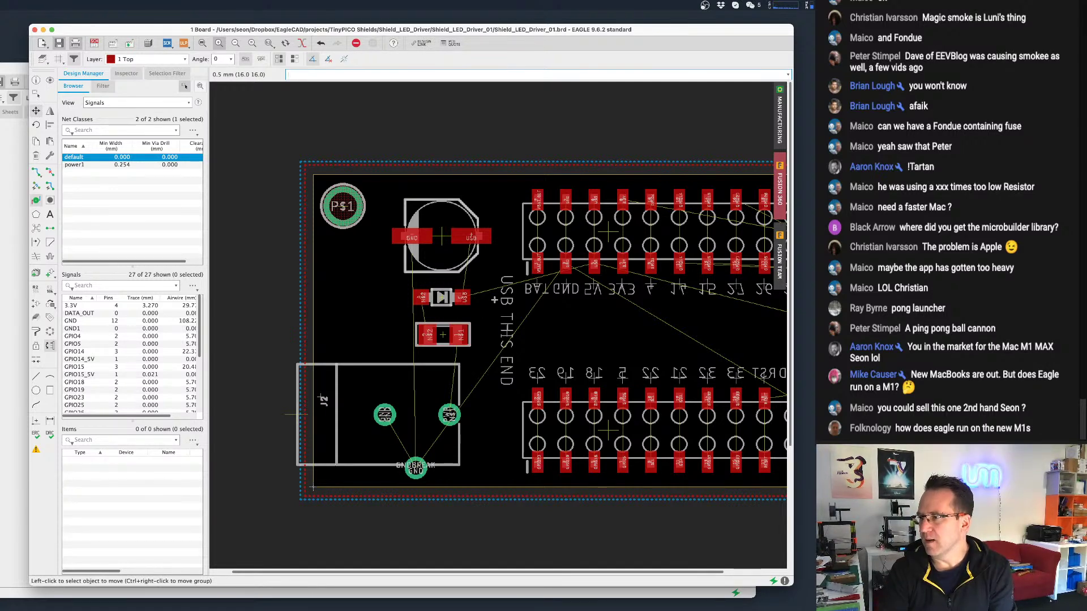
scroll(494, 300, "up", 1)
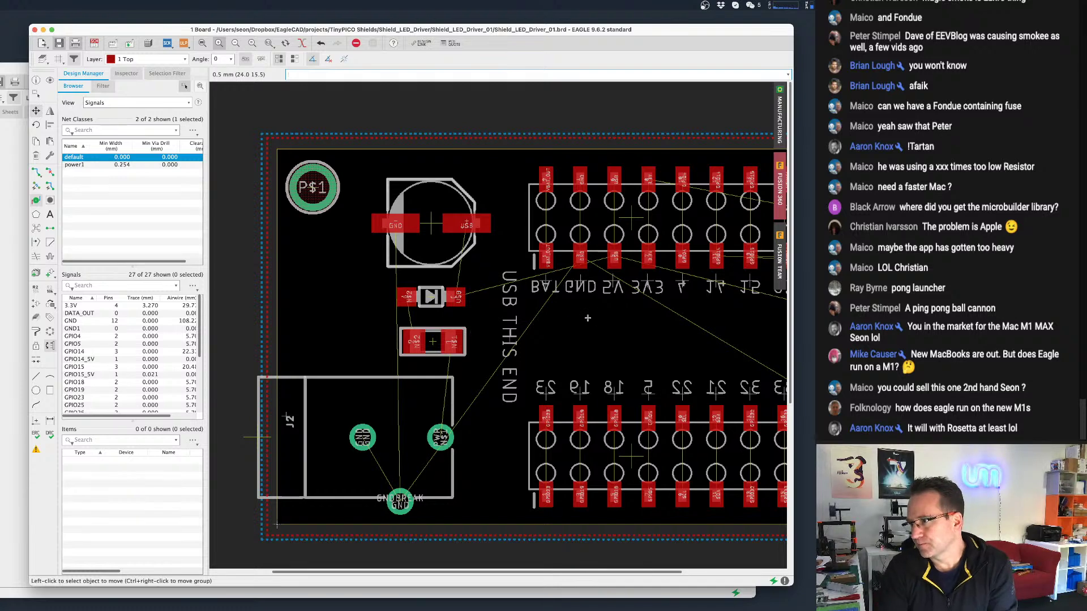
scroll(500, 321, "up", 2)
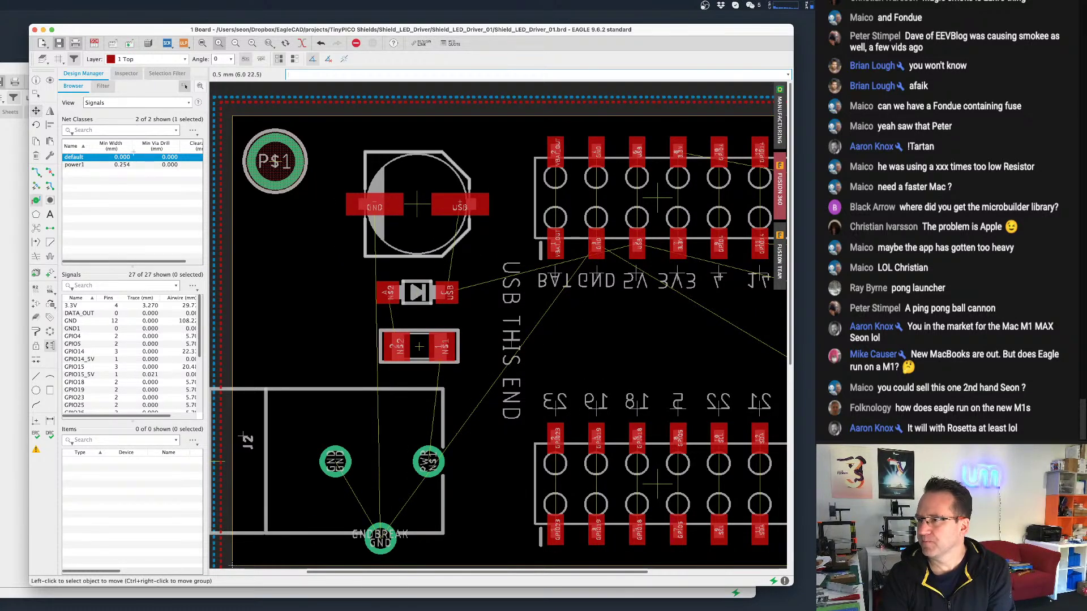
left_click(36, 172)
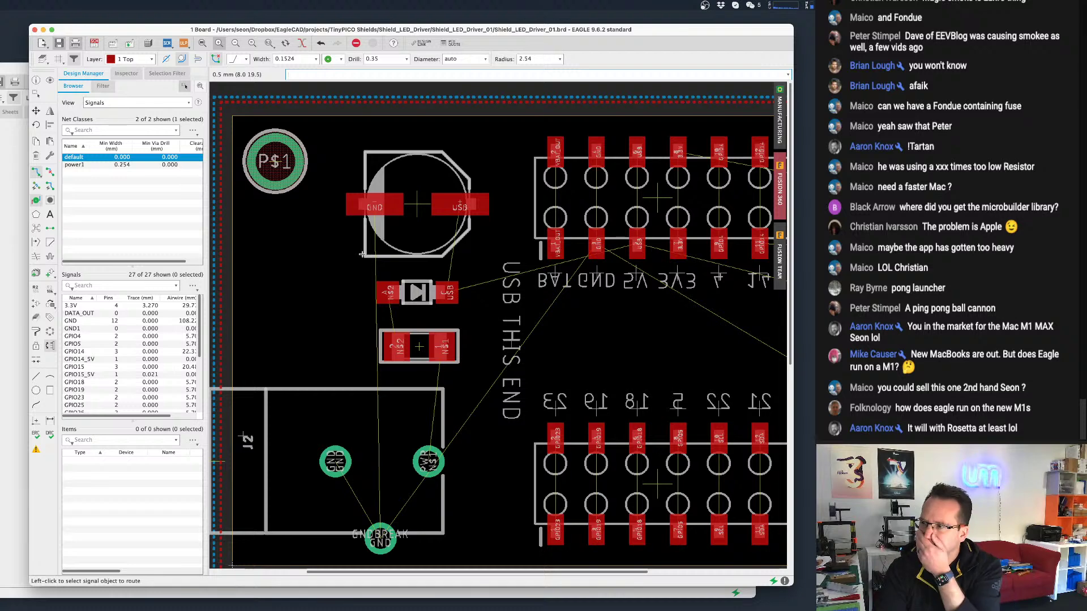
scroll(406, 323, "down", 1)
middle_click_drag(464, 340, 429, 338)
middle_click(428, 338)
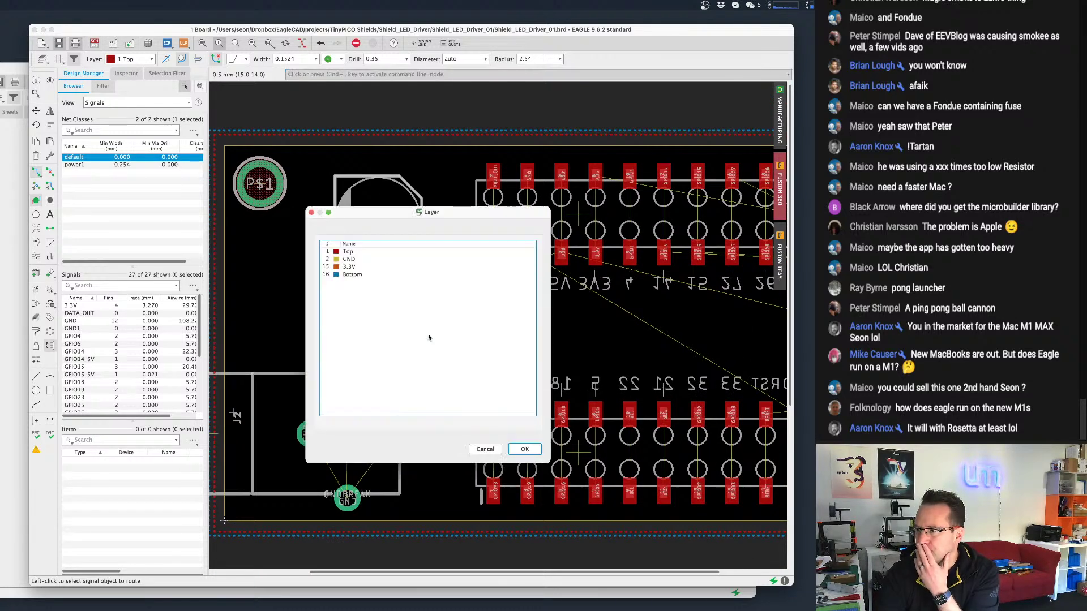
left_click(485, 449)
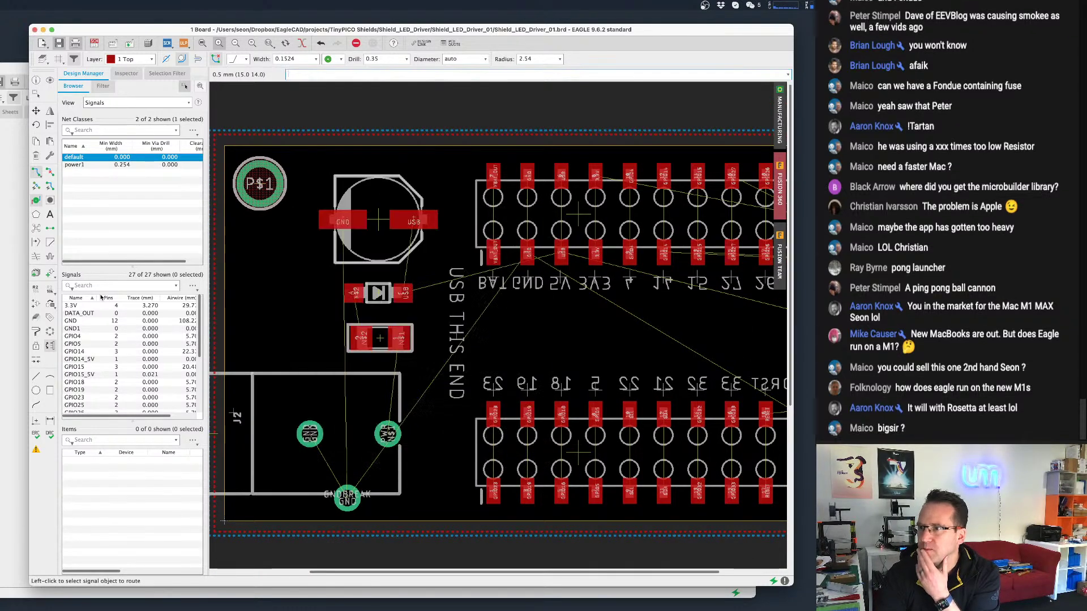
Delete the top and bottom layer copper polygon outlines surrounding the board.
left_click(37, 157)
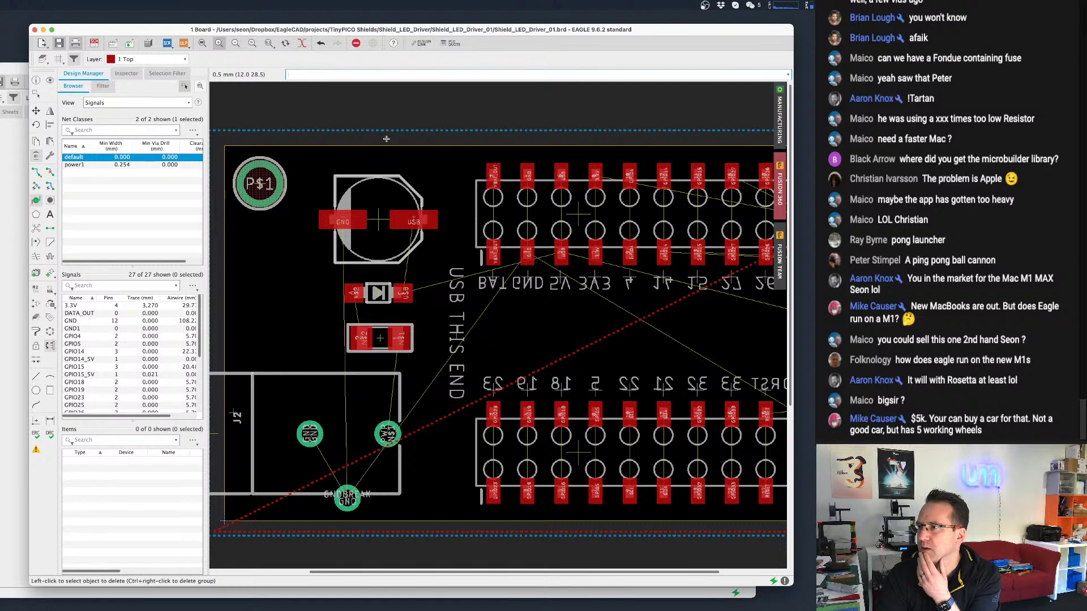
left_click(386, 130)
left_click(598, 344)
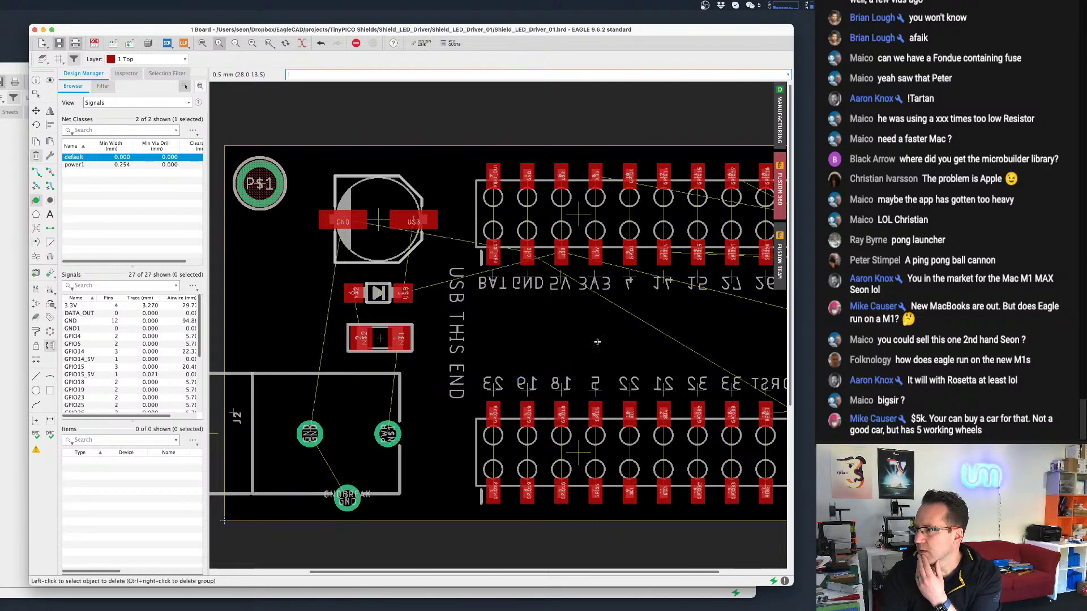
scroll(600, 339, "down", 2)
scroll(600, 338, "down", 2)
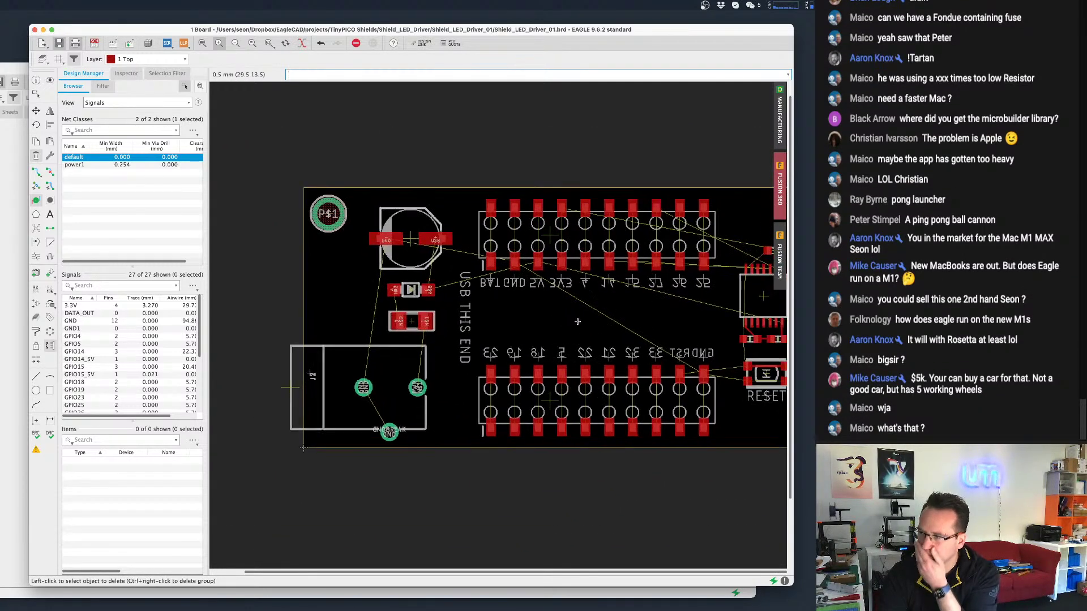
scroll(605, 320, "down", 2)
scroll(540, 322, "up", 4)
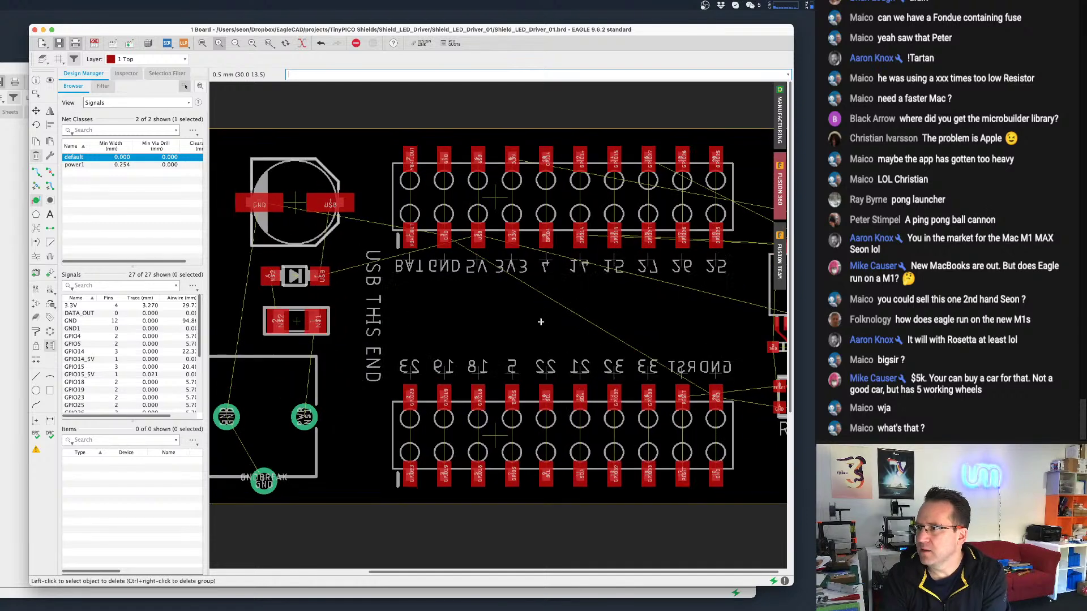
scroll(615, 309, "left", 2)
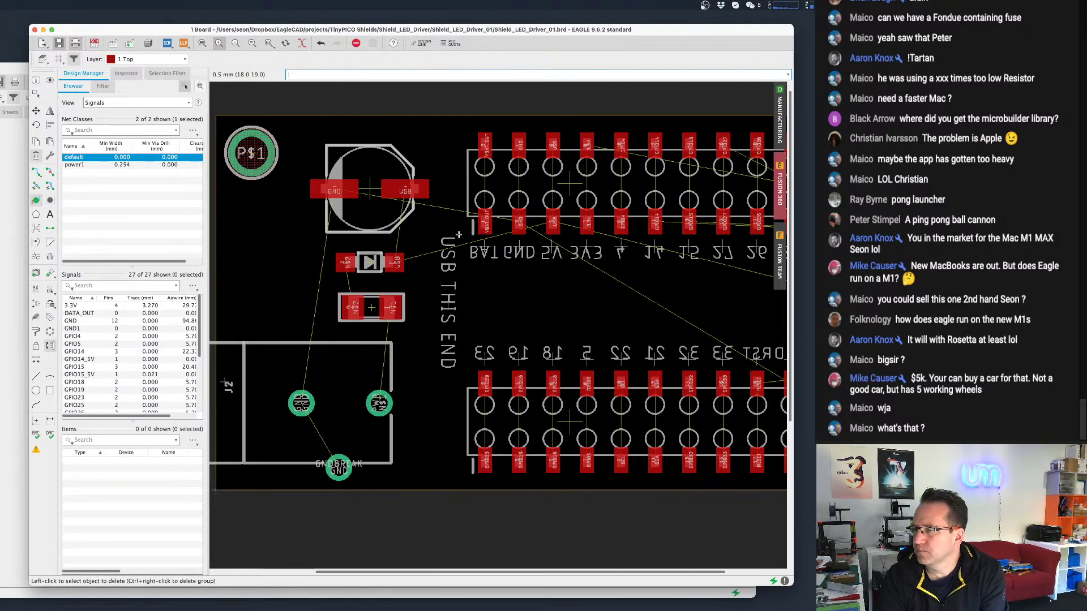
left_click(36, 171)
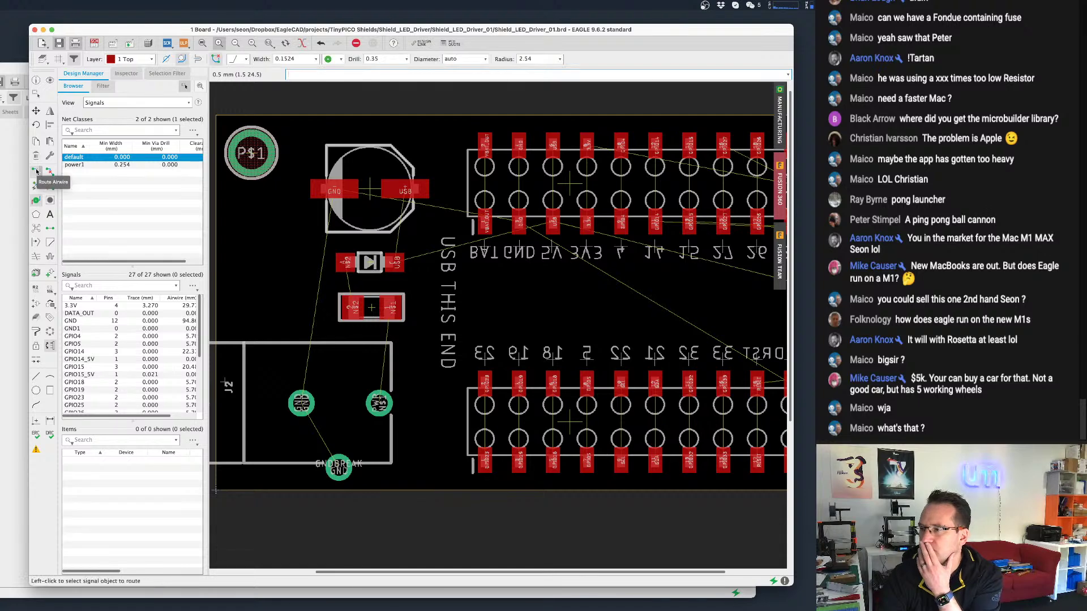
scroll(417, 293, "up", 1)
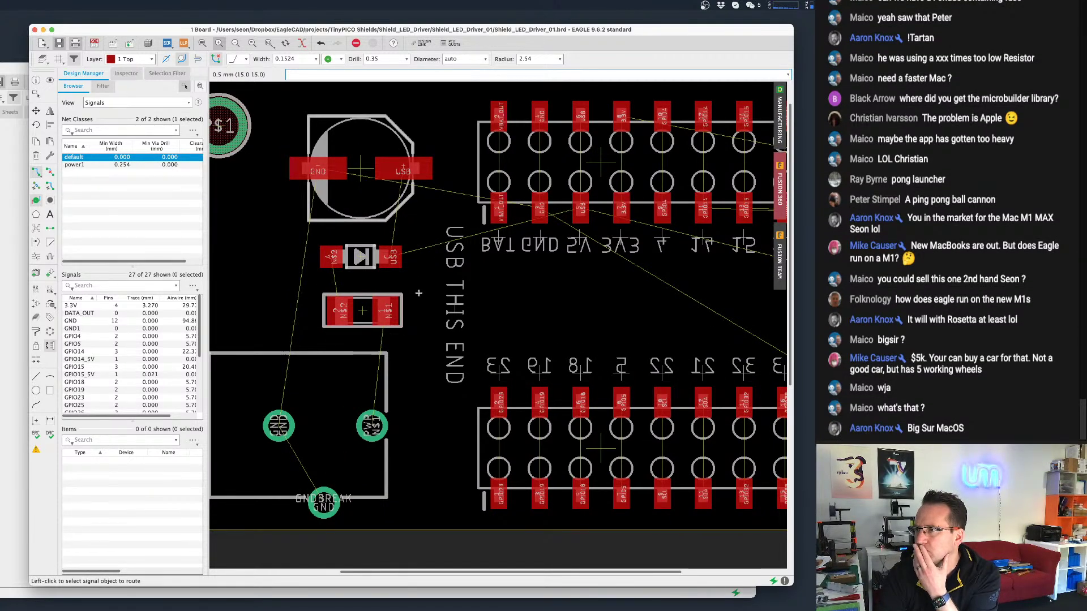
scroll(418, 292, "down", 1)
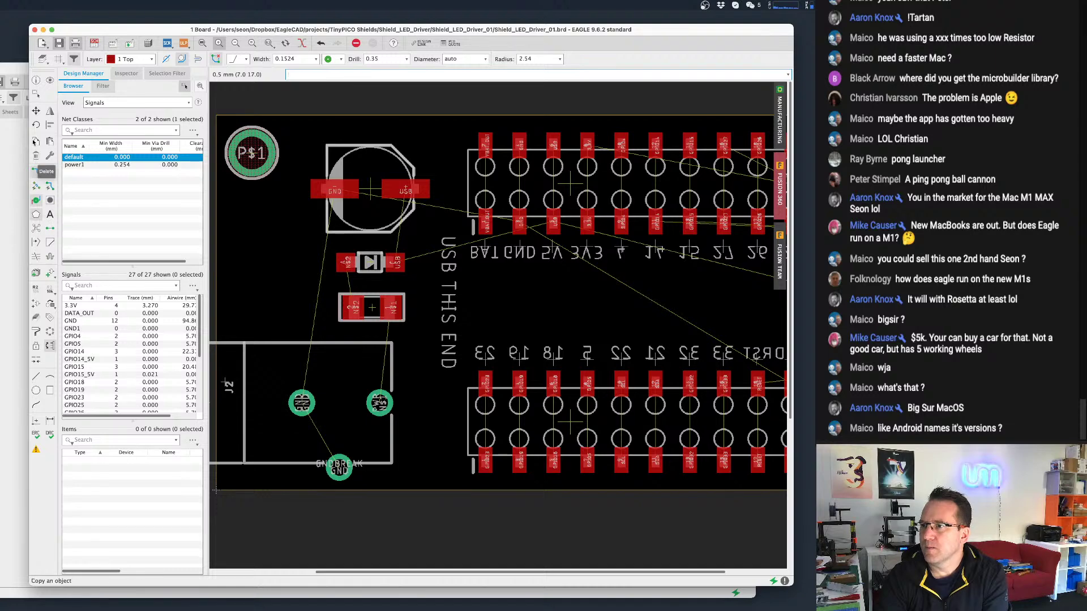
Draw a top-layer copper polygon enclosing J2's PWR pad and PTC1's pad 1, and assign it to signal 5V_IN.
left_click(36, 213)
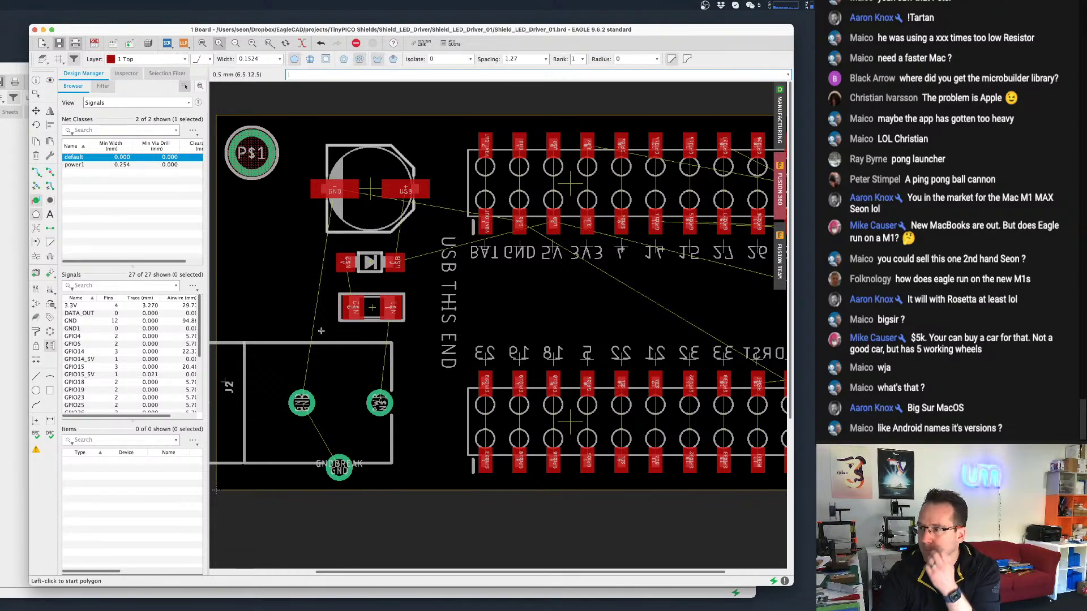
left_click(396, 445)
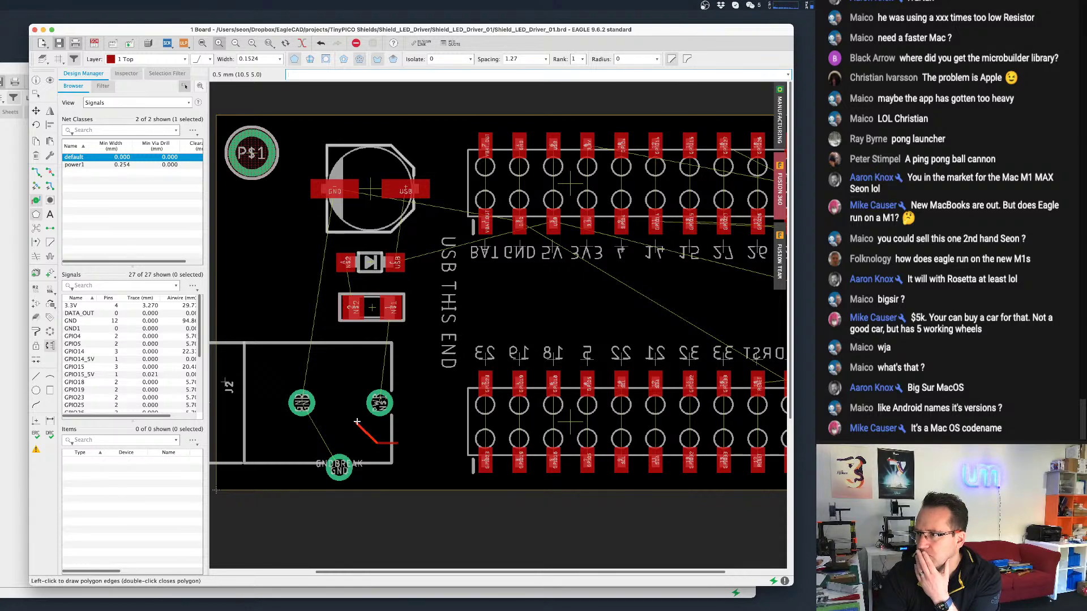
left_click(357, 429)
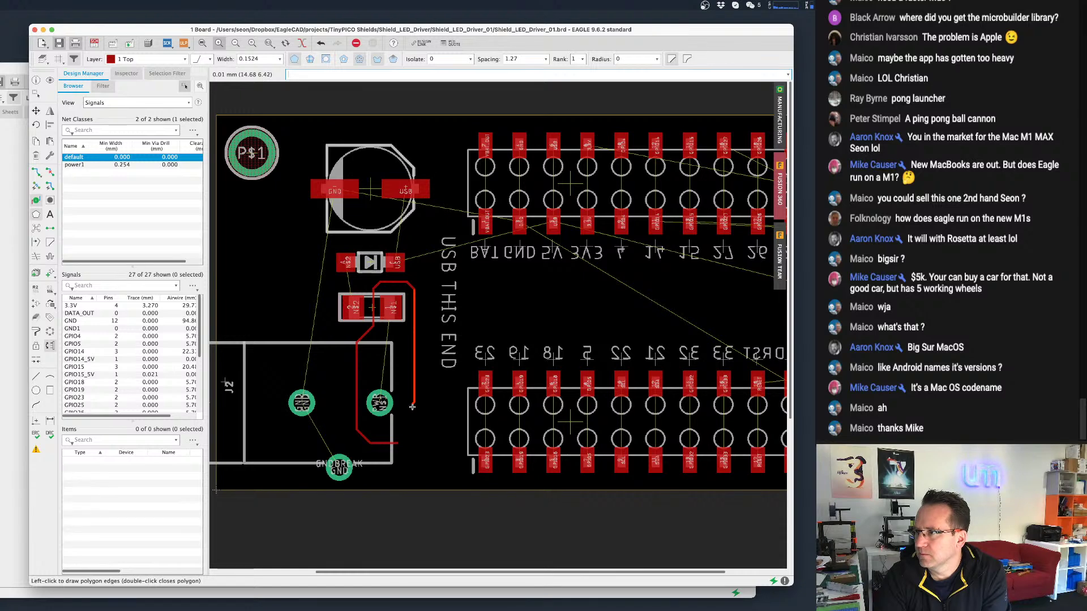
left_click(413, 407)
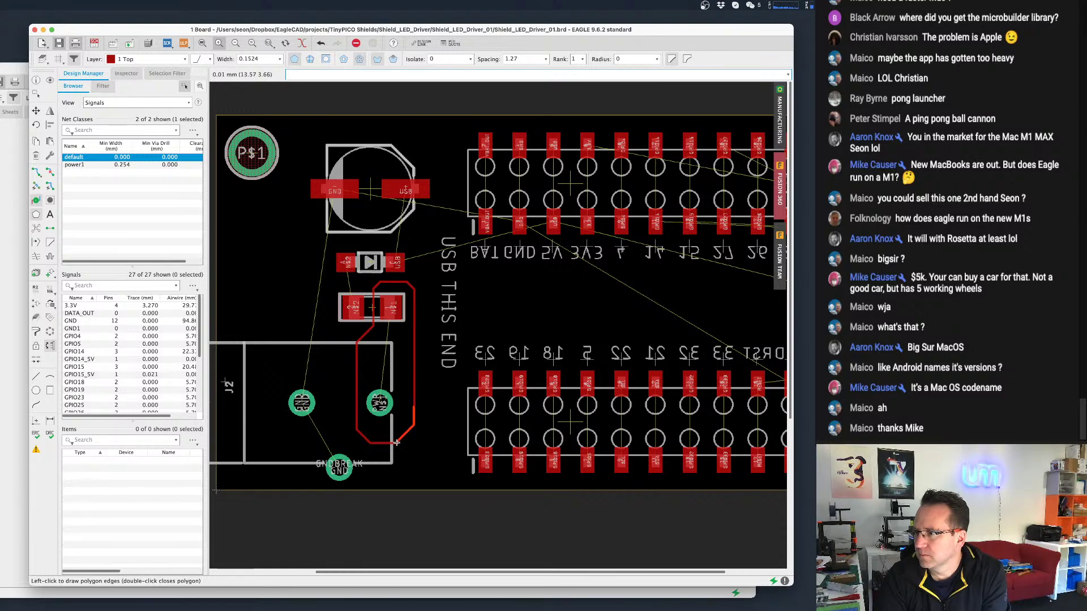
double_click(397, 442)
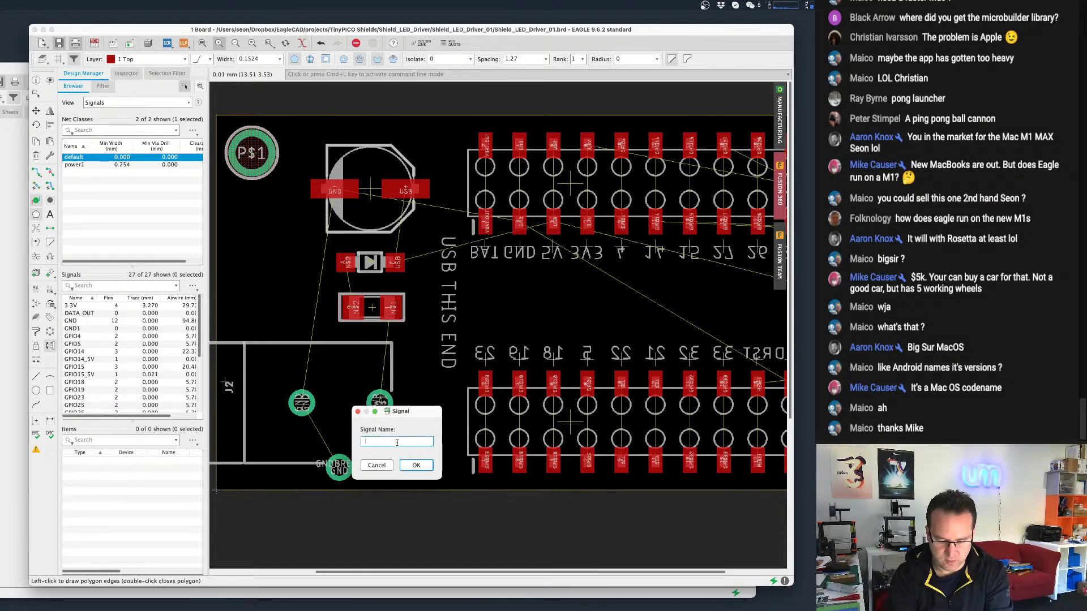
type("5")
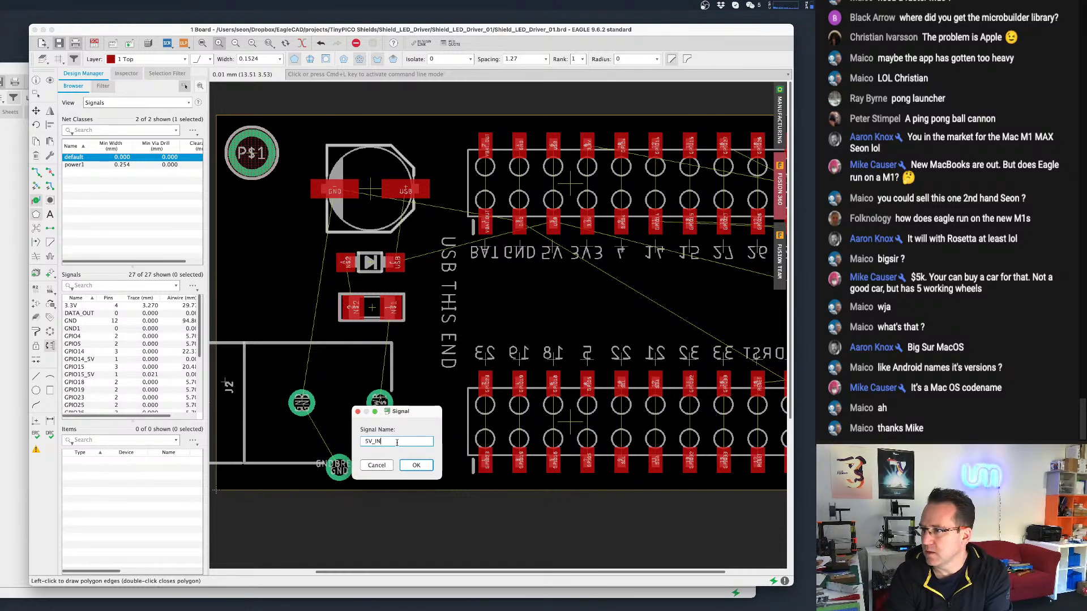
type("V_IN")
key("Return")
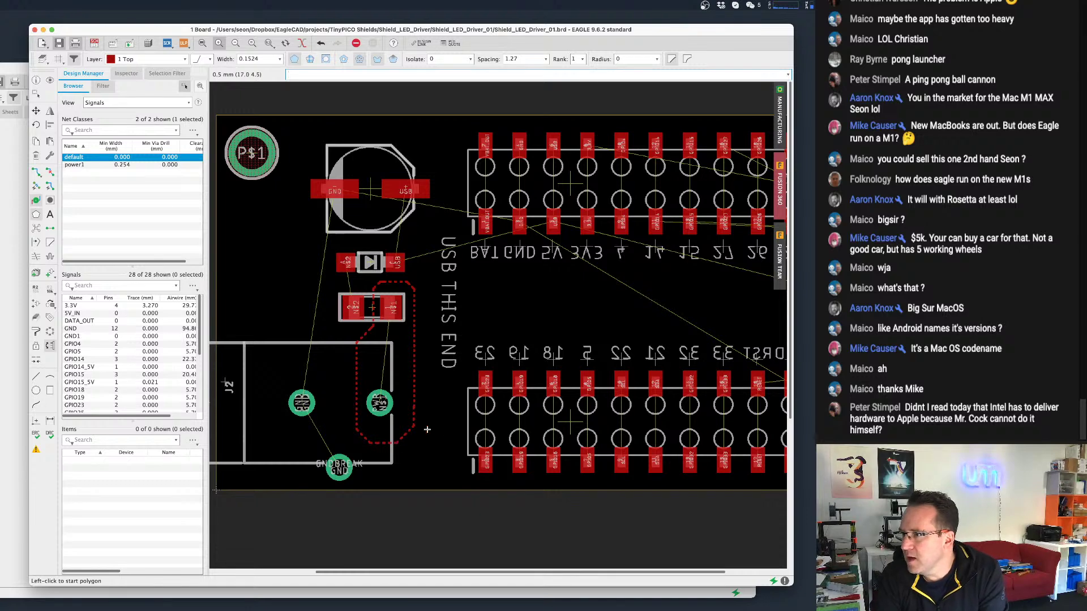
Try to move the edge of the 5V_IN polygon beside J2's PWR pad.
scroll(427, 429, "up", 4)
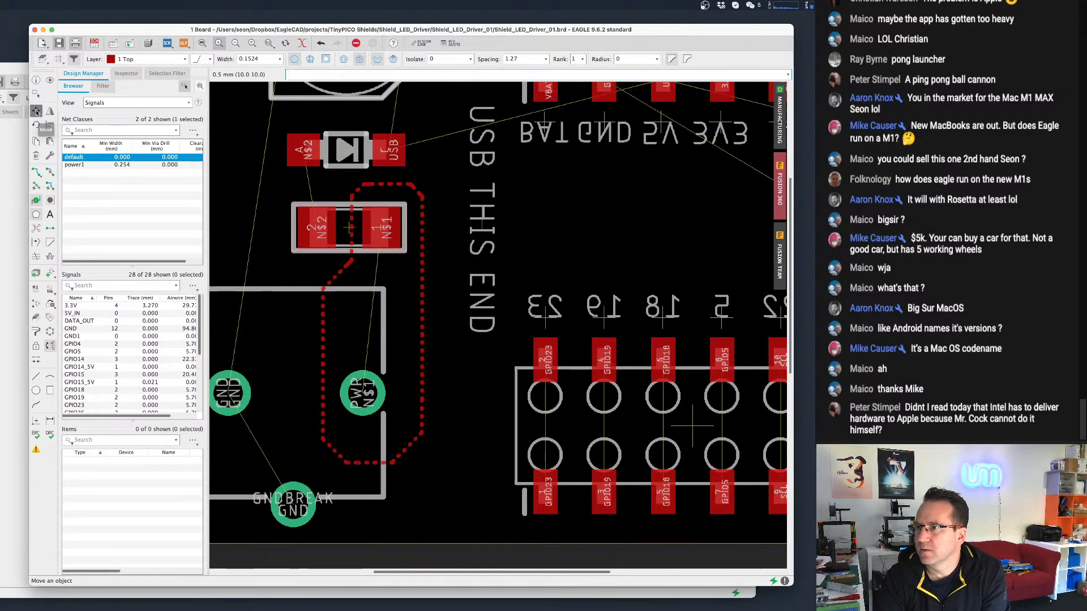
left_click(36, 112)
left_click(423, 408)
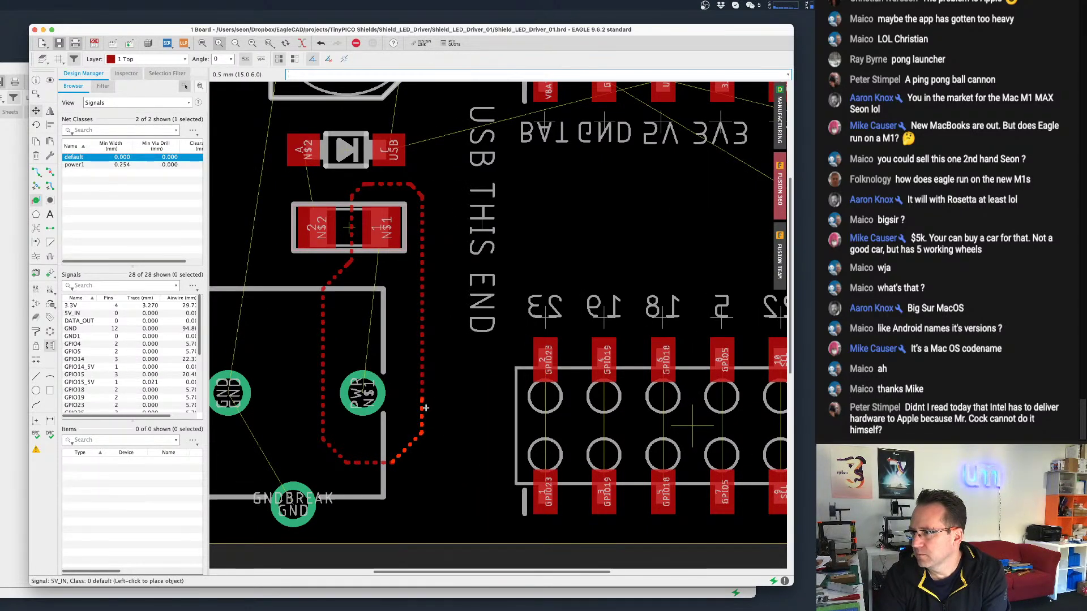
left_click(433, 410)
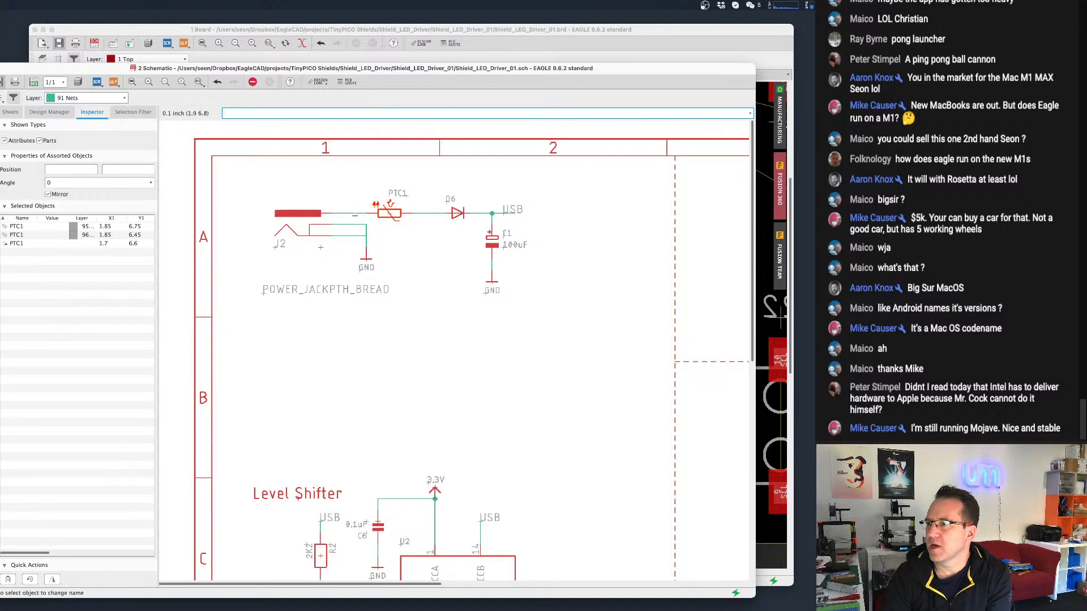
In the schematic, rename the net between J2 and PTC1 to 5V_IN, merge it with the existing signal and place its label.
left_click(352, 212)
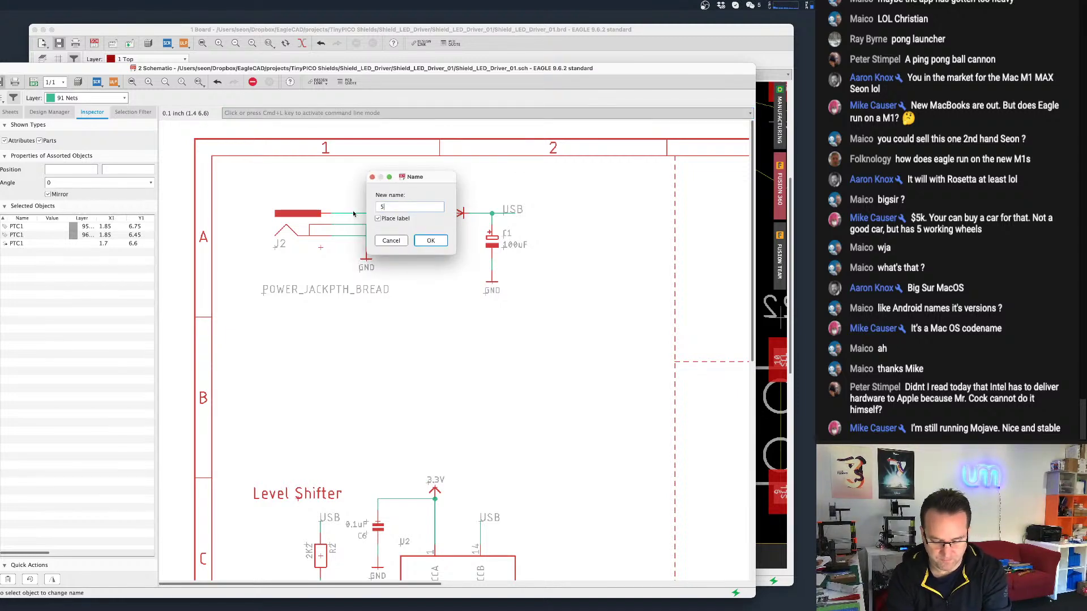
type("5V_IN")
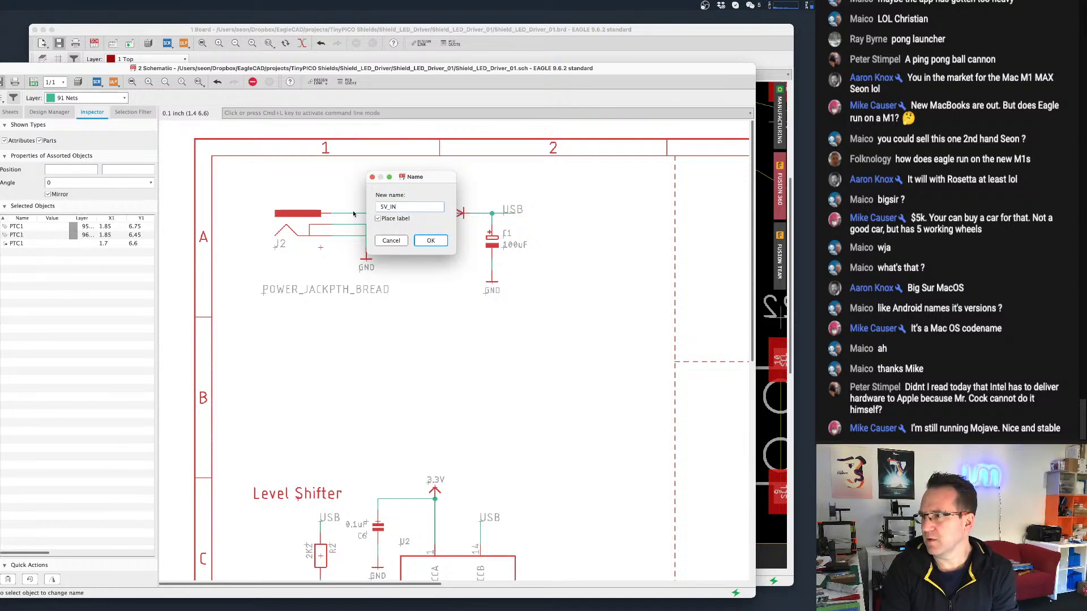
key("Return")
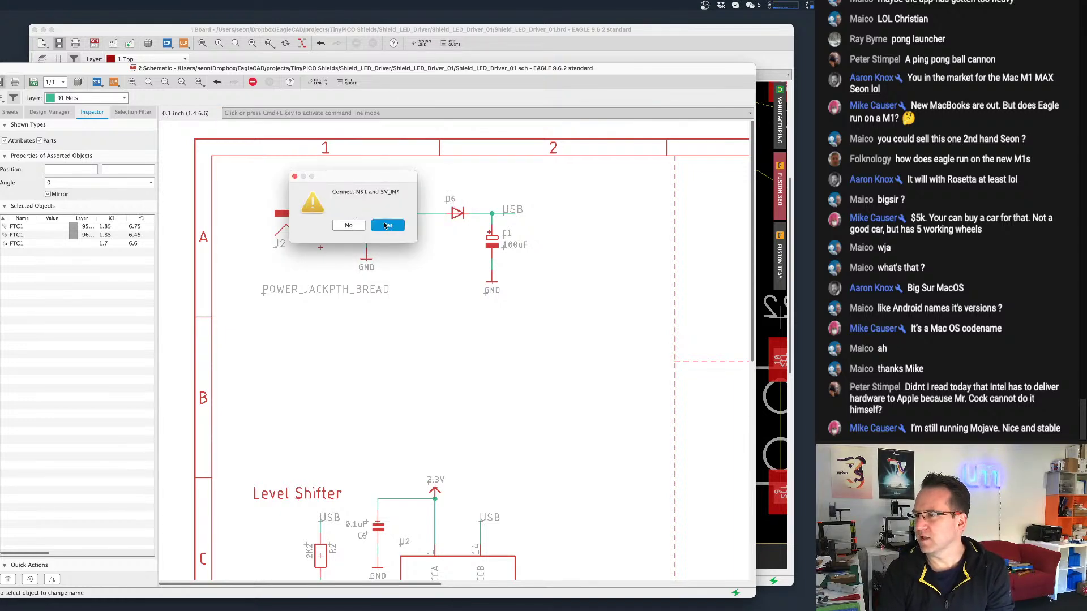
key("Return")
key("alt+l")
left_click(354, 214)
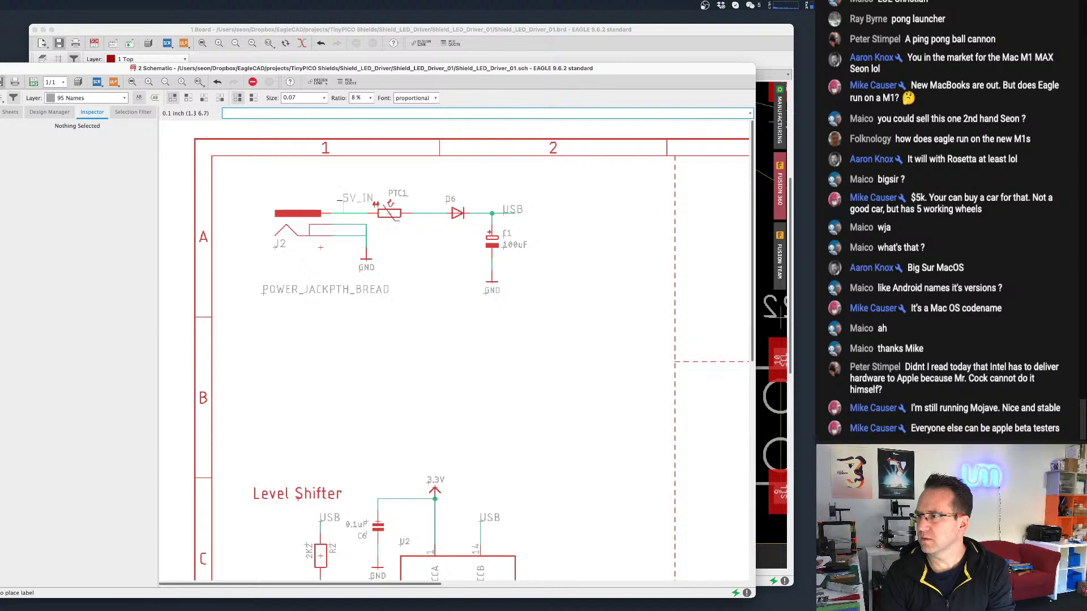
key("Escape")
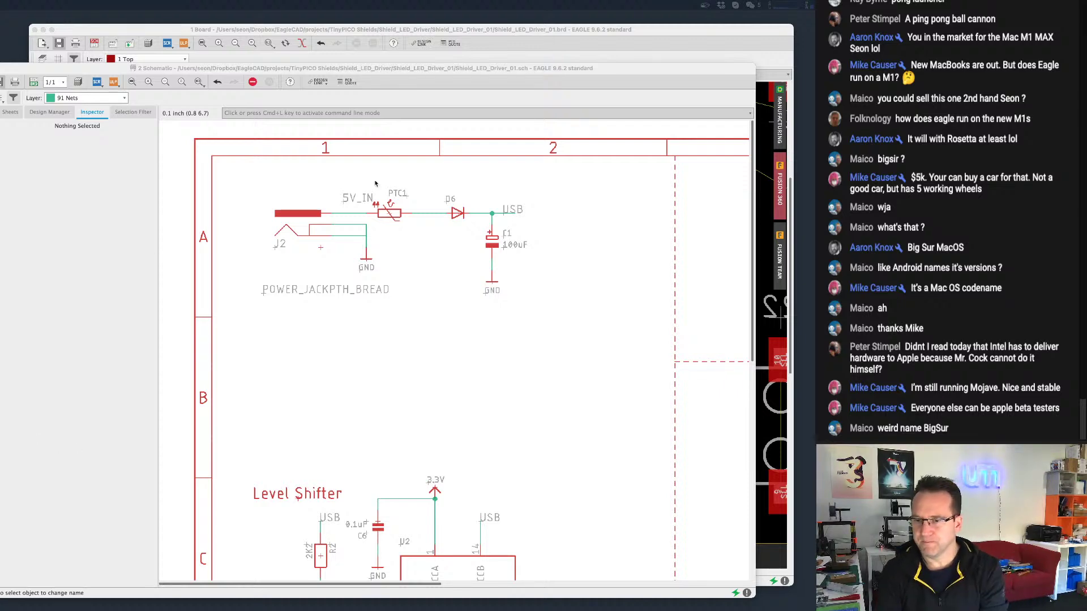
Return to the board and recalculate the ratsnest to fill the 5V_IN polygon.
scroll(594, 164, "up", 1)
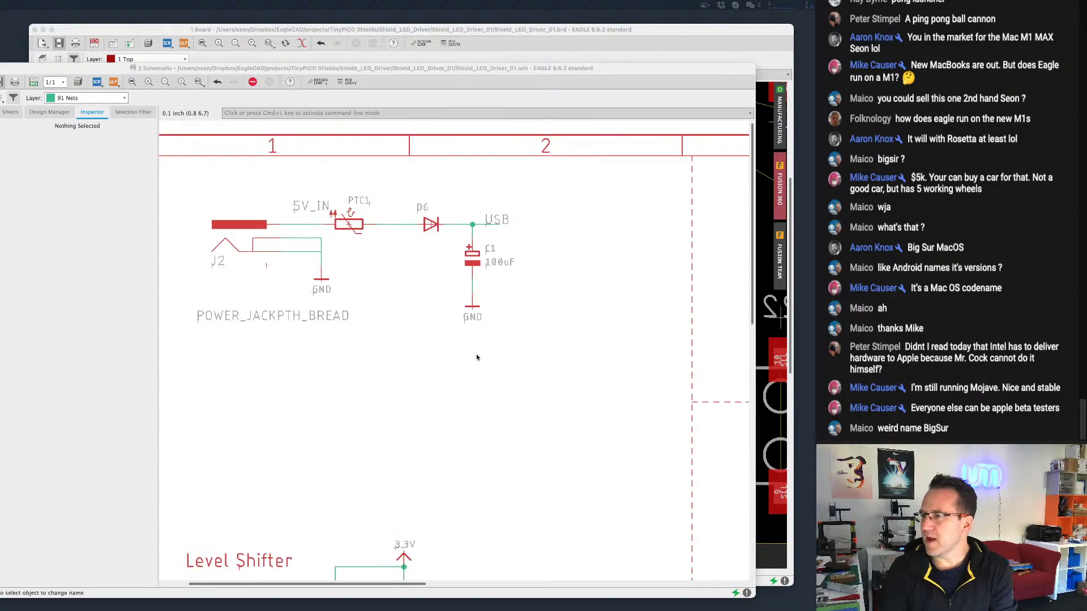
middle_click_drag(477, 357, 558, 360)
scroll(555, 360, "down", 1)
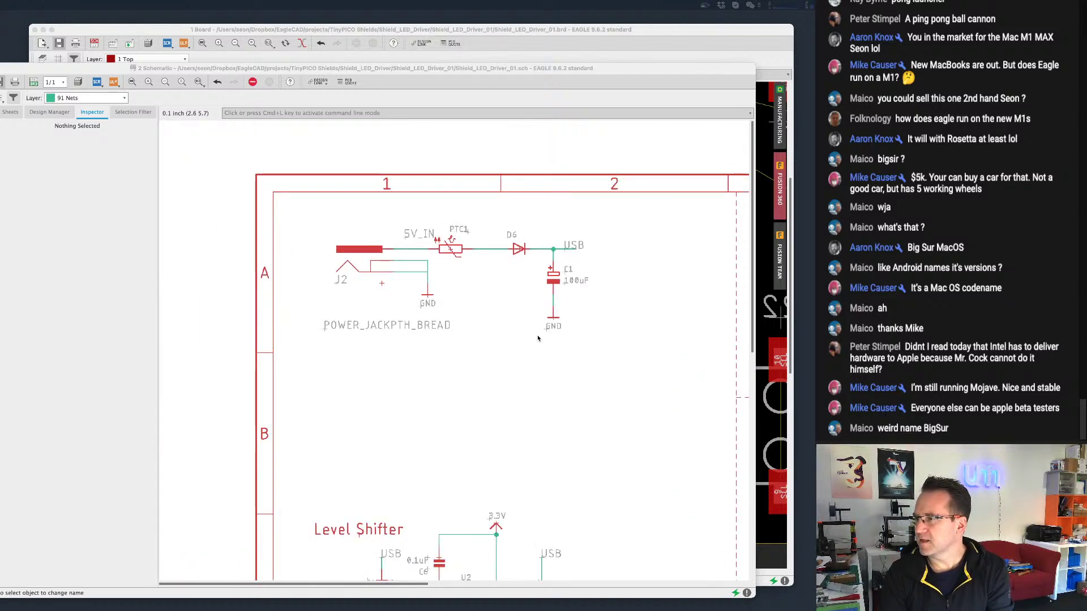
left_click(353, 30)
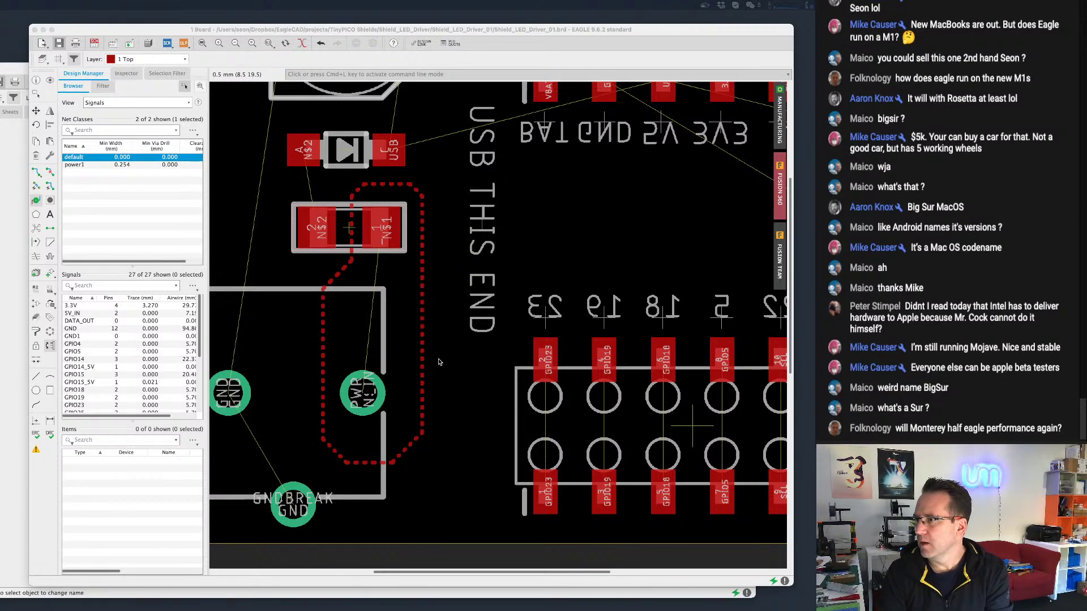
middle_click_drag(442, 363, 468, 362)
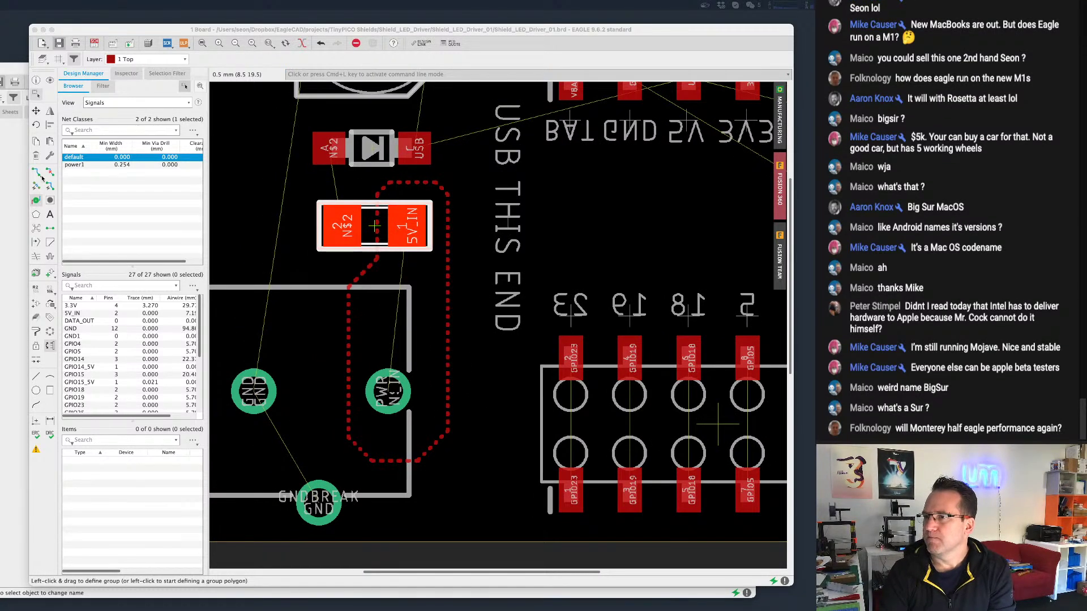
left_click(37, 229)
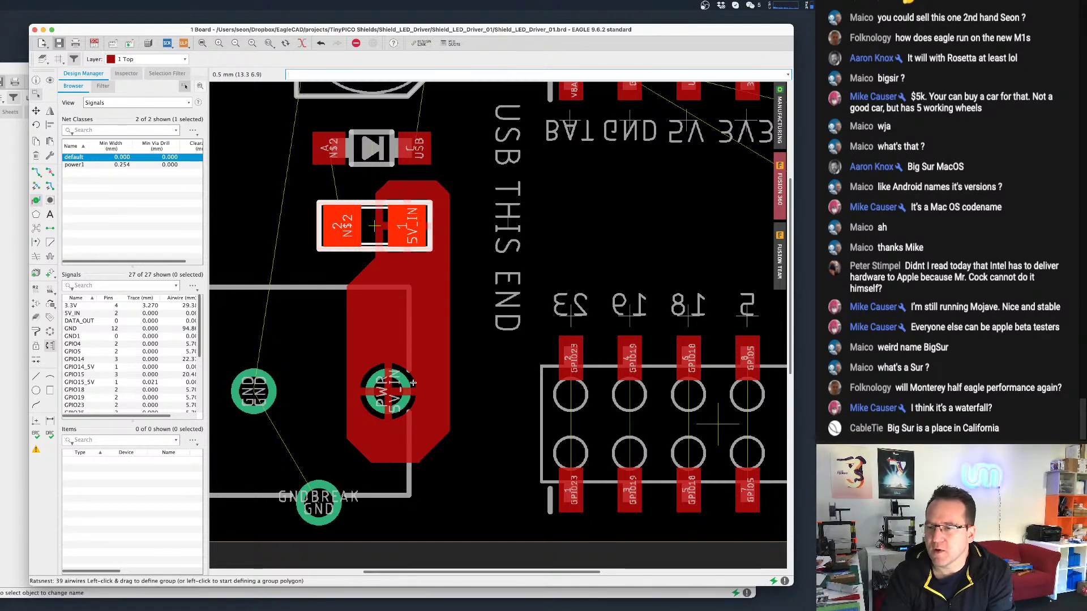
Draw a closed top-layer polygon around D6's anode pad and PTC1's pad 2, with its edge running between PTC1's two pads.
scroll(396, 272, "up", 3)
scroll(396, 272, "left", 3)
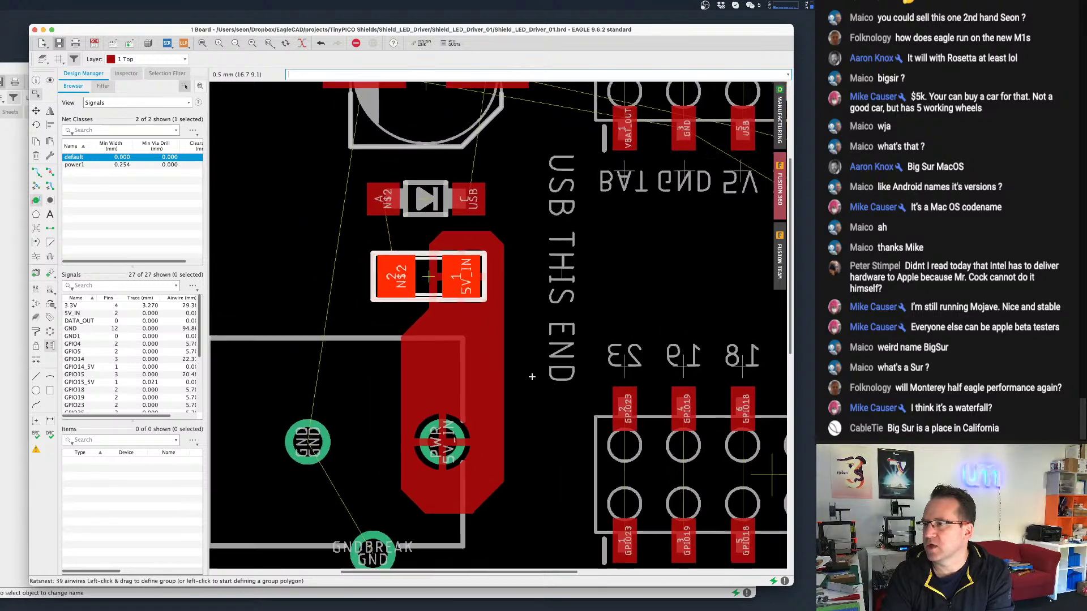
left_click(35, 215)
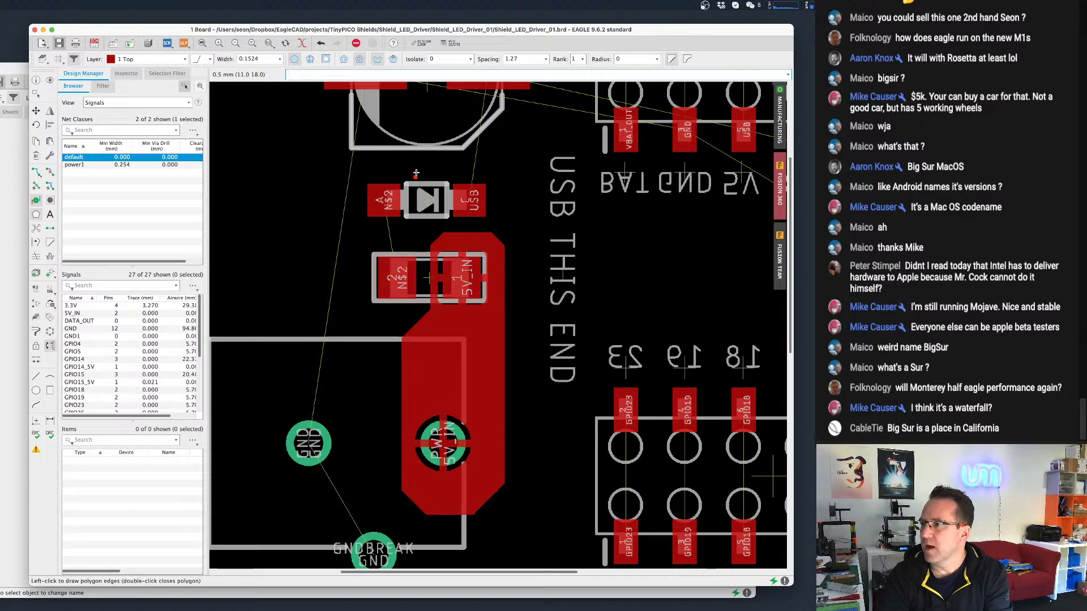
left_click(369, 166)
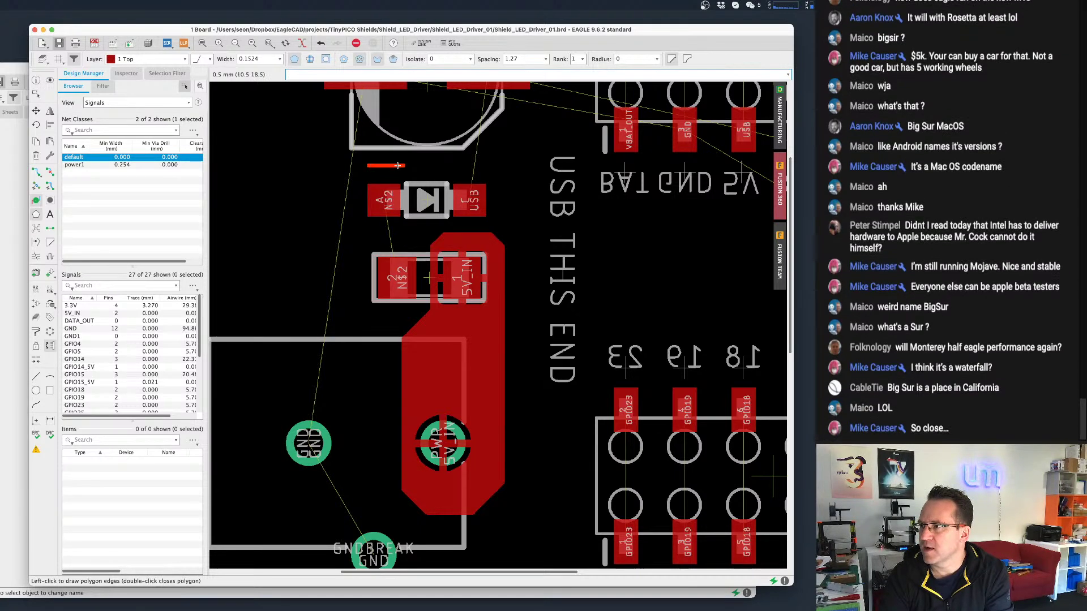
left_click(416, 178)
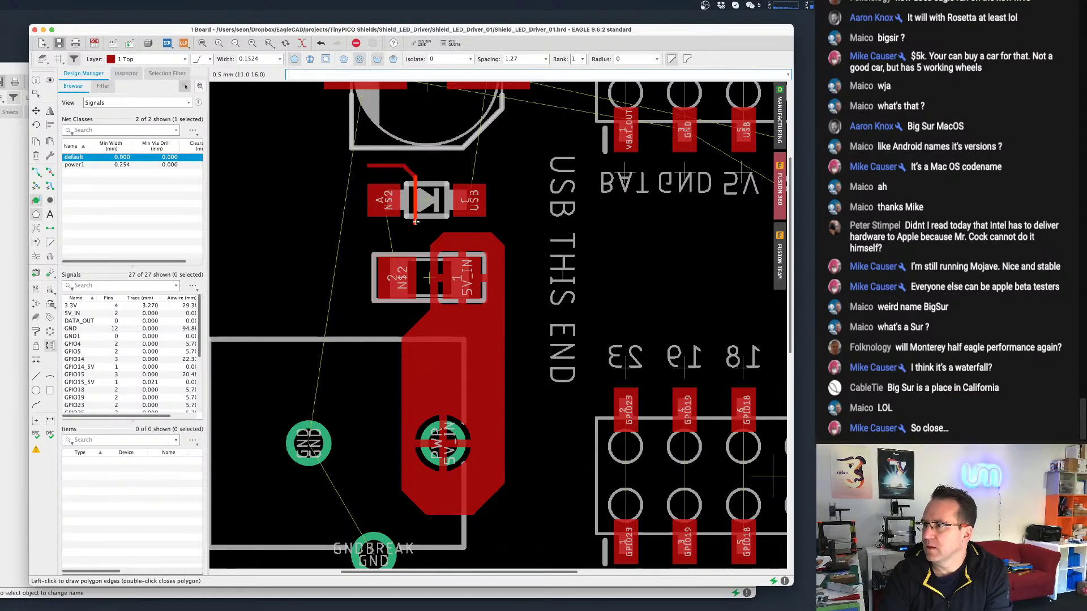
left_click(416, 224)
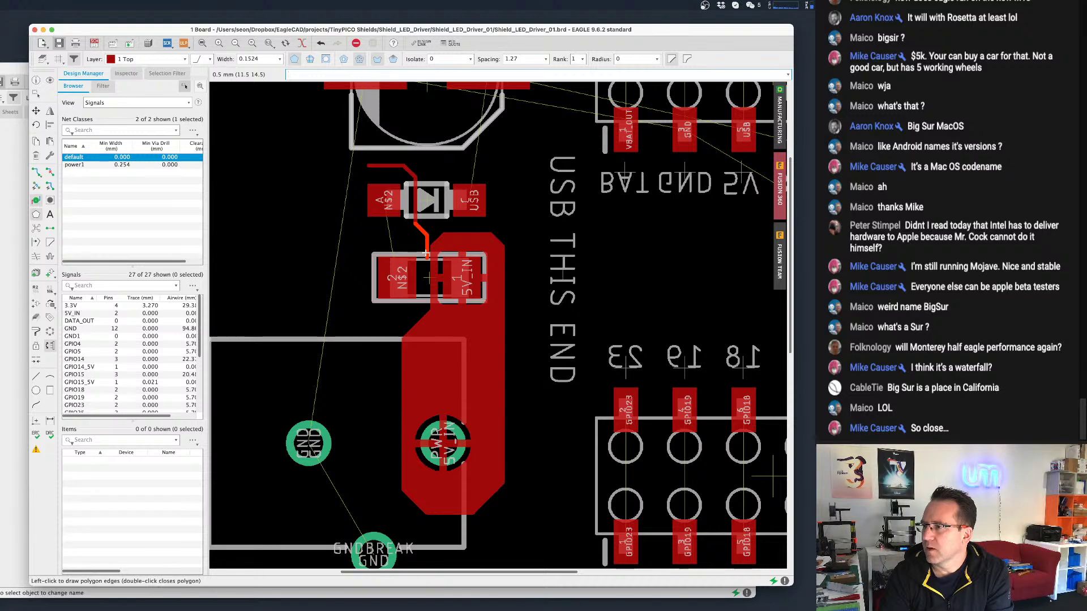
left_click(426, 255)
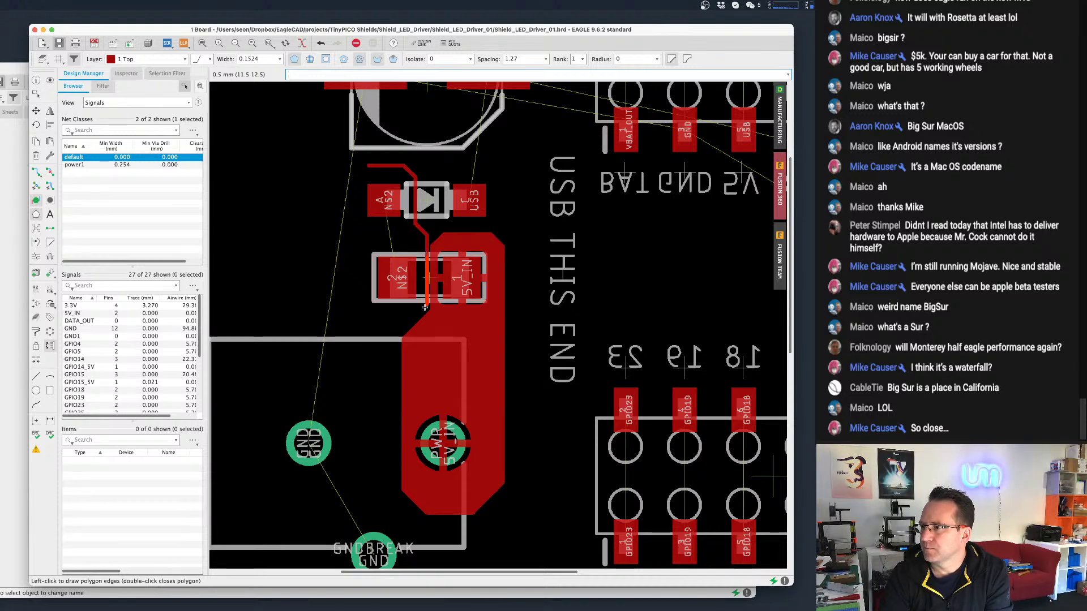
left_click(398, 334)
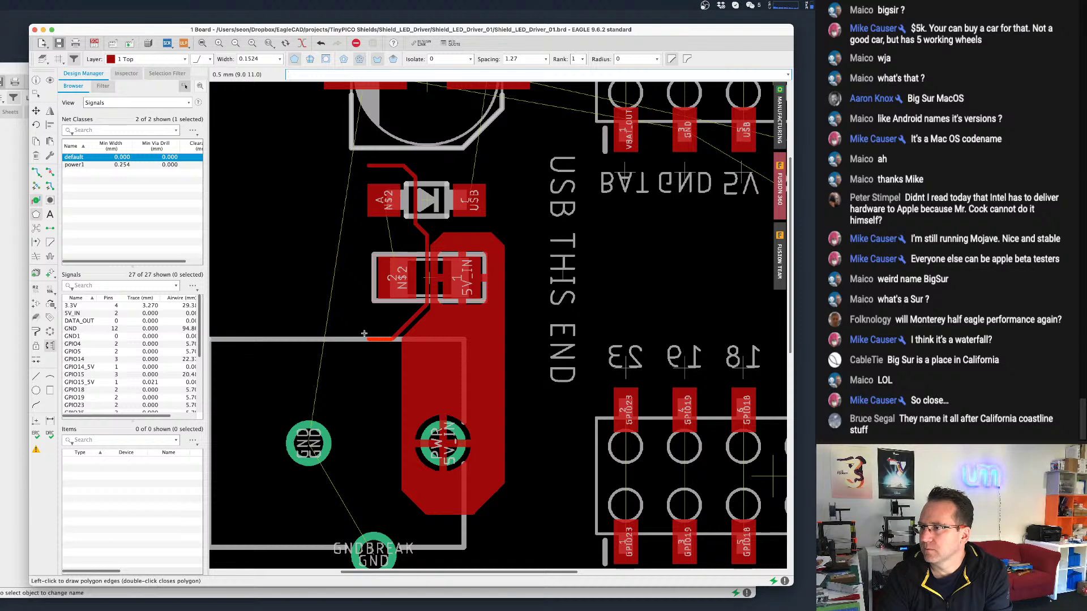
left_click(344, 328)
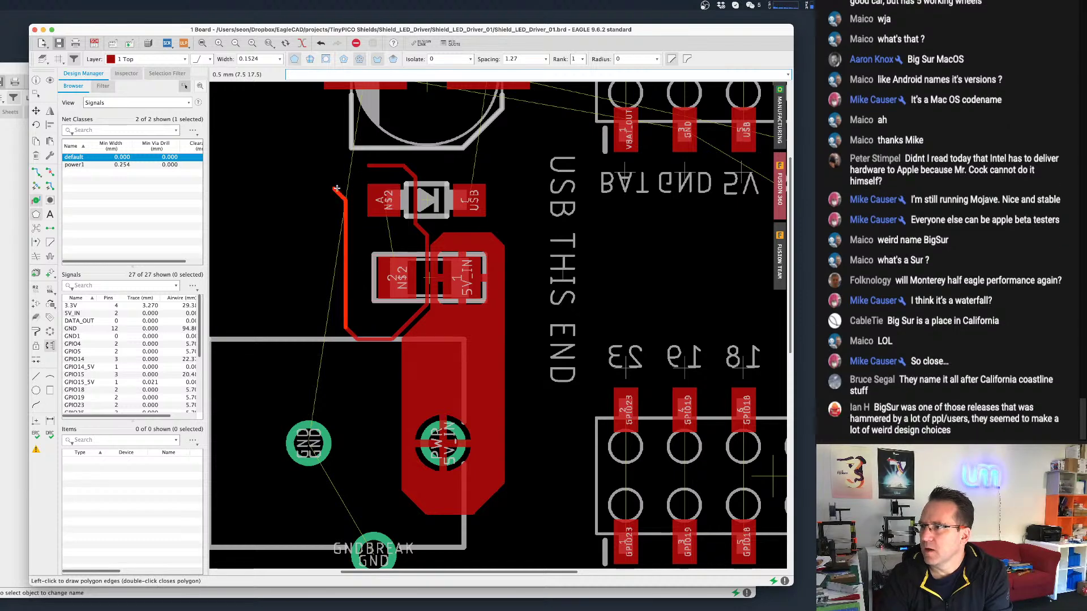
double_click(365, 166)
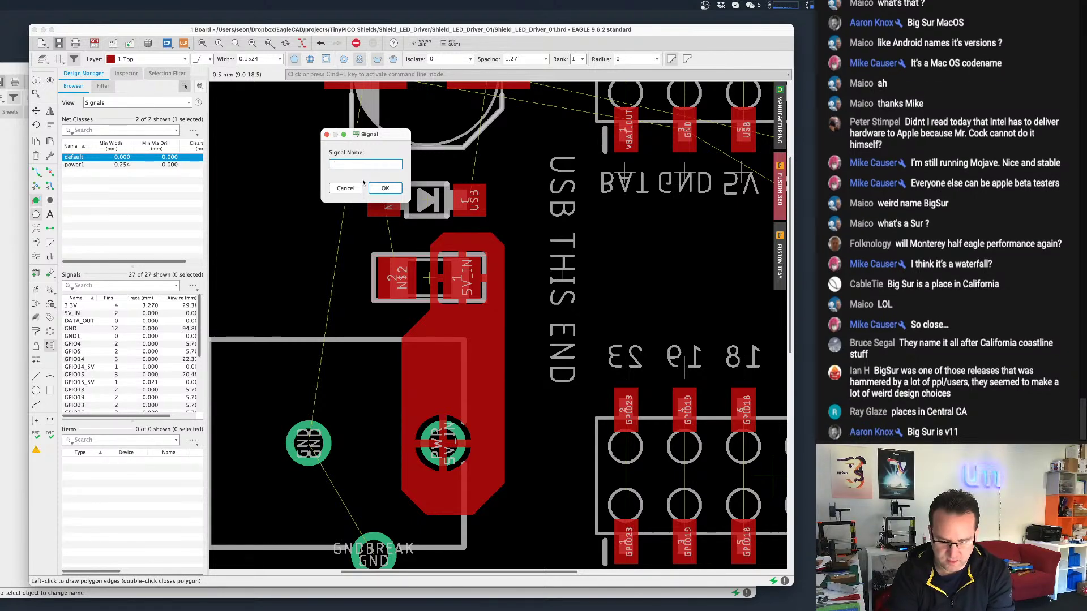
Assign the polygon around D6's anode and PTC1's pad 2 to signal N$2 and recalculate the ratsnest to fill it.
type("NS")
type("2")
key("Return")
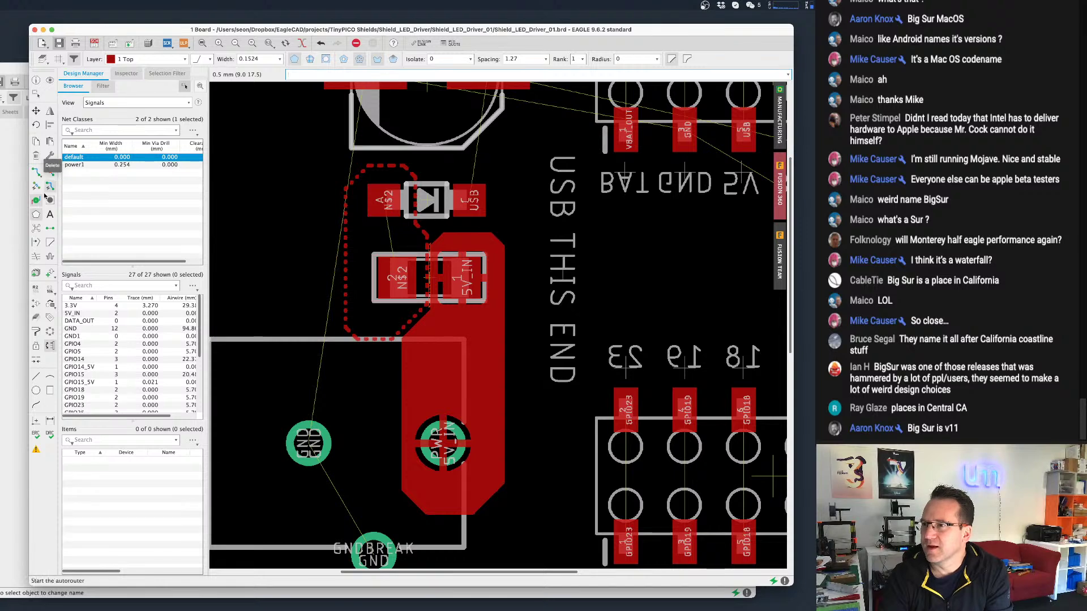
left_click(36, 233)
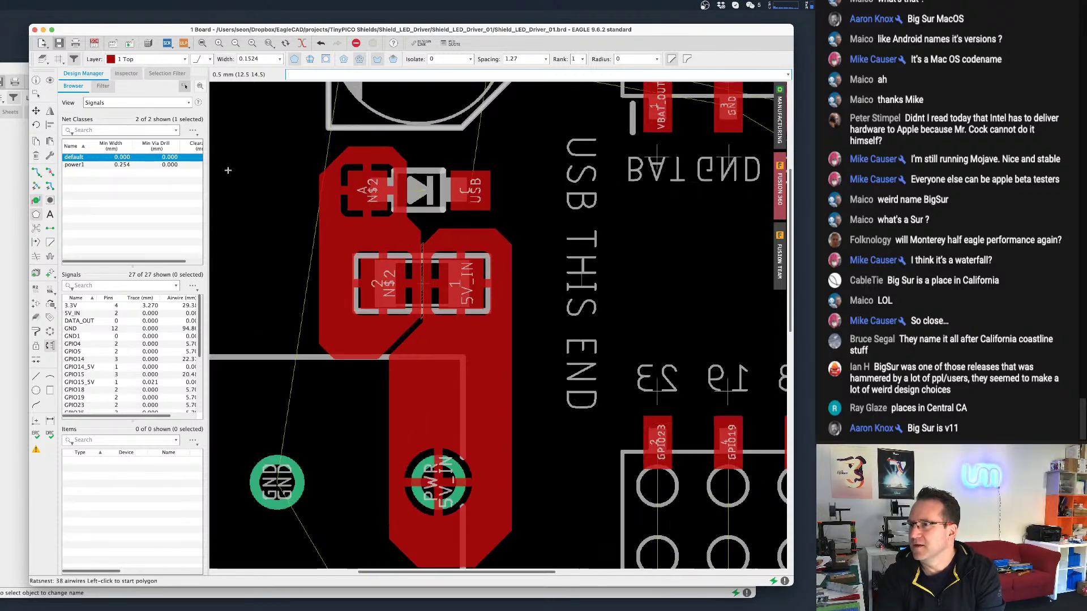
Move the N$2 polygon's edge between PTC1's pads away from the 5V_IN polygon and recalculate the ratsnest to refill it.
scroll(509, 238, "up", 1)
left_click(36, 111)
scroll(503, 268, "up", 2)
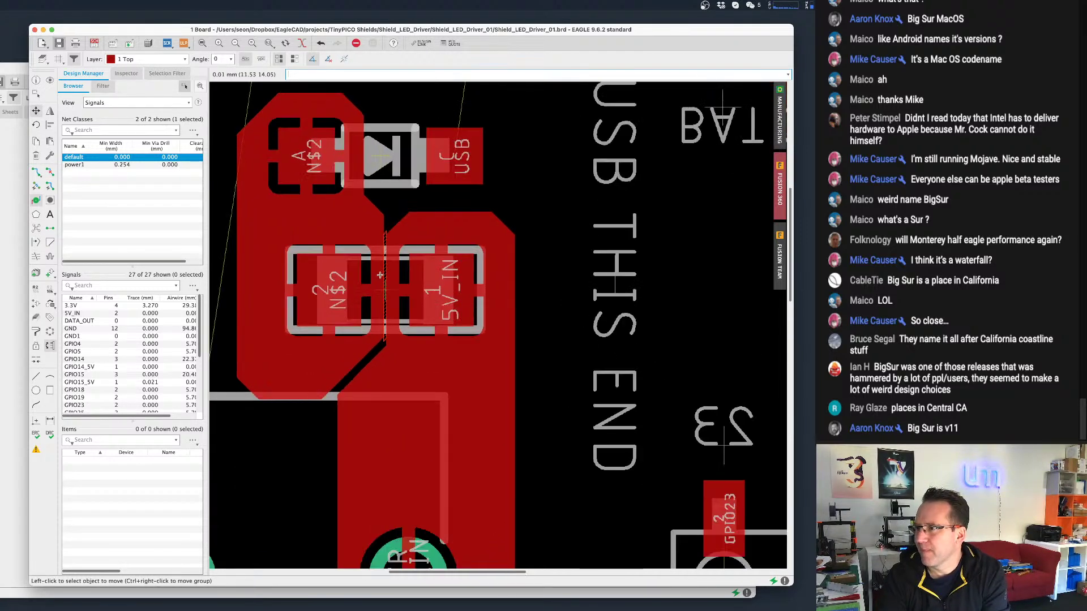
left_click(373, 276, "alt")
left_click(374, 275)
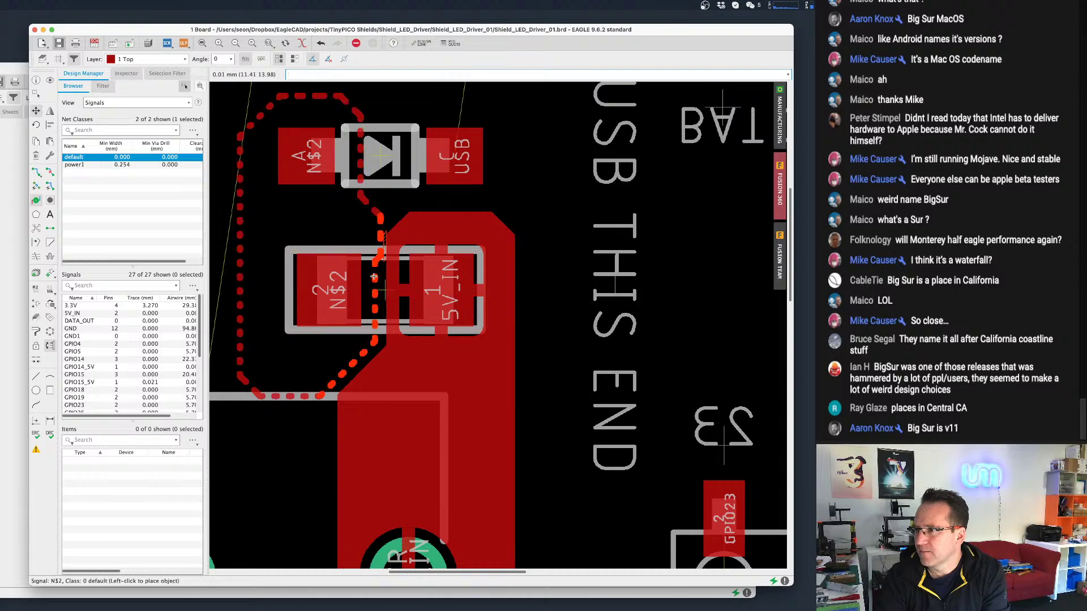
left_click(372, 232, "alt")
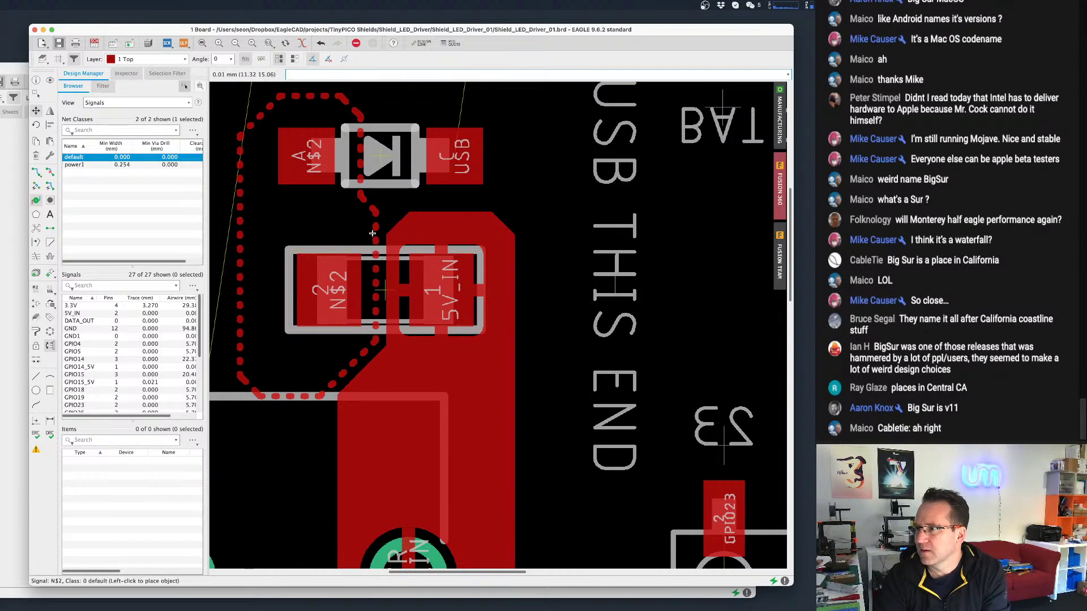
left_click(36, 227)
Adjust the outer chamfered corner of the N$2 polygon near D6's anode pad on the fine grid.
scroll(290, 196, "up", 5)
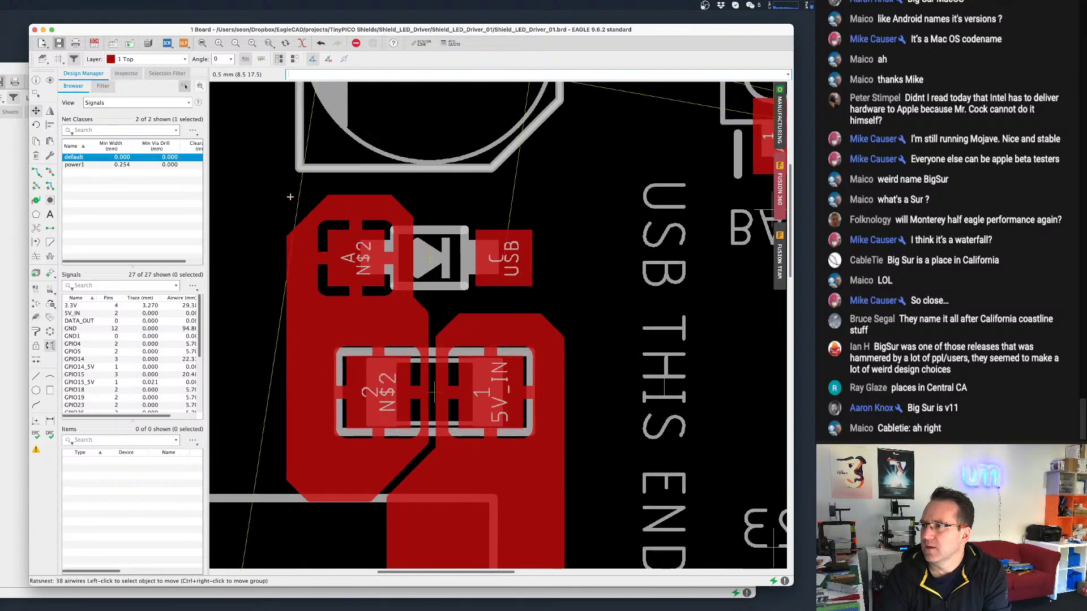
left_click(300, 210, "alt")
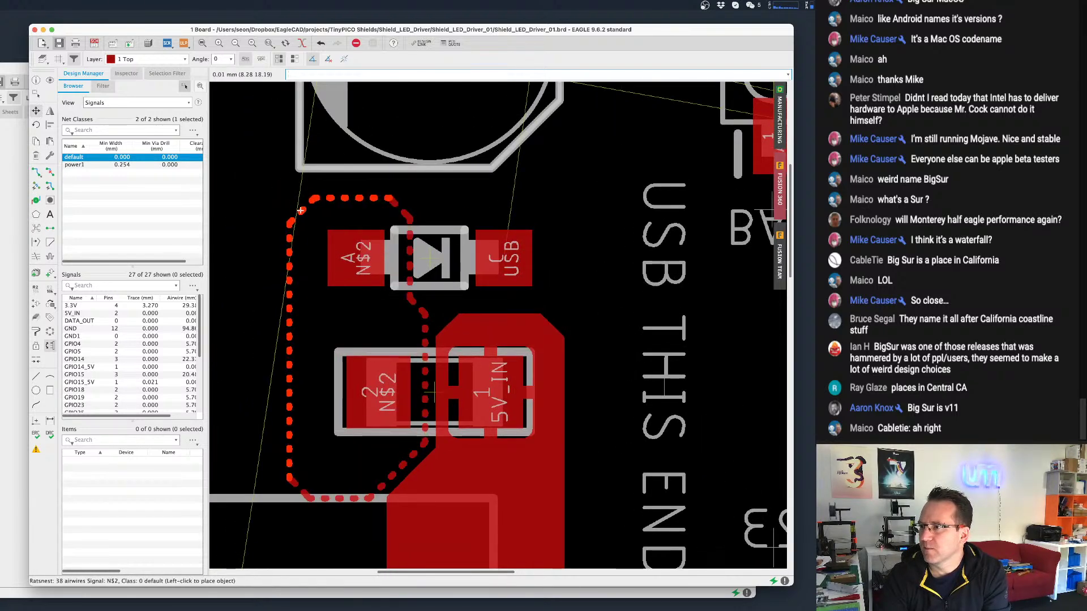
left_click(302, 209, "alt")
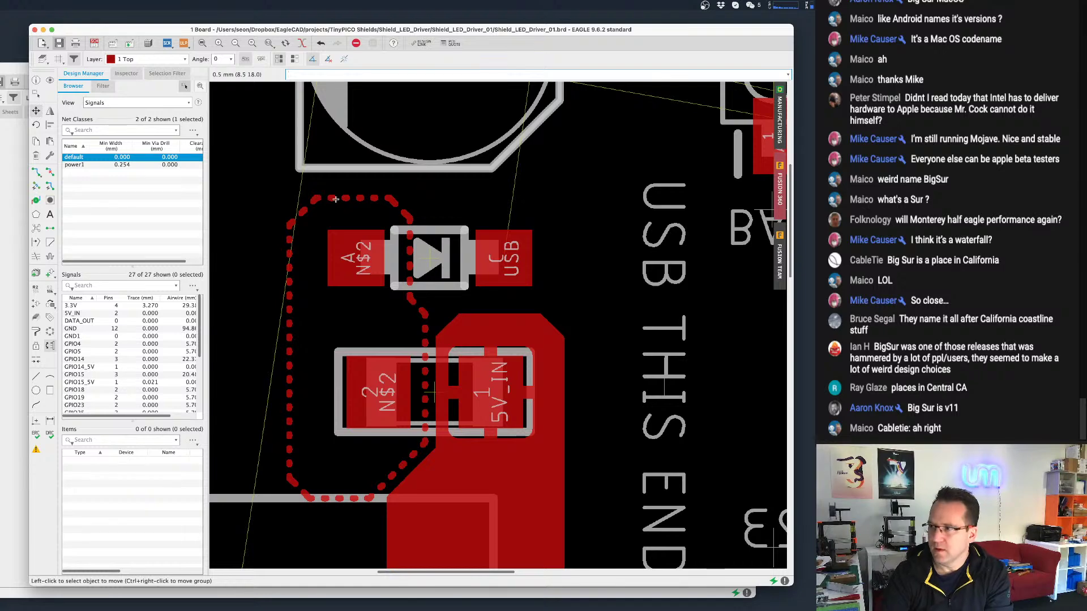
Draw a top-layer copper polygon around the capacitor's positive pad and the diode's cathode pad, and assign it the signal name USB.
scroll(512, 229, "down", 5)
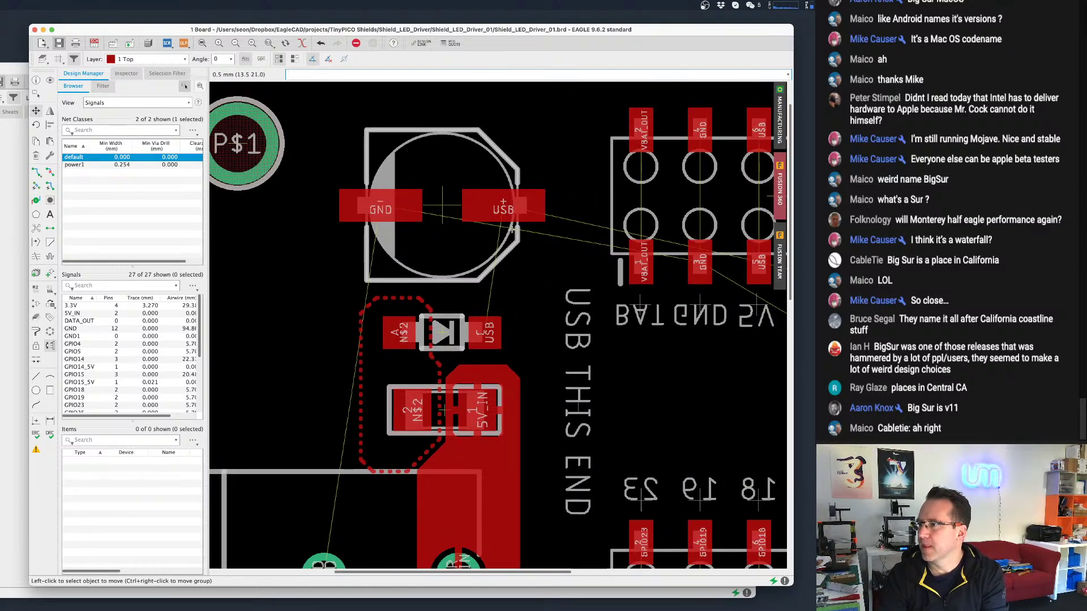
left_click(36, 216)
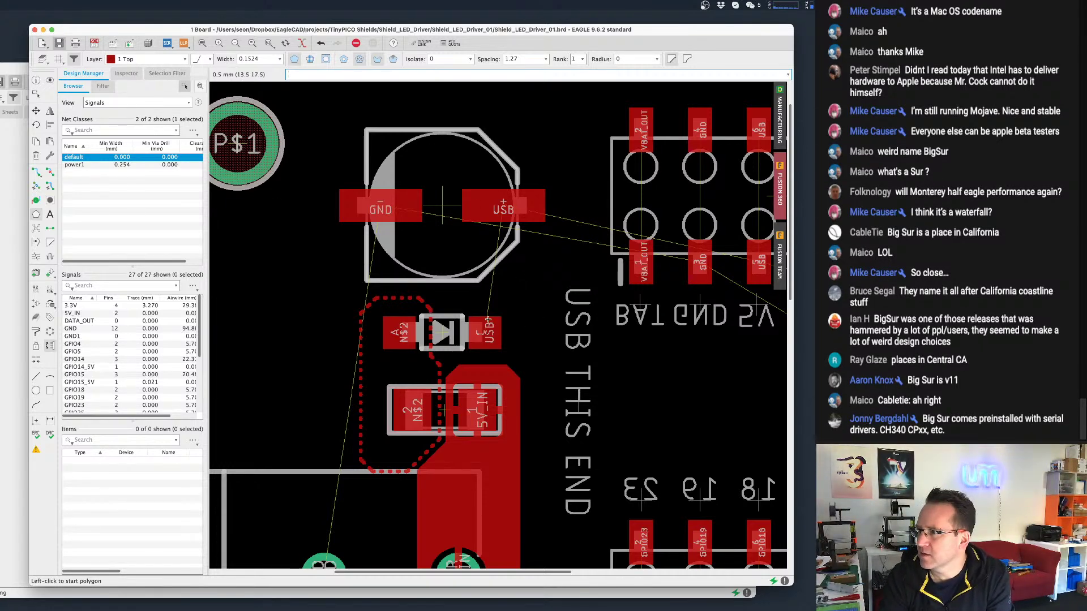
left_click(460, 359)
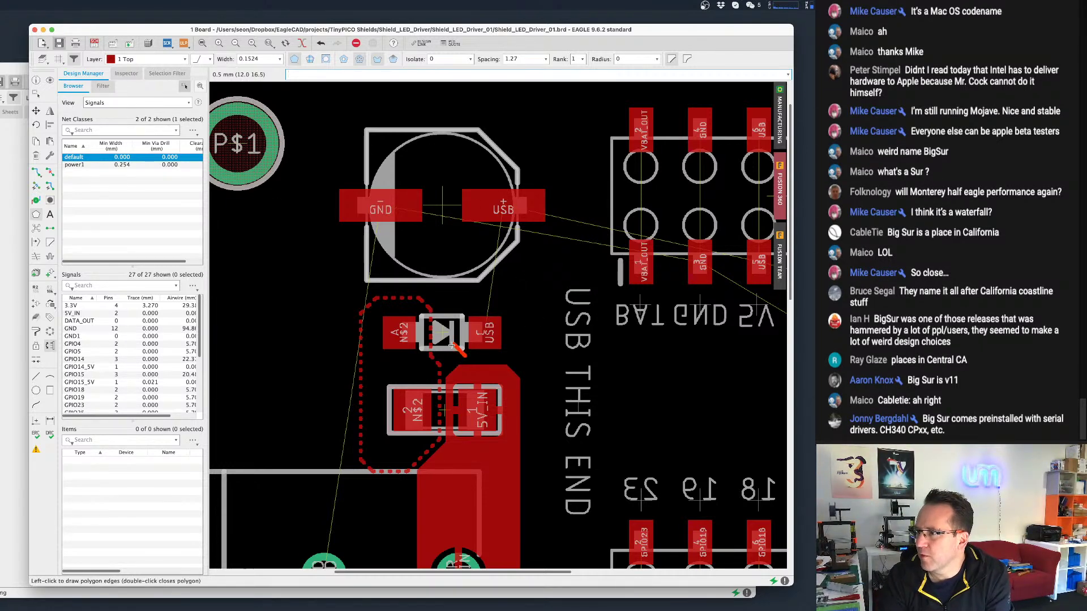
left_click(450, 252)
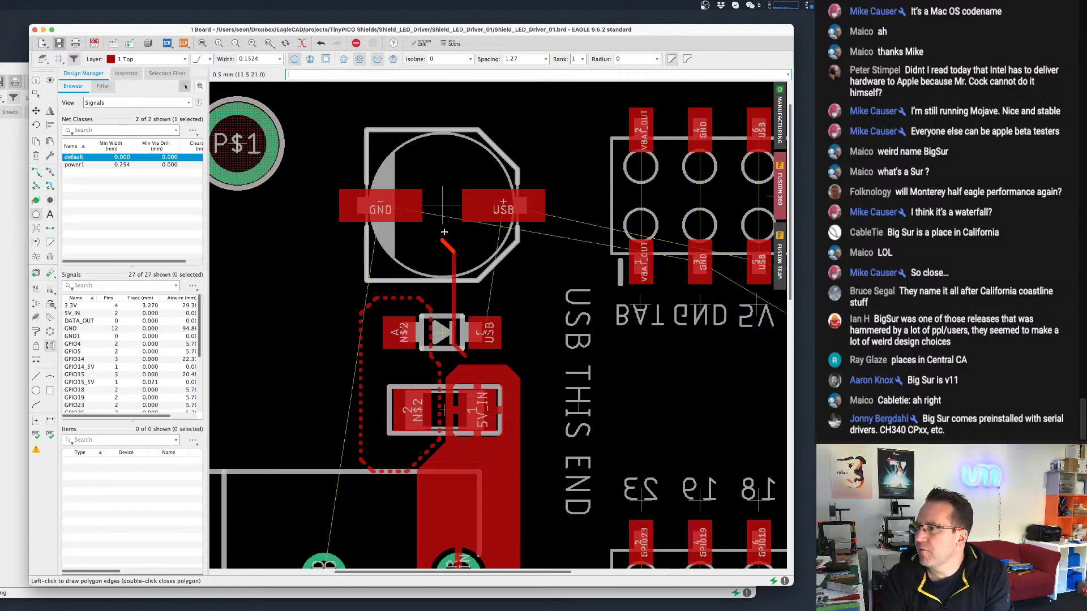
left_click(441, 182)
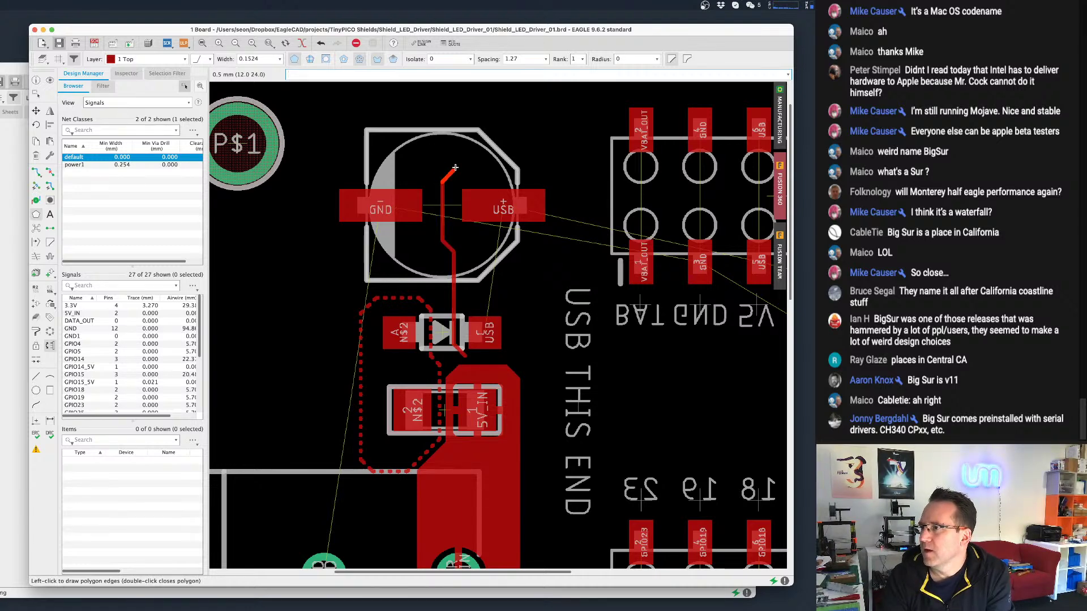
left_click(527, 161)
left_click(558, 168)
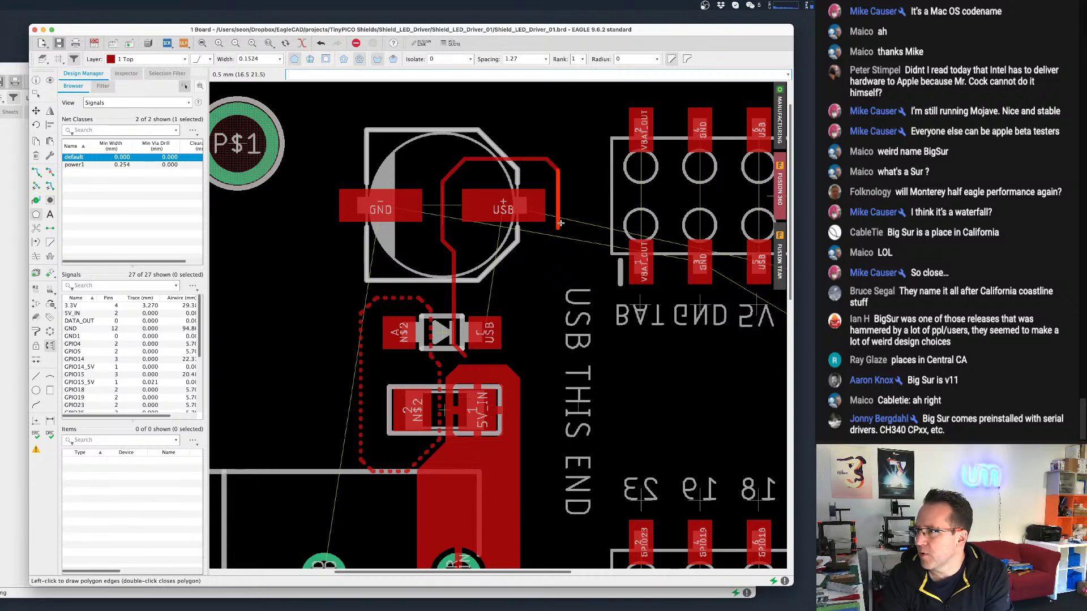
left_click(570, 230)
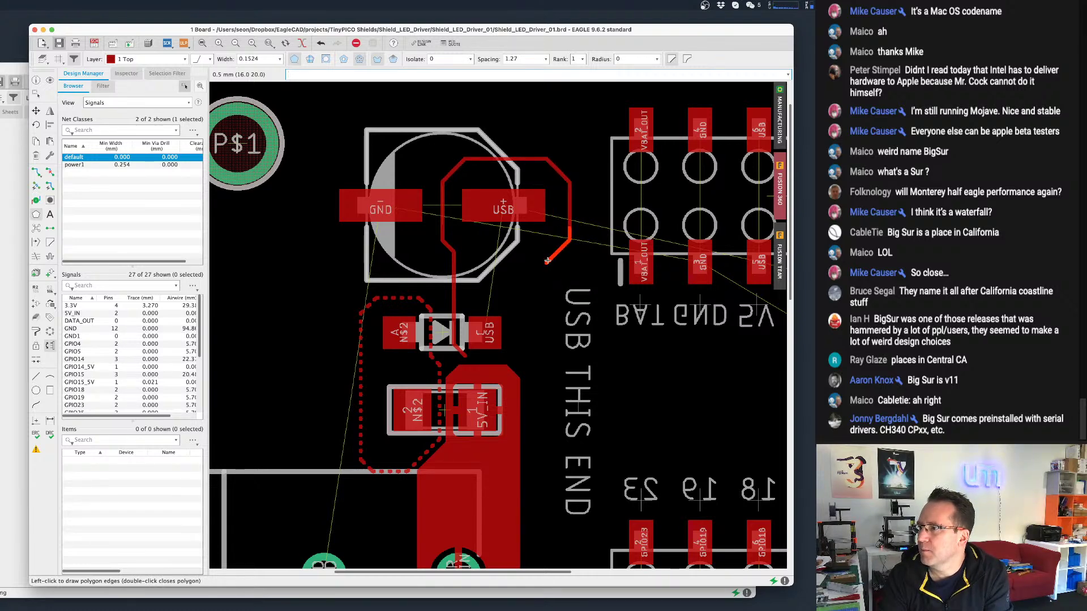
left_click(546, 263)
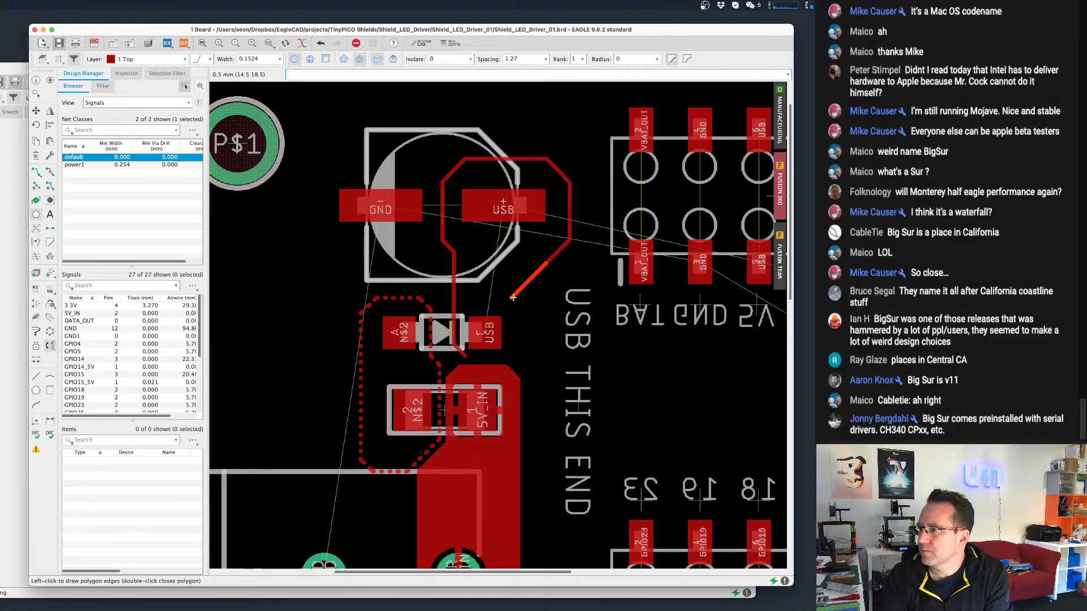
left_click(512, 332)
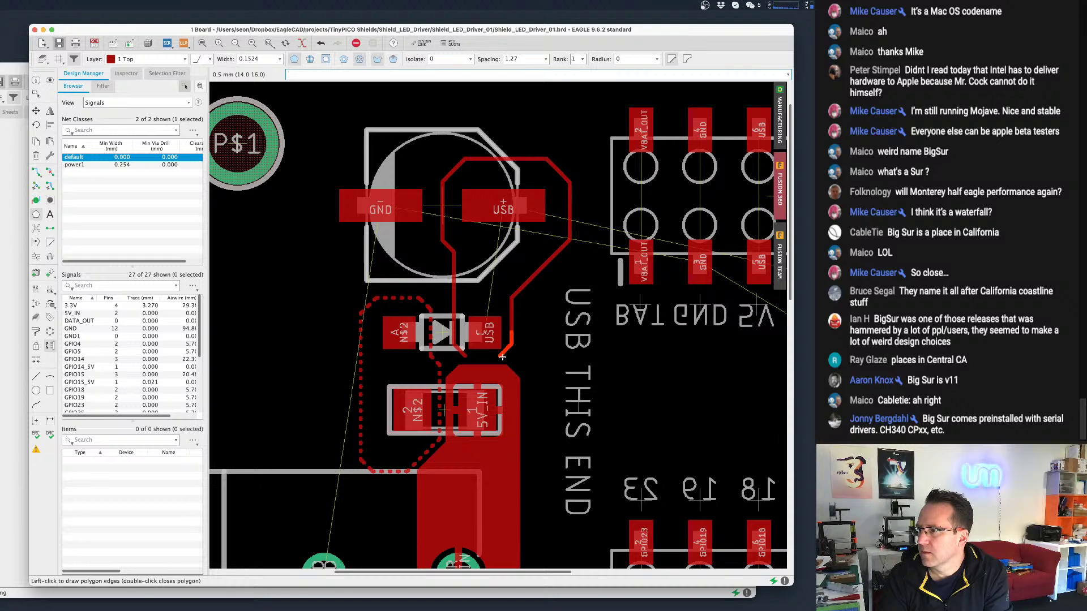
double_click(463, 358)
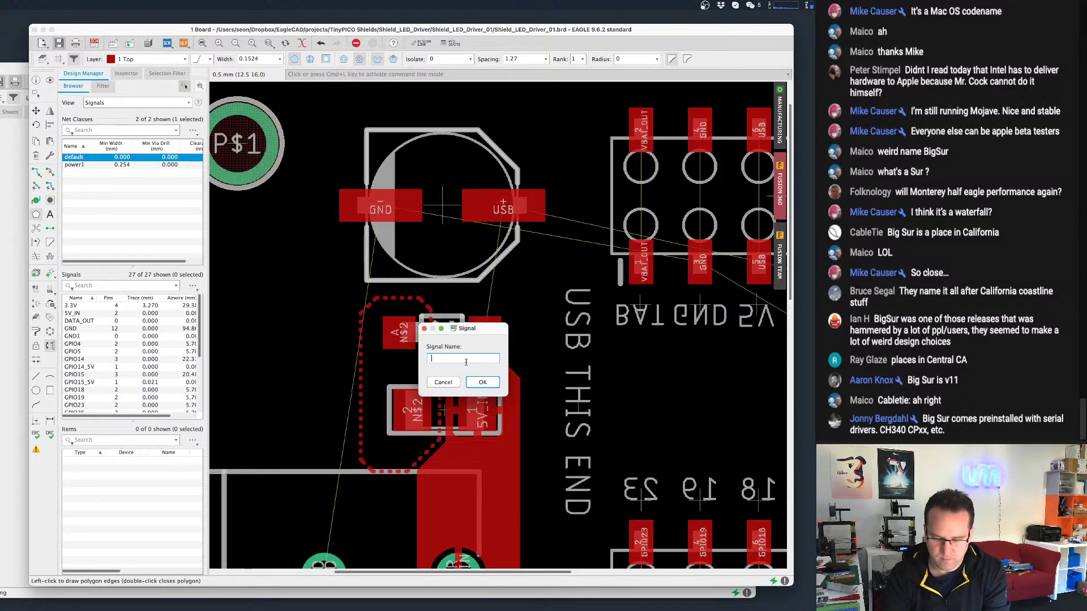
type("USB")
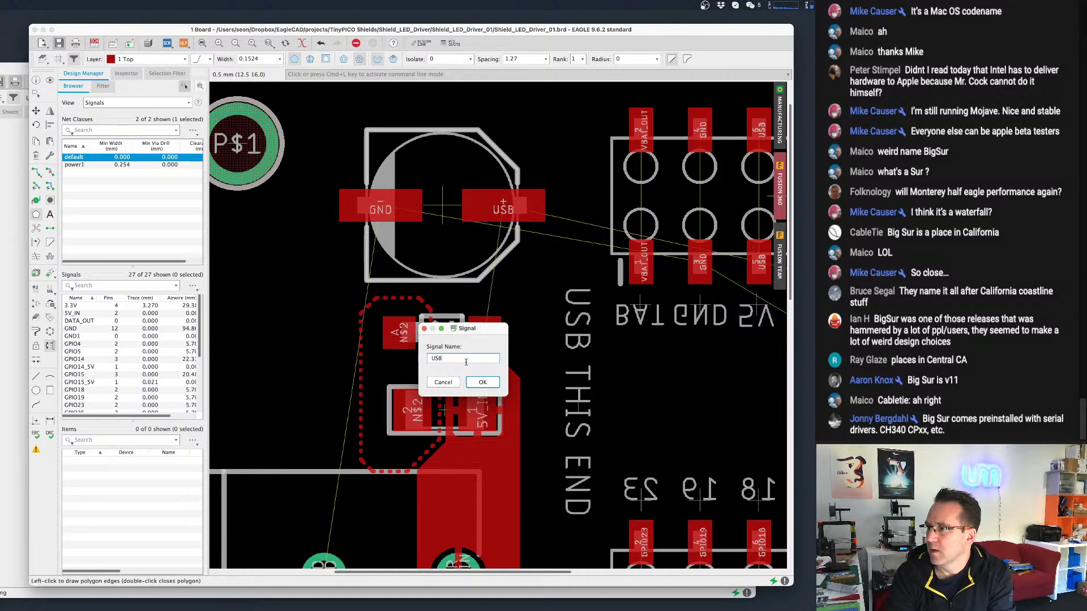
key("Return")
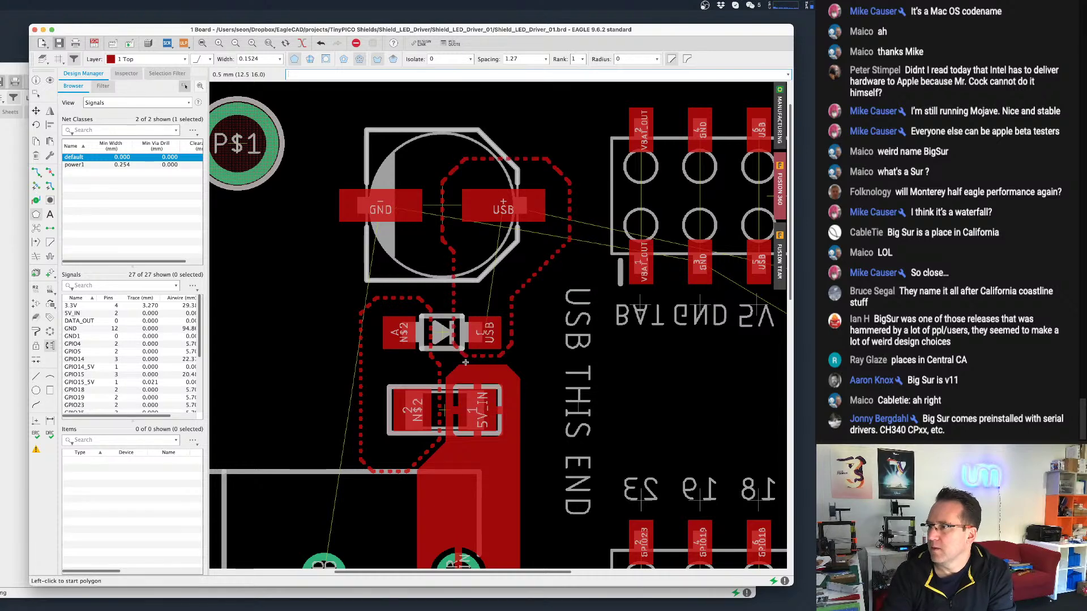
Run Ratsnest to fill the copper polygons around the capacitor, diode and fuse.
left_click(36, 230)
scroll(459, 340, "down", 2)
scroll(514, 382, "up", 5)
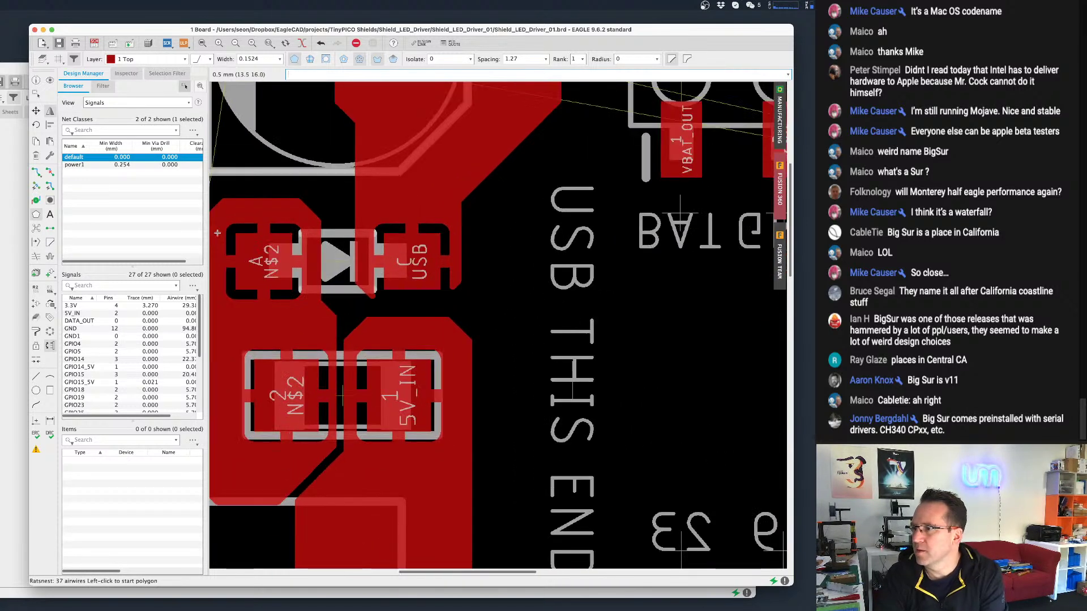
Move the USB polygon's lower edge up closer to the diode's cathode pad on the fine grid and refill the copper areas.
left_click(35, 110)
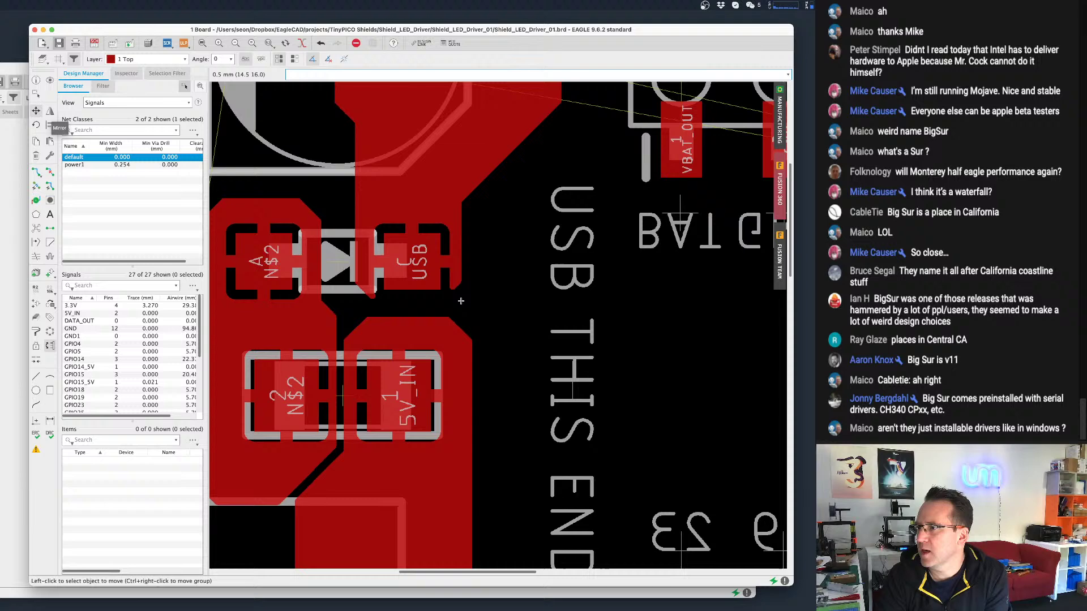
left_click(419, 302)
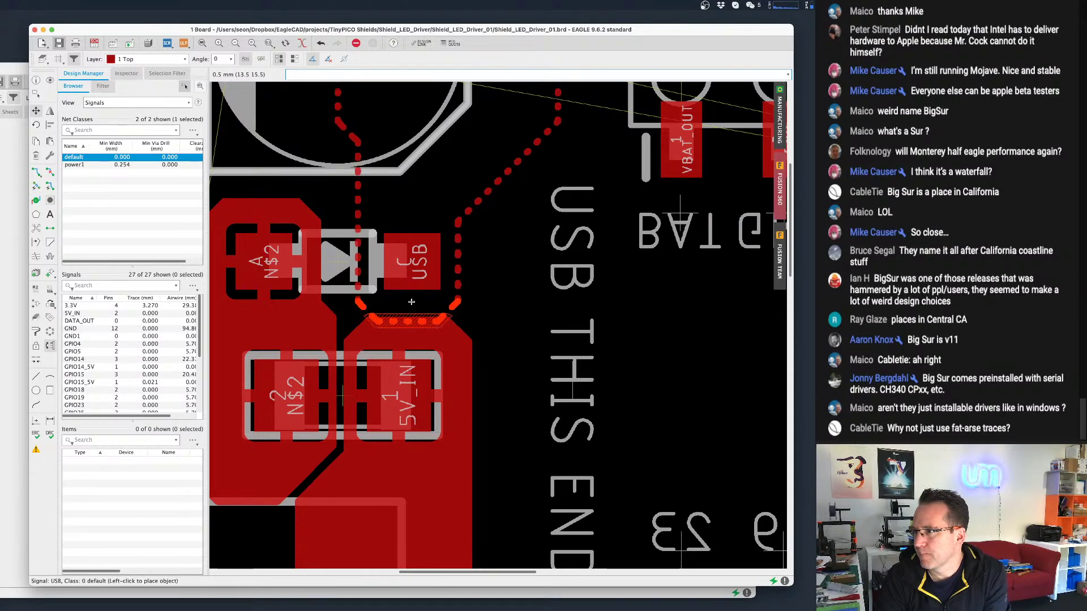
key("alt")
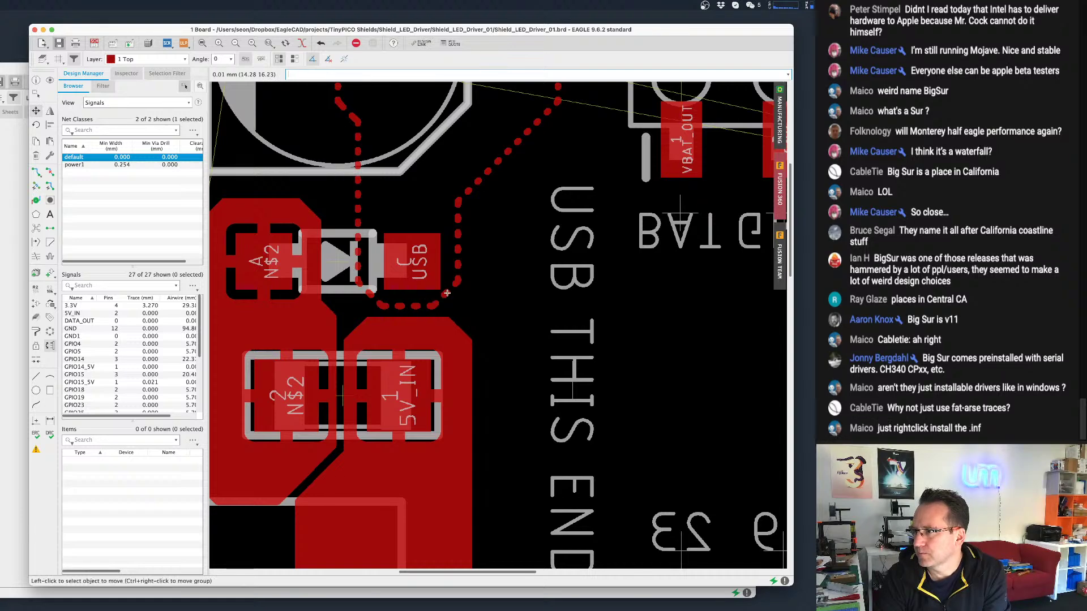
left_click(367, 299)
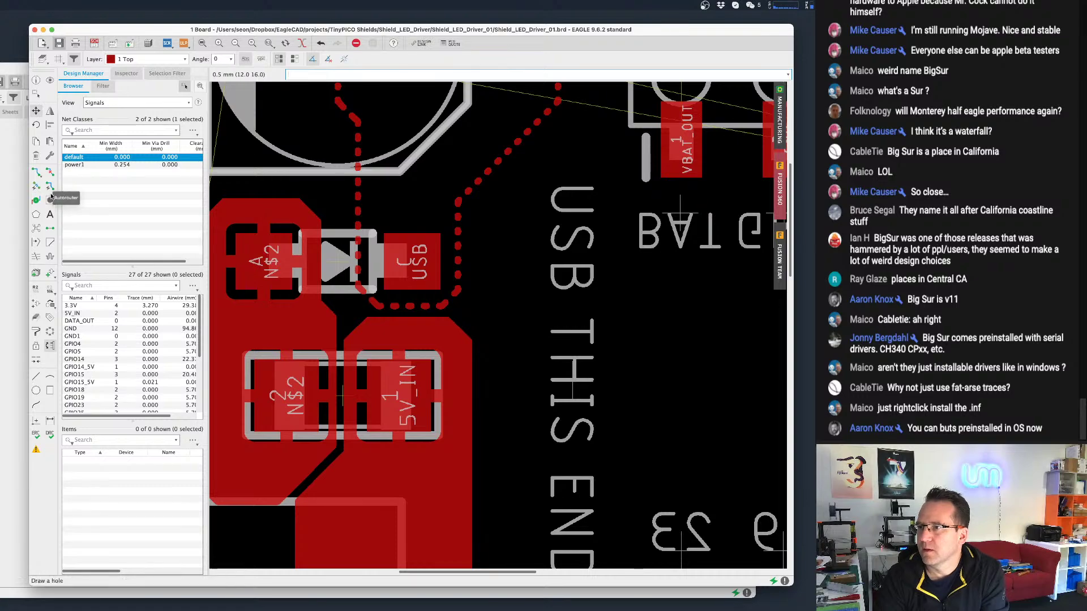
left_click(35, 228)
scroll(401, 282, "down", 6)
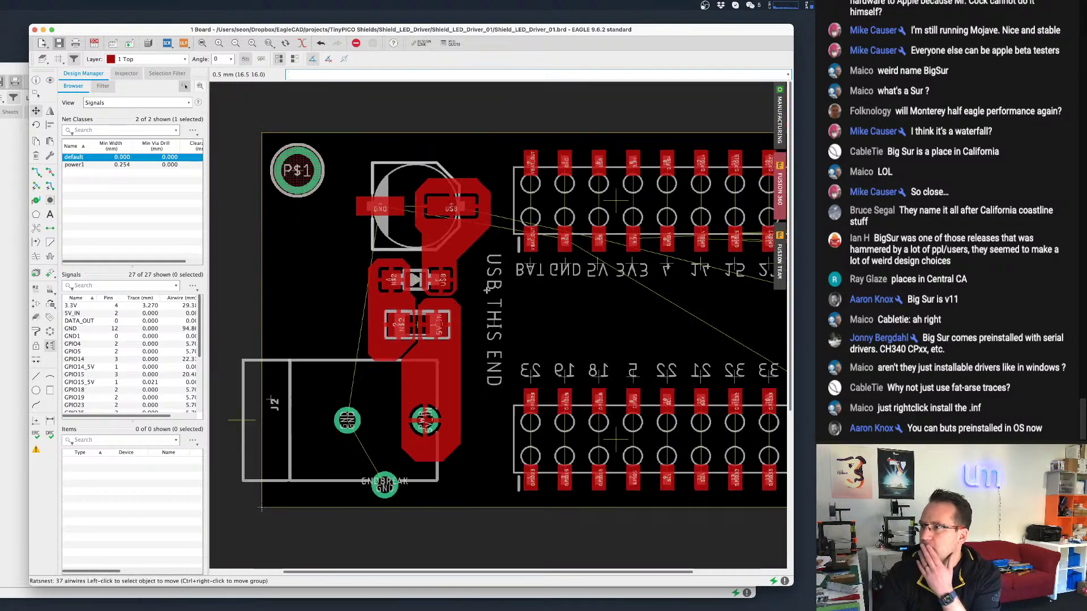
Examine the filled copper areas linking the power jack, fuse, diode and capacitor, and the airwires running to the pin headers.
mouse_move(485, 268)
middle_mouse_down()
mouse_move(427, 265)
mouse_move(469, 265)
middle_mouse_up()
scroll(426, 265, "up", 1)
scroll(426, 264, "down", 2)
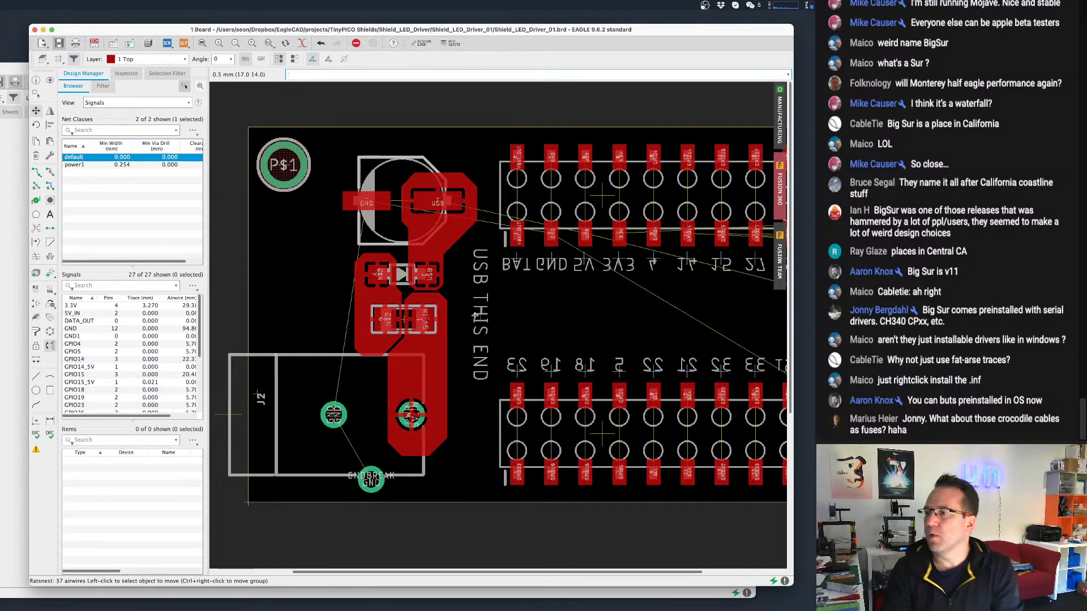
scroll(470, 334, "down", 3)
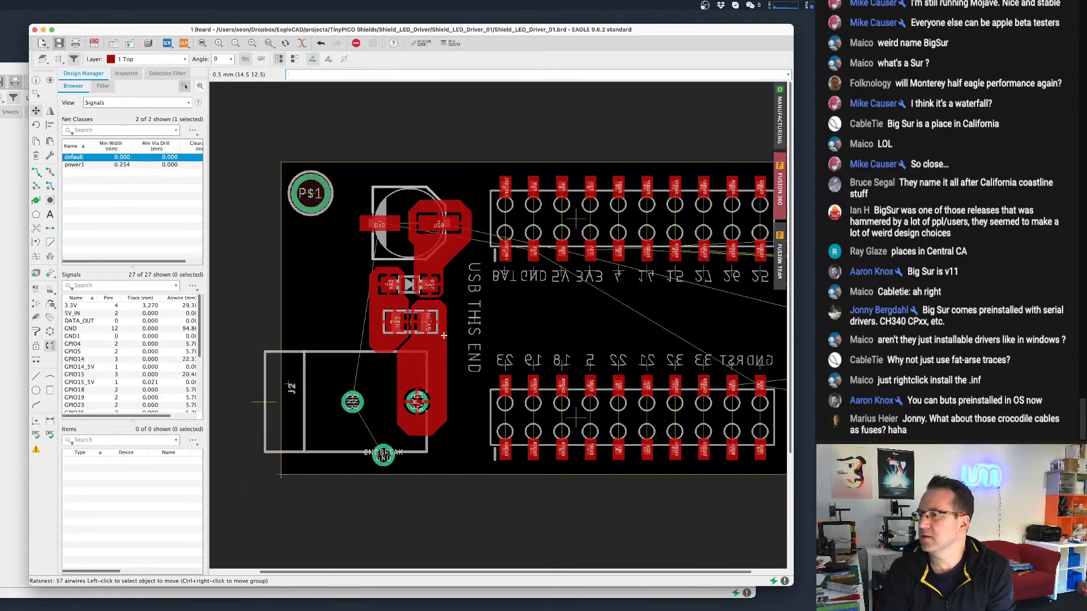
scroll(466, 348, "up", 2)
scroll(464, 347, "up", 2)
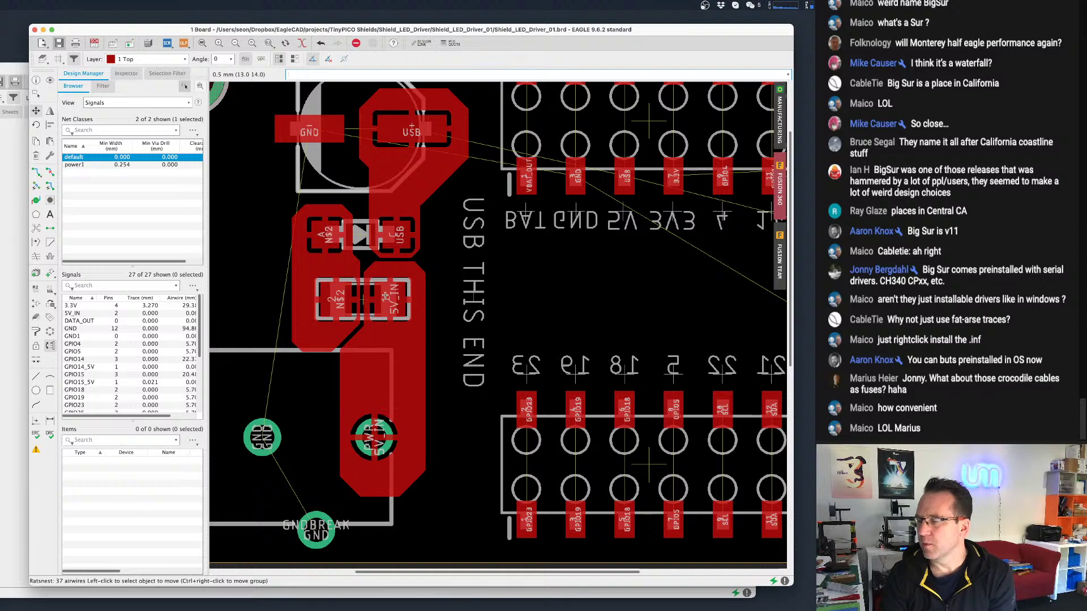
scroll(385, 295, "up", 3)
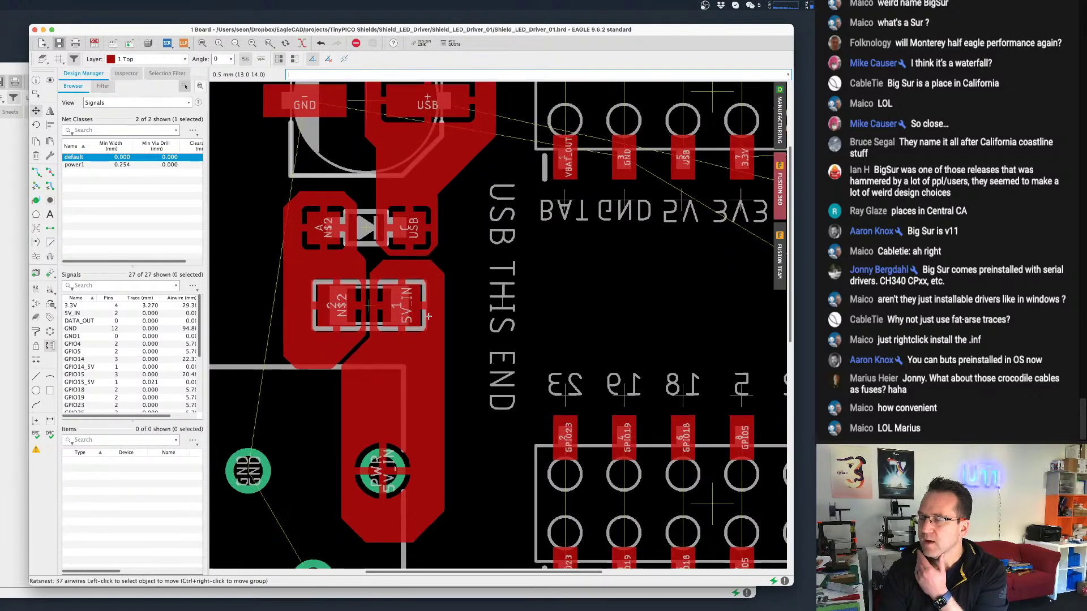
middle_click_drag(400, 300, 428, 316)
scroll(424, 313, "up", 1)
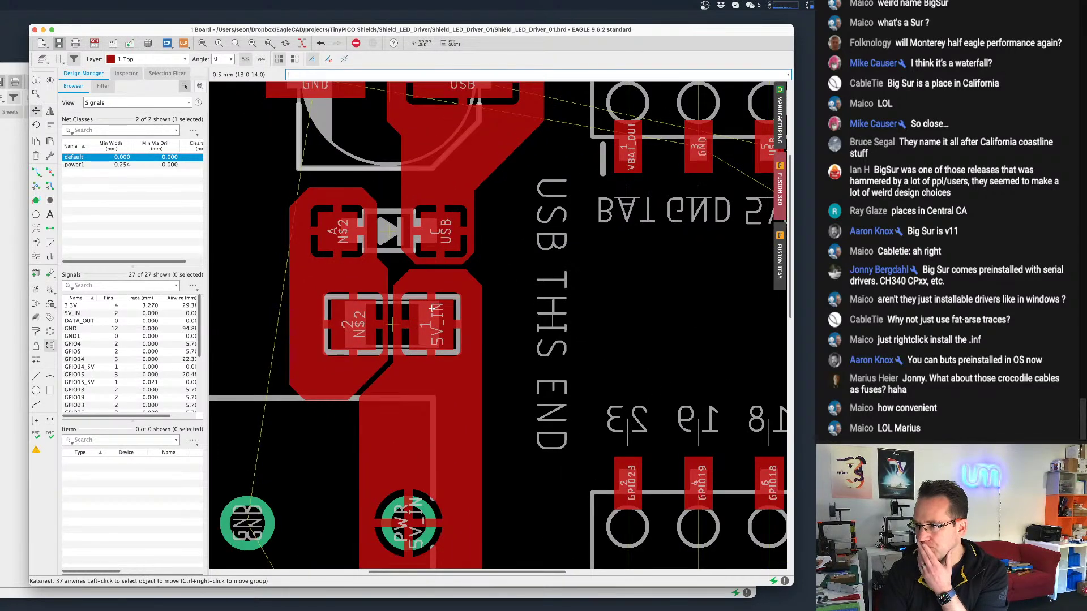
scroll(439, 387, "down", 1)
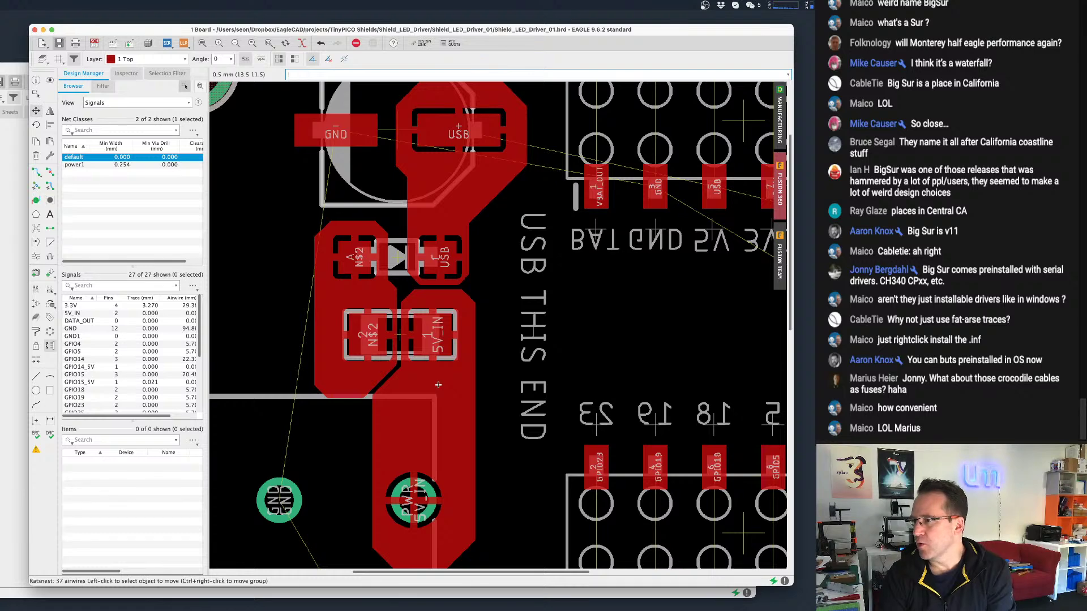
scroll(438, 385, "down", 1)
scroll(474, 381, "down", 1)
scroll(478, 377, "up", 1)
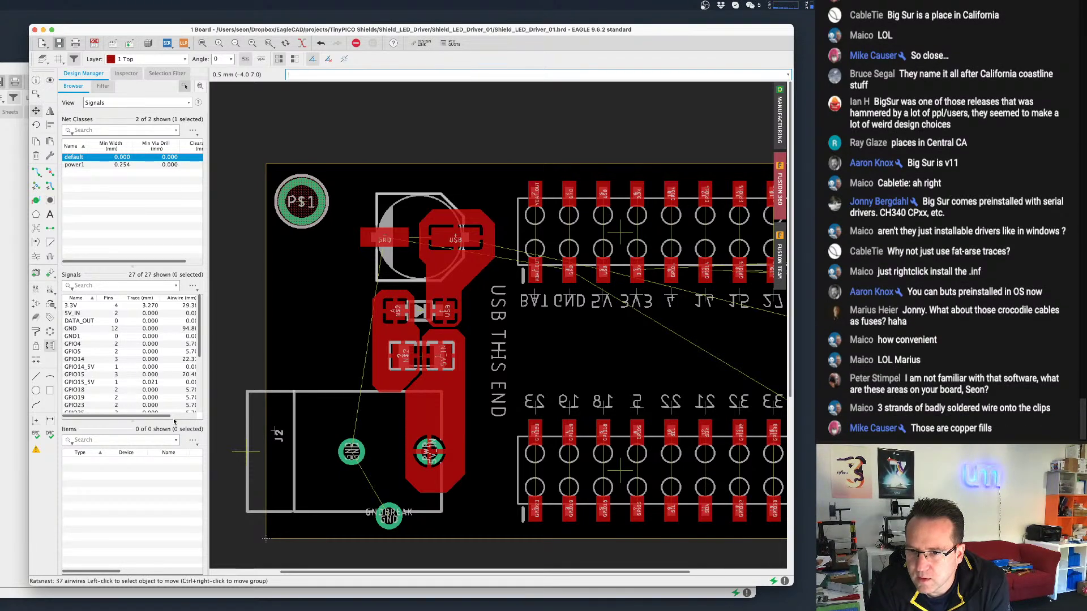
scroll(531, 335, "up", 2)
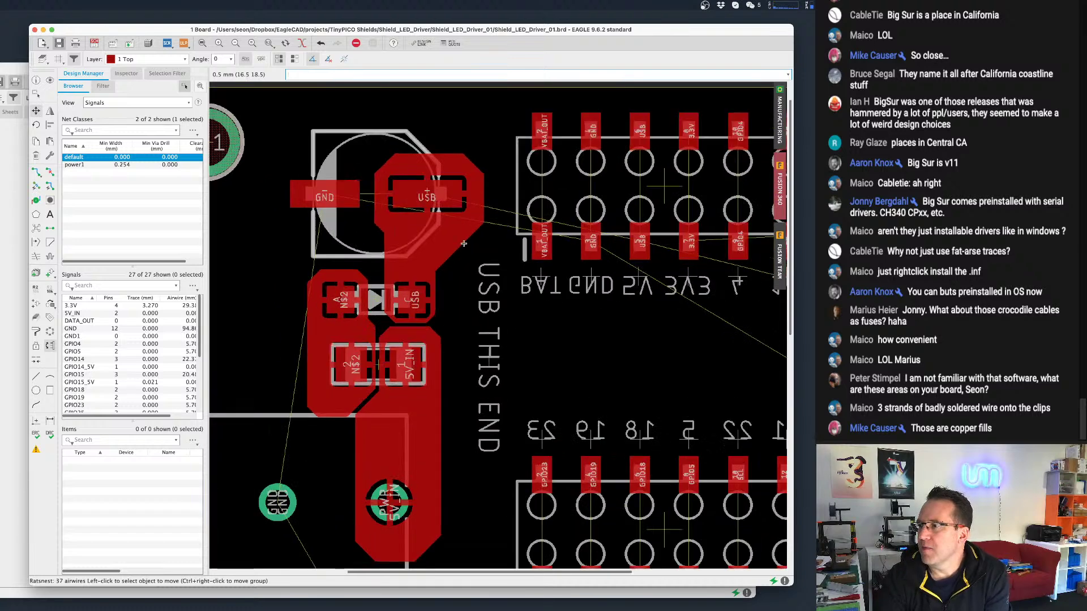
scroll(456, 323, "down", 2)
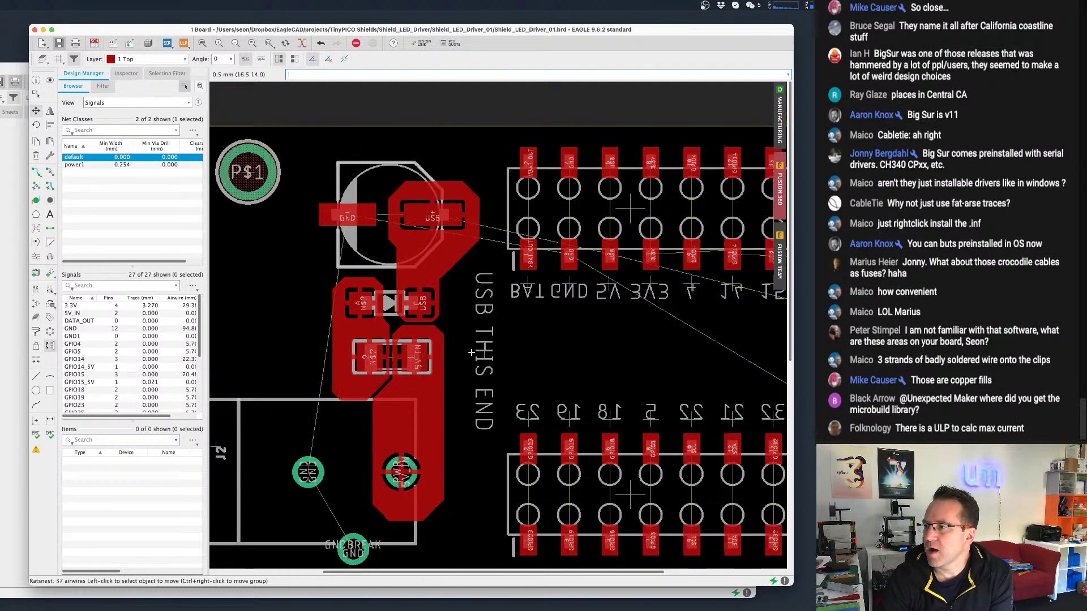
scroll(508, 342, "up", 1)
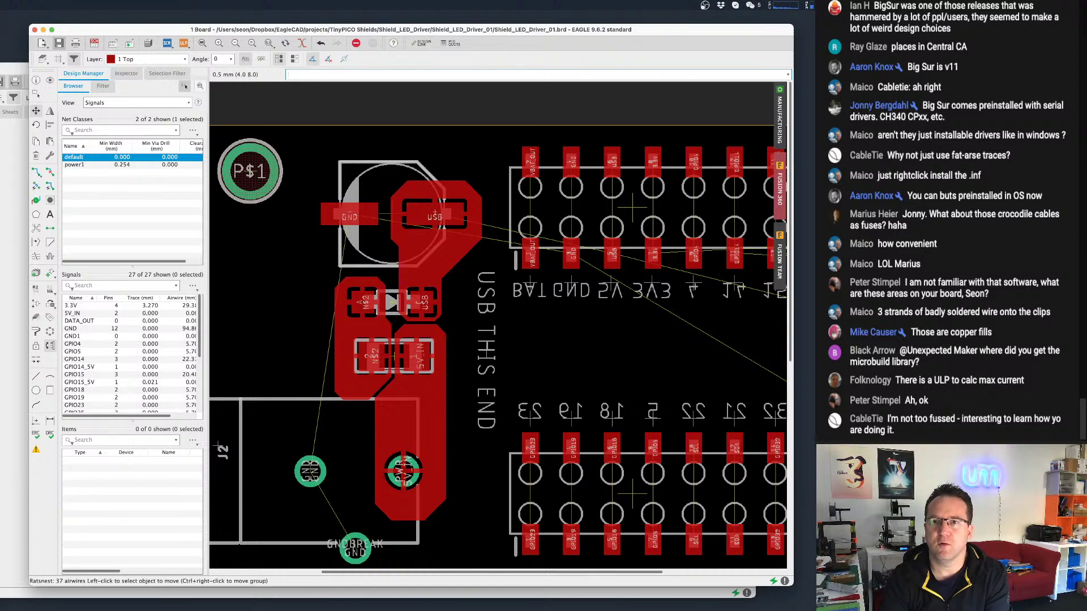
middle_click_drag(489, 374, 469, 309)
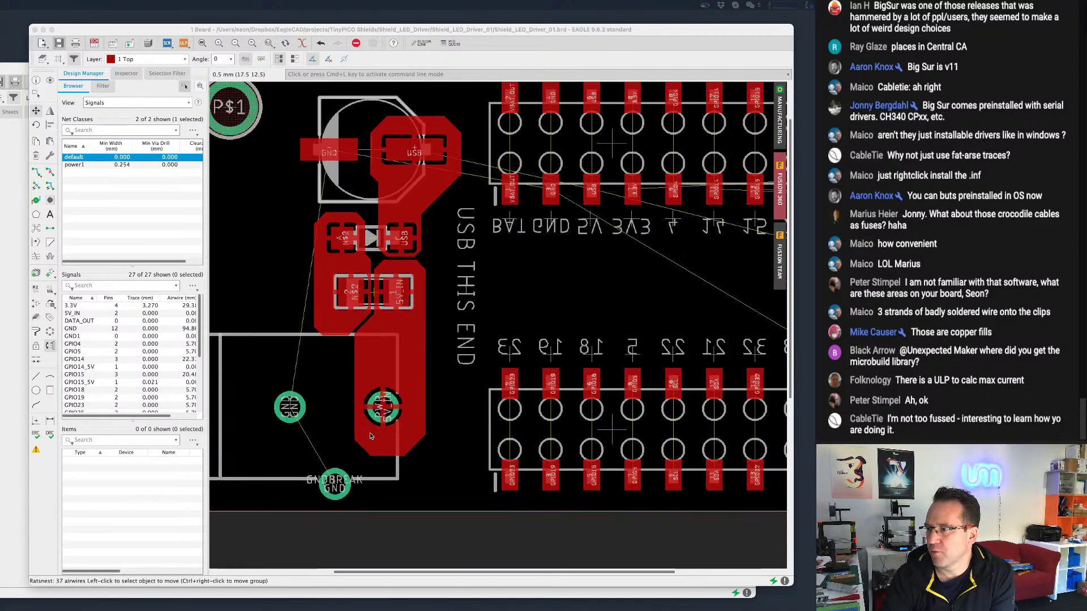
scroll(371, 435, "down", 1)
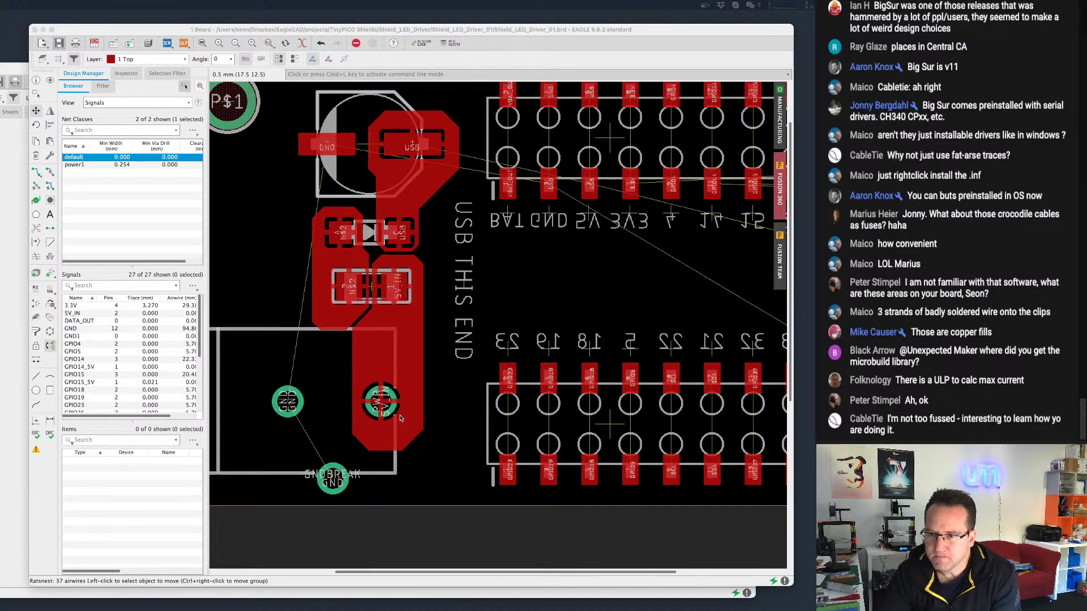
scroll(465, 347, "down", 2)
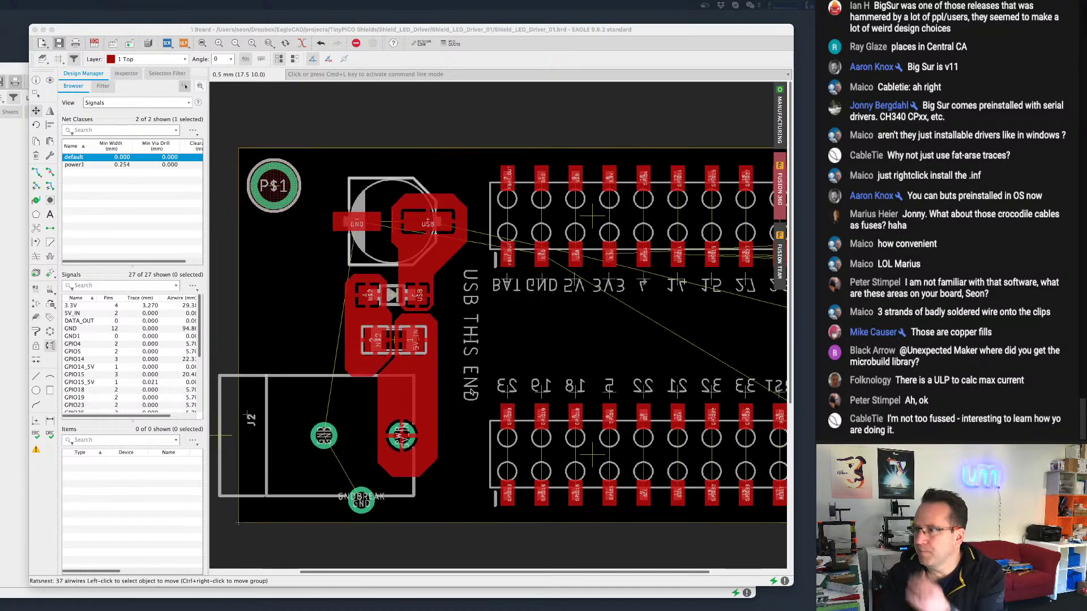
scroll(571, 376, "down", 1)
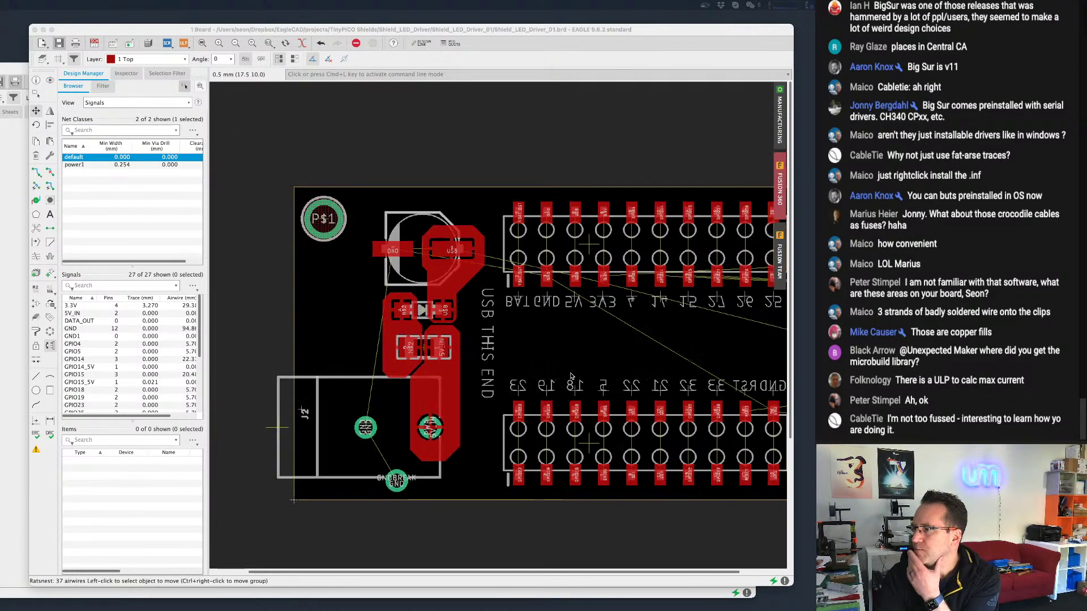
middle_click_drag(640, 371, 515, 371)
scroll(515, 371, "up", 1)
middle_click_drag(471, 279, 591, 321)
Switch from the board to its schematic to view the power input circuit.
left_click(38, 172)
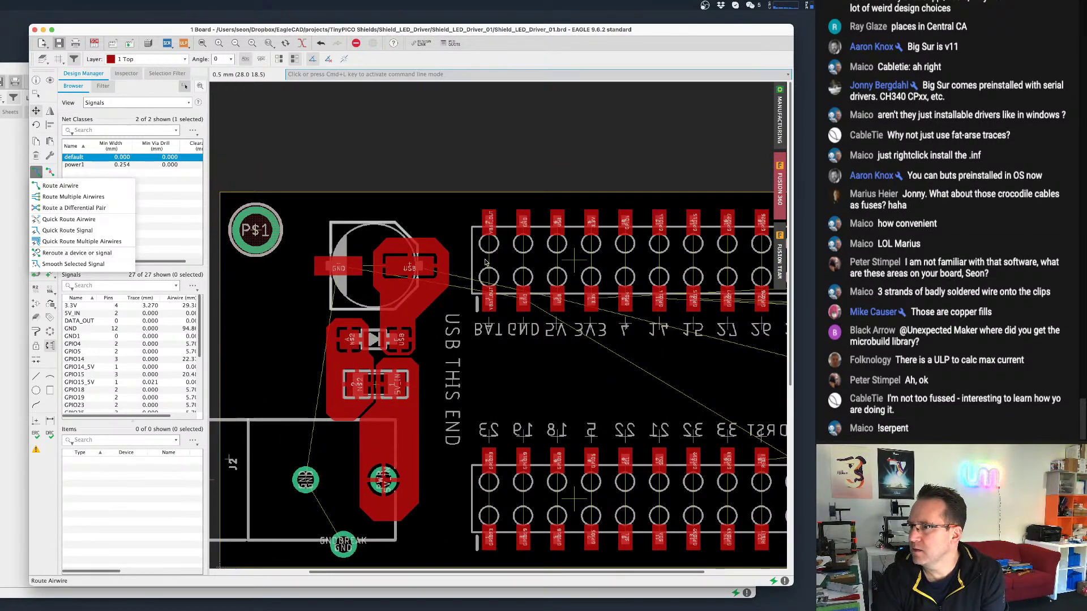
left_click(439, 148)
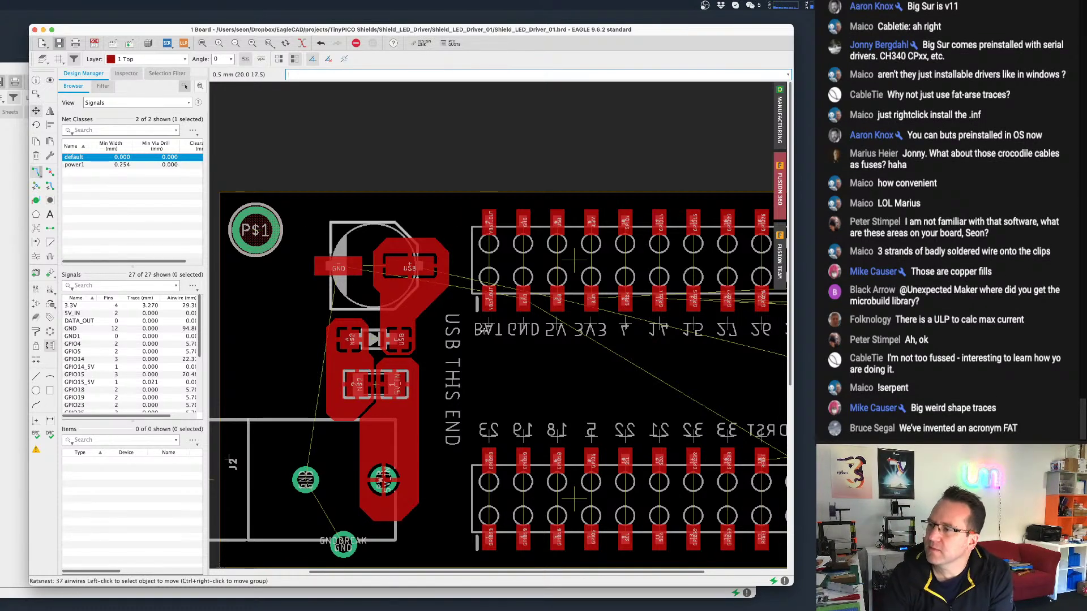
left_click(95, 43)
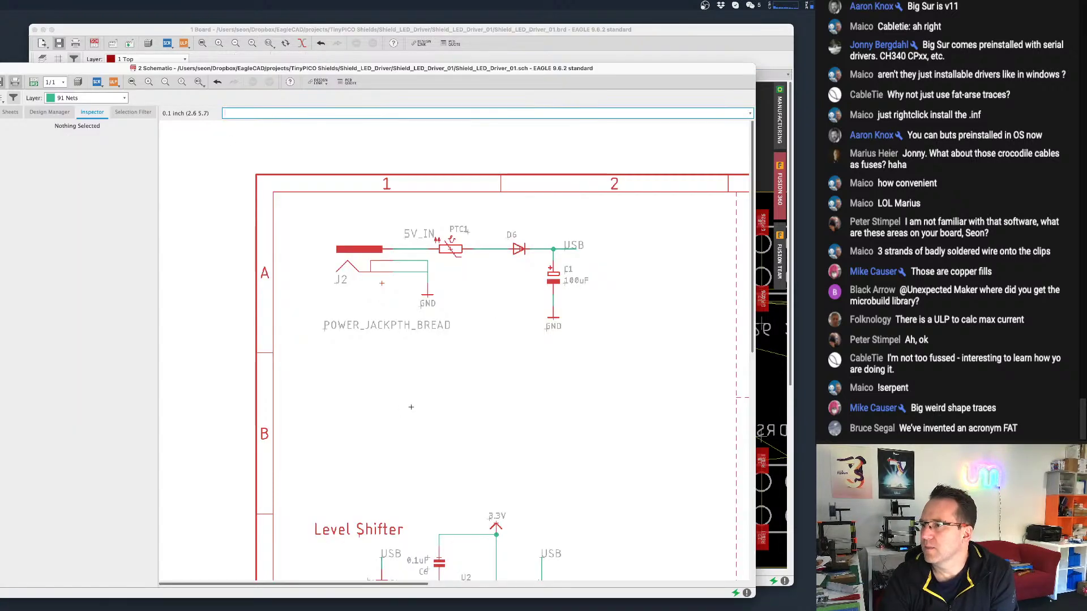
Name the net between the fuse PTC1 and diode D6 5V_OUT, place its label below the wire and save the schematic.
left_click(0, 210)
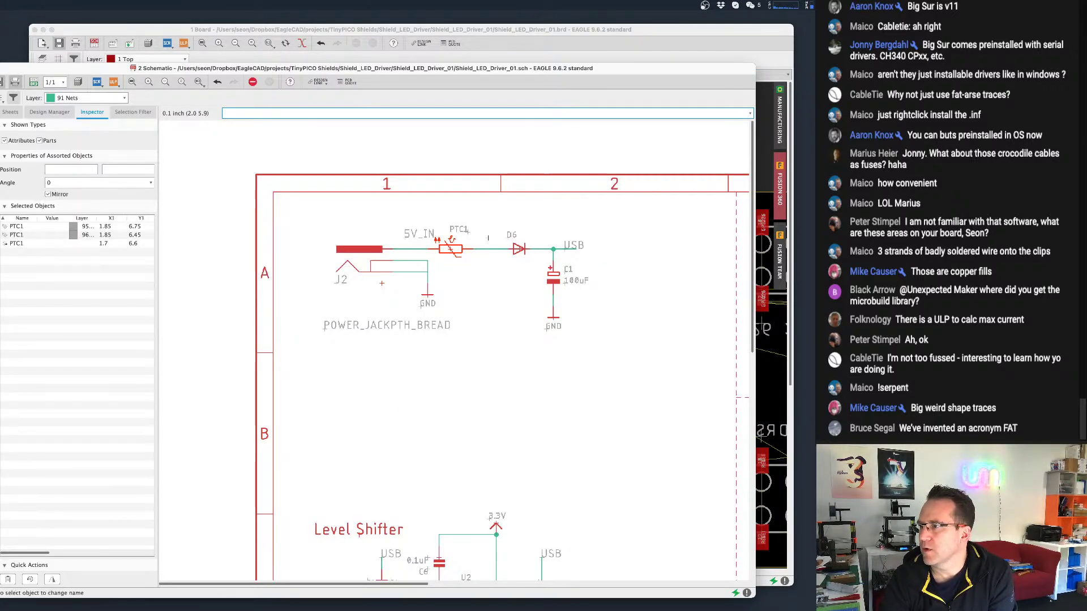
left_click(491, 250)
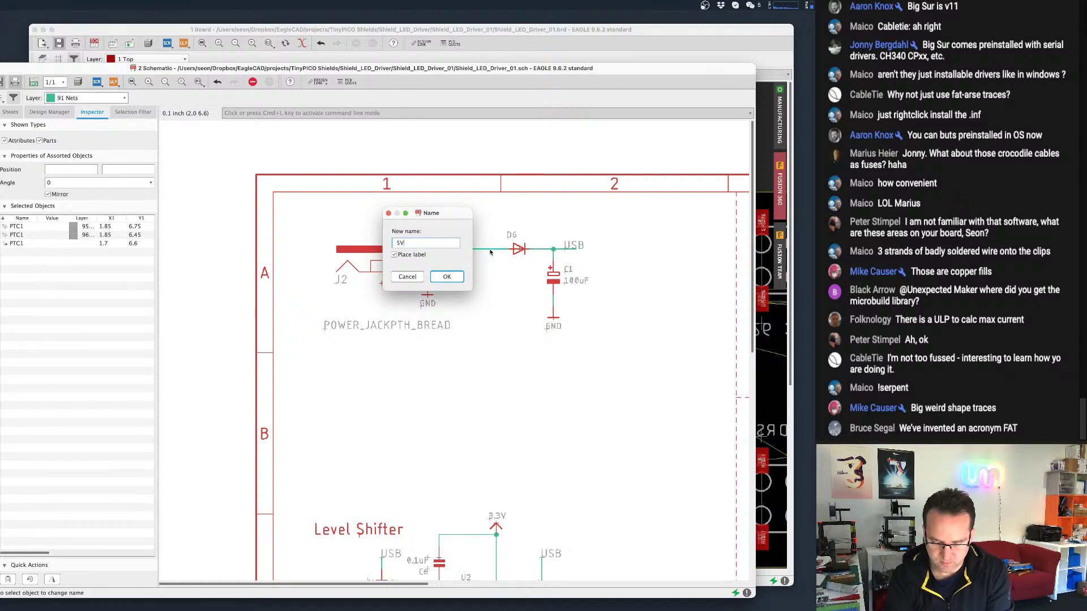
key("Return")
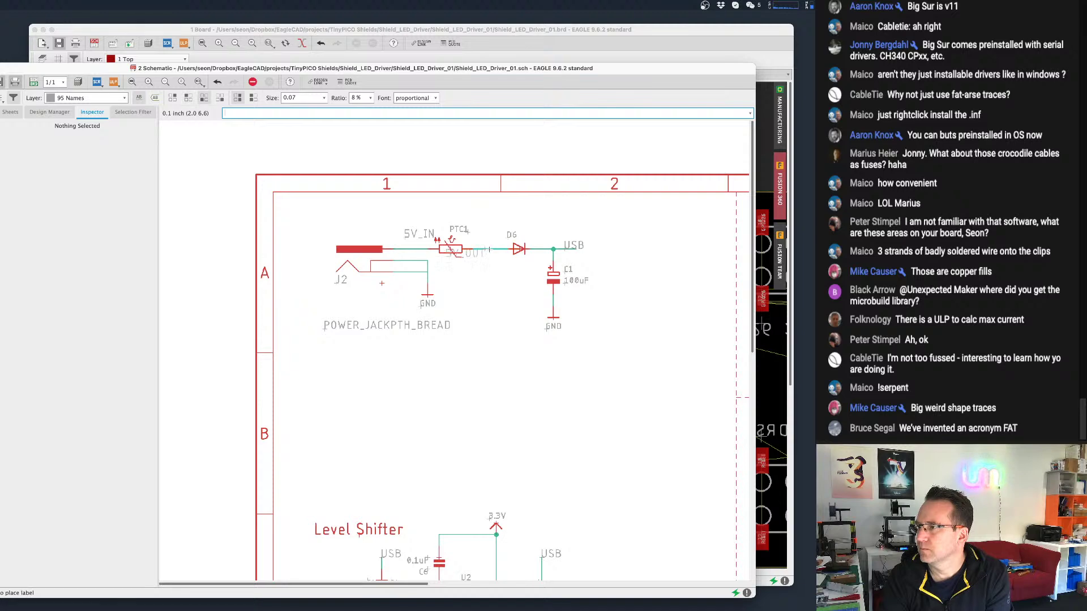
left_click(488, 266)
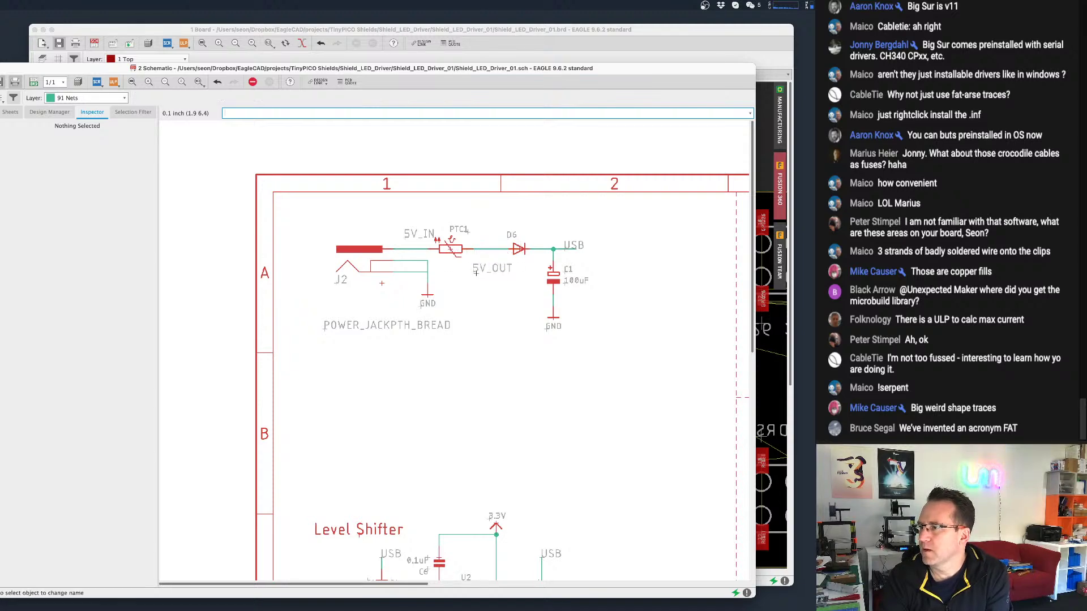
key("super+s")
Return to the board and check the signal name of the copper polygon joining the diode's anode and the fuse.
left_click(625, 35)
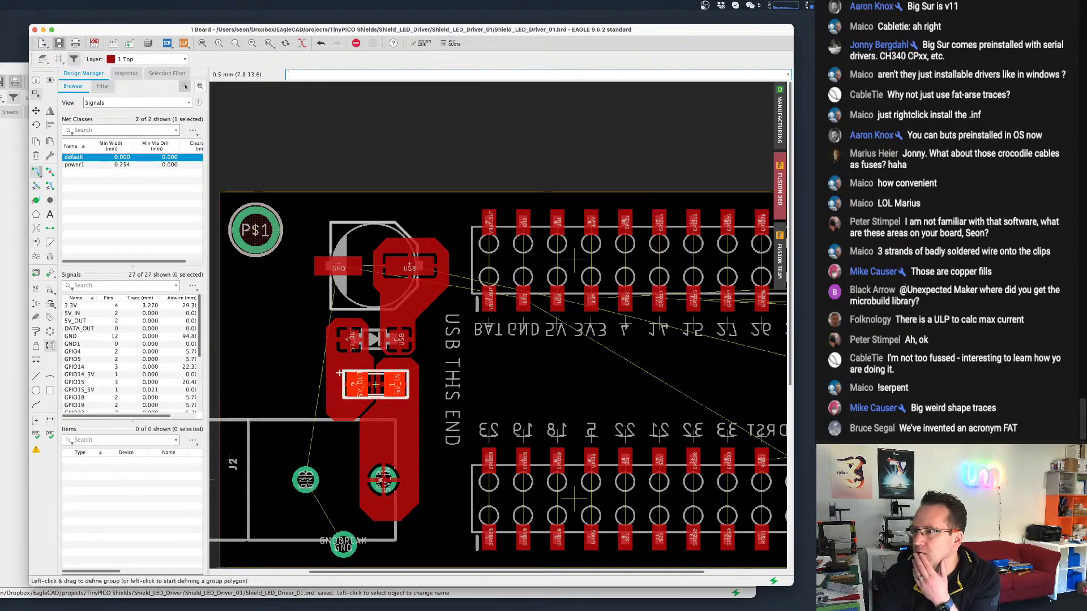
scroll(348, 367, "up", 5)
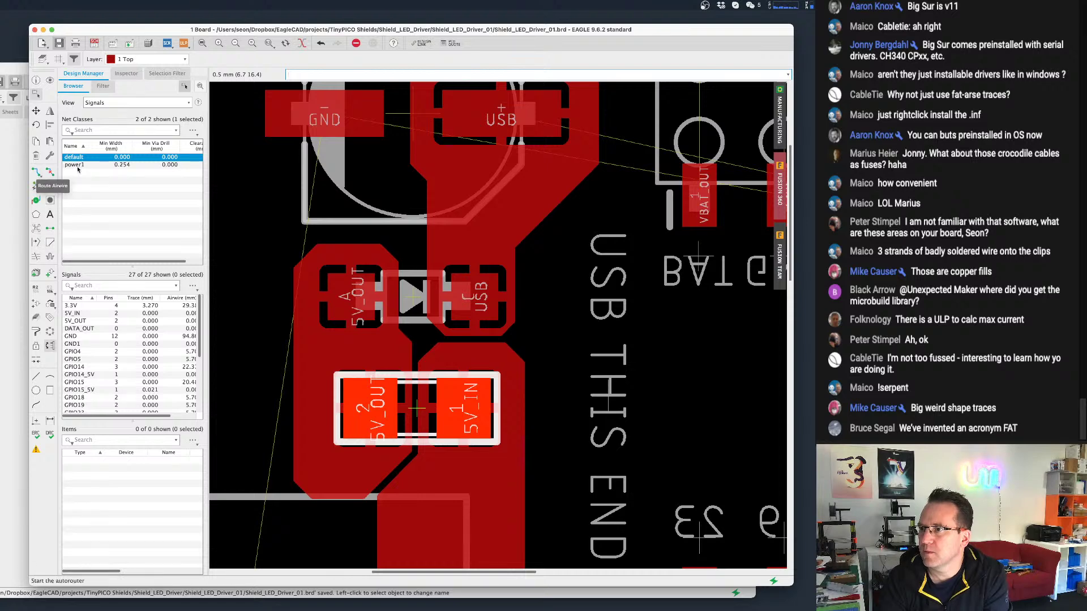
left_click(41, 290)
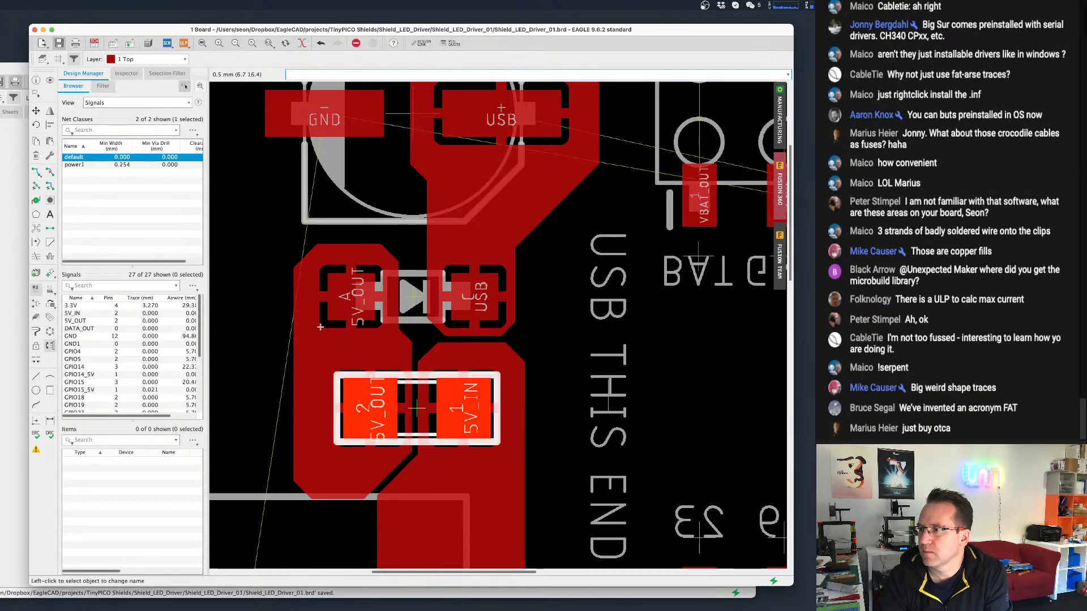
left_click(294, 358)
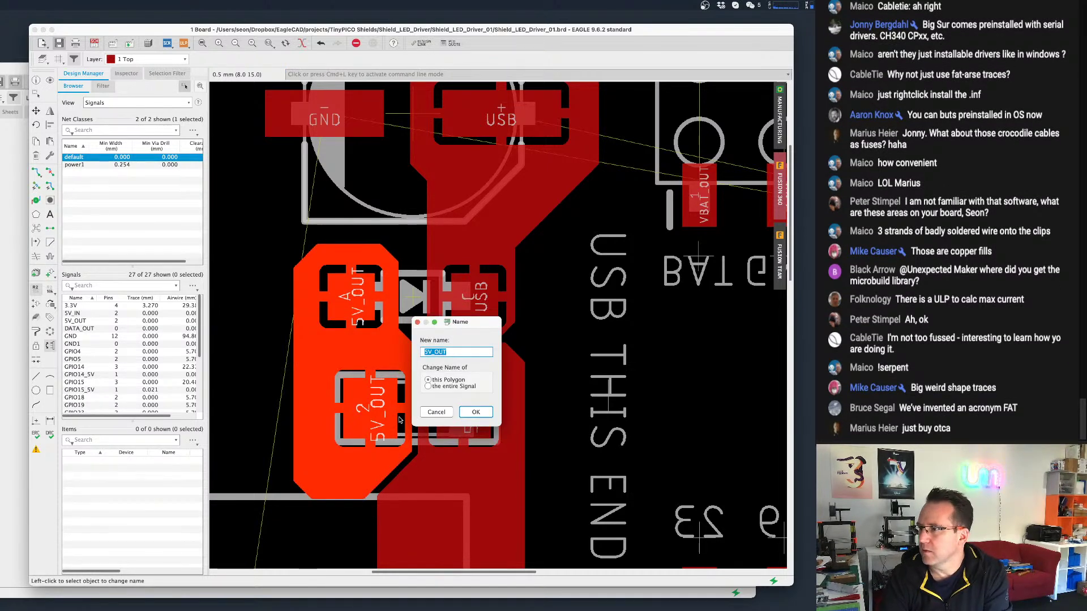
left_click(475, 412)
Route a 0.508 mm wide USB trace on the top layer from the diode's cathode pad to the lower 5V header pad.
scroll(503, 427, "down", 4)
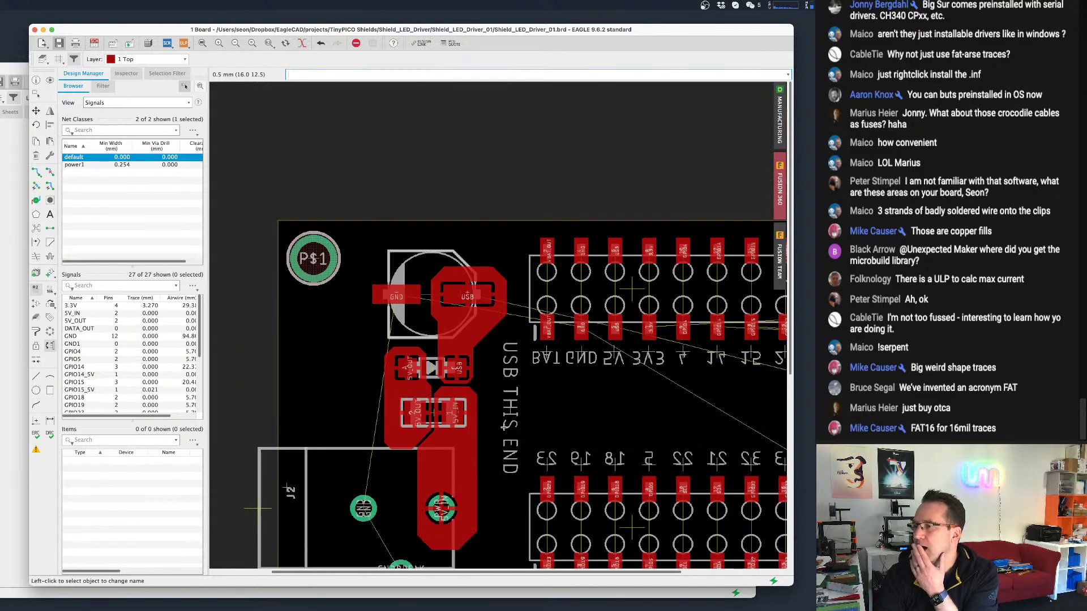
middle_click_drag(503, 427, 474, 418)
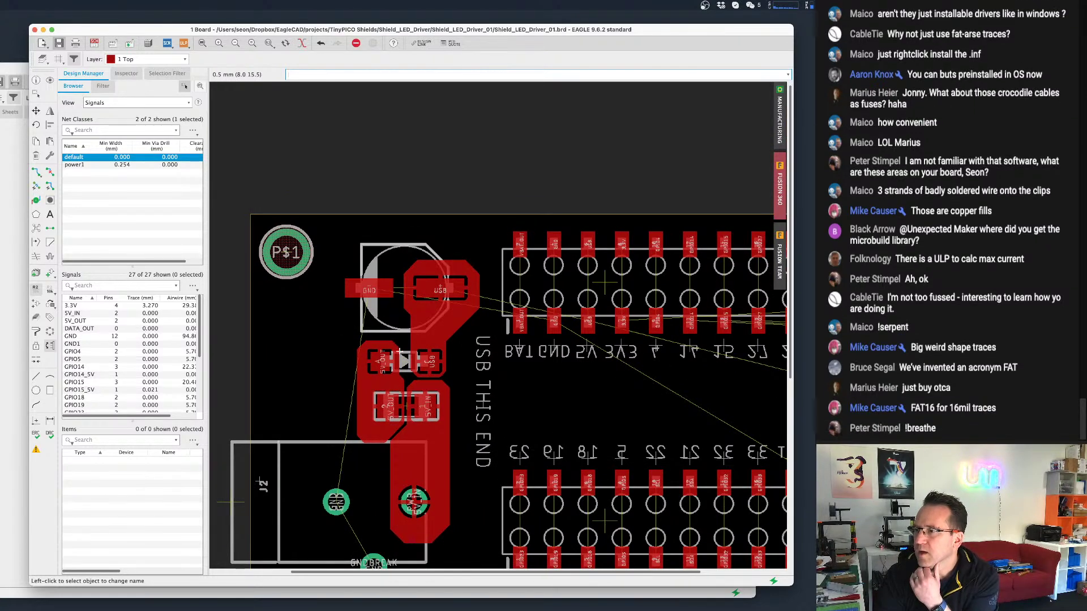
scroll(382, 356, "down", 1)
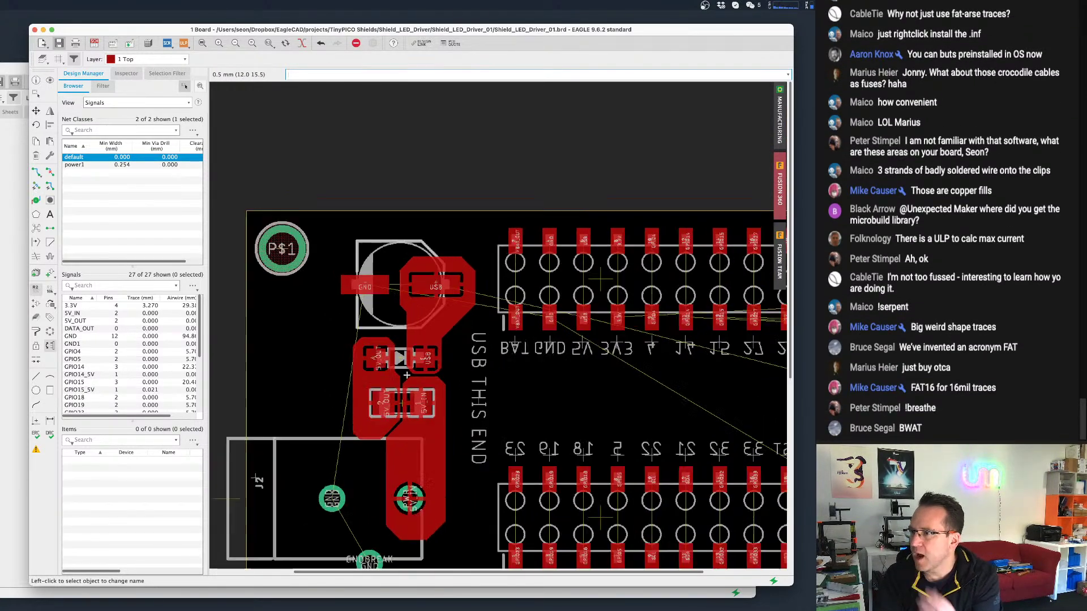
scroll(393, 369, "up", 3)
scroll(336, 388, "down", 2)
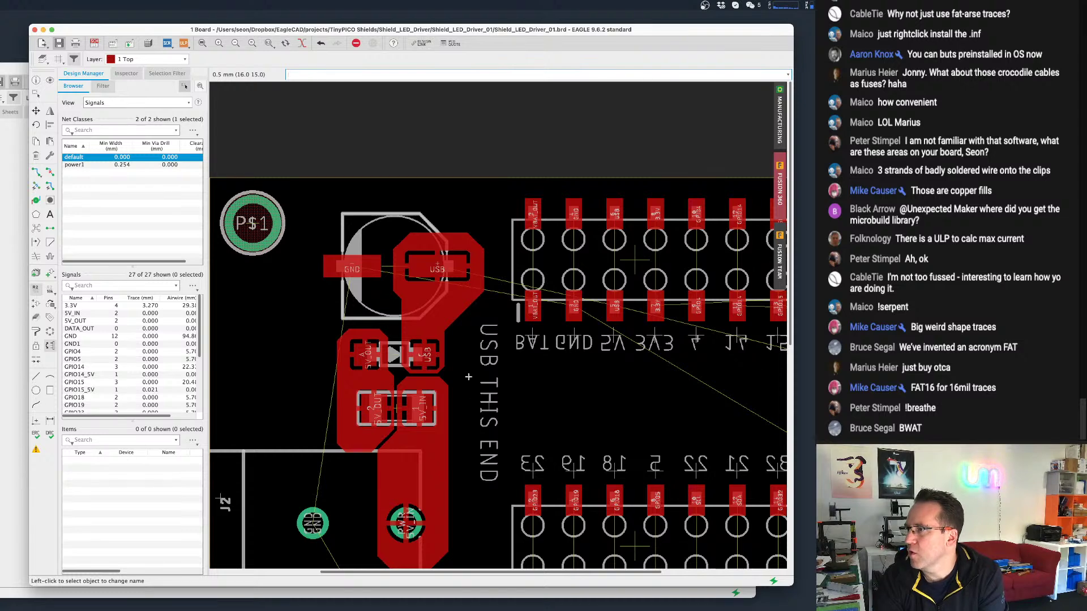
left_click(35, 171)
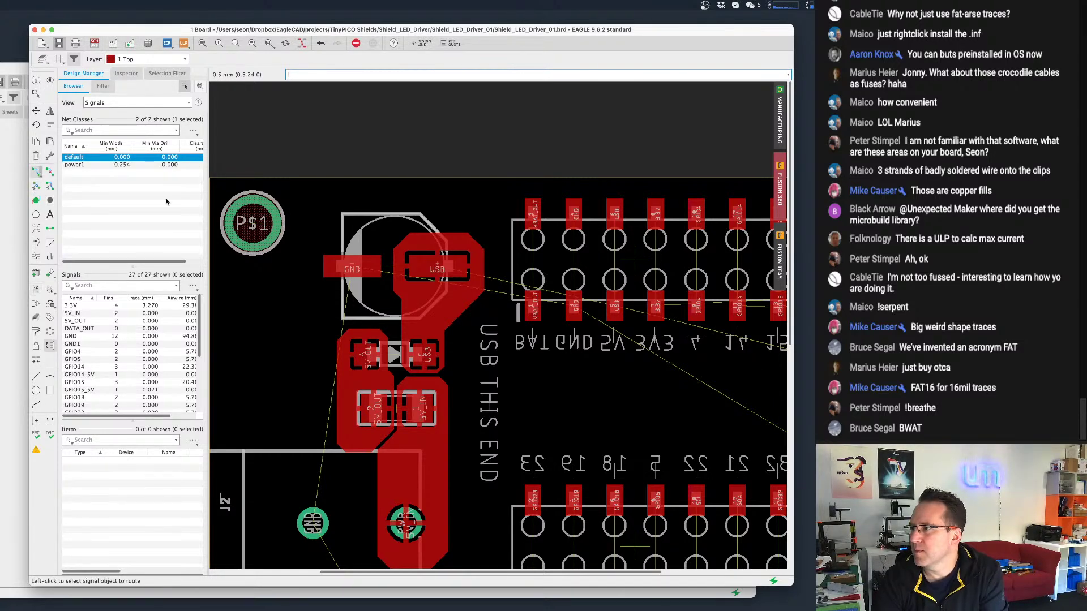
scroll(584, 329, "up", 1)
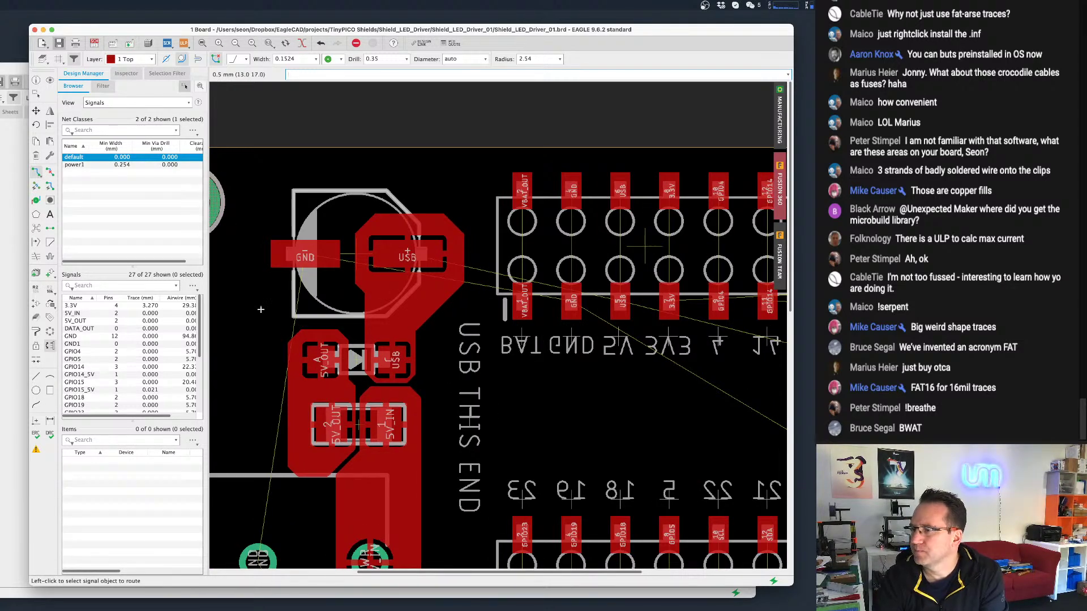
left_click(319, 60)
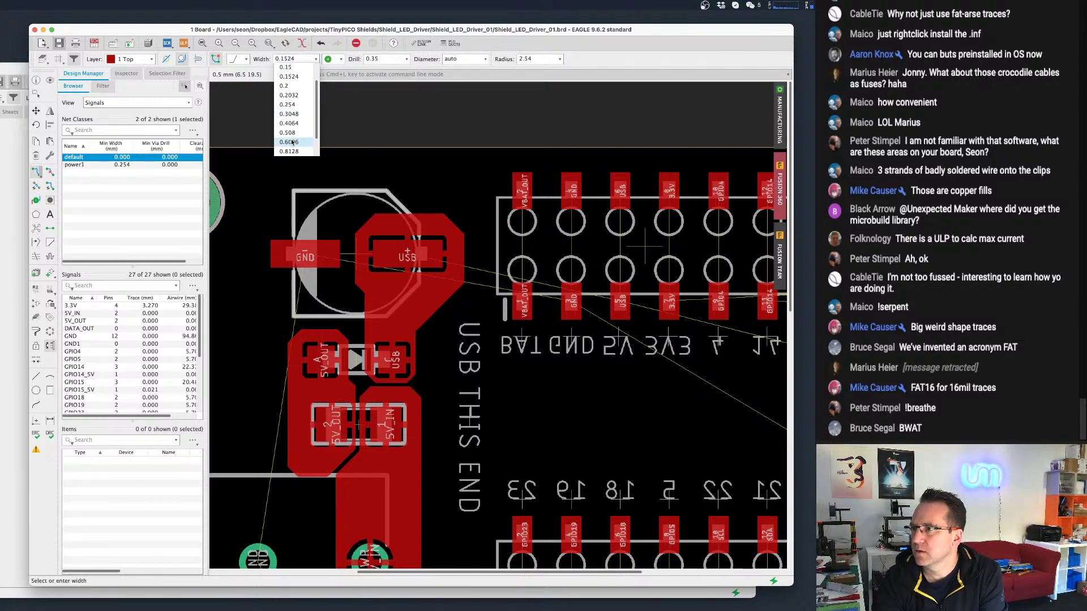
left_click(288, 133)
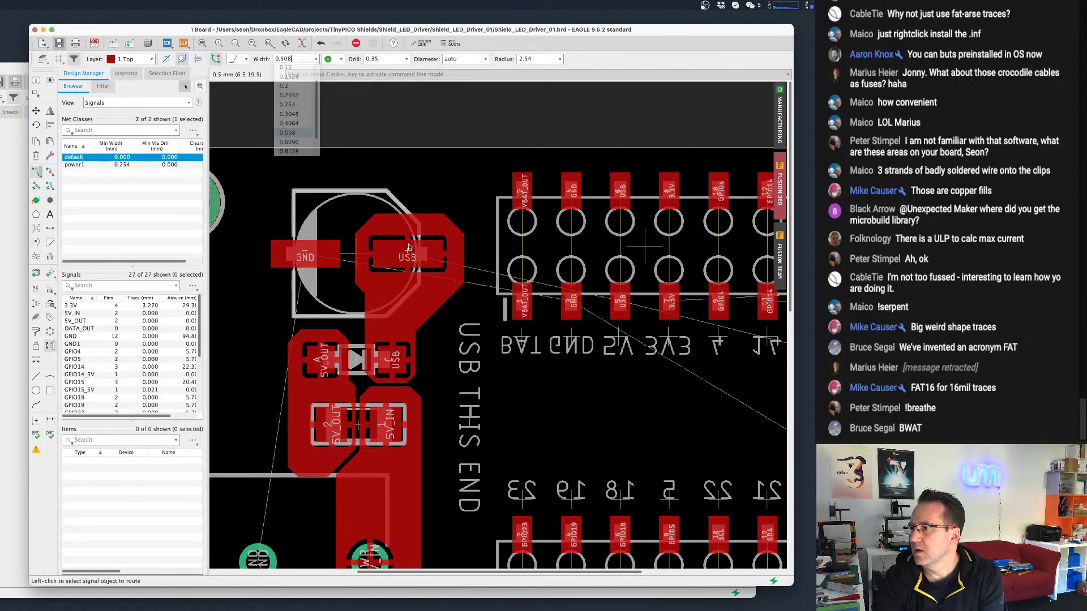
left_click(405, 359)
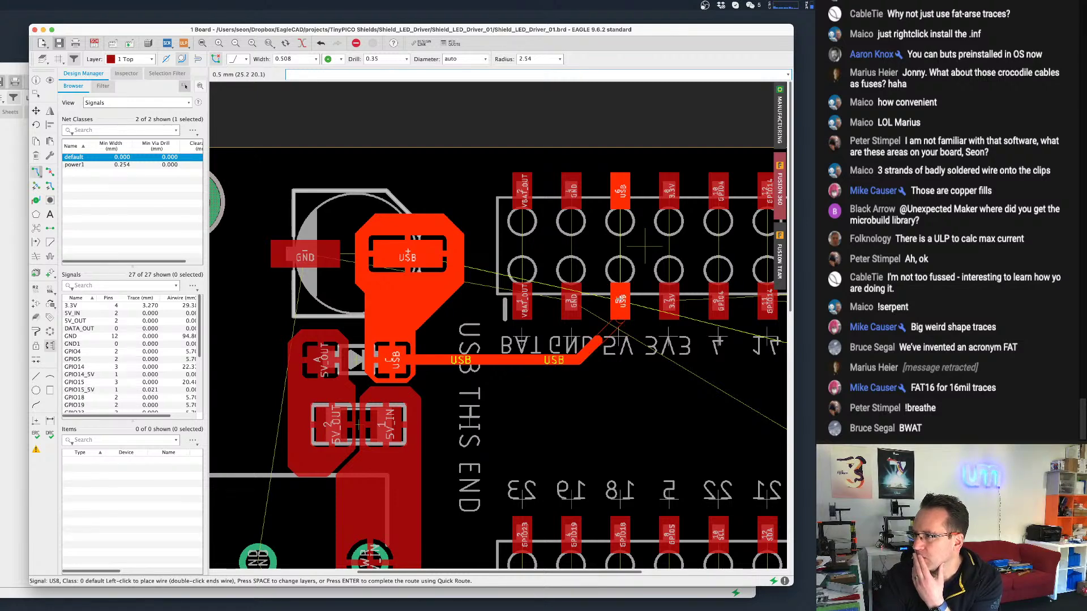
left_click(620, 320)
Shift the diagonal segment of the USB trace outward so the trace enters the 5V header pad vertically.
left_click(35, 110)
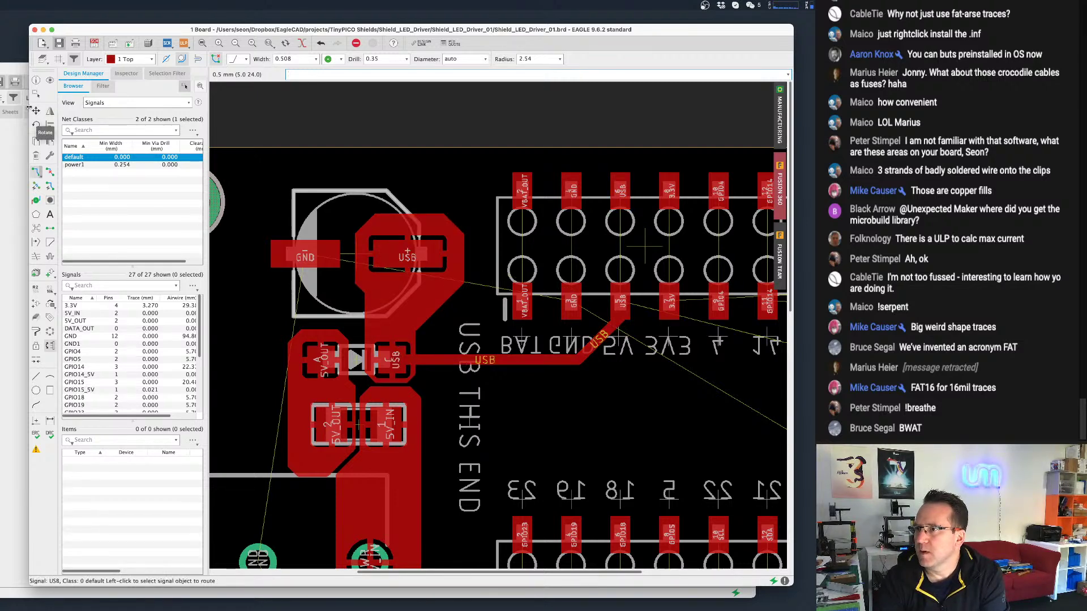
left_click(606, 339)
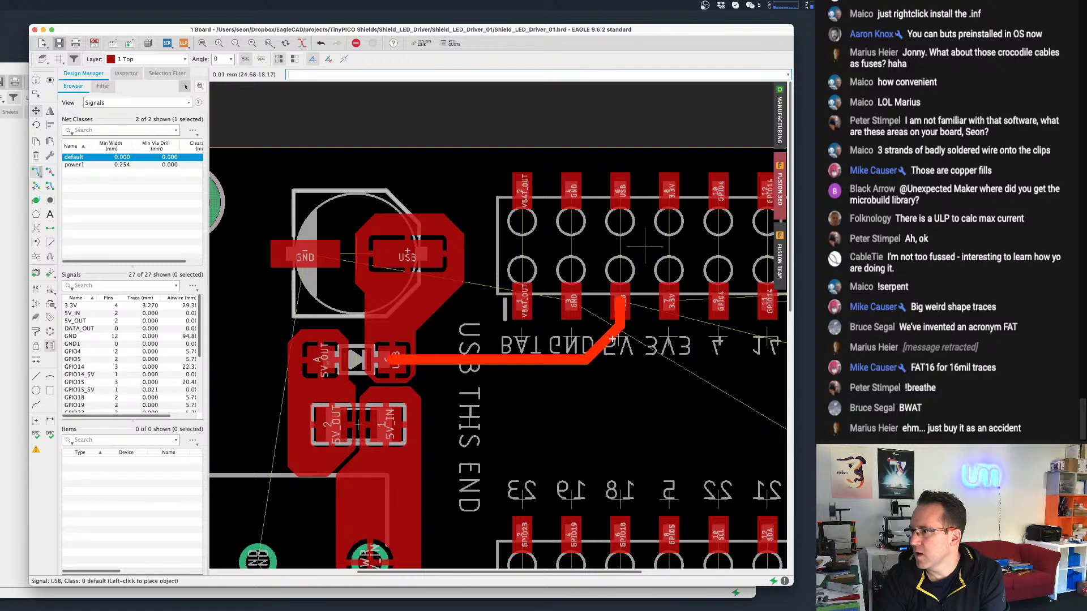
left_click(615, 340)
scroll(474, 388, "down", 5)
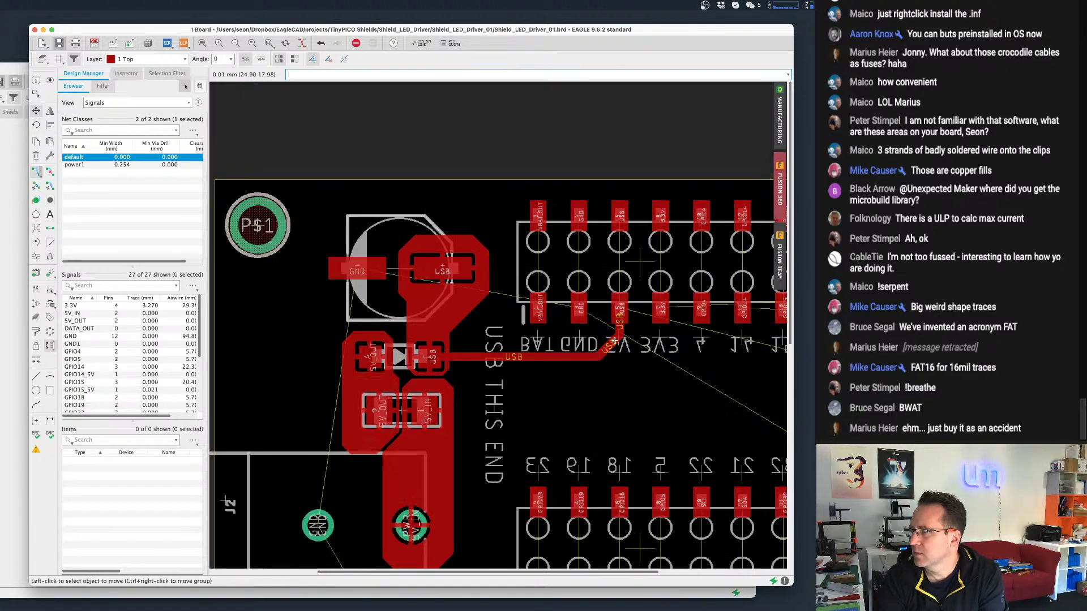
Realign the 3.3V trace between the level shifter's pin 1 and its capacitor, undoing the first attempt at the move.
scroll(474, 389, "up", 5)
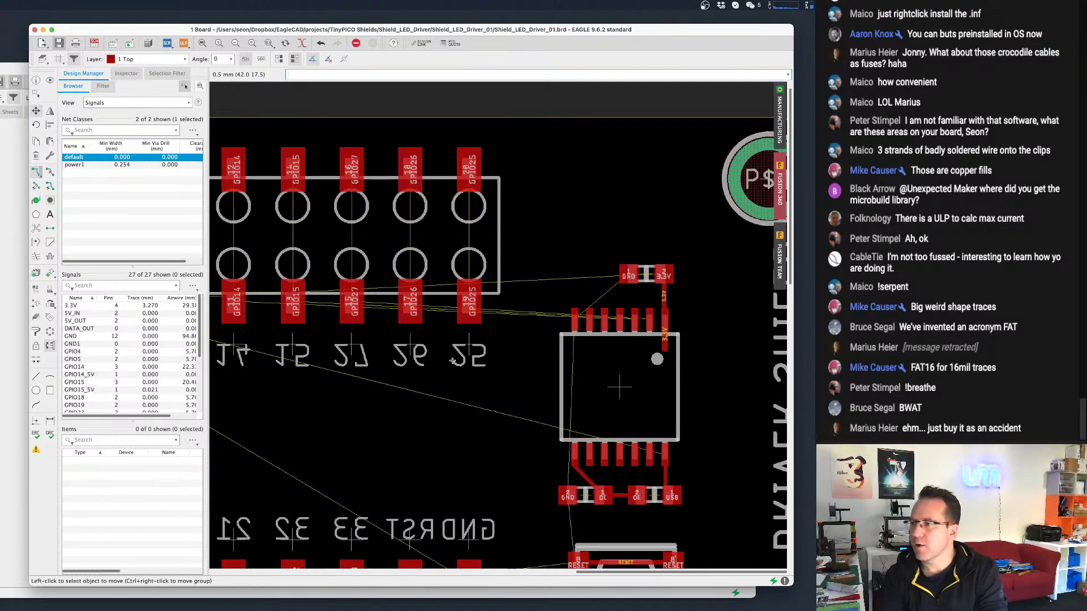
scroll(656, 333, "up", 3)
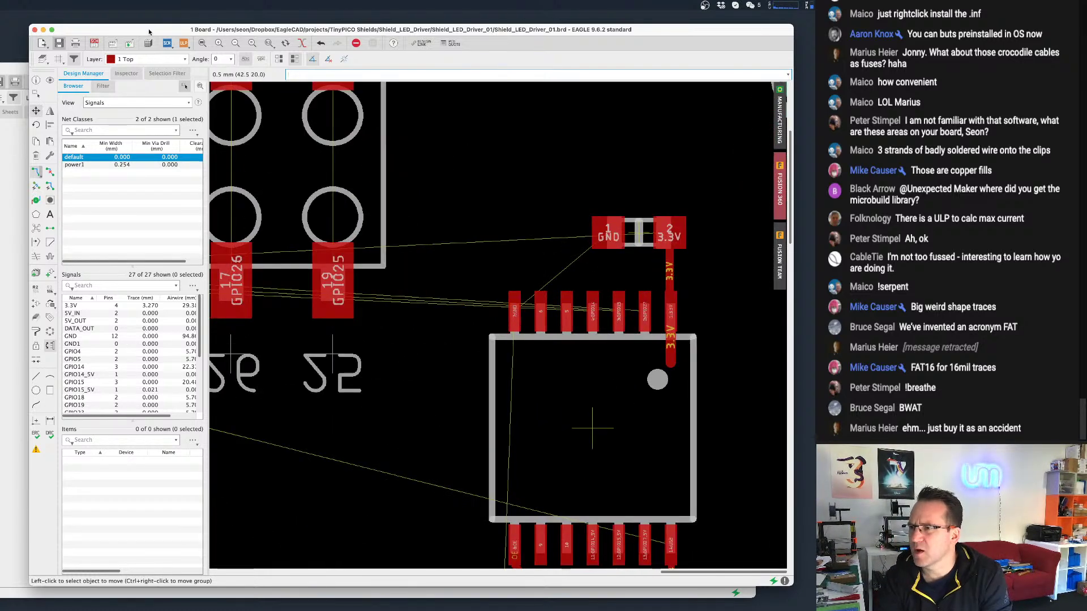
left_click(36, 112)
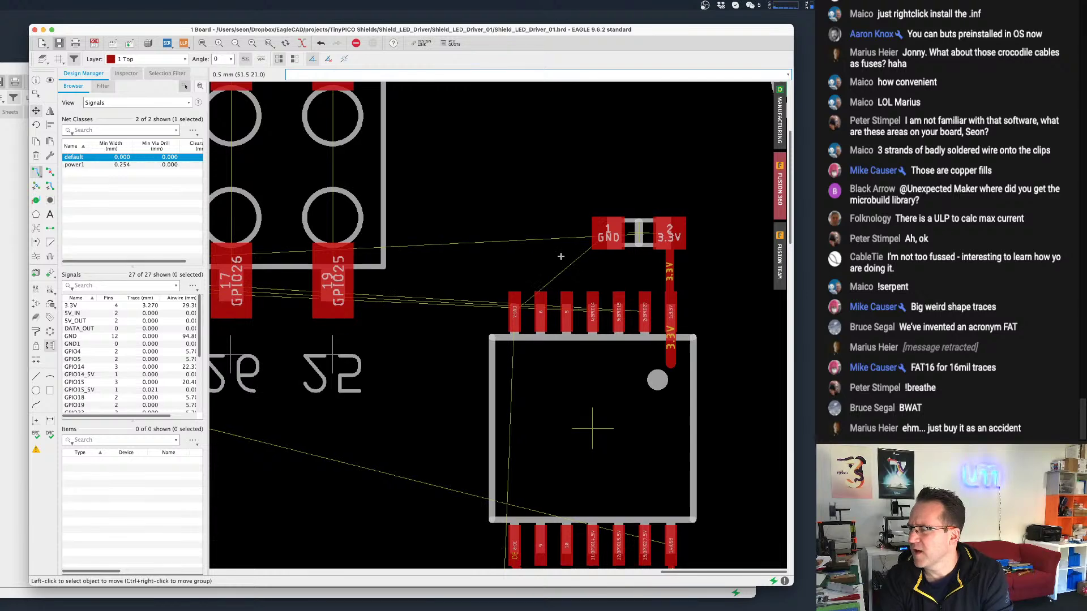
scroll(623, 236, "up", 3)
left_click(539, 292)
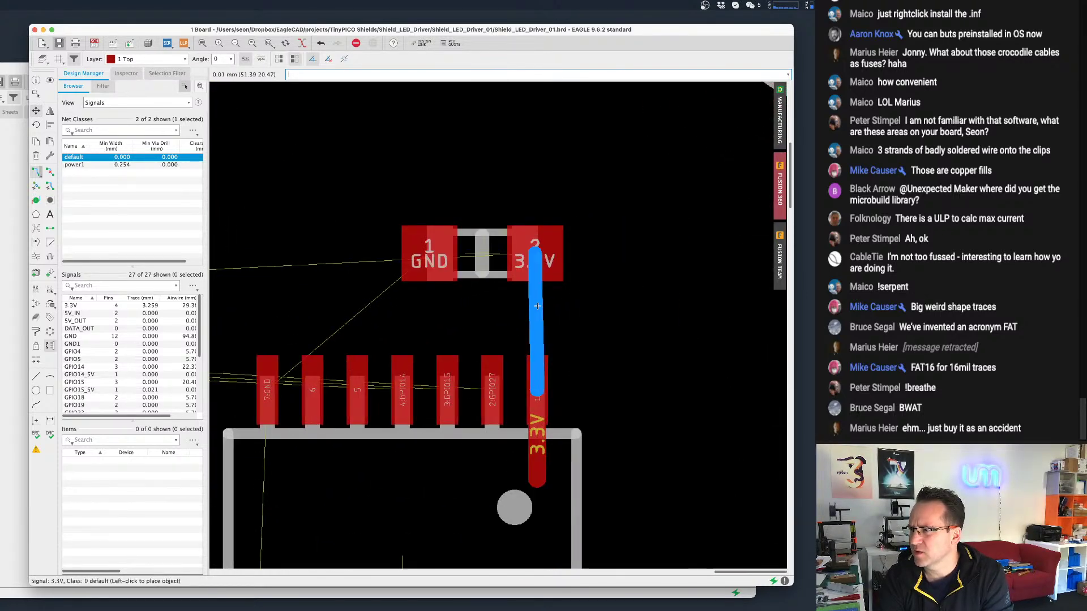
key("super+z")
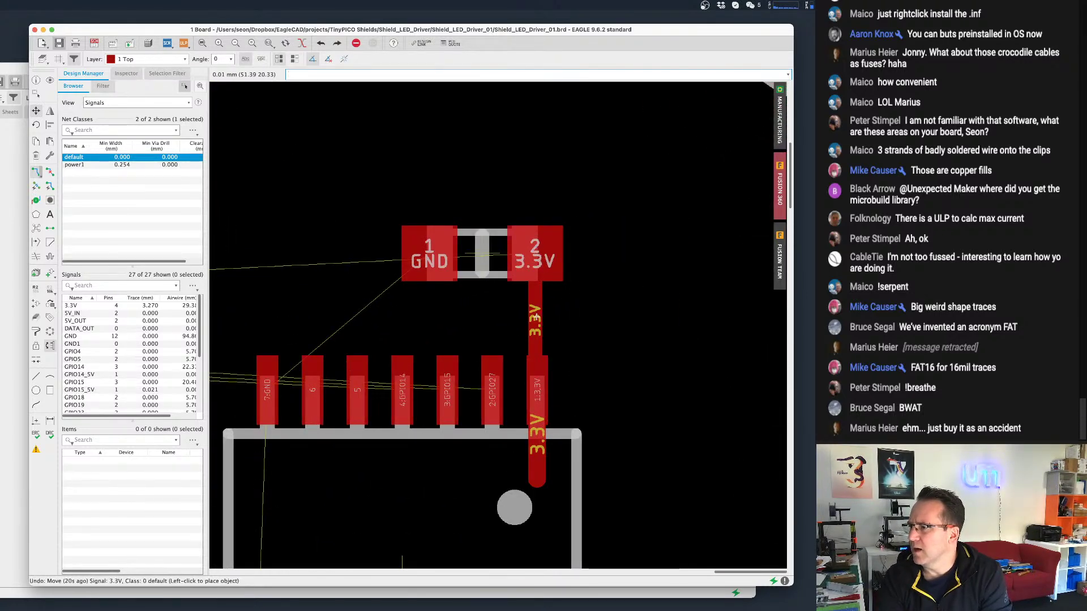
left_click(537, 316)
left_click(538, 317)
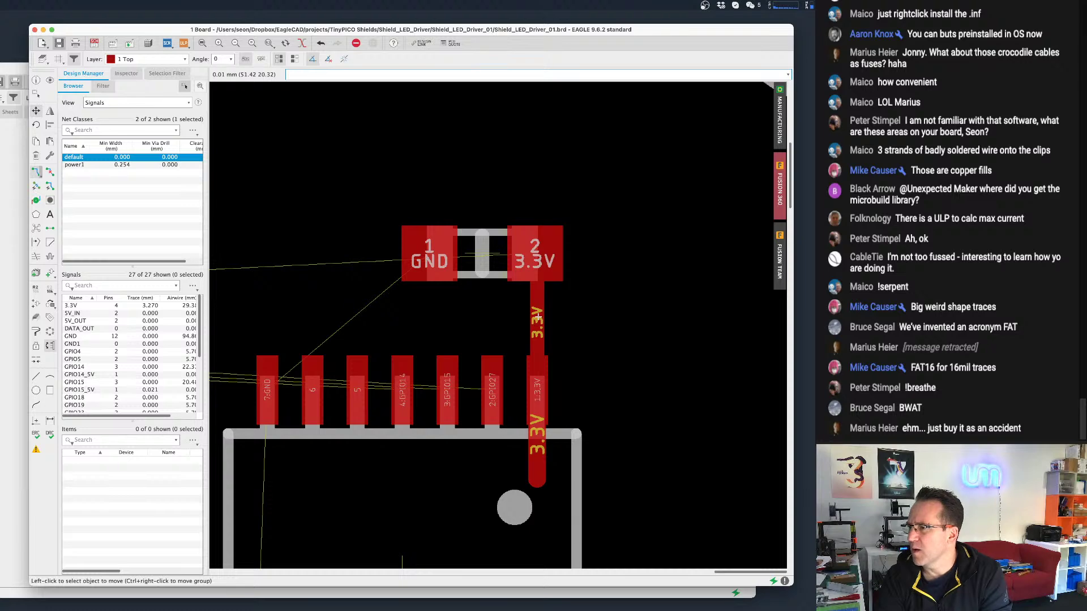
Examine the level shifter's pins and the GPIO and GND airwires running from it to the pin header and reset button.
scroll(539, 317, "down", 5)
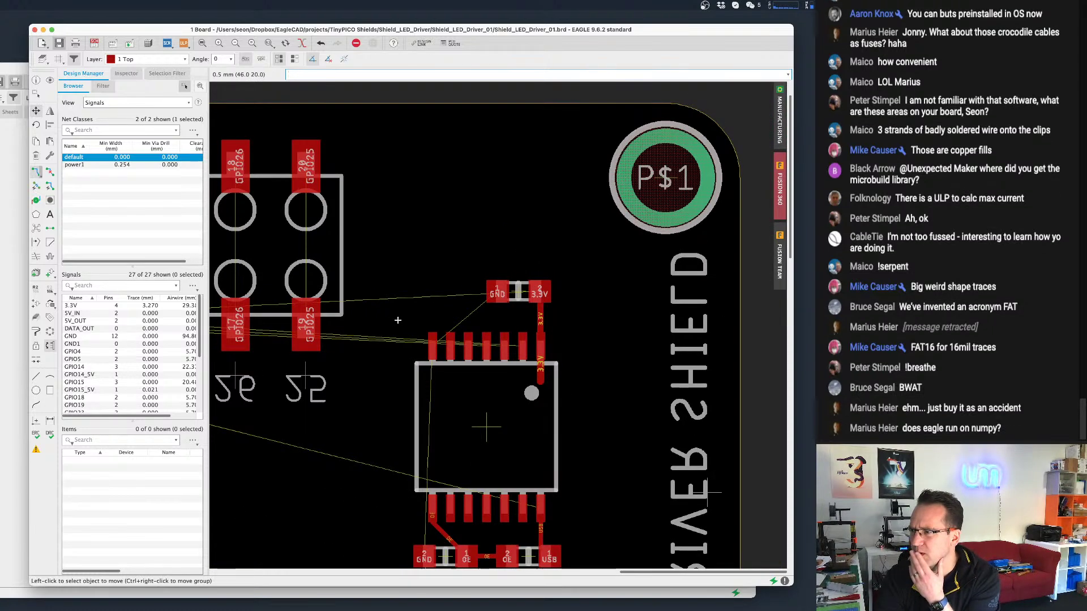
middle_click_drag(398, 321, 463, 286)
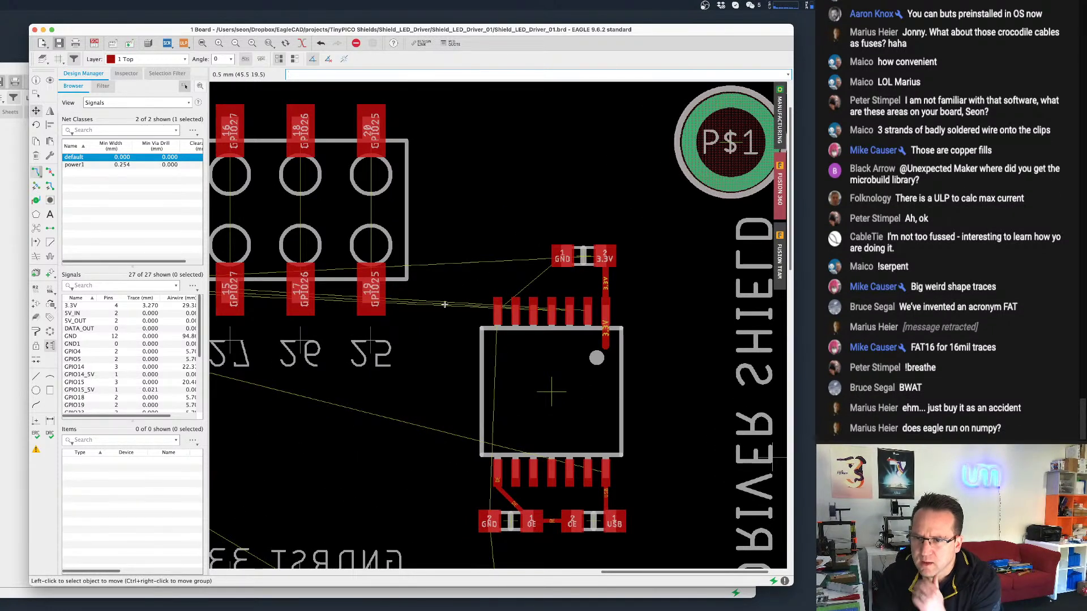
scroll(548, 308, "down", 3)
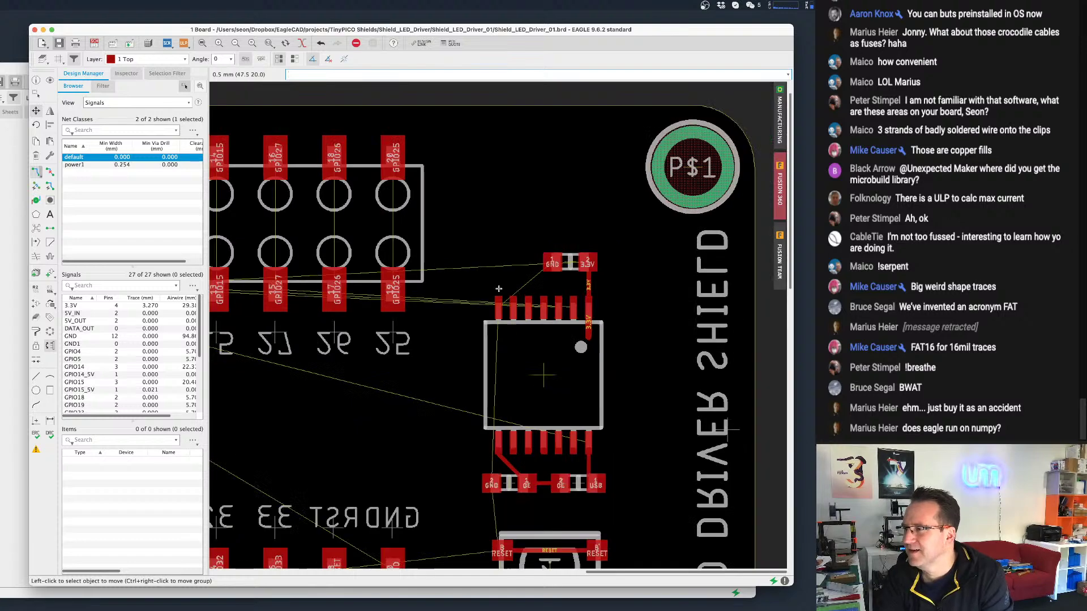
scroll(547, 307, "up", 5)
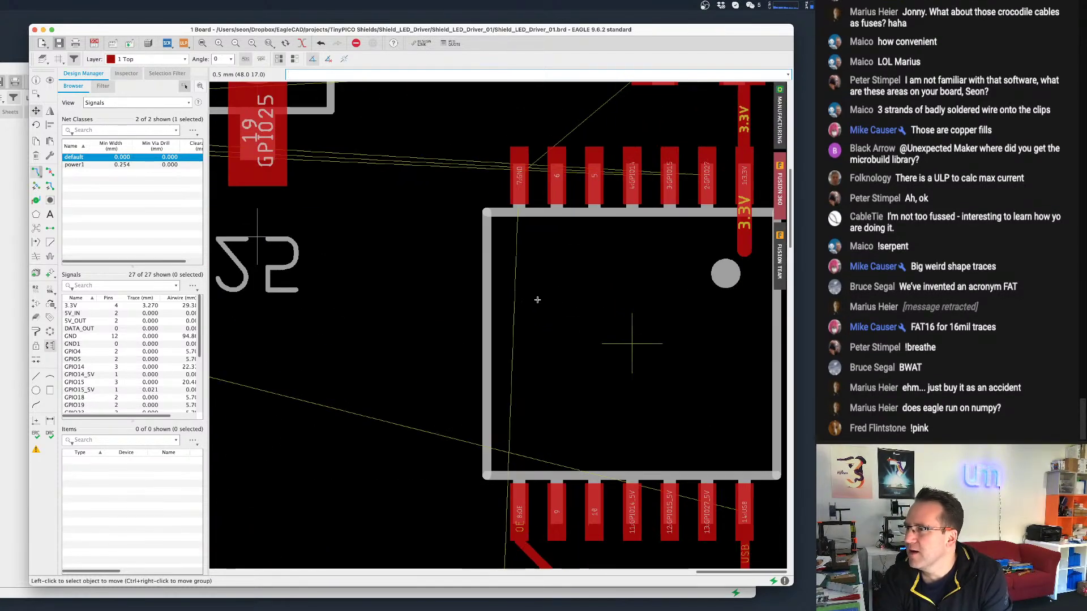
scroll(537, 299, "down", 3)
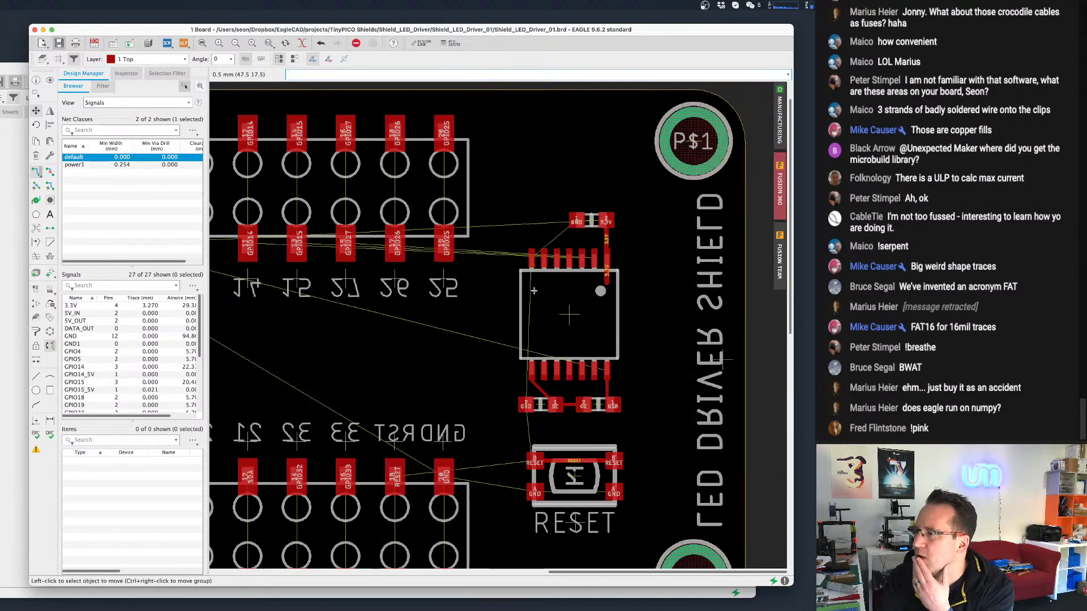
scroll(611, 226, "up", 4)
scroll(612, 225, "up", 3)
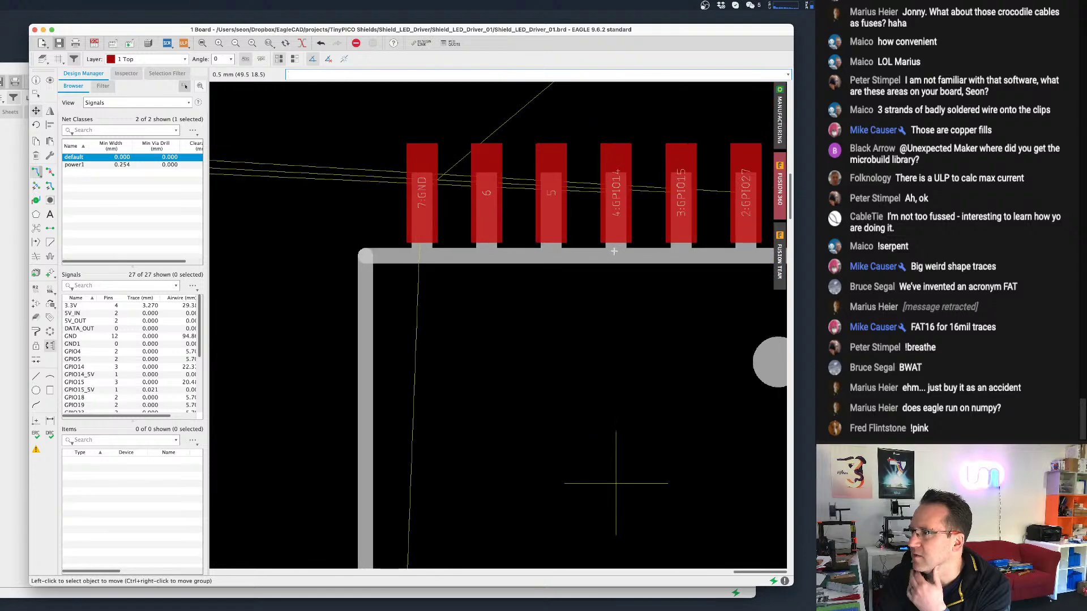
scroll(631, 254, "down", 6)
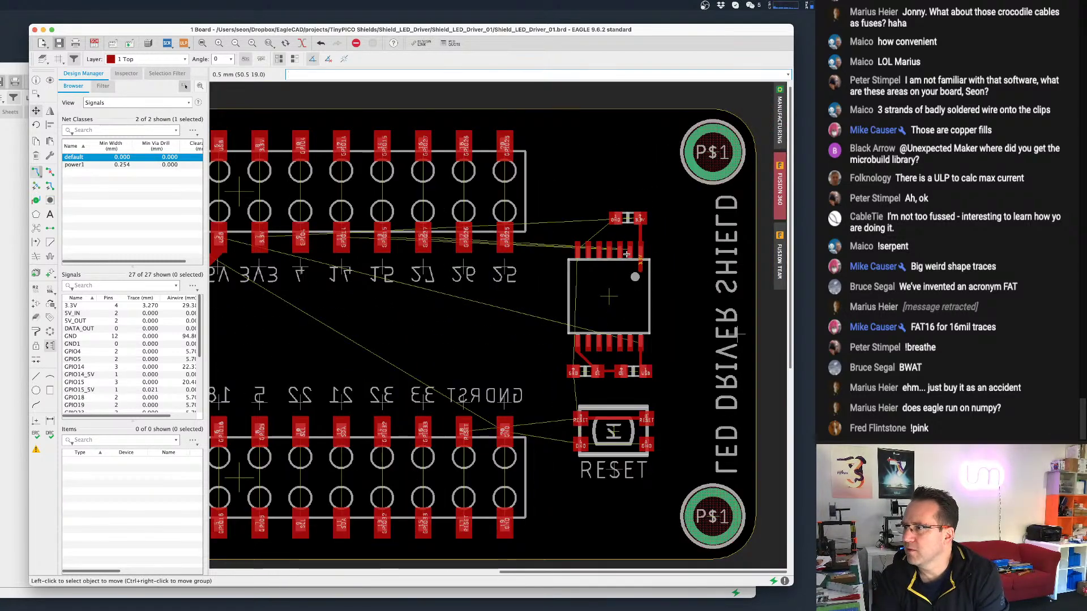
middle_click_drag(538, 294, 557, 318)
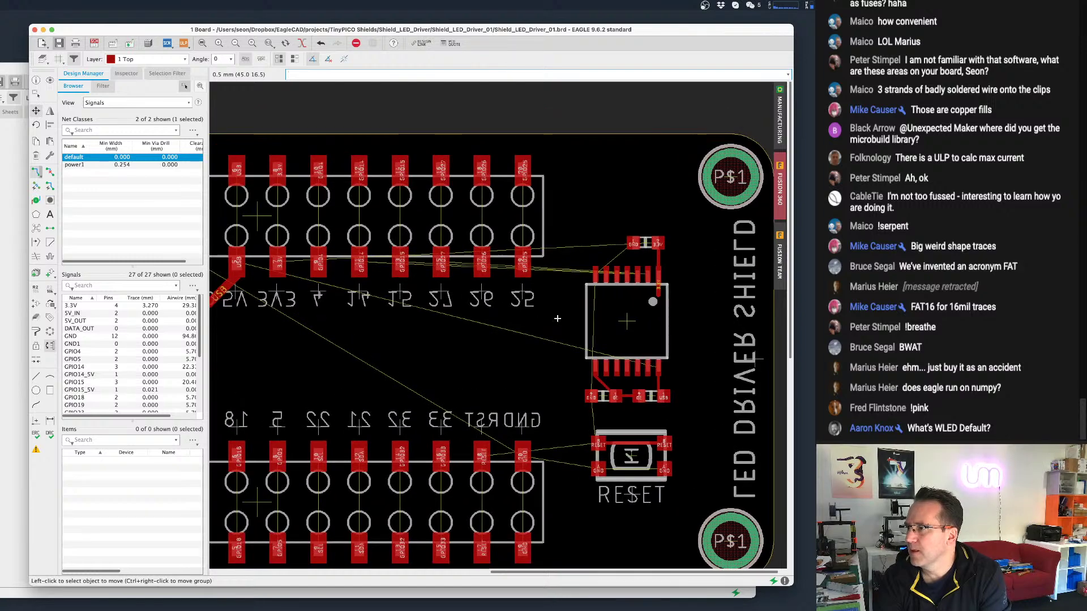
scroll(558, 318, "up", 2)
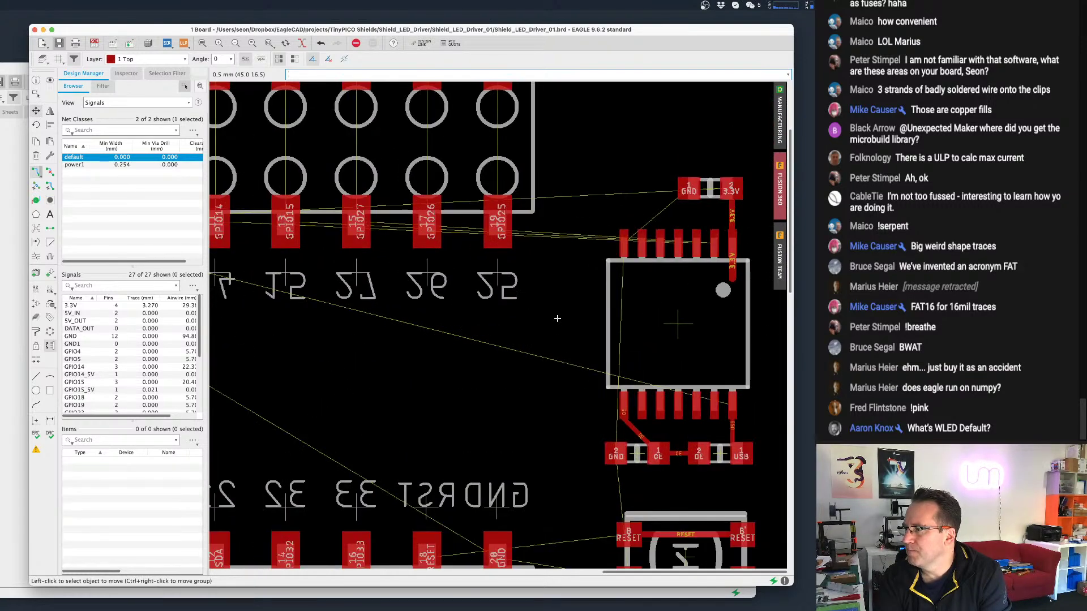
Group the level shifter with its capacitor and two passives, rotate the group 90°, and place it between the two pin headers.
scroll(557, 319, "down", 2)
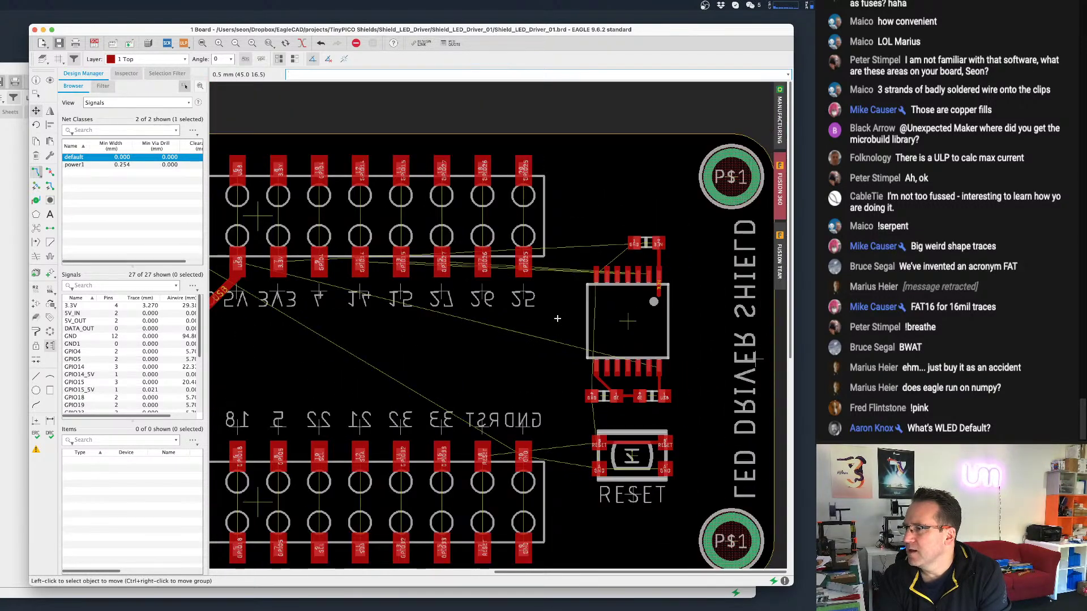
scroll(557, 319, "down", 1)
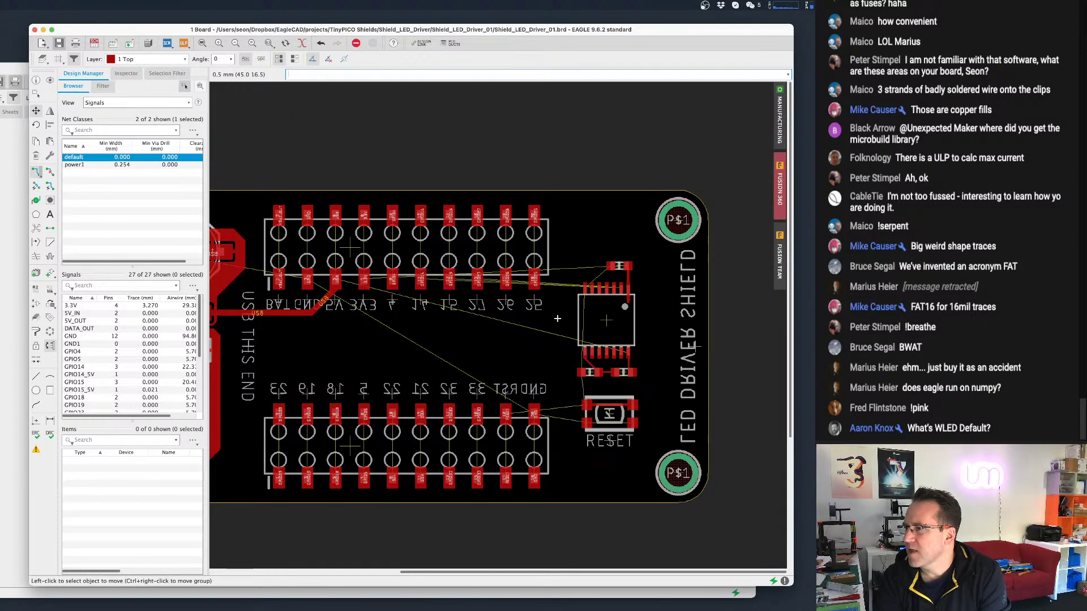
left_click(36, 93)
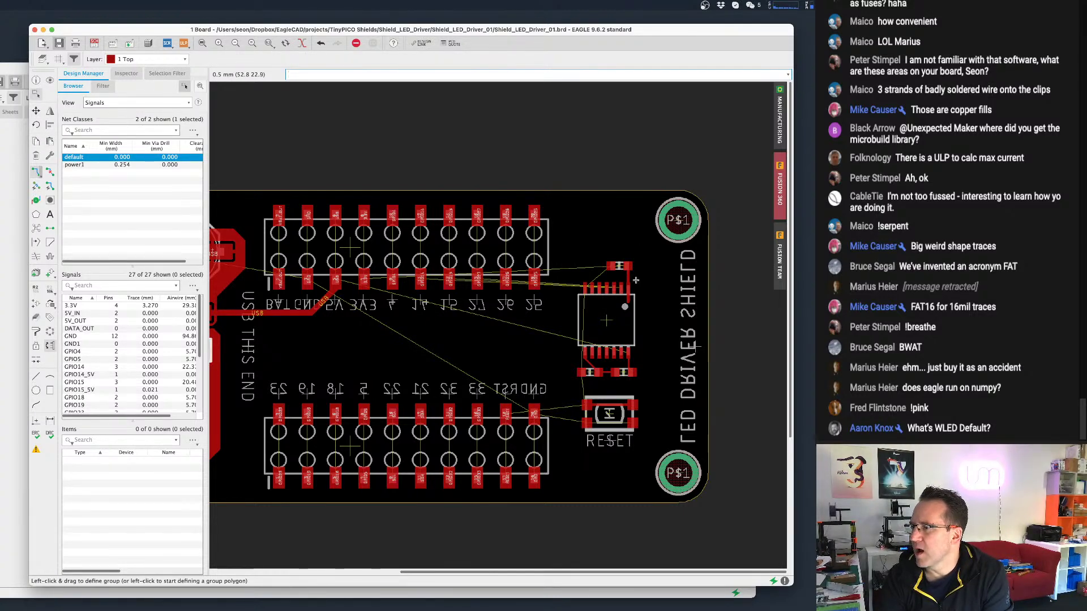
left_click_drag(644, 248, 566, 386)
left_click(602, 333)
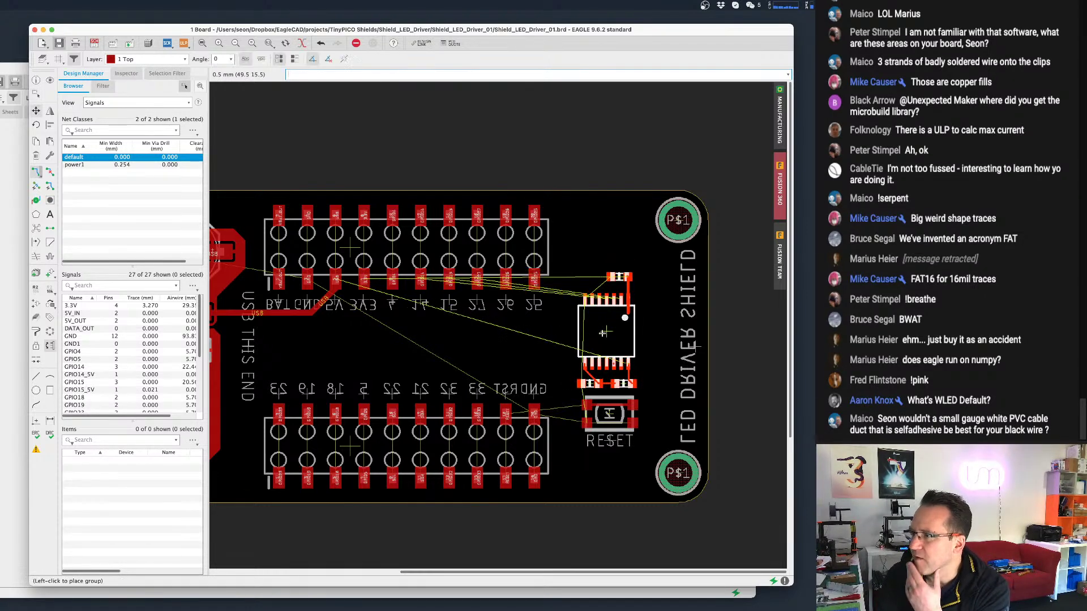
right_click(602, 333)
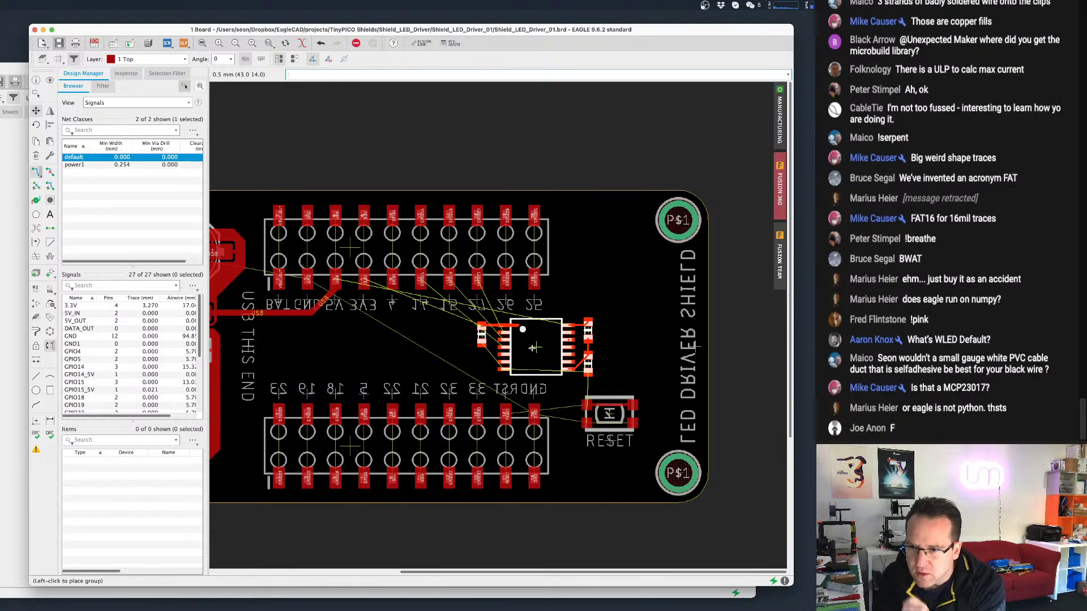
left_click(532, 348)
scroll(532, 348, "up", 5)
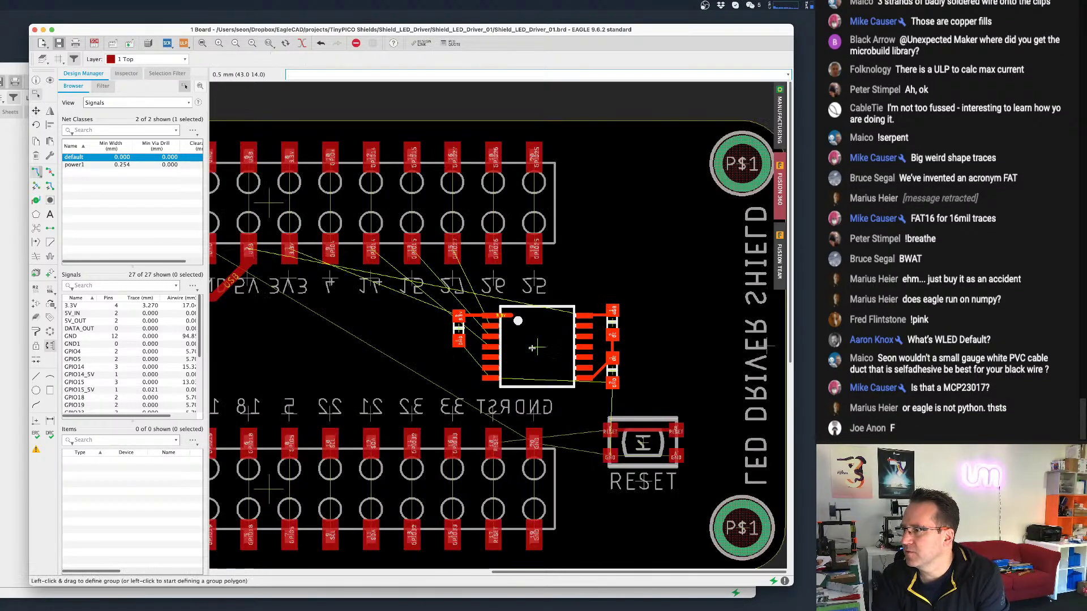
Check the level shifter's device value in its properties and close them without making changes.
scroll(532, 348, "up", 2)
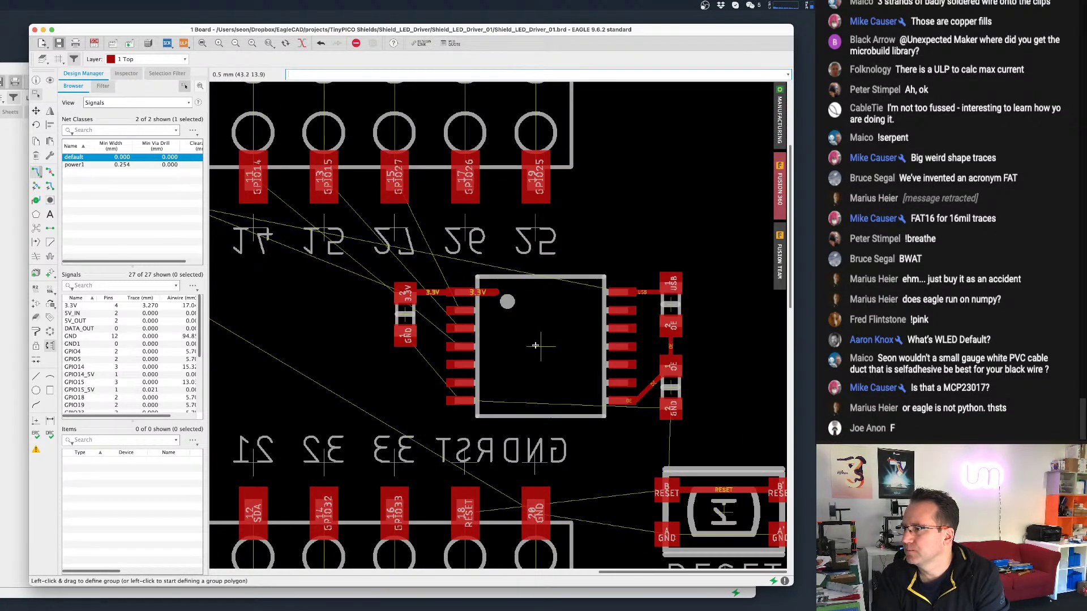
right_click(536, 346)
left_click(599, 600)
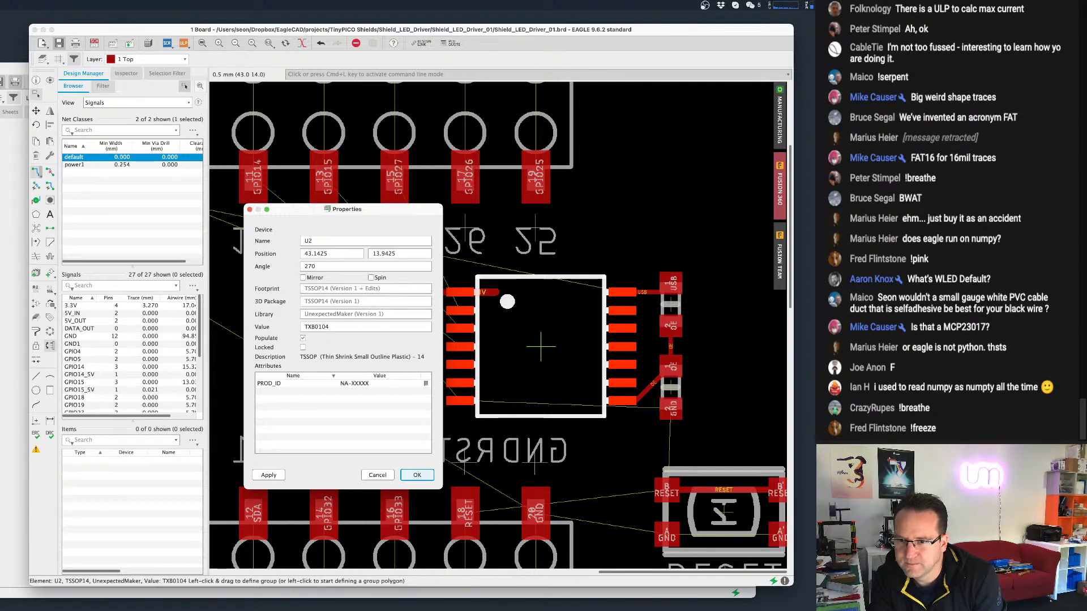
left_click(332, 326)
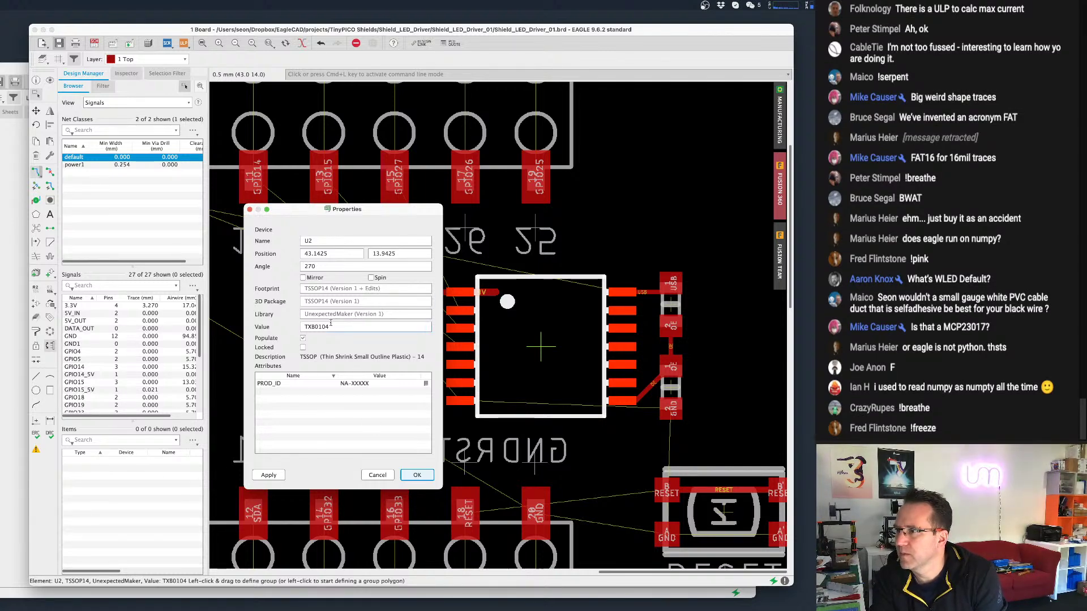
left_click(377, 475)
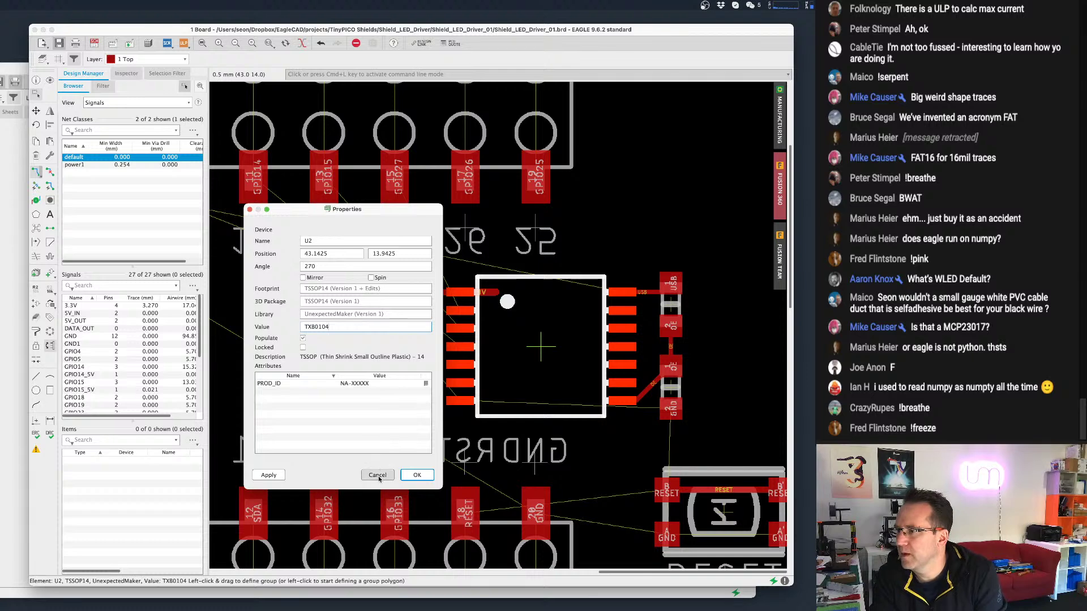
Examine the level shifter's pin assignments and the airwires between its pins, the GPIO header pads and the reset button.
scroll(538, 331, "up", 4)
scroll(538, 331, "down", 1)
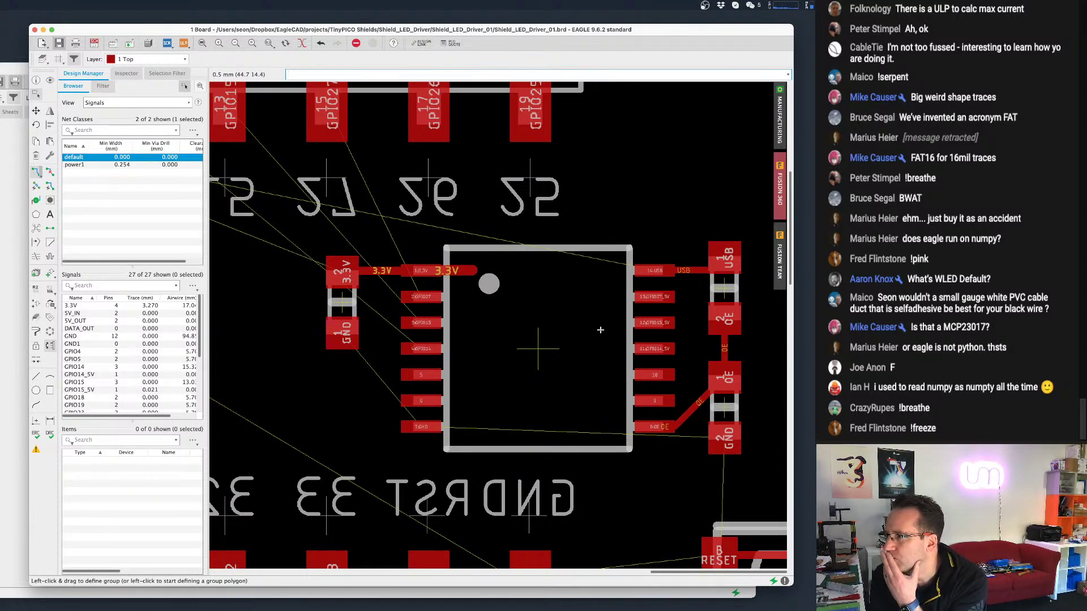
scroll(600, 330, "up", 2)
scroll(600, 330, "down", 1)
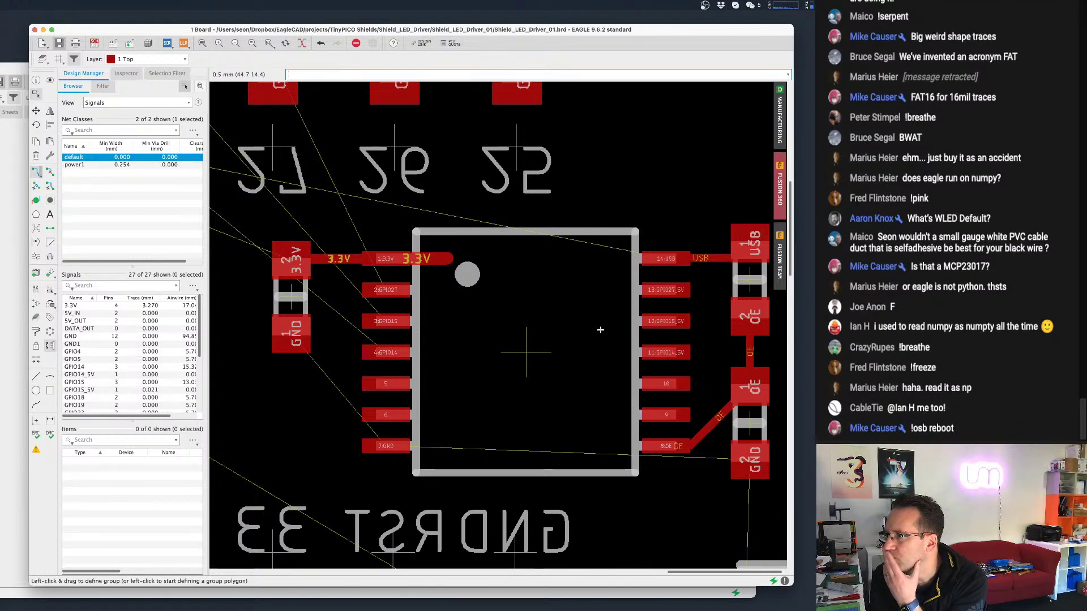
scroll(616, 327, "down", 1)
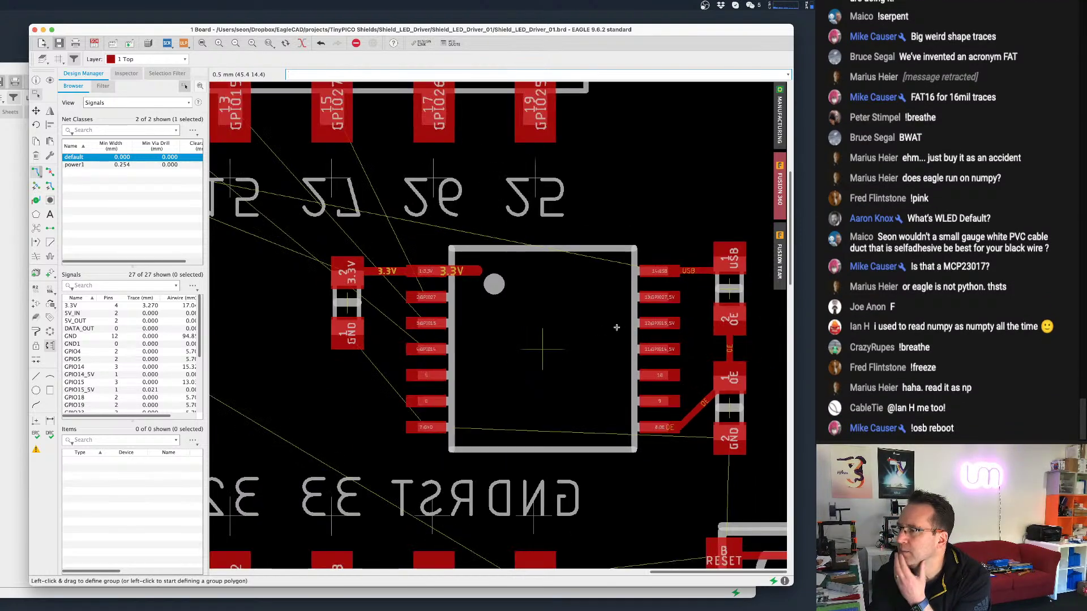
scroll(616, 327, "down", 4)
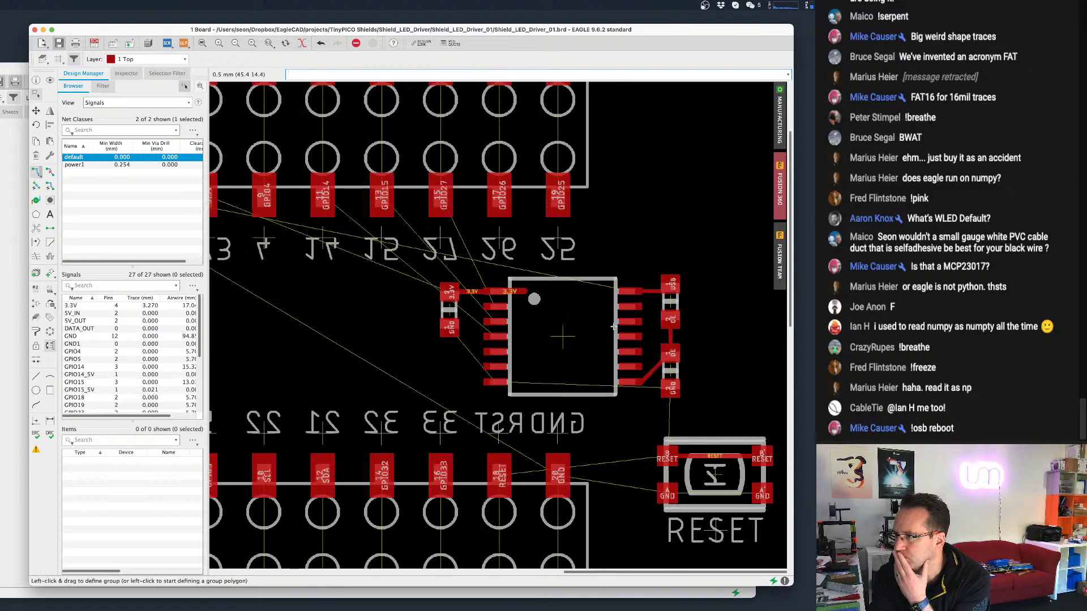
scroll(614, 327, "up", 3)
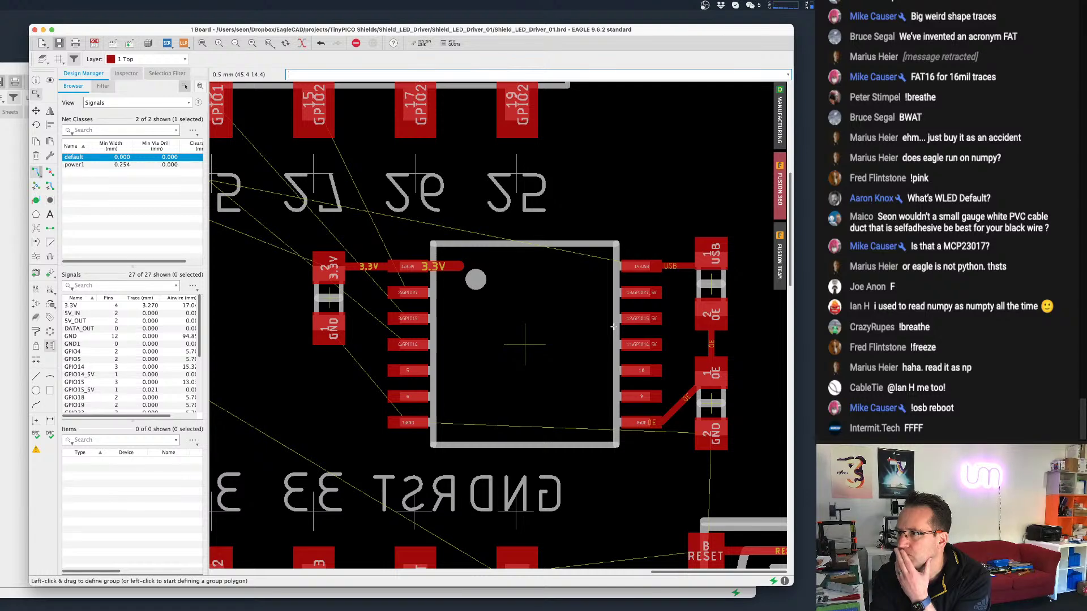
middle_click_drag(535, 326, 586, 326)
scroll(498, 353, "down", 1)
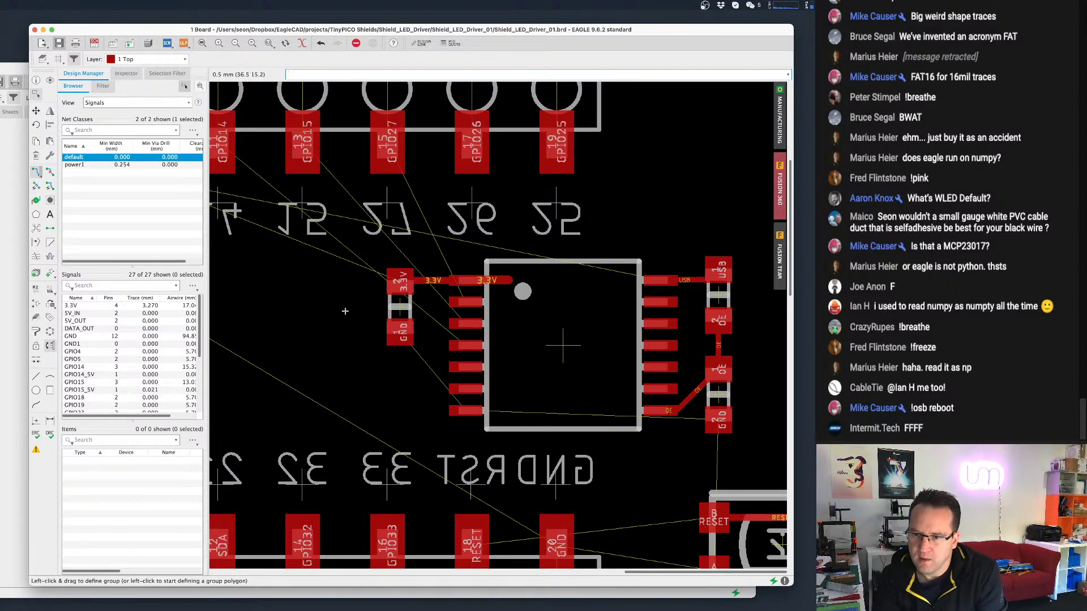
scroll(349, 292, "down", 5)
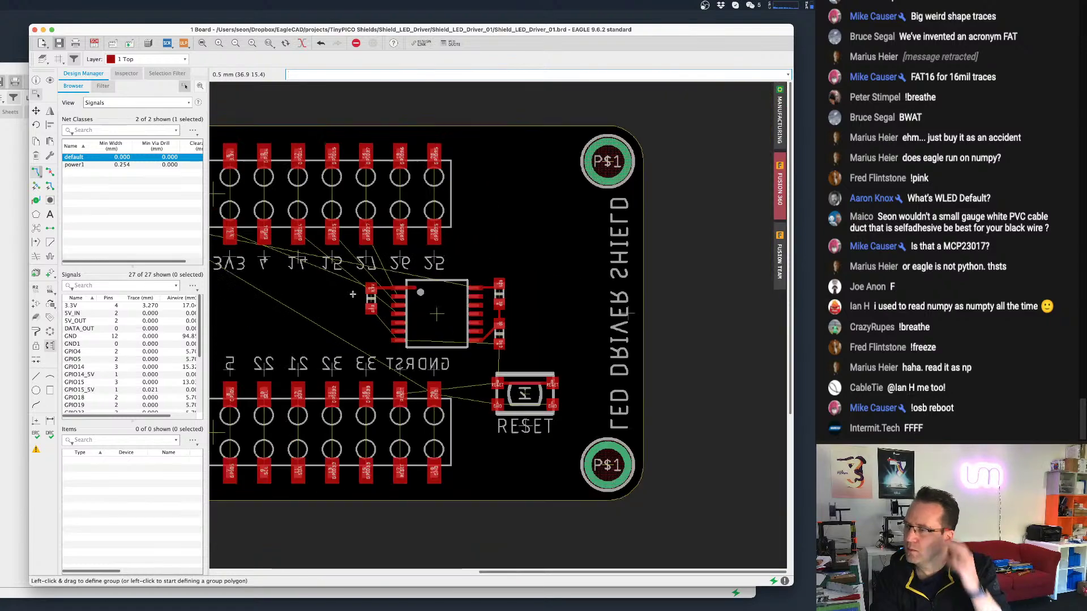
Start Route Airwire on the top layer with a trace width of 0.2032 mm.
middle_click_drag(353, 293, 427, 285)
left_click(36, 172)
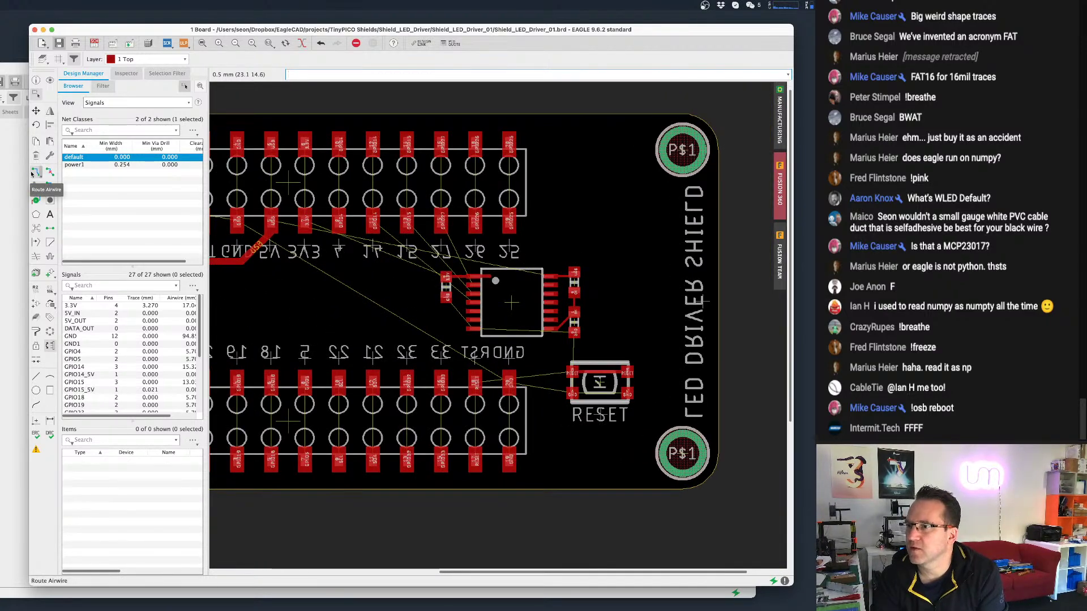
scroll(465, 271, "up", 2)
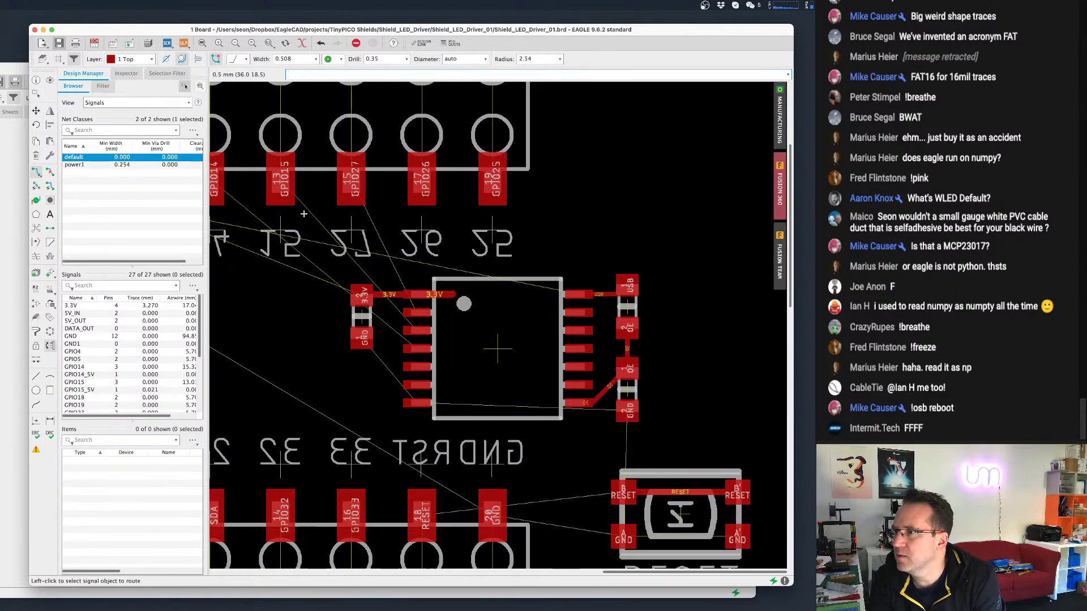
scroll(466, 271, "up", 3)
middle_click_drag(378, 199, 386, 196)
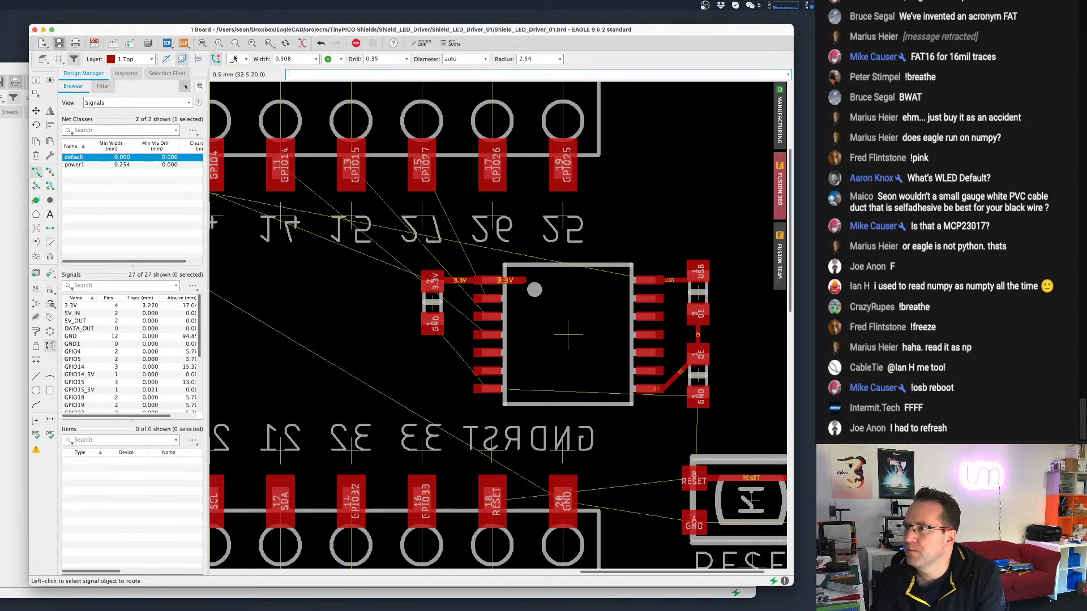
left_click(315, 59)
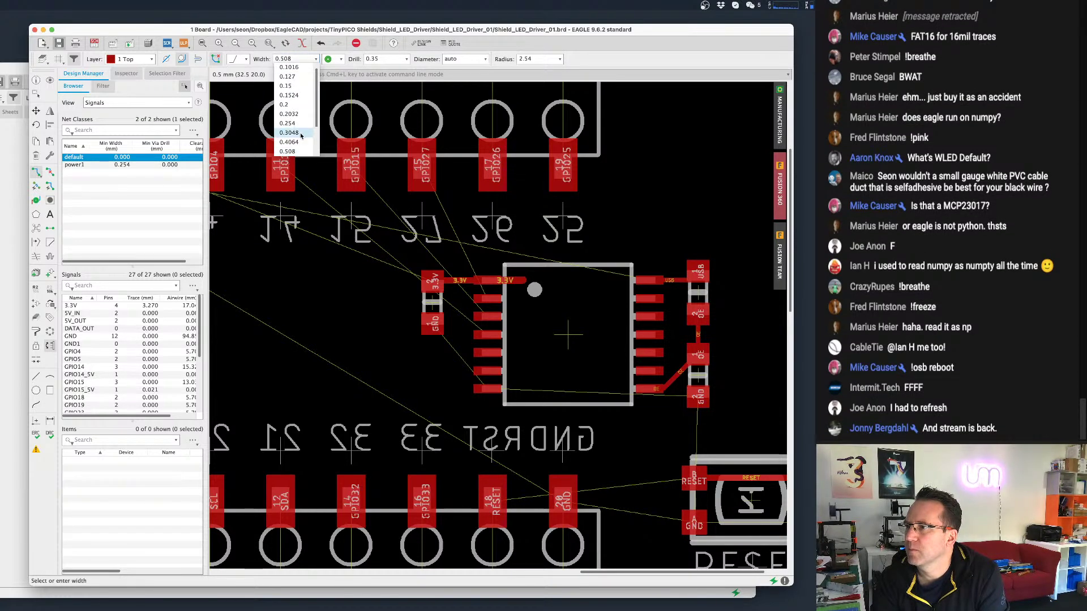
left_click(289, 114)
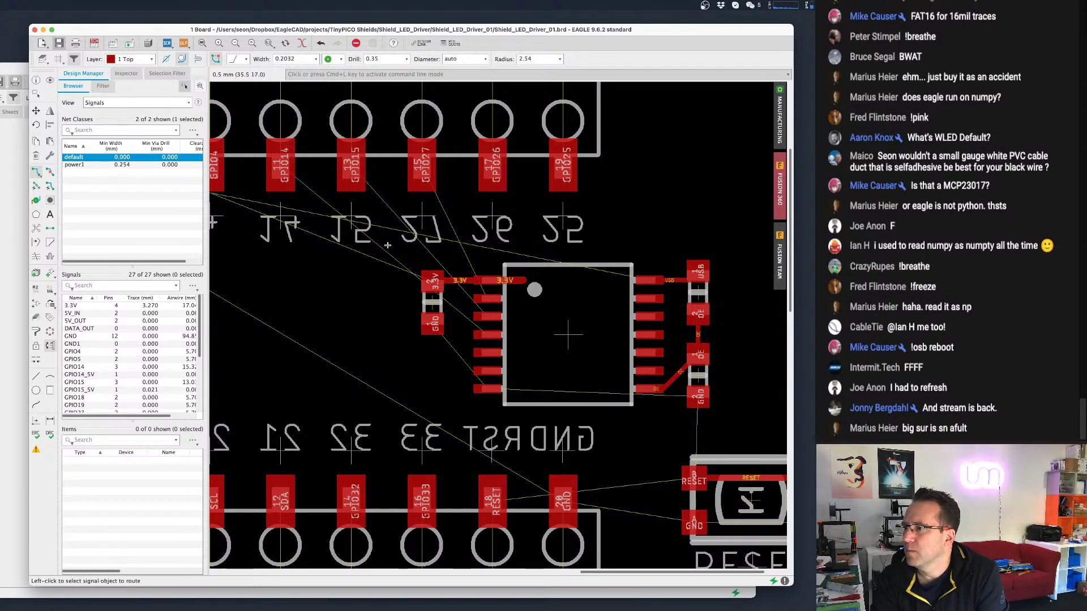
scroll(394, 249, "down", 1)
scroll(402, 286, "up", 1)
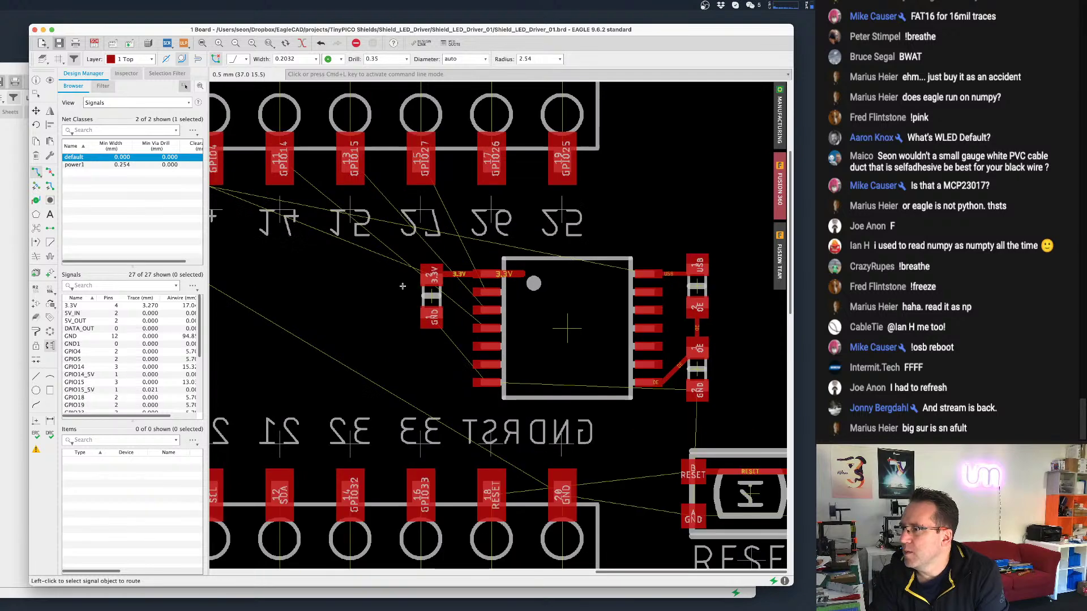
scroll(402, 286, "up", 2)
scroll(402, 286, "down", 1)
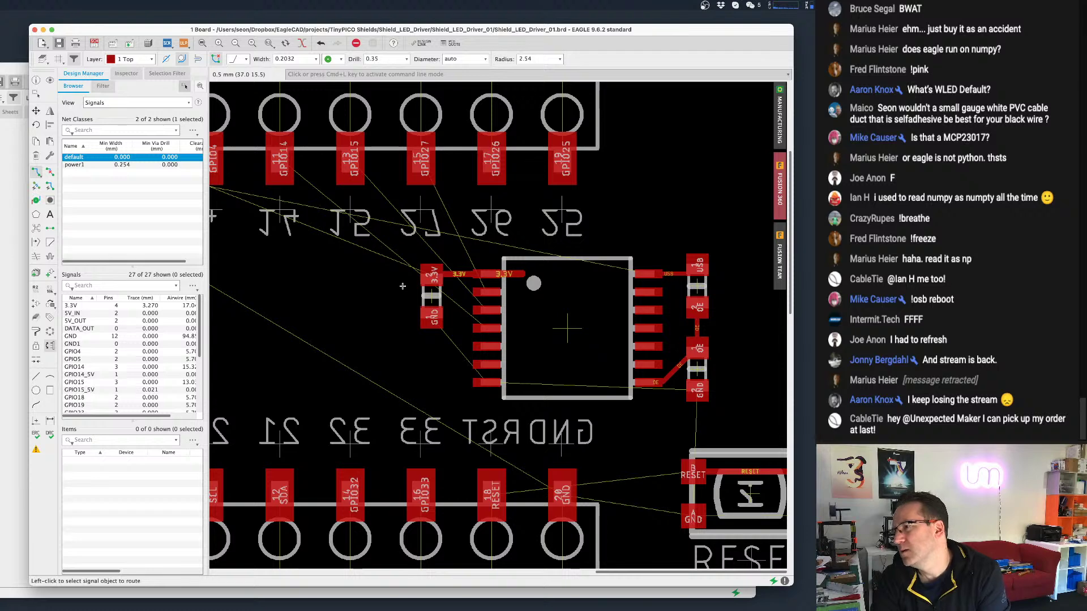
scroll(403, 286, "up", 1)
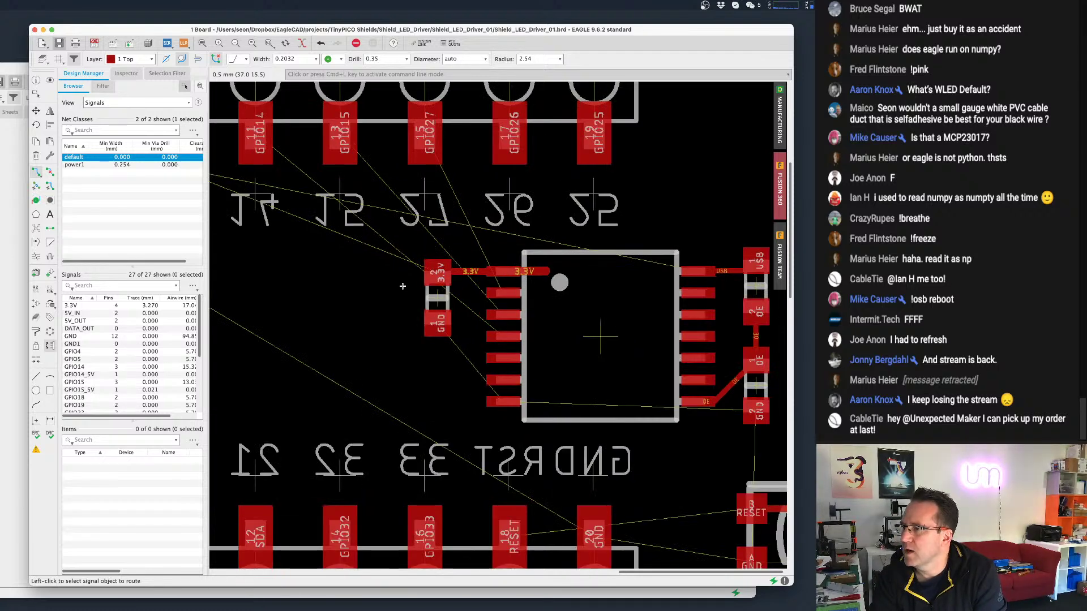
scroll(403, 286, "down", 2)
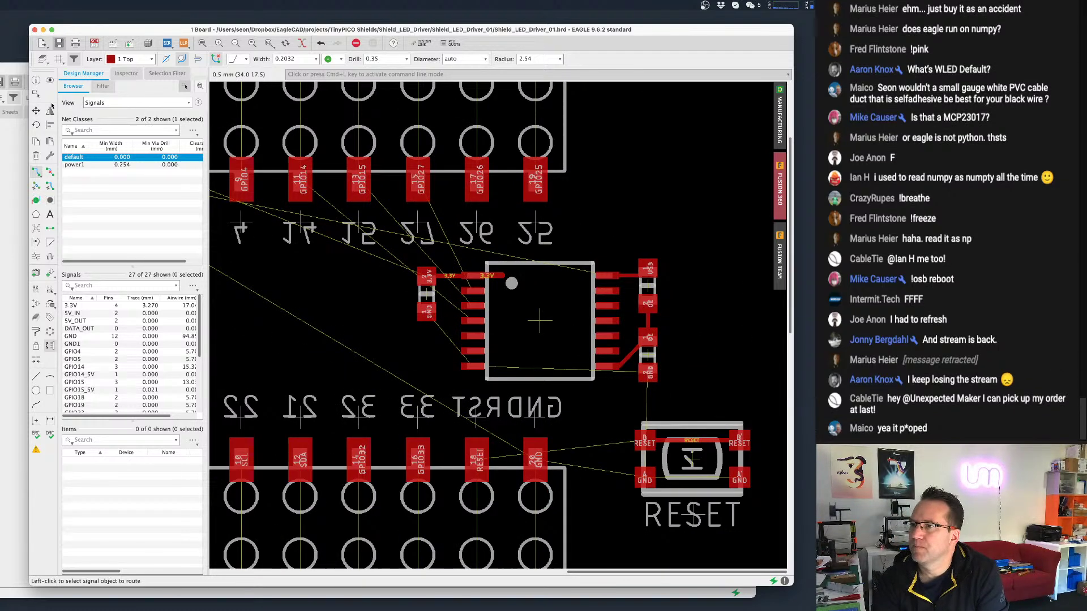
Rotate the 3.3V capacitor to horizontal and move it along the level shifter's edge below the GPIO25 label.
left_click(40, 96)
scroll(521, 286, "down", 1)
scroll(535, 293, "down", 1)
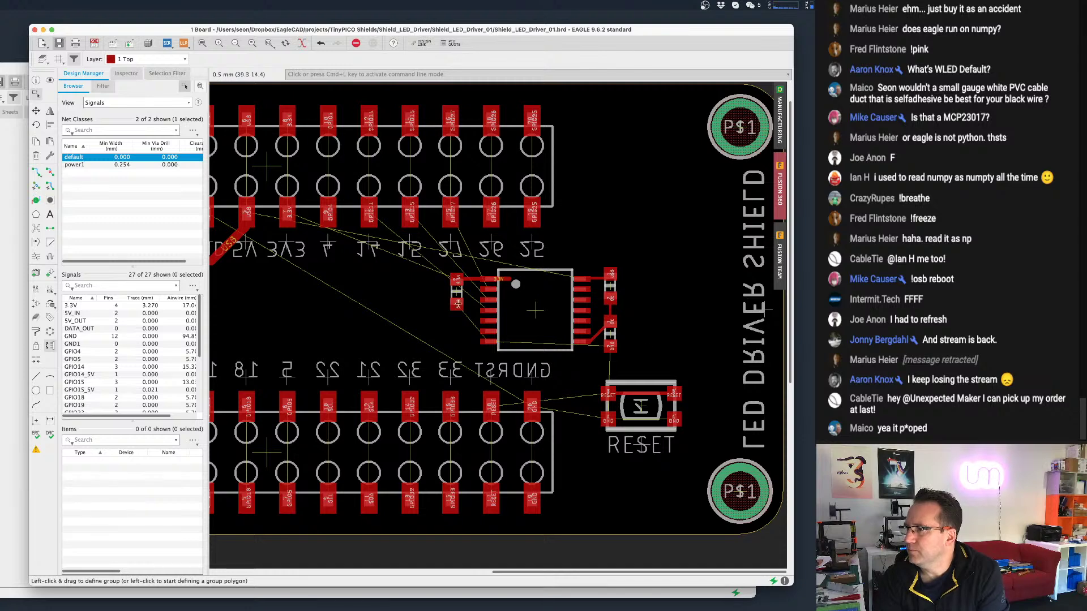
left_click(457, 290)
right_click(537, 254)
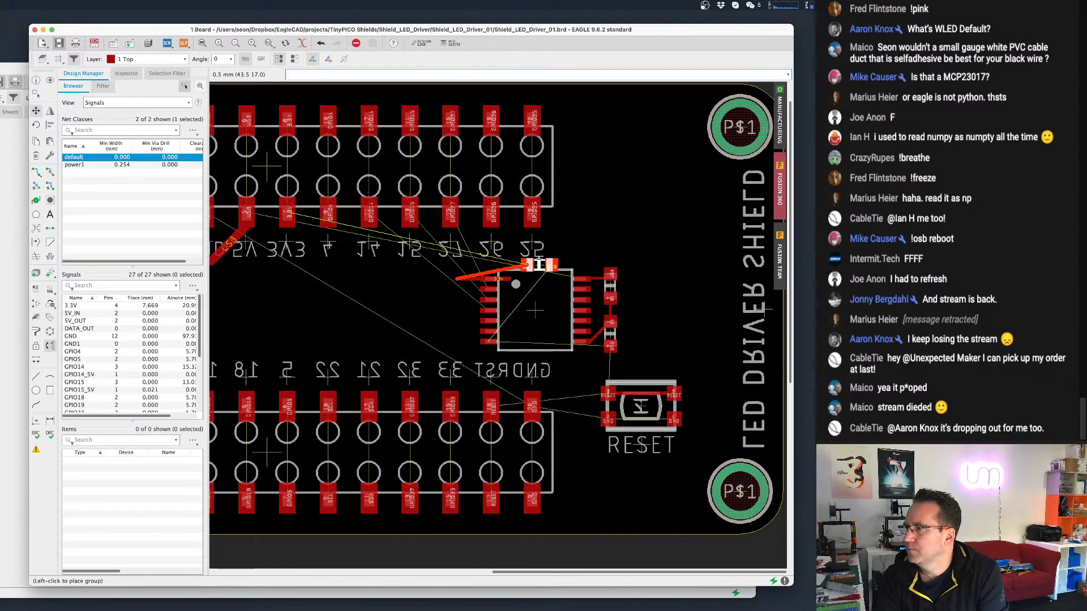
left_click(538, 265)
Group the level shifter with its three passives, rotate it so the pin rows face the headers, and place it below GPIO14 to GPIO27.
left_click_drag(645, 360, 451, 258)
key("F7")
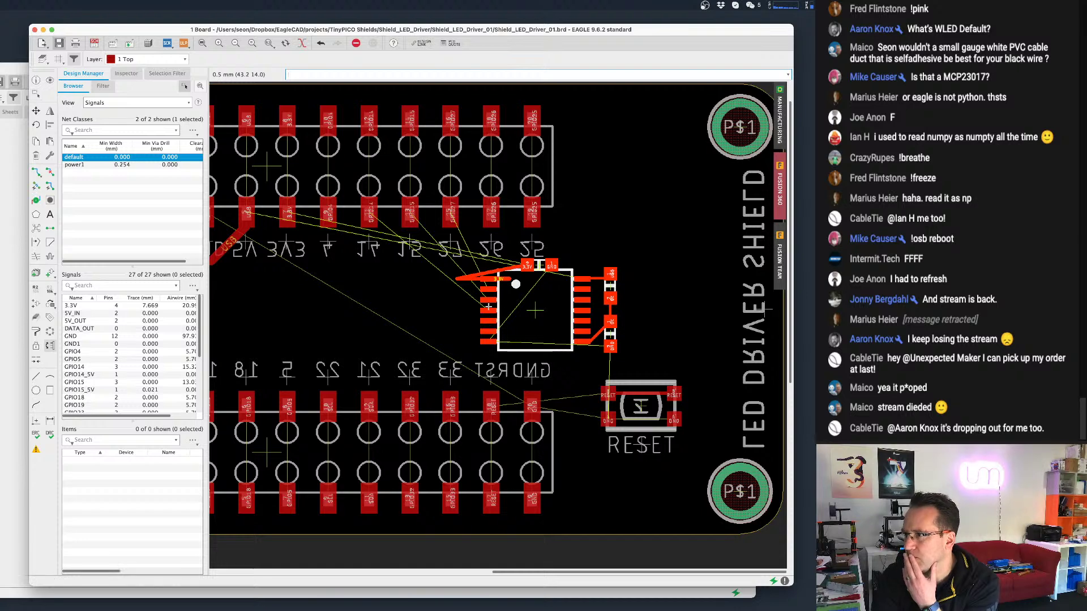
right_click(533, 309, "ctrl")
right_click(494, 308)
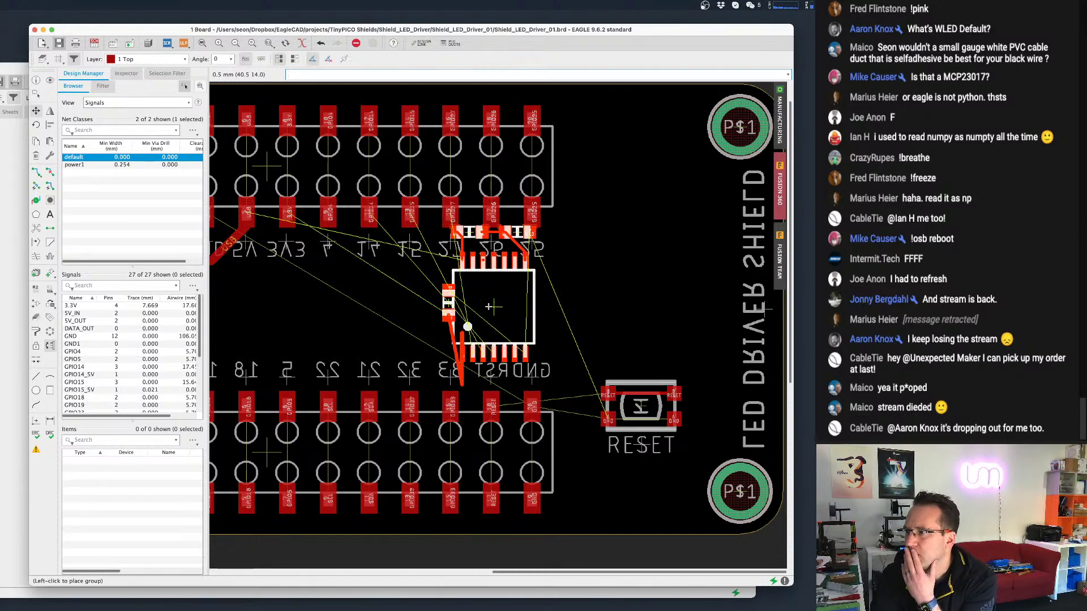
right_click(453, 315)
right_click(453, 315)
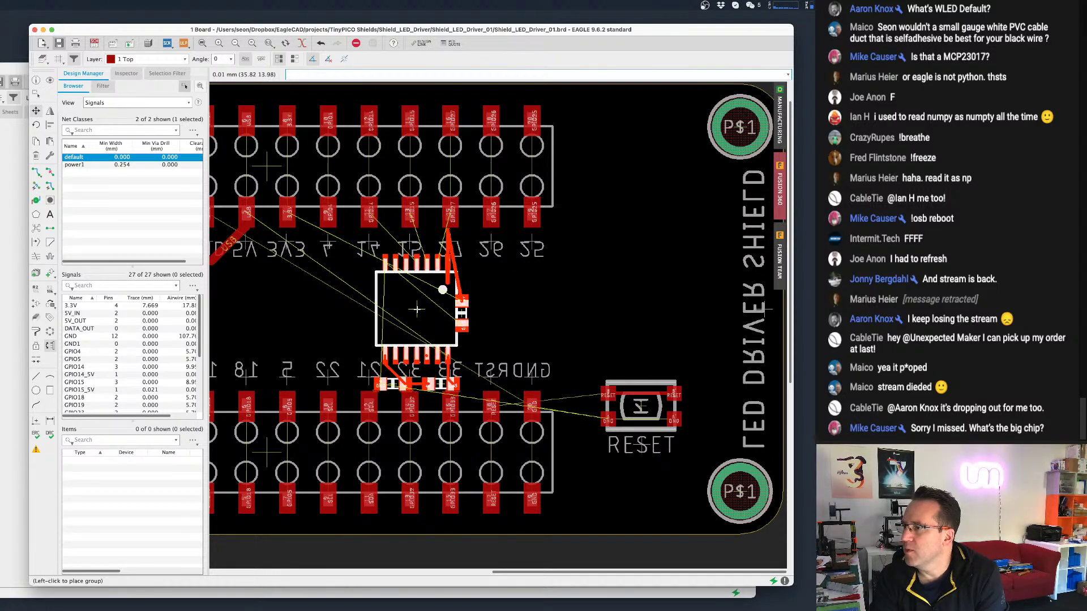
left_click(417, 309)
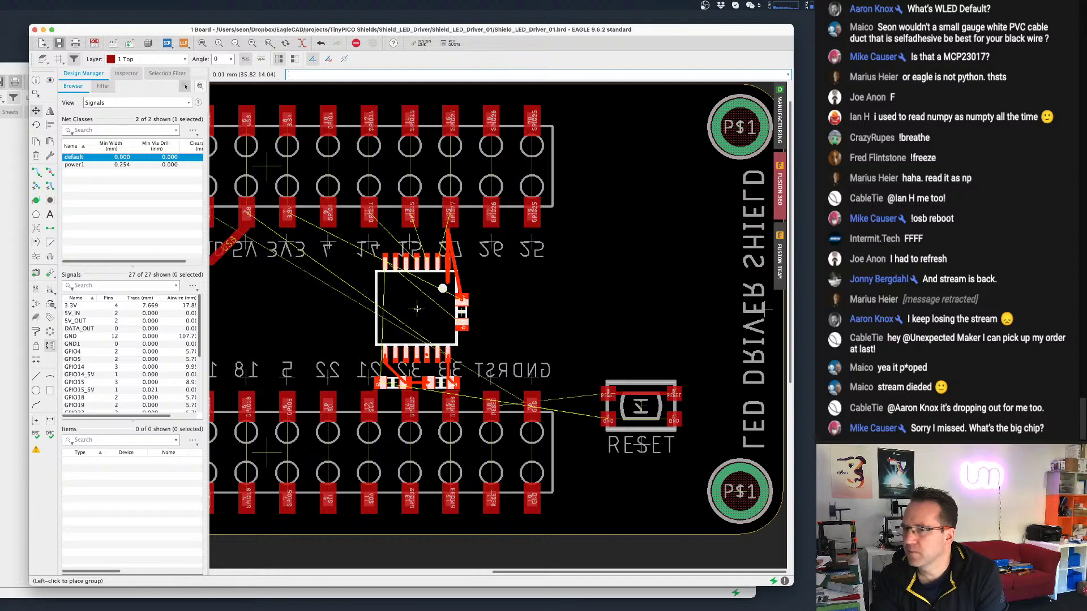
left_click(555, 317)
Move the 3.3V capacitor away from the level shifter's outline, placing it vertically beside the pin 1 corner.
scroll(506, 310, "up", 3)
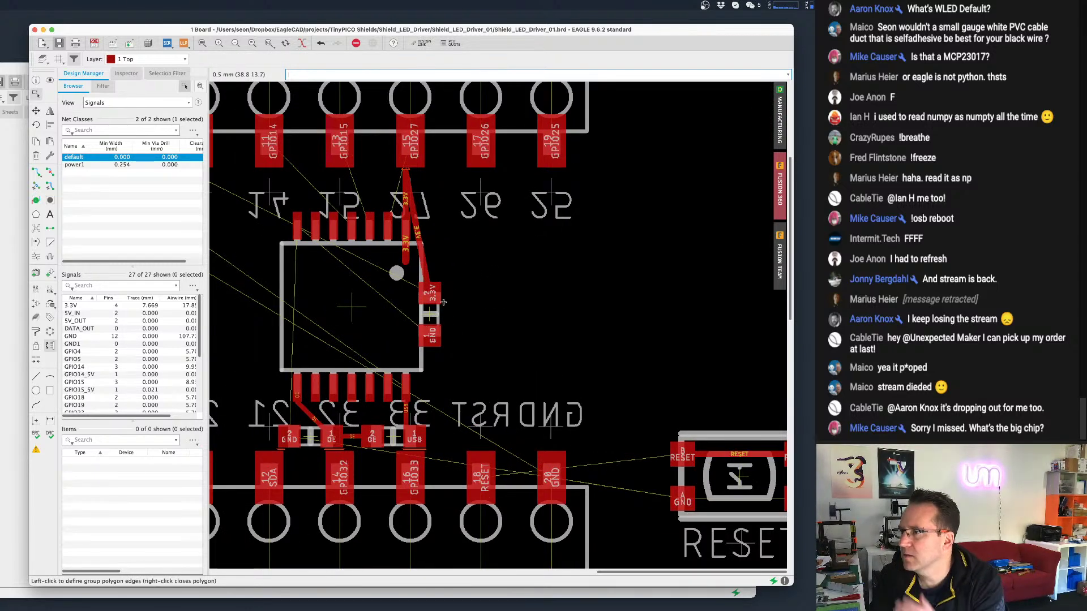
mouse_move(443, 303)
left_mouse_down()
mouse_move(461, 274)
mouse_move(472, 293)
left_mouse_up()
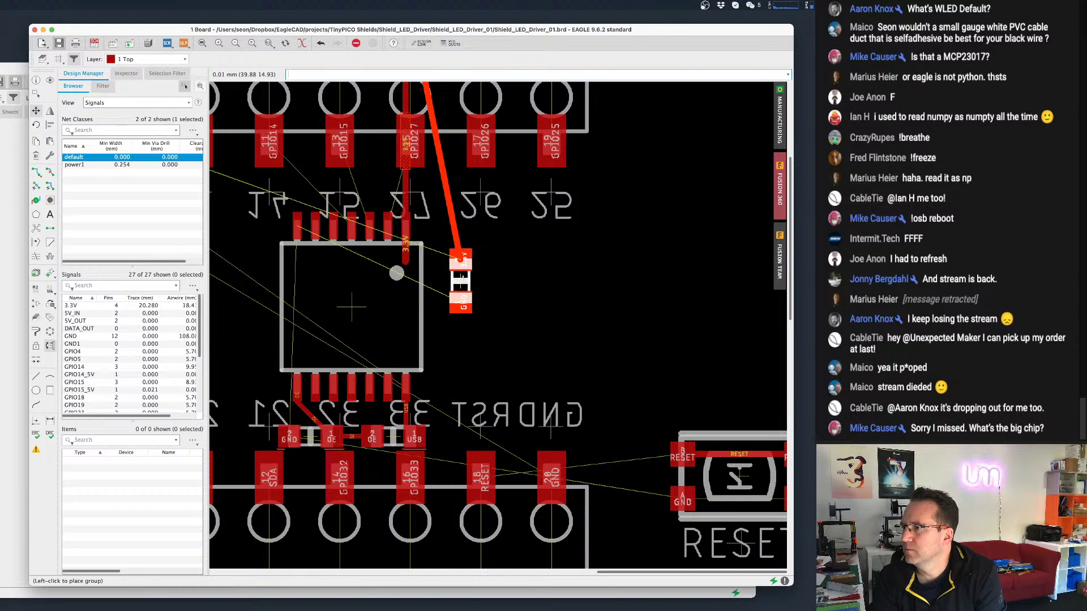
left_click(458, 276)
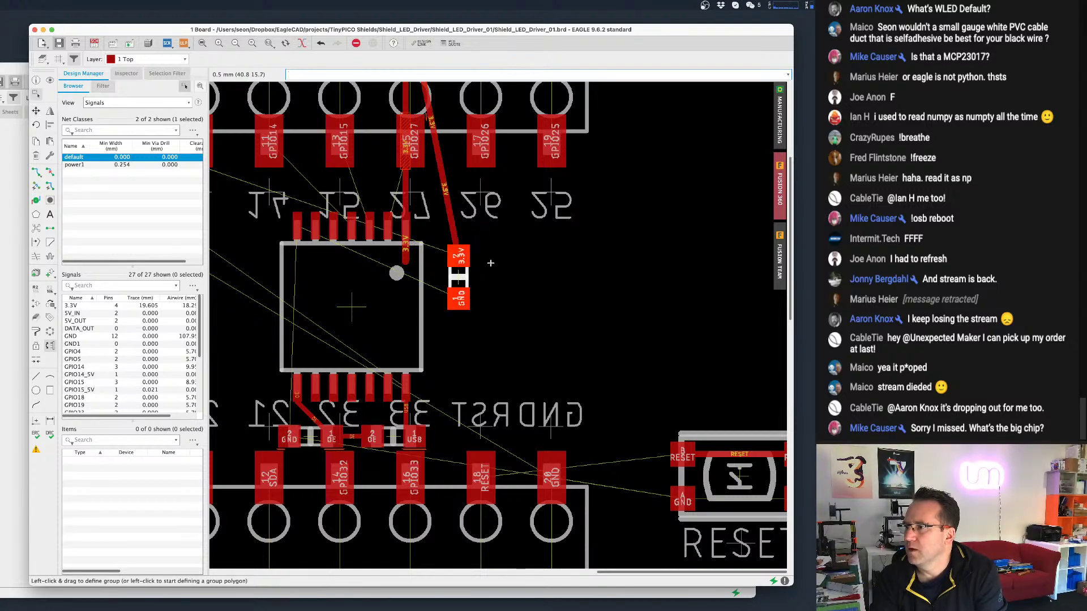
Rip up the 3.3V traces running from the GPIO27 area to the level shifter's pin and to the 3.3V capacitor.
left_click(36, 171)
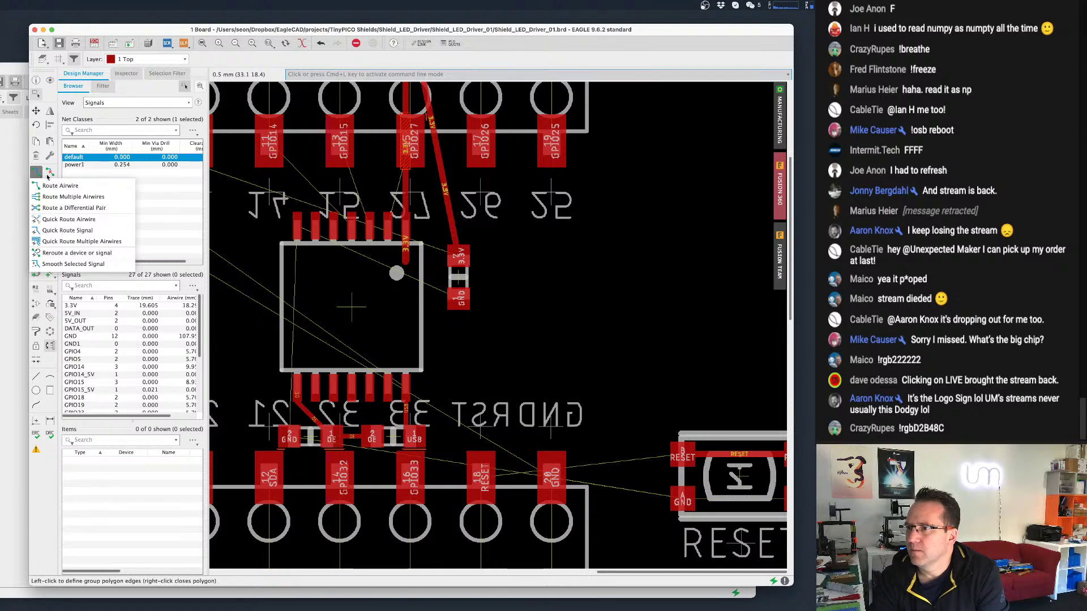
left_click(49, 174)
left_click(49, 174)
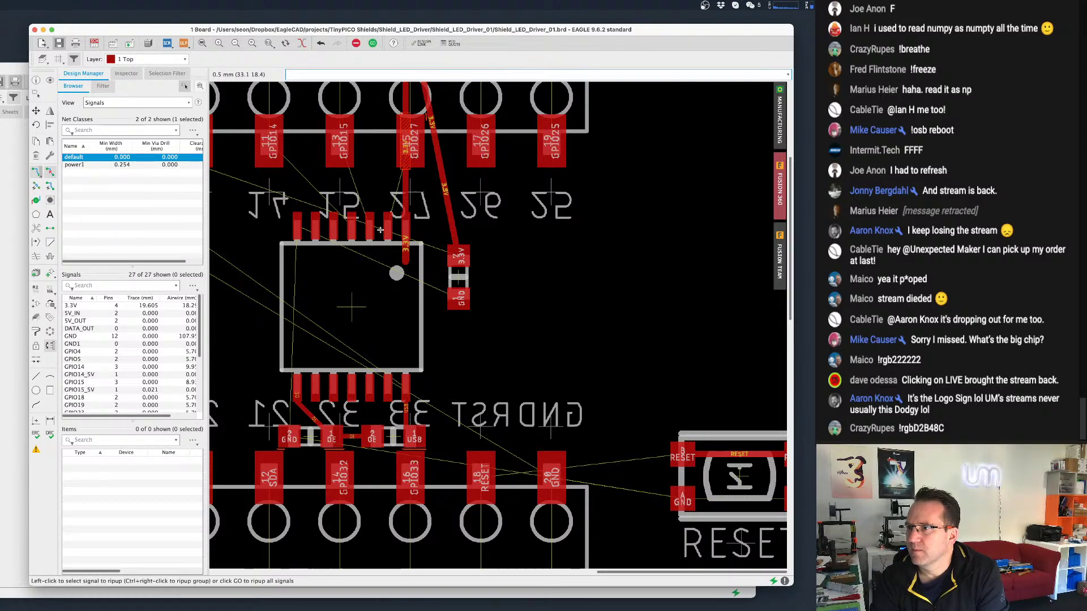
left_click(408, 254)
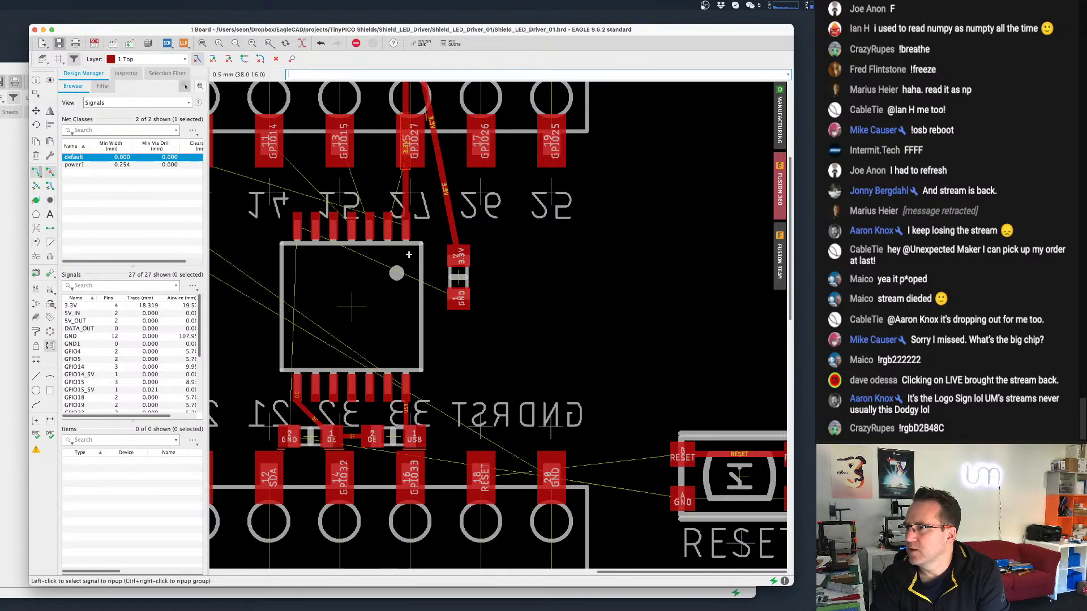
left_click(446, 207)
left_click(408, 193)
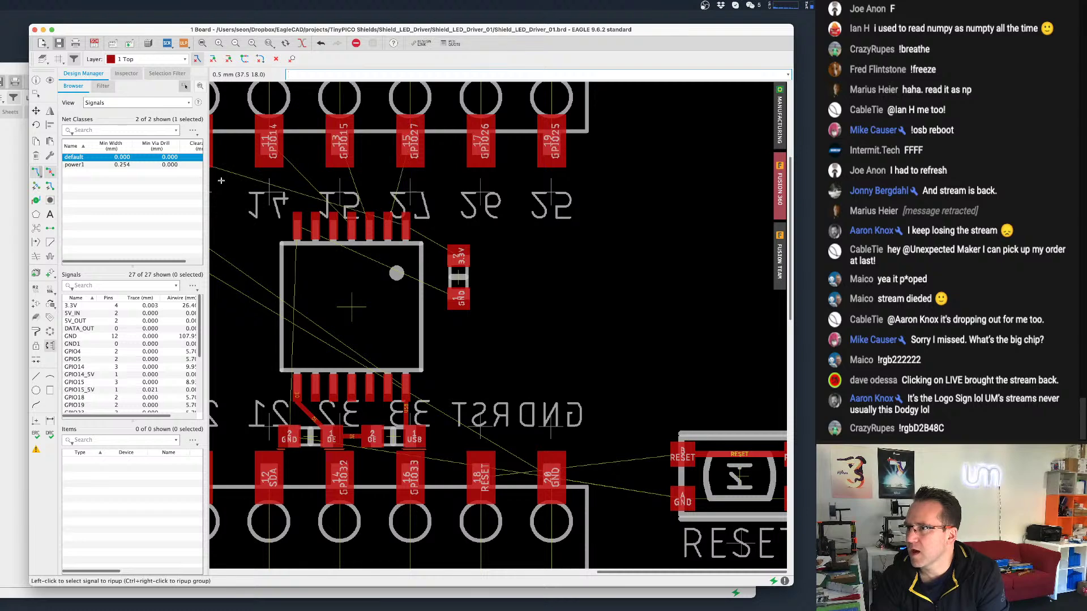
Route 3.3V from the level shifter's corner pin to the capacitor's 3.3V pad on the top layer, 0.2032 mm wide.
left_click(35, 171)
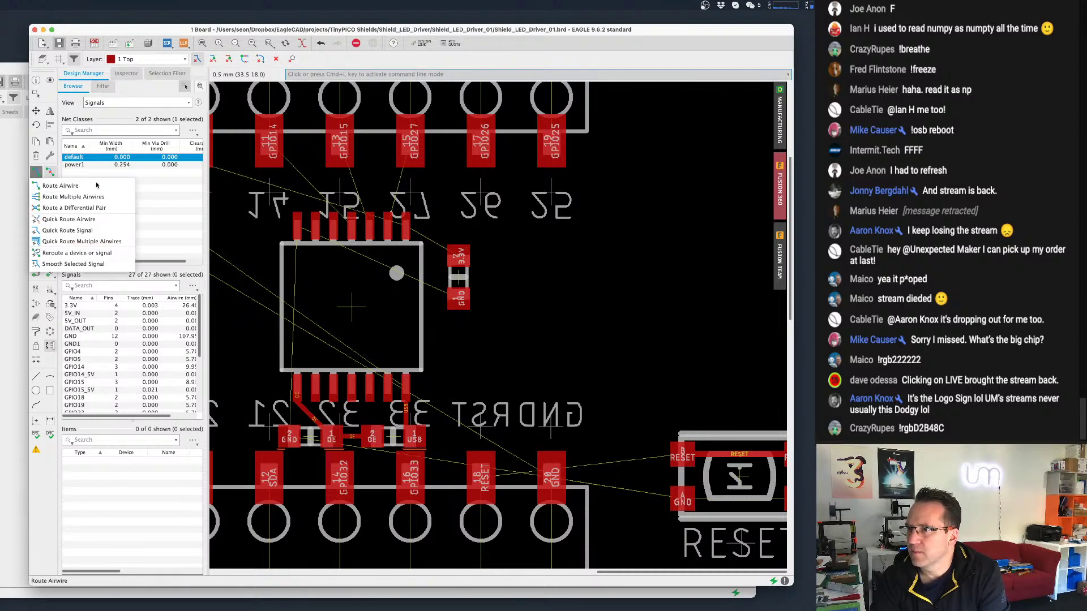
left_click(37, 171)
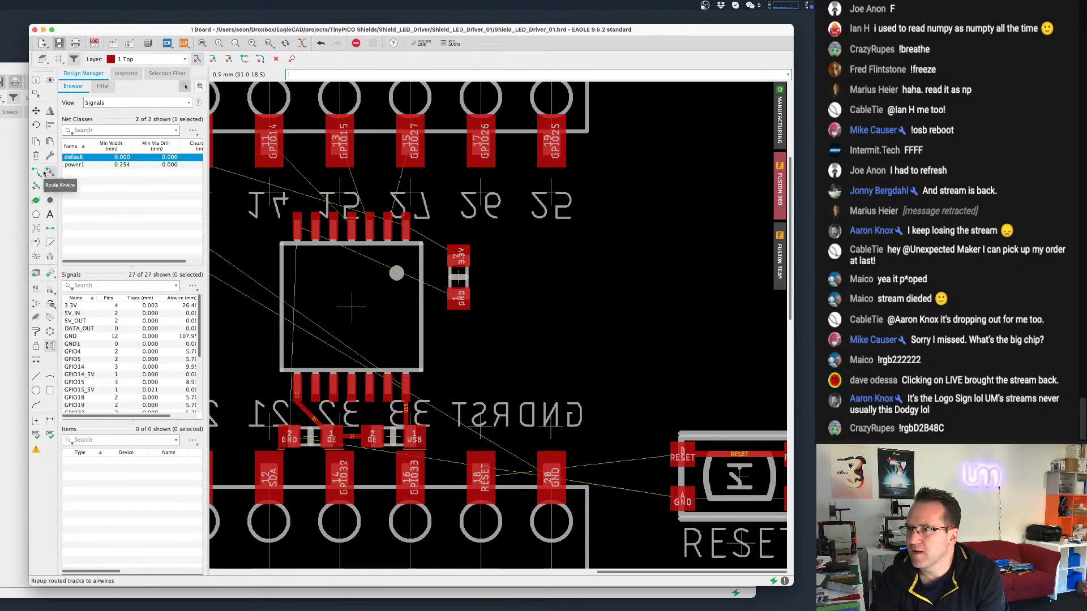
left_click(37, 172)
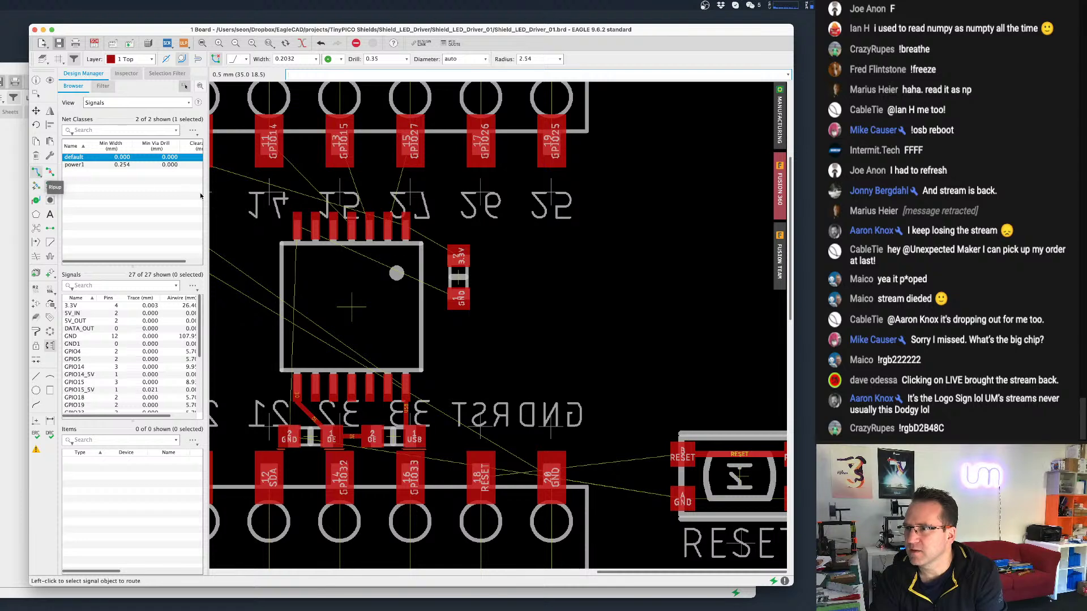
scroll(419, 231, "up", 2)
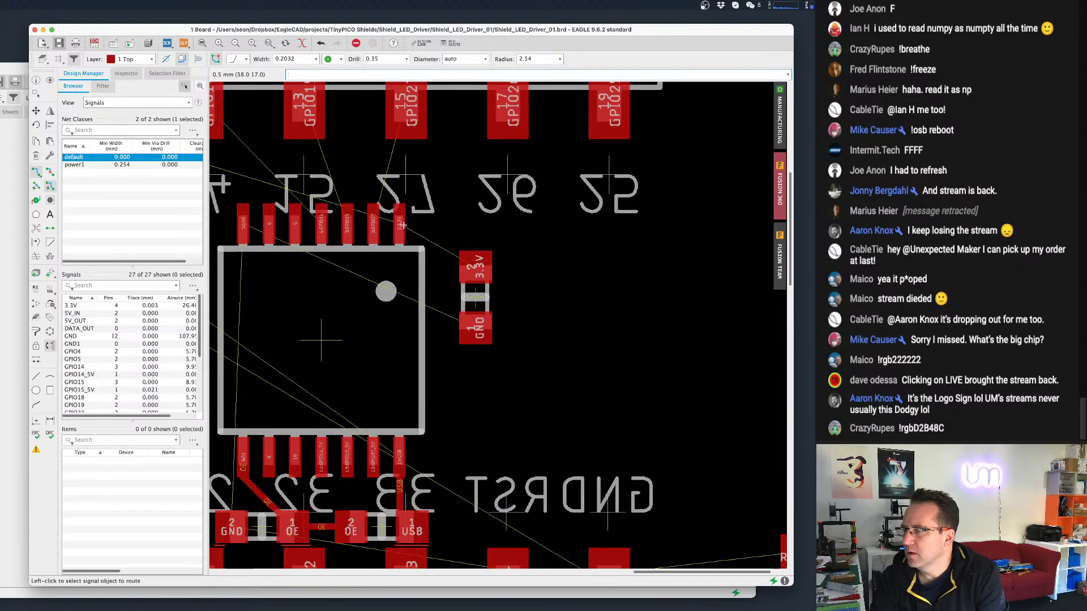
left_click(402, 225)
left_click(453, 227)
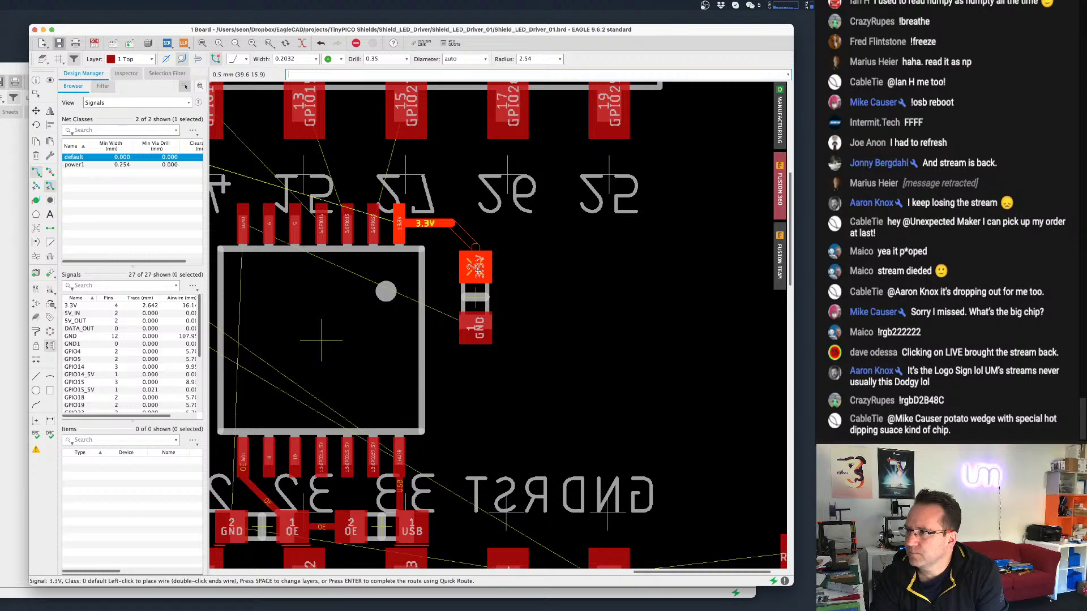
left_click(479, 272)
scroll(550, 263, "down", 2)
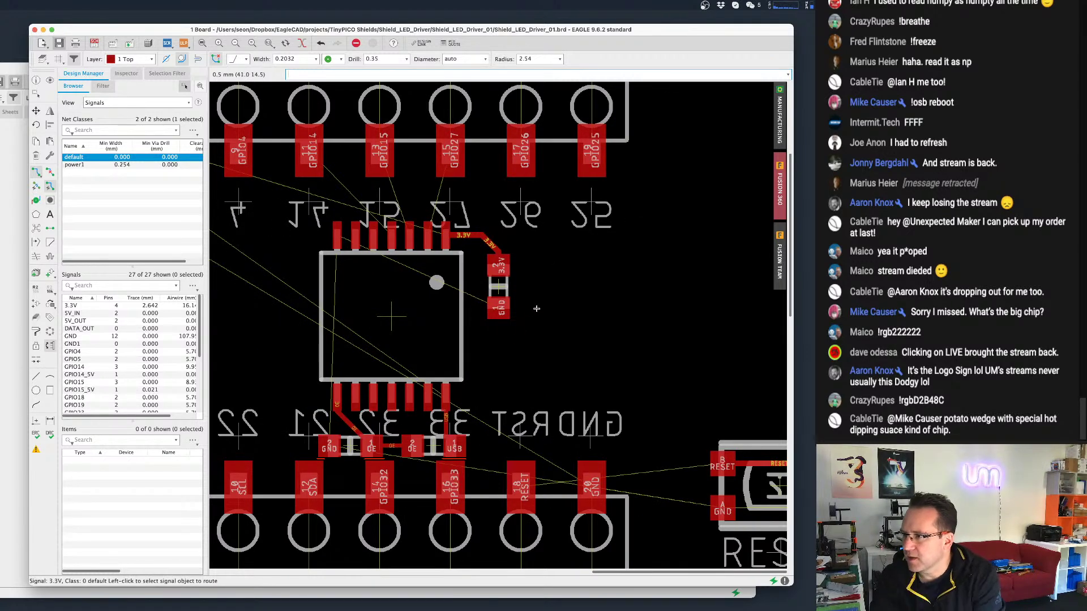
Rip up the OE trace joining the two resistors below the level shifter.
scroll(537, 308, "up", 3)
scroll(507, 318, "down", 1)
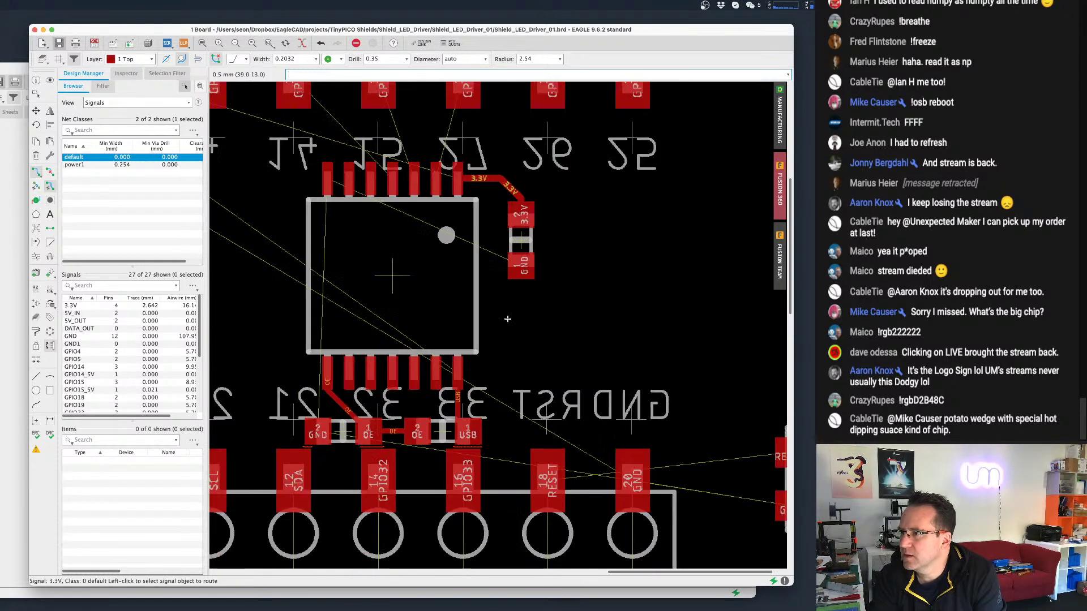
left_click(50, 172)
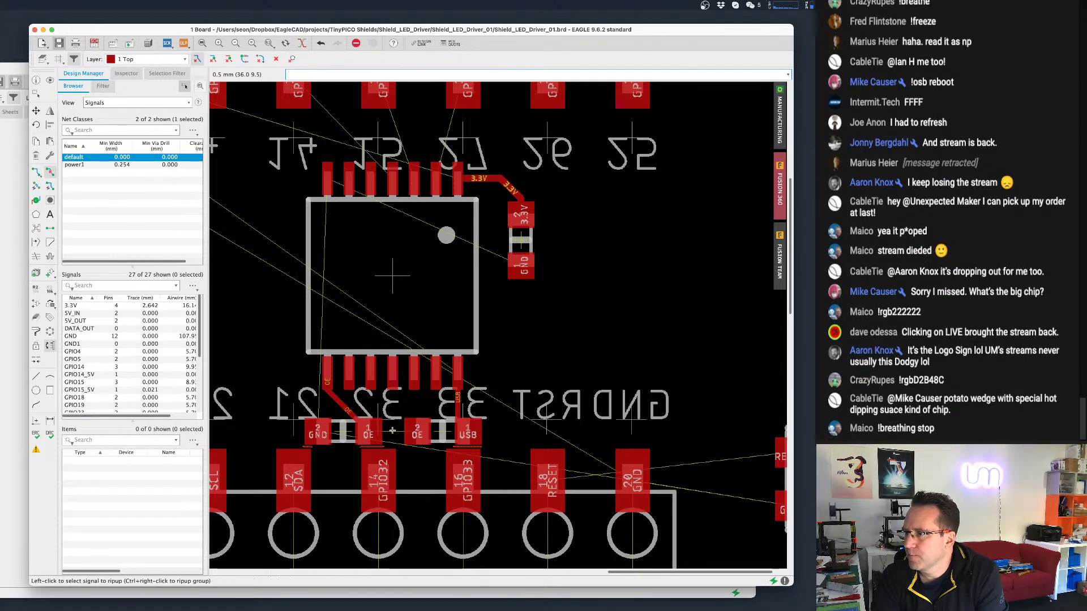
Rotate resistor R1 to vertical and place it beside the level shifter, on the side opposite the 3.3V capacitor.
left_click(35, 110)
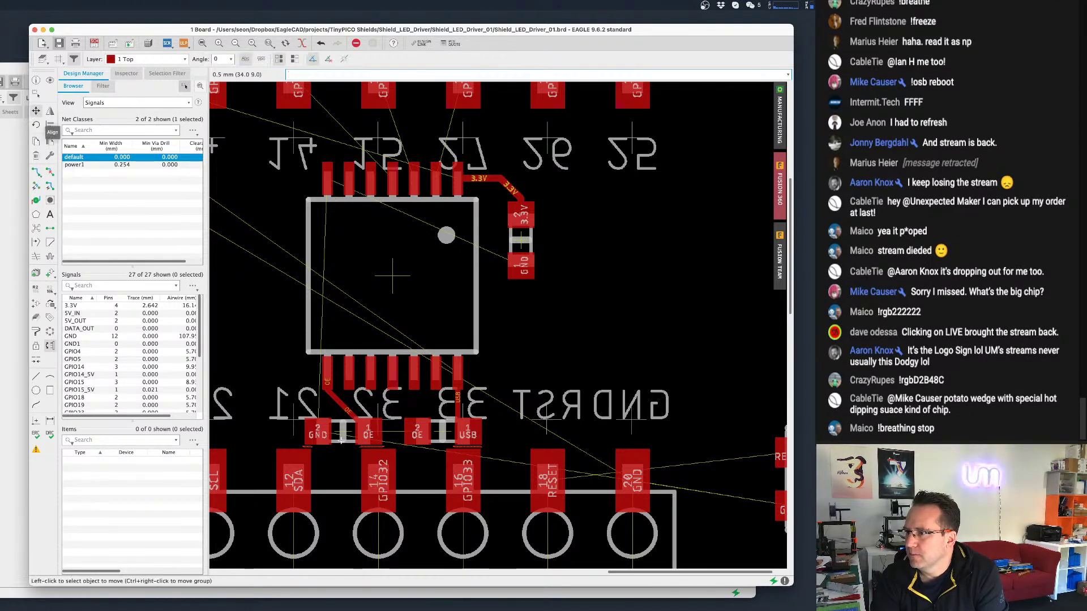
left_click(341, 439)
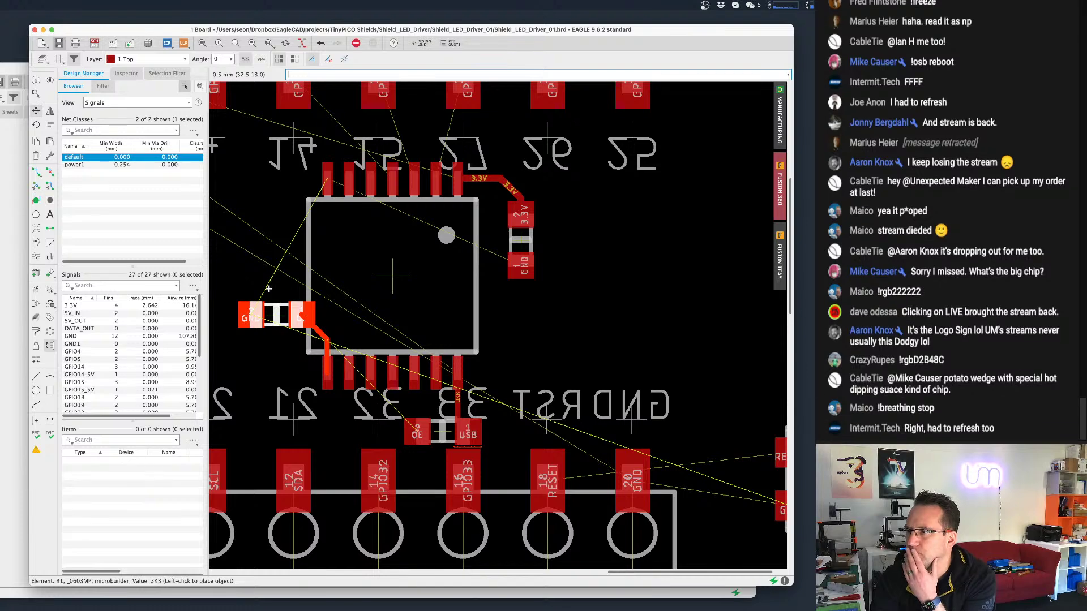
right_click(269, 289)
right_click(266, 279)
right_click(267, 279)
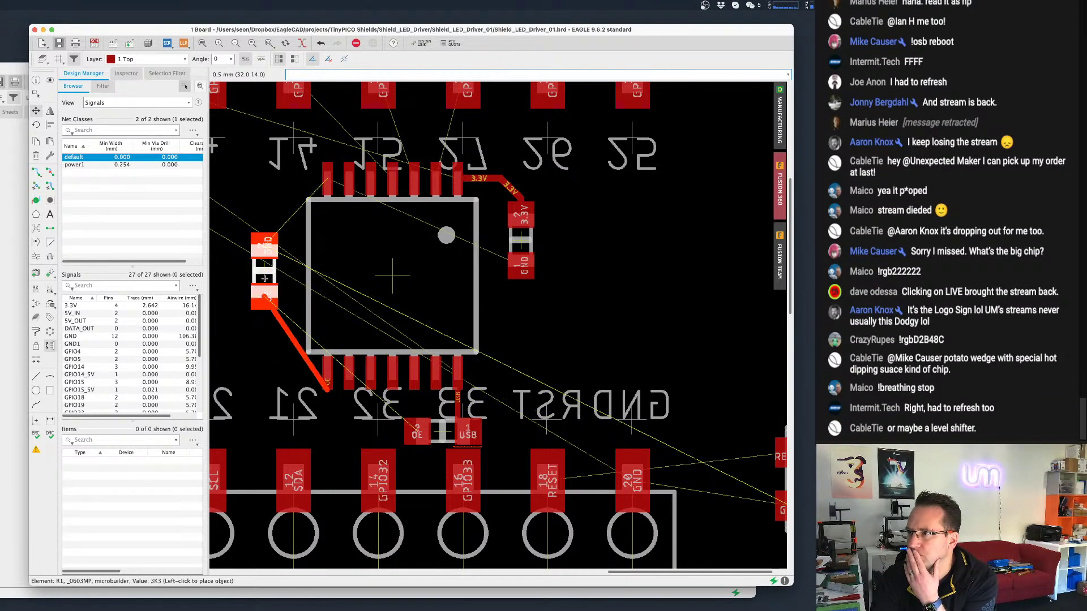
left_click(271, 294)
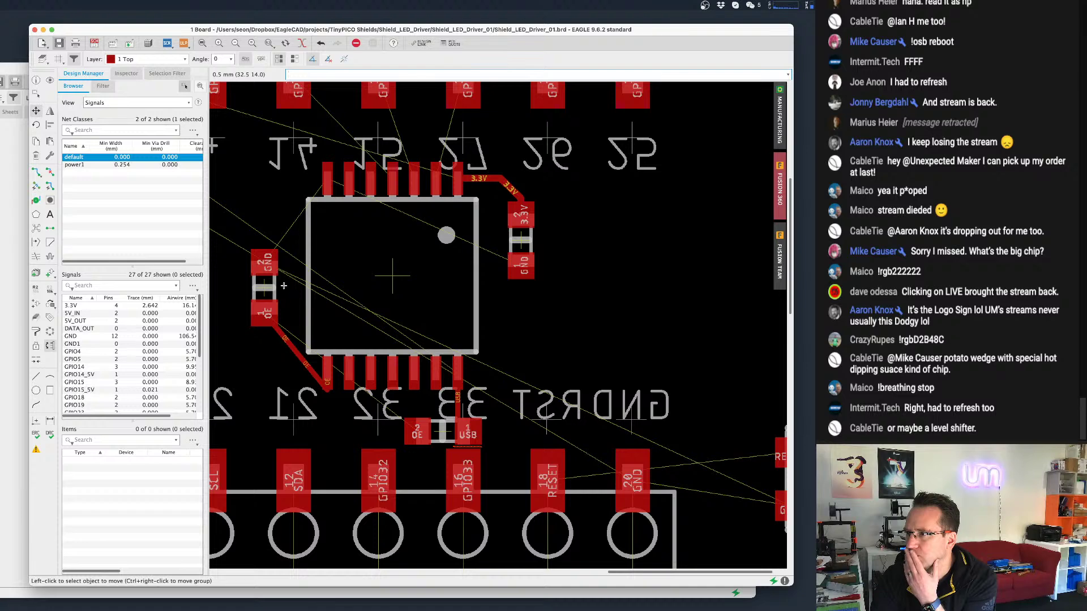
Rotate resistor R2 to vertical and place it directly below the 3.3V capacitor, with its USB pad facing the GNDRST label.
left_click(438, 434)
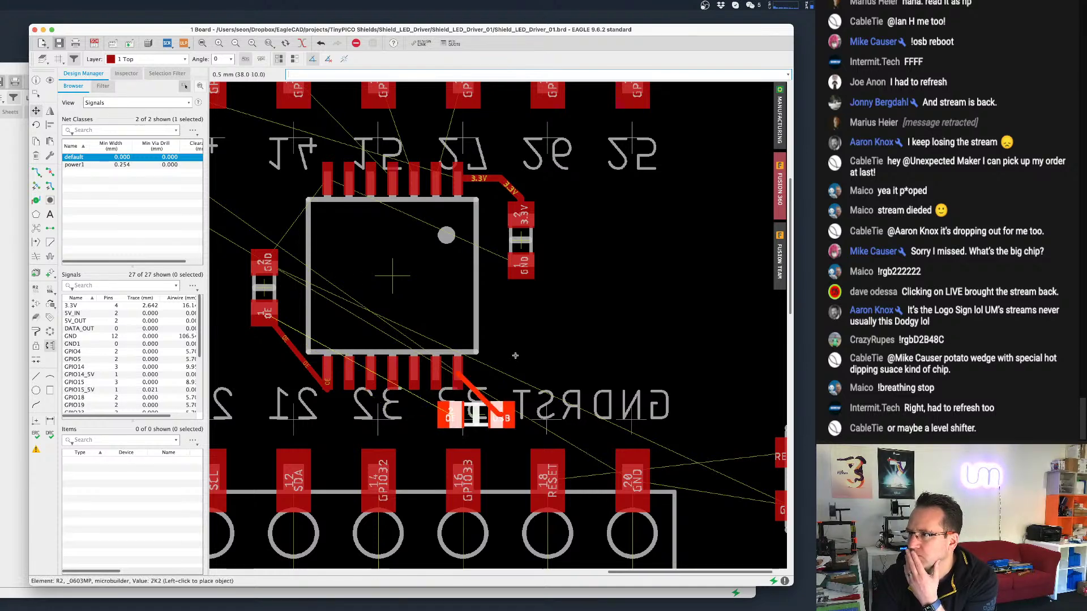
right_click(518, 347)
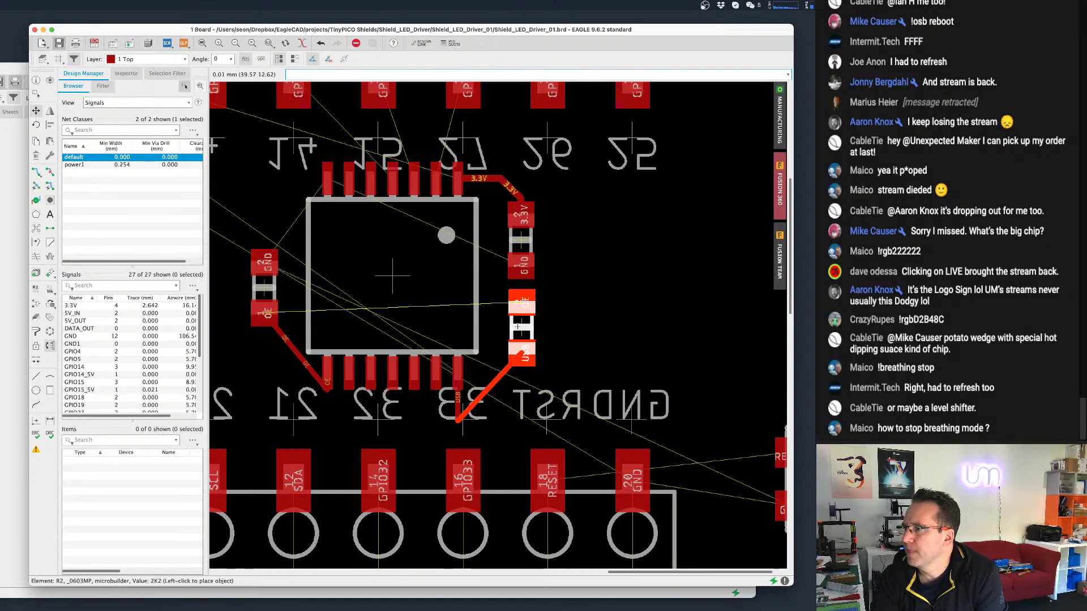
right_click(518, 327)
right_click(518, 329)
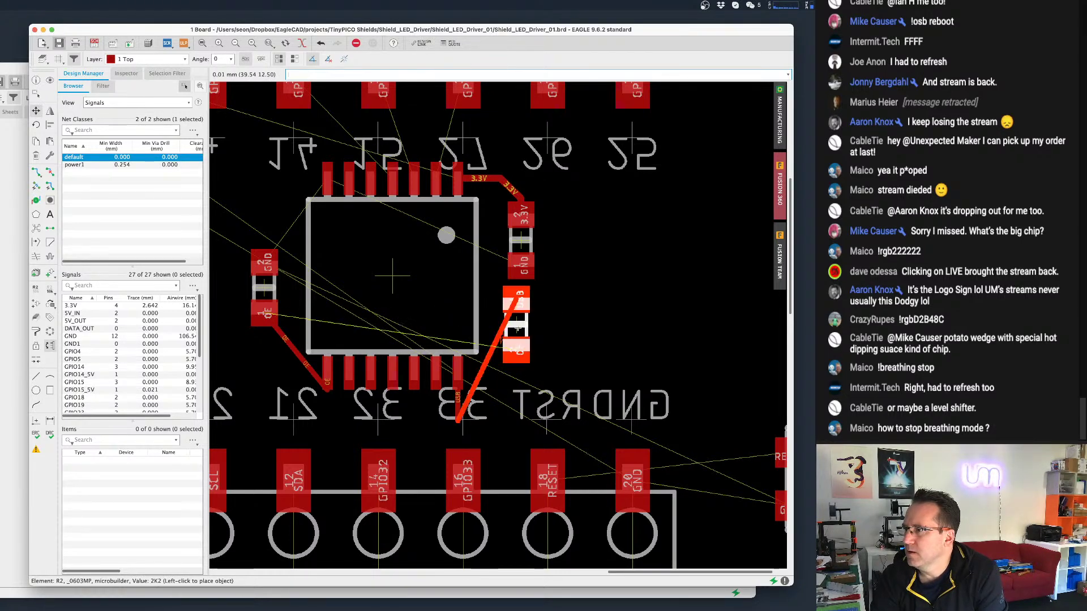
right_click(522, 332)
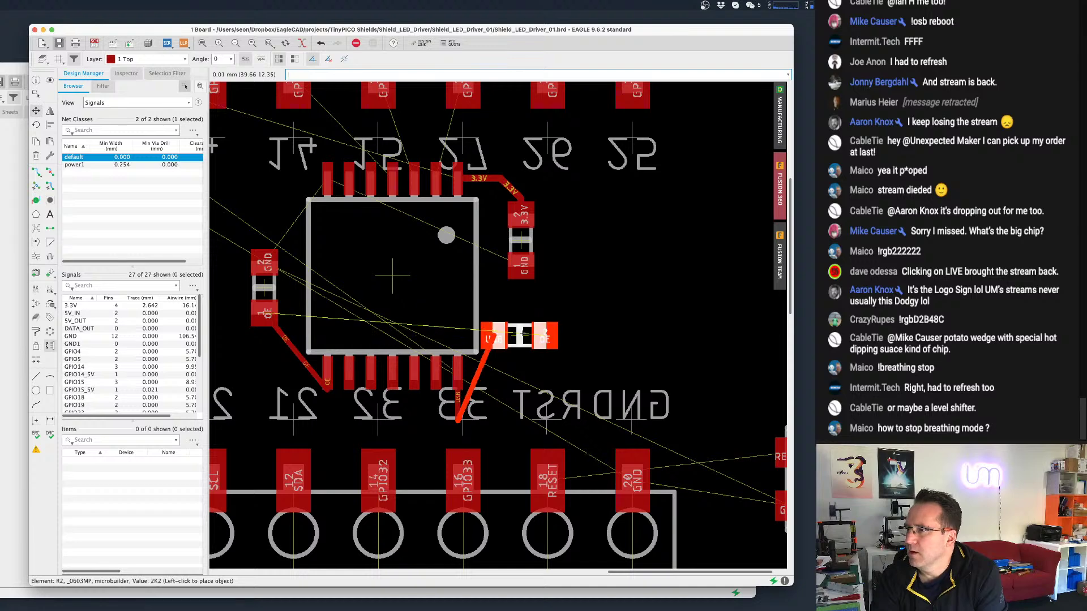
right_click(522, 334)
left_click(515, 327)
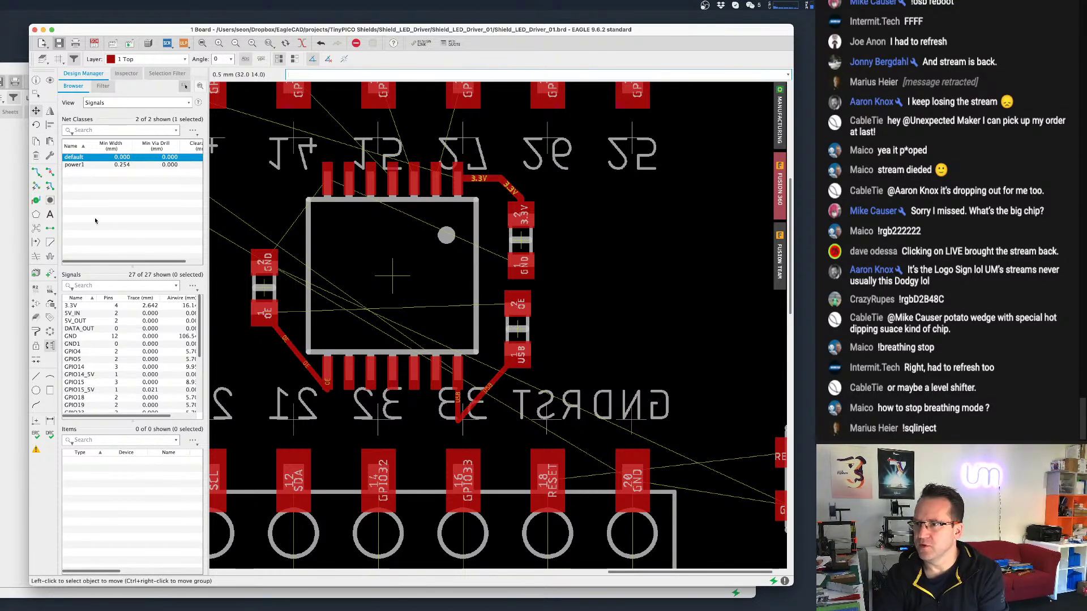
Route USB from the level shifter's corner pin directly to R2's USB pad and rip up the leftover V-shaped USB trace.
left_click(34, 172)
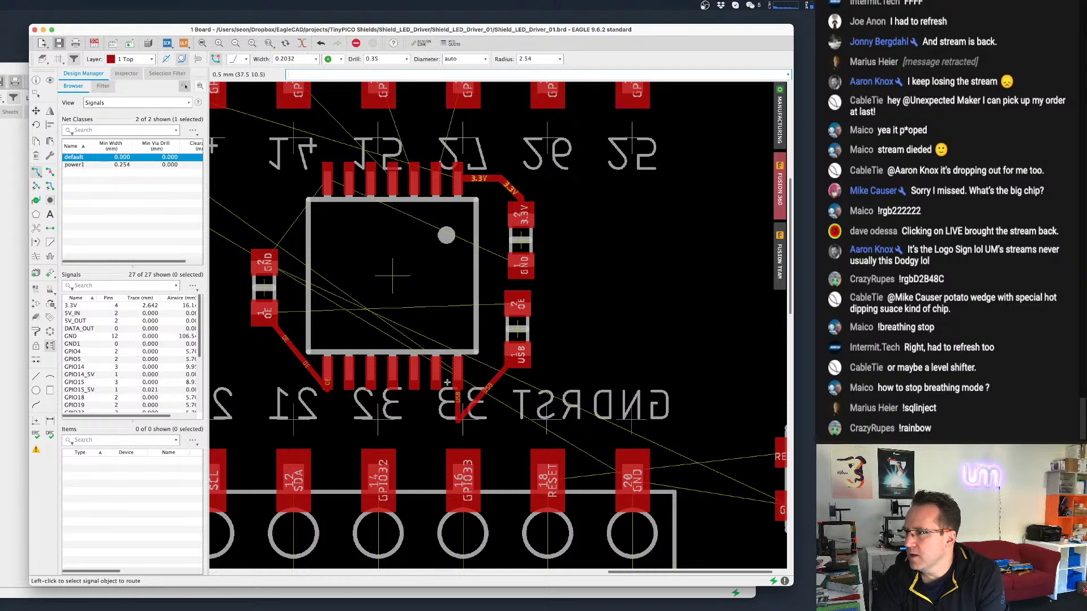
left_click(487, 372)
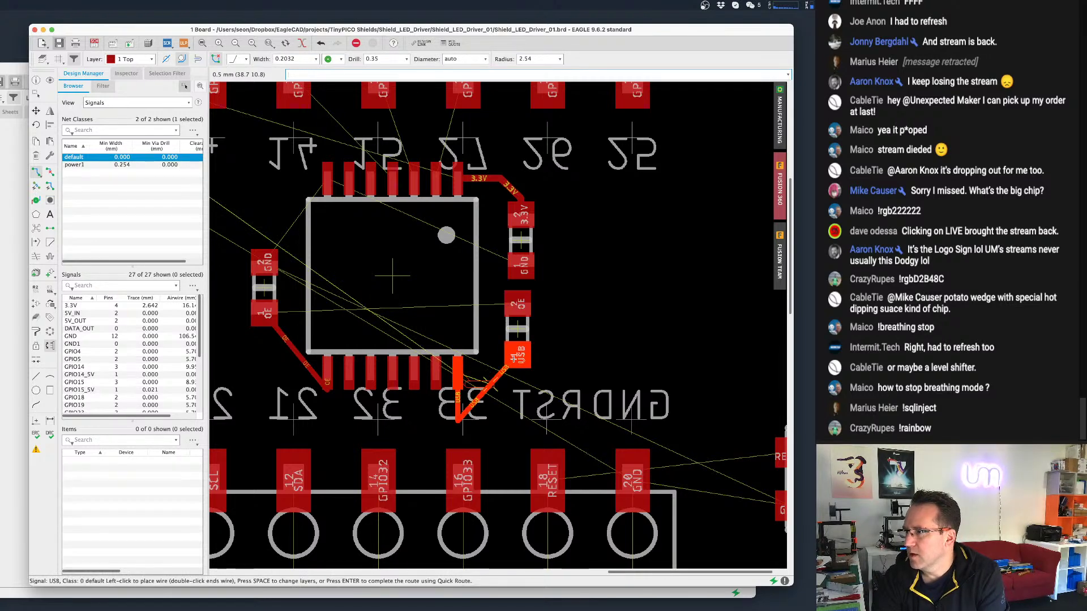
left_click(519, 356)
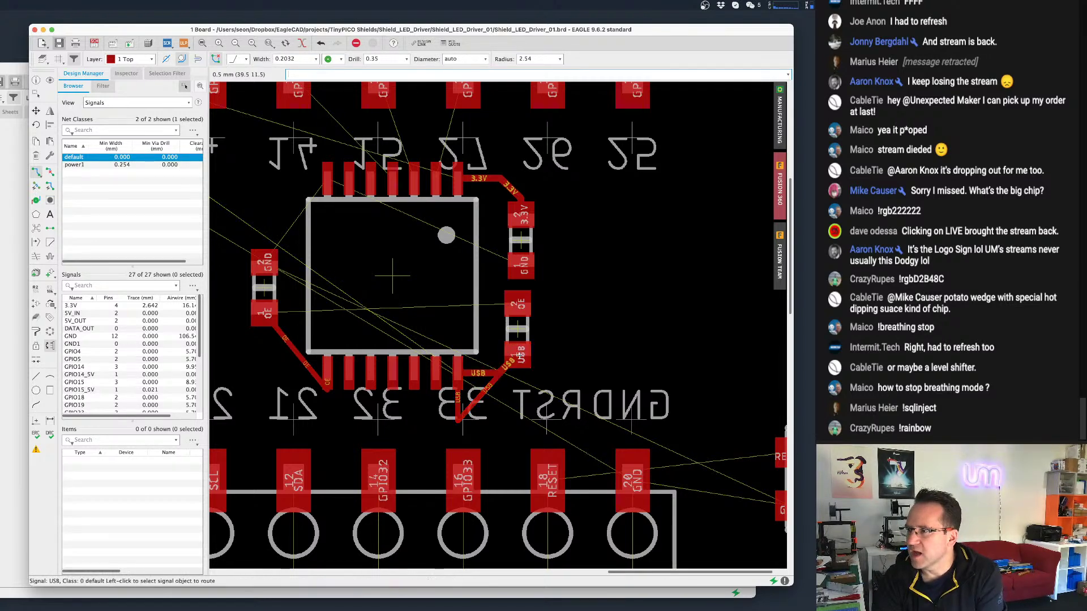
left_click(50, 172)
left_click(455, 395)
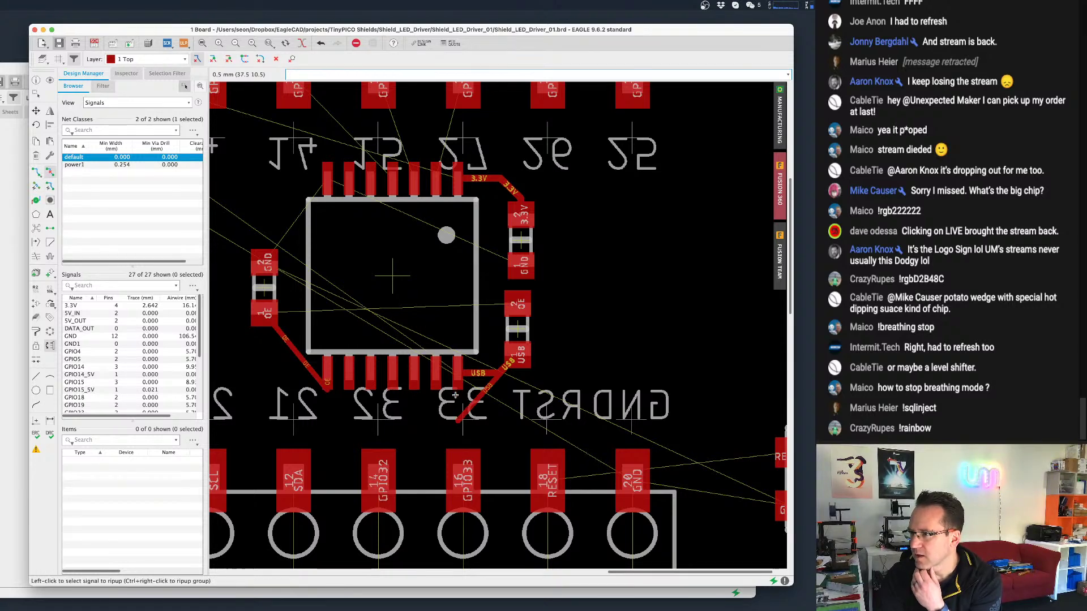
left_click(490, 387)
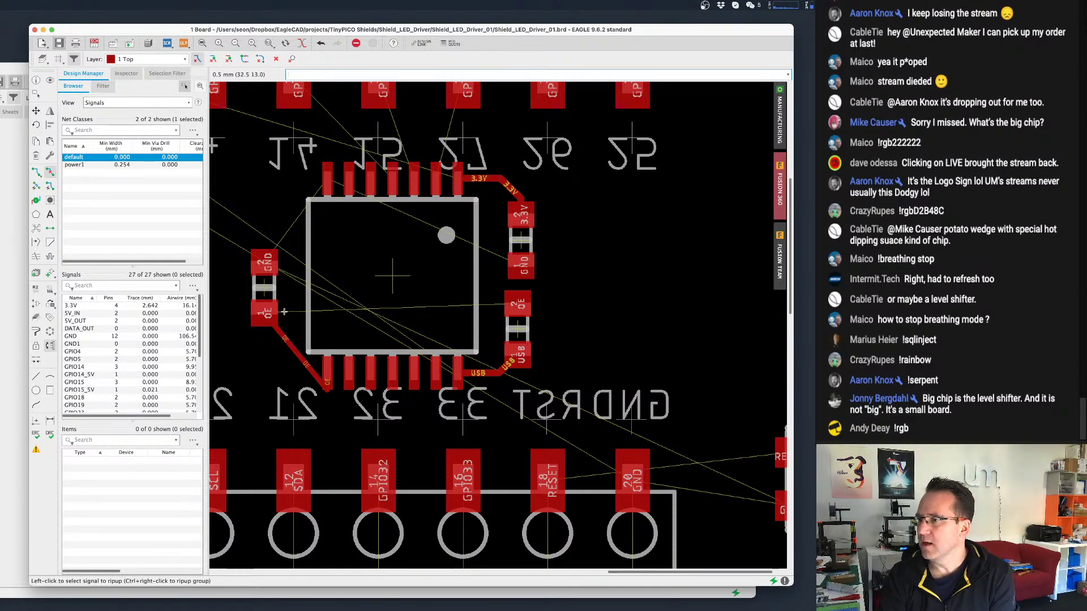
Route OE from the level shifter's pin to R1, and branch it beneath the chip body across to R2's OE pad.
left_click(36, 172)
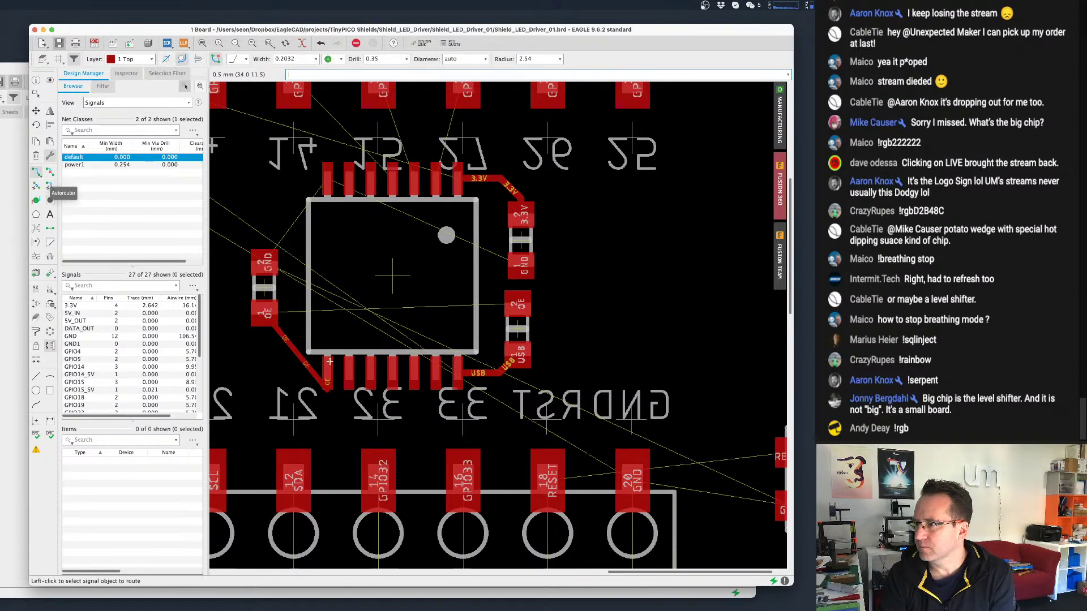
left_click(329, 361)
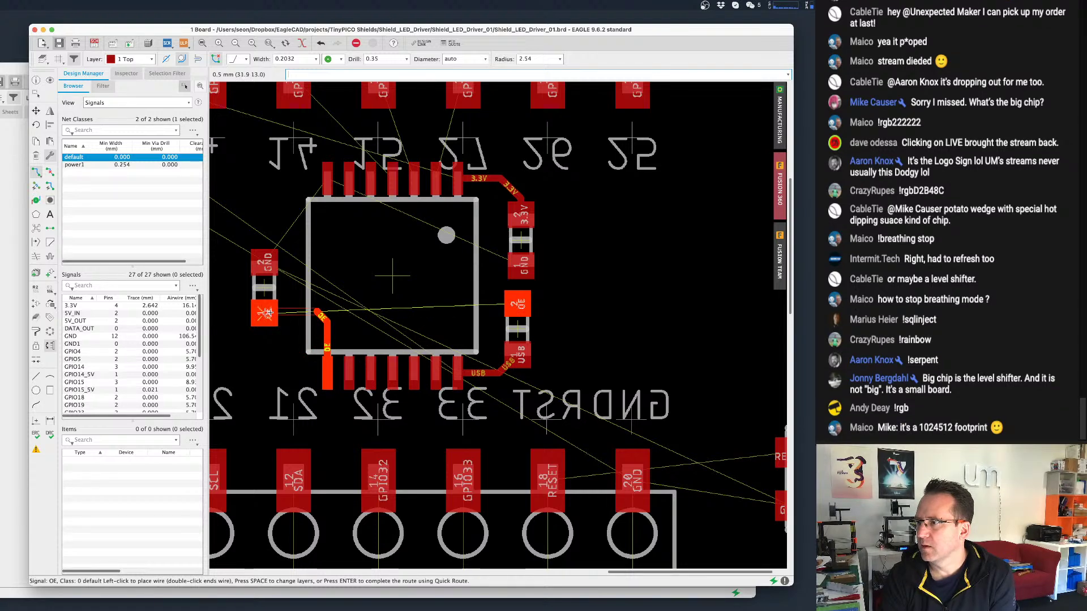
left_click(287, 320)
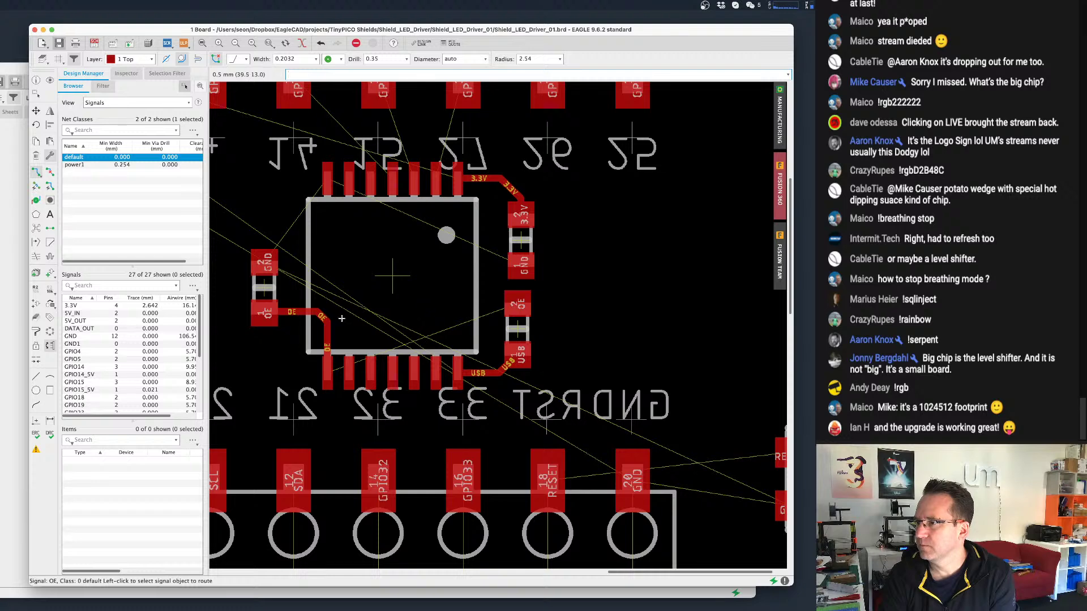
left_click(325, 322)
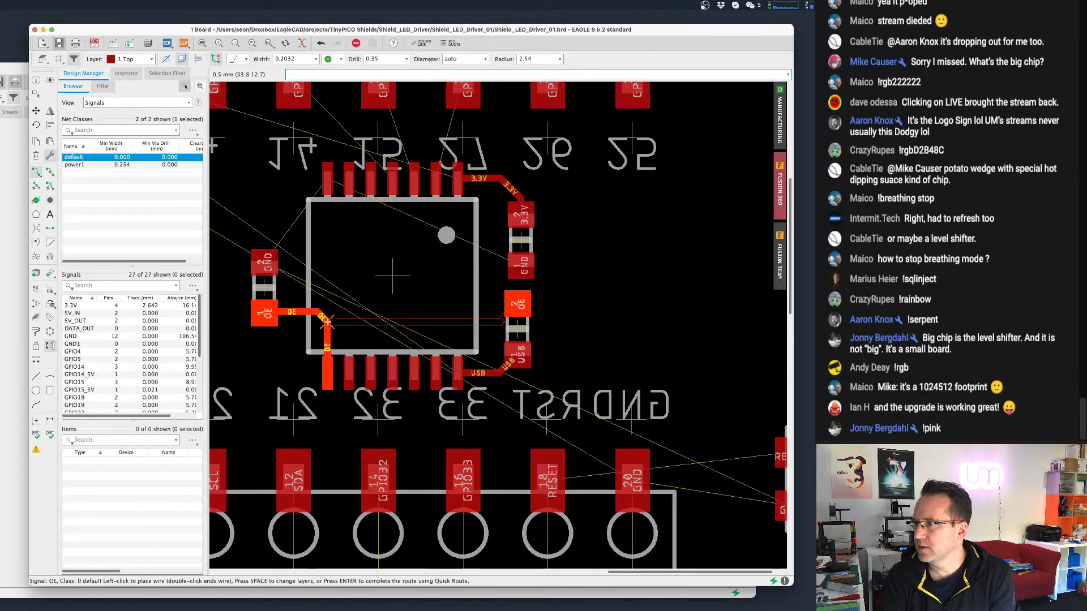
left_click(327, 322)
Shift the bend of the OE trace away from R2 so it enters the pad straight, and save the board.
left_click(36, 111)
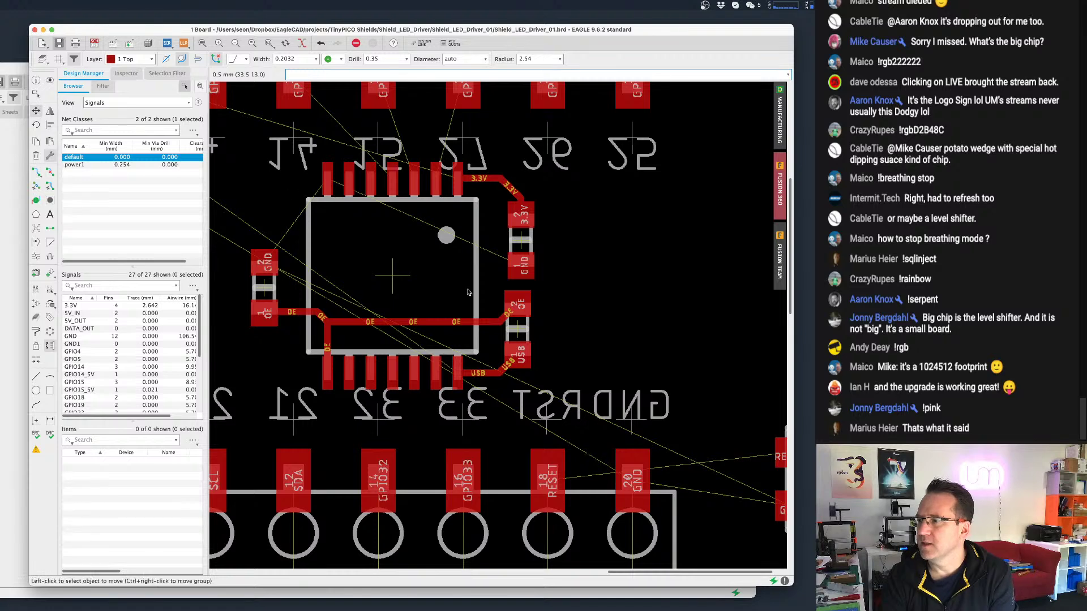
left_click(503, 313)
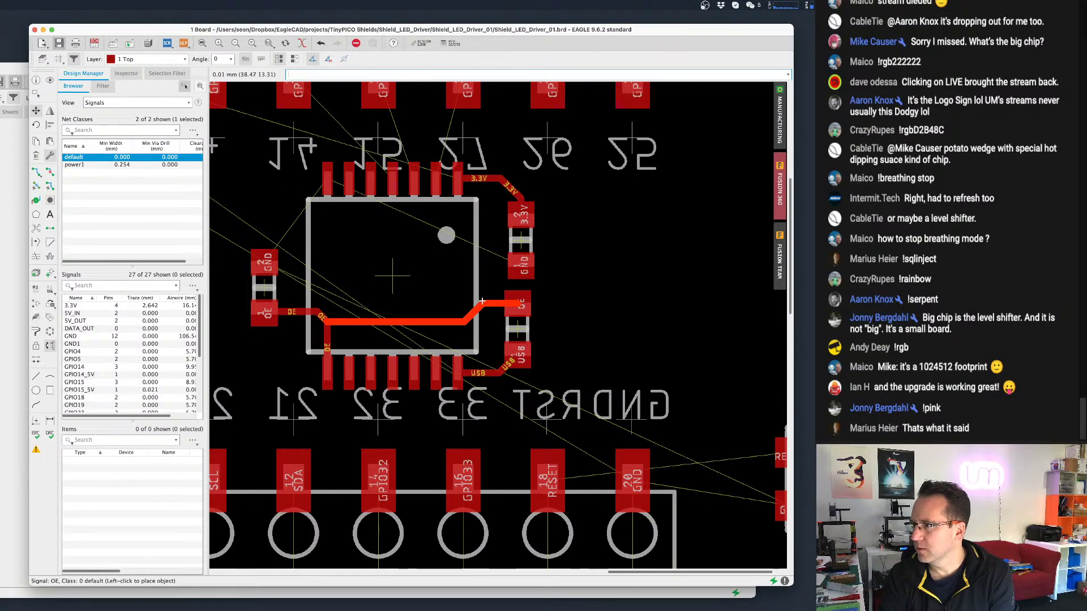
left_click(487, 304)
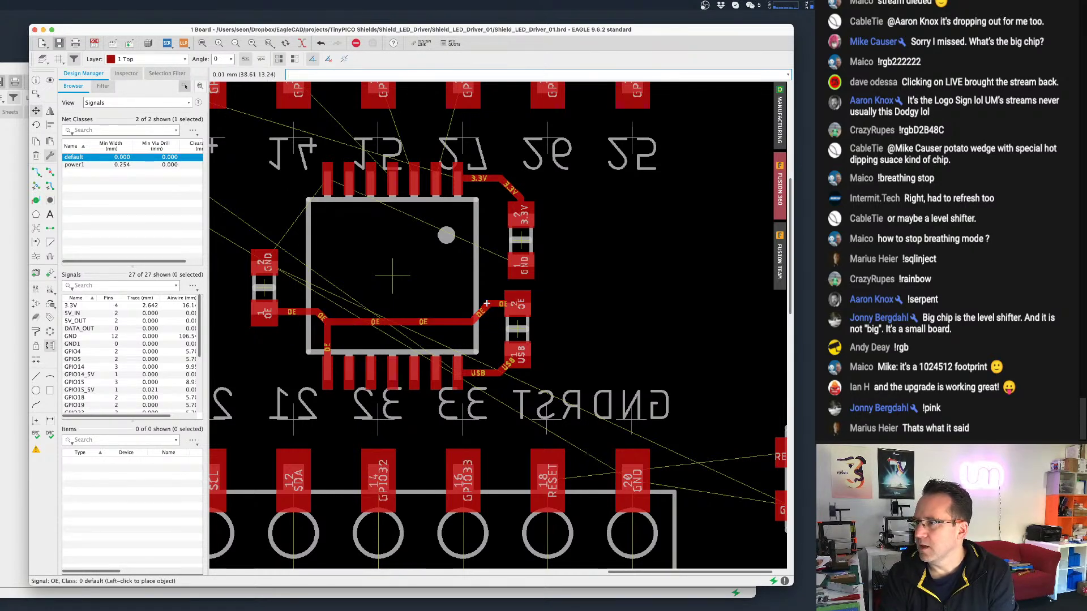
key("super+s")
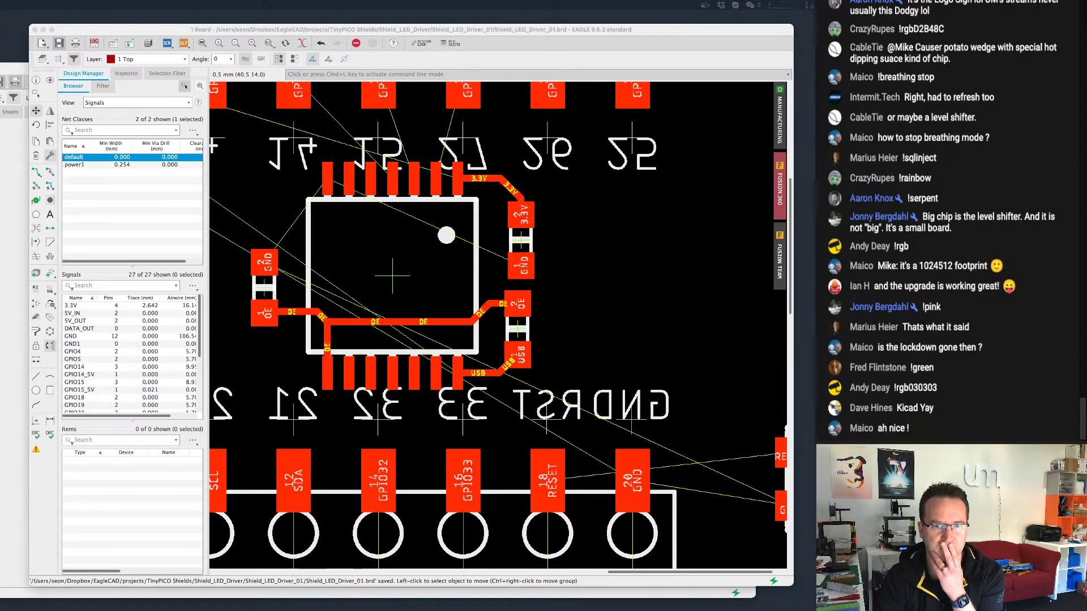
Switch to KiCad and bring the Shield_Color_160x80_V2 project window in front of the board editor.
left_click_drag(0, 217, 510, 193)
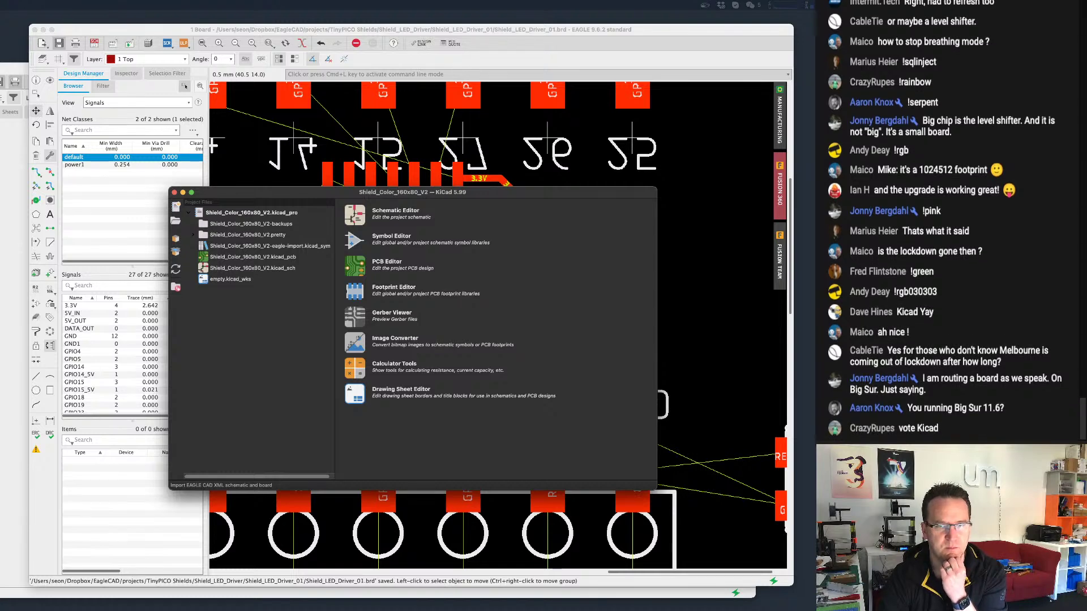
Start an Eagle project import in KiCad and enlarge the file chooser.
left_click(321, 68)
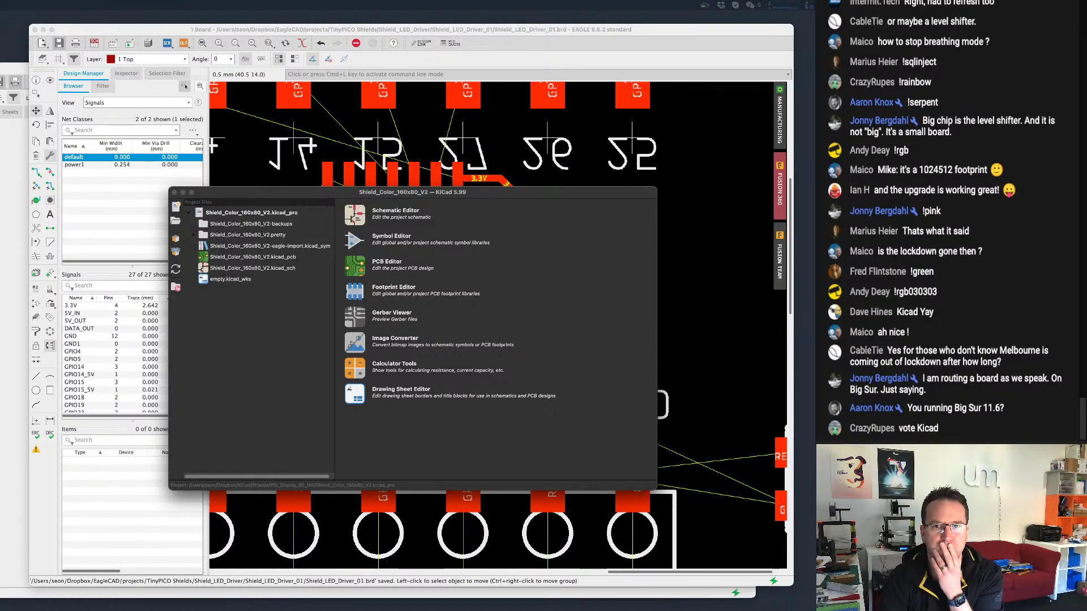
left_click_drag(0, 190, 0, 184)
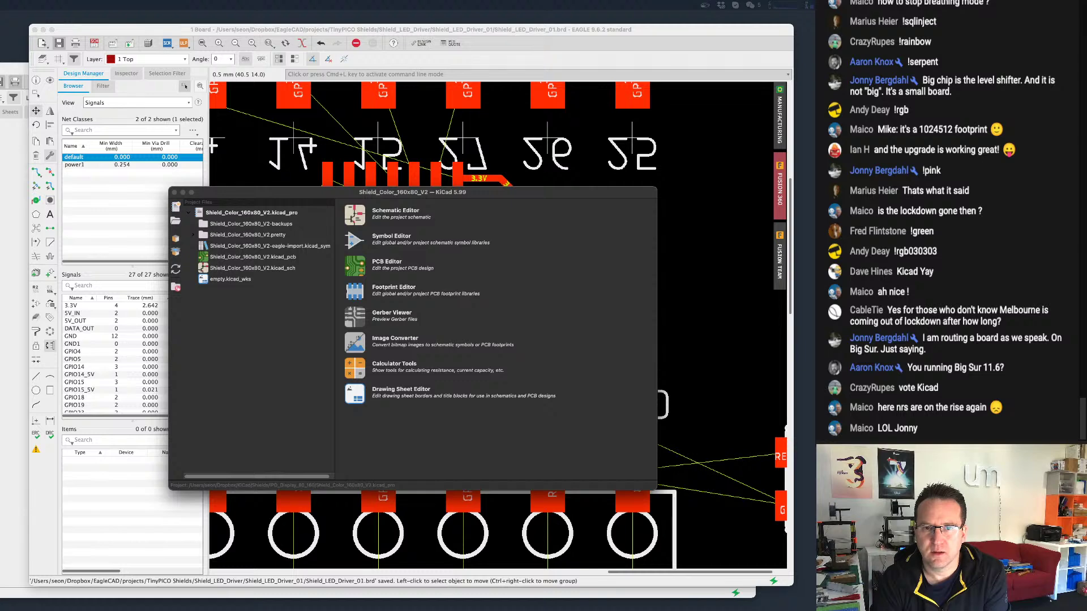
left_click_drag(0, 212, 366, 182)
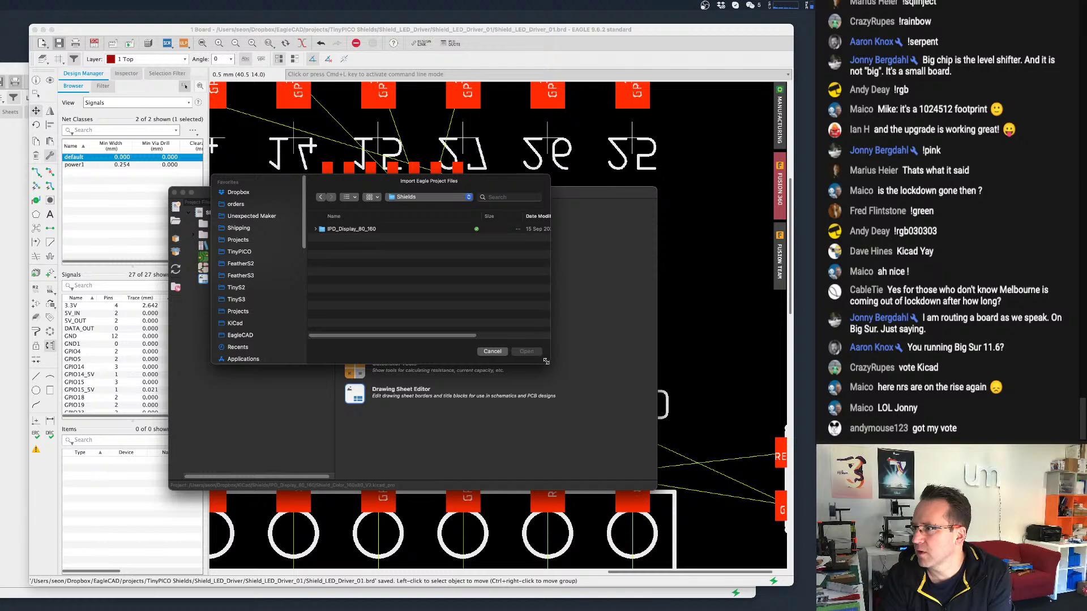
left_click_drag(546, 361, 631, 391)
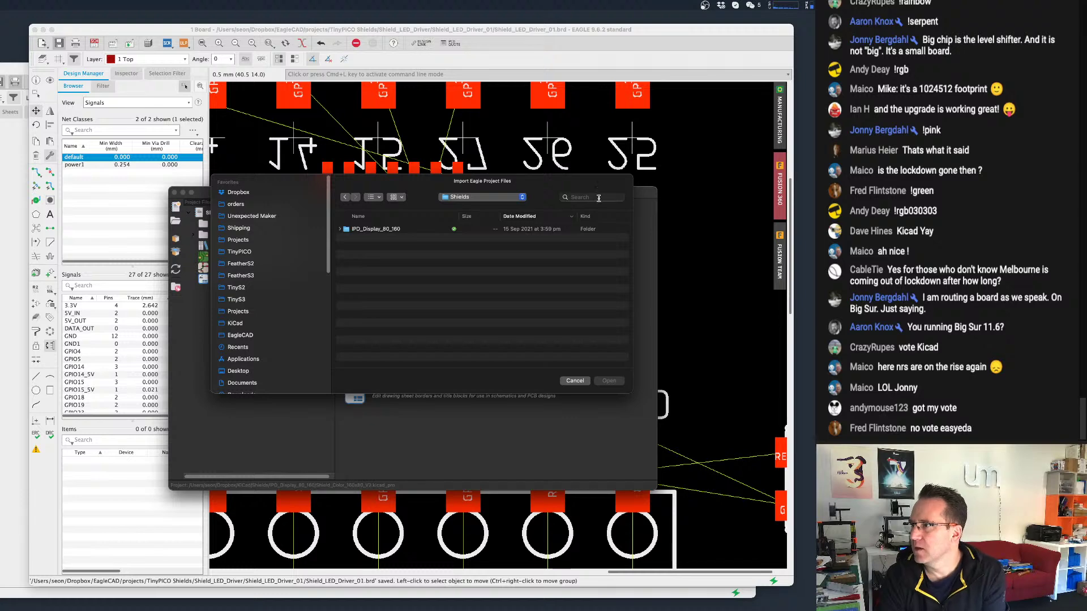
Create a folder named RGB_LED_Driver inside the Shields project folder.
right_click(411, 277)
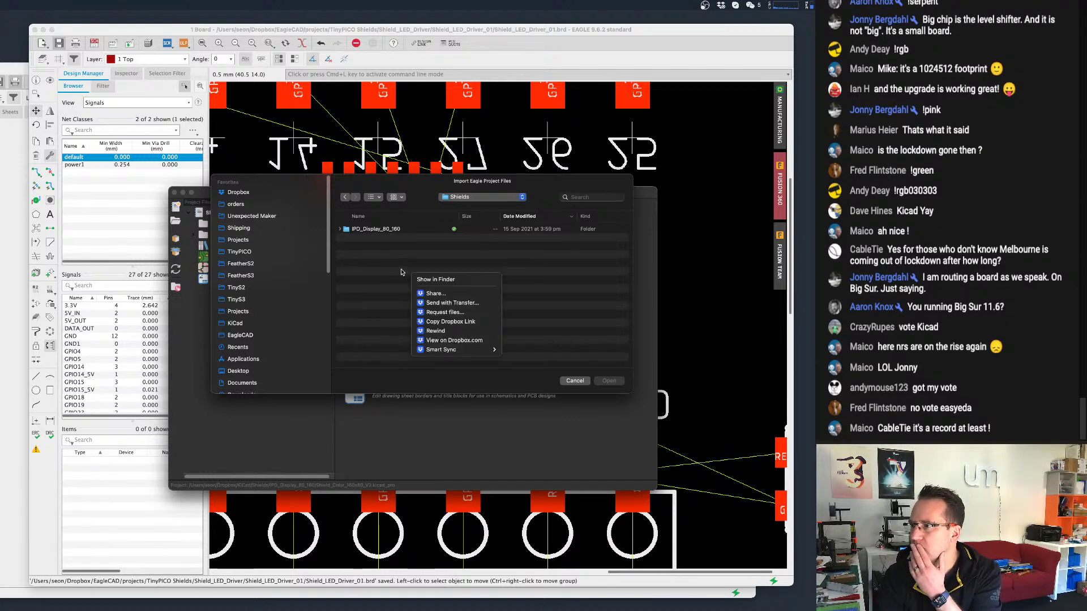
left_click(382, 272)
right_click(382, 273)
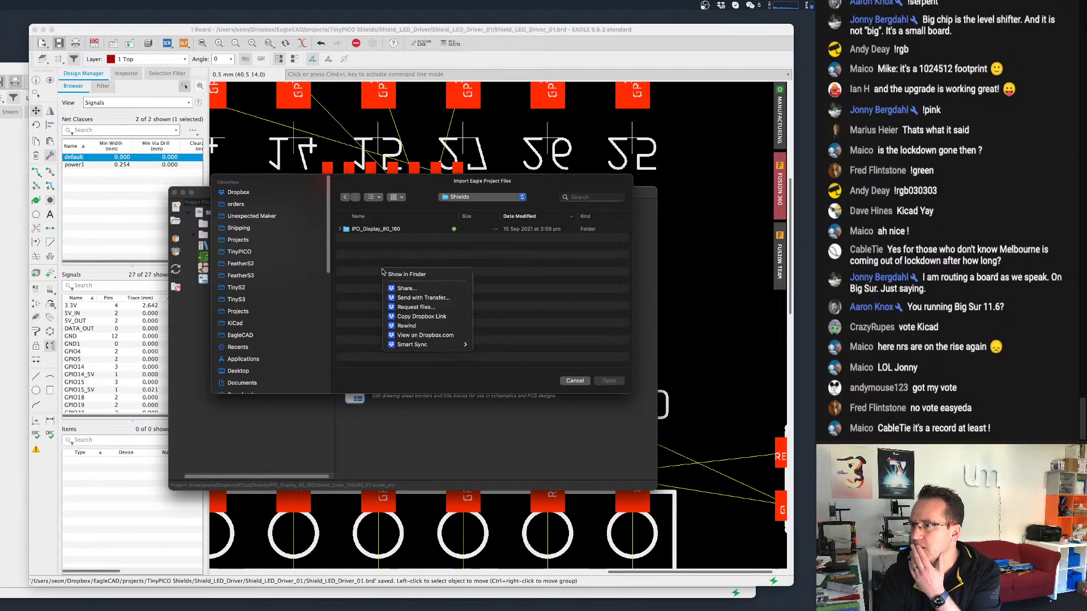
left_click(384, 256)
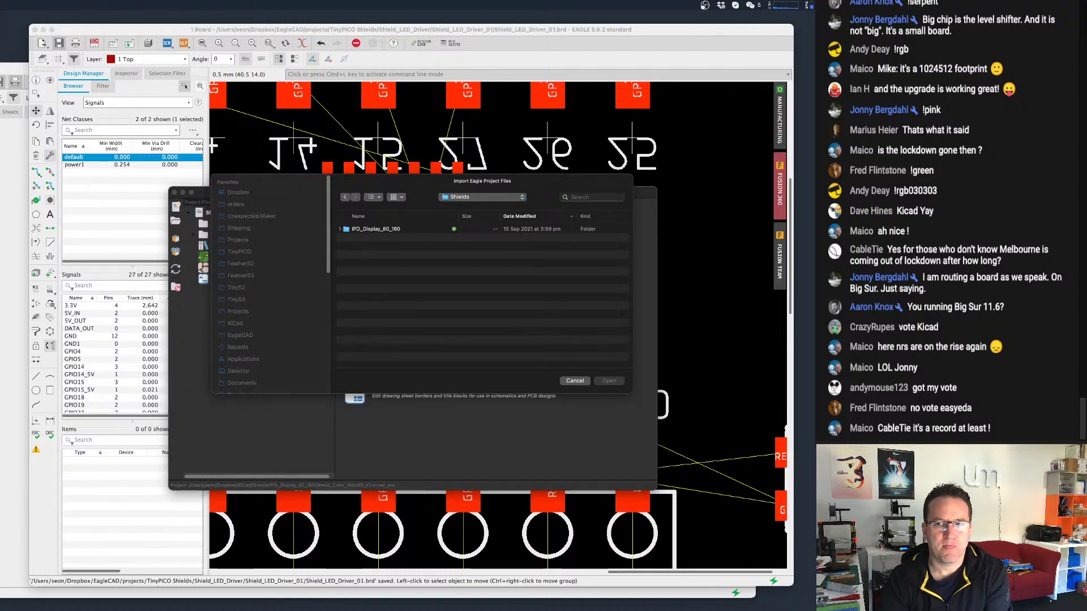
key("super+n")
key("super+w")
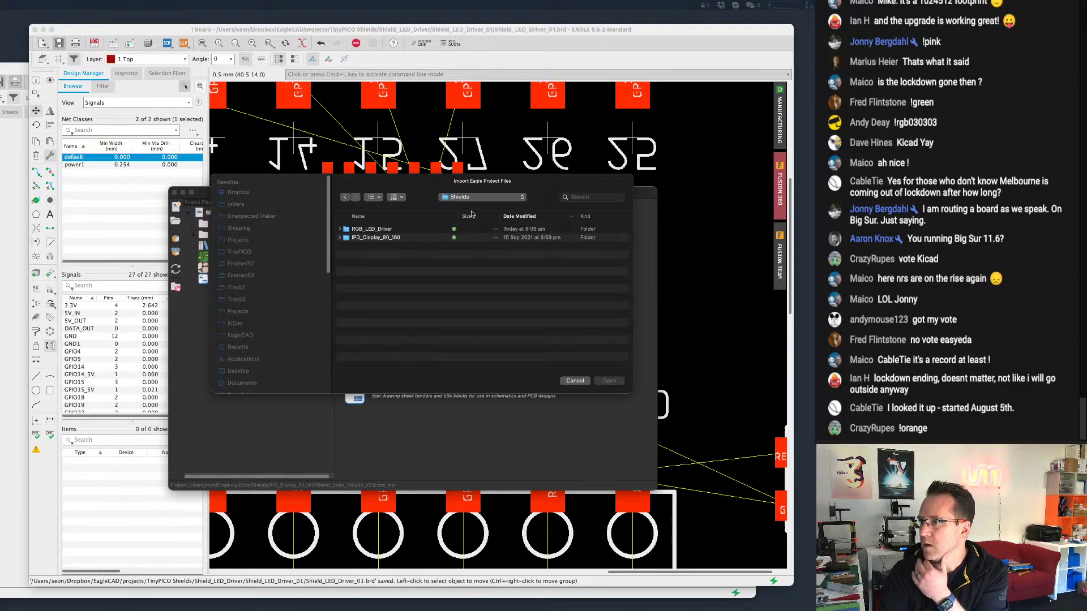
Browse to the Shield_LED_Driver_01 Eagle project folder and choose the project as the import source.
left_click(389, 230)
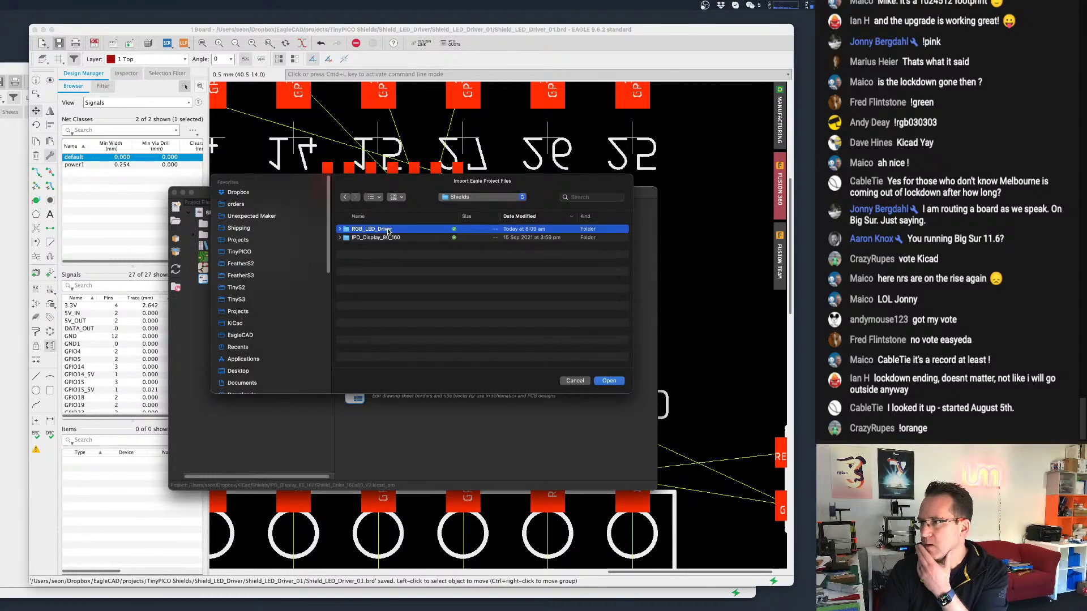
double_click(389, 229)
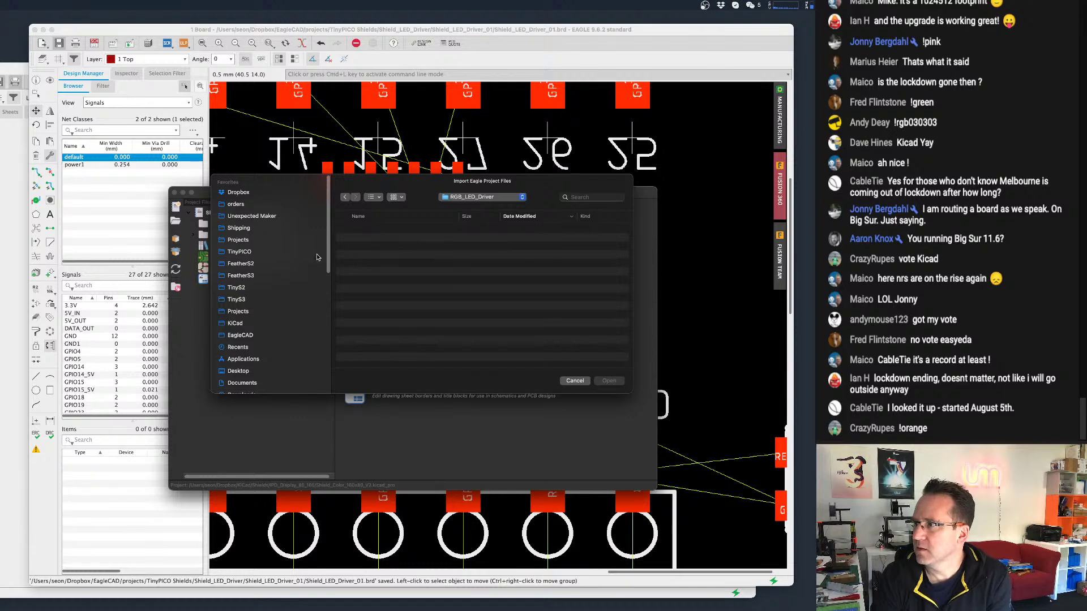
scroll(280, 258, "up", 1)
left_click(253, 240)
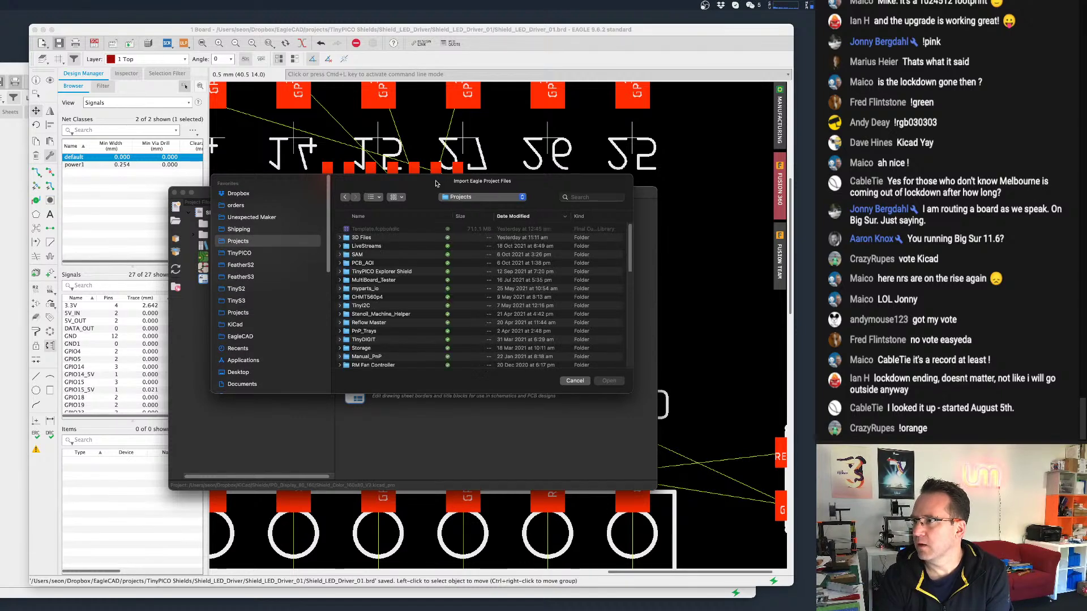
key("Escape")
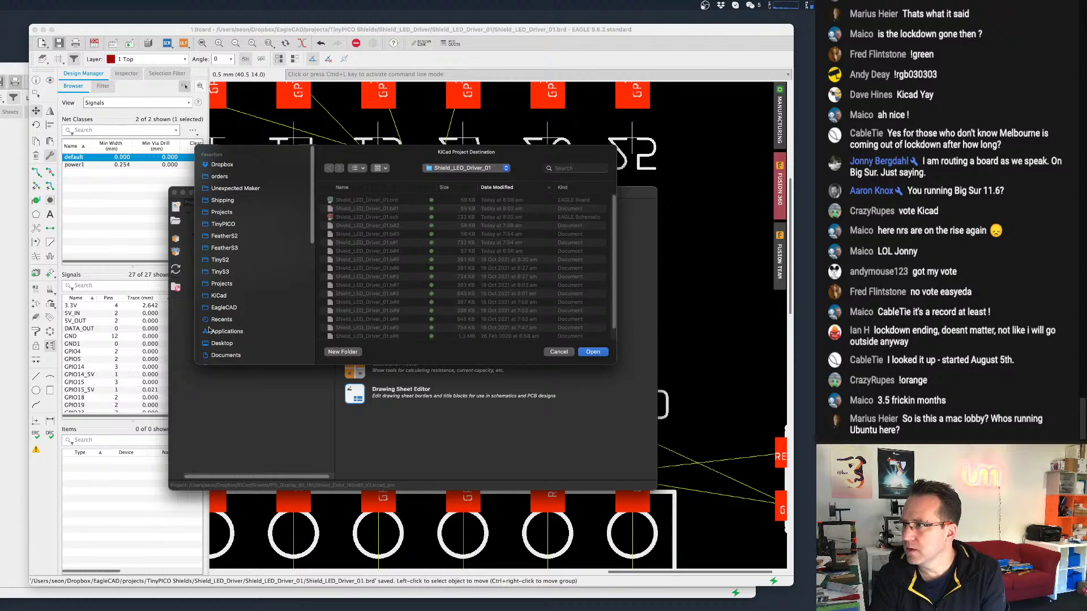
Set the RGB_LED_Driver folder inside KiCad's Shields folder as the destination of the imported project.
left_click(220, 295)
double_click(347, 201)
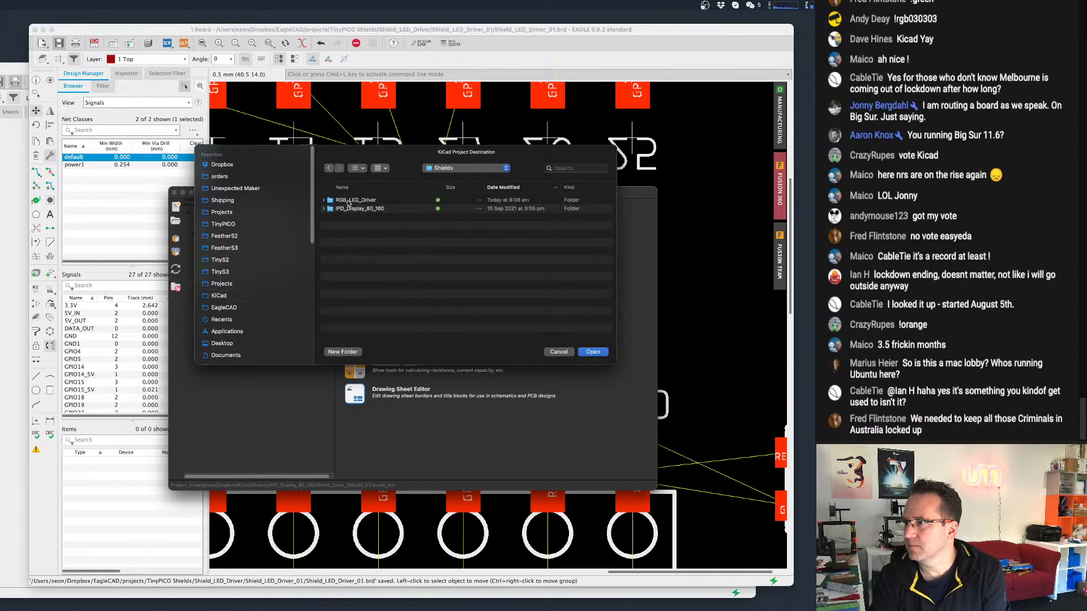
double_click(355, 200)
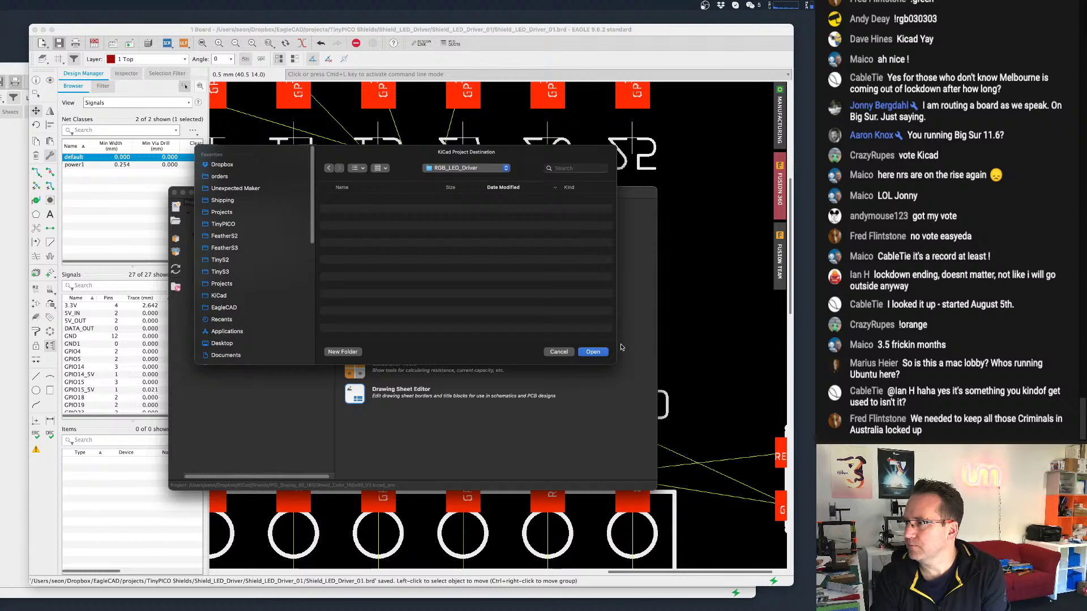
left_click(595, 352)
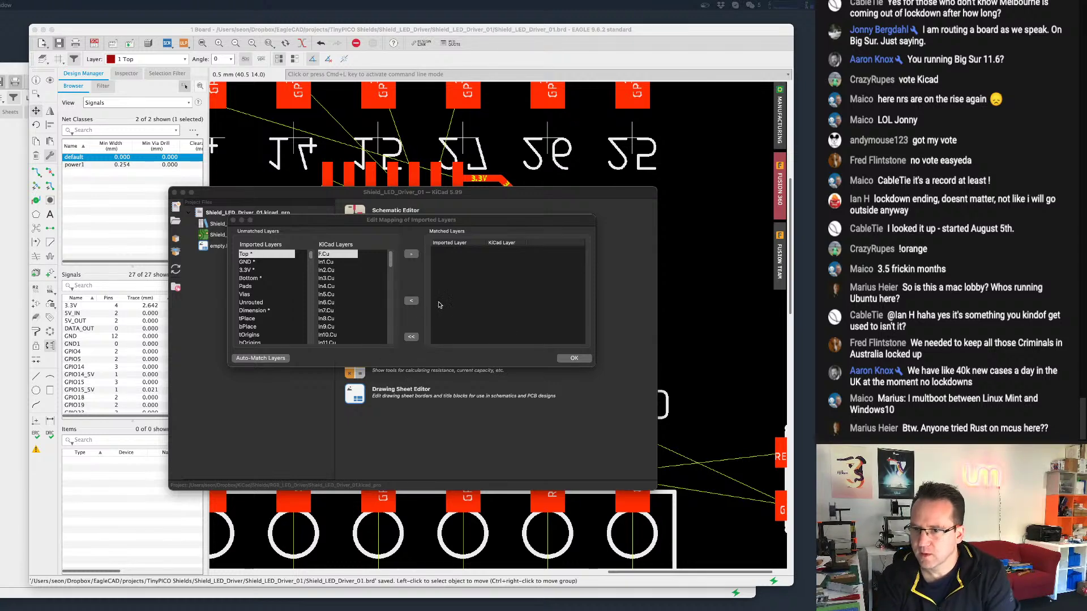
Auto-match the imported Eagle layers to KiCad layers, check the unmatched ones, and accept the mapping.
left_click(261, 357)
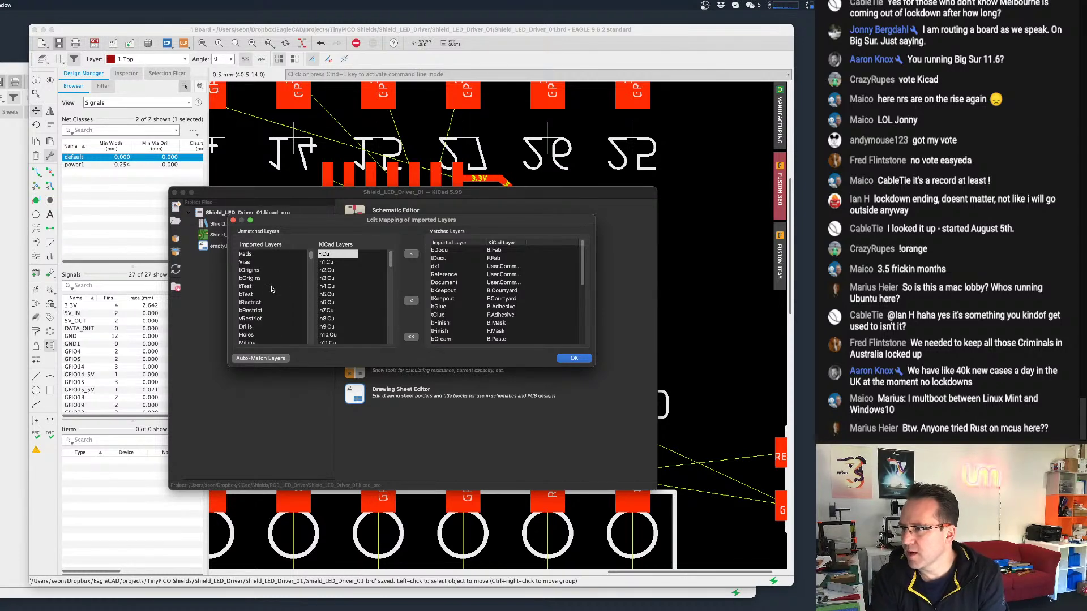
scroll(263, 295, "down", 1)
scroll(265, 296, "down", 1)
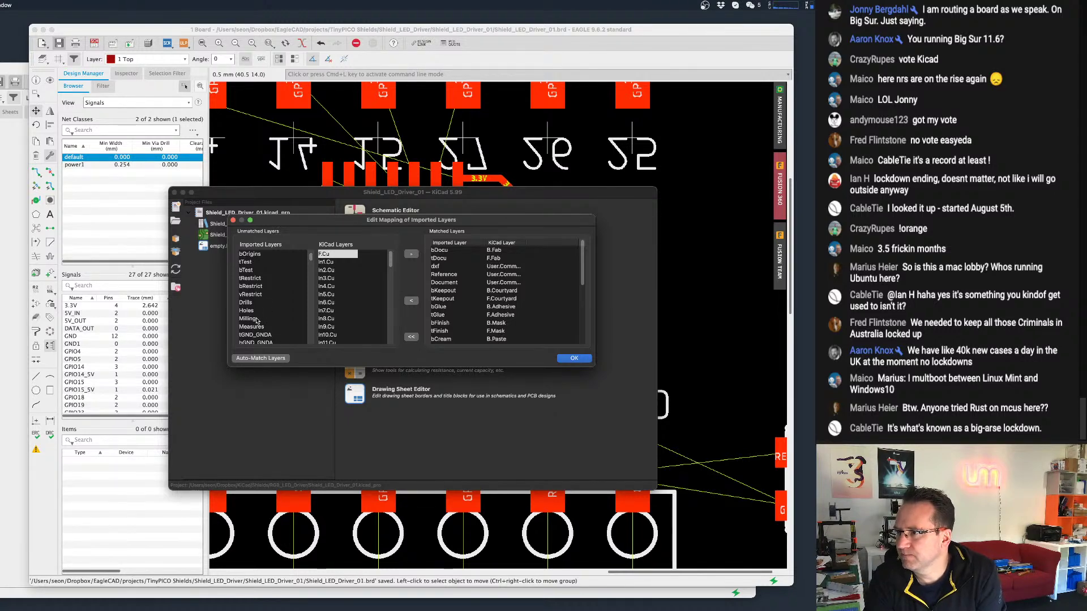
left_click(261, 321)
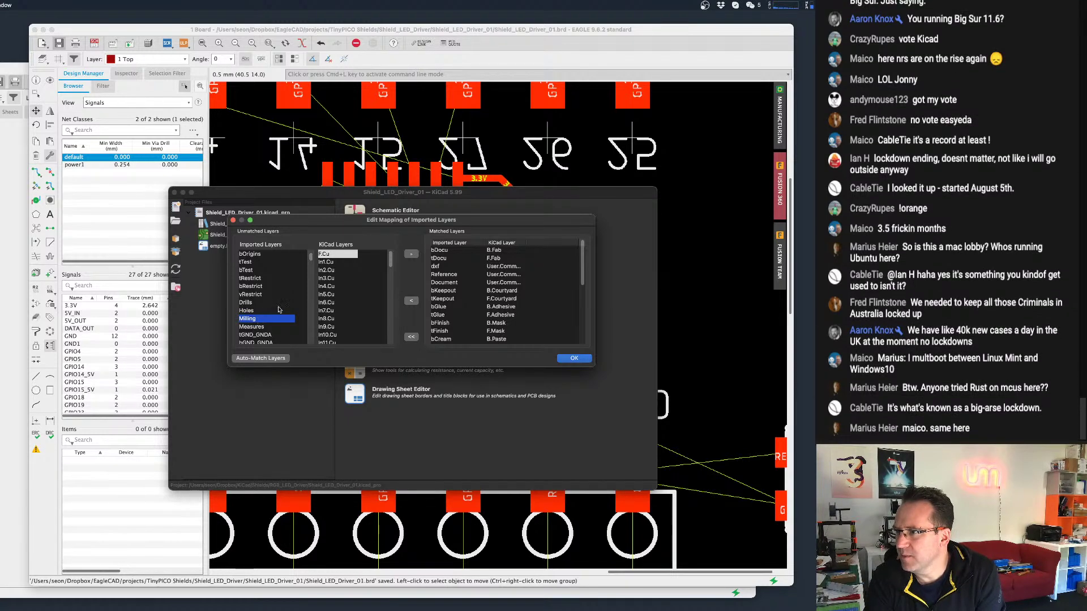
scroll(275, 310, "down", 2)
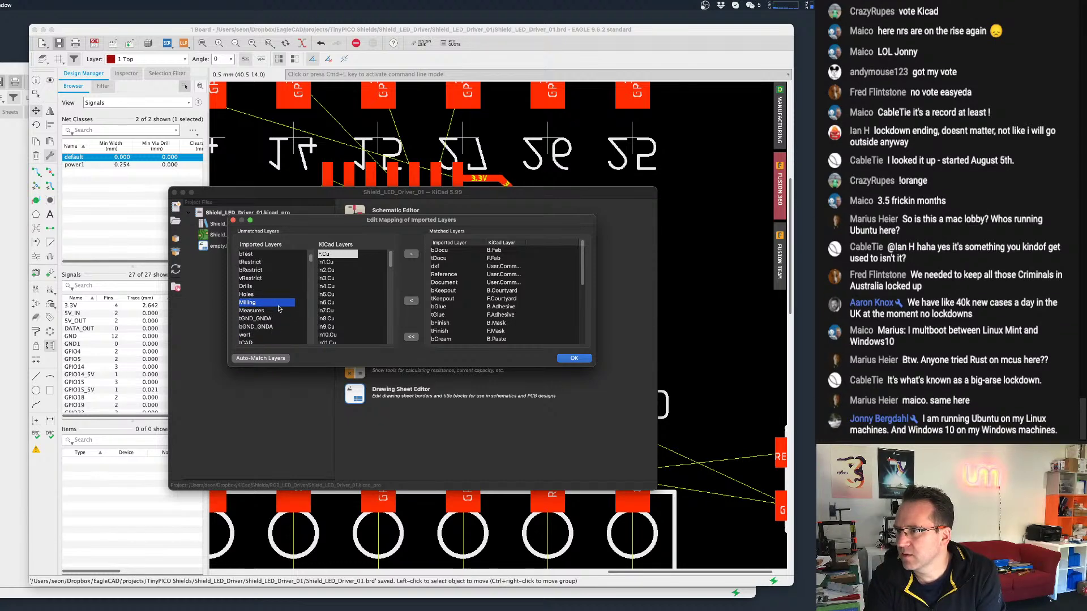
scroll(278, 310, "up", 5)
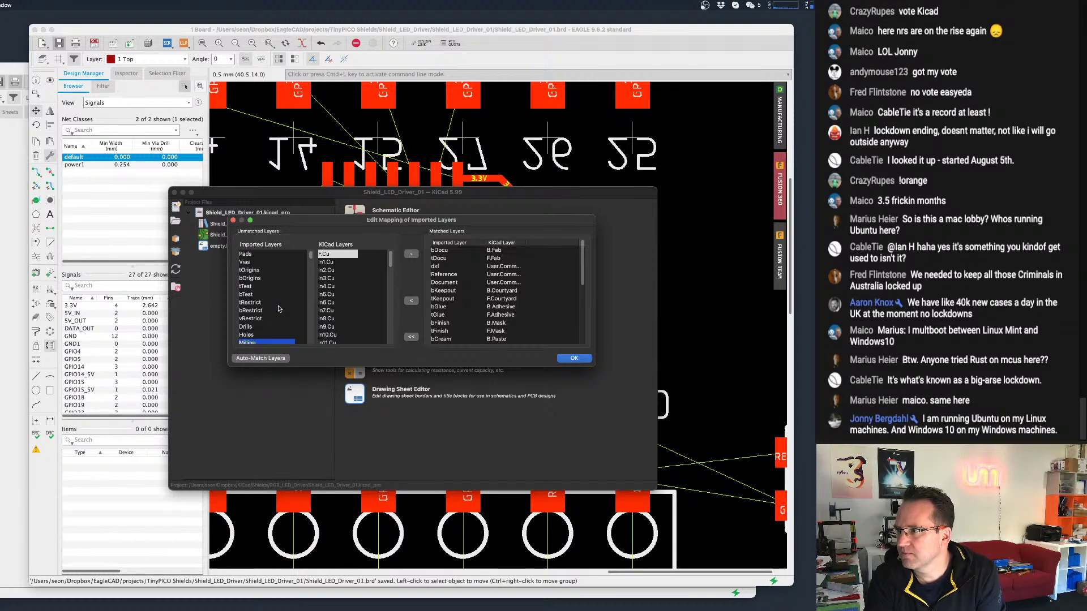
left_click(586, 360)
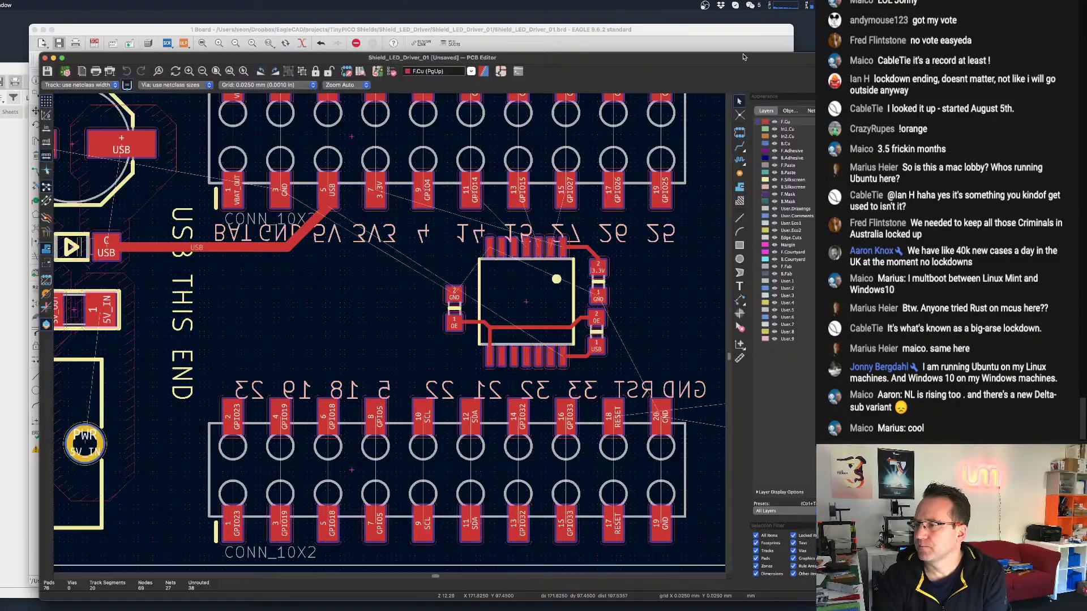
Reposition and resize the PCB Editor window, and examine the imported board and the routing around the level shifter.
left_click_drag(745, 57, 688, 86)
scroll(428, 291, "down", 4)
scroll(429, 292, "down", 3)
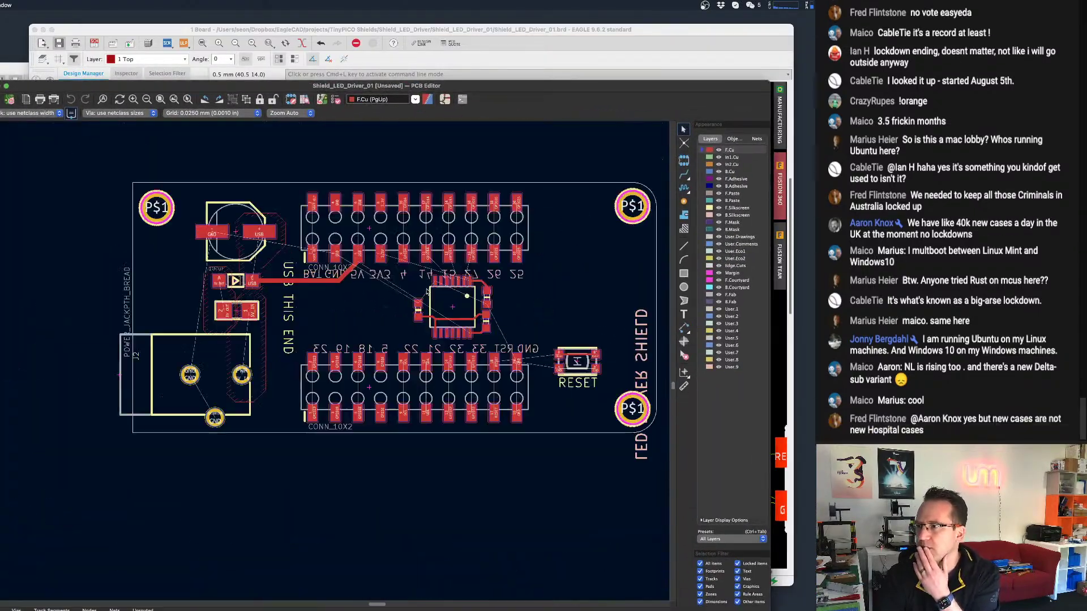
scroll(428, 292, "up", 3)
scroll(428, 292, "down", 7)
scroll(429, 292, "up", 5)
scroll(429, 292, "up", 2)
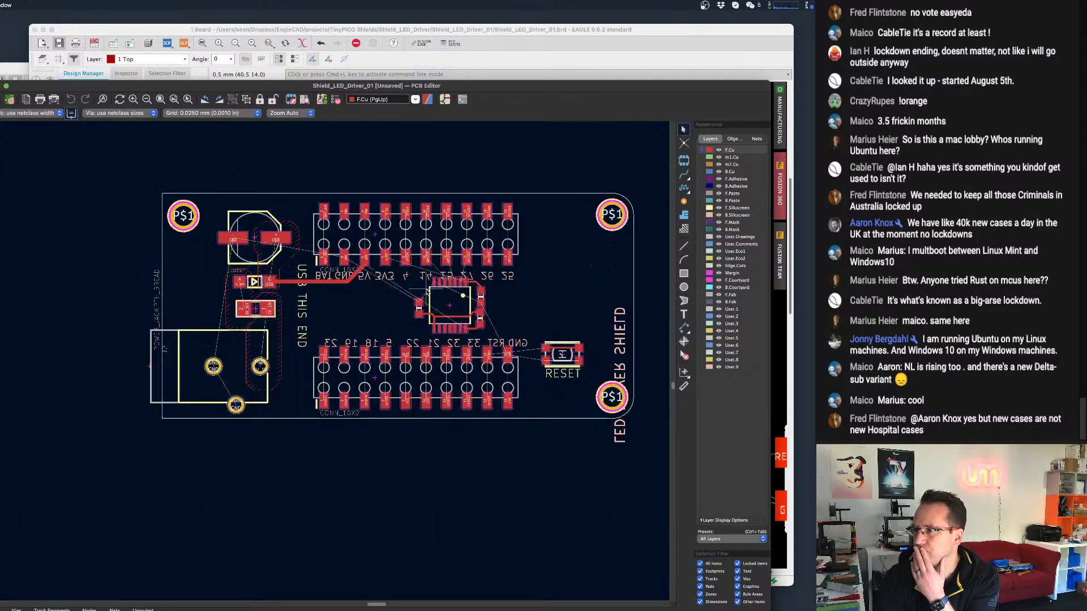
middle_click_drag(428, 292, 403, 320)
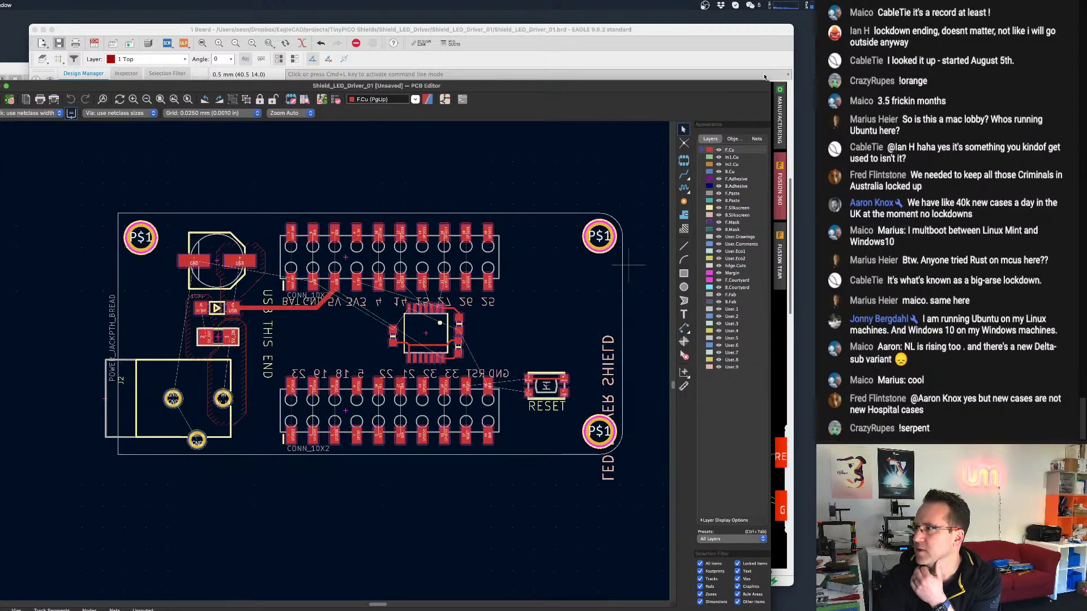
left_click_drag(770, 82, 837, 59)
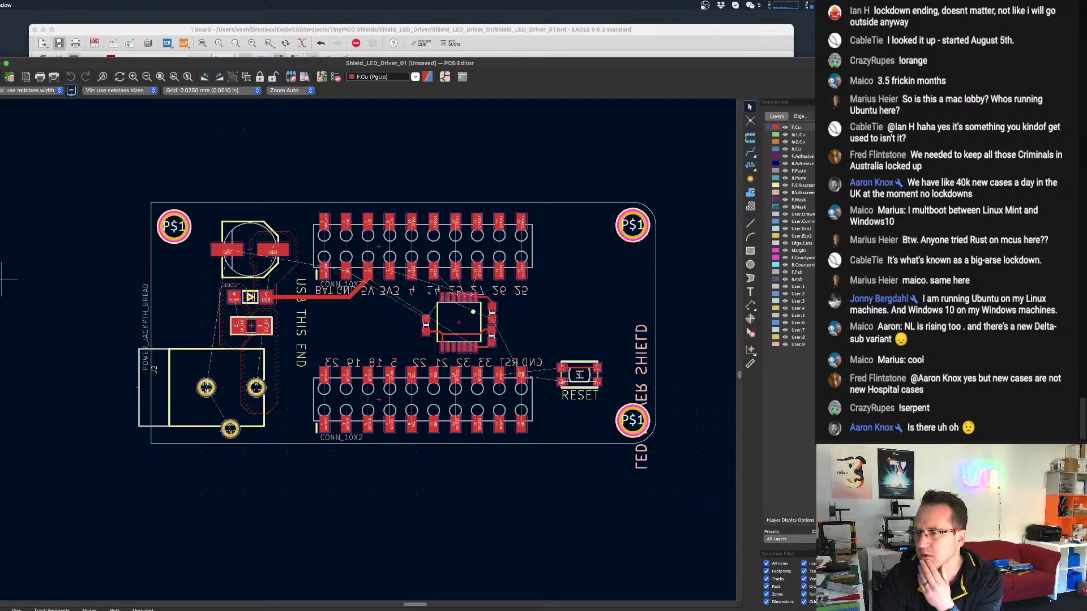
left_click_drag(0, 610, 39, 590)
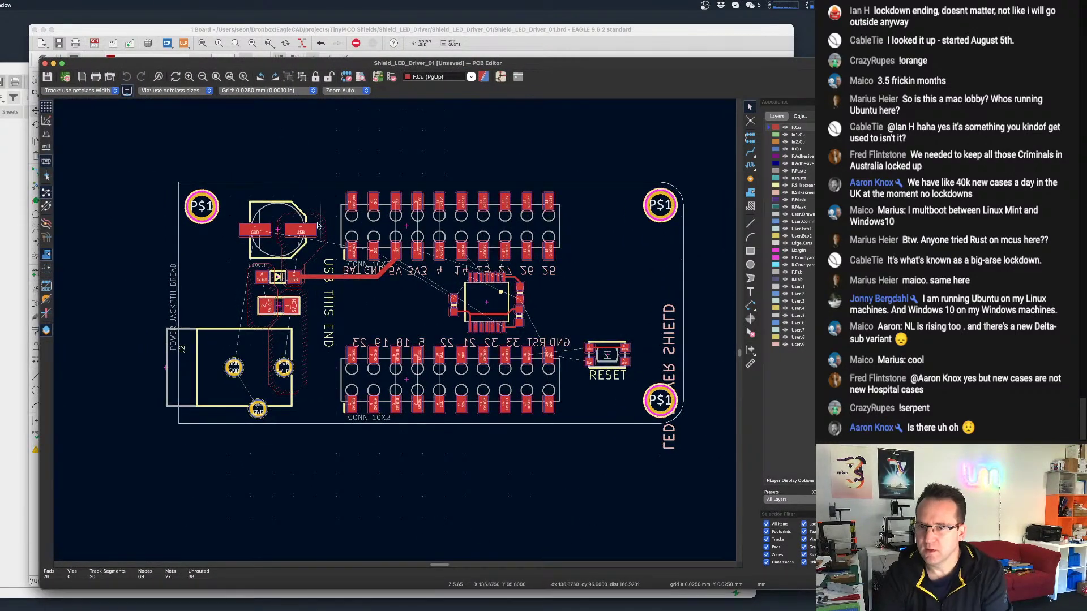
scroll(548, 286, "up", 3)
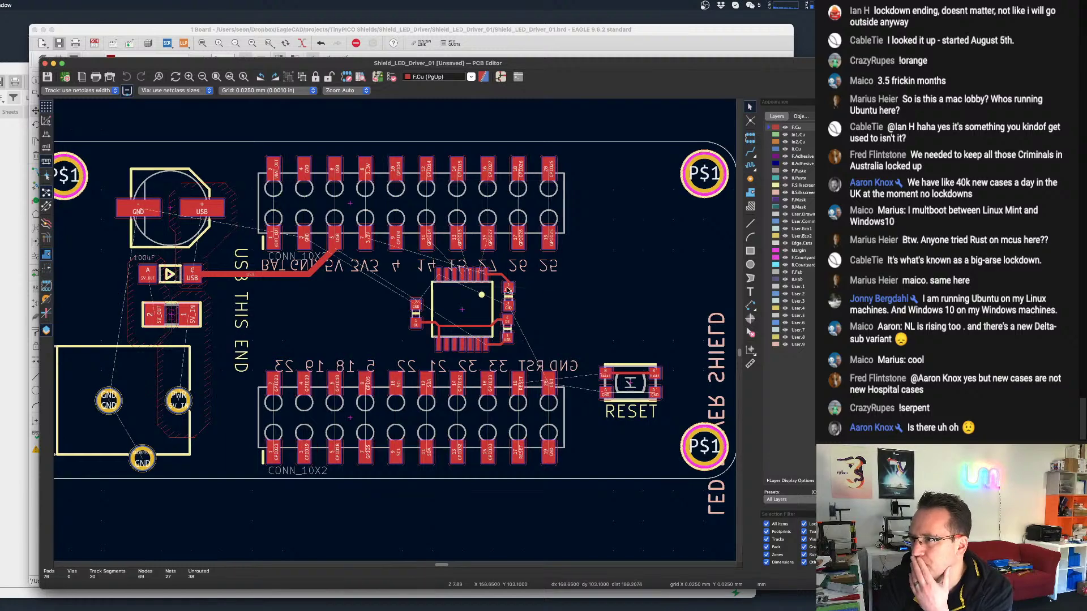
scroll(524, 283, "up", 5)
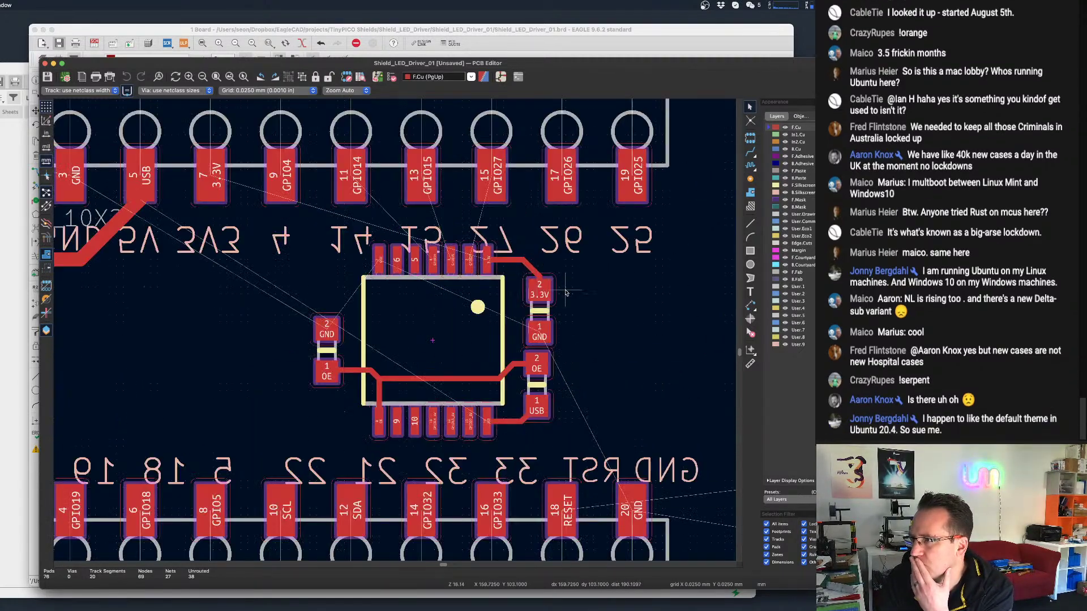
scroll(614, 294, "down", 1)
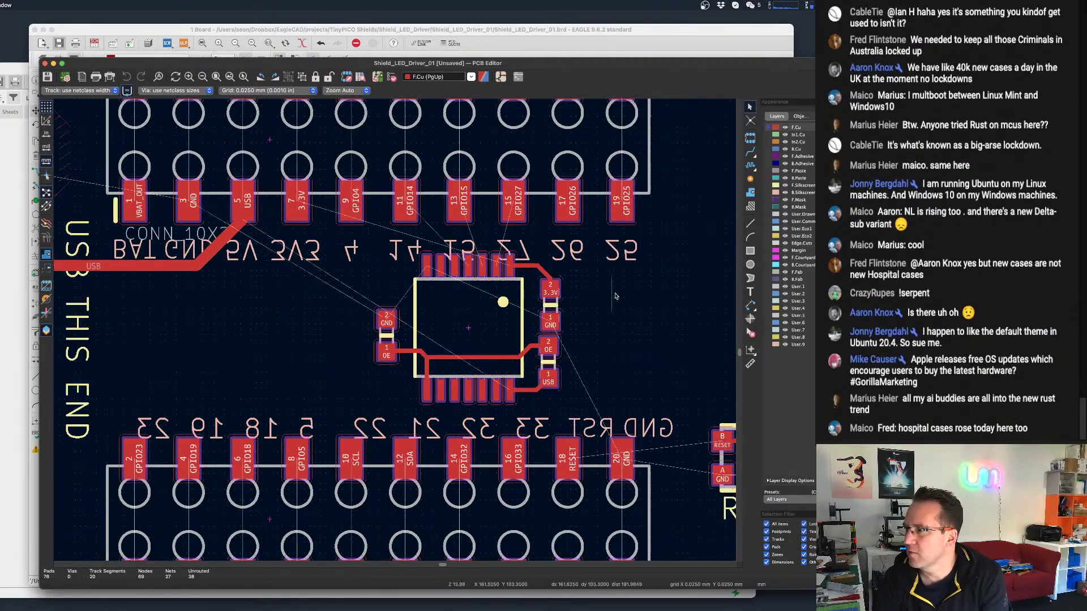
Delete the mirrored silkscreen labels along the upper header: 25, 26, 27, 15, 14, 4, 3V3, 5V, BAT and GND.
left_click(750, 333)
left_click(621, 249)
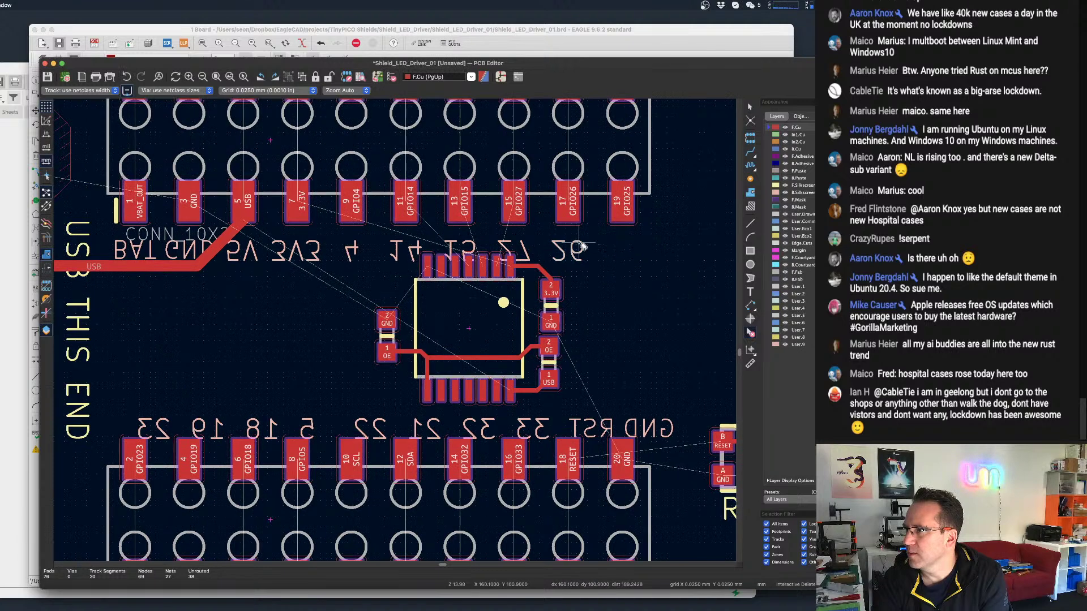
left_click(567, 249)
left_click(520, 249)
left_click(461, 250)
left_click(407, 249)
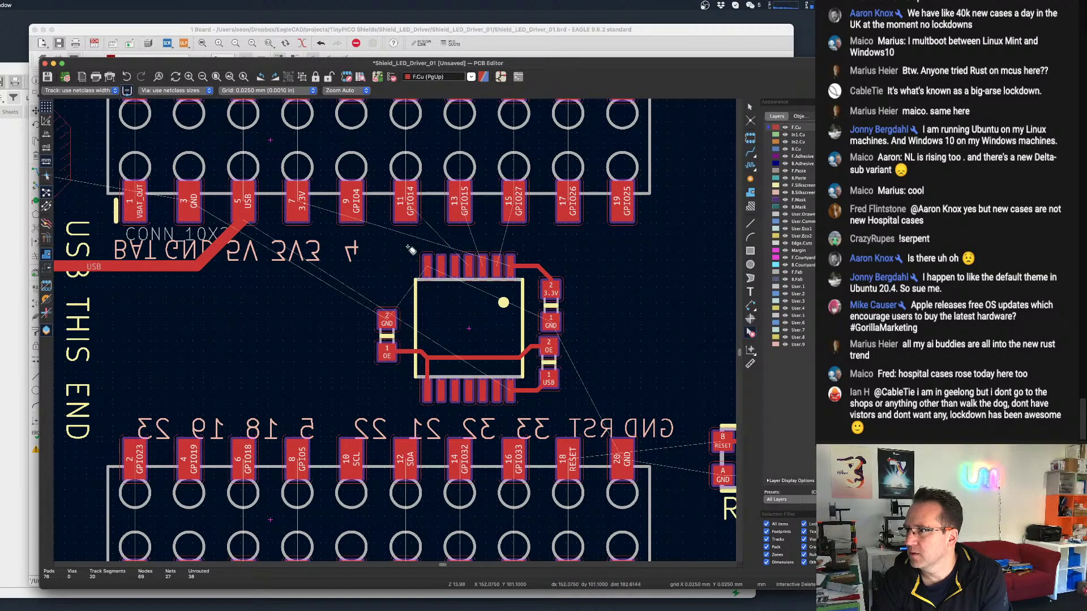
left_click(355, 251)
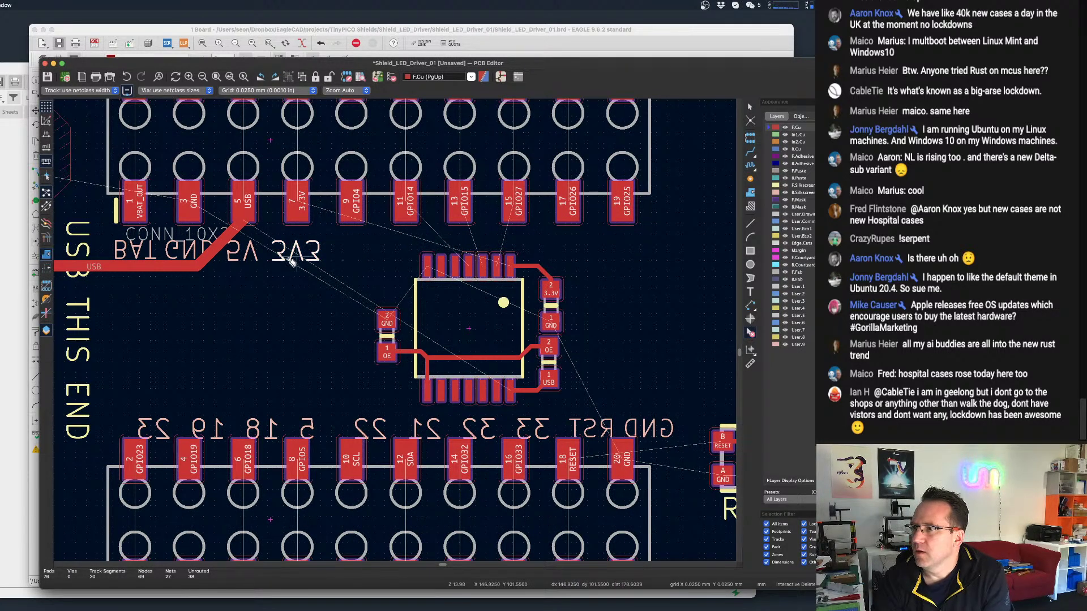
left_click(295, 251)
left_click(238, 251)
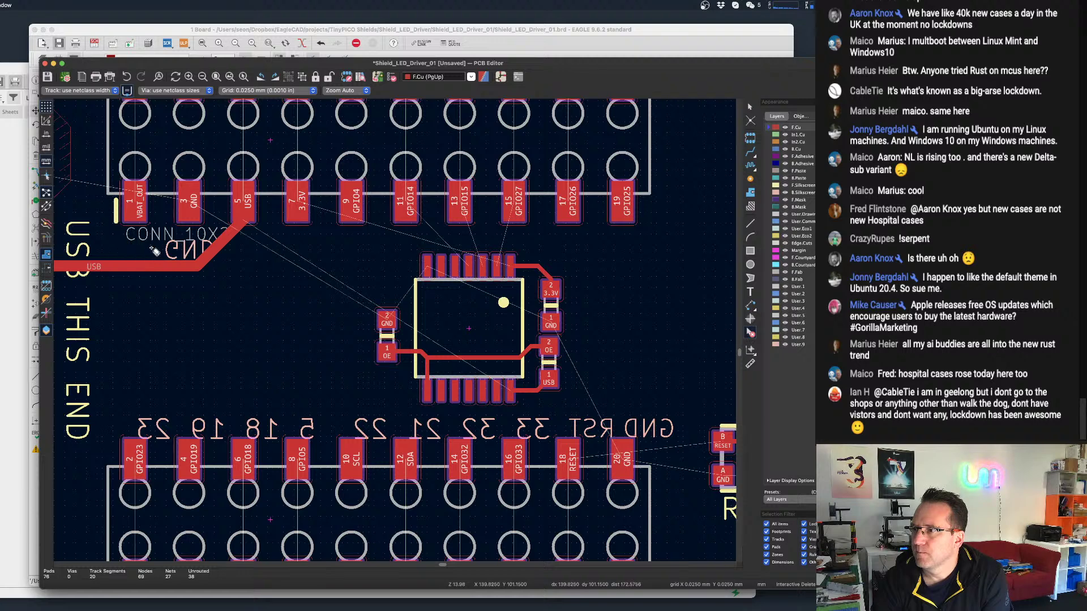
left_click(183, 249)
Delete the mirrored silkscreen labels along the lower header: 23, 19, 5, 18, 22, 21, 32, 33, RST and GND.
left_click(170, 421)
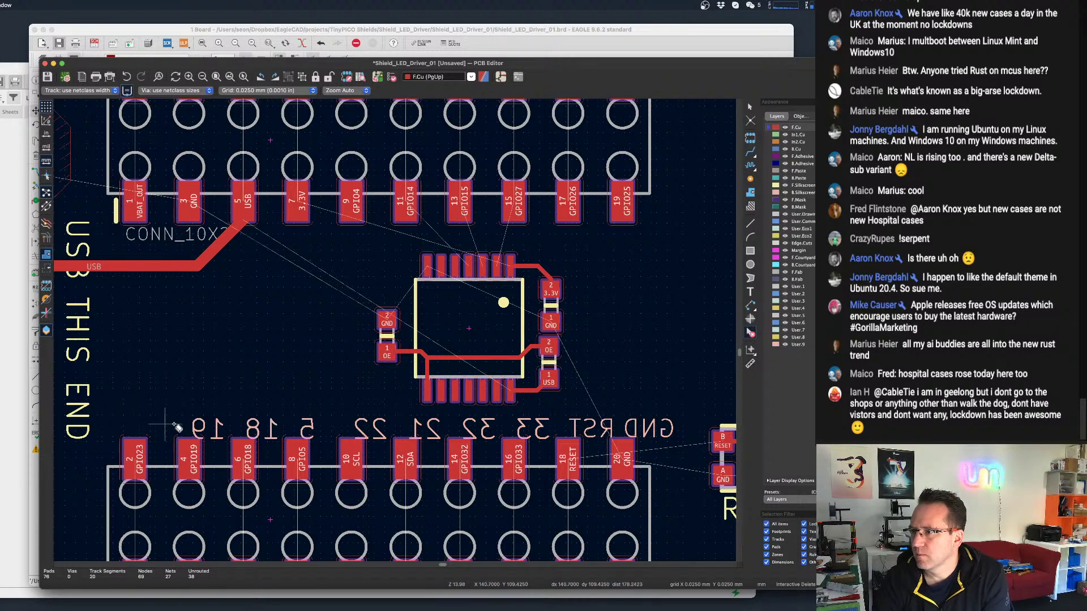
left_click(201, 427)
left_click(307, 428)
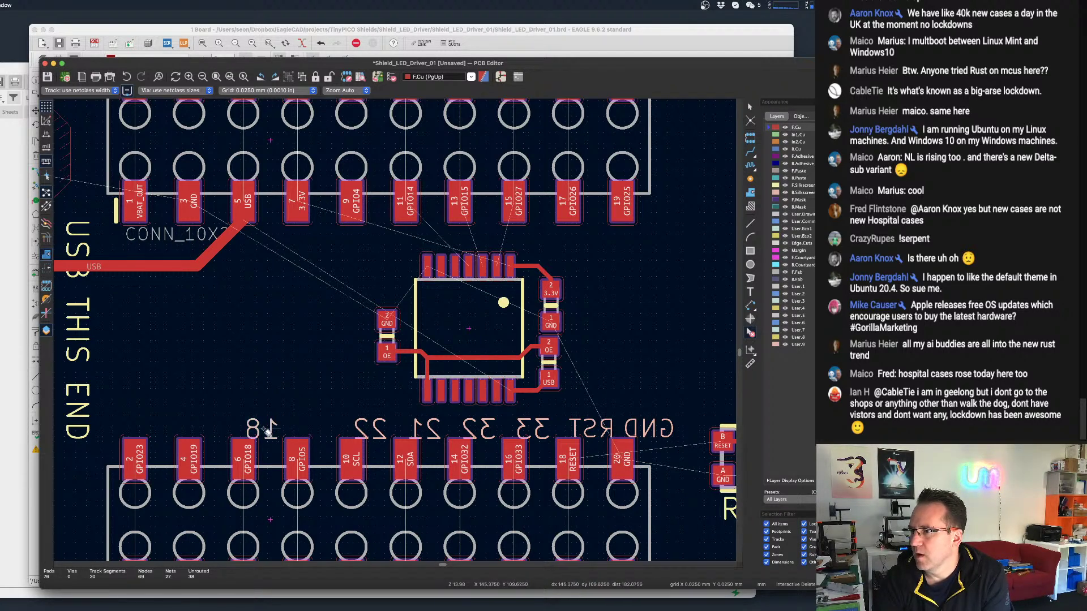
left_click(262, 428)
left_click(371, 429)
left_click(425, 429)
left_click(478, 428)
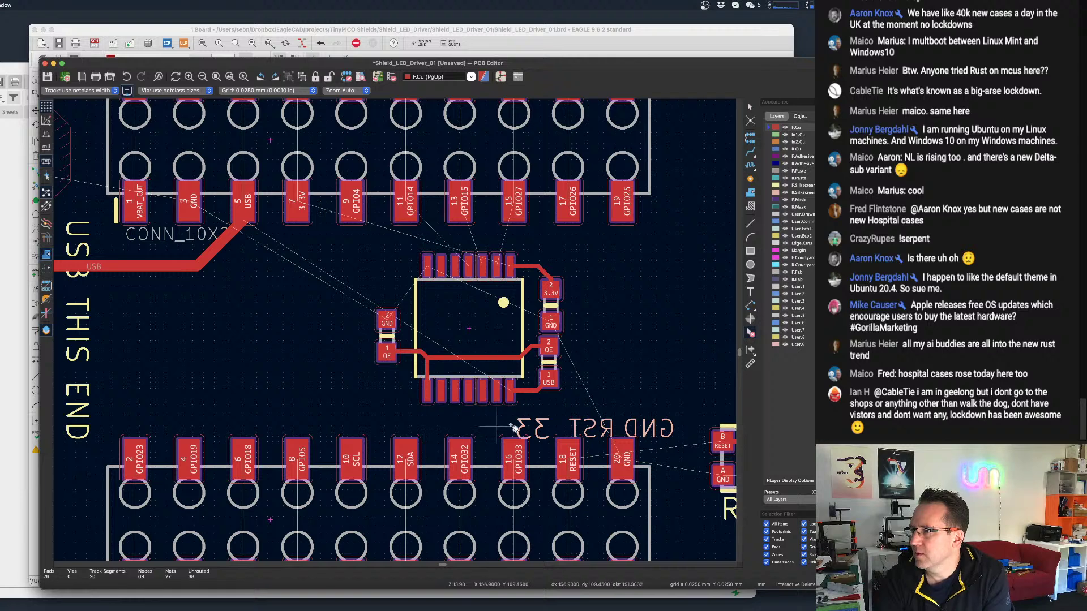
left_click(532, 429)
left_click(586, 428)
left_click(650, 429)
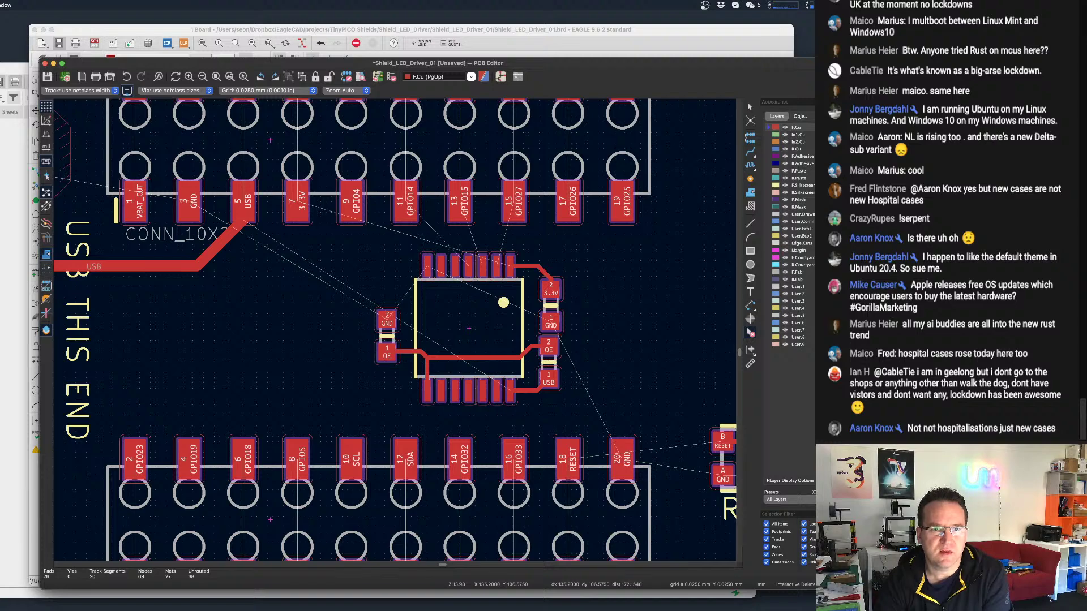
Save the imported schematic and the board.
left_click_drag(0, 175, 70, 84)
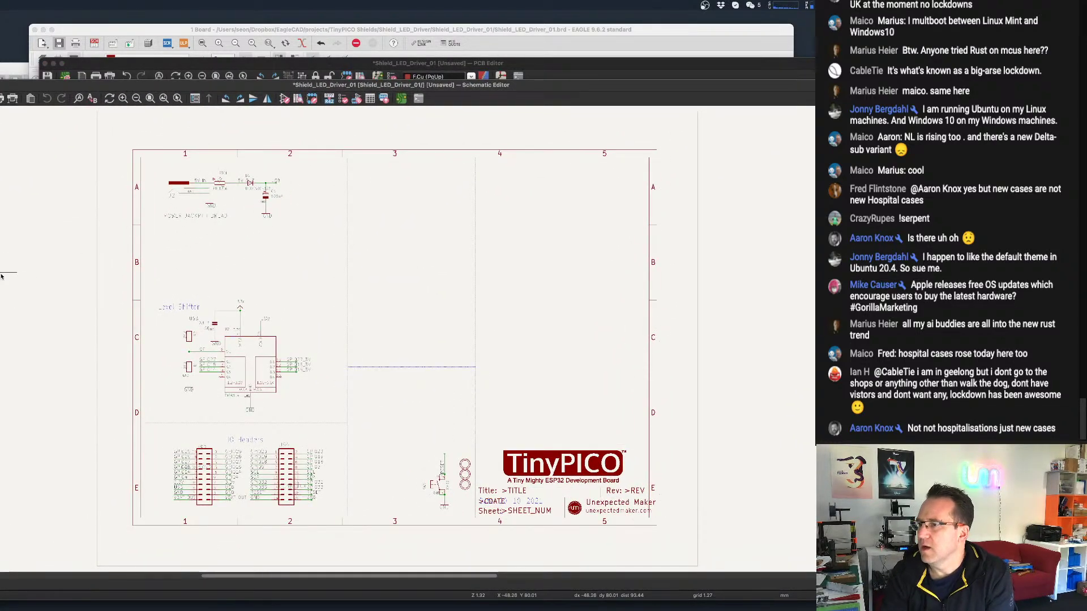
scroll(341, 309, "down", 1)
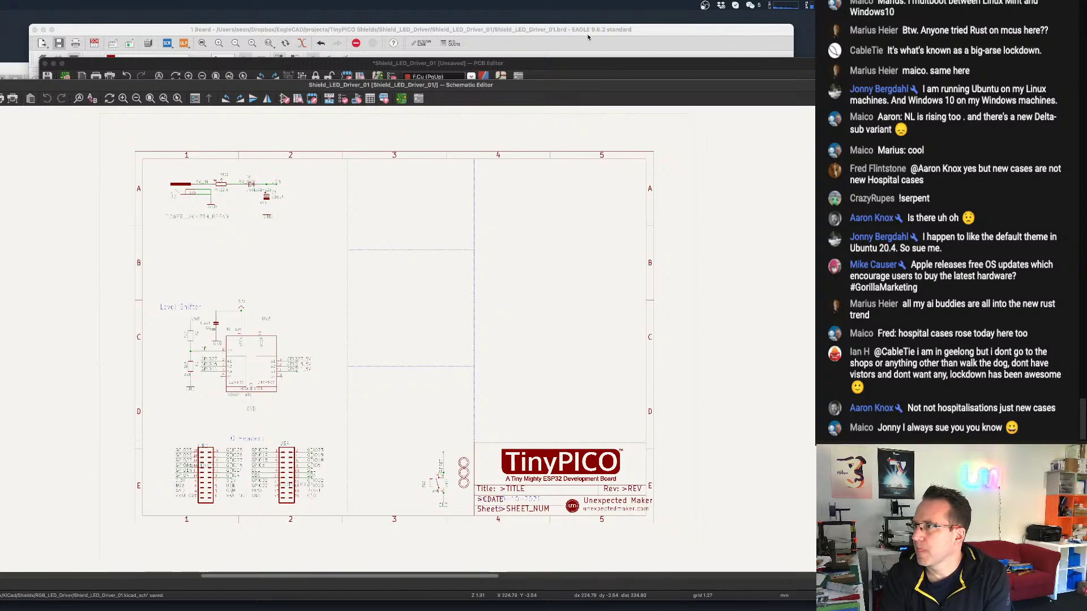
left_click(590, 66)
key("super+s")
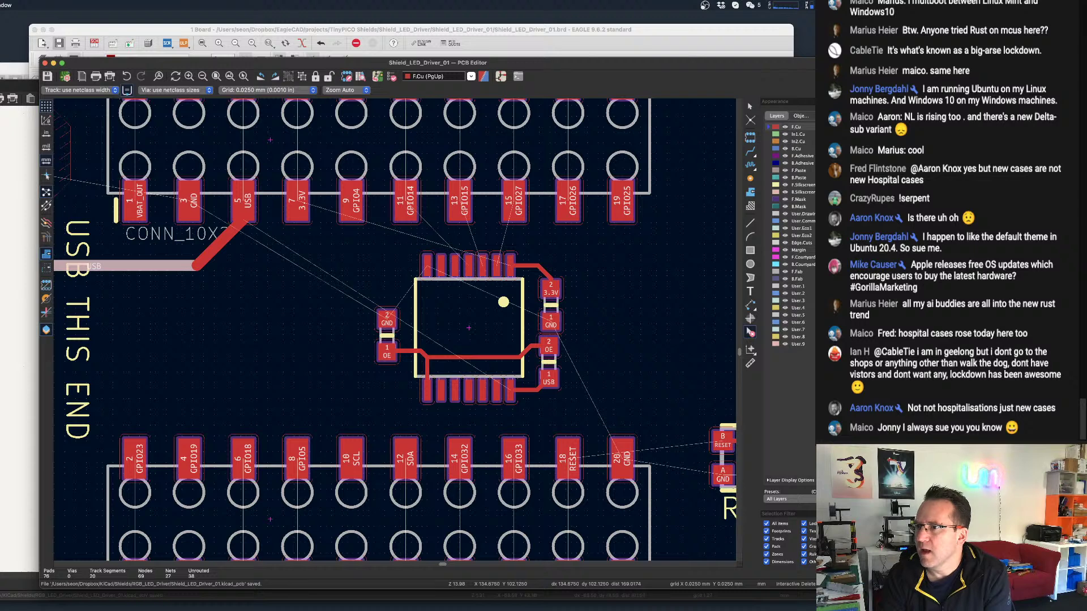
Review the schematic's footprint assignments, accept them, and look over the power input circuit.
left_click(11, 202)
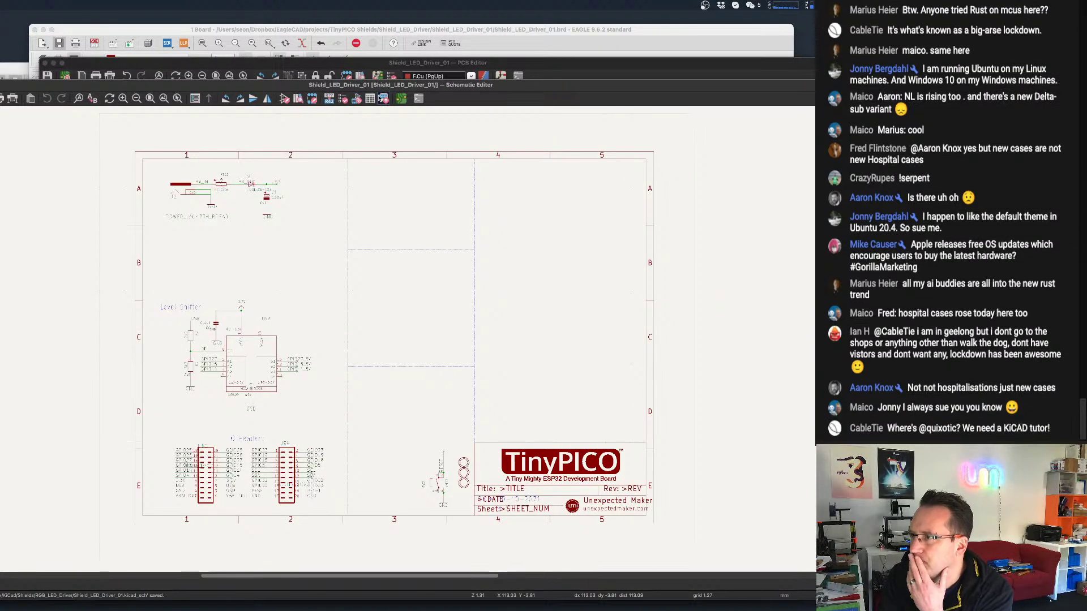
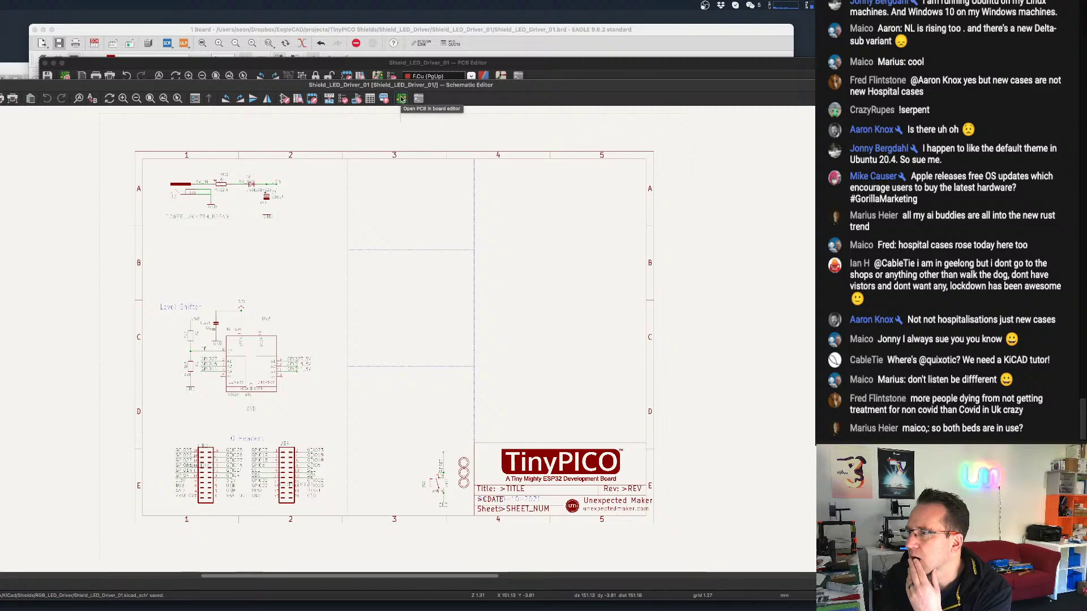
left_click(401, 99)
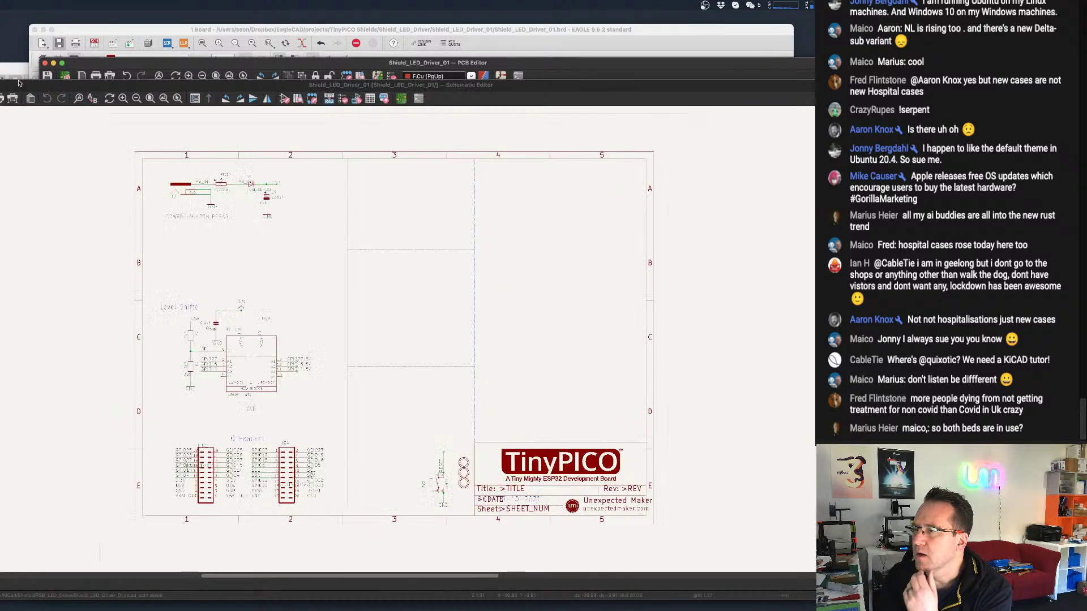
left_click(19, 83)
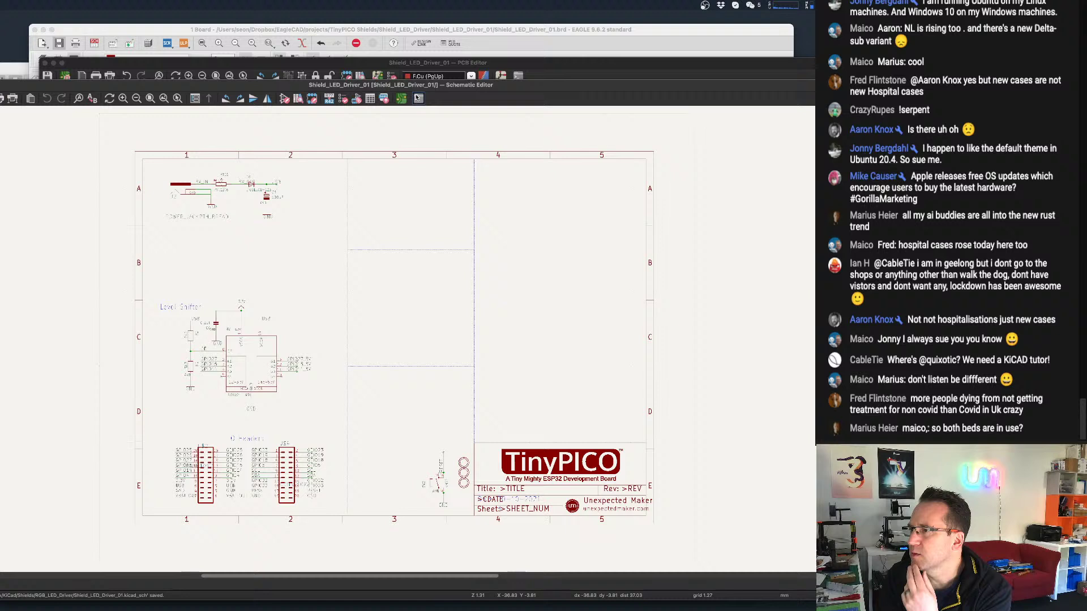
left_click(357, 99)
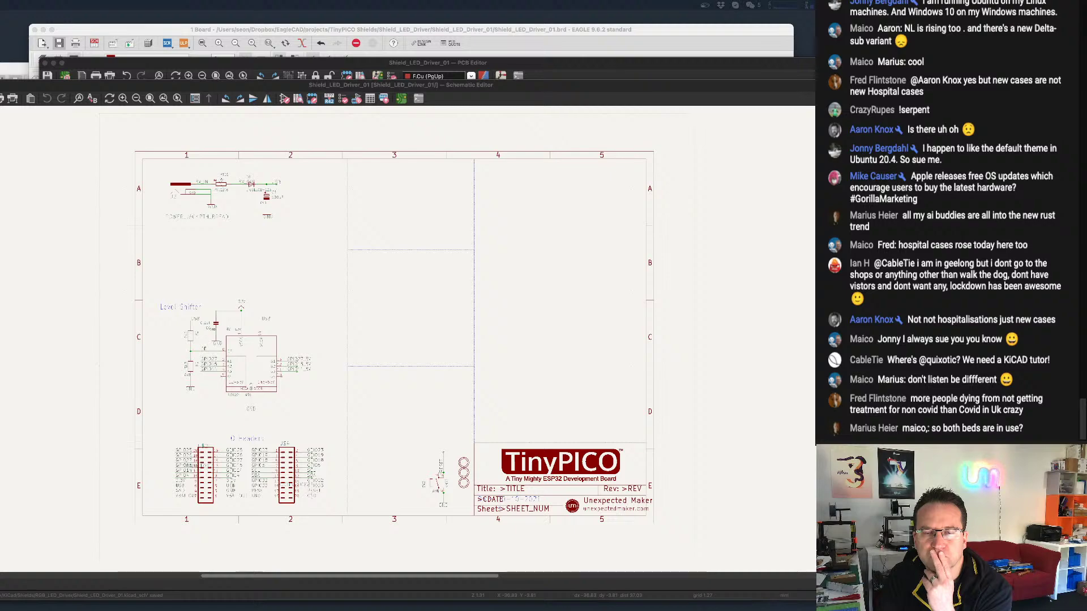
scroll(276, 184, "up", 5)
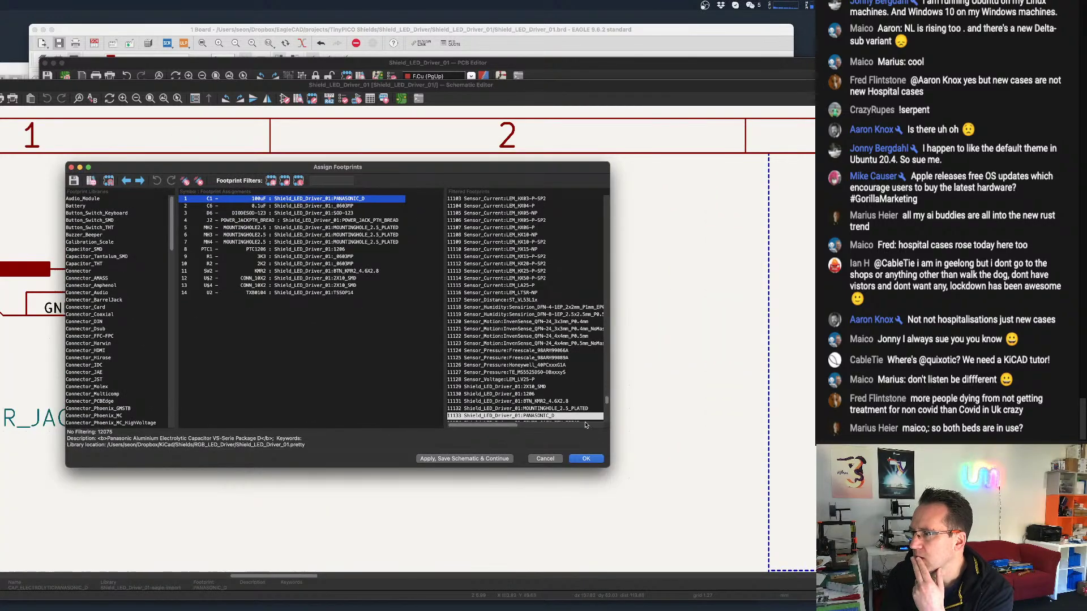
left_click(587, 458)
scroll(442, 216, "down", 2)
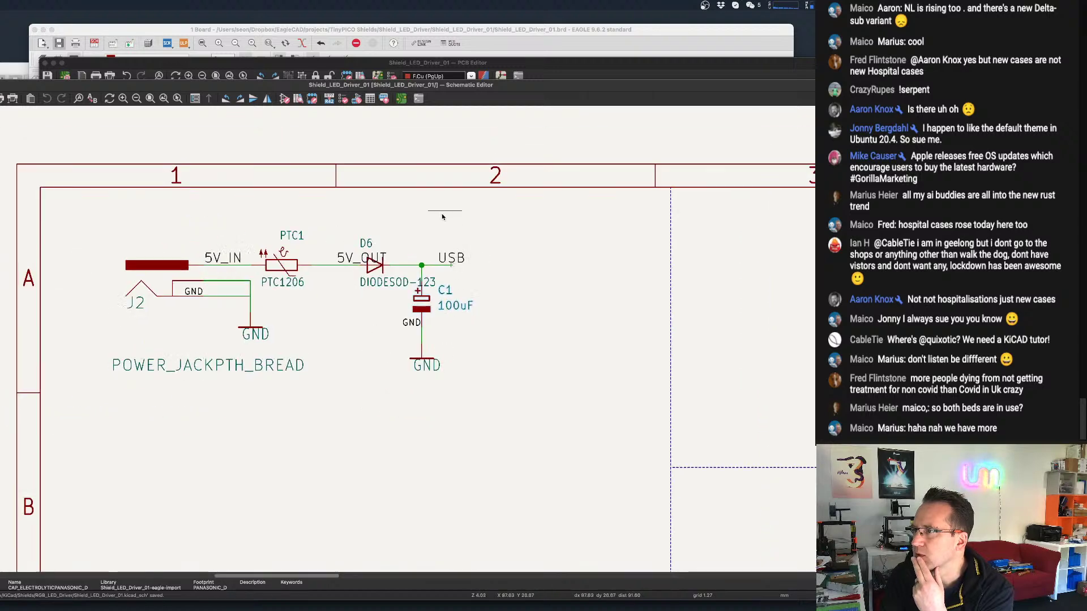
middle_click_drag(444, 217, 511, 256)
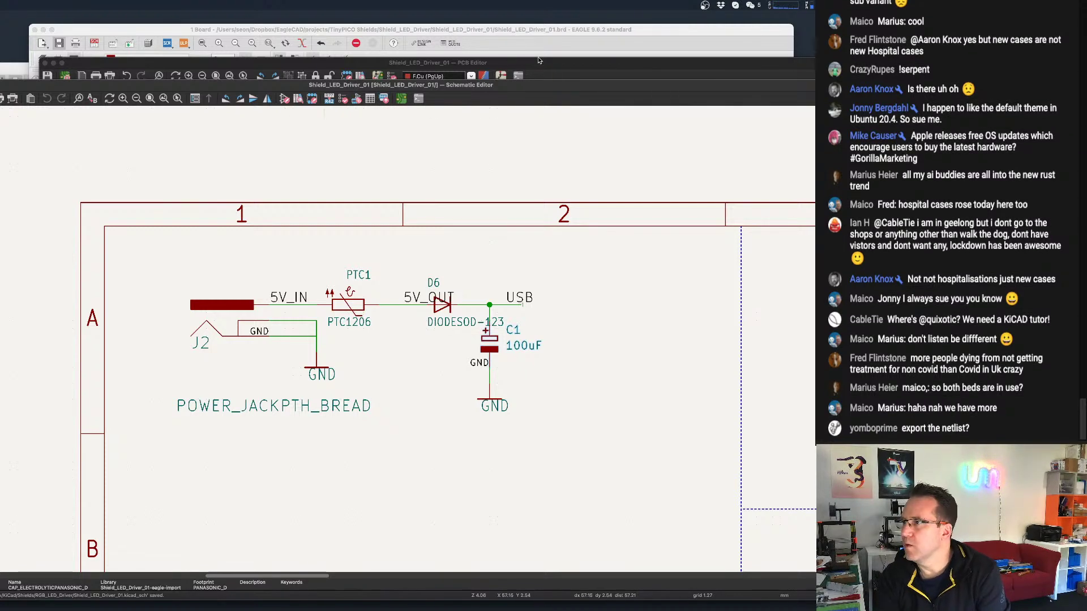
Update the board from the schematic, re-linking footprints by reference designator without replacing the footprints.
left_click(388, 78)
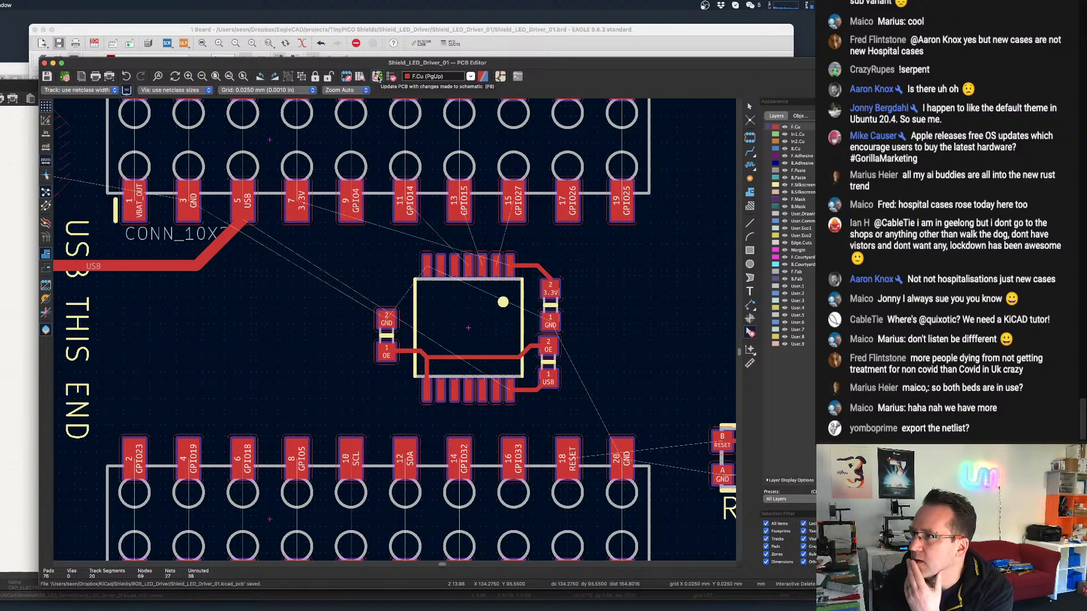
left_click(377, 77)
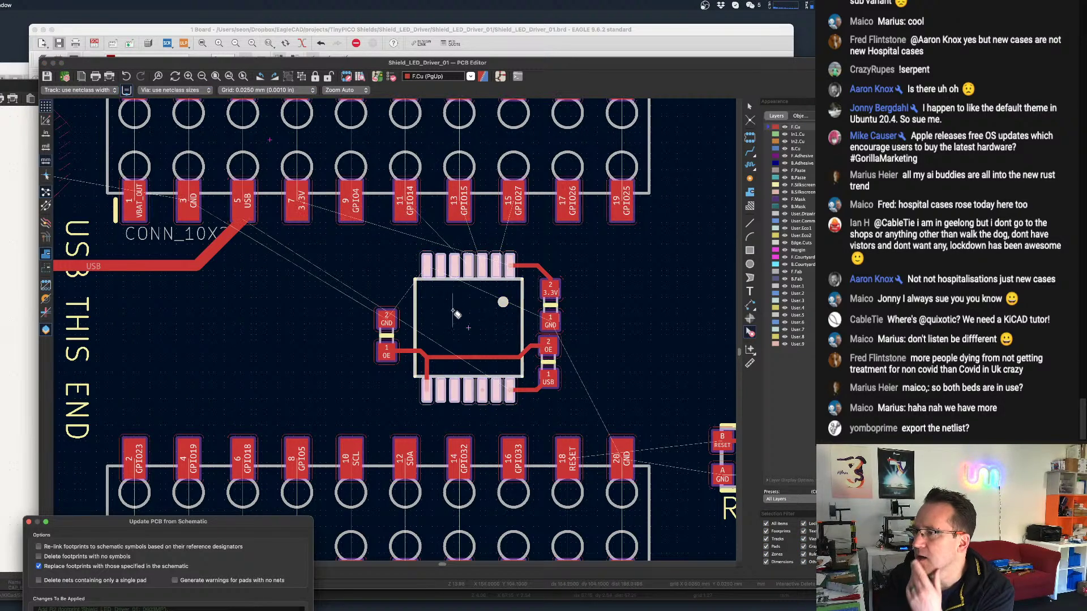
left_click_drag(236, 523, 520, 187)
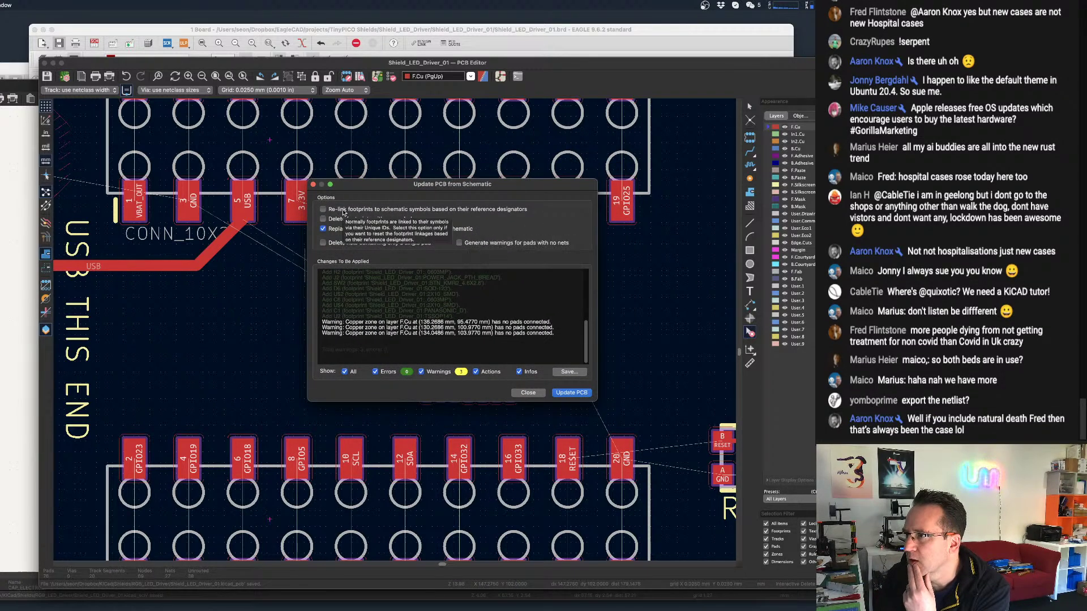
left_click(343, 211)
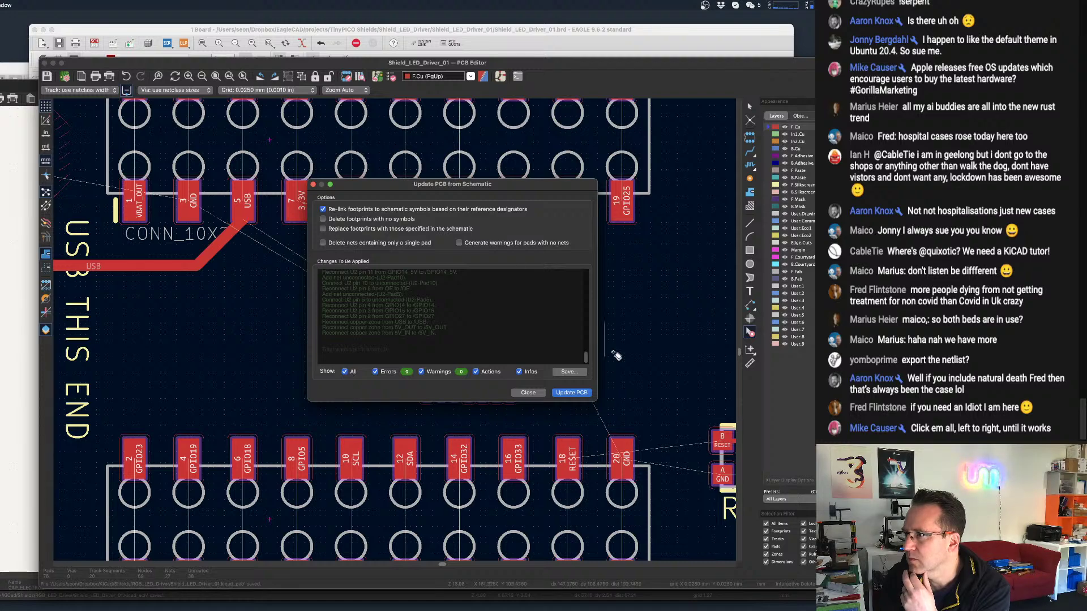
left_click(571, 393)
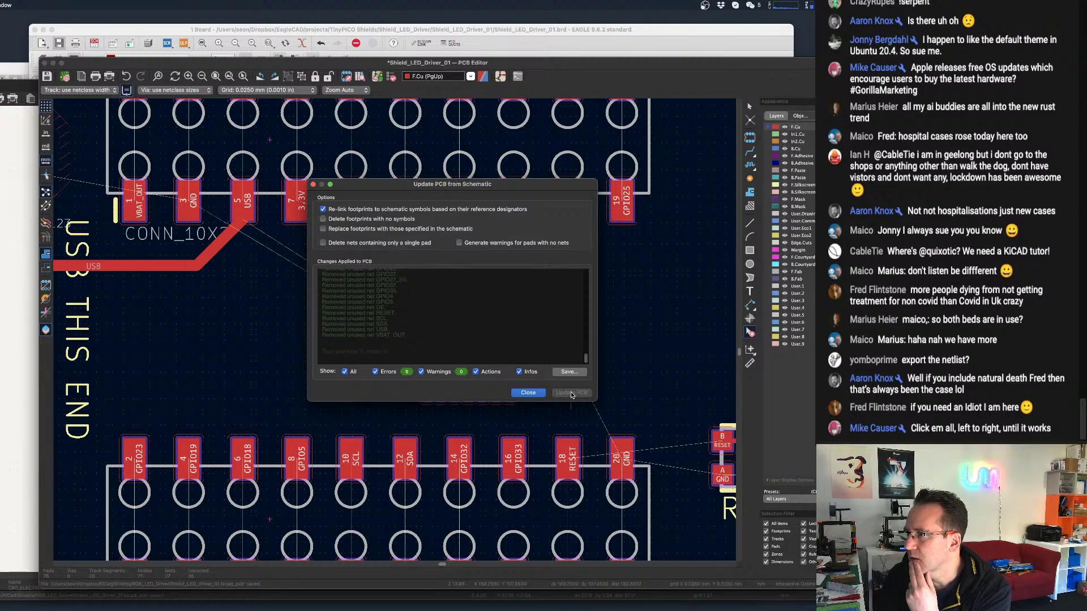
left_click(530, 393)
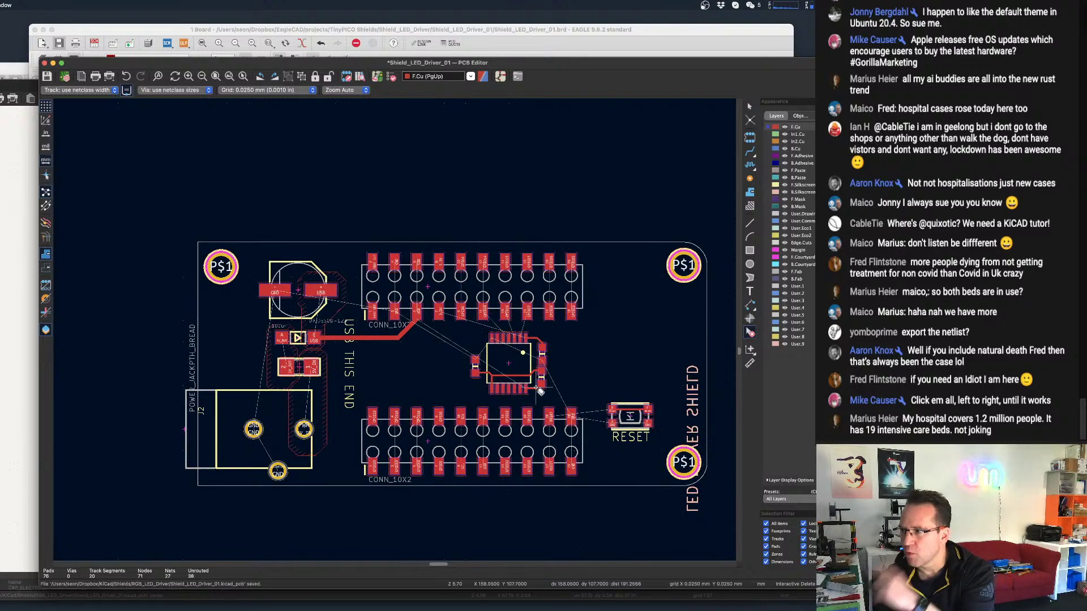
Move the mirrored LED DRIVER SHIELD silkscreen text so it sits centred between the two mounting holes near the board's rounded edge.
left_click(516, 361)
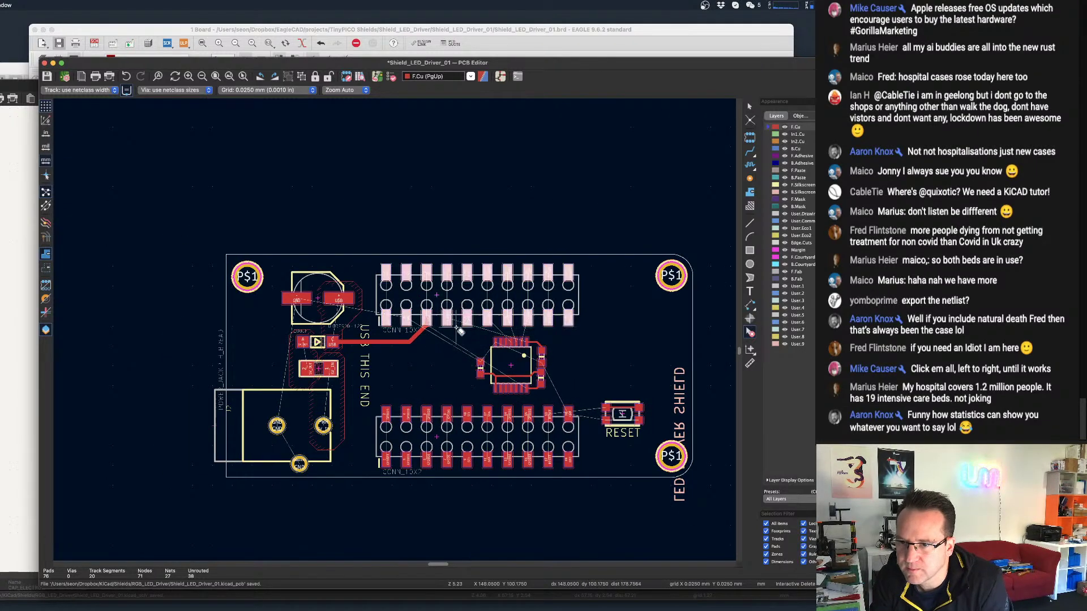
scroll(427, 268, "down", 3)
scroll(427, 269, "right", 2)
scroll(316, 281, "up", 1)
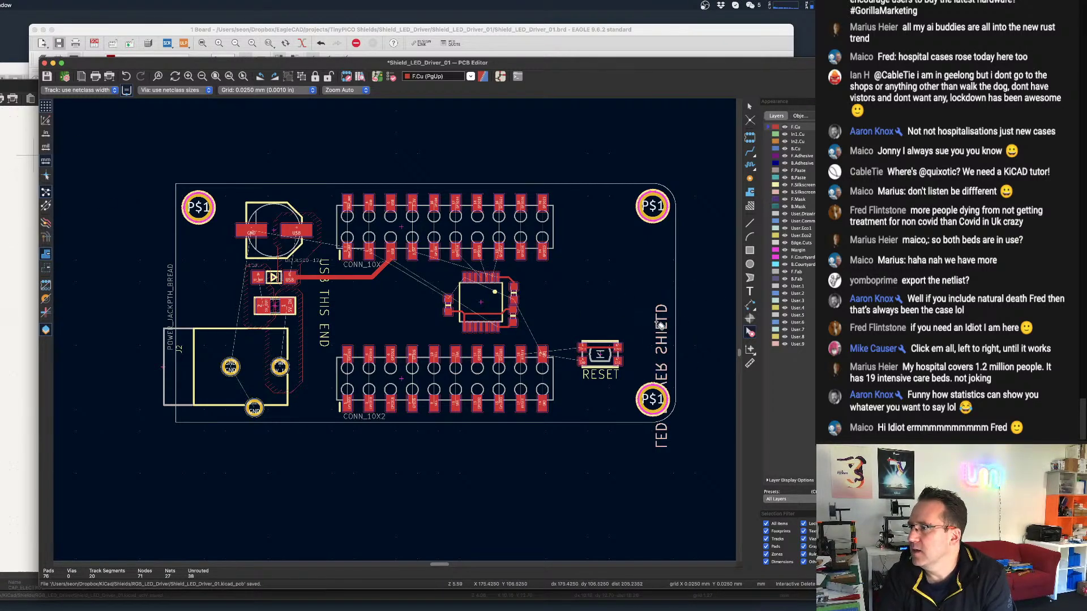
scroll(654, 349, "up", 1)
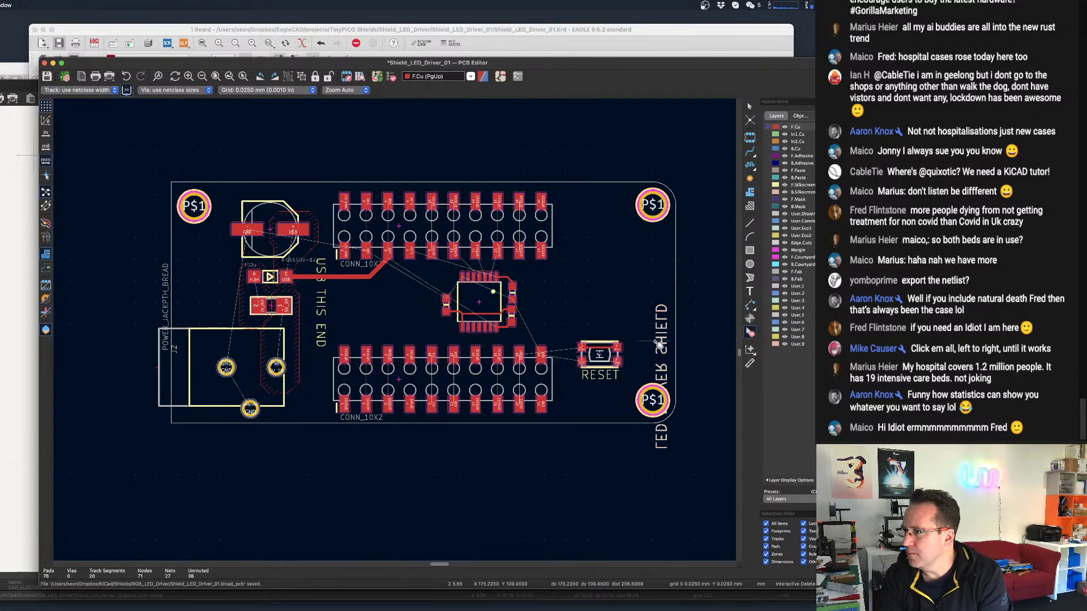
key("m")
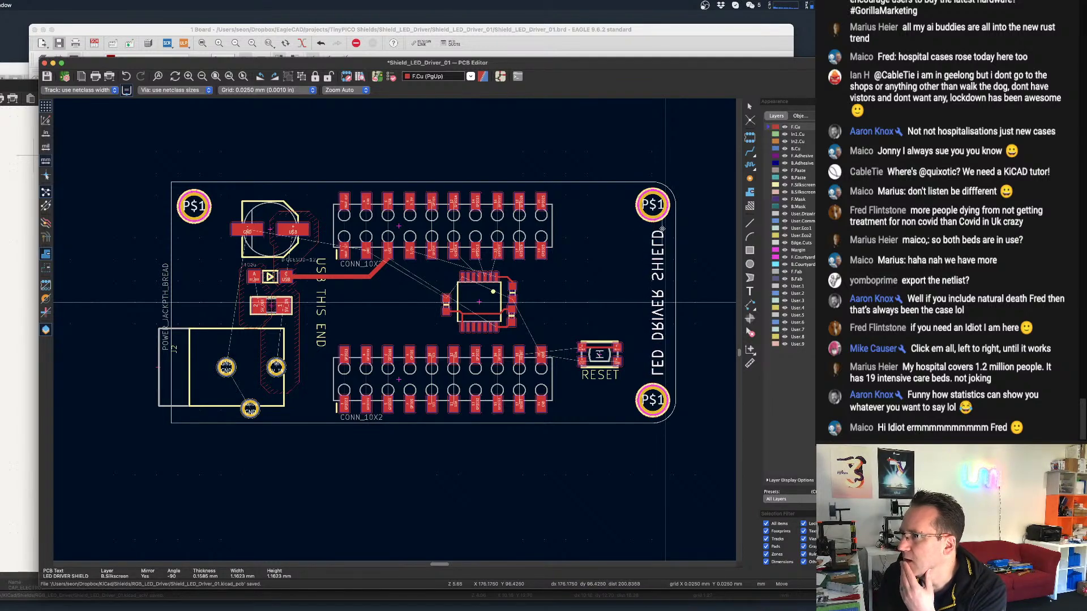
left_click(660, 230)
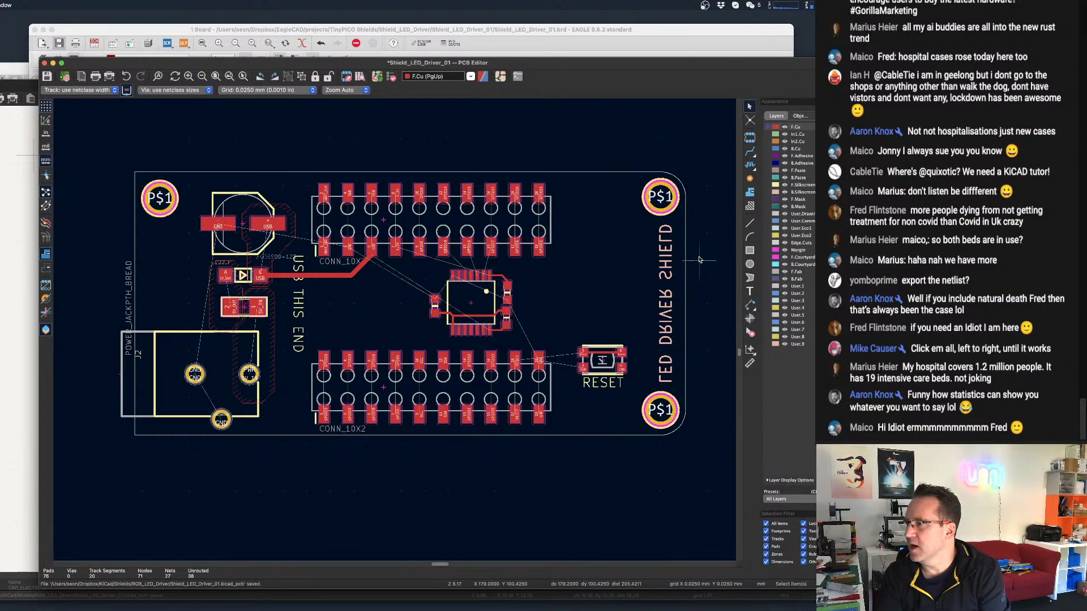
scroll(475, 288, "up", 3)
scroll(481, 289, "up", 2)
scroll(552, 299, "up", 7)
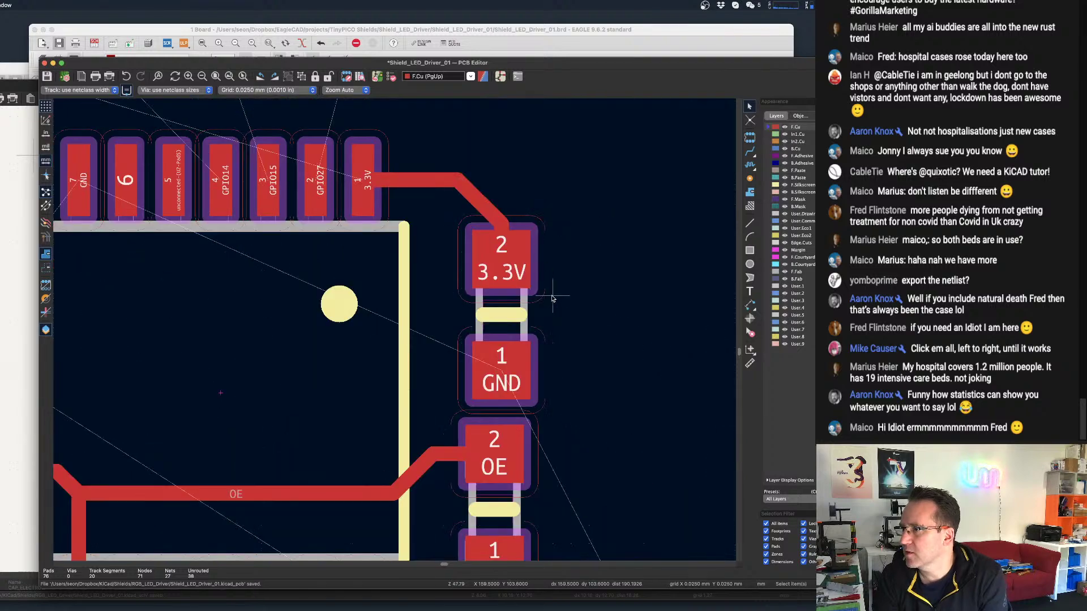
scroll(552, 298, "down", 14)
scroll(552, 299, "up", 4)
scroll(552, 299, "up", 2)
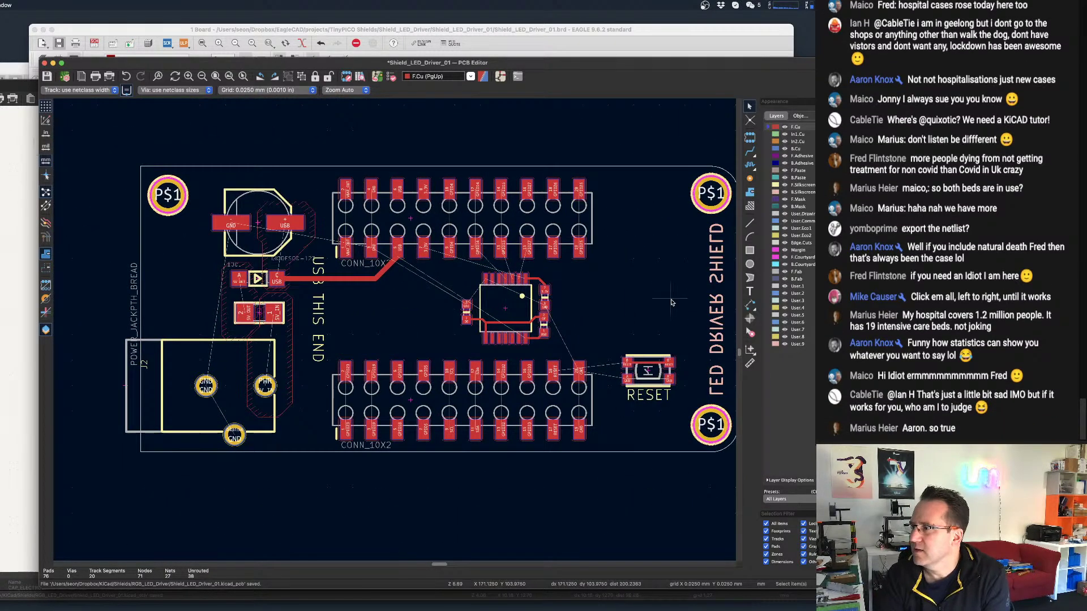
left_click(749, 333)
scroll(317, 447, "up", 7)
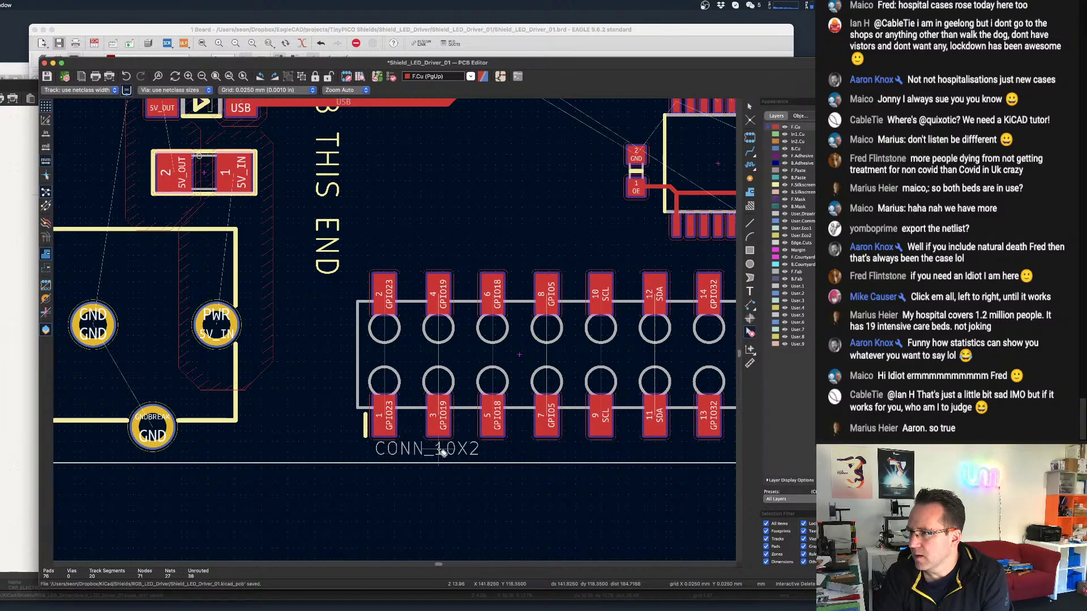
key("Escape")
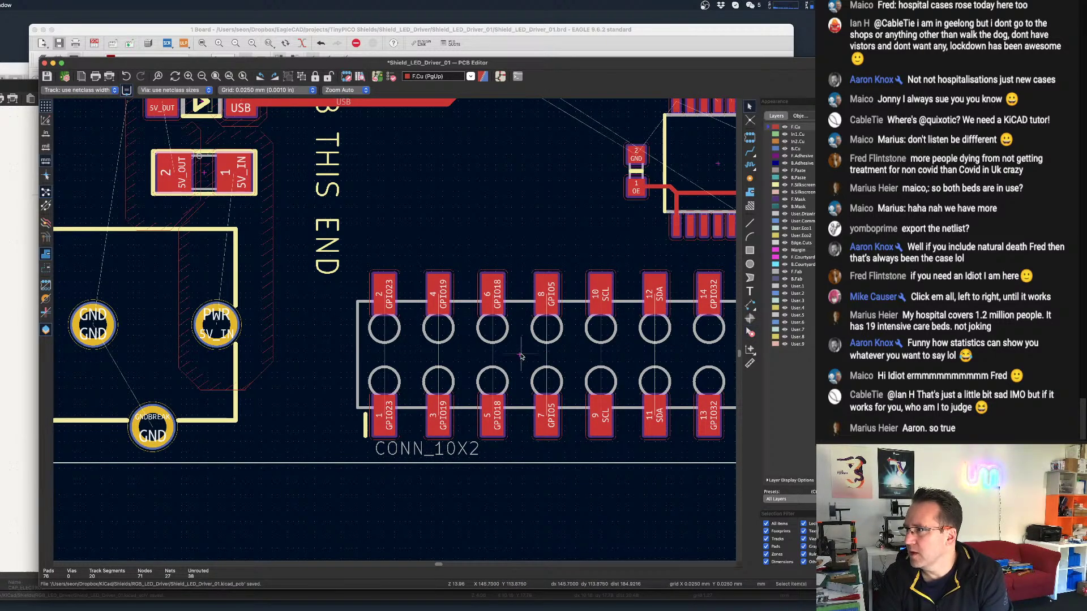
right_click(522, 354)
left_click(549, 321)
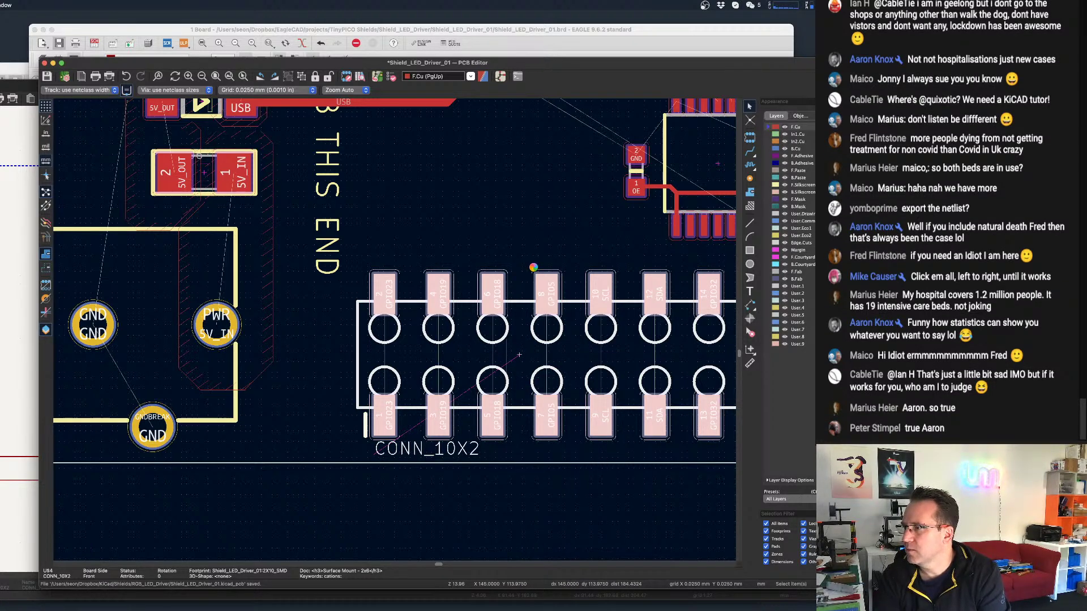
key("Escape")
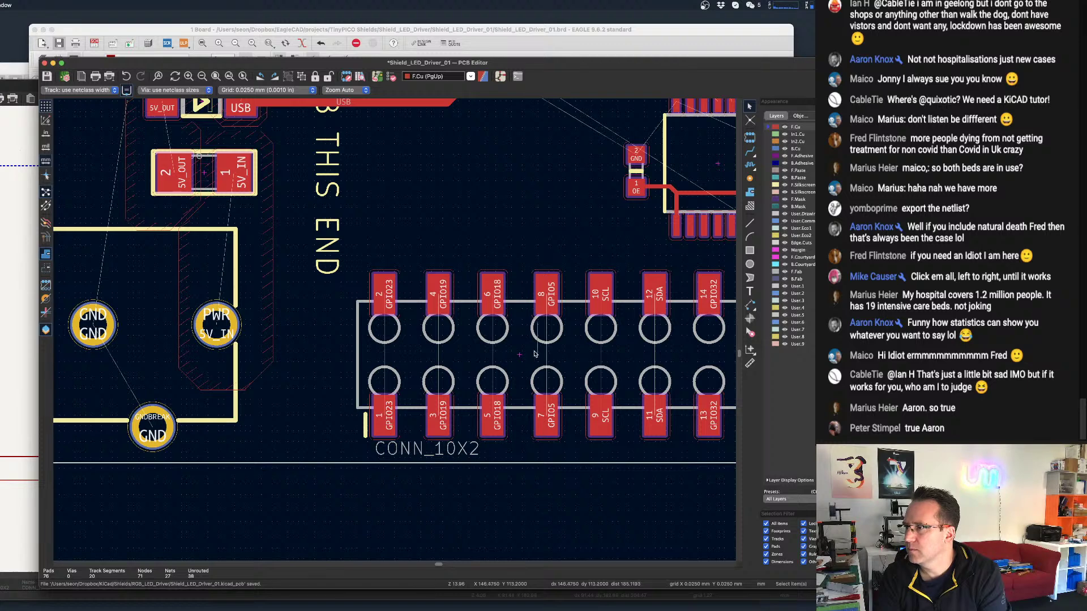
Hide the CONN_10X2 value text on both 10x2 header footprints.
double_click(519, 357)
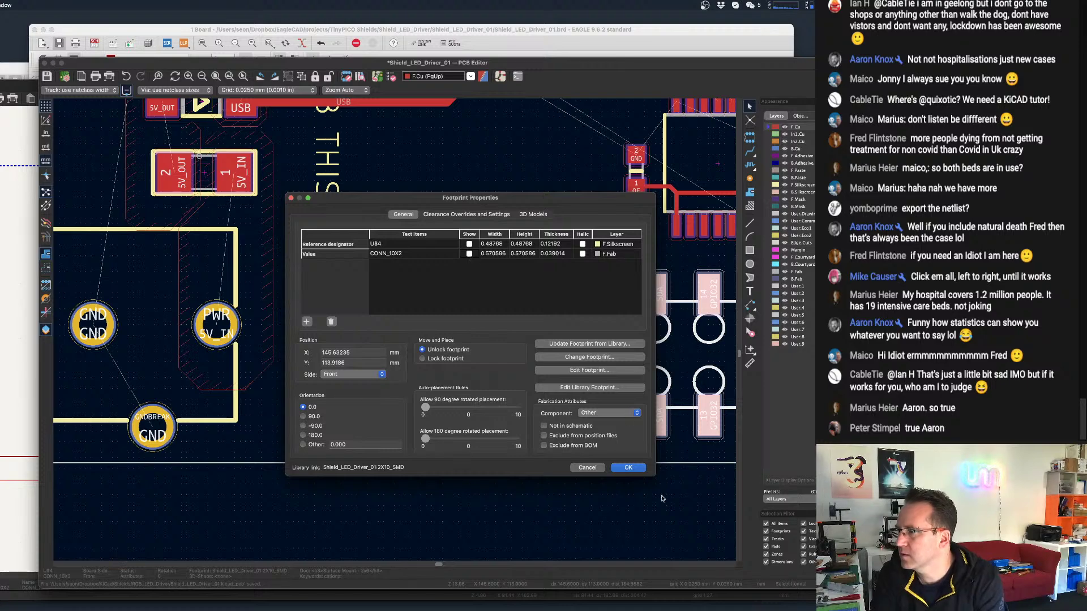
left_click(637, 469)
scroll(543, 313, "down", 5)
middle_click_drag(534, 307, 537, 430)
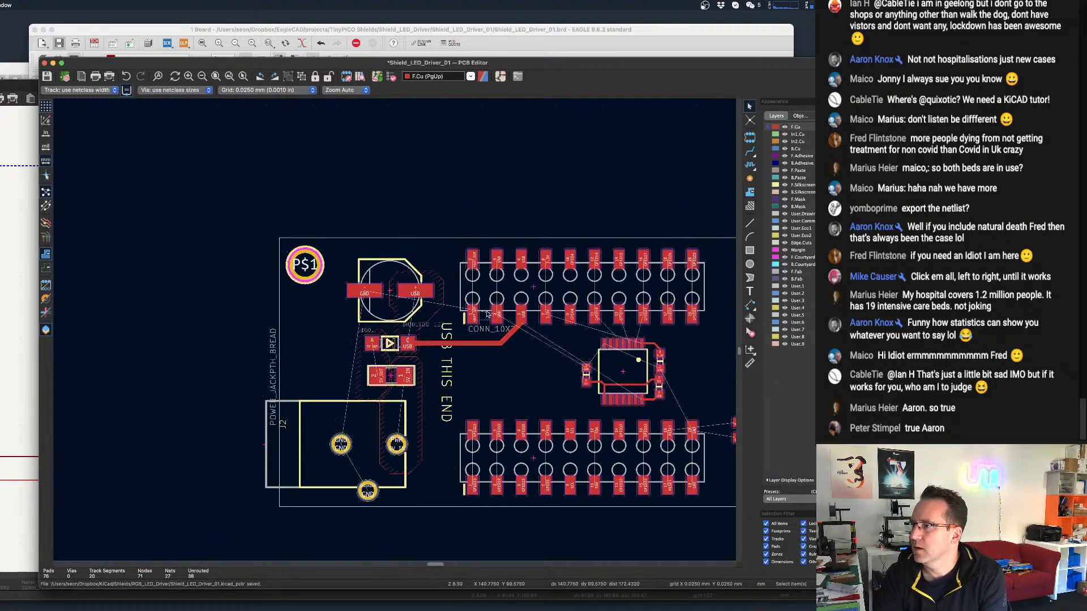
scroll(507, 317, "up", 3)
double_click(546, 275)
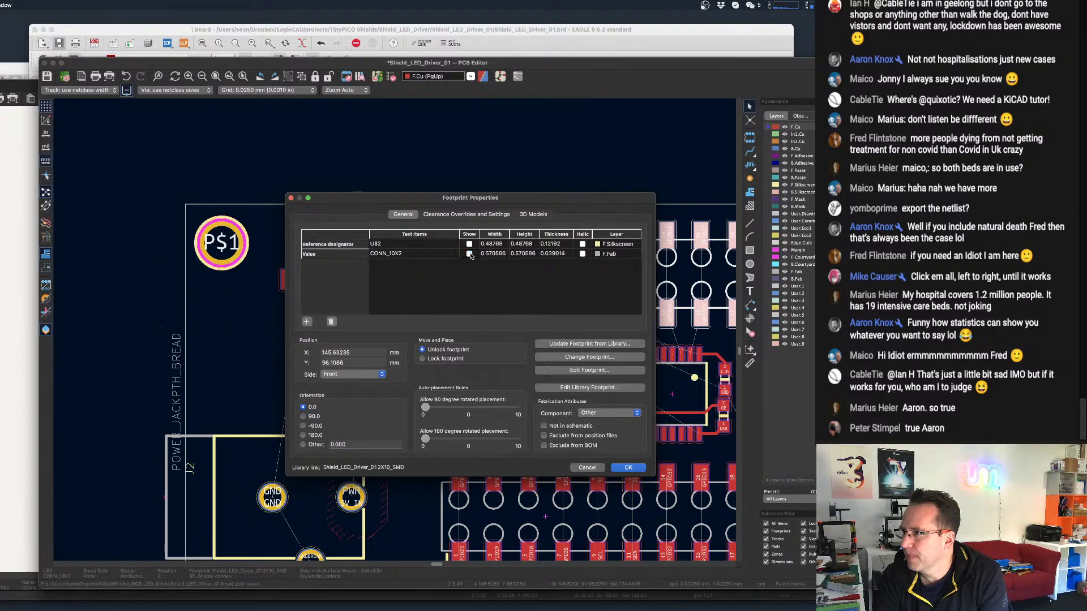
left_click(628, 468)
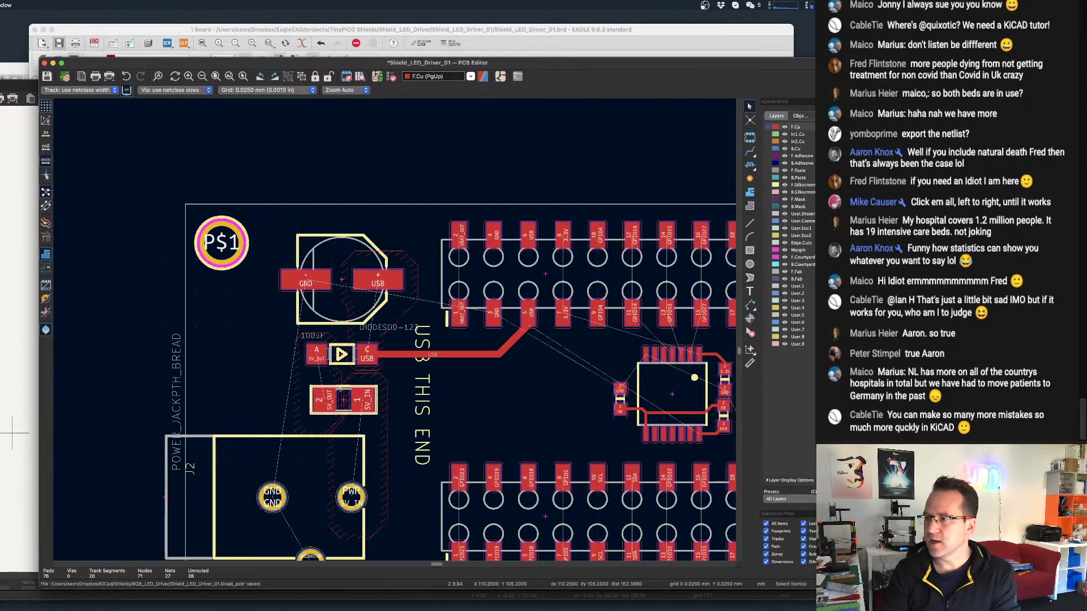
Route the GPIO27 track on F.Cu from pin 2 of the driver chip to header pad 15.
scroll(297, 367, "down", 1)
middle_click_drag(501, 370, 452, 305)
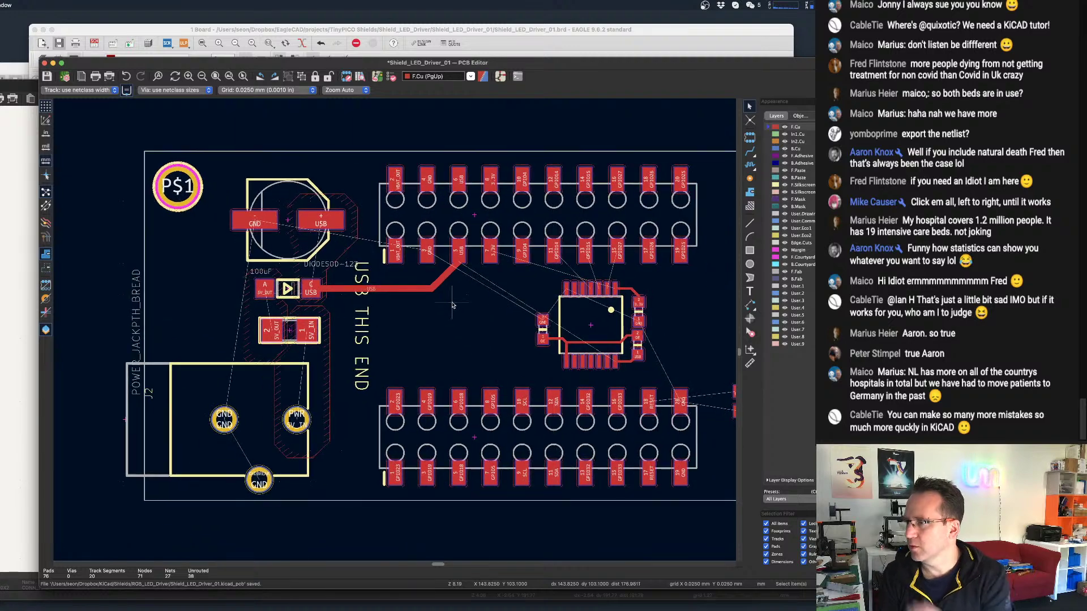
scroll(452, 305, "down", 2)
scroll(502, 268, "up", 6)
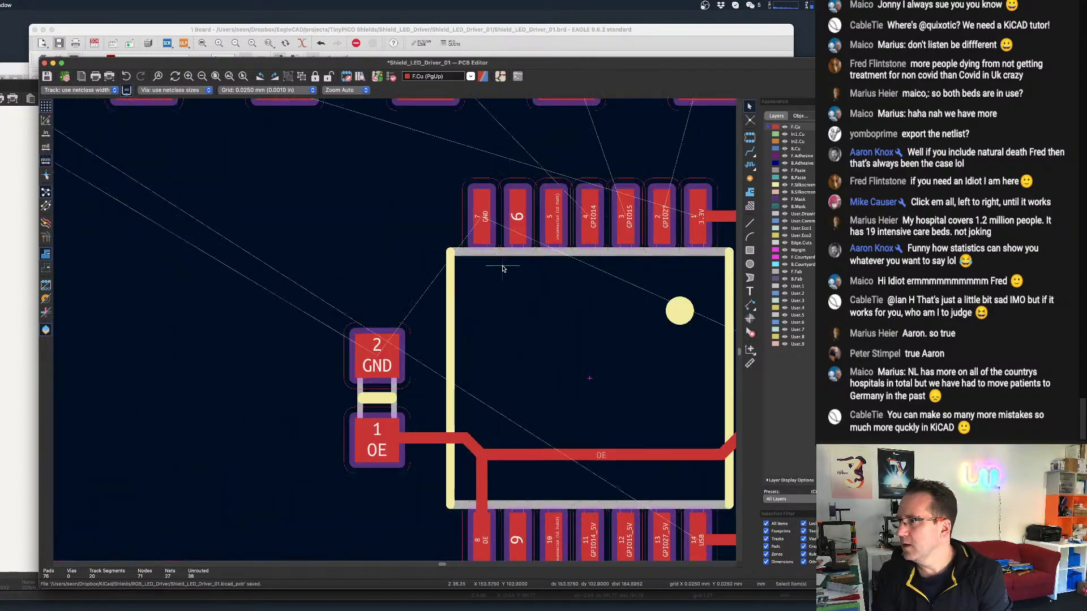
middle_click_drag(504, 269, 361, 378)
left_click(728, 181)
left_click(688, 336)
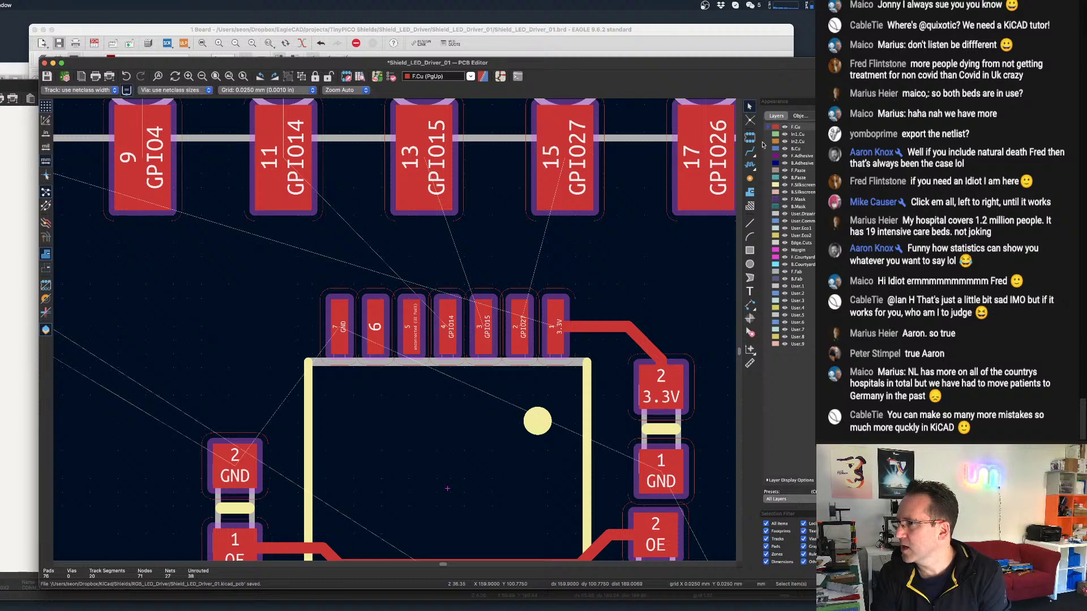
left_click(750, 152)
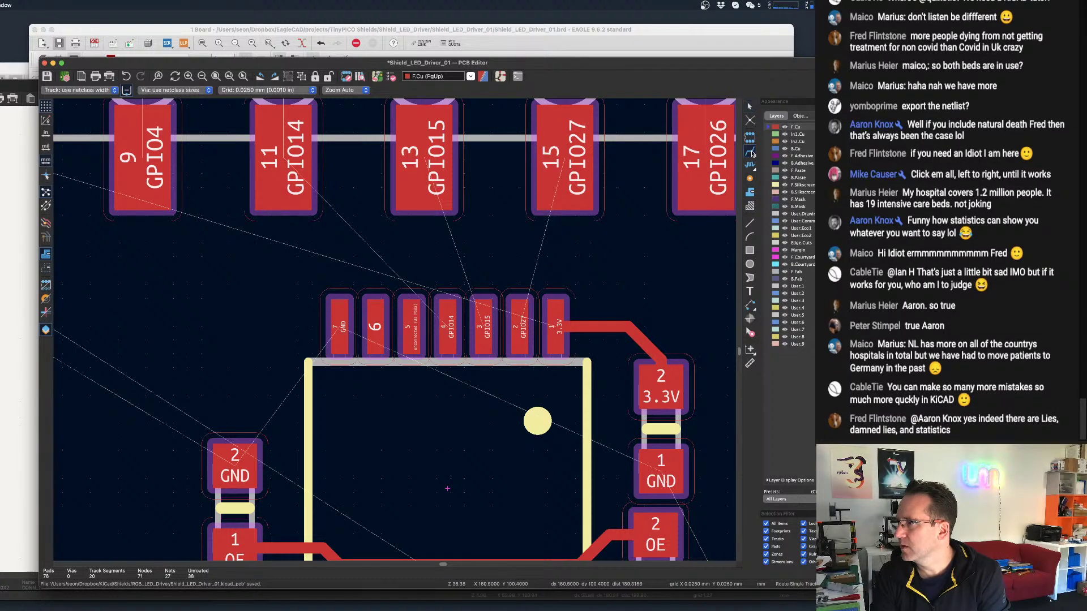
left_click(523, 323)
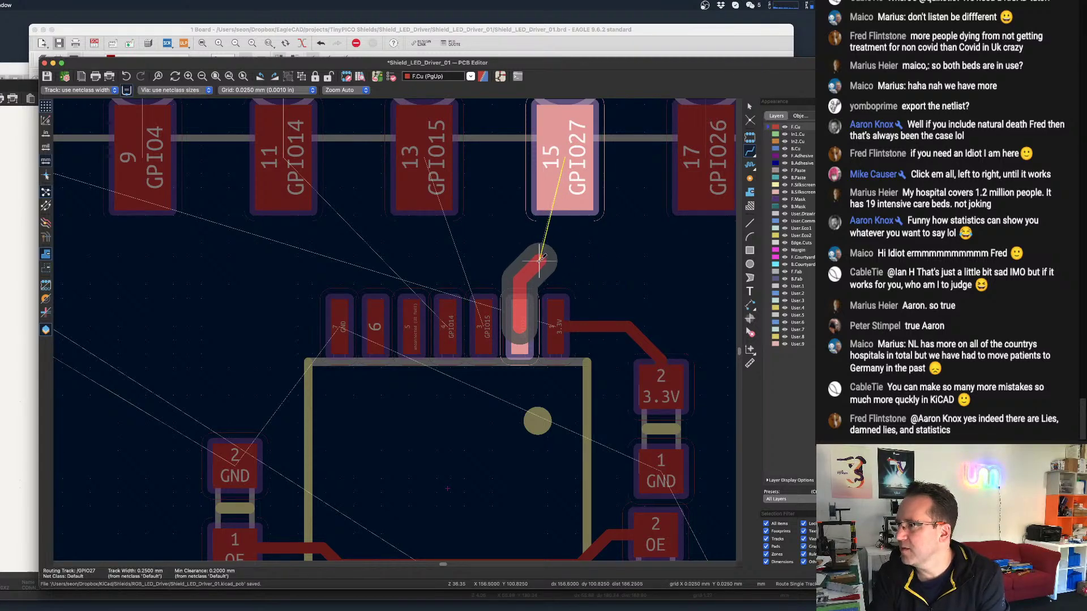
left_click(568, 223)
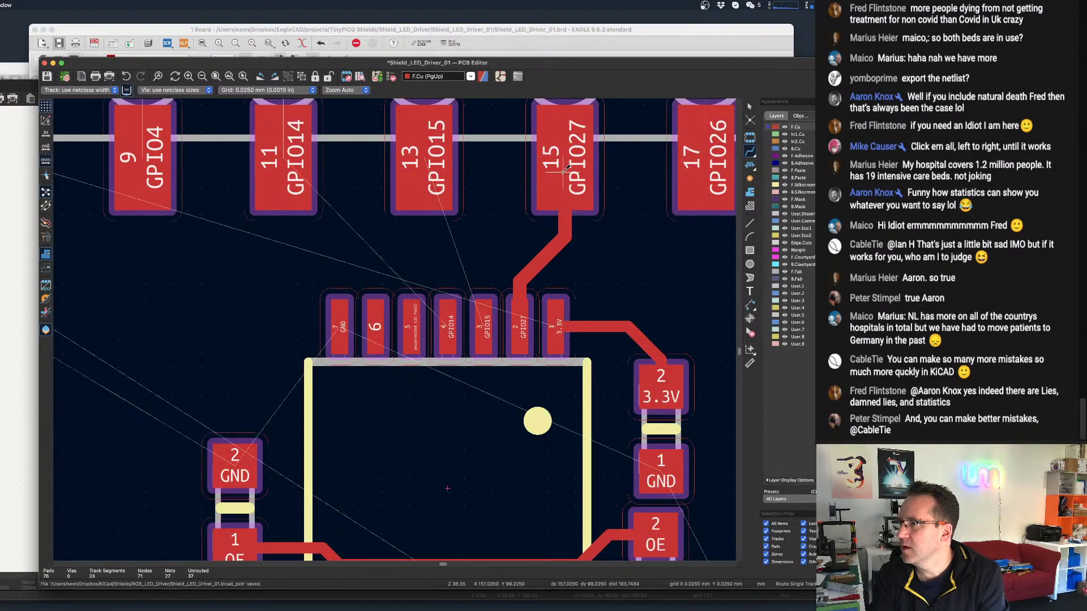
Route the GPIO15 and GPIO14 tracks from chip pins 3 and 4 to header pads 13 and 11.
left_click(486, 320)
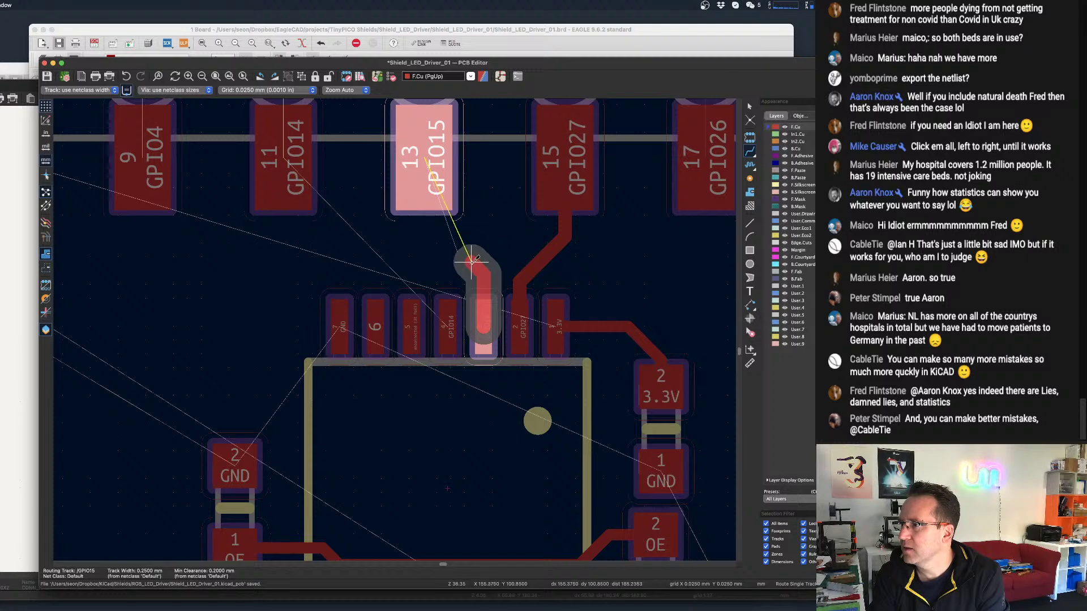
left_click(428, 161)
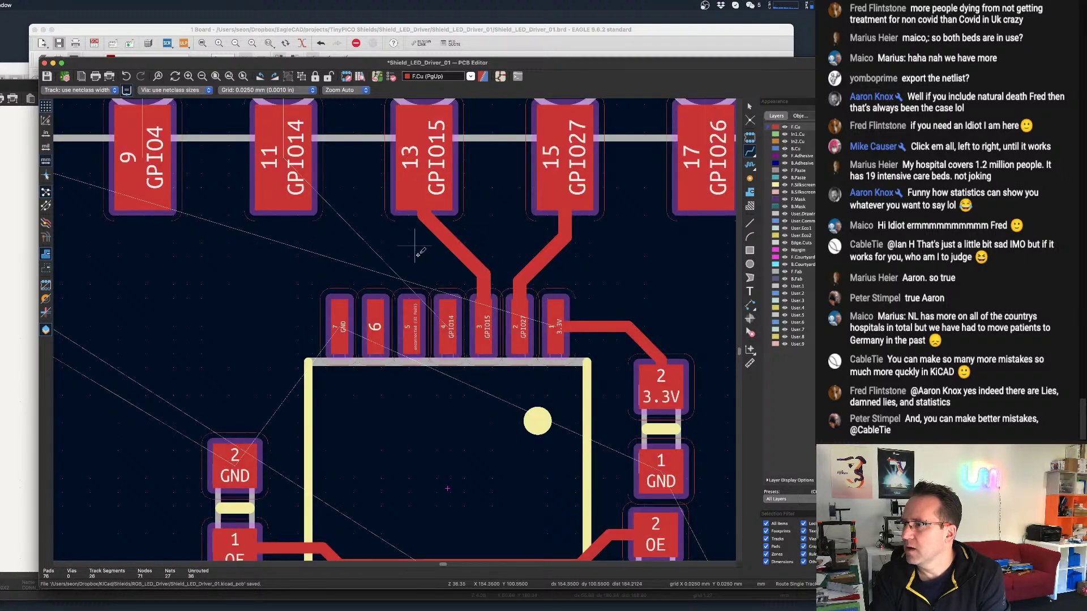
left_click(447, 326)
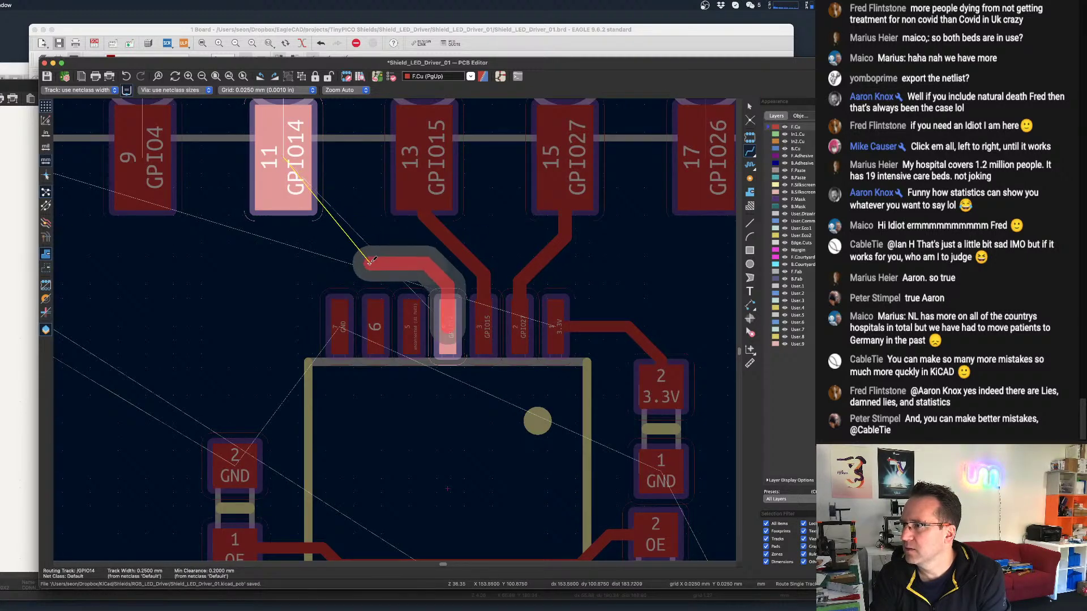
left_click(299, 205)
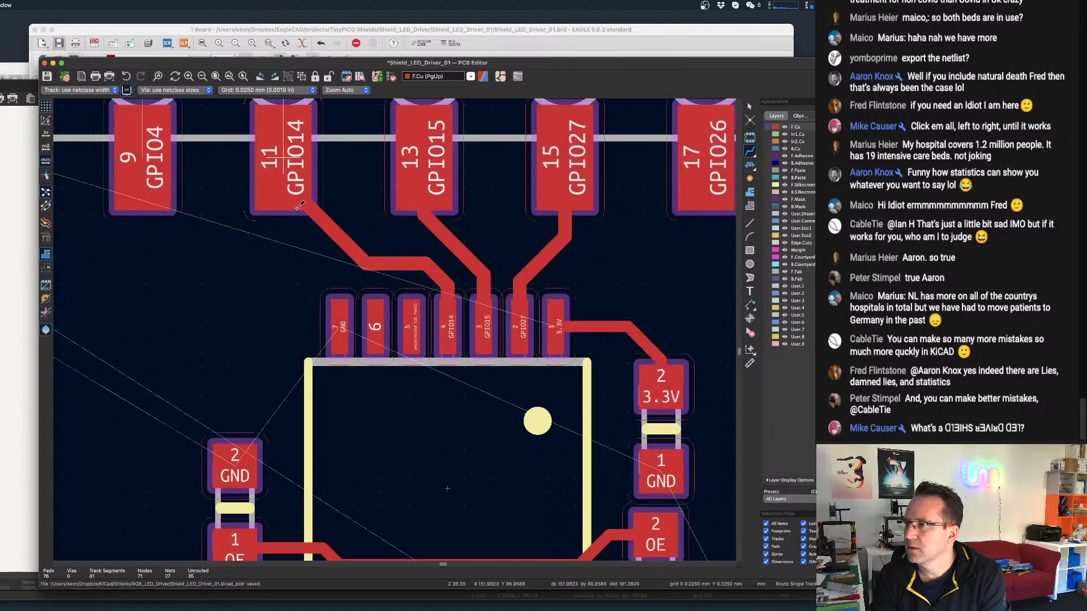
Adjust the diagonal segments of the GPIO14, GPIO15 and GPIO27 tracks so they leave their header pads cleanly.
key("d")
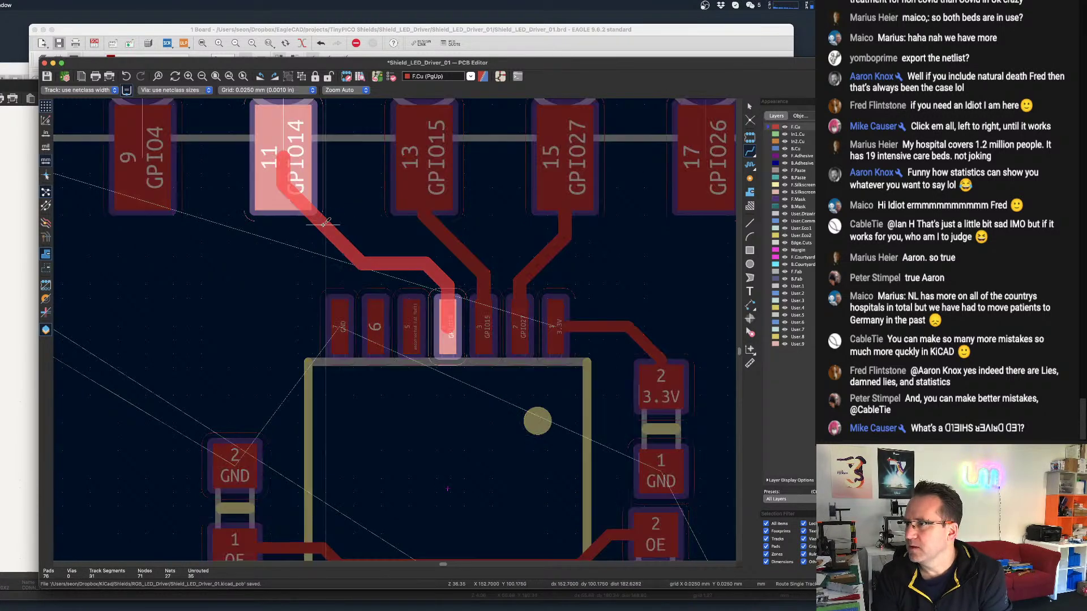
left_click(305, 239)
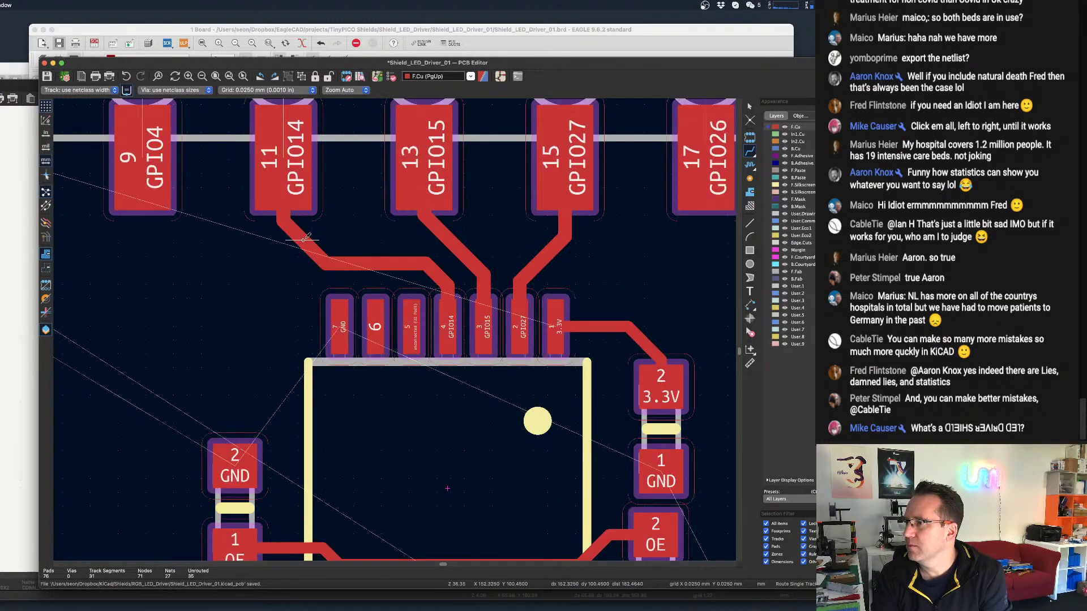
key("d")
left_click(447, 240)
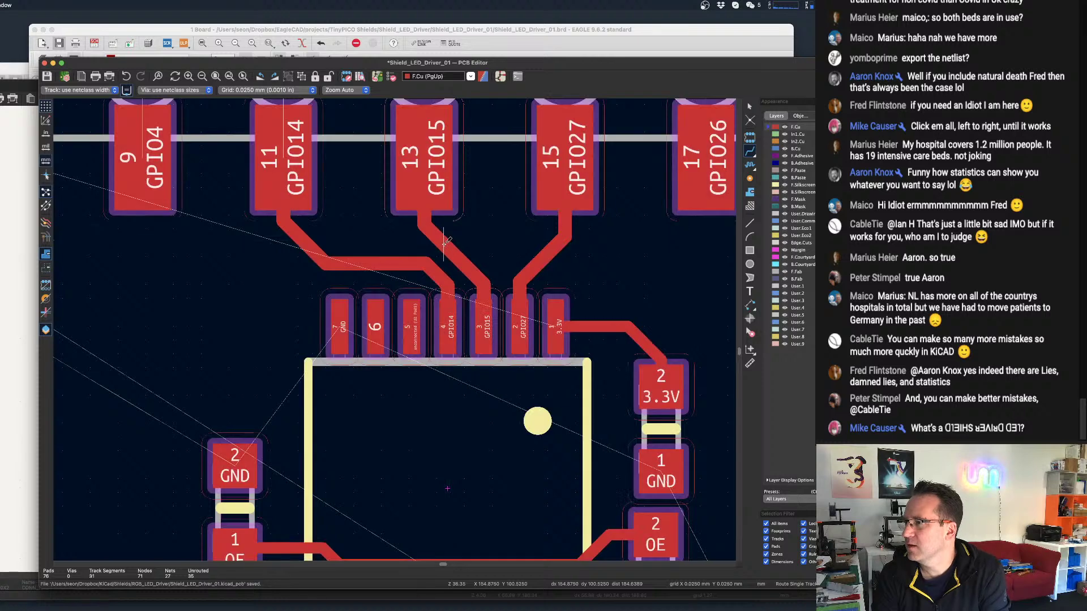
key("d")
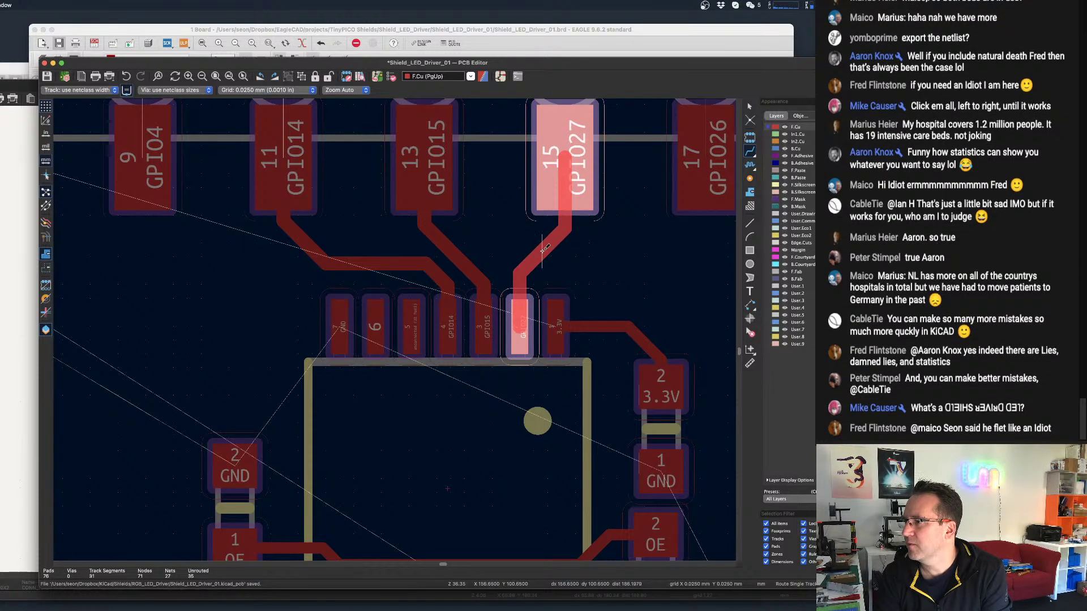
left_click(549, 249)
Reshape the 3.3V track's corner so it enters pad 2 of the neighbouring capacitor vertically with a short diagonal bend.
scroll(552, 250, "down", 2)
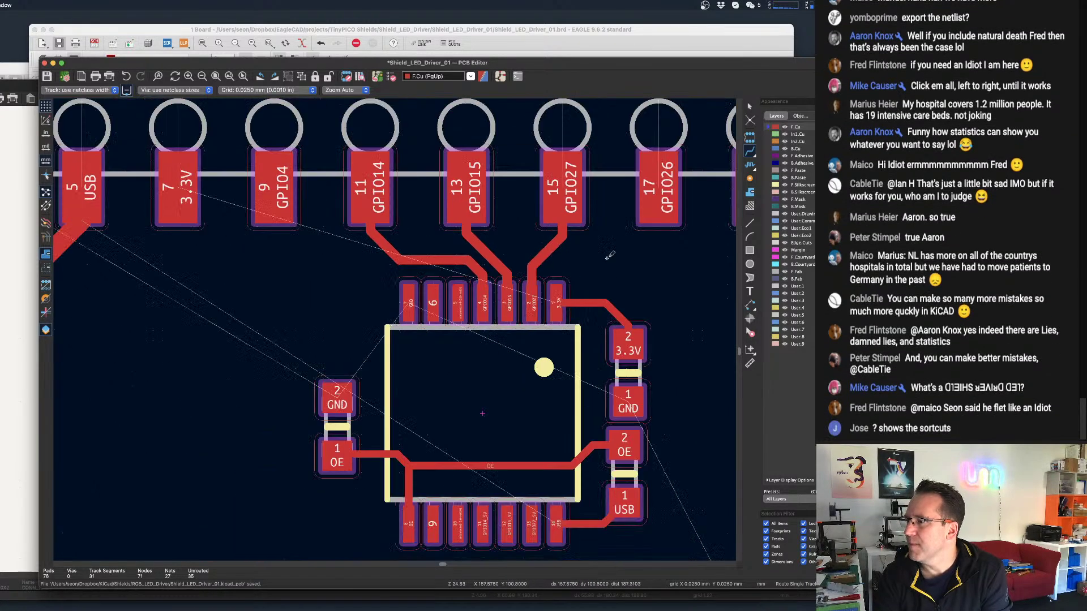
key("d")
left_click(623, 309)
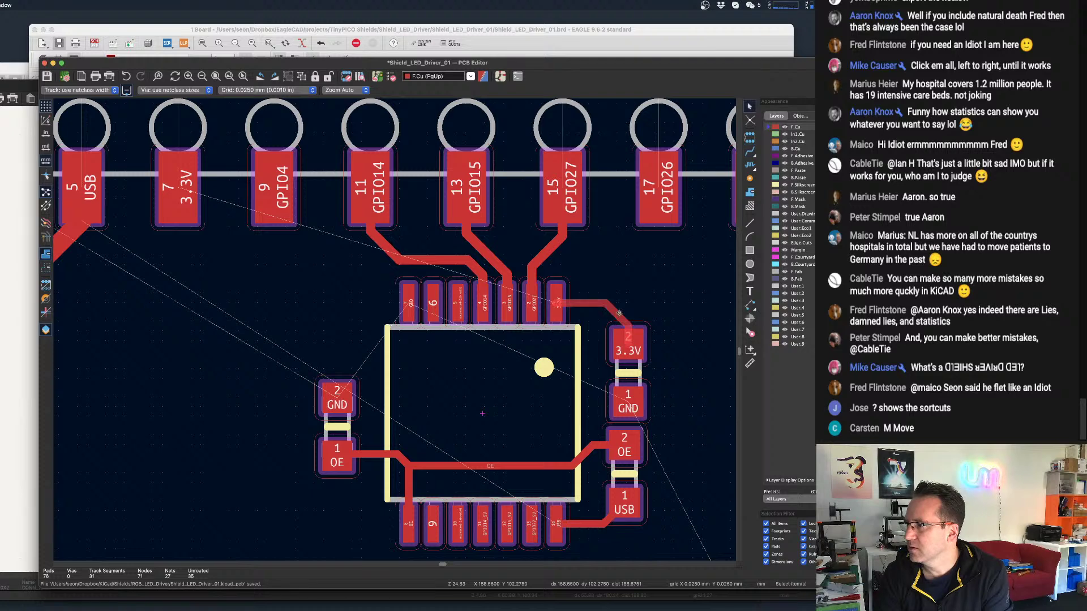
left_click(621, 313)
left_click_drag(621, 314, 621, 315)
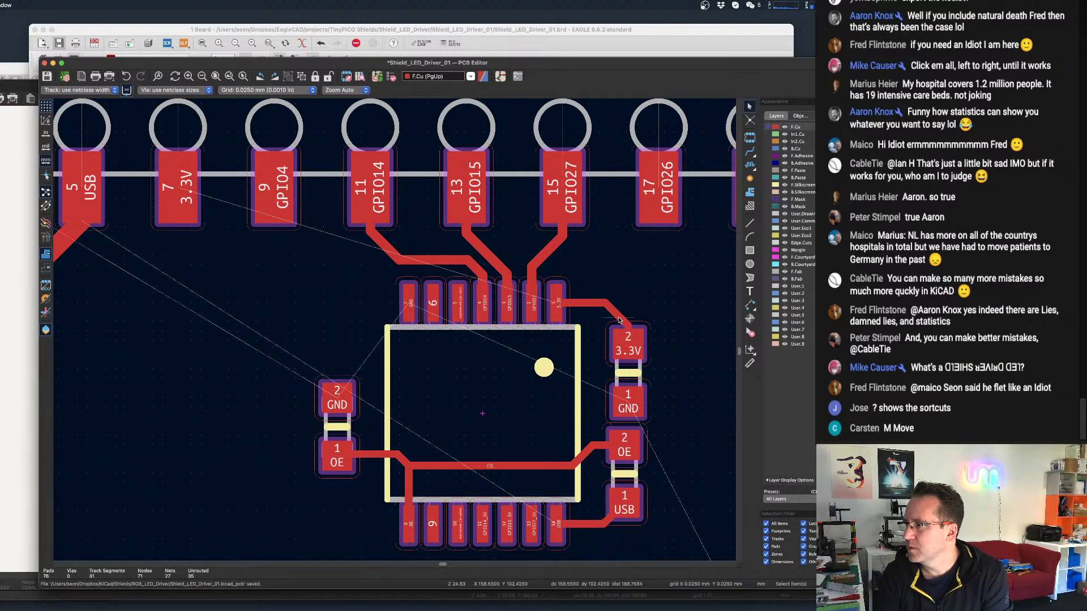
key("d")
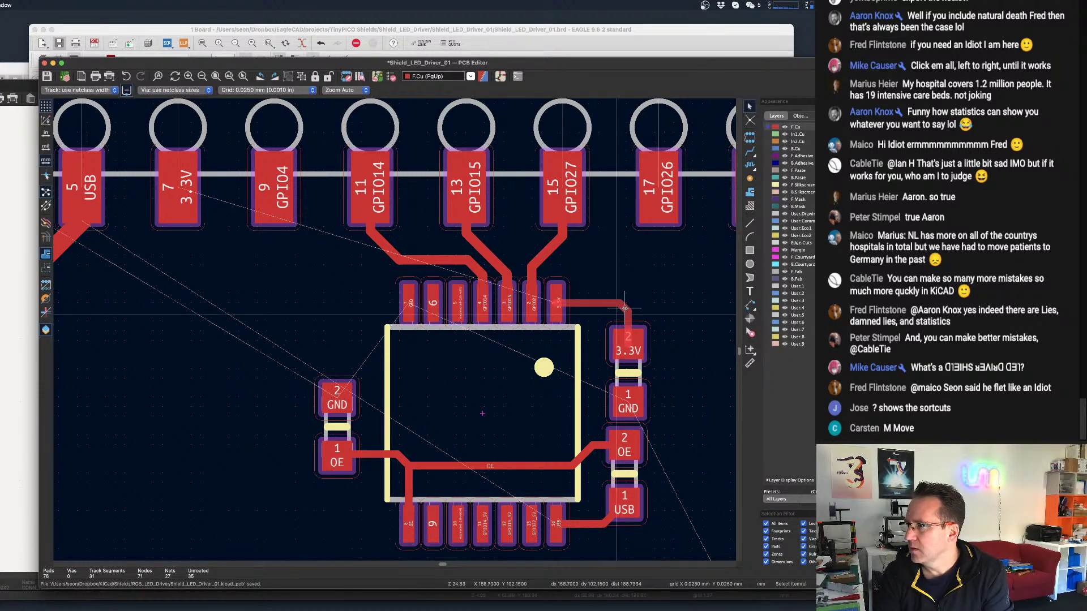
left_click(621, 310)
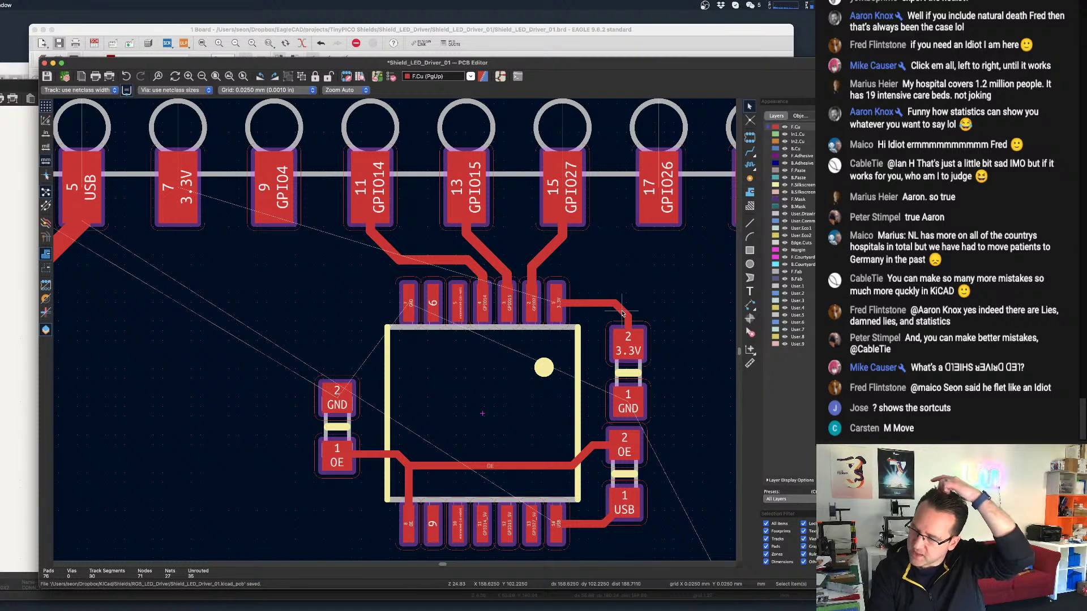
Shift the horizontal OE track across the chip into line with the resistor's OE pad, tidy its junction, and save the board.
scroll(618, 310, "down", 1)
scroll(604, 312, "down", 1)
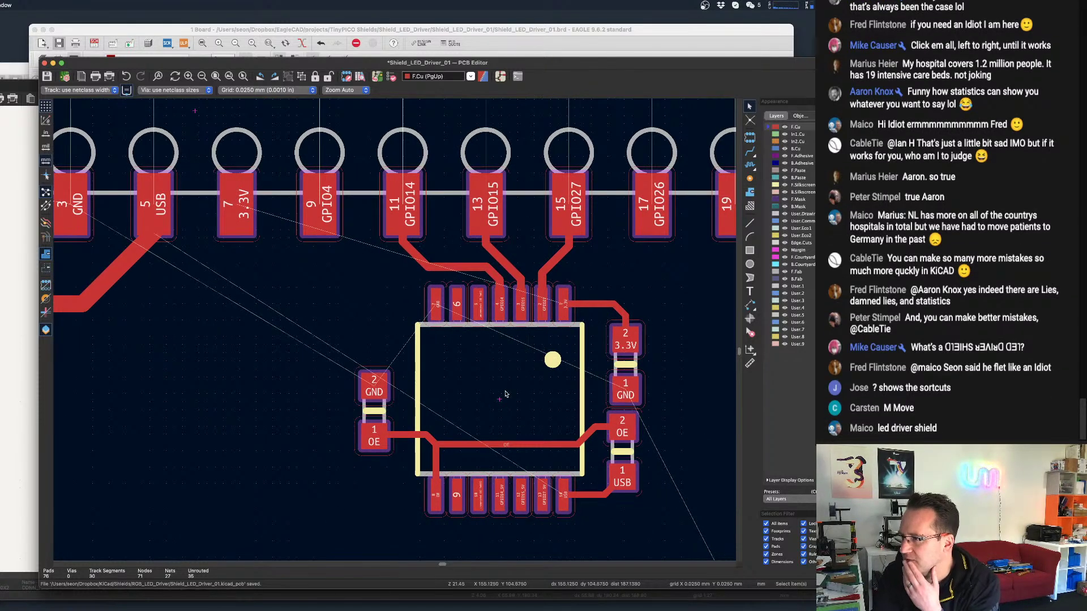
scroll(506, 398, "up", 3)
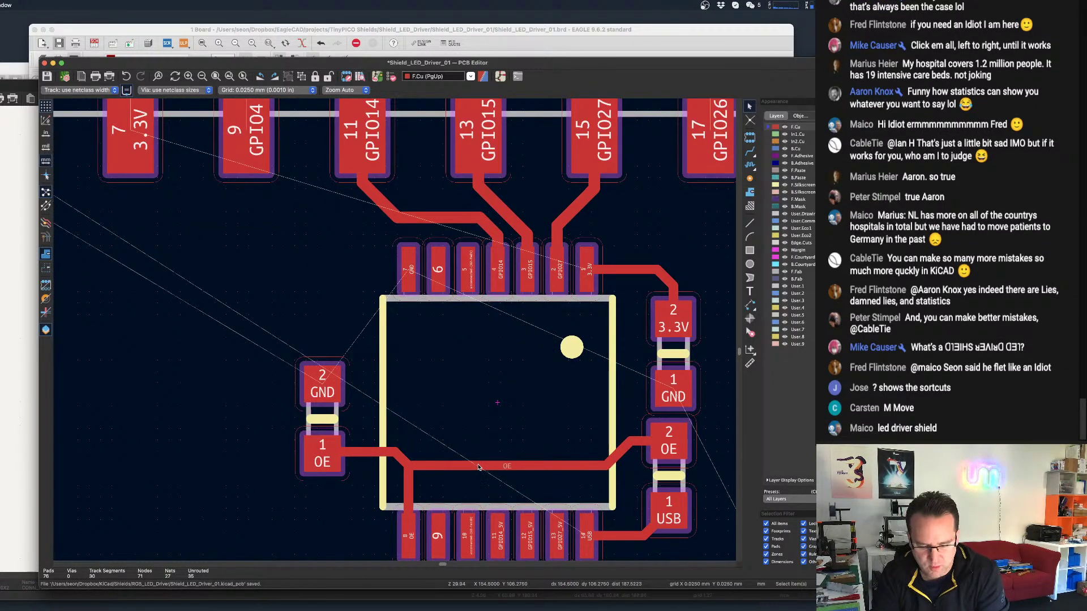
mouse_move(478, 465)
left_mouse_down()
mouse_move(478, 451)
mouse_move(468, 466)
left_mouse_up()
mouse_move(401, 458)
left_mouse_down()
mouse_move(439, 453)
mouse_move(409, 453)
left_mouse_up()
left_click(413, 459)
left_click(426, 447)
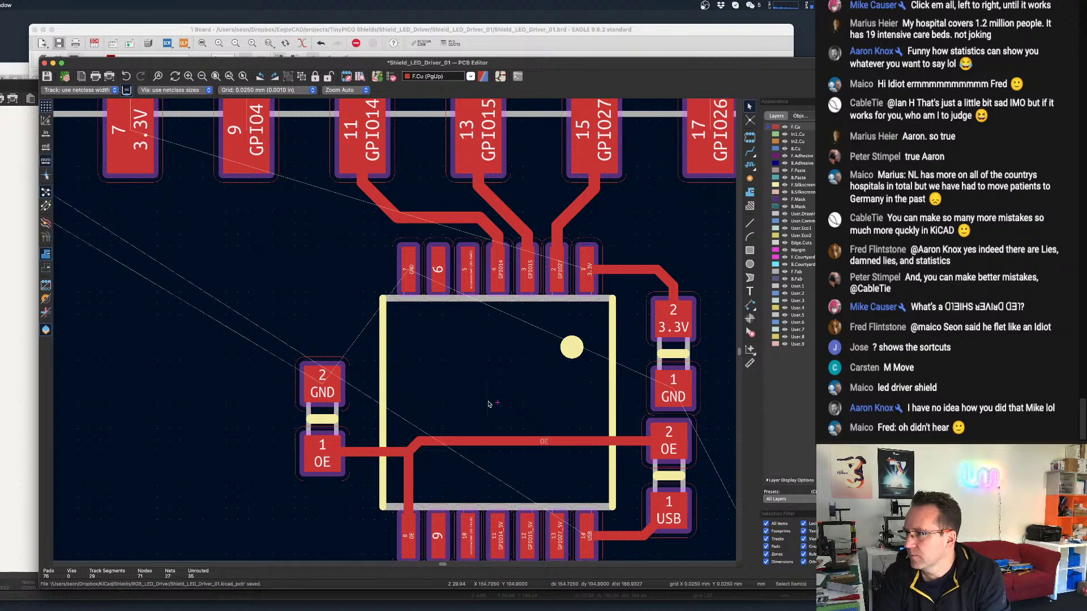
scroll(489, 403, "down", 1)
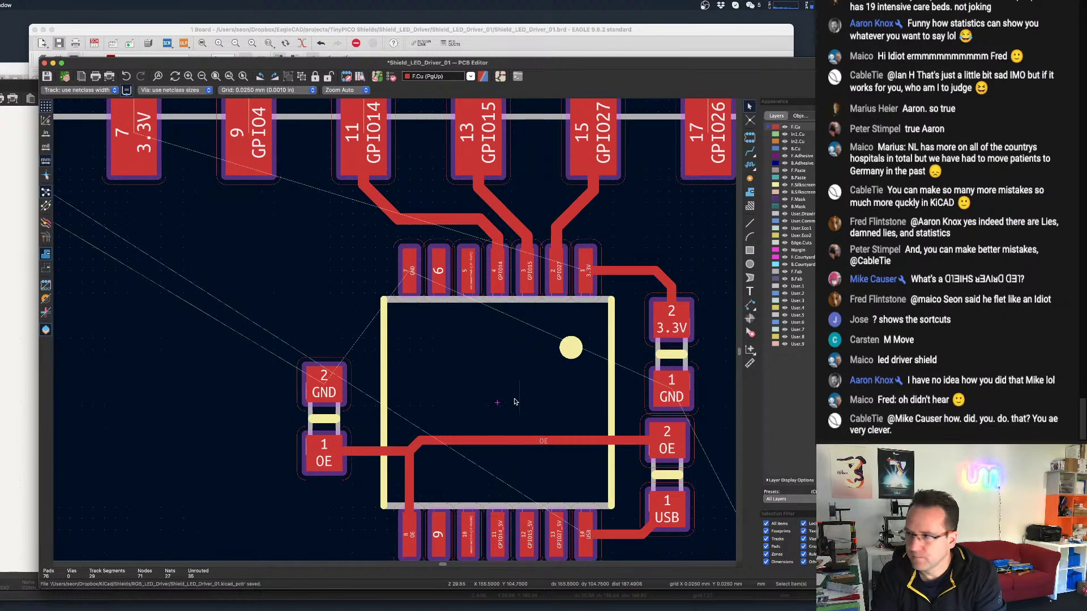
key("super+s")
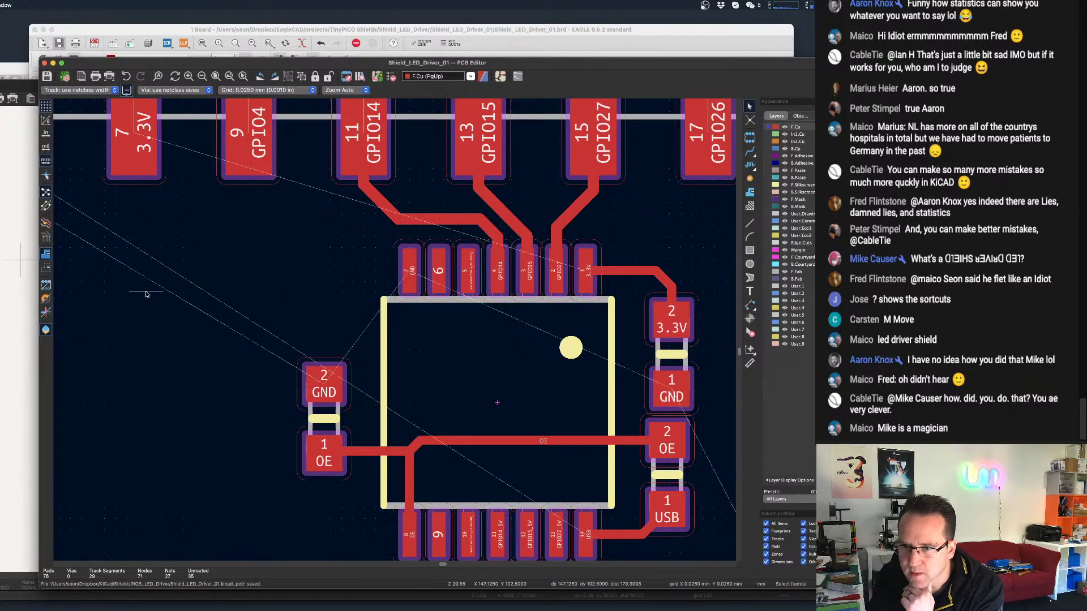
Delete the copper zone outline around the capacitor's USB pad and the diode with the interactive delete tool.
scroll(189, 310, "down", 2)
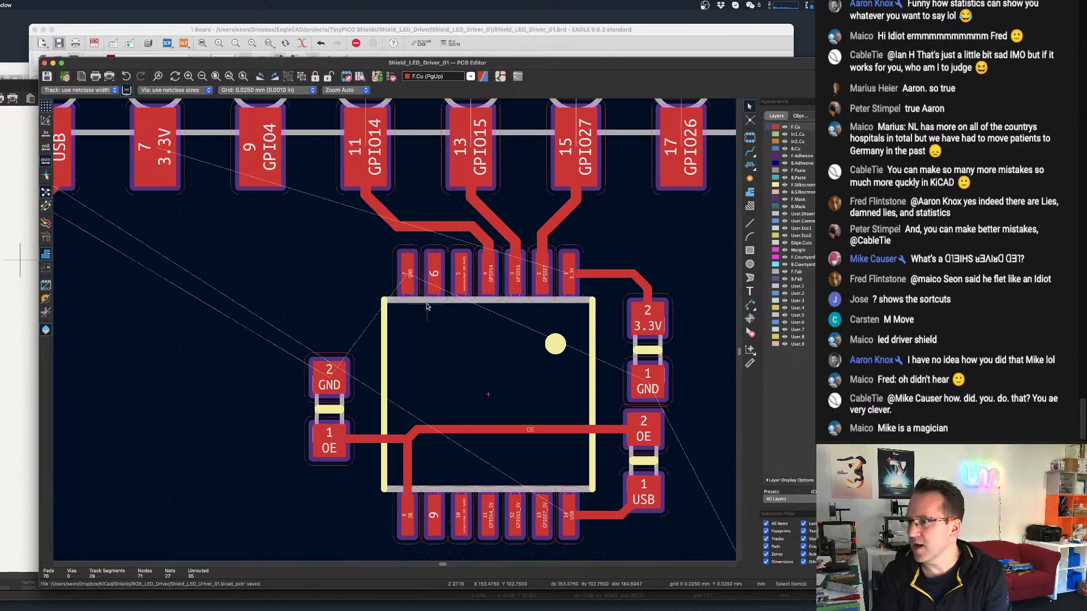
scroll(427, 304, "down", 5)
middle_click_drag(313, 319, 324, 232)
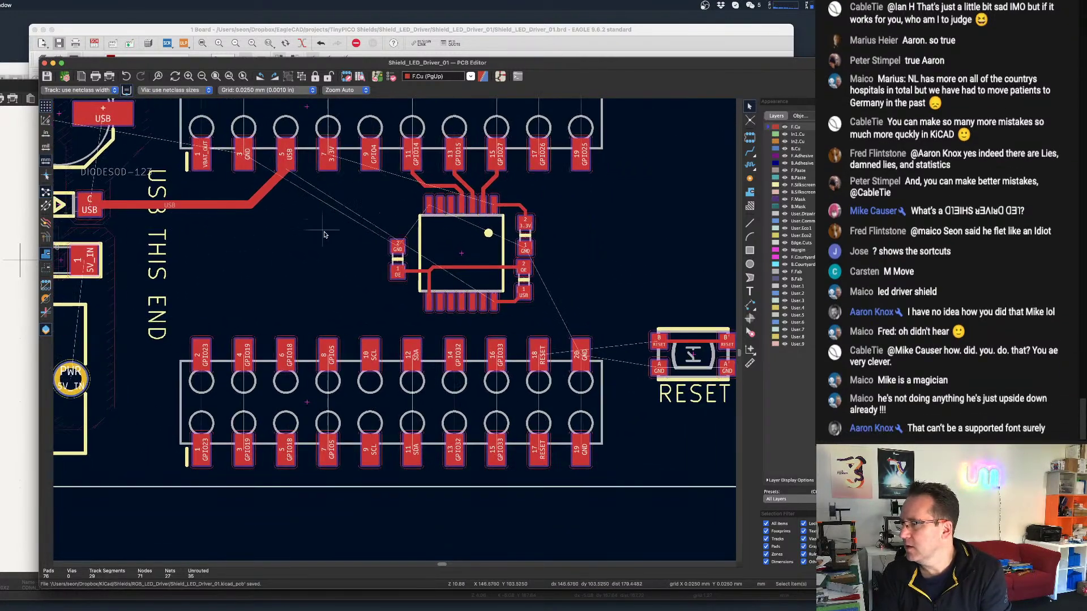
scroll(363, 324, "down", 1)
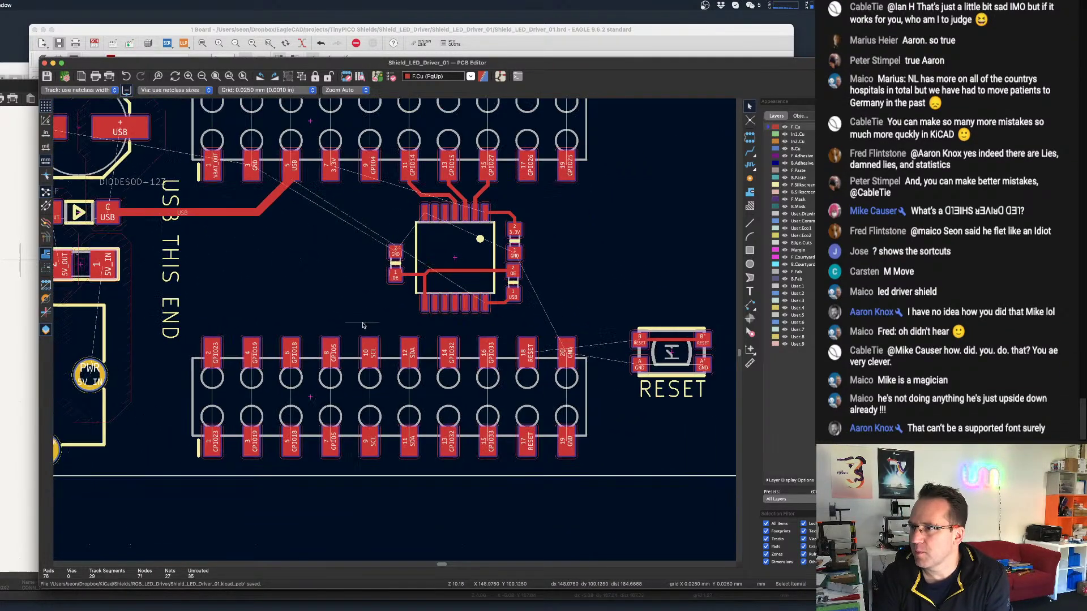
scroll(362, 325, "down", 1)
middle_click_drag(355, 317, 413, 366)
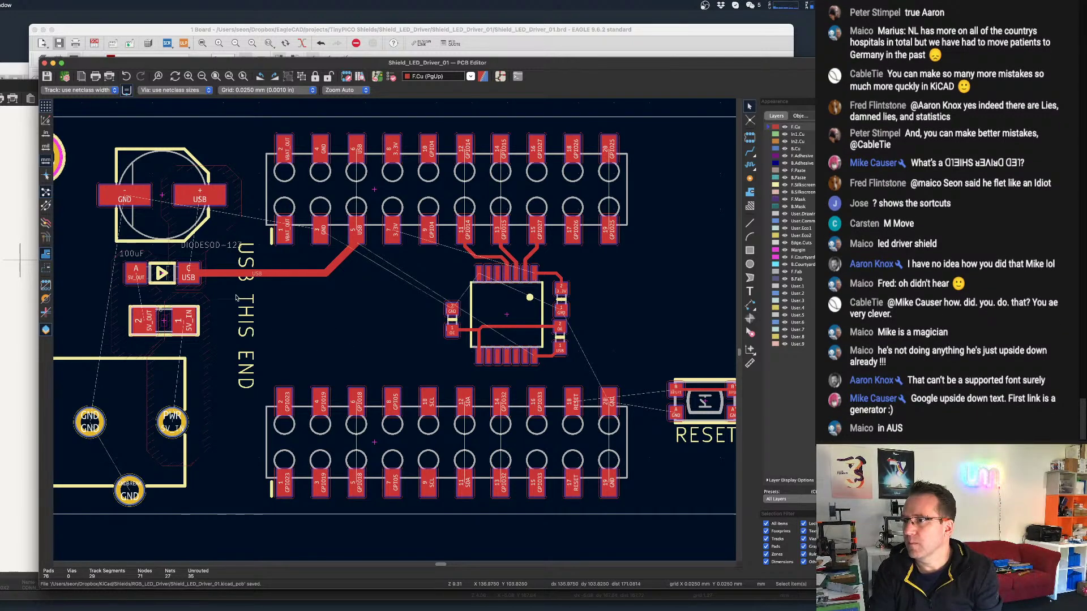
scroll(255, 274, "up", 1)
scroll(255, 274, "up", 3)
scroll(286, 247, "down", 3)
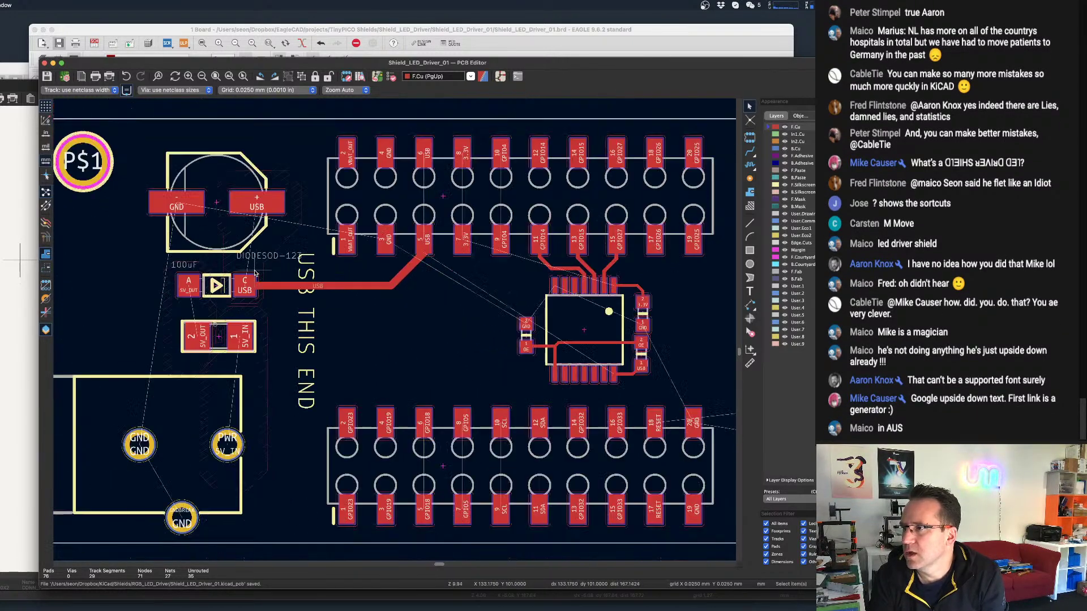
scroll(290, 242, "up", 3)
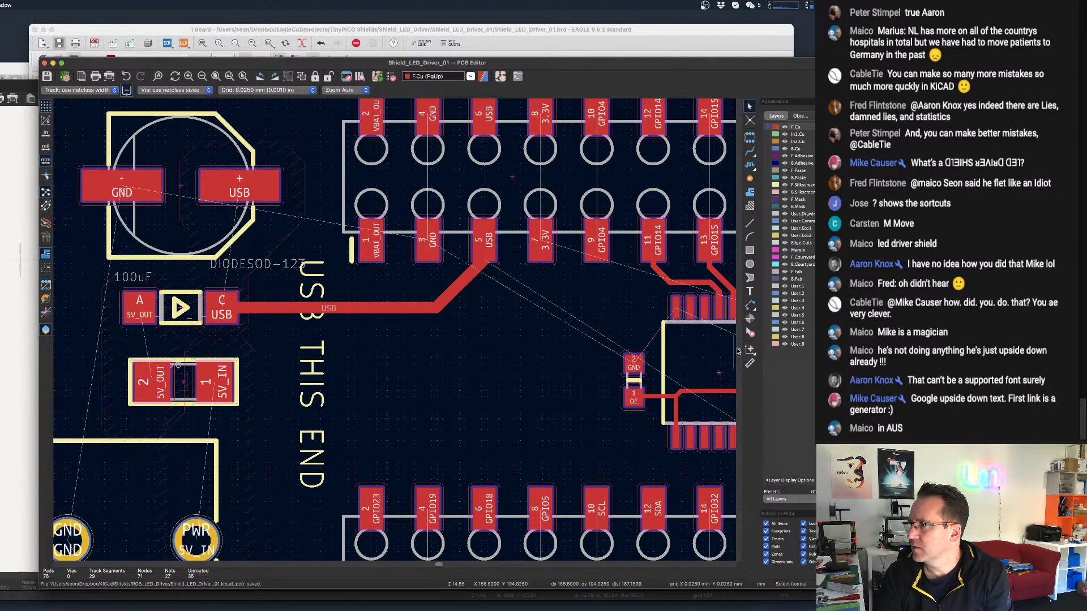
left_click(750, 333)
left_click(285, 243)
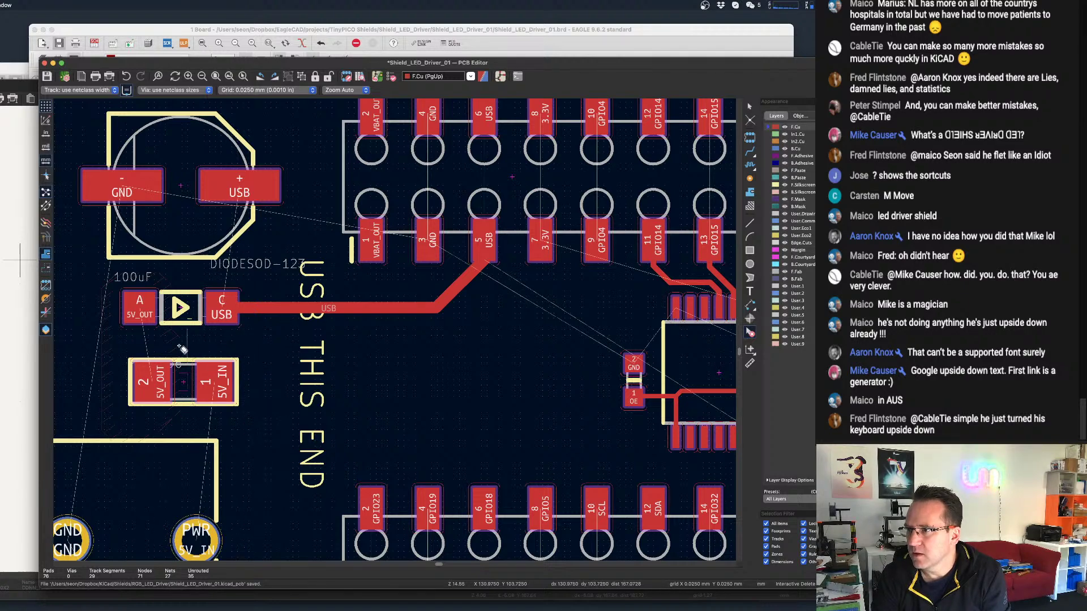
Delete the horizontal USB track segment leading from the diode and rotate the diode by 180 degrees.
scroll(240, 340, "down", 4)
scroll(215, 342, "up", 3)
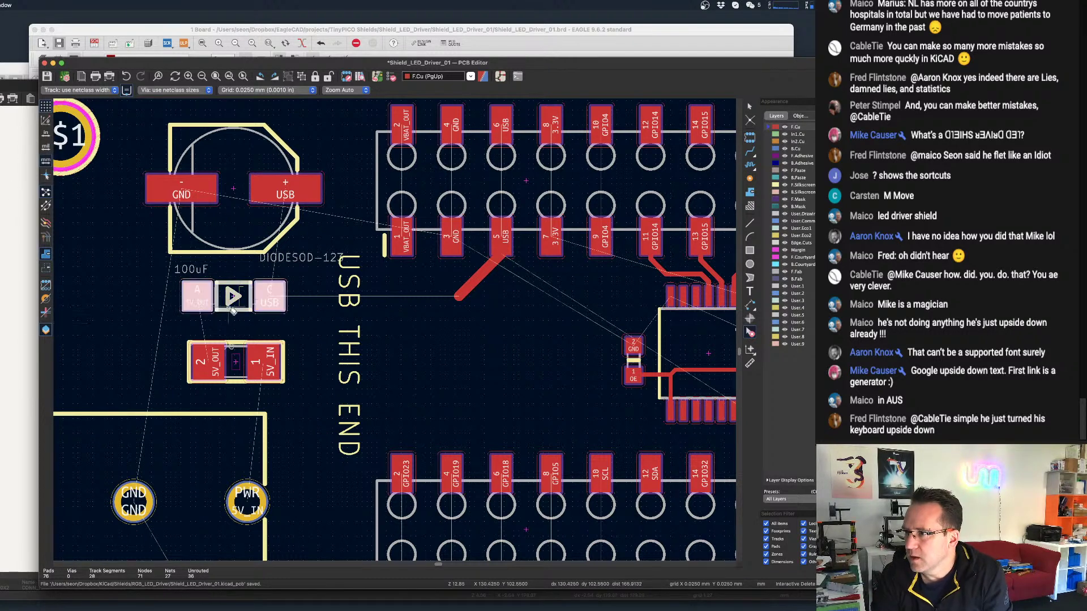
key("r")
key("r")
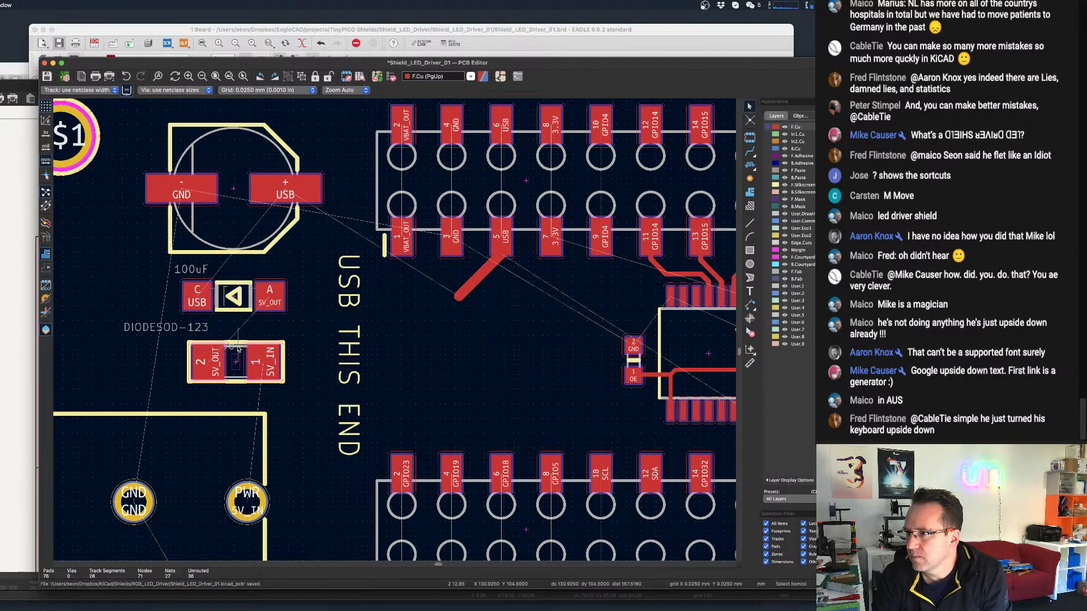
Rotate the fuse below the diode by 180 degrees so its 5V_OUT pad sits beneath the diode's 5V_OUT pad.
key("r")
key("r")
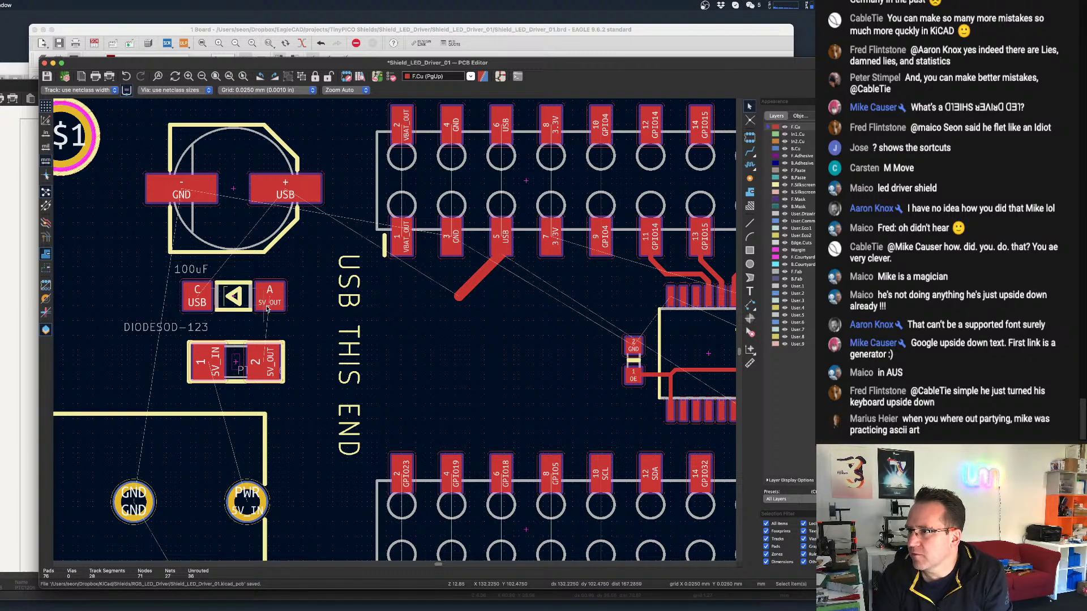
scroll(331, 344, "down", 2)
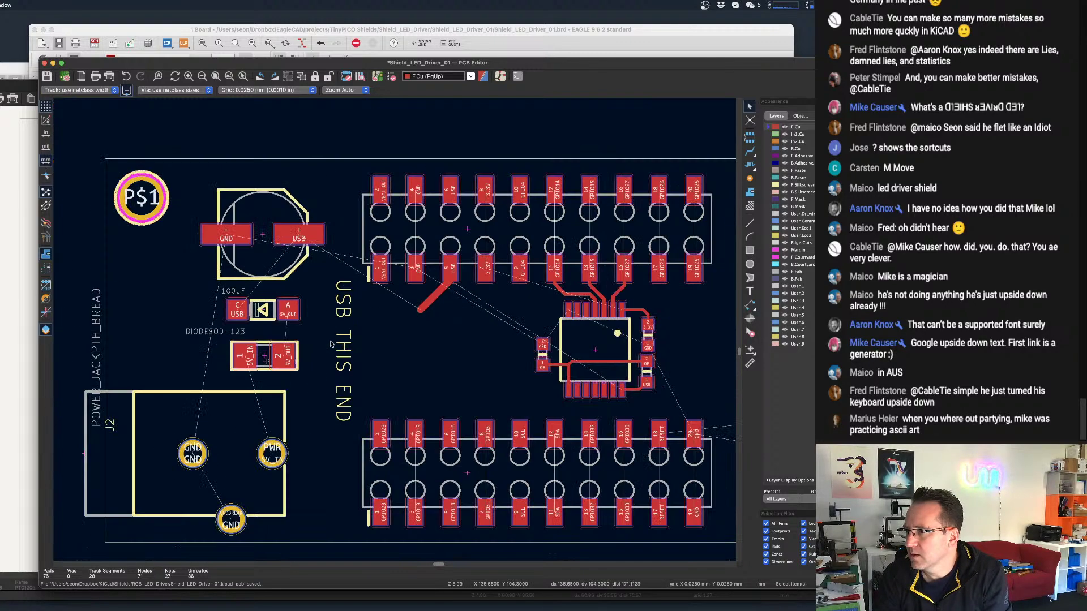
scroll(332, 343, "up", 1)
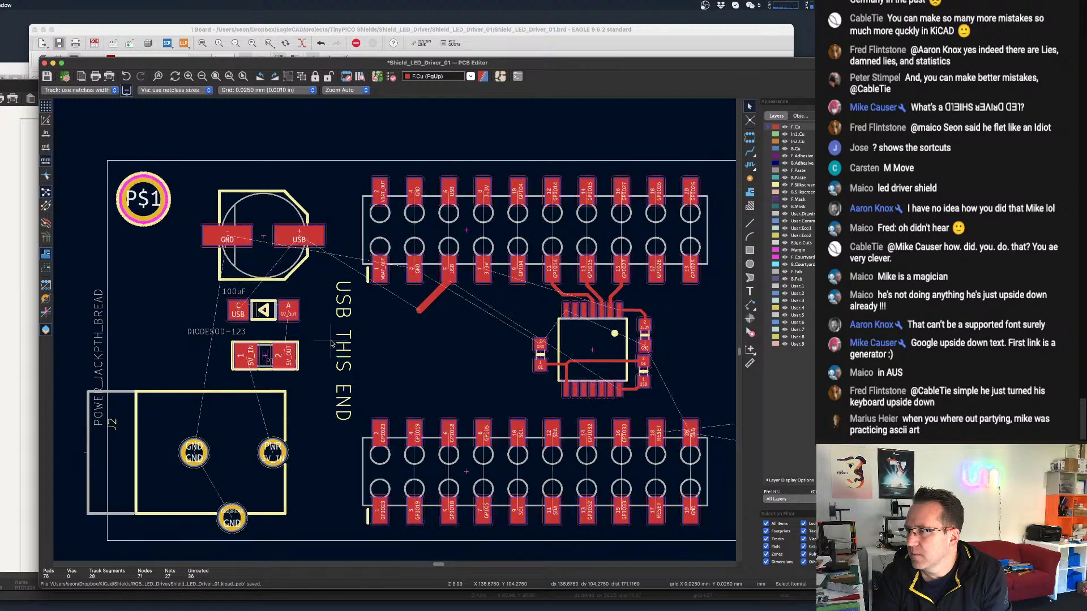
scroll(331, 344, "up", 2)
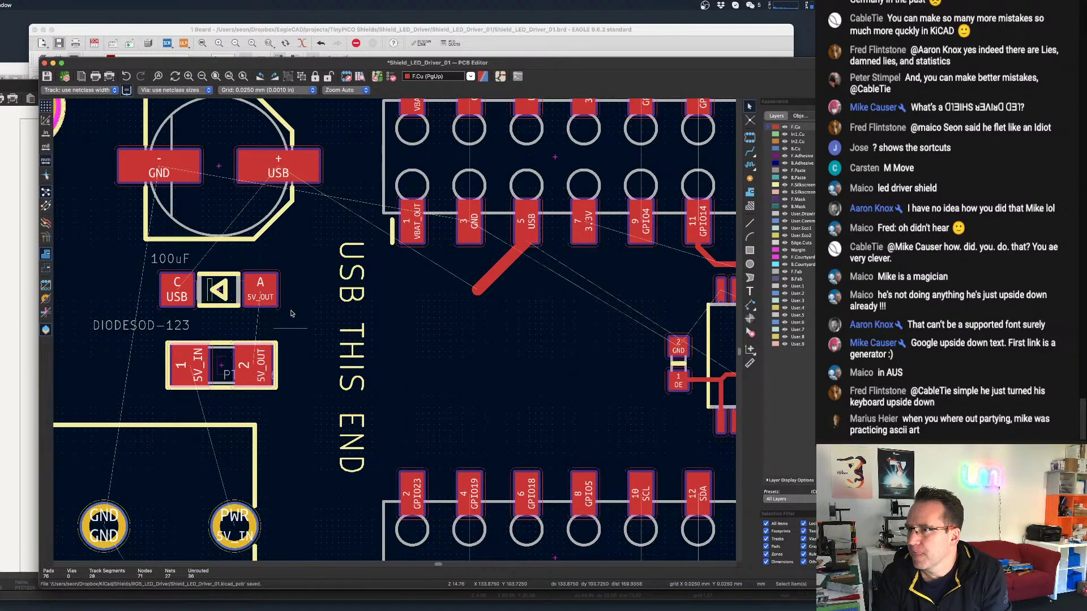
scroll(301, 351, "up", 1)
Check the available track widths and review the physical stackup and design-rule constraints in Board Setup.
left_click(106, 89)
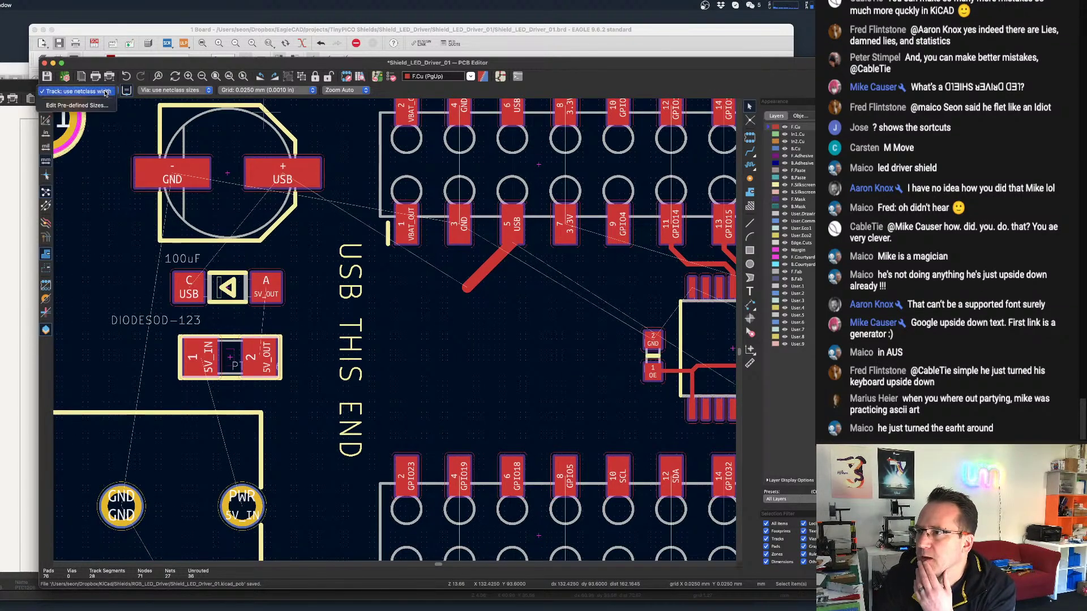
key("Escape")
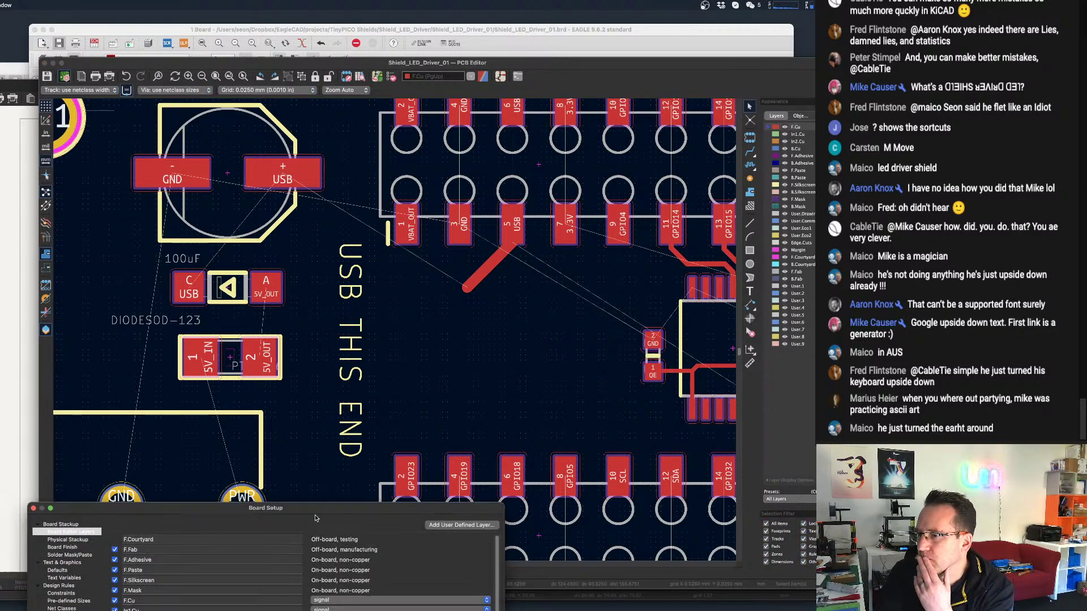
left_click(237, 153)
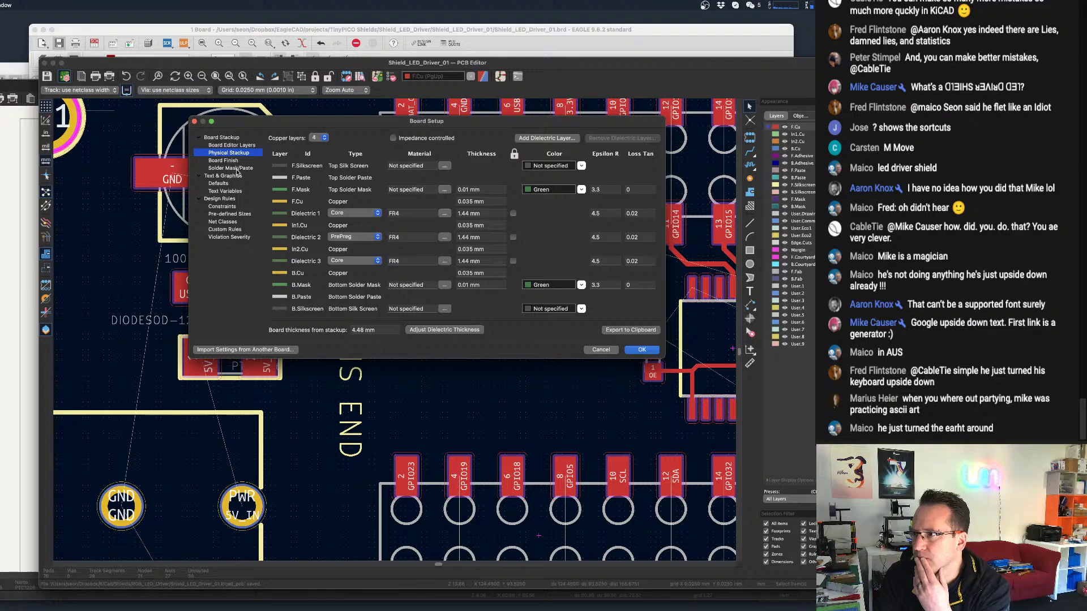
left_click(228, 199)
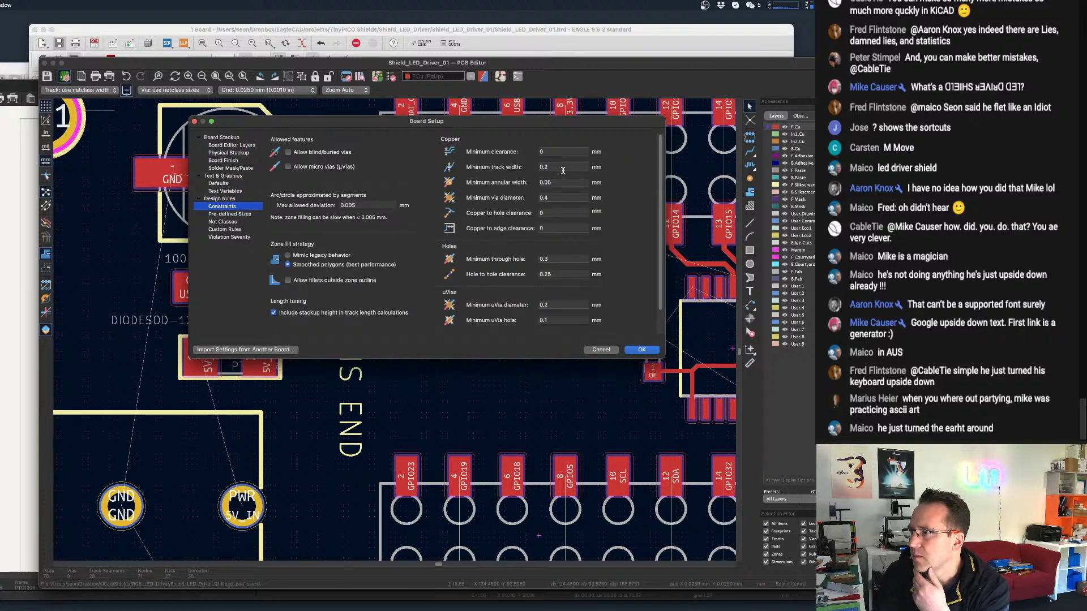
Start importing settings from another board and look through the KiCad folder for a source project.
left_click(281, 350)
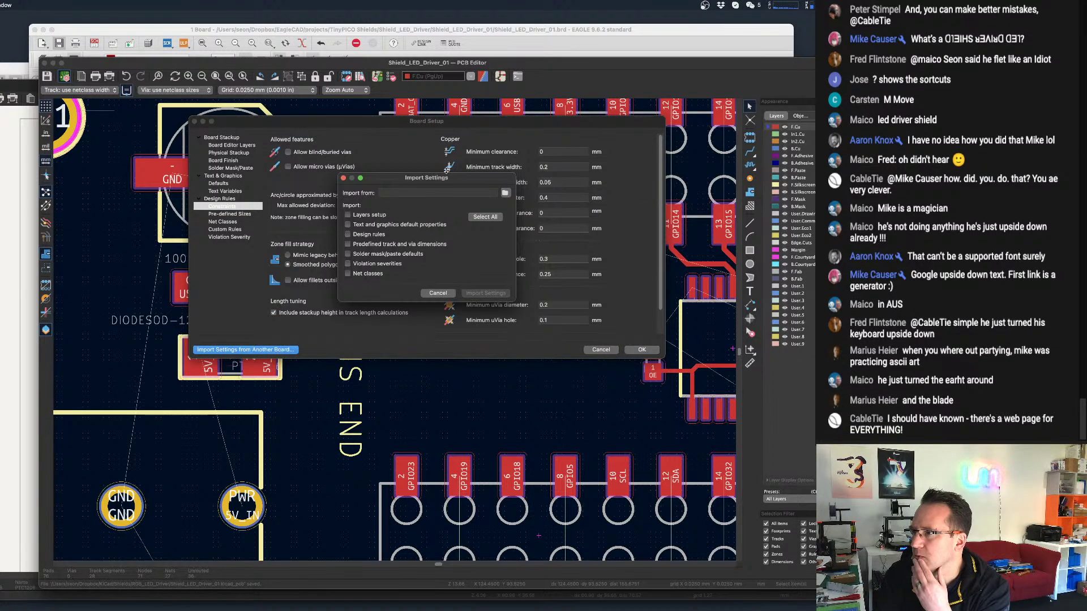
left_click(505, 193)
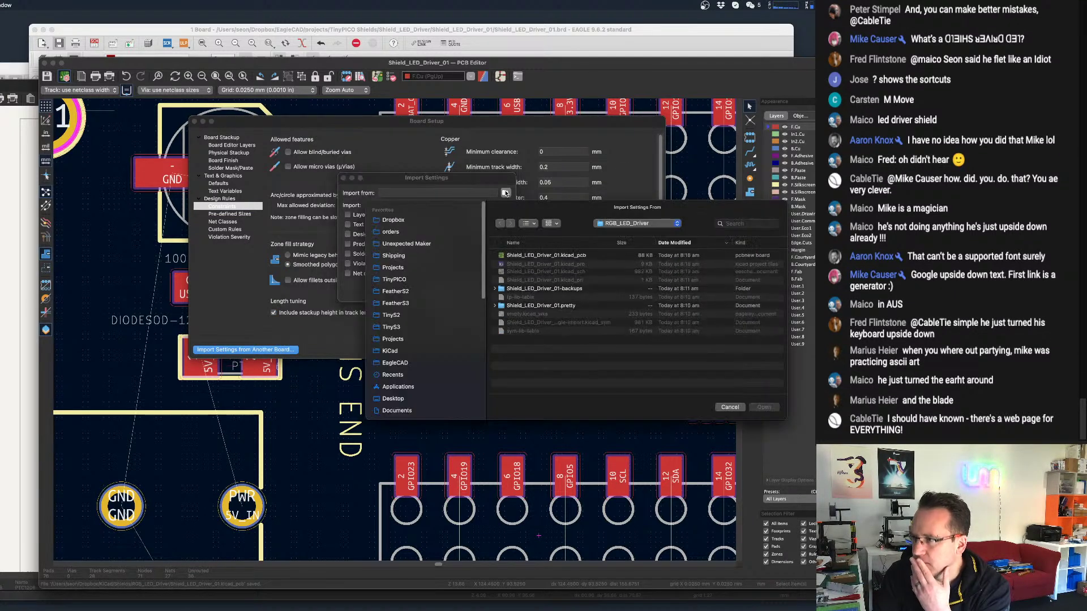
left_click(634, 224)
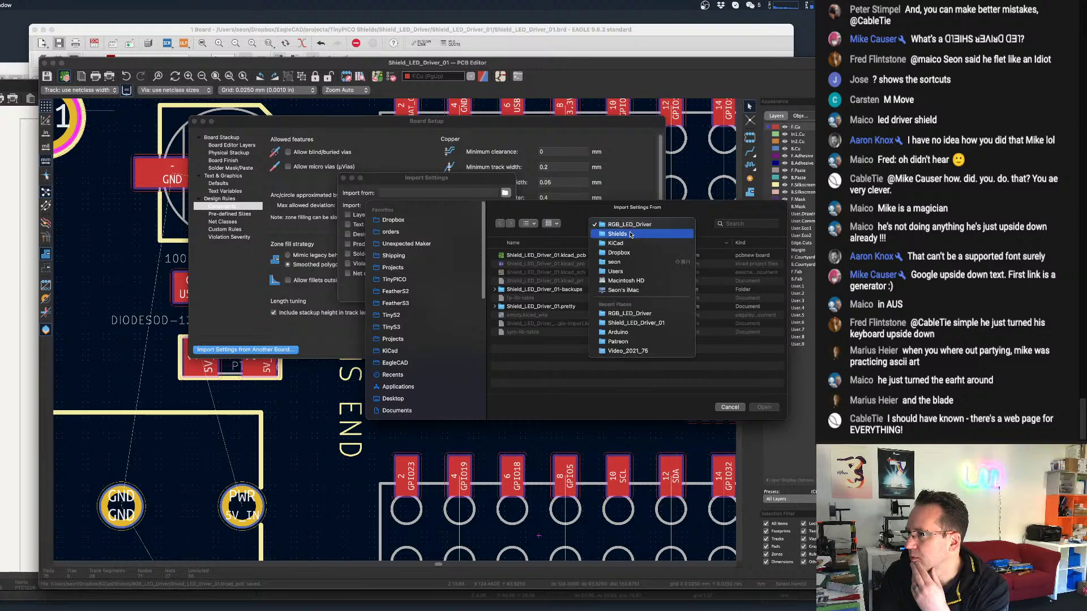
left_click(625, 237)
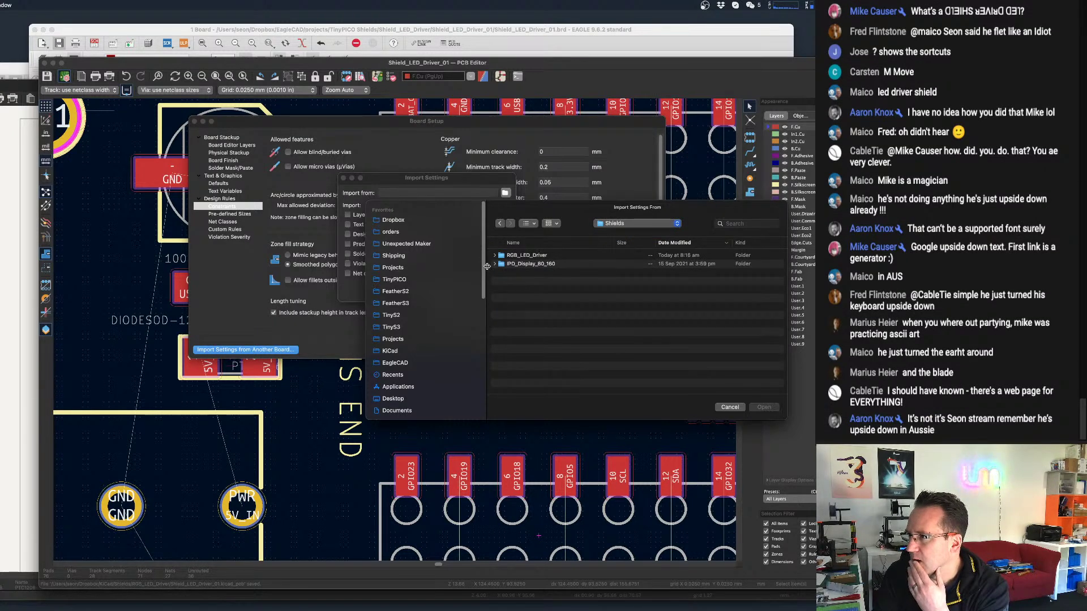
left_click(640, 224)
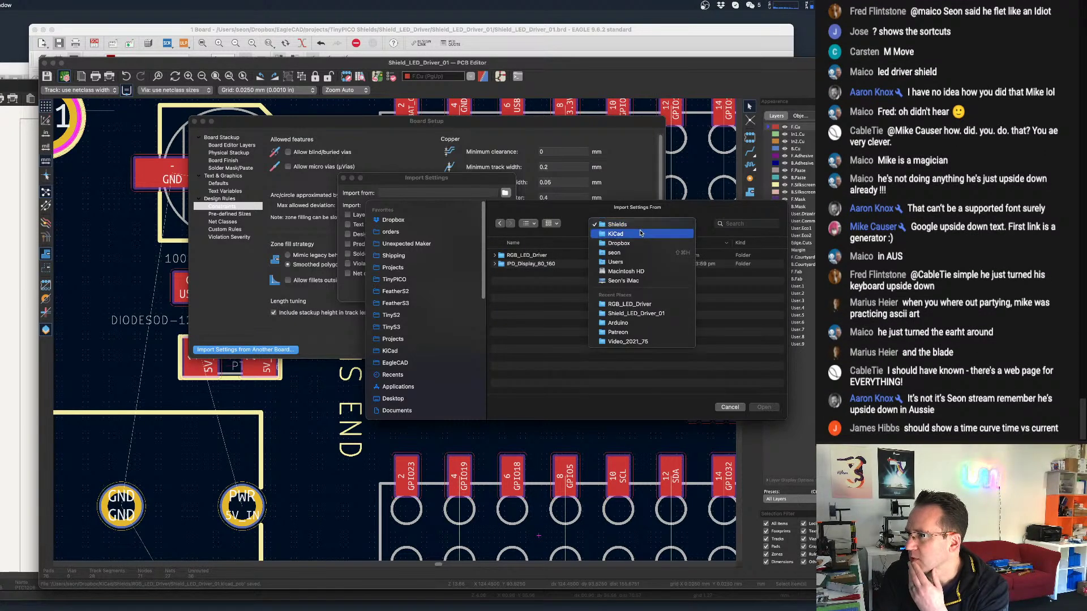
left_click(641, 234)
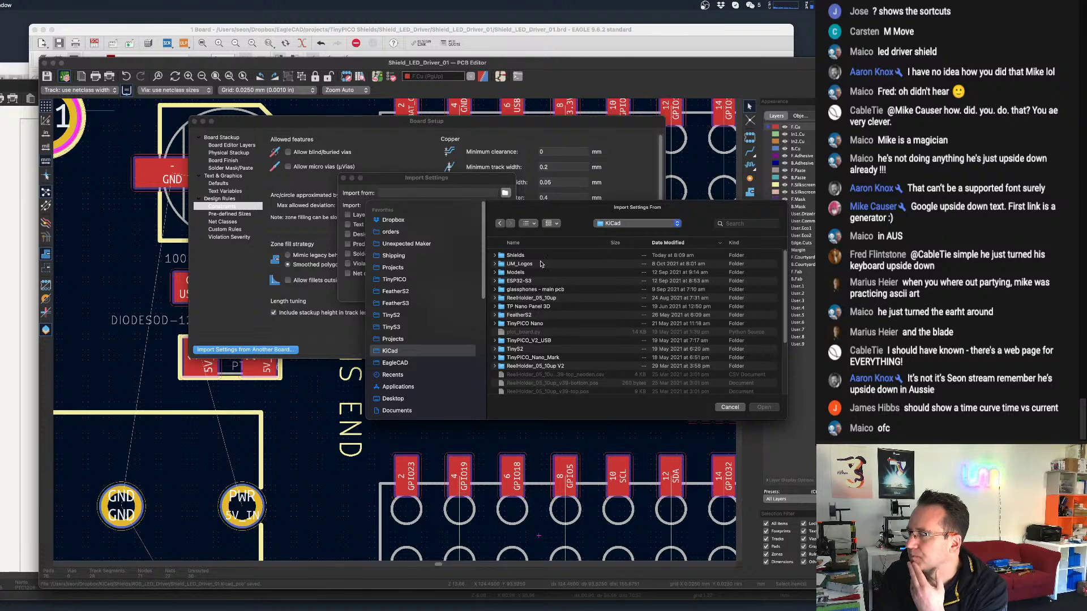
scroll(555, 297, "down", 3)
scroll(554, 301, "up", 3)
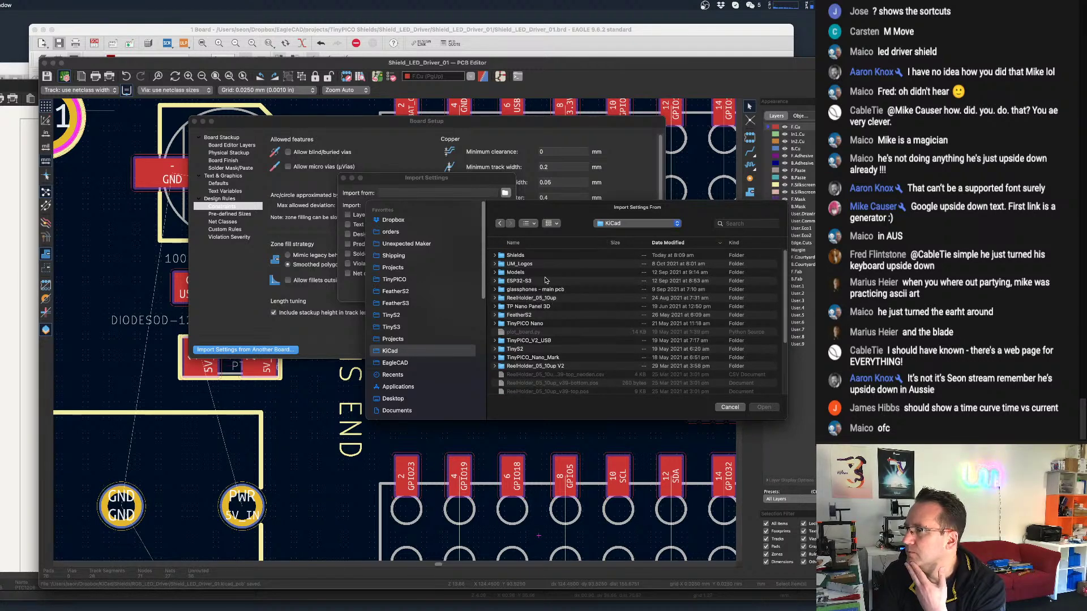
scroll(545, 280, "down", 3)
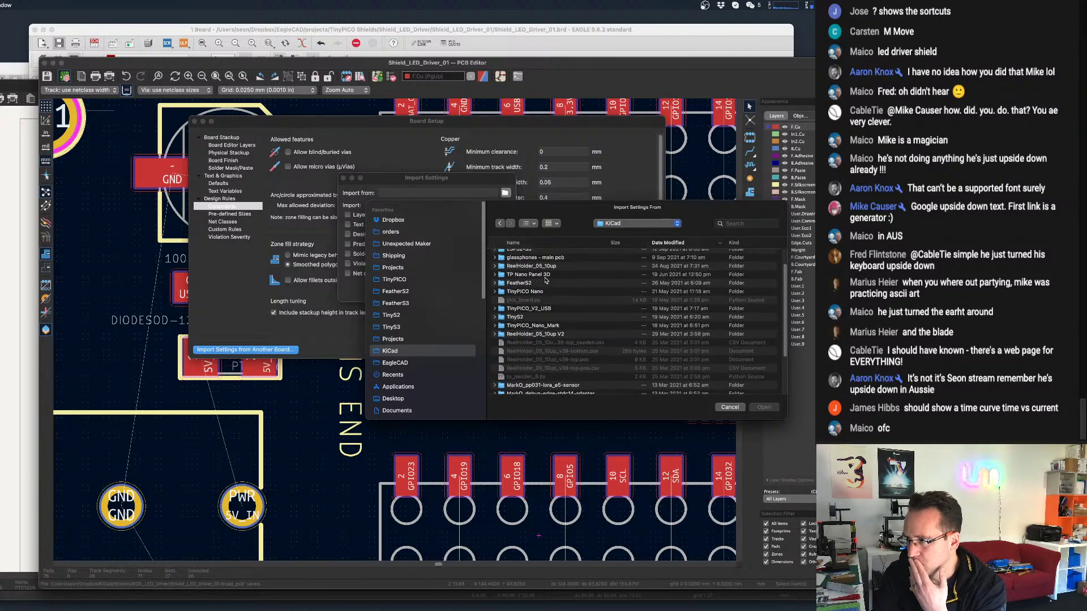
scroll(560, 279, "down", 2)
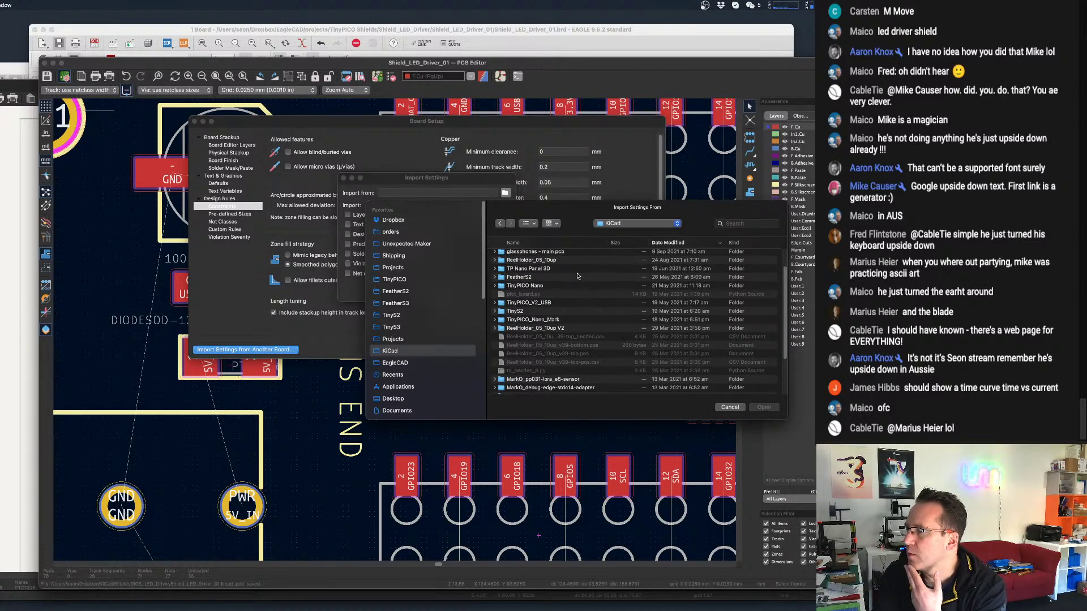
scroll(578, 277, "down", 5)
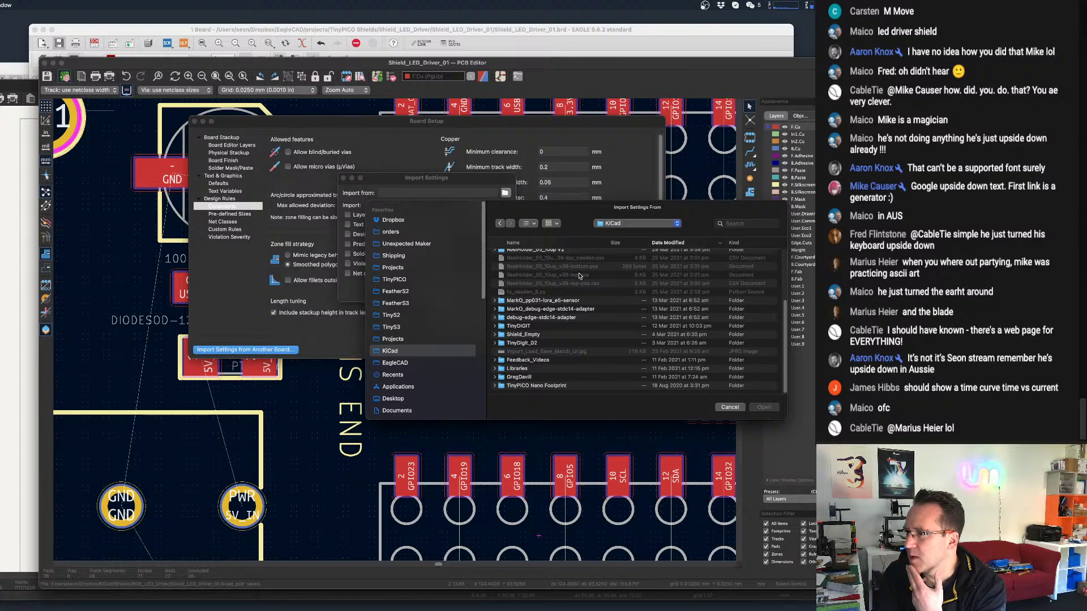
scroll(579, 276, "up", 8)
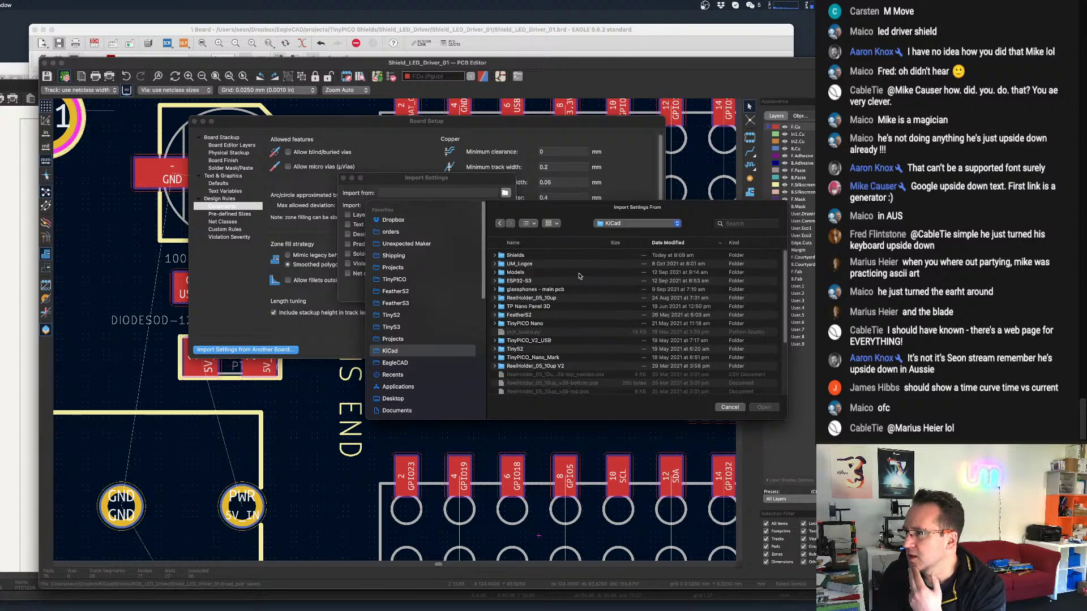
Choose Shield_Color_160x80_V2.kicad_pcb from the display project in the Shields folder as the source of the settings.
left_click(496, 264)
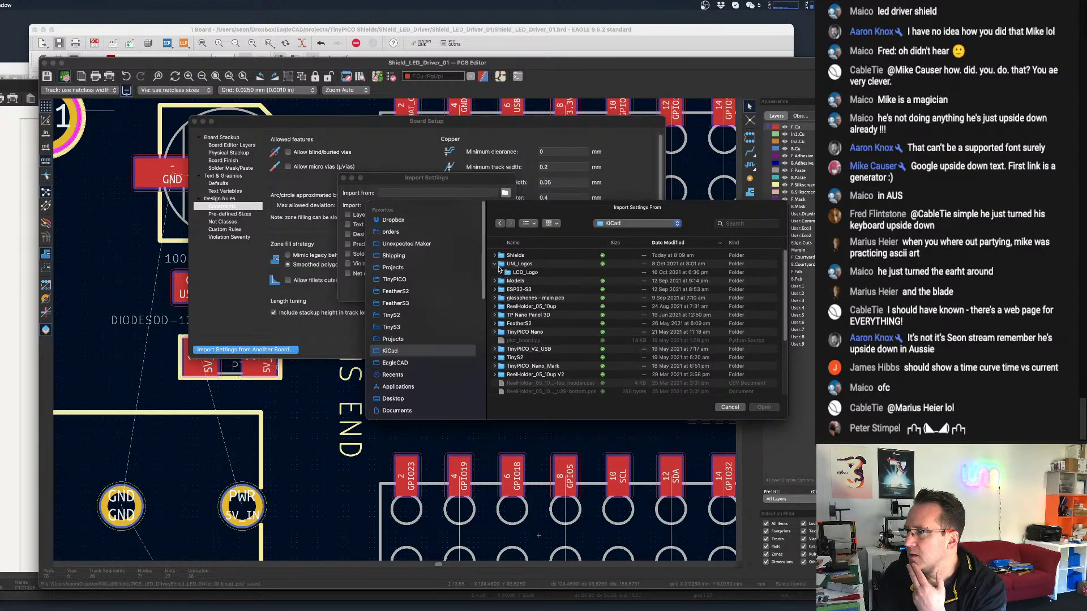
left_click(495, 264)
left_click(495, 255)
left_click(545, 272)
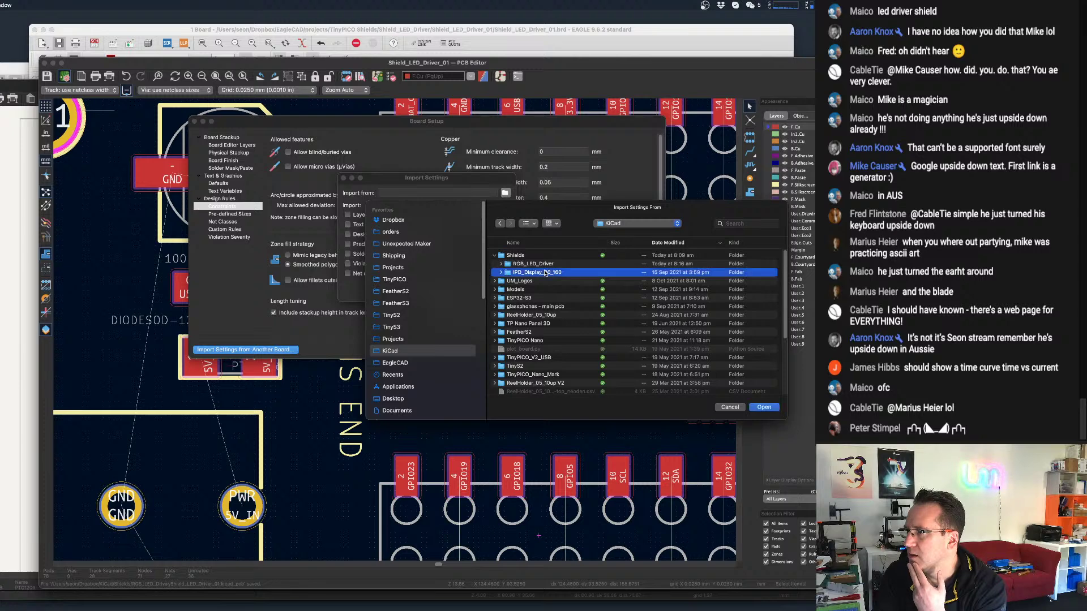
double_click(545, 272)
left_click(547, 272)
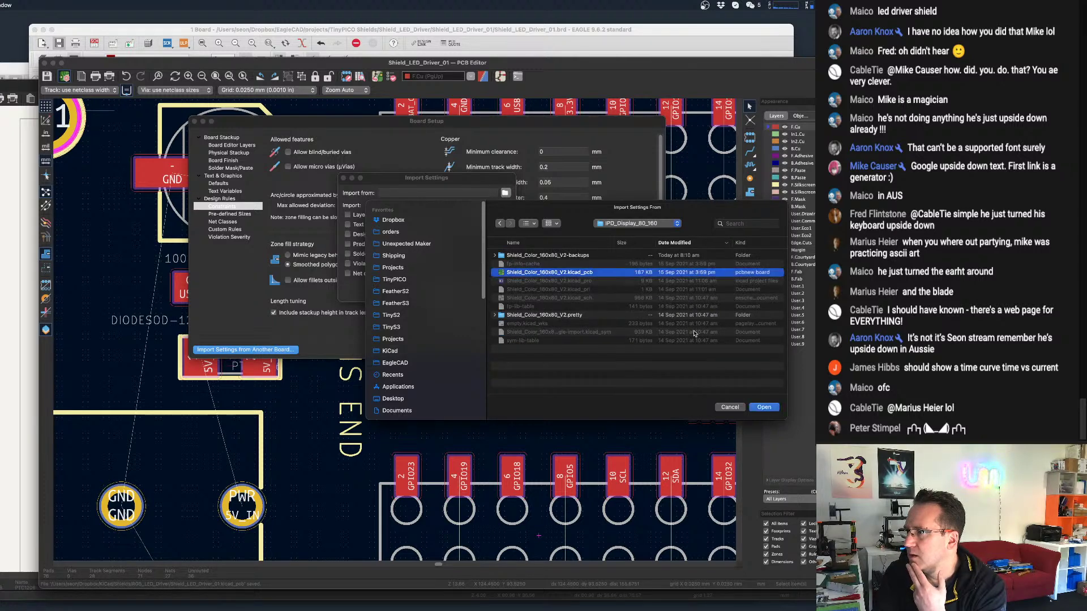
left_click(765, 407)
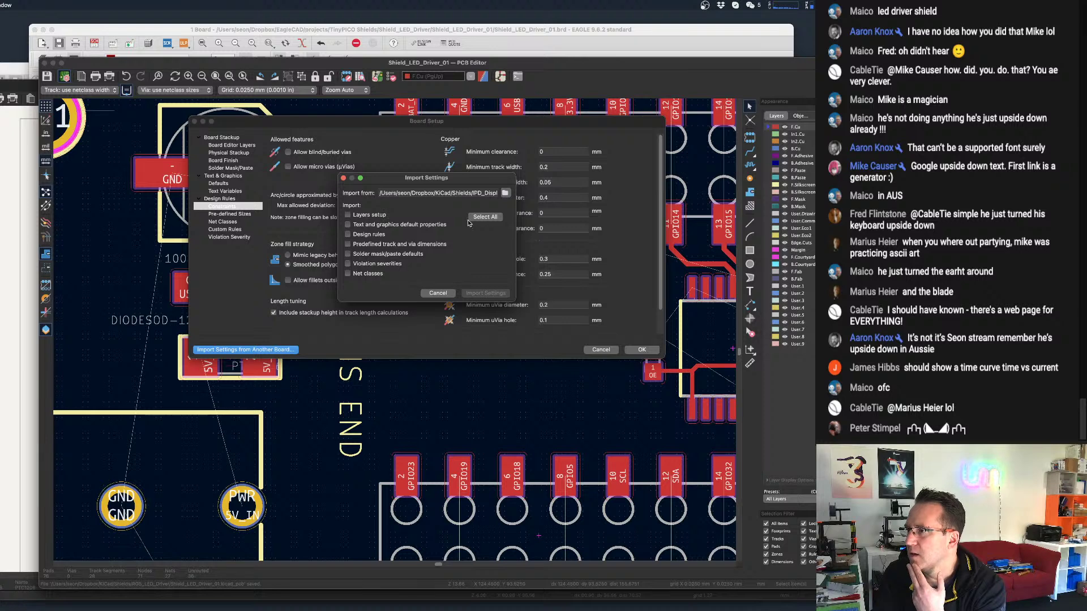
Import all settings categories from the chosen board and accept the board setup.
left_click(485, 218)
left_click(502, 294)
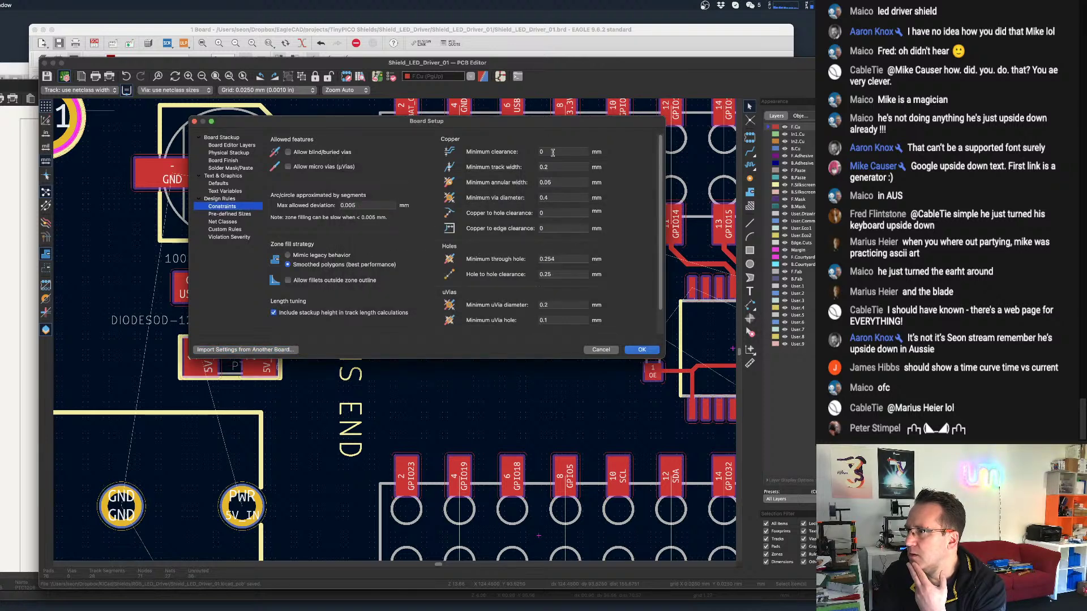
left_click(633, 349)
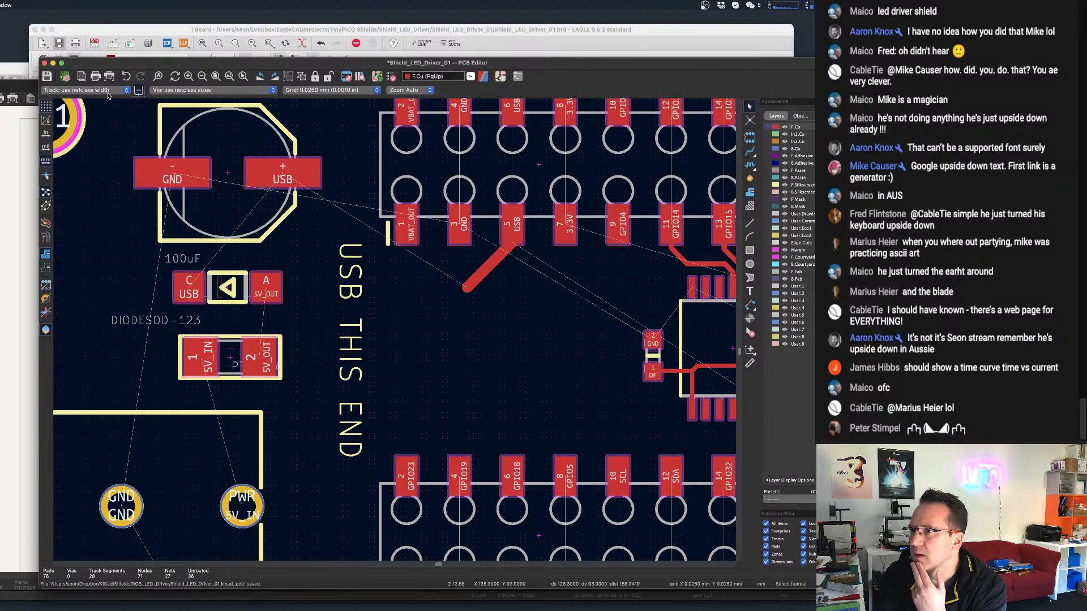
Add a 0.4064 mm track width to the board's pre-defined sizes.
left_click(111, 91)
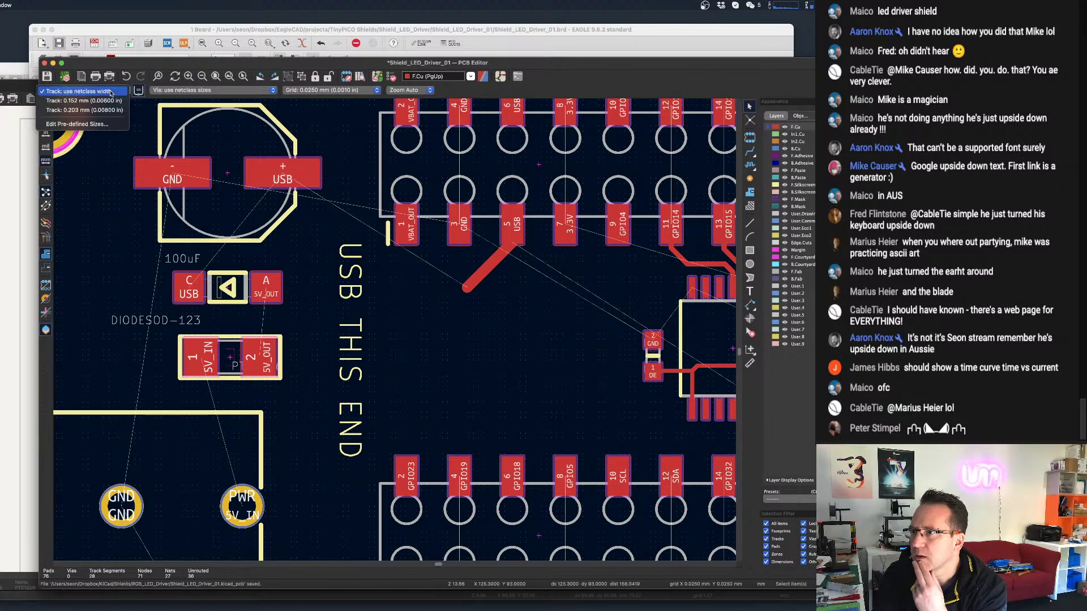
left_click(94, 124)
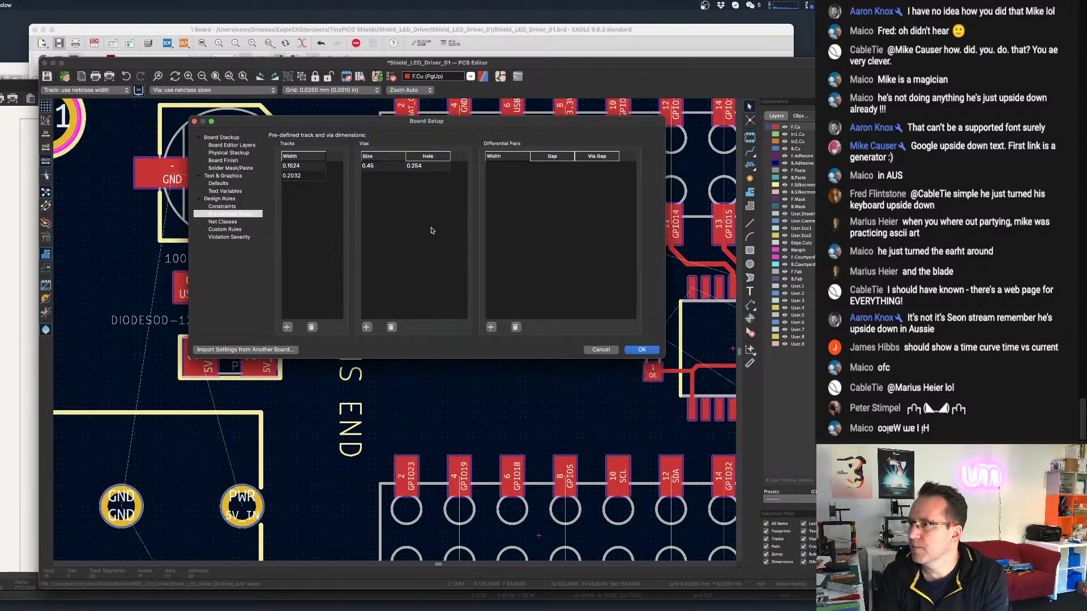
left_click(287, 327)
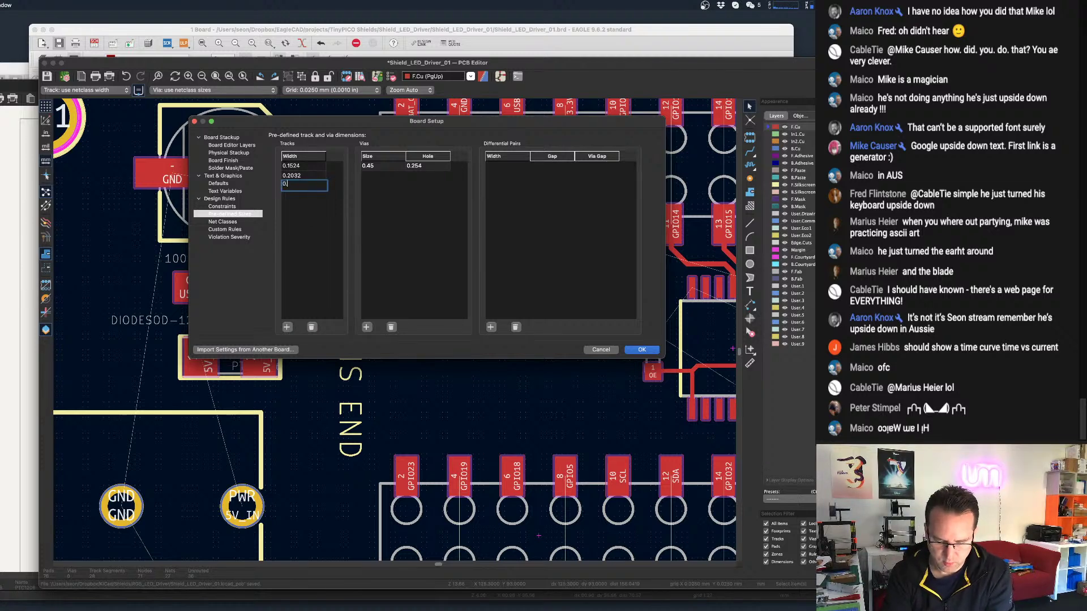
type(".4064")
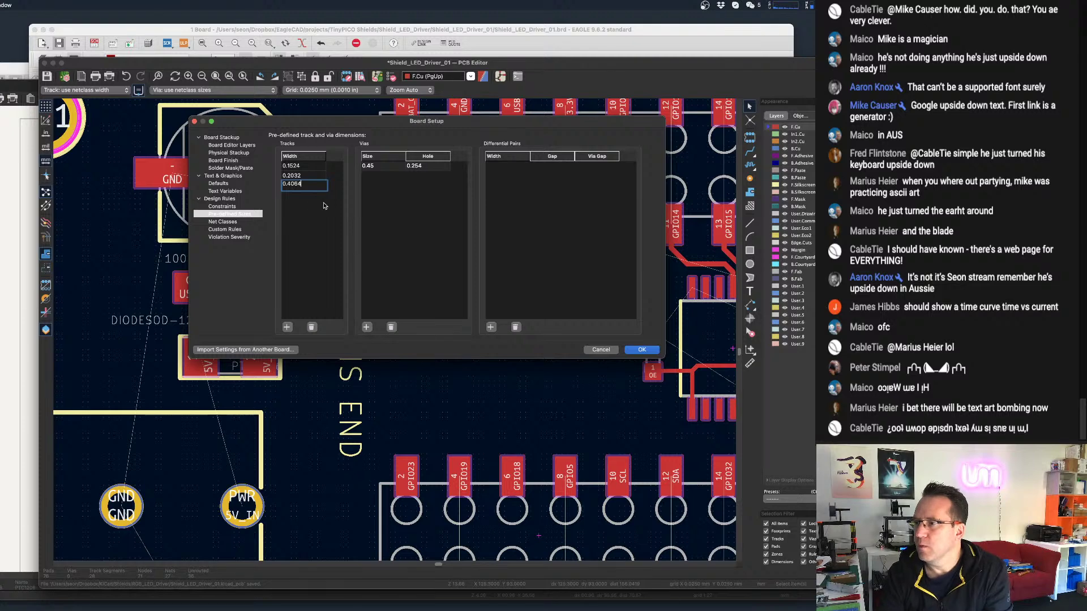
key("Return")
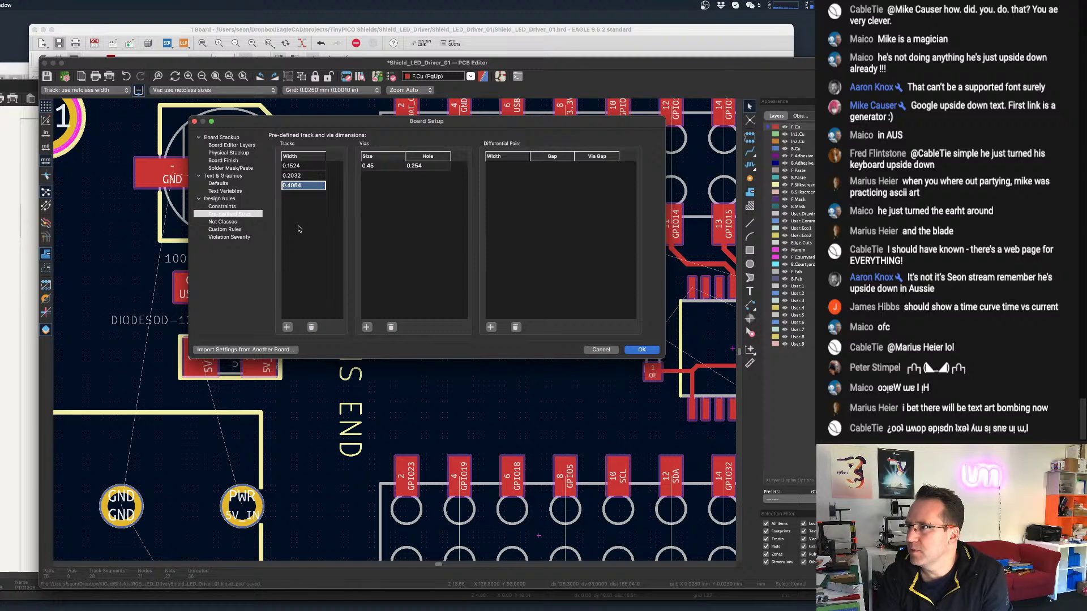
key("Up")
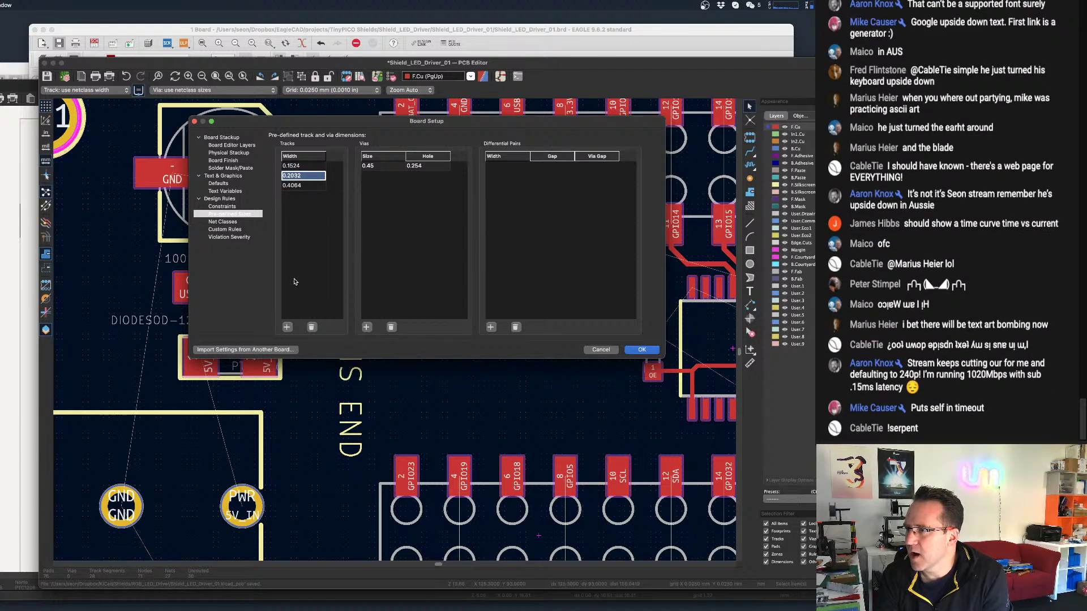
Switch to the EAGLE board and look through the track widths offered for routing.
left_click(174, 28)
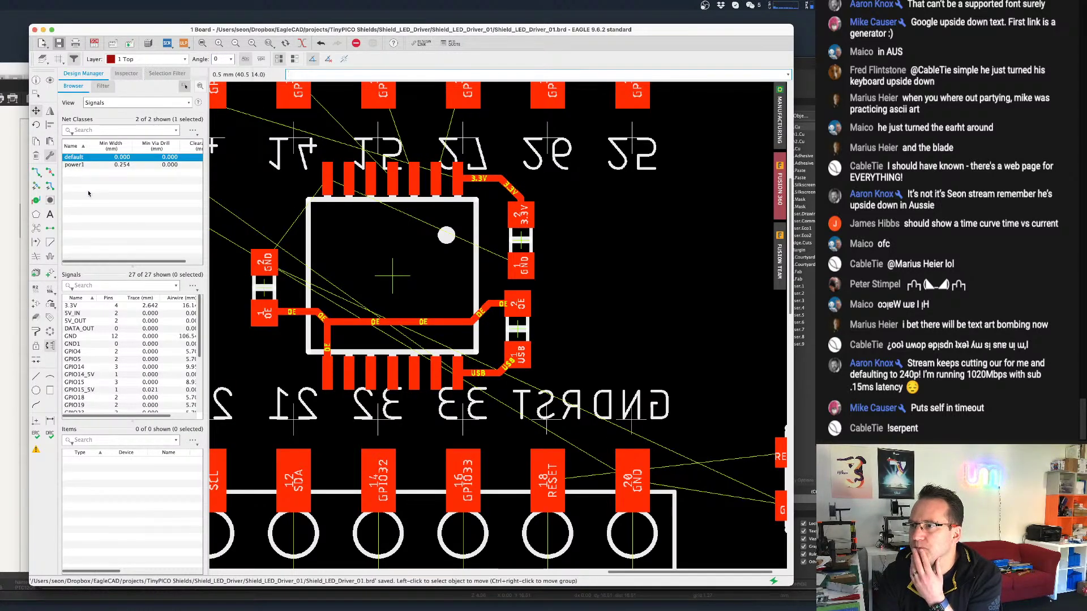
left_click(94, 43)
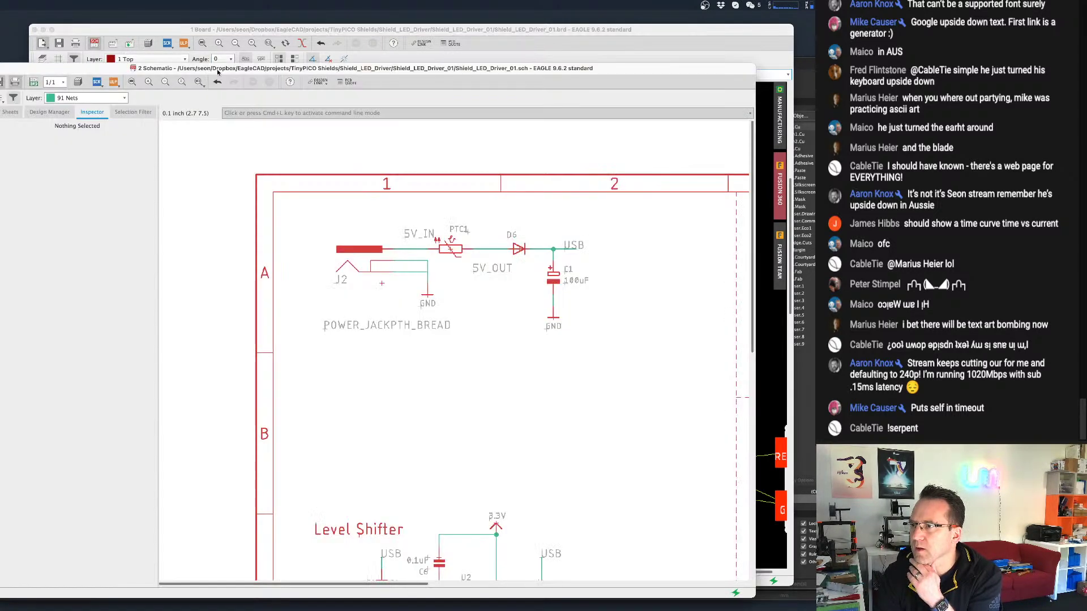
left_click(156, 31)
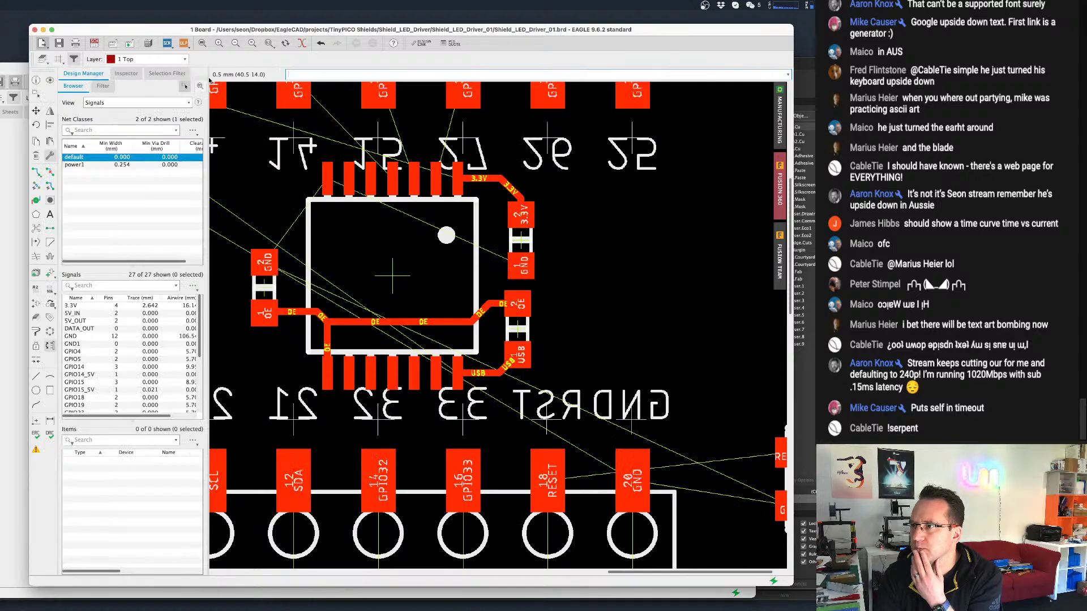
left_click(37, 173)
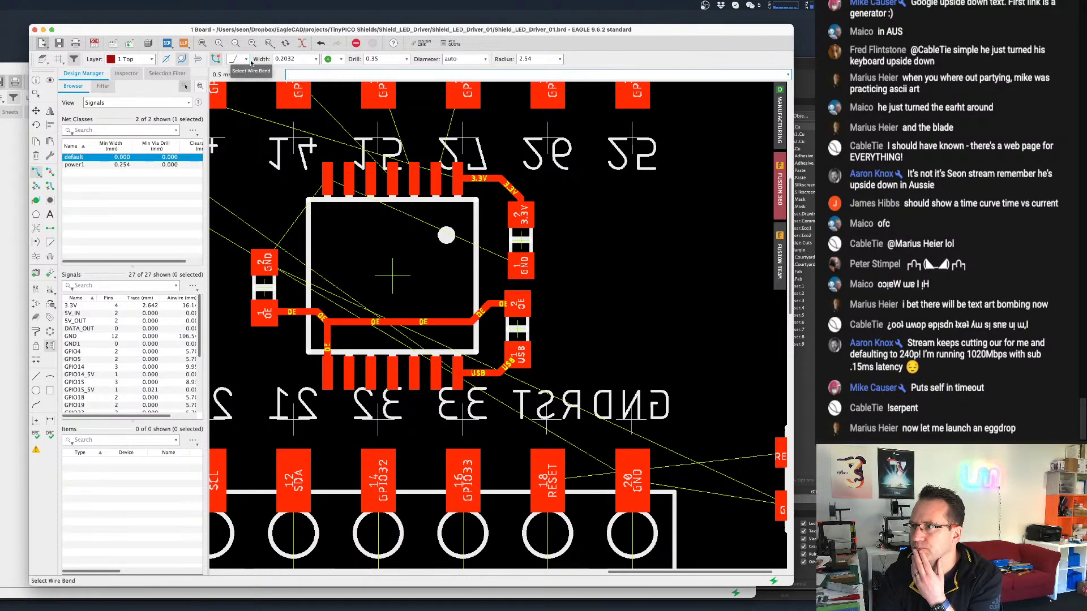
left_click(310, 59)
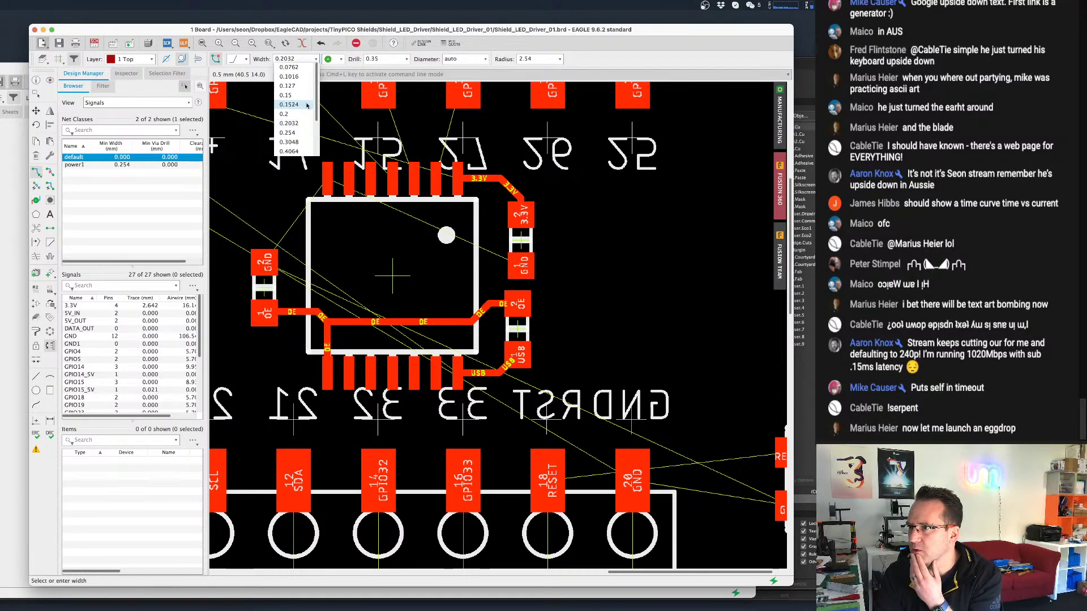
scroll(305, 107, "down", 3)
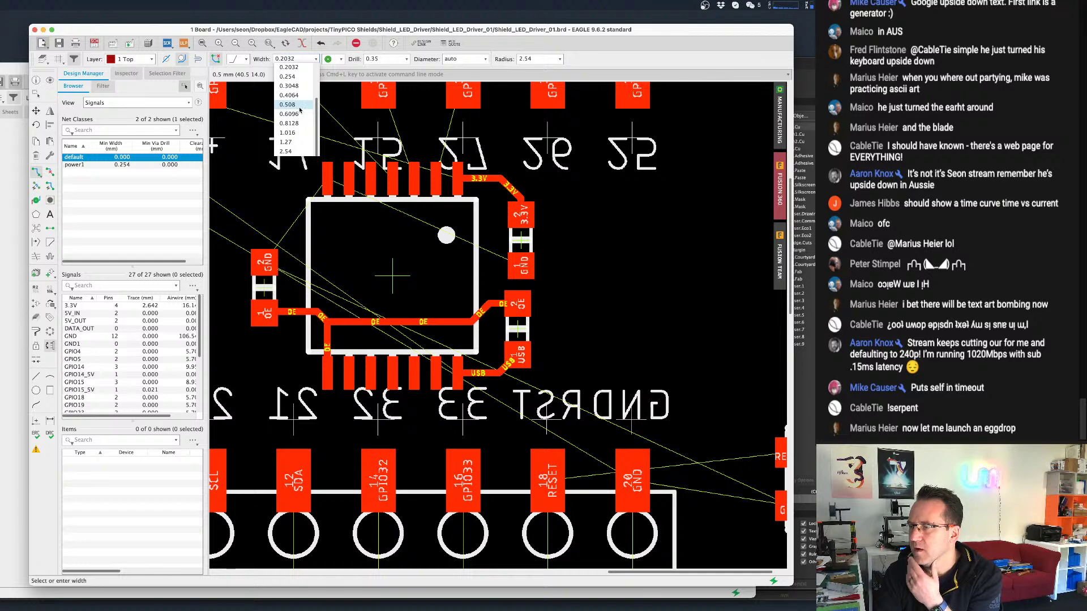
Switch back to KiCad, add a 0.508 mm track width to the board's pre-defined sizes and accept the board setup.
left_click(808, 70)
left_click(286, 328)
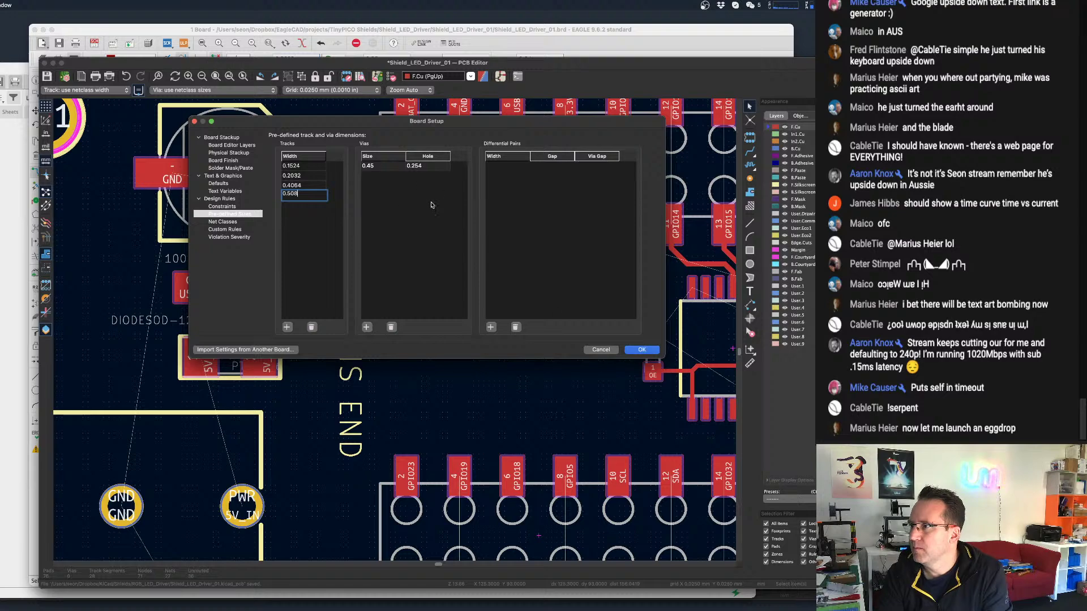
key("Return")
scroll(487, 365, "down", 1)
scroll(460, 362, "up", 2)
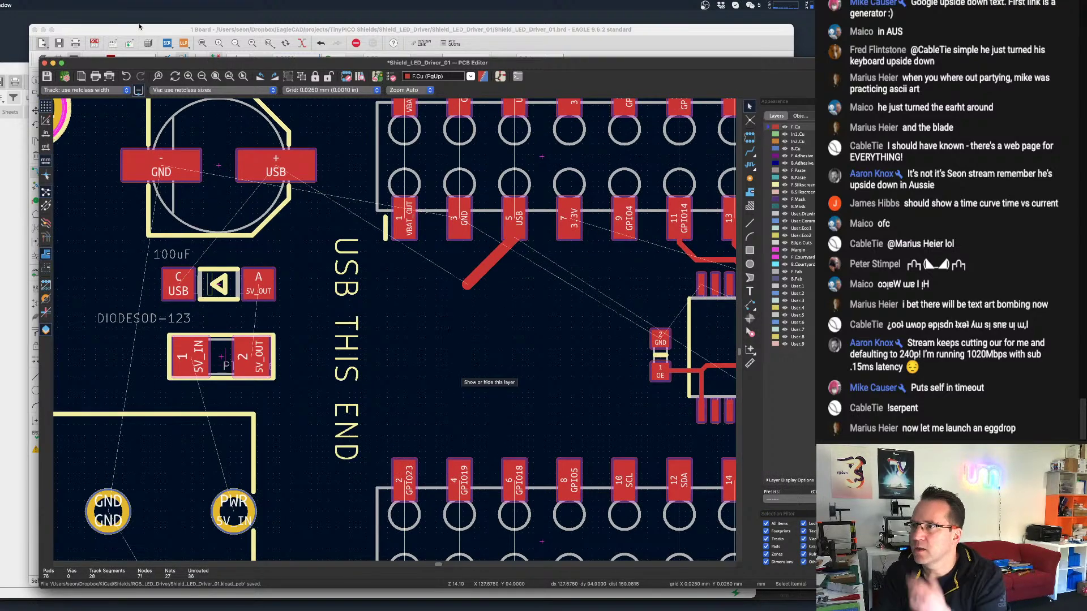
Try a 0.508 mm track from the PWR pad toward the fuse's 5V_IN pad, then undo it.
left_click(93, 91)
left_click(87, 137)
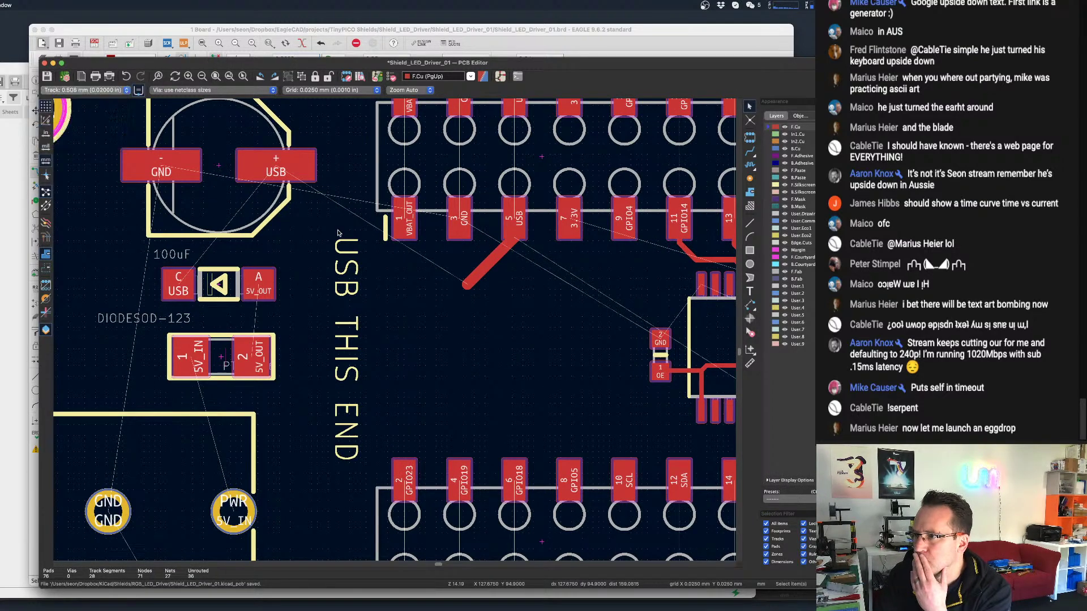
scroll(272, 407, "down", 1)
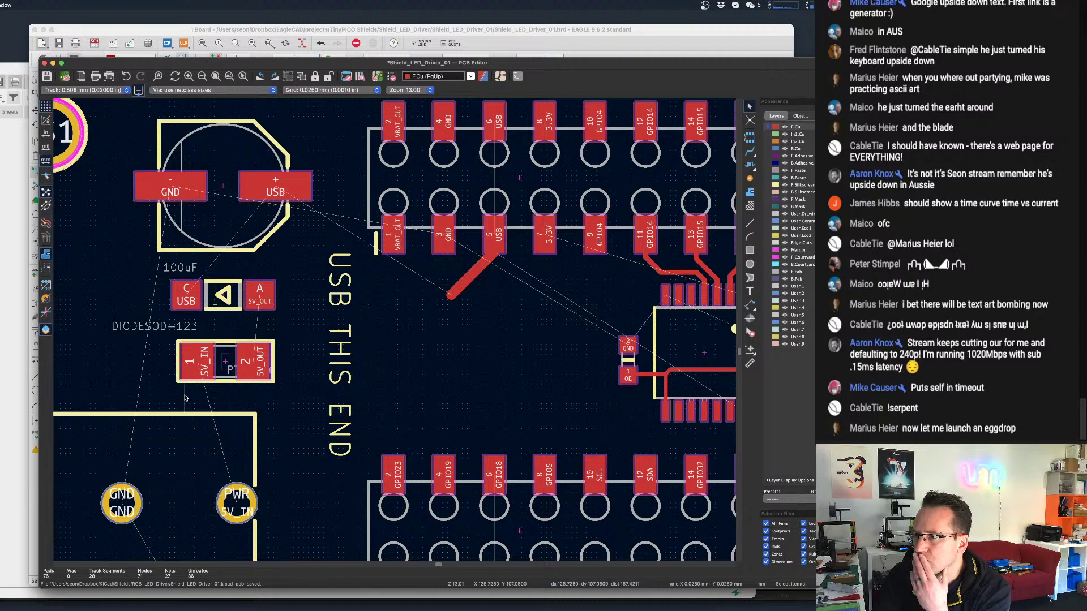
left_click(749, 152)
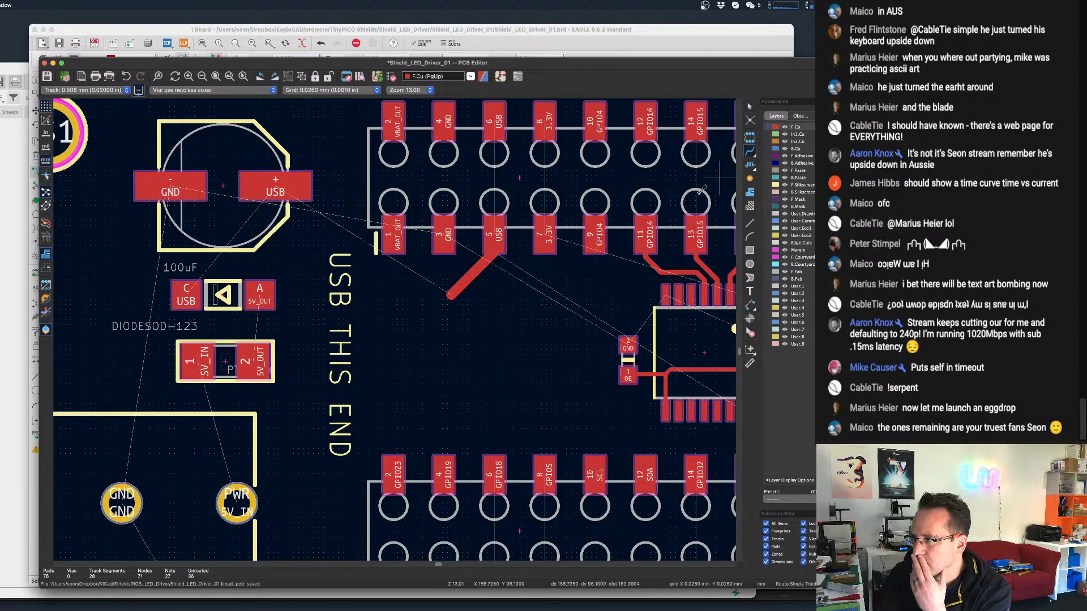
left_click(235, 502)
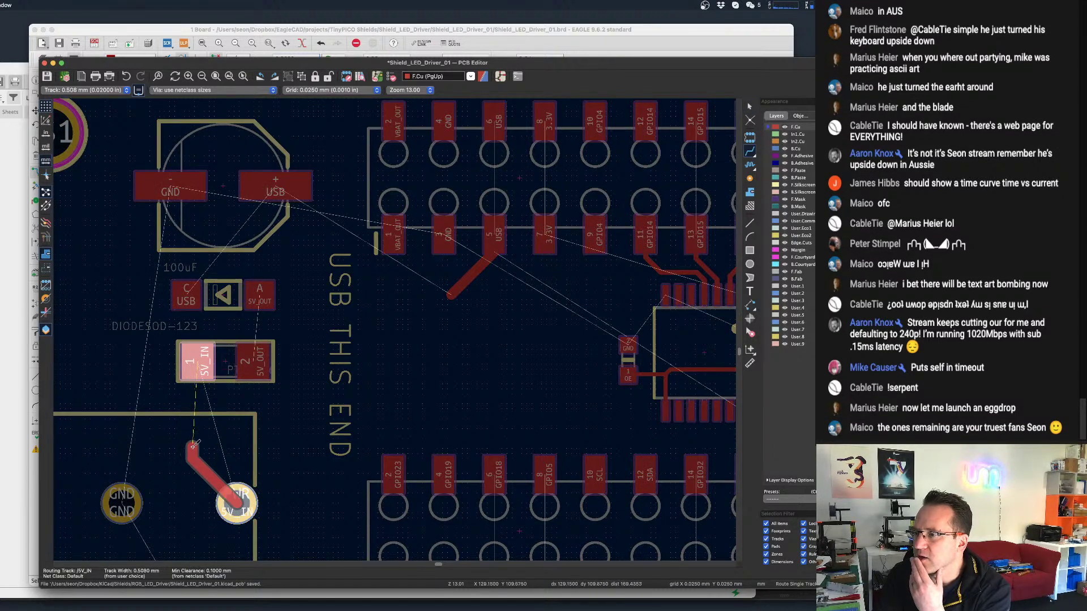
key("Escape")
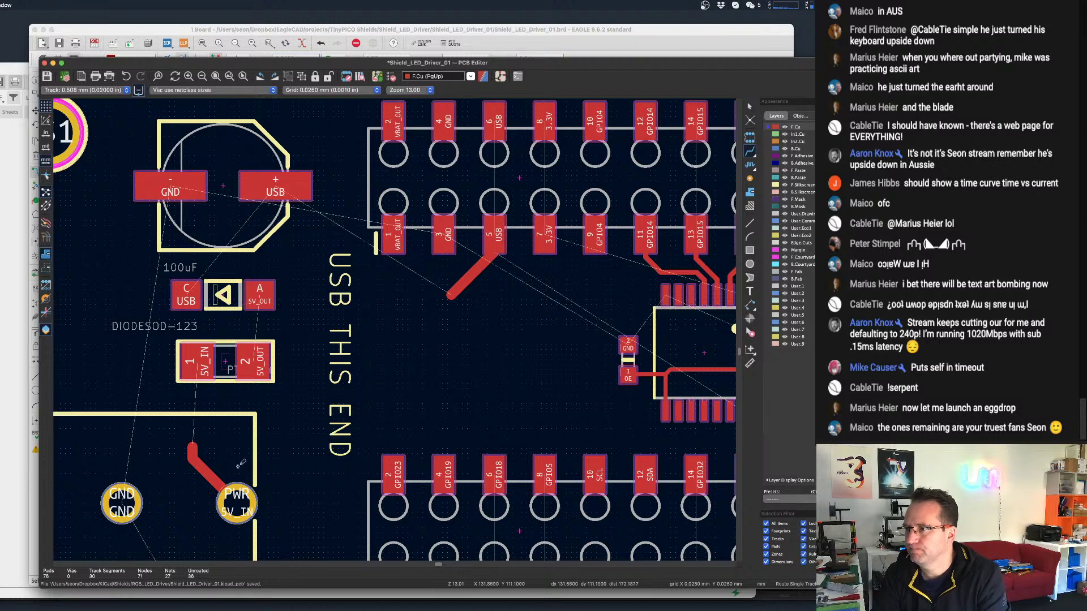
key("super+z")
Add a 1.016 mm track width to the board's pre-defined sizes and accept the board setup.
left_click(107, 90)
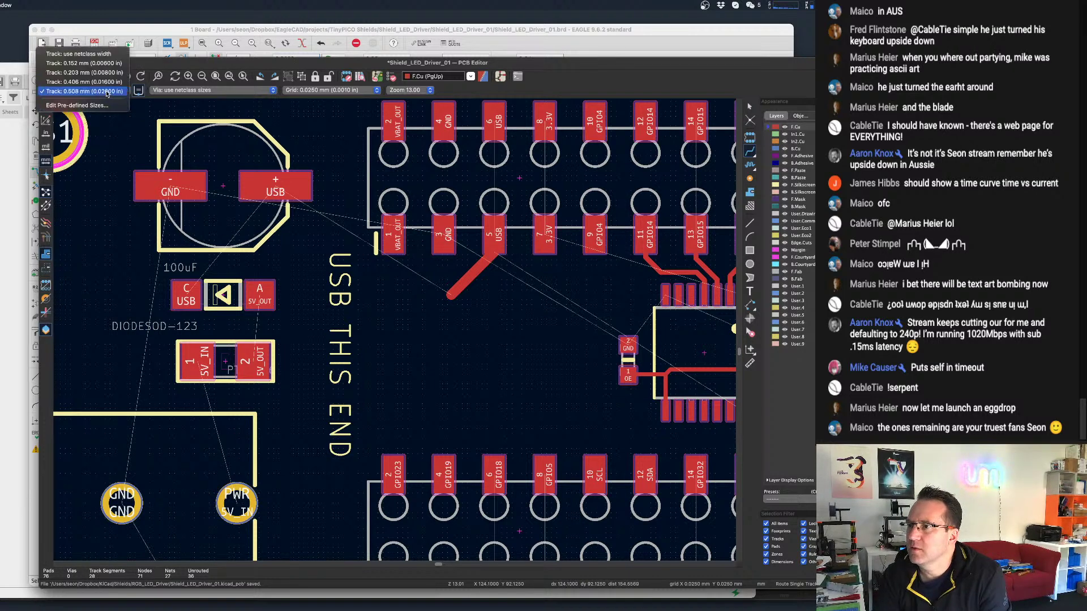
left_click(97, 111)
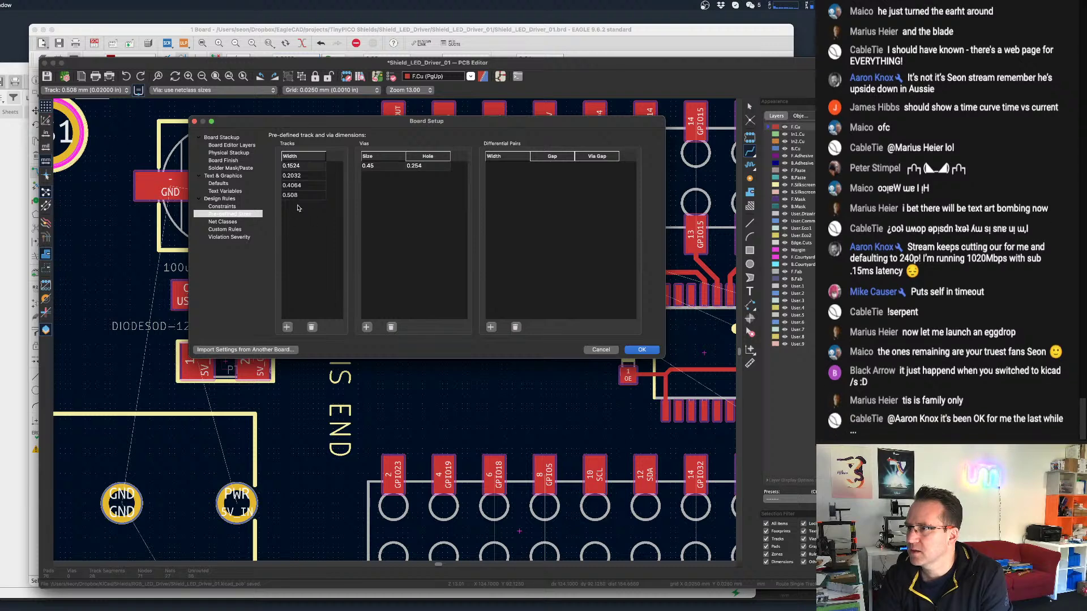
left_click(287, 327)
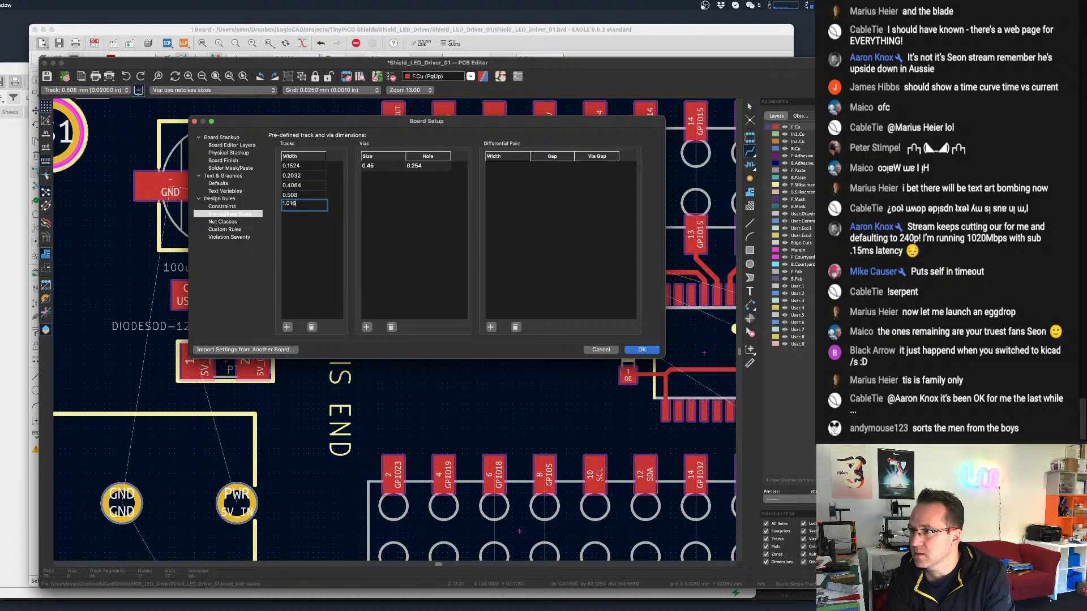
key("Return")
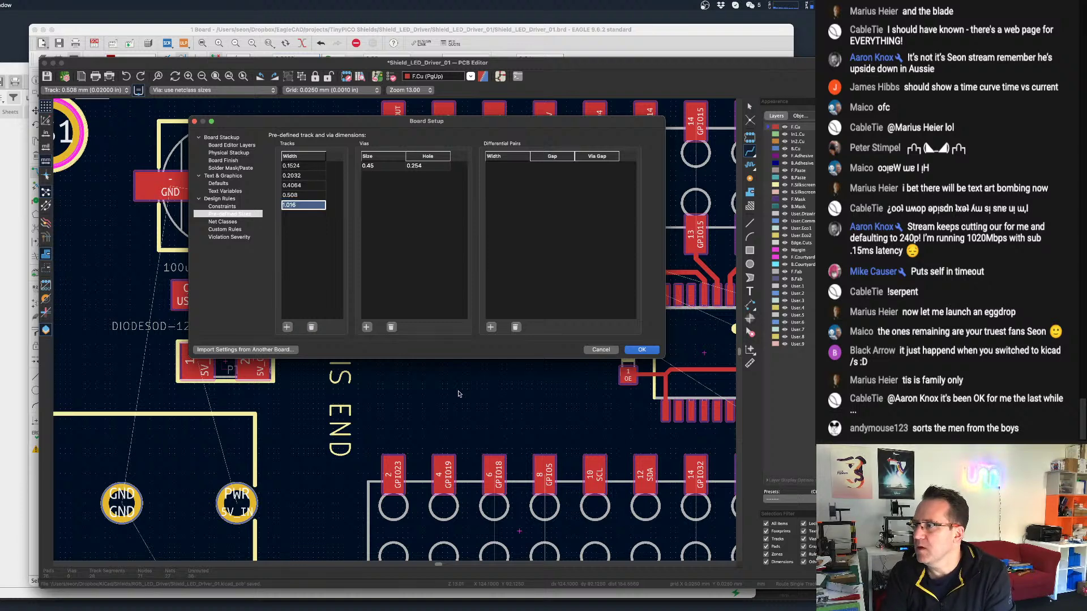
key("Return")
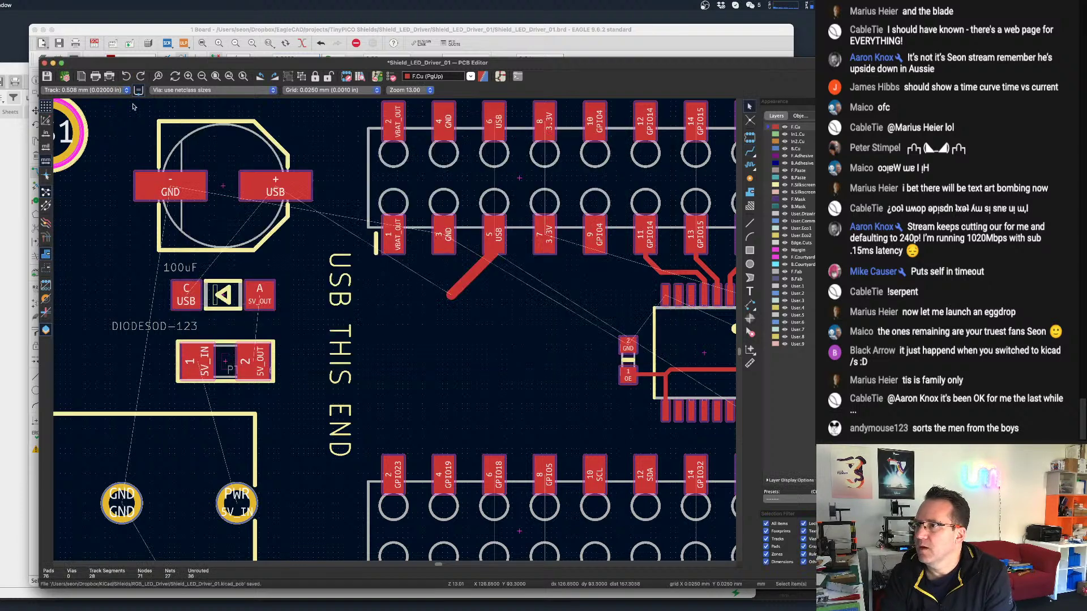
Make 1.016 mm the active track width and start the single-track router.
left_click(85, 90)
left_click(85, 101)
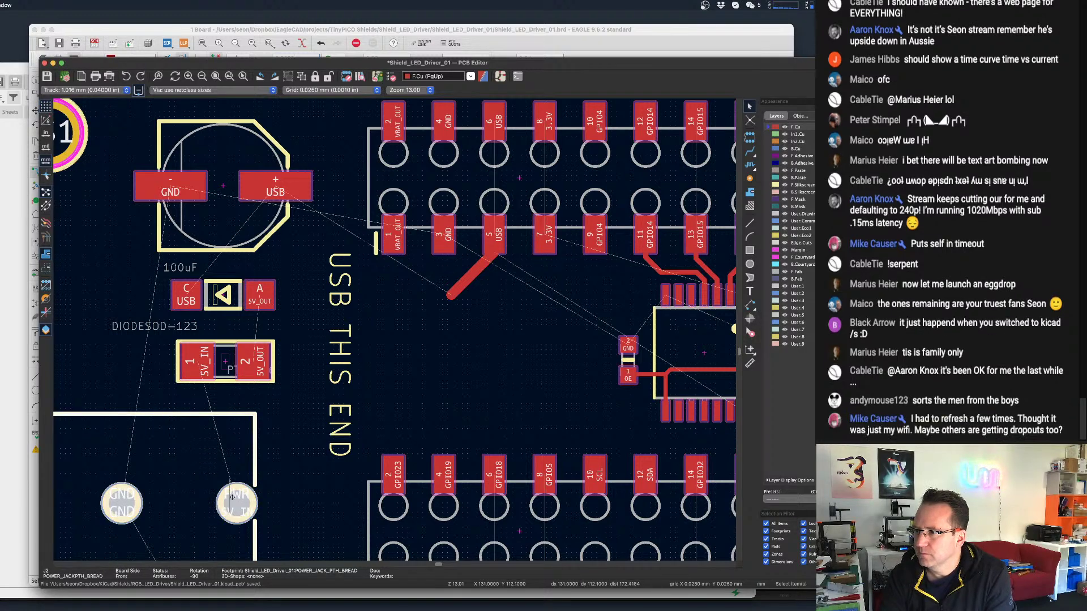
left_click(749, 151)
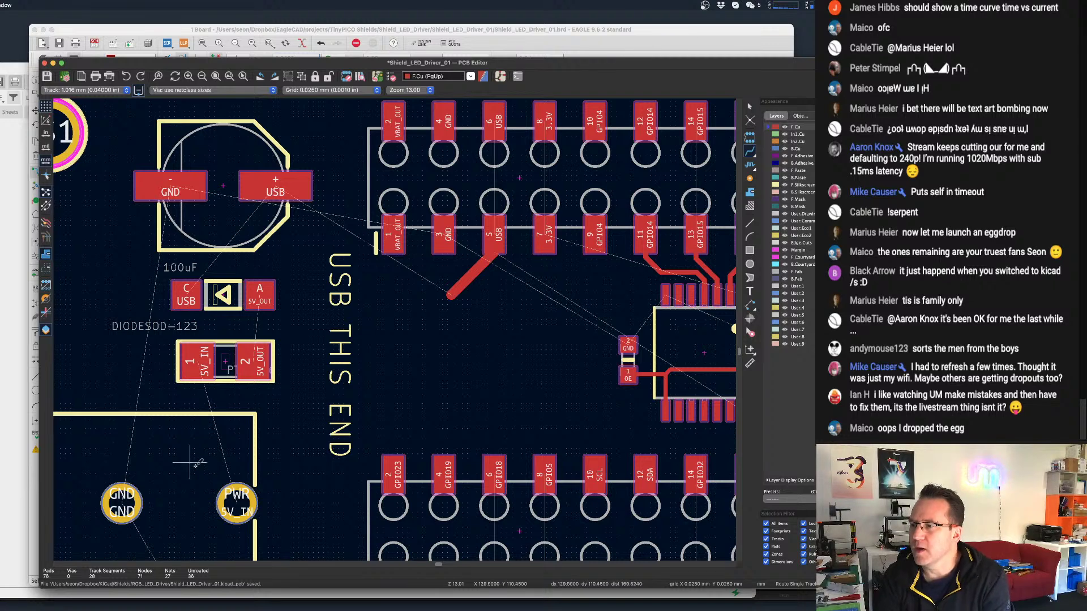
left_click(234, 503)
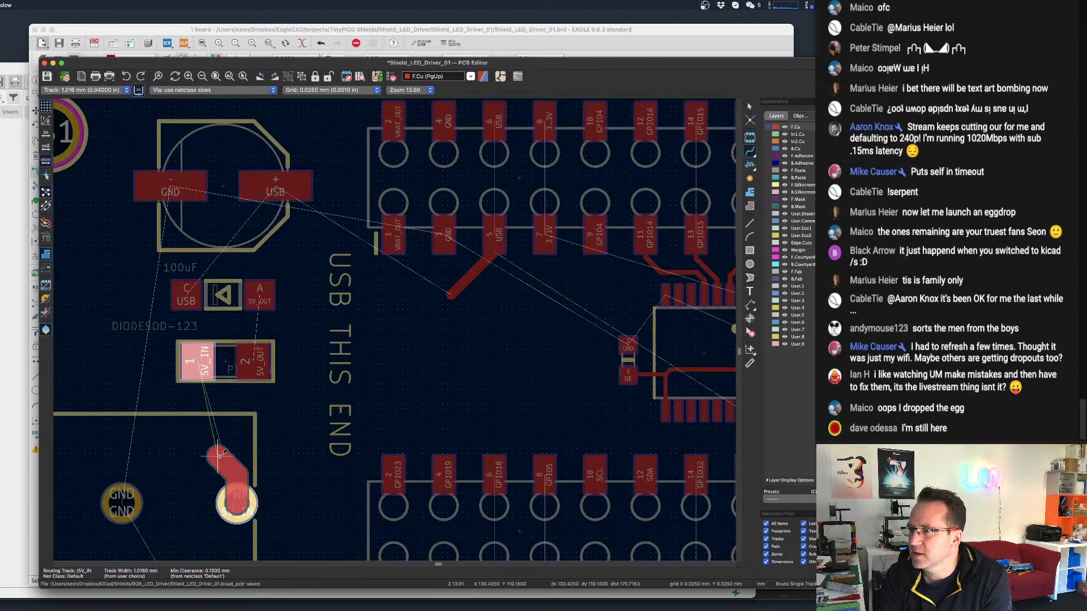
right_click(190, 363)
key("Escape")
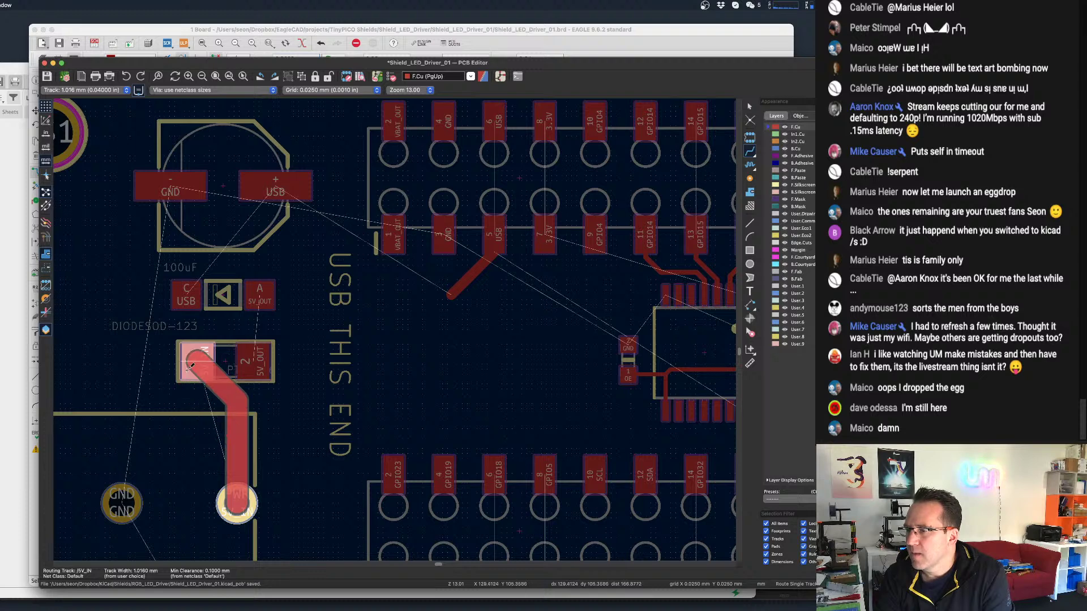
key("space")
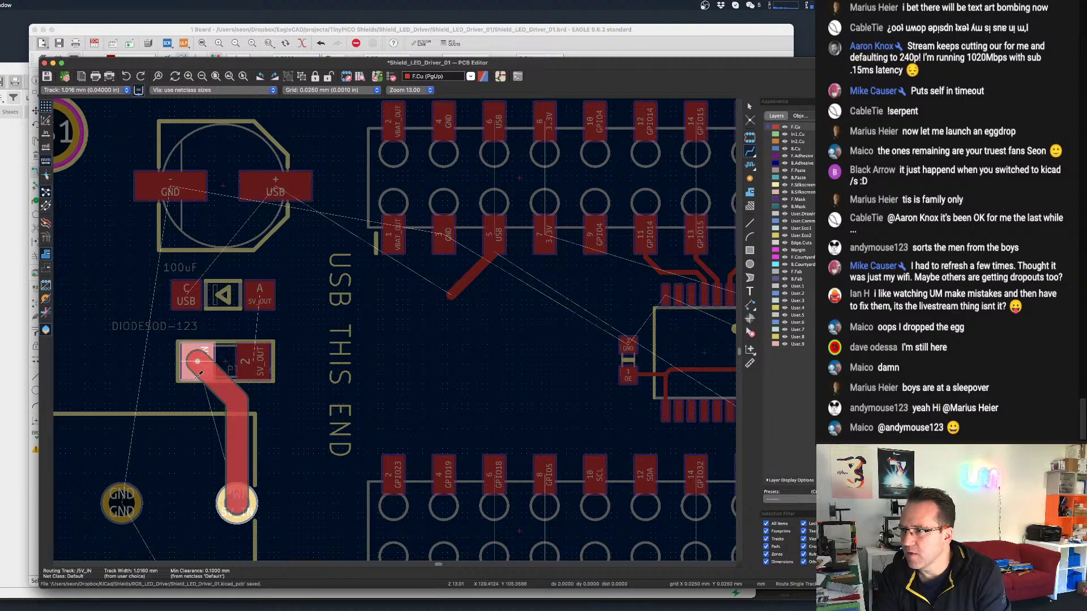
key("Escape")
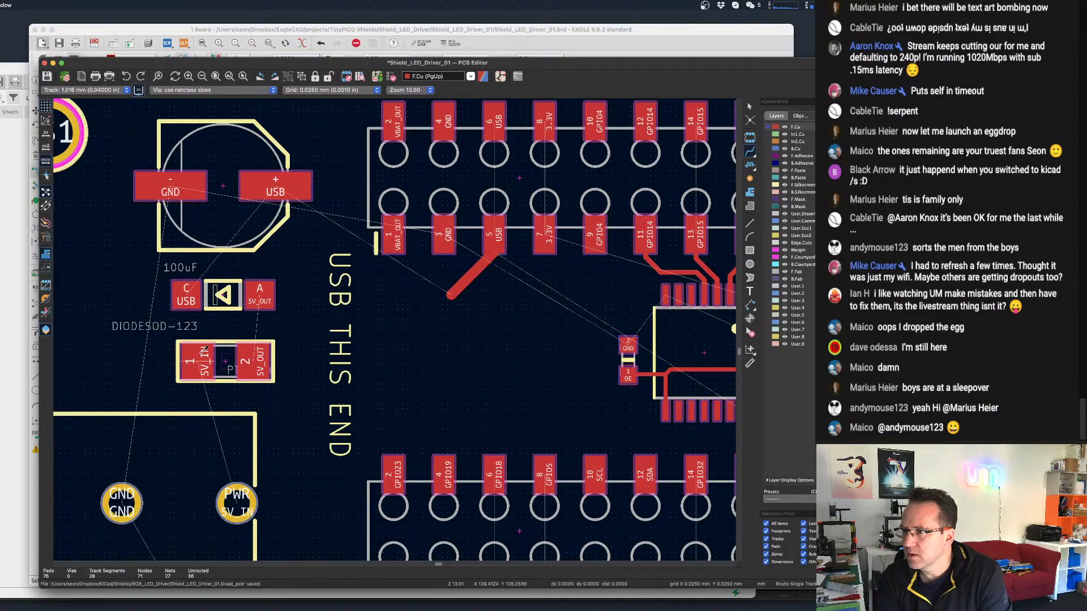
Route tracks from the fuse's 5V_IN pad to the PWR pad and from its 5V_OUT pad to the diode's anode.
left_click(201, 360)
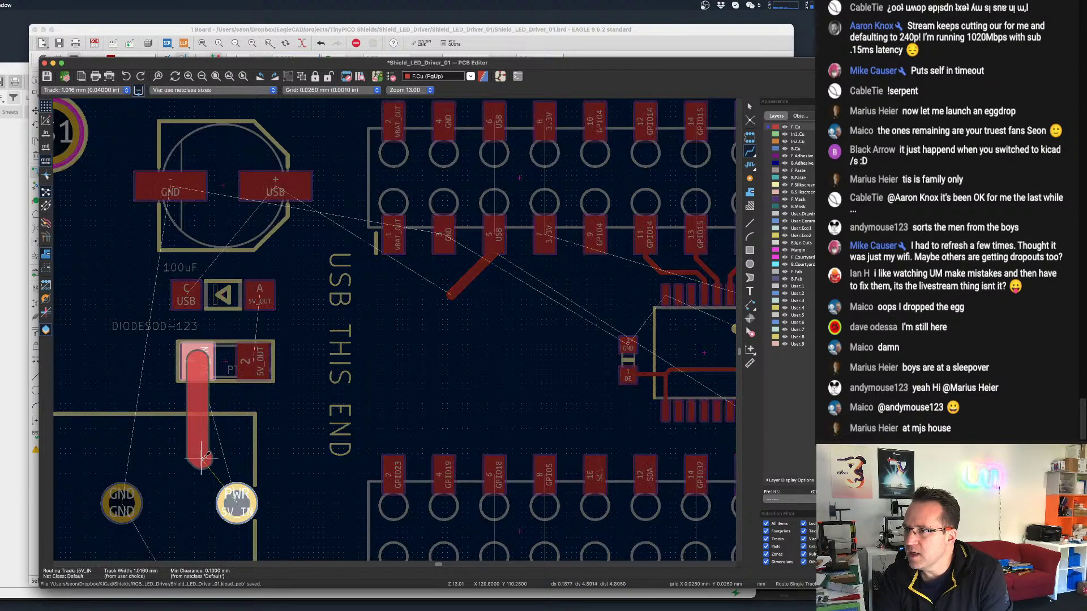
left_click(236, 501)
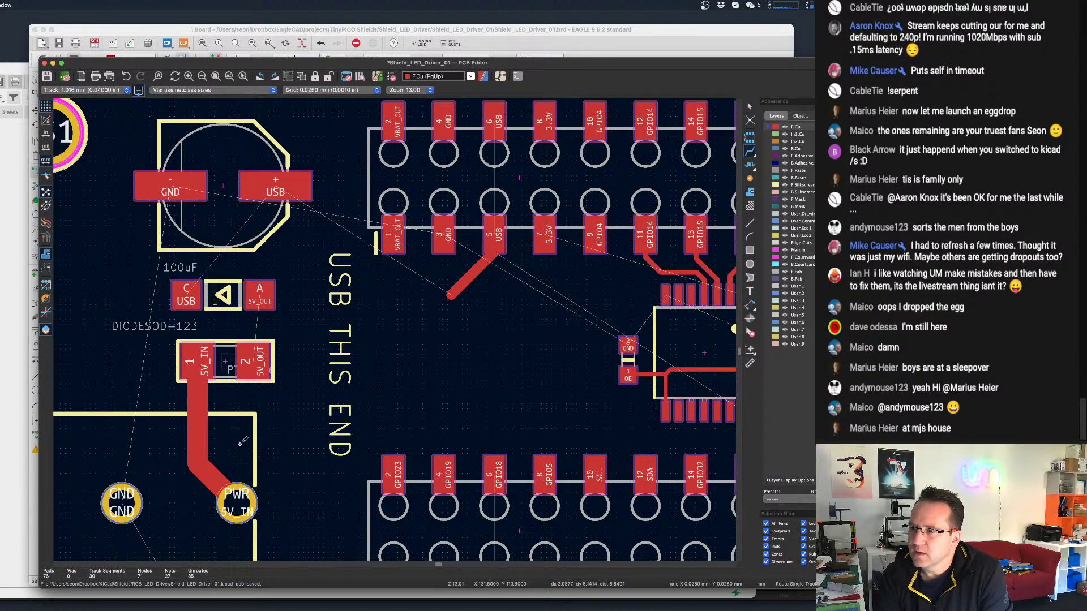
left_click(254, 355)
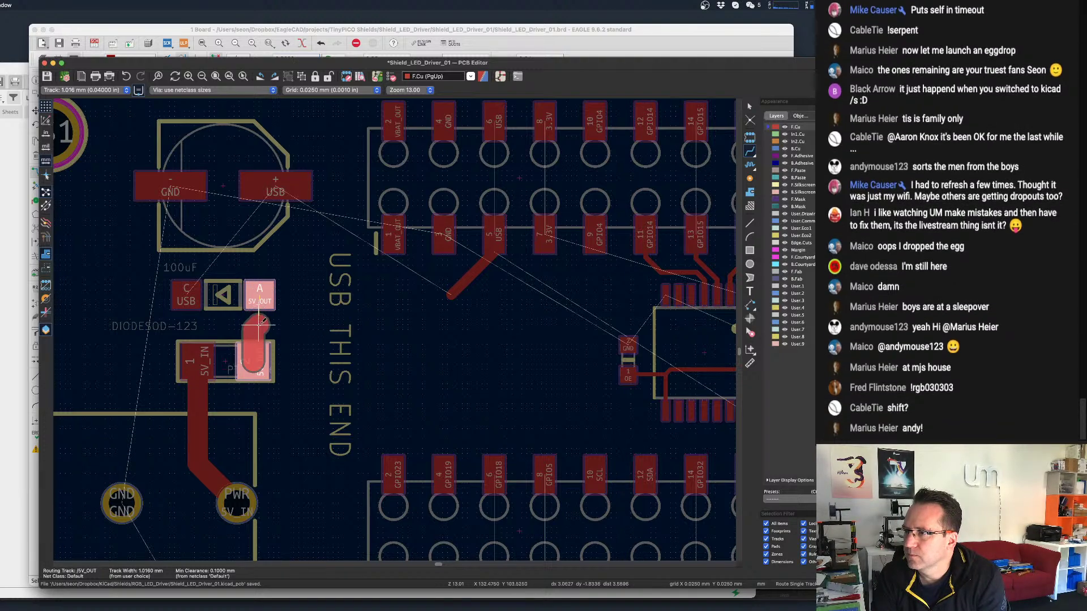
left_click(265, 293)
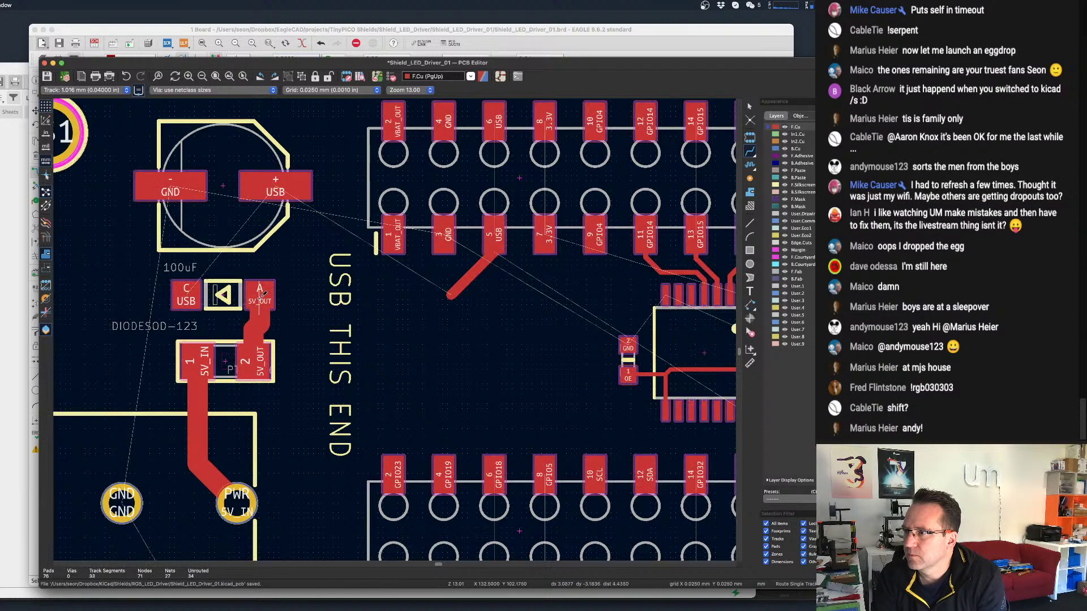
Route the USB track from the diode's cathode to the positive pad of the 100uF capacitor.
left_click(186, 290)
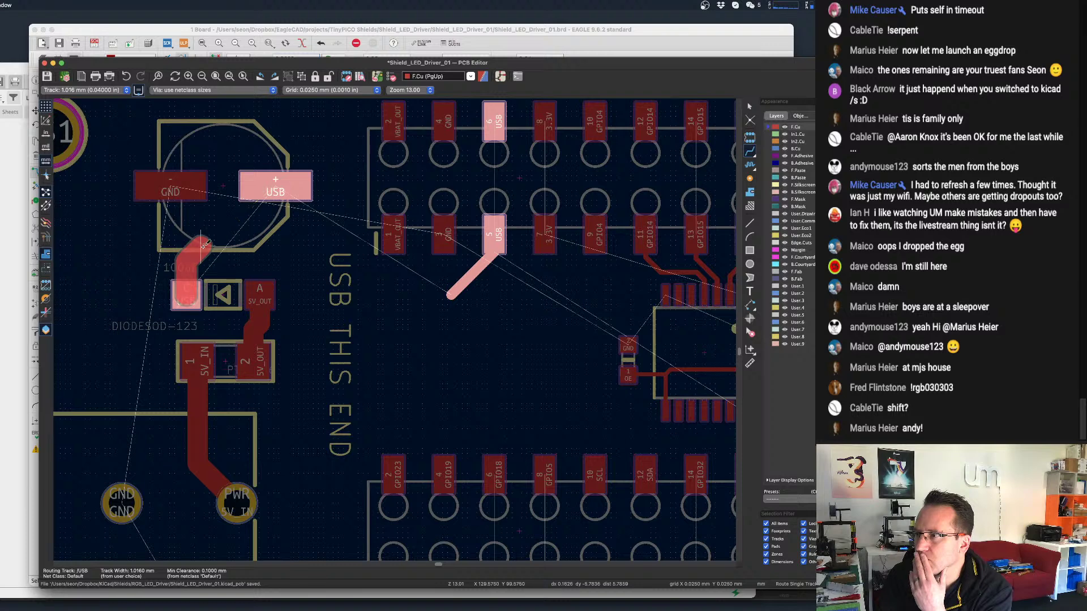
left_click(283, 196)
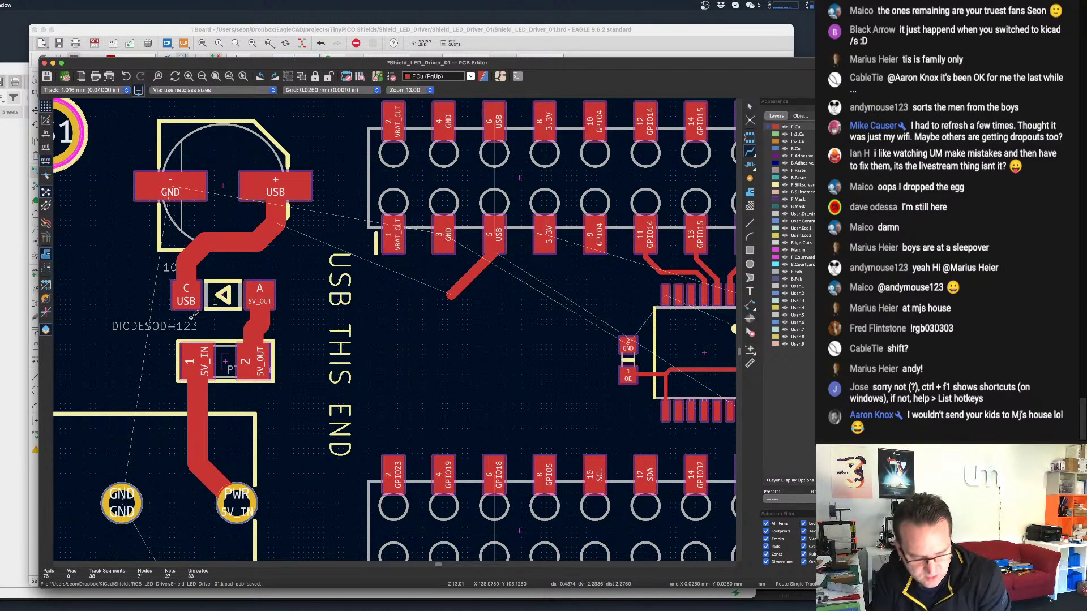
left_click(236, 501)
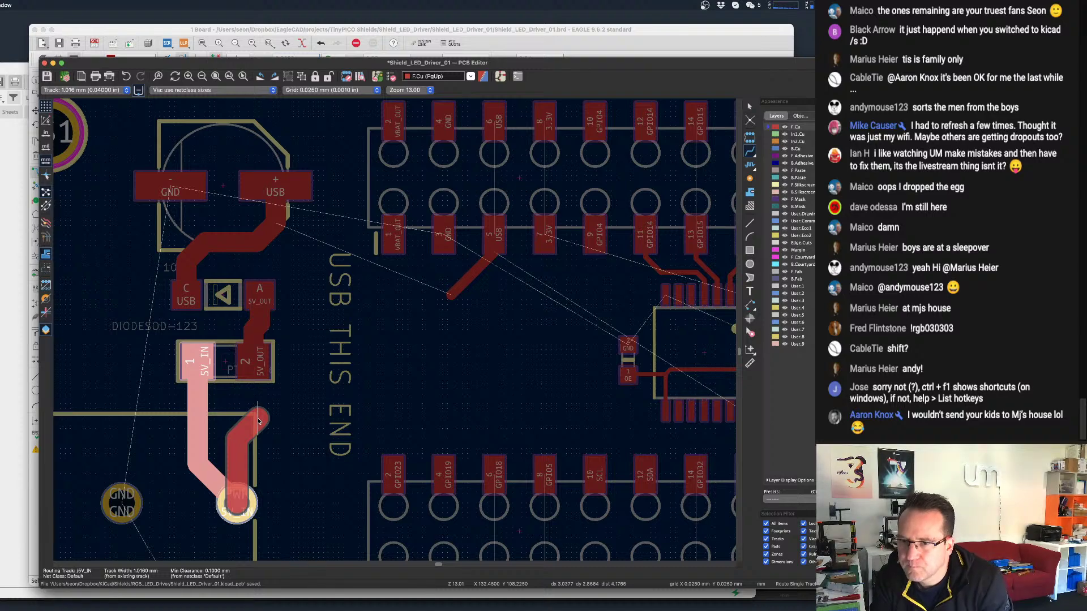
key("Escape")
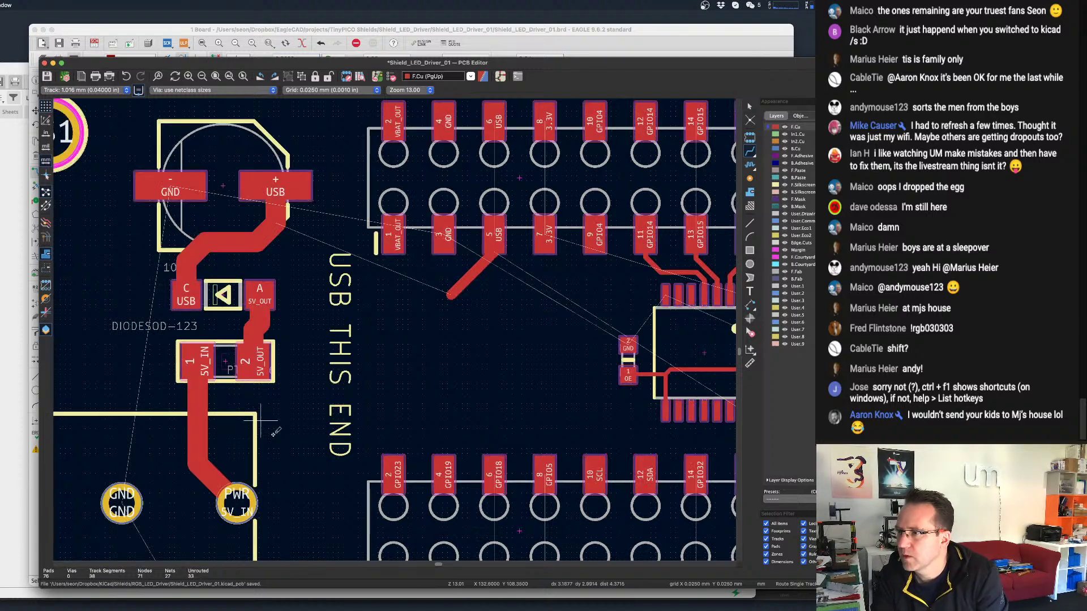
Set the track width to 0.508 mm and delete the diagonal track stub attached to USB pin 5 of the upper header.
scroll(335, 378, "down", 1)
scroll(336, 378, "up", 1)
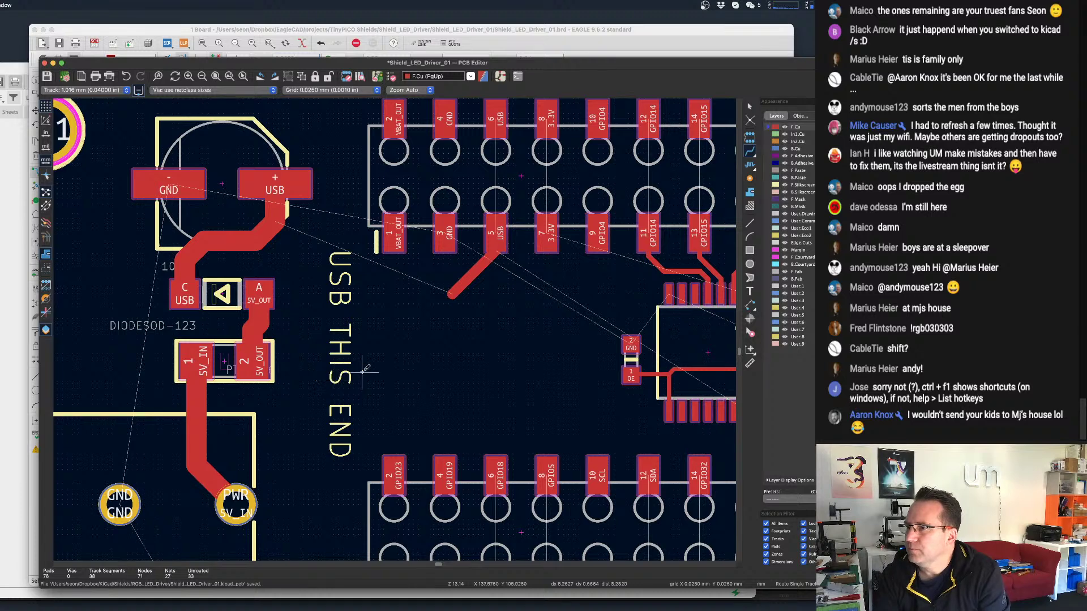
scroll(362, 370, "up", 1)
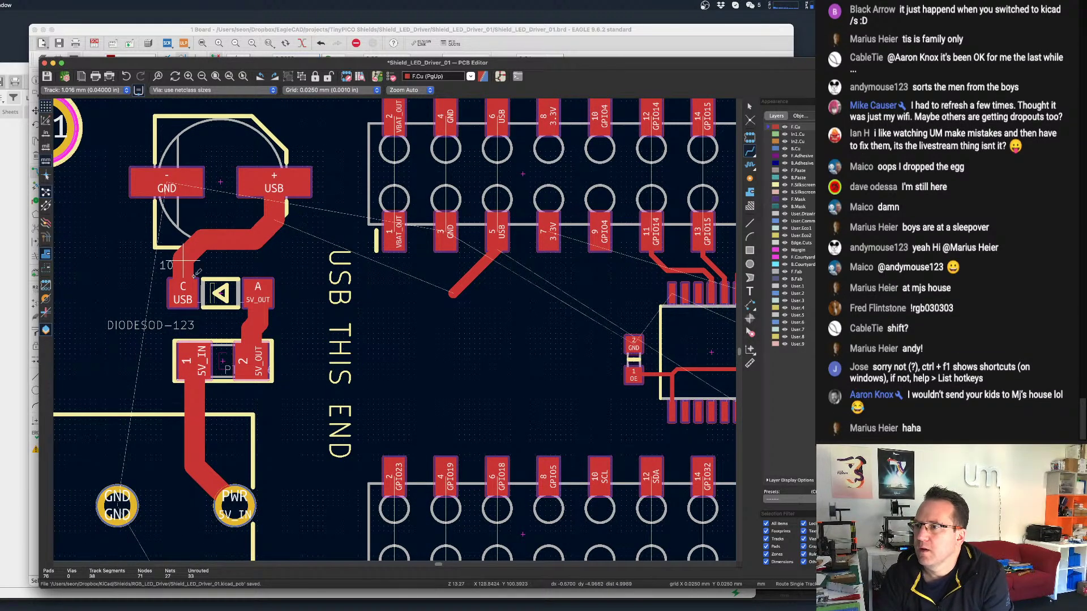
left_click(94, 90)
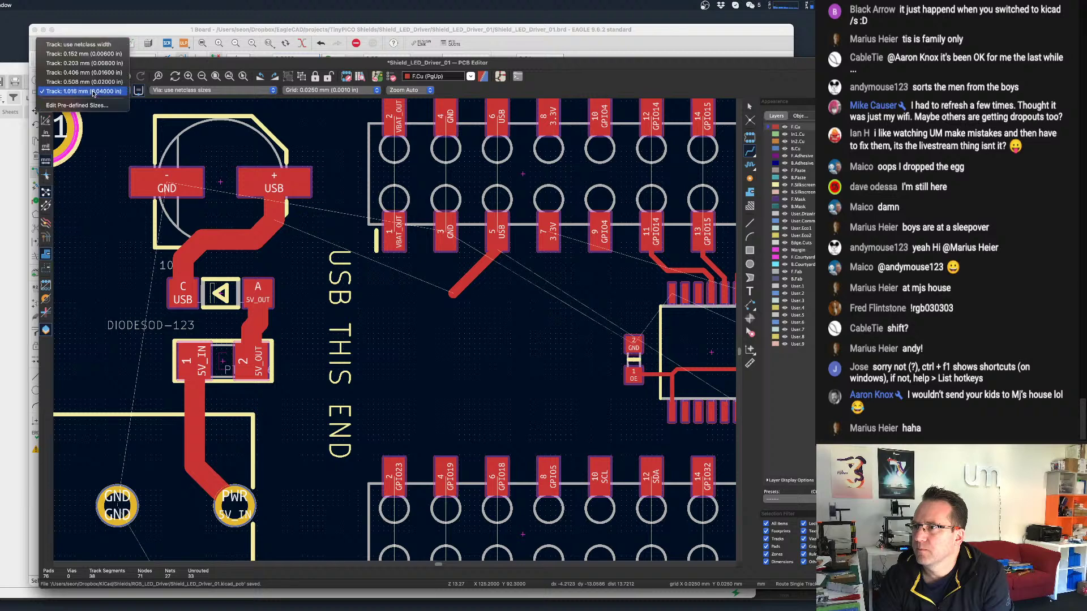
left_click(85, 81)
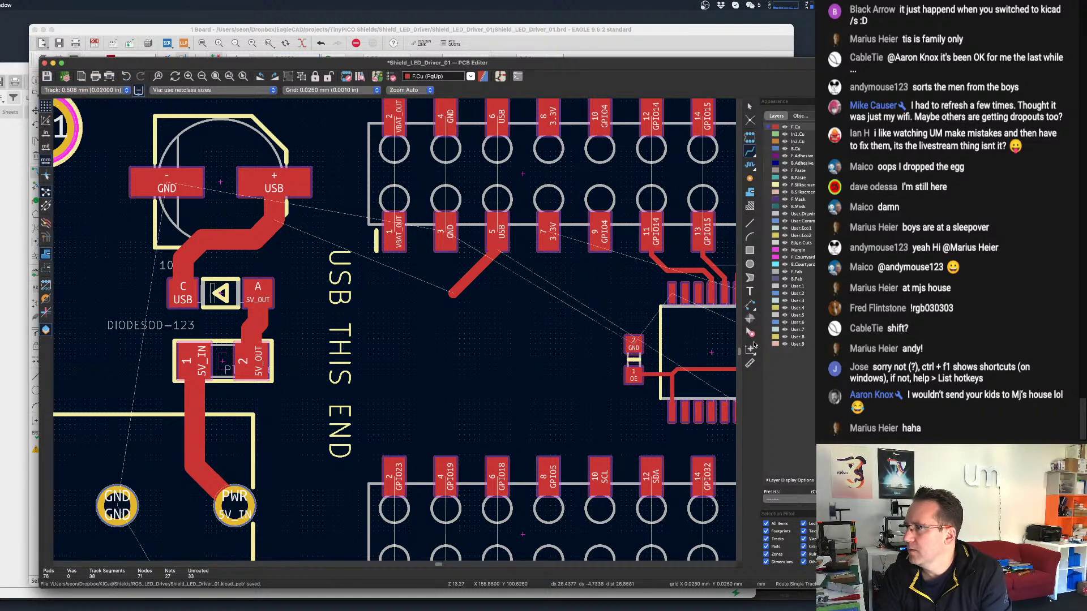
left_click(751, 334)
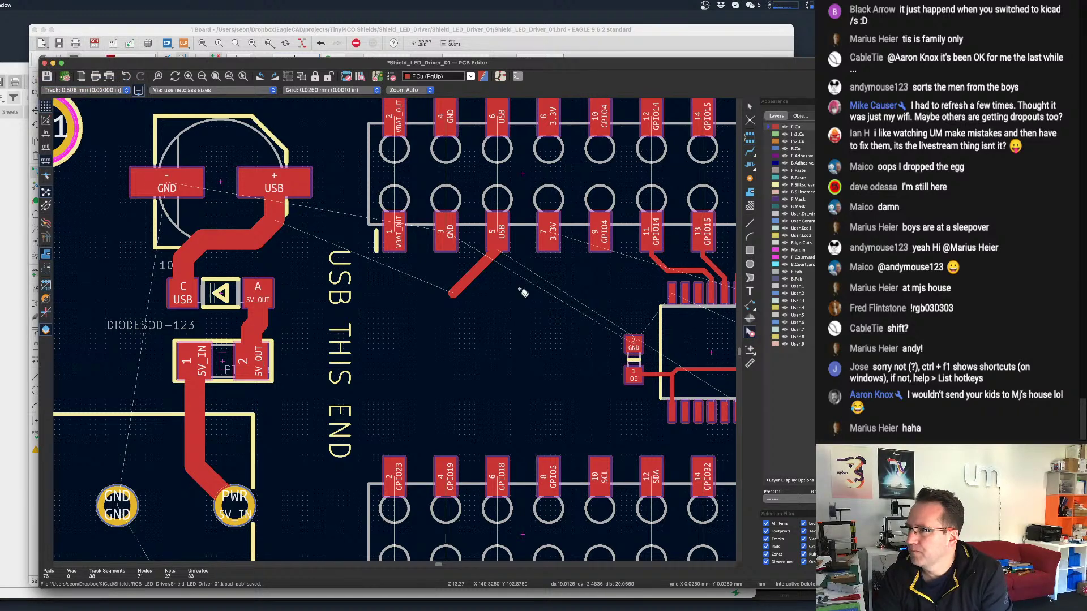
left_click(479, 276)
left_click(499, 244)
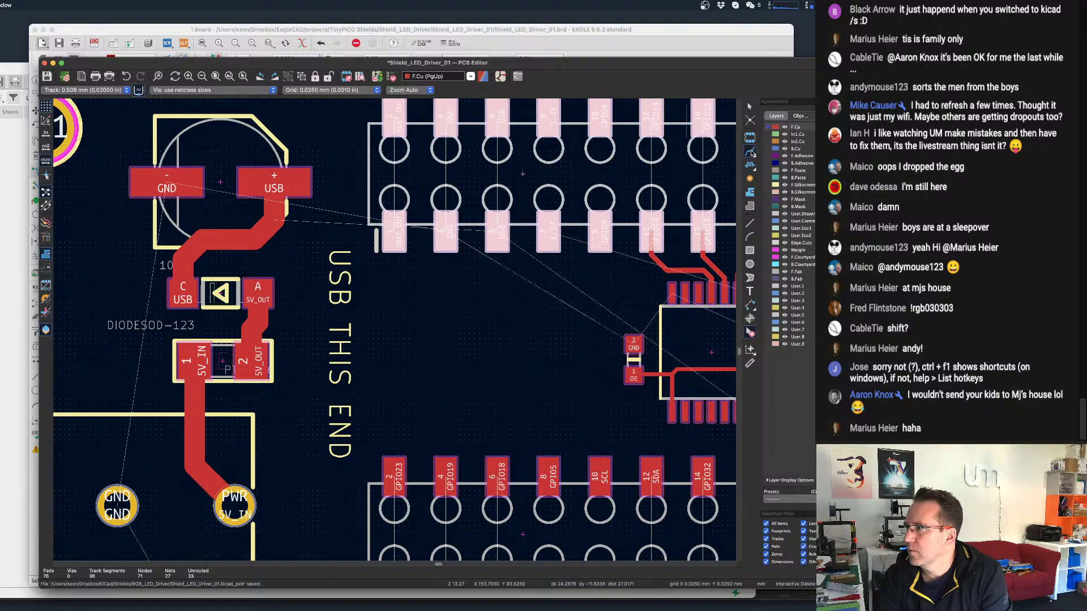
Route a 1.016 mm USB track on F.Cu from the capacitor's positive pad to pin 5 of the upper header.
left_click(750, 152)
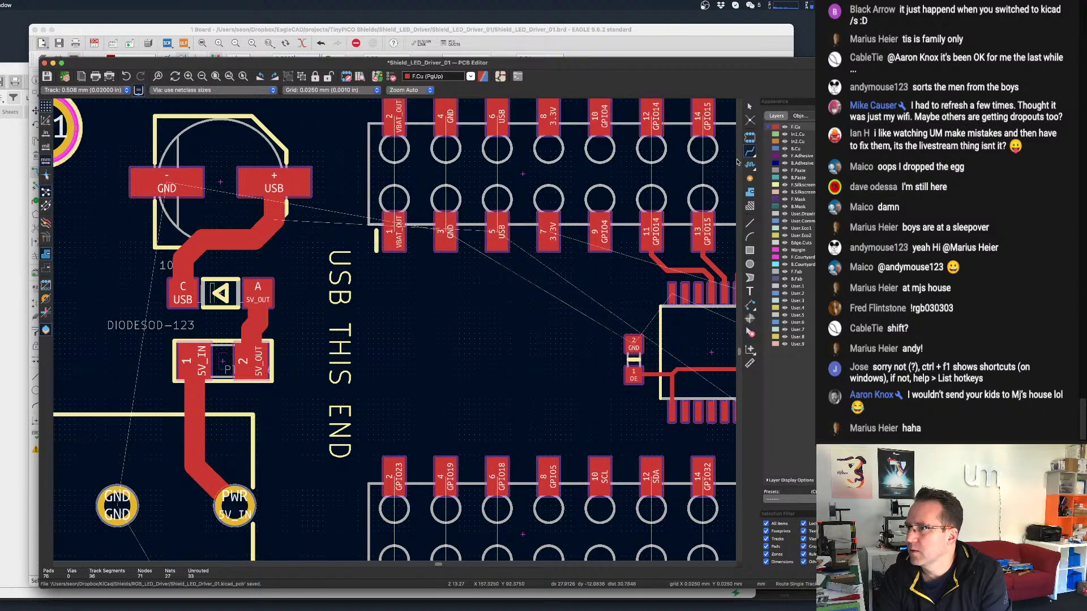
left_click(302, 172)
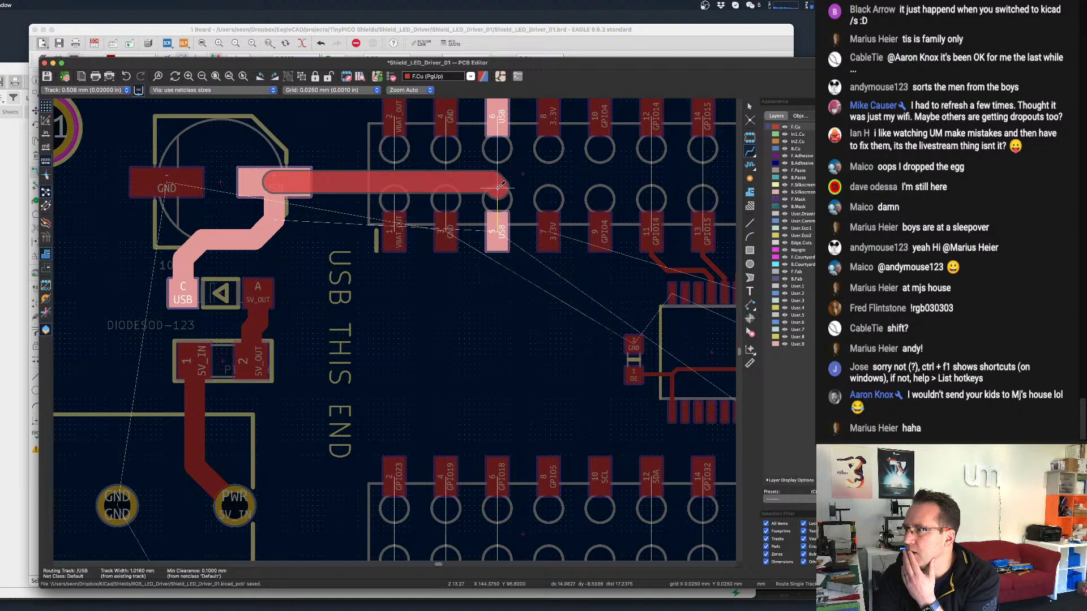
left_click(498, 232)
scroll(501, 360, "down", 3)
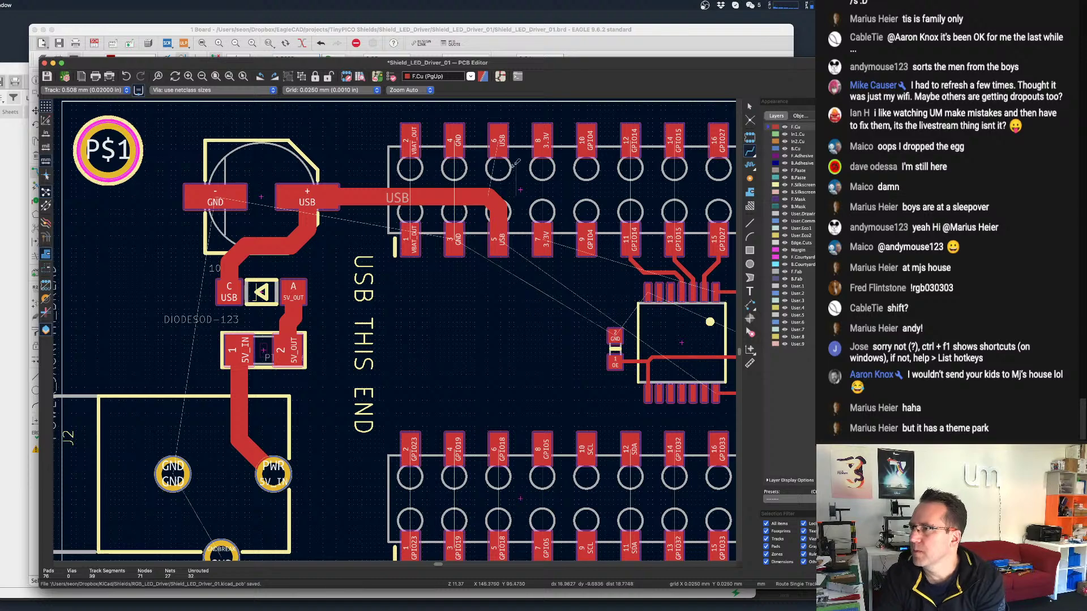
left_click(499, 151)
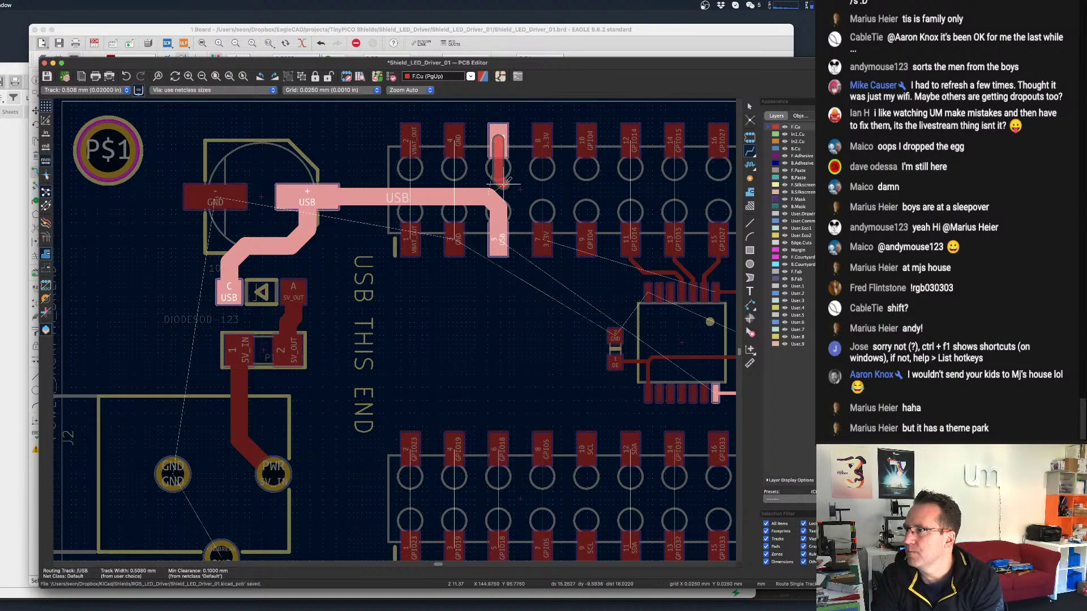
key("Escape")
scroll(505, 189, "up", 3)
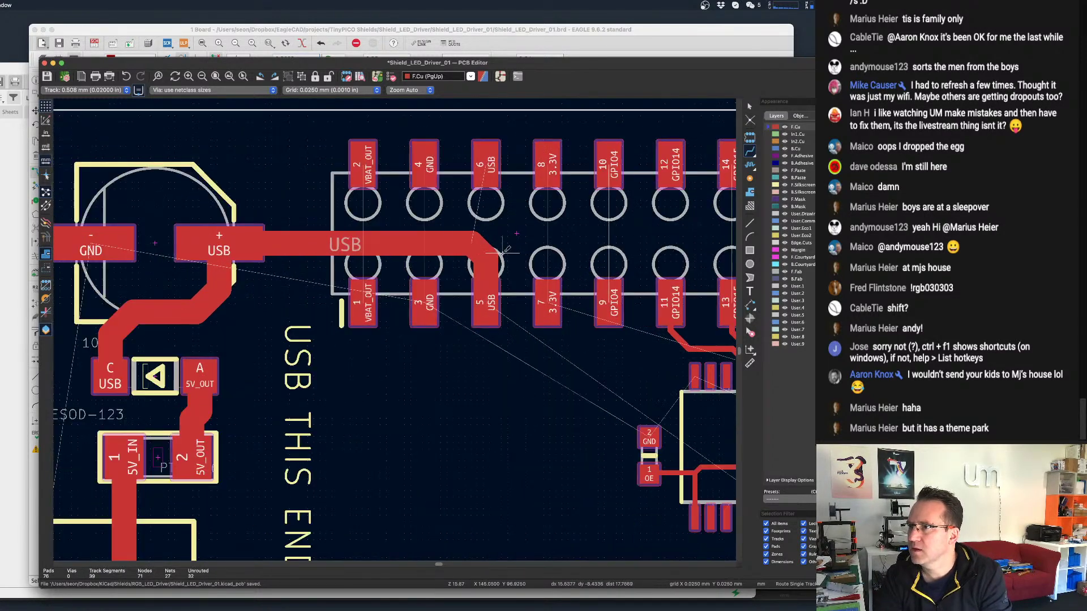
left_click(490, 161)
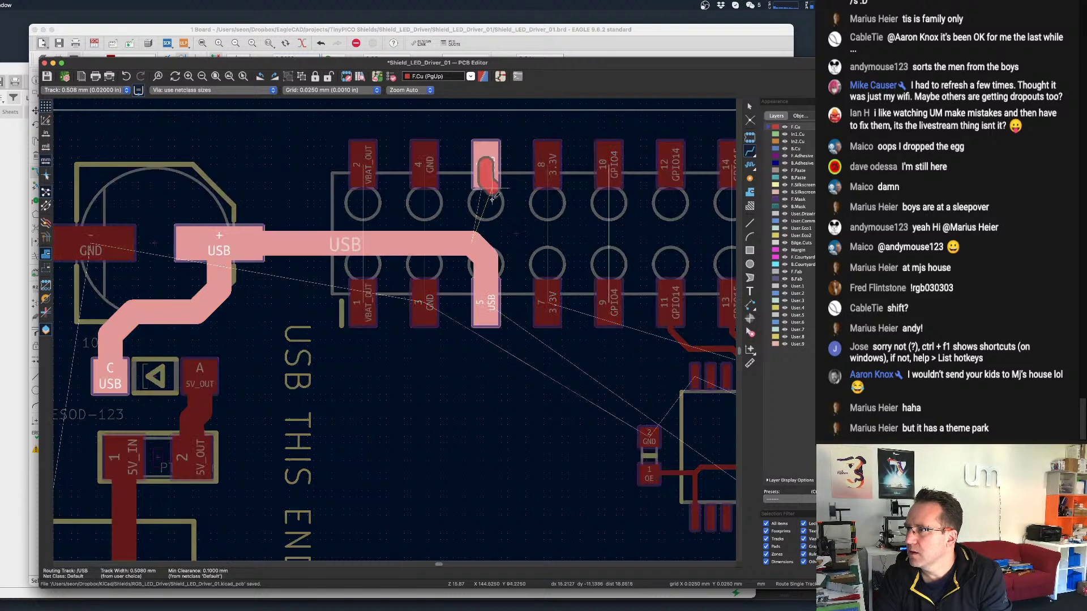
key("Escape")
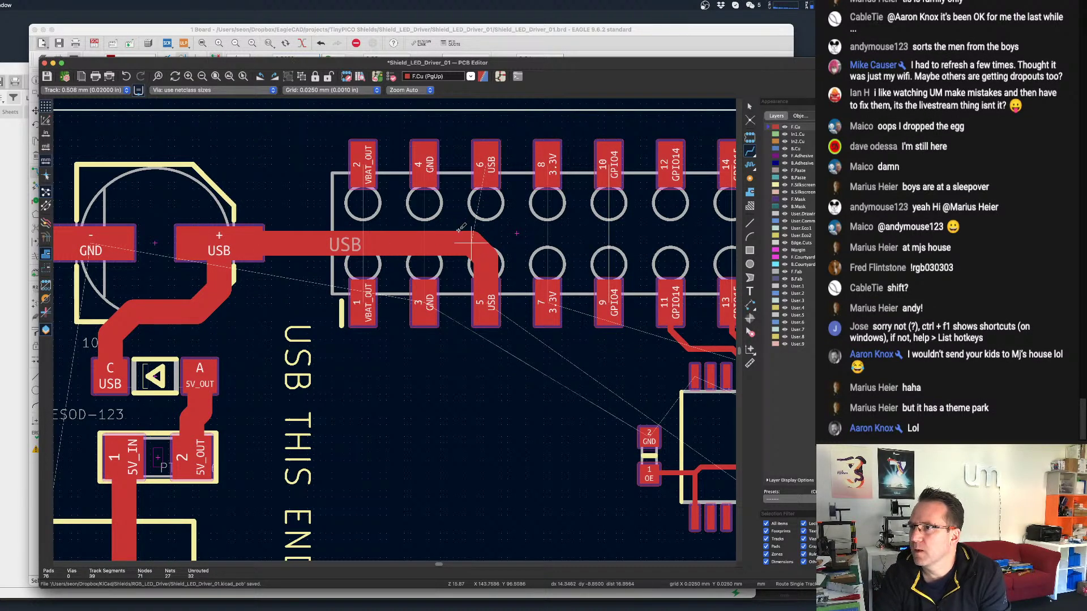
Set the track width to 1.016 mm and route USB pin 6 of the upper header down onto the capacitor's USB track.
left_click(102, 90)
left_click(115, 102)
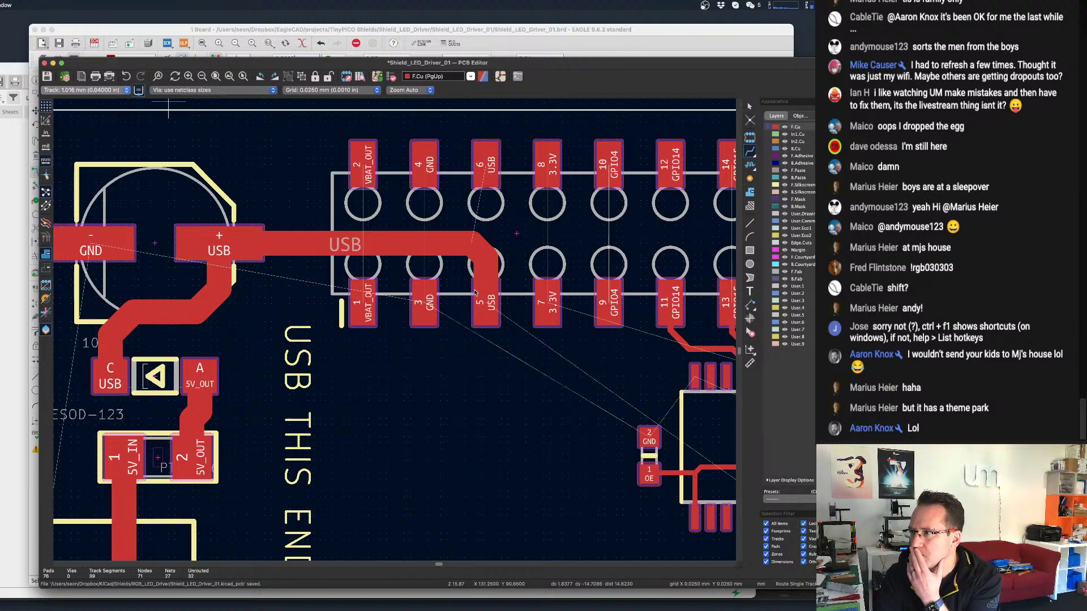
left_click(490, 164)
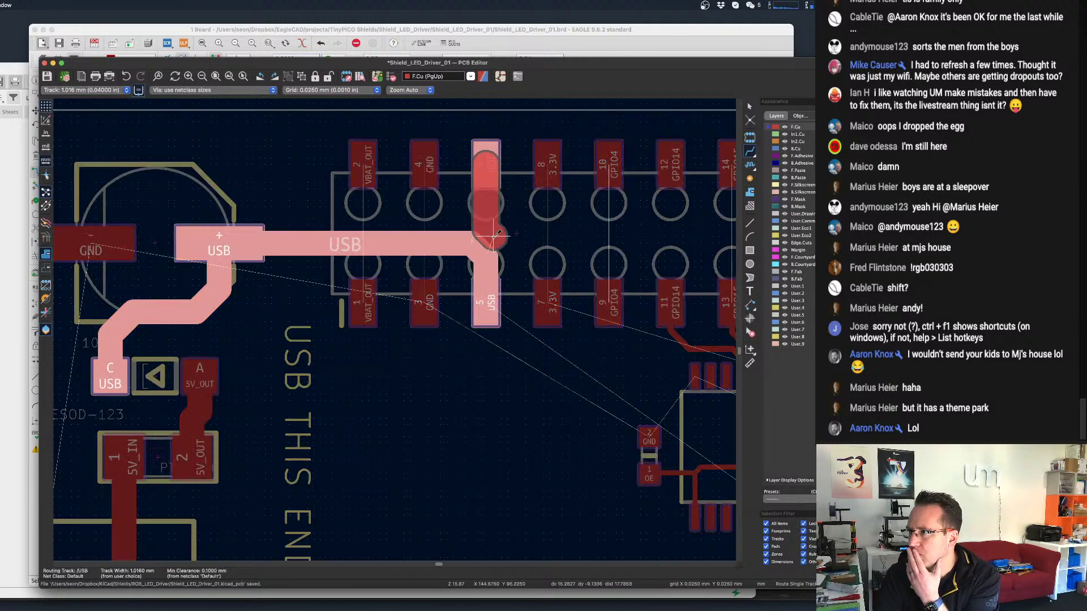
left_click(488, 246)
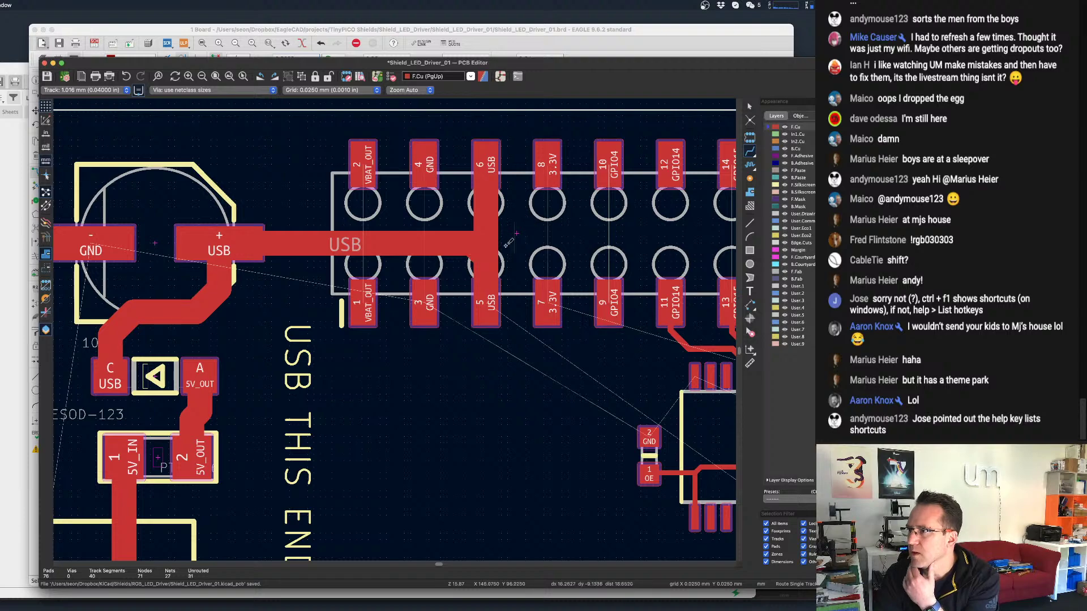
Undo the USB tracks linking the capacitor's positive pad with pins 5 and 6 of the upper header.
scroll(419, 275, "down", 1)
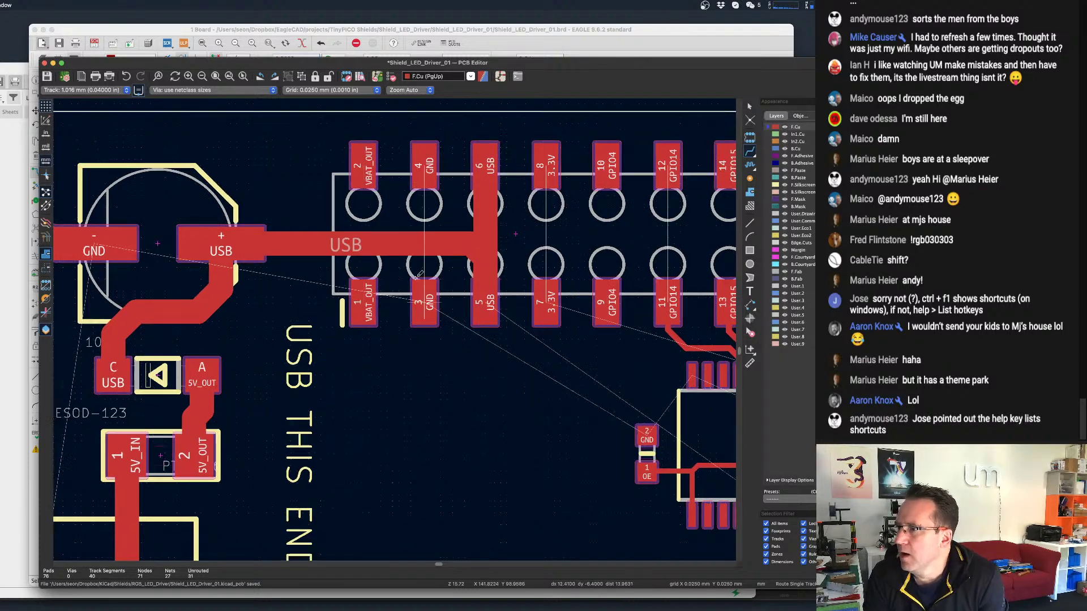
scroll(417, 278, "down", 1)
scroll(396, 250, "up", 2)
scroll(396, 251, "down", 2)
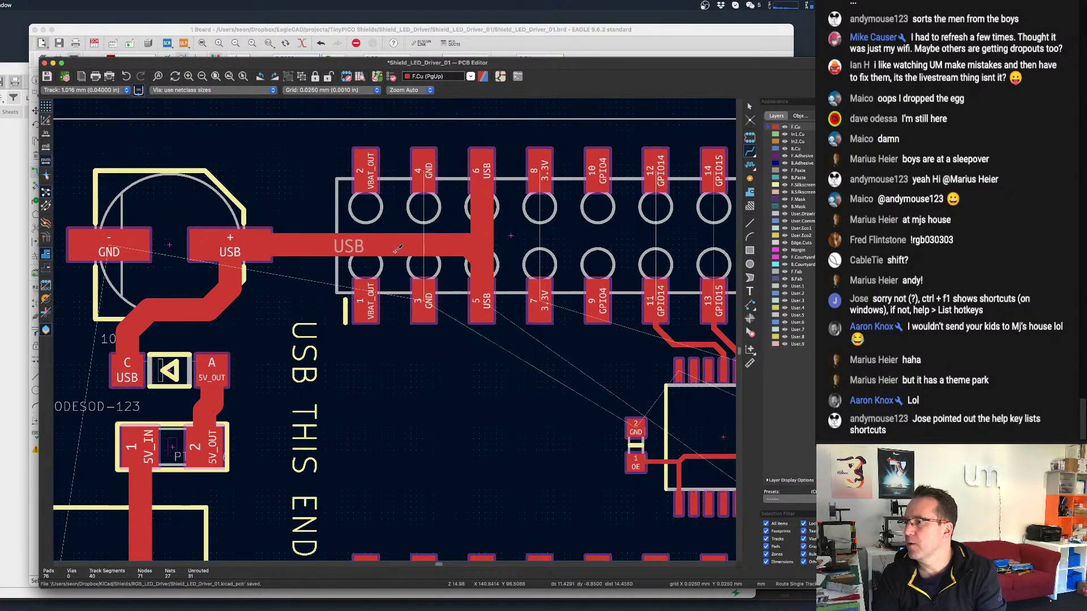
scroll(398, 249, "down", 1)
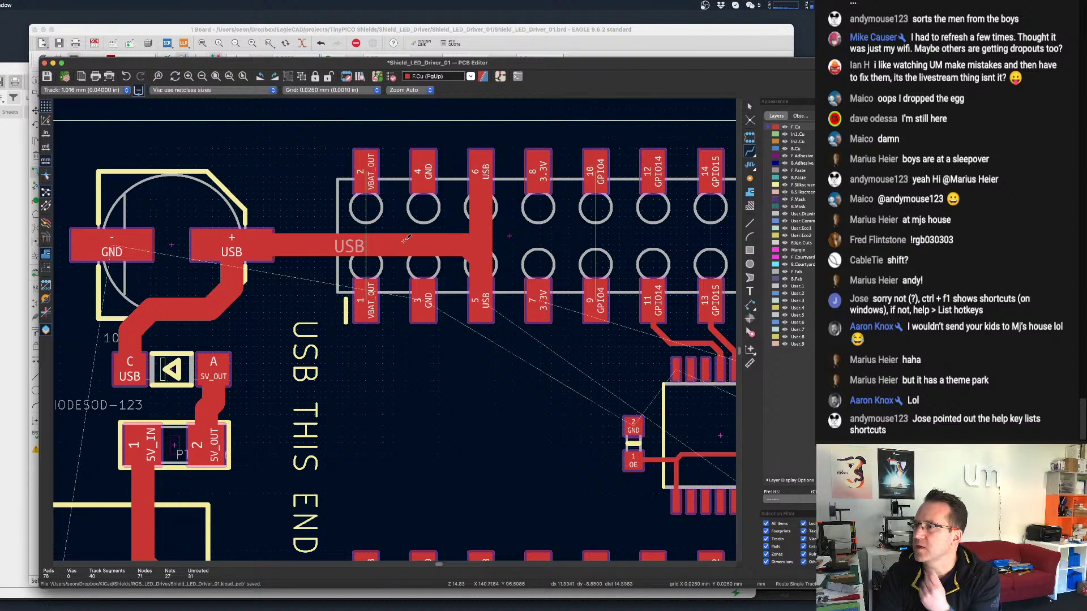
scroll(405, 239, "down", 5)
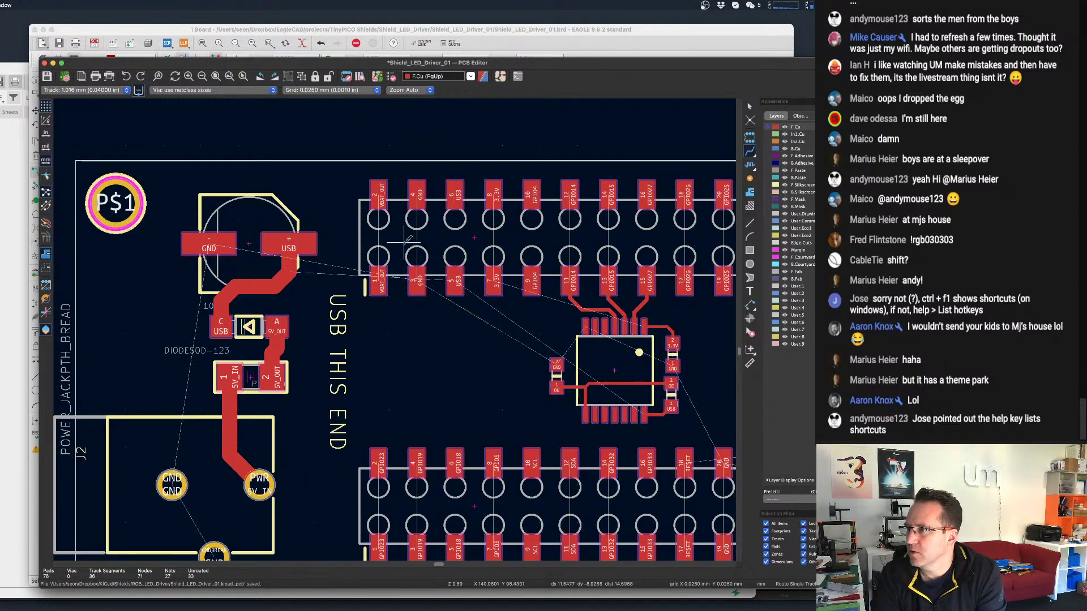
Connect the upper header's facing USB, GND, VBAT_OUT and 3.3V pads with straight 1.016 mm tracks on F.Cu.
left_click(455, 192)
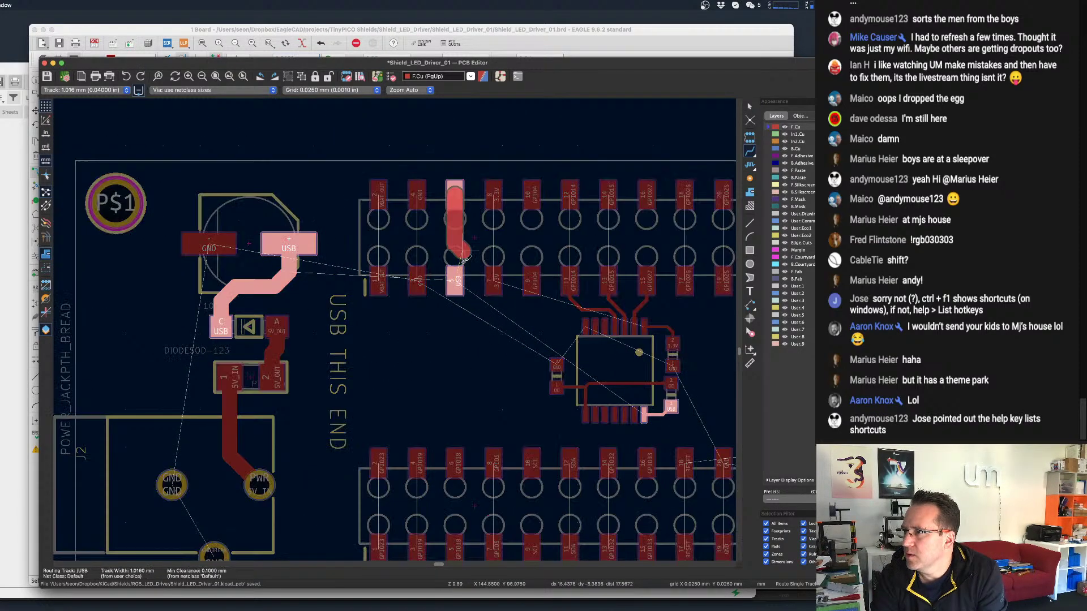
left_click(455, 279)
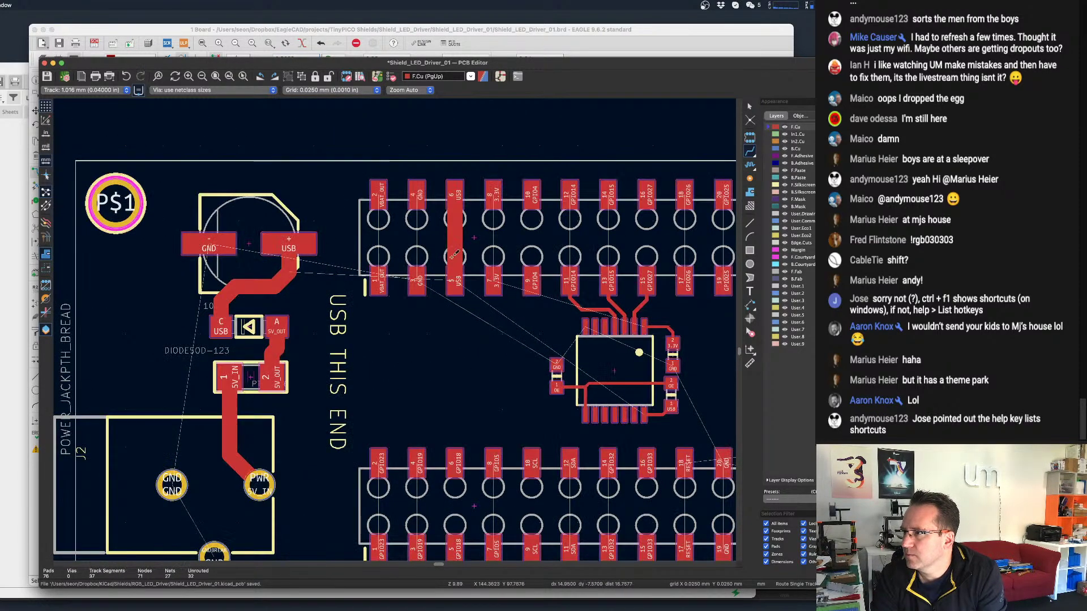
left_click(419, 194)
left_click(418, 278)
left_click(378, 193)
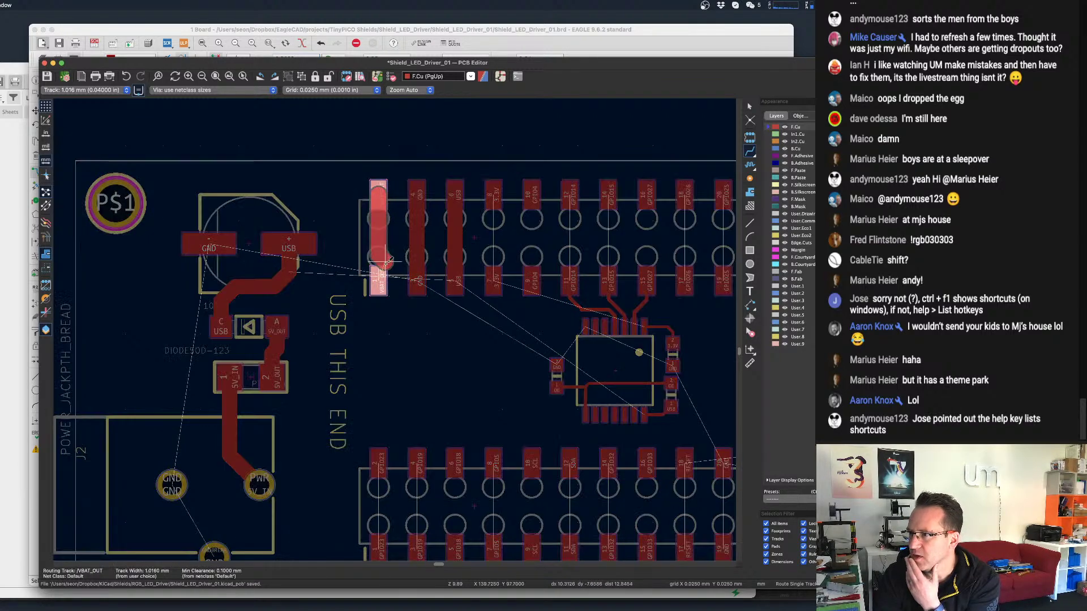
left_click(378, 278)
left_click(493, 192)
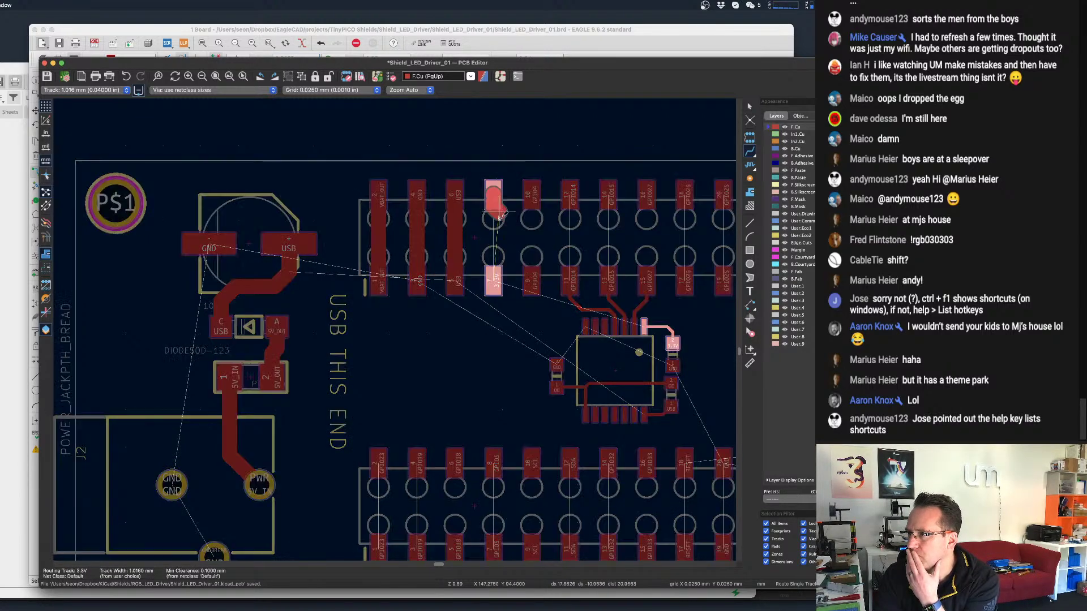
left_click(493, 278)
Set the track width to 0.203 mm and connect the upper header's facing GPIO4, GPIO14 and GPIO15 pads with straight tracks.
middle_click_drag(544, 271, 472, 278)
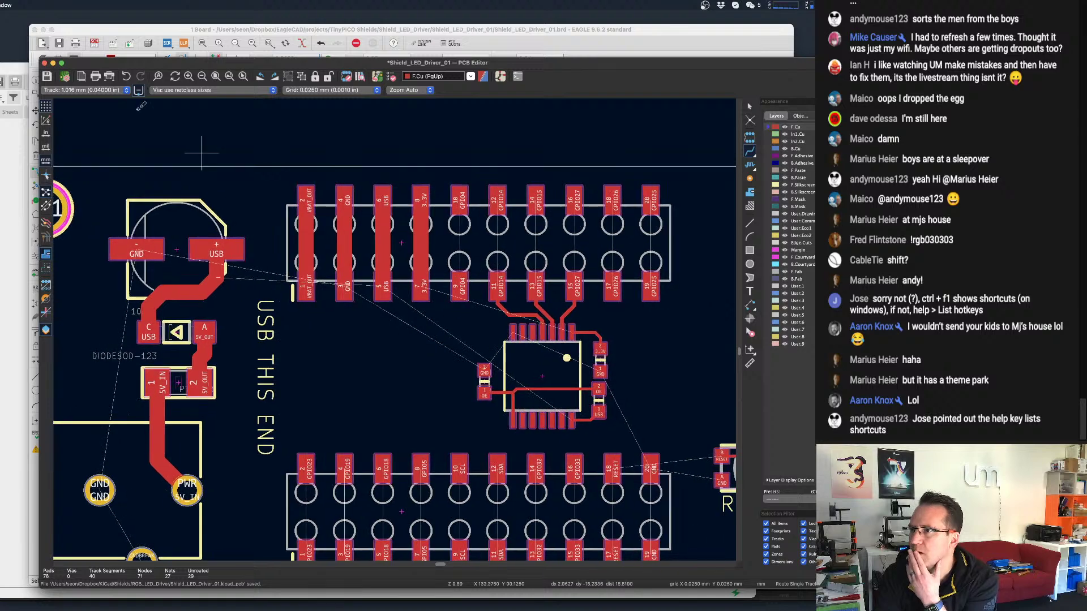
left_click(103, 91)
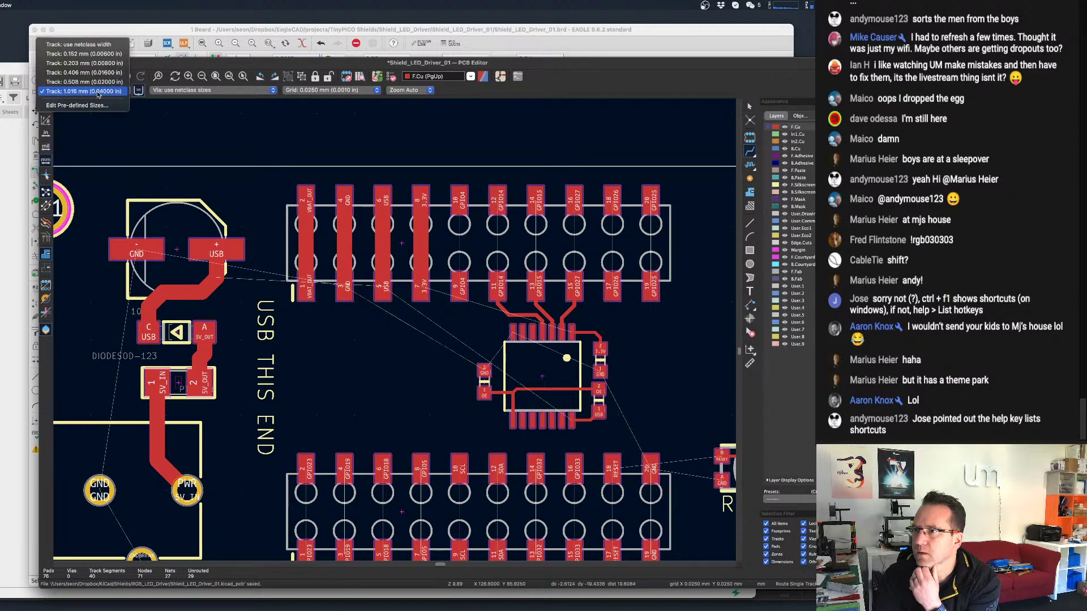
left_click(84, 64)
scroll(491, 219, "up", 2)
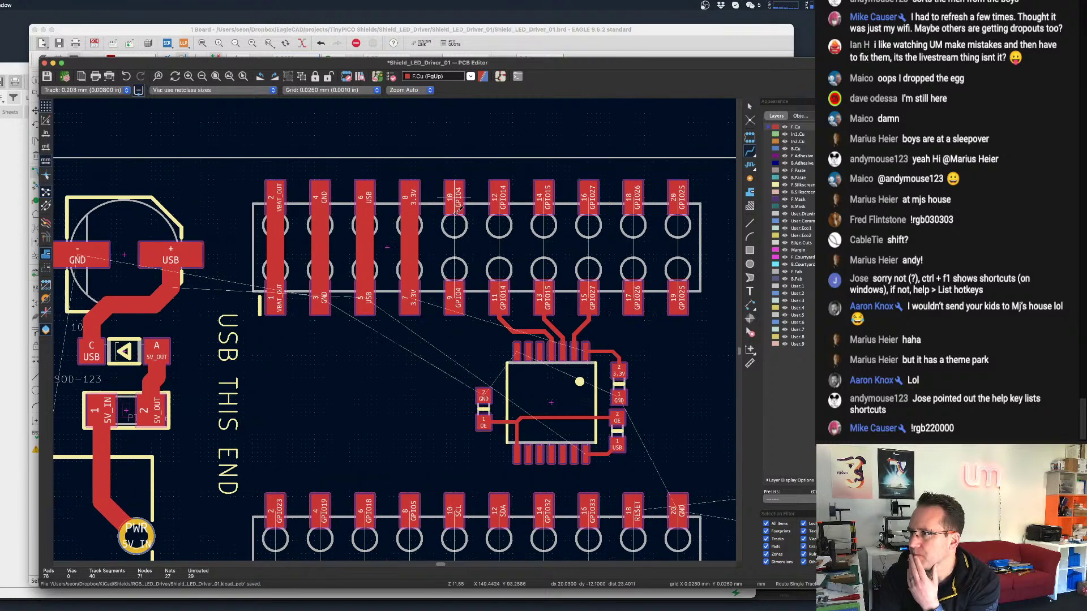
left_click(455, 203)
left_click(461, 290)
left_click(501, 199)
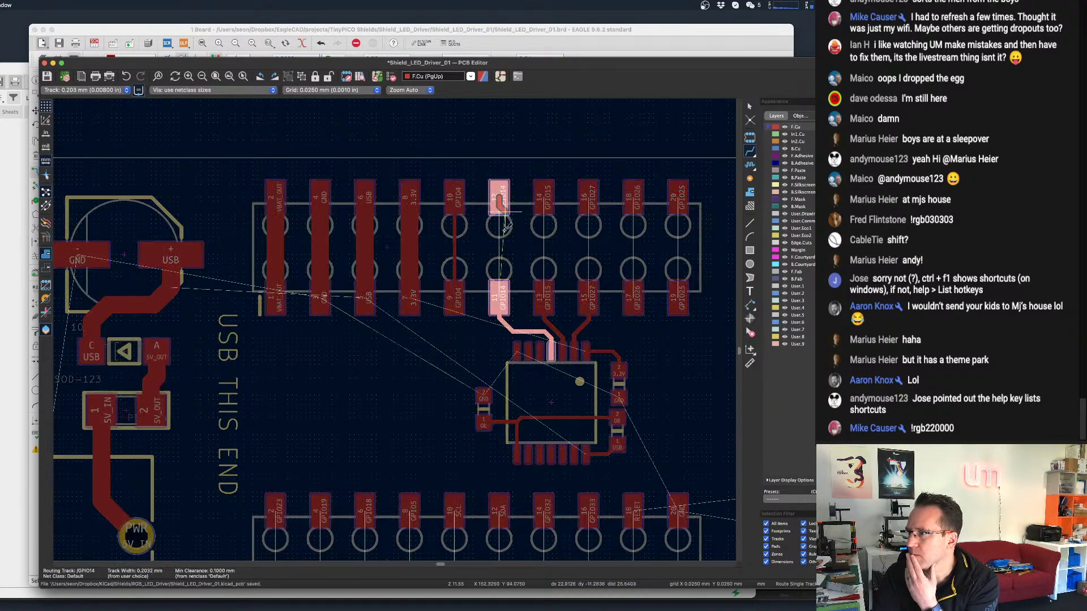
left_click(503, 292)
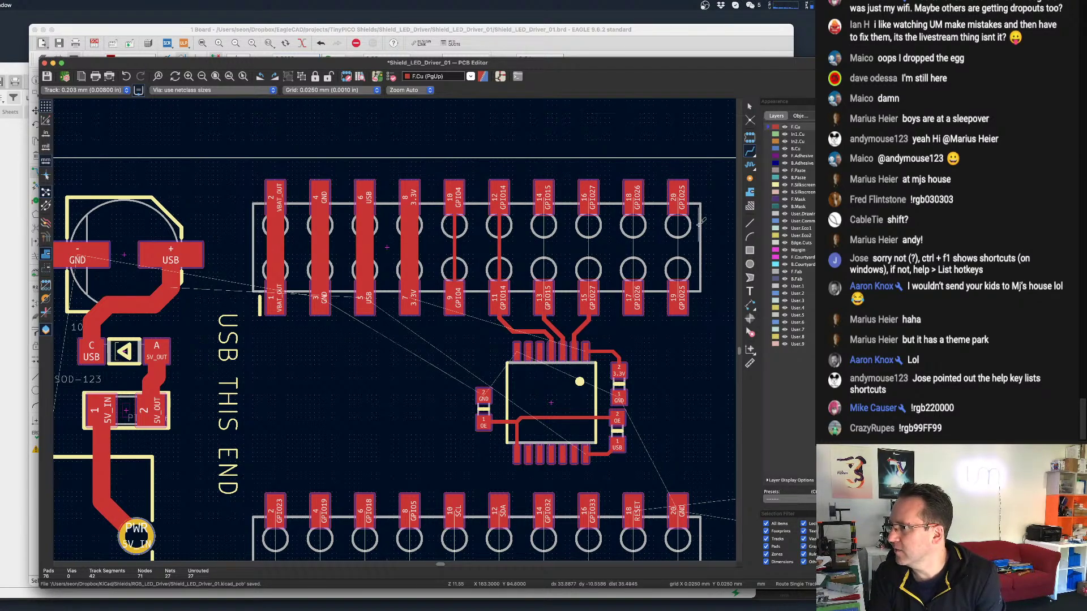
left_click(548, 194)
key("Escape")
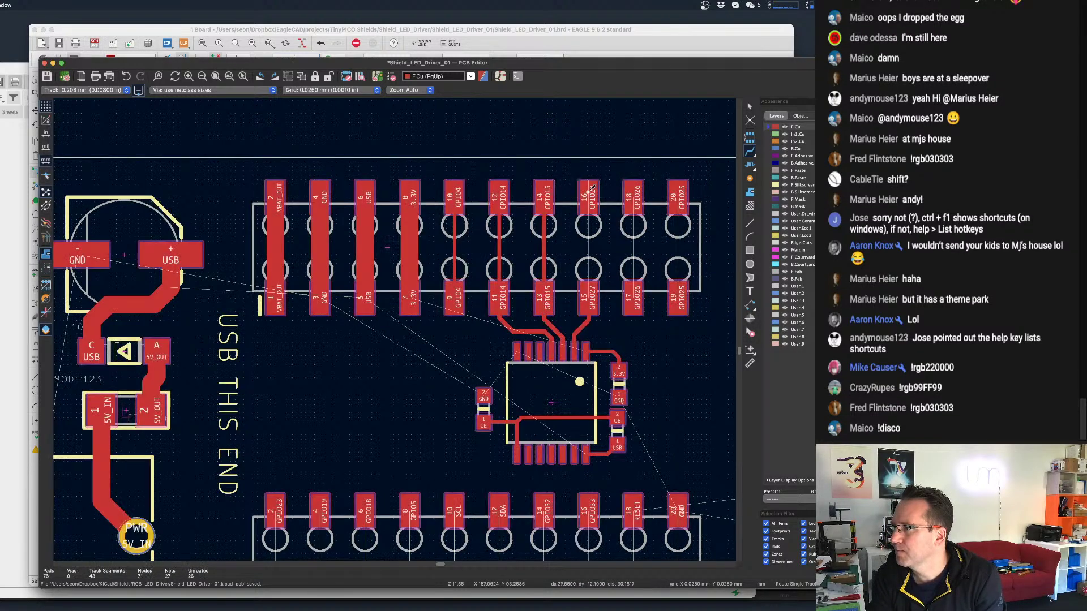
Connect the upper header's facing GPIO27, GPIO26 and GPIO25 pads with straight 0.203 mm tracks.
left_click(588, 197)
left_click(588, 295)
left_click(632, 195)
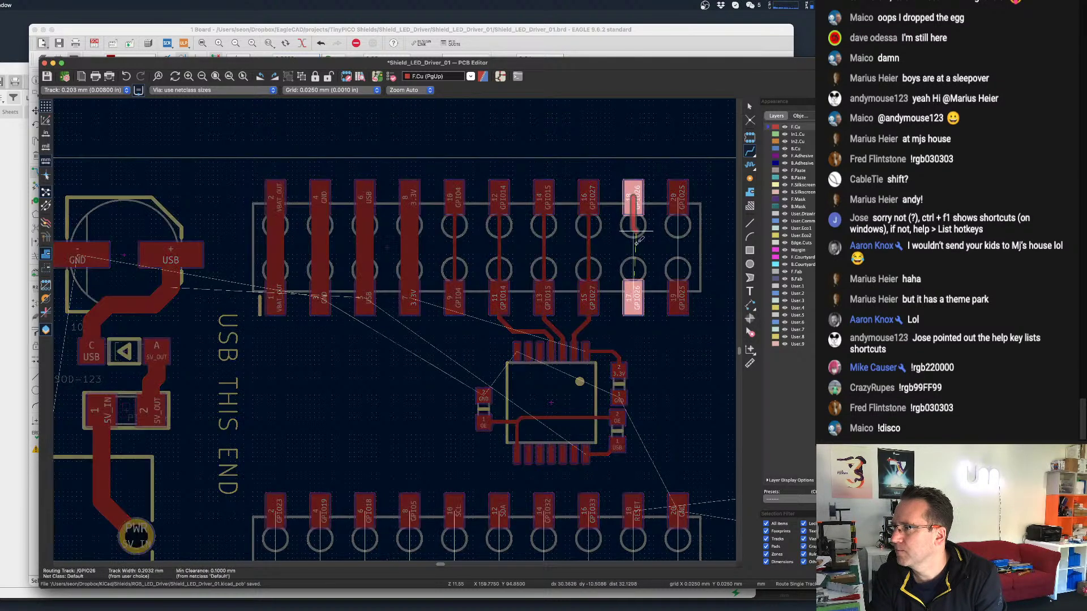
left_click(635, 291)
left_click(679, 295)
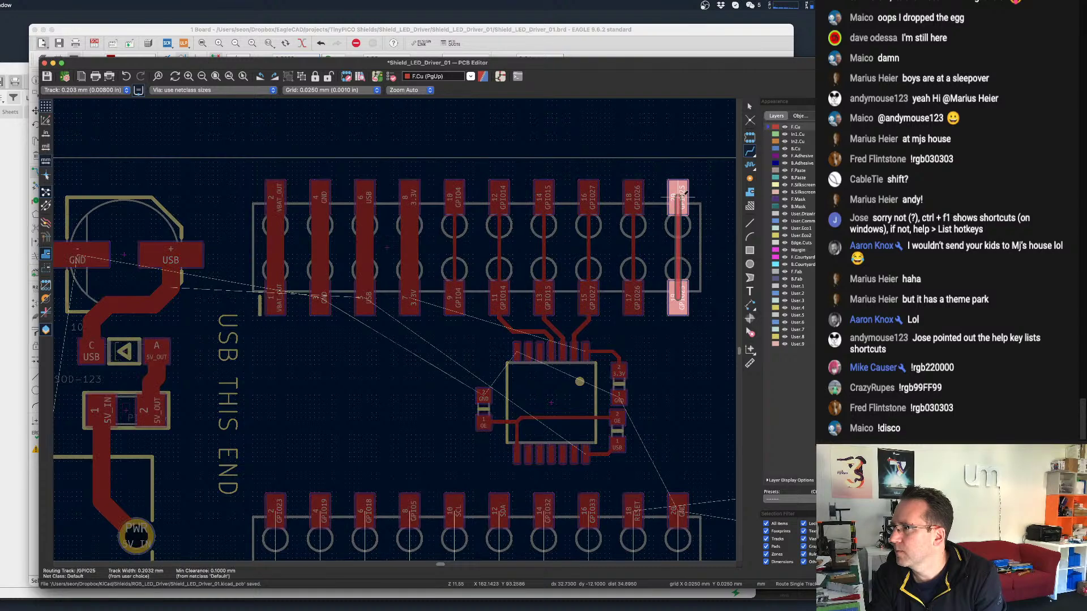
left_click(678, 197)
left_click(633, 298)
middle_click_drag(665, 423, 624, 228)
key("Escape")
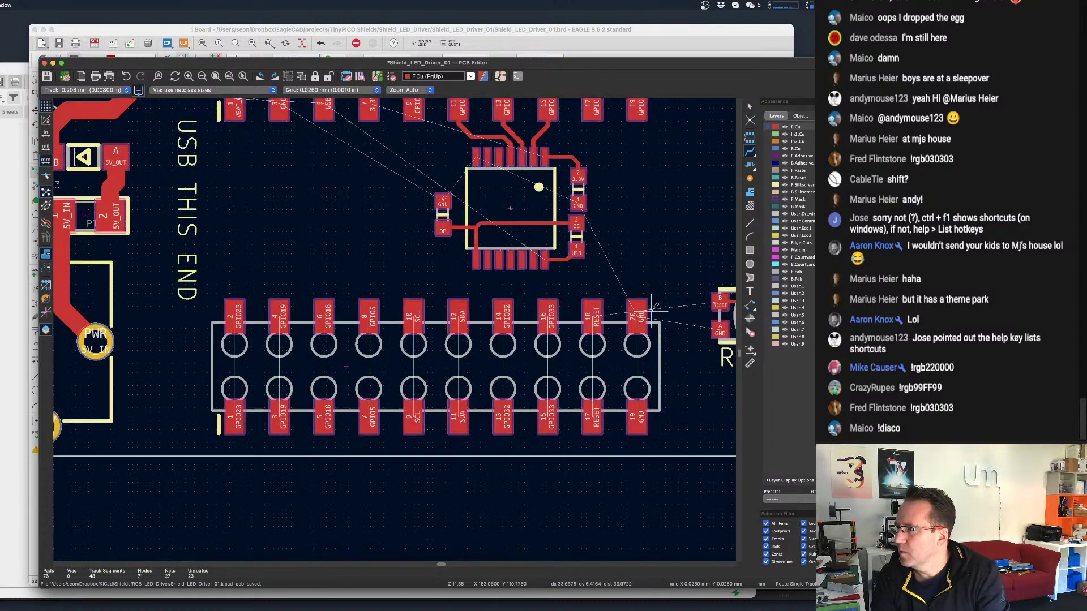
Connect the lower header's facing GND, RESET, GPIO33 and GPIO32 pads with straight 0.203 mm tracks on F.Cu.
left_click(637, 312)
left_click(635, 411)
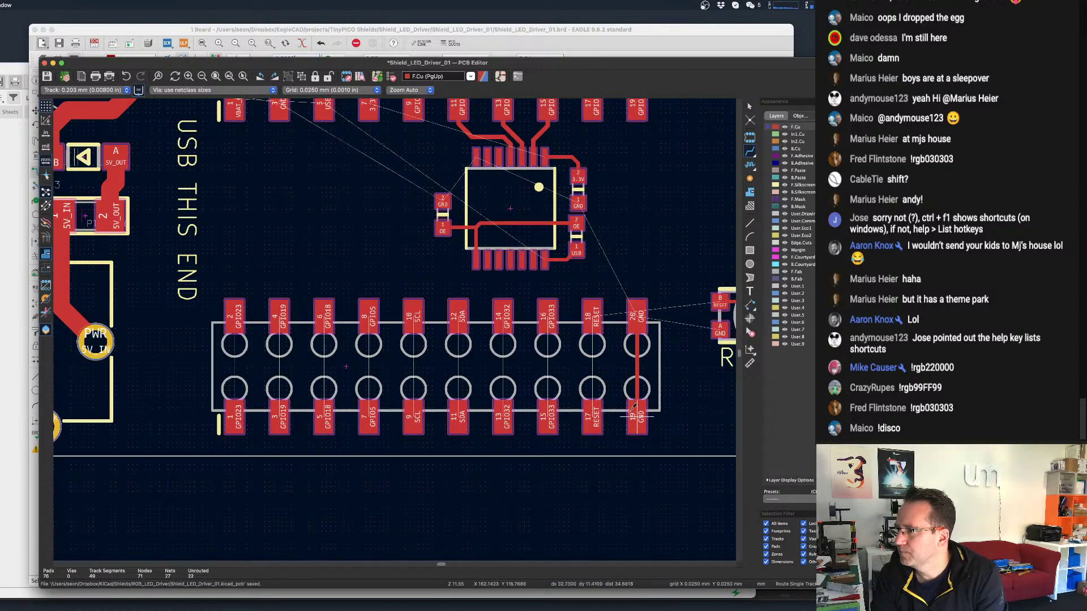
left_click(592, 410)
left_click(592, 313)
left_click(549, 412)
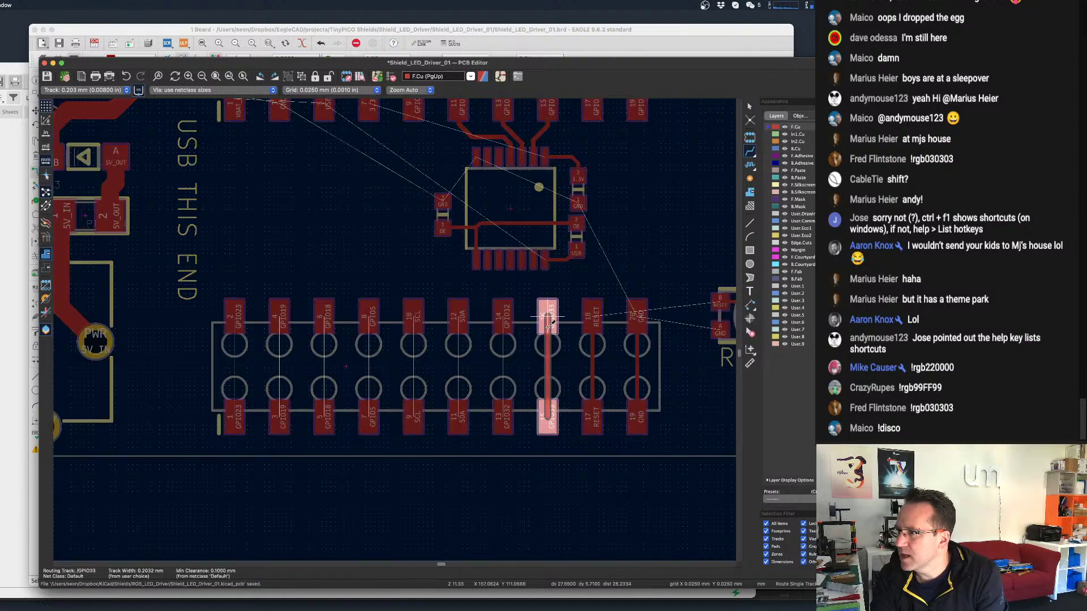
left_click(548, 313)
left_click(503, 313)
left_click(503, 412)
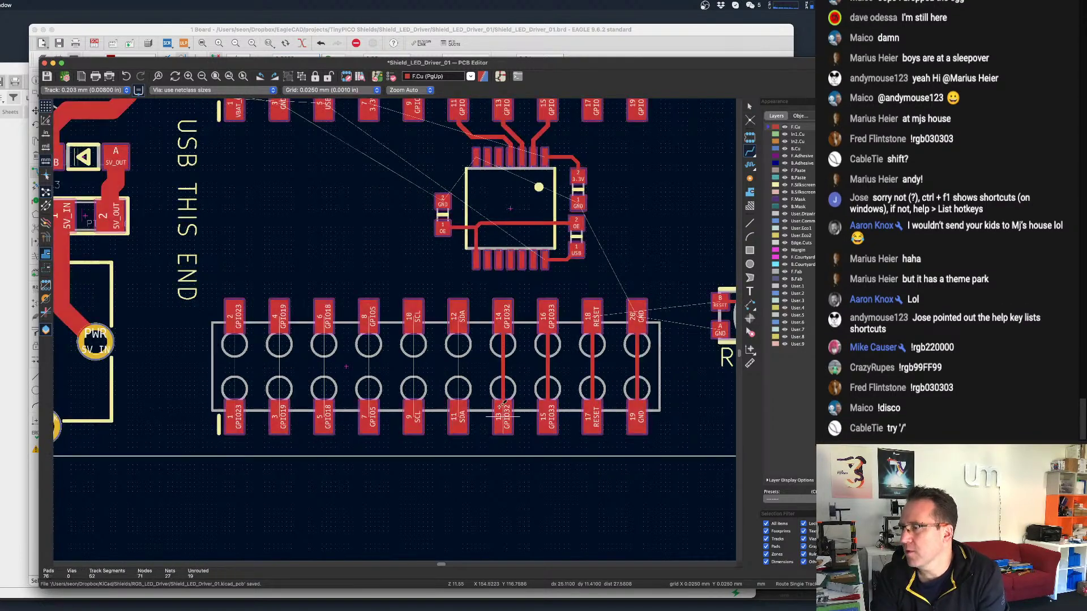
Connect the lower header's facing SDA, SCL and GPIO5 pads with straight 0.203 mm tracks.
left_click(458, 410)
left_click(459, 311)
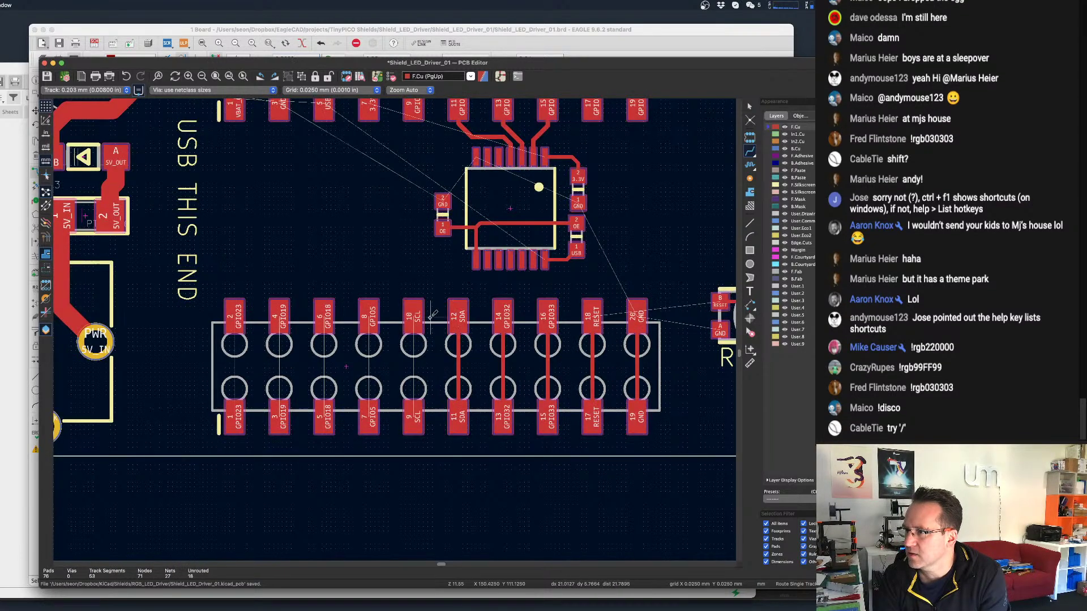
left_click(413, 313)
left_click(414, 412)
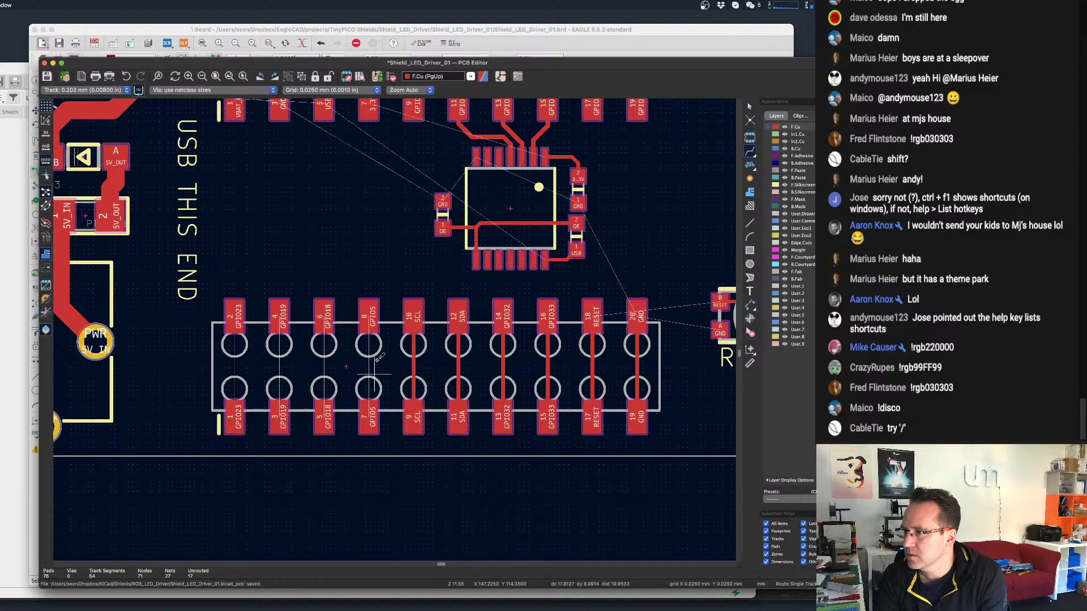
left_click(368, 313)
left_click(370, 410)
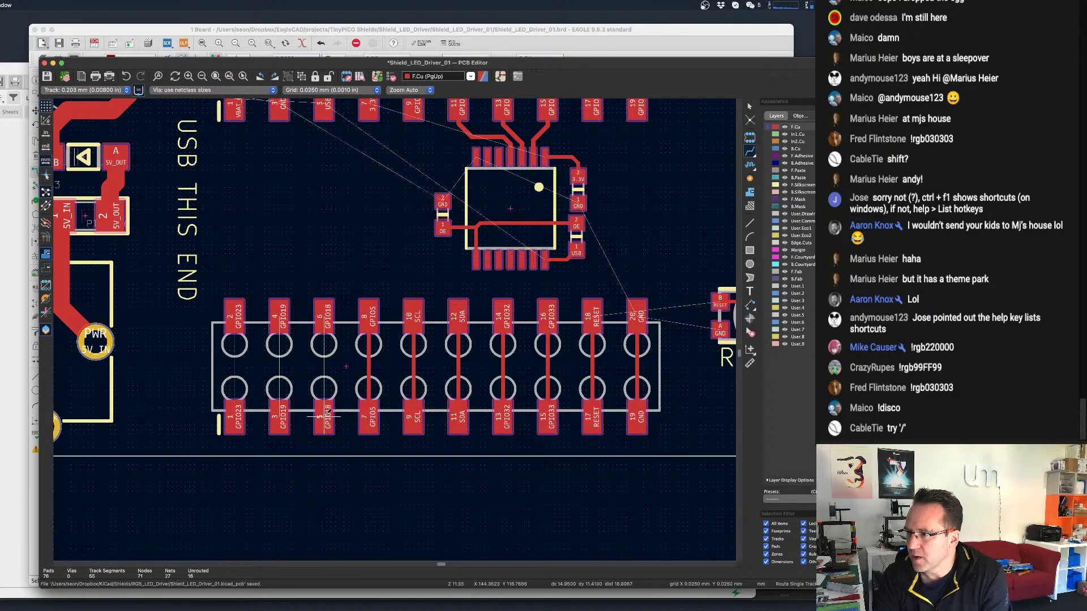
Connect the lower header's facing GPIO18, GPIO19 and GPIO23 pads with straight 0.203 mm tracks.
left_click(322, 414)
left_click(324, 313)
left_click(278, 313)
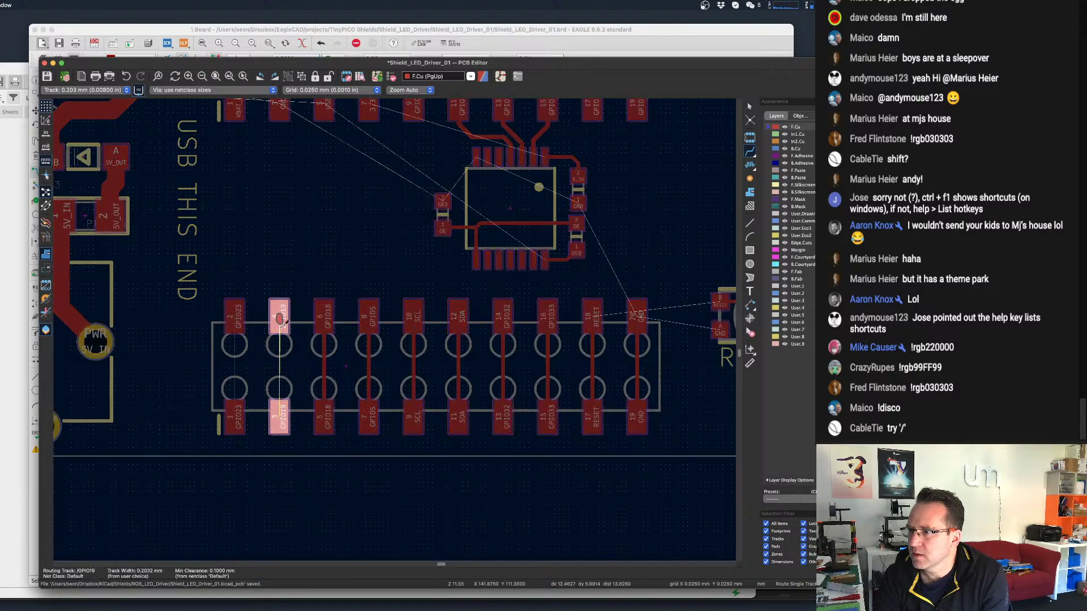
left_click(280, 415)
left_click(234, 313)
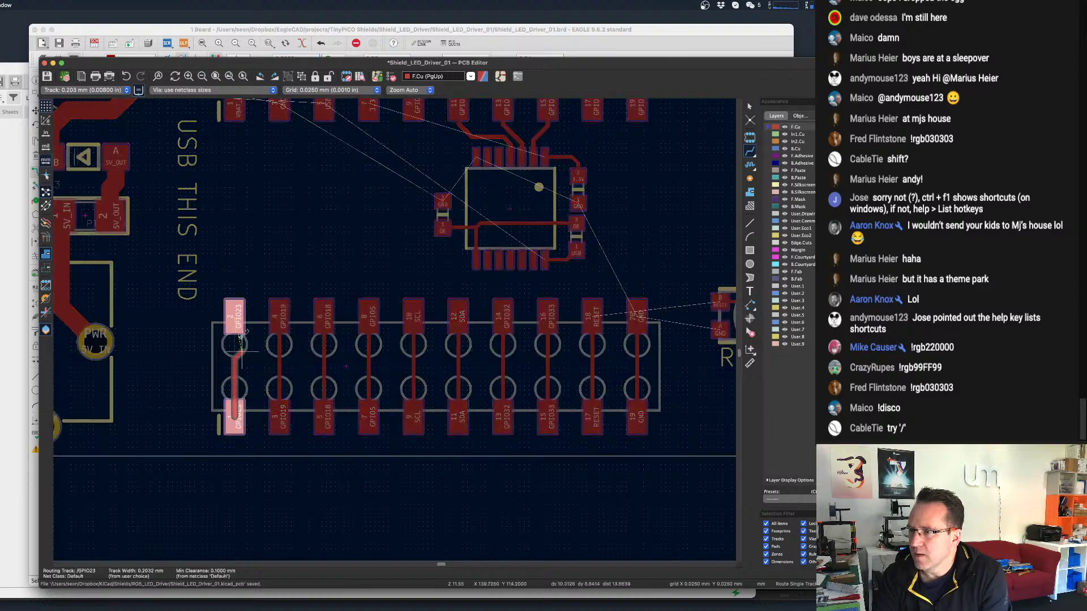
left_click(237, 309)
Examine the remaining unrouted connections around the driver chip, the lower header and the reset button.
scroll(403, 321, "down", 2)
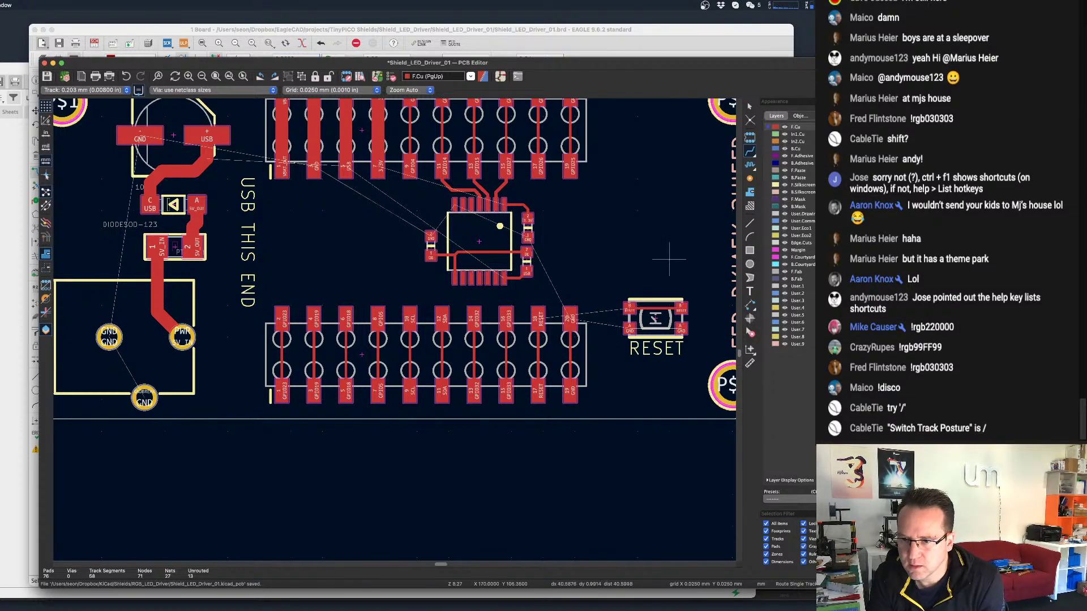
scroll(303, 308, "down", 1)
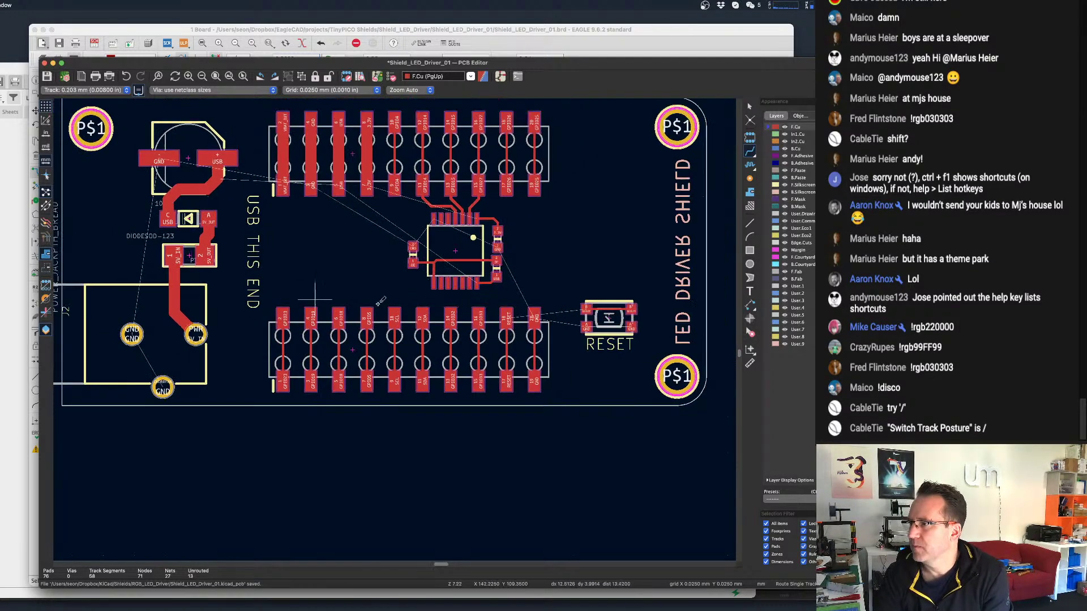
scroll(553, 308, "up", 8)
scroll(553, 308, "down", 5)
scroll(470, 326, "down", 1)
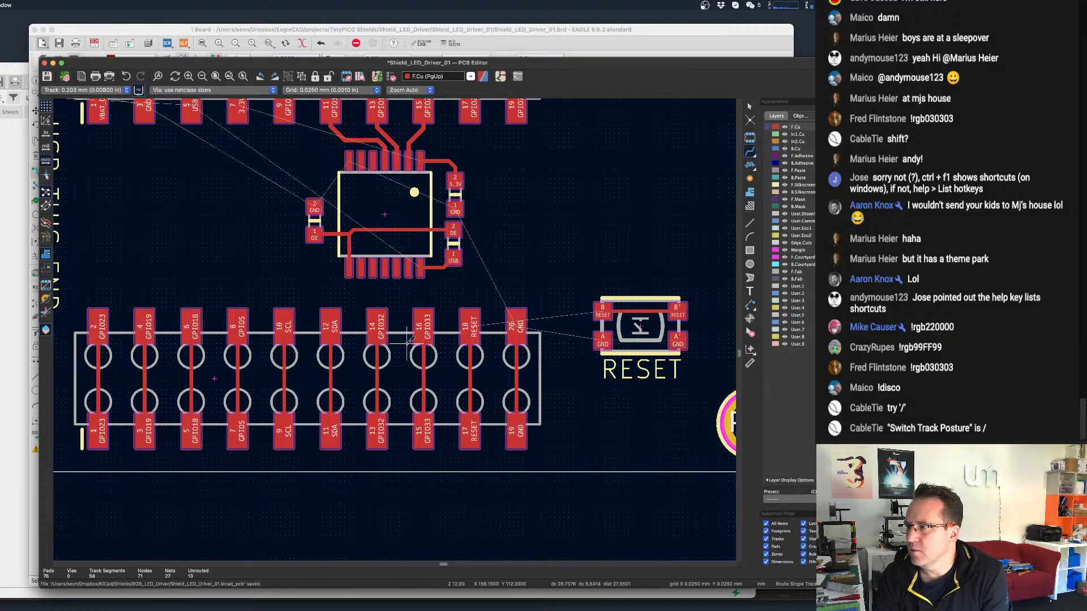
scroll(515, 325, "up", 2)
scroll(517, 315, "down", 6)
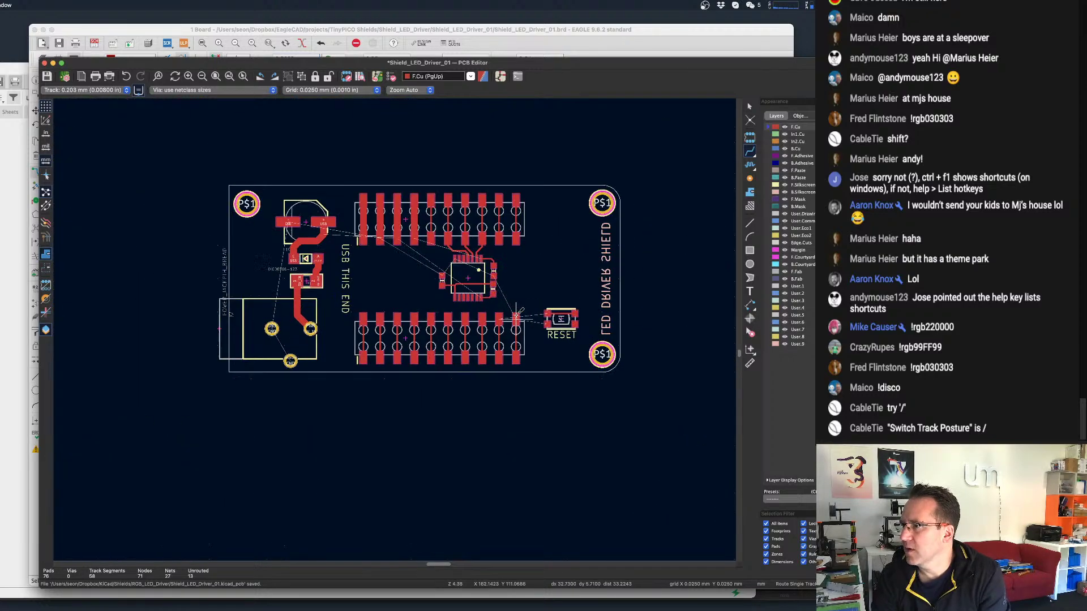
scroll(518, 311, "up", 2)
scroll(521, 310, "up", 1)
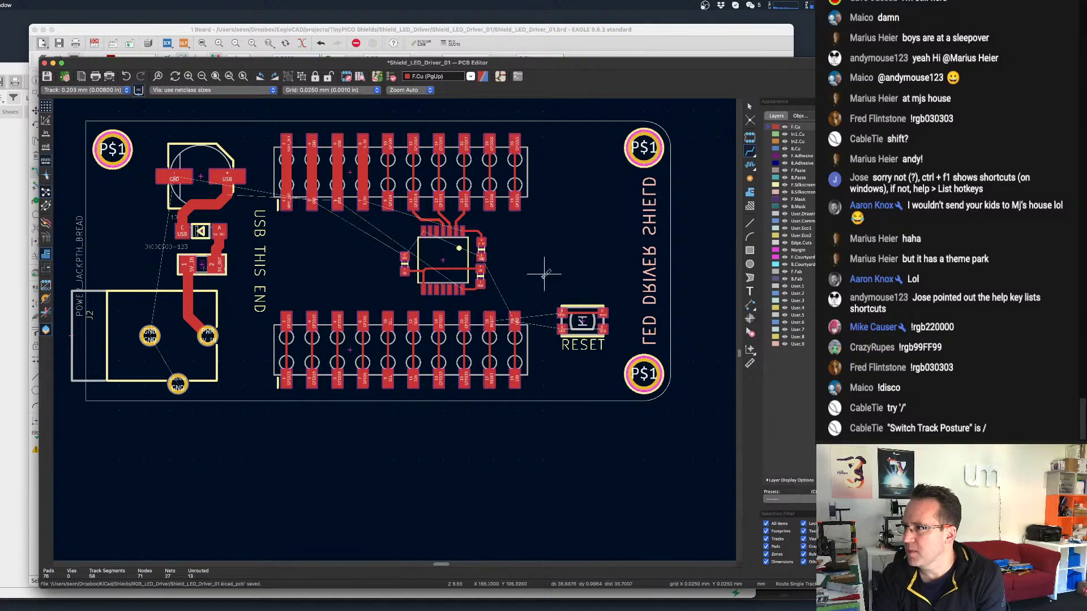
scroll(540, 298, "up", 2)
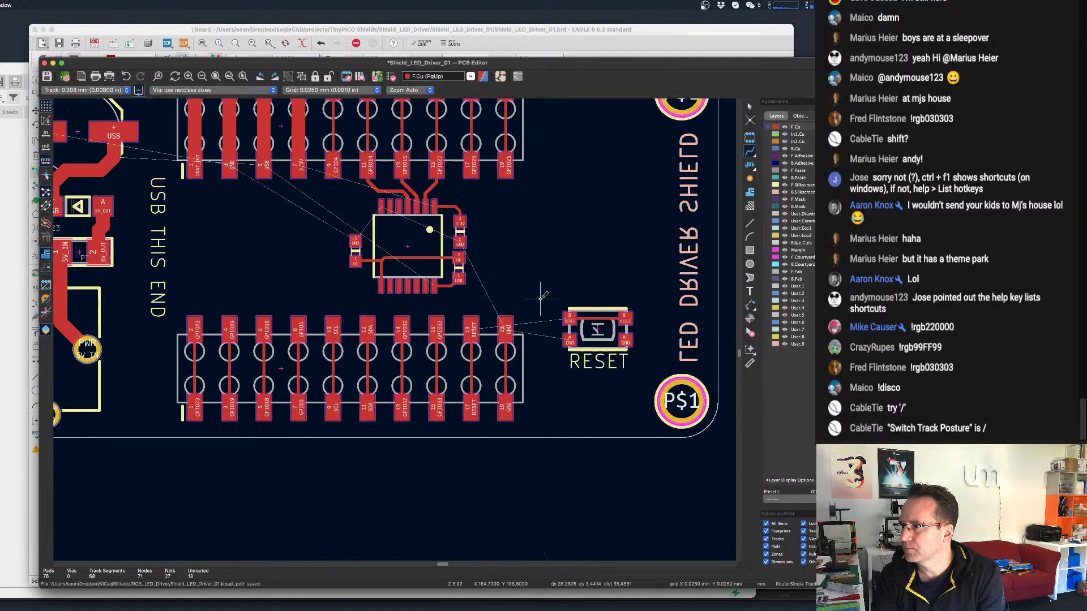
scroll(422, 286, "up", 3)
scroll(455, 332, "up", 3)
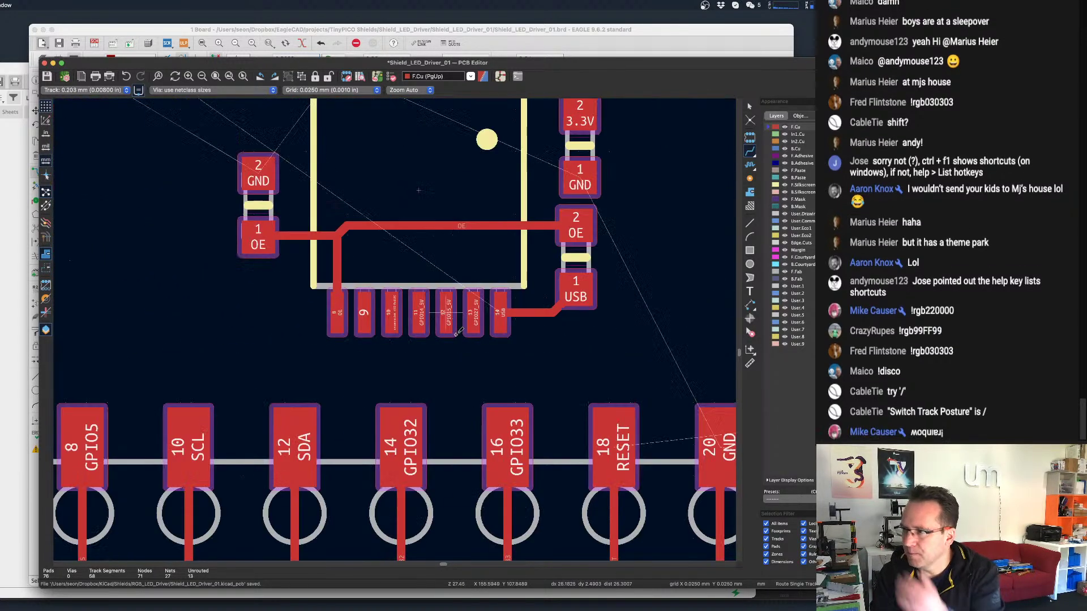
scroll(457, 335, "down", 2)
middle_click_drag(508, 353, 400, 350)
scroll(399, 351, "up", 3)
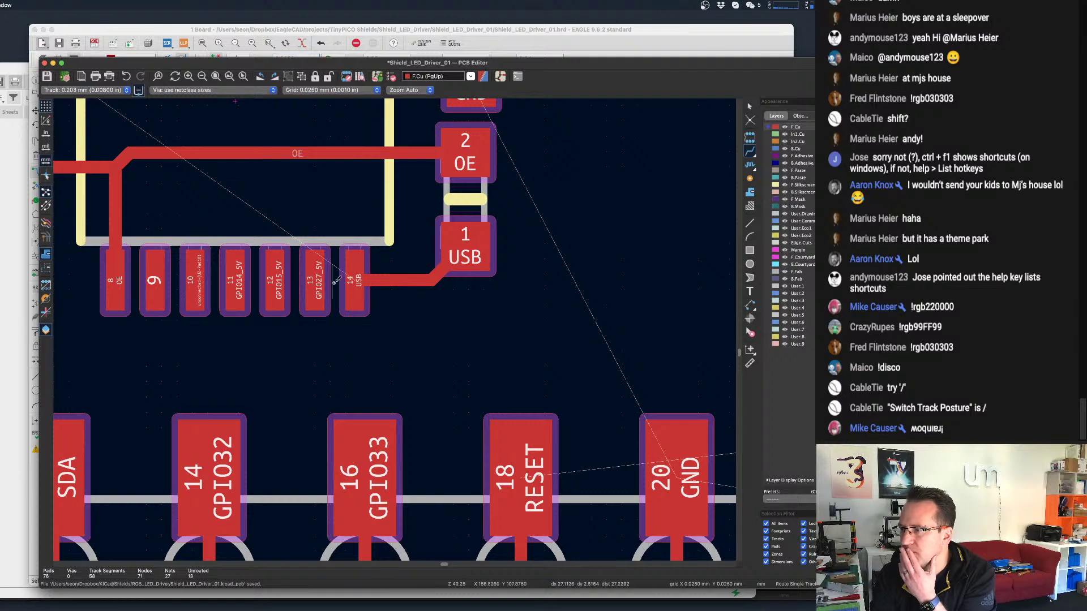
scroll(335, 282, "down", 3)
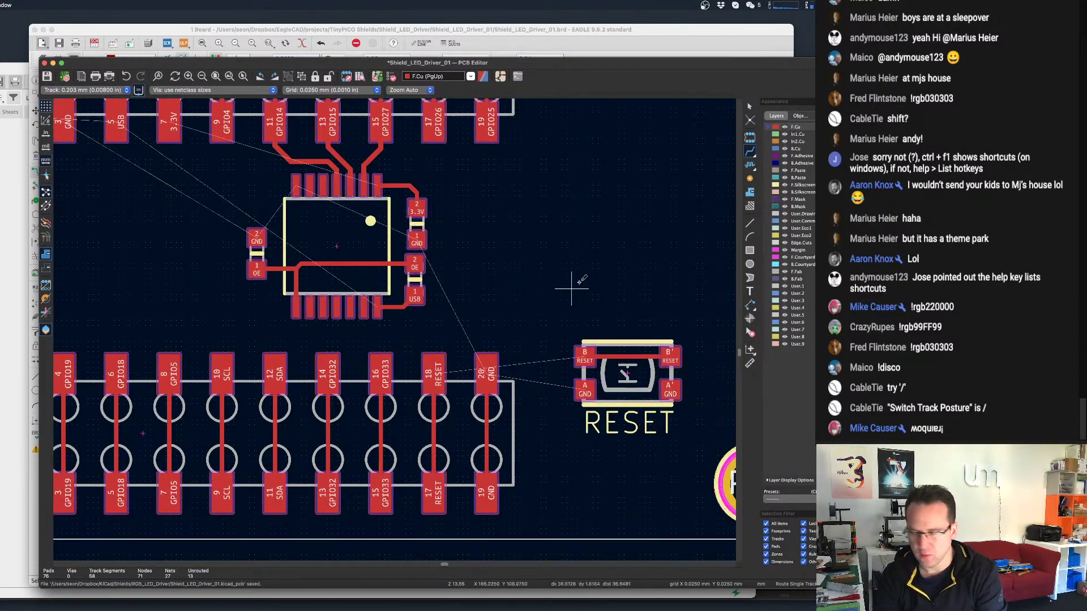
Move the RESET silkscreen label beneath the reset button further down, towards the board's lower edge.
scroll(705, 212, "down", 1)
middle_click_drag(621, 258, 512, 282)
left_click(512, 282)
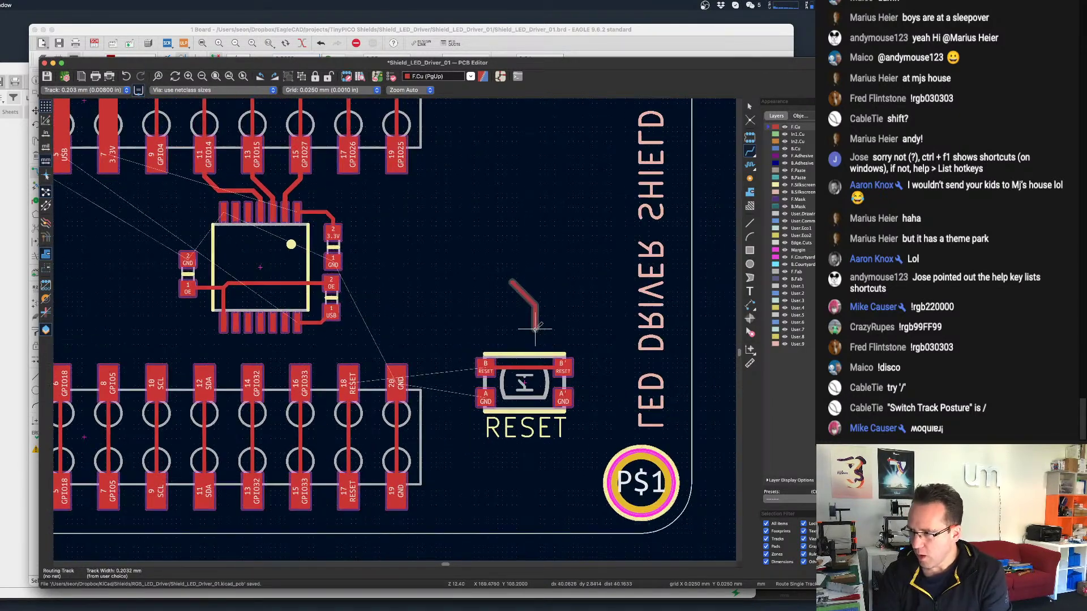
key("Escape")
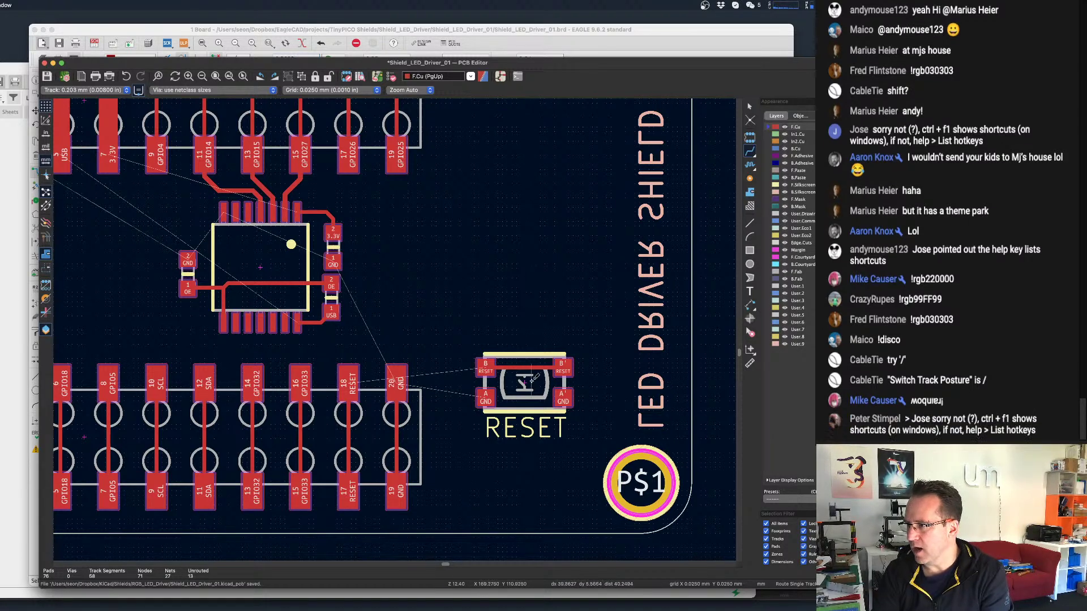
left_click(525, 429)
left_click_drag(525, 429, 519, 499)
Move the reset button footprint down to just above the RESET label.
key("x")
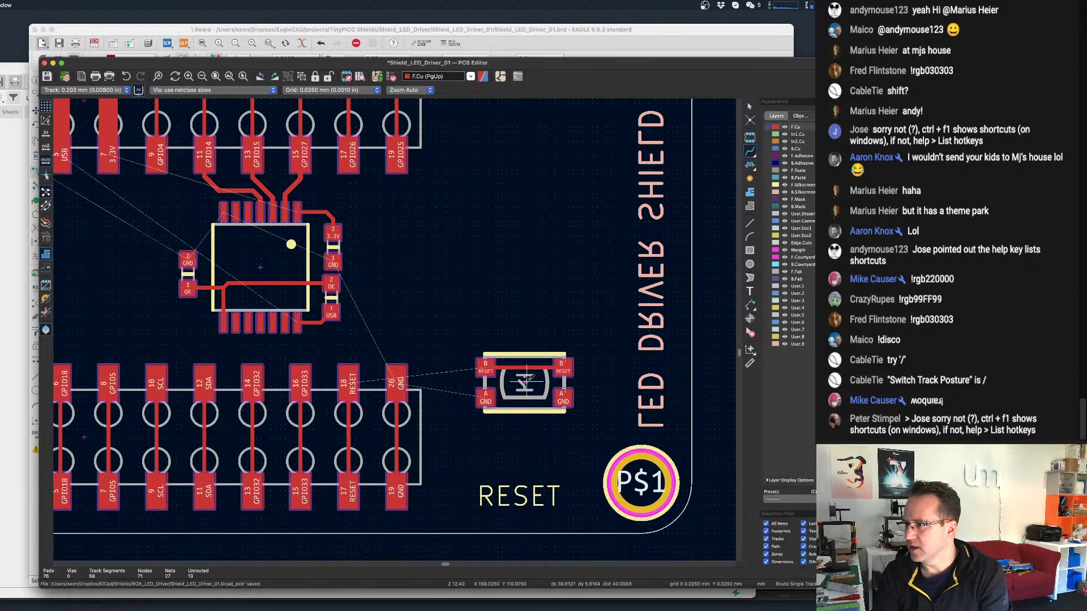
key("m")
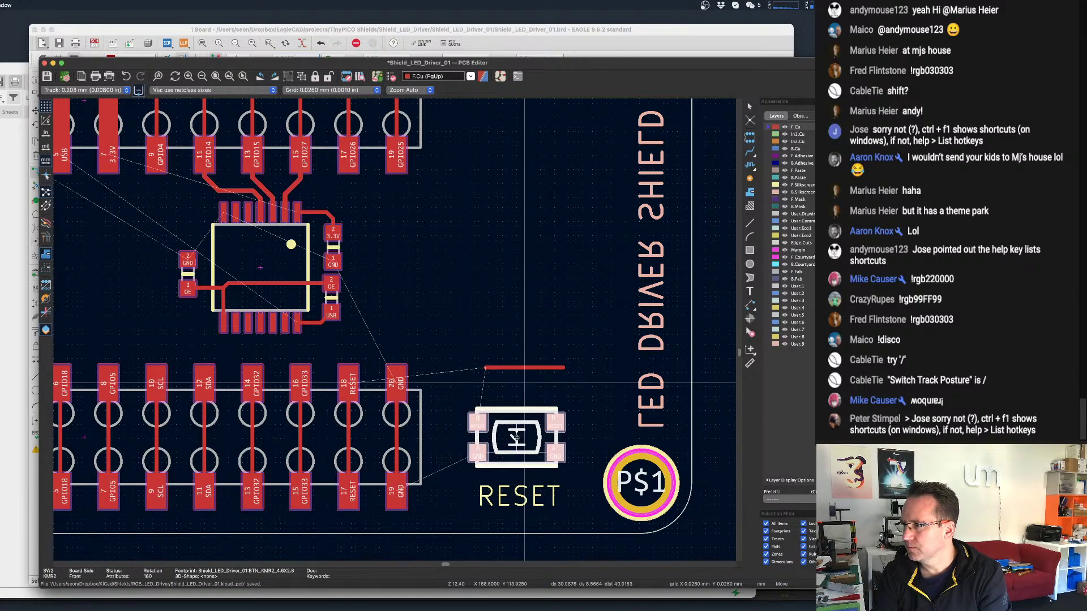
left_click(516, 437)
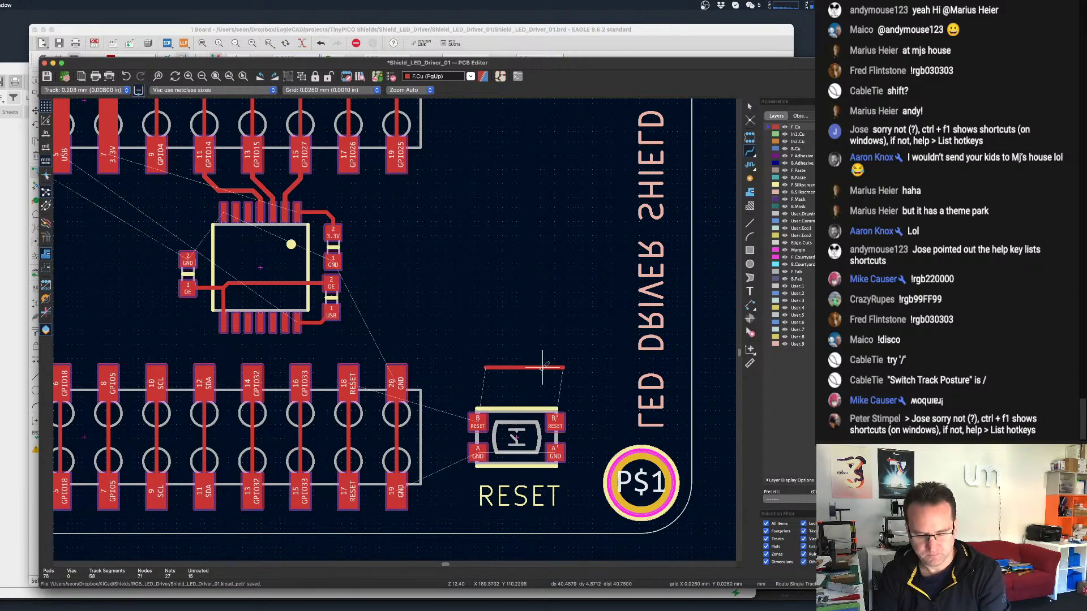
Delete the leftover horizontal RESET track above the reset button and save the board.
left_click(750, 332)
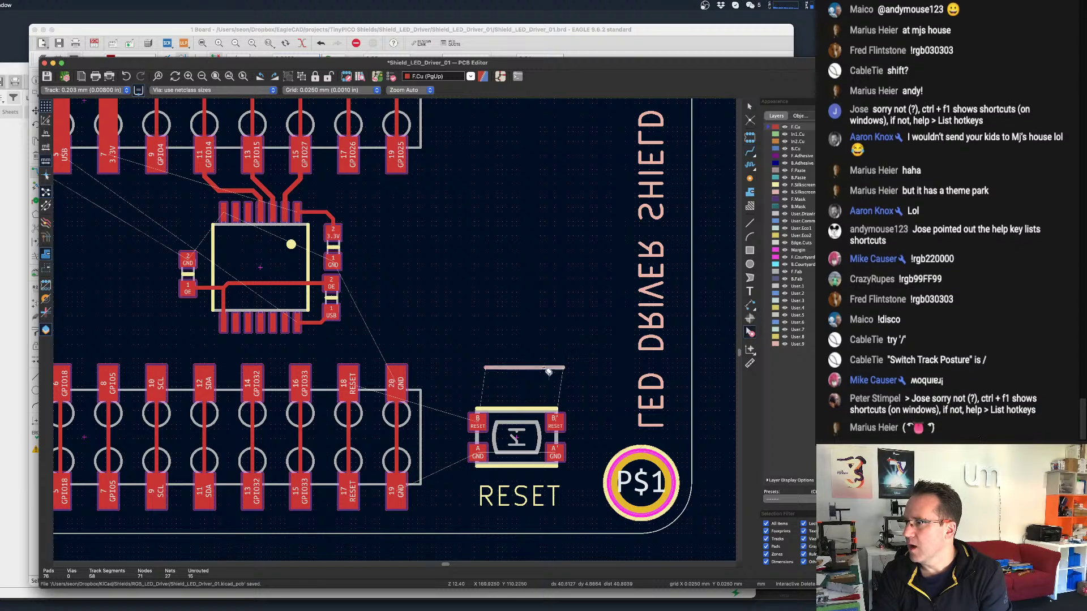
key("Escape")
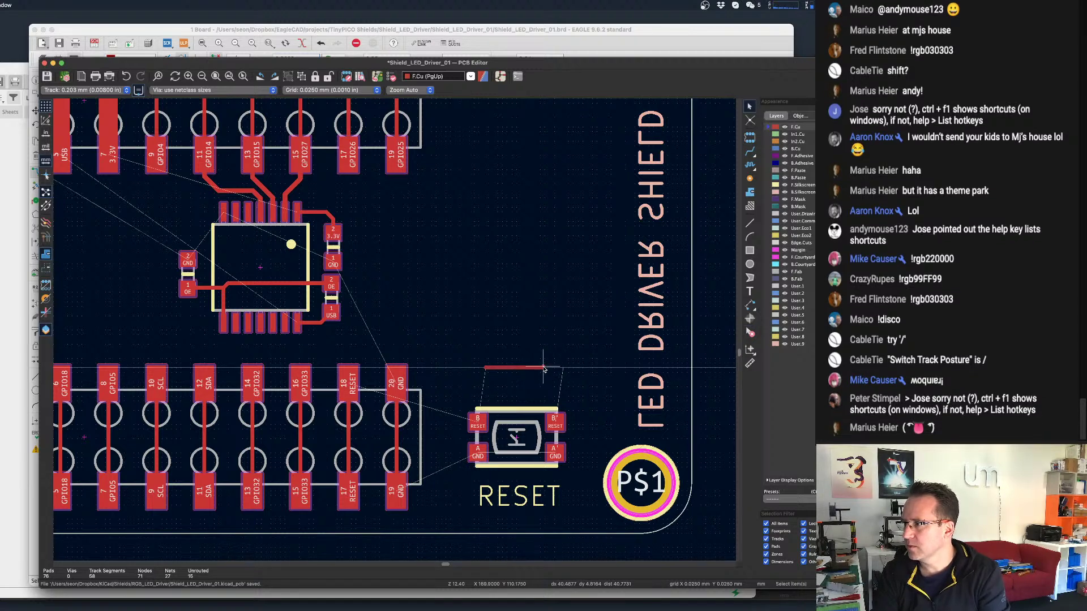
left_click(750, 334)
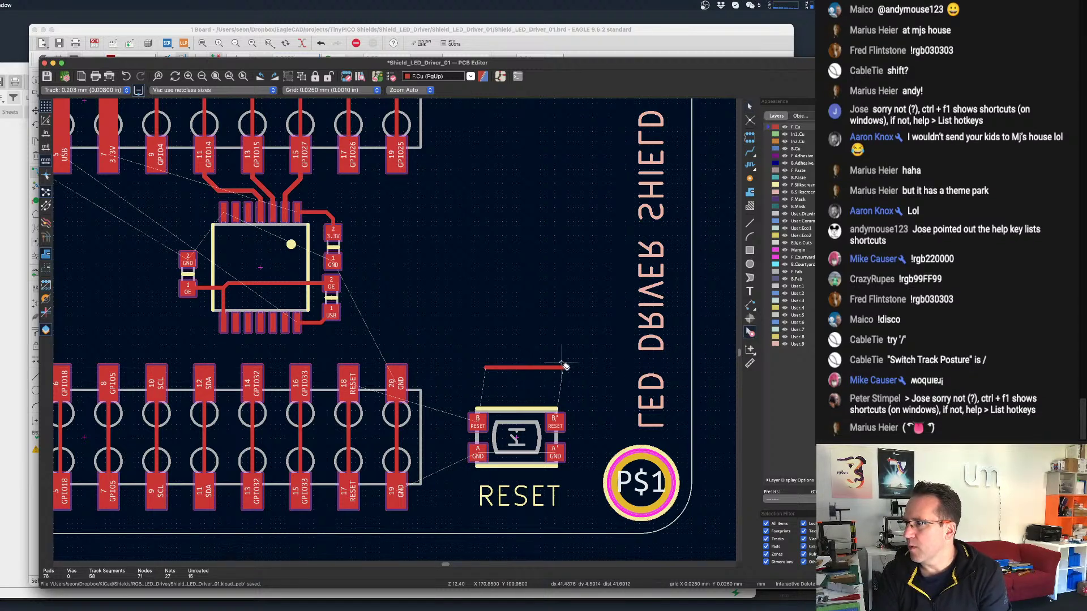
left_click(540, 368)
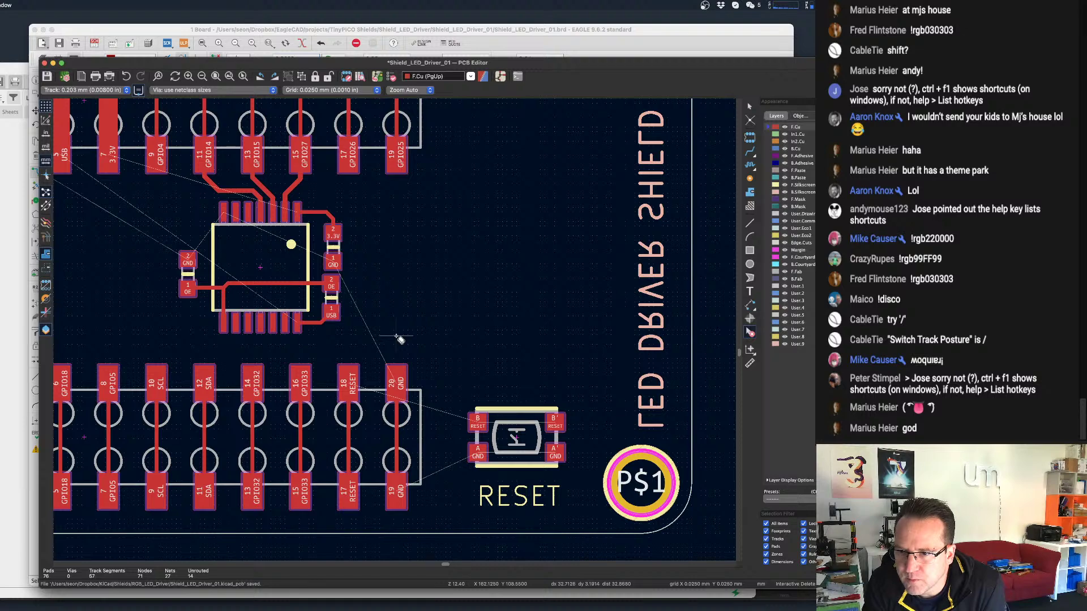
left_click_drag(591, 71, 592, 73)
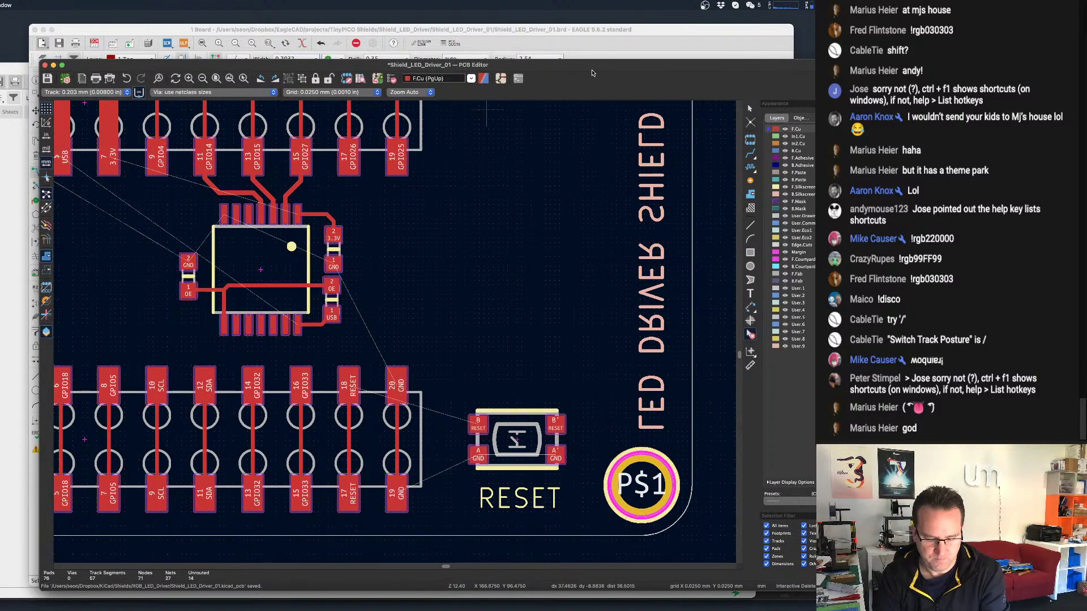
key("ctrl+s")
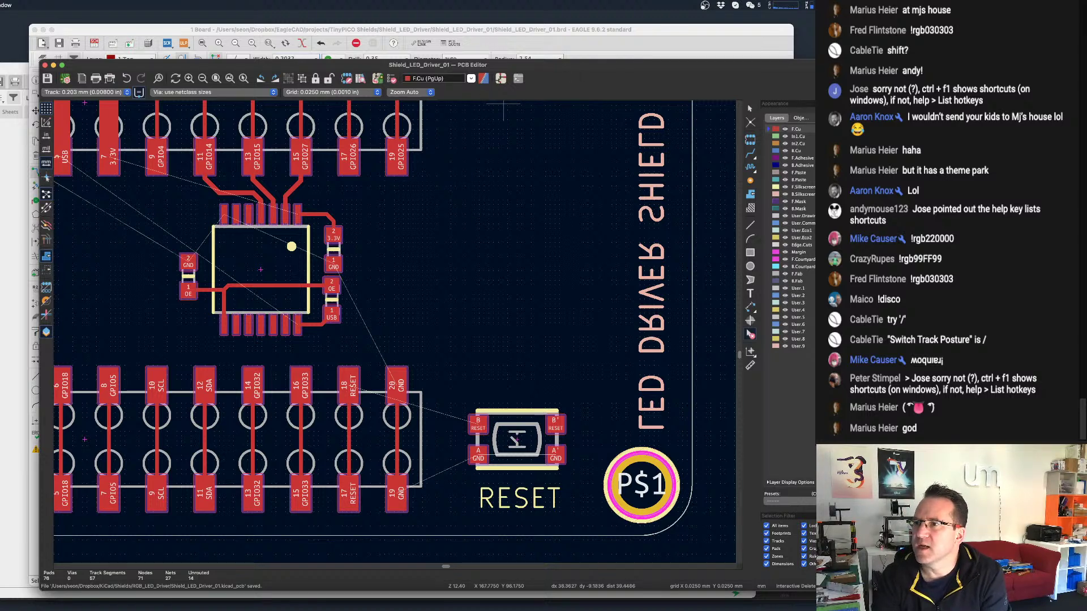
Open the hotkey list and enlarge its window to show the description of each command.
left_click(0, 6)
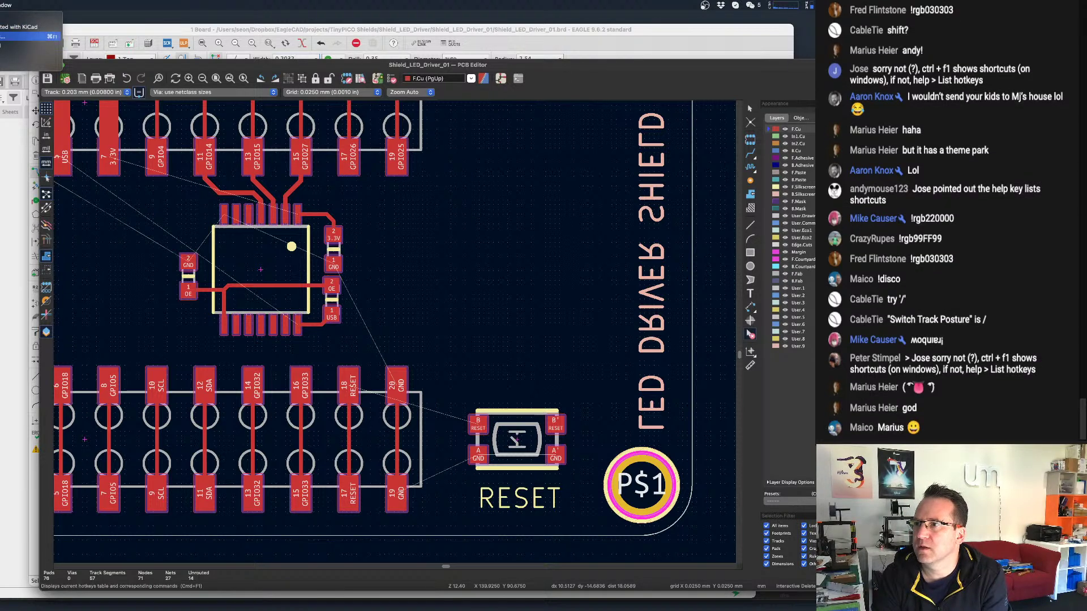
key("super+s")
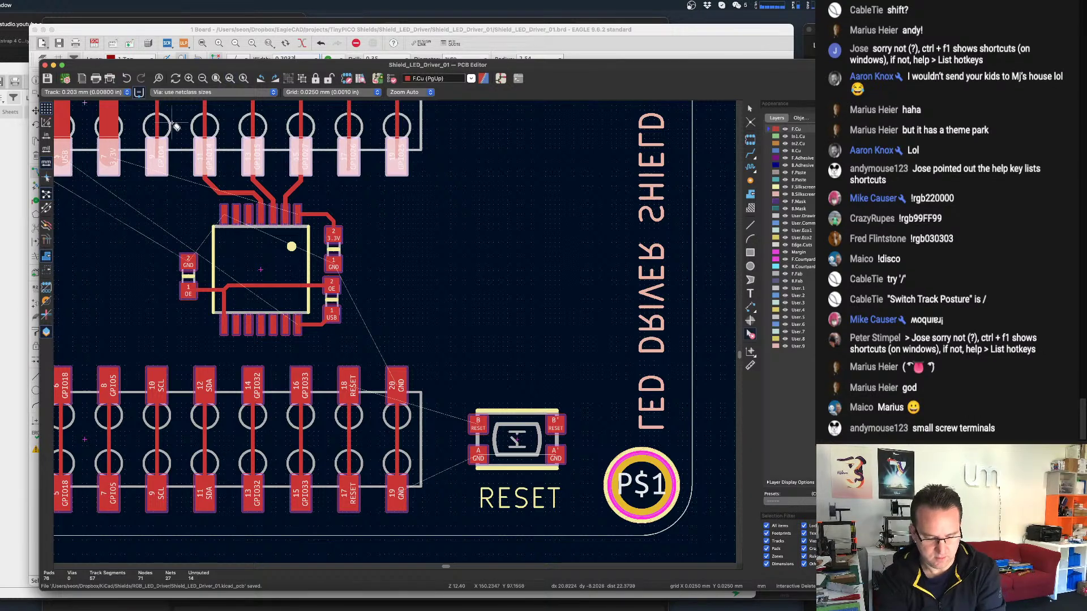
key("ctrl+F1")
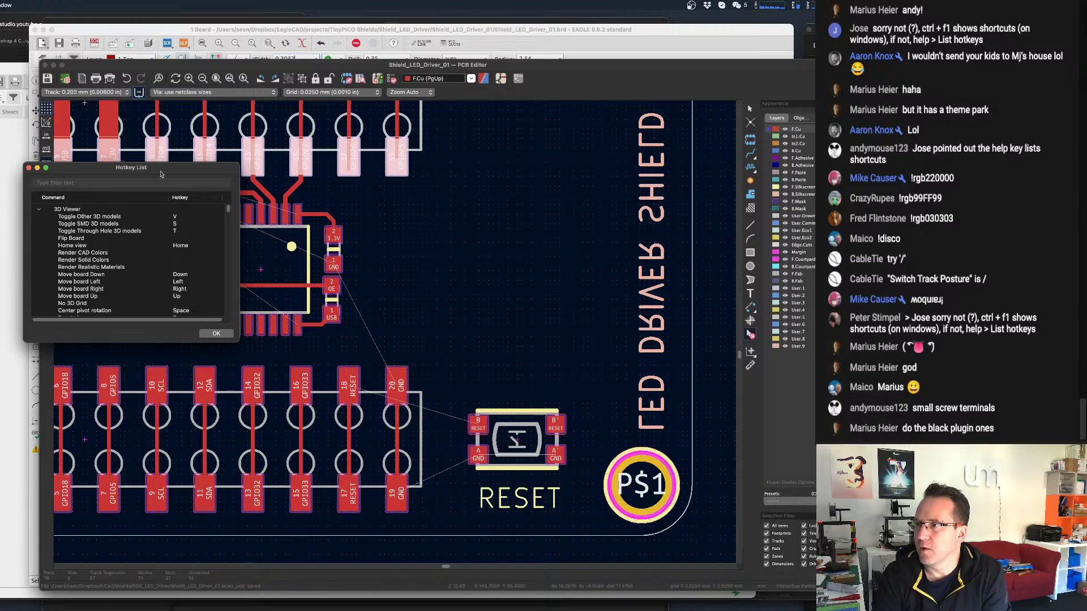
left_click_drag(161, 174, 348, 189)
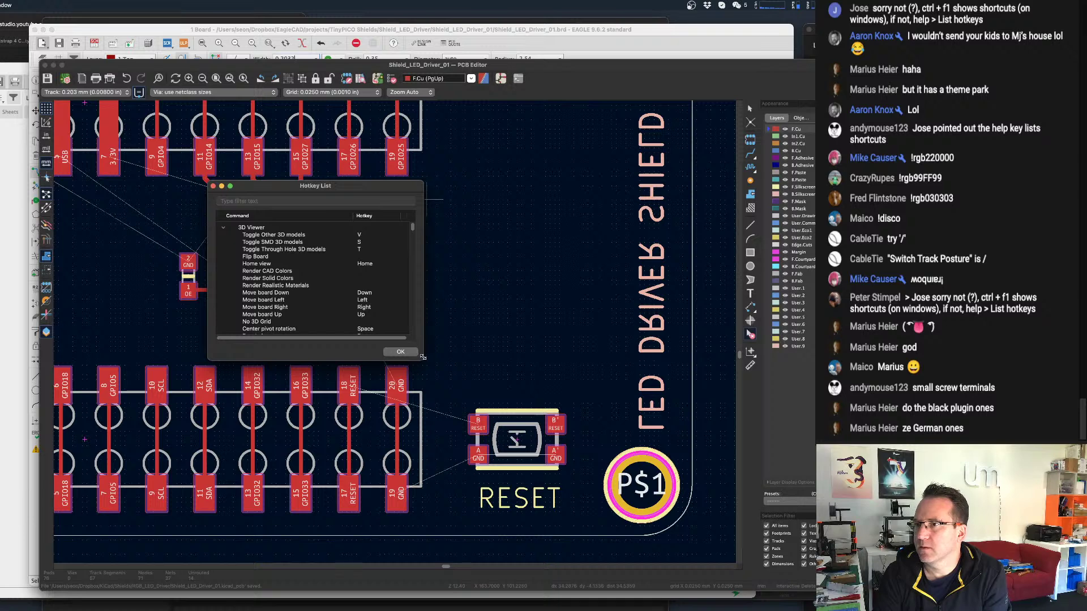
left_click_drag(423, 357, 485, 400)
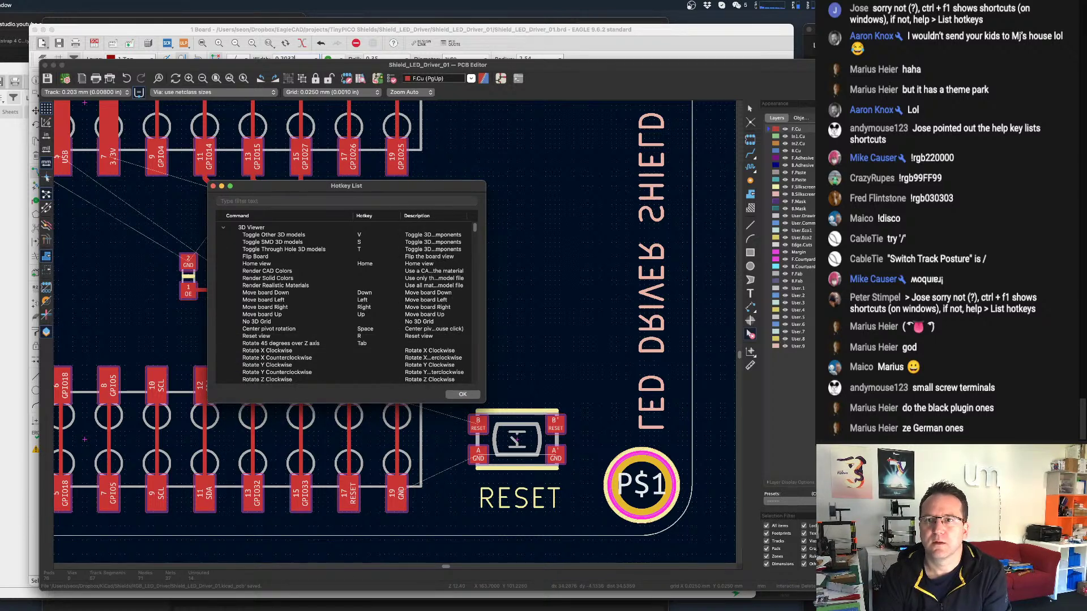
Move the board editor window aside and switch to the macOS Software Update settings.
left_click_drag(556, 64, 403, 86)
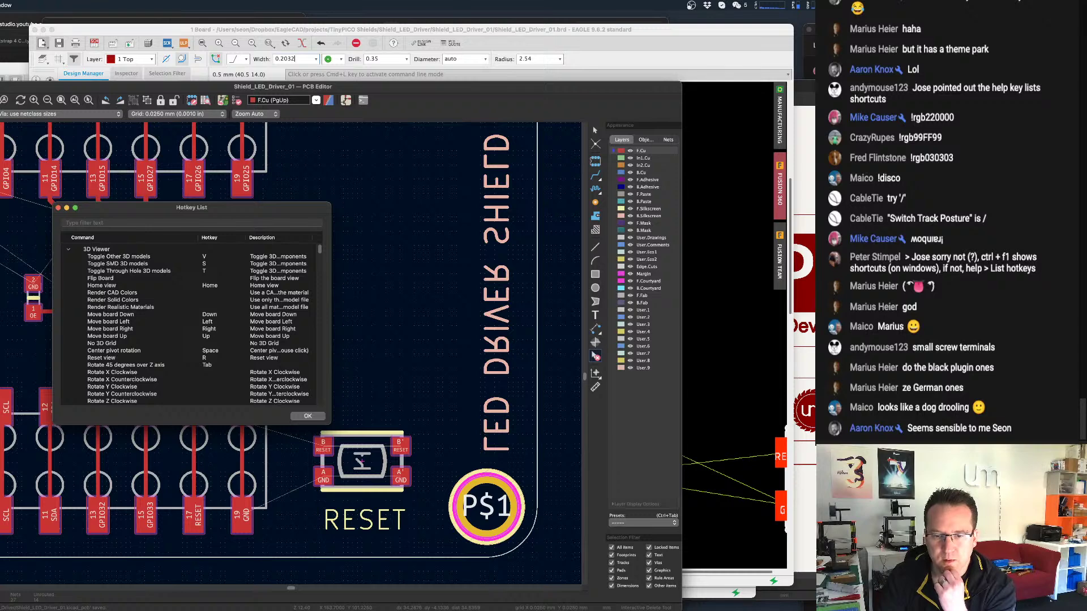
key("super+Tab")
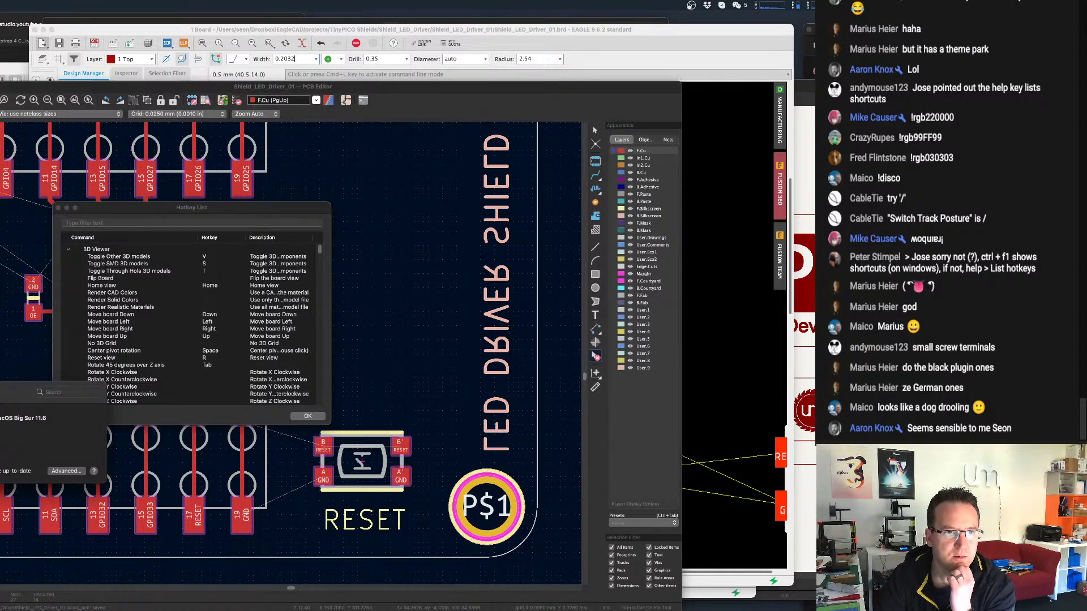
Quit the macOS display settings, move the board editor window back into view, and close the hotkey list.
key("super+l")
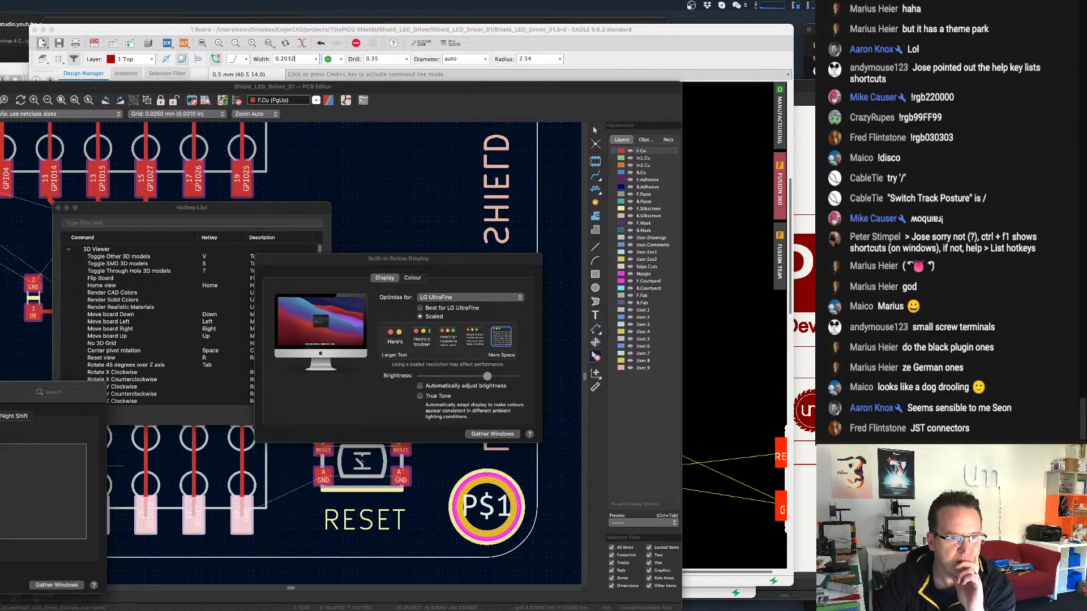
key("super+q")
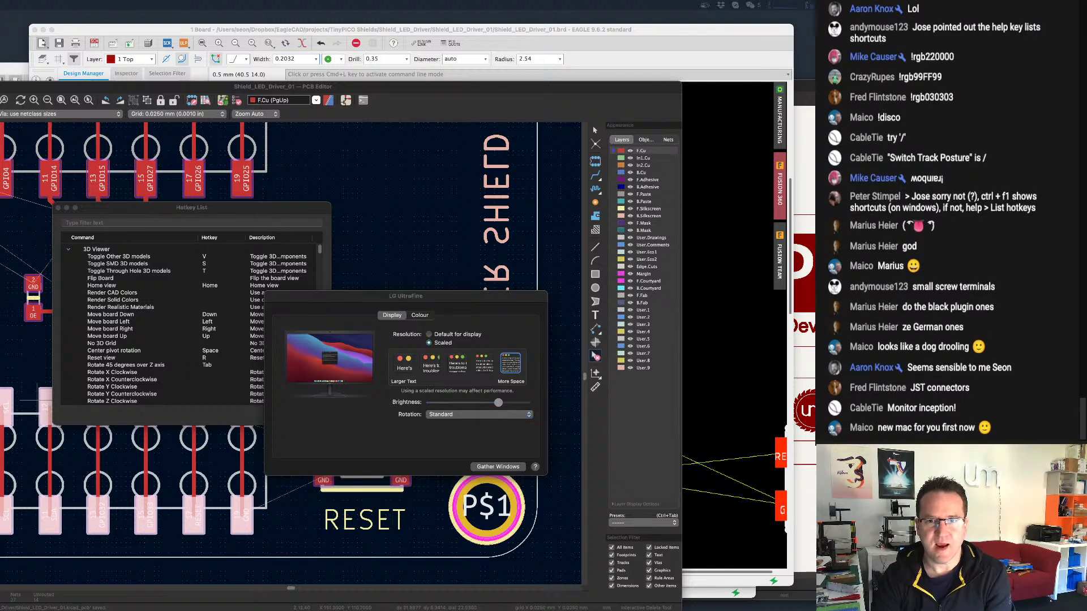
key("super+q")
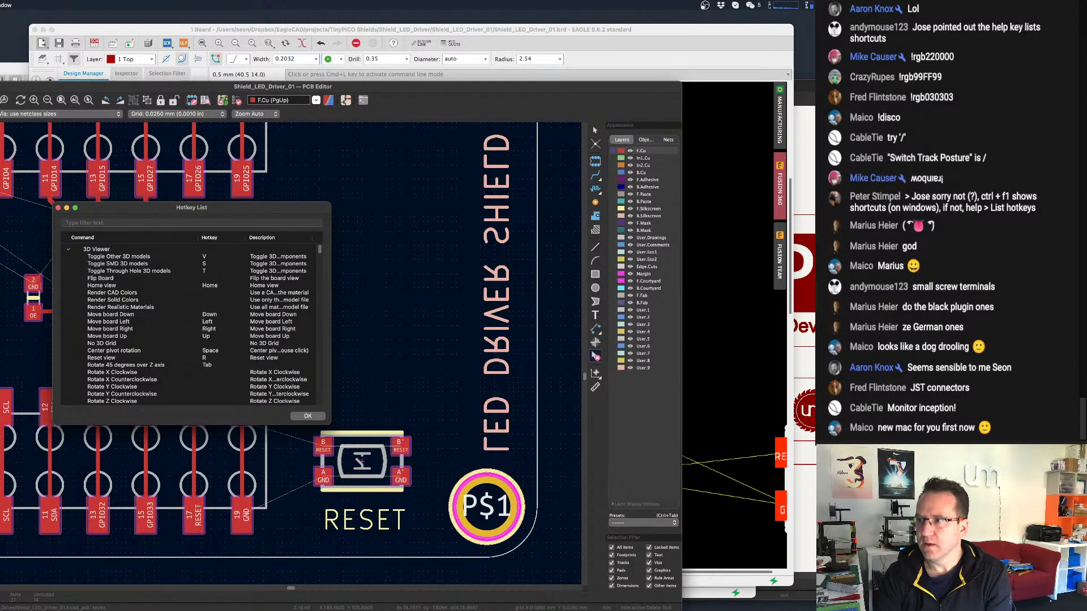
left_click_drag(260, 217, 369, 203)
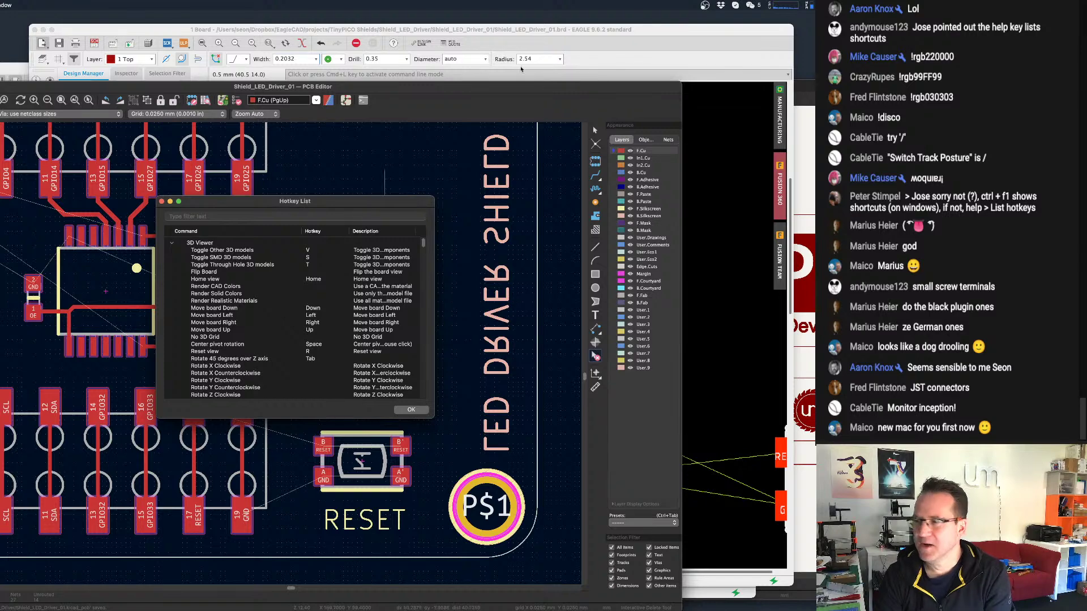
left_click_drag(541, 91, 610, 68)
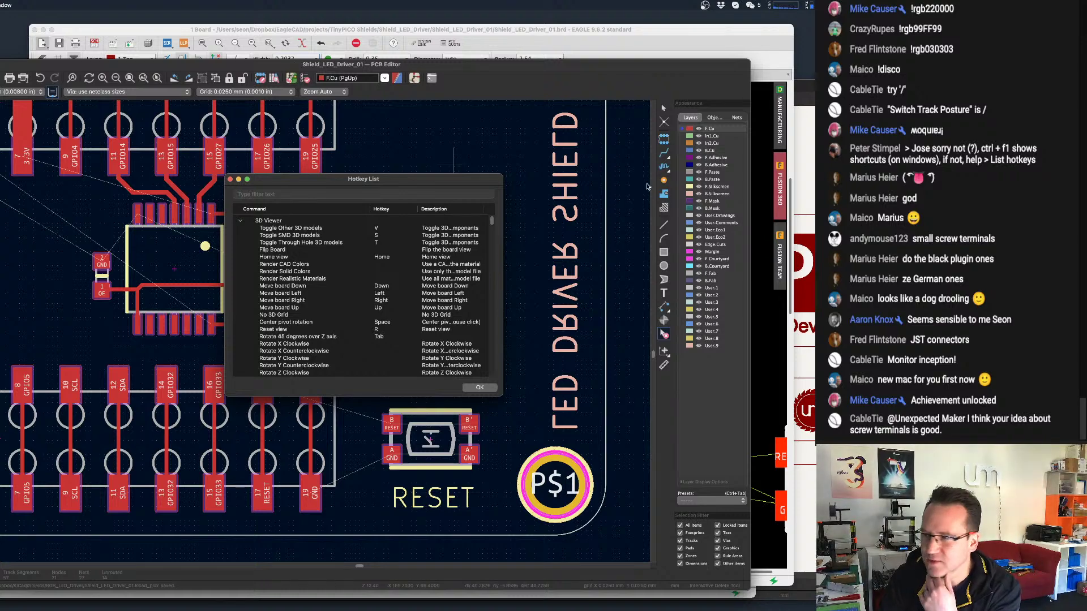
left_click(487, 390)
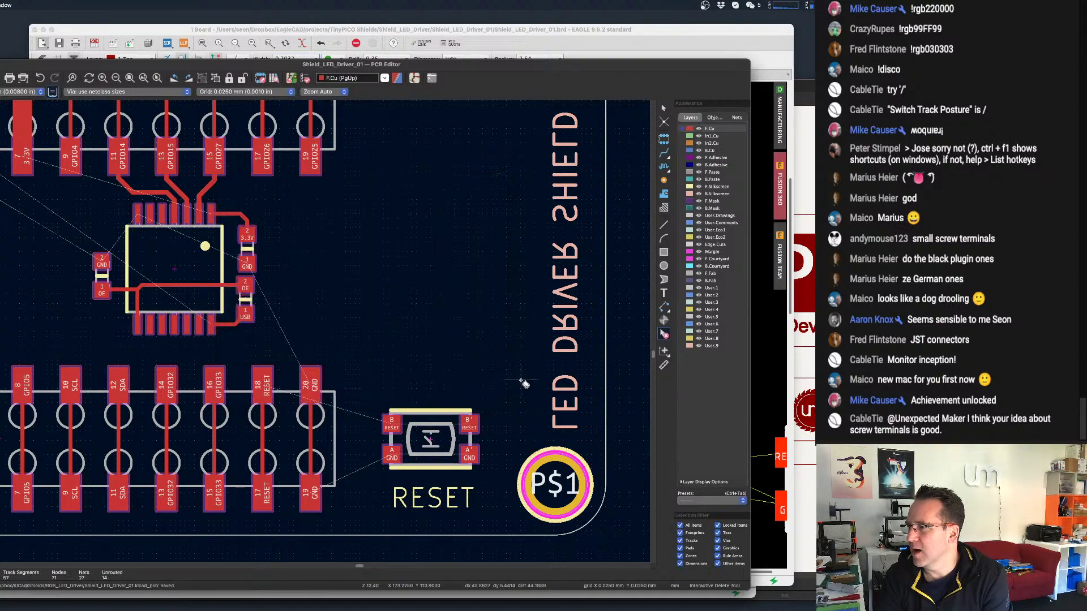
Switch to the schematic editor, place its window fully on screen, and try to add a symbol to the sheet.
scroll(525, 385, "down", 2)
scroll(521, 381, "down", 1)
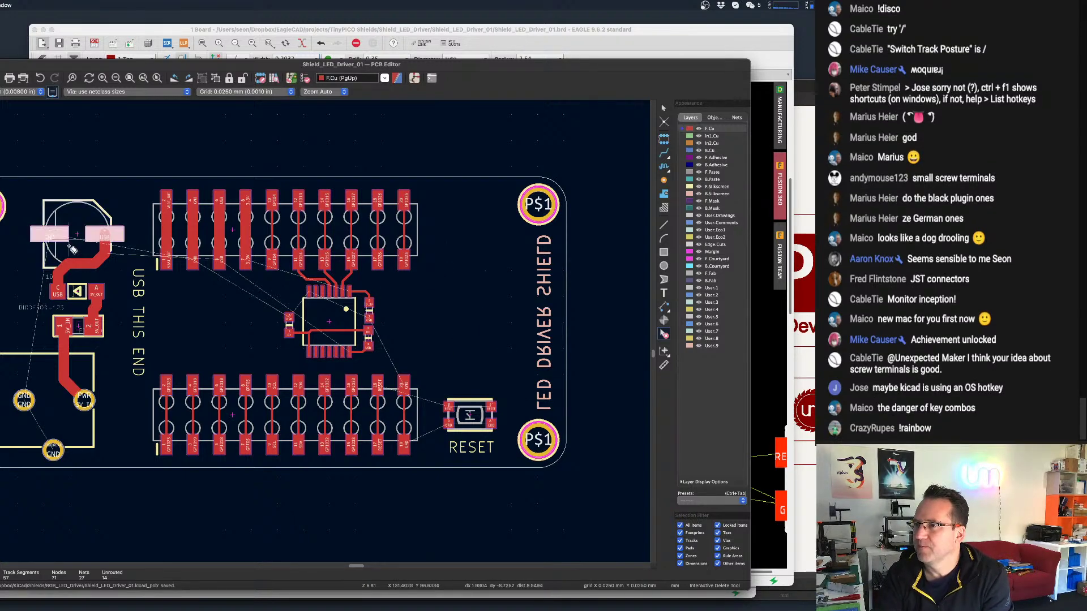
left_click_drag(98, 66, 163, 79)
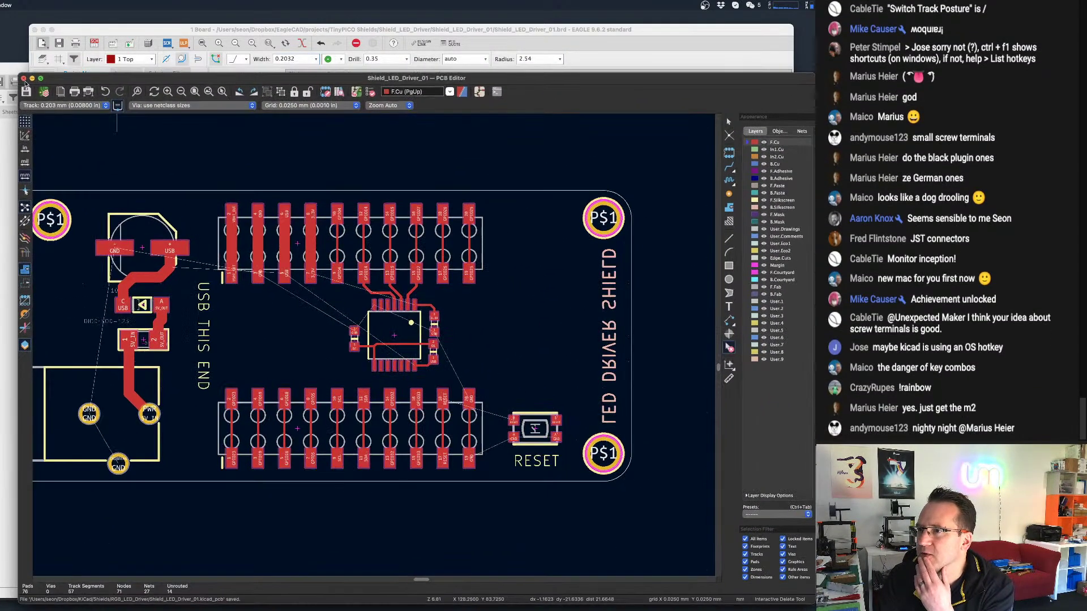
key("super+grave")
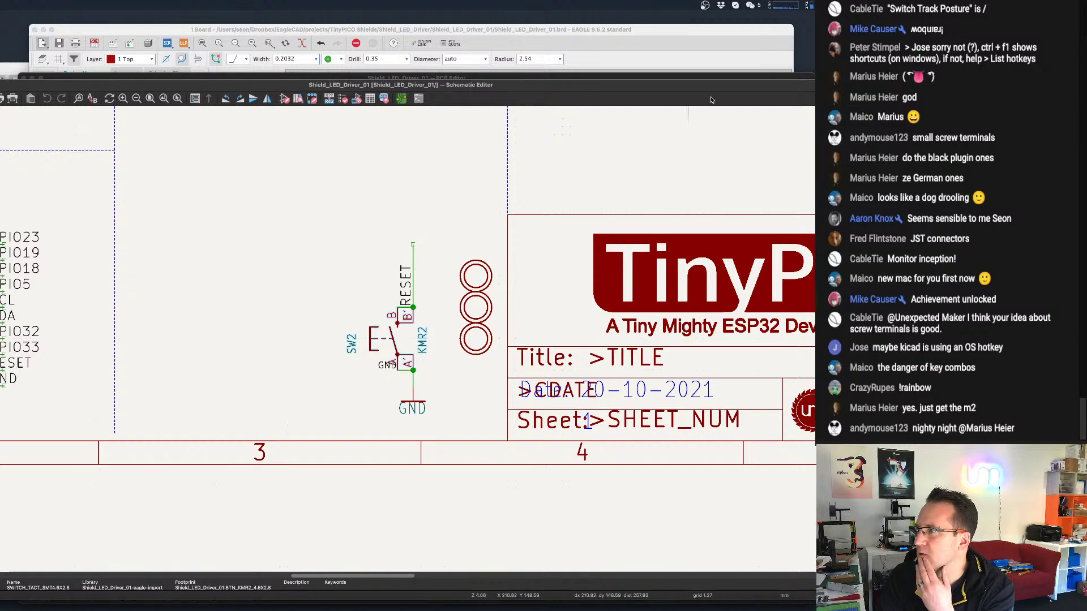
scroll(555, 163, "down", 3)
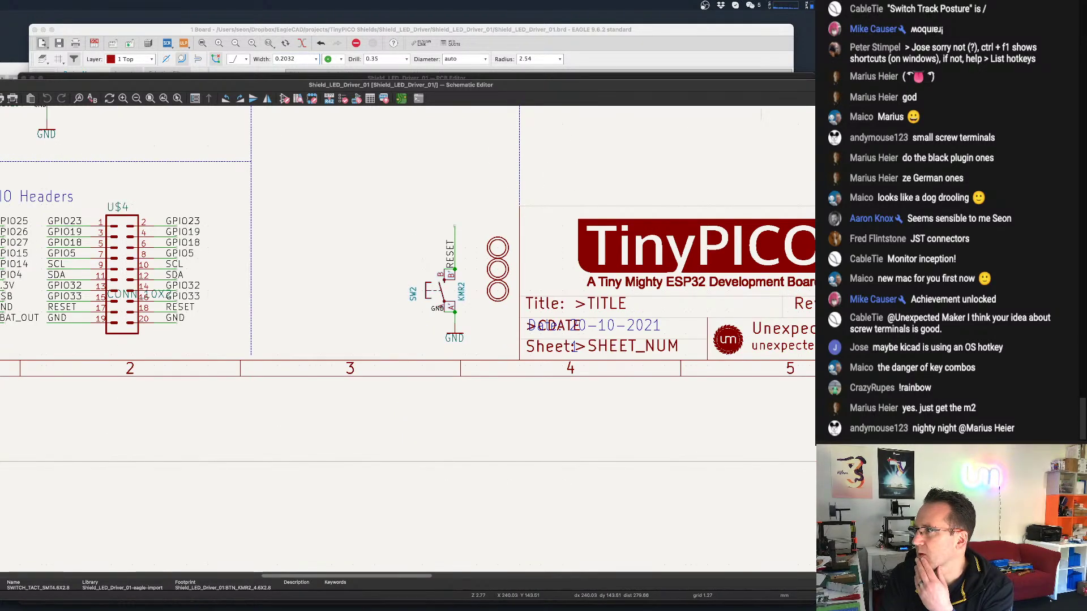
left_click_drag(816, 80, 646, 96)
scroll(404, 297, "down", 5)
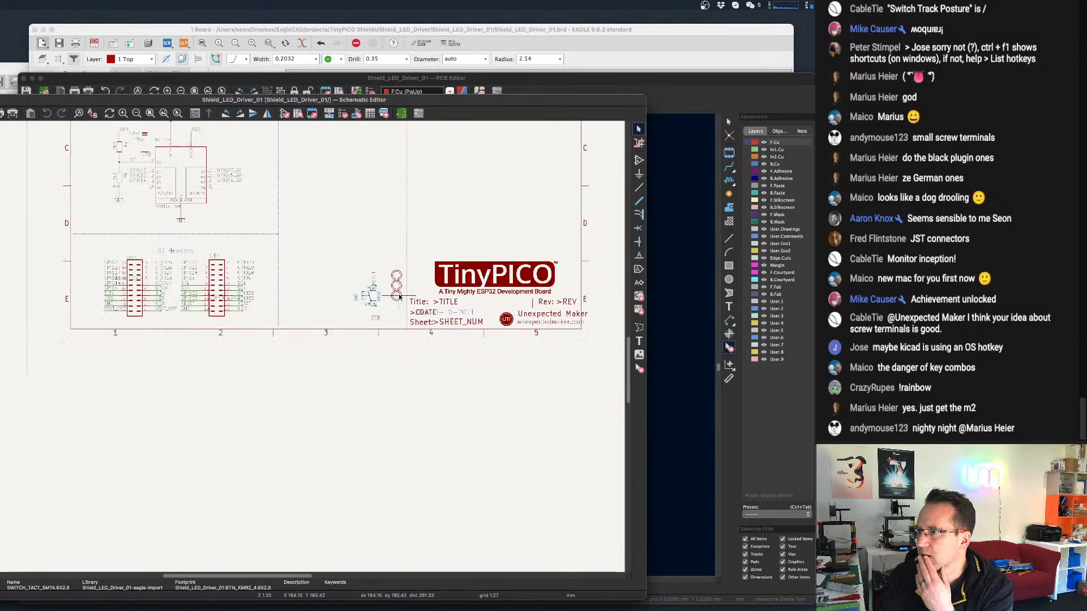
scroll(530, 249, "up", 3)
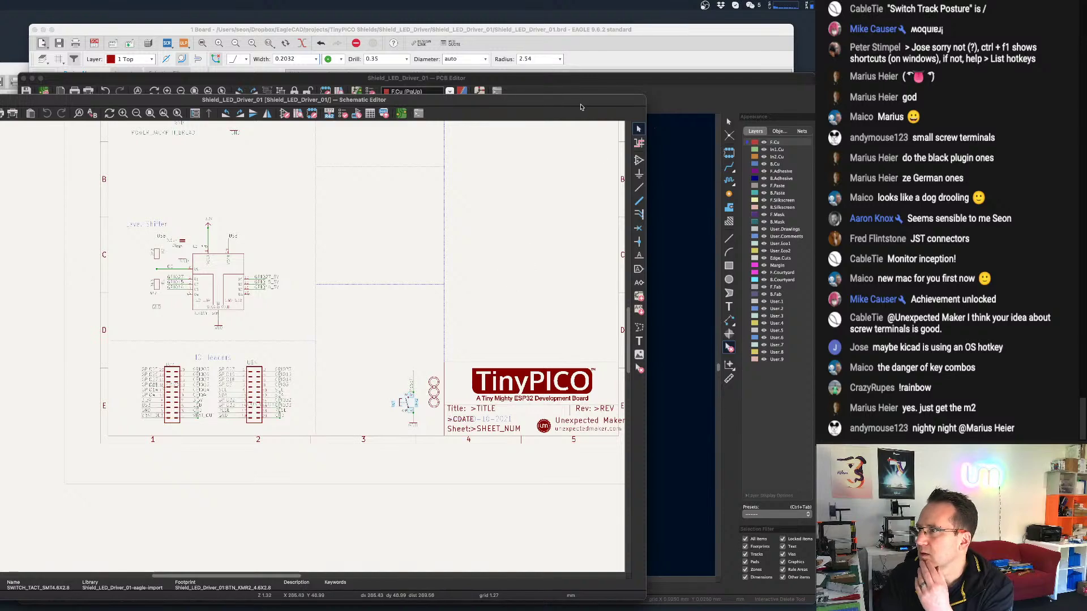
left_click_drag(579, 101, 690, 58)
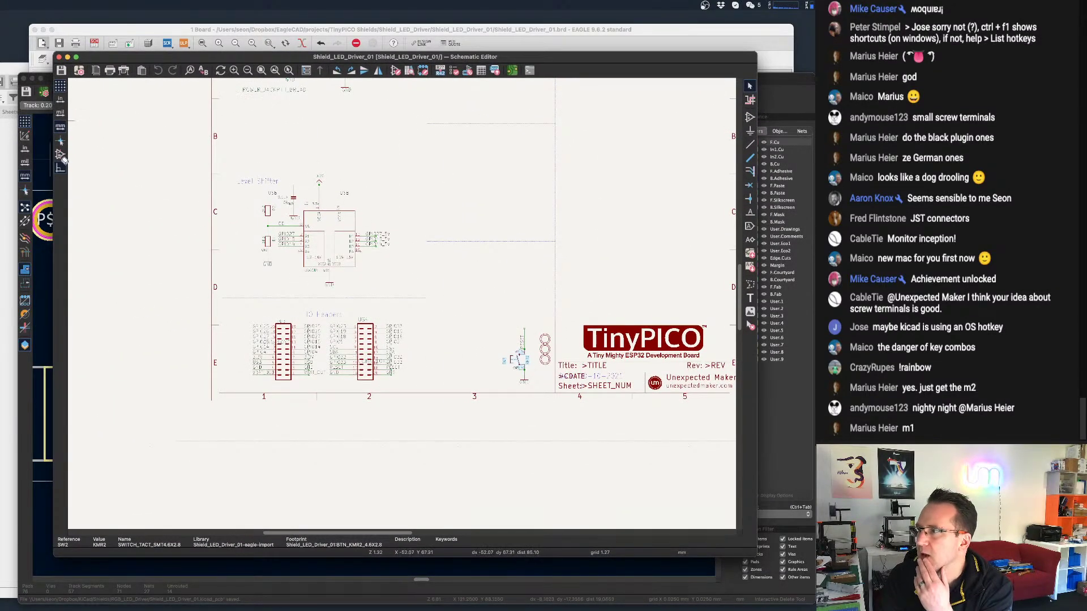
left_click(749, 117)
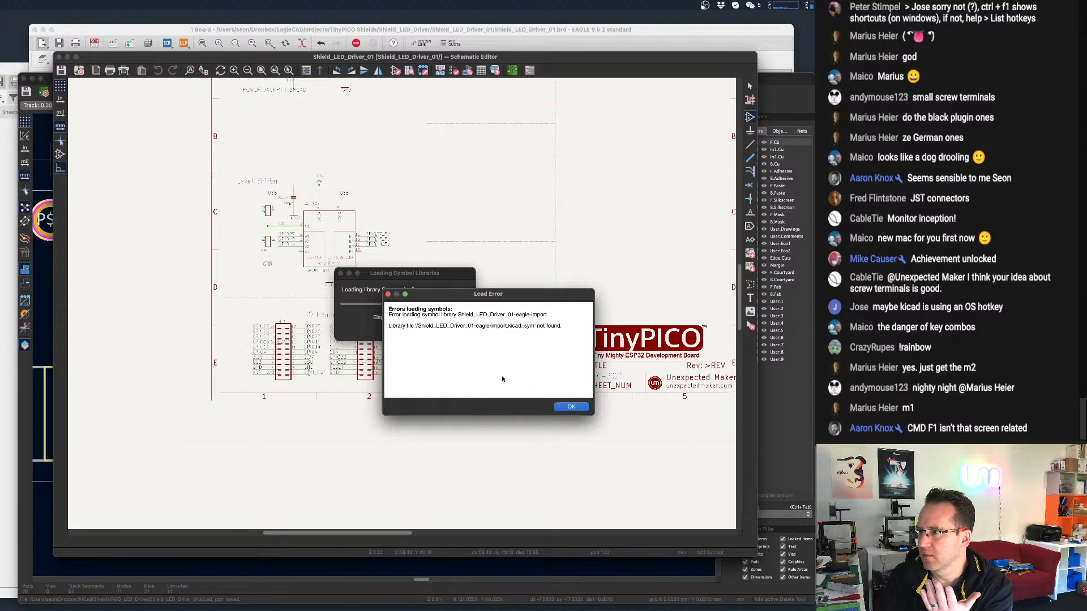
left_click(575, 405)
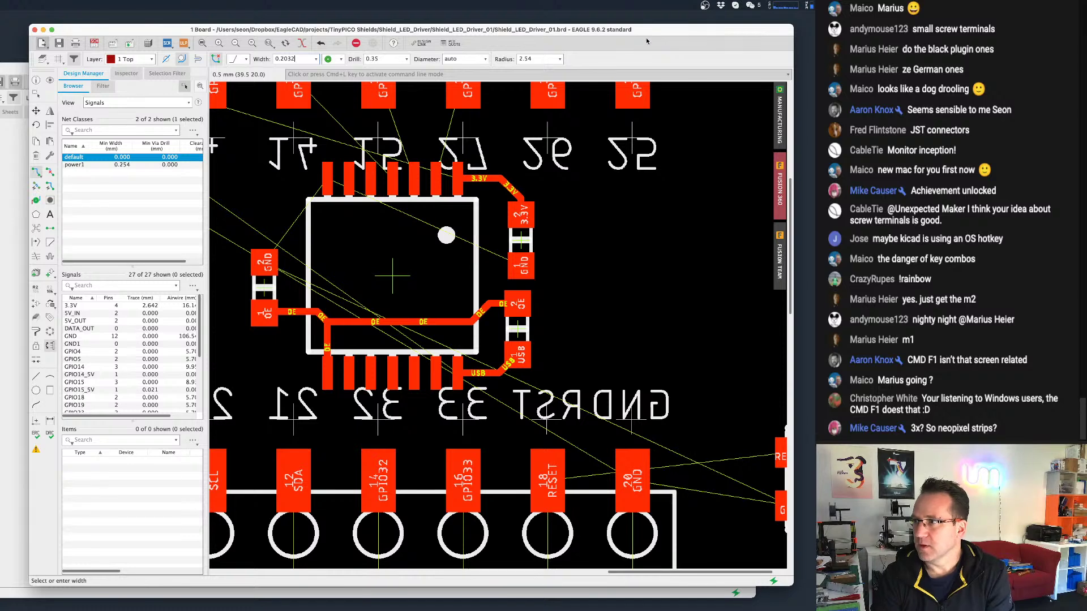
Hide EAGLE and, in the KiCad project manager, open Shield_LED_Driver_01.kicad_pro from the Shields/RGB_LED_Driver folder.
key("super+h")
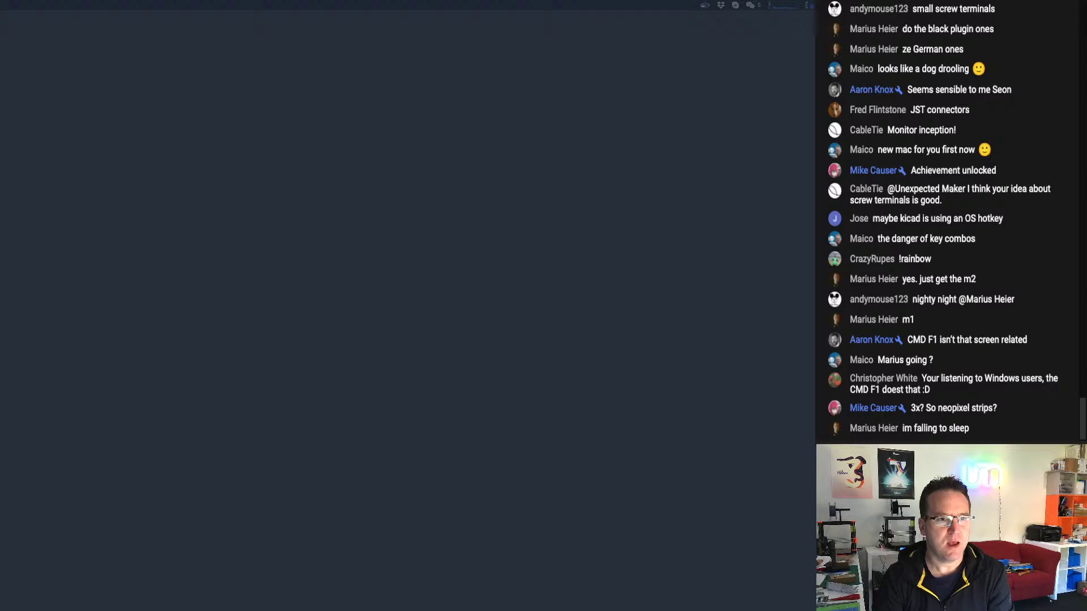
left_click_drag(0, 184, 302, 164)
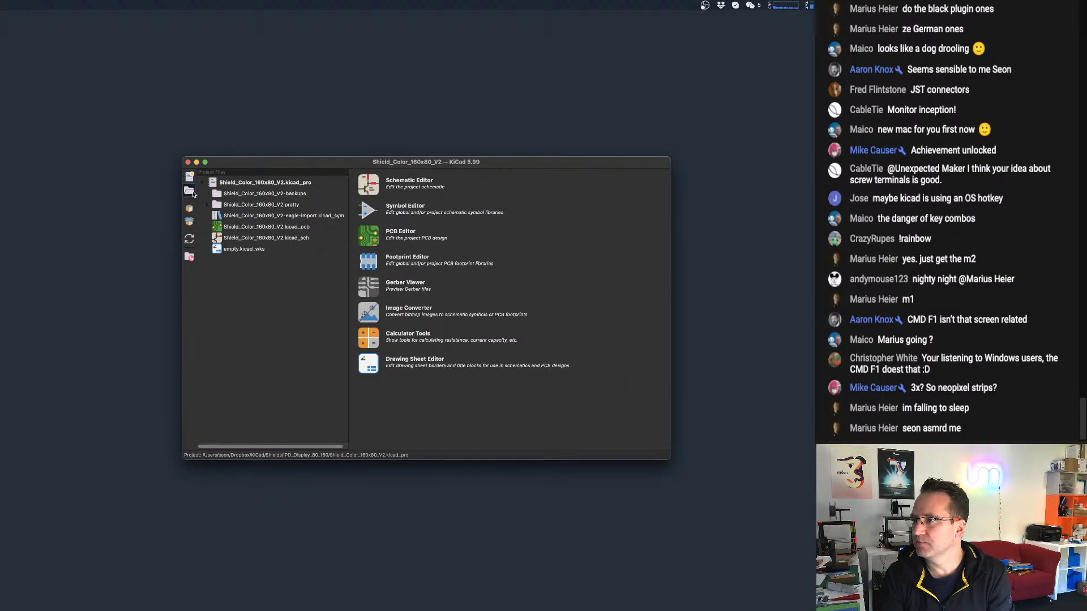
left_click(189, 191)
left_click(455, 168)
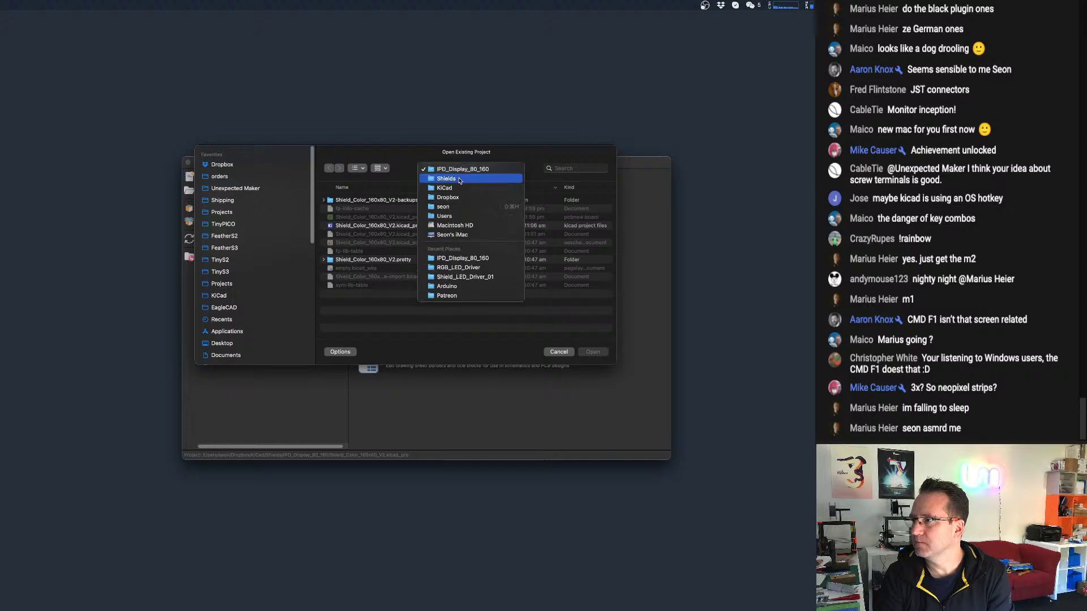
left_click(459, 179)
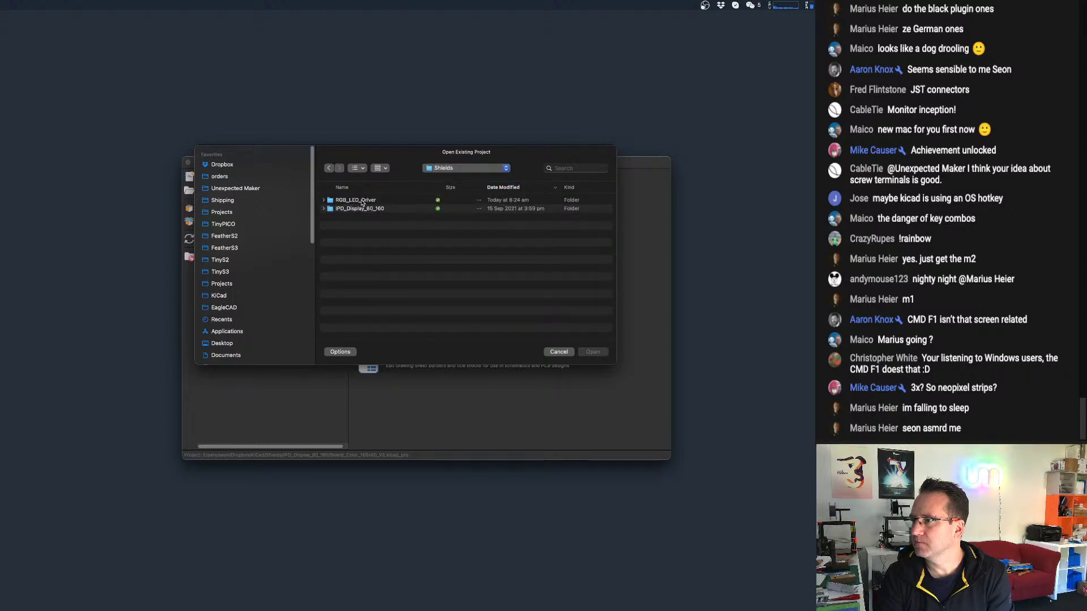
double_click(356, 200)
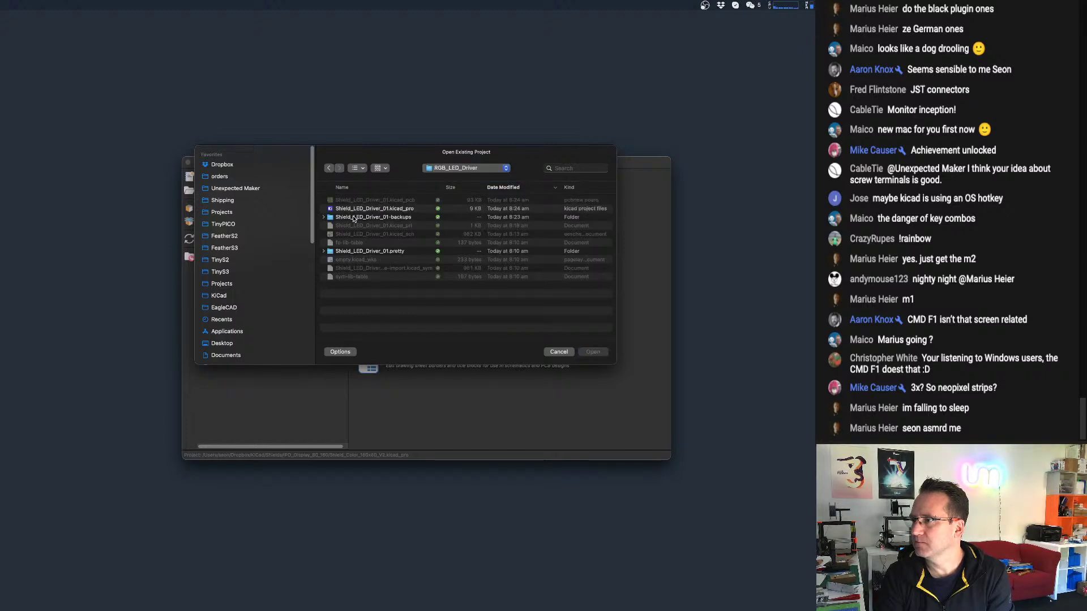
double_click(358, 208)
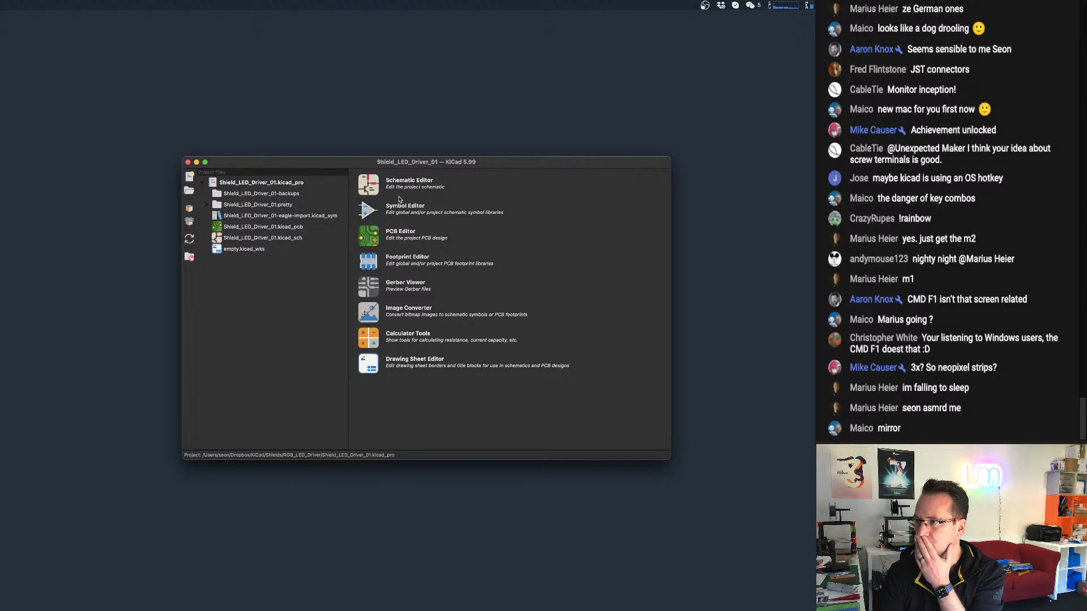
Open the Shield_LED_Driver_01 schematic, dismiss the repair and crash notices, and save the schematic.
double_click(270, 240)
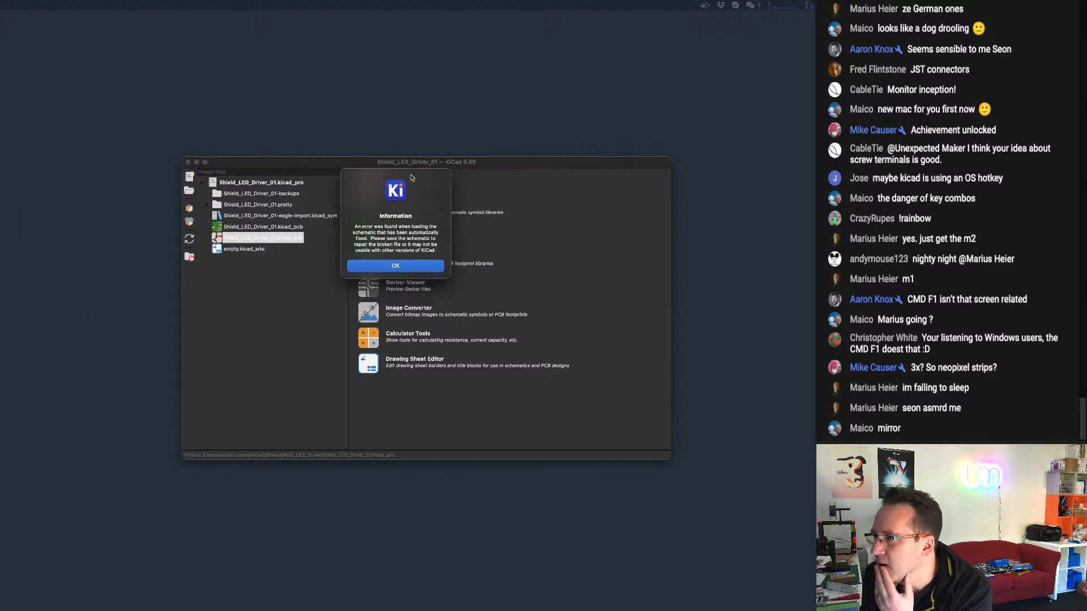
left_click(419, 269)
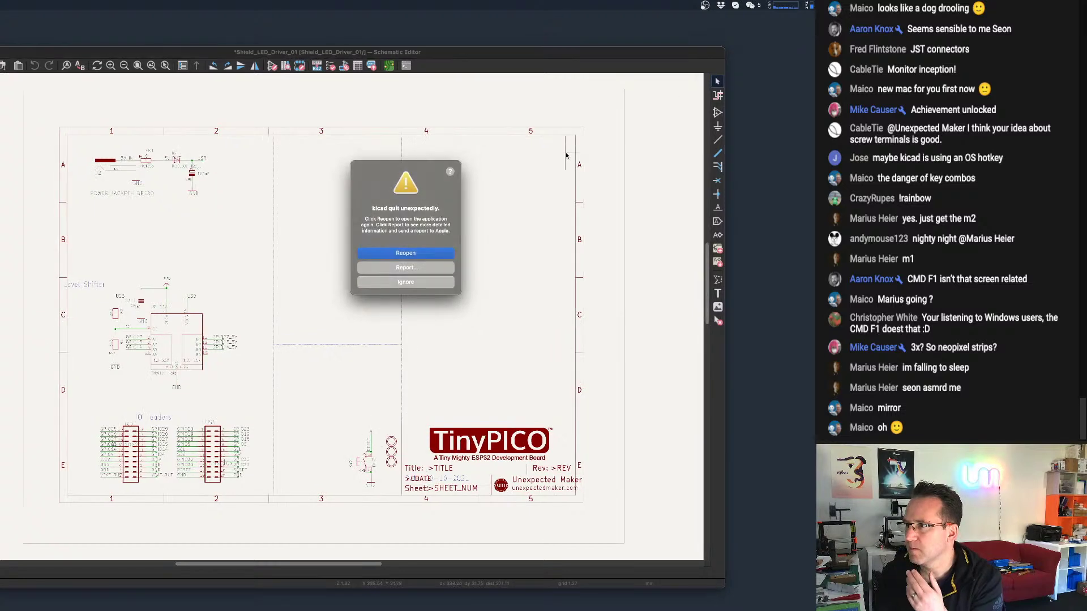
left_click(412, 282)
key("super+s")
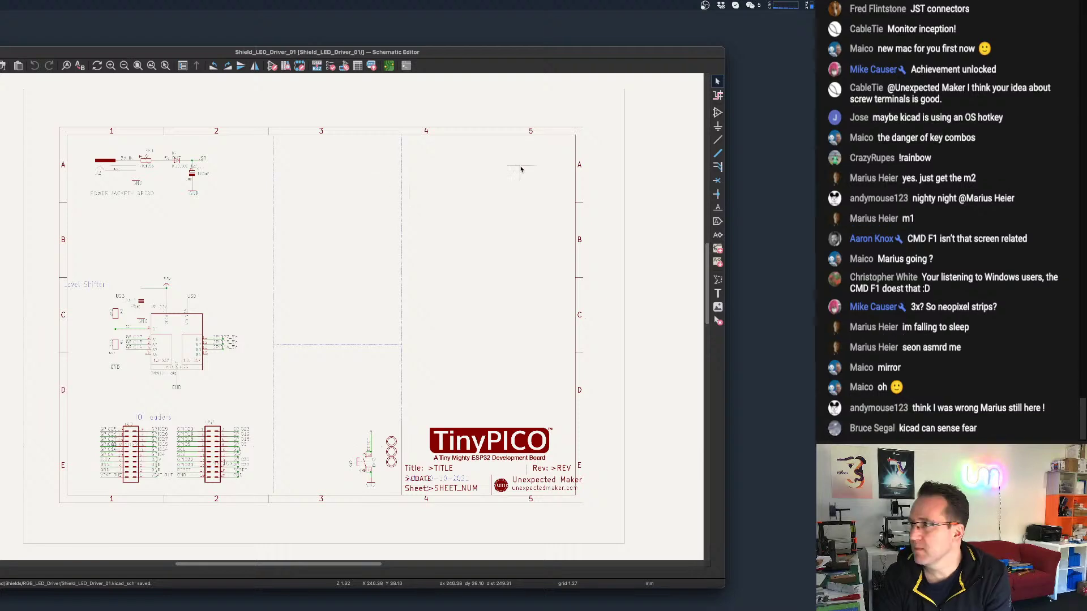
Start adding a symbol to the schematic, search for "screw terminal", and select Screw_Terminal_01x03.
left_click(717, 114)
left_click(367, 316)
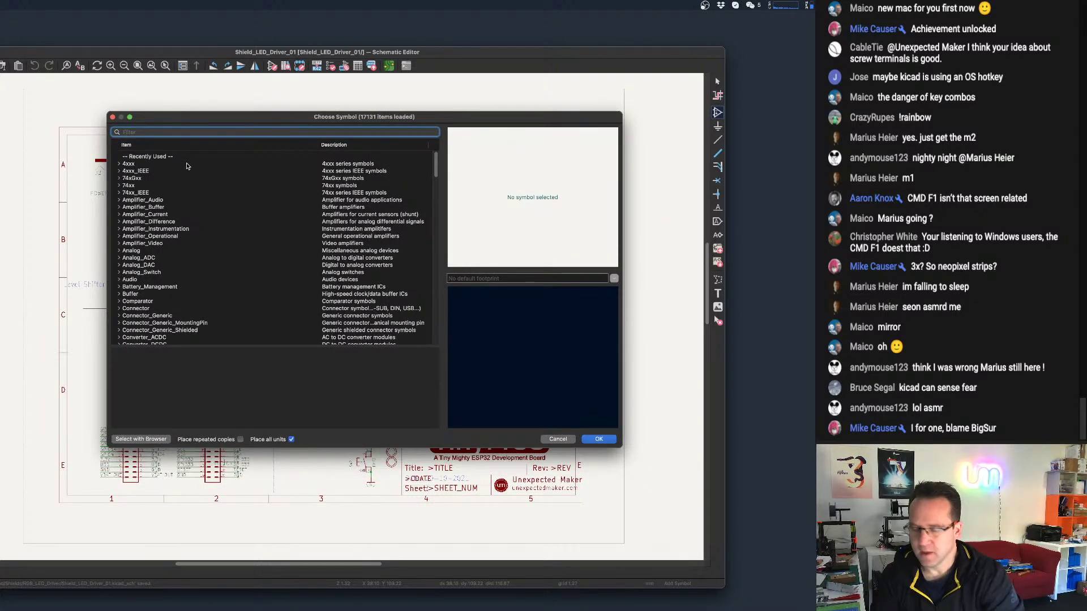
type("scre")
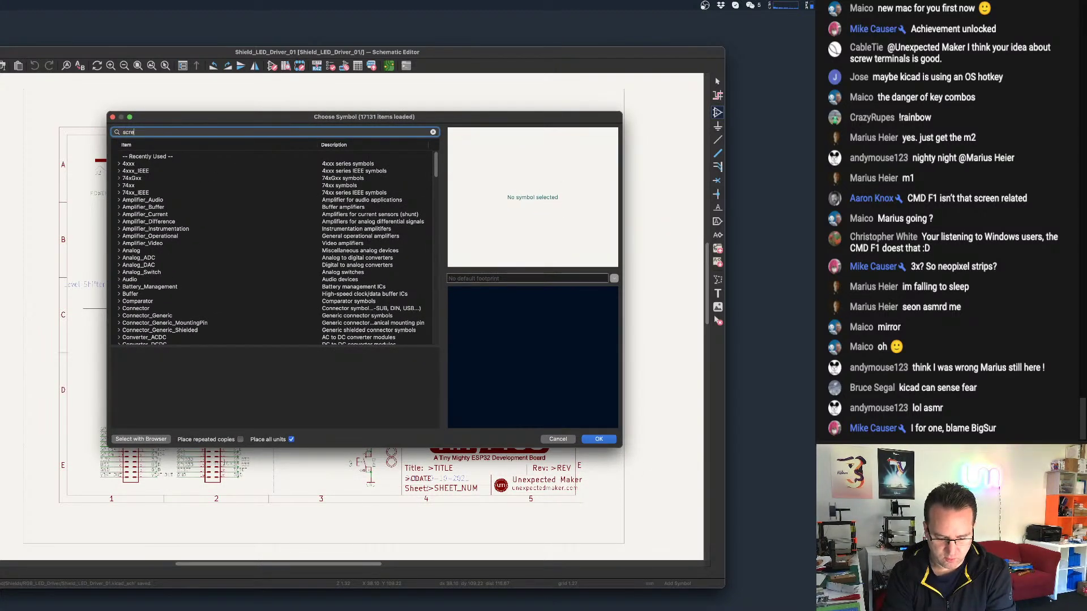
type("w terminal")
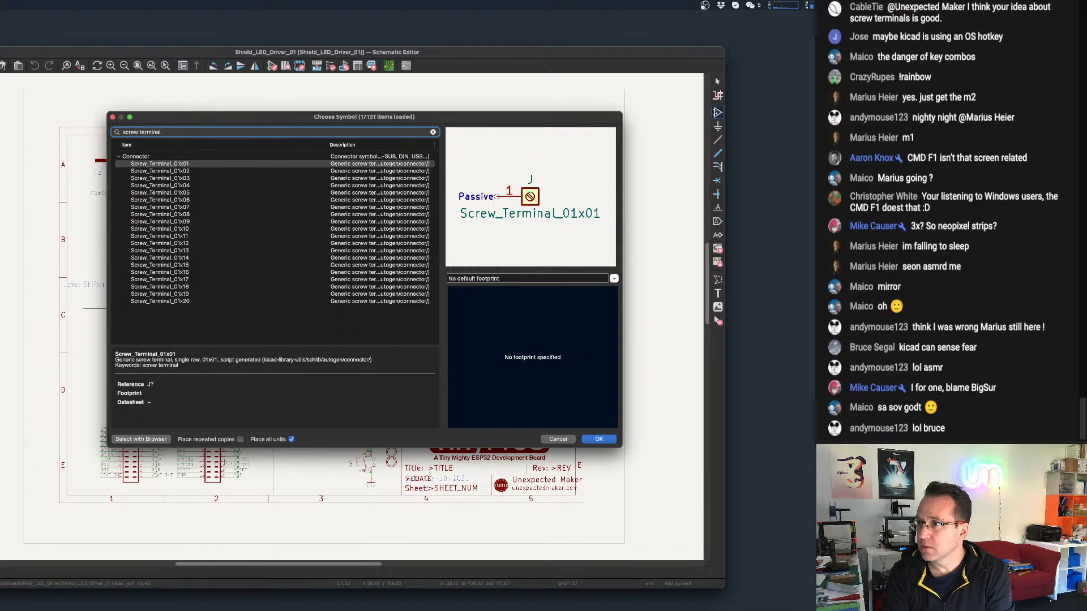
left_click(193, 179)
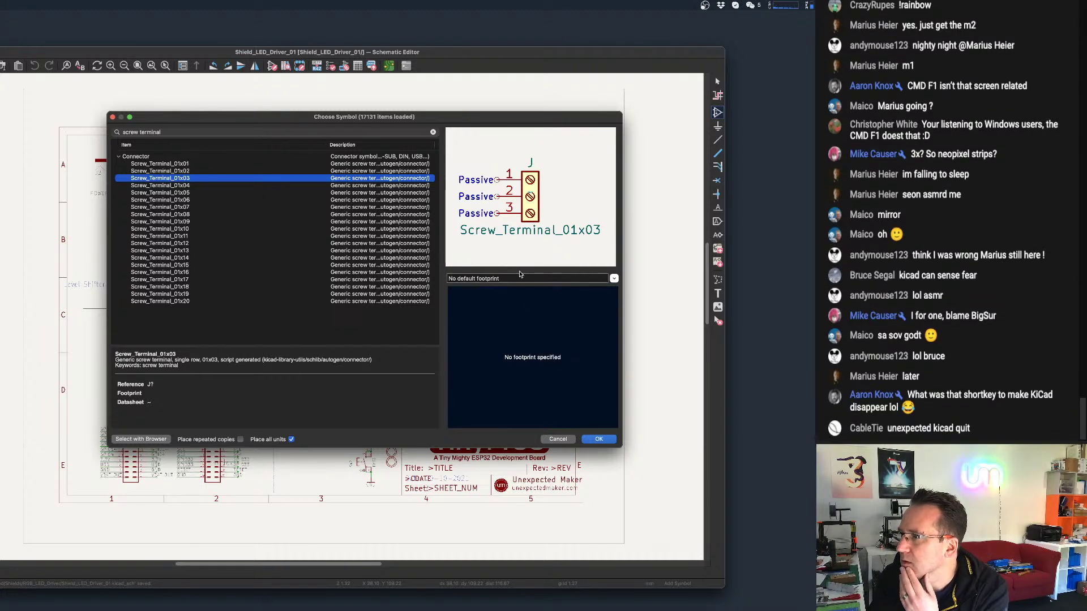
Compare the vertical and horizontal 4Ucon terminal block footprints and choose TerminalBlock_4Ucon_1x03_P3.50mm_Horizontal for the screw terminal.
left_click(614, 279)
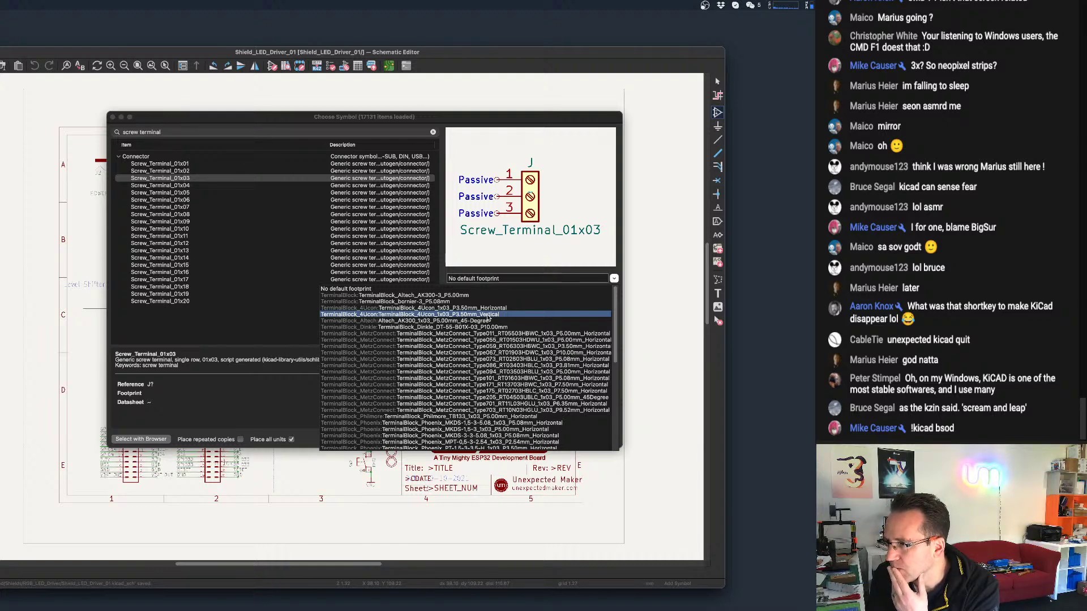
left_click(488, 314)
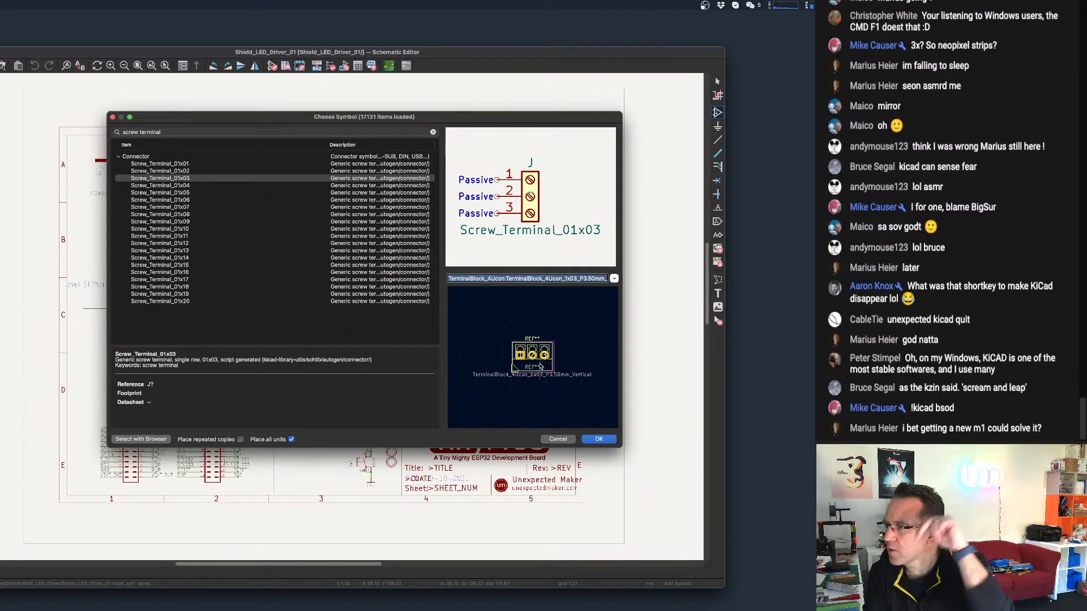
left_click(561, 280)
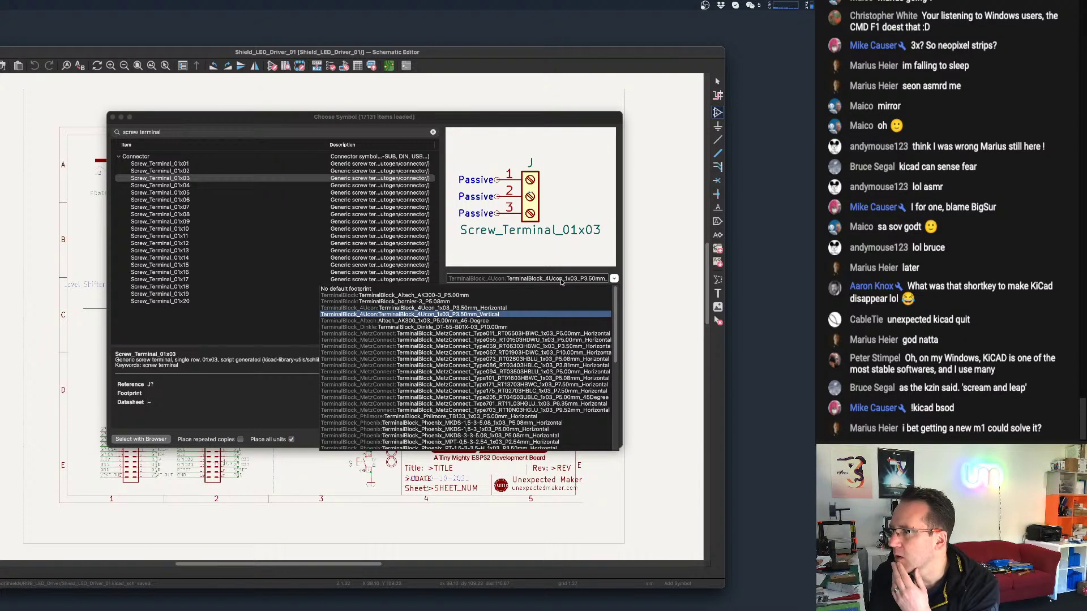
left_click(499, 308)
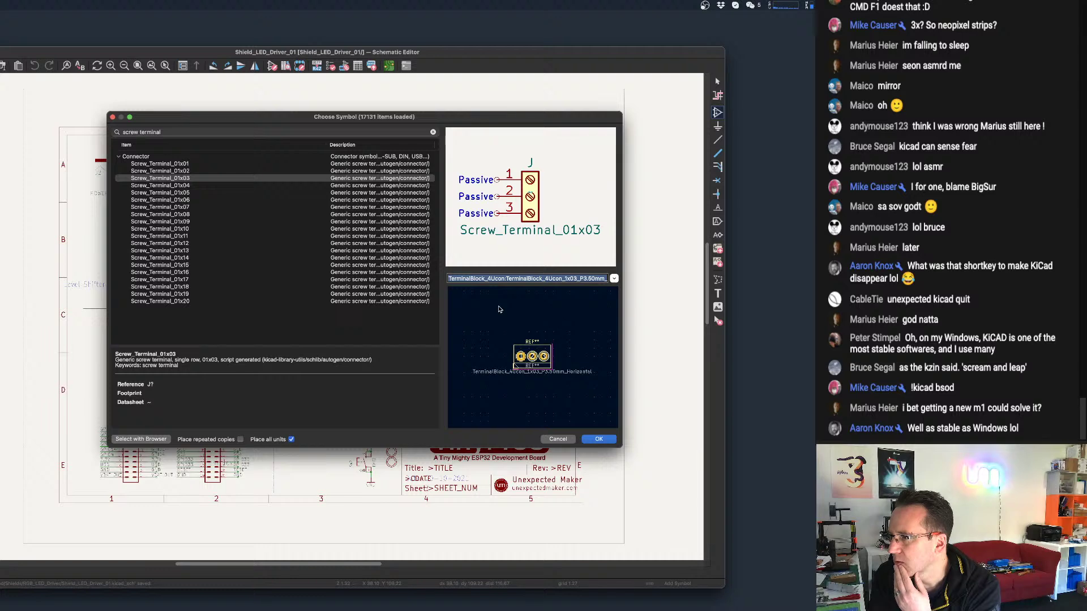
left_click(524, 279)
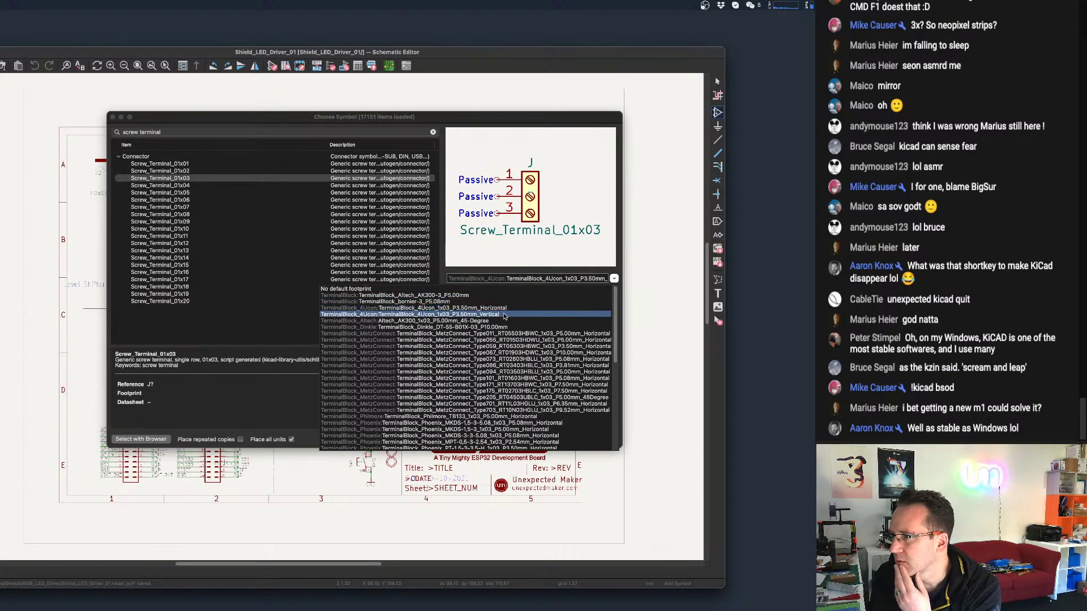
left_click(504, 314)
left_click(524, 280)
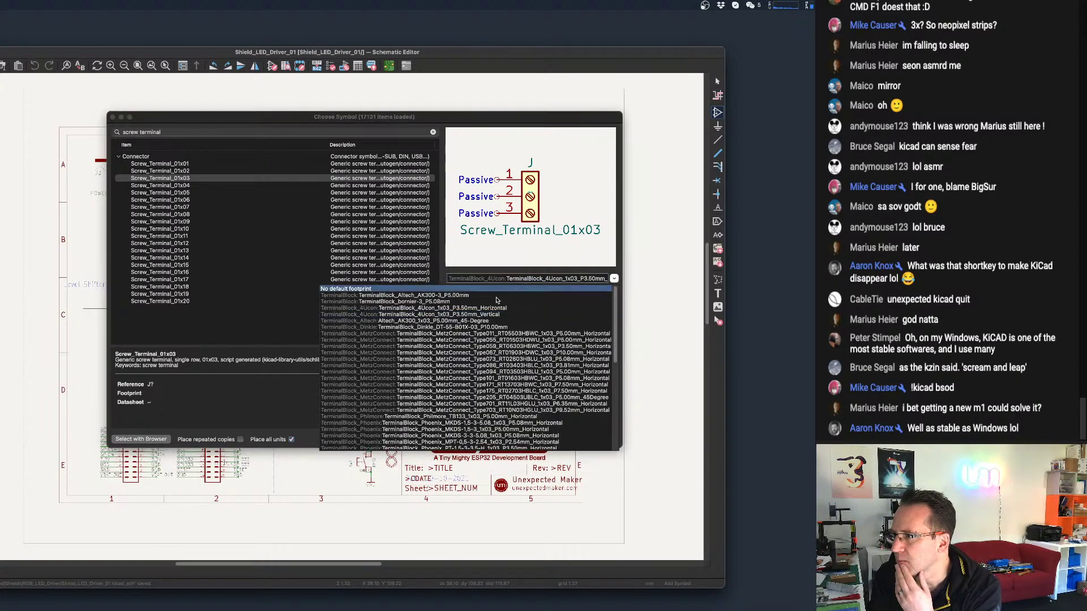
left_click(488, 308)
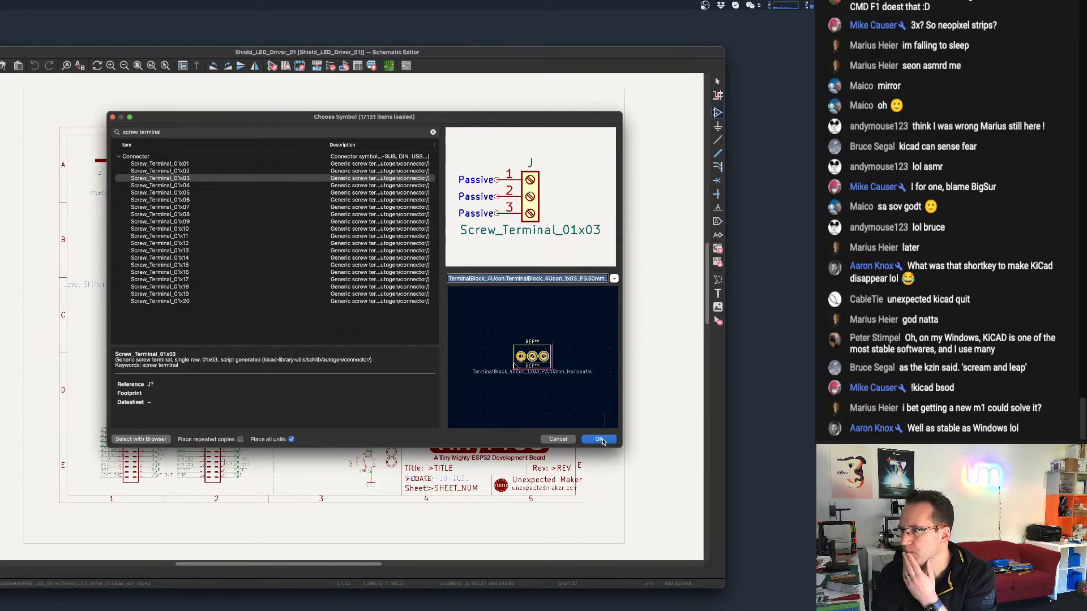
Place the three-pin screw terminal symbol in the empty area near the sheet's upper-right corner, in zone A5.
left_click(599, 439)
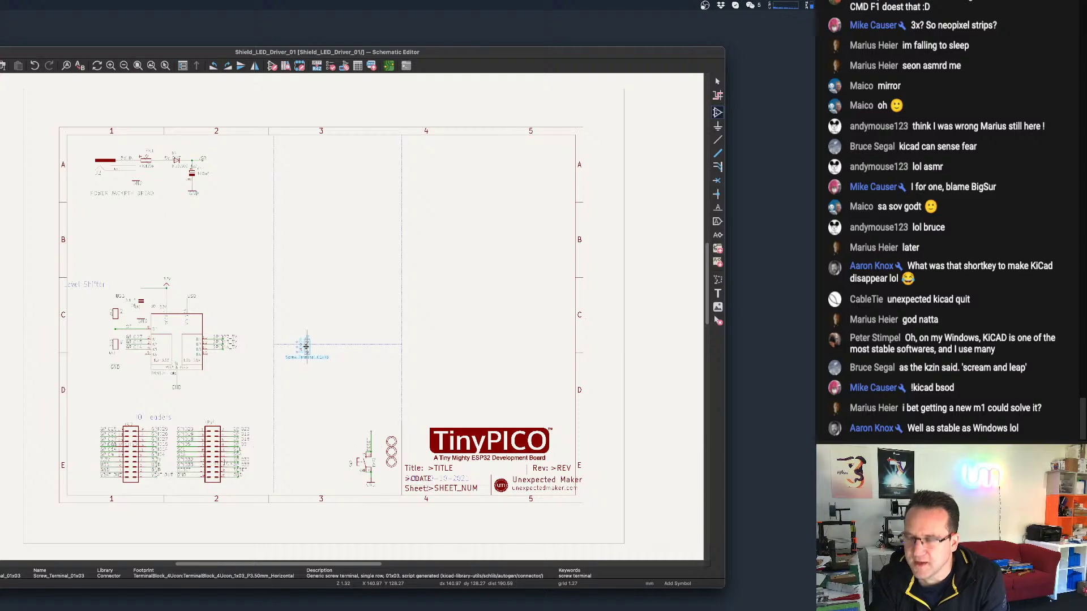
scroll(317, 334, "up", 5)
scroll(340, 317, "down", 2)
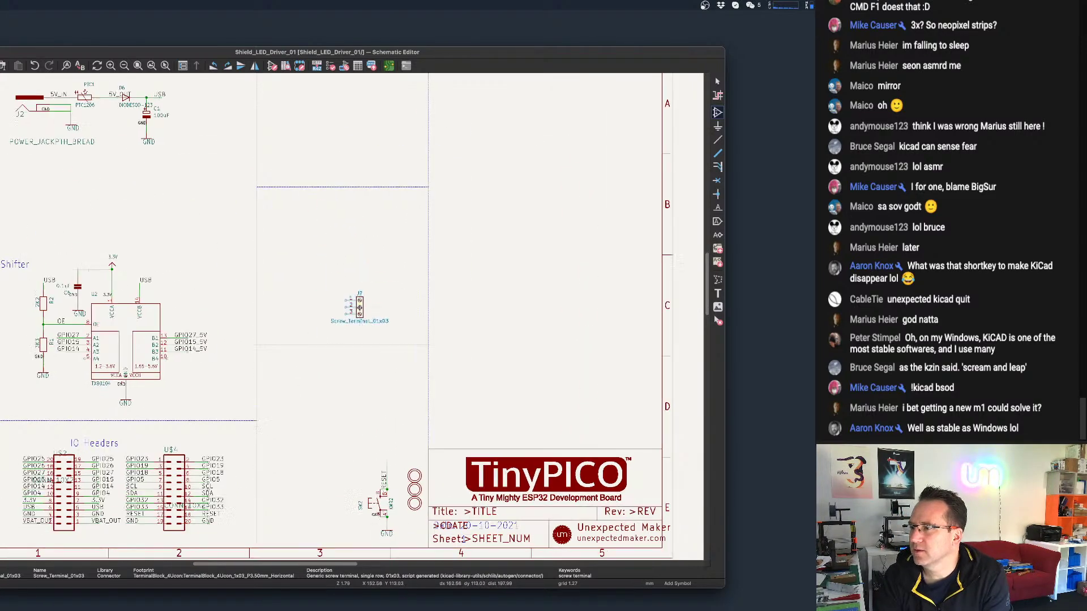
scroll(360, 307, "down", 3)
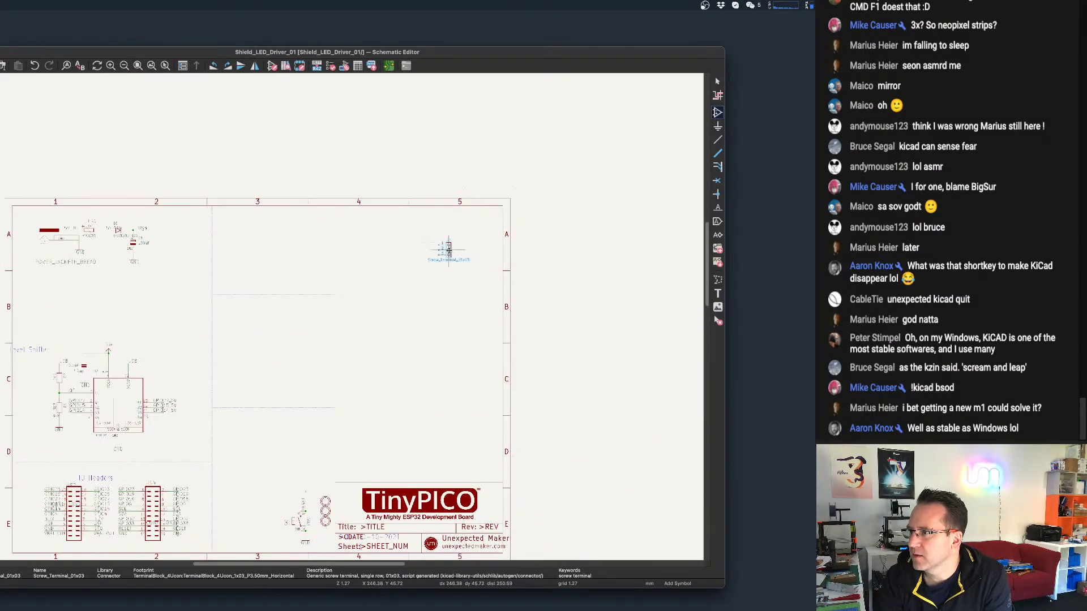
left_click(449, 249)
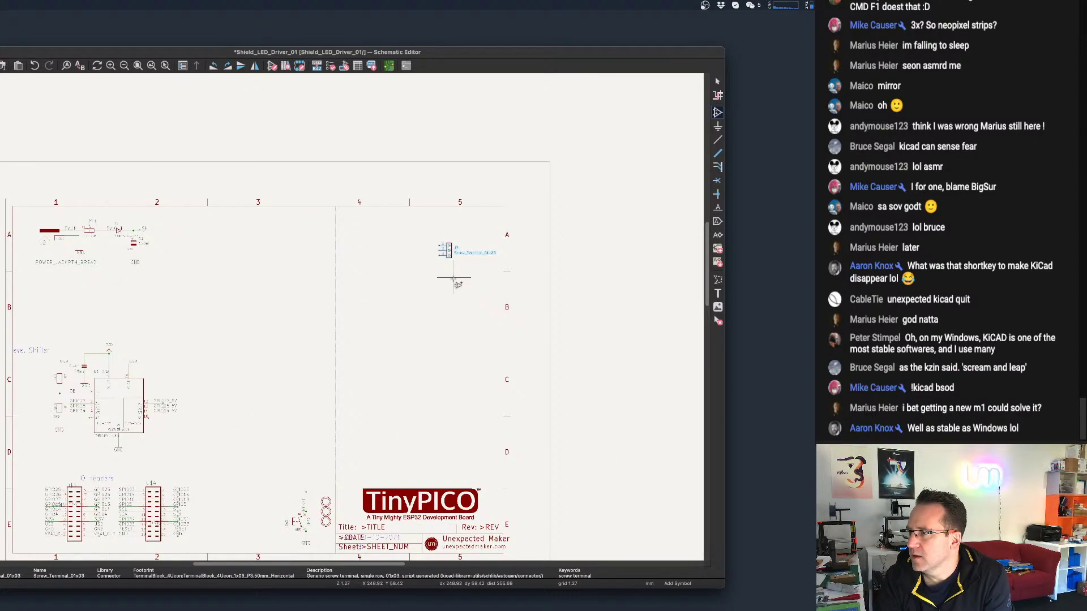
left_click(459, 329)
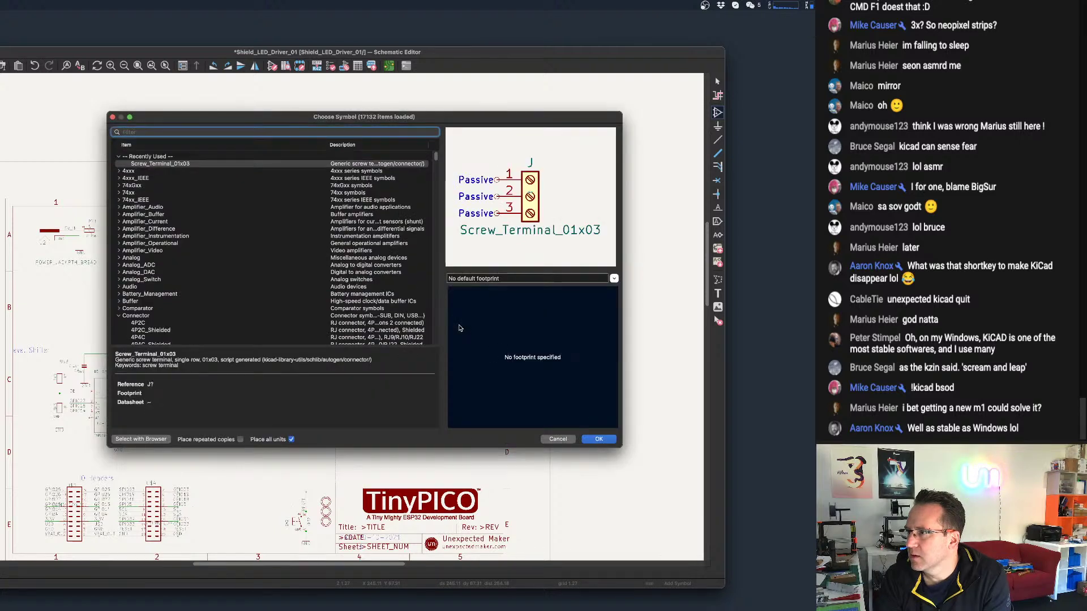
left_click(571, 439)
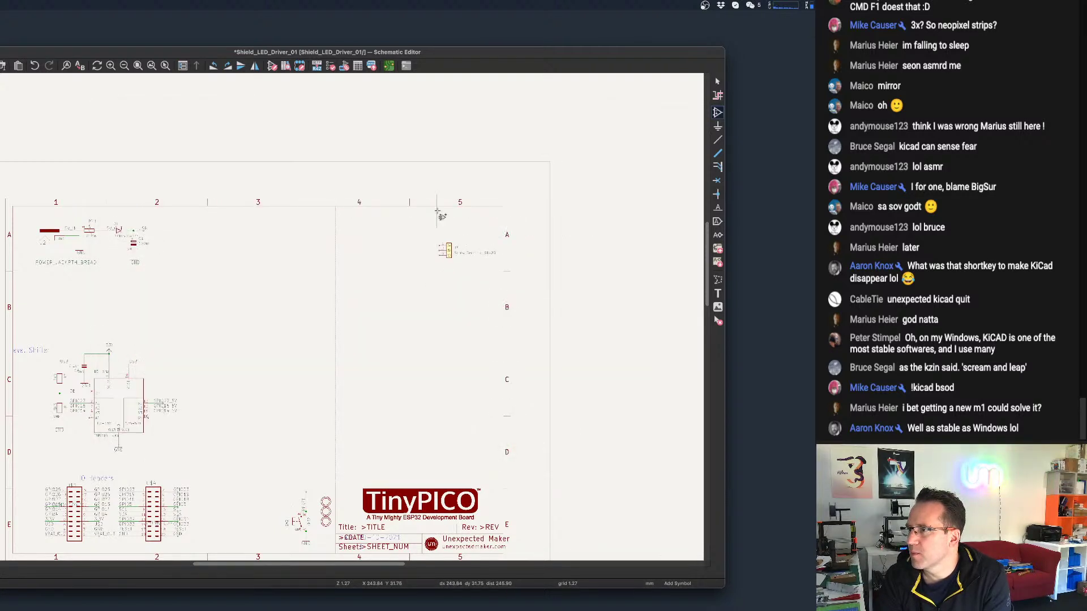
Add a second Screw_Terminal_01x03 with the TerminalBlock_4Ucon_1x03_P3.50mm_Horizontal footprint directly below the first one.
left_click(447, 286)
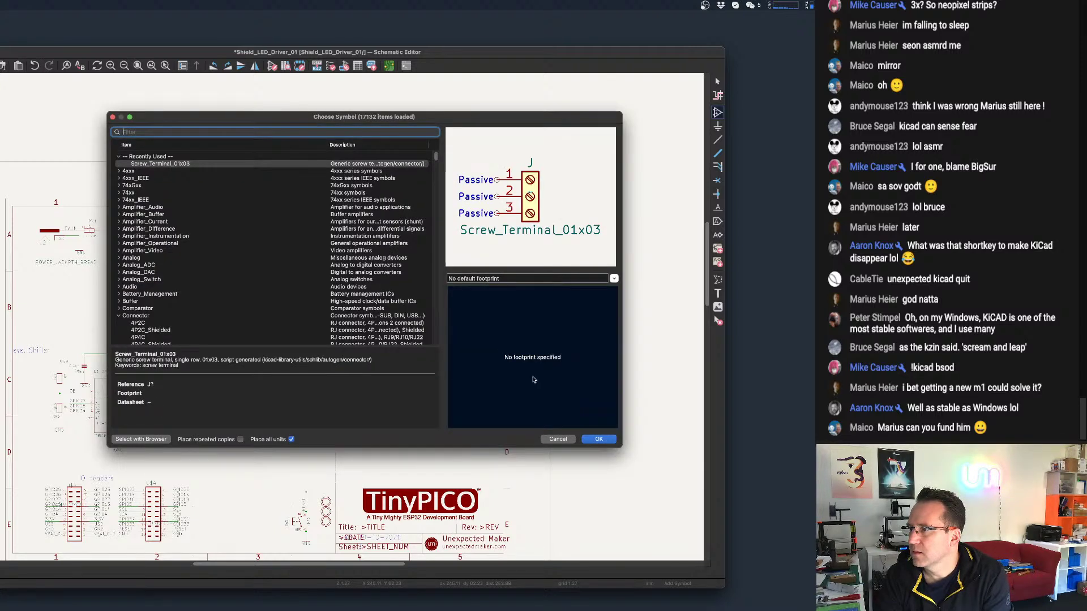
left_click(593, 278)
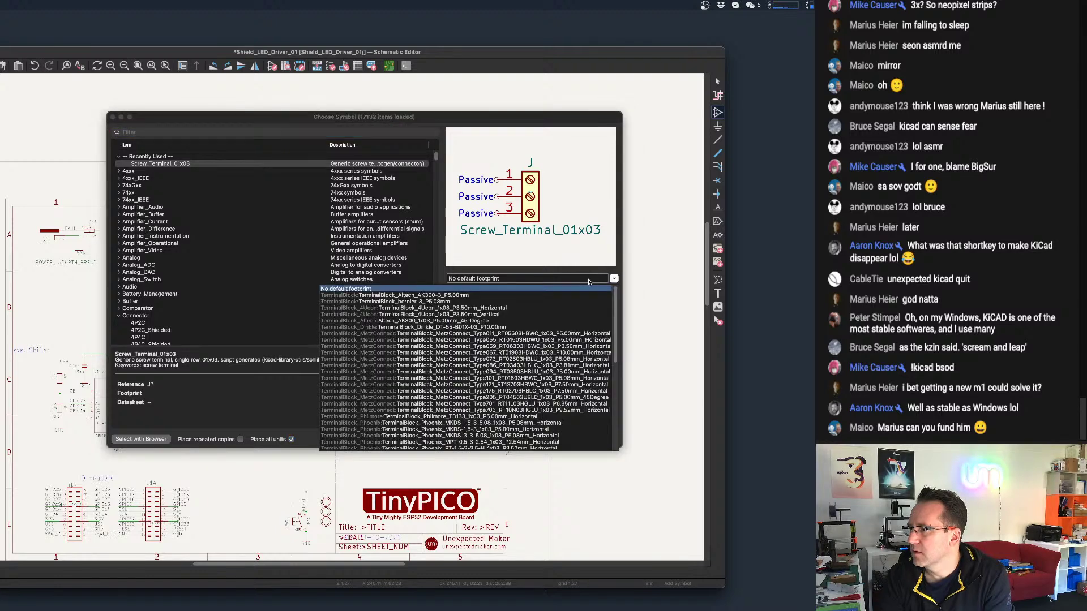
left_click(505, 308)
left_click(599, 439)
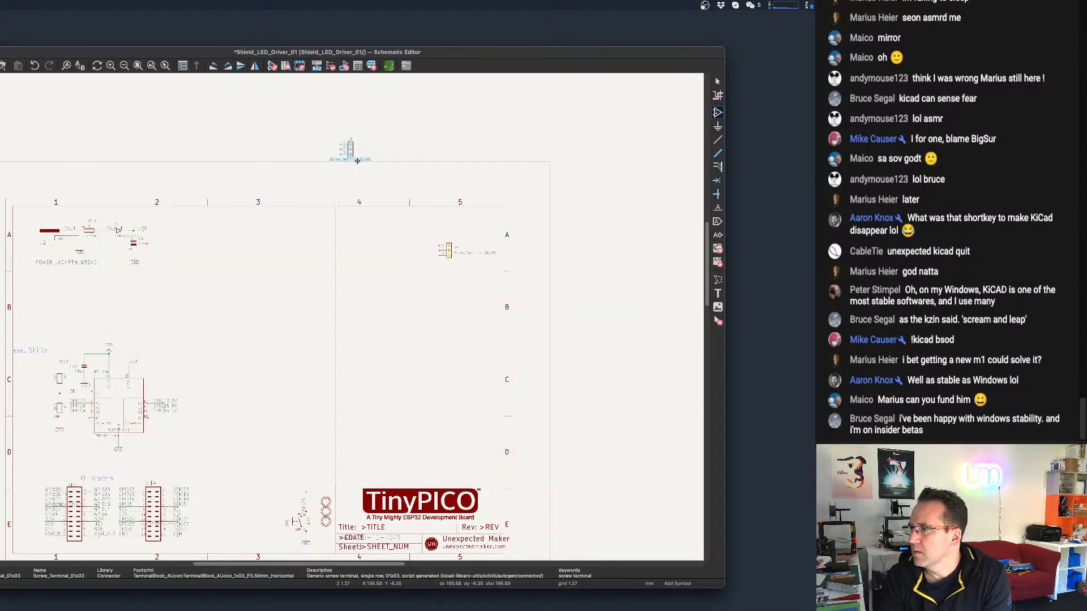
left_click(447, 281)
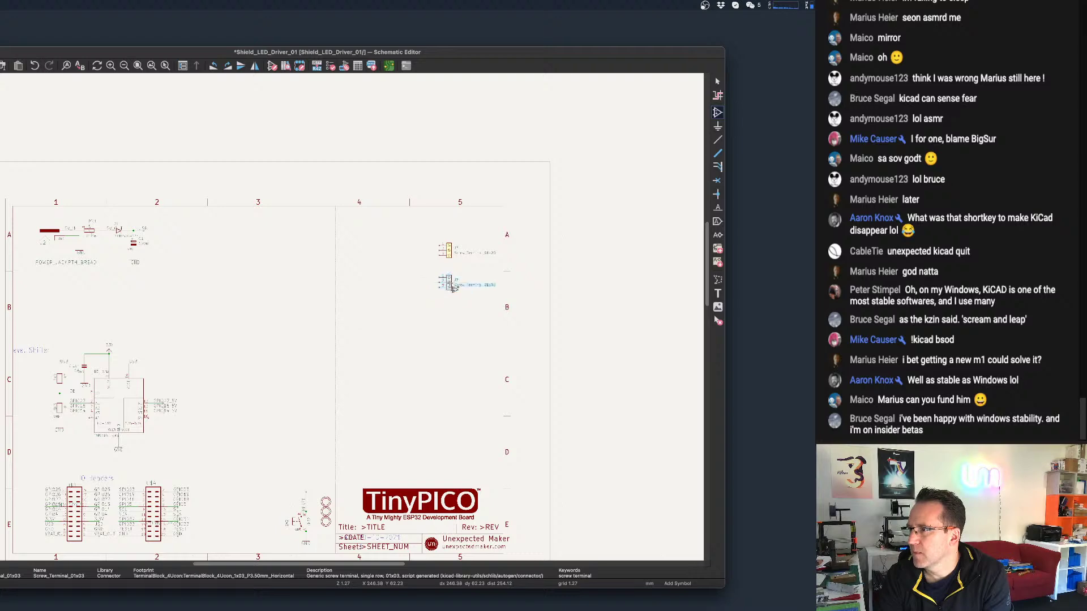
Add a third Screw_Terminal_01x03 with the 4Ucon 1x03 P3.50mm horizontal footprint below the second one, and save the schematic.
left_click(450, 321)
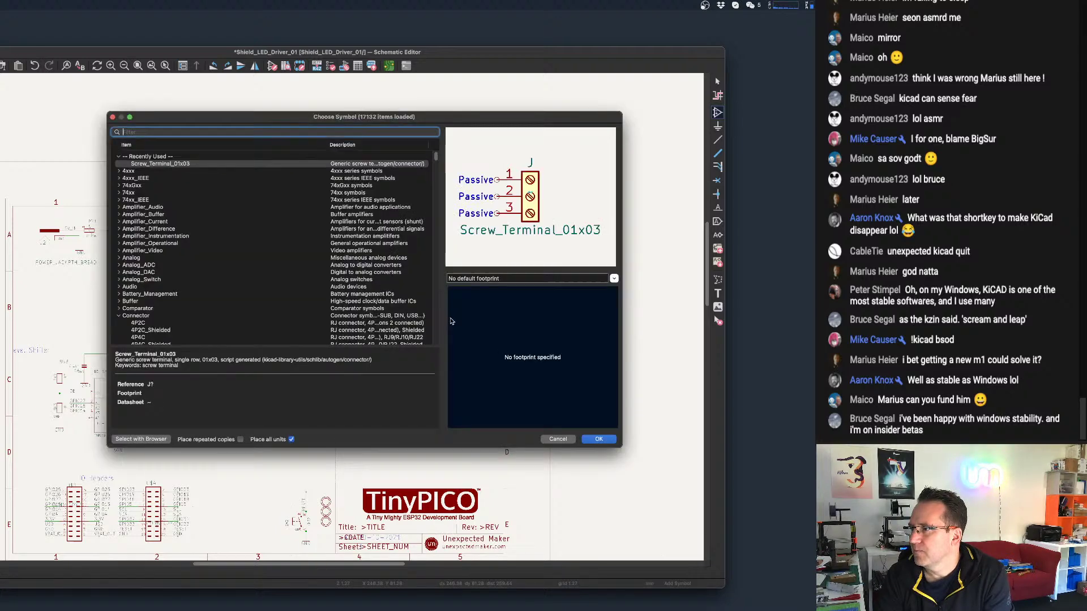
left_click(559, 279)
left_click(561, 313)
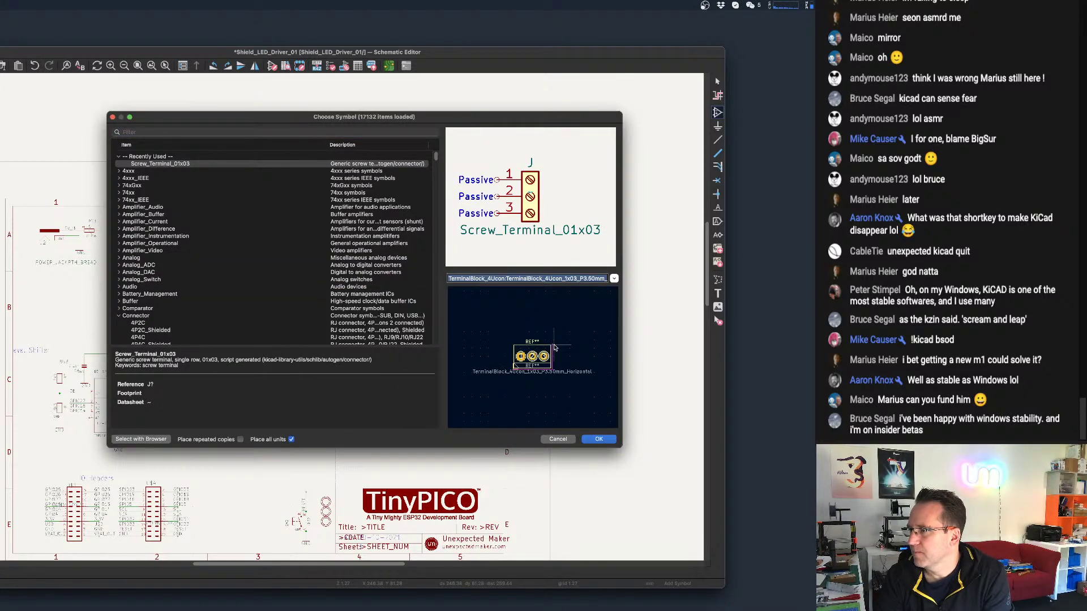
left_click(599, 440)
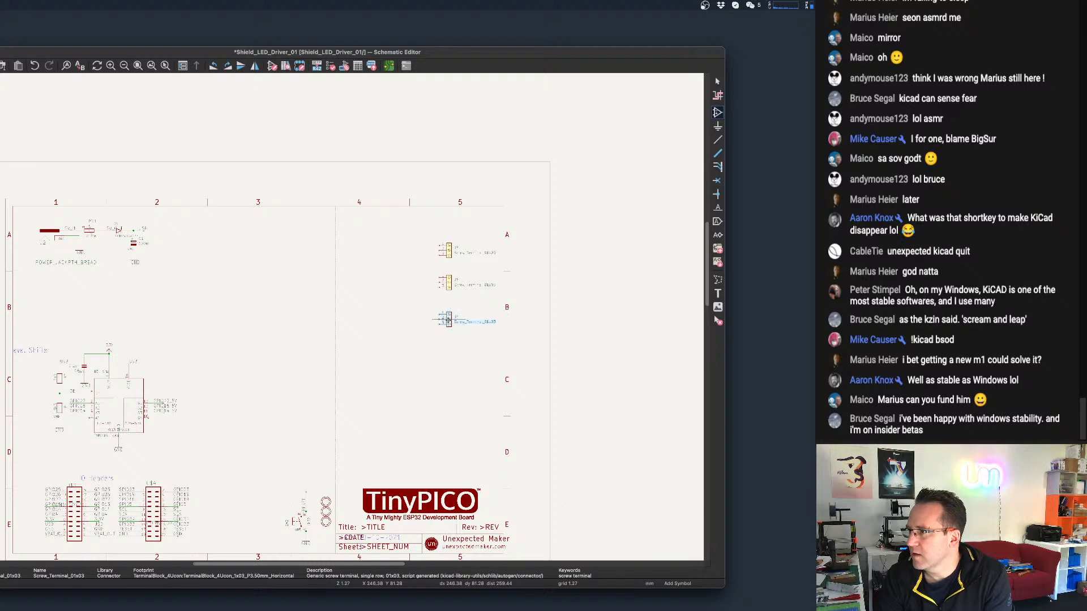
left_click(447, 320)
key("ctrl+s")
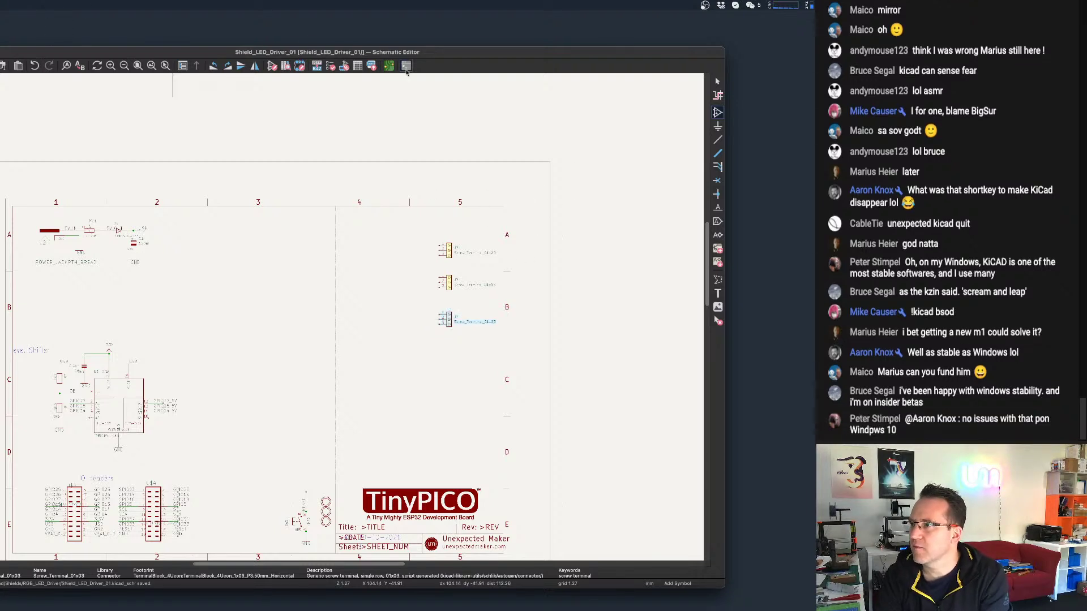
left_click(389, 66)
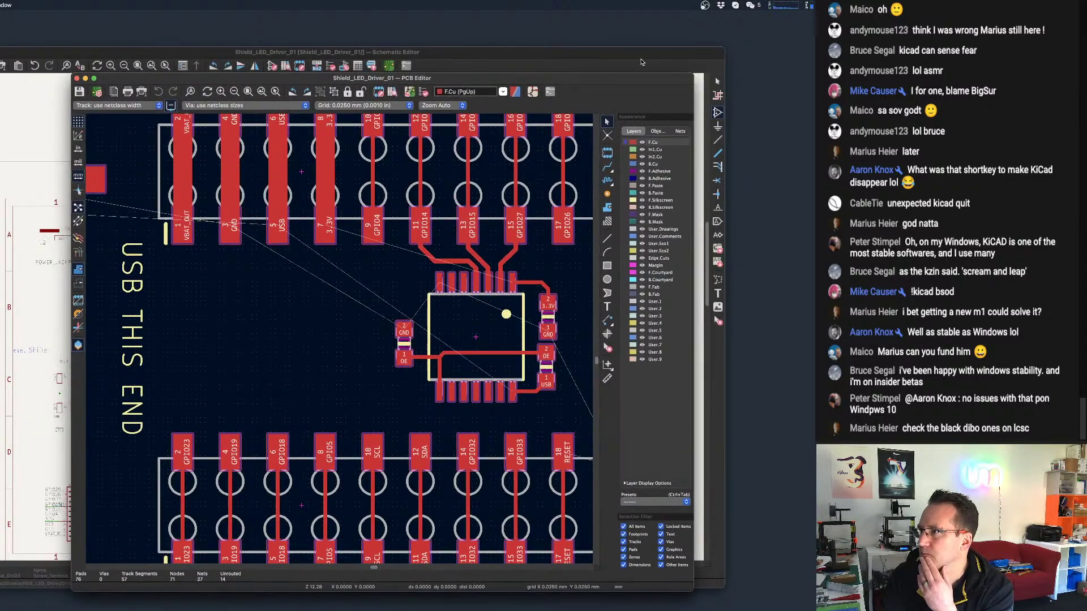
left_click(641, 61)
scroll(447, 249, "up", 5)
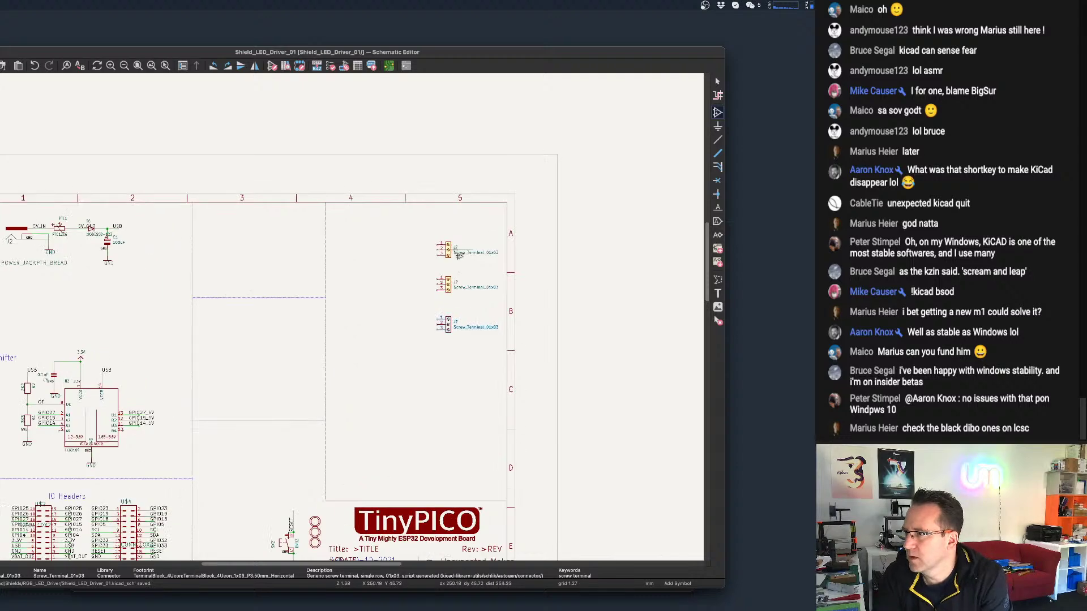
double_click(435, 257)
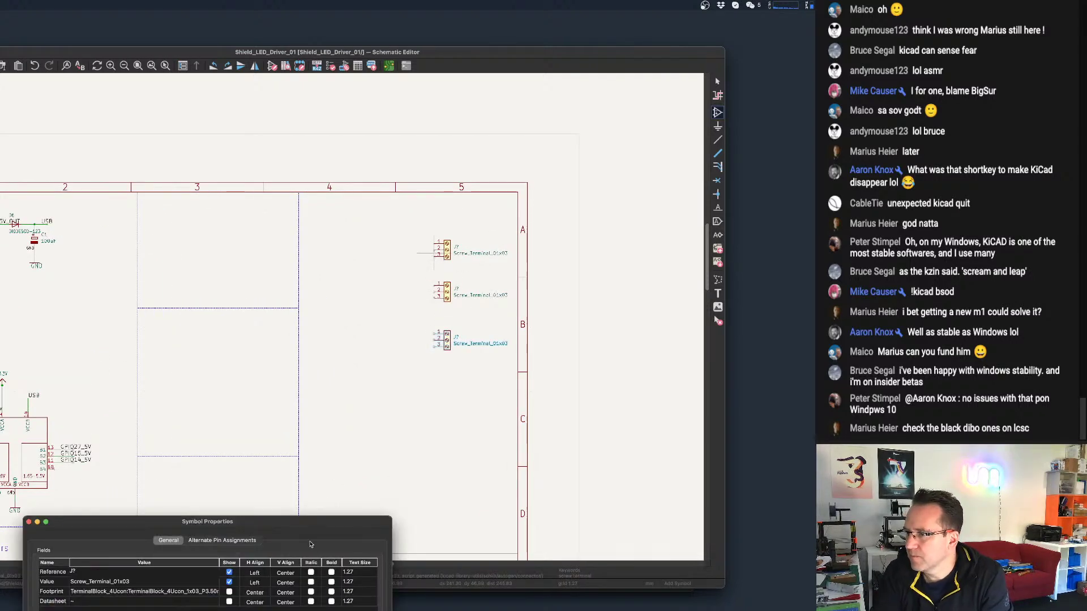
key("Escape")
left_click(483, 436)
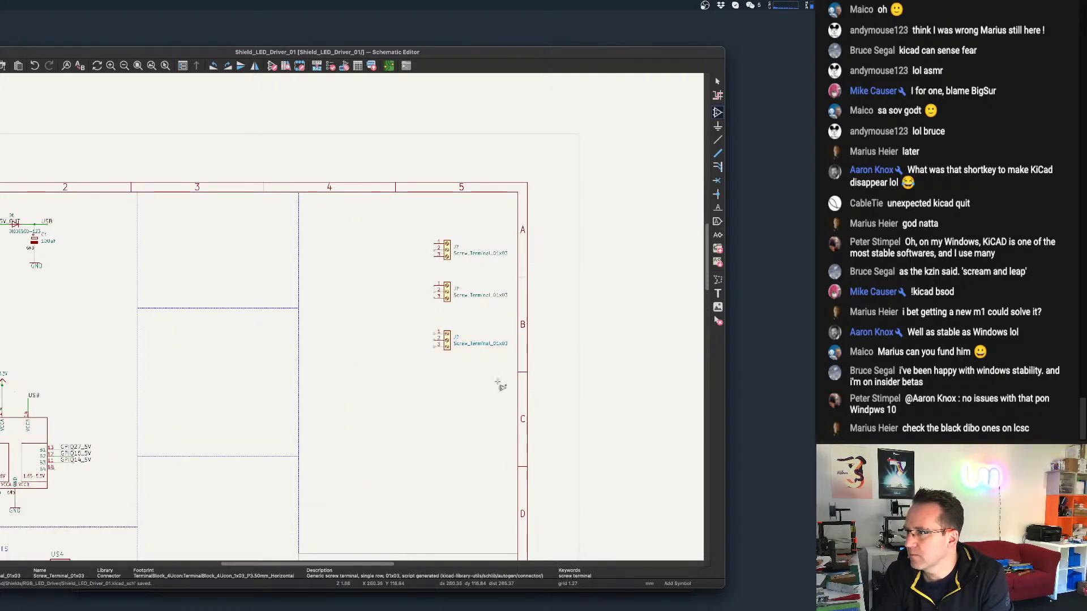
type("e")
left_click(556, 440)
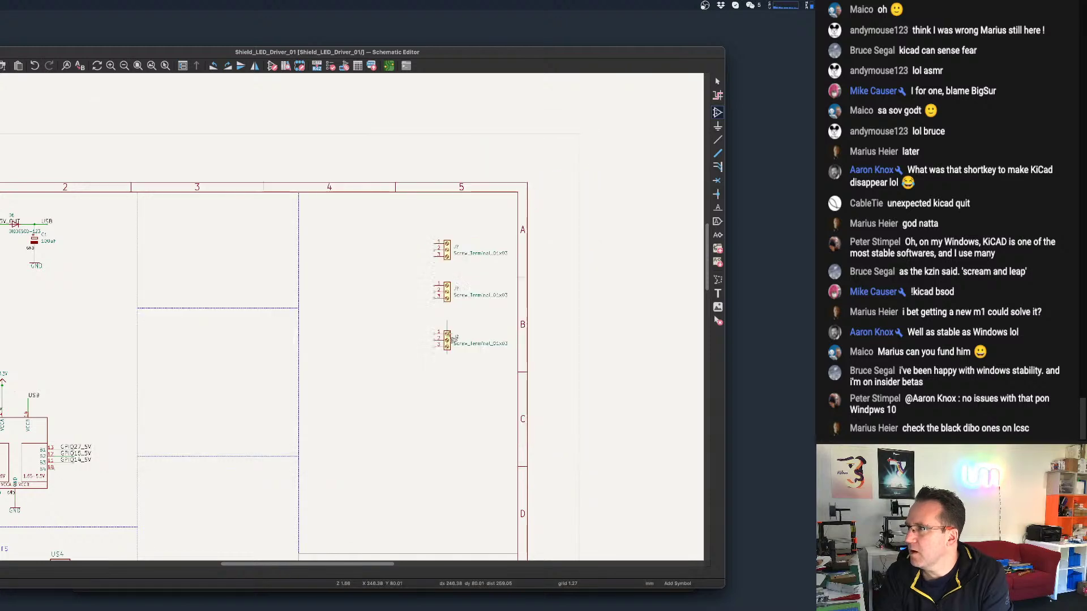
Set the reference of the lowest of the three screw terminals to LED3.
left_click(717, 81)
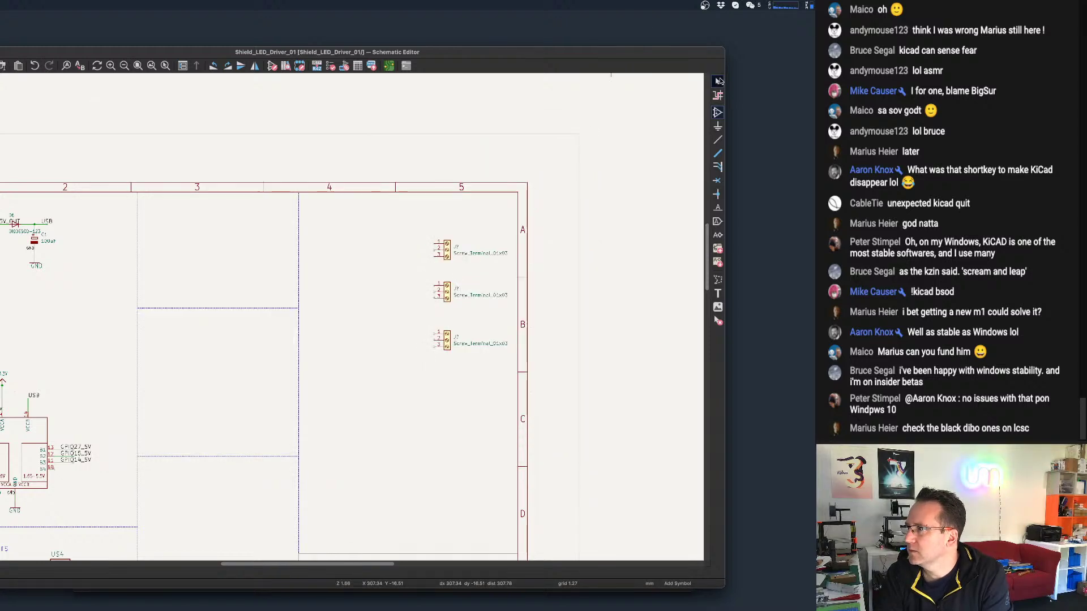
double_click(450, 346)
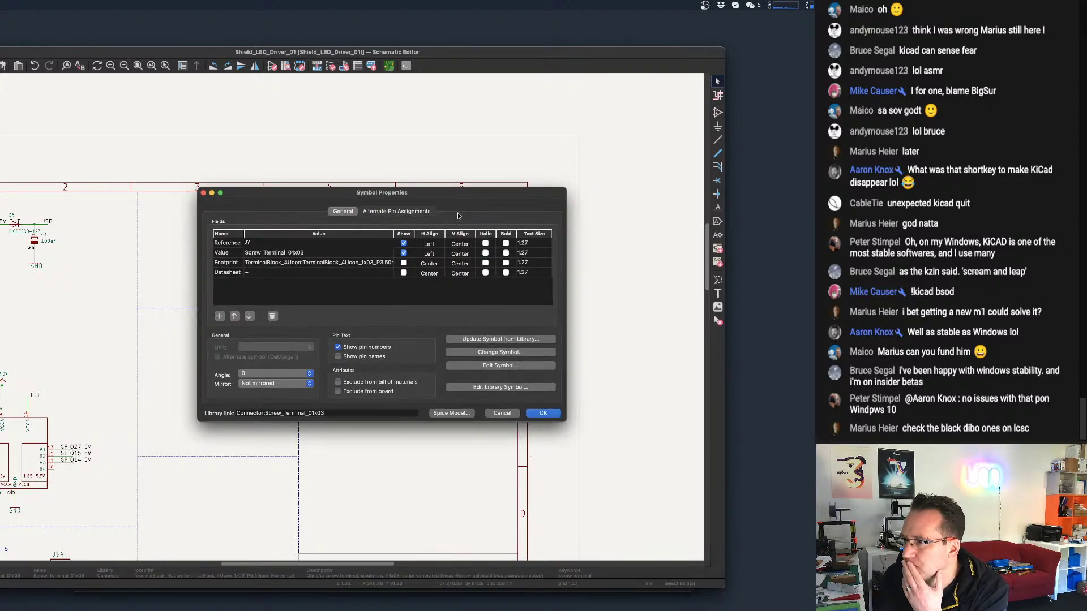
left_click(256, 242)
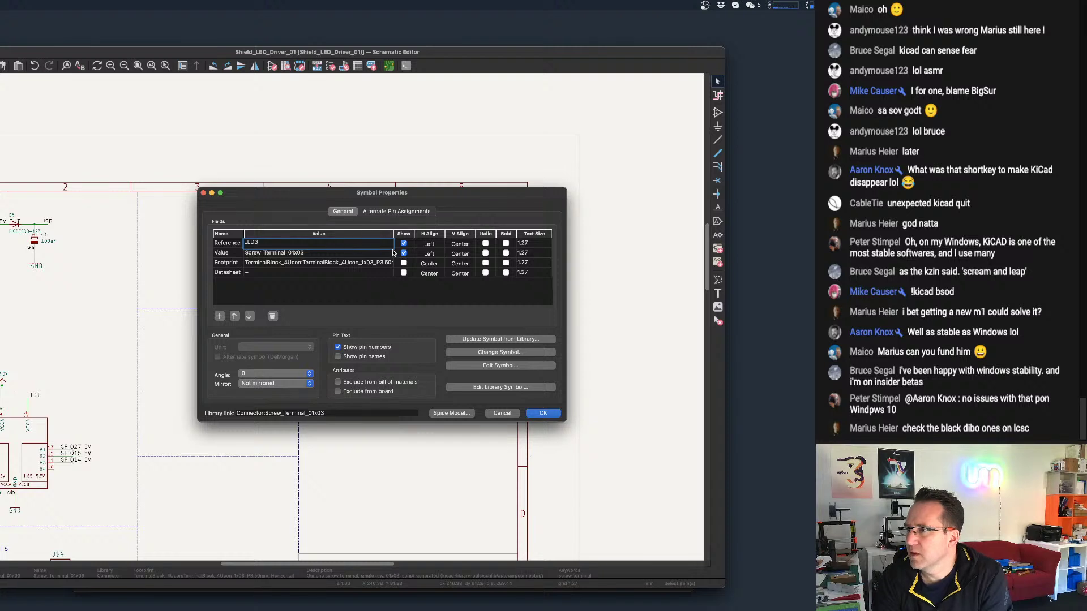
left_click(543, 412)
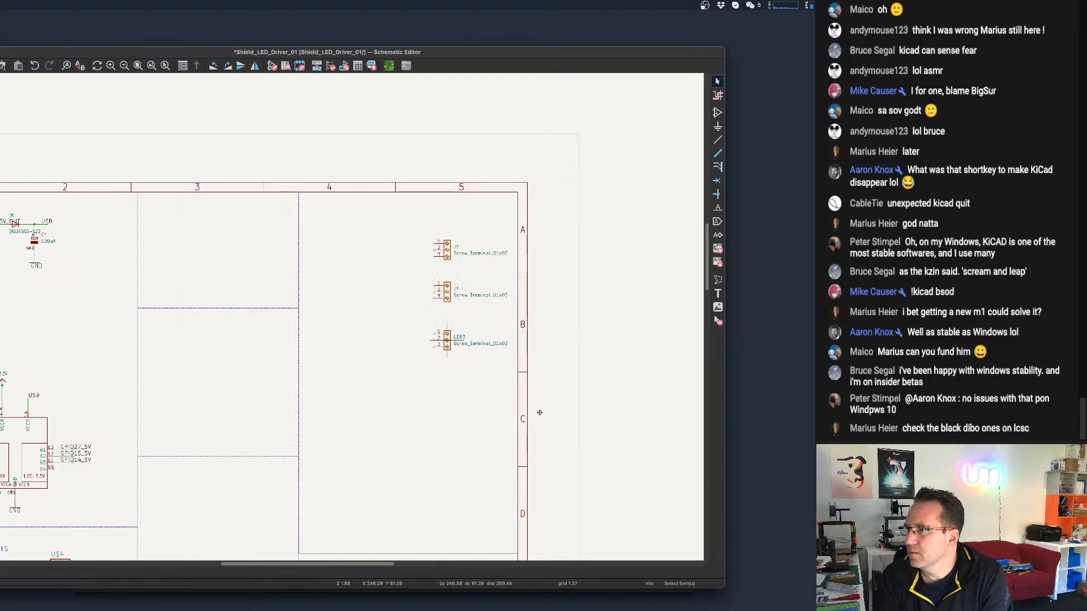
Set the reference of the middle screw terminal to LED2.
double_click(446, 296)
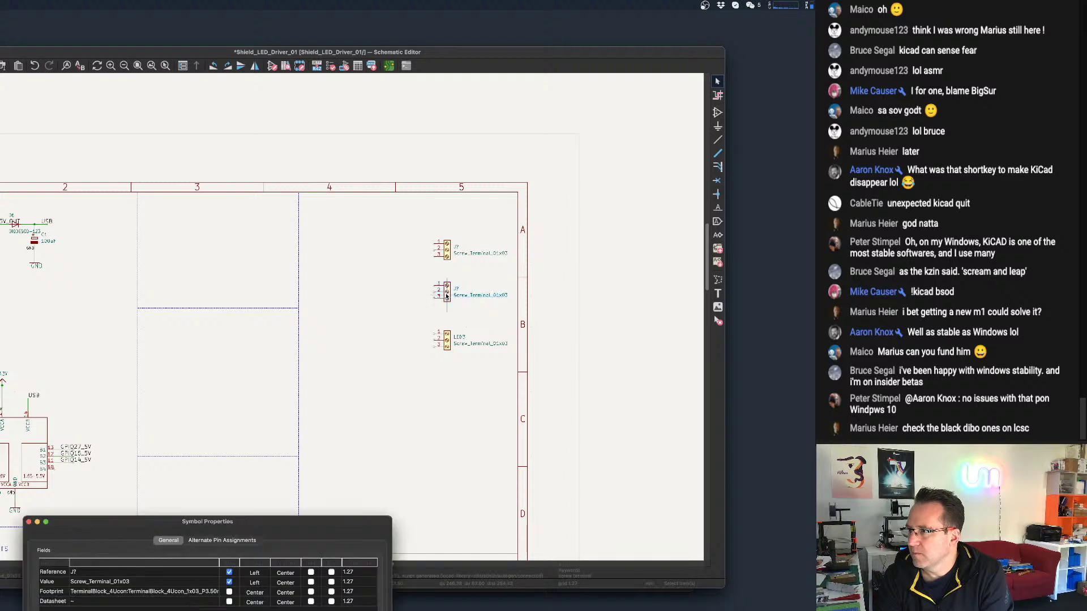
double_click(258, 243)
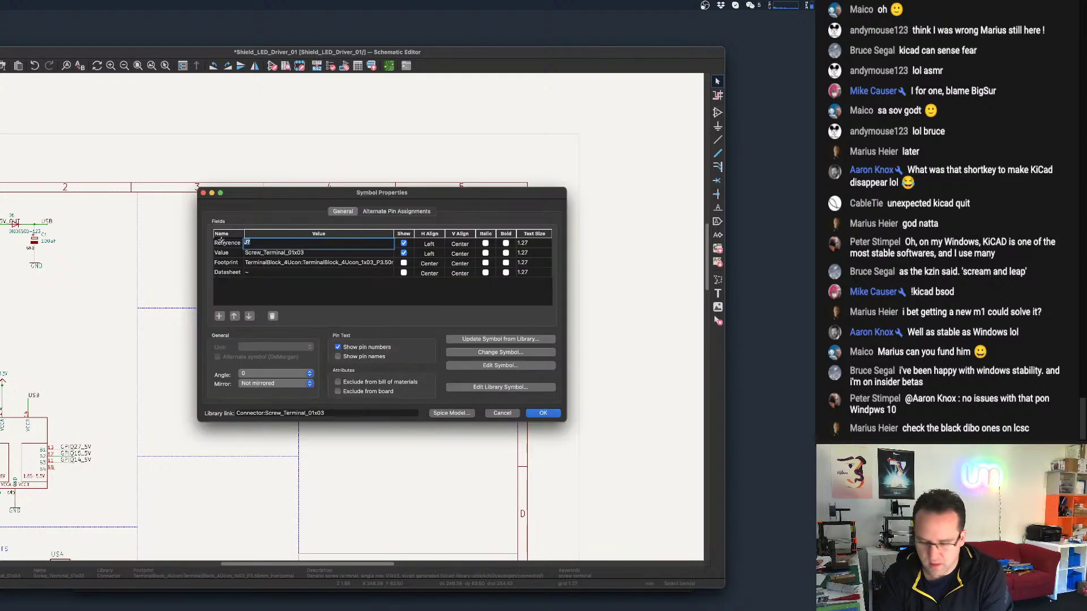
type("LED2")
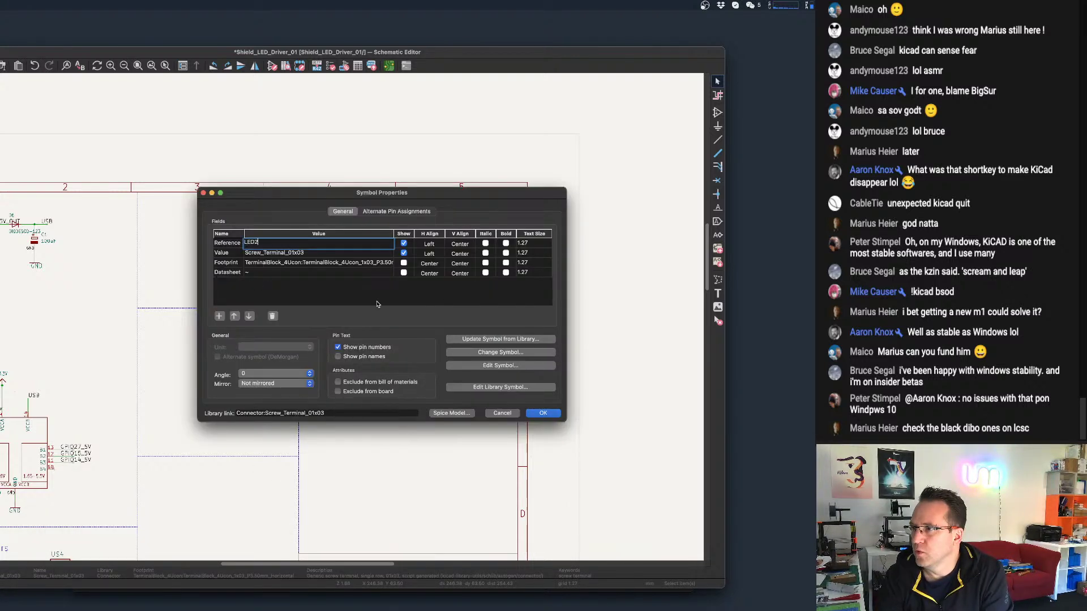
left_click(546, 412)
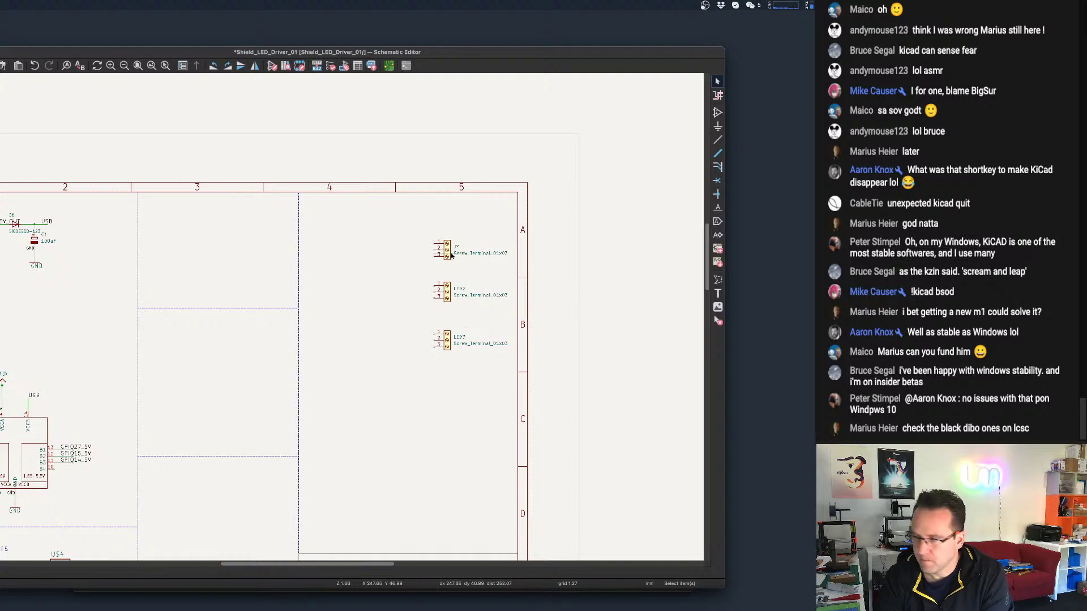
Set the reference of the uppermost screw terminal to LED1 and save the schematic.
double_click(451, 255)
left_click(269, 246)
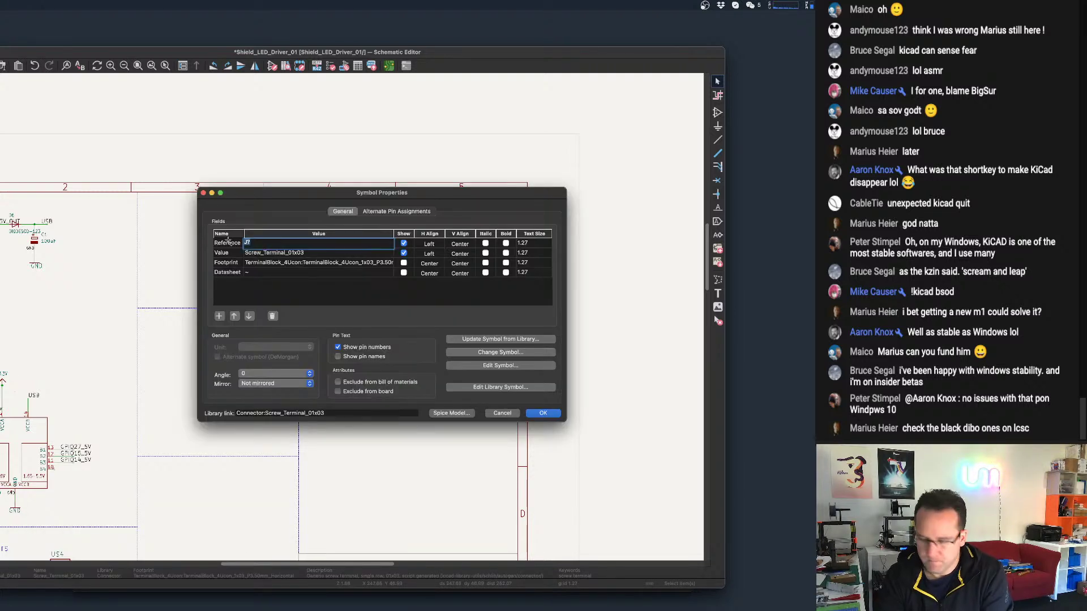
type("LED1")
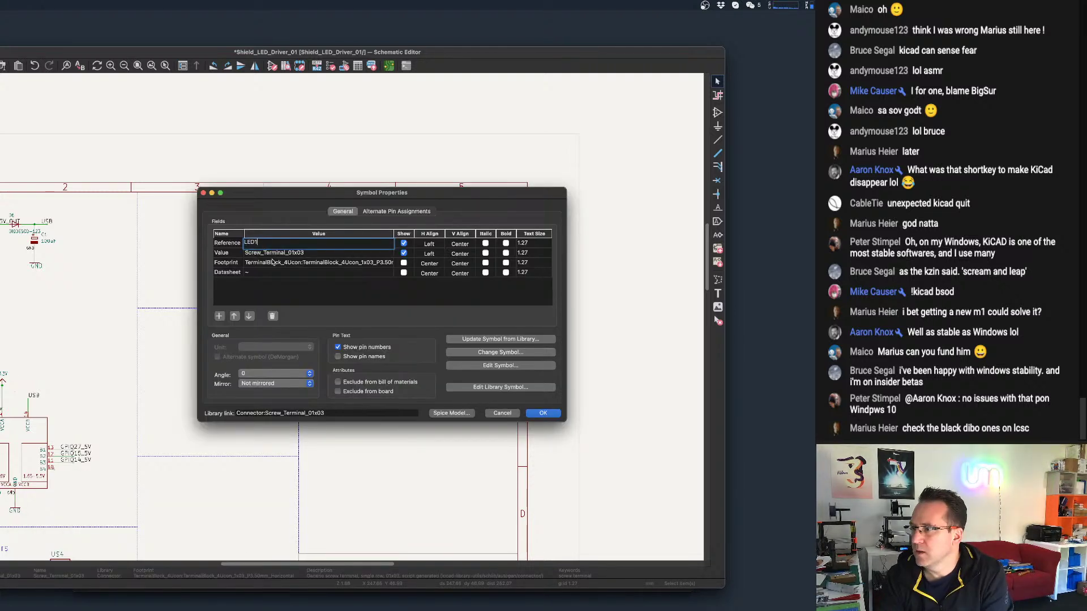
left_click(543, 414)
key("super+s")
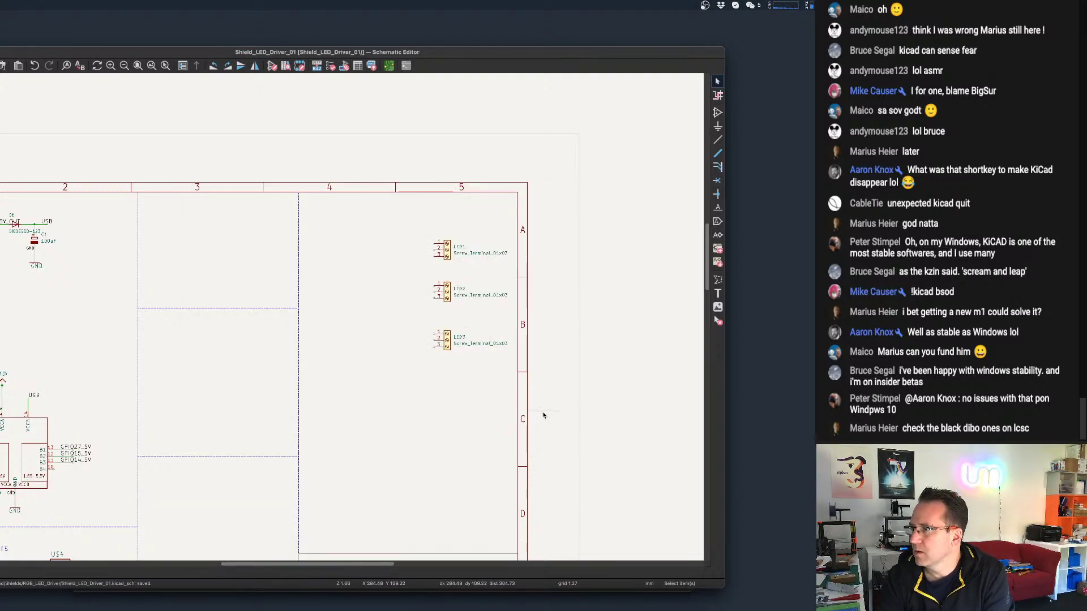
Update the PCB from the schematic with footprints re-linked by reference designator and footprint replacement turned off.
left_click(390, 67)
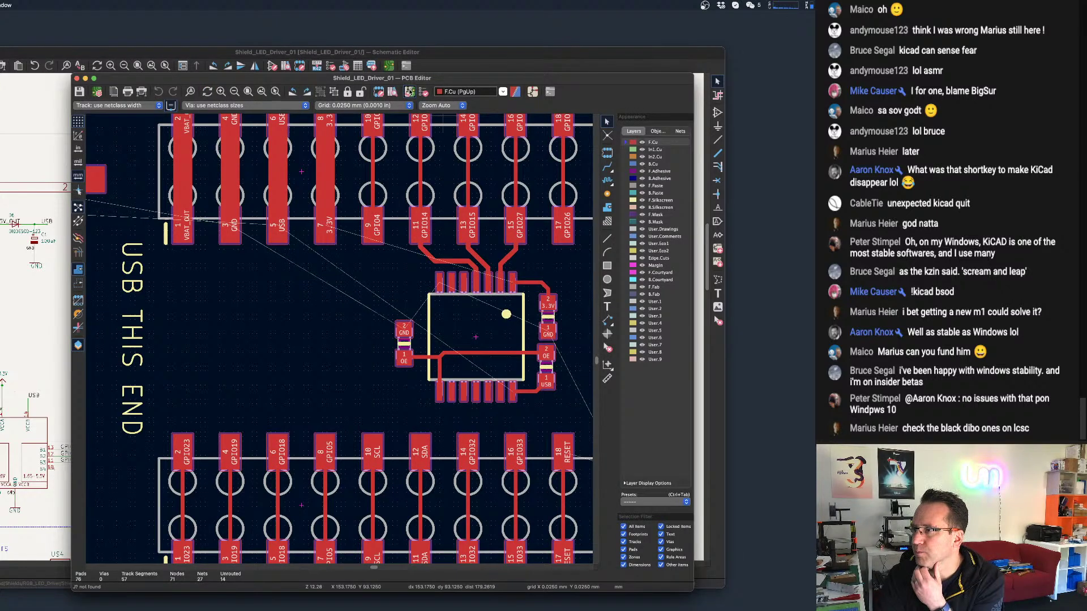
left_click(409, 91)
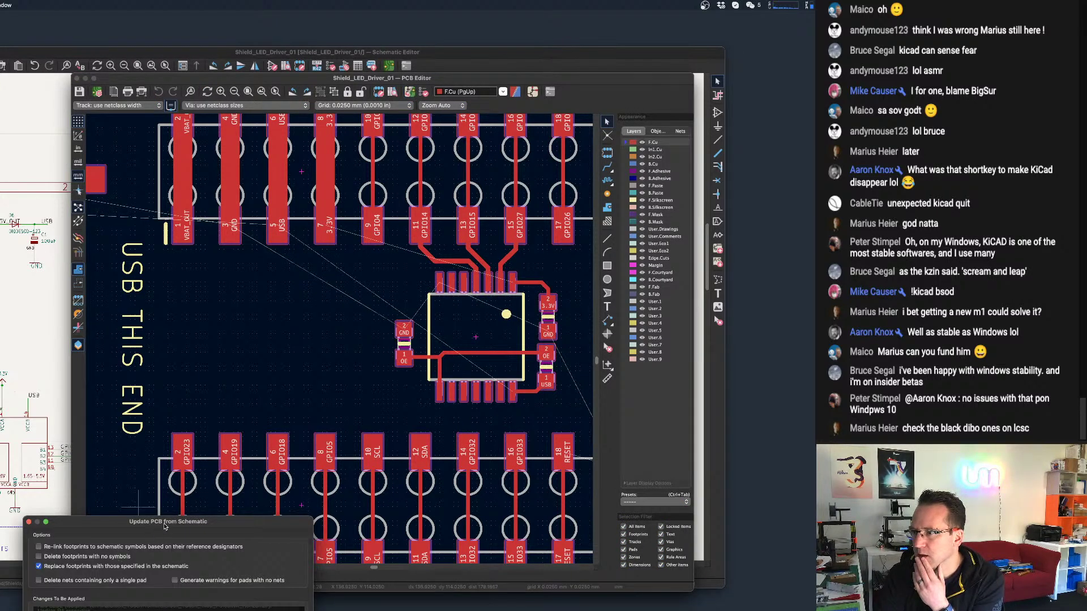
left_click_drag(165, 527, 469, 214)
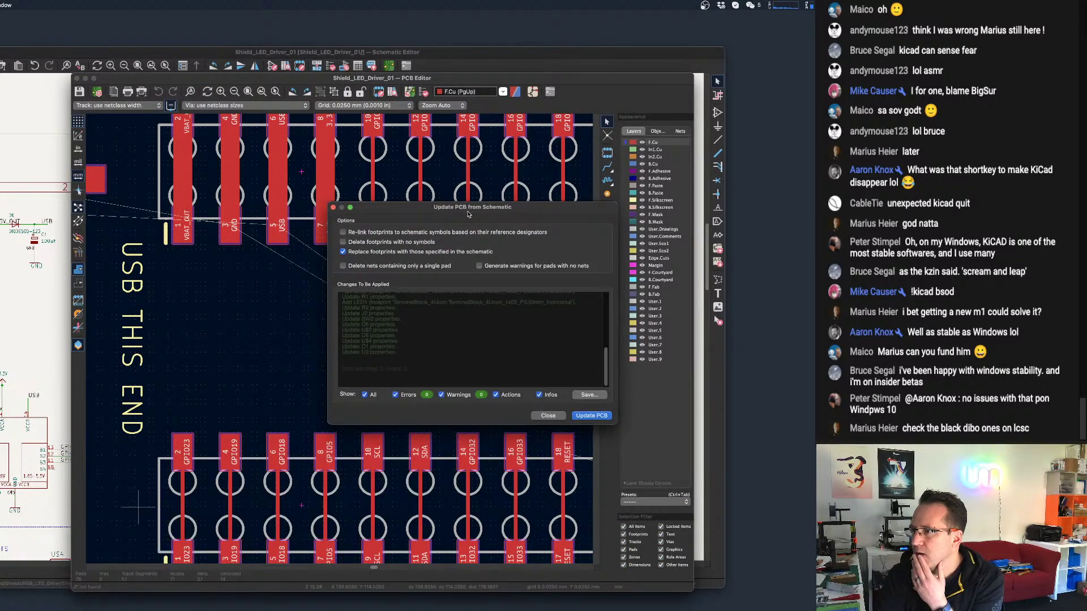
left_click(369, 254)
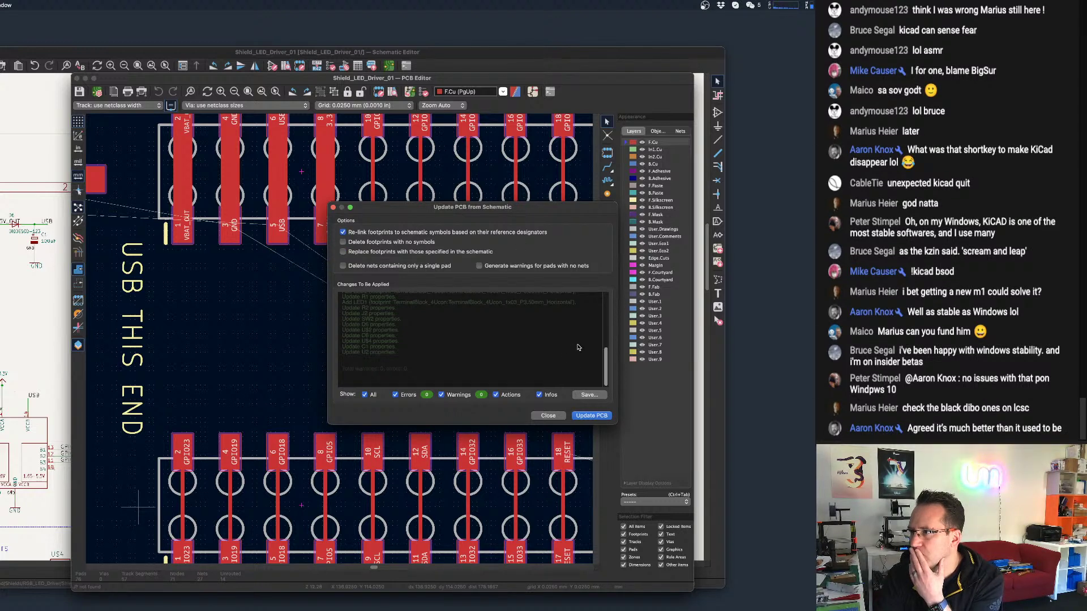
left_click(591, 416)
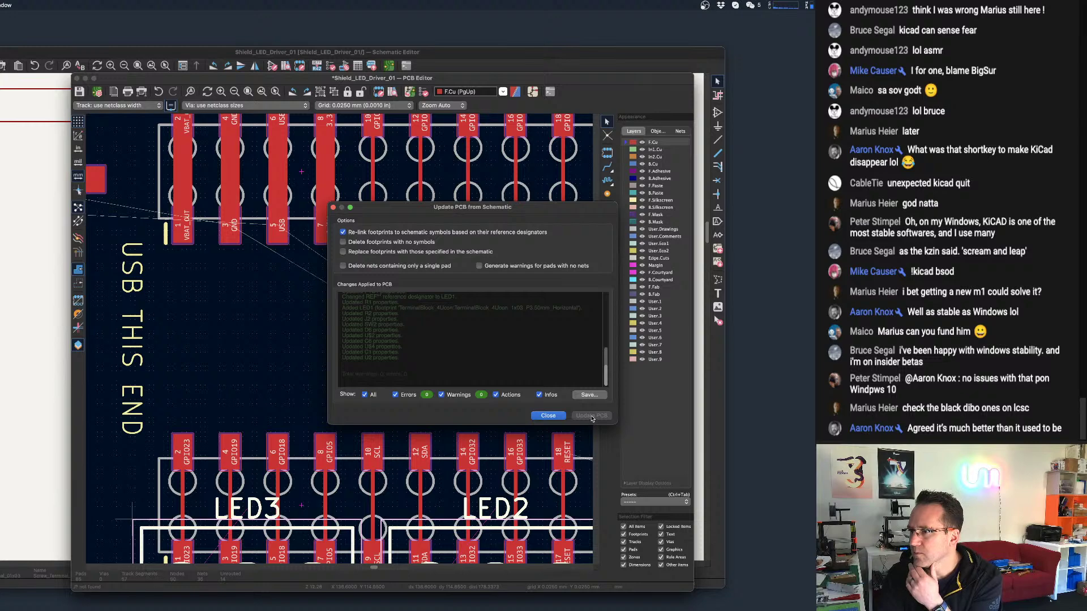
Place the three new screw terminal footprints as a group in the empty area above the board outline.
left_click(557, 416)
scroll(420, 400, "down", 6)
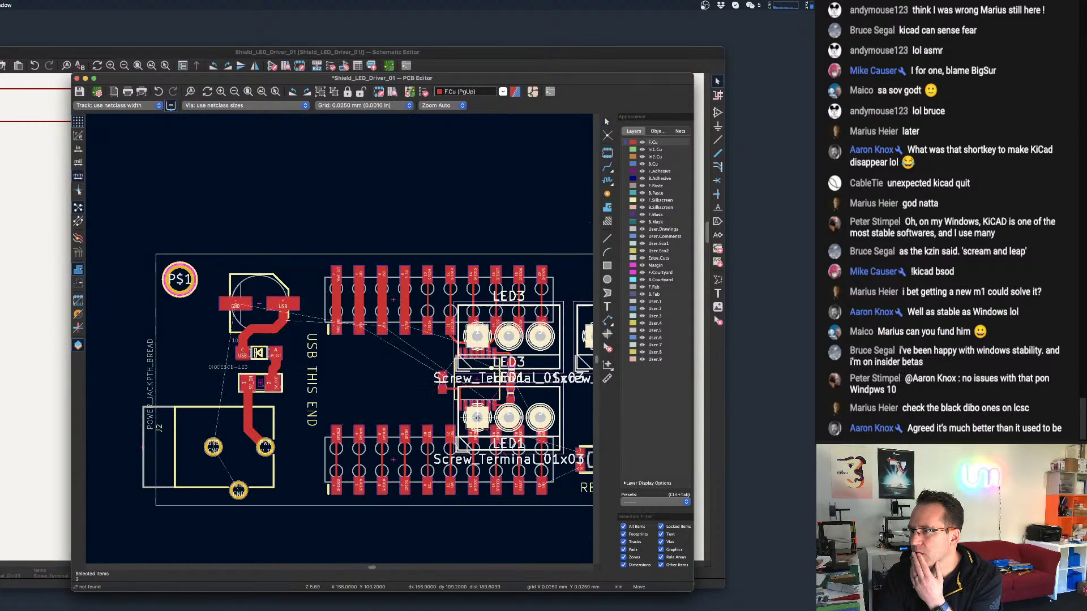
scroll(420, 400, "up", 2)
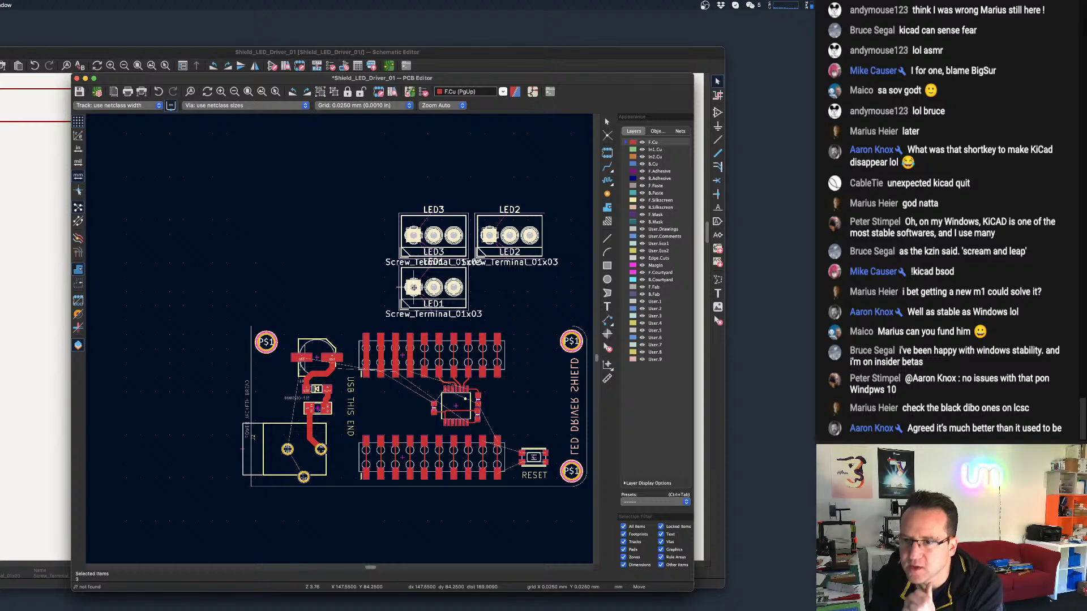
scroll(414, 287, "down", 3)
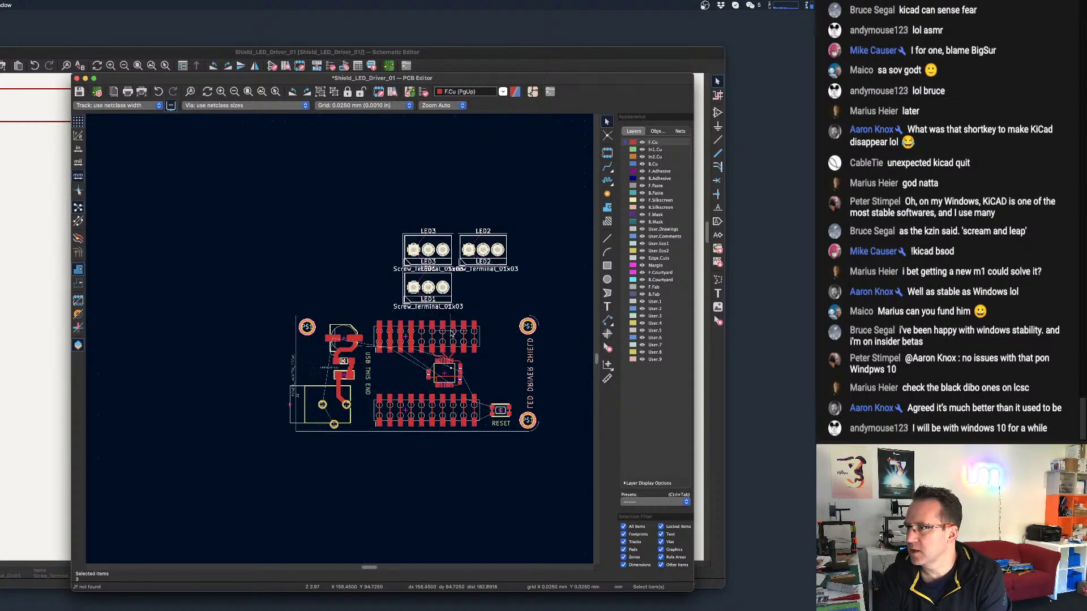
scroll(451, 331, "up", 5)
scroll(459, 348, "down", 3)
middle_click_drag(468, 348, 400, 328)
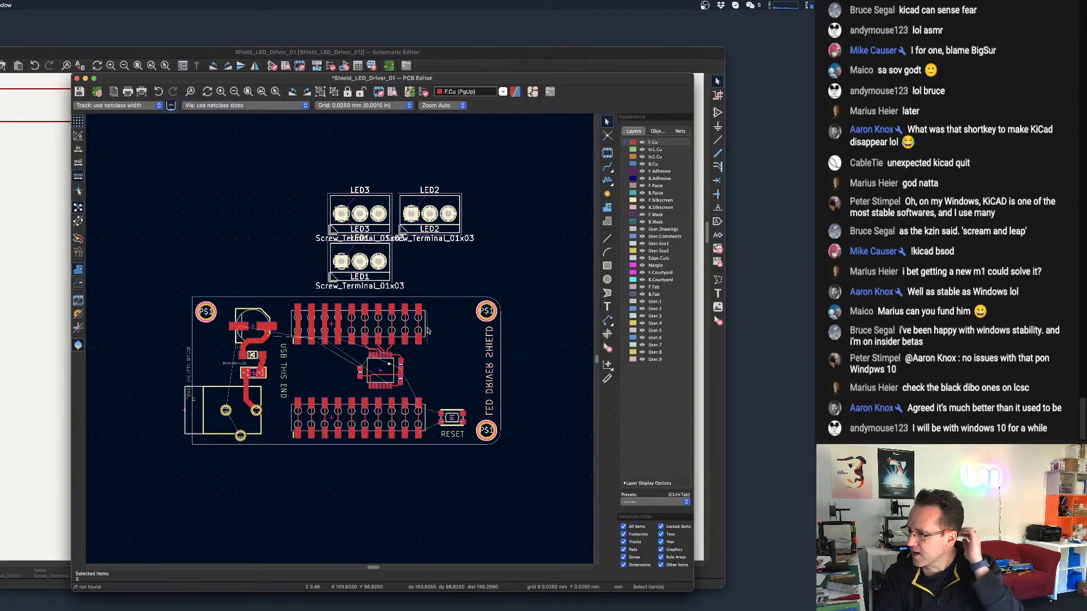
scroll(453, 220, "up", 3)
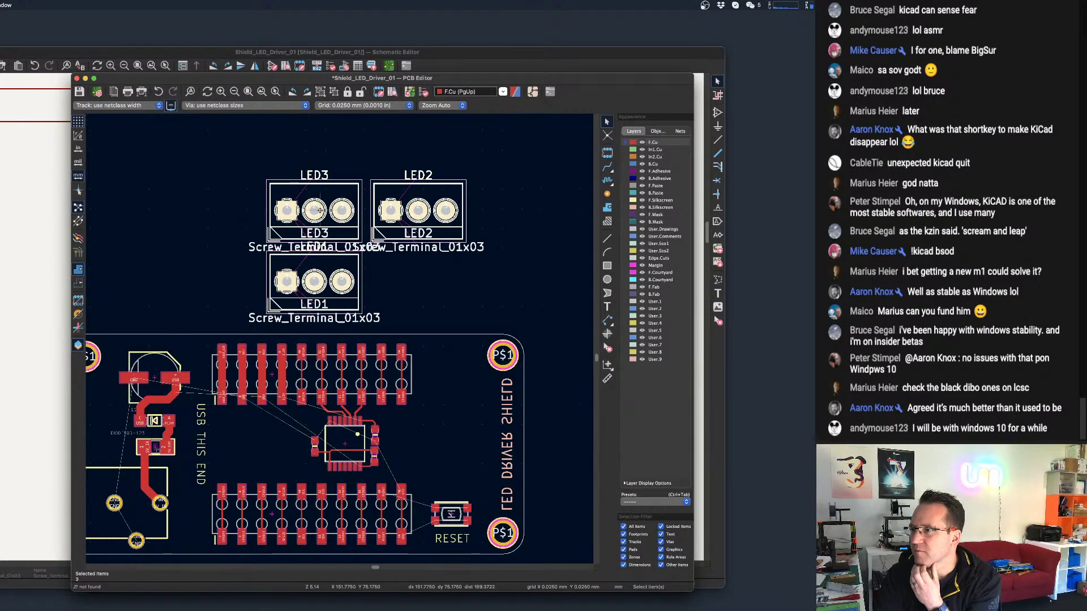
scroll(320, 211, "down", 1)
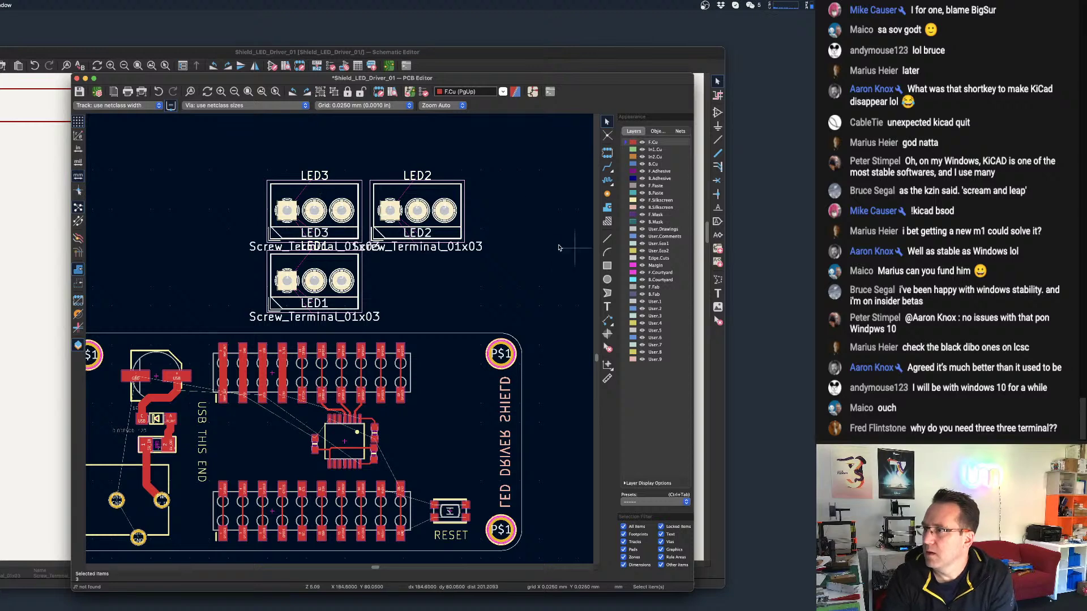
key("m")
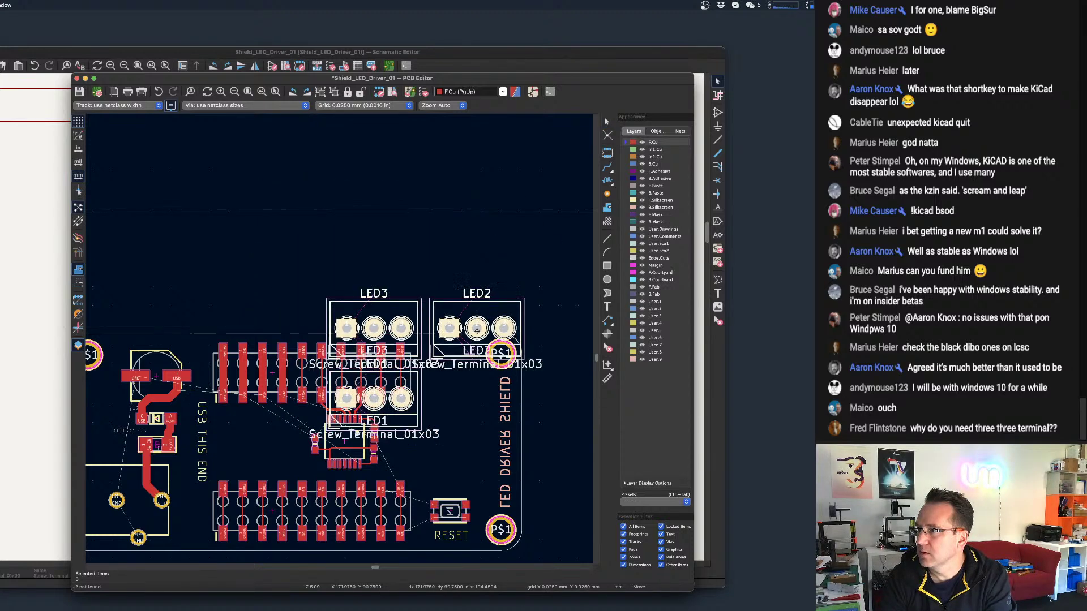
Move the LED2 terminal onto the board's lower-right corner over the RESET button, rotated 90 degrees and flipped to the back side.
left_click(423, 207)
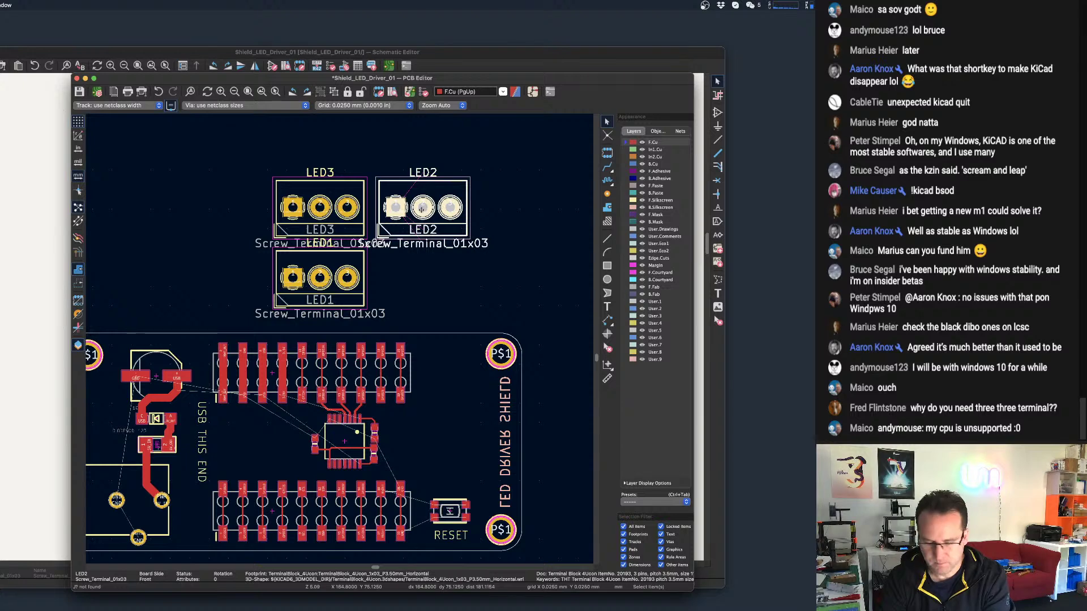
key("m")
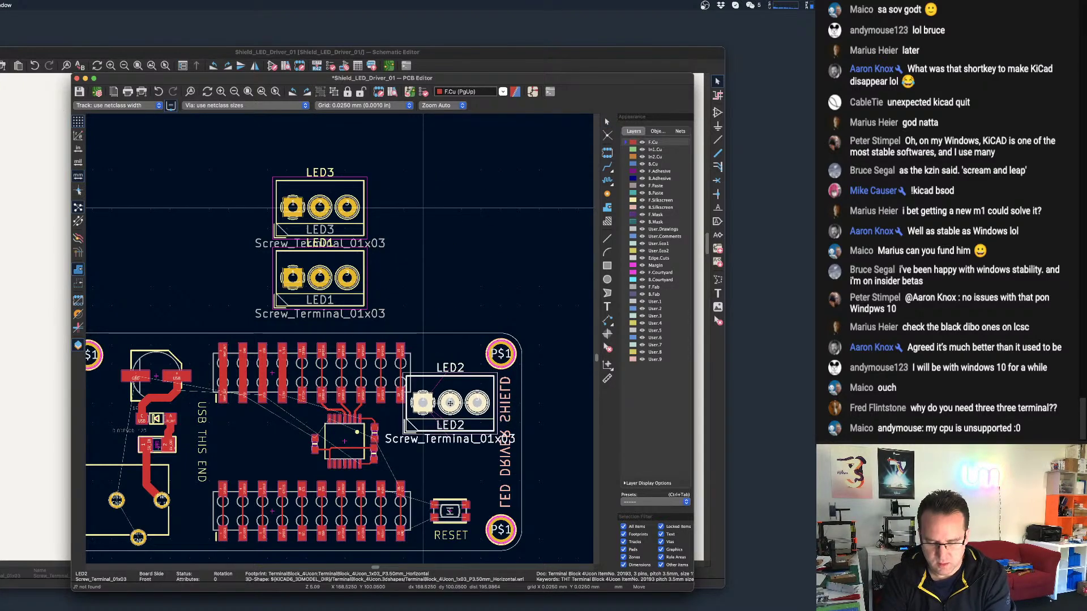
key("r")
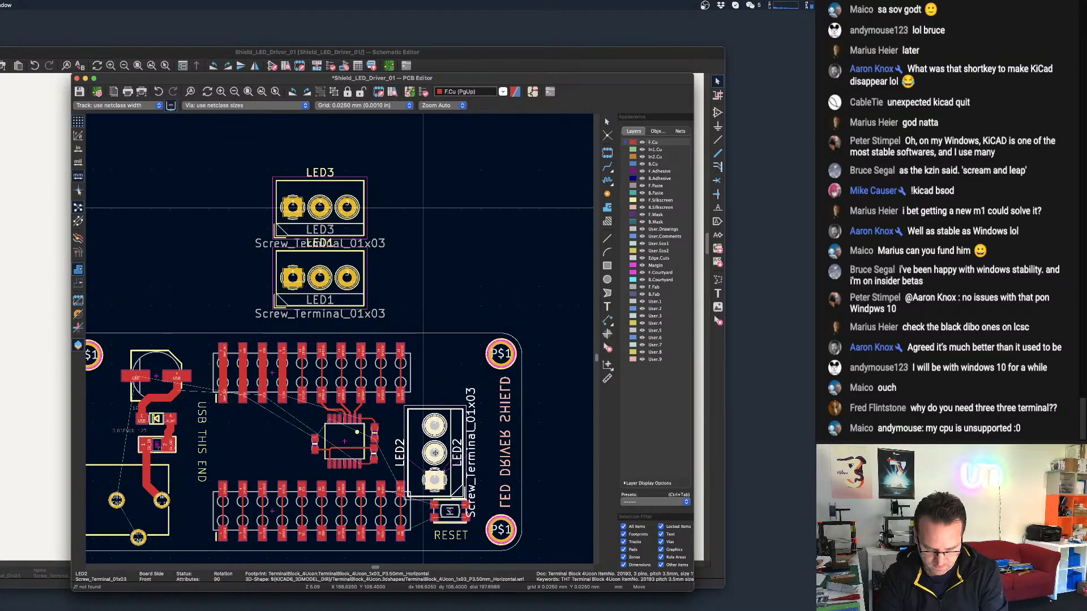
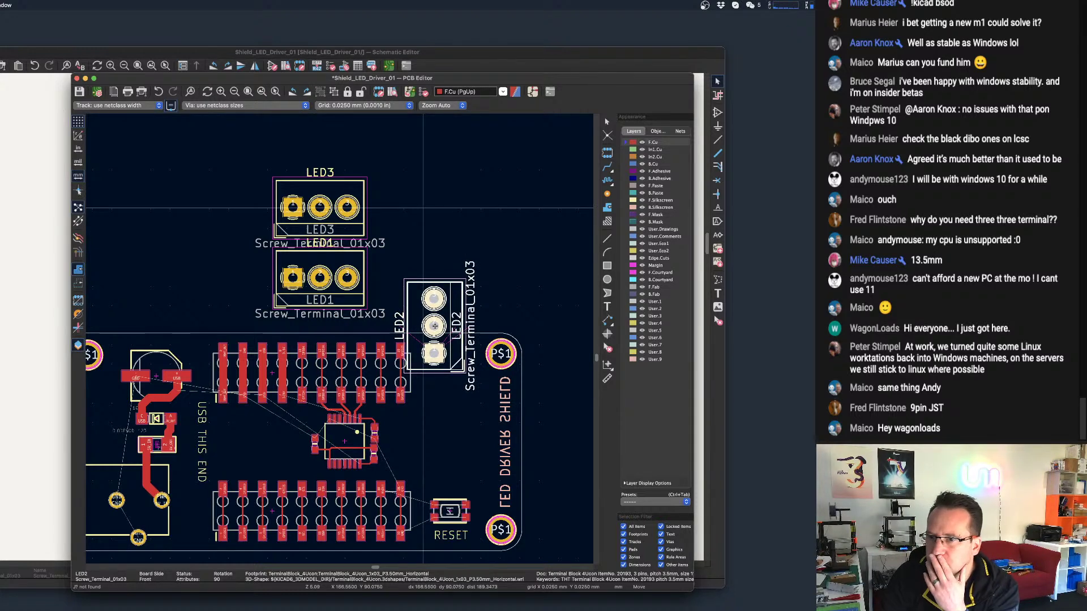
scroll(424, 333, "down", 4)
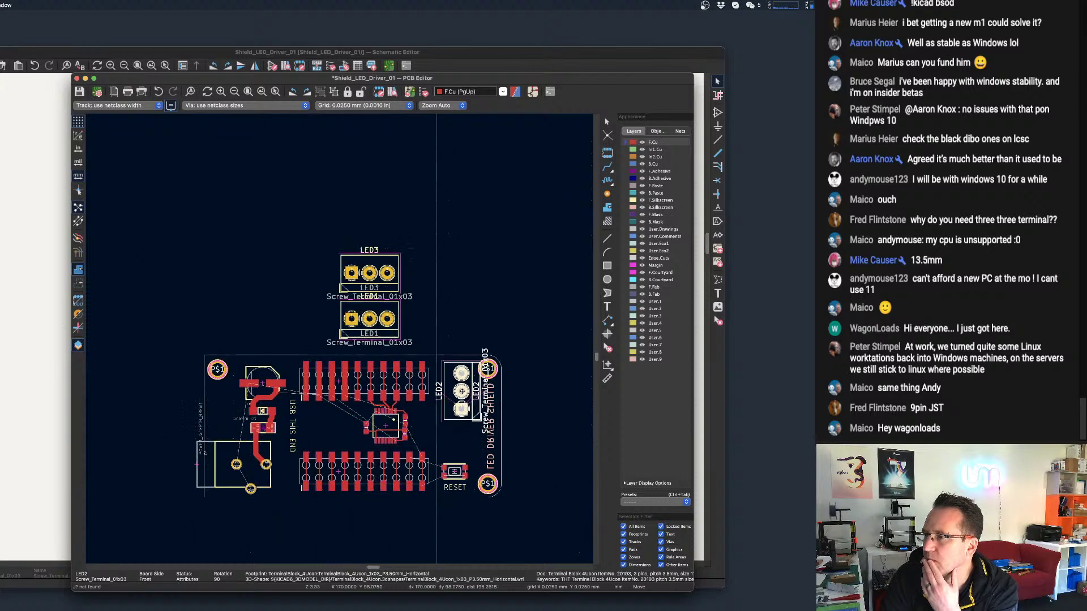
scroll(460, 390, "up", 2)
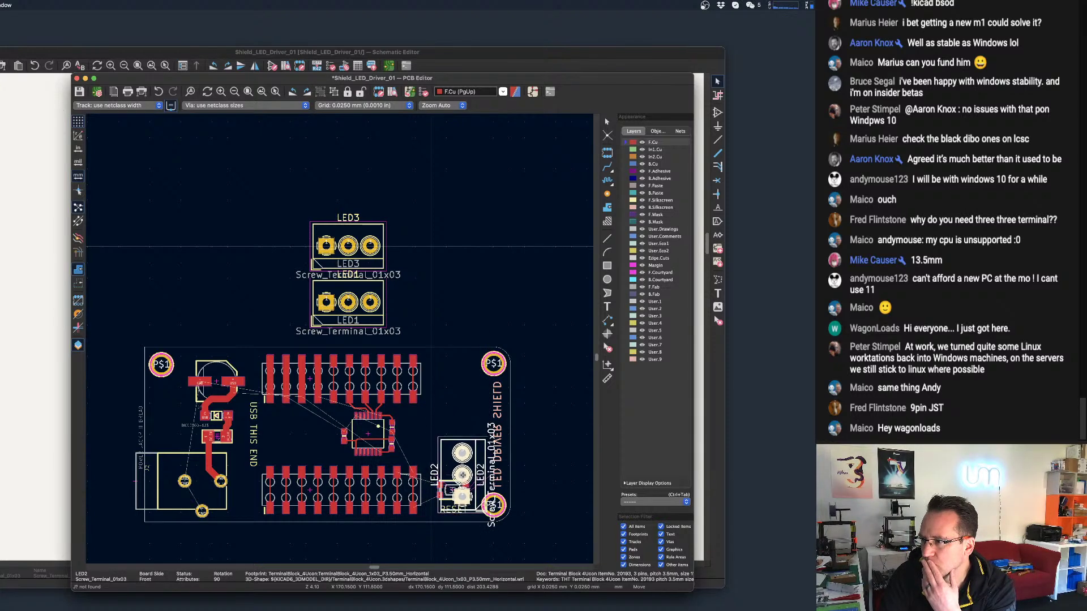
left_click(464, 476)
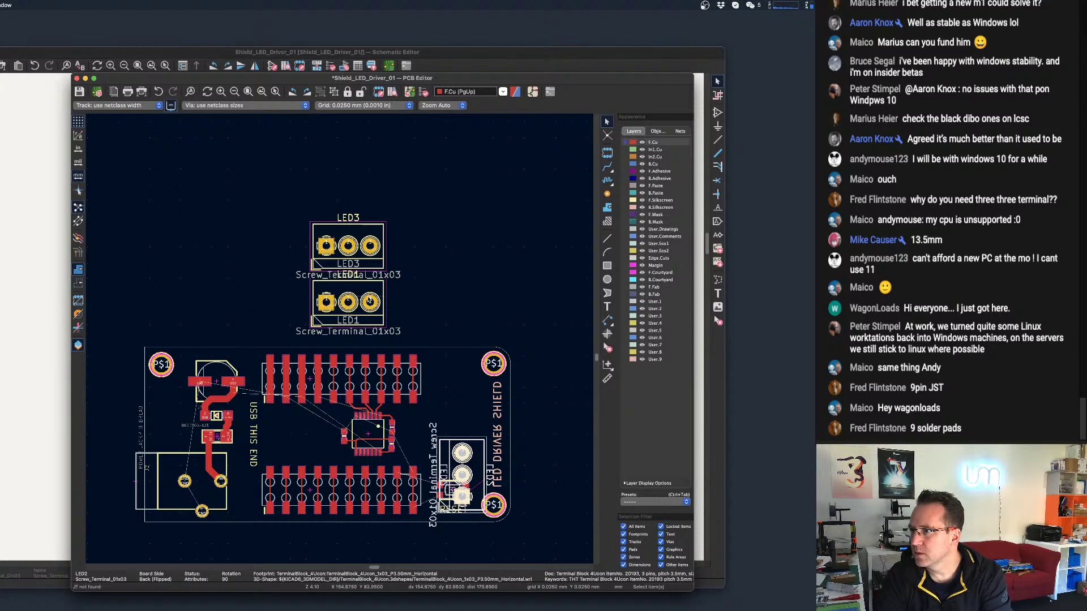
key("Escape")
Move the LED1 terminal to the board's upper-right area directly above LED2, rotated to 90 degrees on the front side.
left_click(351, 305)
key("m")
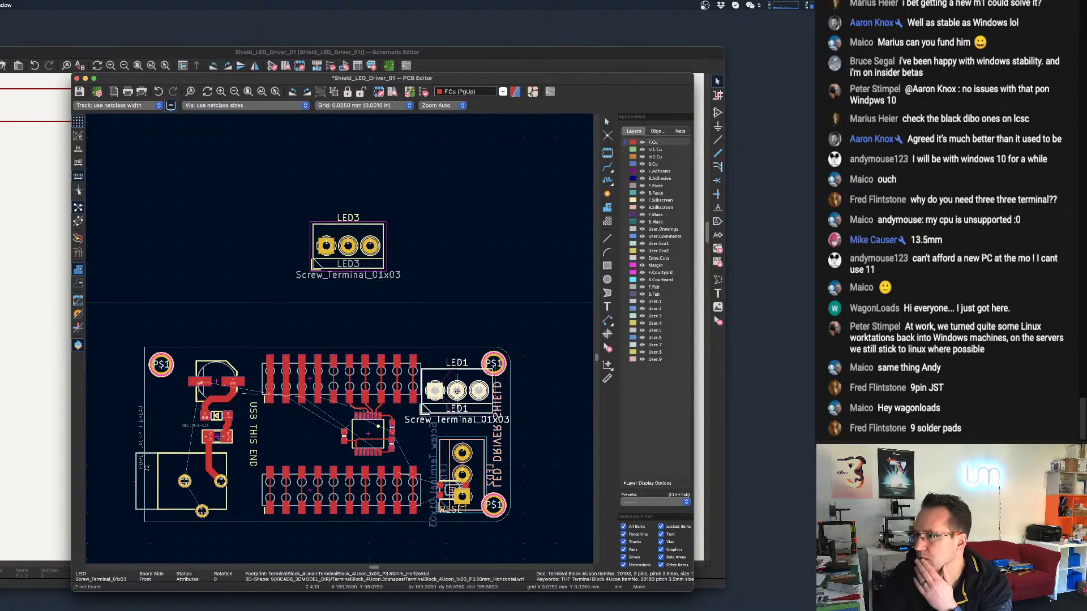
key("r")
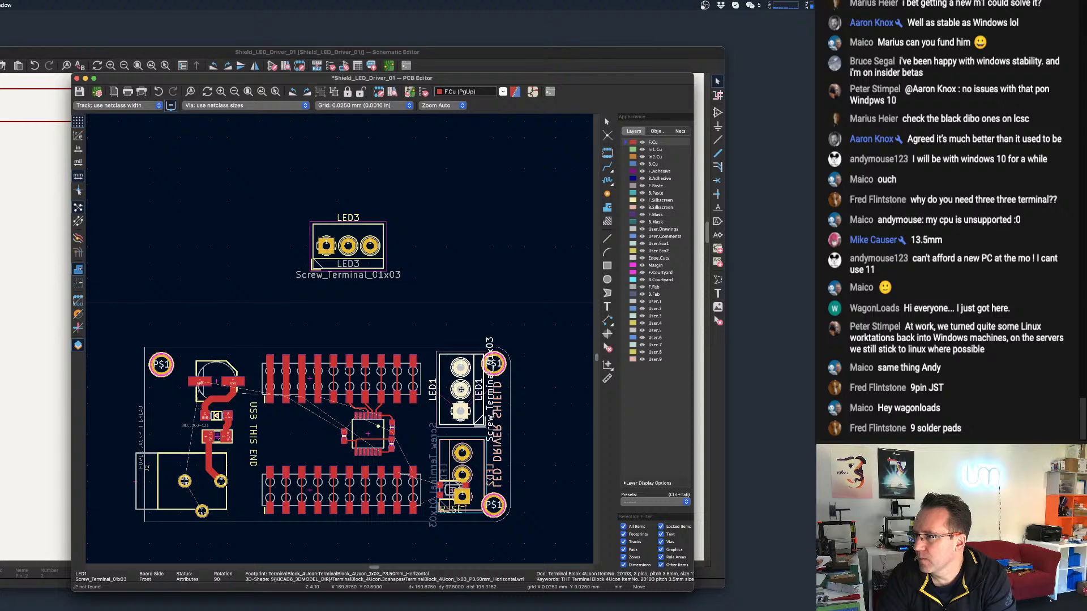
key("r")
key("r")
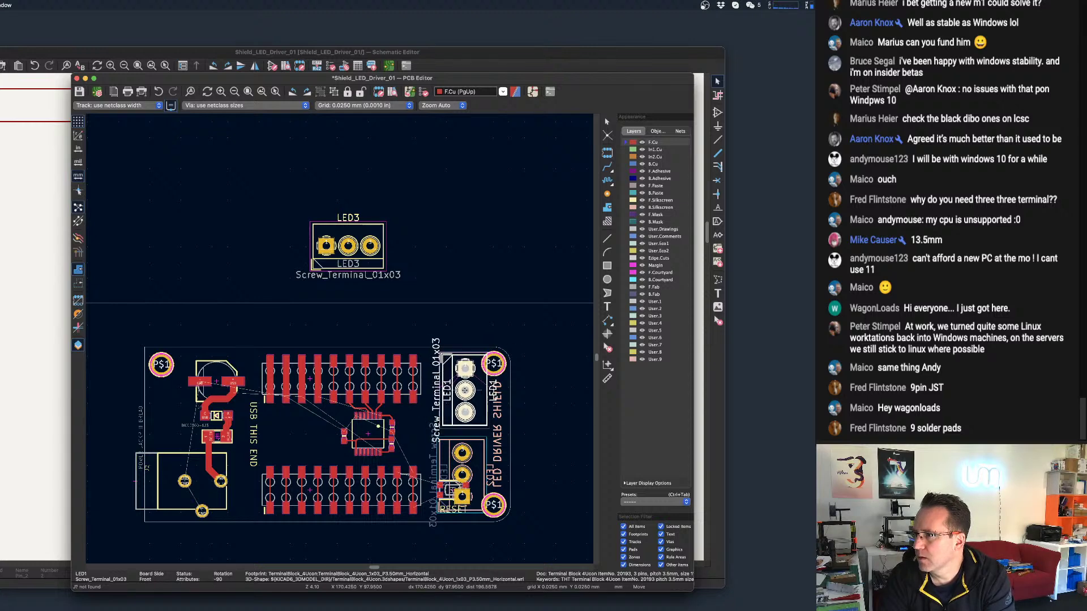
key("r")
key("r")
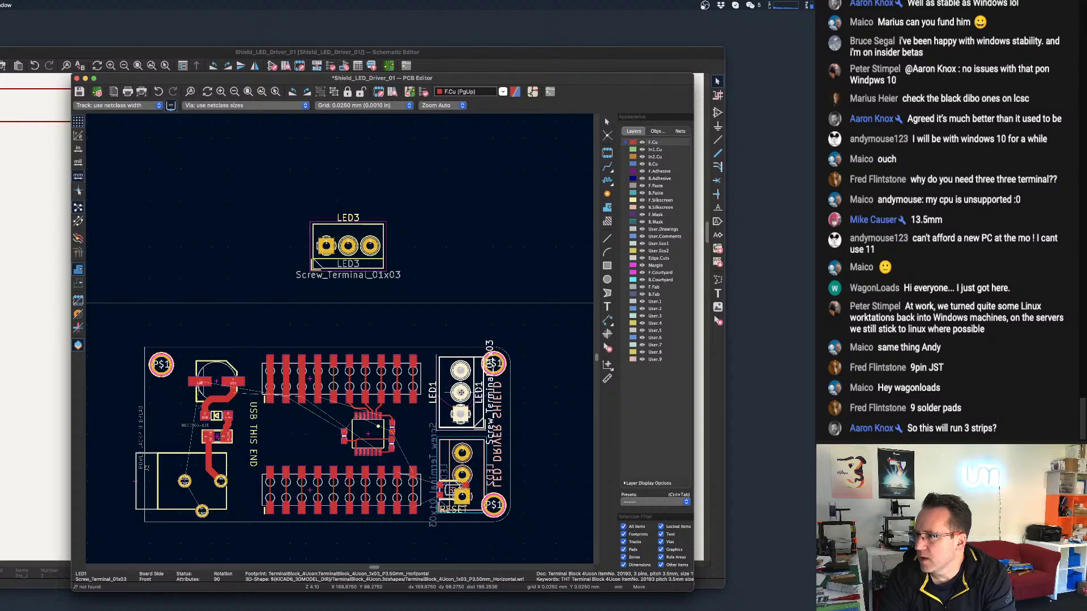
left_click(461, 392)
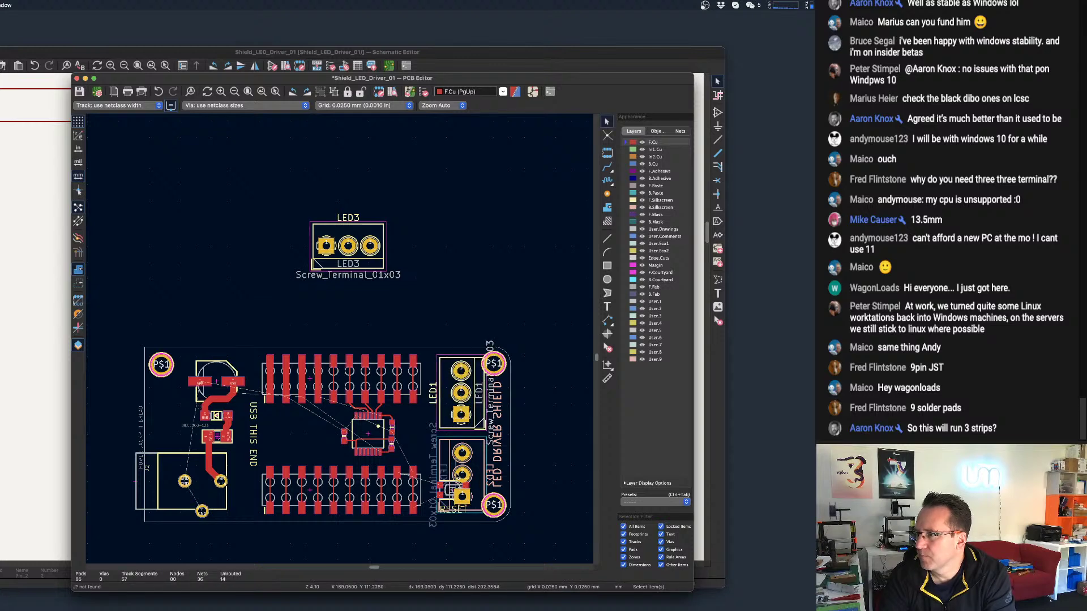
Rotate the back-side LED2 terminal to -90 degrees and reposition it directly below LED1.
key("r")
key("r")
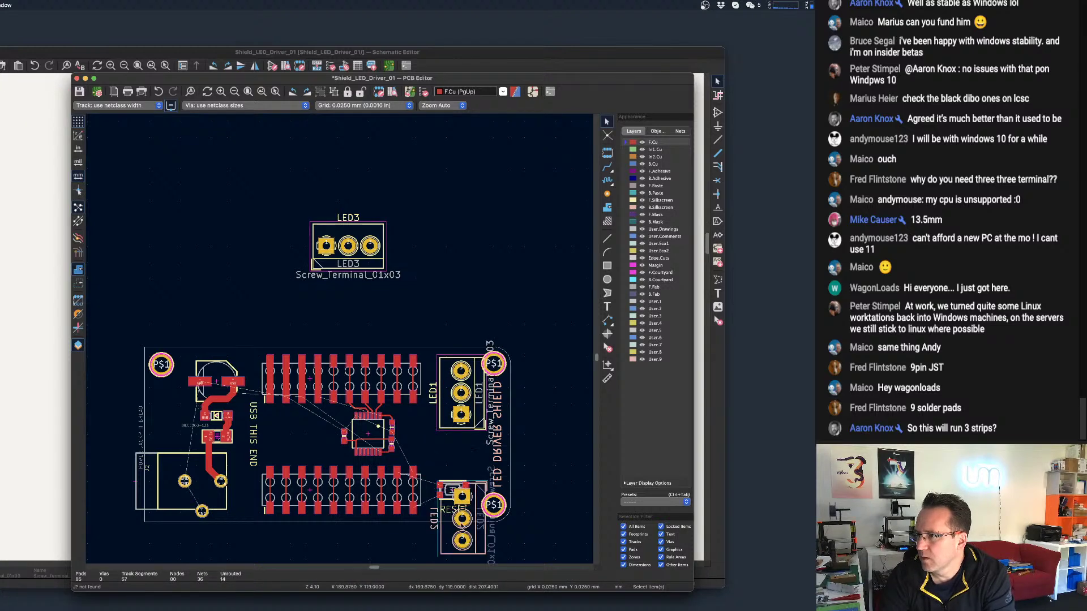
key("m")
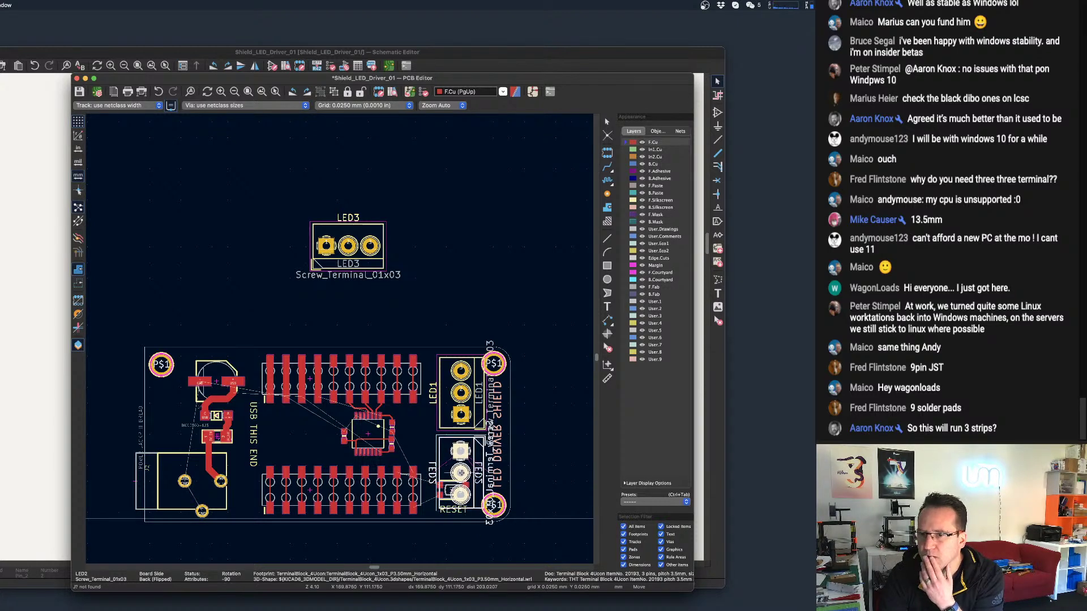
left_click(460, 451)
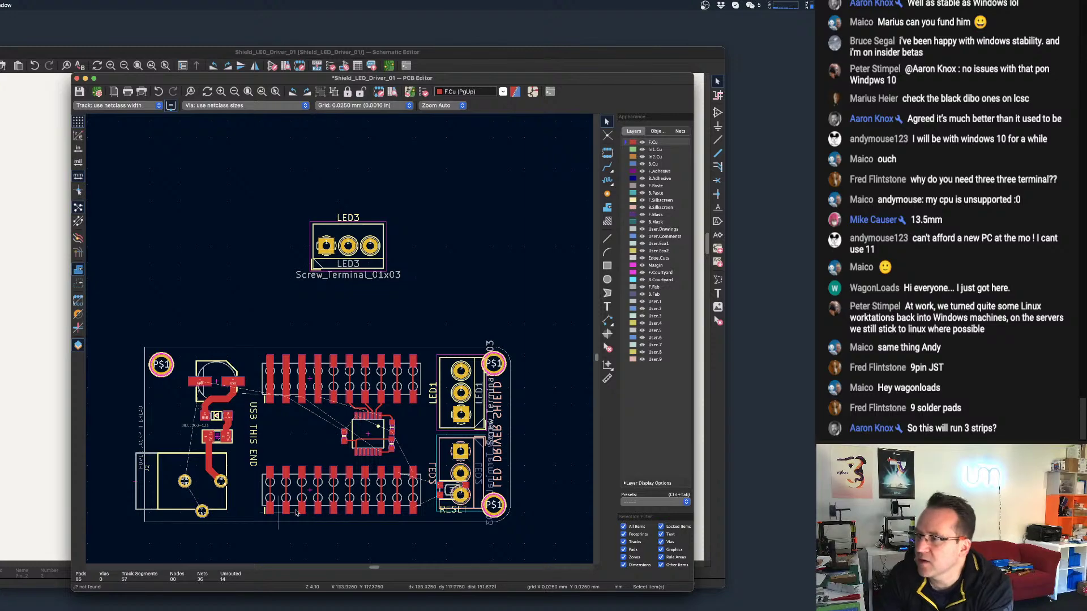
Examine the LED1 and LED2 terminal placement and the space and routing around the TXB0104 chip and pin headers.
scroll(478, 406, "up", 3)
scroll(479, 406, "down", 5)
scroll(388, 318, "up", 5)
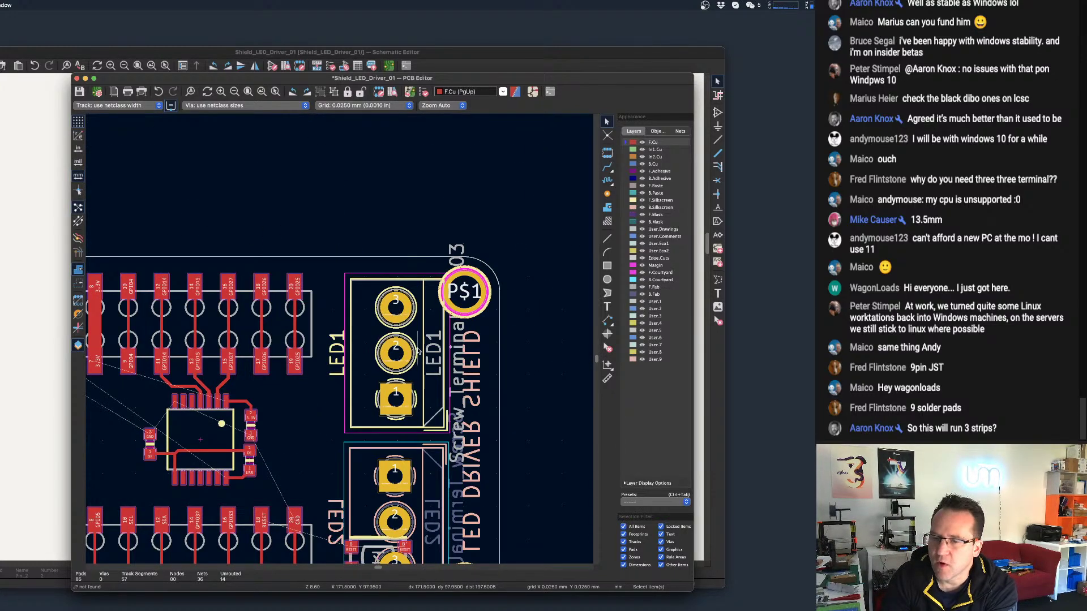
scroll(416, 450, "down", 4)
scroll(416, 450, "up", 1)
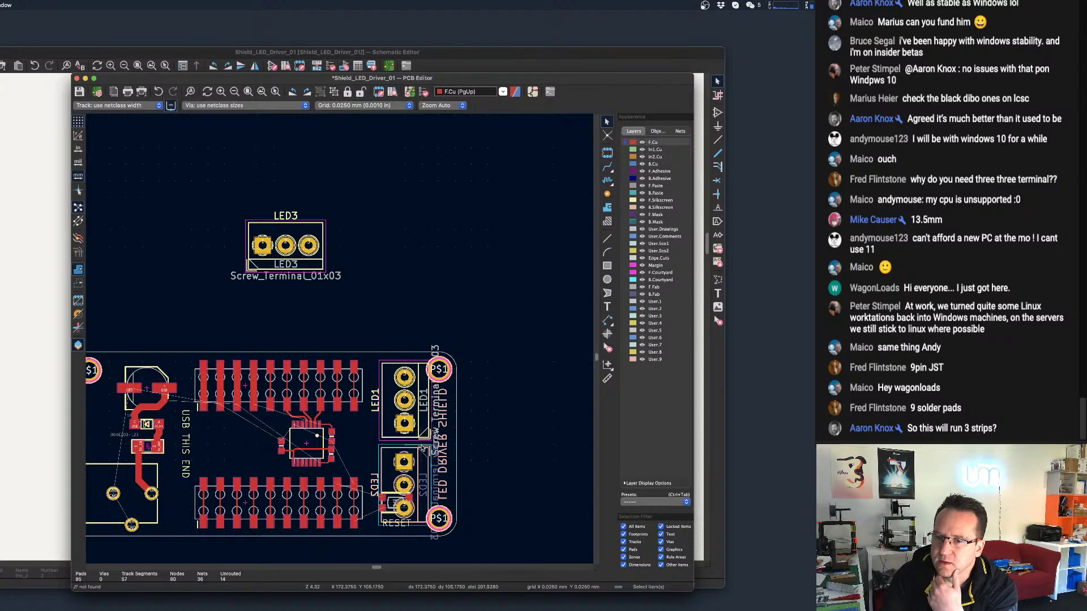
scroll(319, 455, "down", 1)
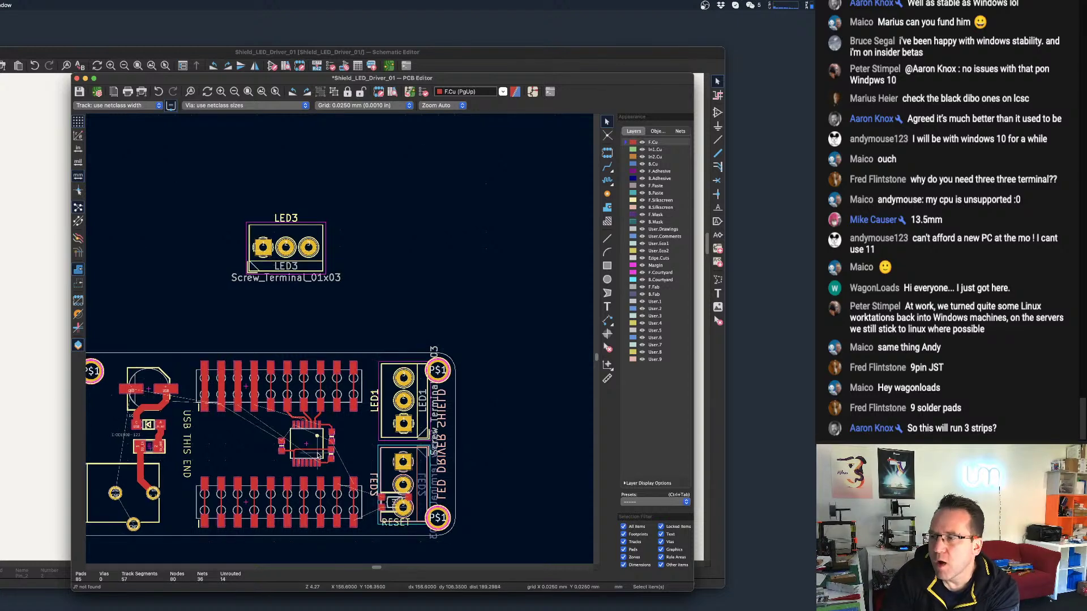
scroll(247, 402, "up", 10)
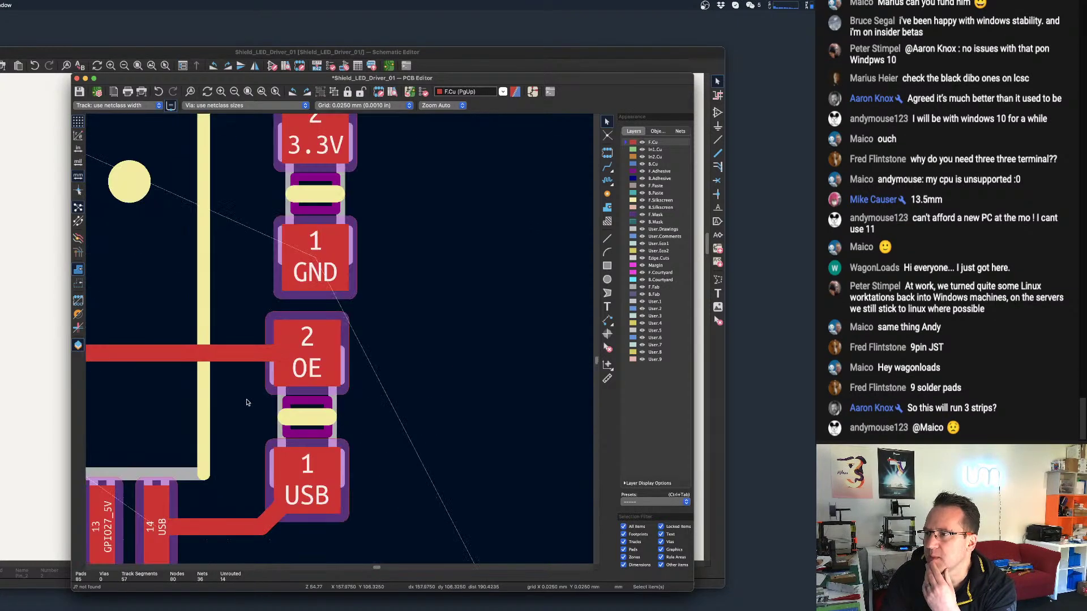
scroll(247, 403, "down", 3)
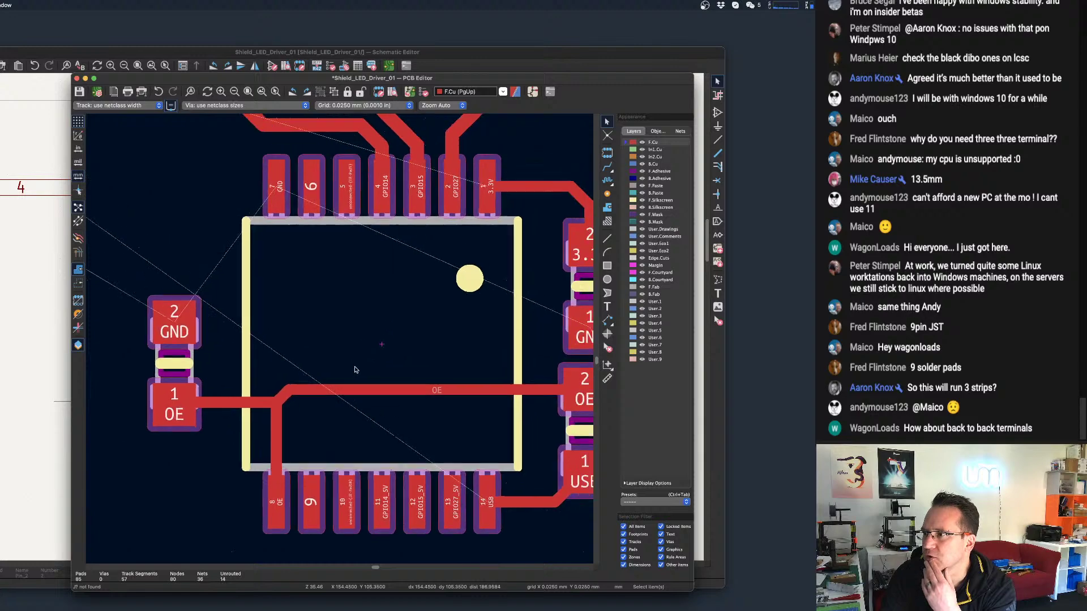
left_click(355, 370)
scroll(396, 289, "down", 2)
scroll(401, 281, "up", 1)
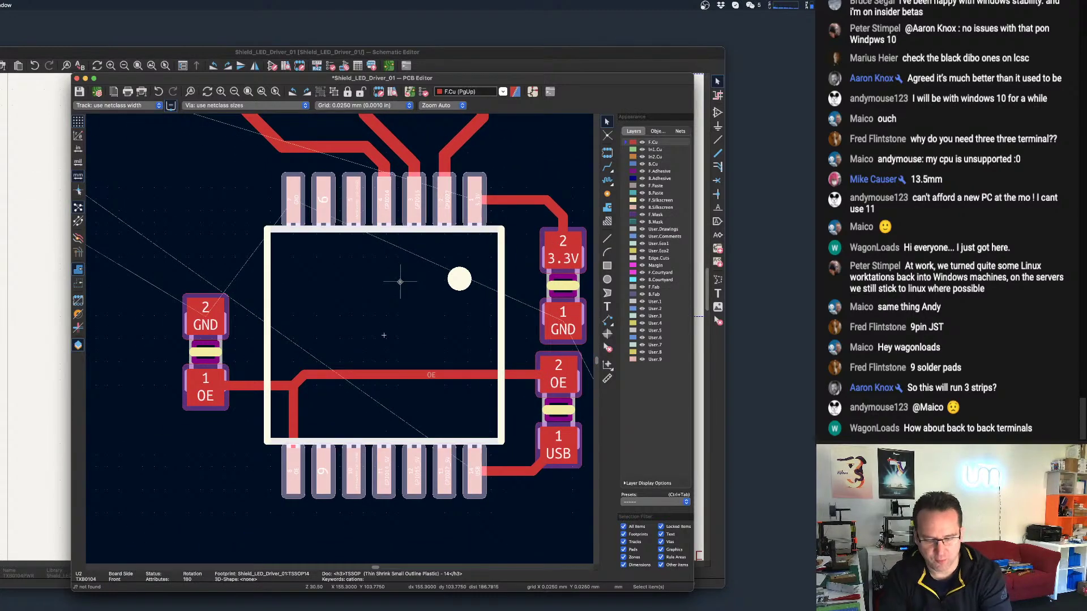
key("Escape")
scroll(397, 288, "down", 5)
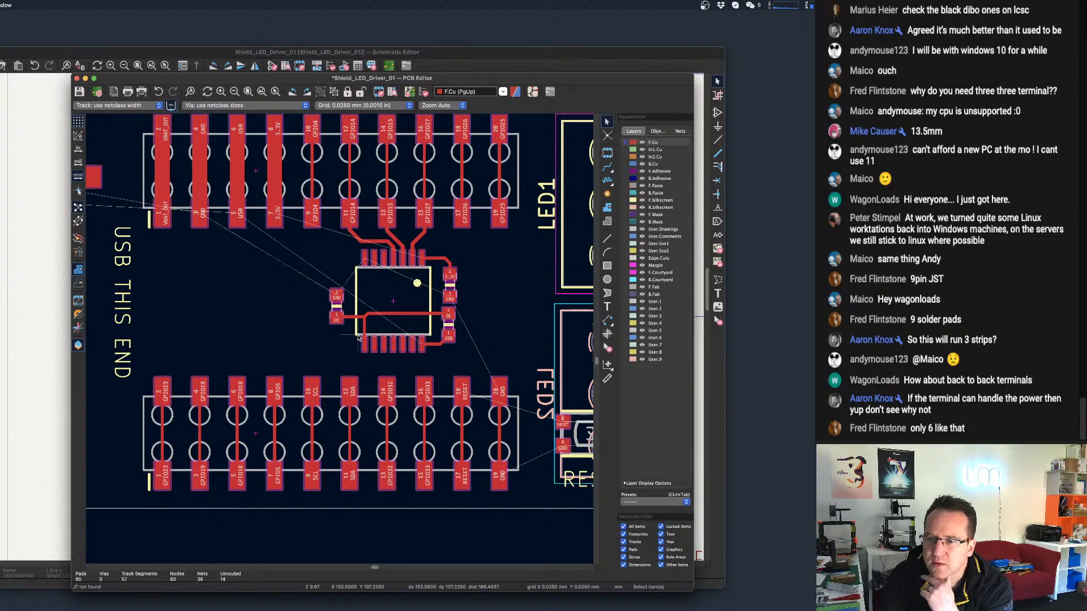
scroll(396, 312, "down", 2)
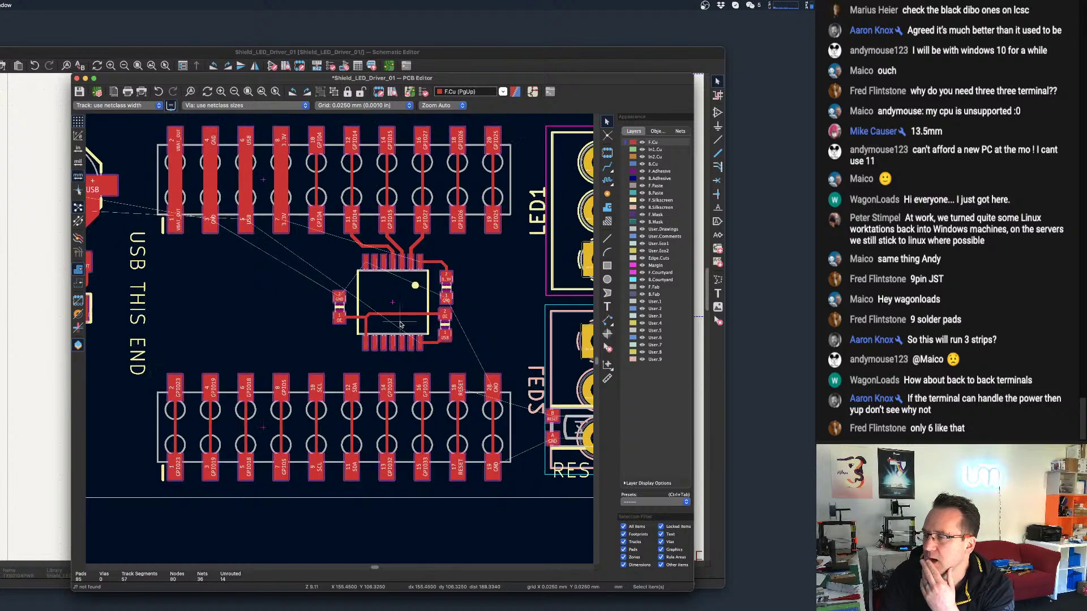
scroll(417, 319, "right", 4)
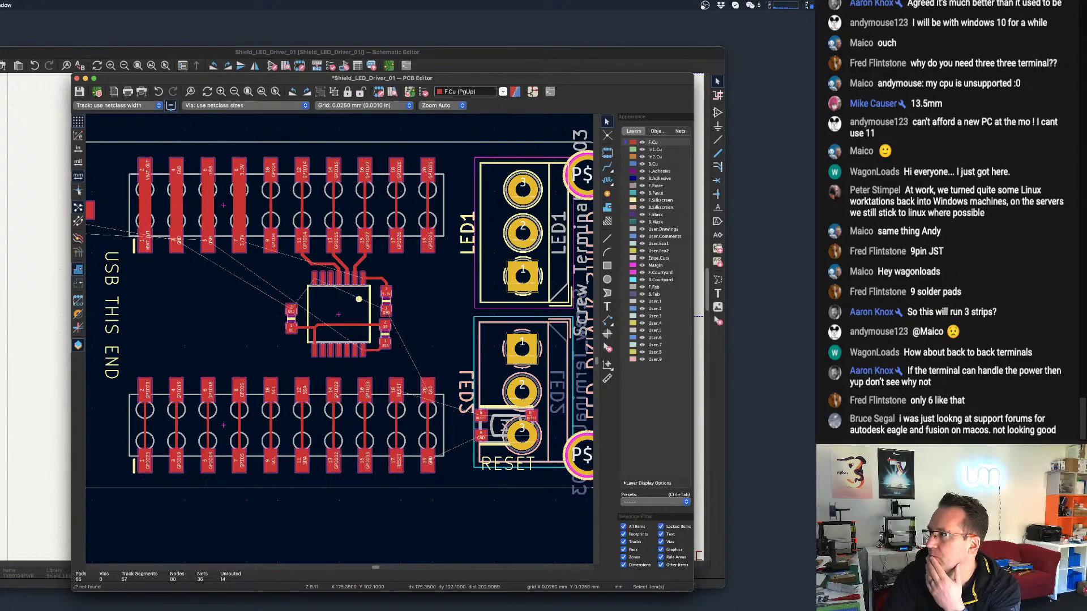
Switch to the browser, search LCSC for "screw terminal" and open the Connectors category for screw terminals.
left_click_drag(814, 244, 195, 52)
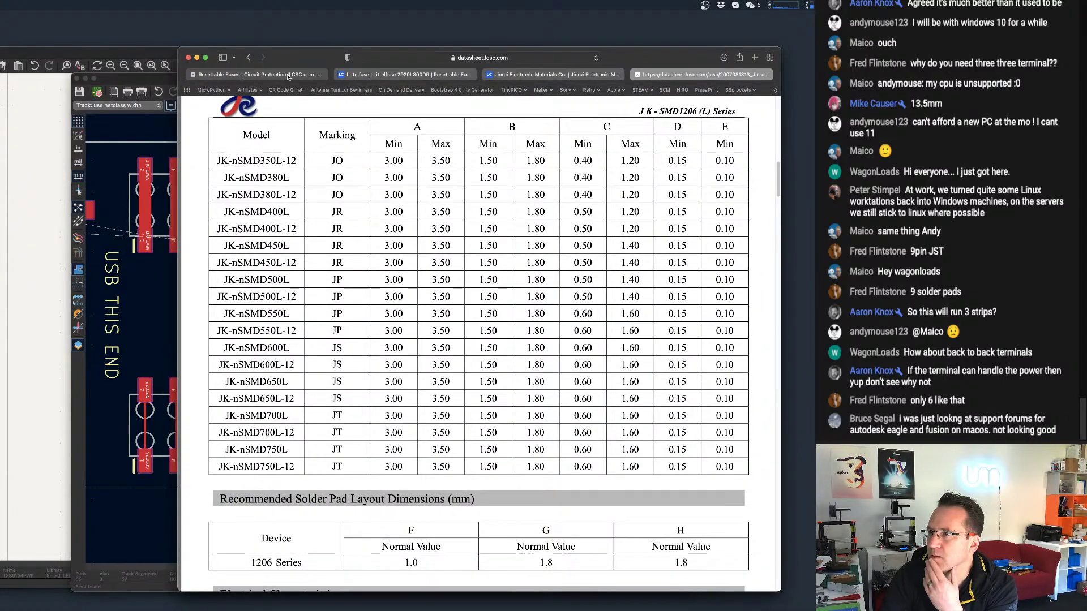
left_click(288, 77)
left_click(398, 151)
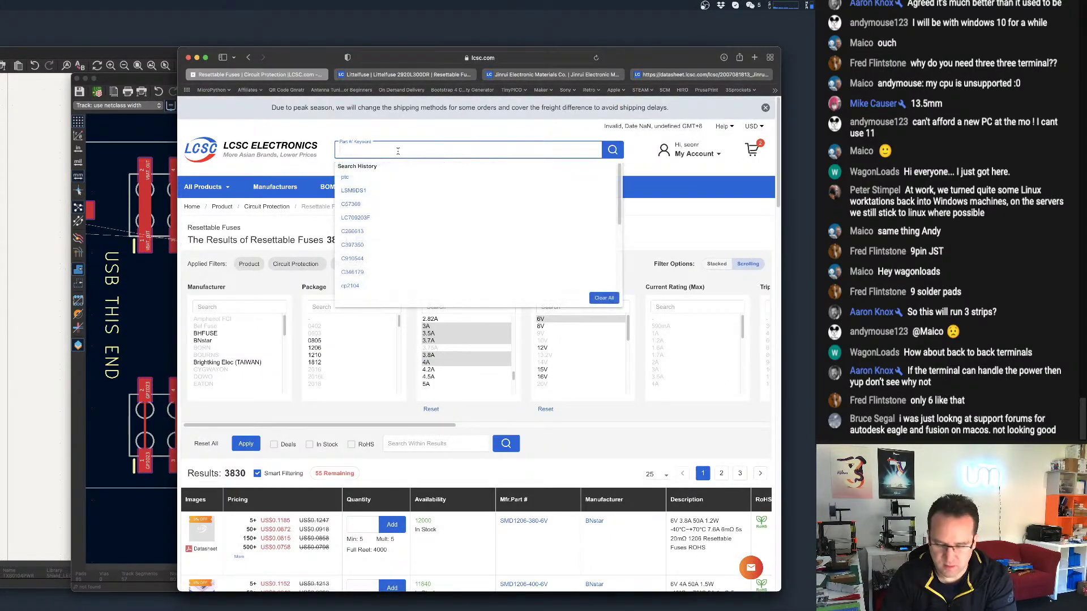
type("screw ")
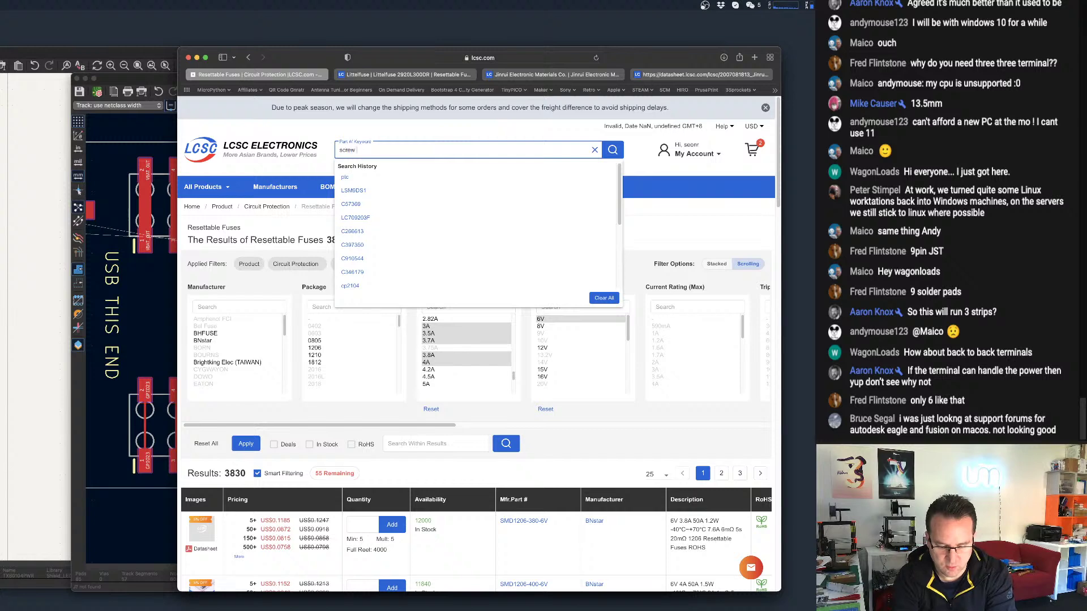
type("terminal")
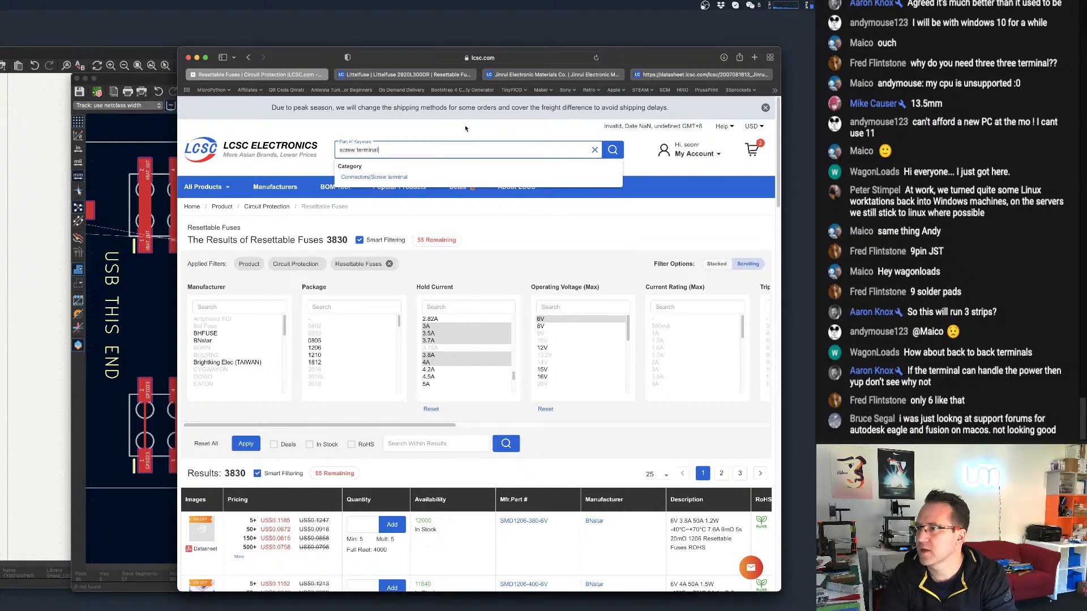
key("Return")
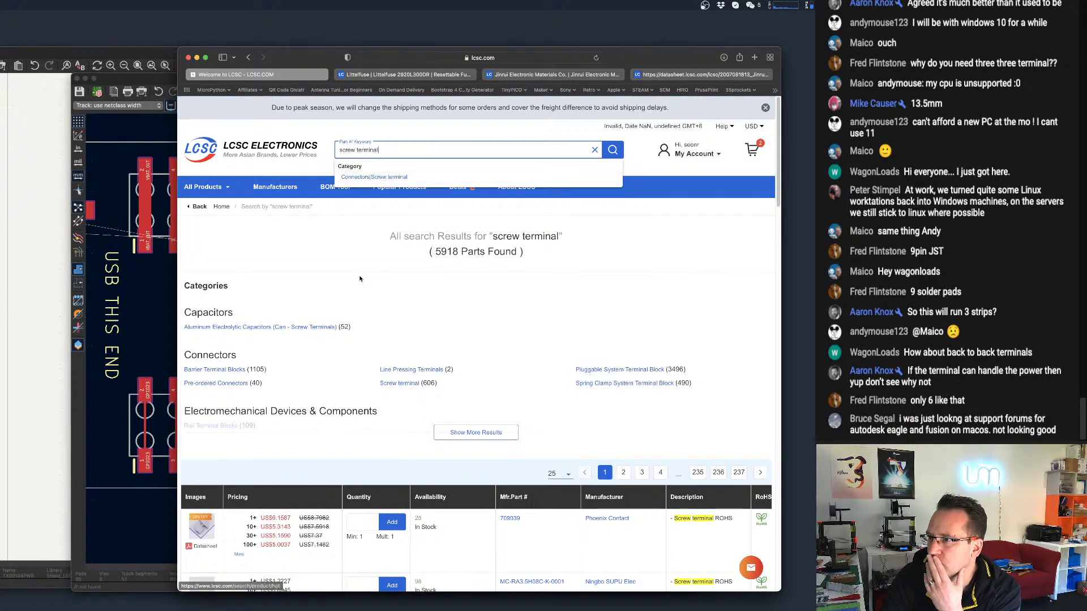
left_click(394, 178)
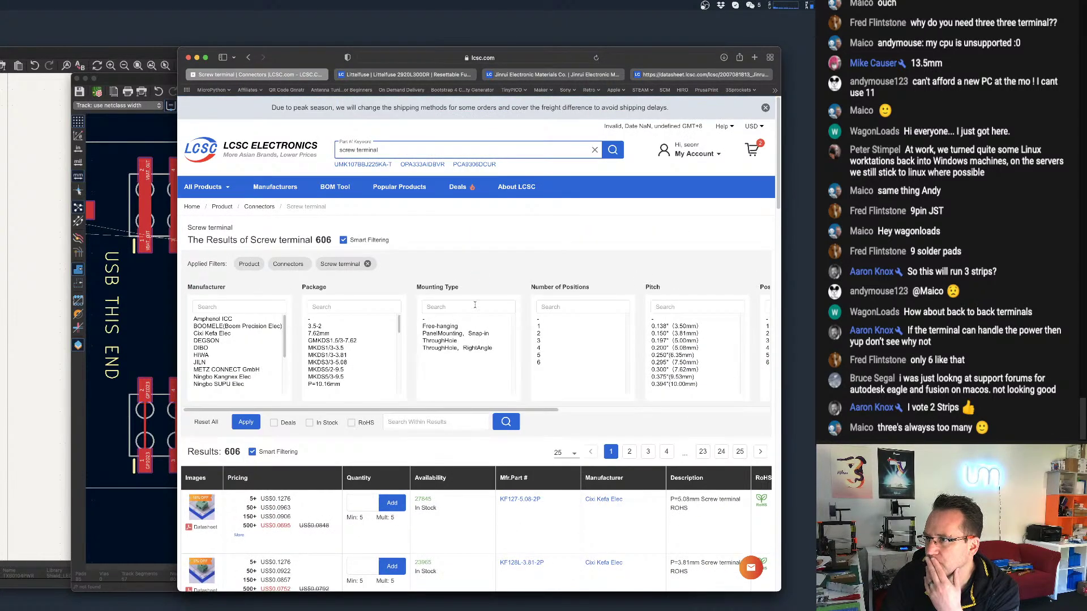
Filter the screw terminal results to the P=3.5mm package with 4 positions.
scroll(566, 244, "down", 5)
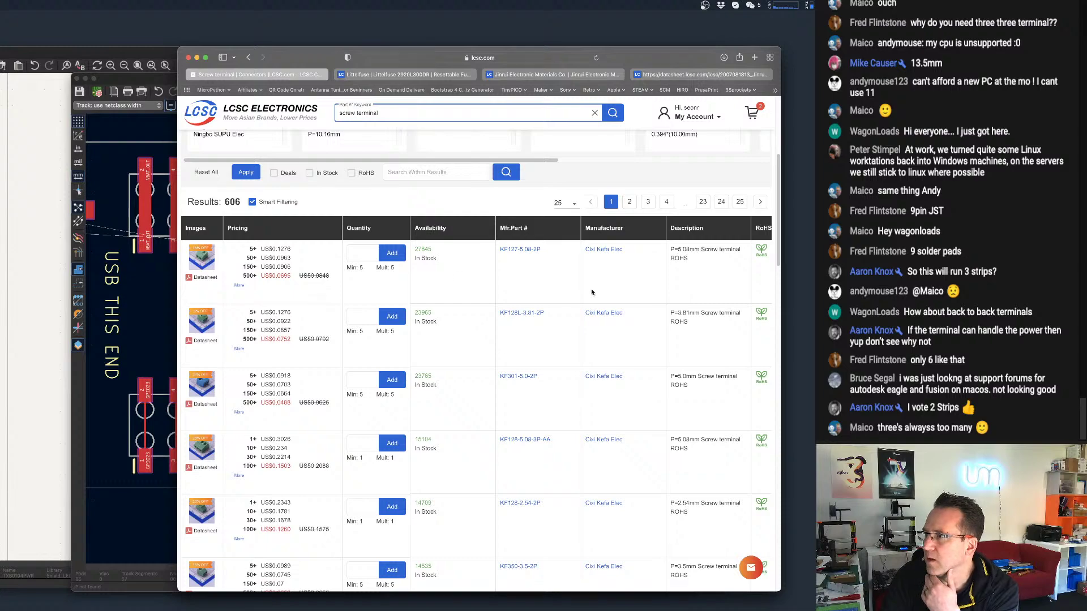
scroll(591, 293, "down", 10)
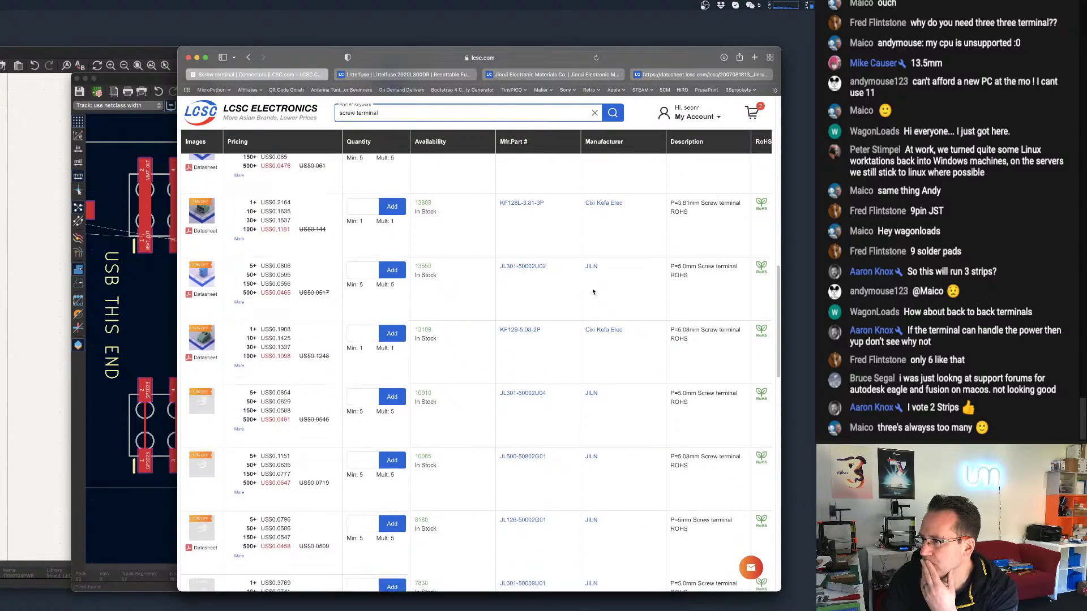
scroll(593, 292, "down", 15)
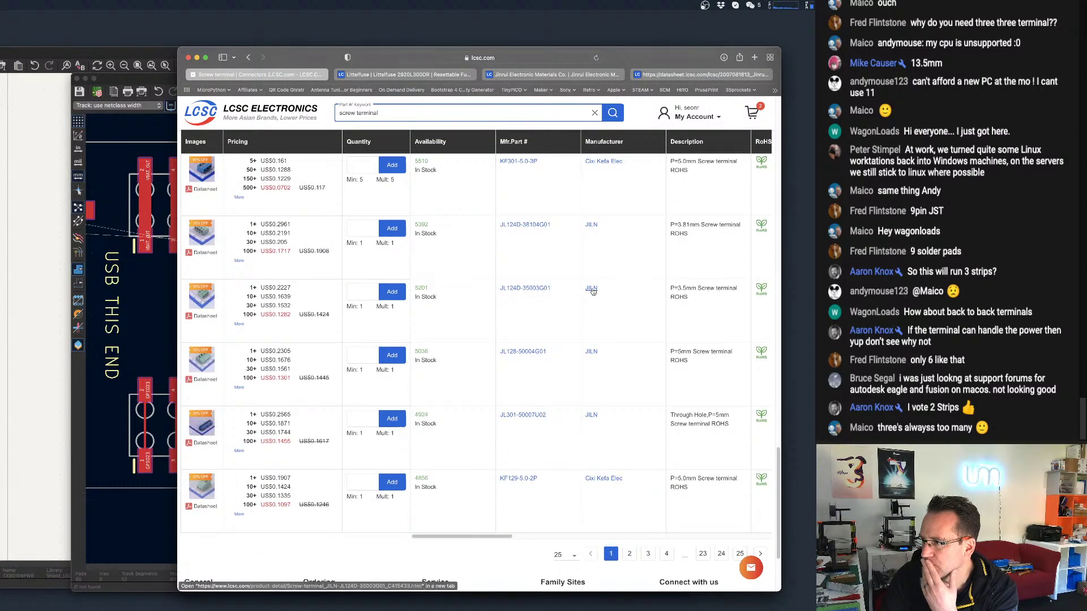
scroll(571, 300, "up", 20)
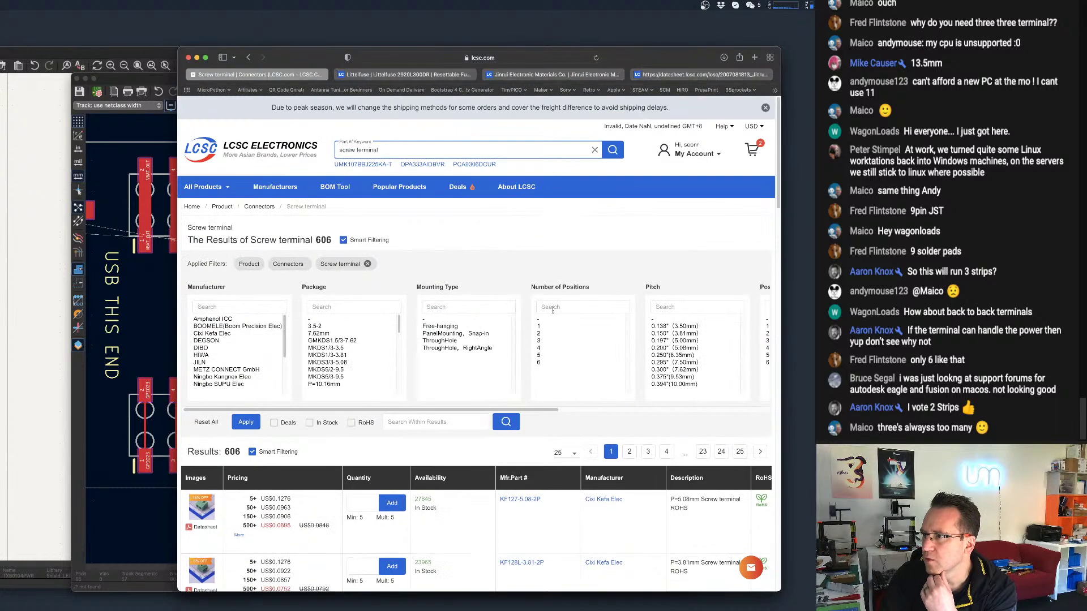
scroll(348, 350, "down", 3)
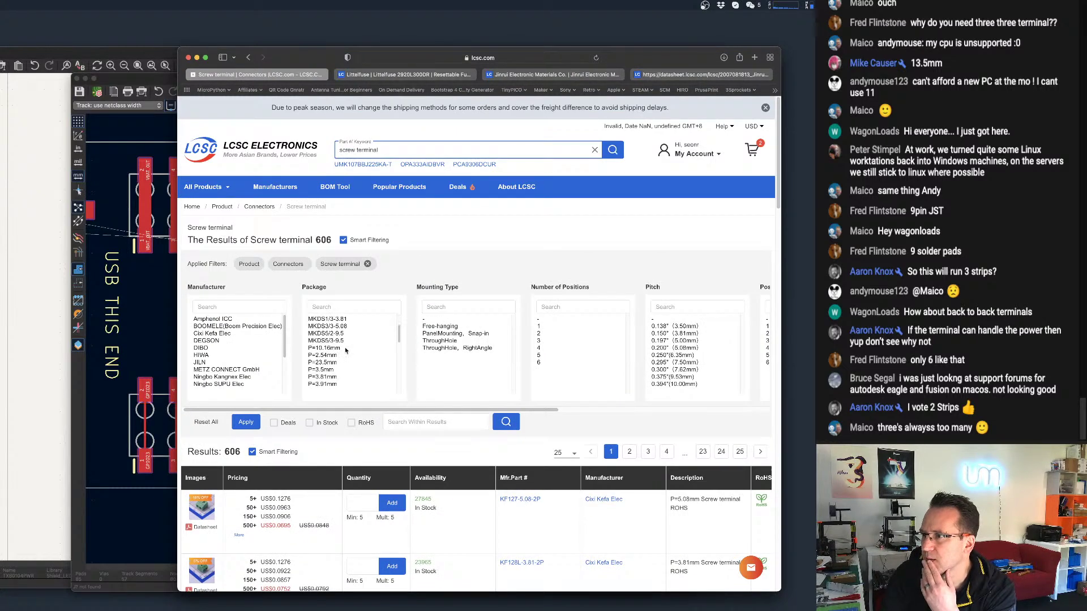
left_click(332, 370)
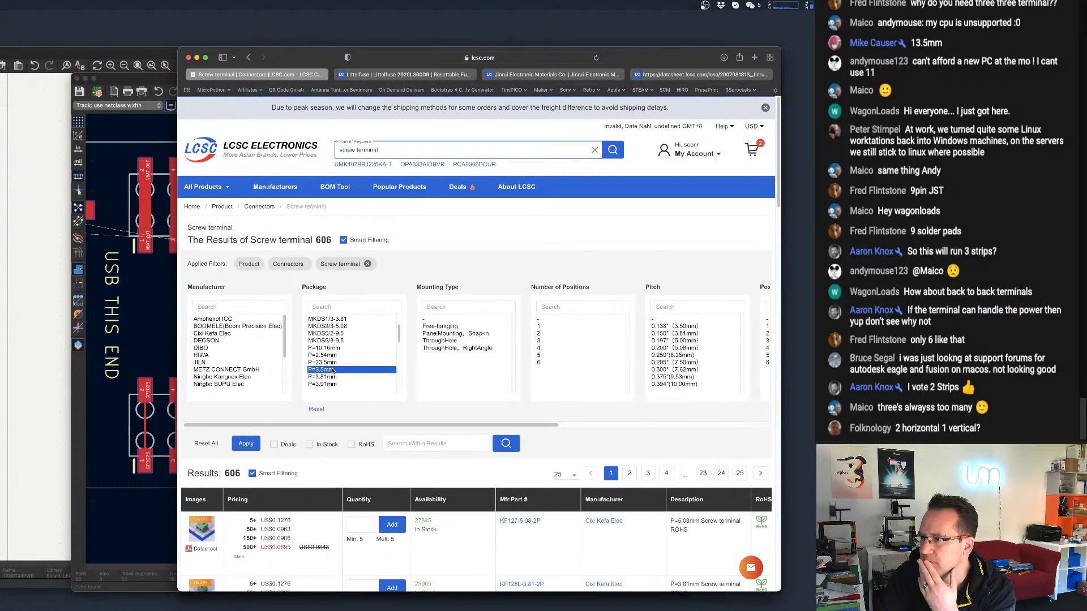
left_click(549, 348)
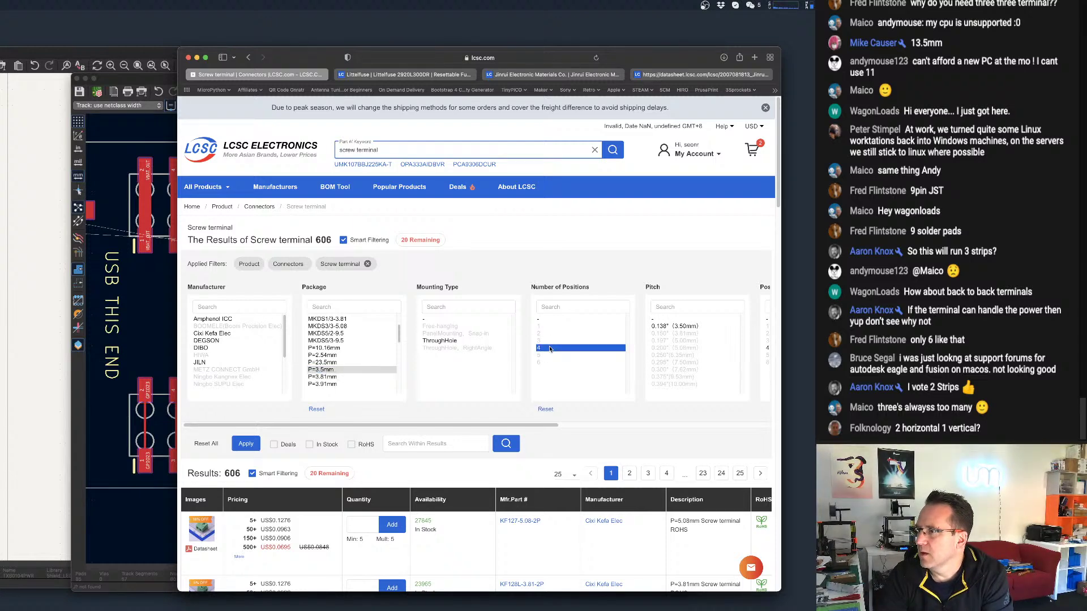
left_click(244, 444)
scroll(464, 388, "down", 2)
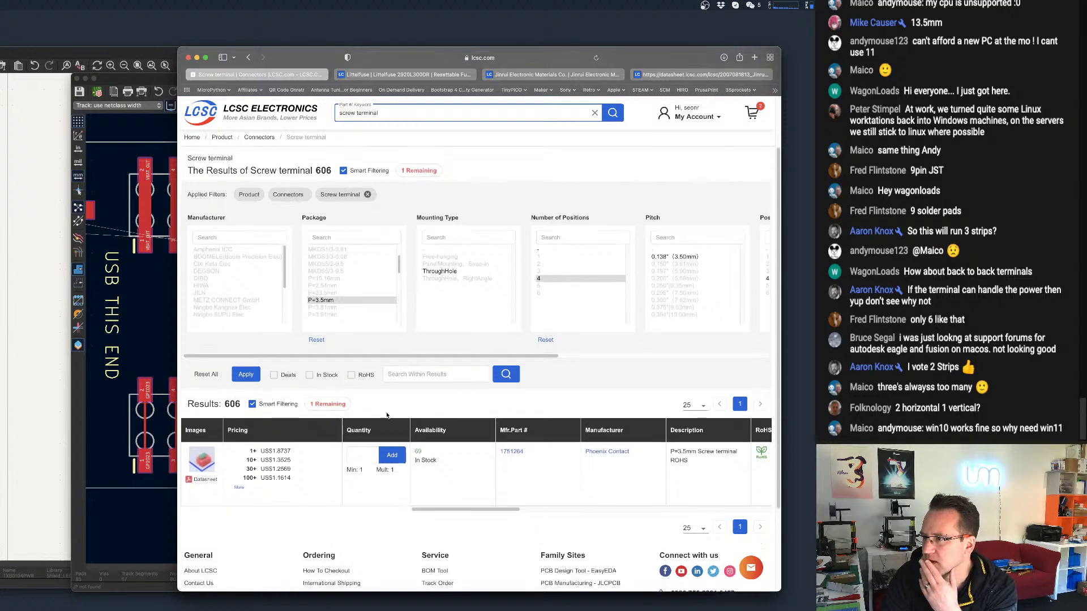
Open the product page of the Phoenix Contact 1751264 screw terminal and its datasheet.
mouse_move(207, 461)
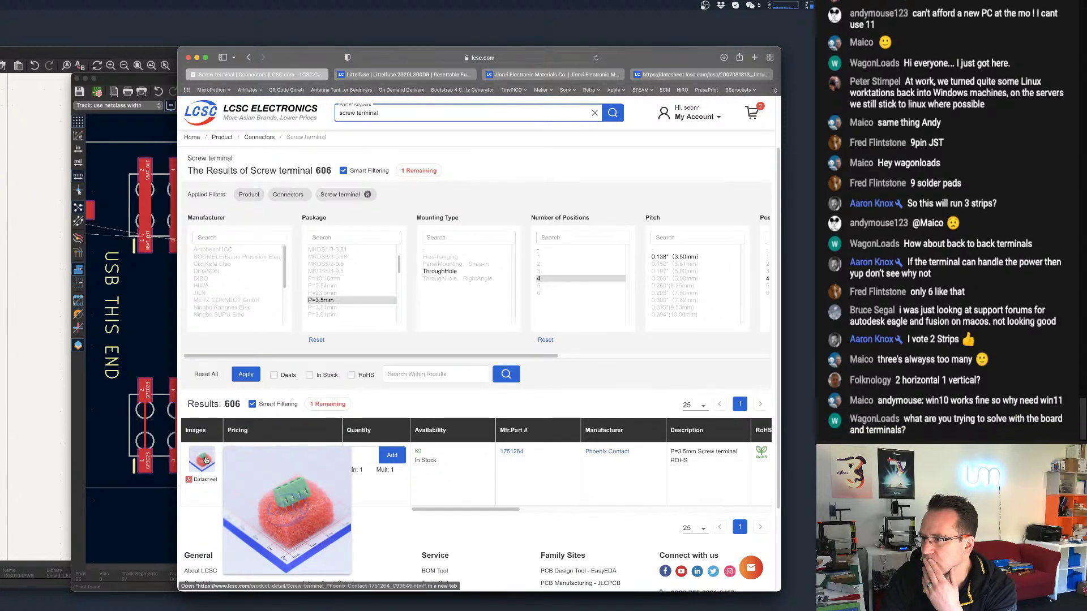
left_click(516, 454)
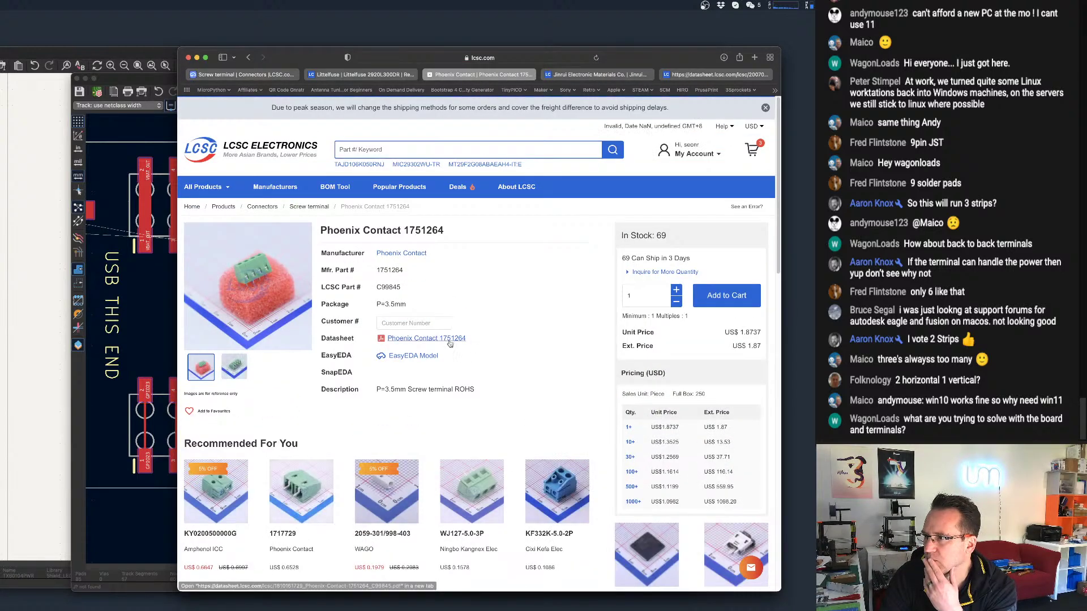
left_click(448, 339)
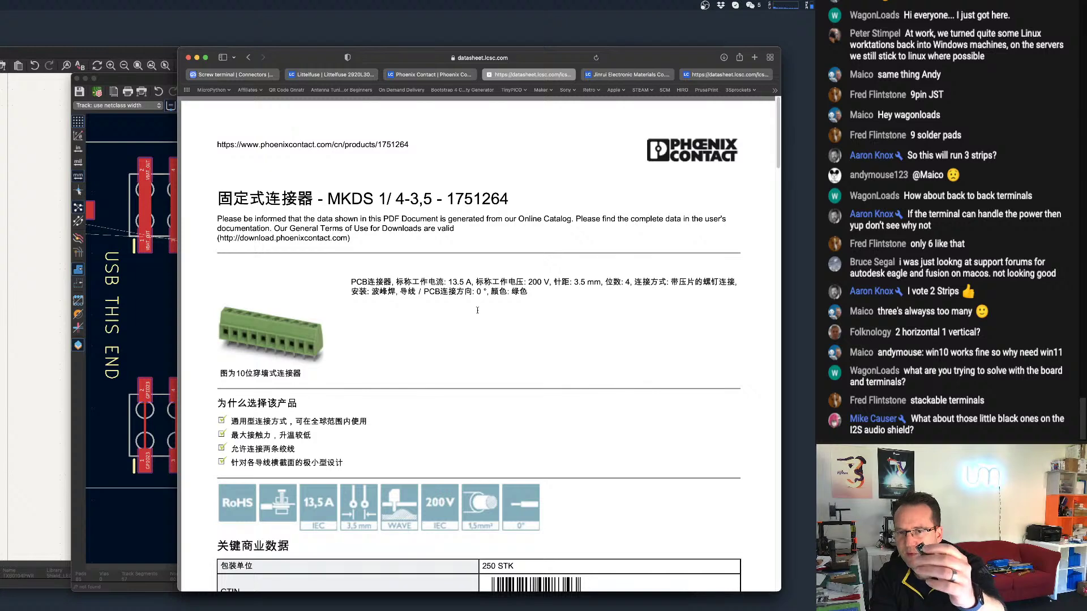
Examine the dimensions, electrical ratings and product drawings in the Phoenix Contact 1751264 datasheet, and close it.
scroll(528, 318, "down", 5)
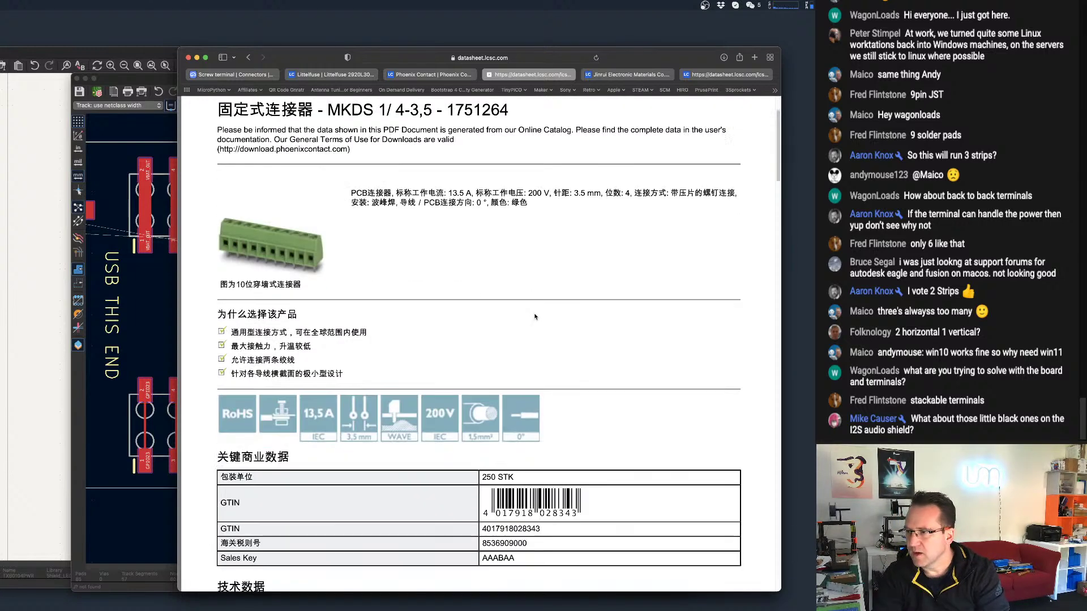
scroll(504, 325, "down", 10)
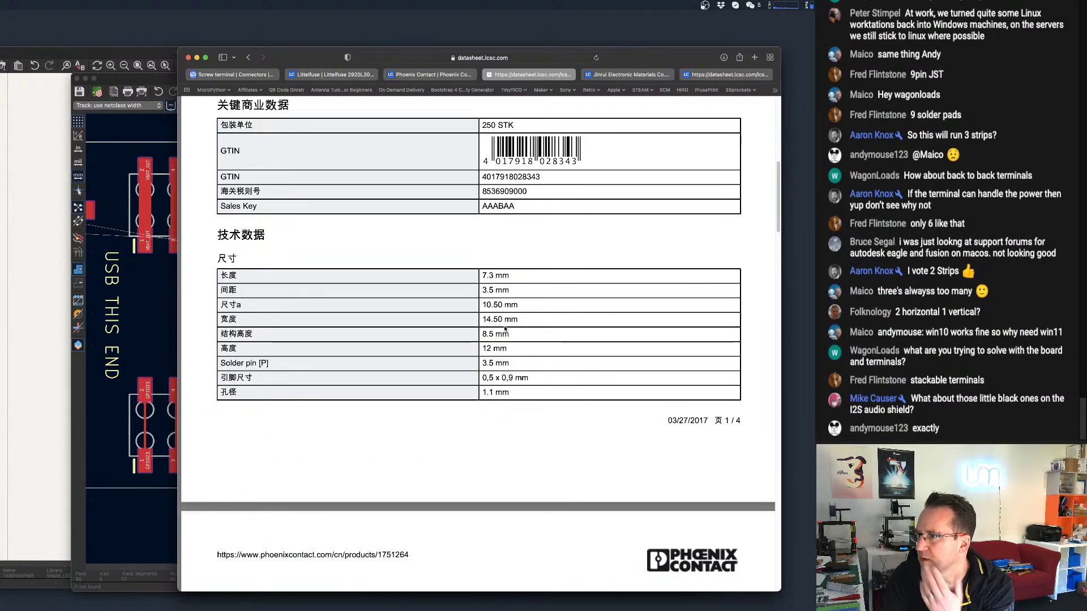
scroll(414, 334, "down", 4)
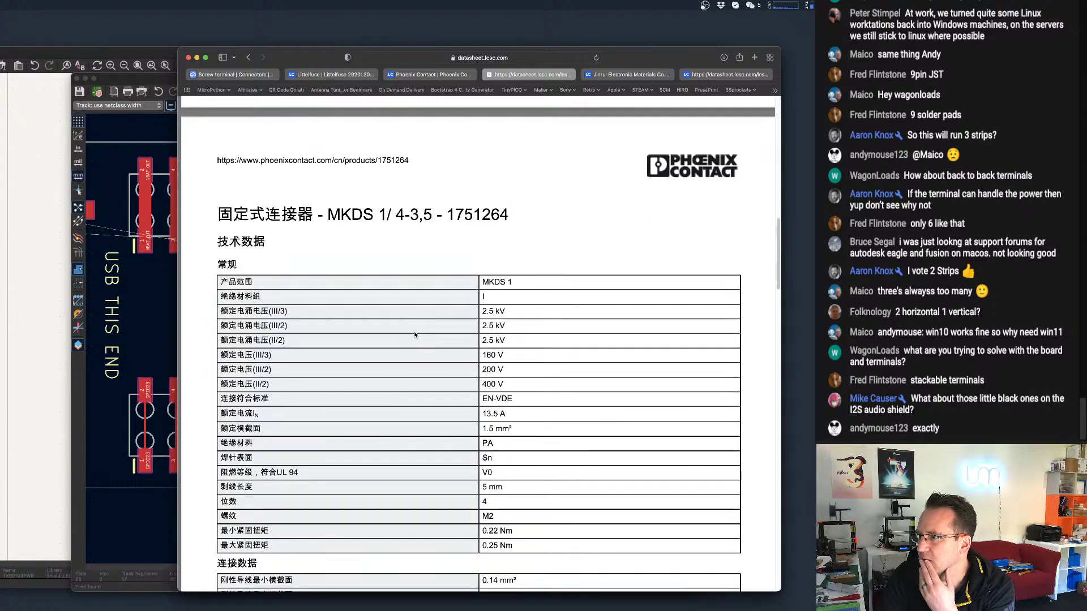
scroll(415, 337, "down", 2)
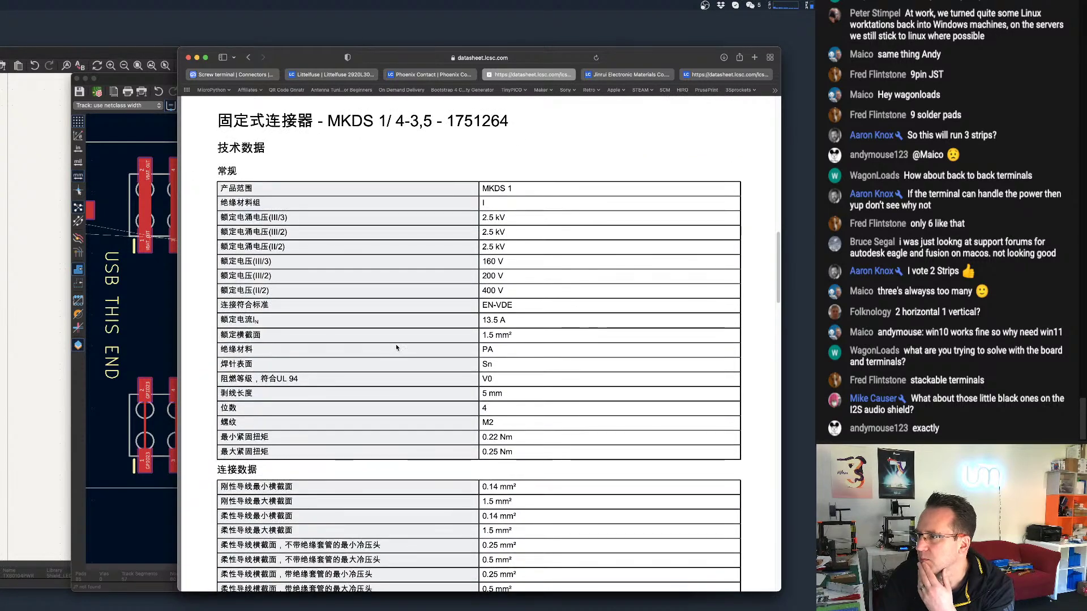
scroll(419, 341, "up", 1)
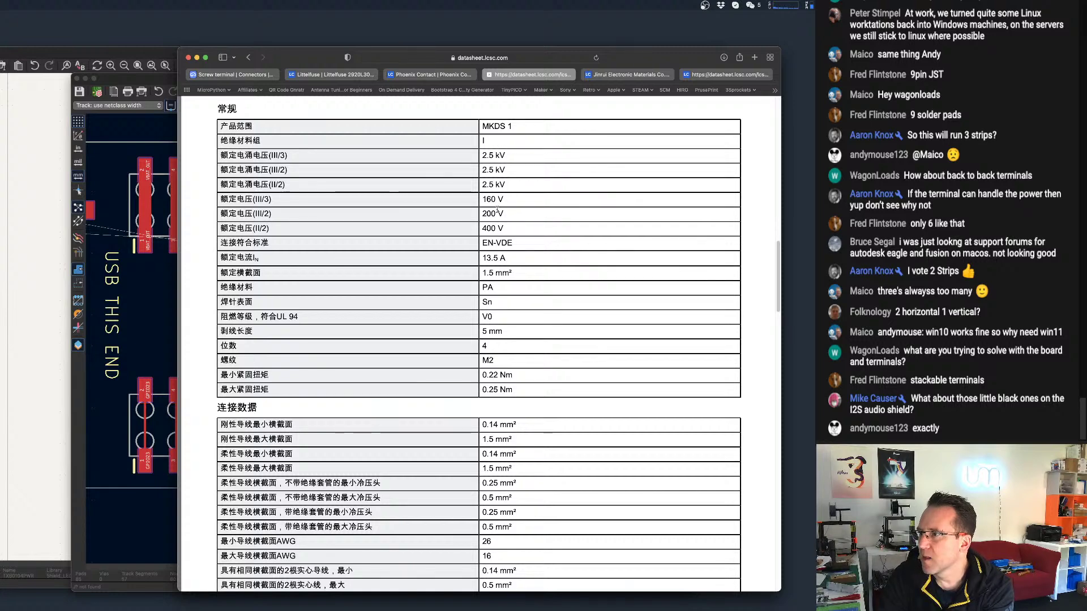
scroll(497, 210, "down", 15)
scroll(497, 209, "up", 5)
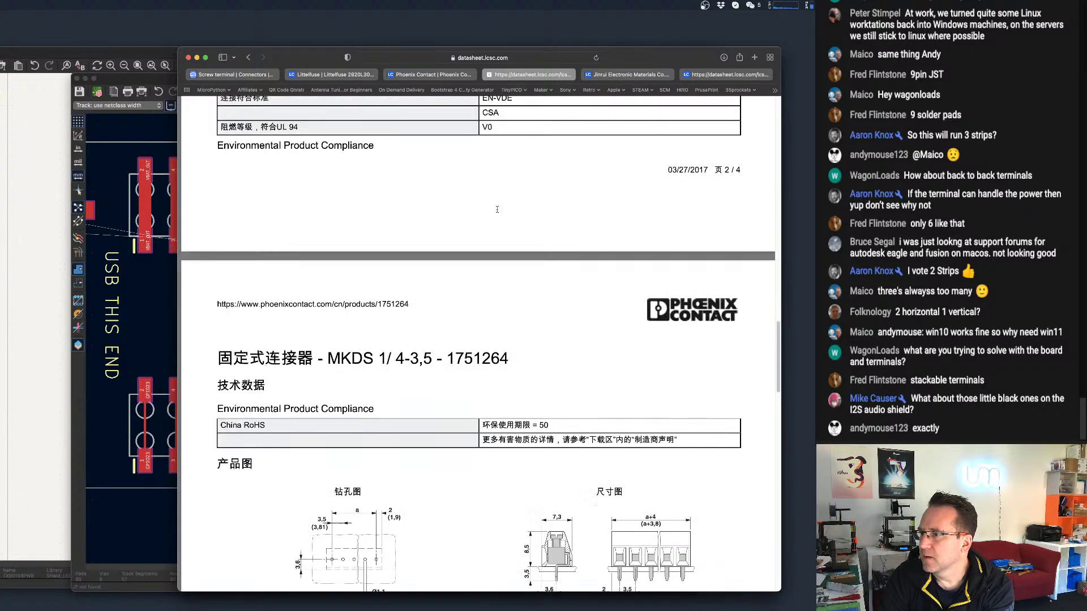
scroll(497, 209, "up", 10)
scroll(497, 210, "down", 12)
scroll(497, 209, "up", 10)
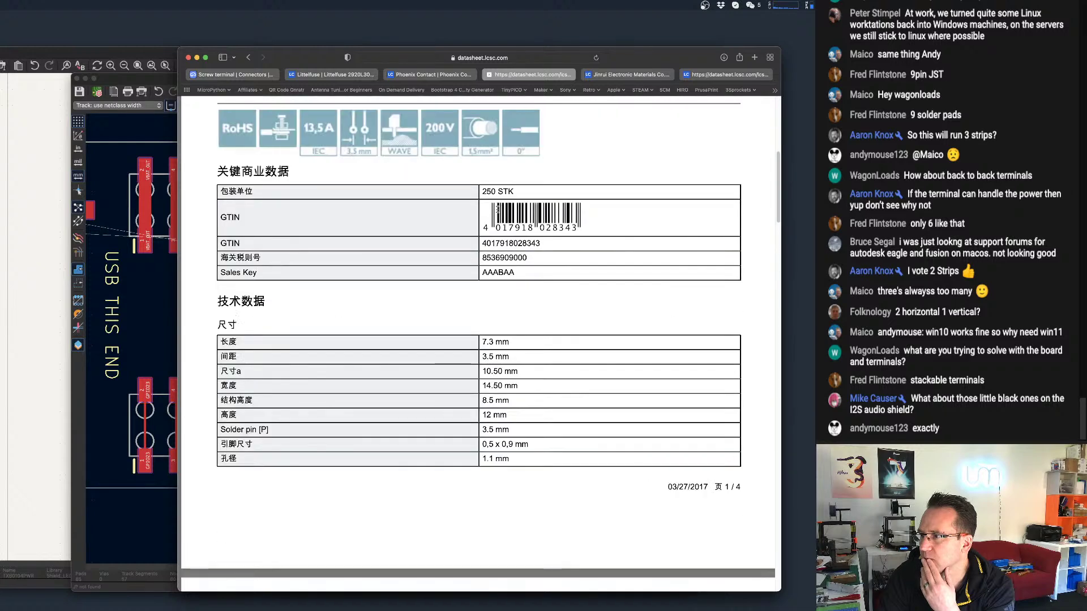
scroll(497, 209, "down", 5)
scroll(497, 209, "up", 6)
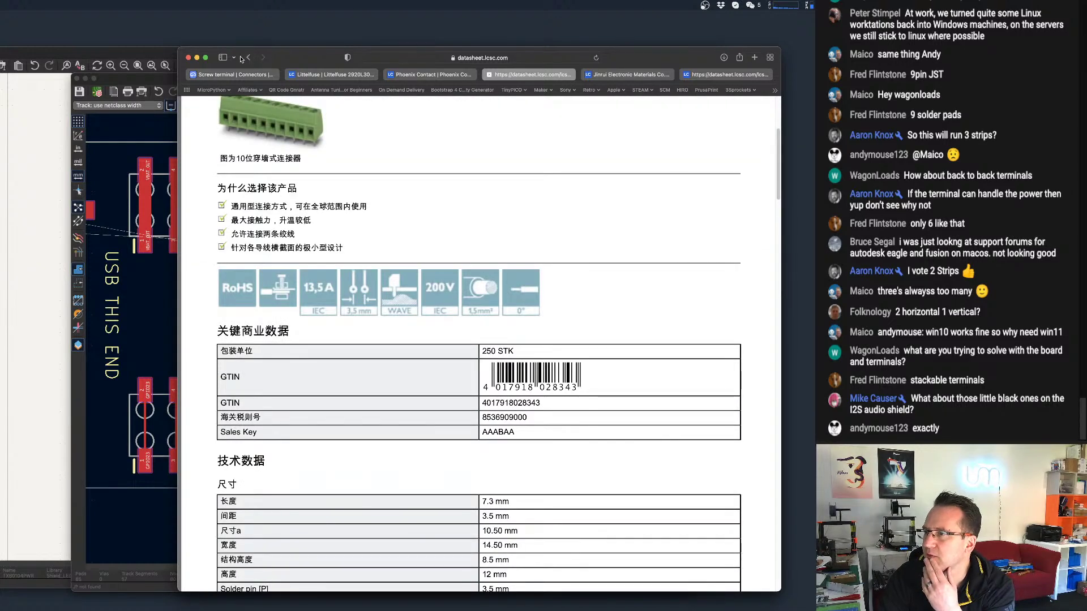
key("super+w")
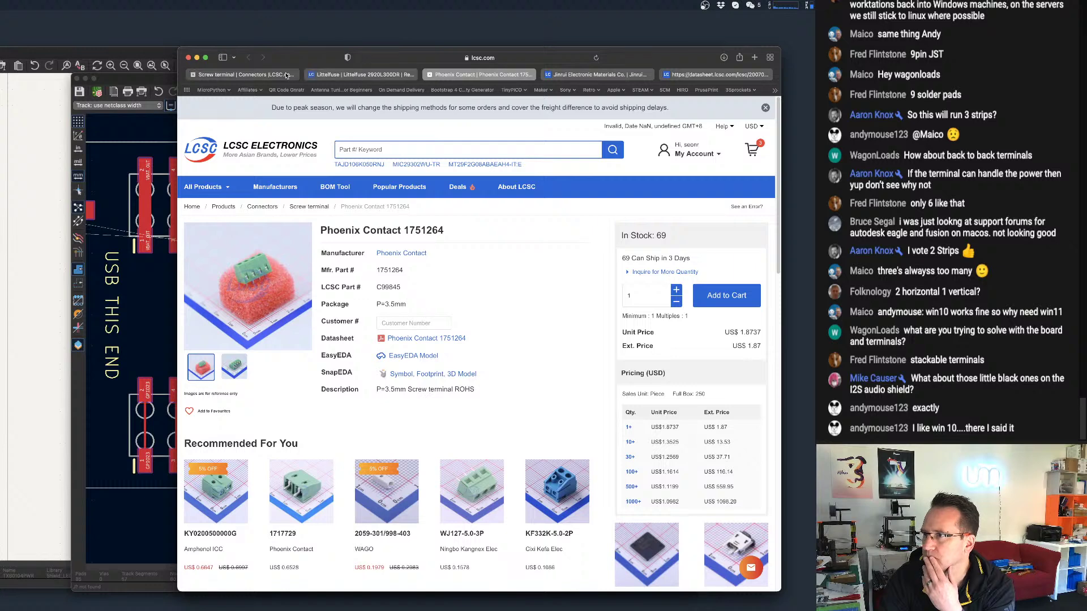
Return to the screw terminal results and clear the package and number-of-positions filters.
left_click(273, 76)
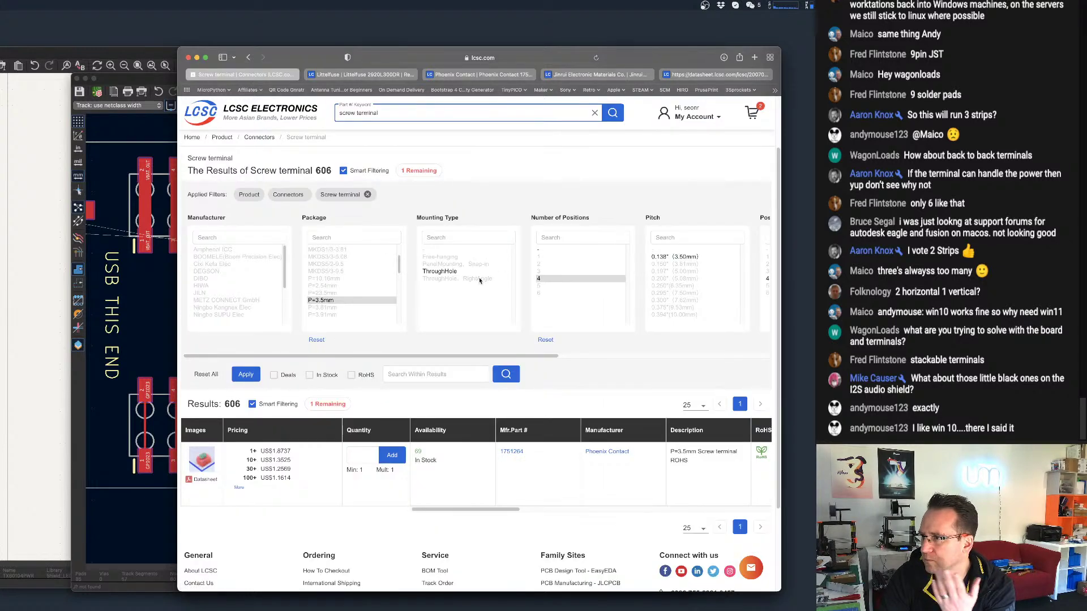
scroll(342, 305, "down", 5)
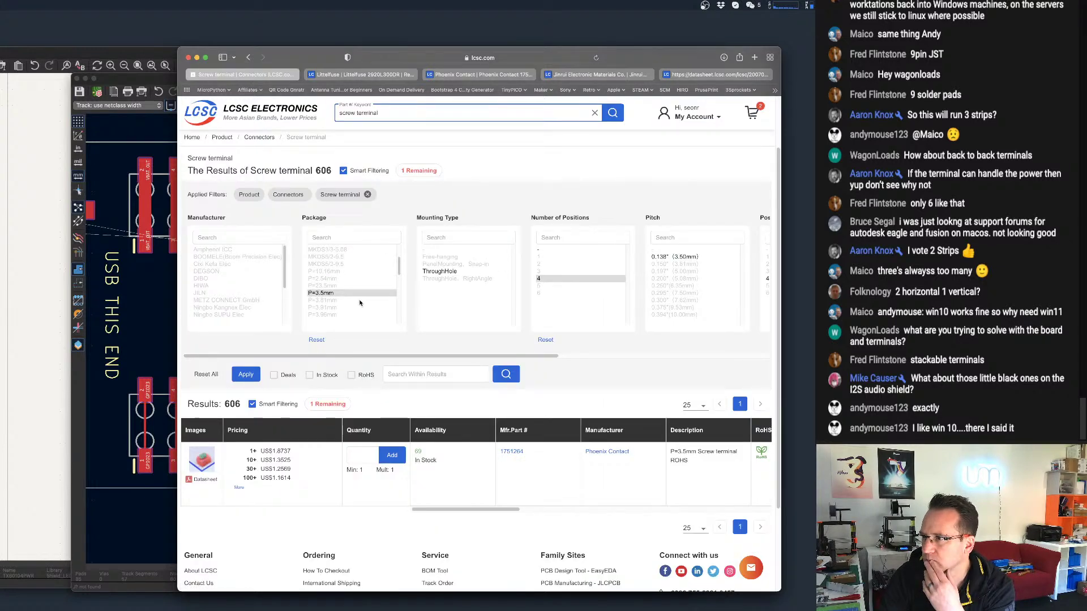
left_click(316, 339)
scroll(348, 287, "down", 3)
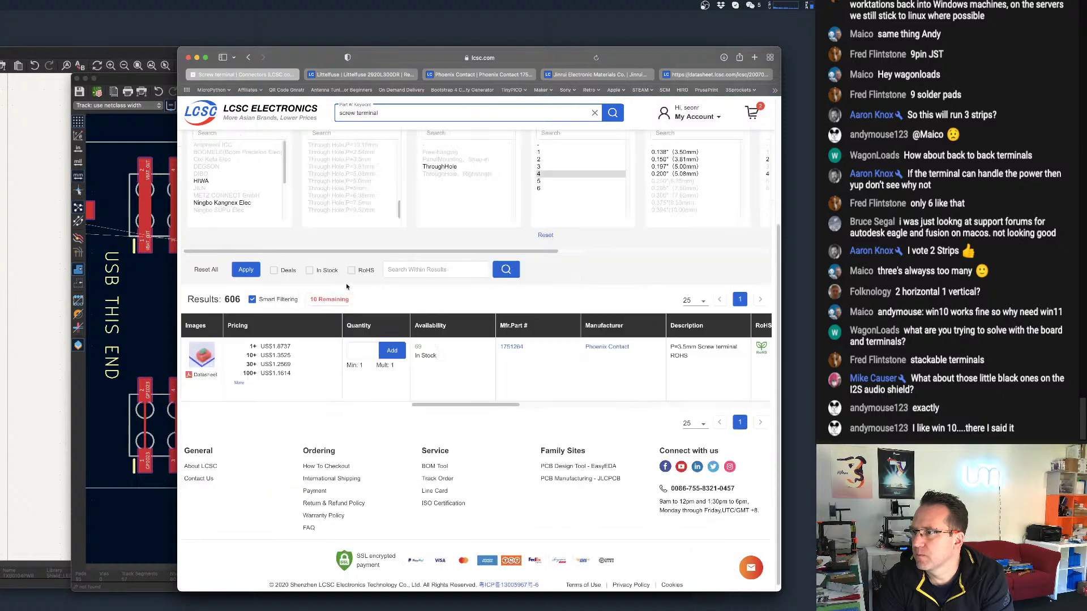
scroll(392, 193, "up", 4)
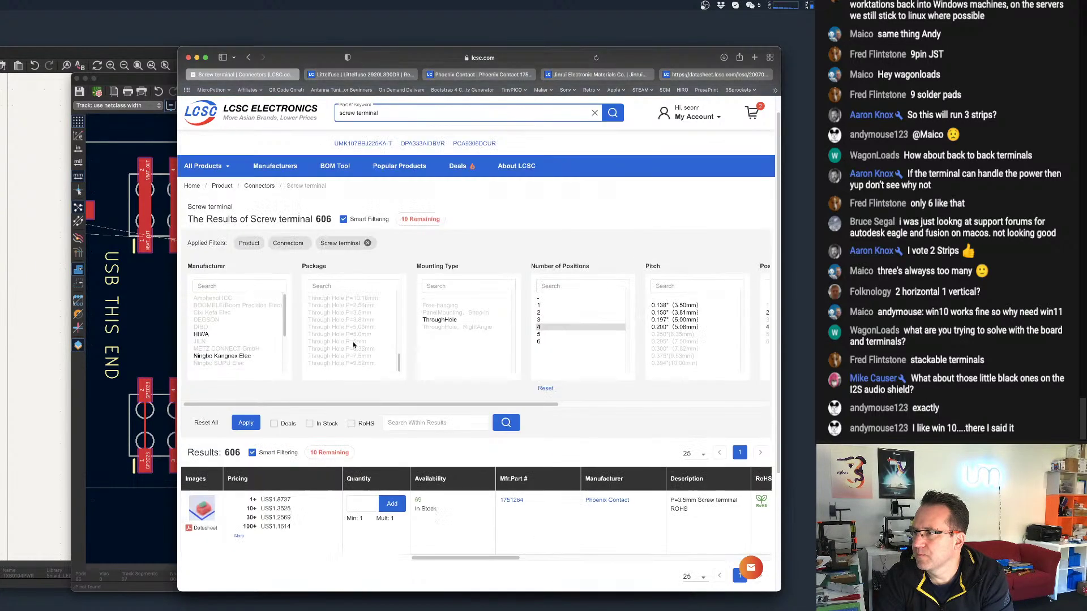
scroll(354, 345, "up", 2)
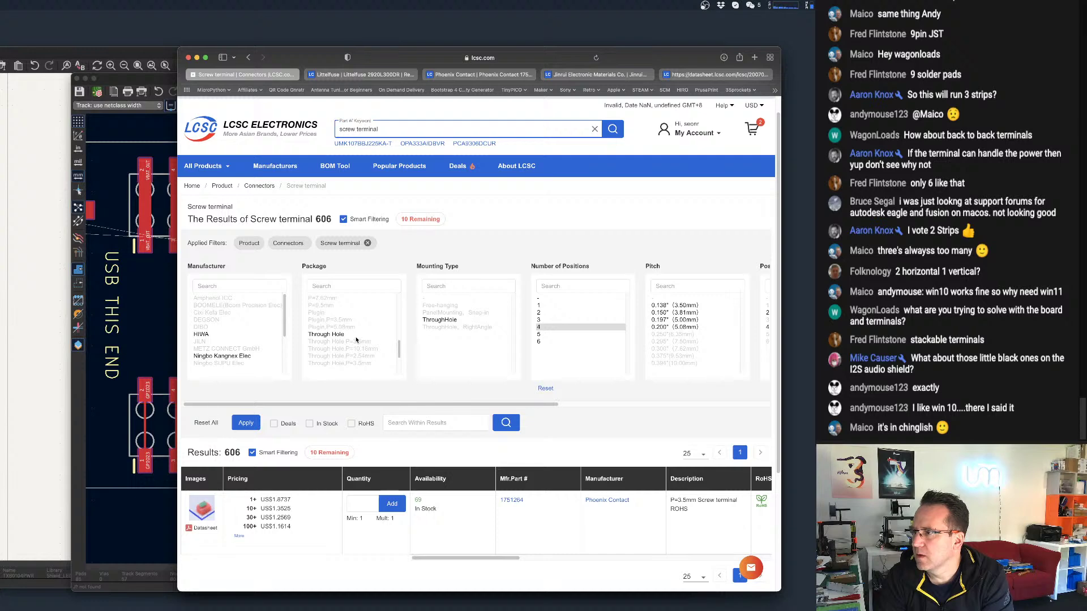
left_click(545, 389)
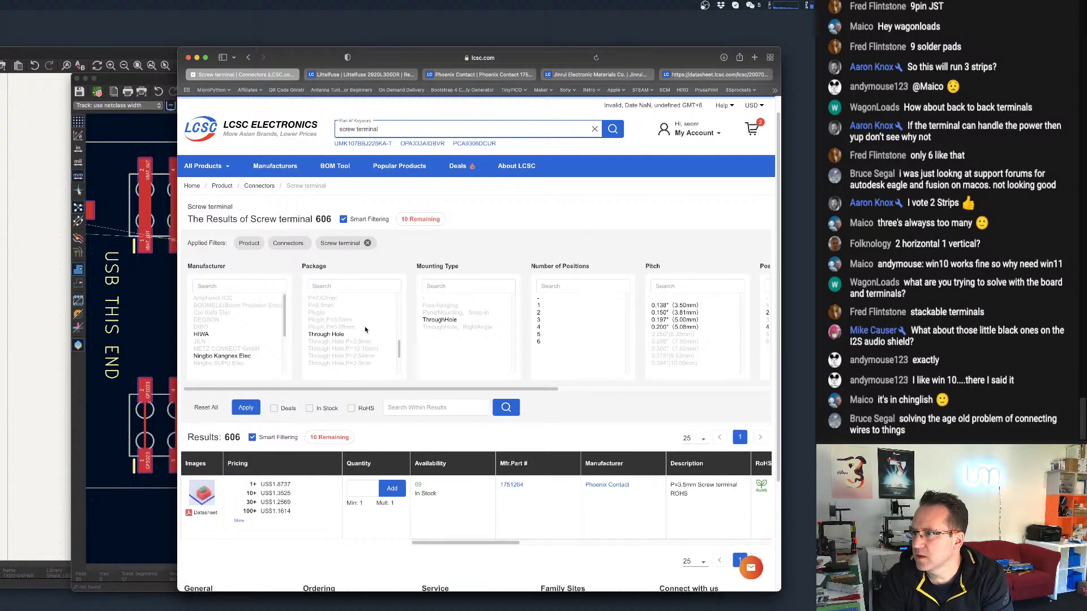
Filter the screw terminals to the Through Hole,P=3.5mm package and look over the matching parts.
left_click(368, 342)
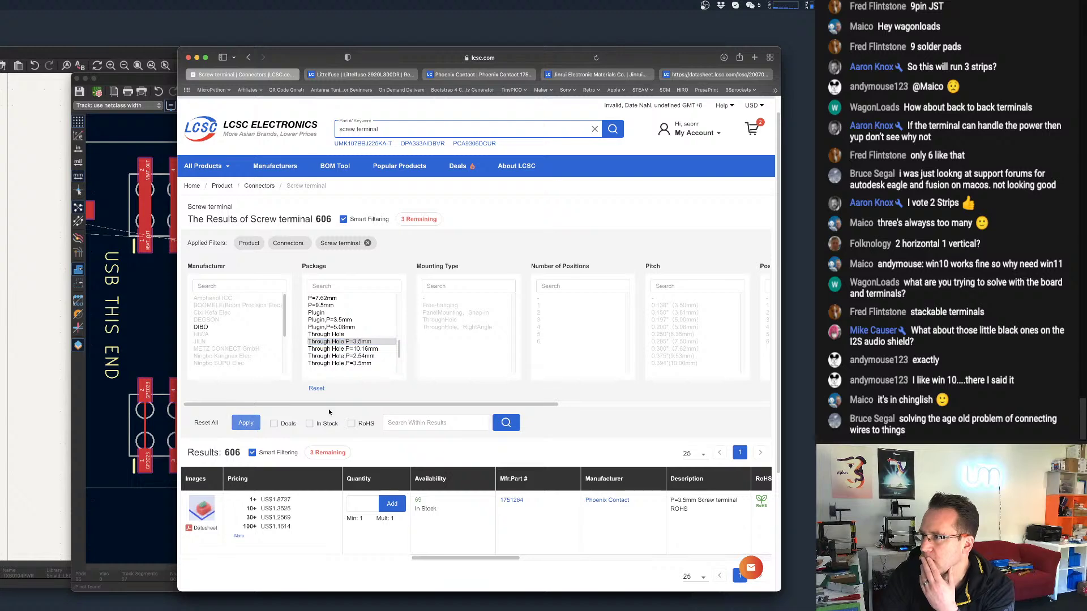
left_click(246, 423)
scroll(445, 398, "down", 1)
scroll(445, 398, "down", 3)
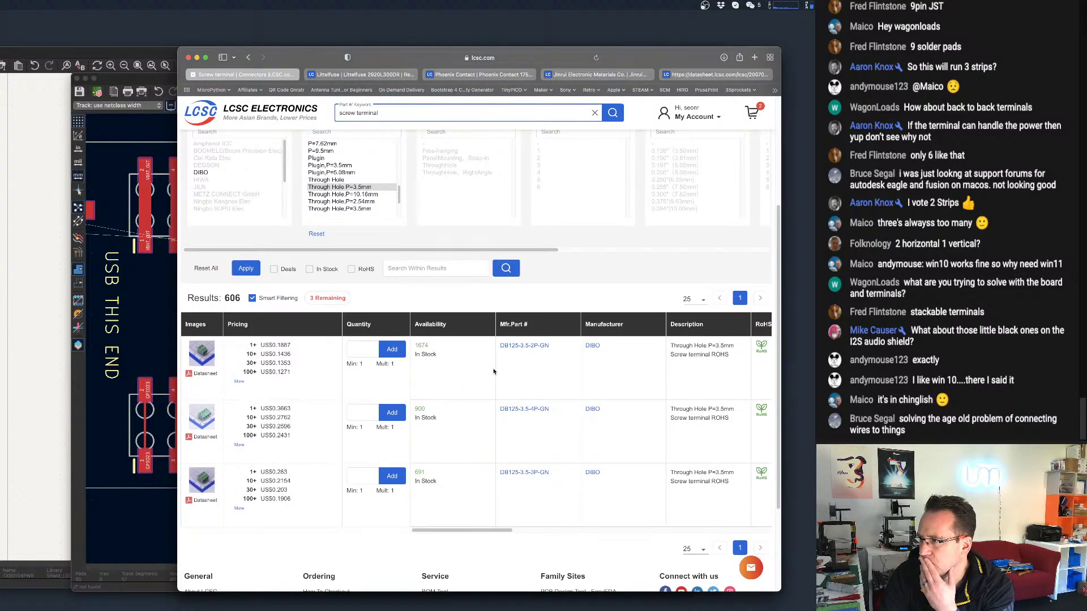
mouse_move(207, 362)
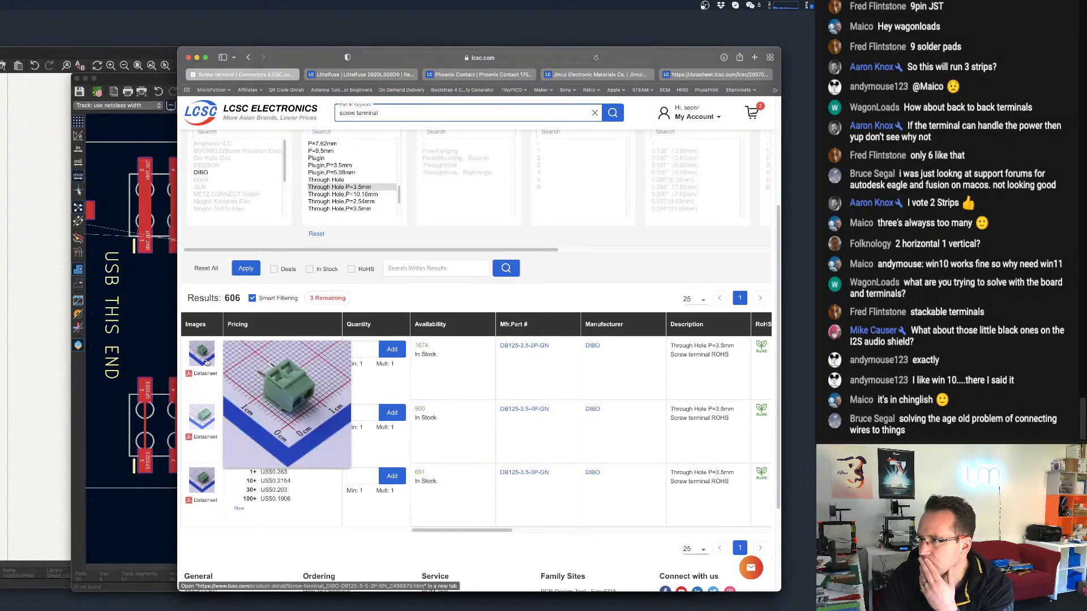
Open the datasheet of the DIBO DB125-3.5-2P-GN screw terminal, check its ratings and dimensions, and switch to the PCB editor.
left_click(531, 347, "super")
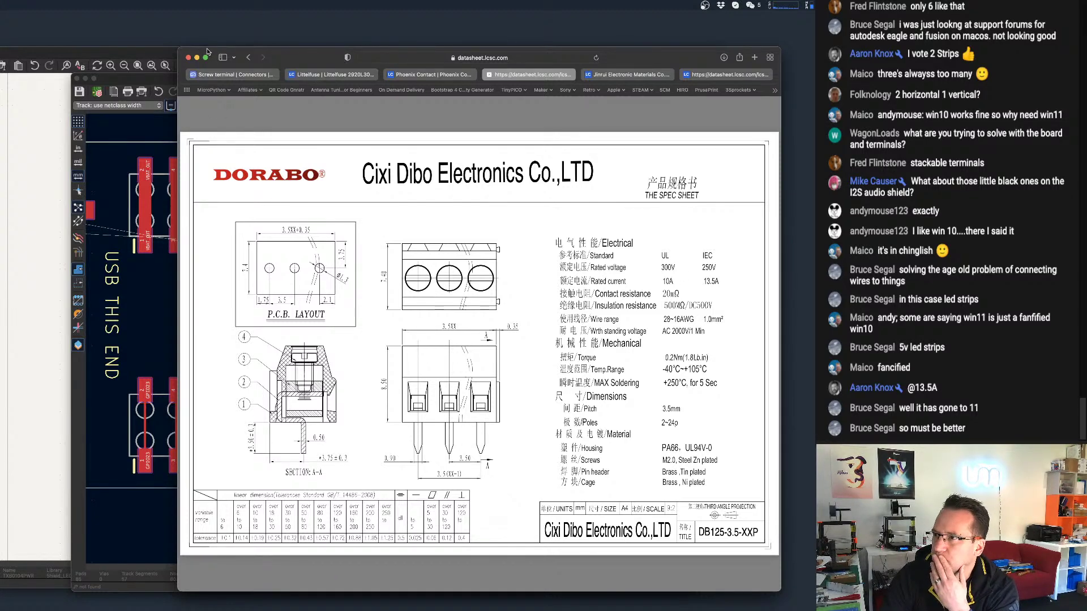
left_click(157, 80)
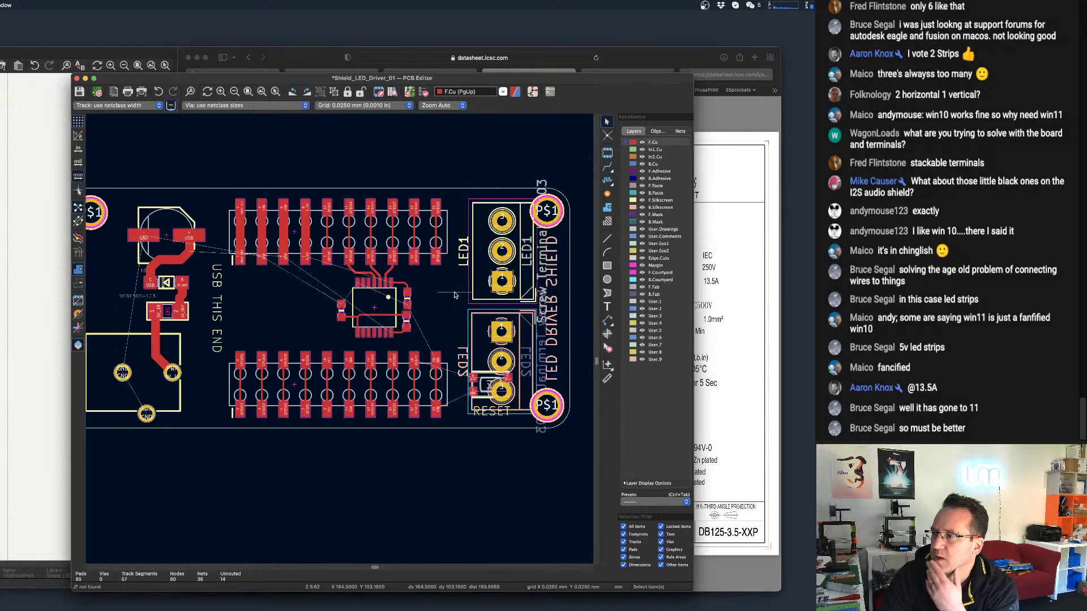
Examine the shield's board layout, especially the space around the LED1 and LED2 terminals, the reset button and the mounting holes.
scroll(455, 295, "down", 4)
scroll(426, 243, "up", 2)
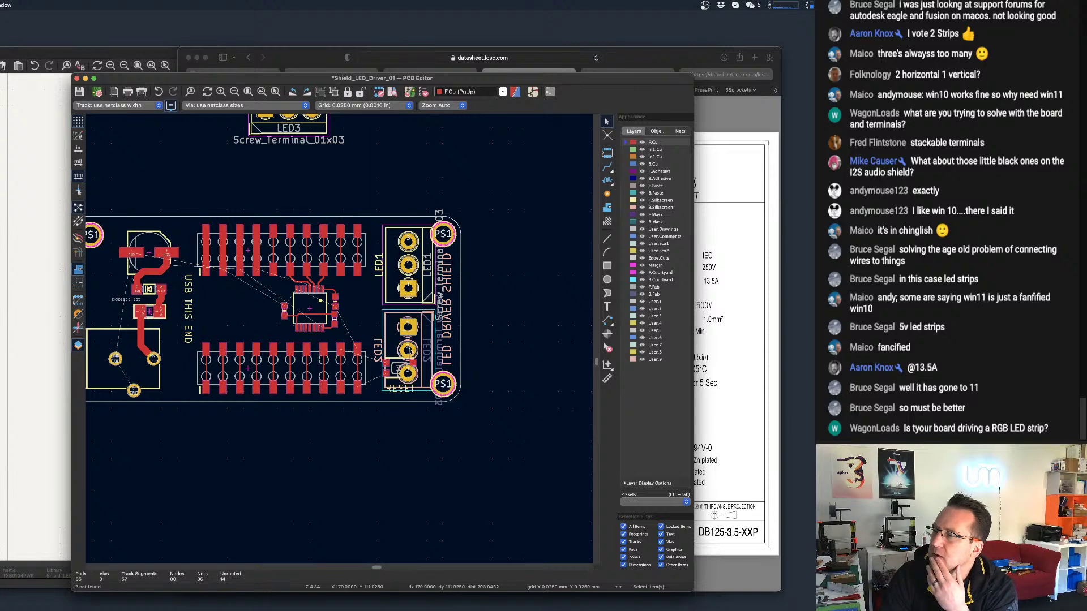
scroll(414, 351, "up", 3)
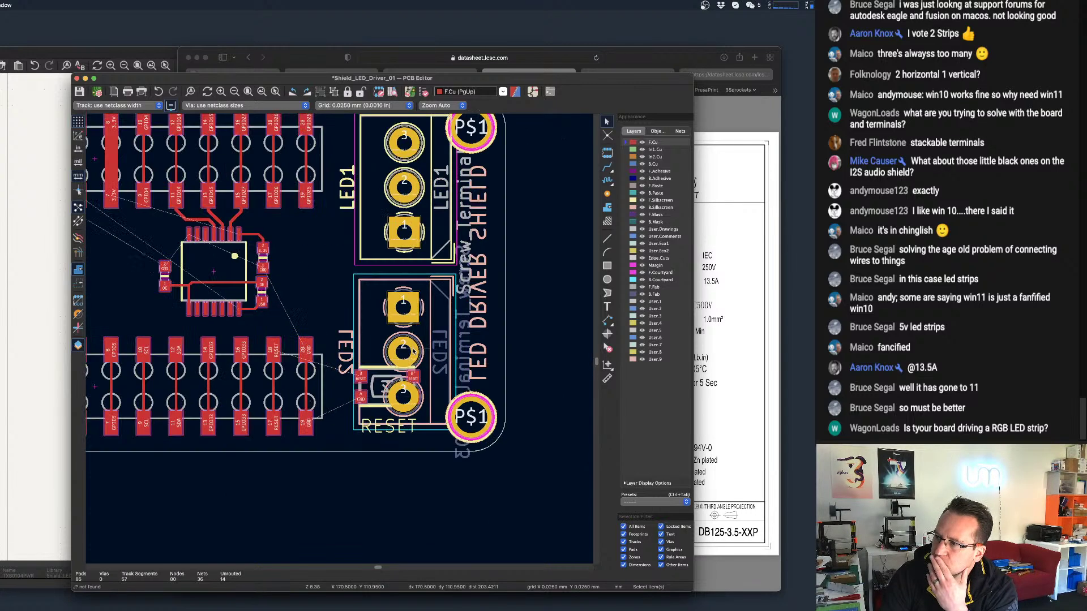
scroll(413, 351, "down", 4)
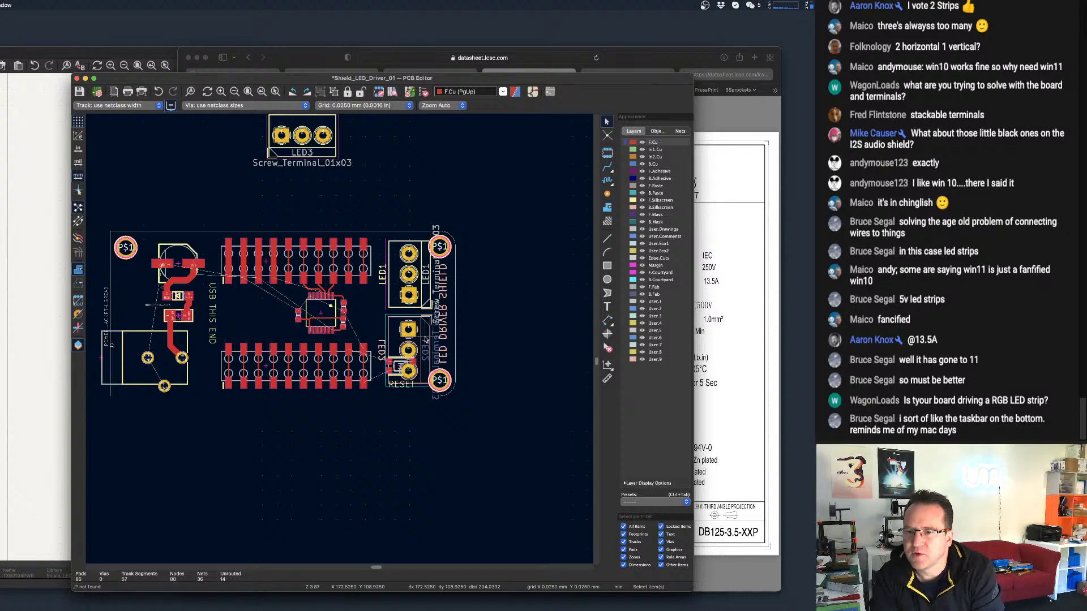
scroll(372, 321, "down", 1)
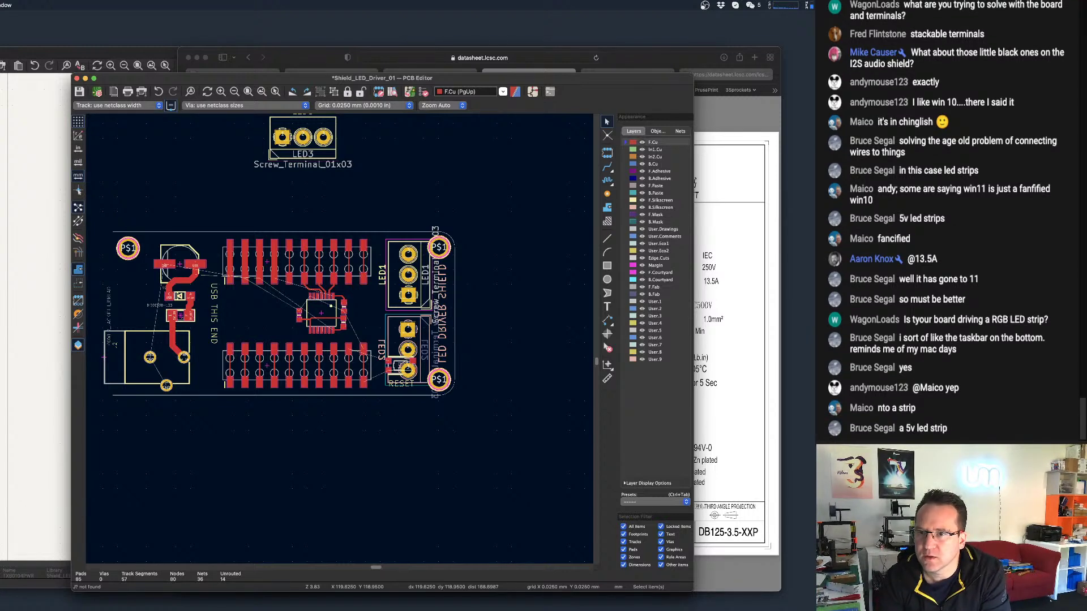
scroll(489, 320, "up", 3)
scroll(489, 321, "down", 4)
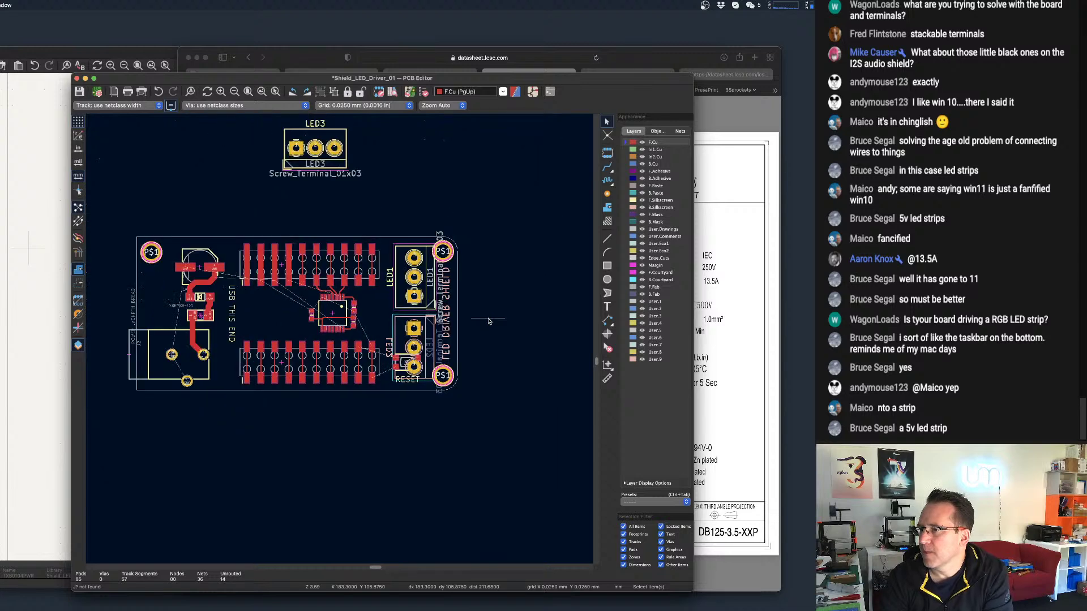
scroll(489, 321, "down", 2)
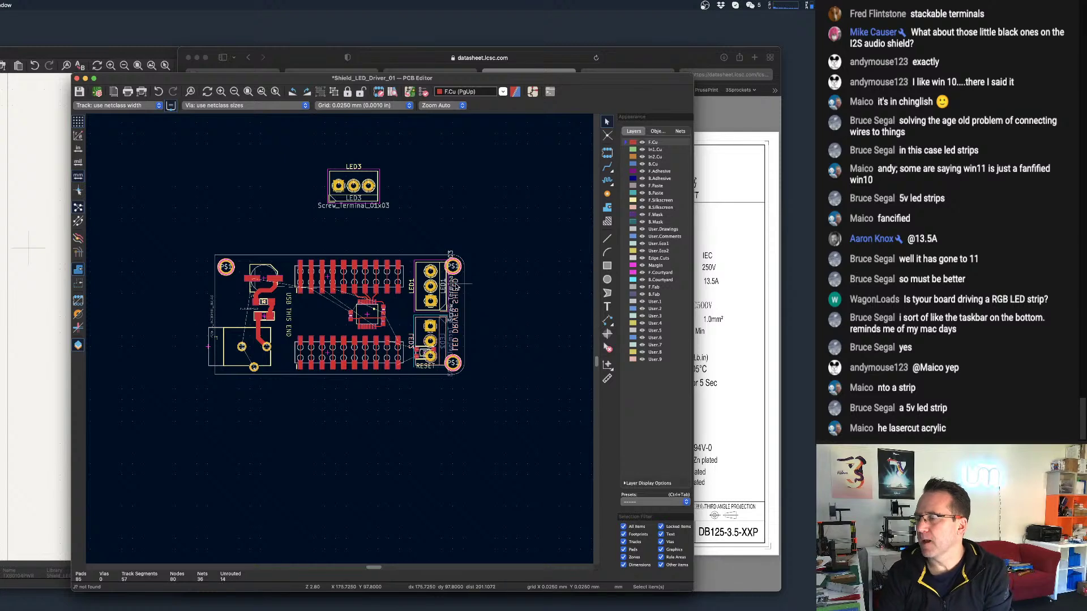
scroll(456, 288, "up", 5)
scroll(464, 292, "down", 1)
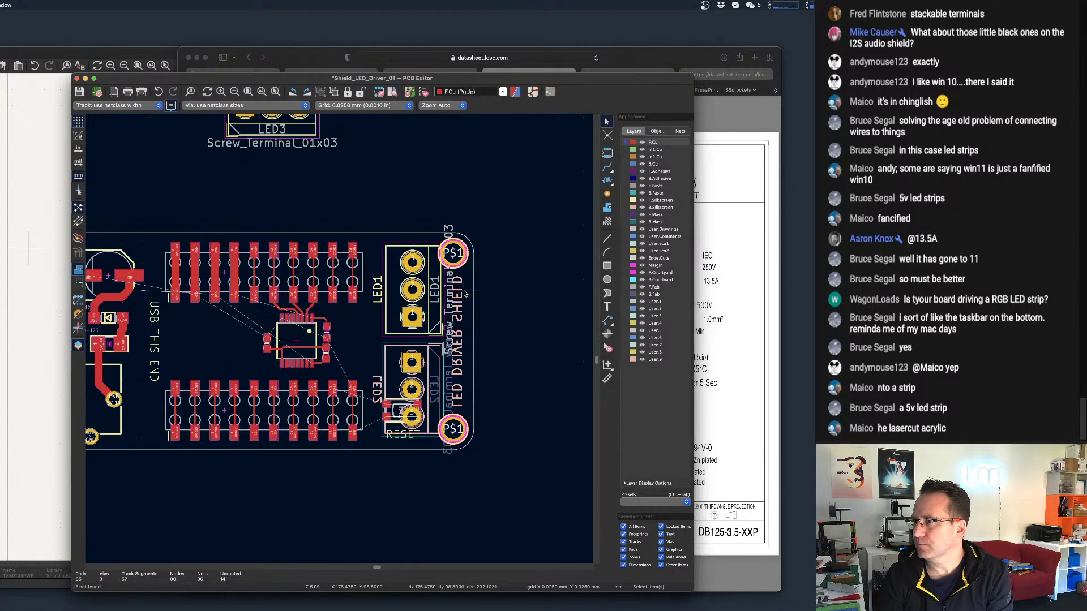
scroll(465, 292, "down", 4)
Switch to the schematic and delete the LED3 and LED2 screw terminal symbols, keeping only LED1.
left_click(101, 56)
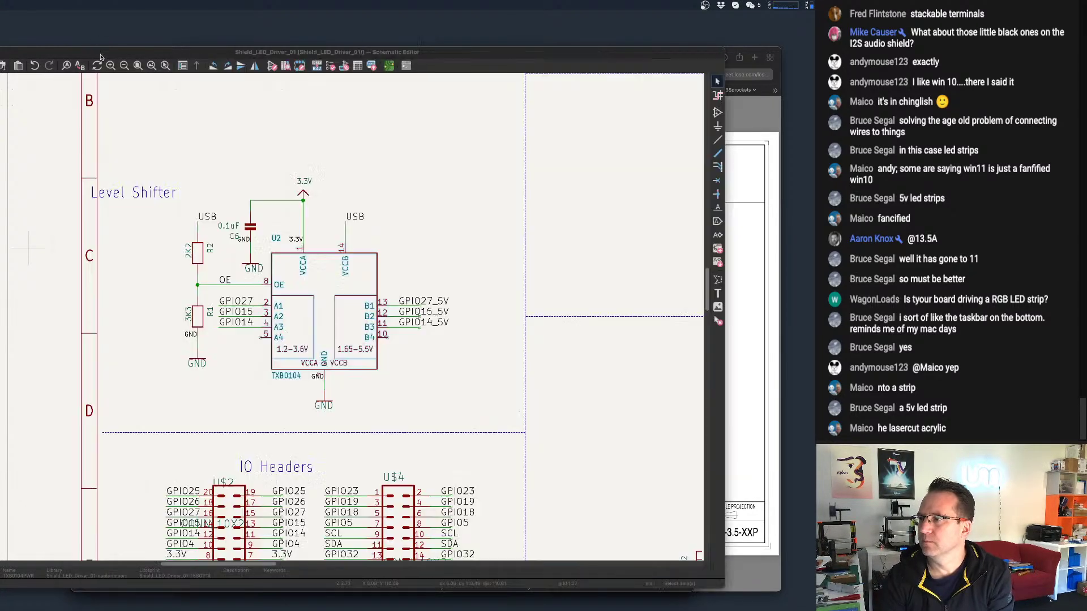
scroll(397, 295, "down", 5)
scroll(415, 305, "up", 5)
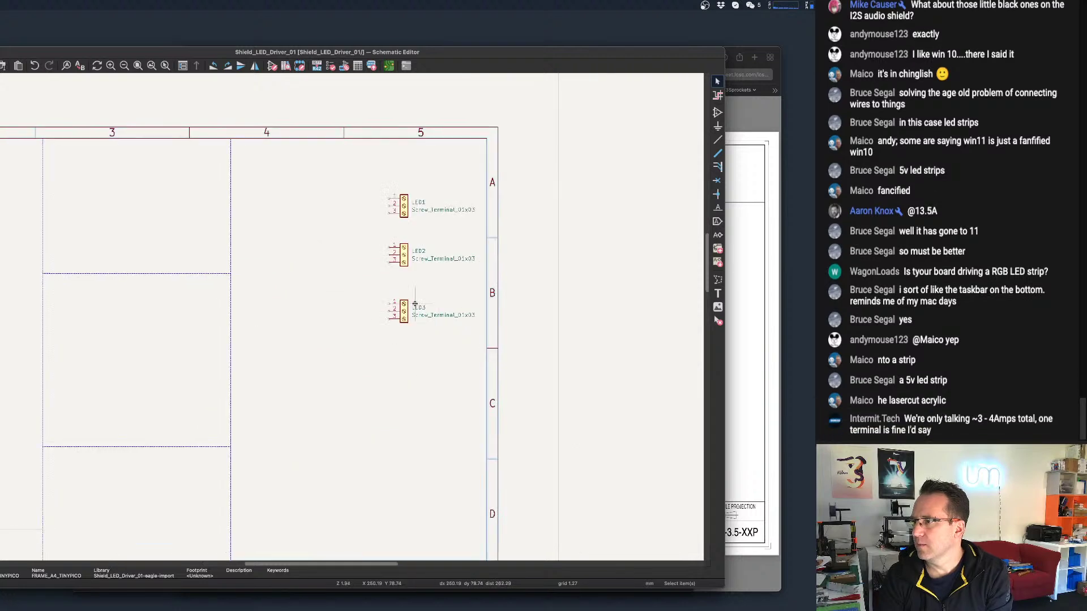
scroll(415, 305, "up", 3)
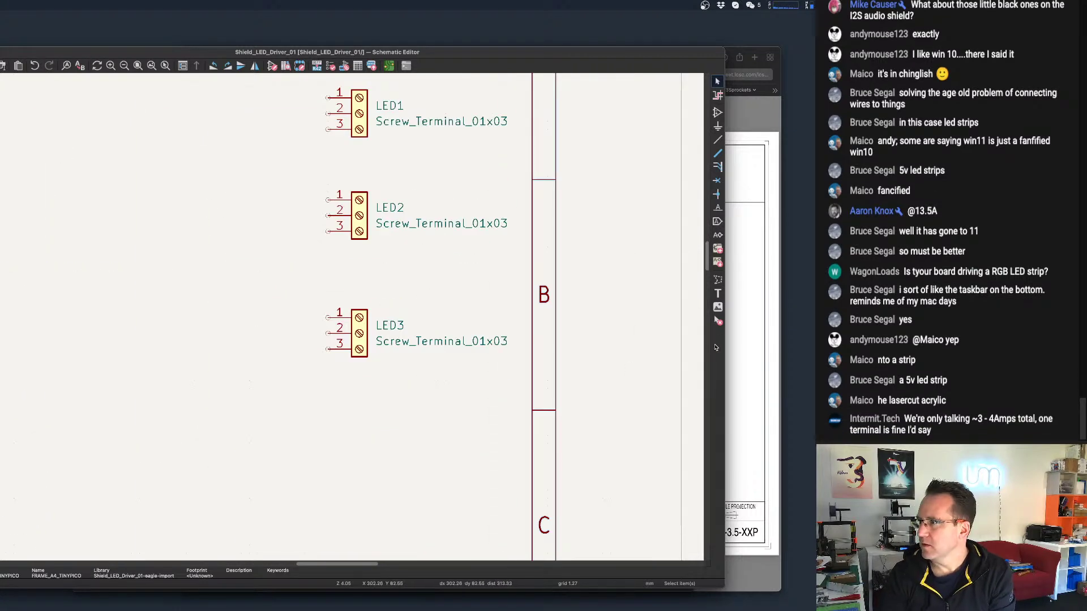
left_click(717, 320)
left_click(372, 339)
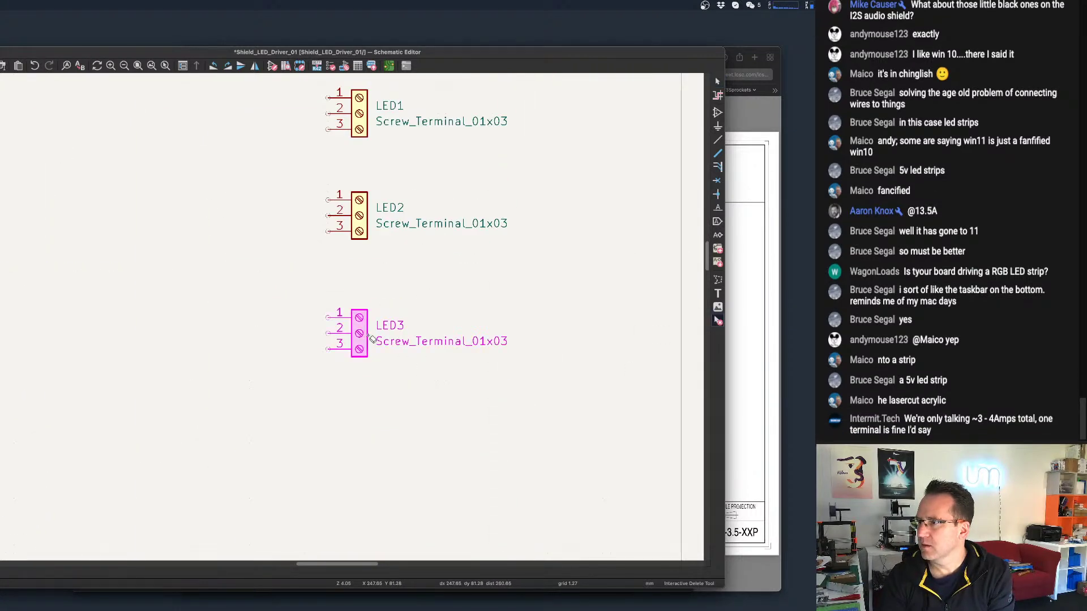
left_click(369, 338)
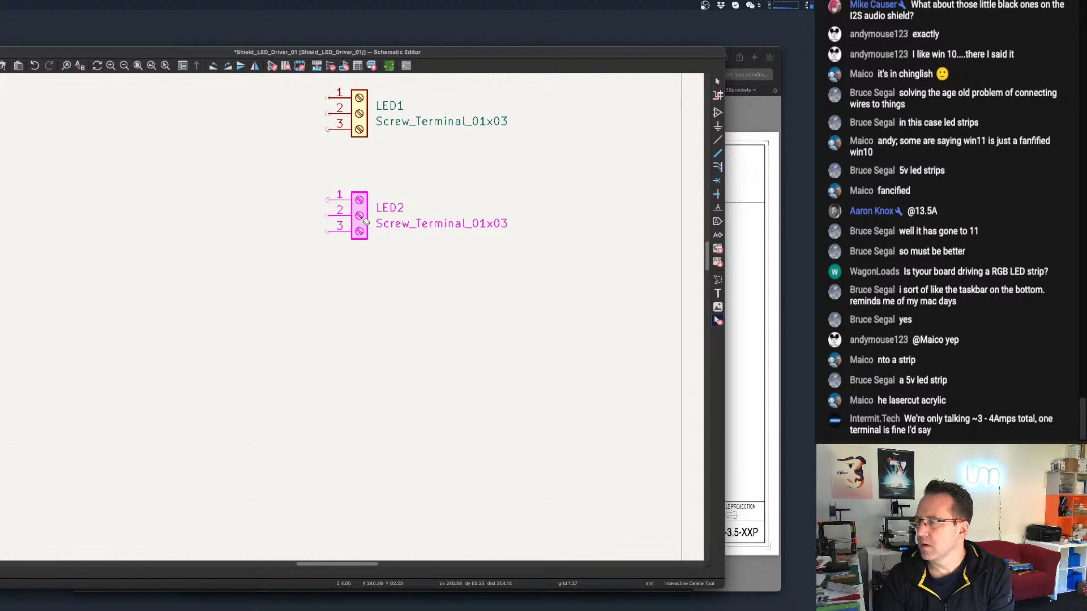
left_click(363, 220)
Add a Screw_Terminal_01x02 symbol with the footprint TerminalBlock_bornier-2_P5.08mm below the LED1 terminal.
scroll(364, 221, "down", 3)
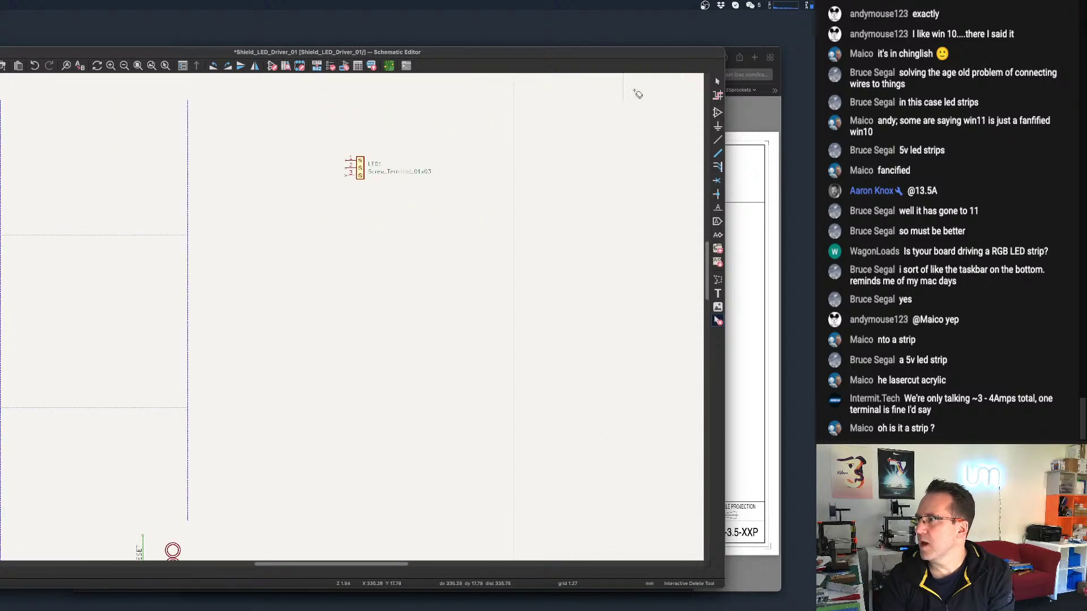
left_click(717, 112)
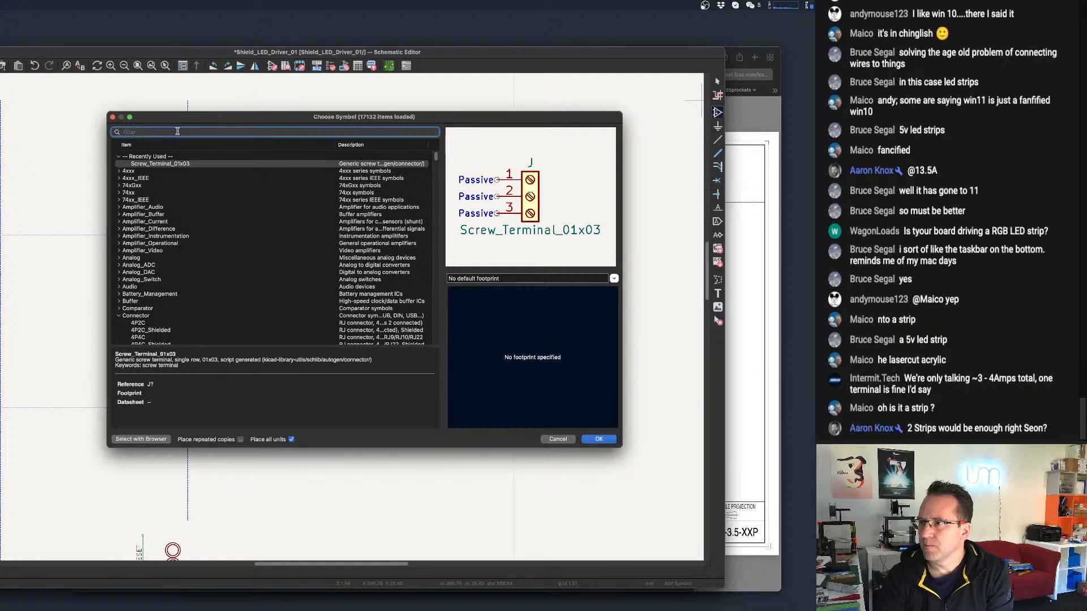
type("screw ter")
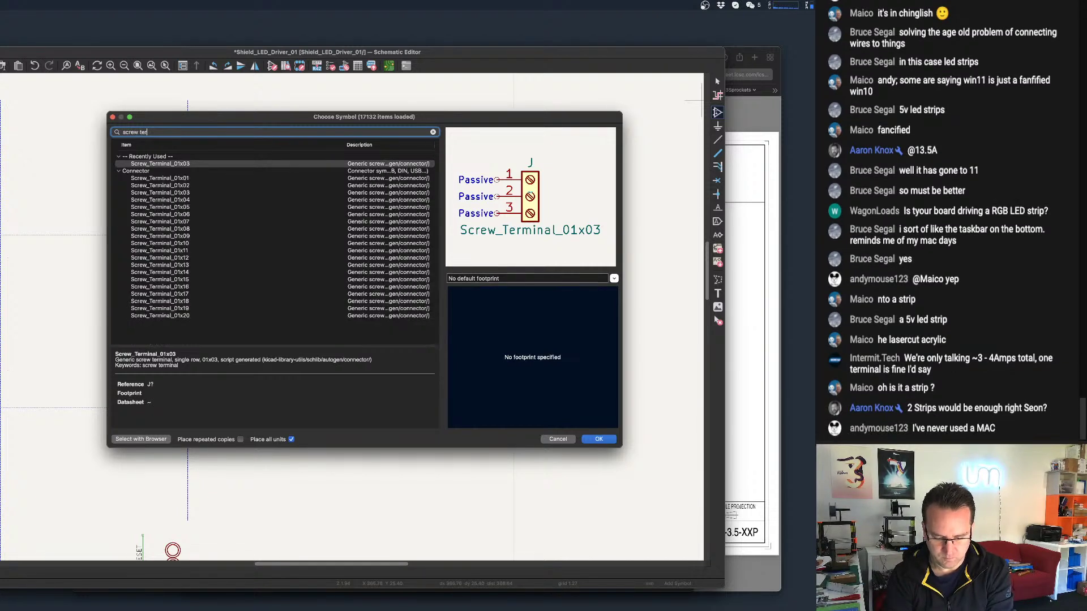
type("minal")
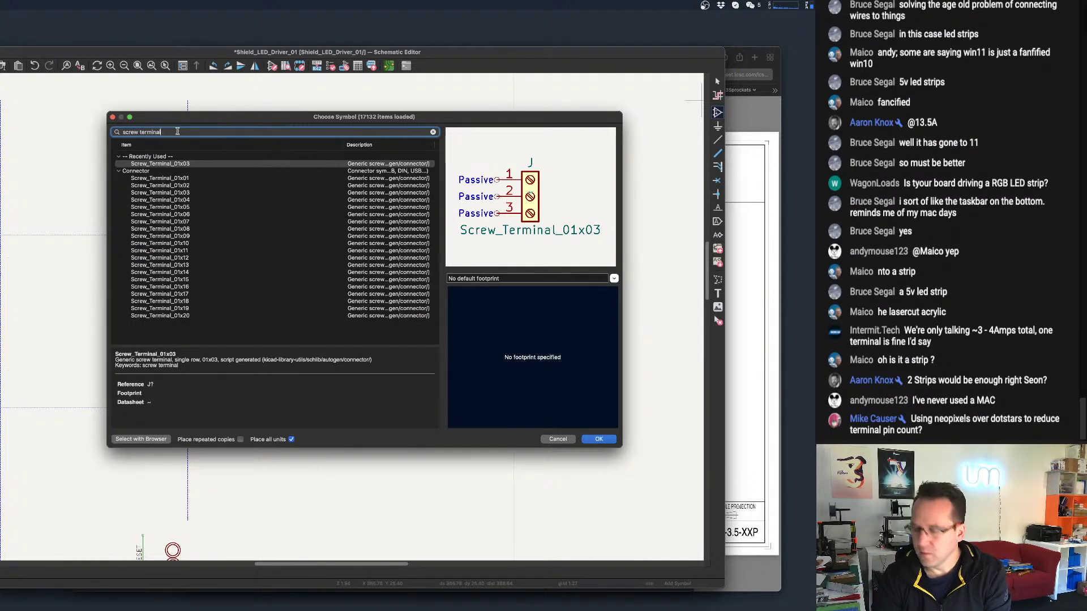
left_click(196, 185)
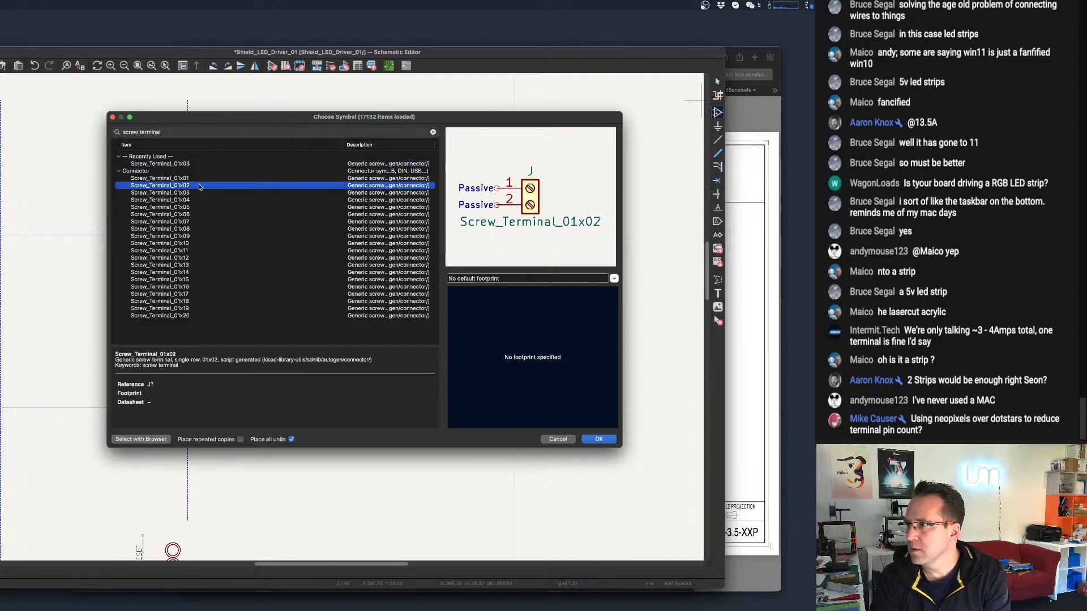
left_click(614, 279)
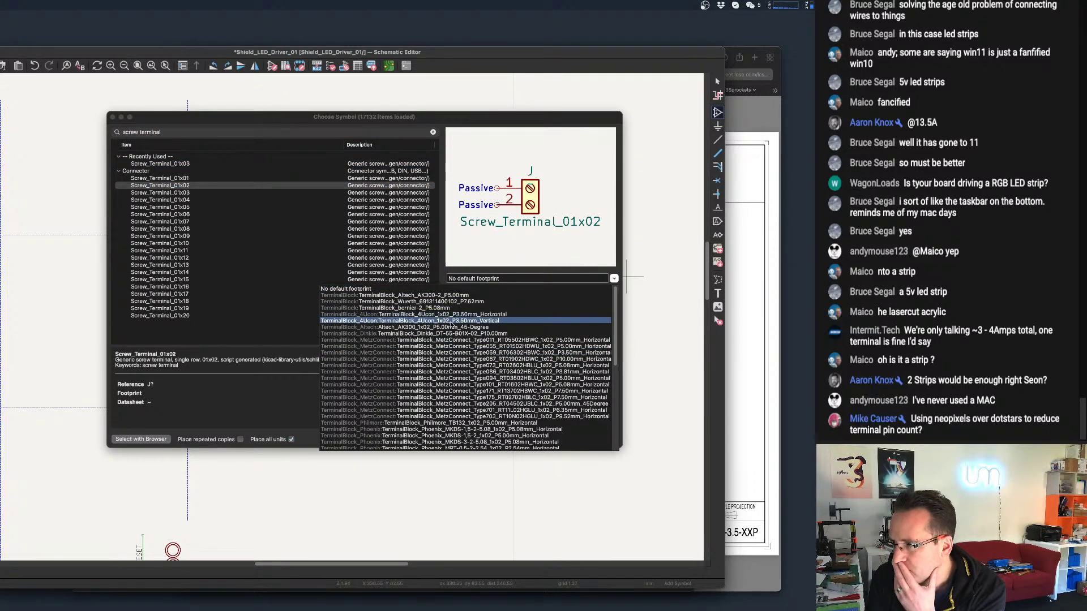
left_click(446, 308)
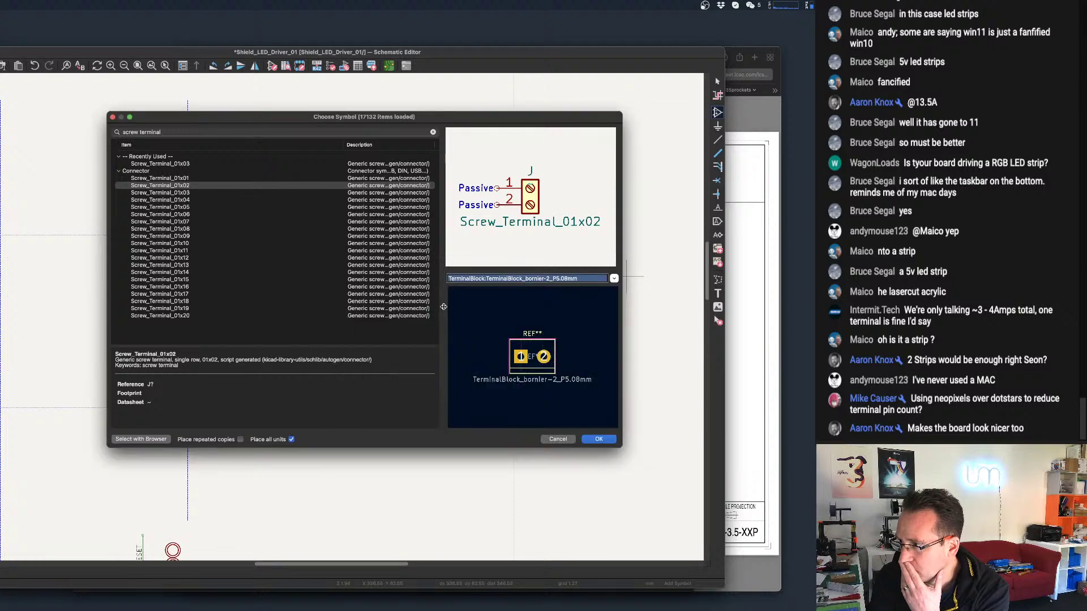
left_click(600, 440)
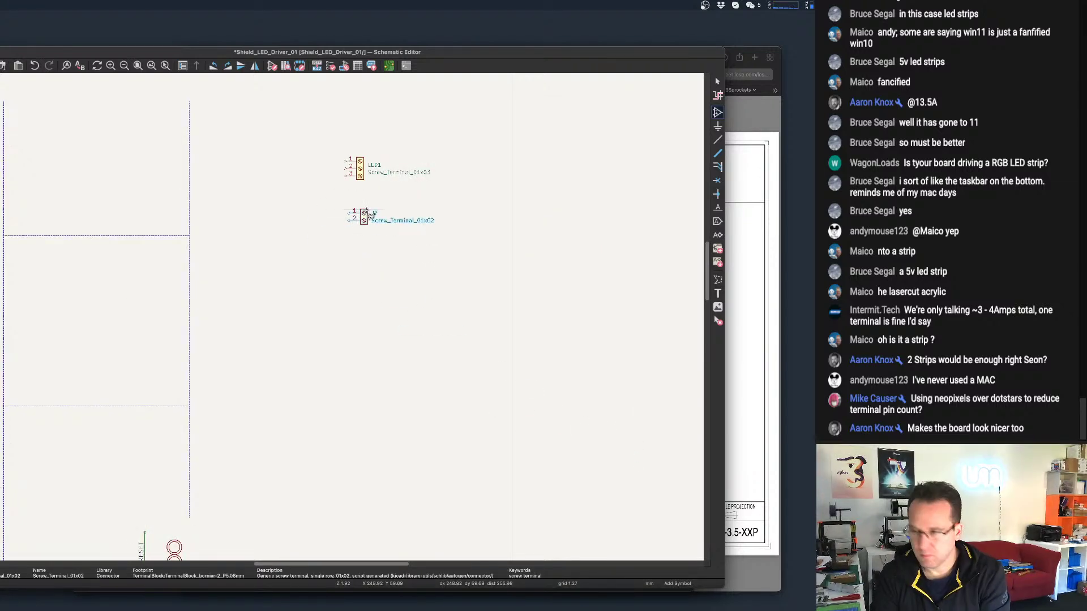
Set the new two-pin screw terminal's reference to PWR and save the schematic.
double_click(363, 215)
left_click(266, 243)
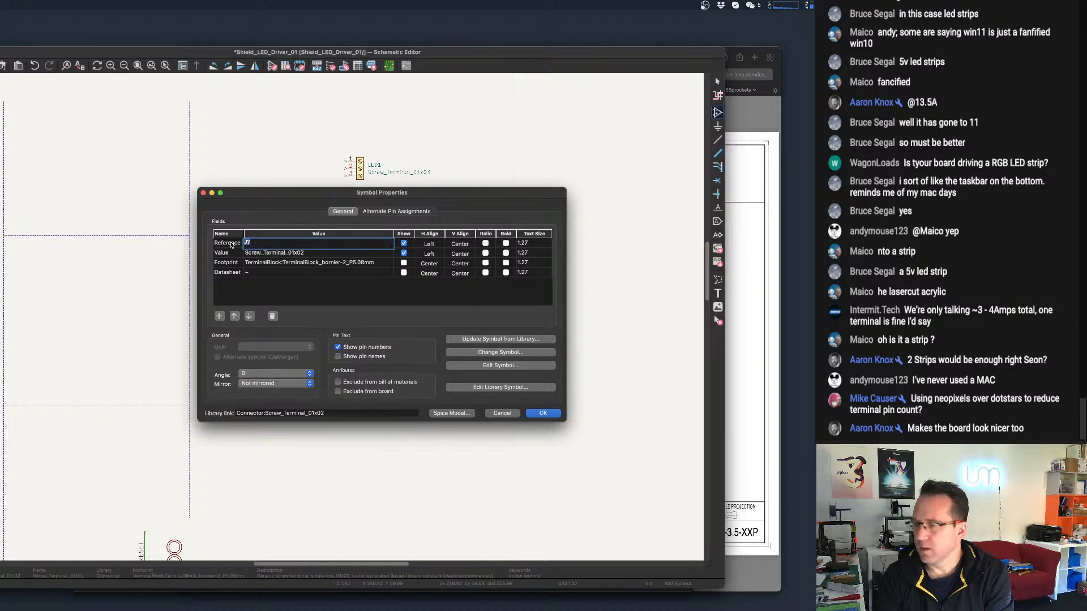
type("PWR")
key("Return")
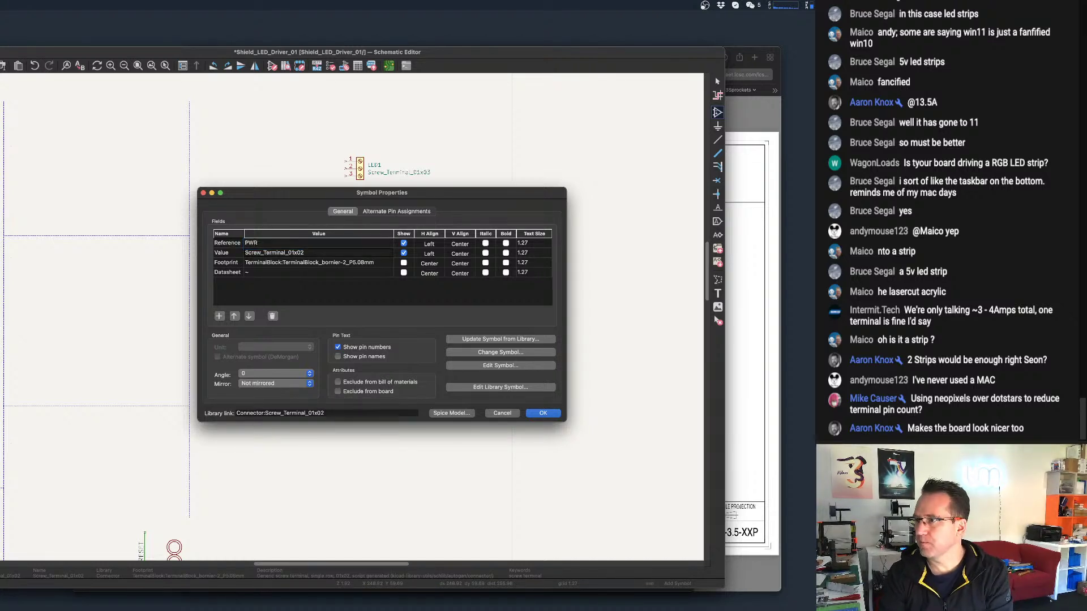
left_click(543, 413)
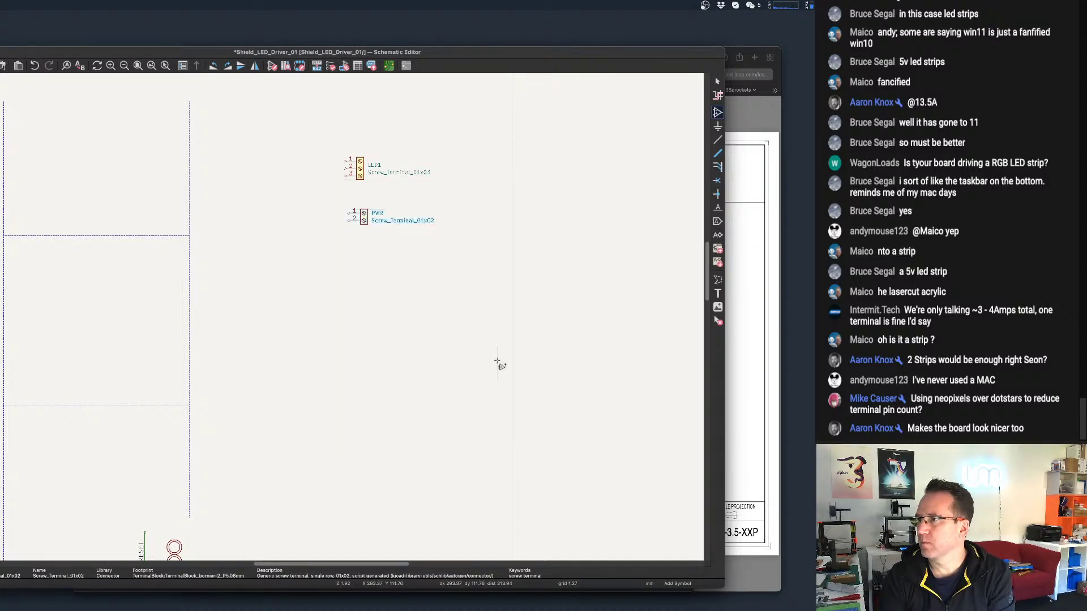
key("ctrl+s")
left_click_drag(594, 52, 613, 108)
left_click(476, 84)
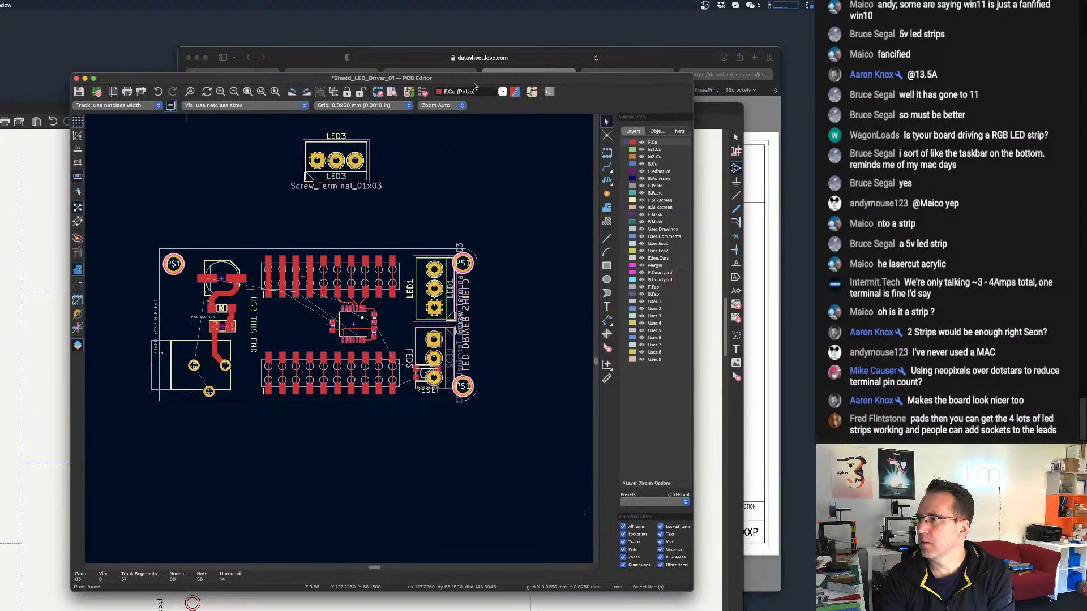
left_click(409, 93)
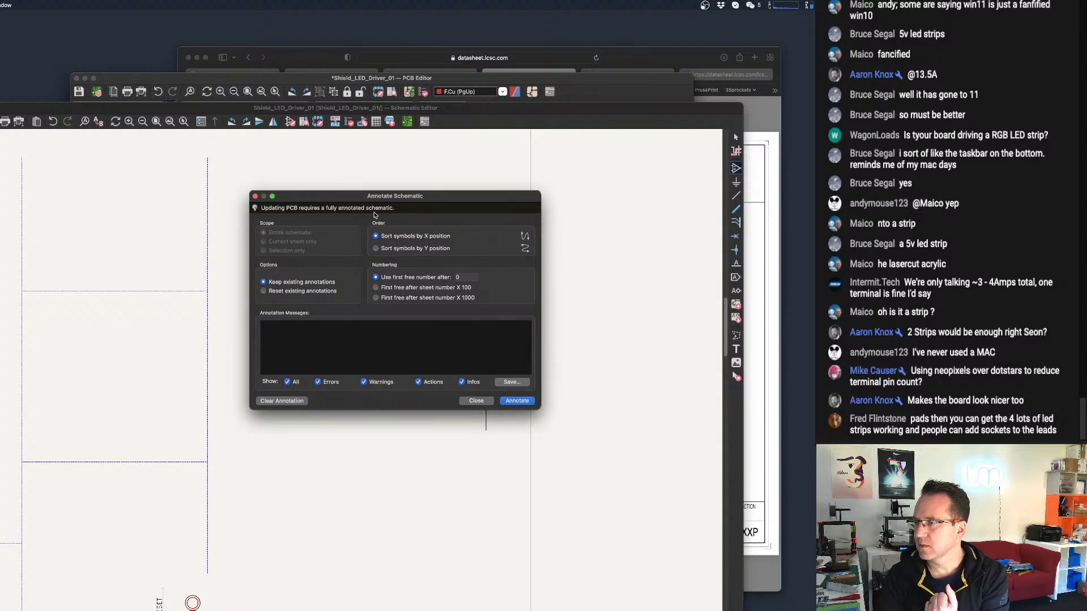
left_click(476, 401)
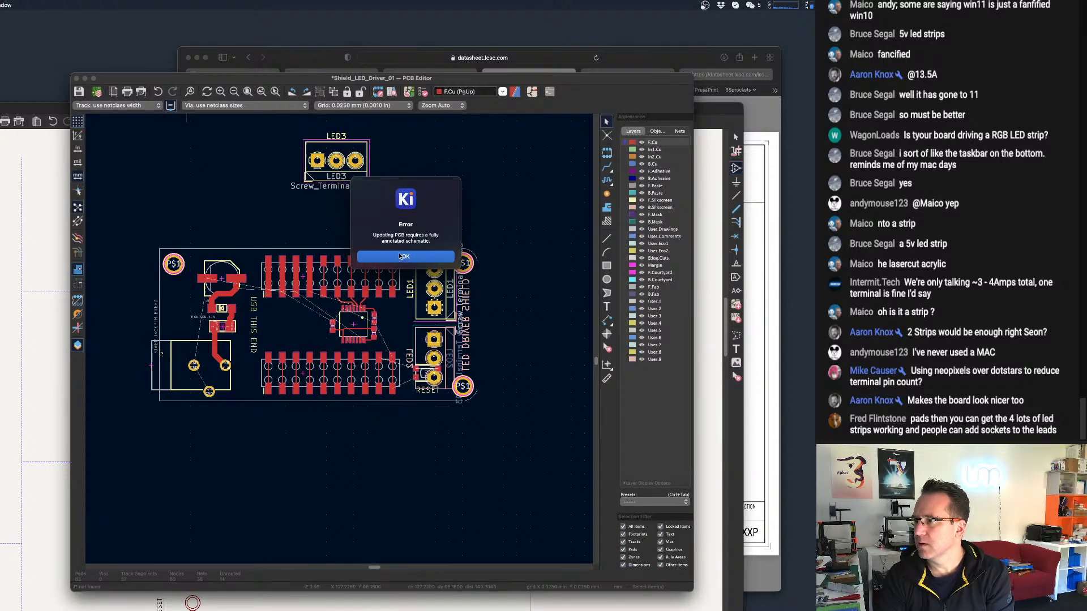
left_click(400, 256)
Return to the schematic, leave symbol placement, and look over the whole sheet for symbols that are not annotated.
left_click(50, 107)
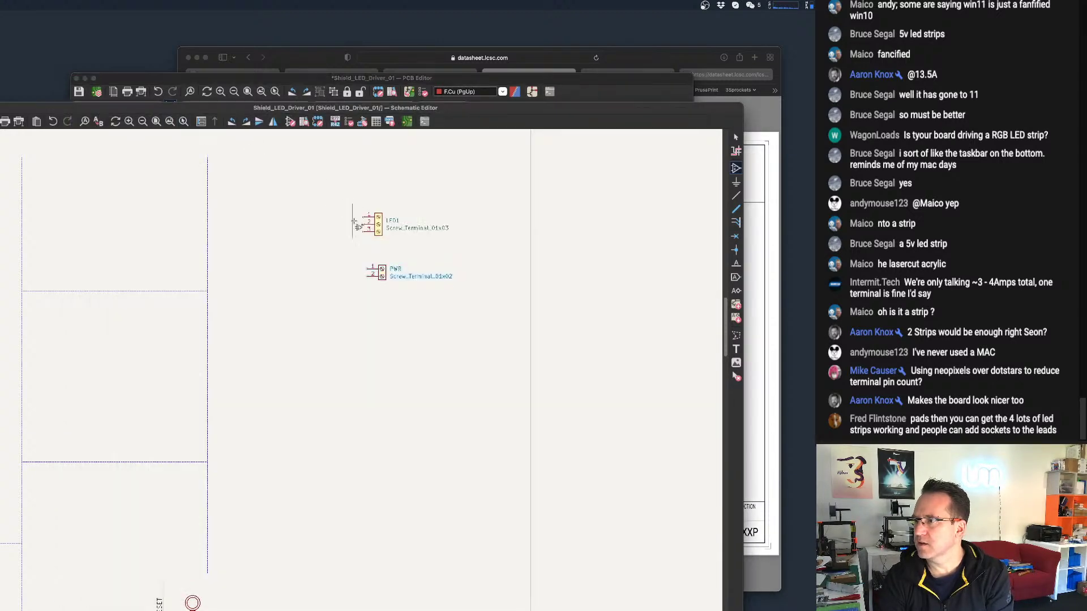
key("Escape")
scroll(424, 275, "down", 5)
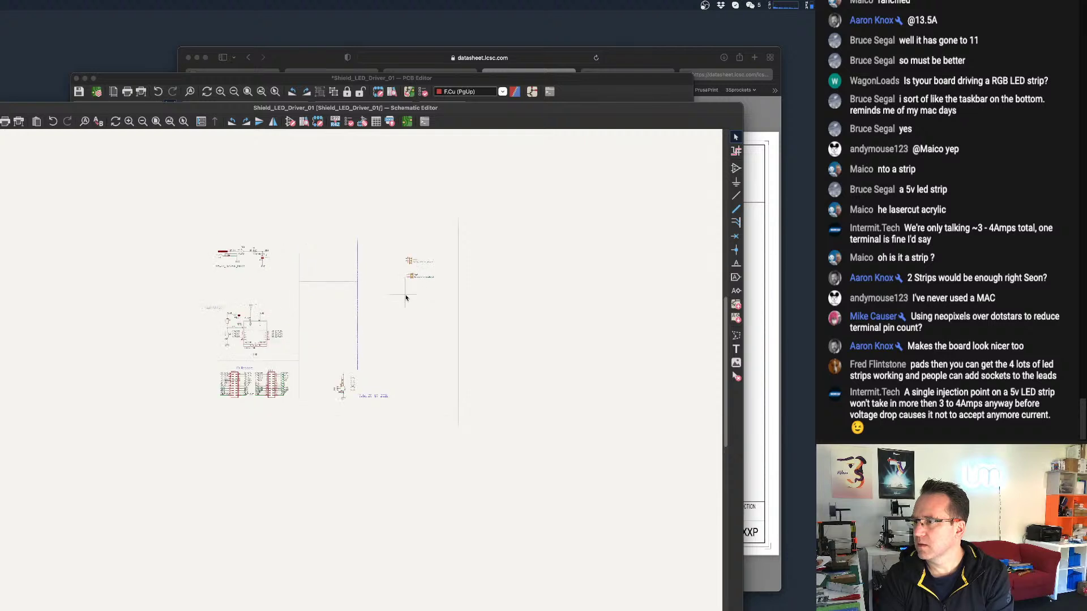
scroll(406, 297, "up", 2)
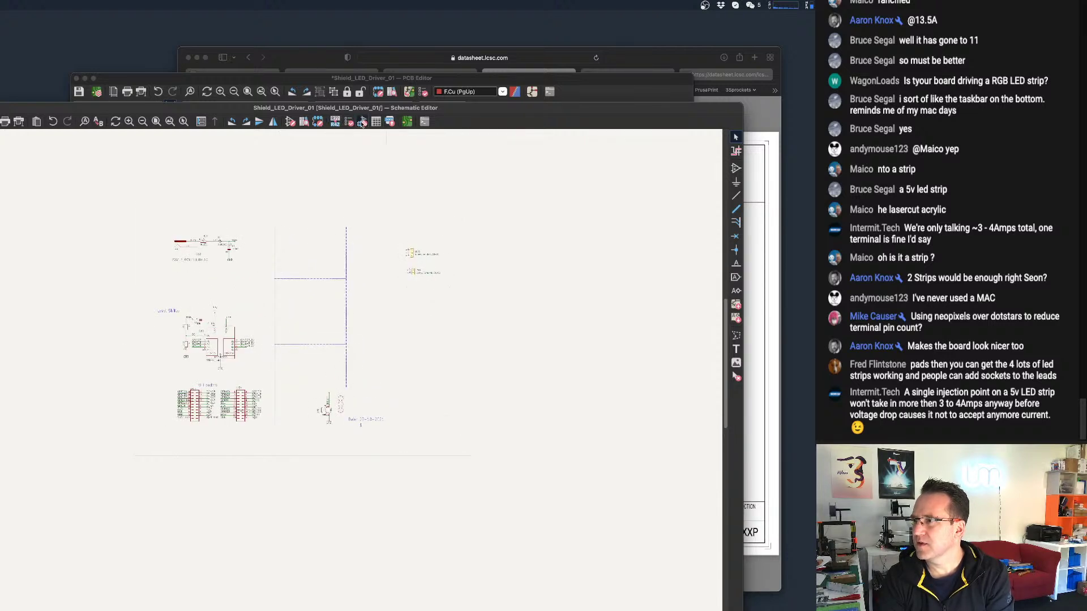
scroll(424, 270, "down", 3)
scroll(420, 268, "up", 5)
scroll(420, 268, "down", 1)
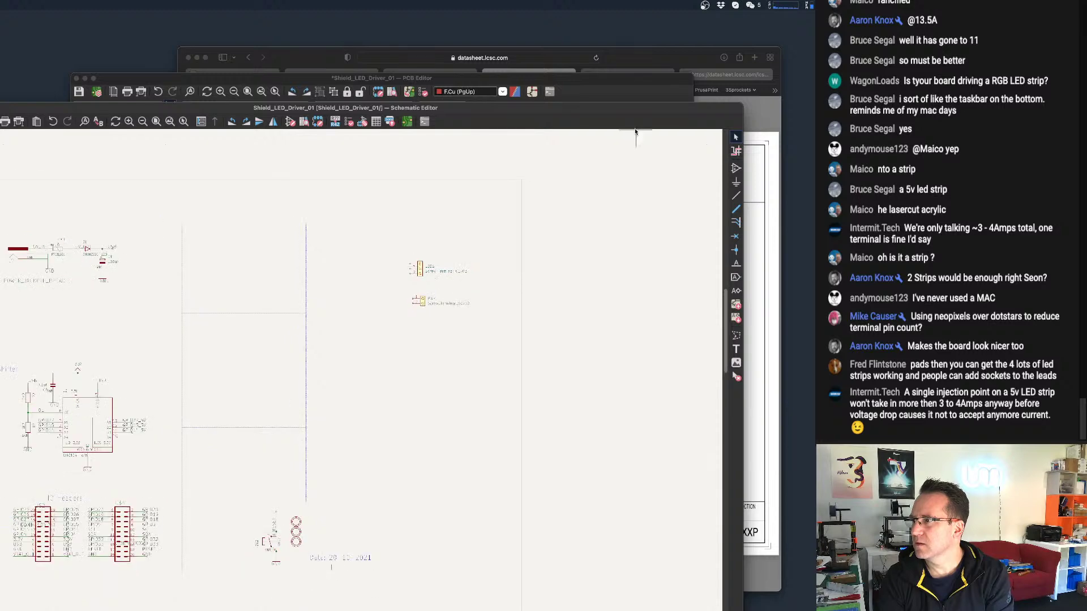
Annotate the schematic, update the PCB from it, and place the new PWR1 footprint above the board's right end.
left_click(598, 94)
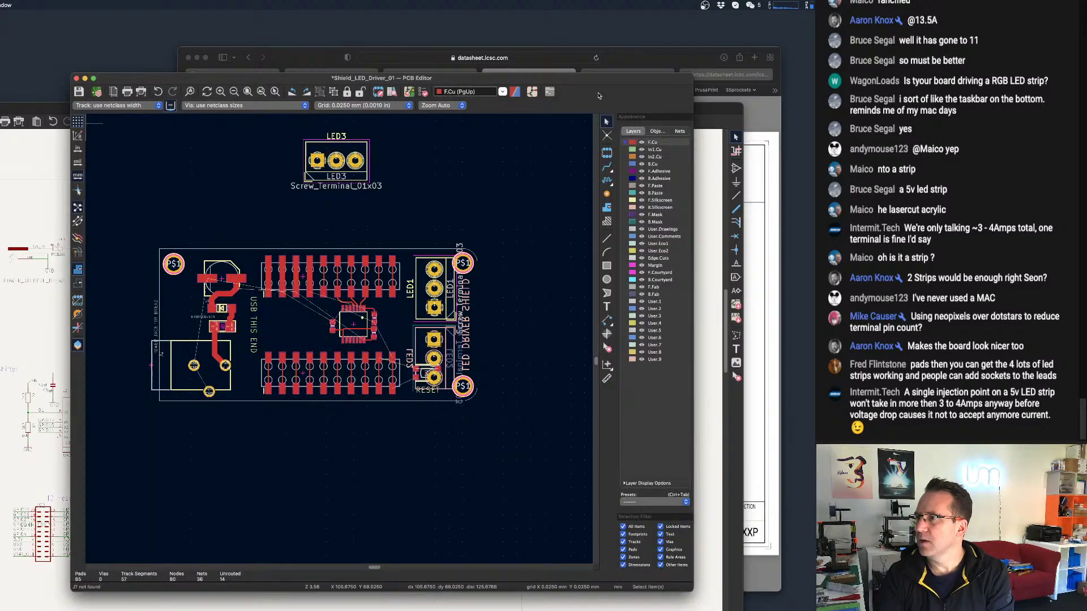
left_click(408, 92)
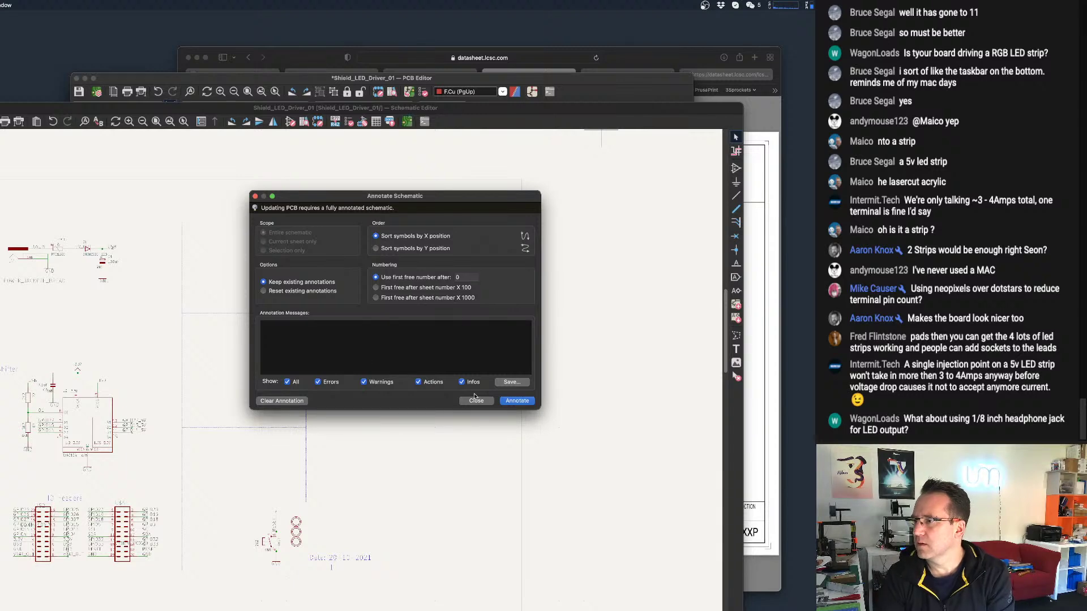
left_click(517, 400)
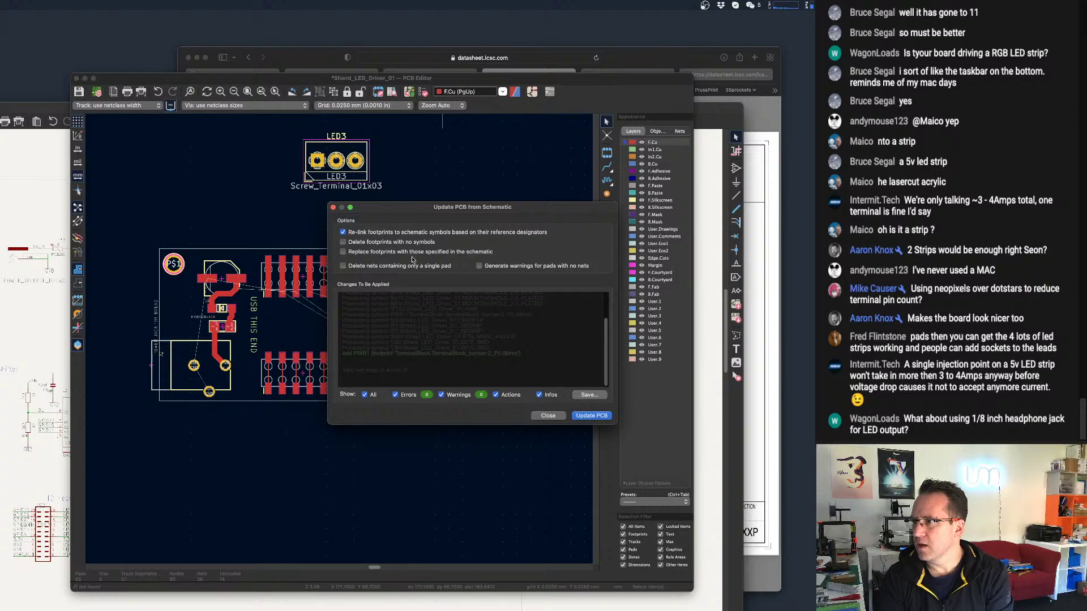
left_click(593, 416)
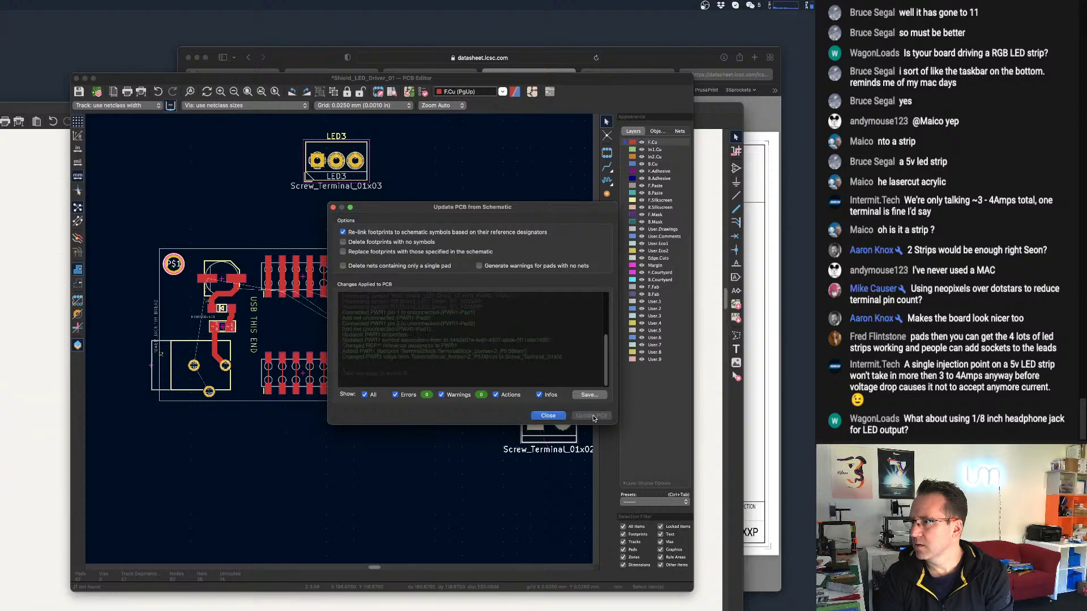
left_click(547, 416)
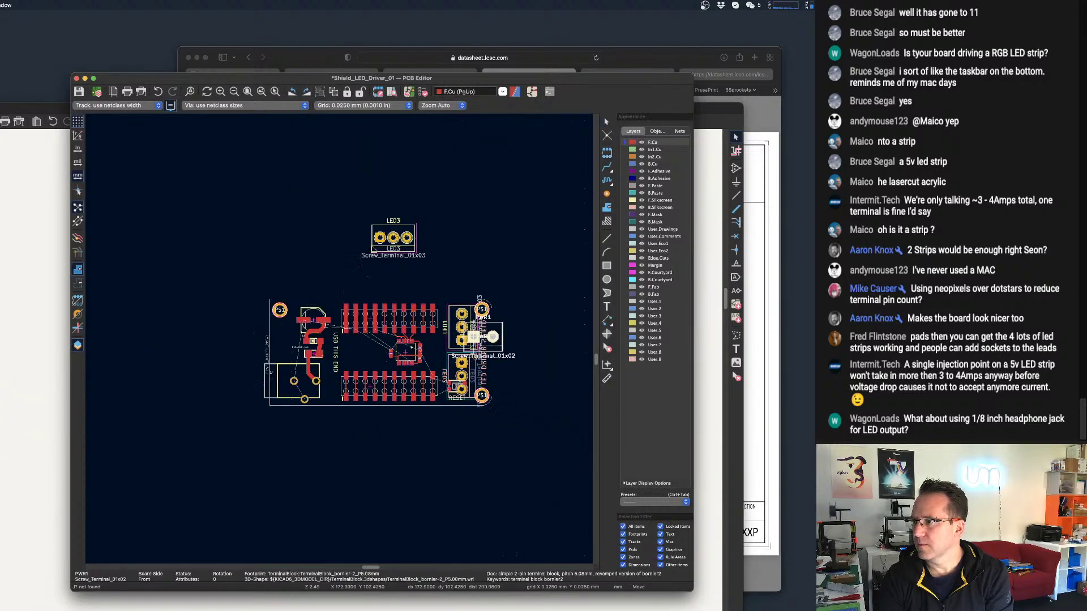
left_click(465, 218)
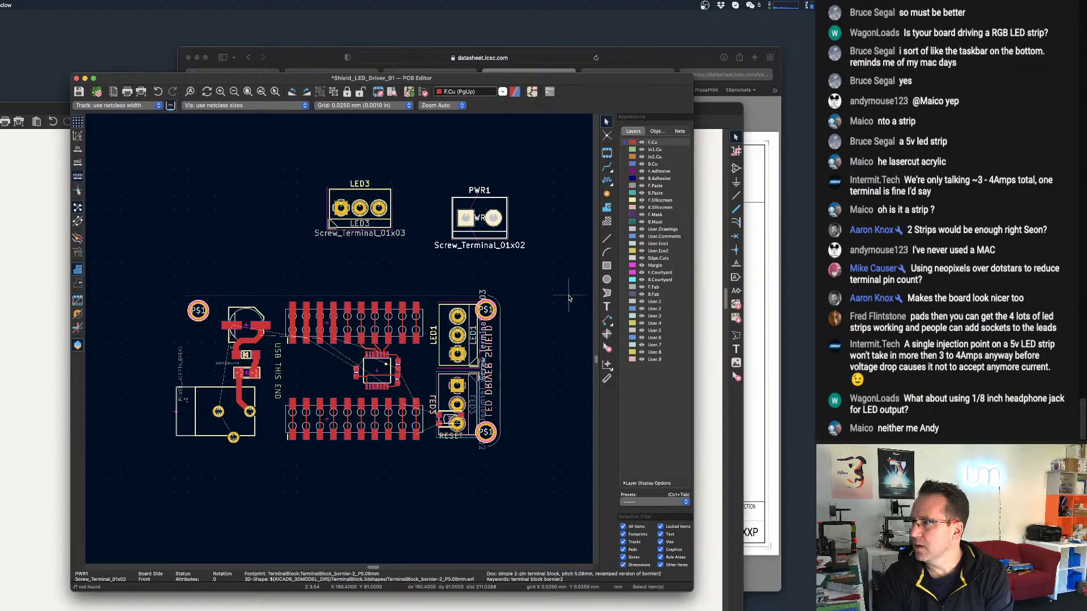
Delete the LED3 terminal footprint above the board and the leftover three-pin terminal below LED1.
left_click(607, 349)
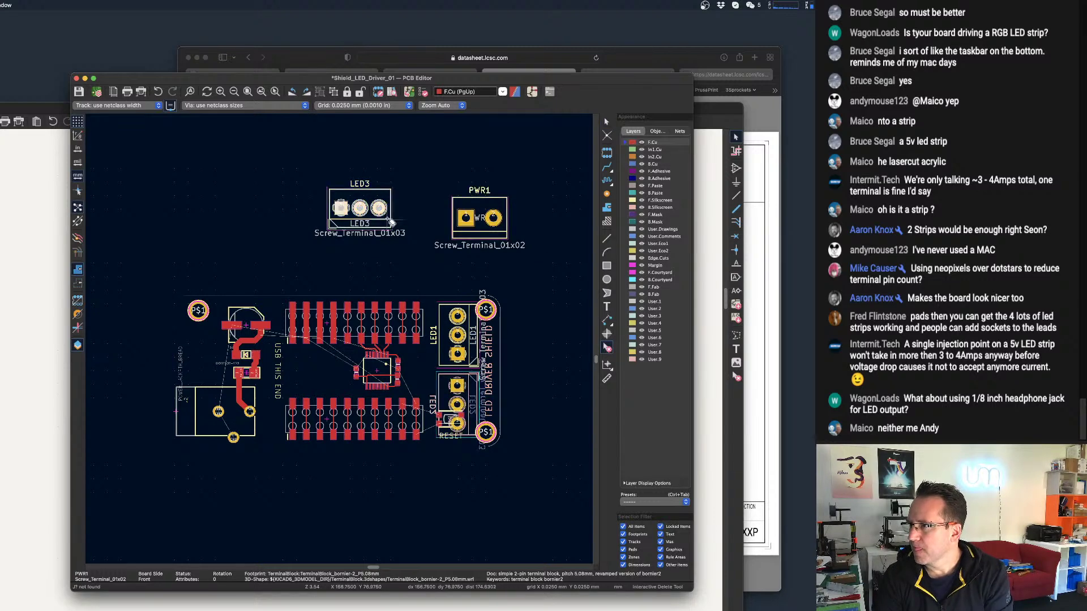
left_click(362, 210)
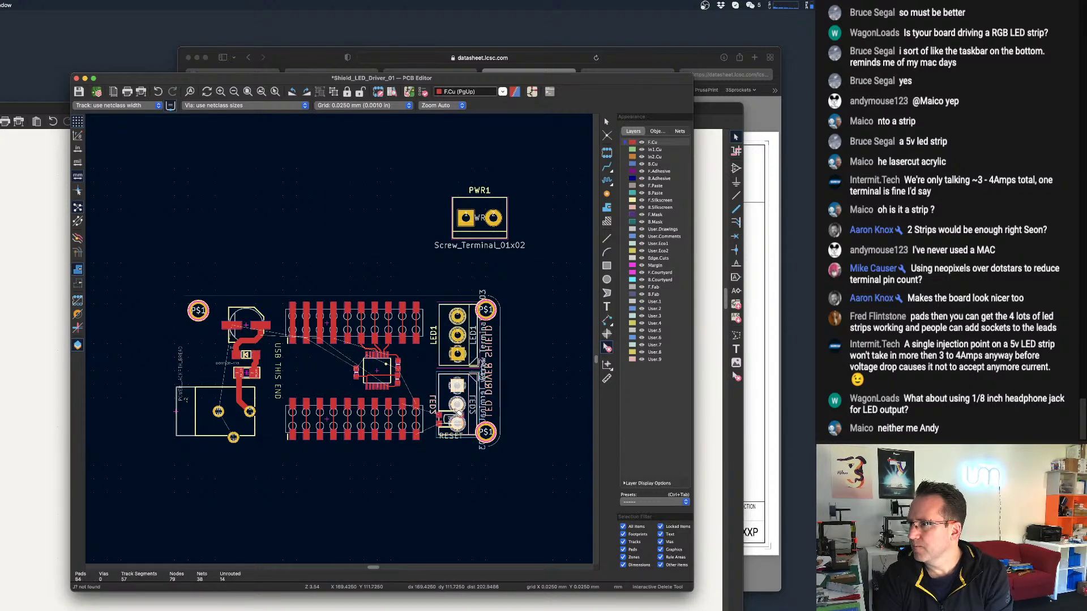
left_click(458, 405)
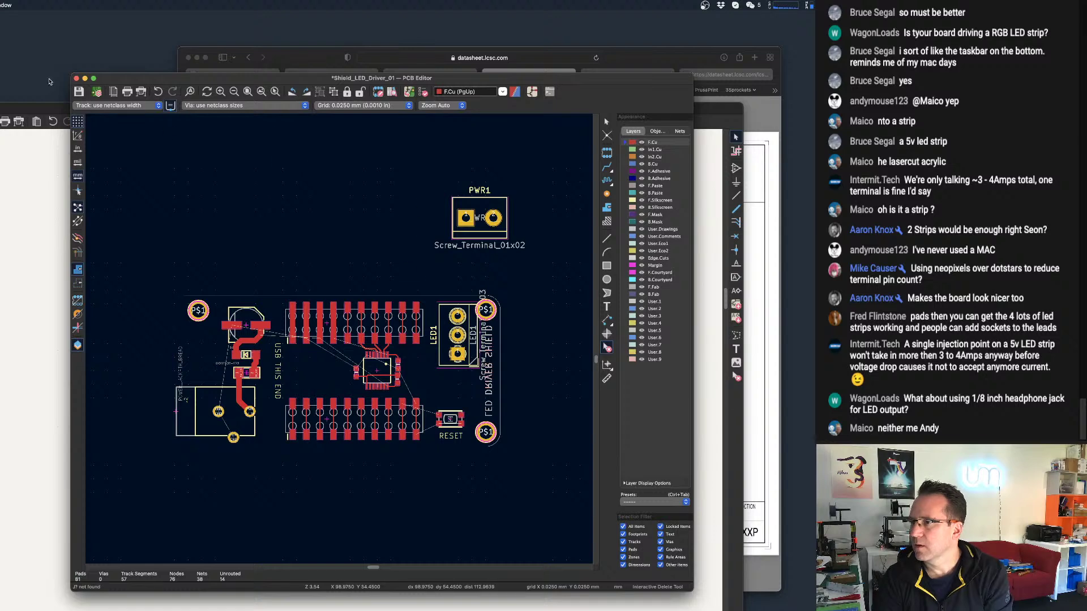
left_click(606, 122)
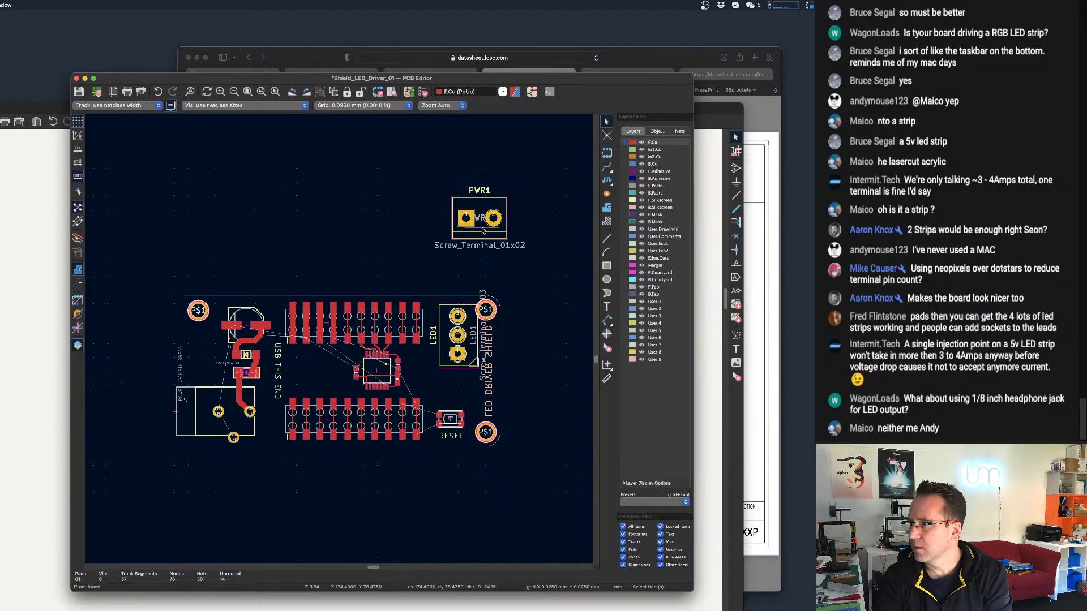
Move the PWR1 terminal onto the board directly below LED1 and rotate it to a 90° orientation.
left_click_drag(481, 230, 459, 404)
key("r")
scroll(478, 420, "up", 3)
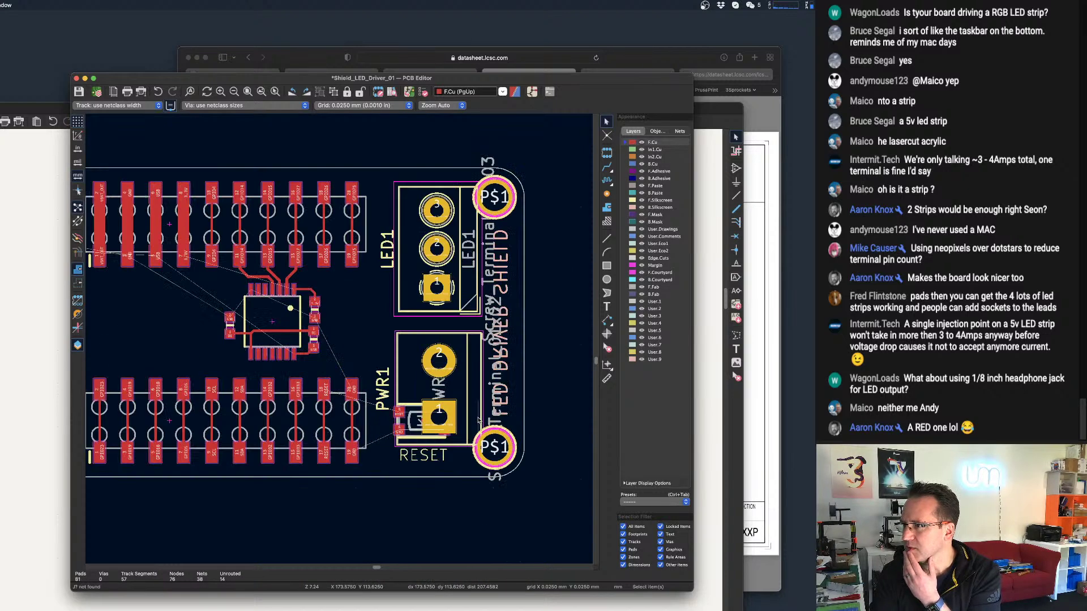
Delete the two mounting holes at the board's right edge and the LED DRIVER SHIELD silkscreen text.
scroll(479, 420, "down", 1)
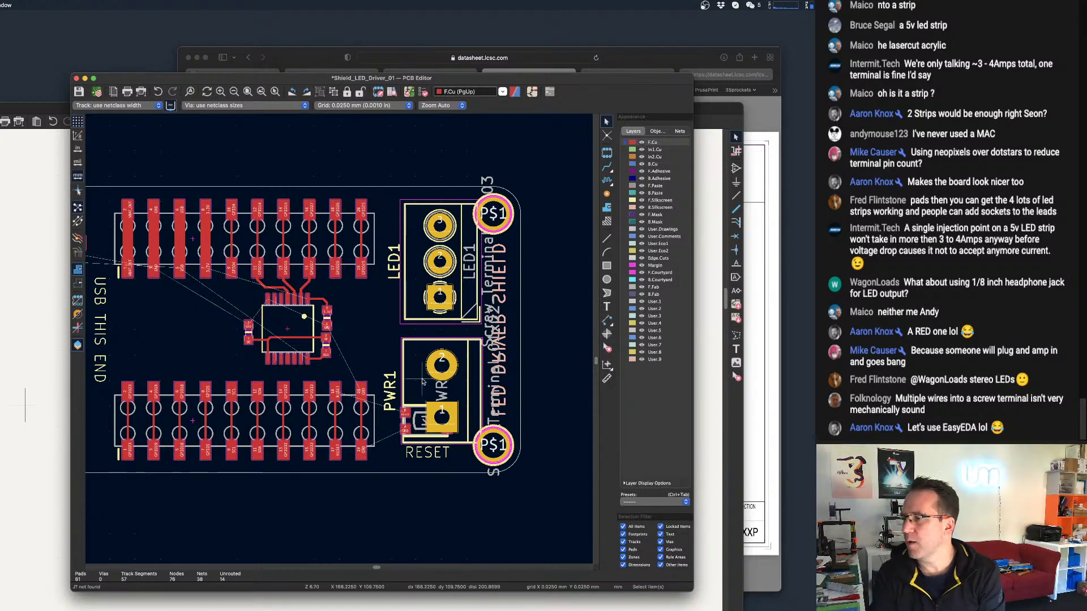
scroll(423, 382, "down", 2)
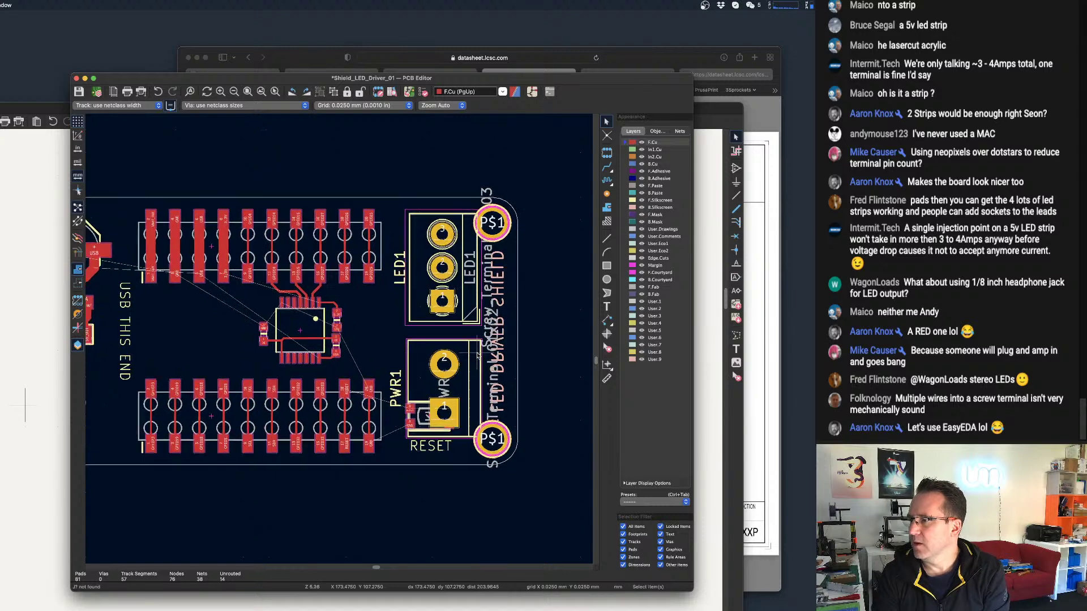
scroll(477, 356, "down", 4)
scroll(397, 350, "up", 2)
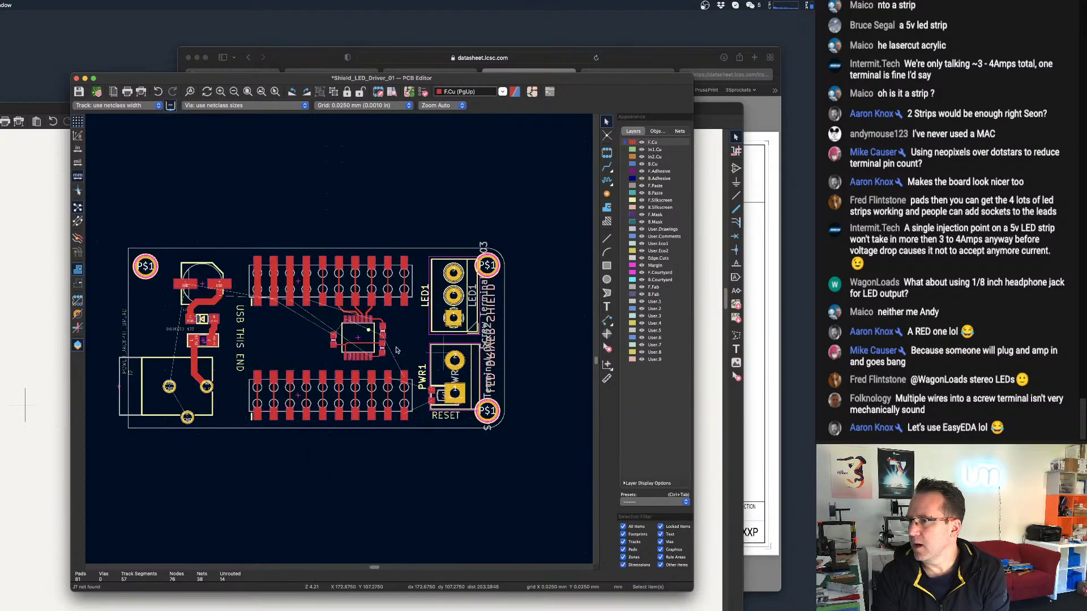
left_click(606, 347)
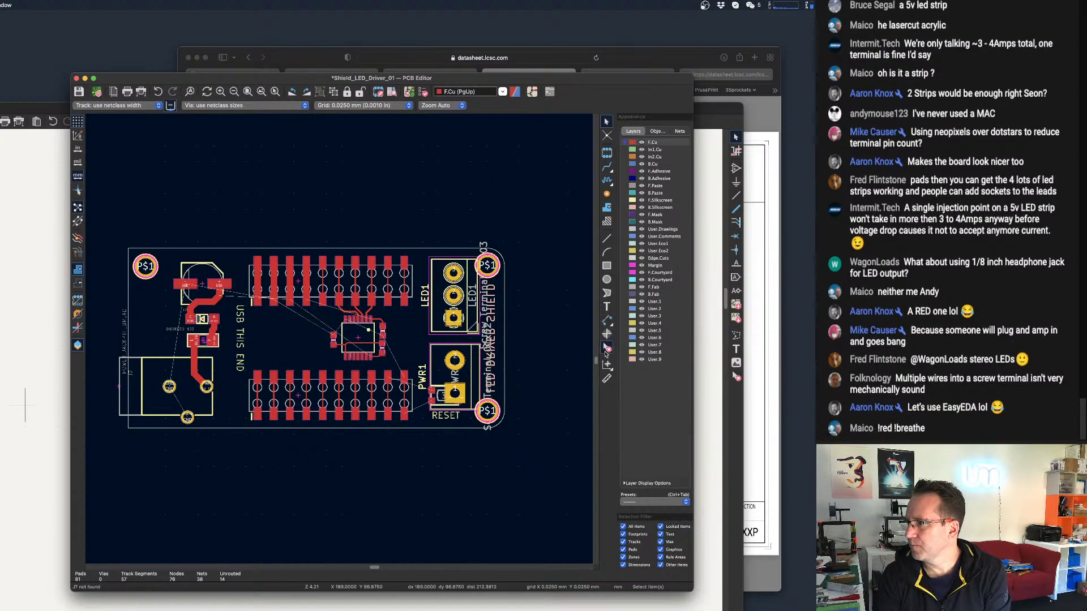
left_click(491, 268)
left_click(488, 411)
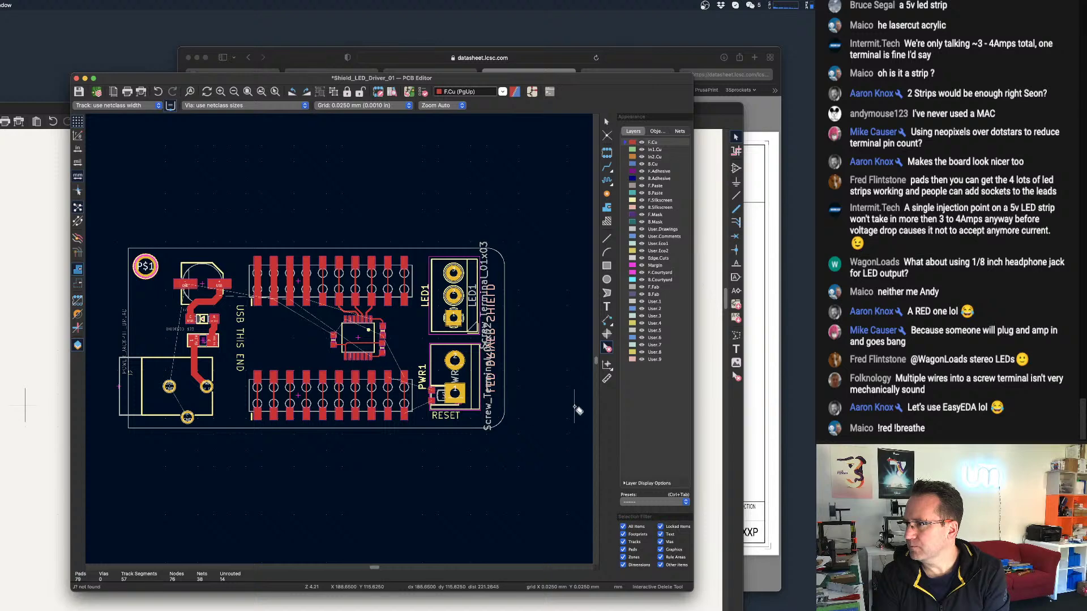
left_click(497, 340)
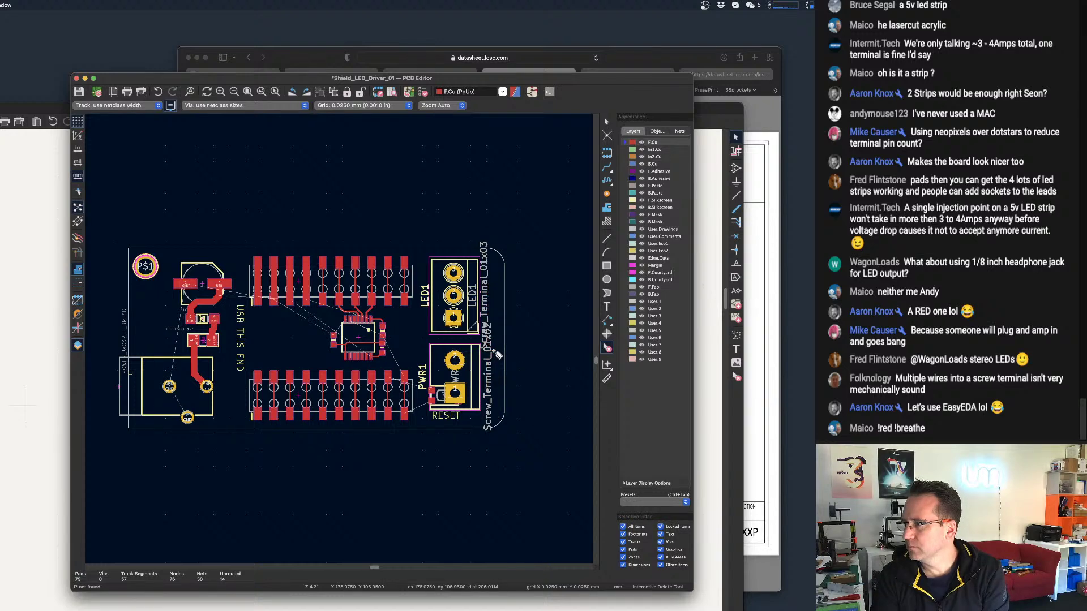
scroll(540, 380, "up", 2)
key("Escape")
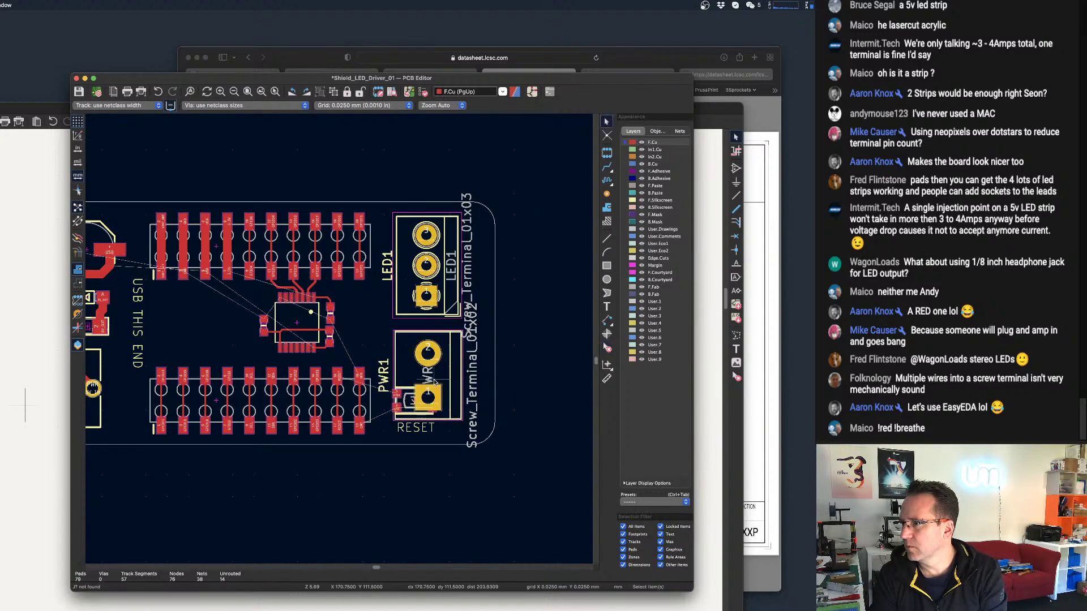
Hide the reference designator and value texts of the PWR1 terminal footprint.
left_click(428, 375)
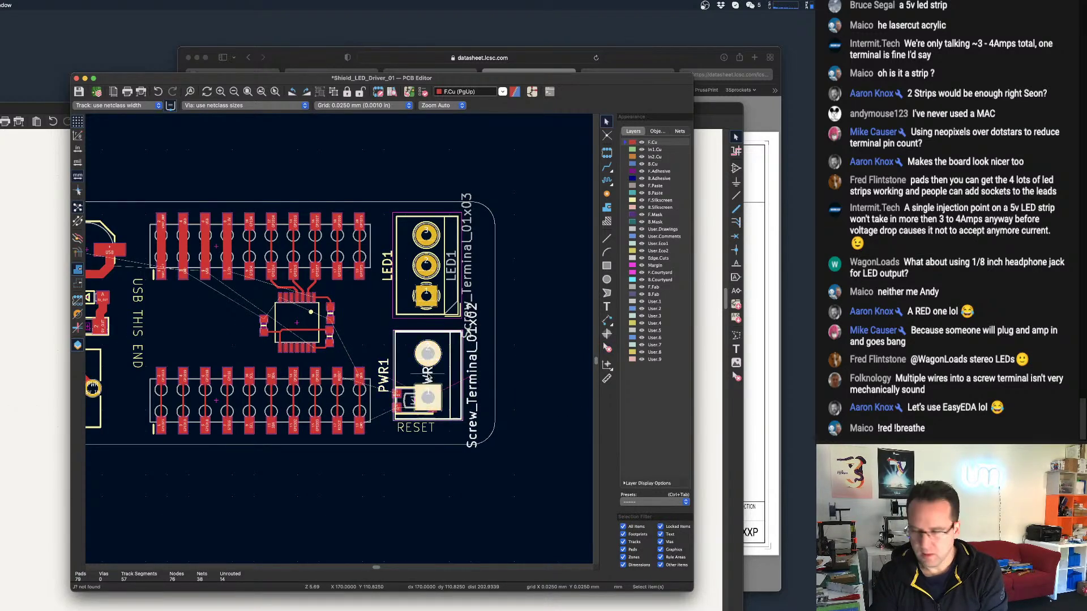
double_click(428, 381)
left_click_drag(247, 487, 488, 248)
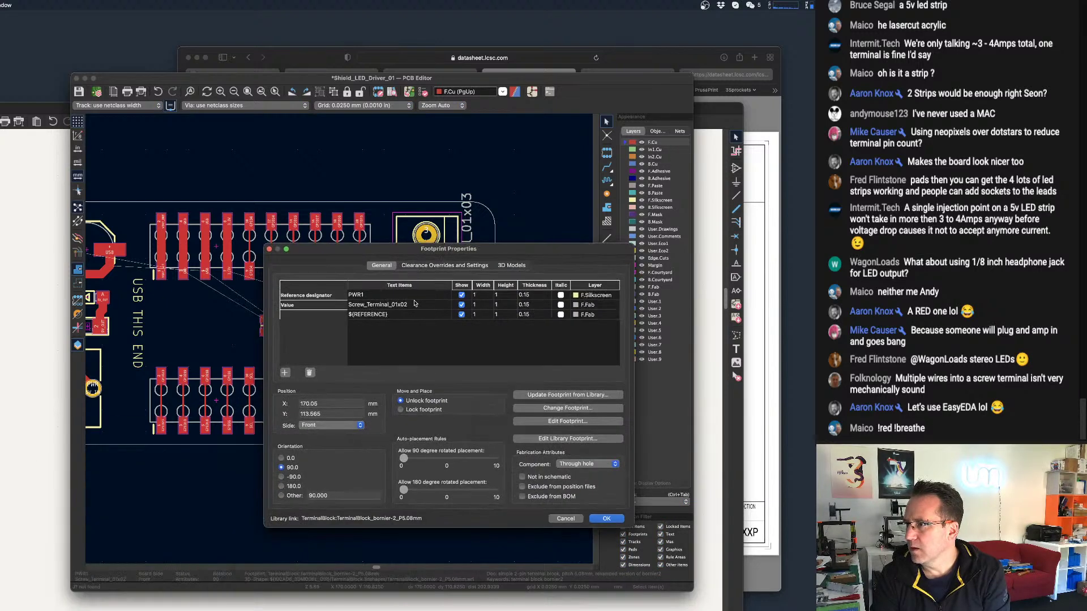
left_click(462, 295)
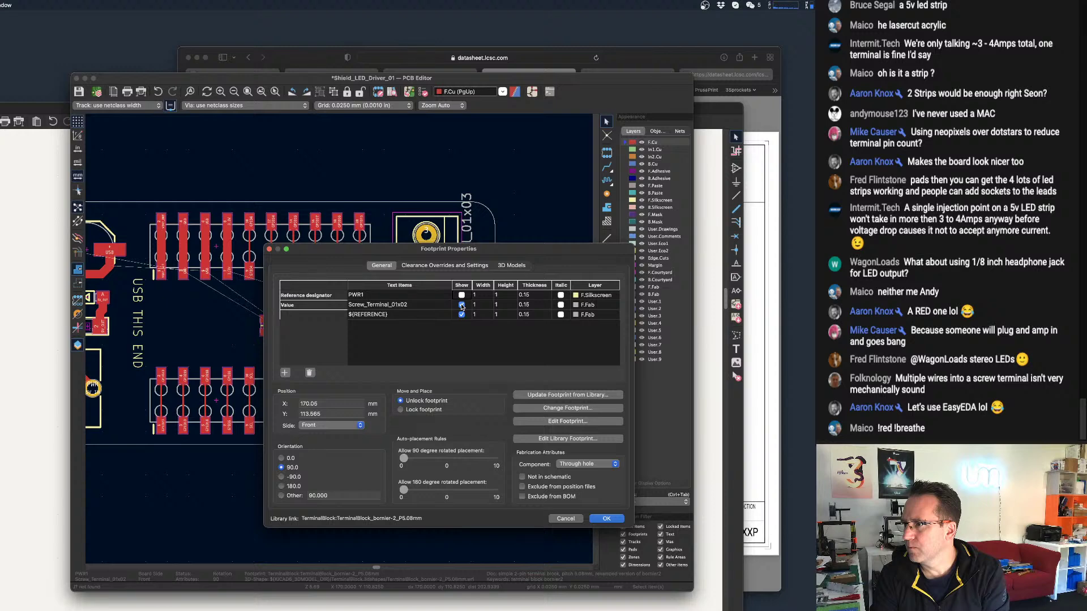
left_click(462, 305)
left_click(607, 519)
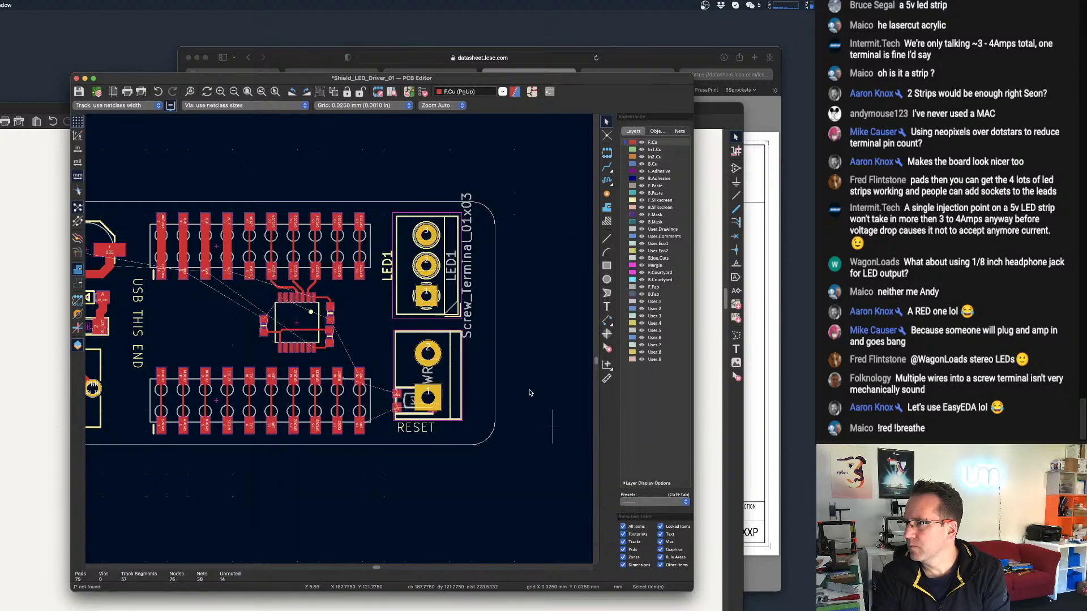
Hide the reference designator and value texts of the LED1 terminal footprint.
double_click(432, 274)
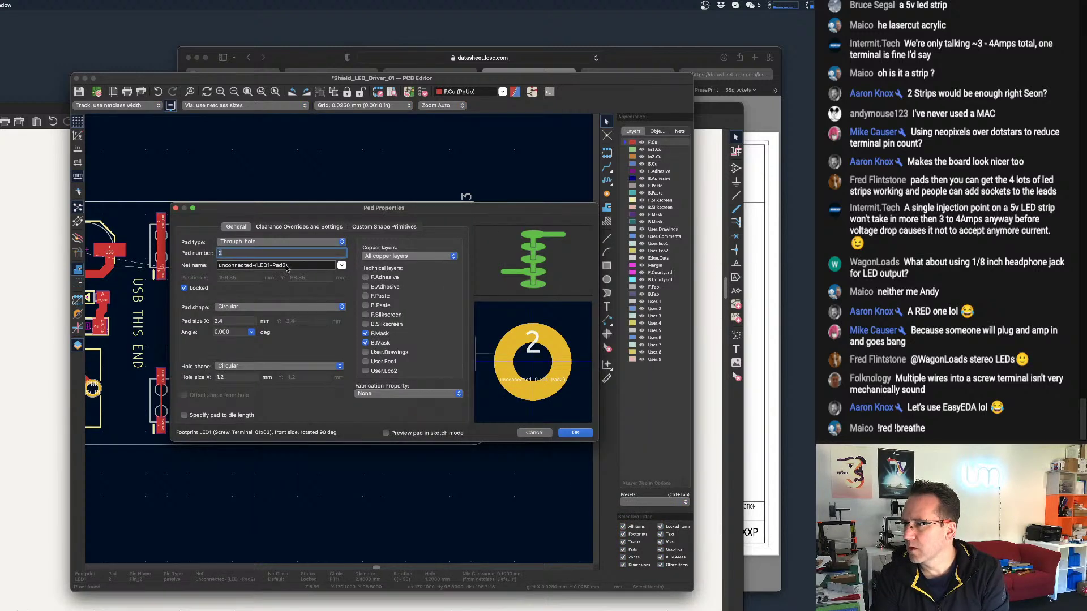
left_click(535, 433)
double_click(404, 267)
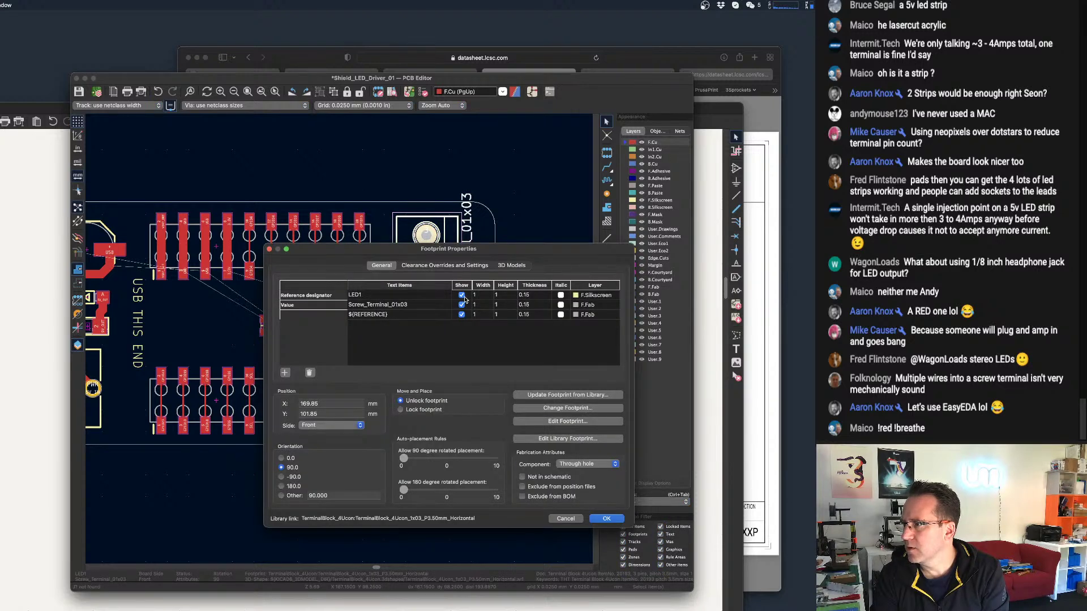
left_click(461, 295)
left_click(461, 305)
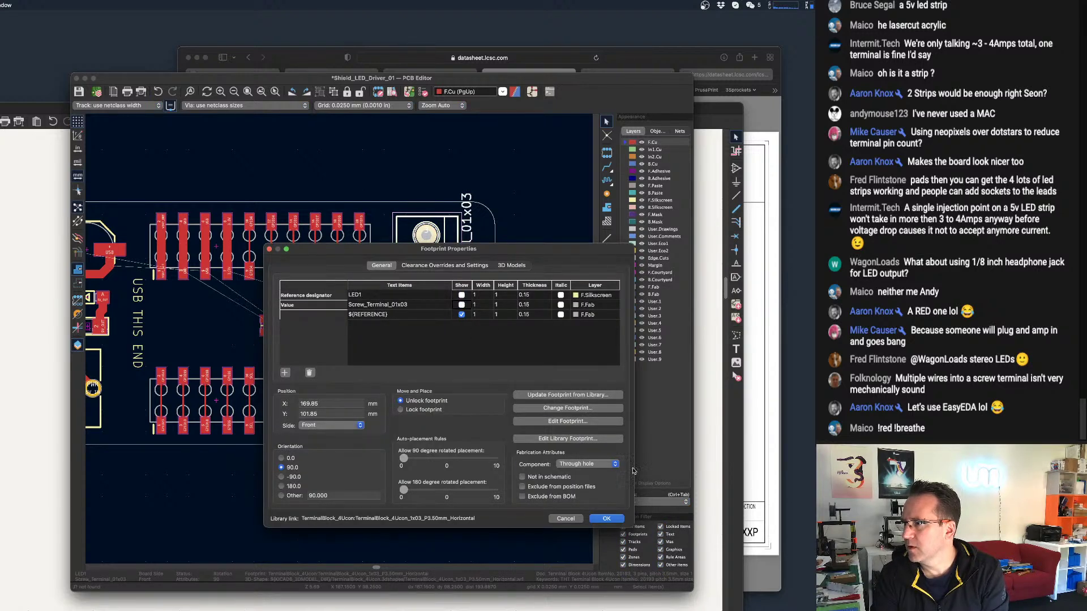
left_click(607, 519)
scroll(481, 334, "down", 2)
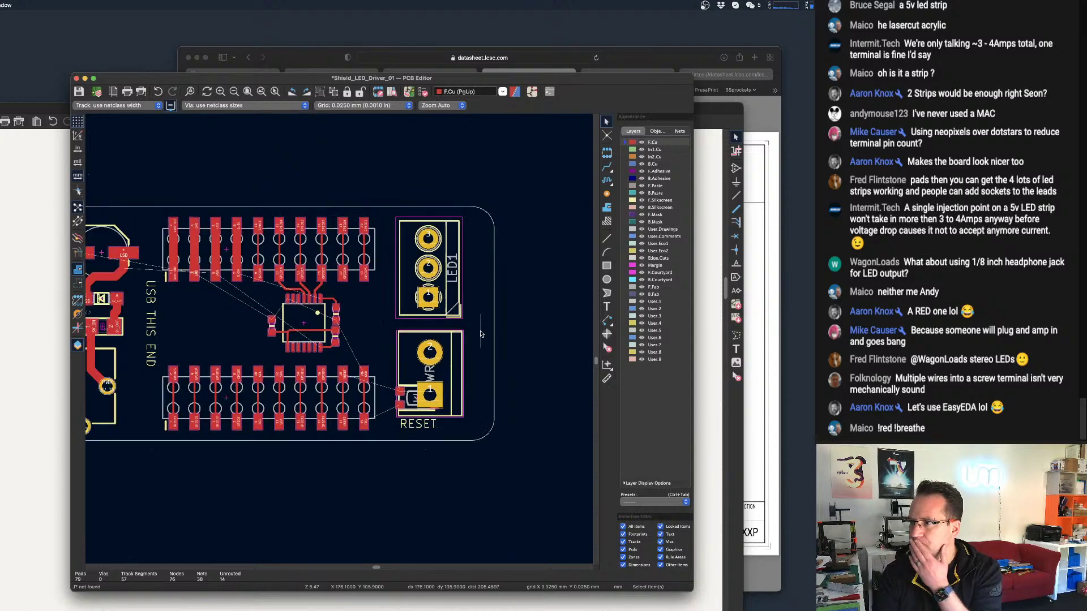
Move the reset button between the power jack and the lower header, rotate it to -90°, and place the RESET text beneath it.
scroll(481, 334, "down", 2)
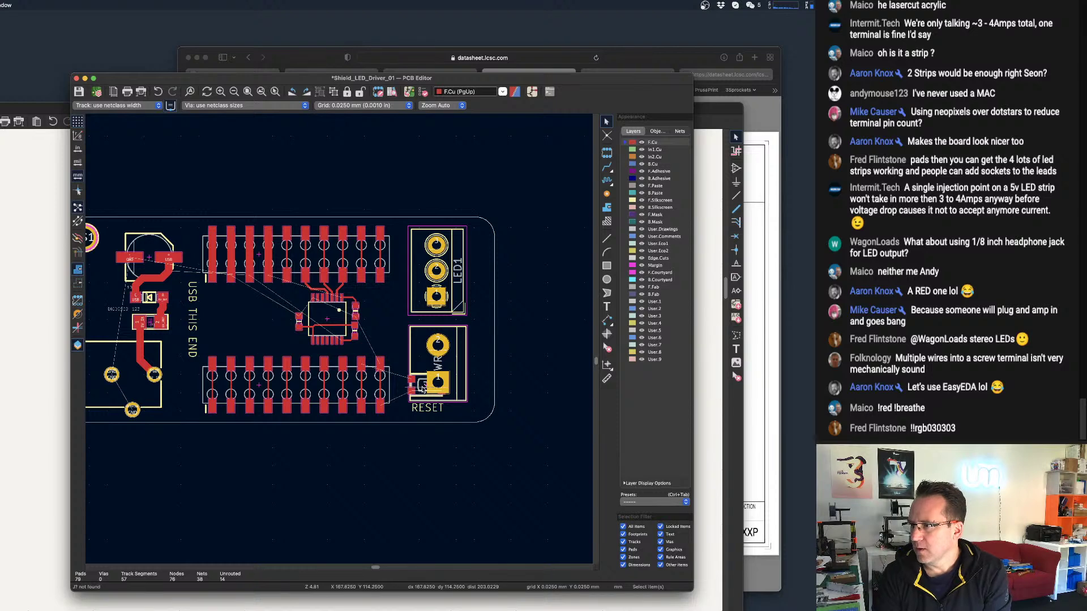
left_click_drag(422, 386, 186, 387)
key("r")
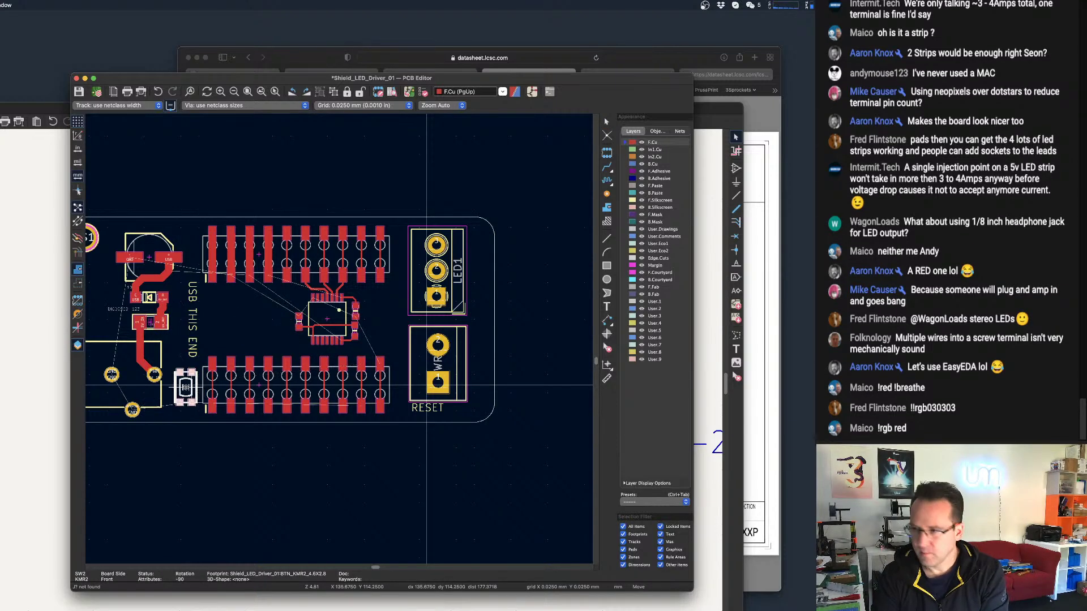
left_click(214, 390)
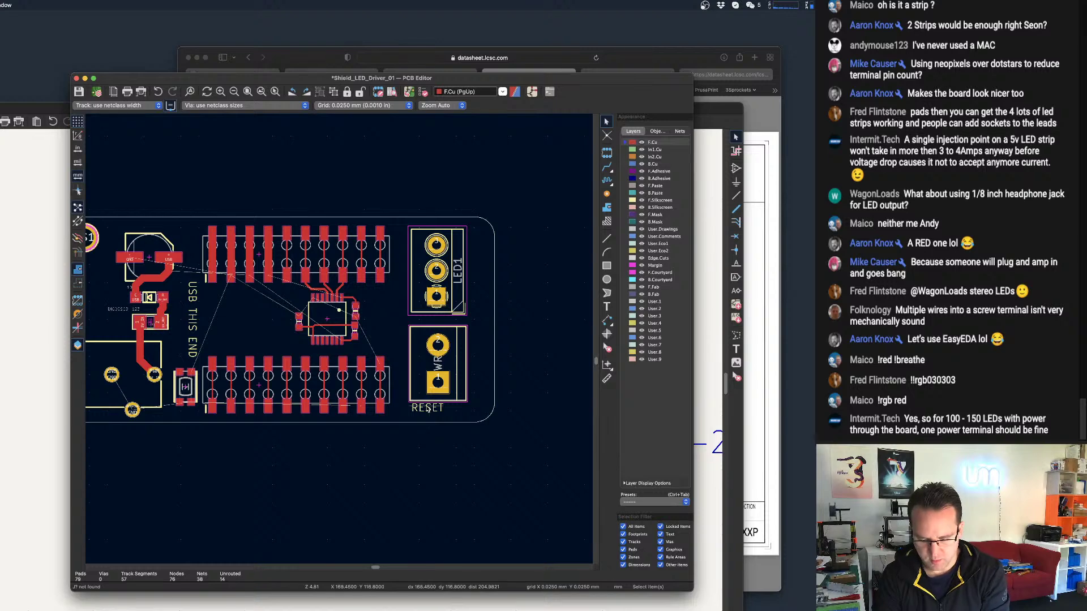
left_click_drag(428, 408, 184, 413)
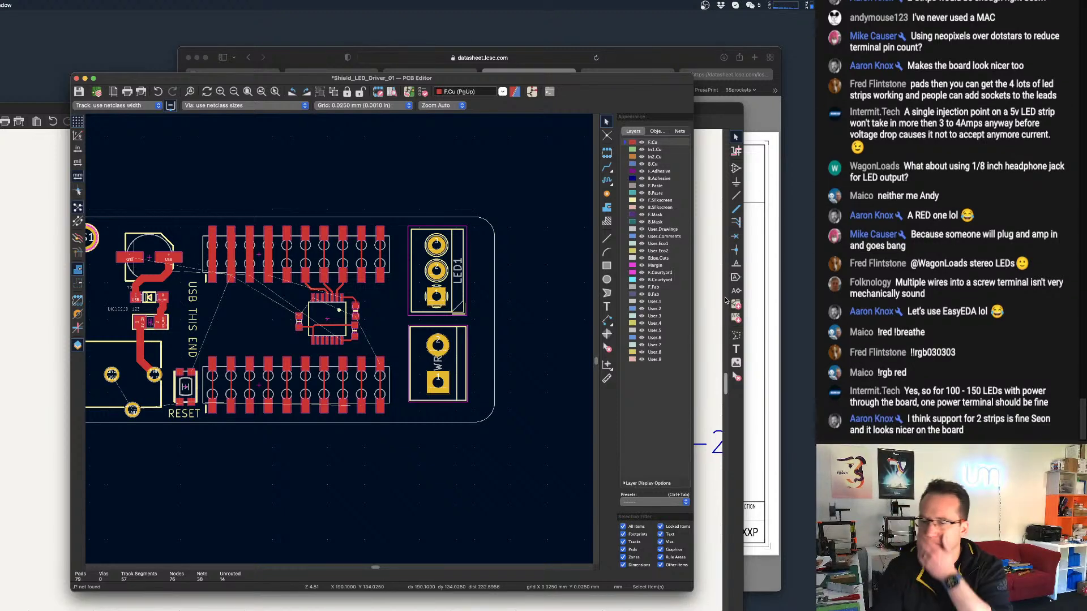
scroll(721, 289, "down", 2)
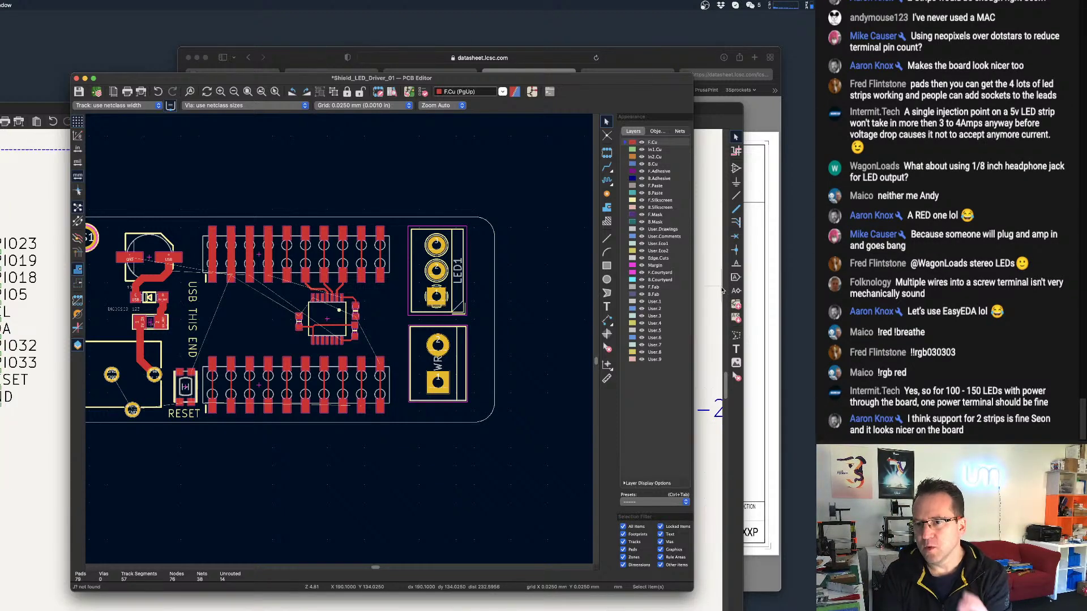
scroll(722, 290, "down", 1)
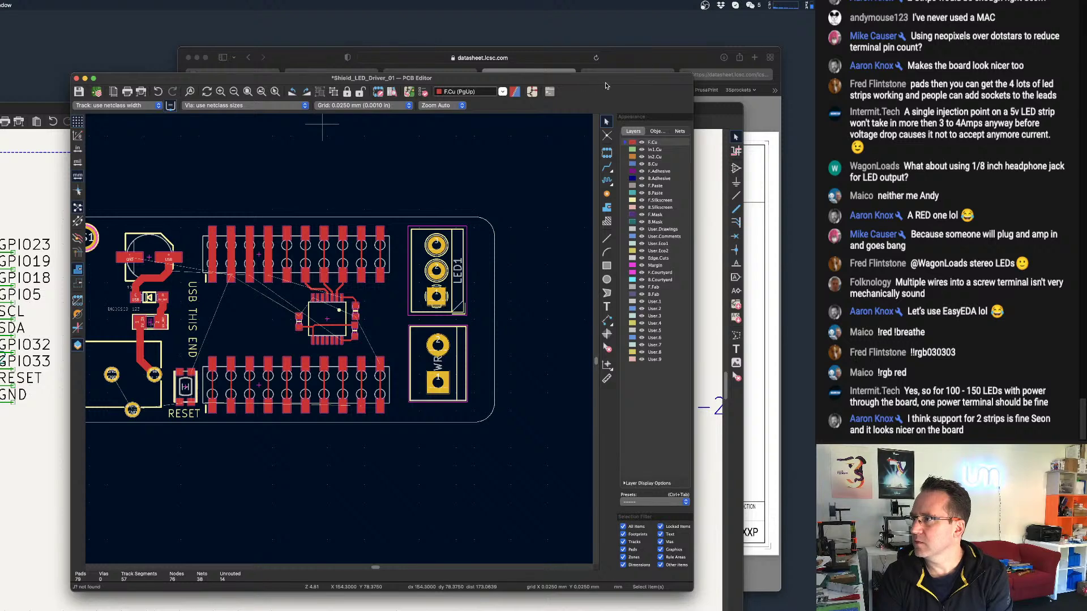
scroll(446, 304, "down", 3)
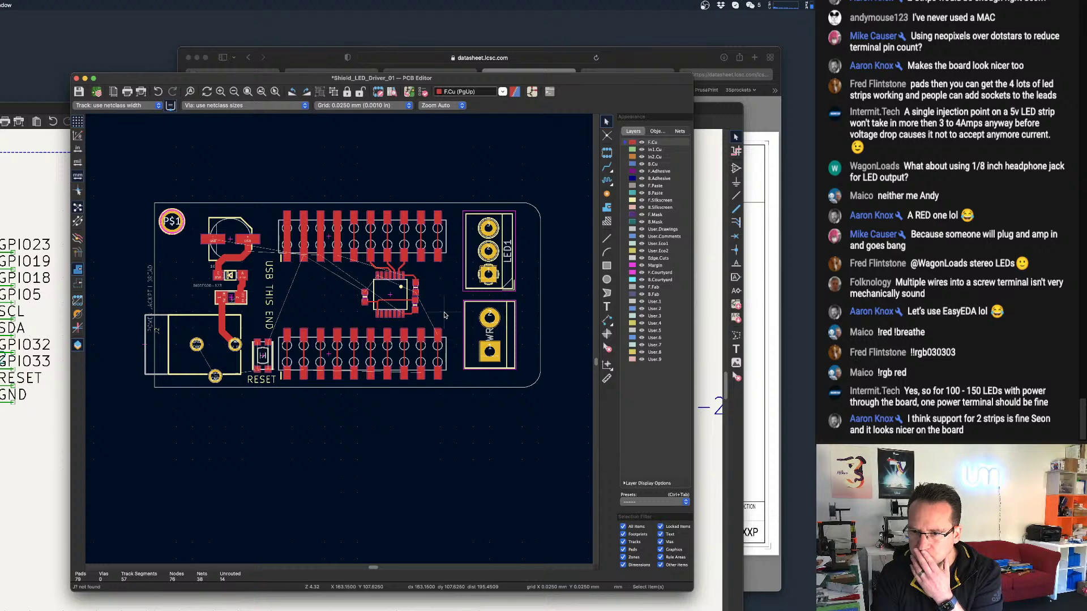
scroll(481, 334, "down", 3)
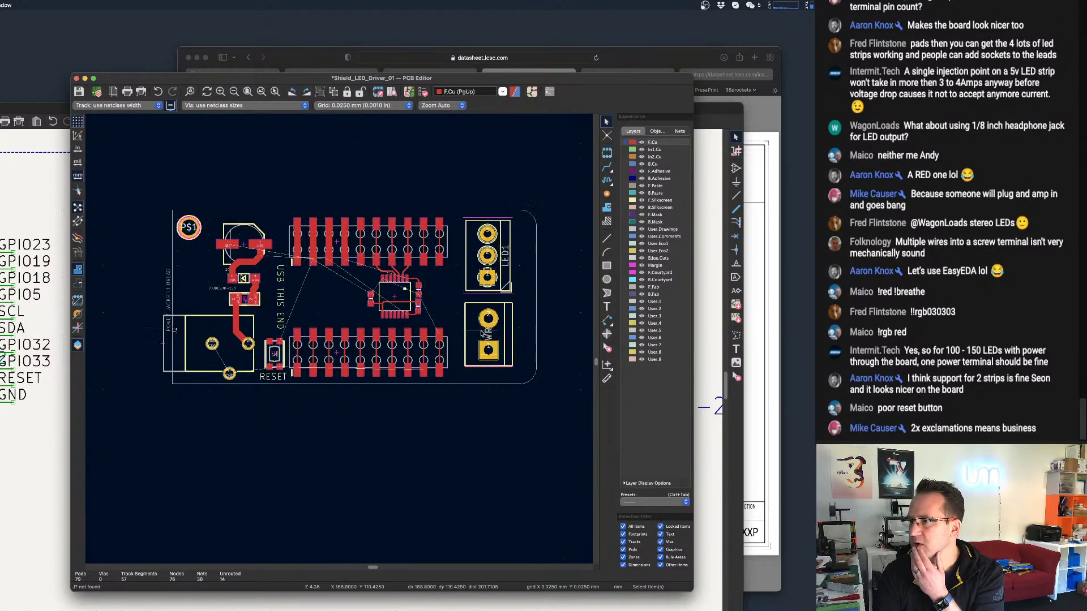
scroll(488, 336, "down", 3)
middle_click_drag(502, 342, 433, 343)
scroll(433, 344, "up", 5)
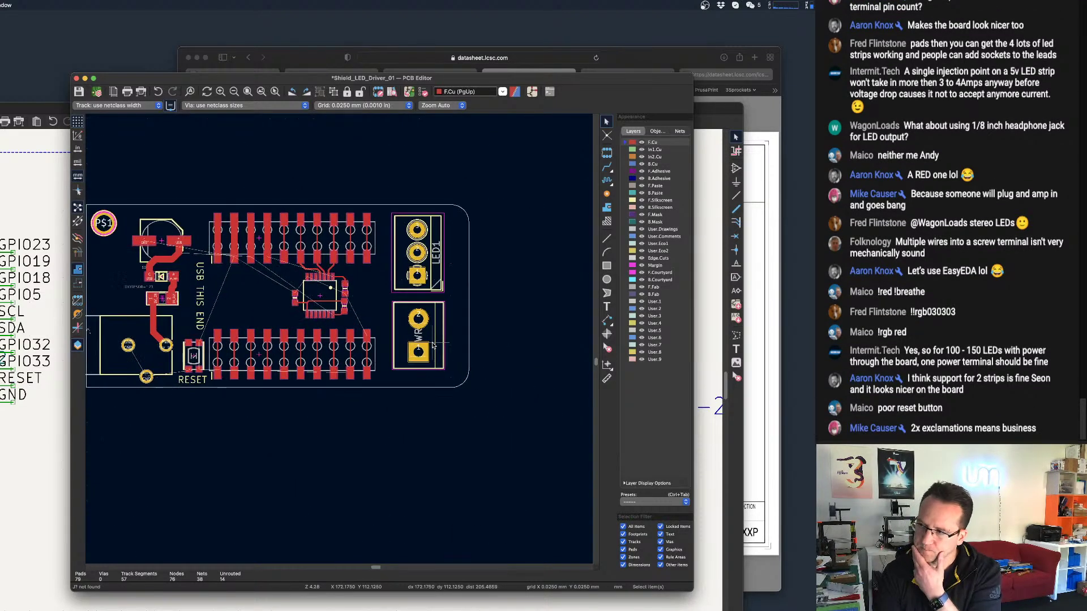
Examine the board layout, checking the LED1 and PWR1 terminal placement and the reset button beside the power jack.
scroll(434, 344, "down", 3)
scroll(436, 345, "up", 4)
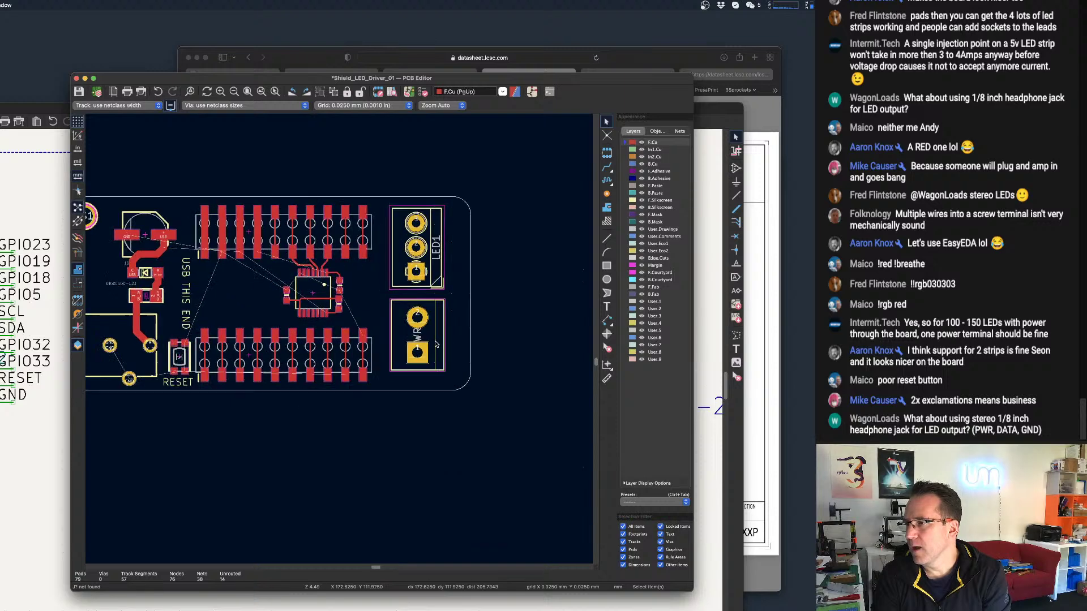
scroll(425, 350, "up", 2)
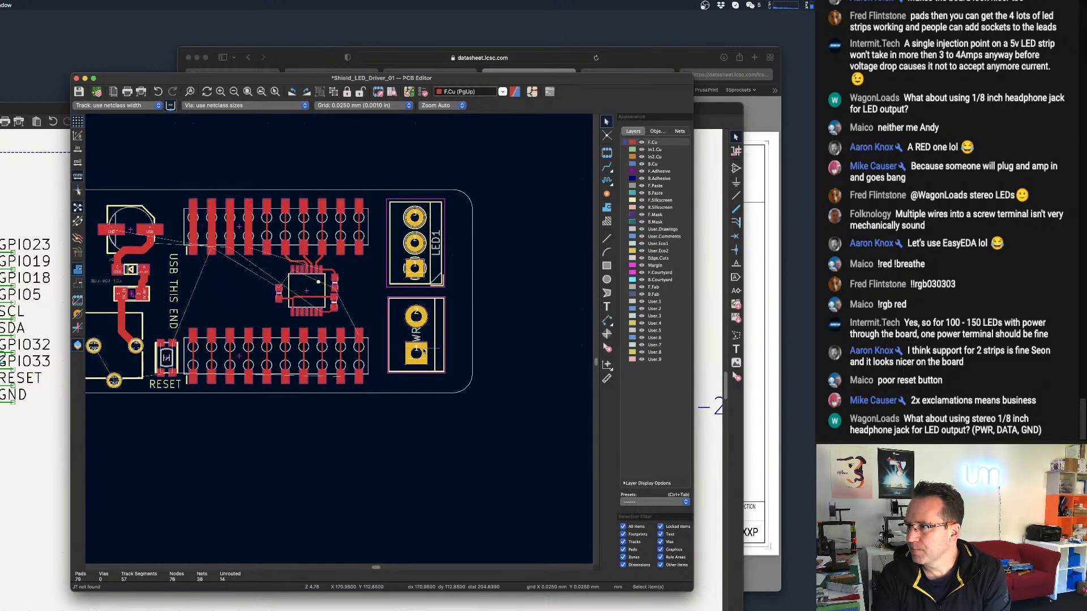
scroll(423, 351, "up", 2)
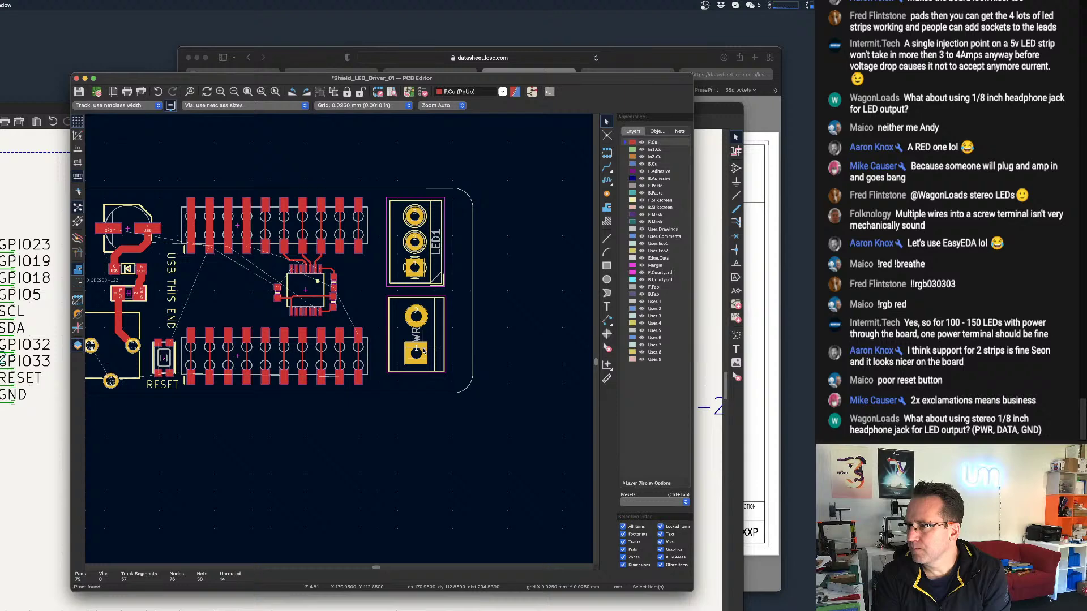
scroll(423, 351, "down", 3)
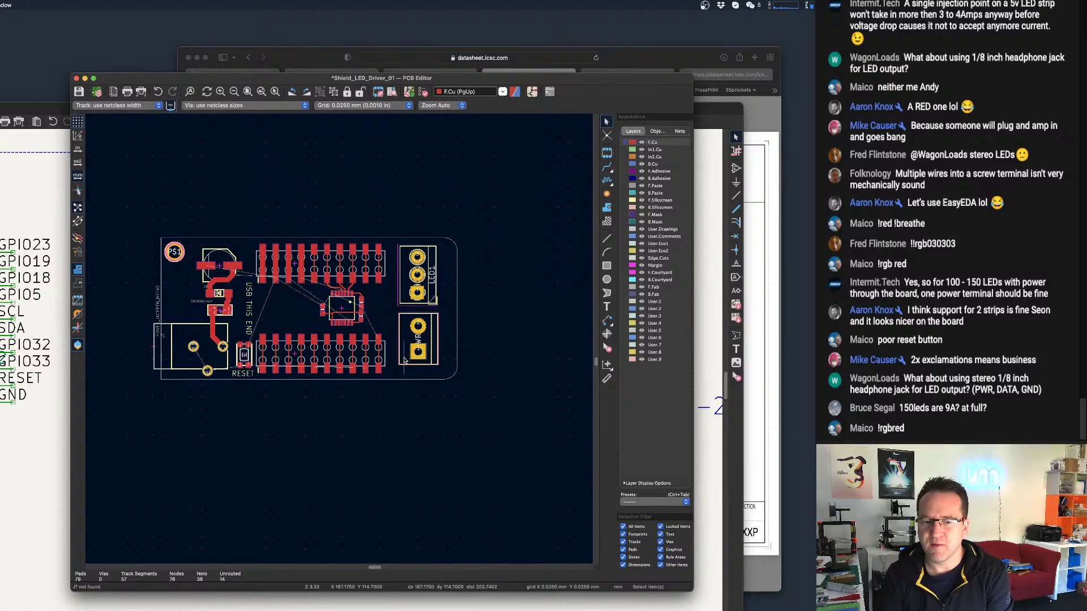
scroll(404, 360, "up", 3)
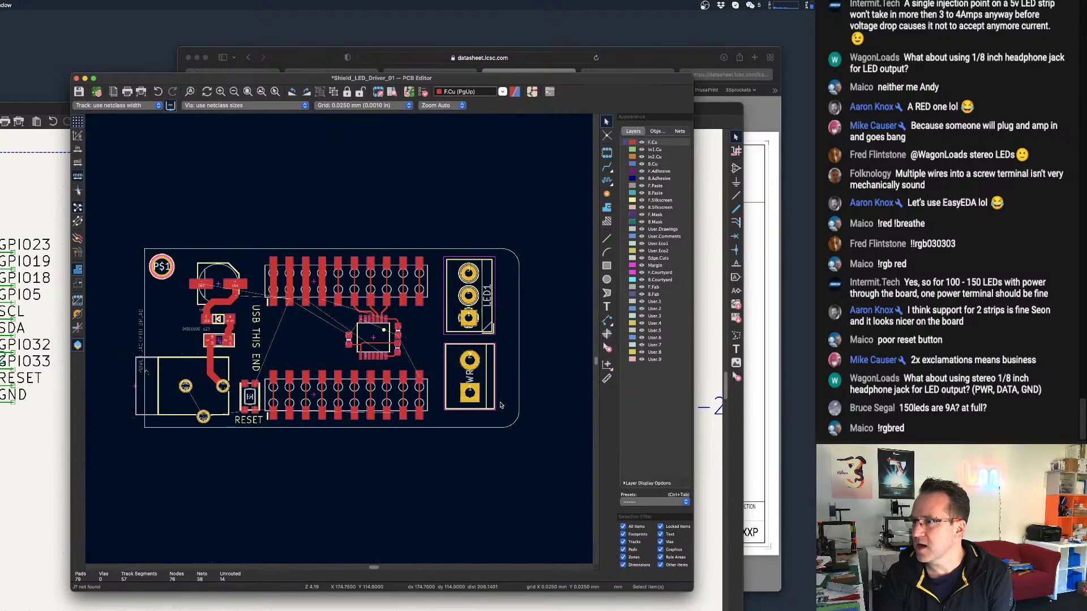
scroll(500, 406, "up", 2)
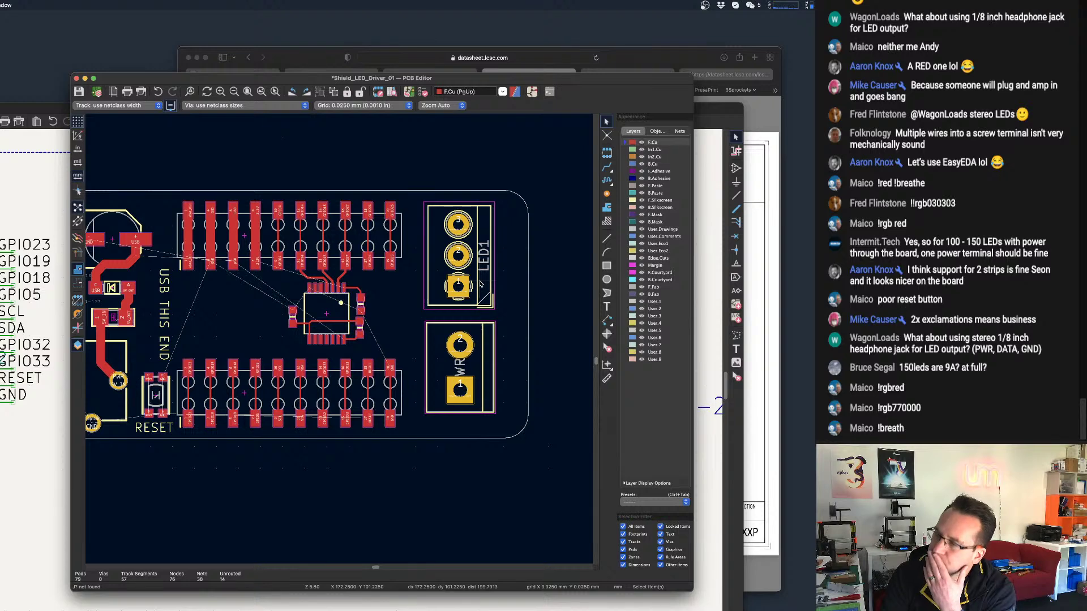
scroll(480, 284, "down", 1)
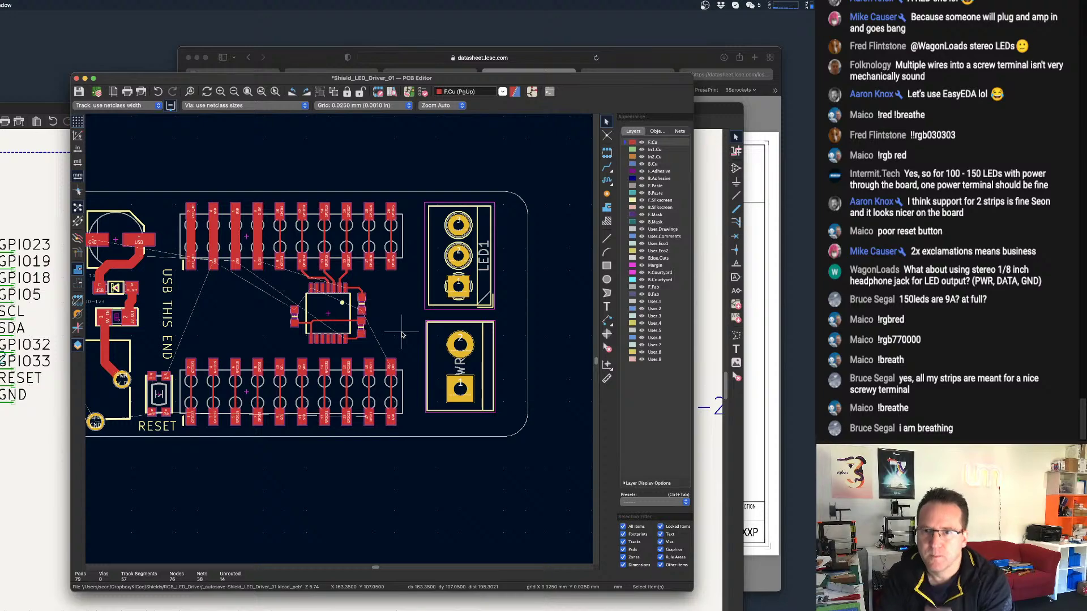
scroll(509, 281, "down", 2)
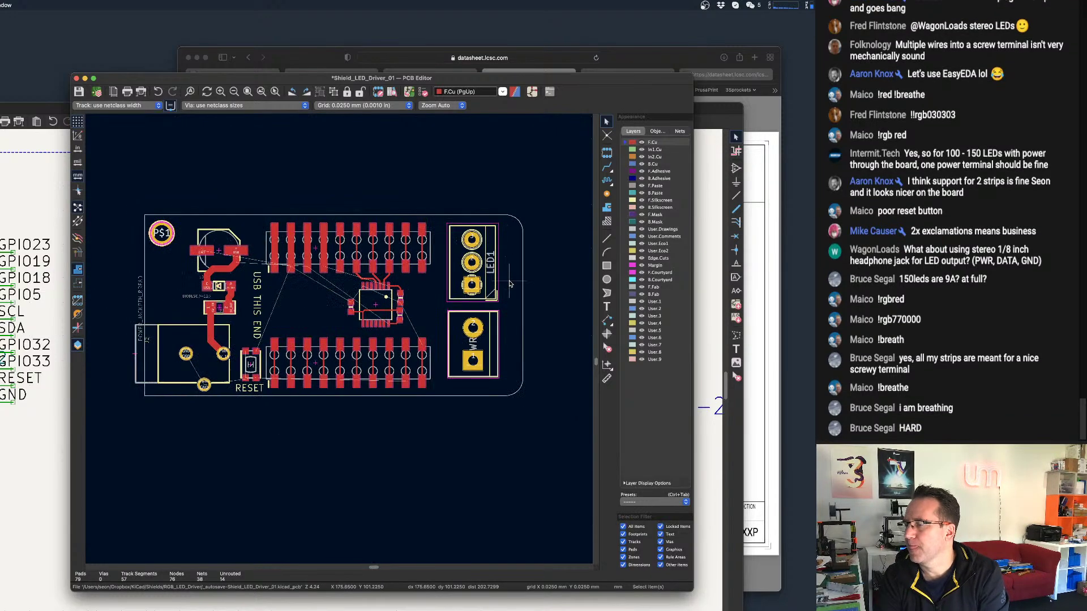
scroll(476, 326, "up", 4)
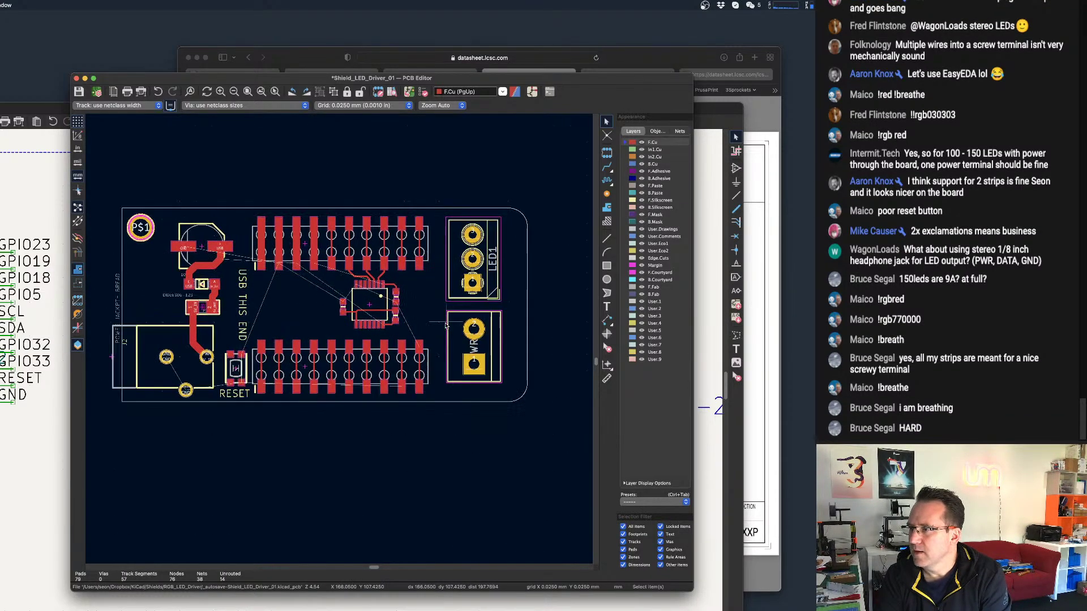
scroll(480, 325, "down", 6)
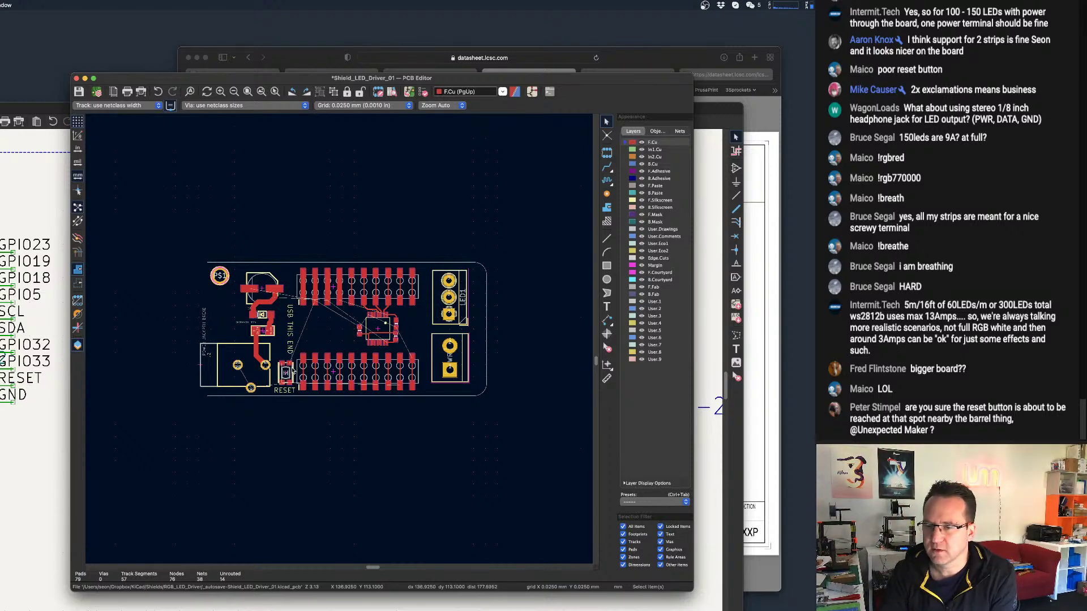
Move the reset button between the P$1 hole and the power jack, and place the RESET text directly beneath it.
scroll(299, 373, "up", 2)
scroll(350, 368, "up", 1)
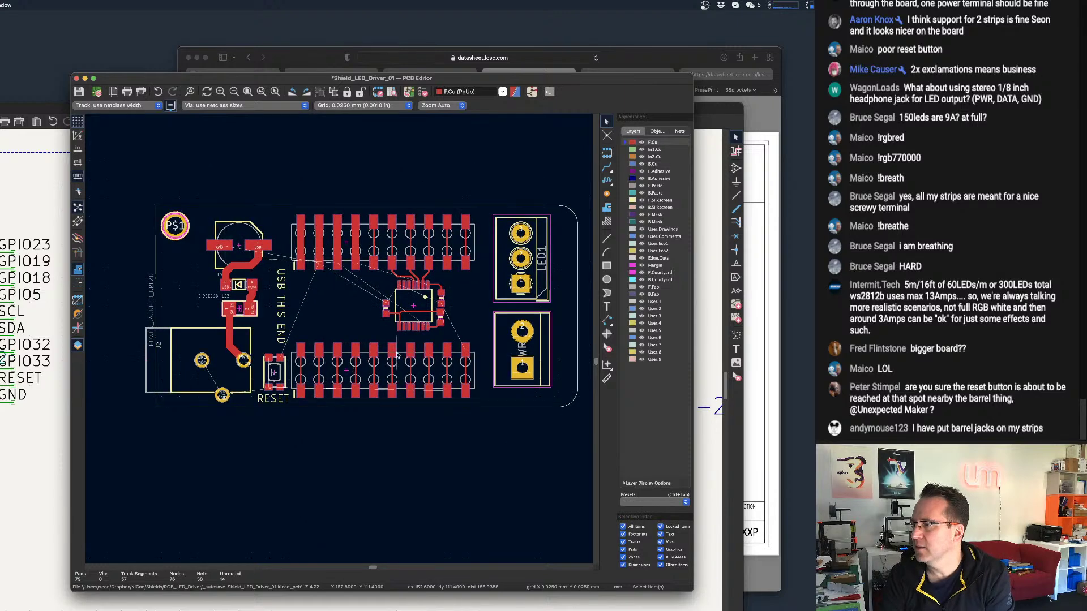
scroll(396, 356, "down", 1)
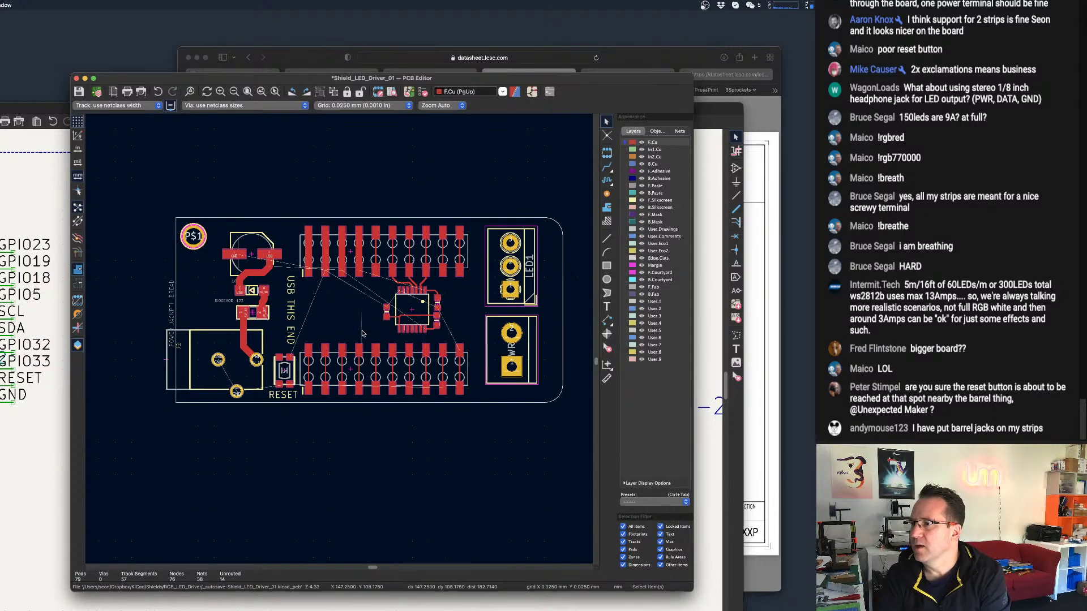
scroll(276, 399, "up", 1)
scroll(277, 397, "up", 1)
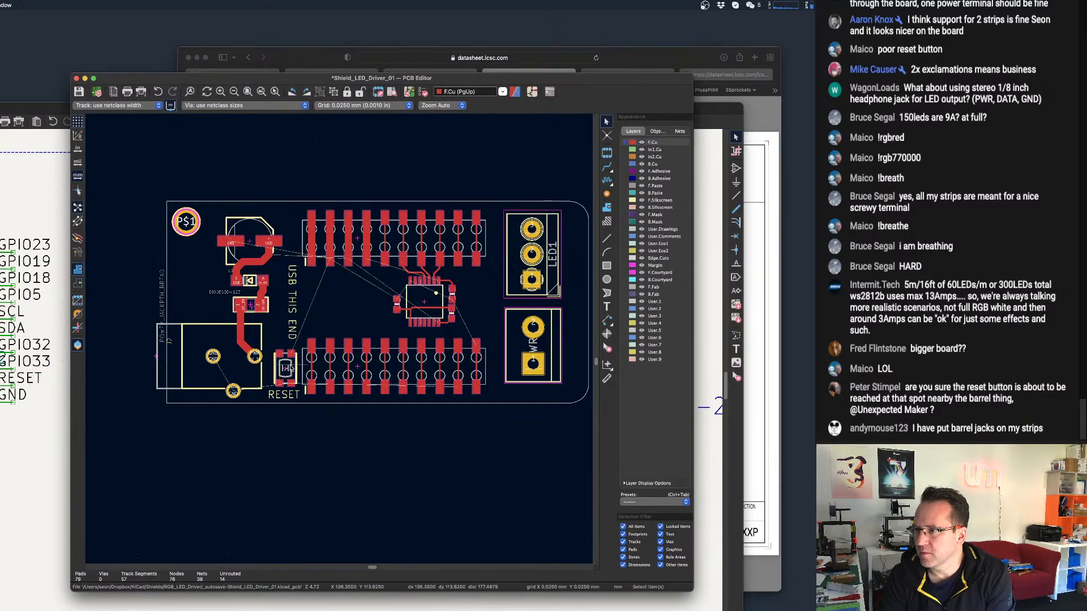
key("m")
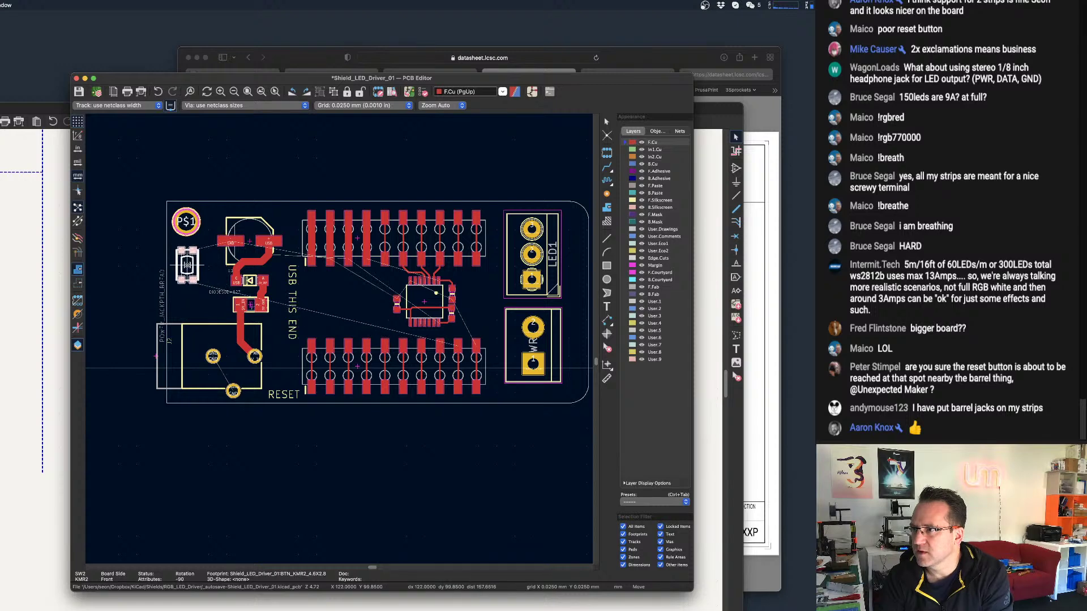
left_click(189, 268)
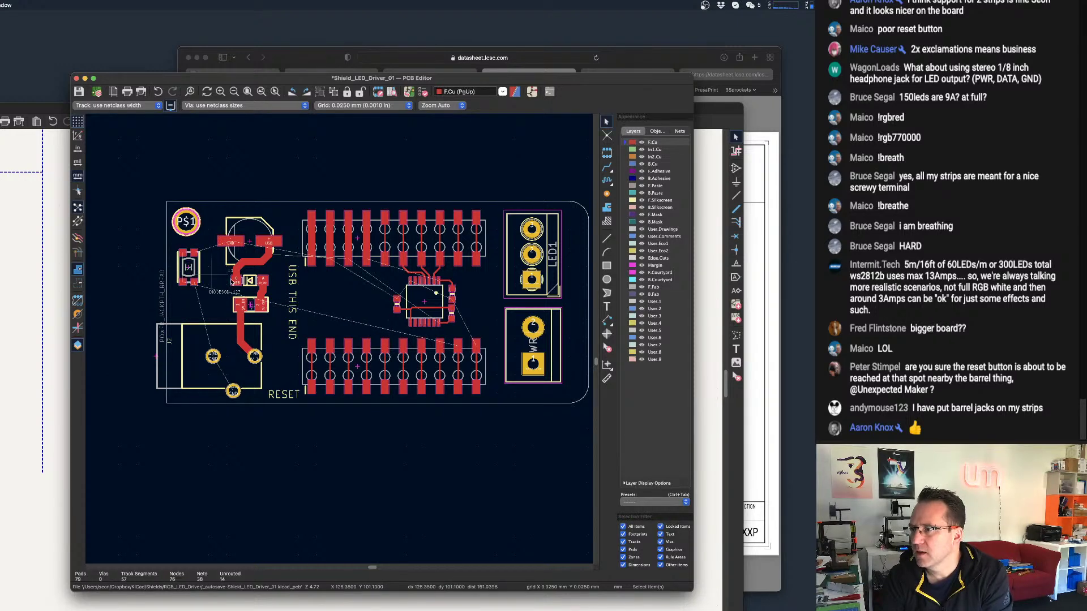
left_click(283, 394)
key("m")
left_click(189, 296)
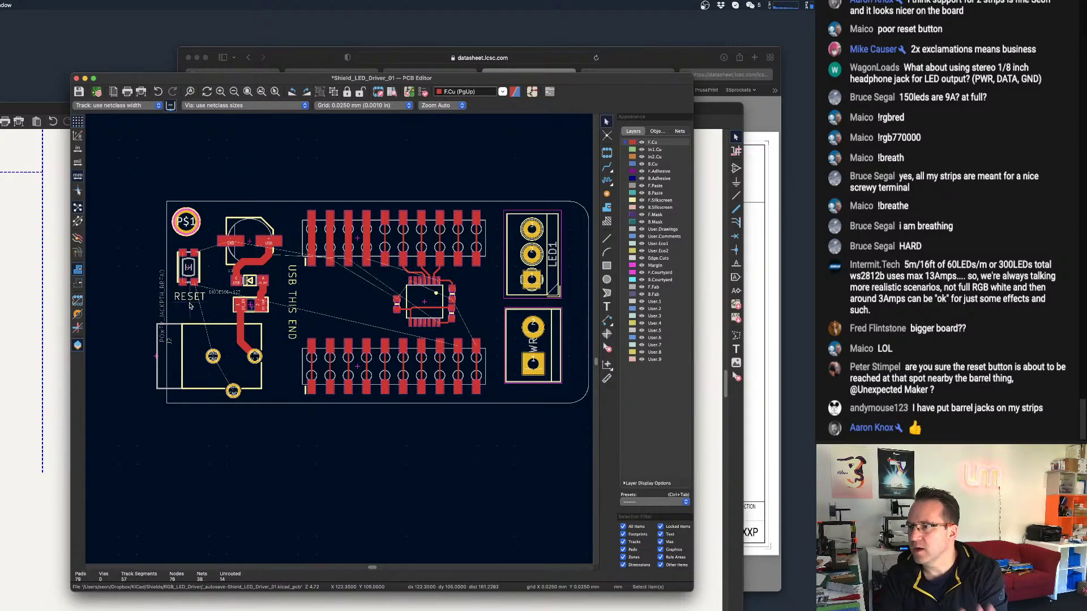
Hide the reference designator and value texts of the power jack footprint J2.
double_click(203, 373)
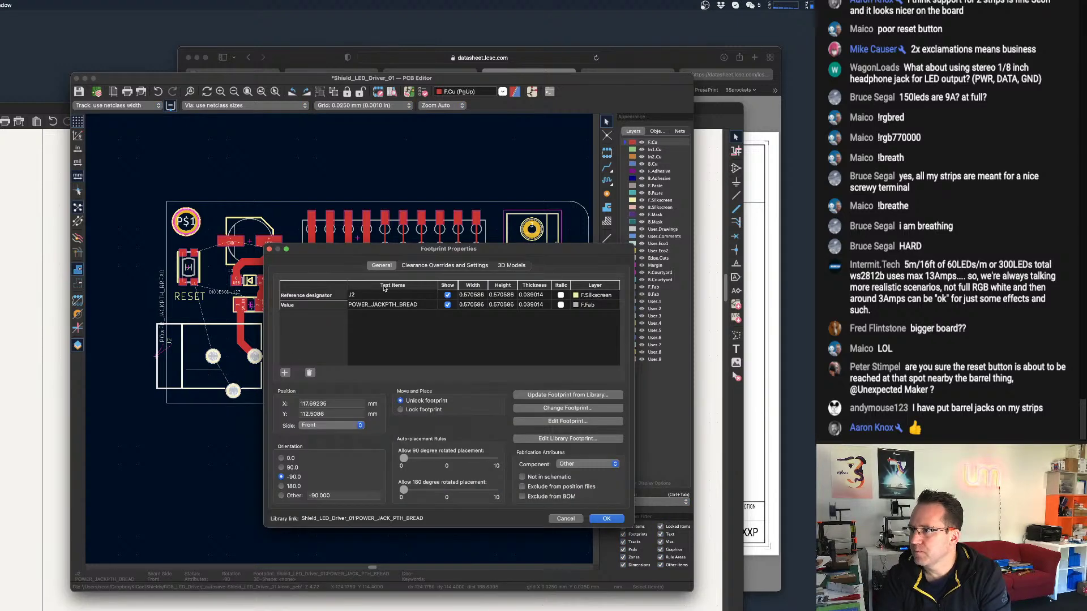
left_click(447, 306)
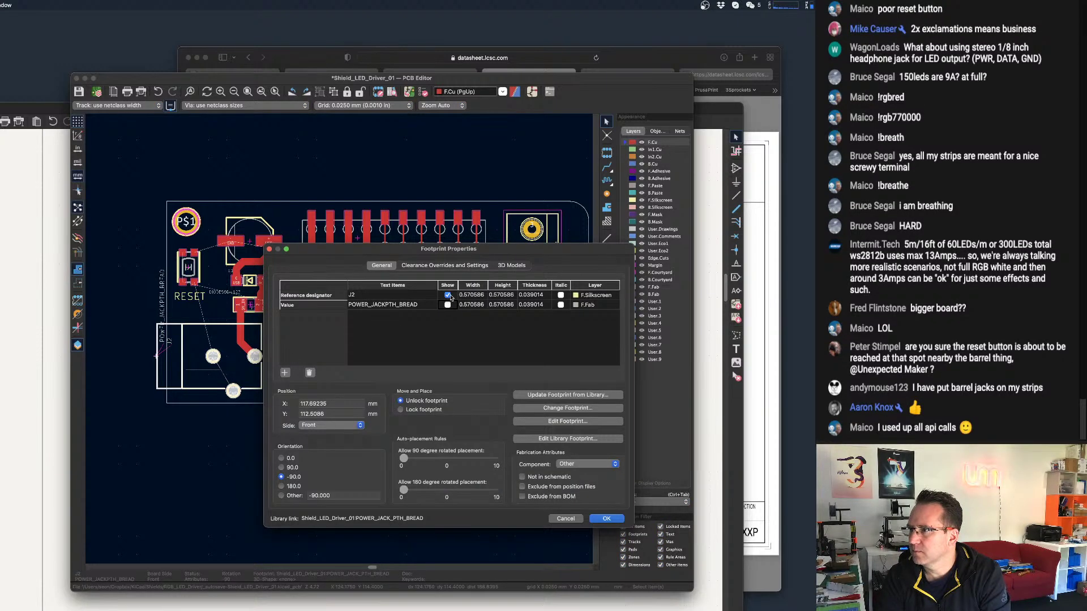
left_click(448, 295)
left_click(612, 520)
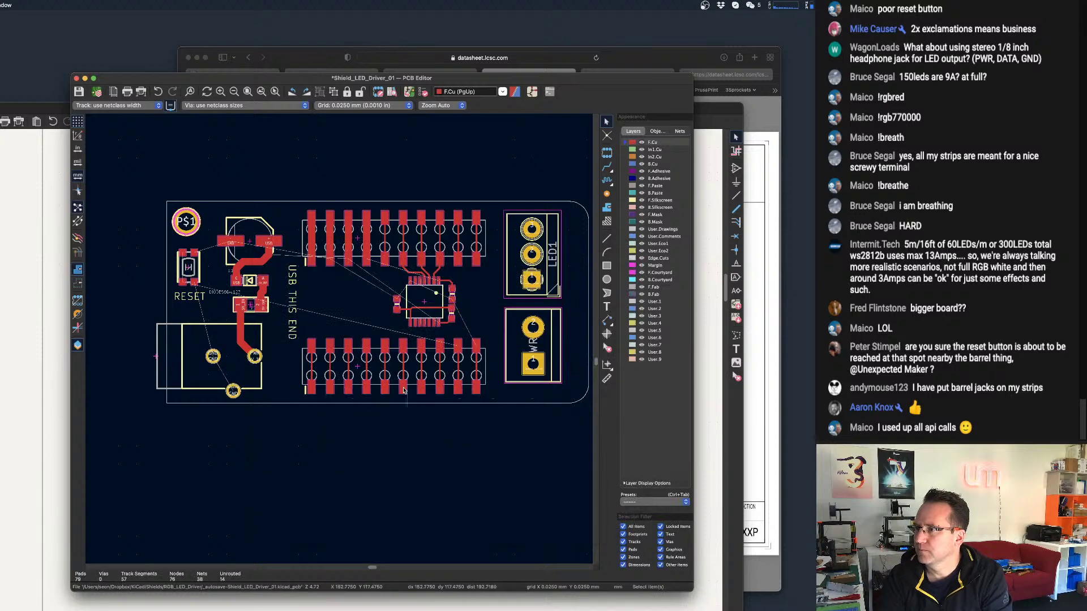
Hide the value texts of diode D6 and capacitor C1.
scroll(310, 330, "up", 1)
scroll(210, 300, "up", 2)
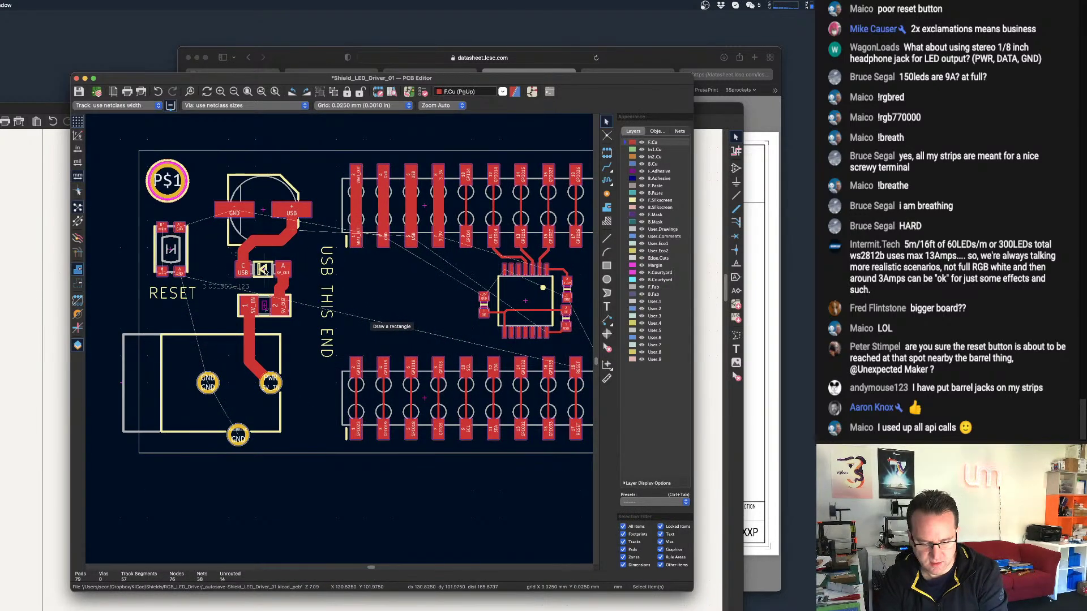
double_click(264, 272)
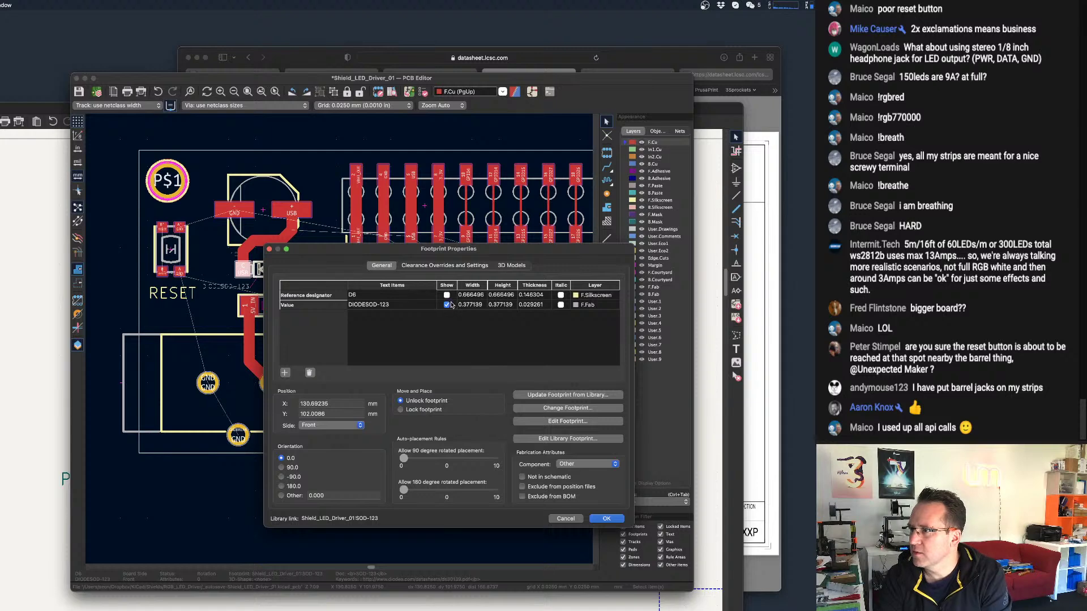
left_click(446, 306)
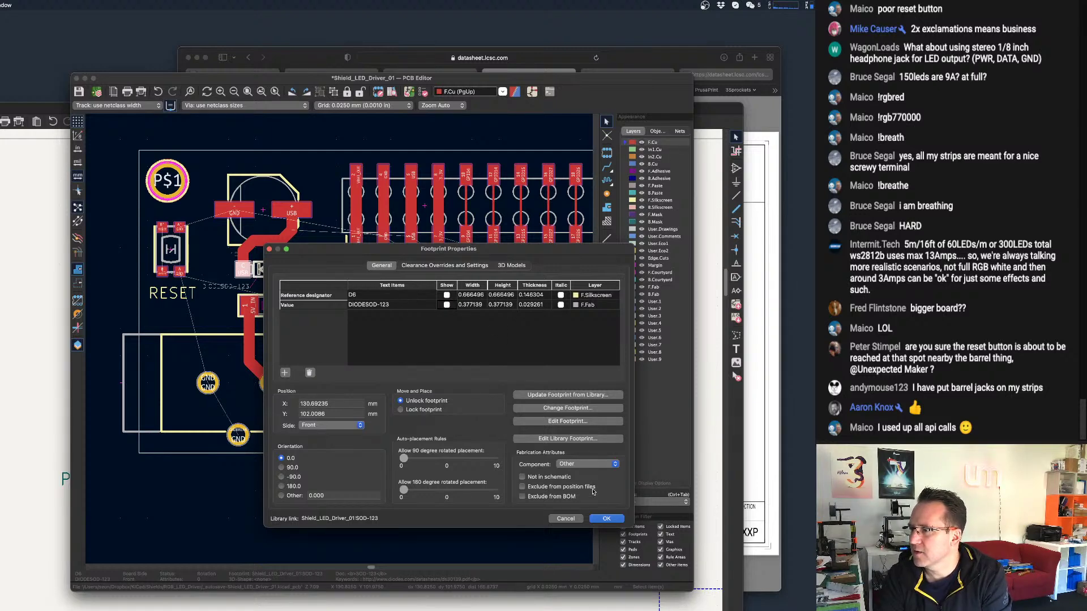
left_click(607, 519)
scroll(252, 259, "up", 4)
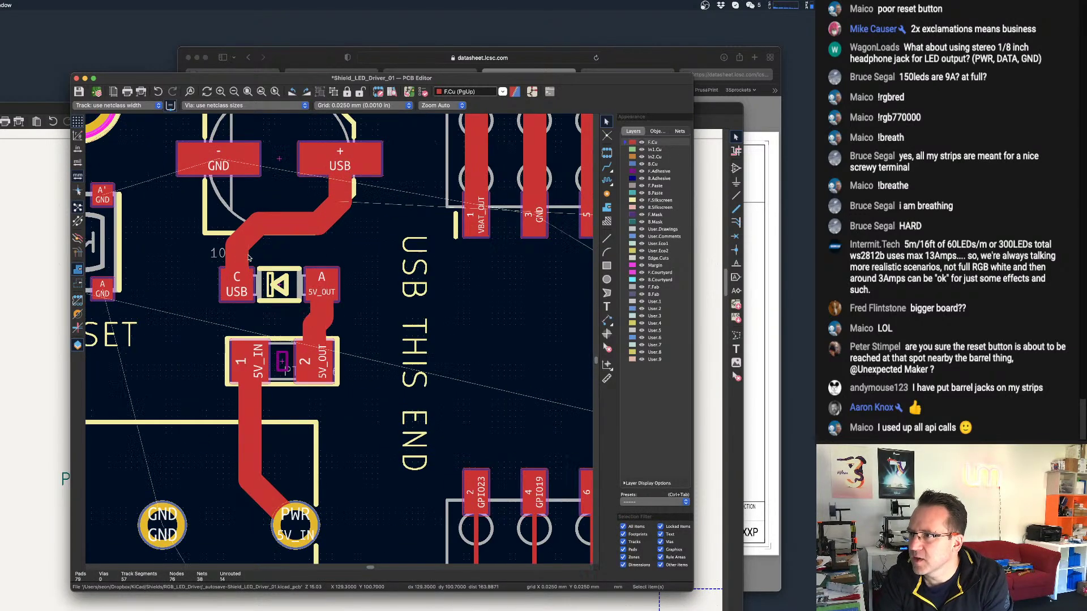
scroll(295, 254, "down", 4)
double_click(286, 222)
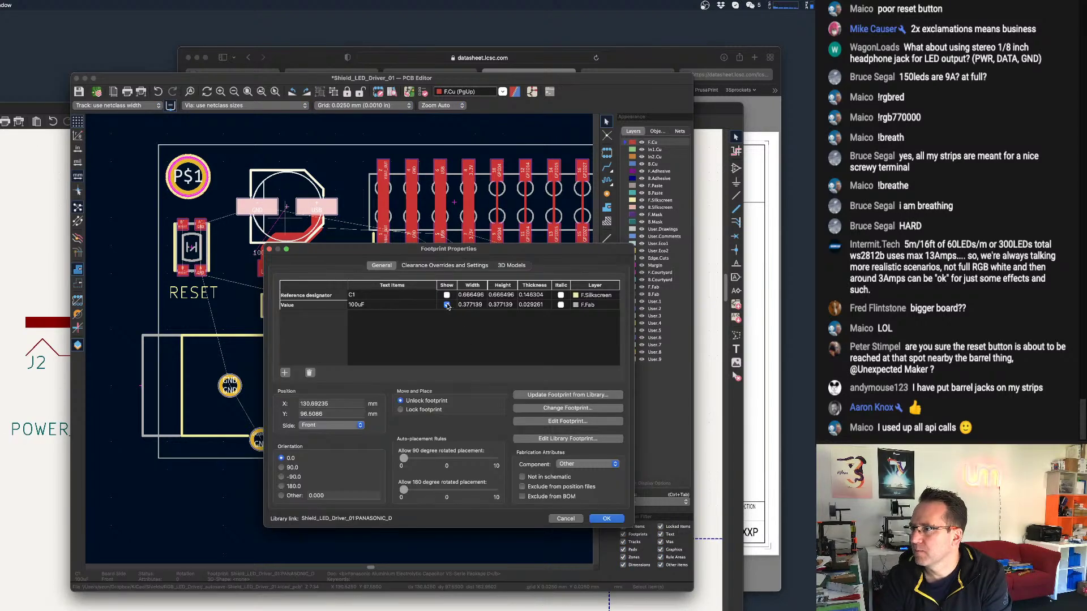
left_click(447, 305)
left_click(607, 519)
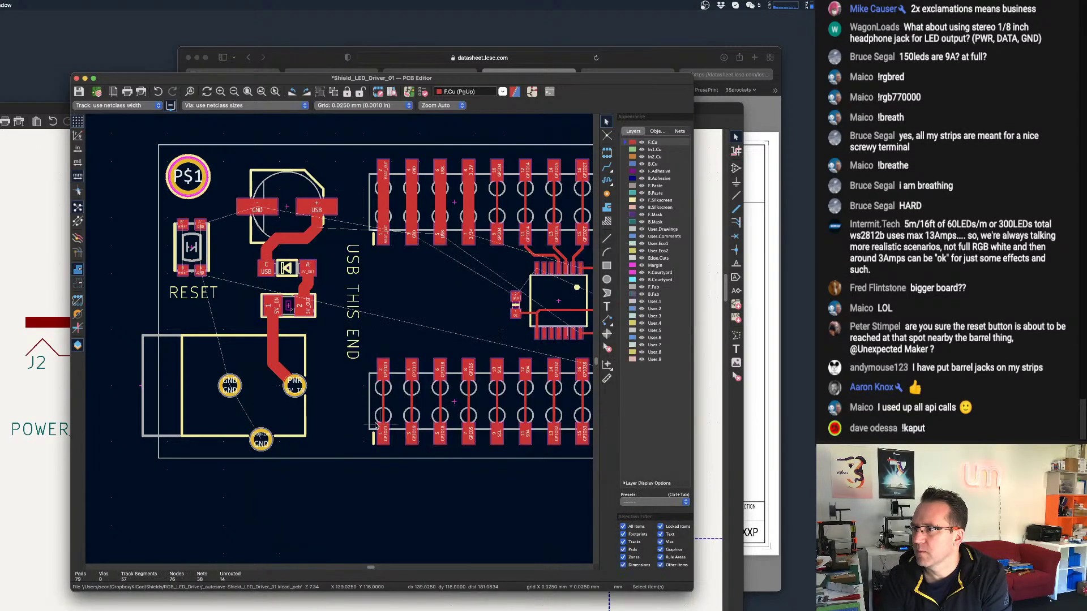
Save the PCB layout and inspect the area around the LED1 and PWR1 terminal blocks.
scroll(318, 412, "down", 1)
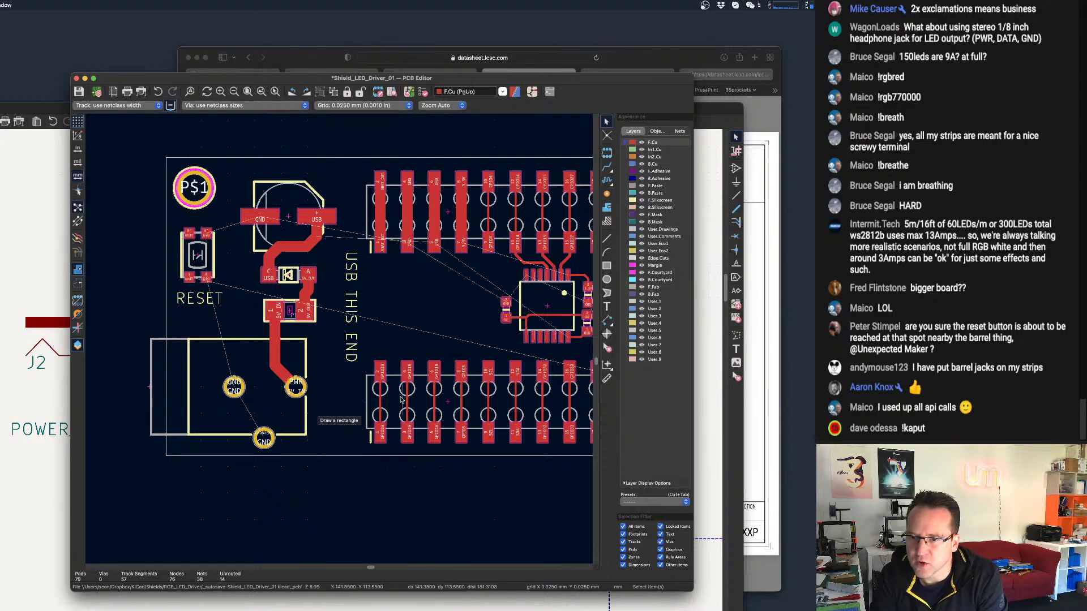
scroll(412, 393, "down", 1)
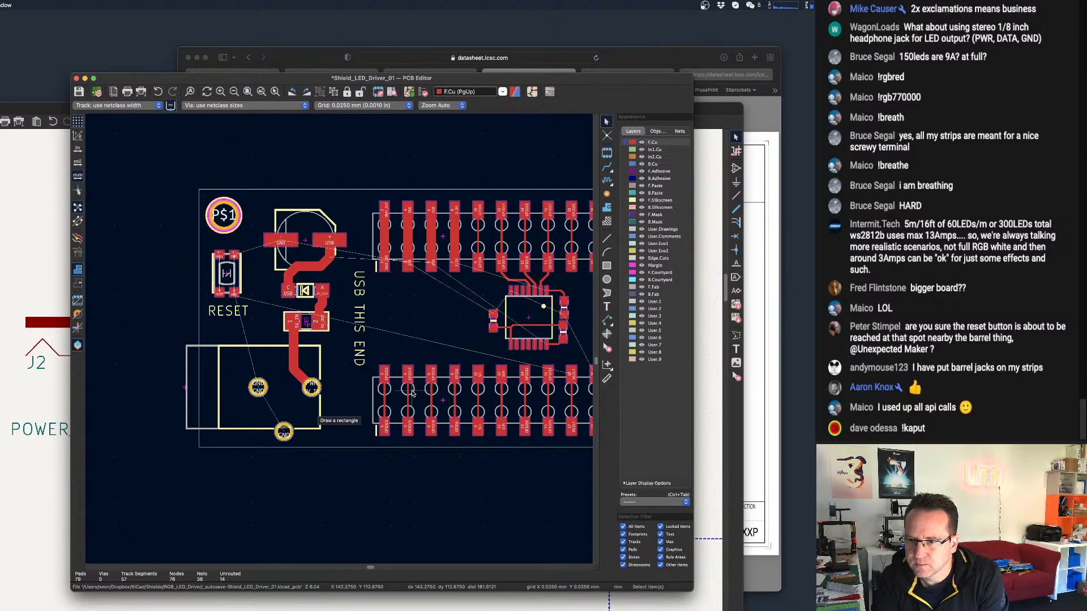
scroll(412, 393, "down", 2)
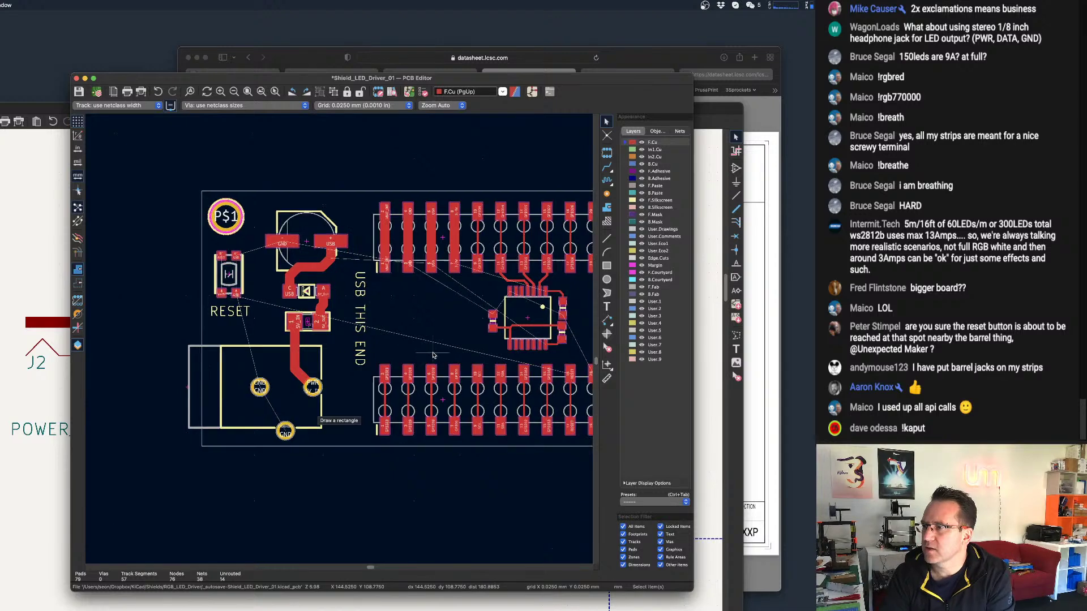
left_click(518, 335)
key("super+s")
scroll(518, 335, "up", 1)
scroll(518, 335, "down", 3)
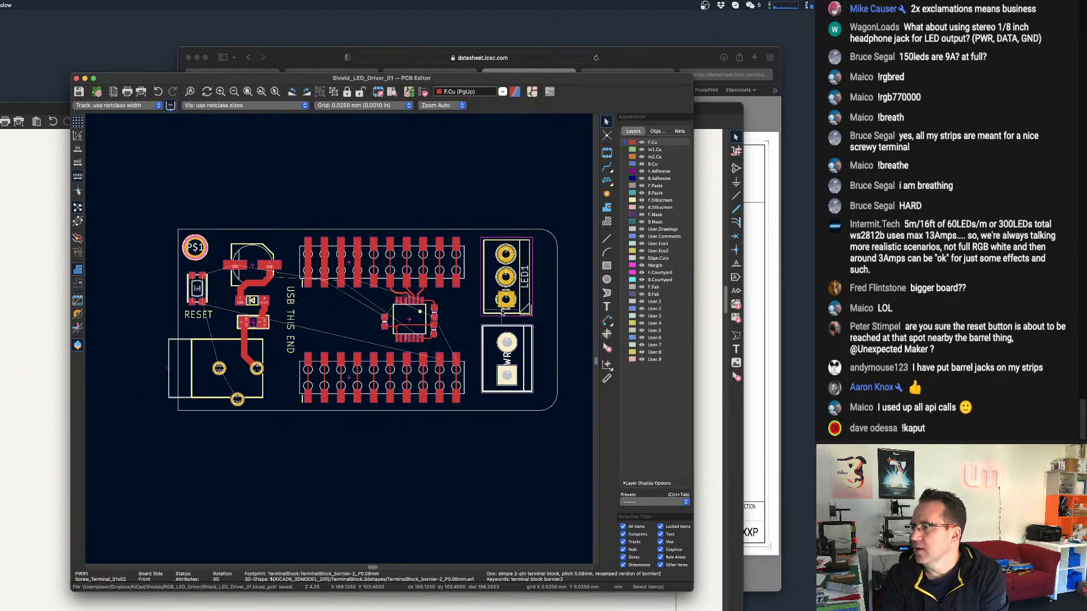
middle_click_drag(518, 334, 467, 370)
scroll(468, 370, "up", 3)
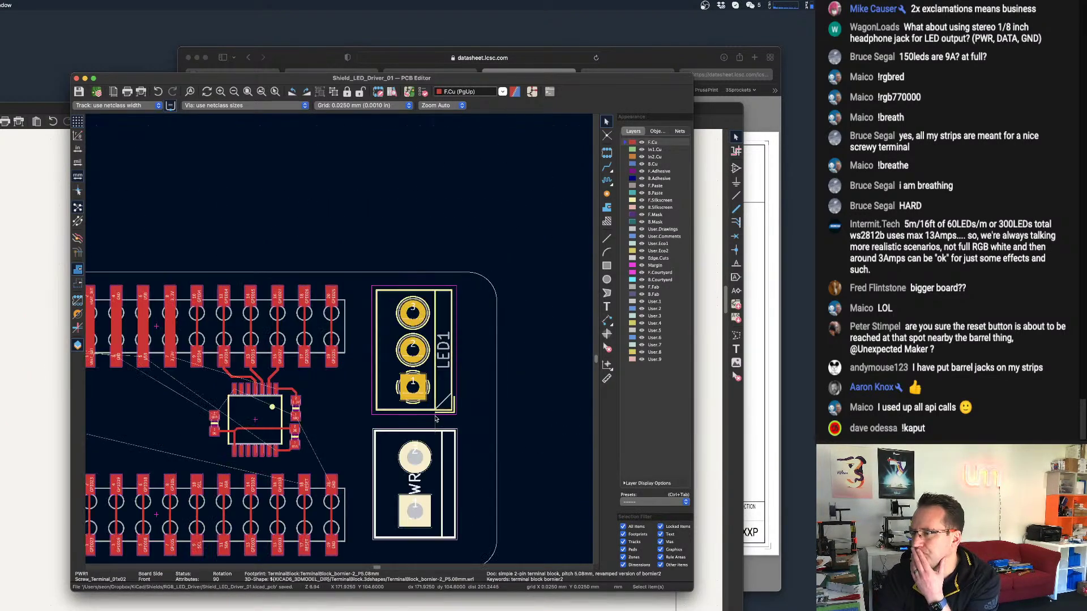
scroll(436, 419, "down", 1)
scroll(435, 418, "down", 1)
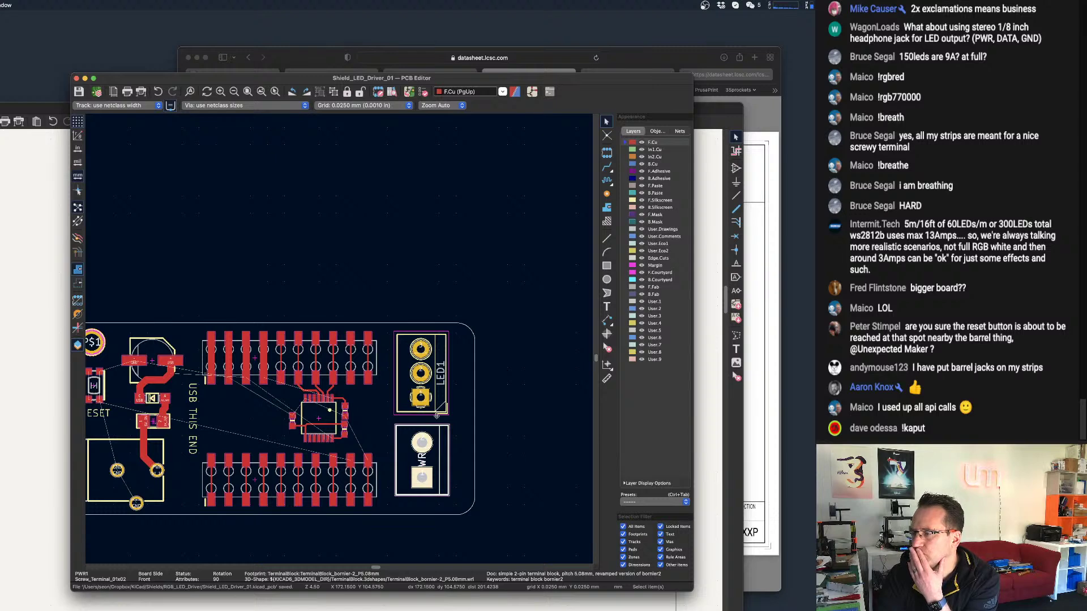
middle_click_drag(437, 416, 472, 408)
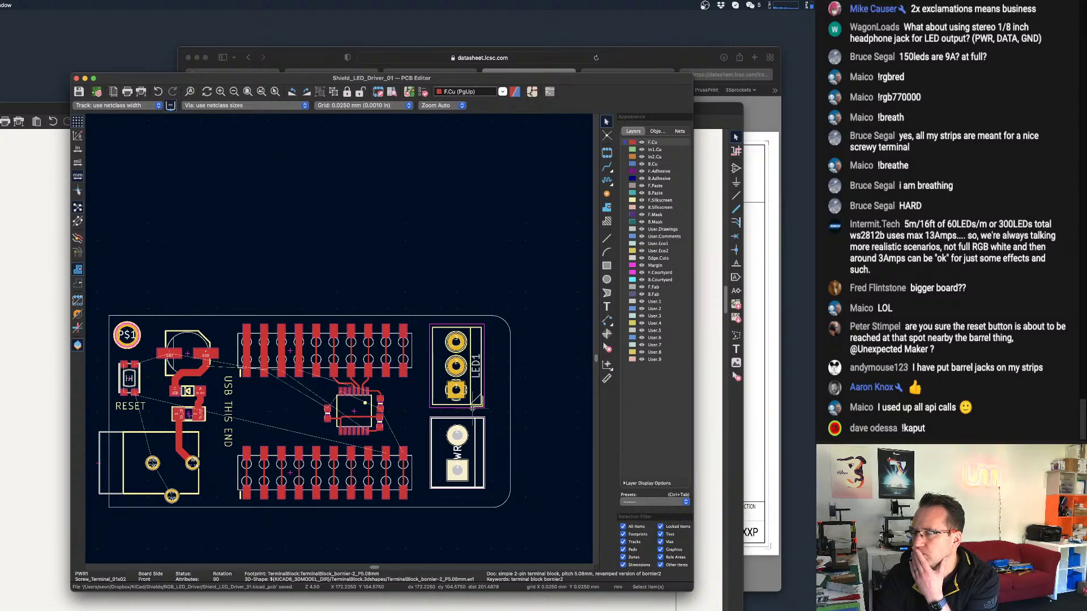
Switch to the schematic editor and bring the LED1 and PWR1 screw terminals into view with no tool active.
left_click(64, 256)
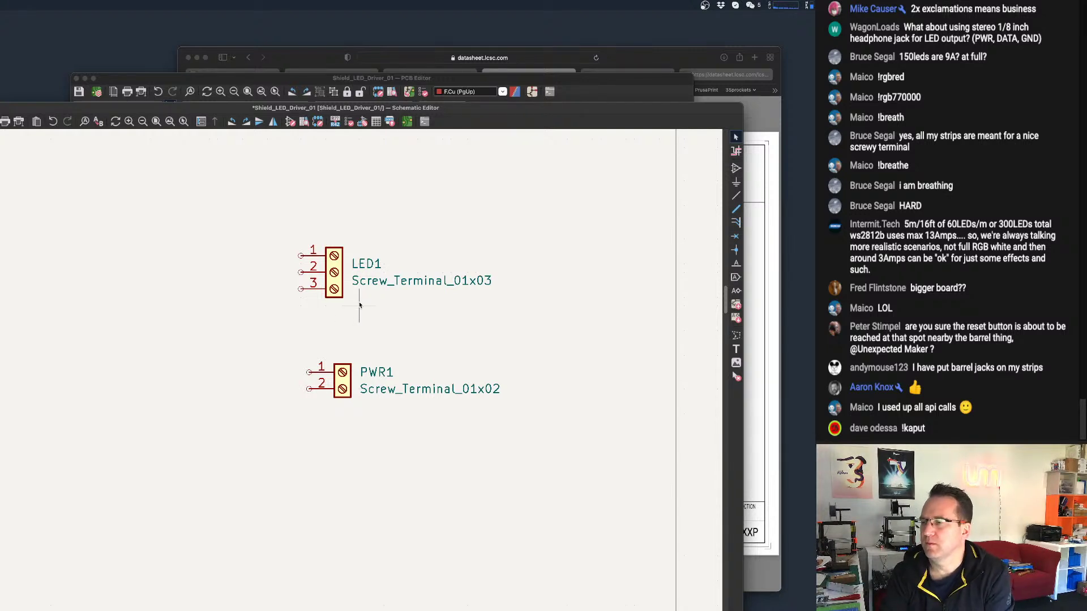
scroll(325, 275, "down", 1)
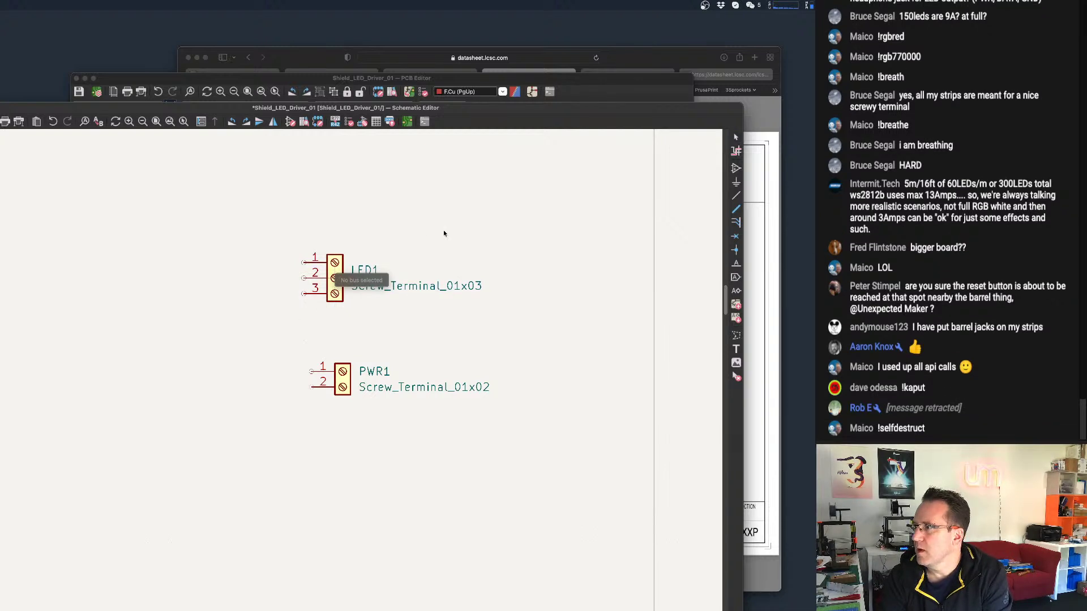
key("Escape")
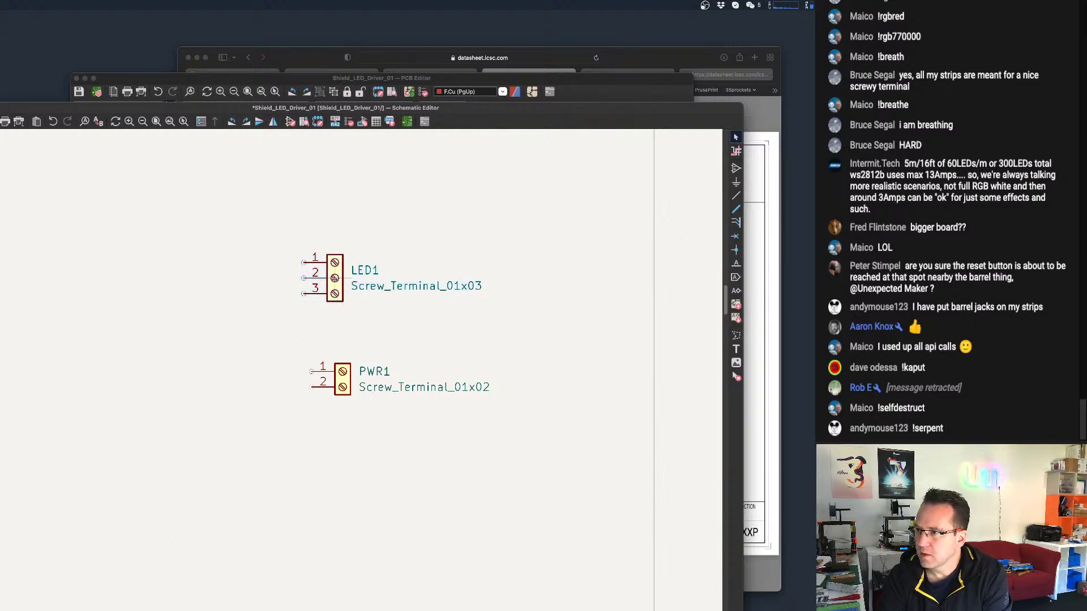
Duplicate the LED1 three-pin screw terminal, place the copy directly above it, and set the copy's reference to LED2.
key("super+d")
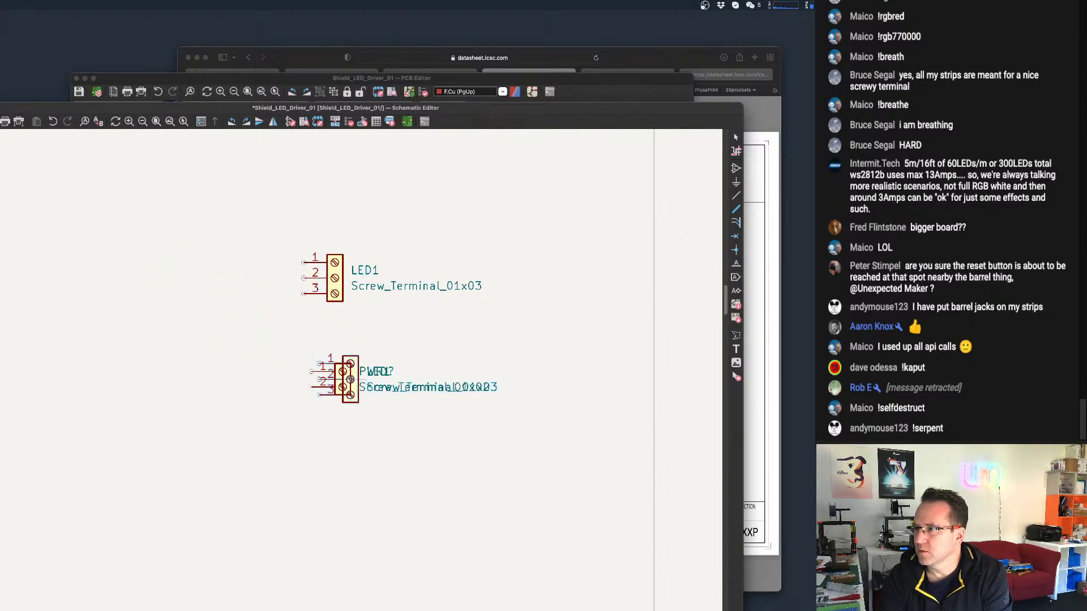
left_click(337, 210)
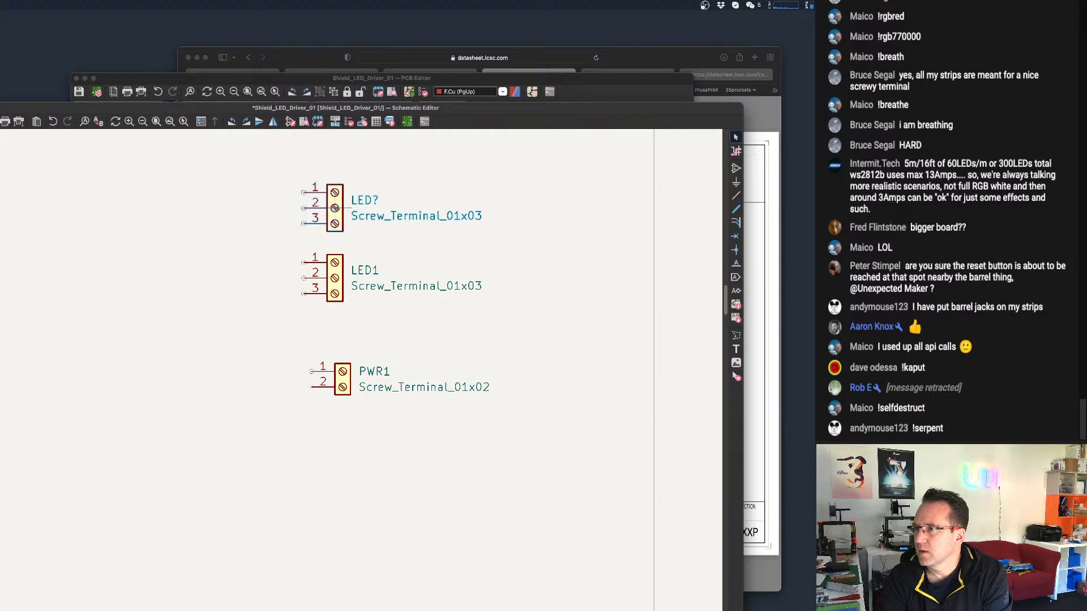
scroll(372, 276, "down", 3)
scroll(372, 276, "up", 5)
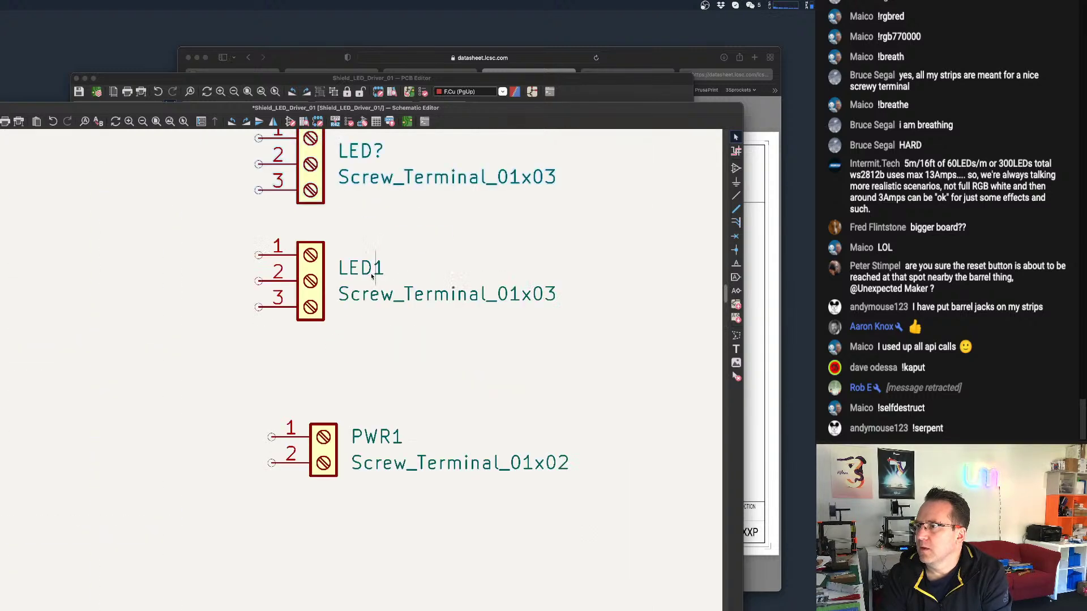
double_click(314, 157)
left_click(276, 241)
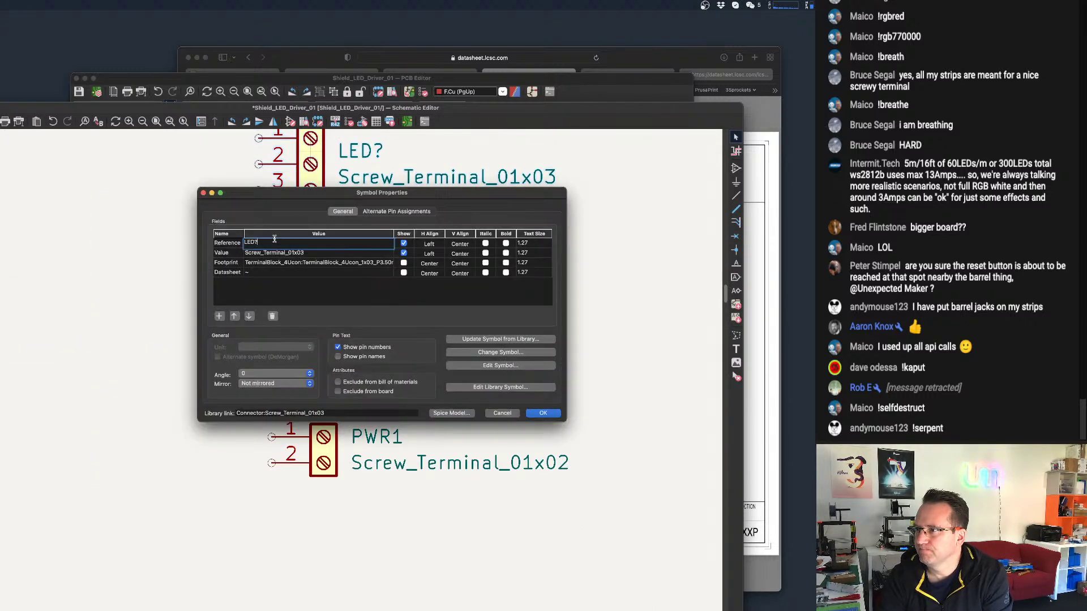
type("LED2")
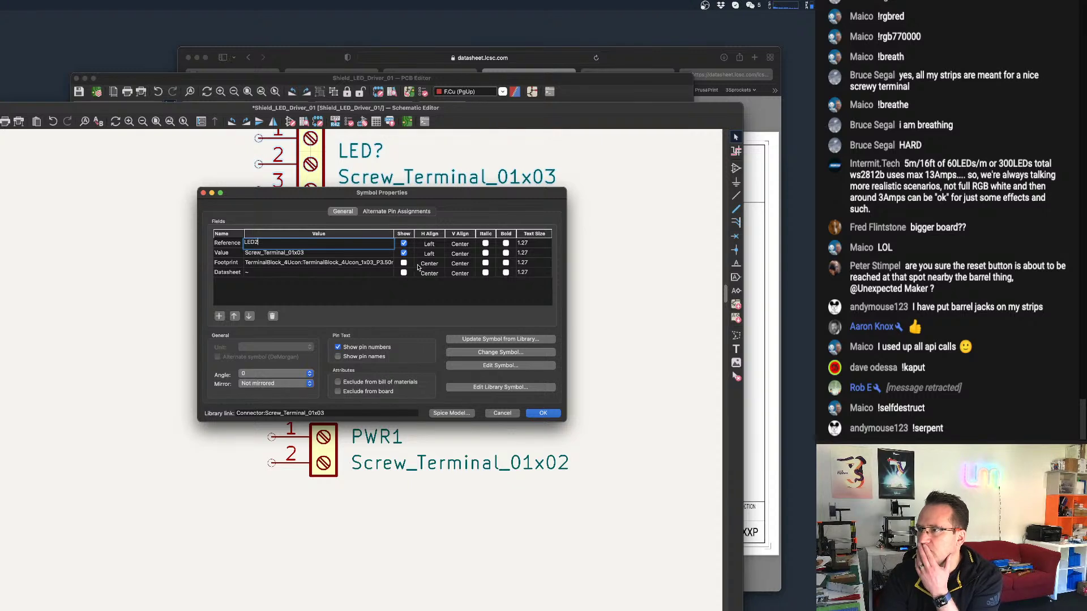
left_click(544, 413)
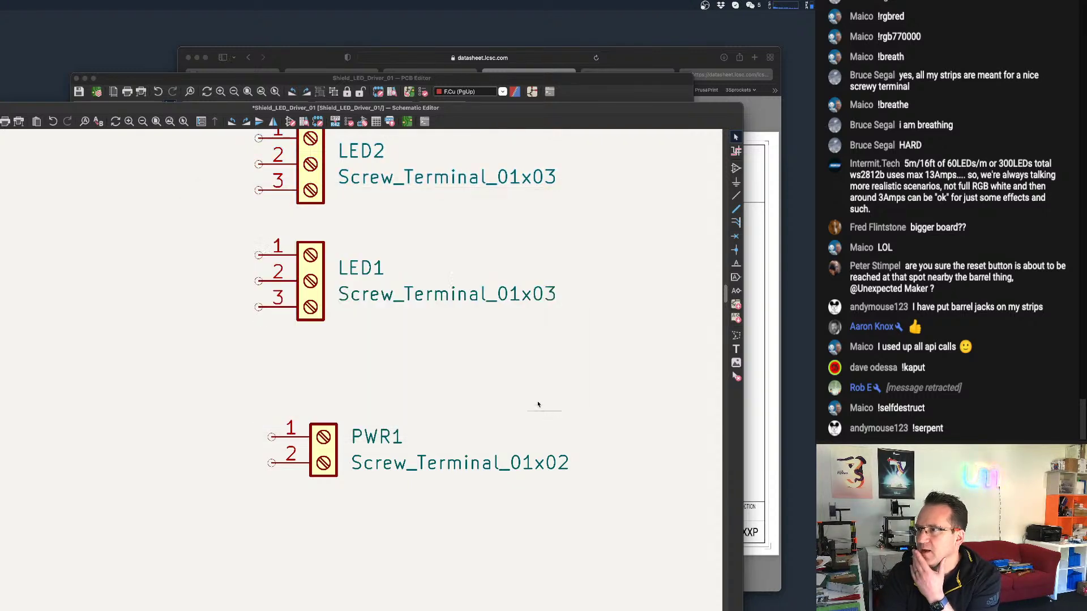
Delete the two-pin PWR1 screw terminal from the schematic and save the schematic.
scroll(533, 396, "down", 3)
scroll(441, 414, "up", 1)
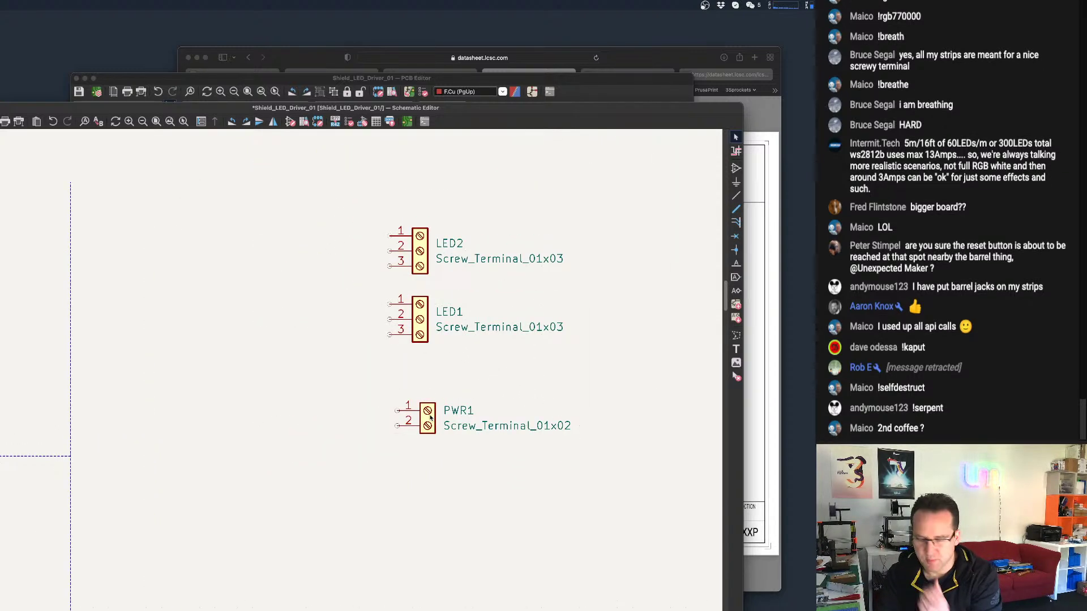
key("d")
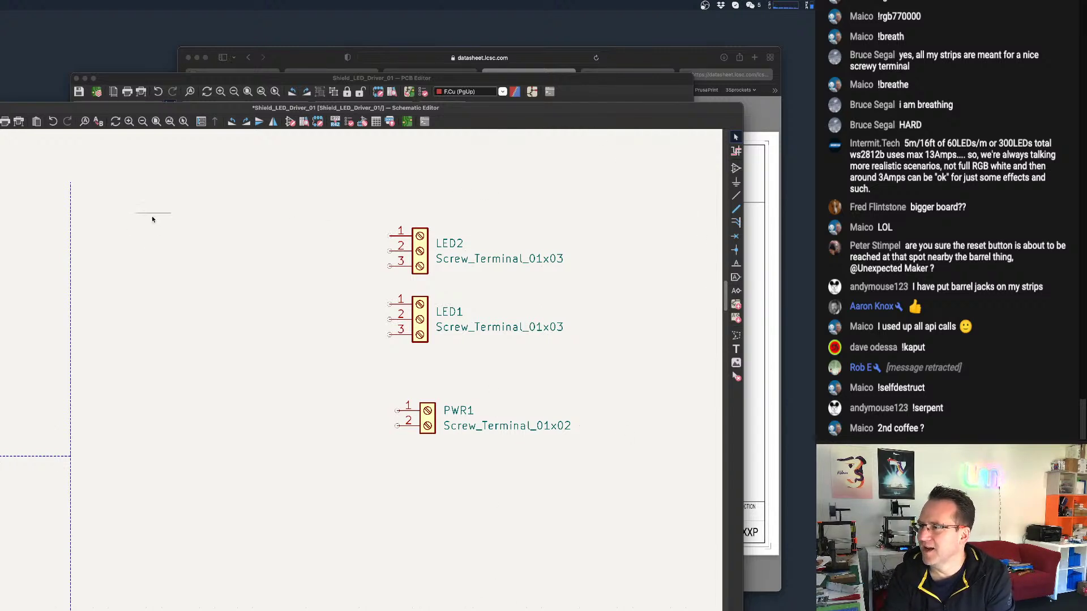
scroll(254, 363, "down", 5)
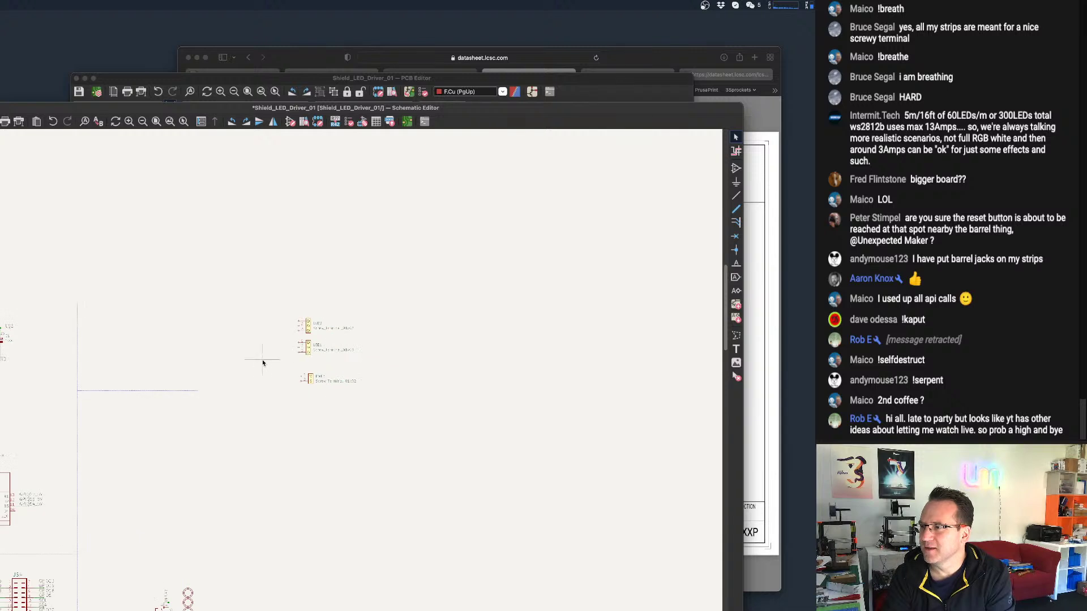
scroll(595, 311, "up", 3)
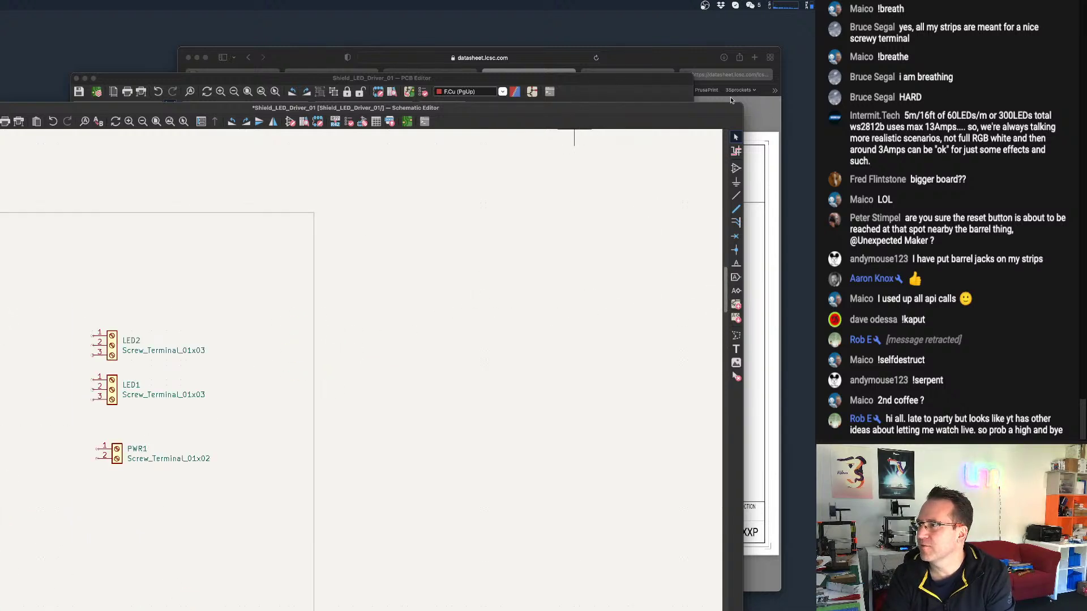
left_click(736, 376)
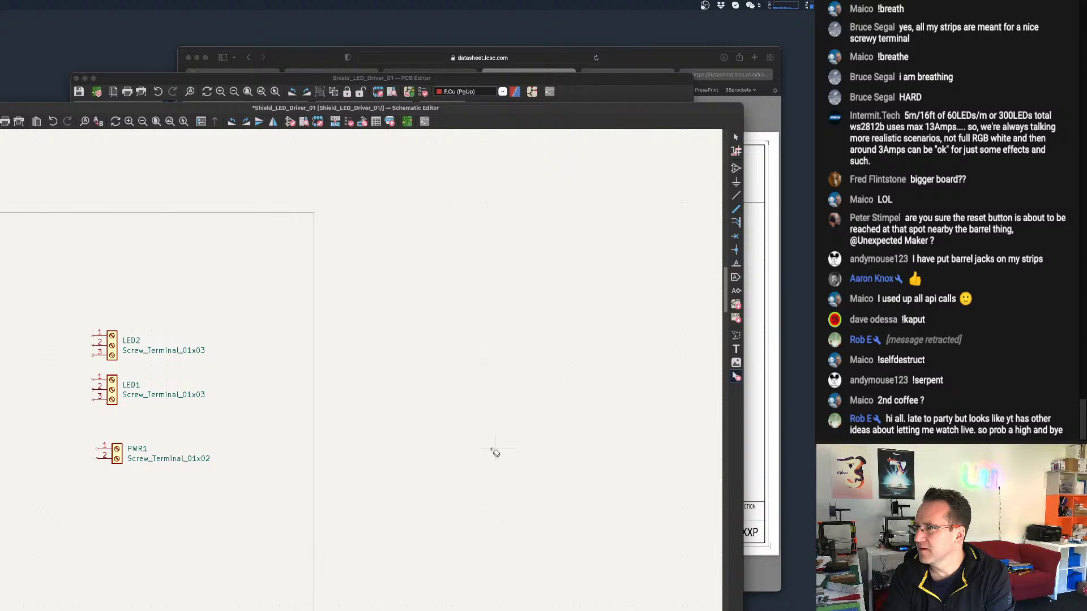
left_click(116, 457)
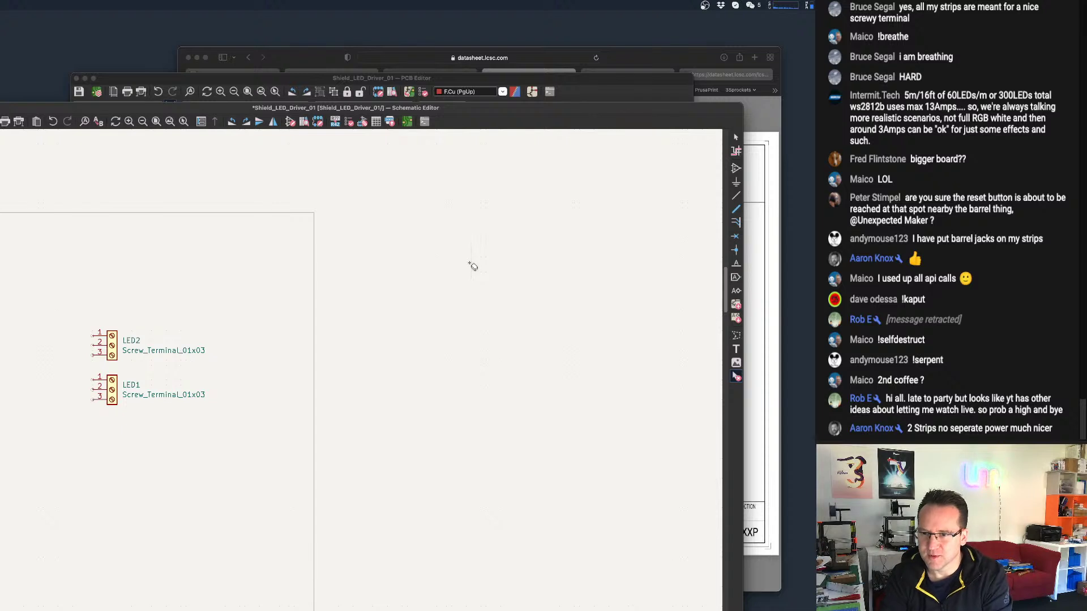
scroll(473, 266, "down", 3)
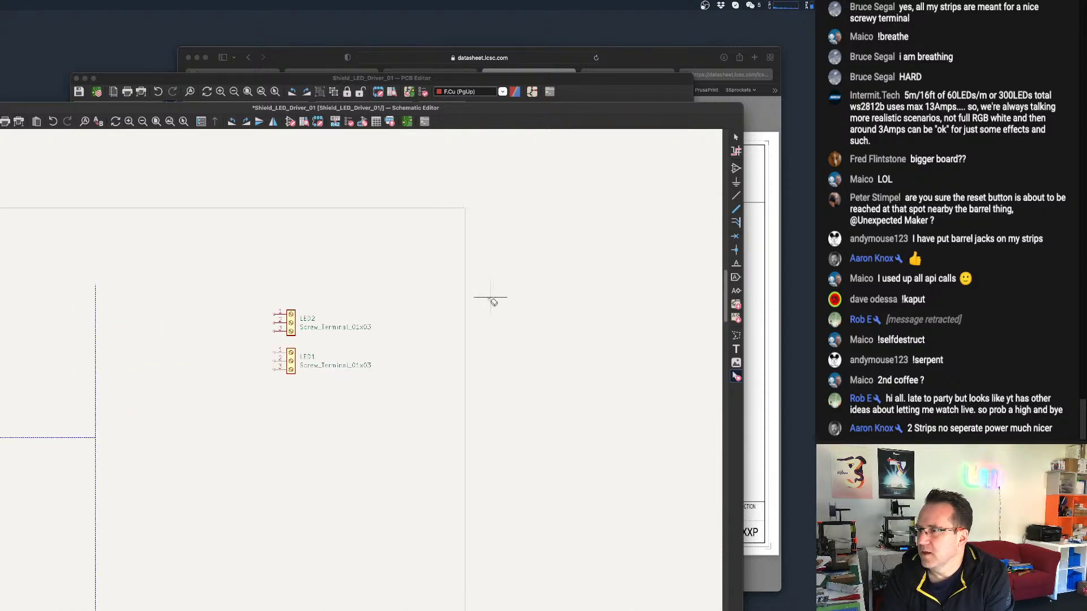
scroll(491, 299, "up", 2)
key("super+s")
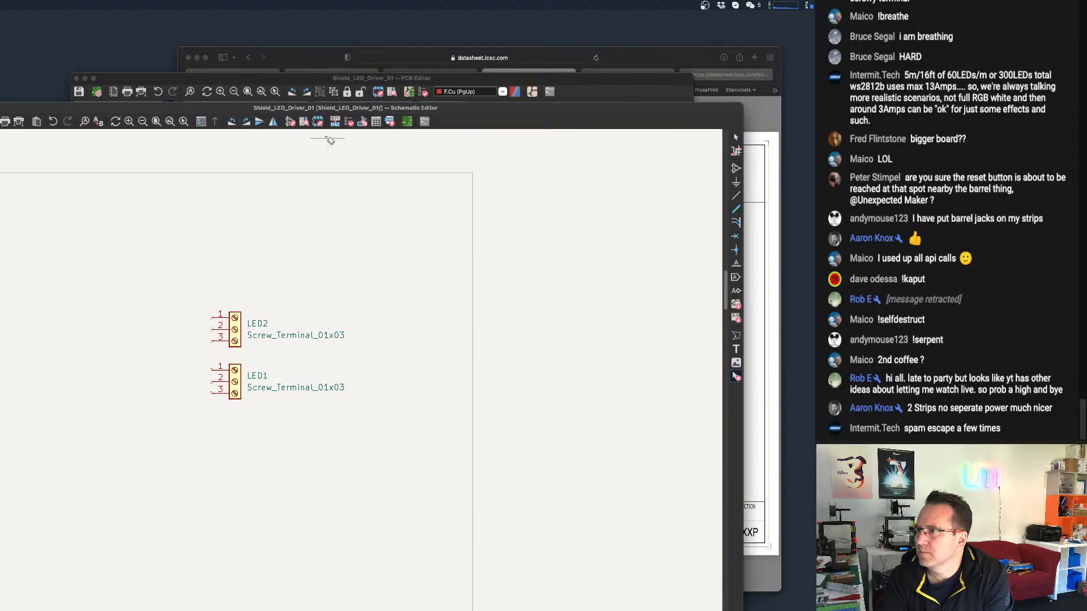
Switch to the PCB Editor and update the board from the schematic.
left_click(412, 94)
left_click(411, 94)
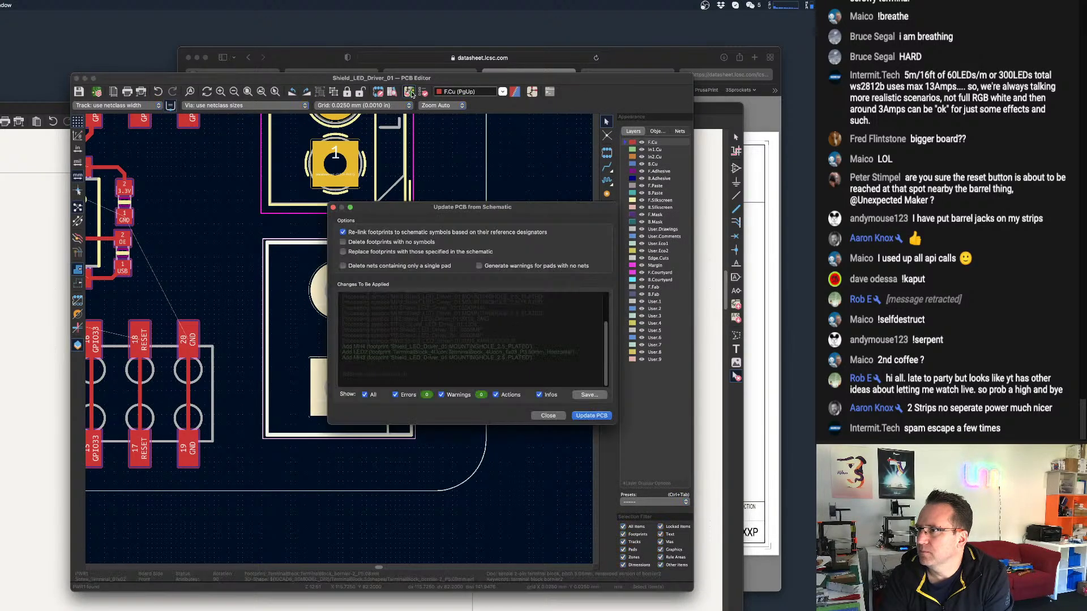
left_click(592, 415)
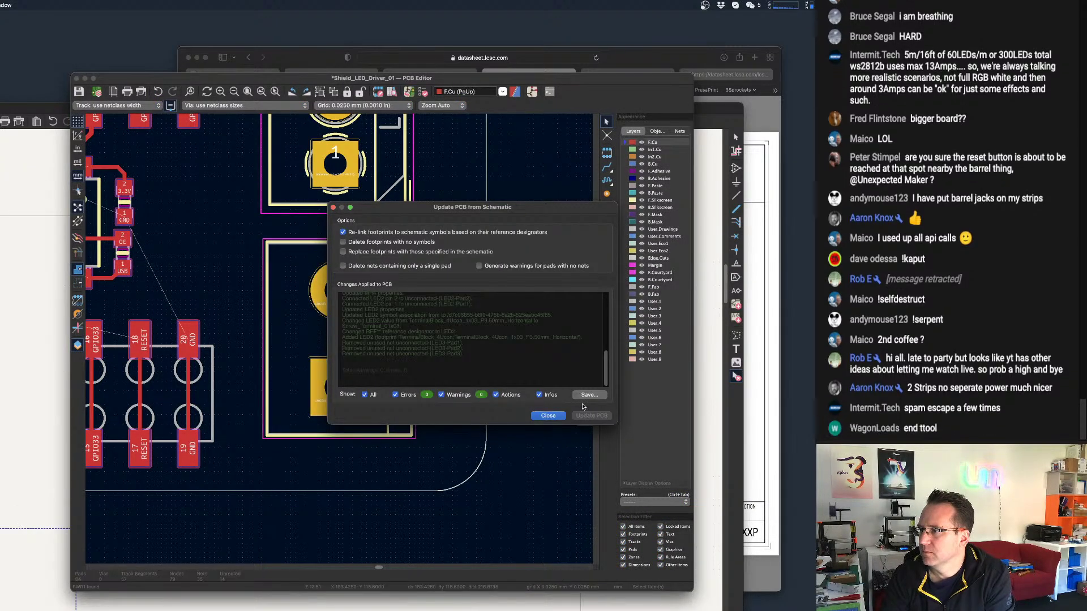
left_click(548, 416)
Rotate the newly imported LED2 terminal and mounting-hole footprints by 90 degrees and place them outside the board's upper-right corner.
scroll(509, 317, "down", 5)
scroll(520, 373, "up", 3)
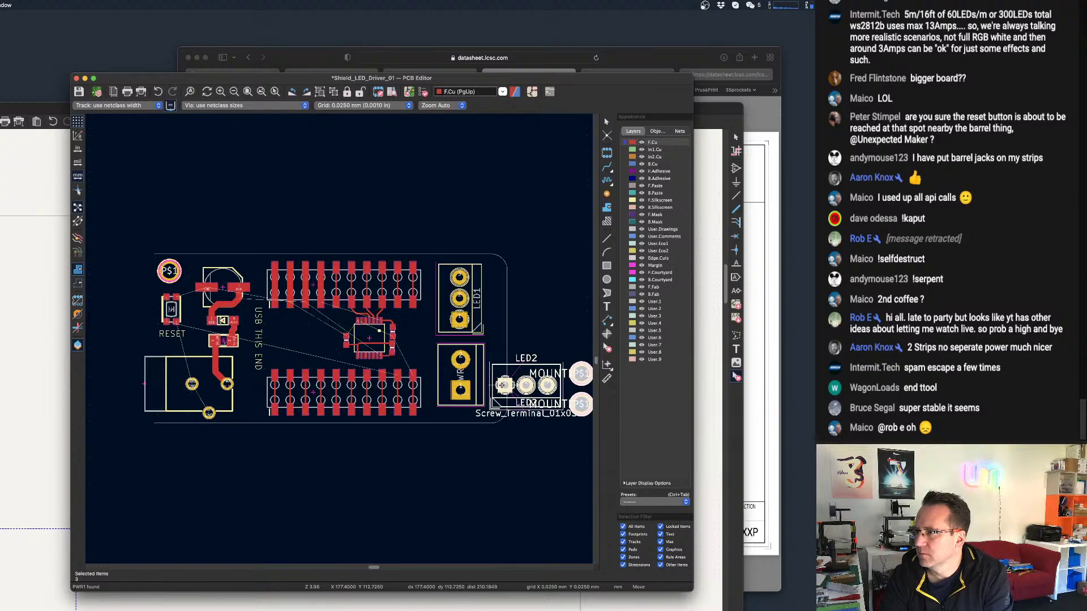
right_click(500, 386)
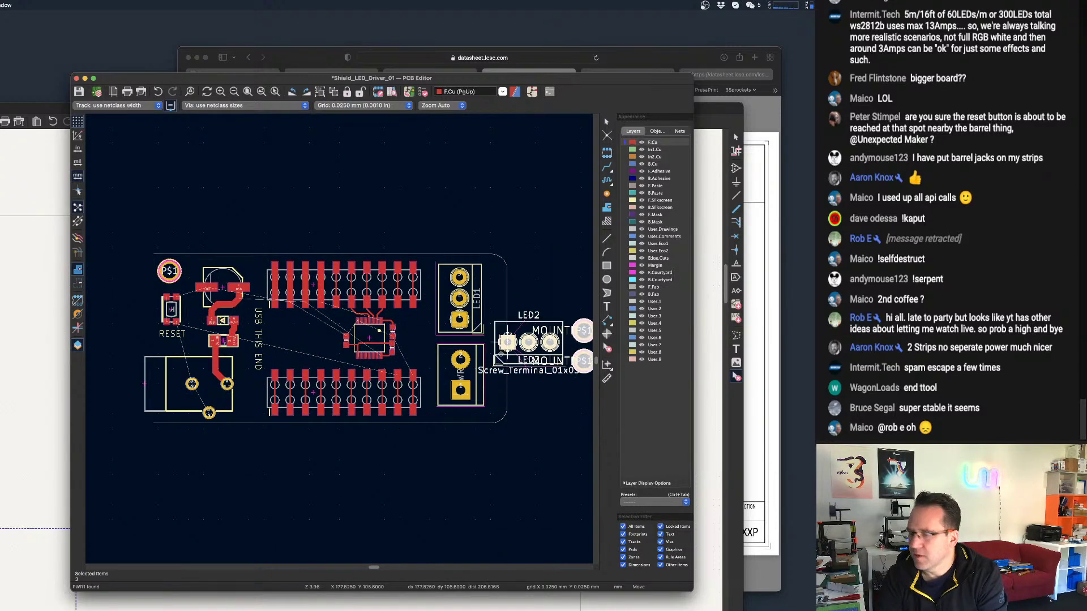
key("r")
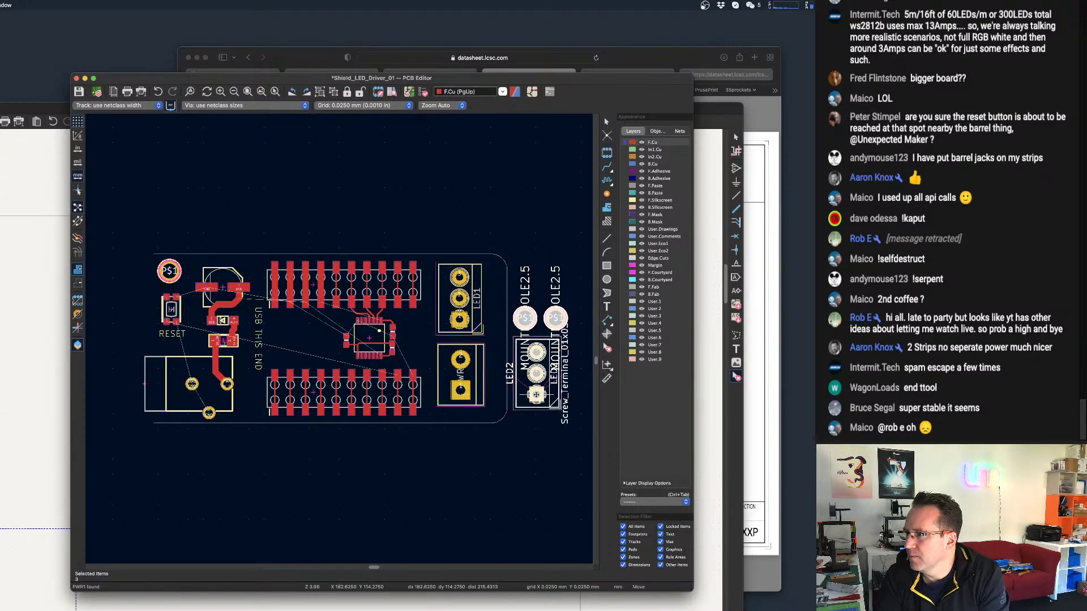
left_click(533, 253)
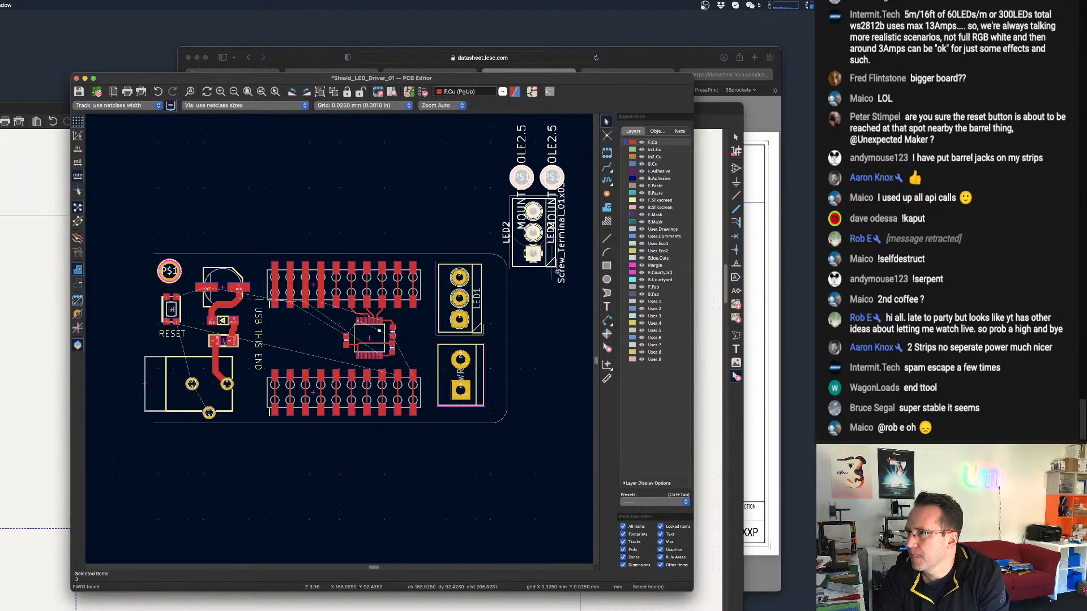
Delete the two-pad PWR1 terminal footprint from the board.
left_click(607, 347)
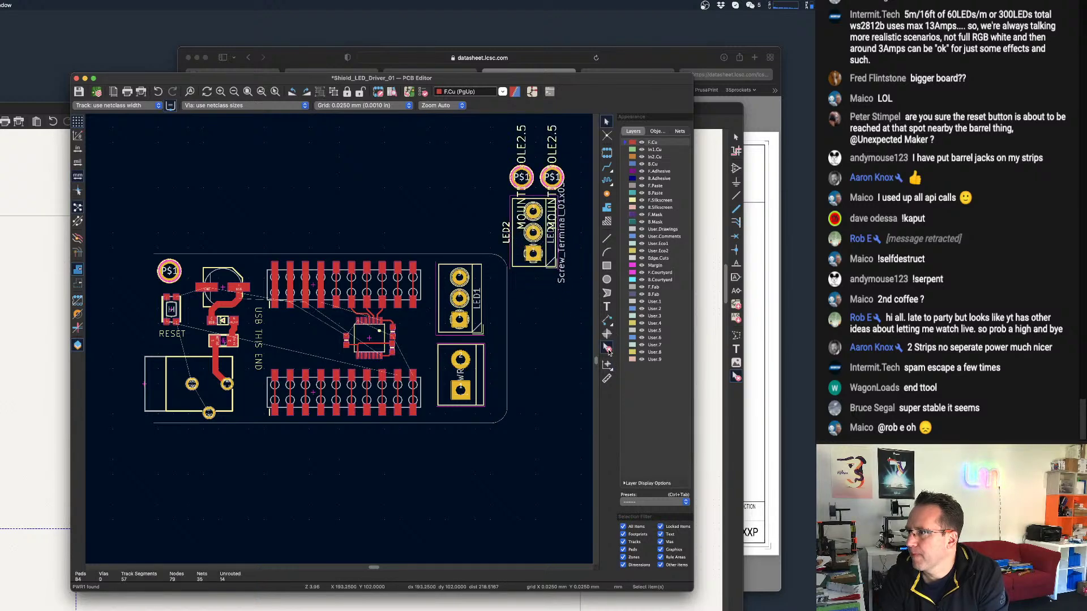
left_click(462, 375)
left_click(606, 121)
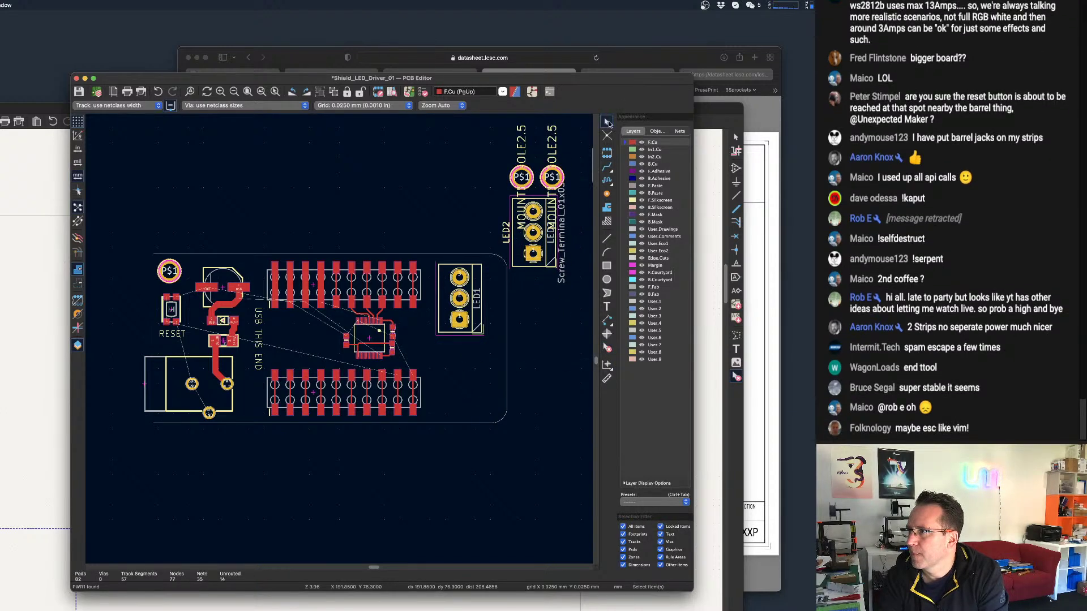
Move the LED2 terminal footprint inside the board outline, directly below LED1 and aligned with it.
left_click(547, 240)
key("m")
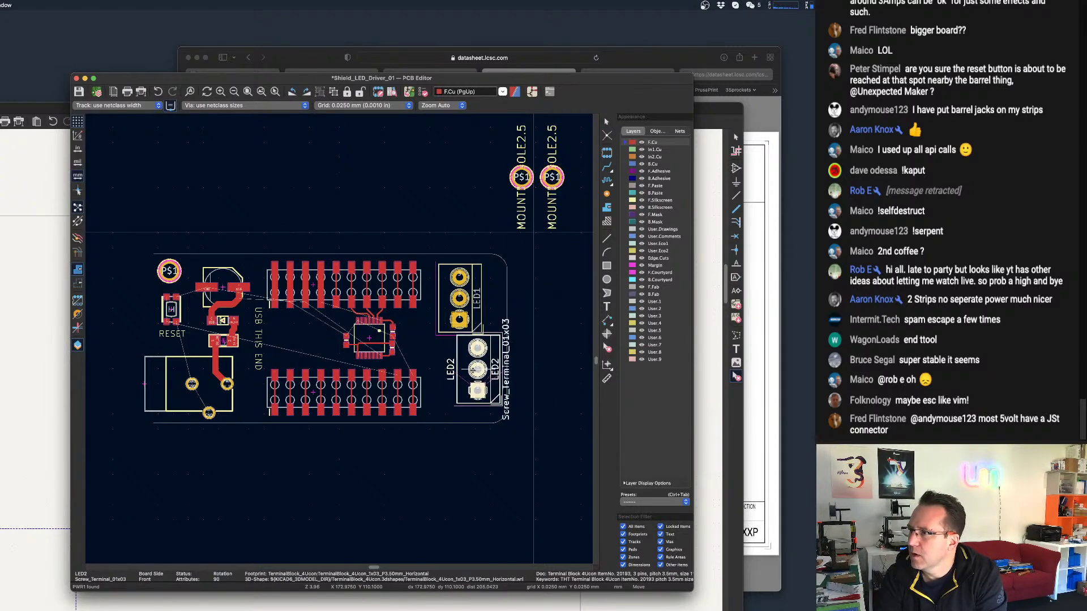
scroll(462, 375, "up", 1)
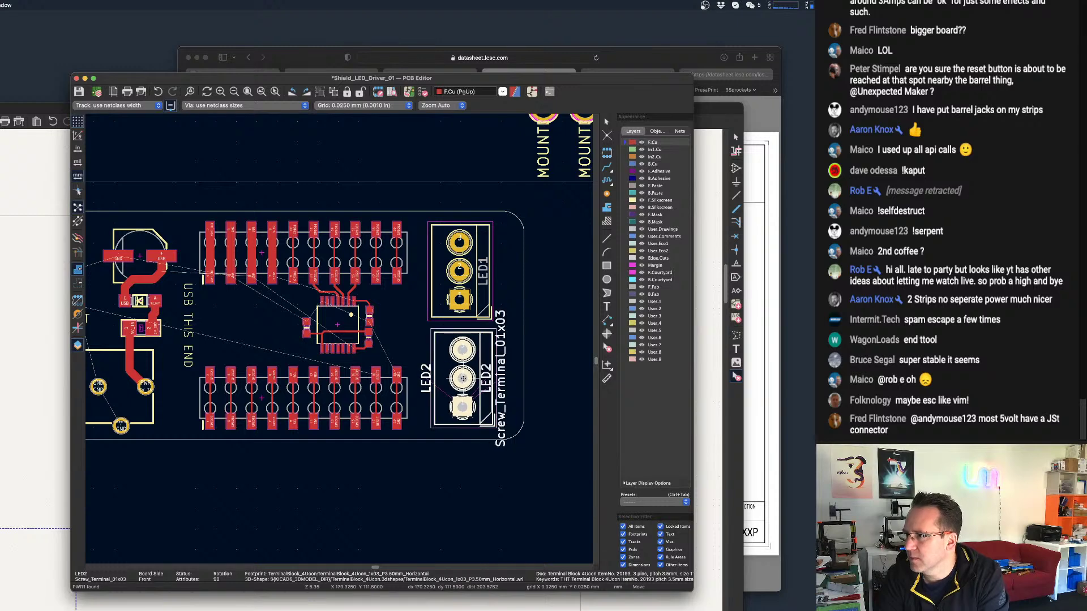
left_click(458, 377)
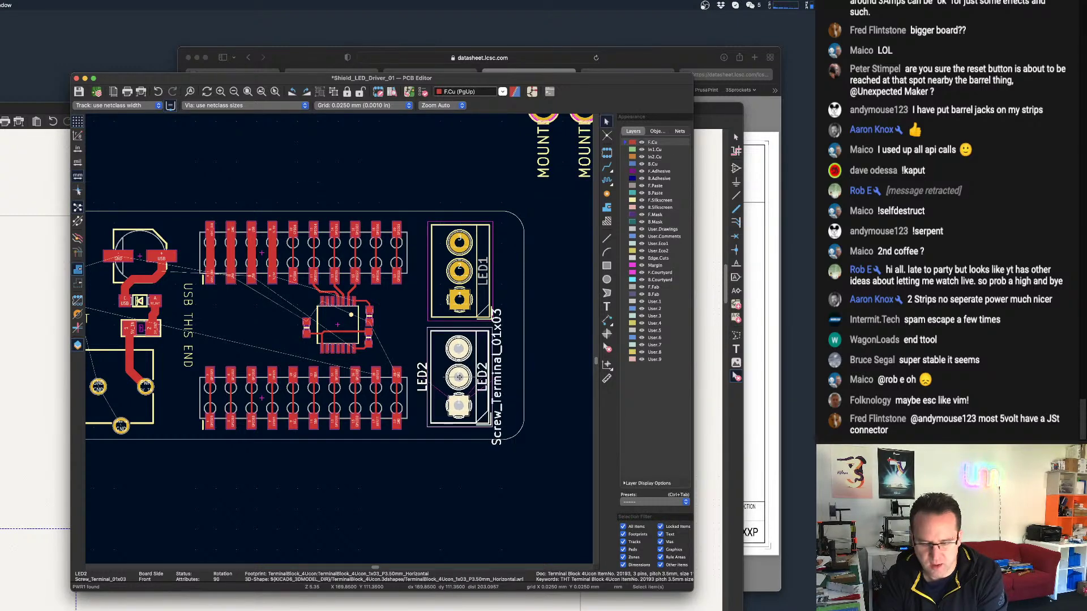
Hide the reference designator and value texts of the LED2 footprint.
double_click(459, 378)
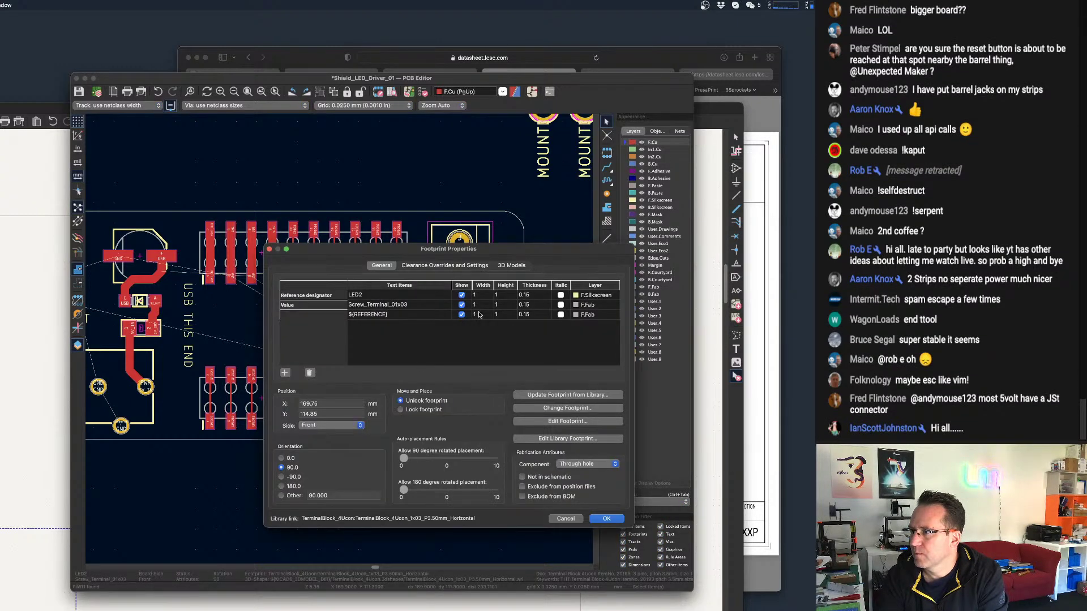
left_click(462, 306)
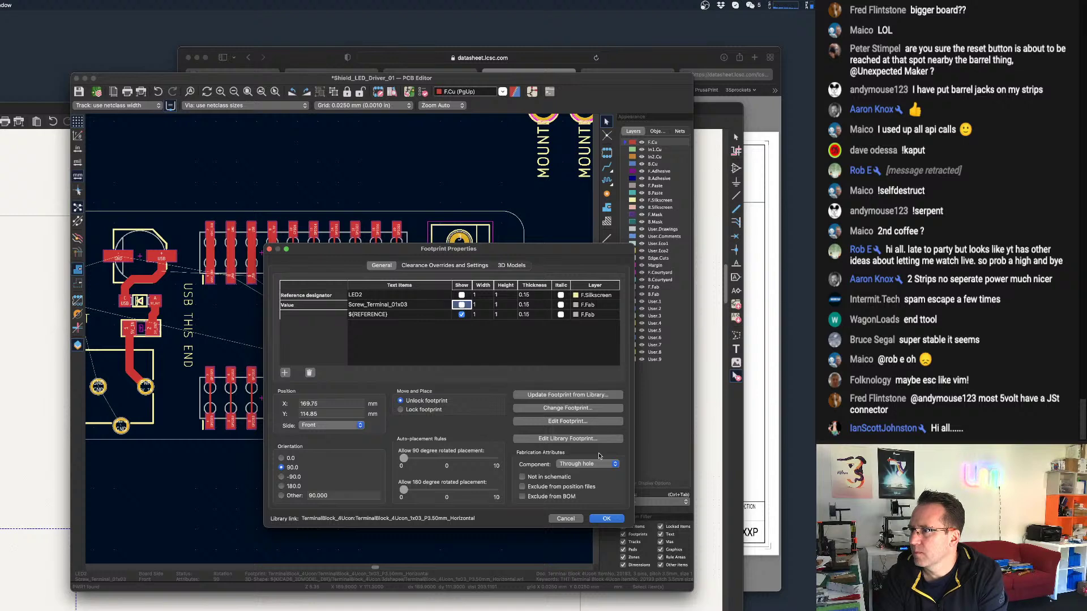
left_click(612, 518)
Delete the two loose mounting-hole footprints outside the board outline and save the board.
scroll(521, 397, "down", 3)
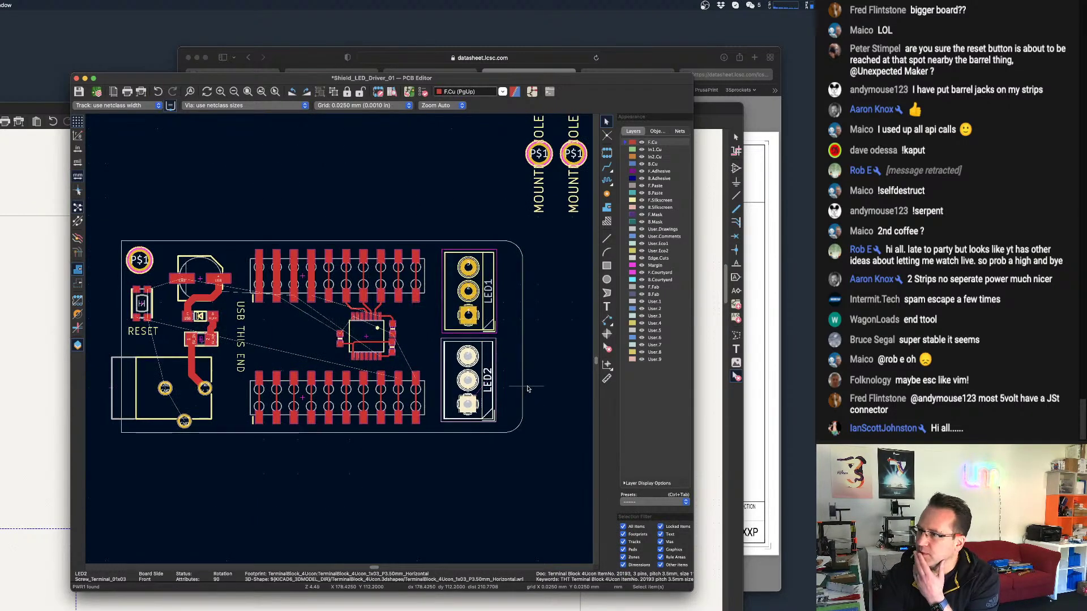
scroll(487, 328, "right", 5)
scroll(486, 328, "up", 2)
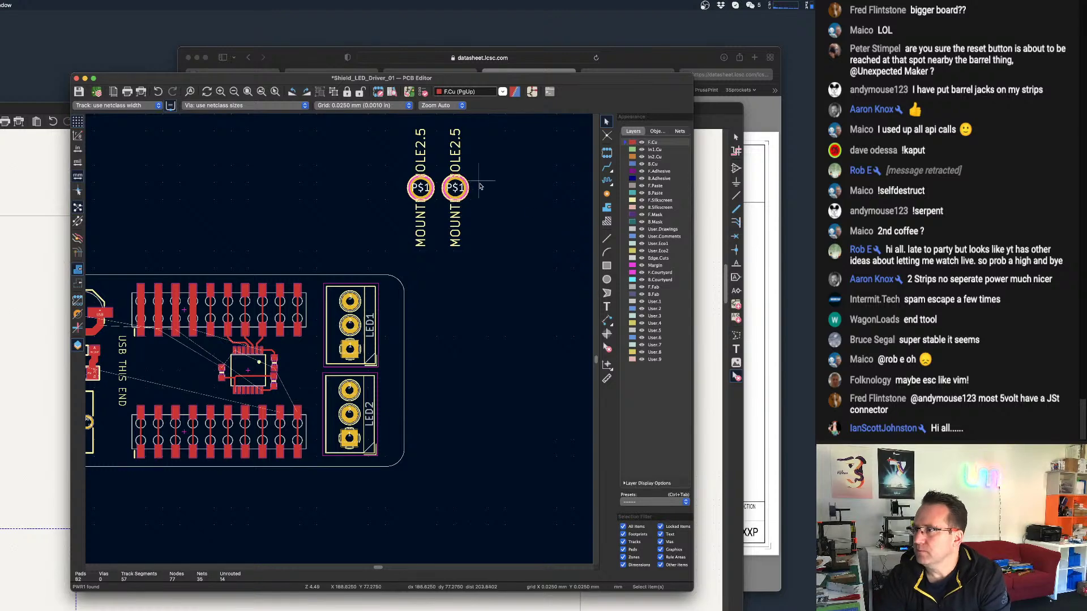
left_click(607, 348)
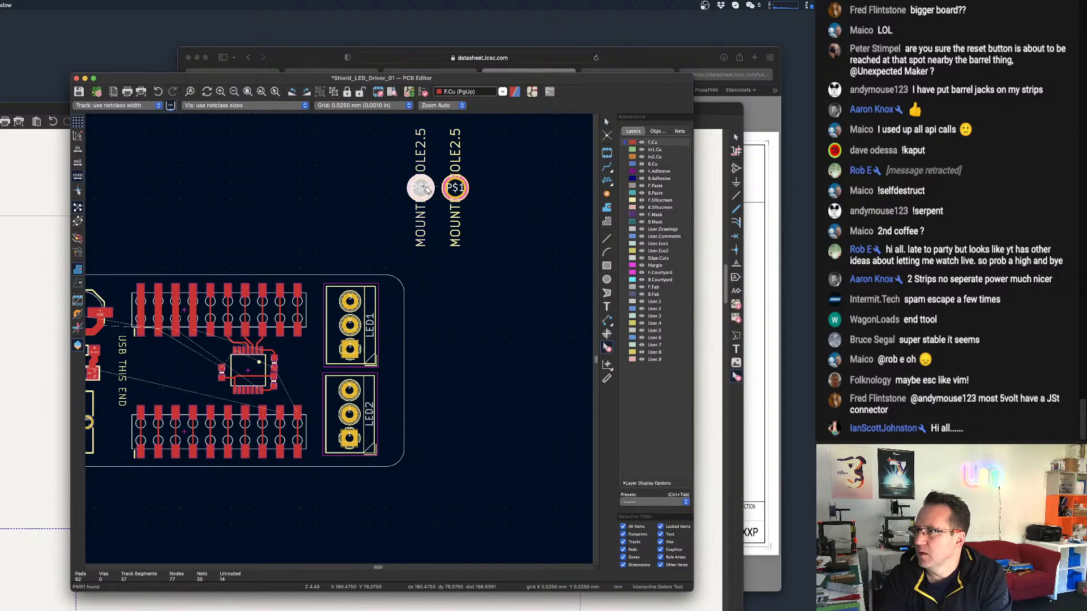
left_click(420, 188)
left_click(455, 187)
scroll(485, 279, "down", 3)
scroll(498, 279, "left", 1)
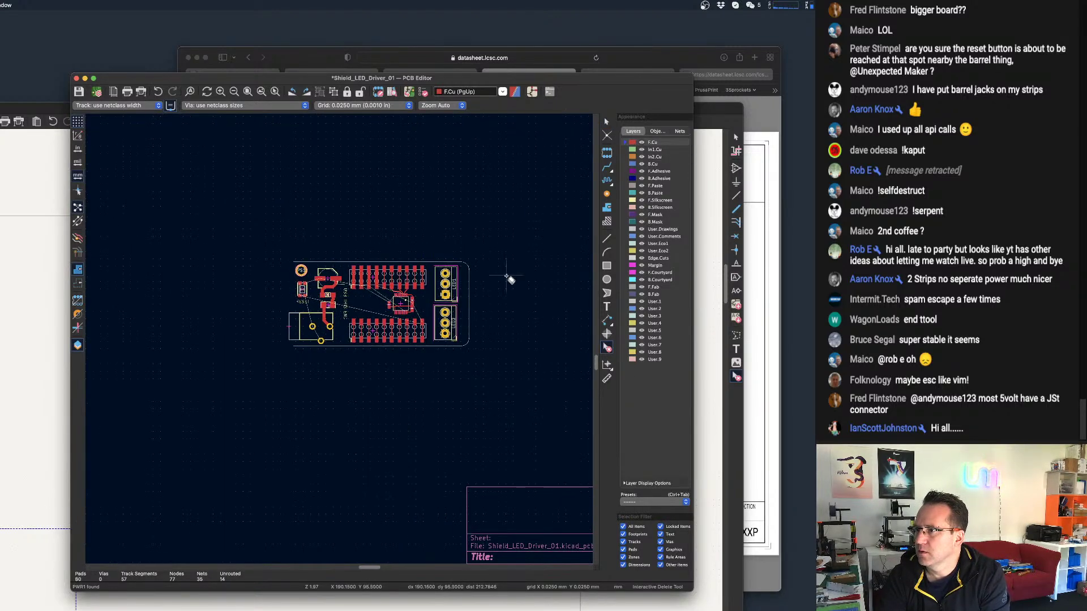
scroll(304, 275, "up", 5)
scroll(304, 275, "down", 5)
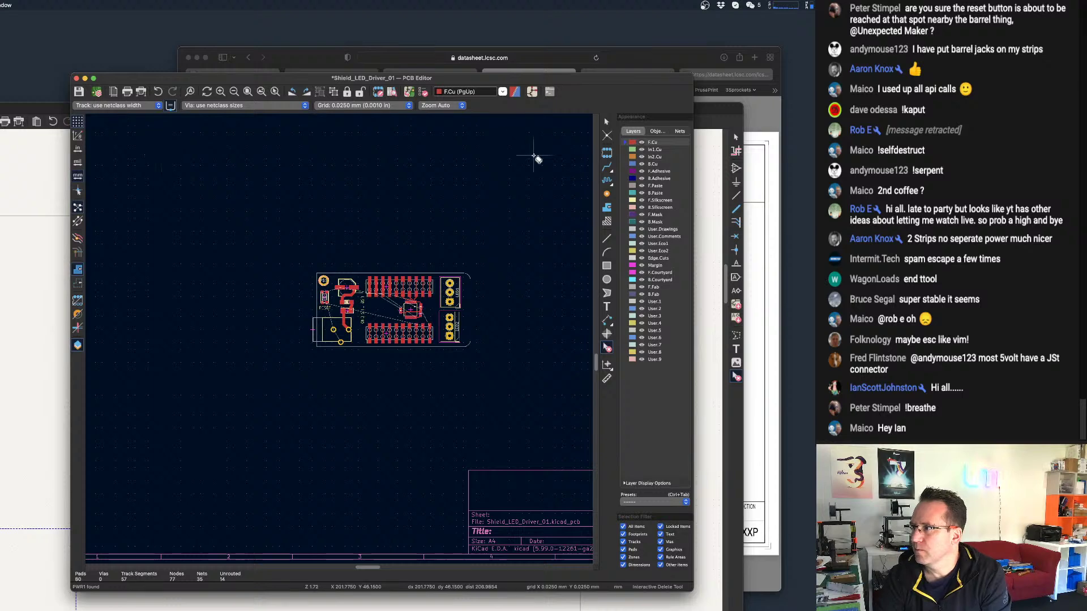
key("super+s")
scroll(420, 303, "up", 3)
scroll(420, 304, "up", 1)
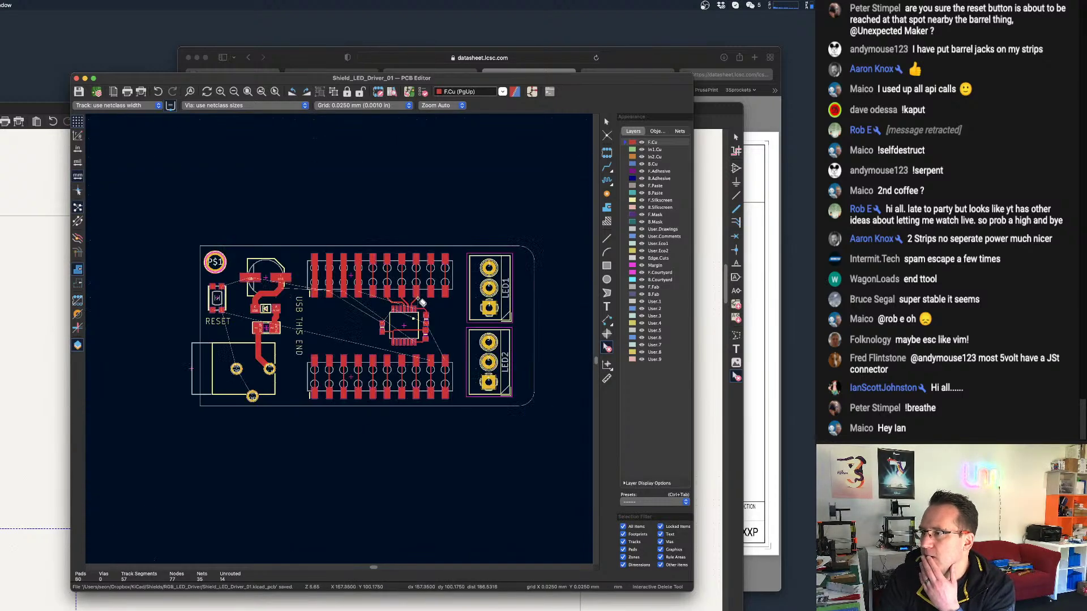
scroll(400, 317, "up", 2)
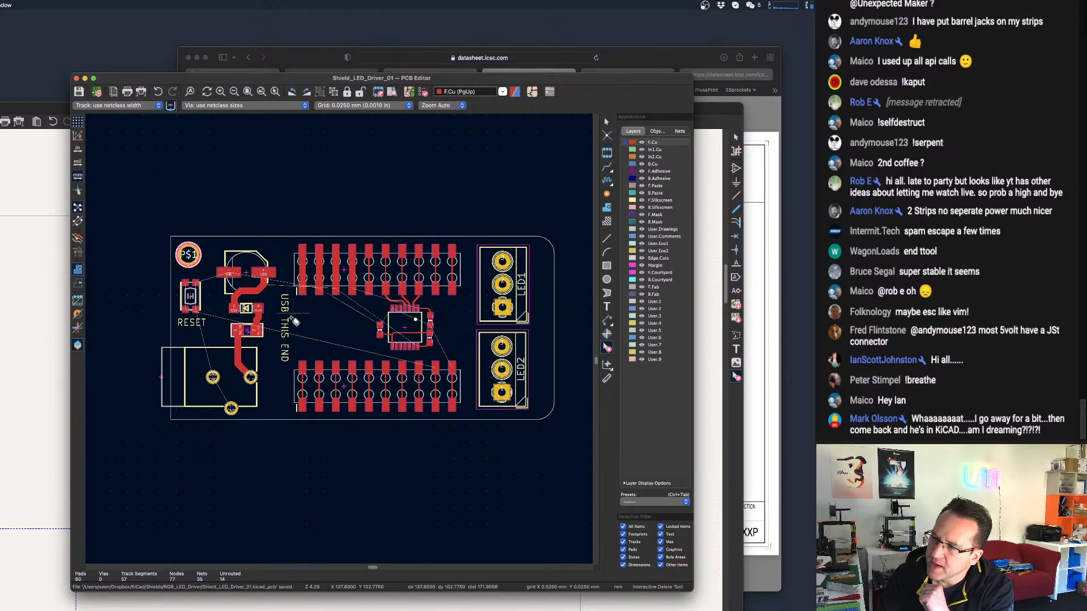
scroll(337, 337, "up", 2)
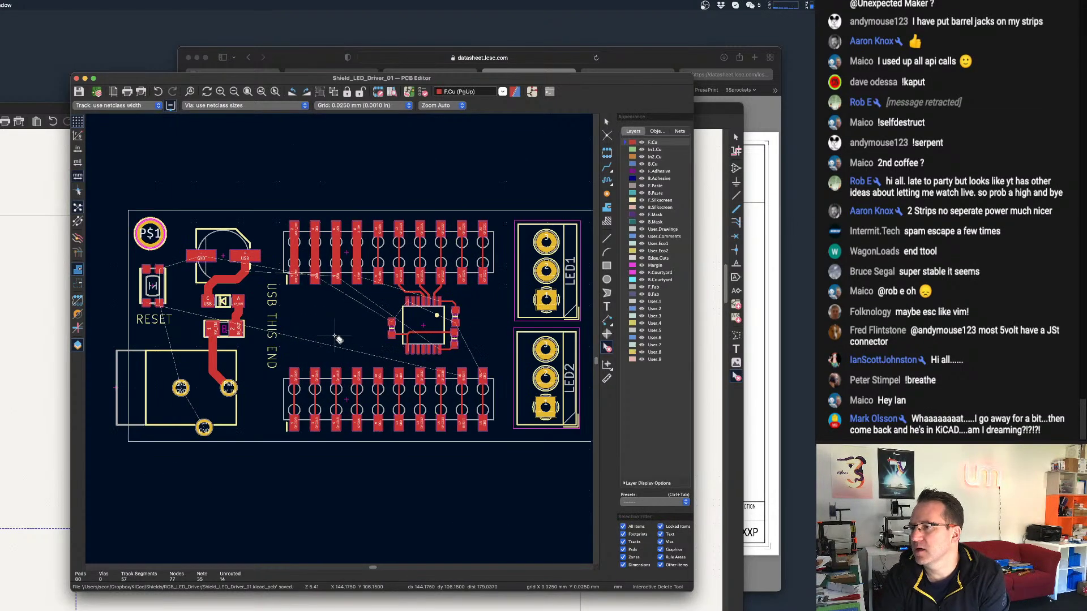
scroll(337, 338, "down", 1)
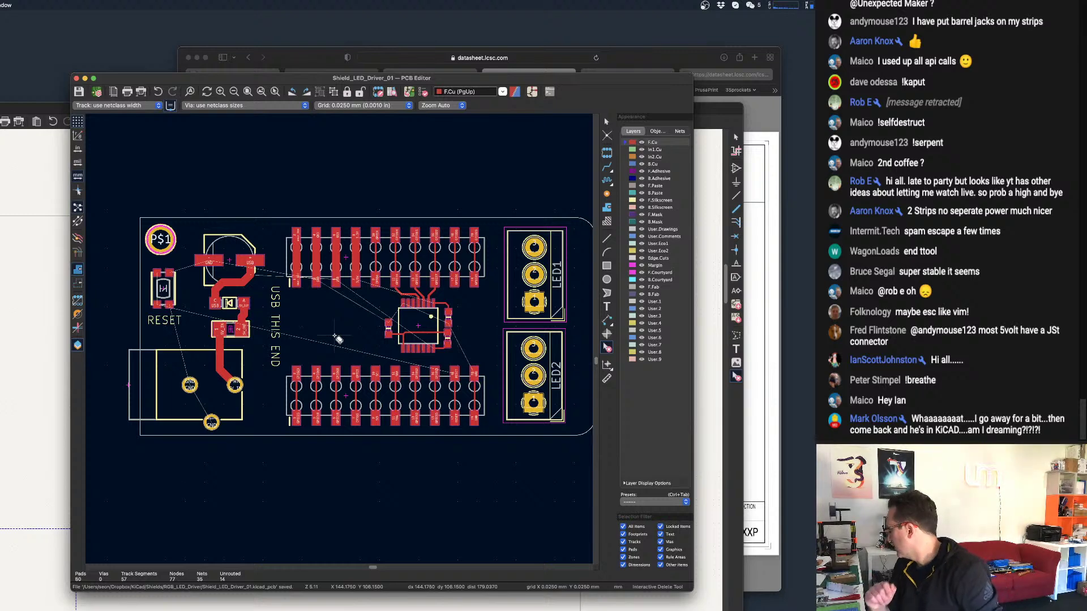
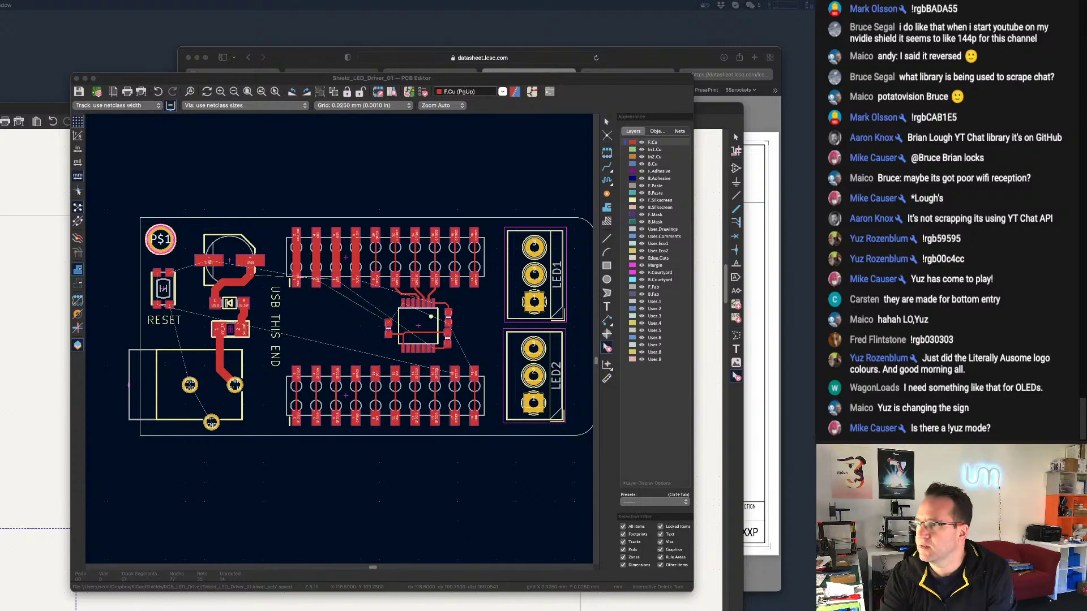
scroll(288, 412, "up", 3)
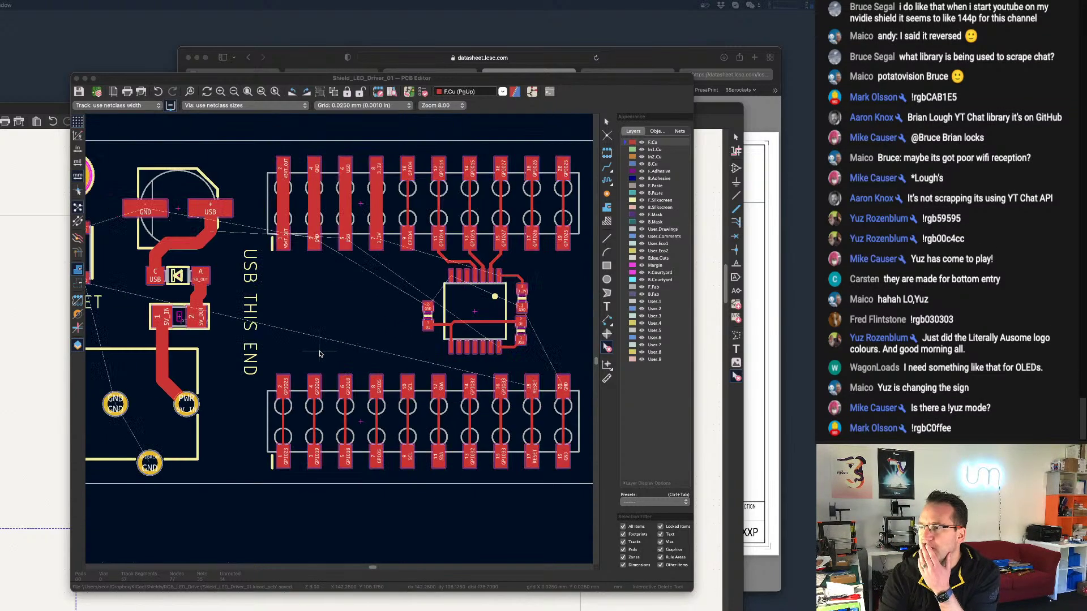
scroll(278, 333, "down", 3)
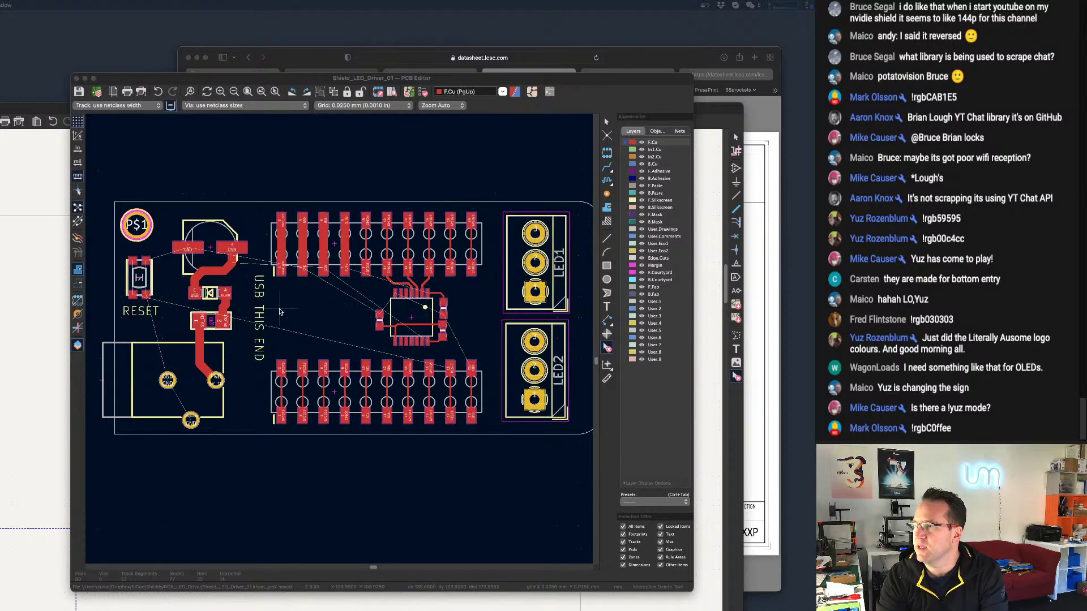
scroll(314, 309, "down", 1)
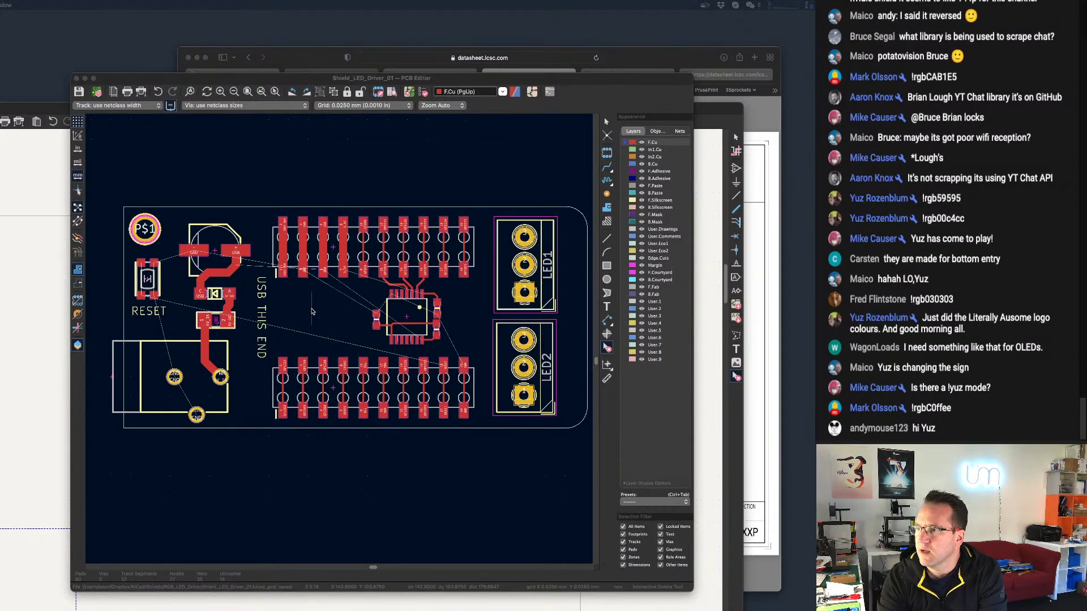
Move the two-pad footprint between 5V_IN and 5V_OUT slightly down and left, keeping its tracks attached.
scroll(280, 304, "up", 1)
scroll(280, 304, "up", 2)
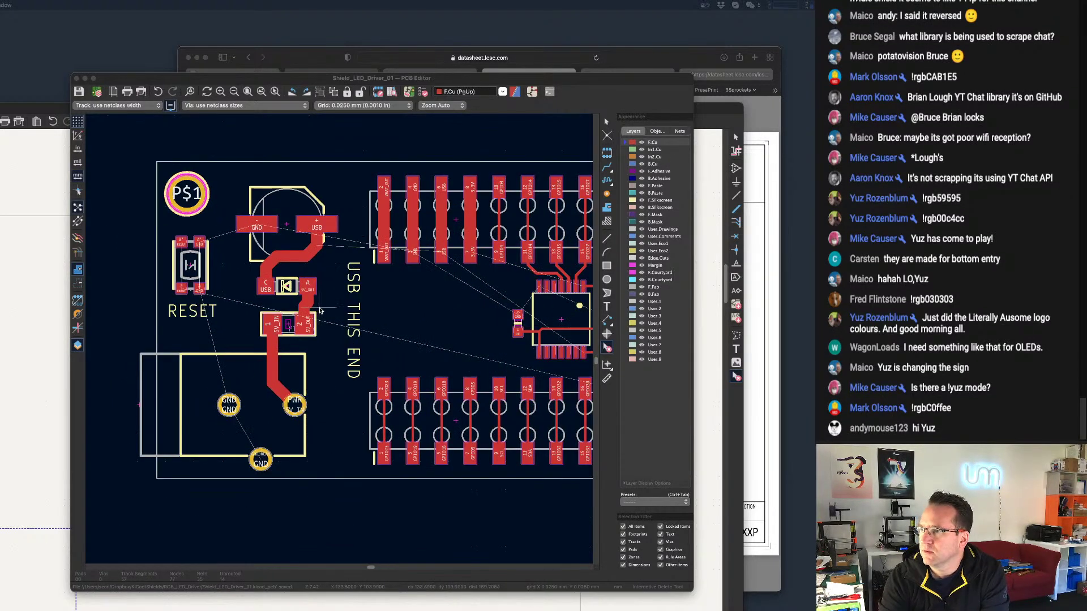
scroll(278, 306, "up", 1)
left_click(291, 332)
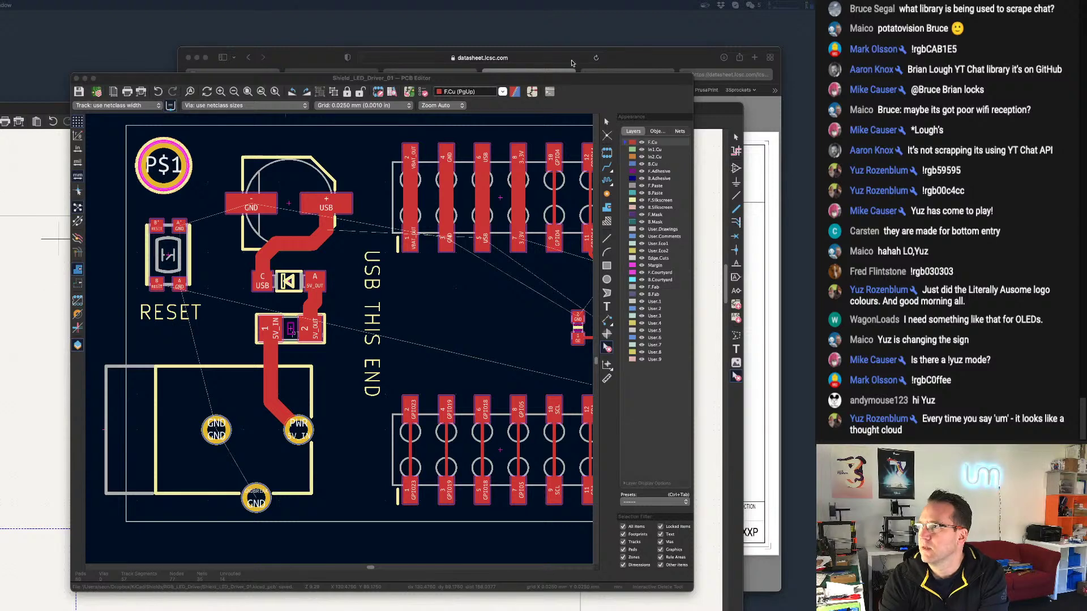
left_click(290, 329)
mouse_move(290, 329)
left_mouse_down()
mouse_move(266, 336)
mouse_move(288, 334)
left_mouse_up()
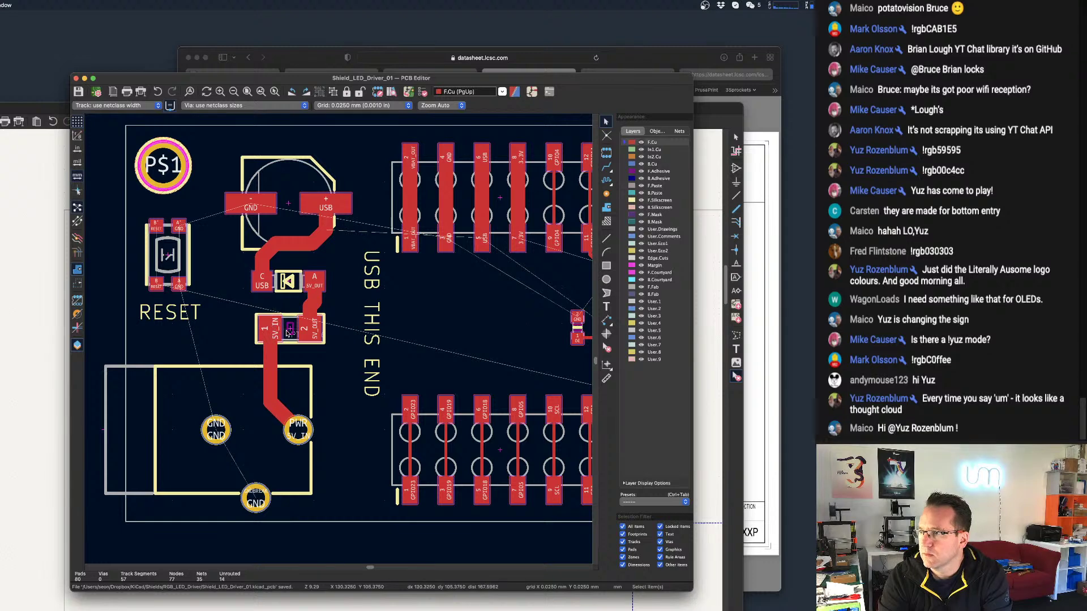
key("d")
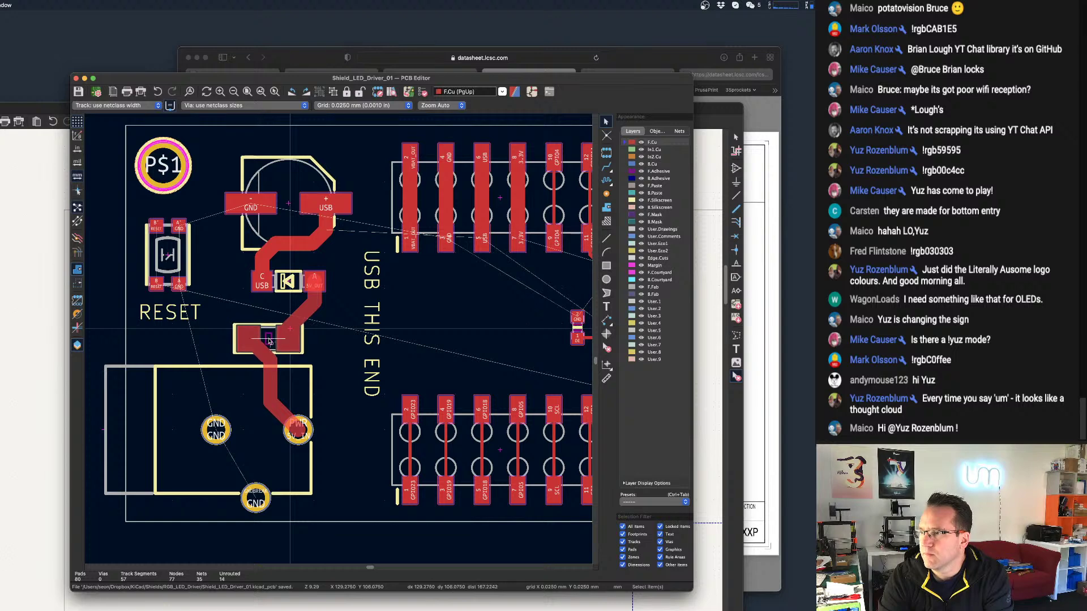
left_click(267, 342)
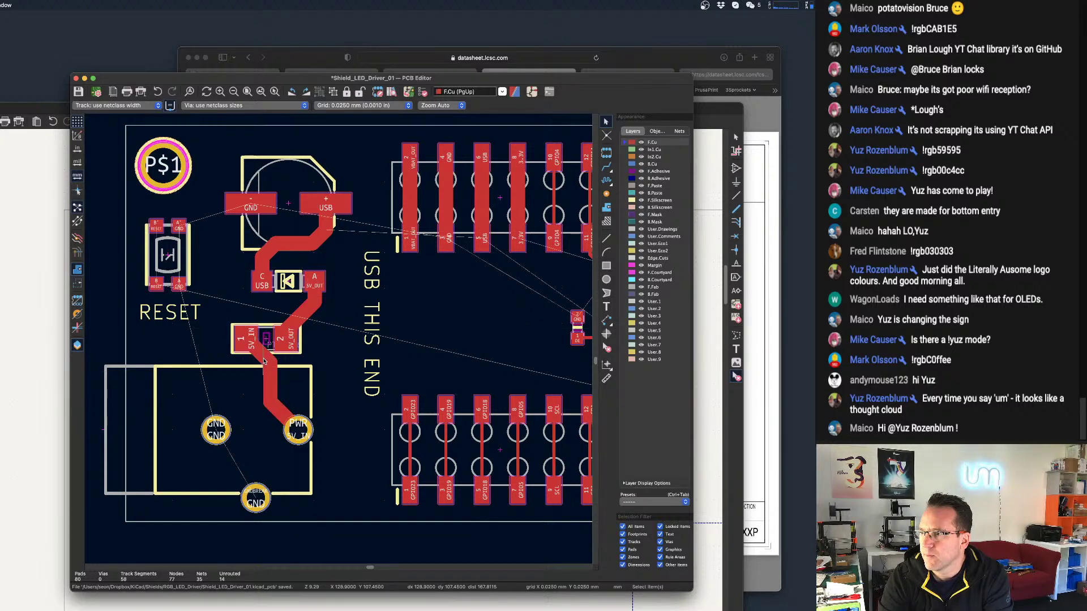
Shift the diode and the round capacitor down and left with their tracks attached, and straighten the 5V_IN and USB tracks.
left_click_drag(263, 359, 253, 368)
left_click_drag(290, 285, 266, 301)
left_click_drag(290, 206, 277, 227)
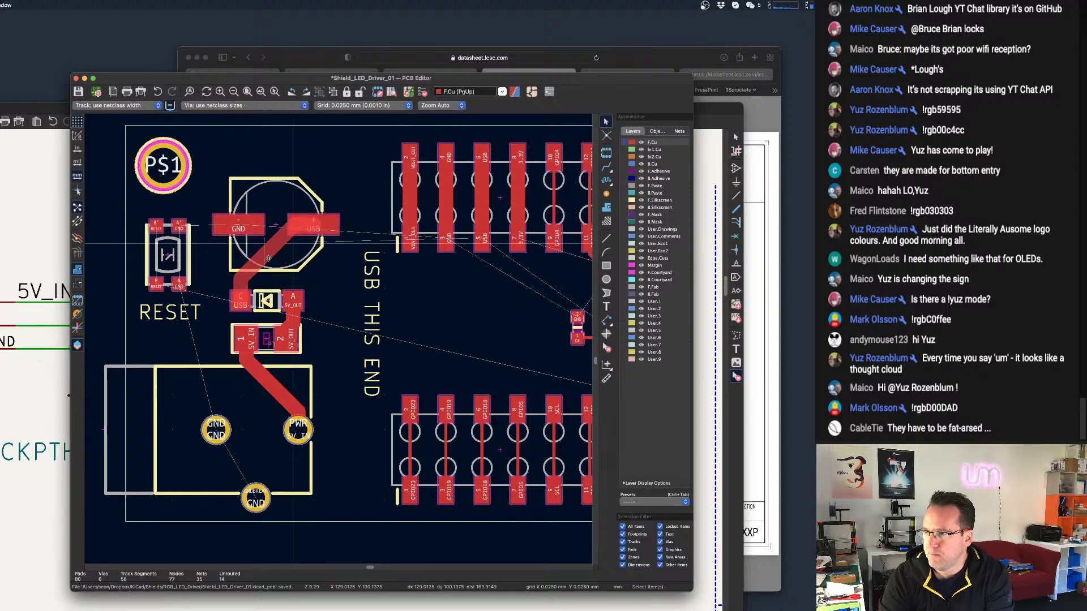
mouse_move(269, 261)
left_mouse_down()
mouse_move(302, 255)
mouse_move(259, 260)
left_mouse_up()
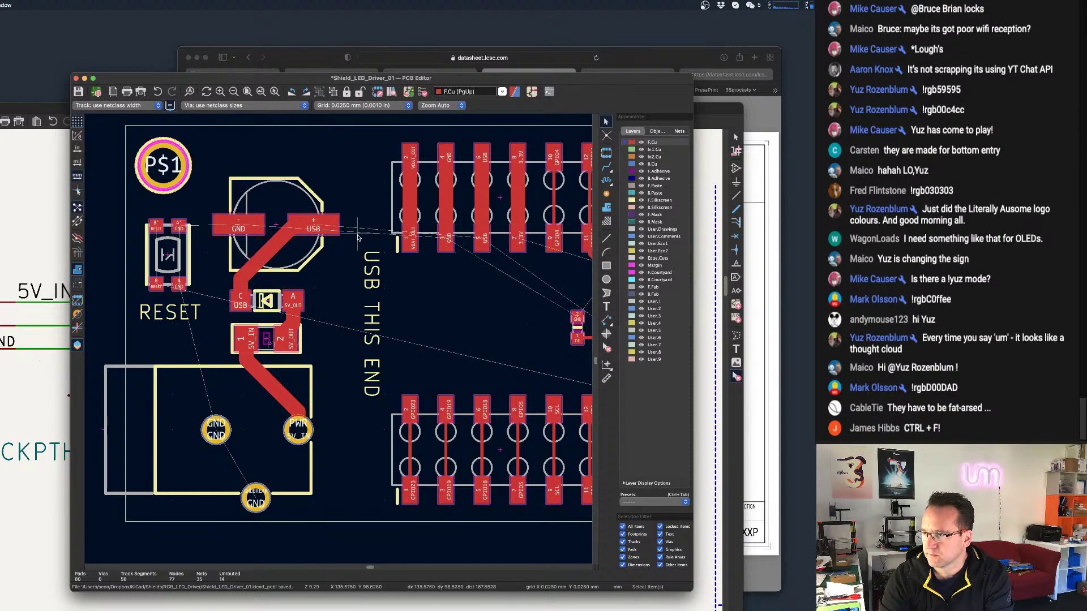
Set the routing track width to 1.016 mm.
scroll(319, 265, "up", 2)
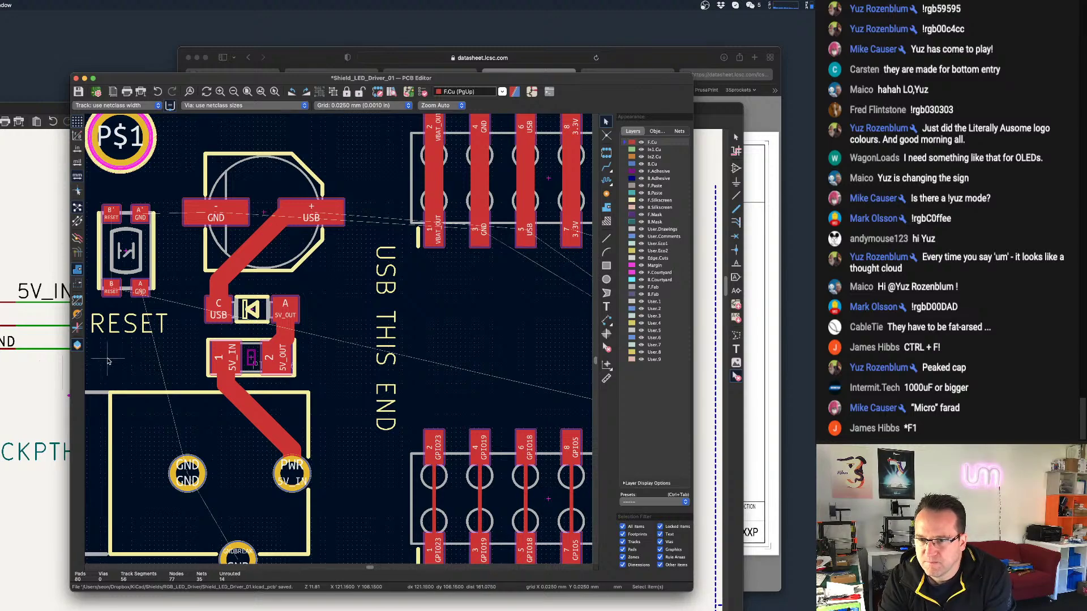
scroll(121, 351, "down", 1)
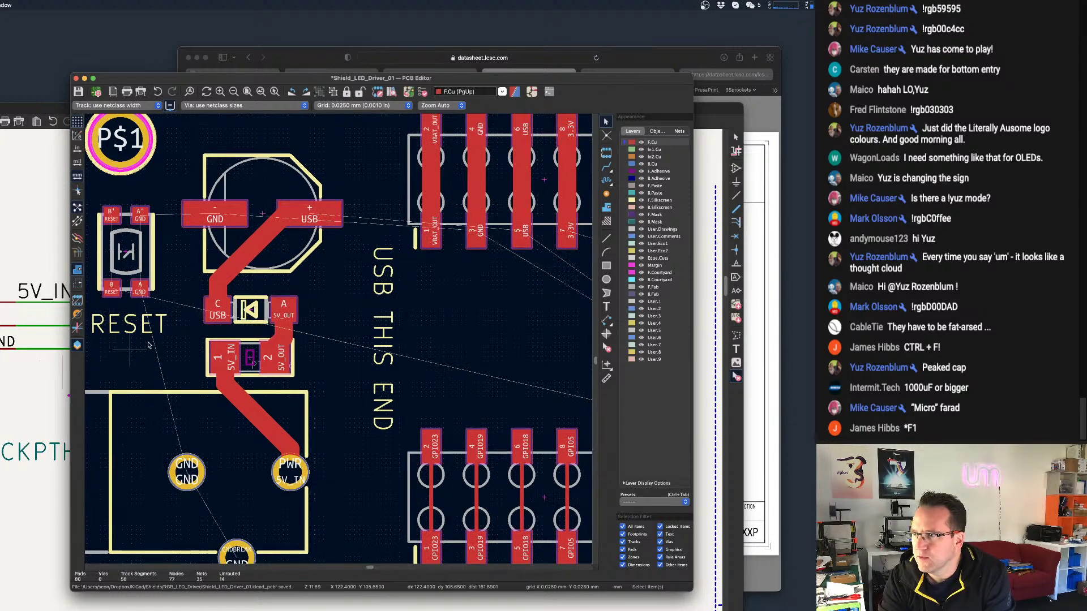
left_click(128, 106)
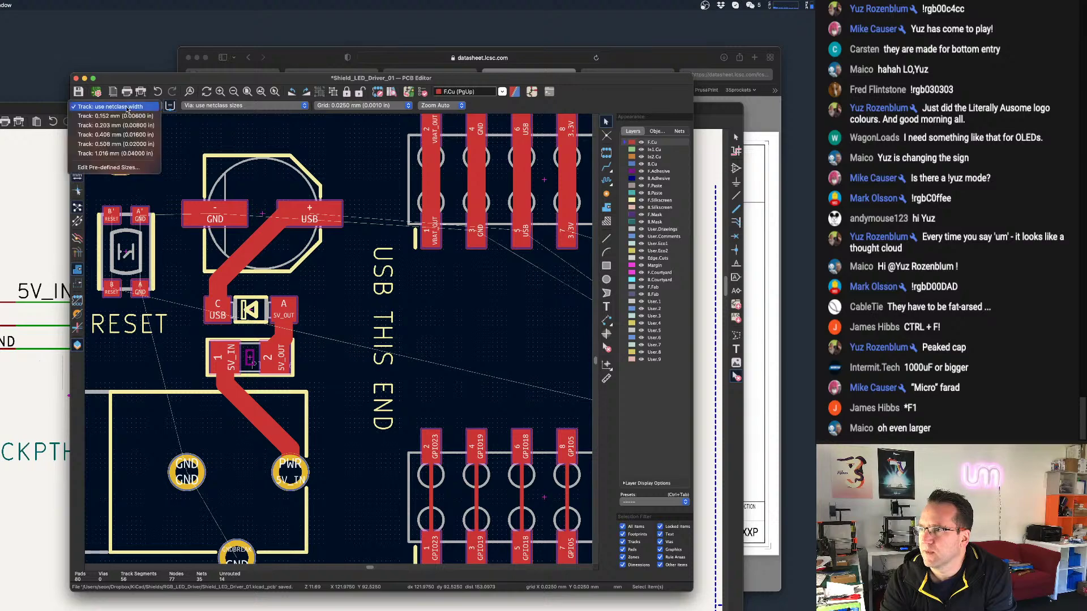
left_click(124, 153)
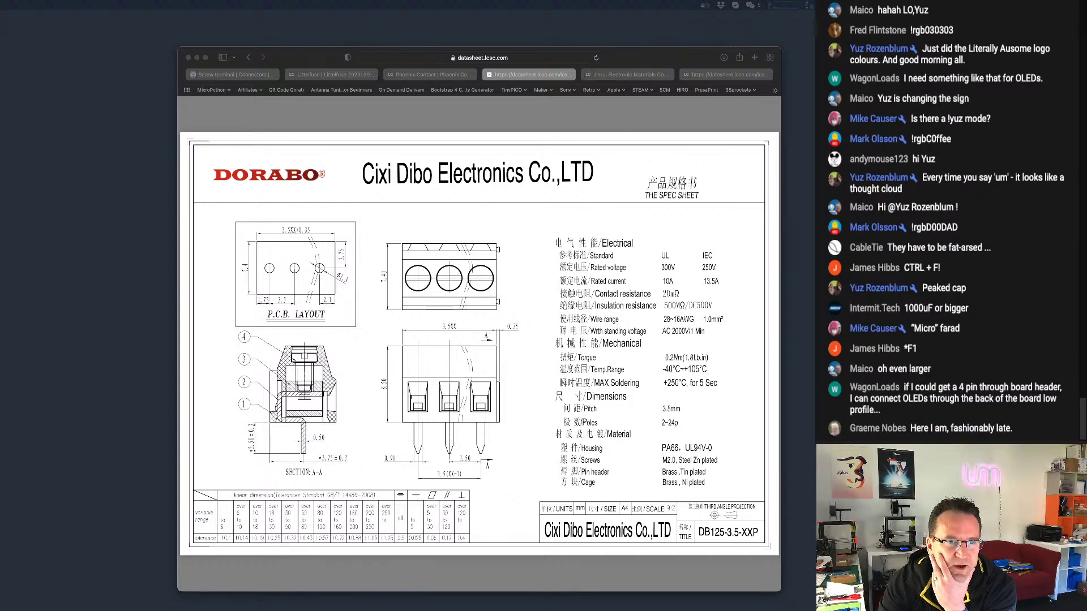
Open the Shield_LED_Driver_01 project from the RGB_LED_Driver folder under Shields in the KiCad project manager.
left_click_drag(0, 261, 296, 208)
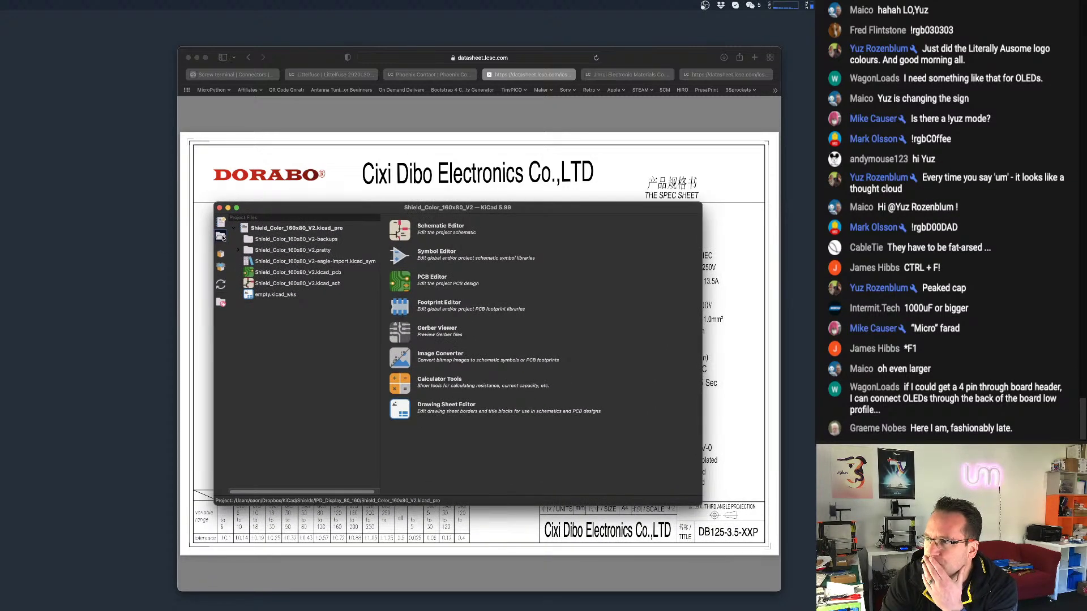
left_click(221, 238)
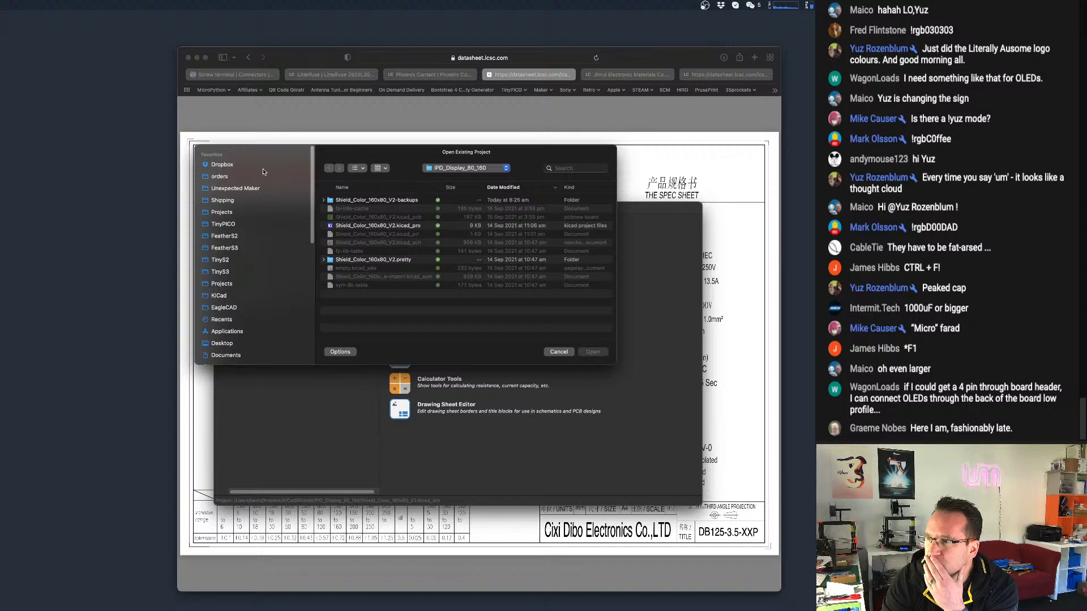
left_click(472, 169)
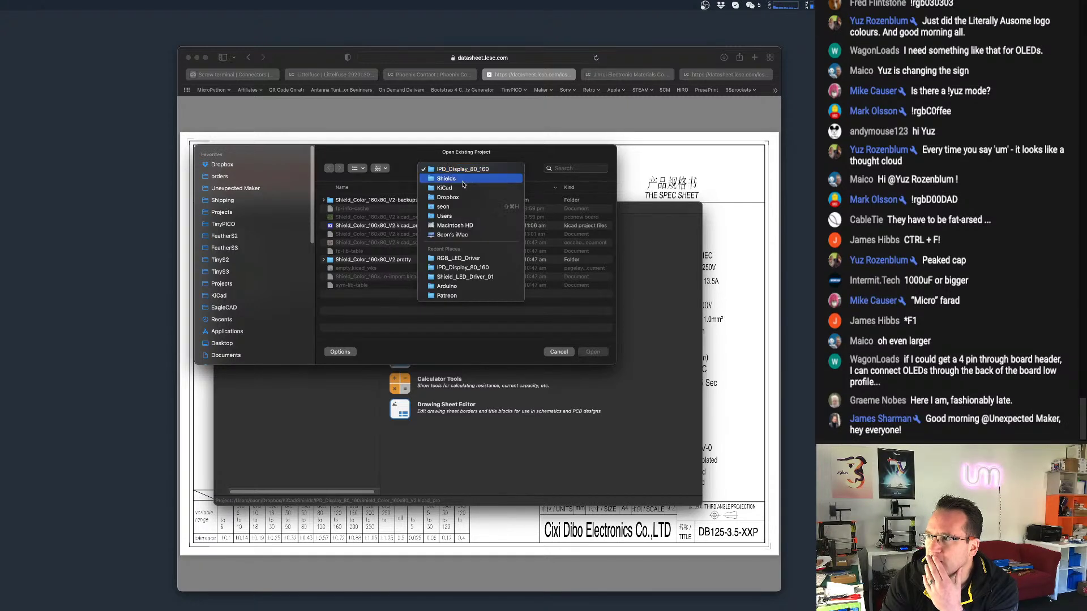
left_click(465, 179)
double_click(364, 201)
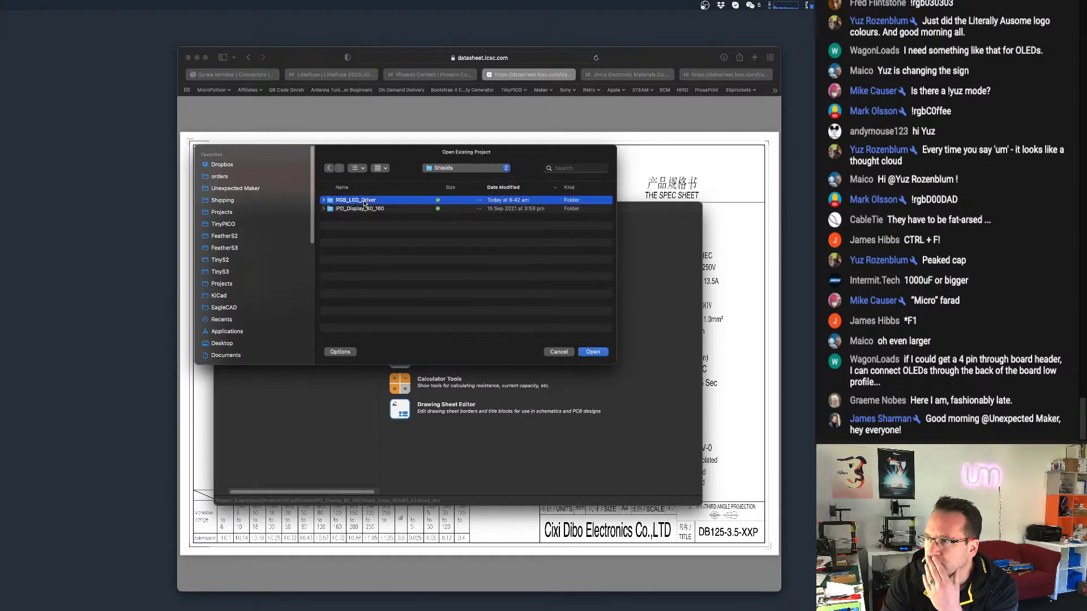
left_click(357, 226)
double_click(357, 226)
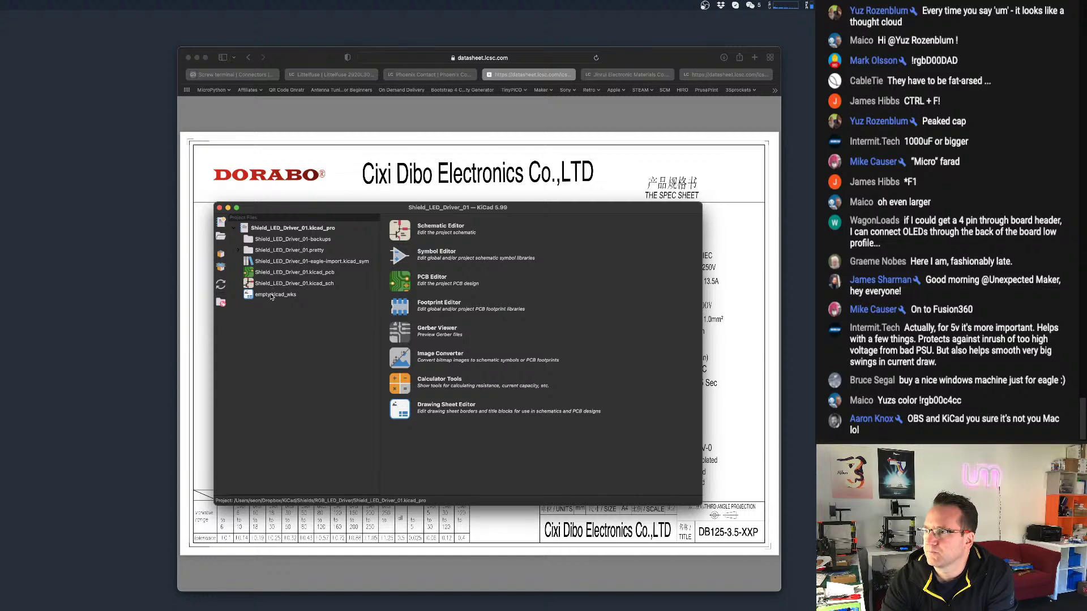
Open the Shield_LED_Driver_01.kicad_pcb board in the PCB Editor, fit the board in view and reposition the editor window.
left_click(288, 272)
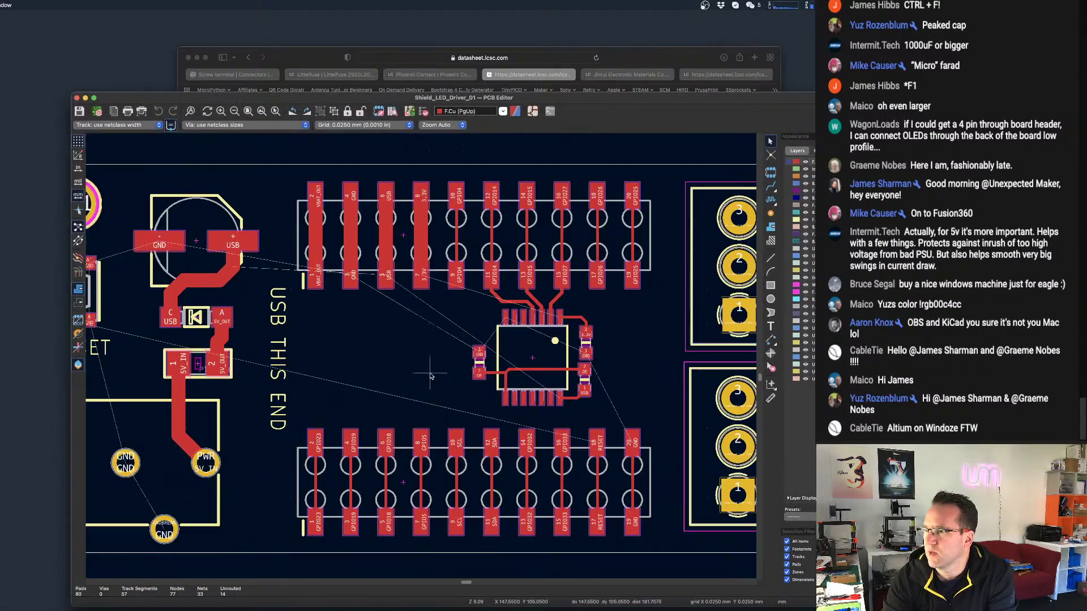
scroll(430, 376, "down", 4)
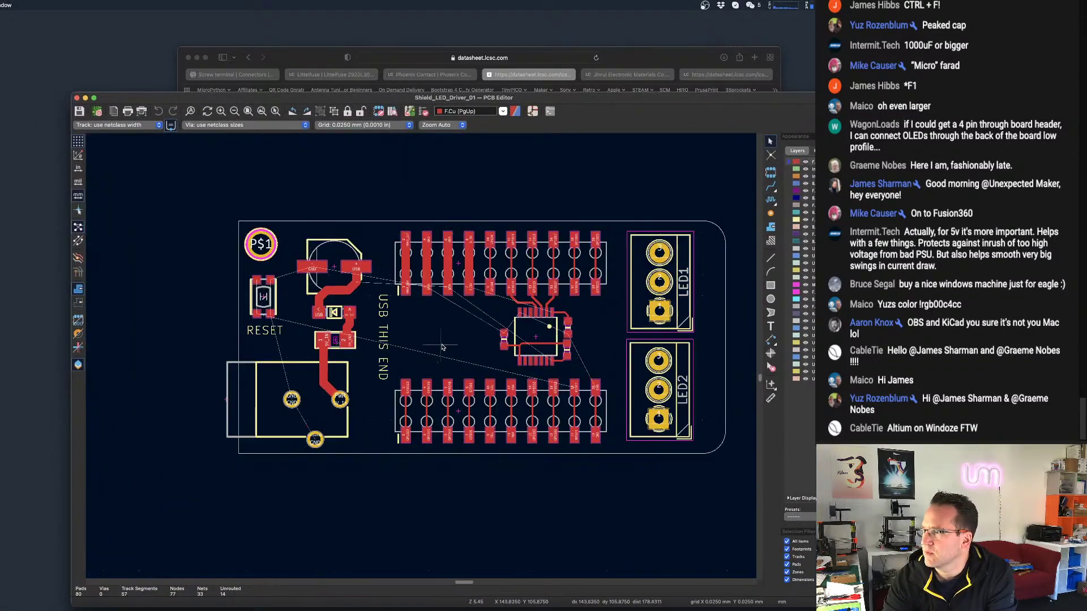
scroll(430, 349, "up", 3)
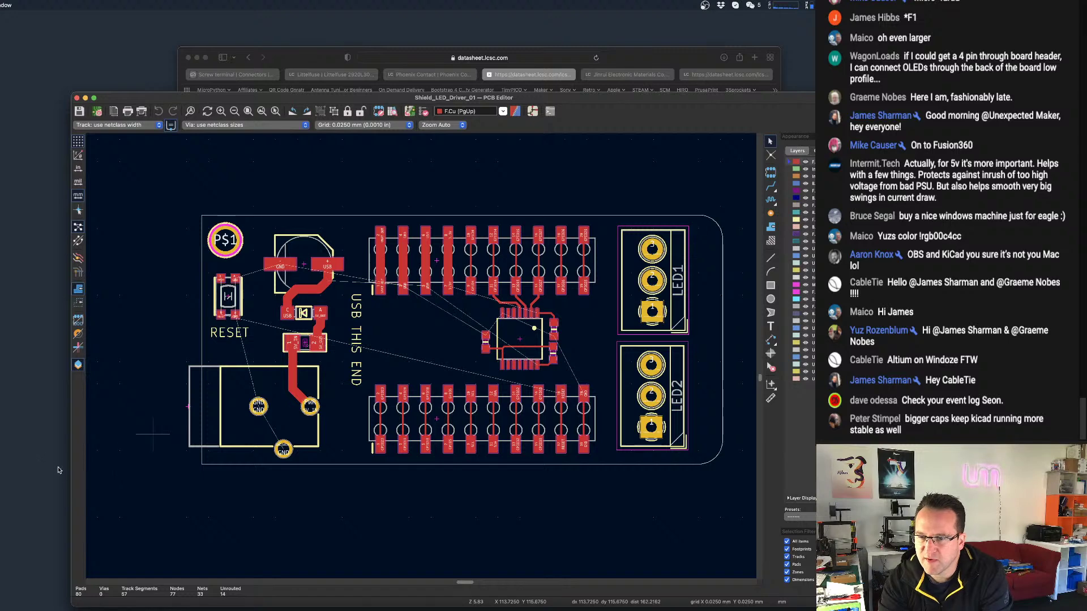
scroll(549, 327, "up", 2)
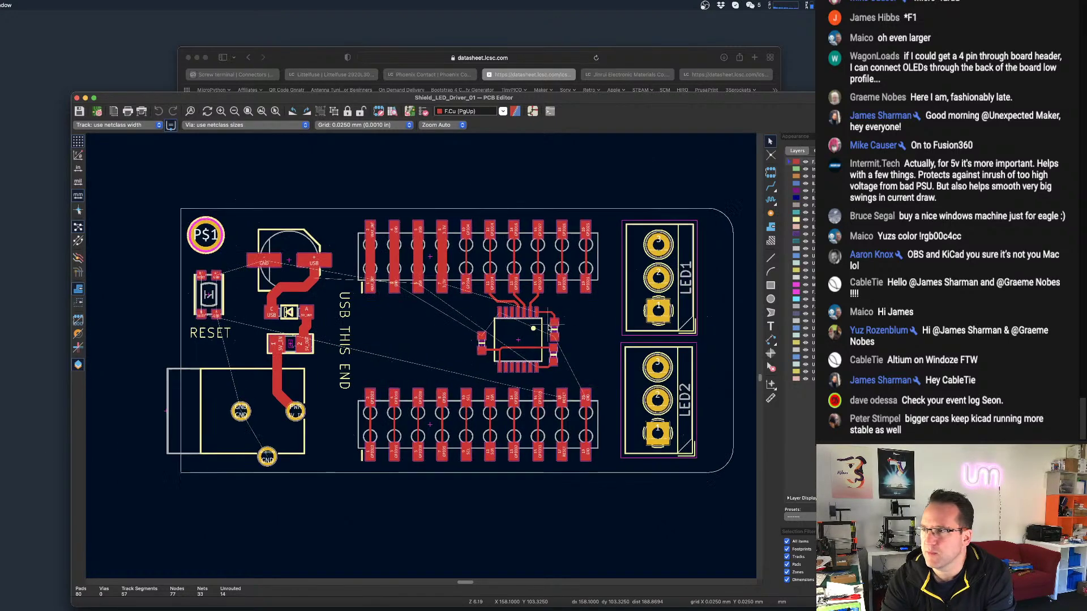
left_click_drag(327, 102, 306, 91)
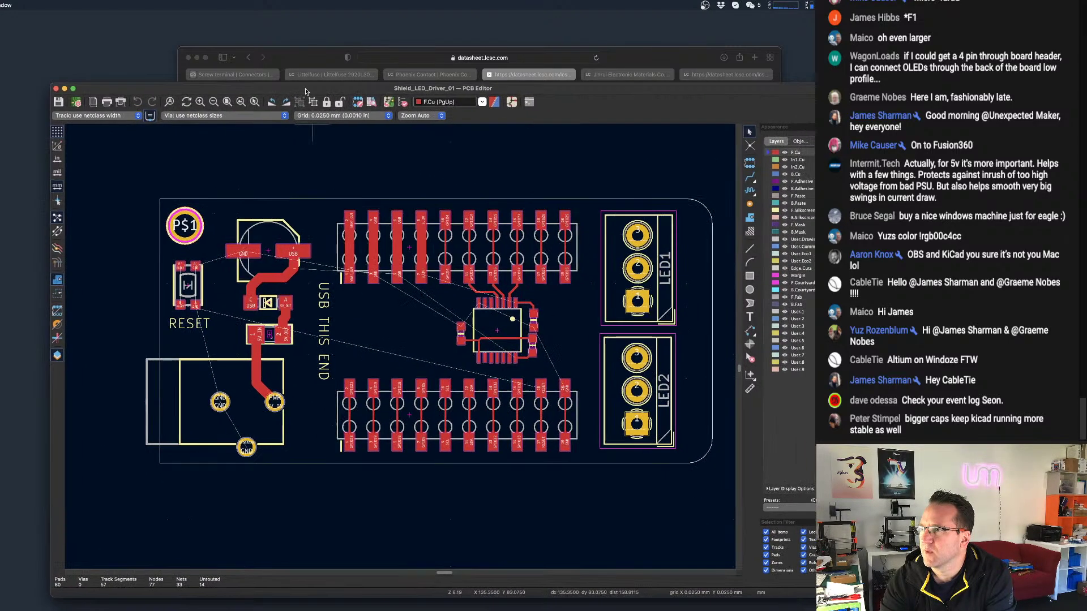
Switch to the browser, open the Panasonic EEEHA1H101AP capacitor from the LCSC shopping cart and examine its specifications.
left_click(289, 57)
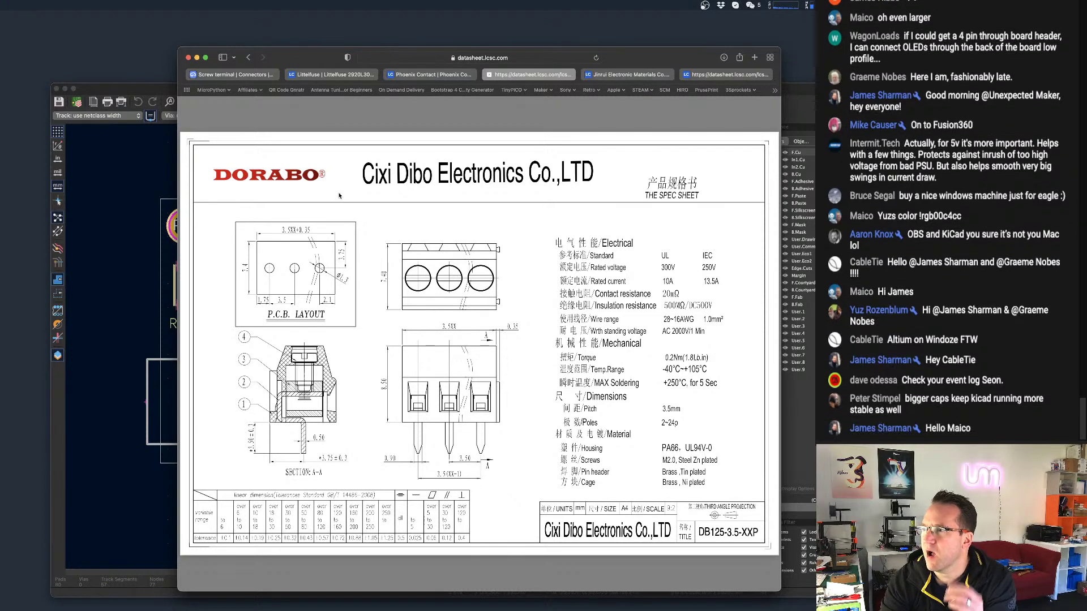
left_click(293, 77)
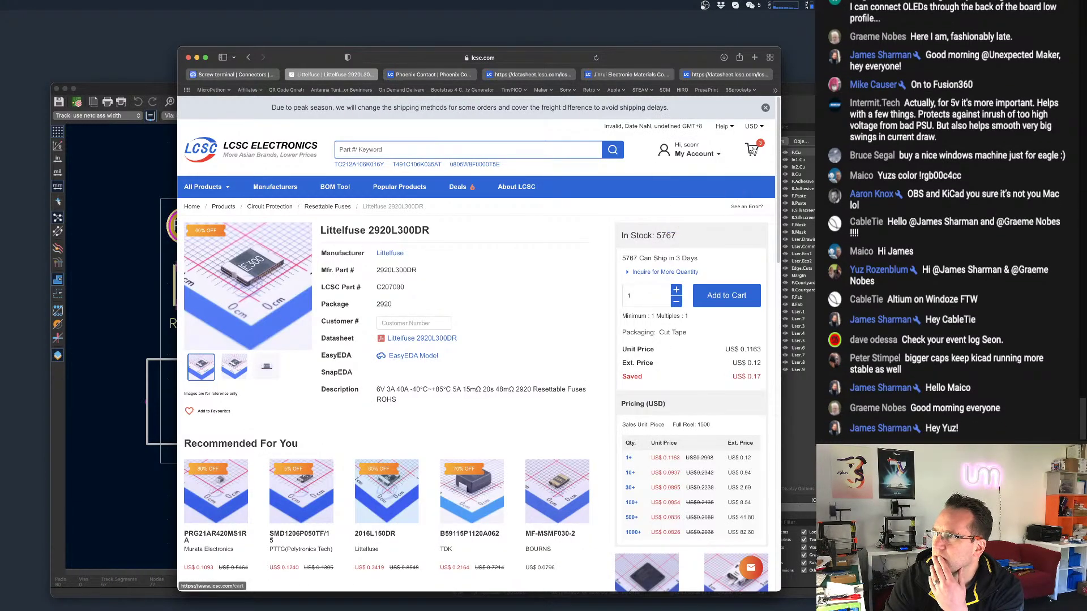
left_click(752, 149)
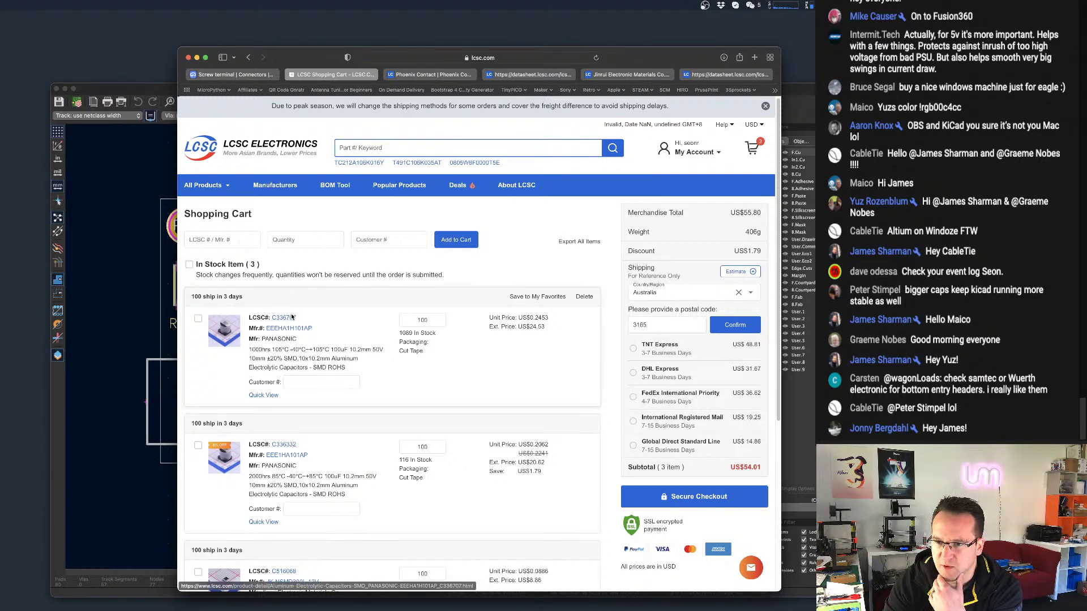
left_click(292, 317)
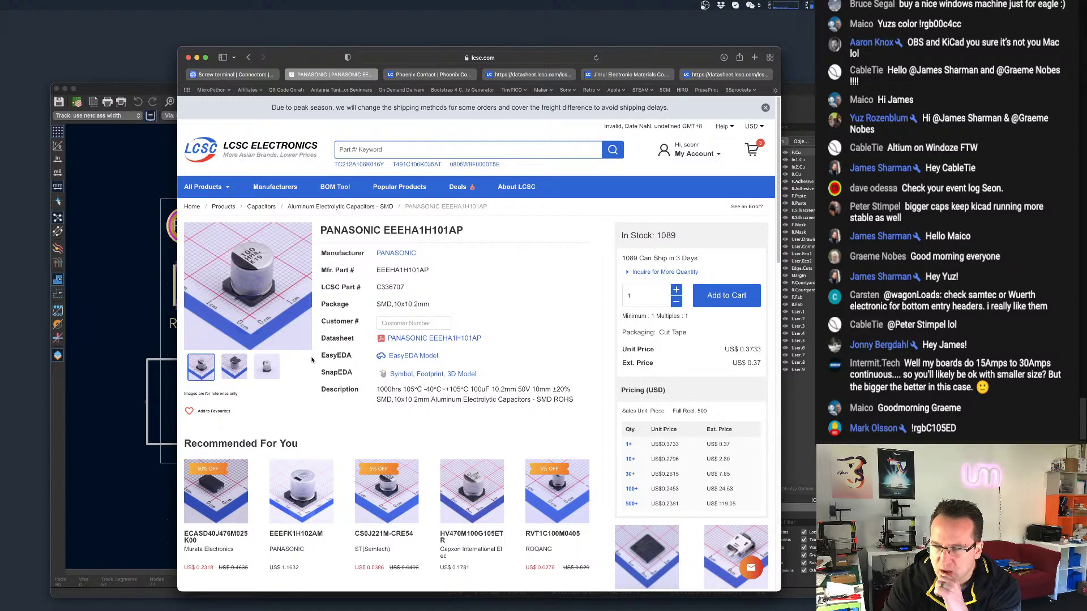
scroll(546, 338, "down", 1)
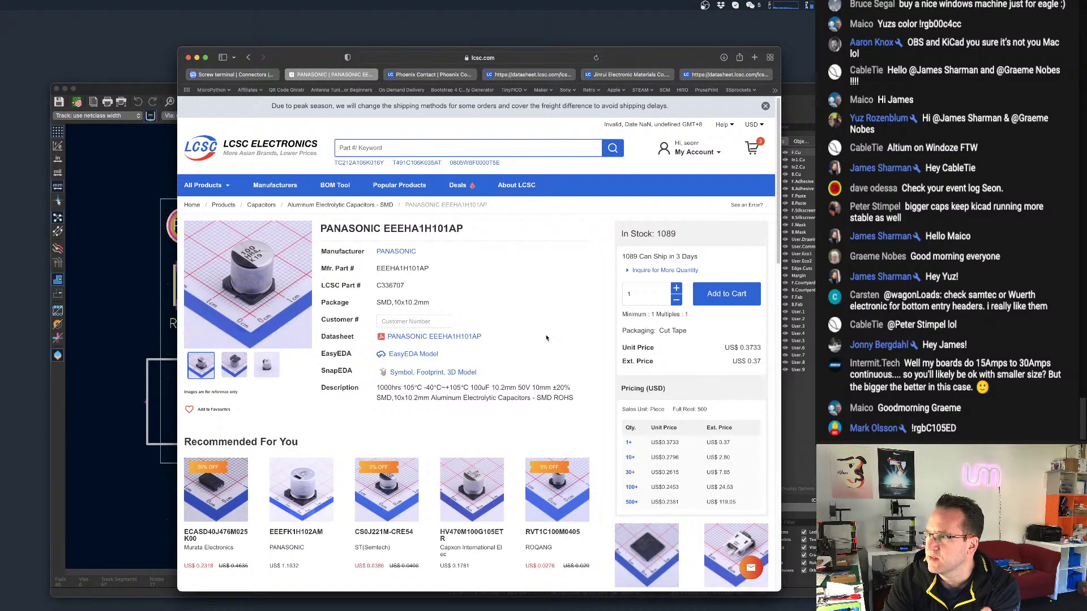
scroll(546, 338, "down", 5)
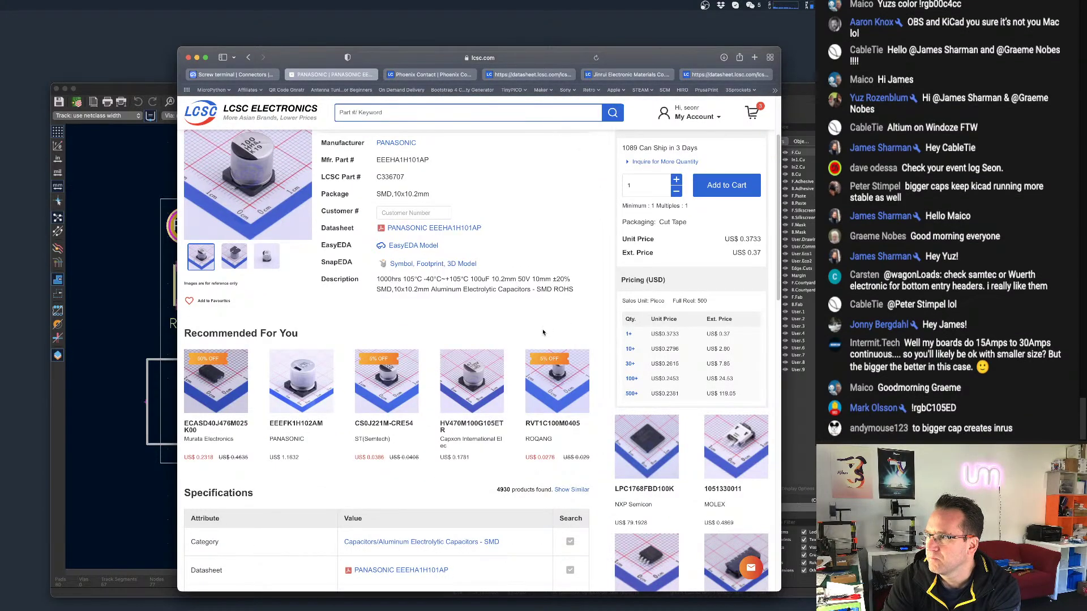
scroll(543, 332, "down", 8)
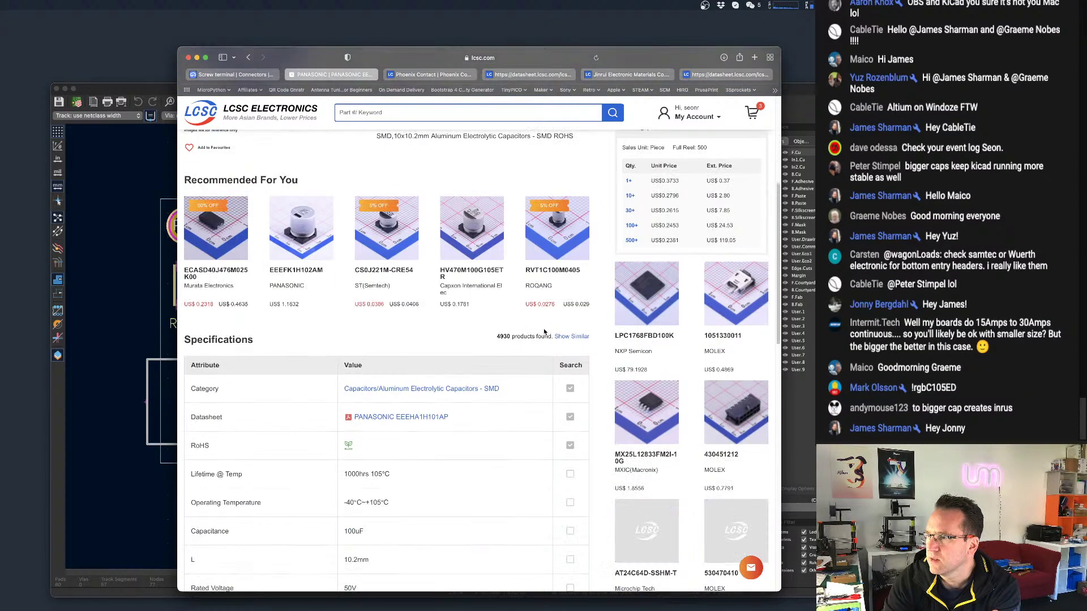
scroll(544, 332, "up", 12)
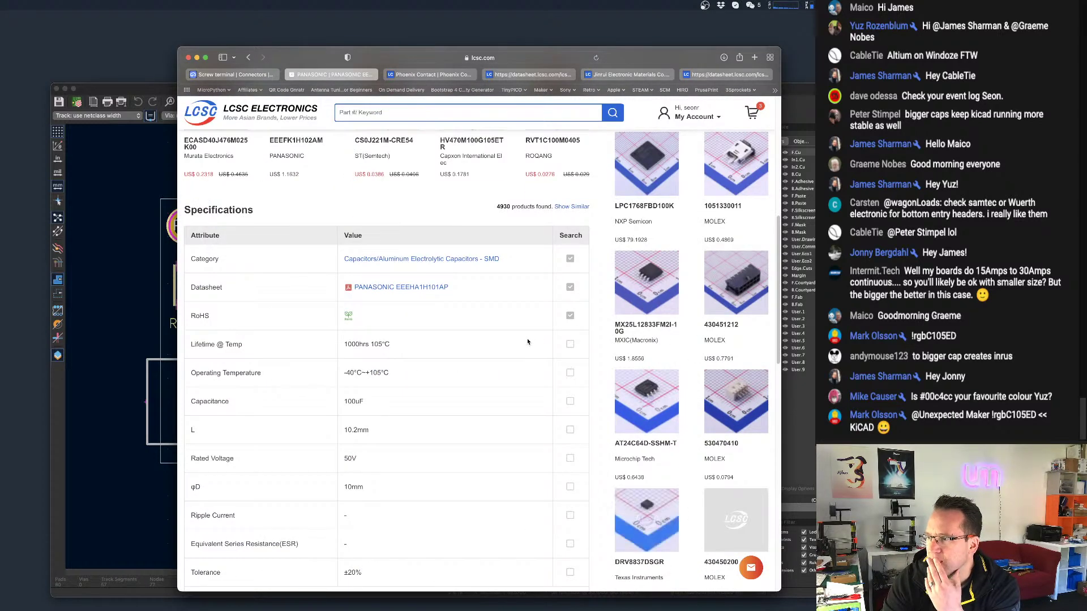
scroll(527, 342, "down", 1)
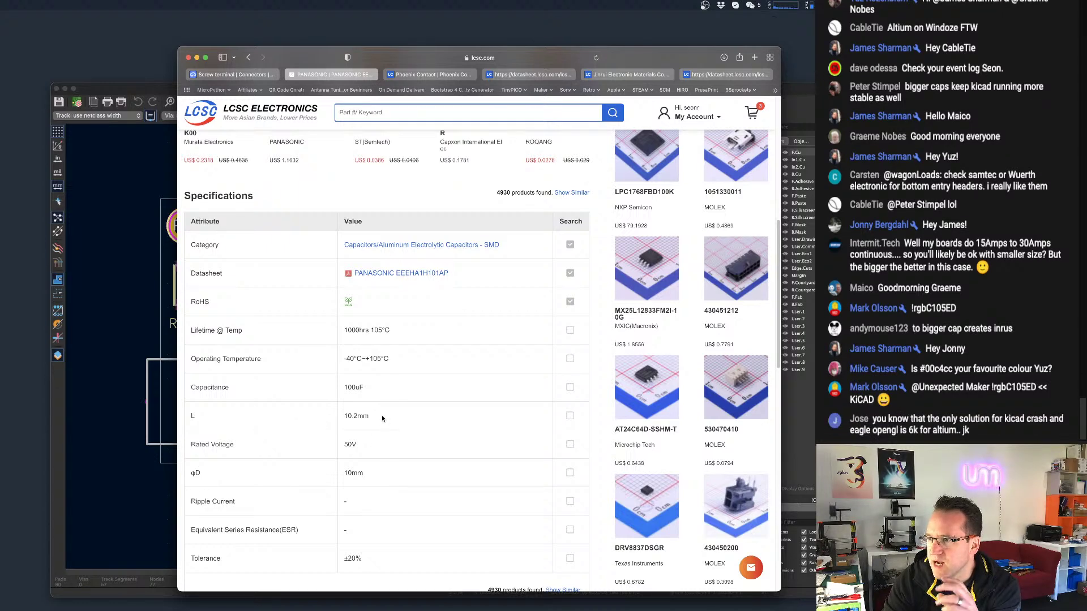
Finish reviewing the Panasonic capacitor's specifications and open its Aluminum Electrolytic Capacitors - SMD category listing.
scroll(382, 418, "down", 1)
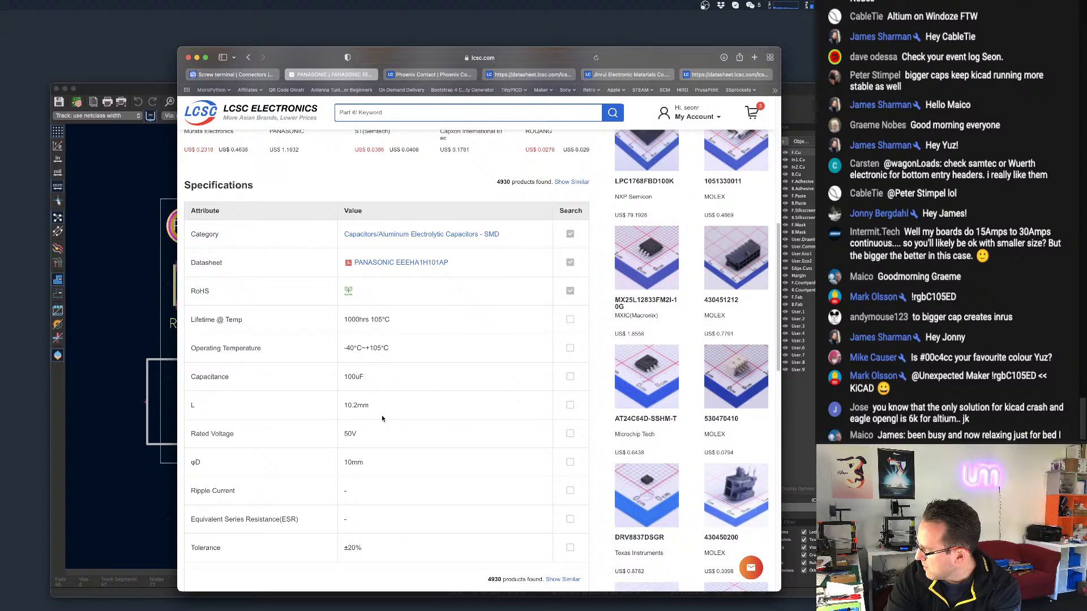
scroll(382, 418, "up", 10)
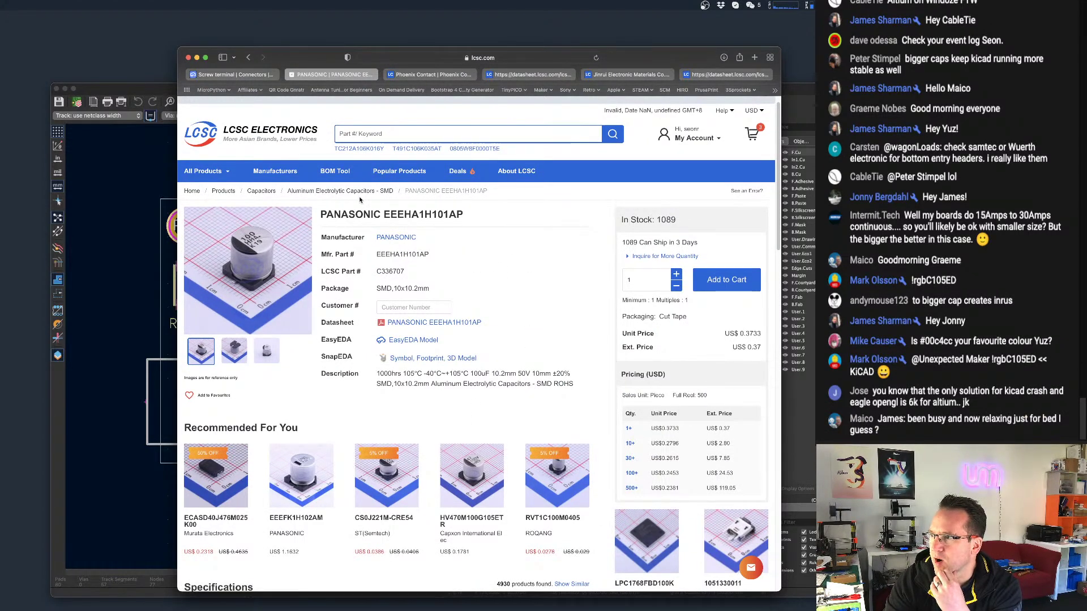
left_click(354, 193)
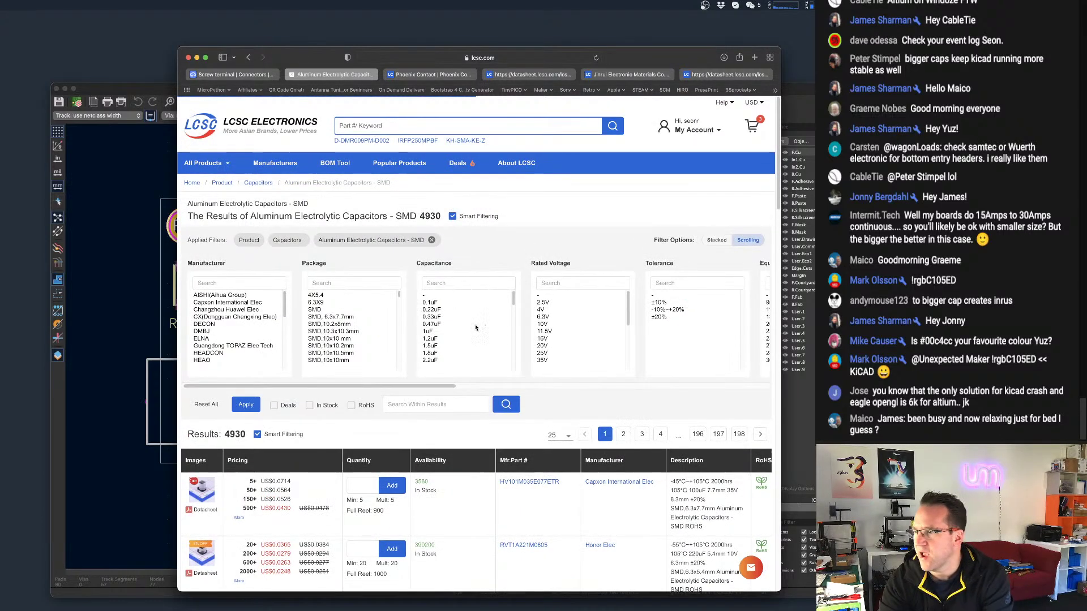
Filter the SMD electrolytic capacitors to 1000uF and 25V, and look through the matching parts' package sizes and prices.
scroll(460, 357, "down", 4)
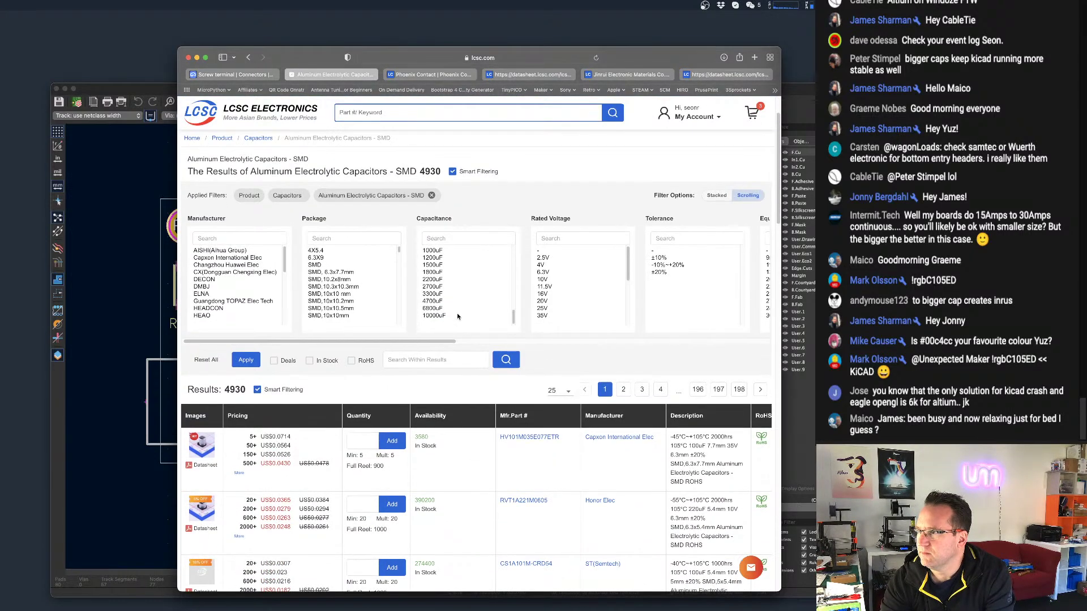
scroll(458, 300, "up", 3)
left_click(446, 309)
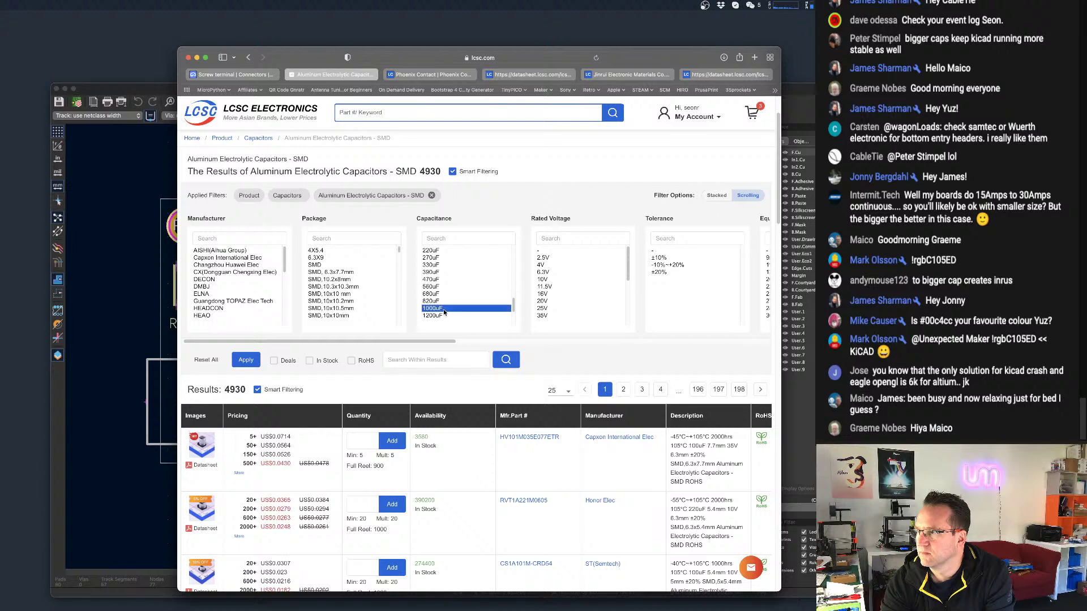
left_click(549, 309)
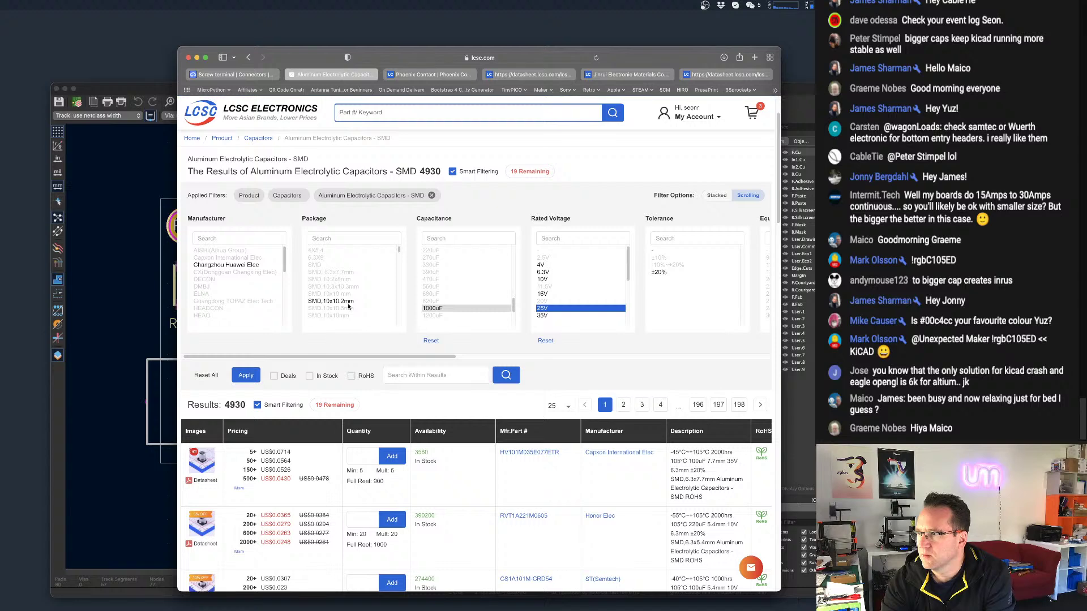
left_click(245, 376)
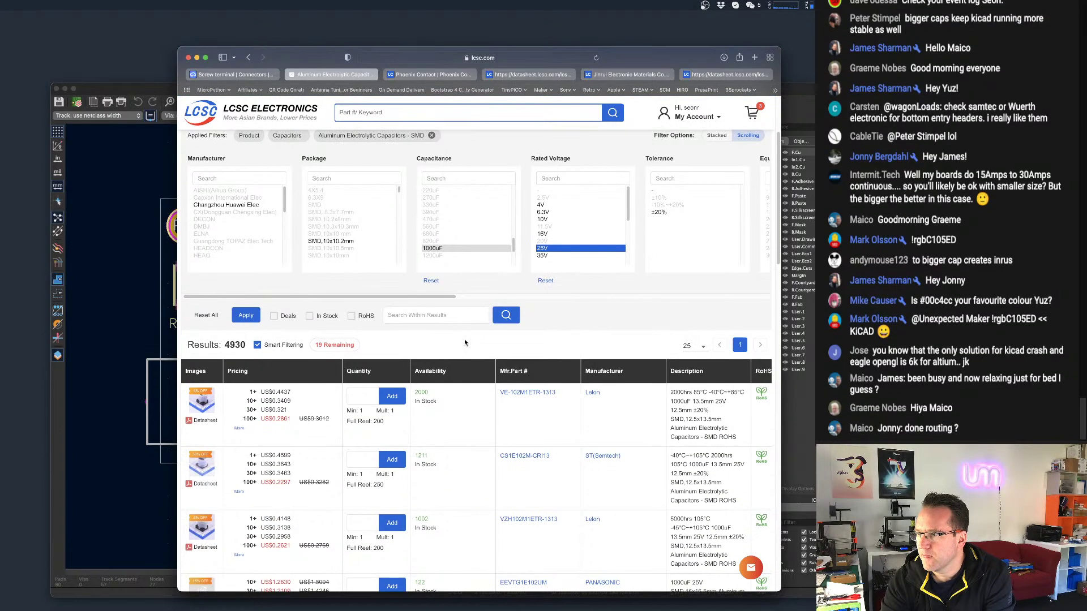
scroll(223, 478, "down", 2)
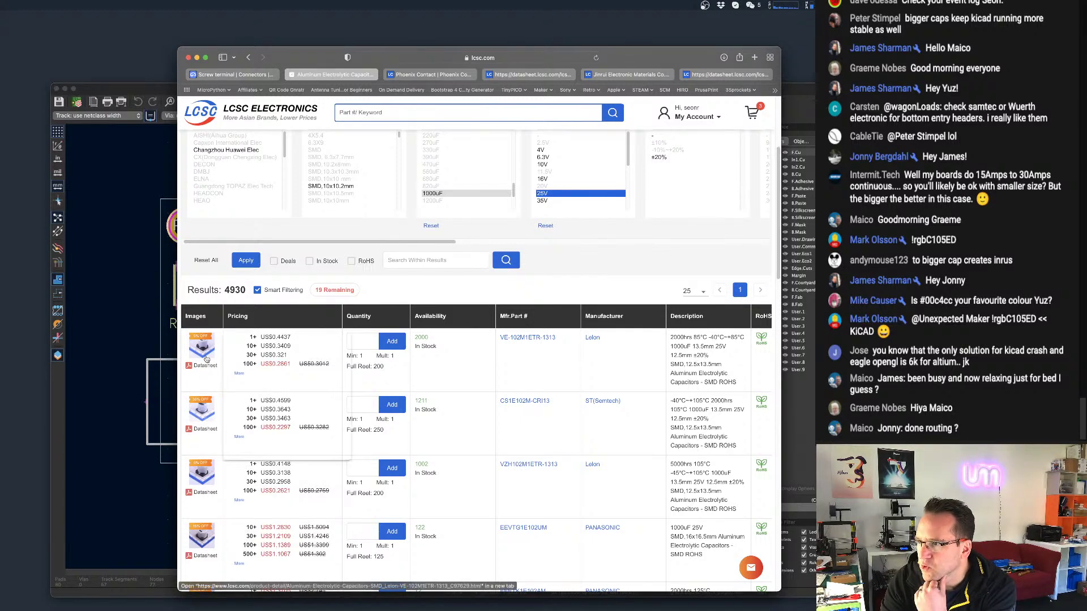
scroll(205, 357, "down", 2)
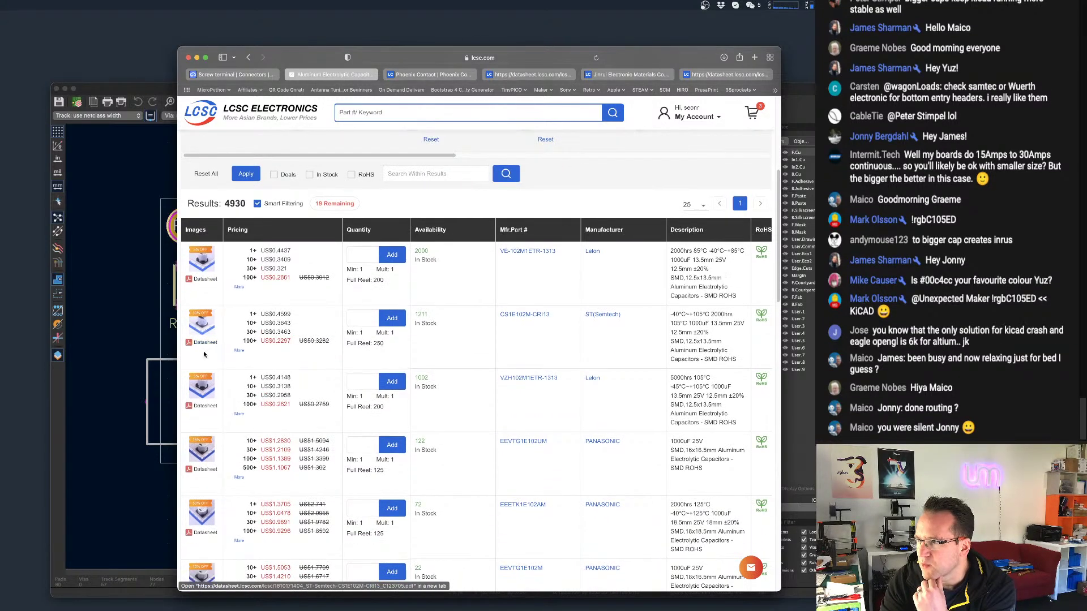
scroll(490, 369, "down", 1)
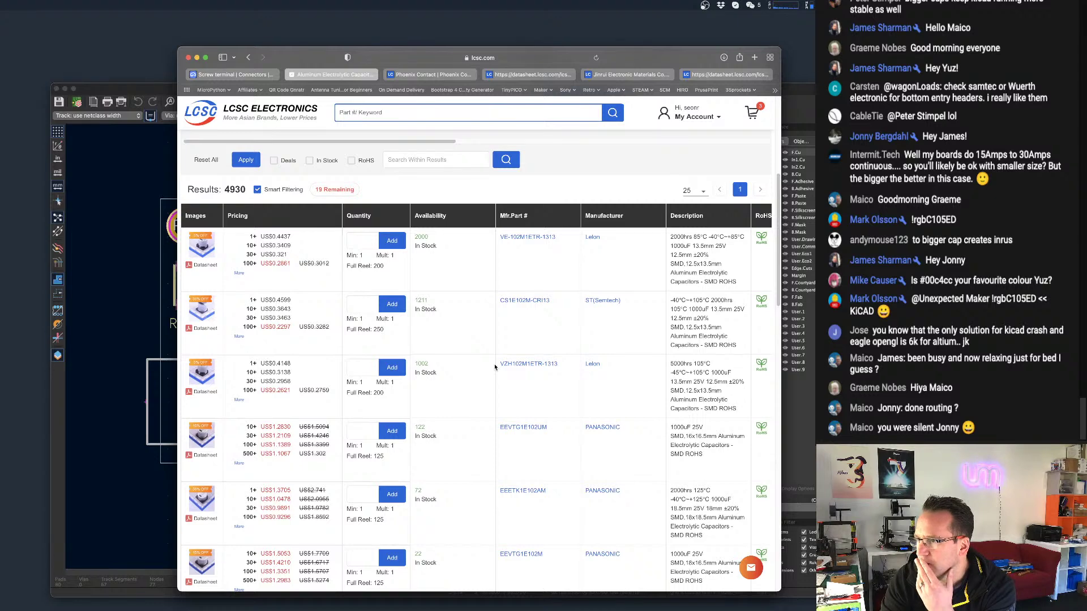
scroll(495, 368, "down", 2)
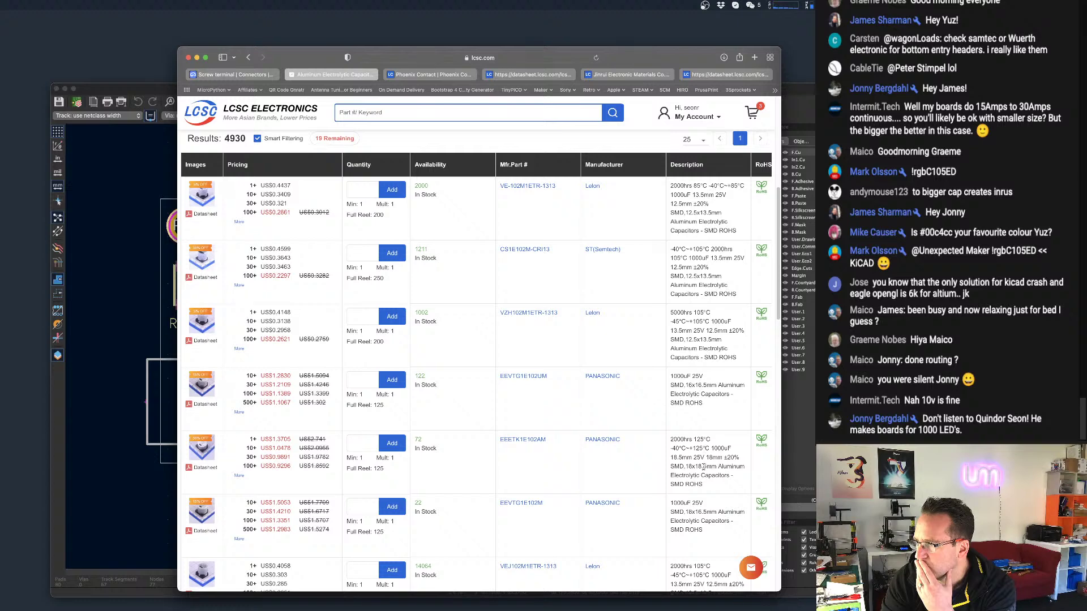
scroll(700, 466, "down", 1)
Narrow the 1000uF, 25V capacitors to the SMD,10x10.2mm package and check the matching part's availability.
scroll(690, 453, "up", 6)
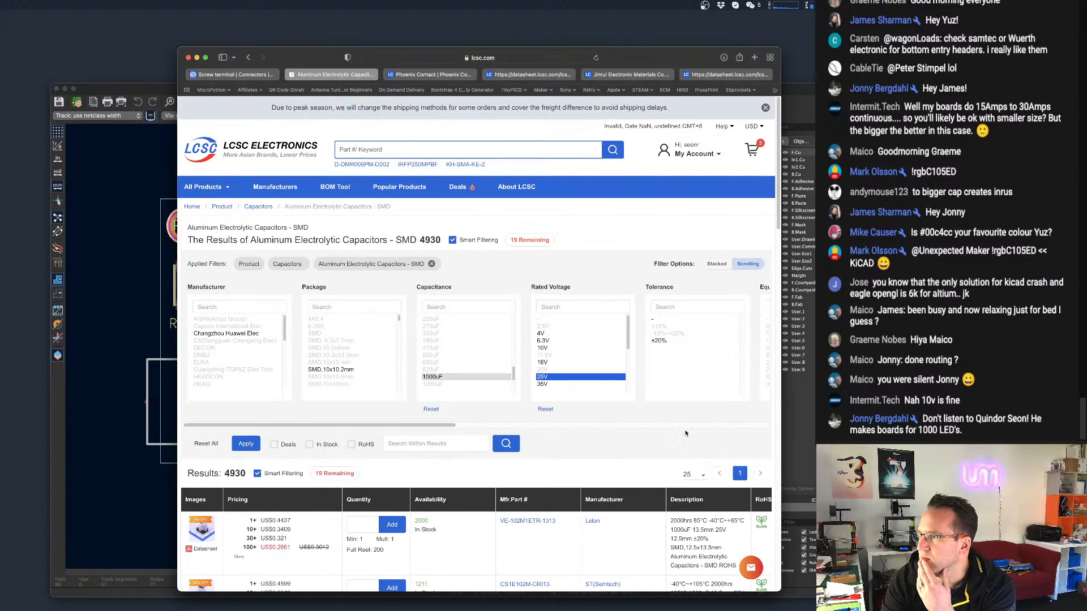
left_click(347, 371)
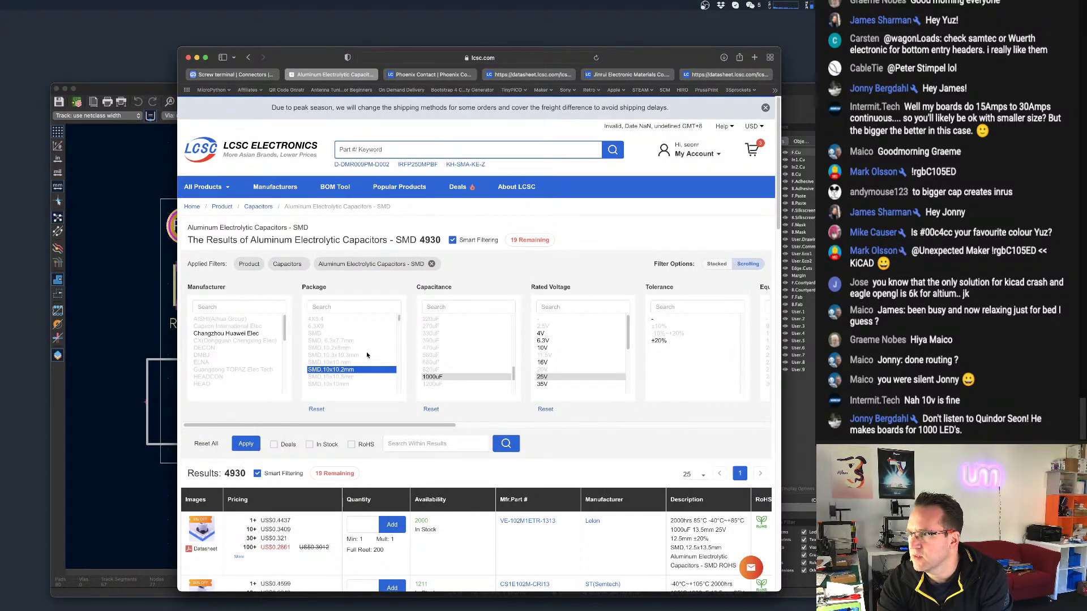
left_click(251, 444)
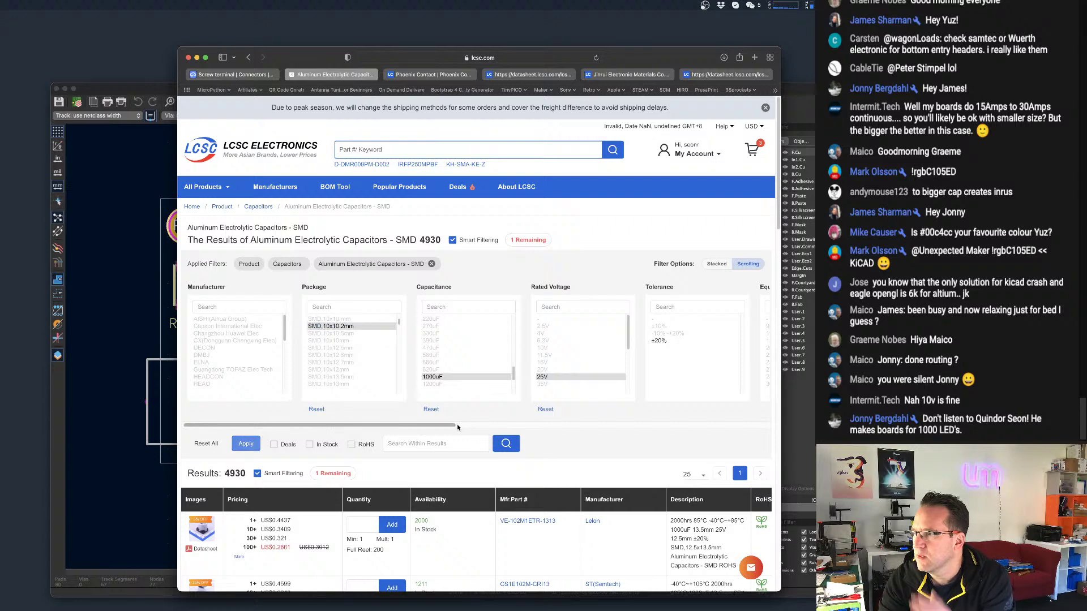
scroll(373, 428, "down", 2)
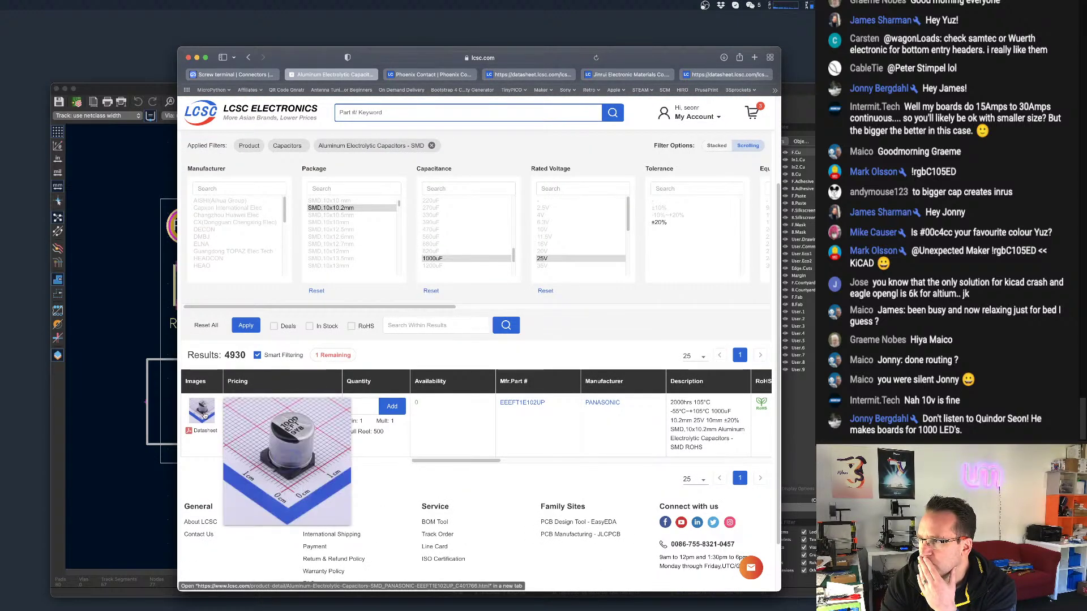
Replace the package filter with SMD,12.5x13.5mm and restrict the capacitor results to in-stock parts.
left_click(317, 290)
scroll(364, 242, "down", 1)
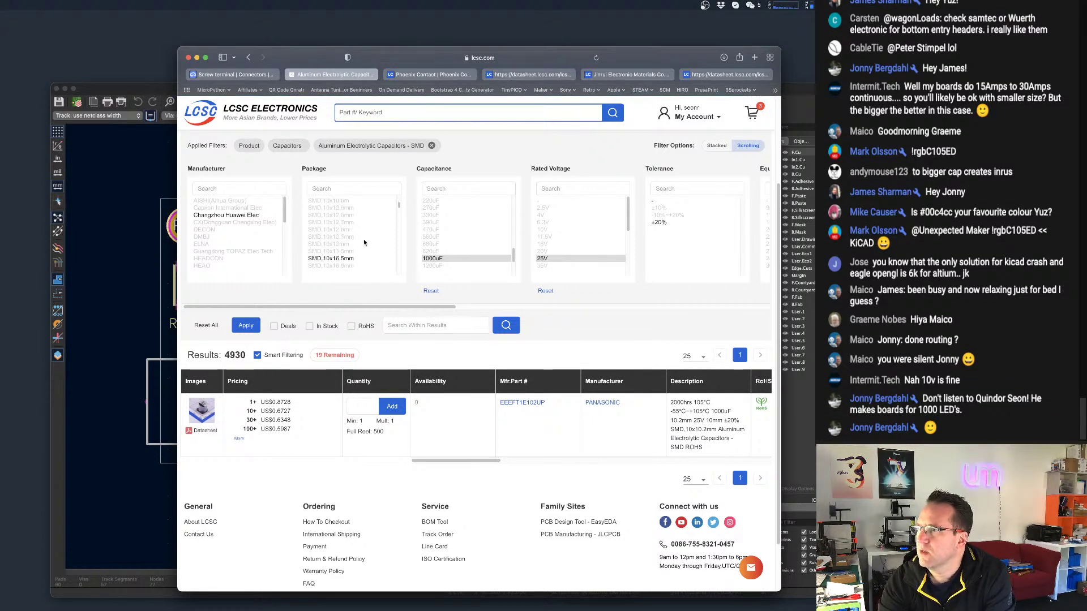
left_click(310, 327)
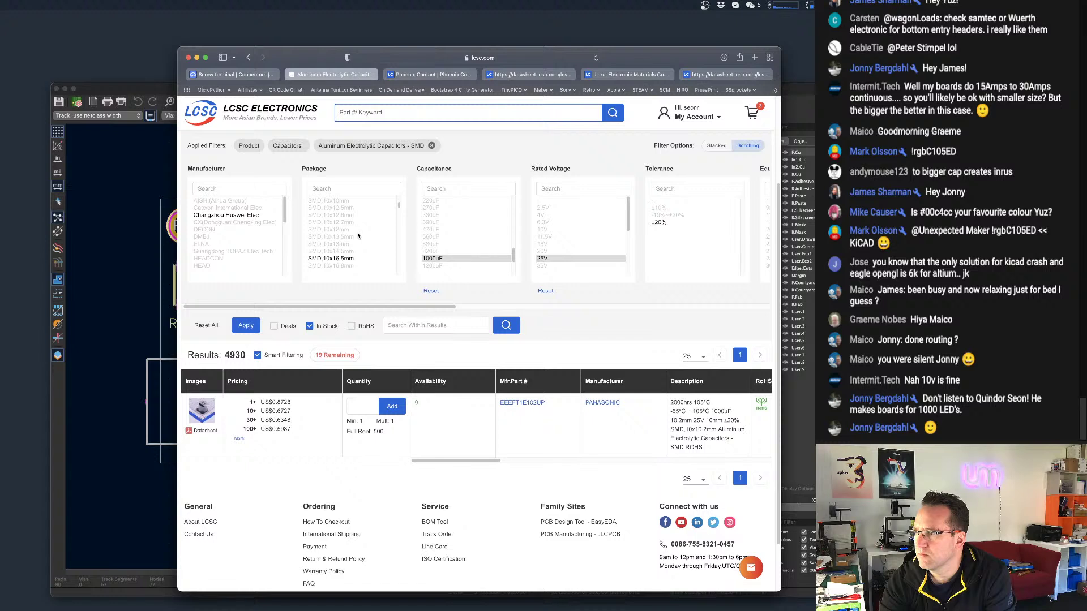
scroll(354, 241, "down", 1)
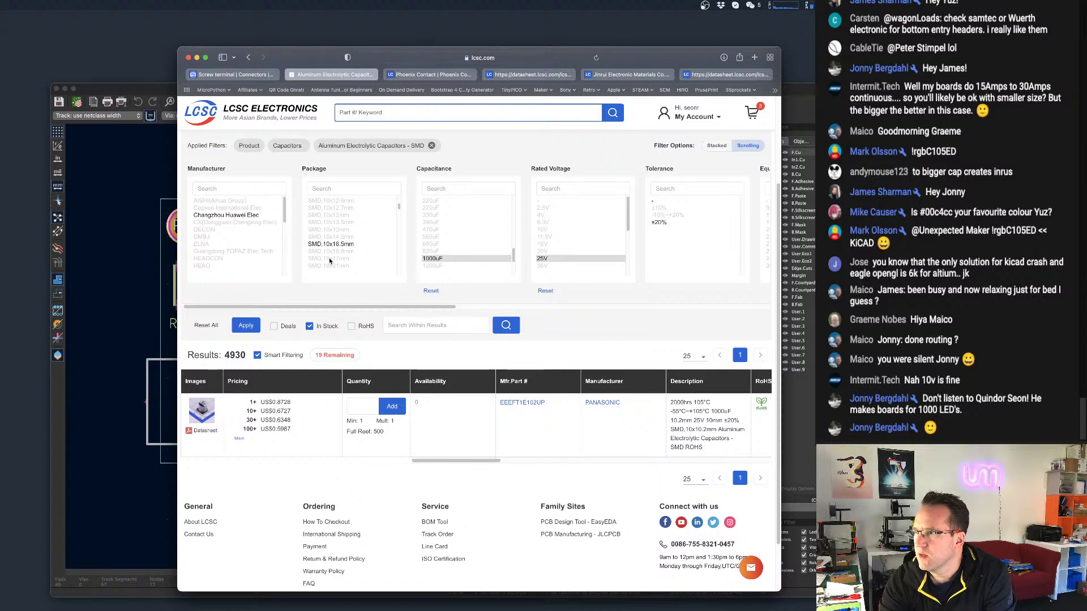
scroll(360, 245, "down", 3)
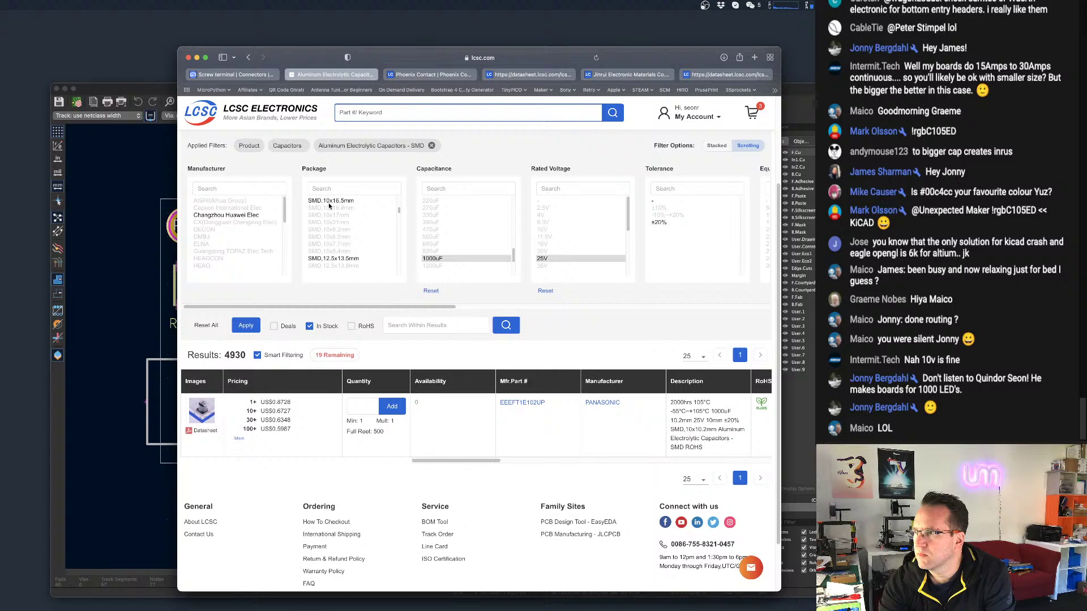
scroll(328, 238, "down", 3)
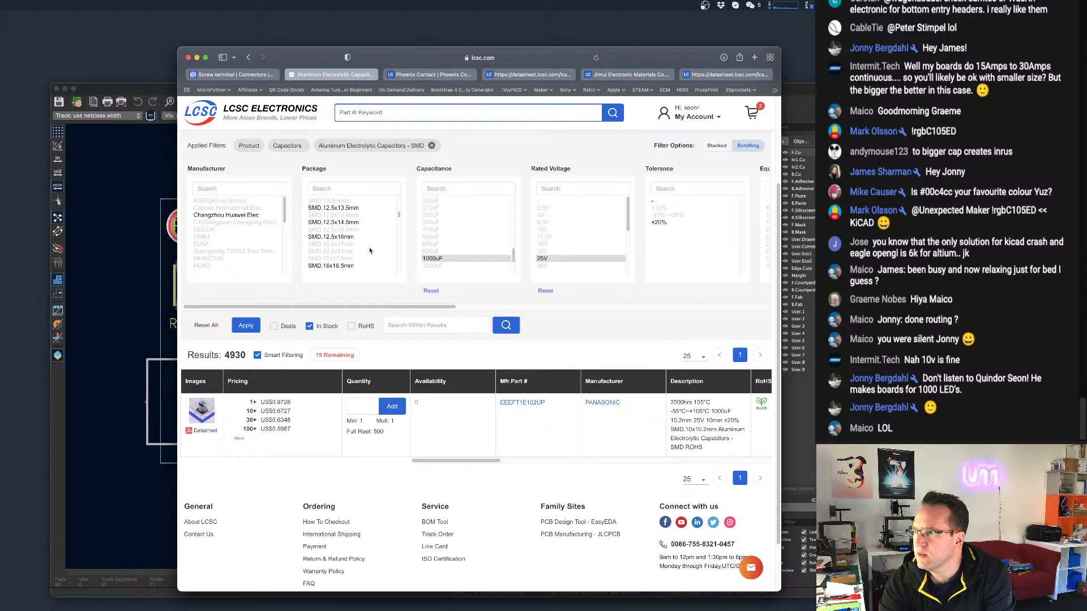
scroll(374, 247, "up", 3)
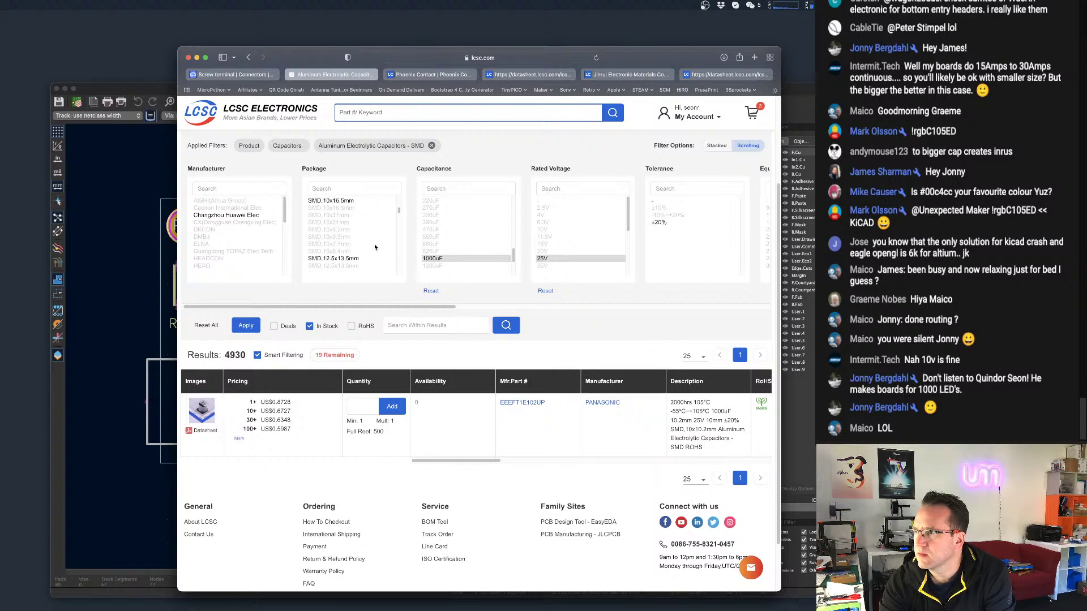
left_click(340, 244)
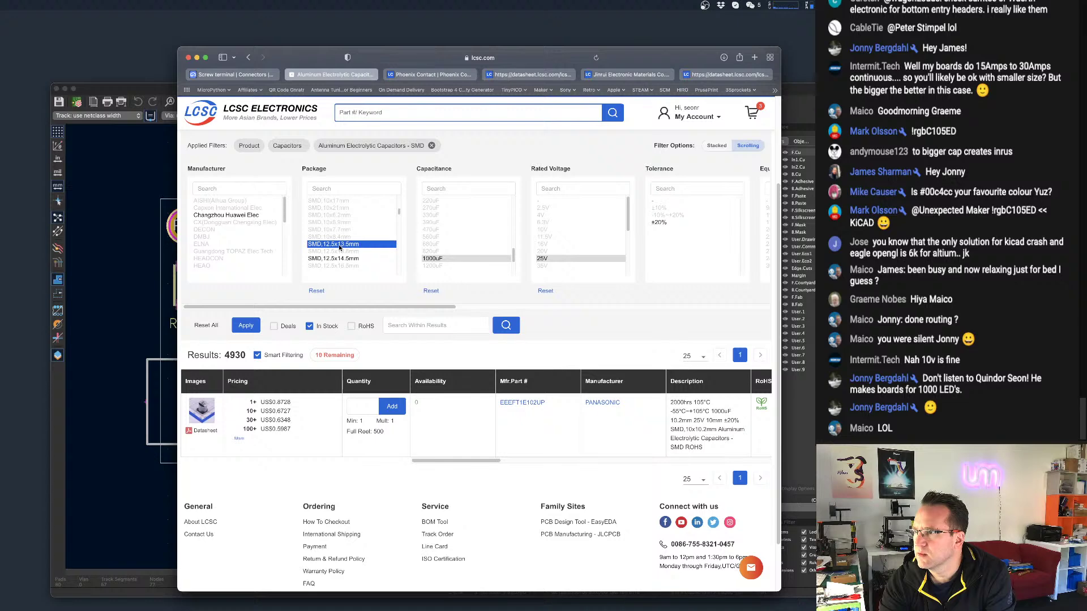
left_click(248, 326)
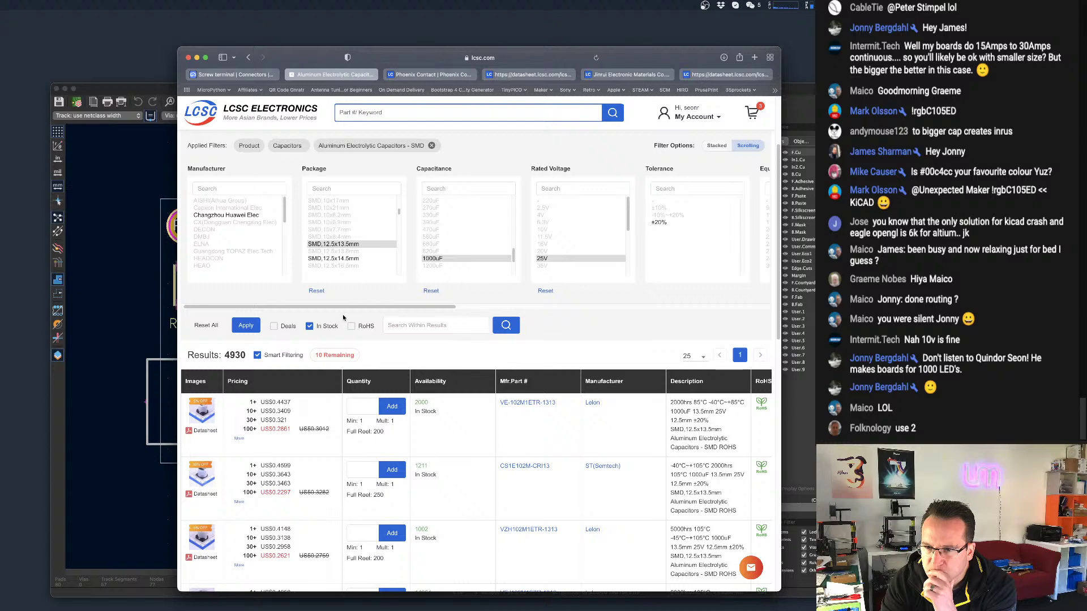
Compare the filtered capacitors, open the Lelon VE-102M1ETR-1313 product page and examine its specifications.
scroll(421, 362, "down", 1)
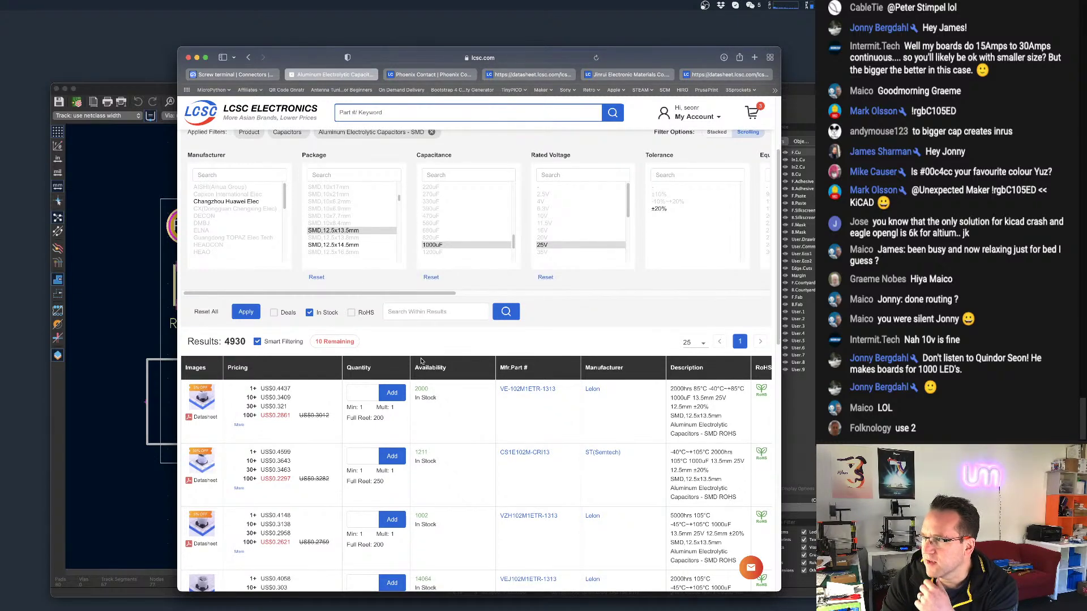
scroll(422, 360, "down", 5)
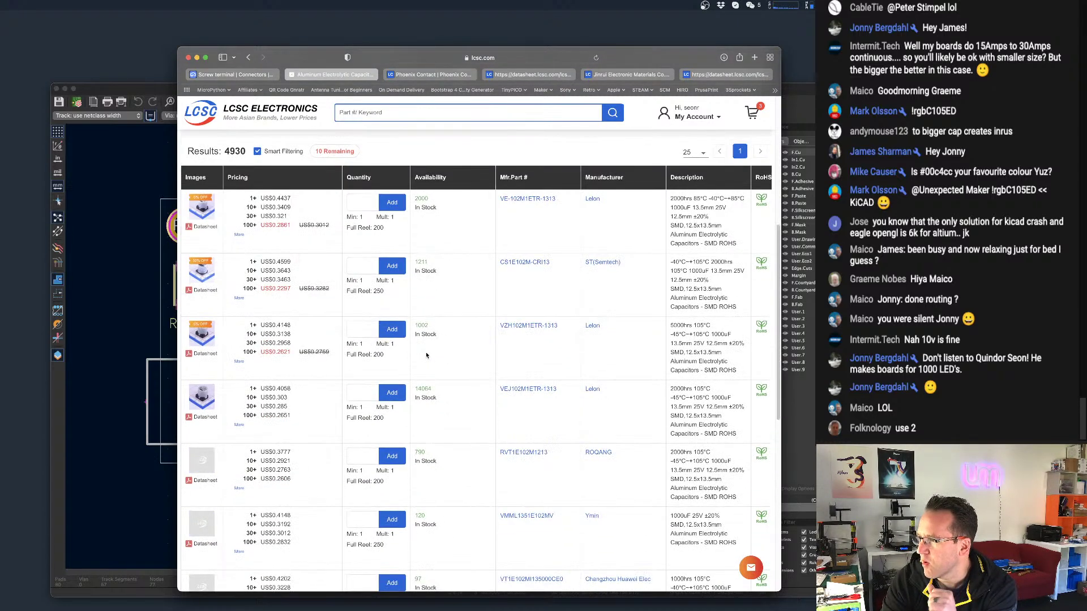
scroll(427, 355, "down", 5)
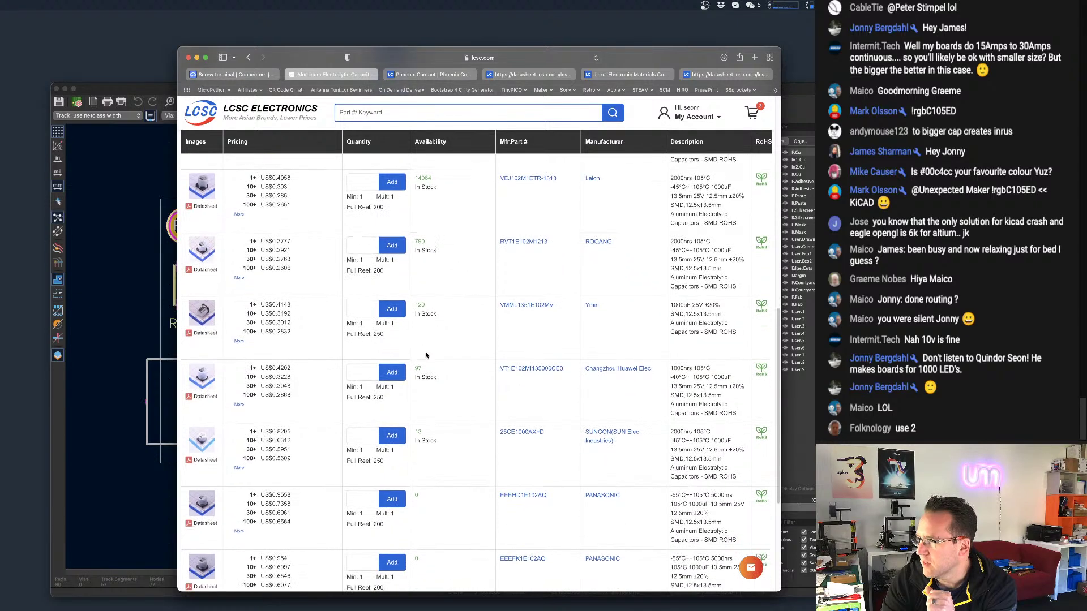
scroll(427, 355, "down", 2)
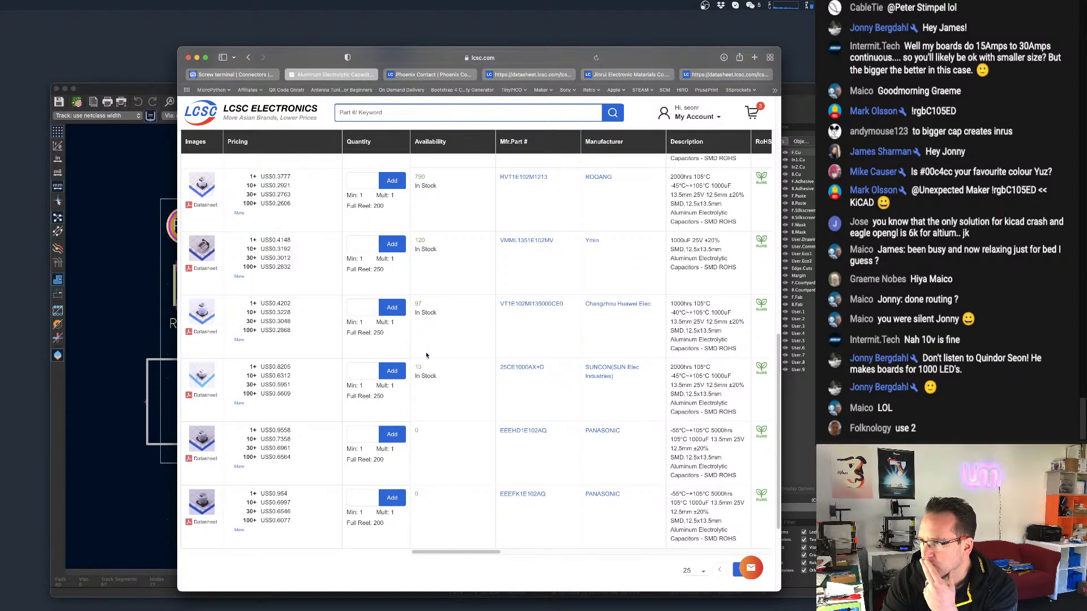
scroll(426, 356, "up", 6)
scroll(482, 338, "up", 2)
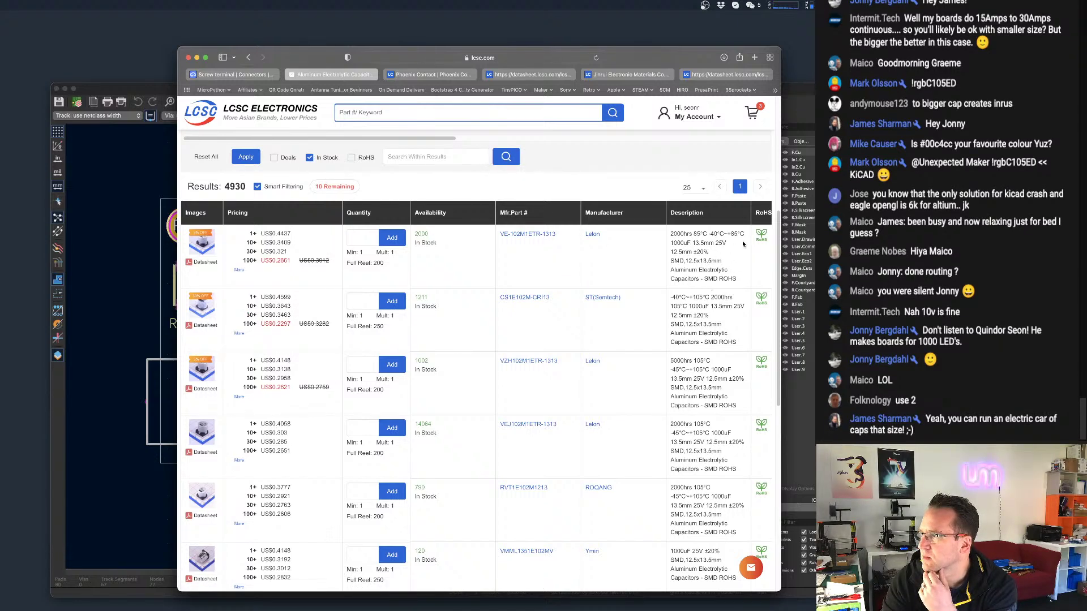
left_click(539, 236)
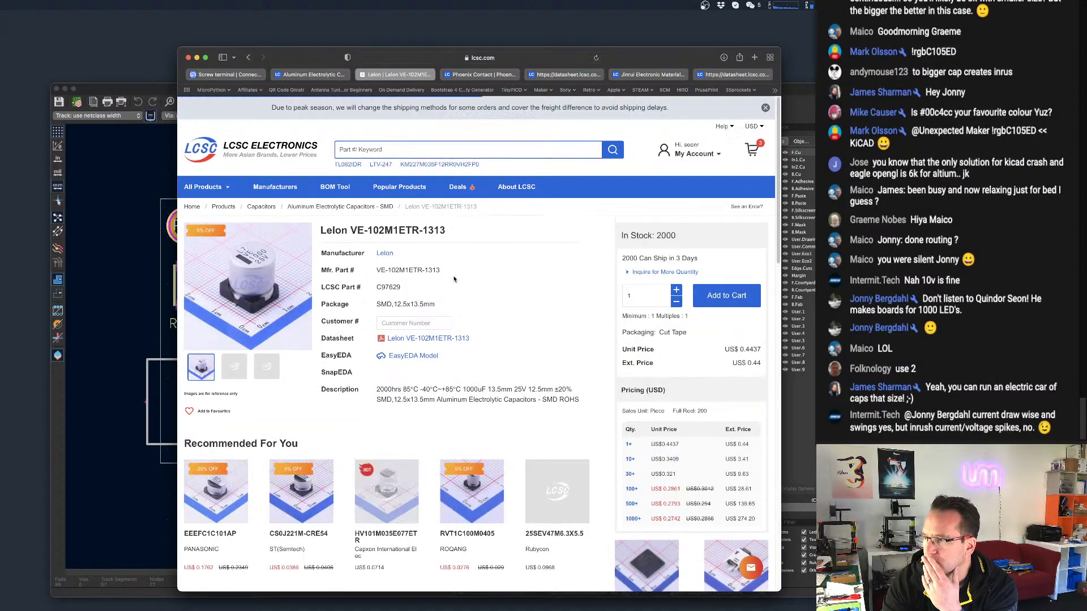
scroll(478, 299, "down", 10)
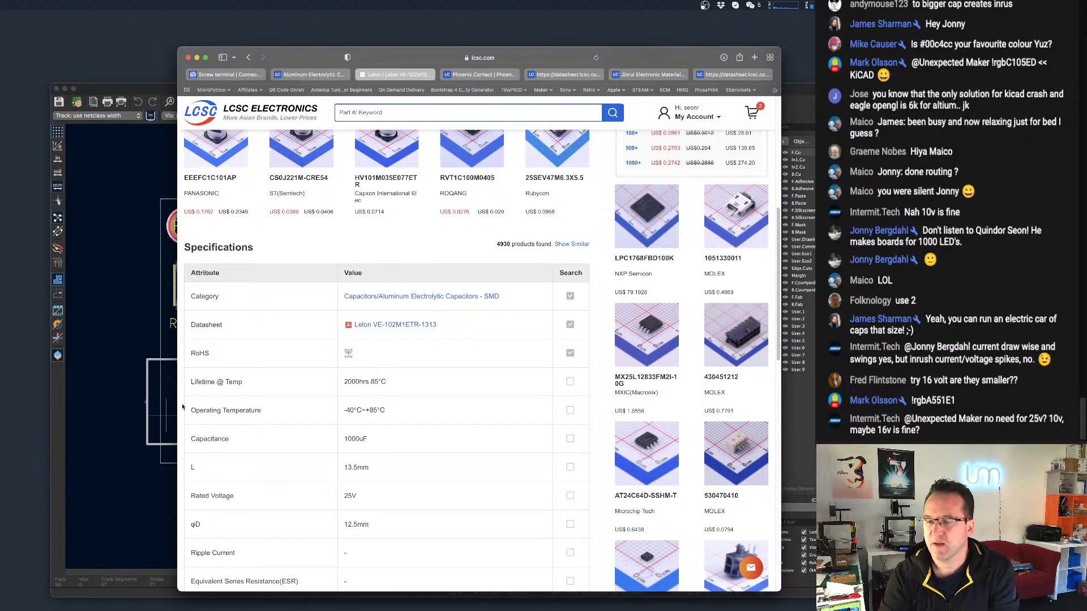
scroll(361, 362, "up", 10)
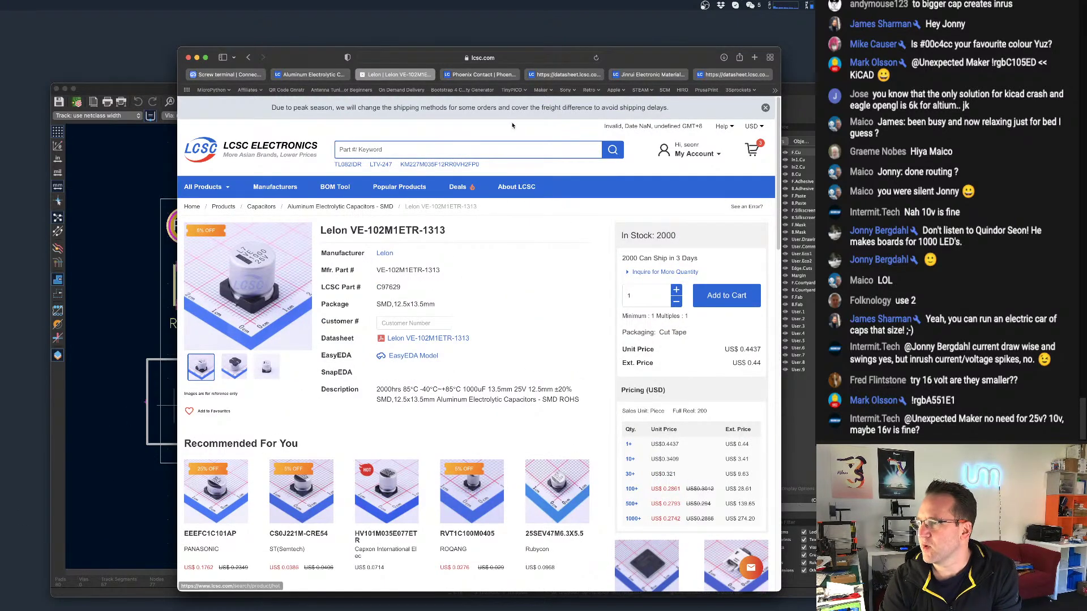
Return to the filtered capacitor list and change the rated voltage filter to 16V.
left_click(248, 57)
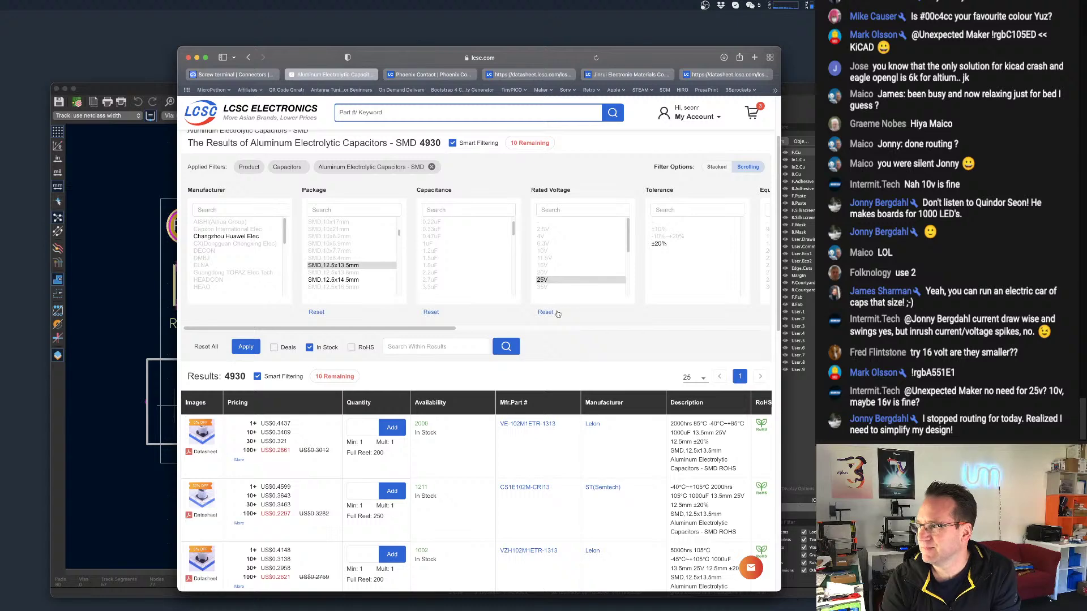
left_click(545, 312)
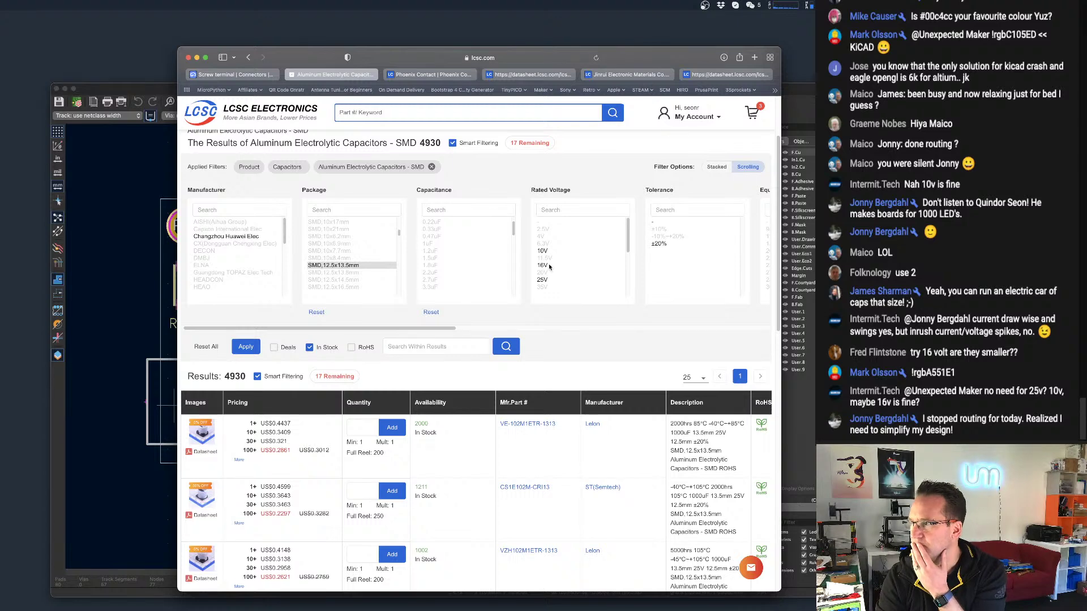
left_click(552, 266)
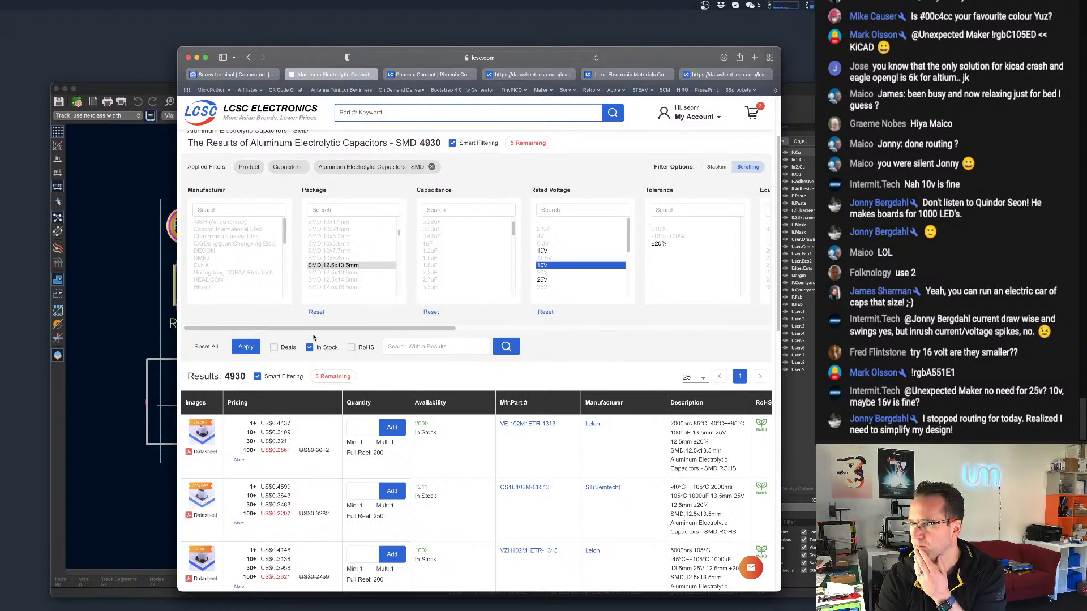
left_click(246, 348)
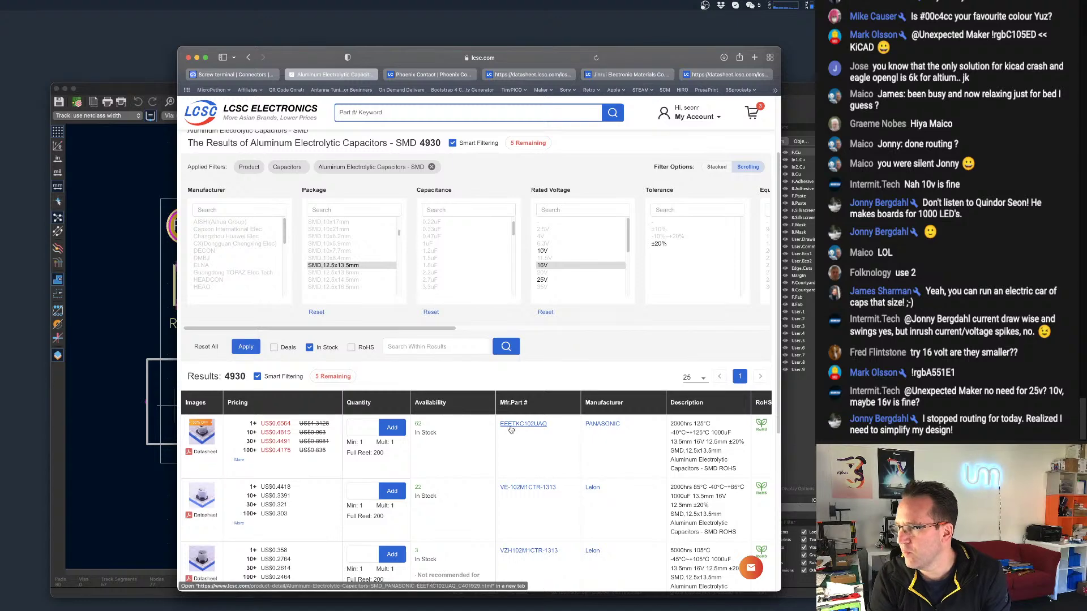
Review the 16V capacitor results, change the rated voltage filter to 10V and apply it to the list.
scroll(498, 406, "down", 5)
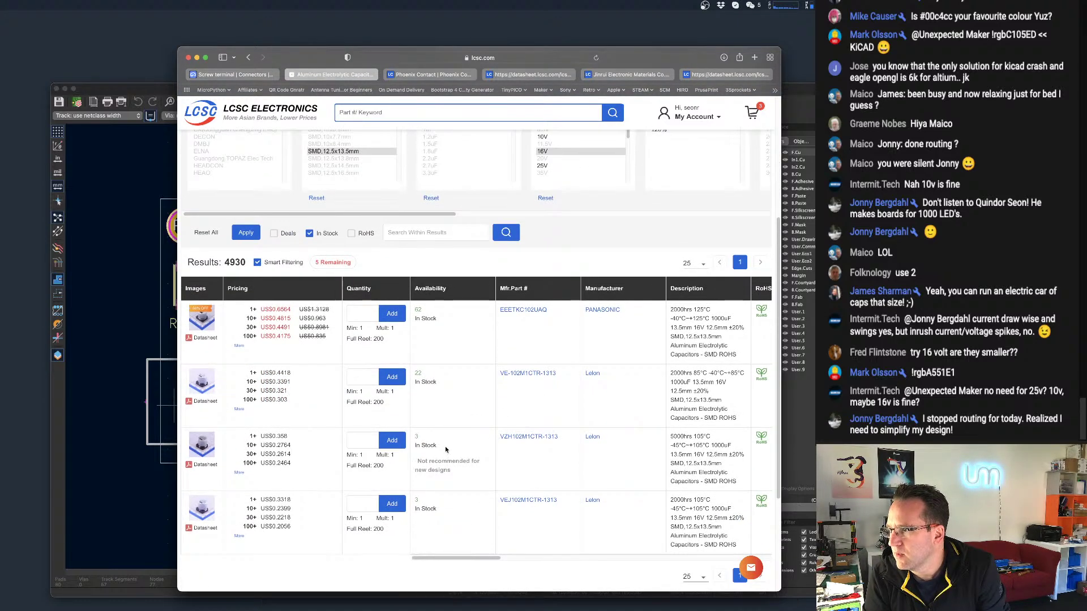
scroll(450, 438, "down", 1)
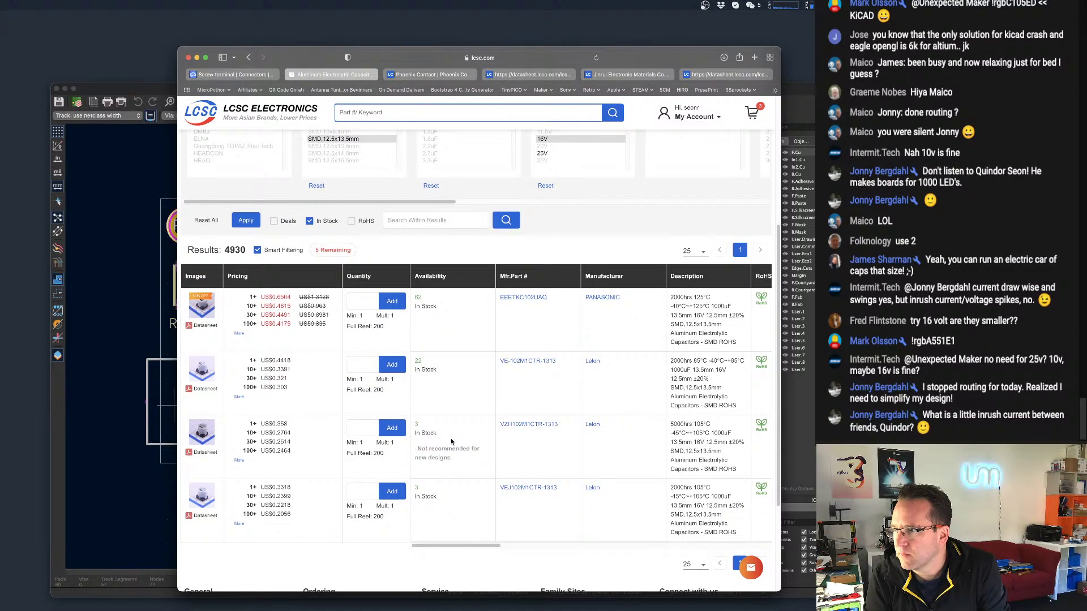
scroll(452, 441, "up", 2)
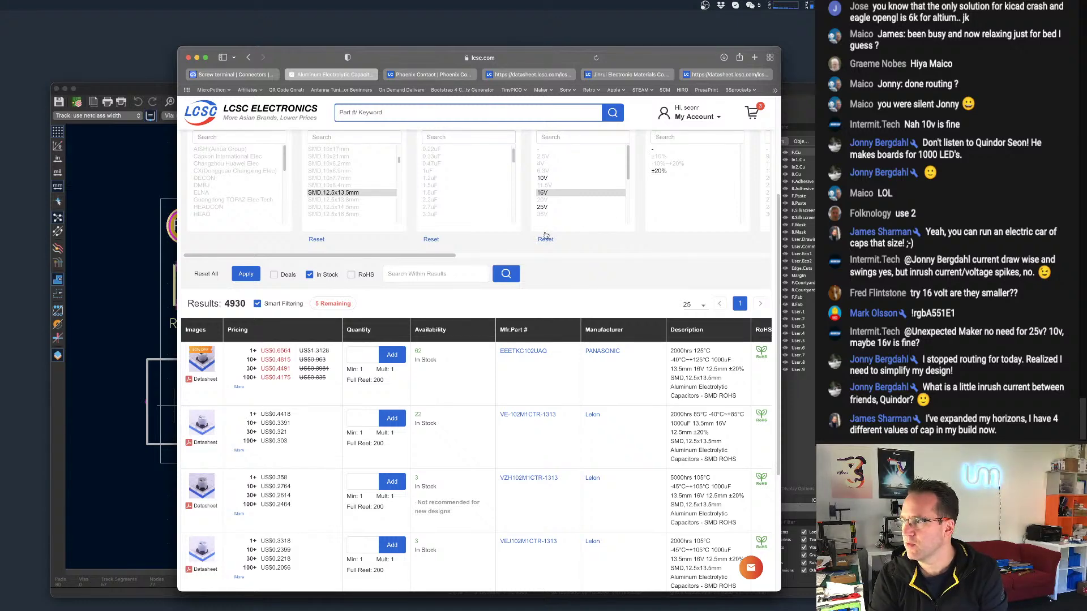
left_click(545, 239)
left_click(547, 179)
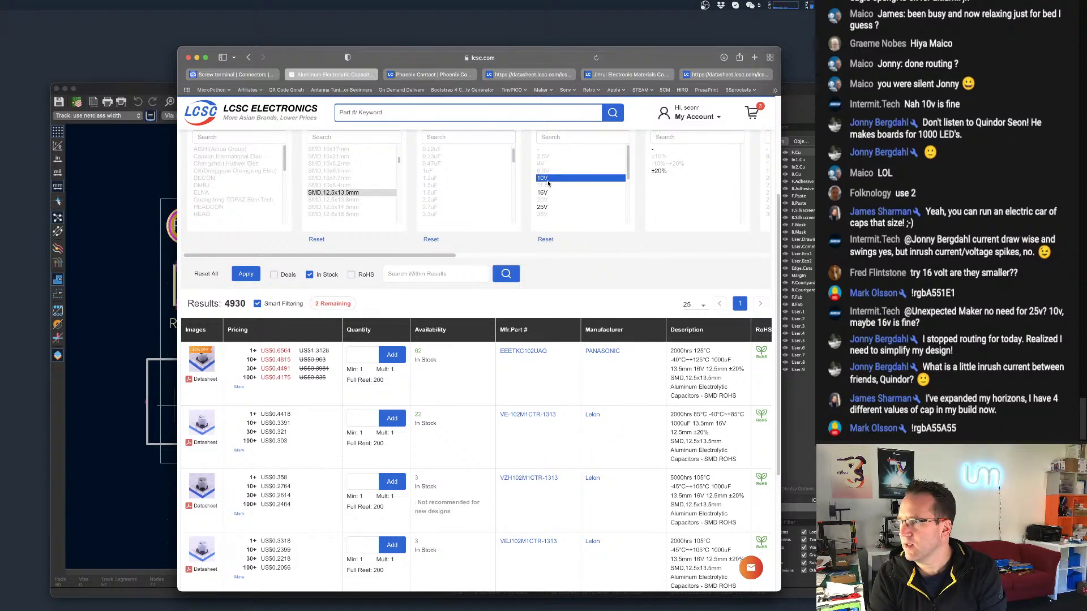
left_click(250, 276)
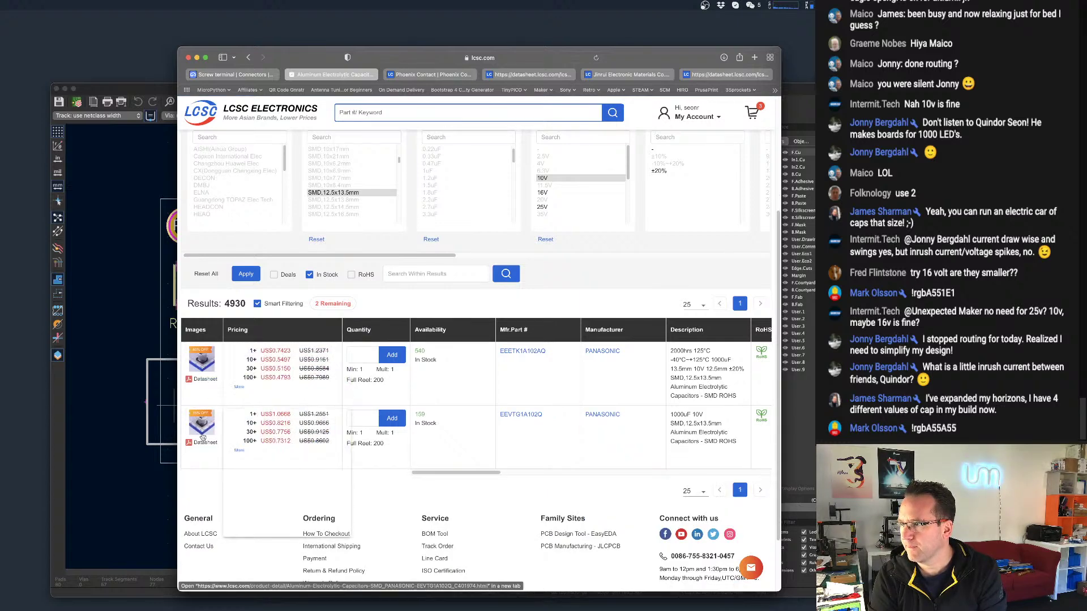
mouse_move(203, 436)
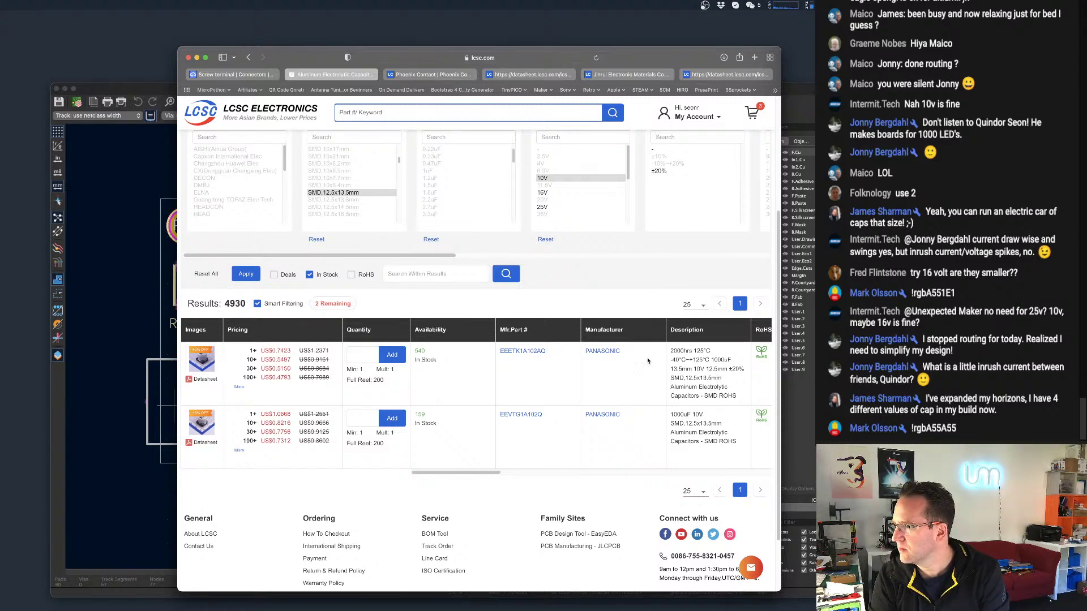
Open the PANASONIC EEETK1A102AQ product page and examine its stock, pricing and specifications.
left_click(522, 352)
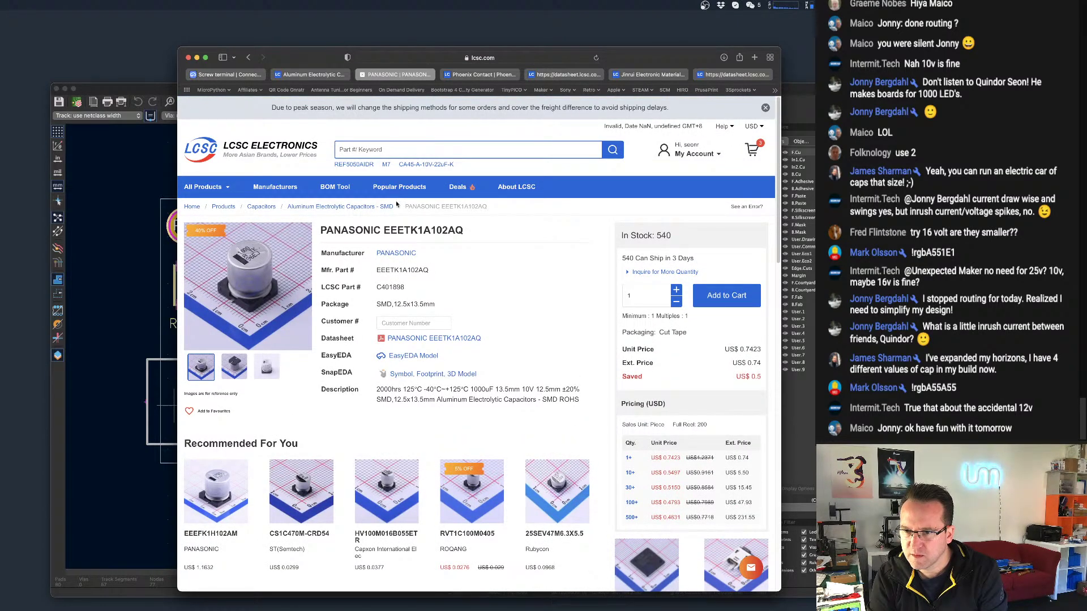
scroll(499, 236, "down", 2)
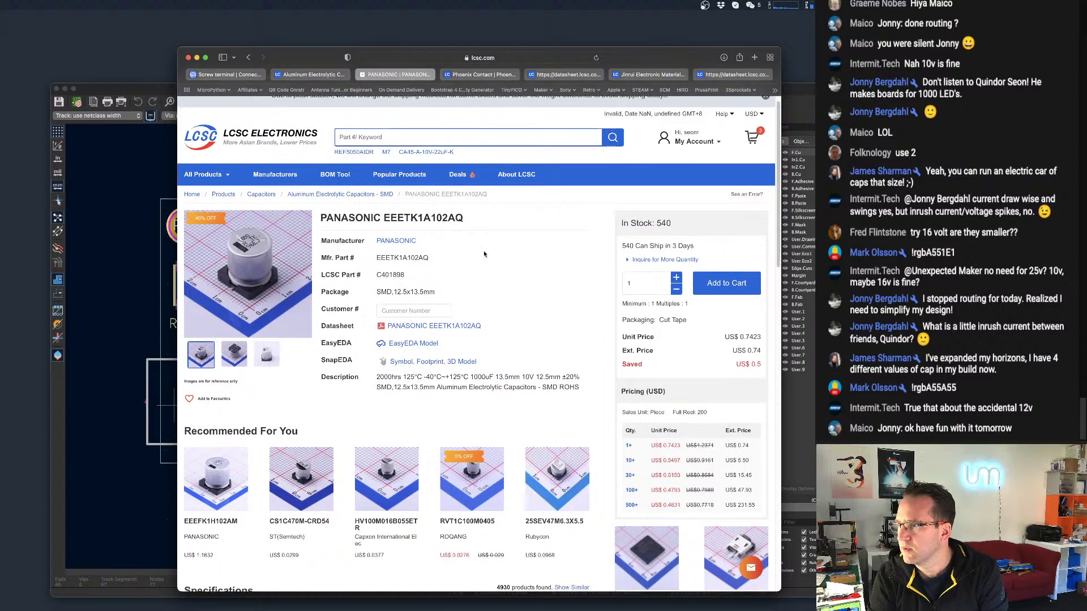
scroll(499, 237, "down", 8)
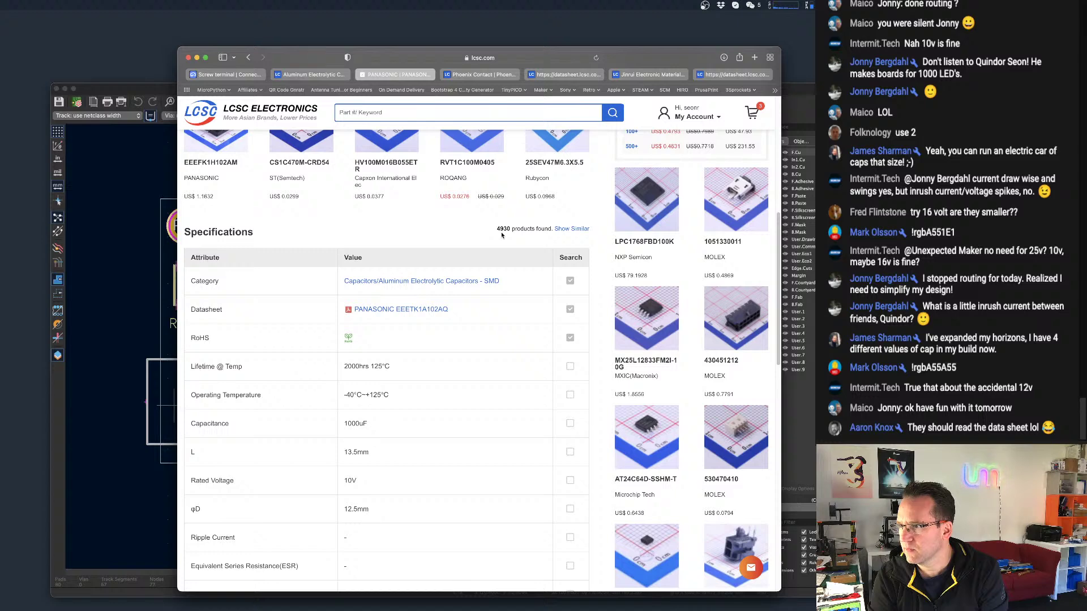
scroll(501, 233, "down", 2)
scroll(501, 234, "up", 3)
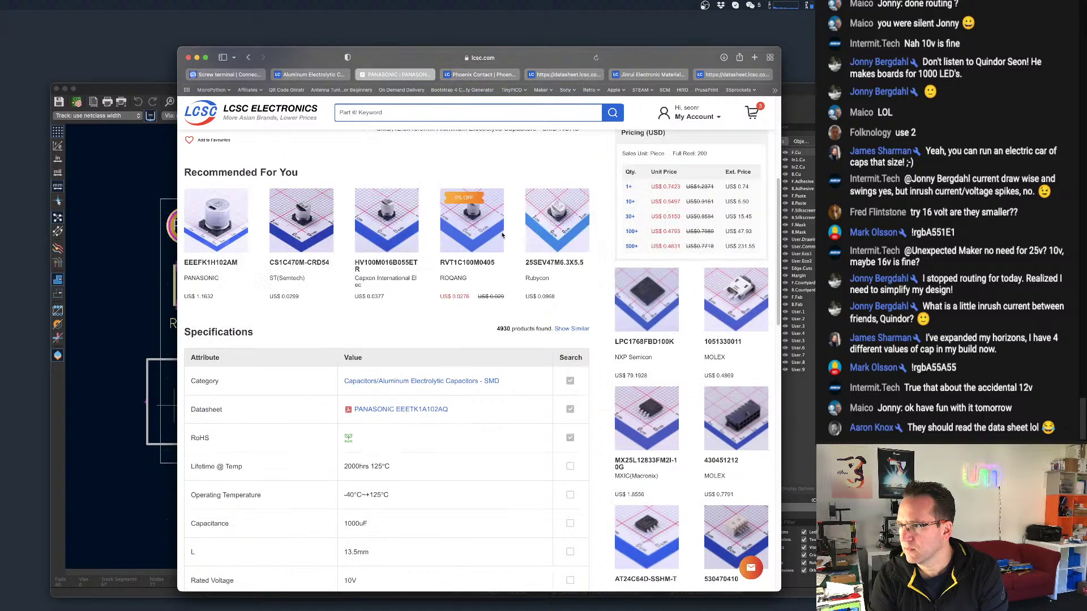
scroll(502, 234, "up", 3)
scroll(502, 234, "up", 2)
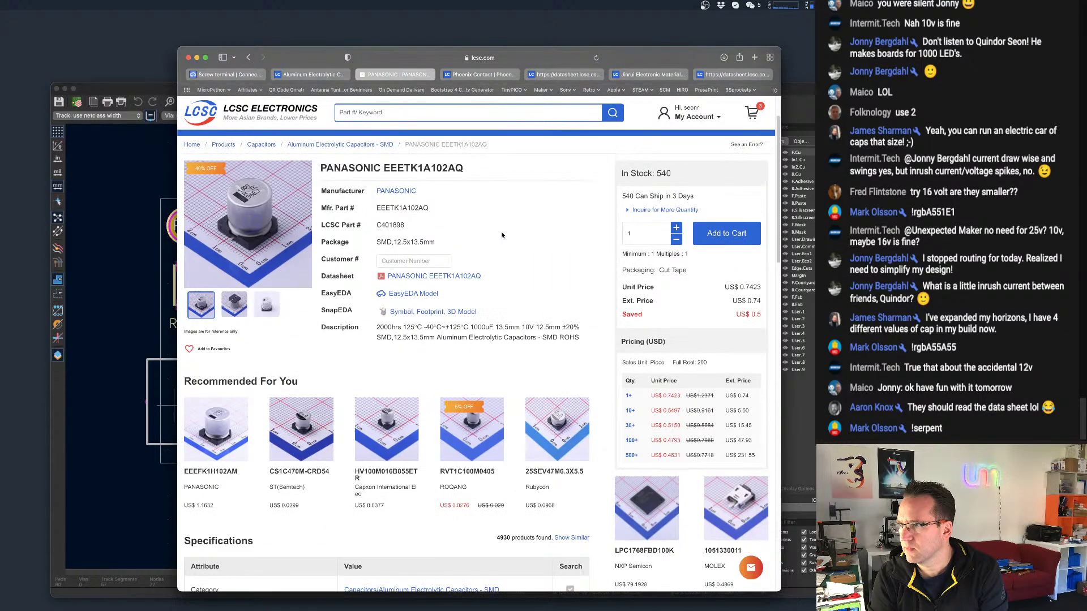
scroll(501, 236, "up", 2)
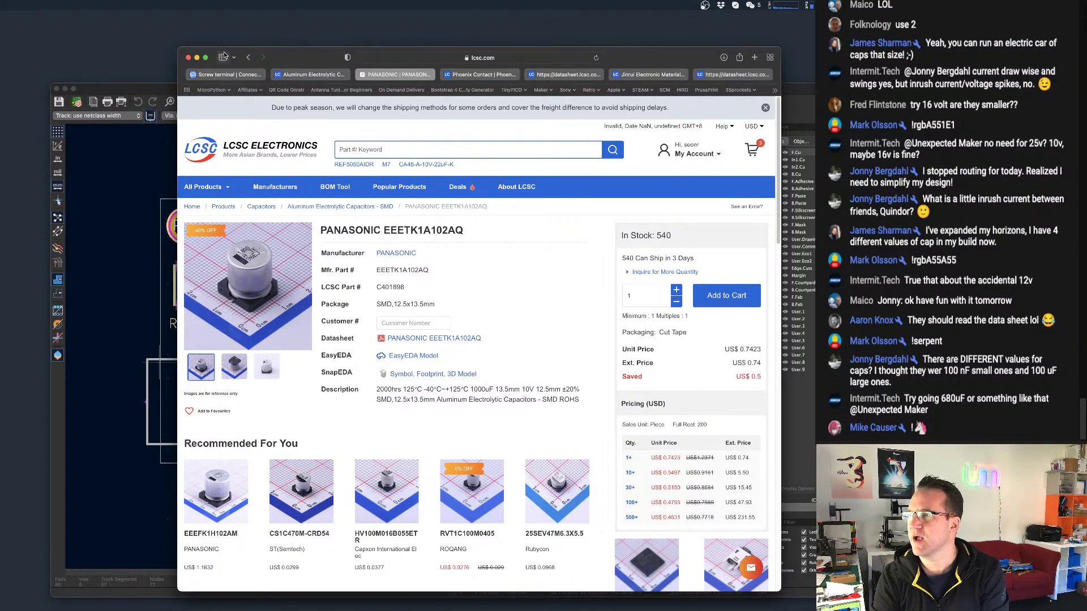
Return to the capacitor list, clear the package, capacitance and voltage filters, and set the rated voltage to 16V.
left_click(248, 59)
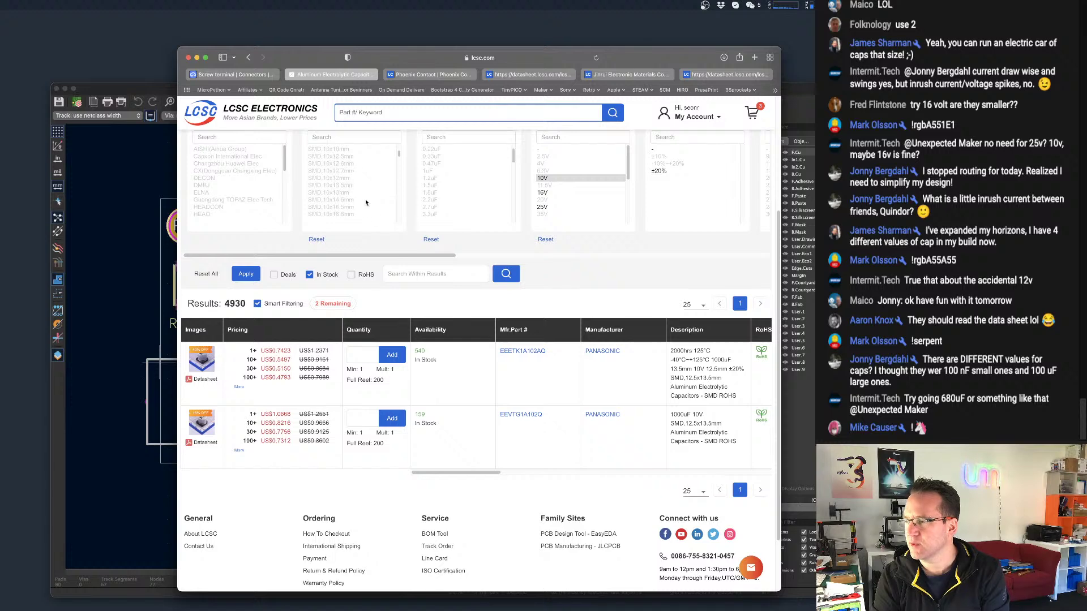
scroll(367, 202, "down", 3)
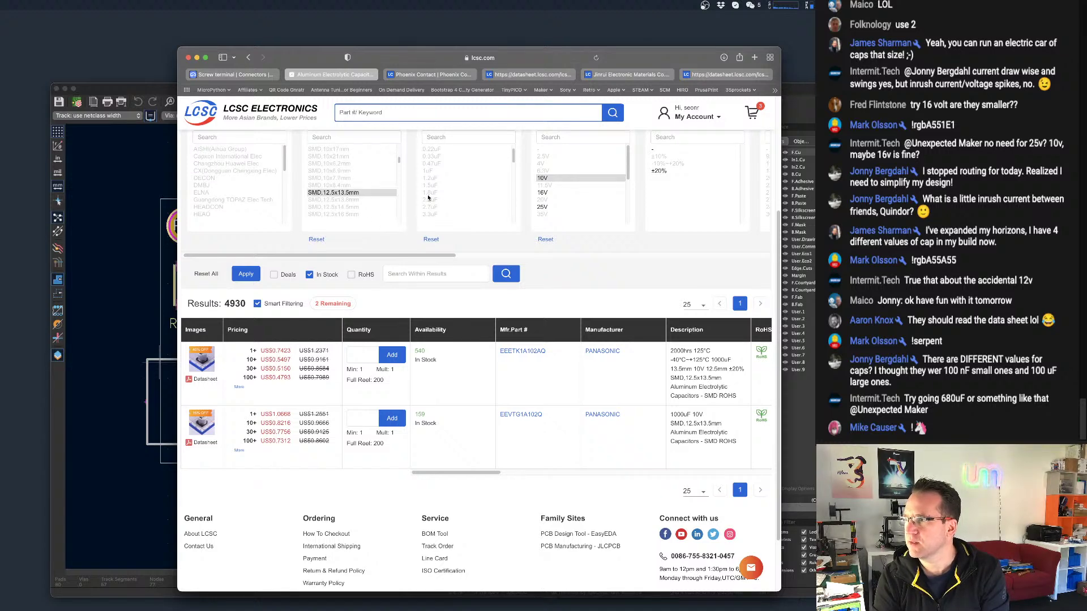
scroll(428, 197, "down", 3)
left_click(431, 239)
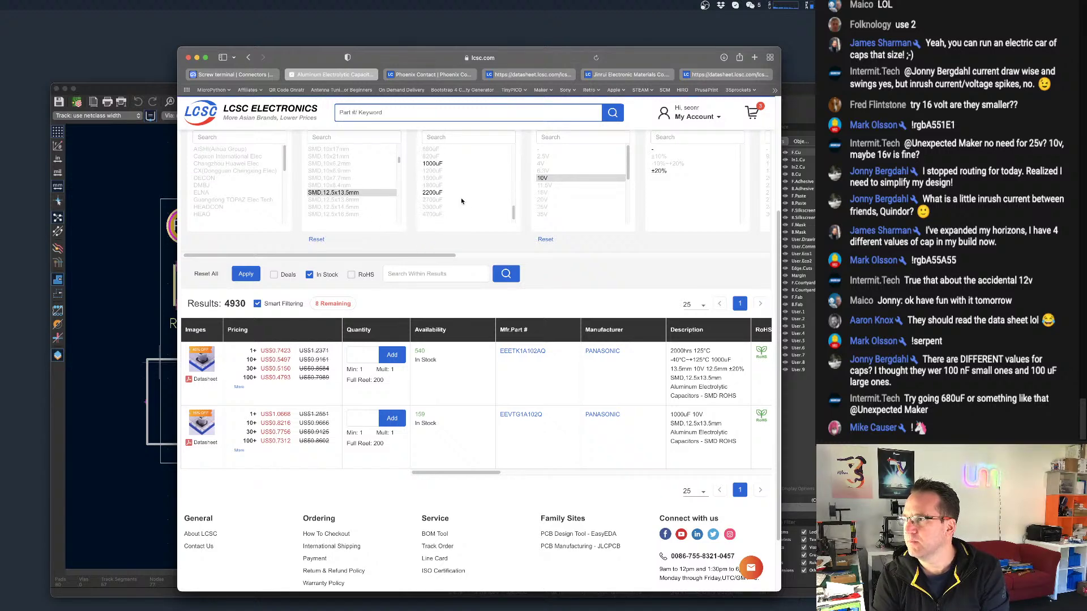
scroll(461, 201, "up", 3)
left_click(545, 239)
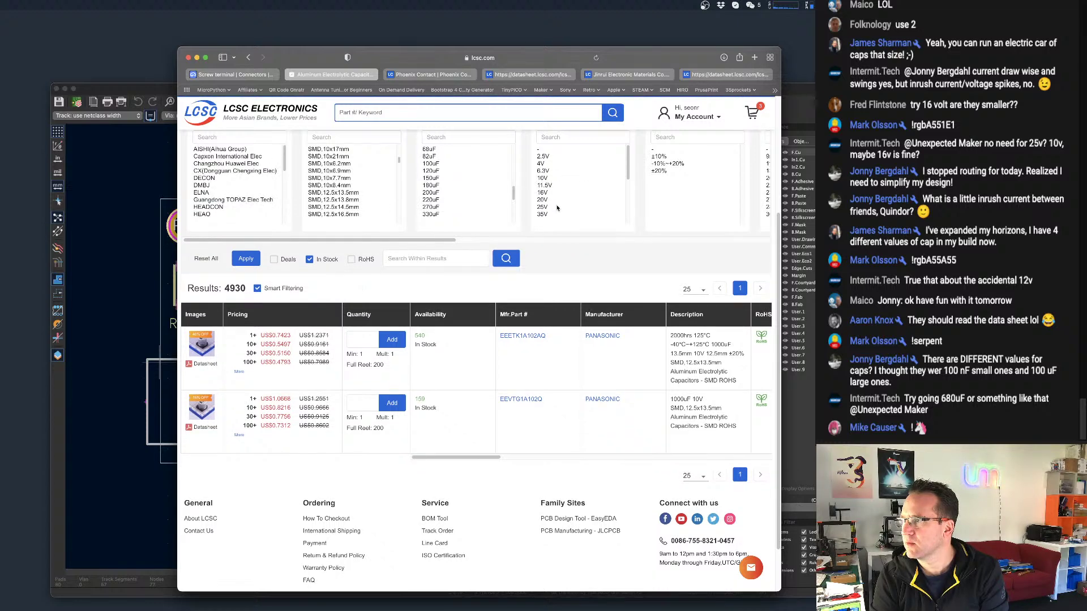
left_click(552, 192)
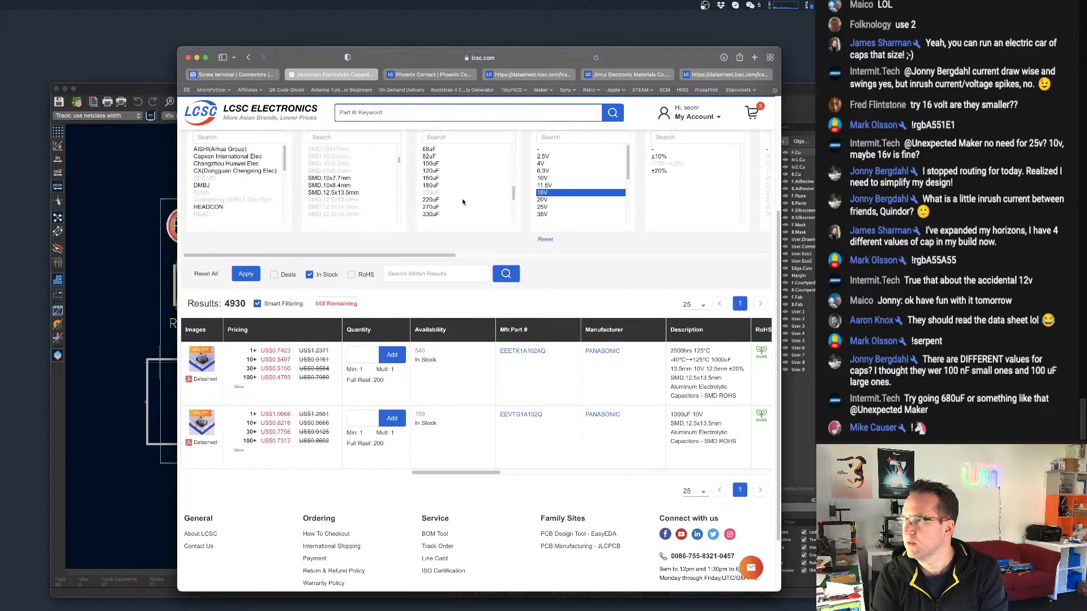
Set the capacitance filter to 680uF and the package to SMD,10x10.2mm, and apply the filters.
scroll(452, 188, "down", 2)
left_click(441, 199)
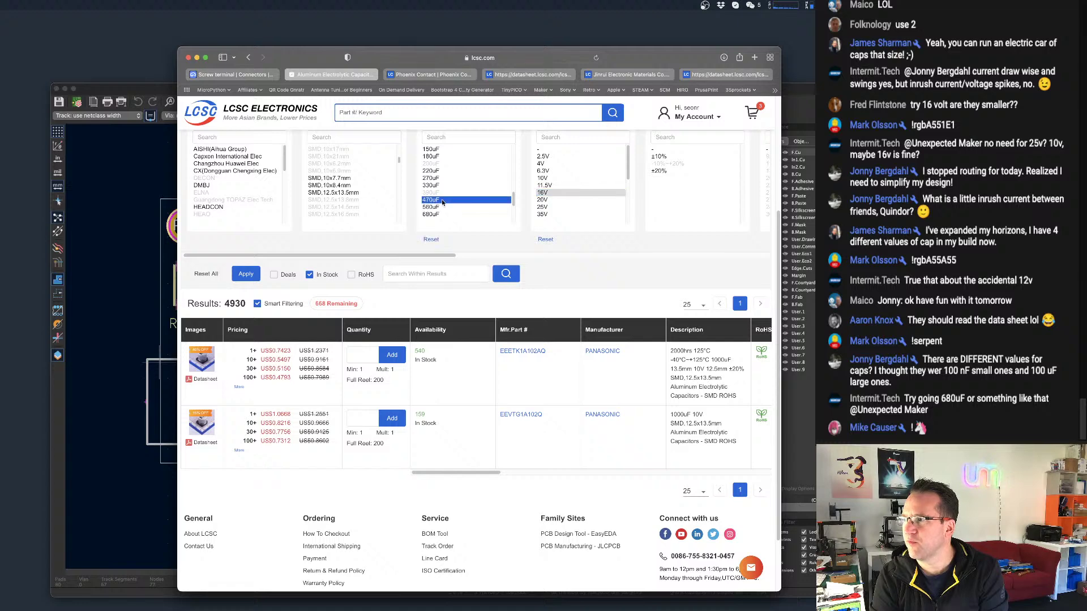
scroll(462, 196, "down", 1)
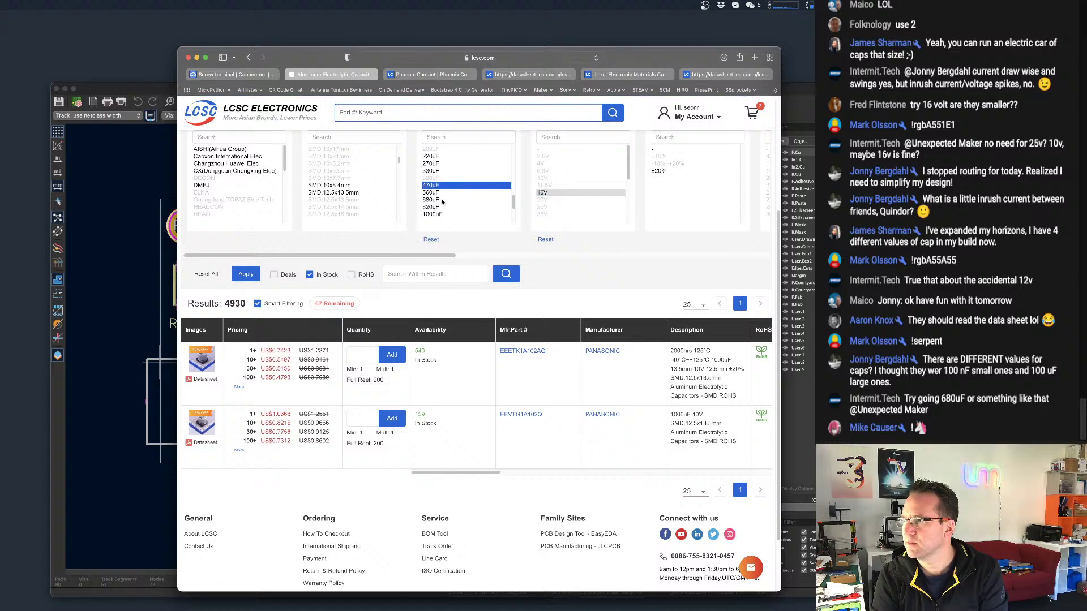
left_click(443, 201)
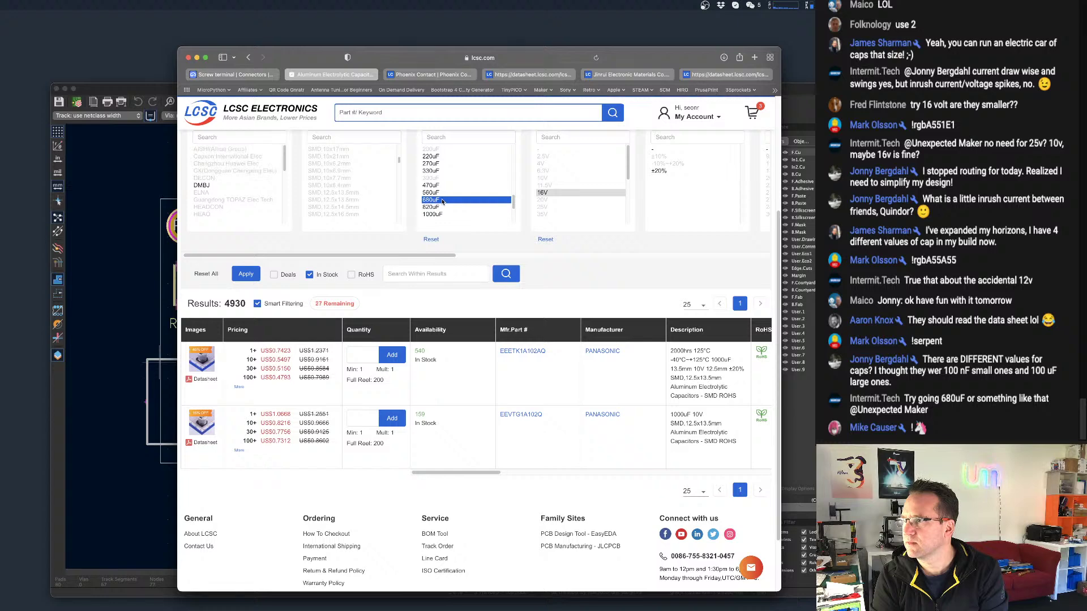
scroll(346, 212, "up", 3)
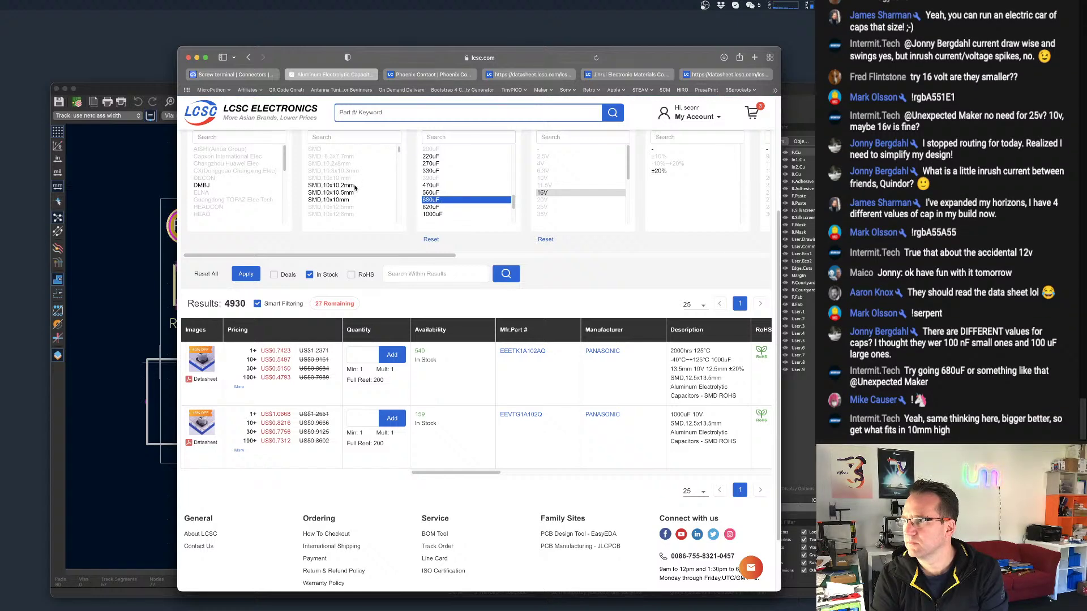
scroll(355, 187, "up", 1)
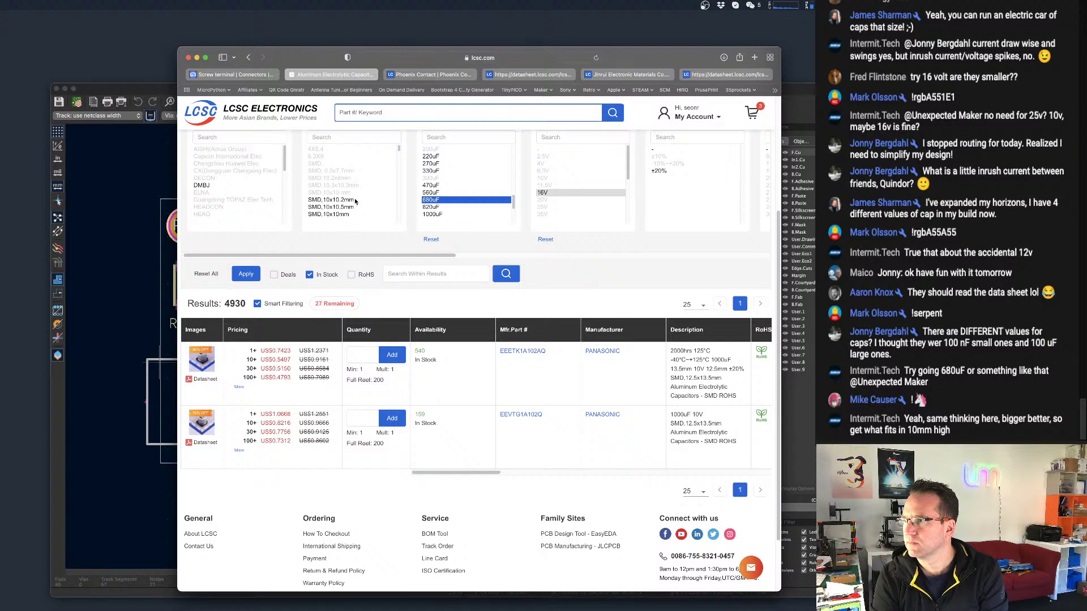
left_click(354, 200)
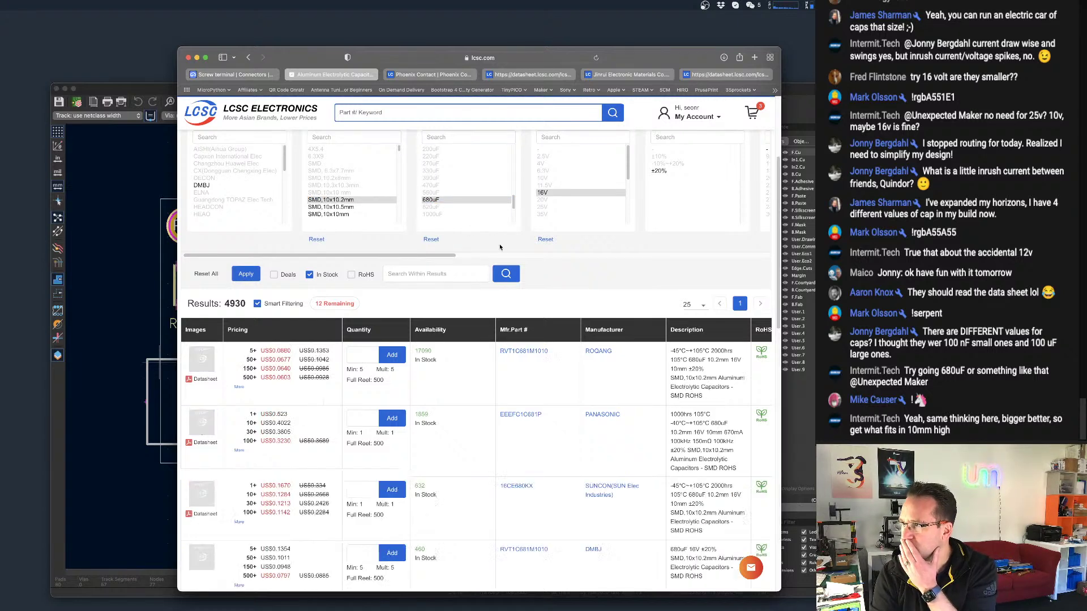
Compare the filtered 680uF, 16V capacitors by price, availability, manufacturer and description.
scroll(457, 368, "down", 1)
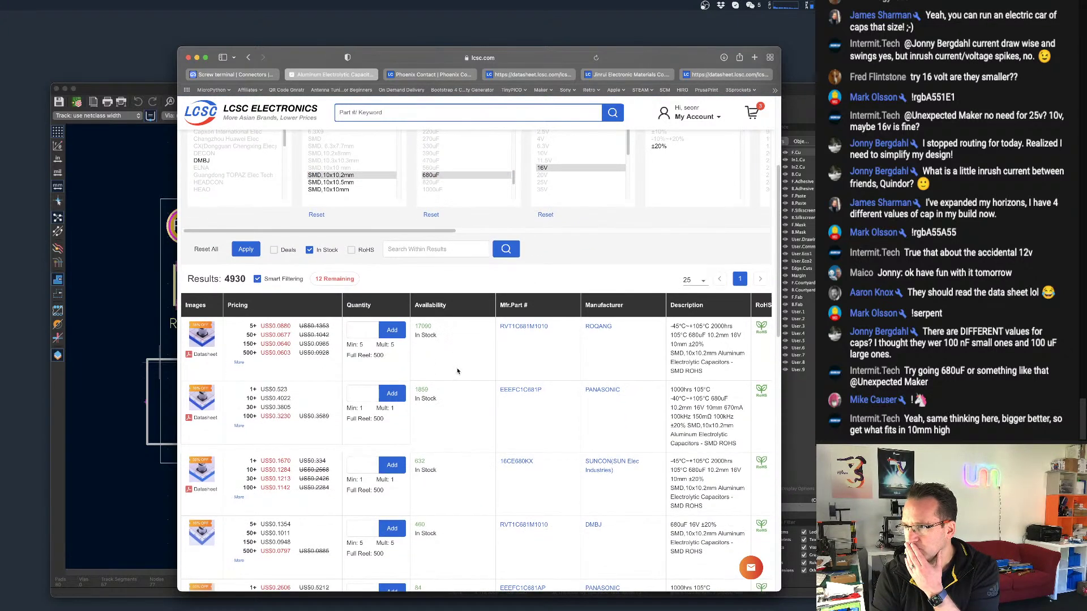
mouse_move(201, 334)
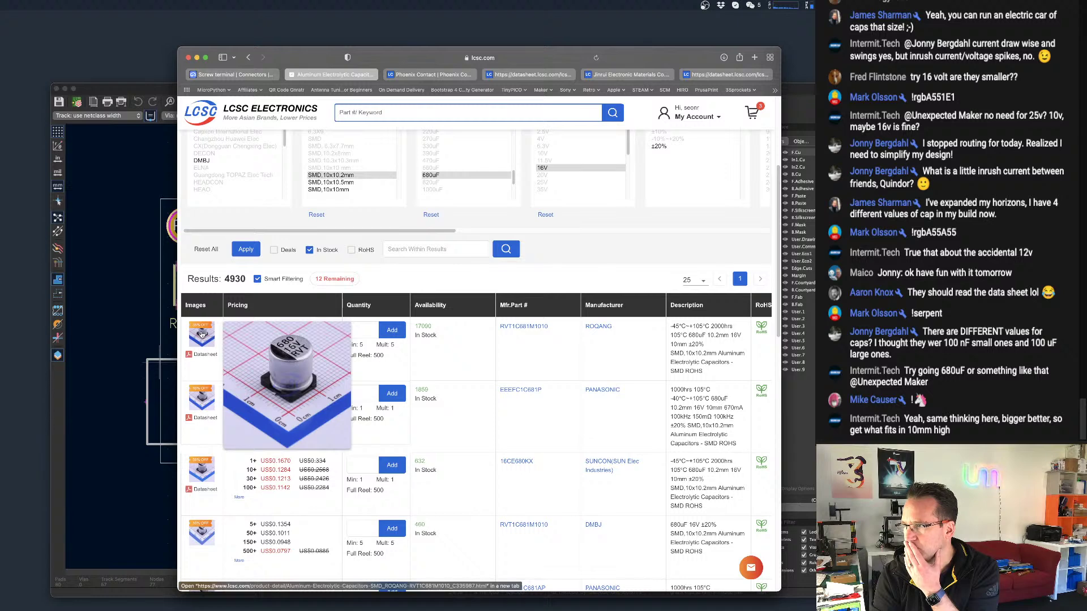
scroll(568, 326, "down", 3)
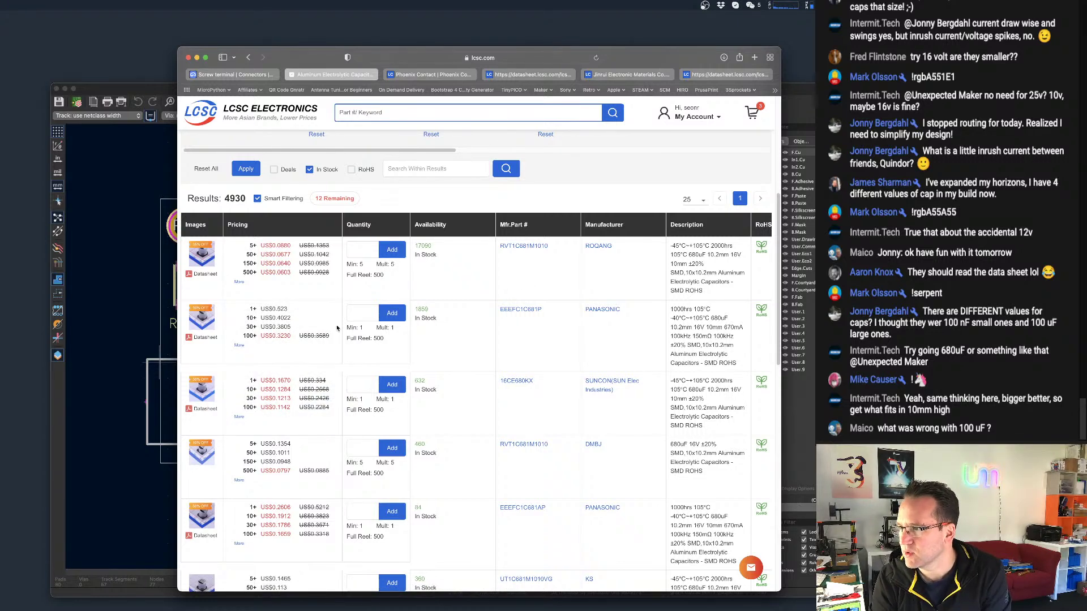
scroll(337, 329, "down", 1)
scroll(337, 328, "down", 2)
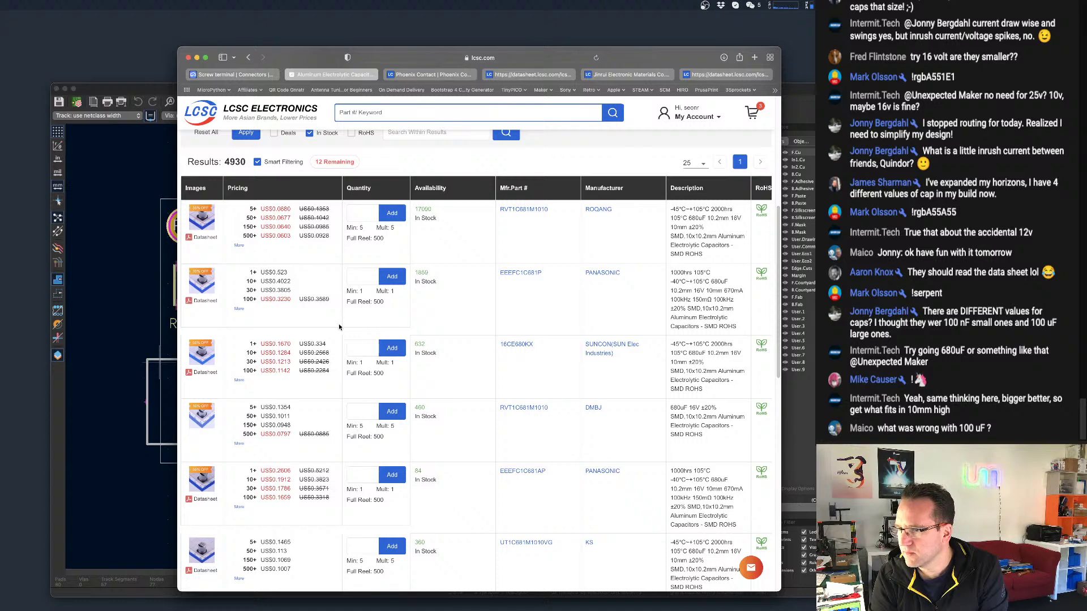
scroll(340, 327, "down", 1)
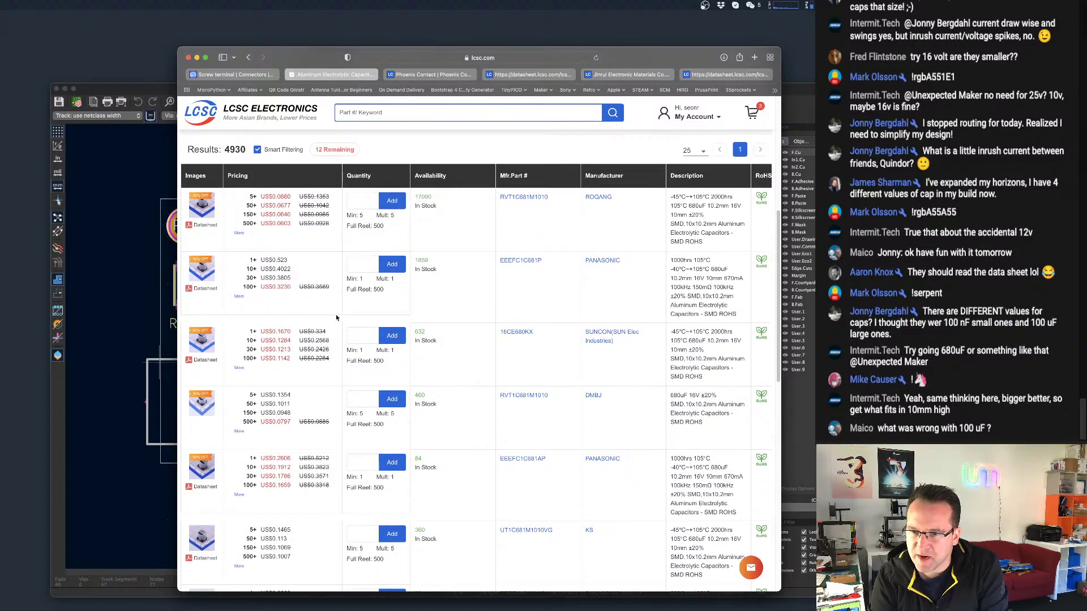
scroll(443, 362, "down", 3)
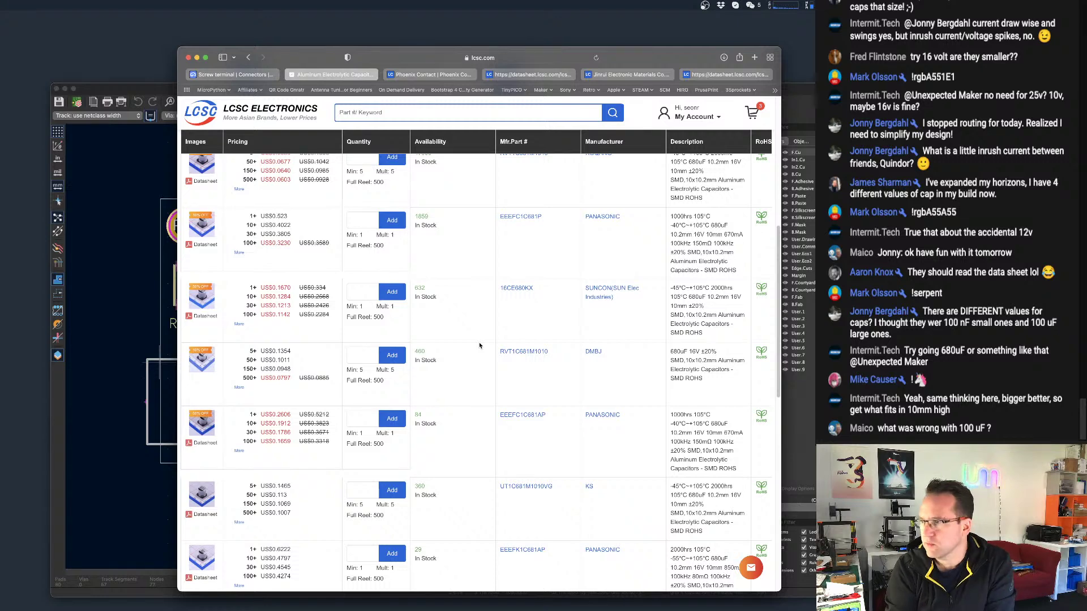
scroll(518, 394, "down", 5)
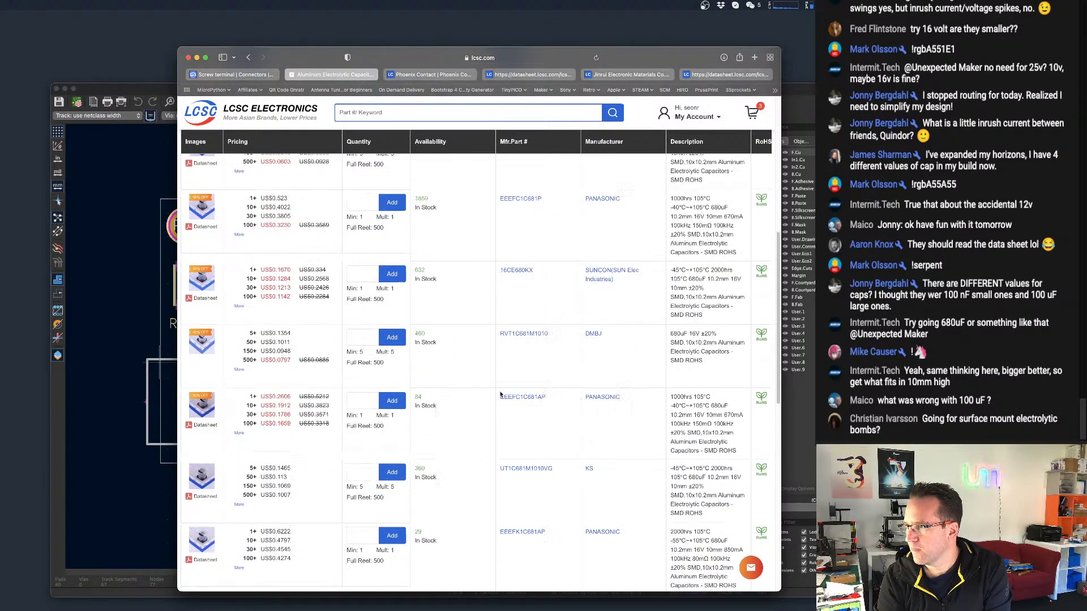
scroll(498, 394, "up", 6)
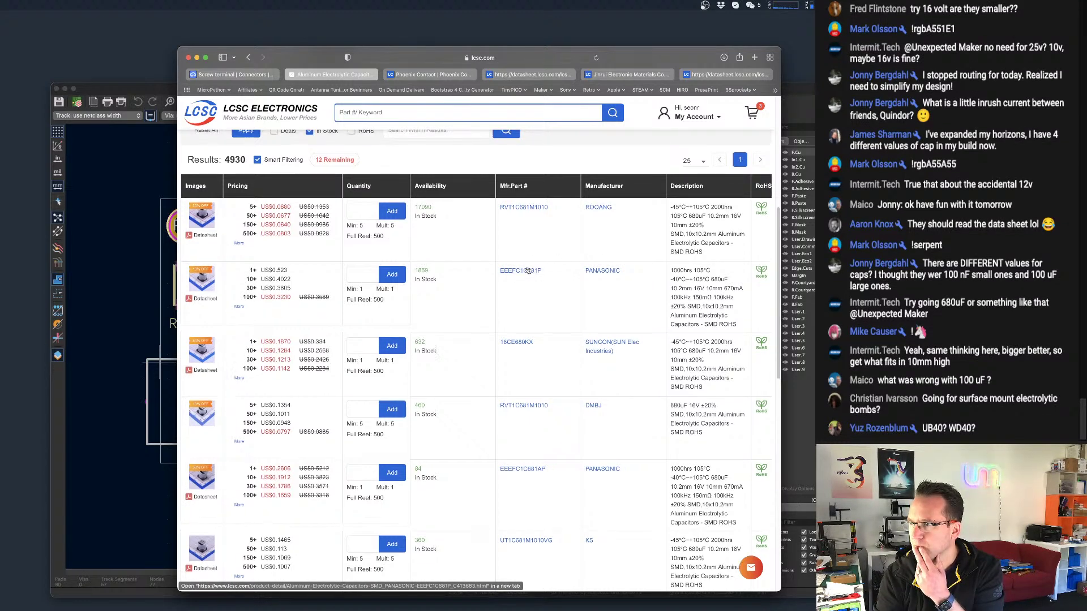
scroll(596, 224, "up", 1)
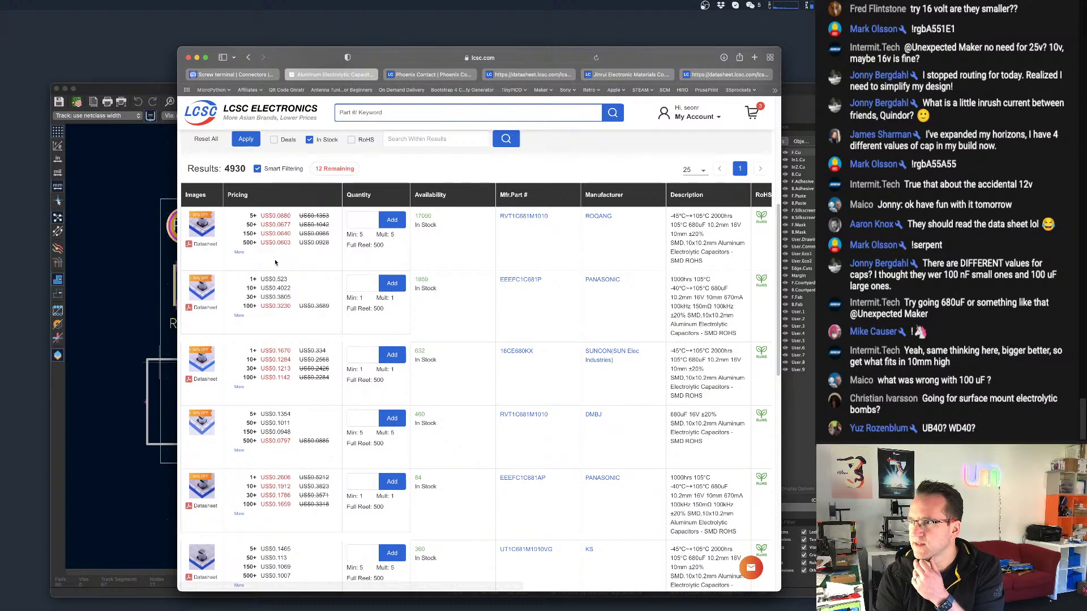
Open the ROQANG RVT1C681M1010 product page and examine its stock, pricing, dimensions and specifications.
left_click(599, 219, "super")
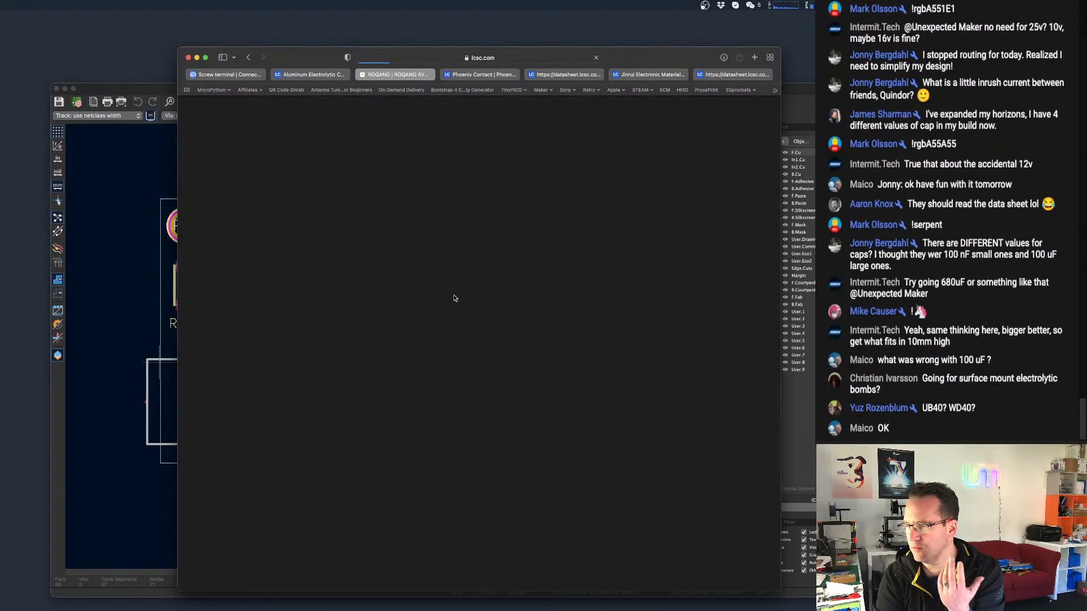
scroll(549, 283, "down", 1)
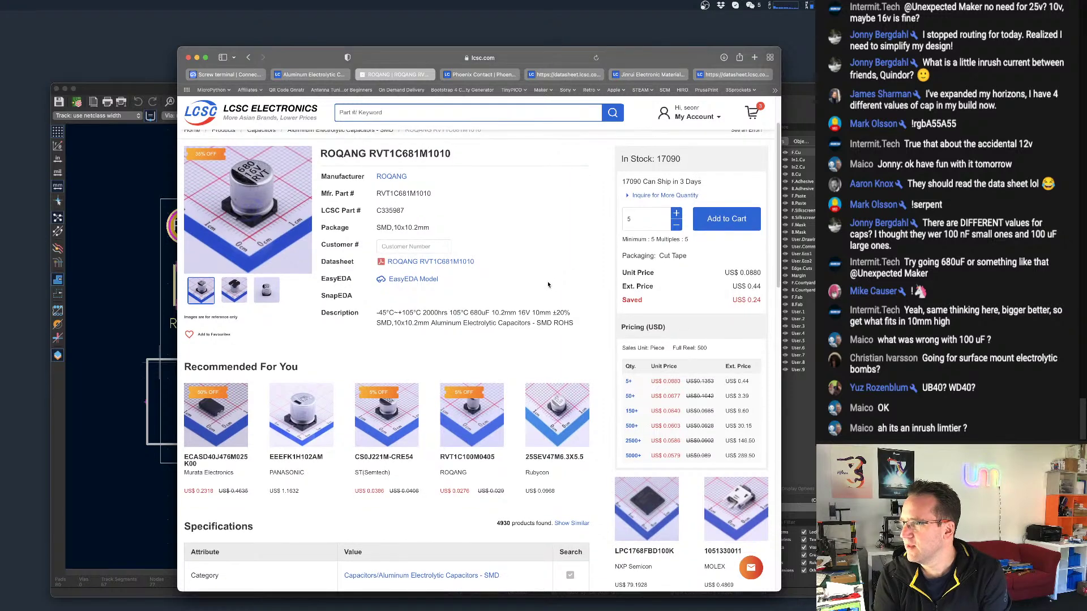
scroll(523, 287, "down", 5)
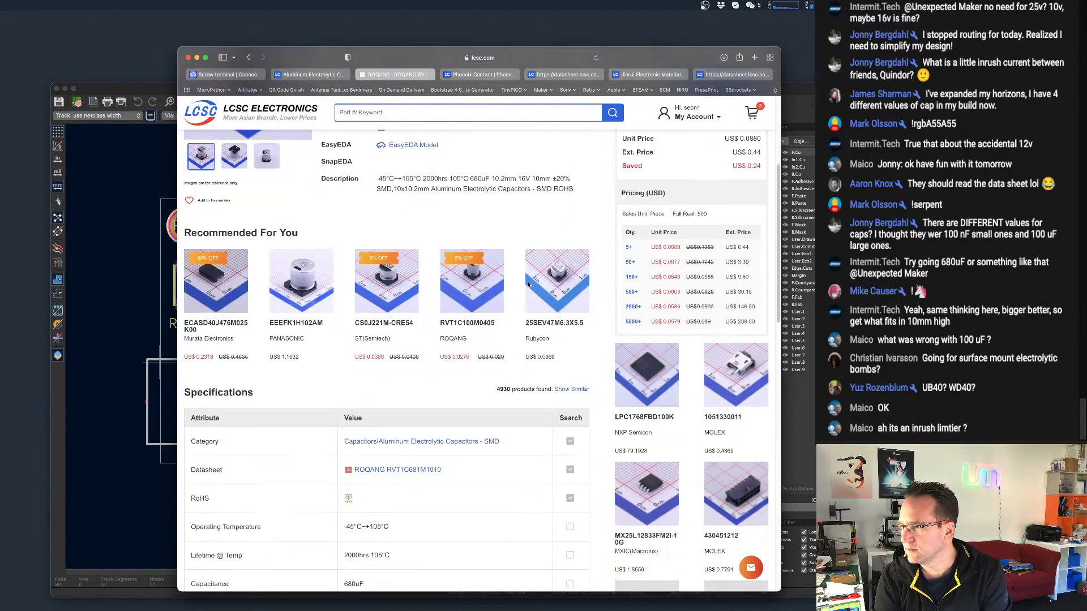
scroll(528, 284, "down", 3)
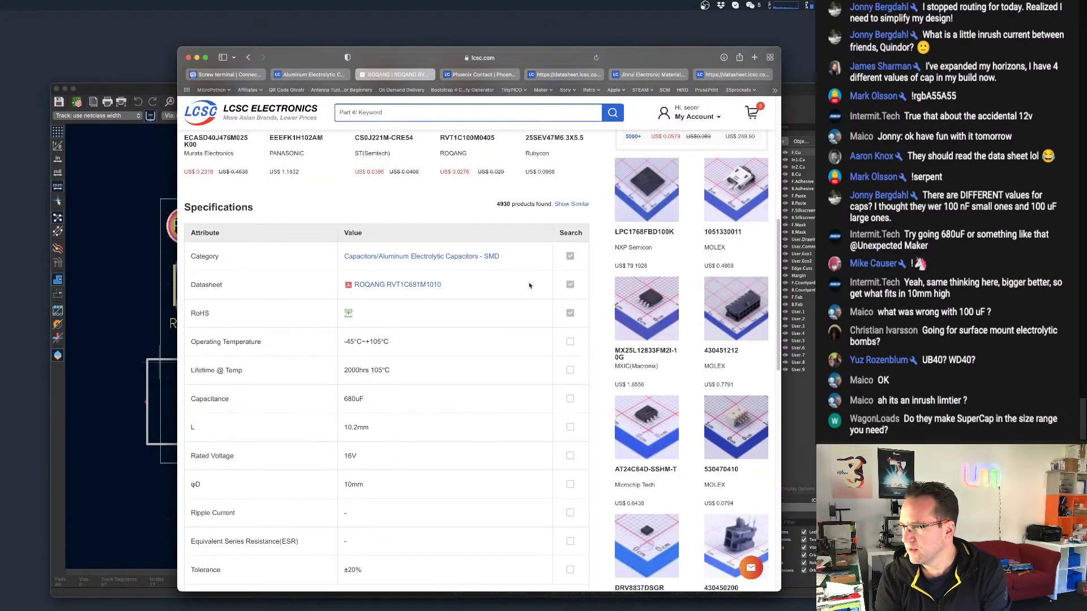
scroll(479, 393, "down", 1)
scroll(445, 407, "up", 2)
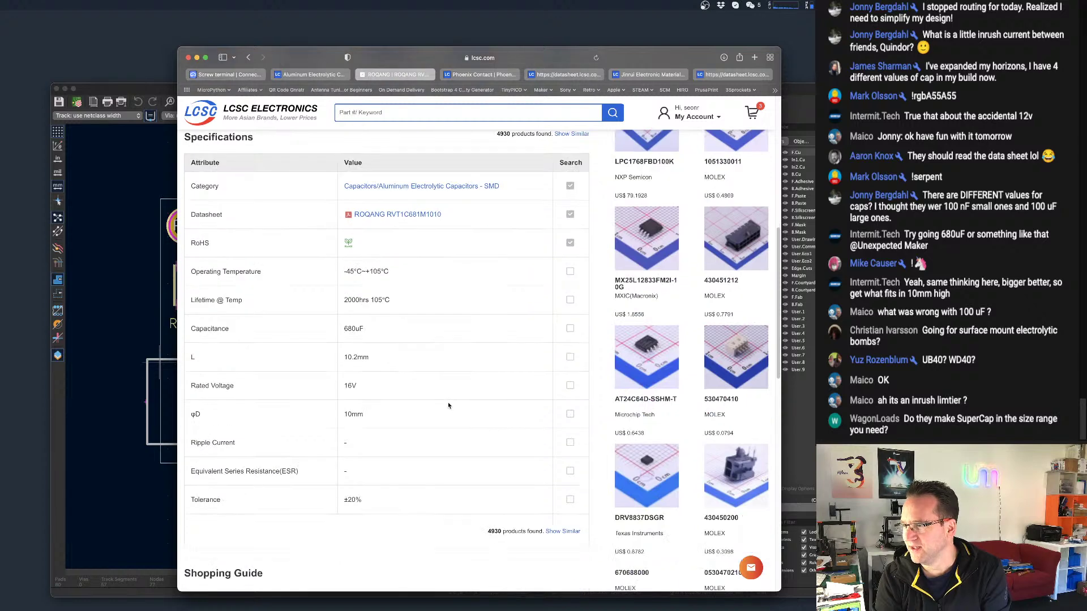
scroll(447, 406, "up", 8)
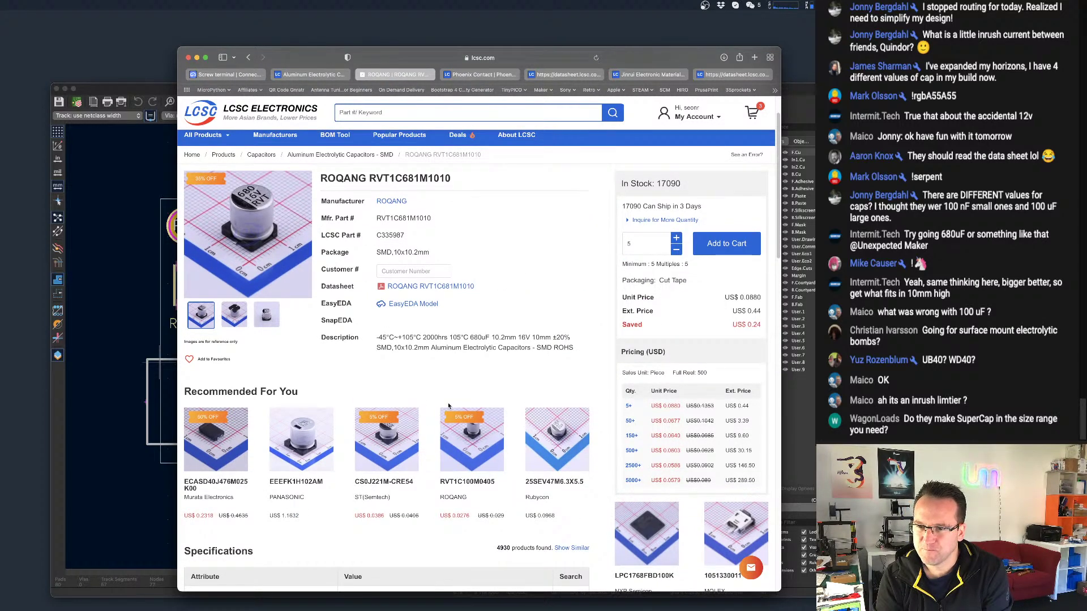
scroll(457, 396, "up", 3)
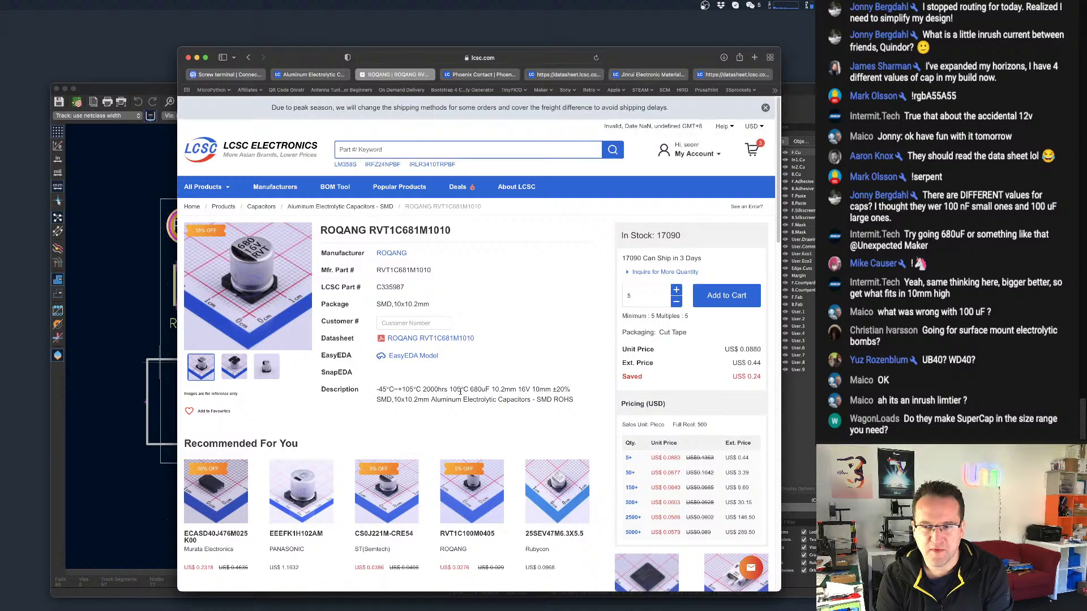
scroll(464, 396, "down", 3)
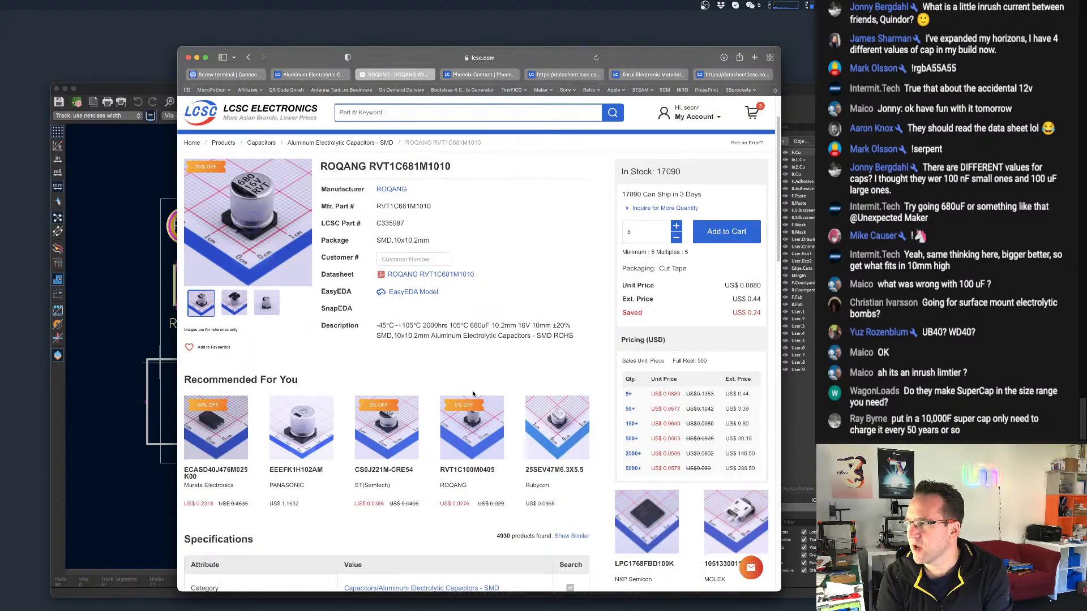
scroll(479, 387, "up", 3)
scroll(506, 375, "down", 3)
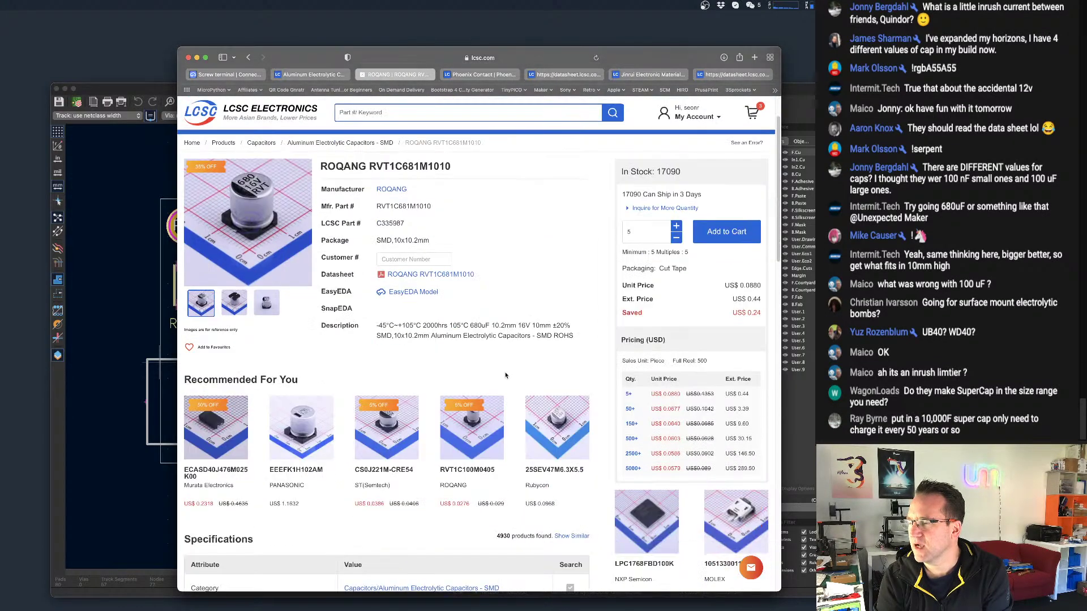
scroll(475, 380, "up", 3)
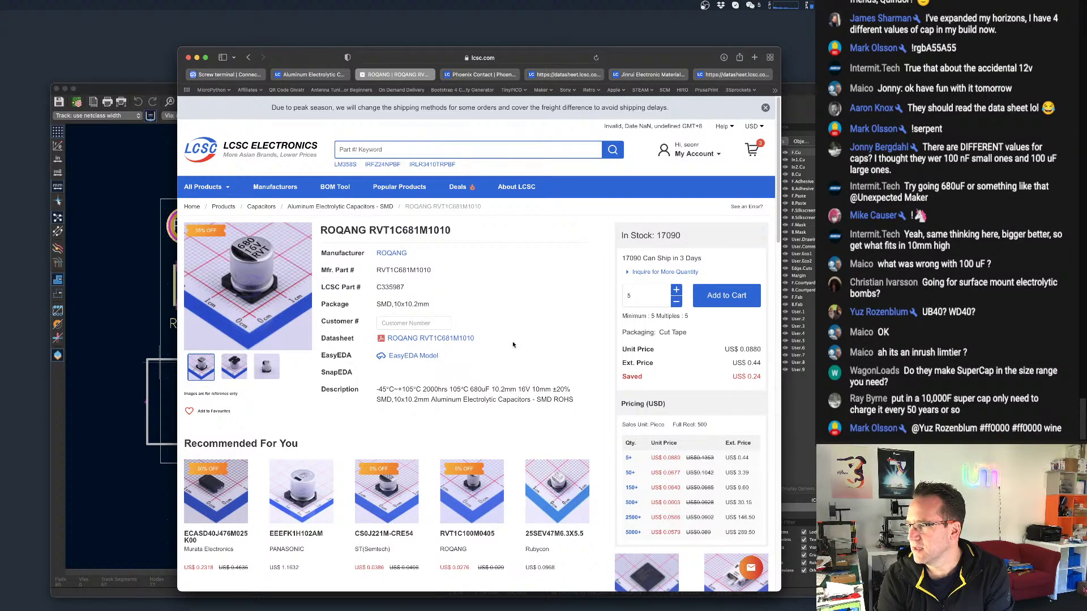
scroll(513, 345, "down", 2)
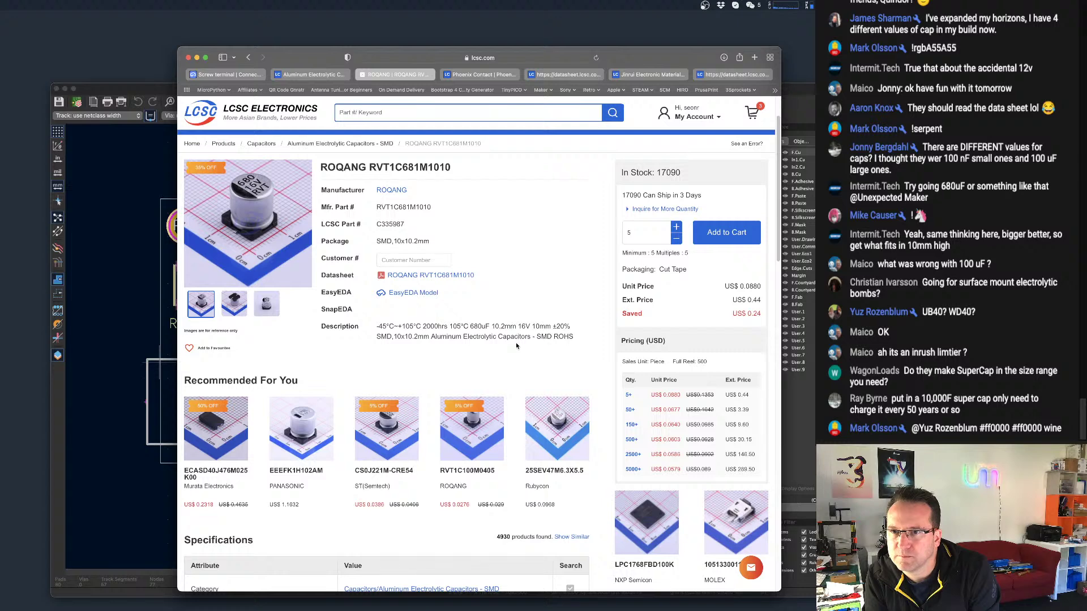
scroll(516, 346, "up", 2)
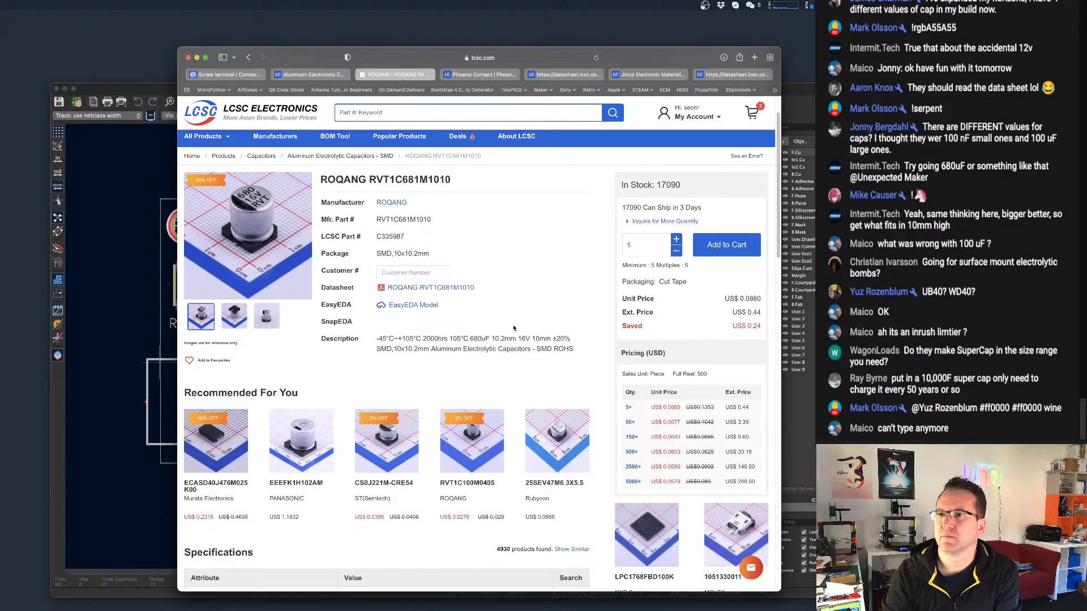
scroll(537, 324, "down", 1)
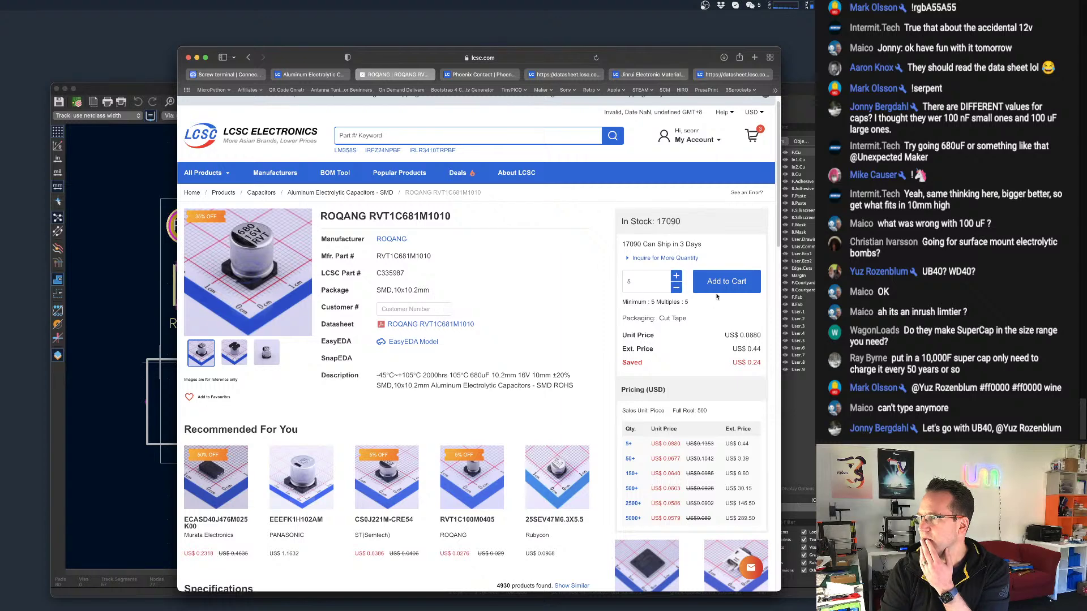
Set the order quantity of the ROQANG RVT1C681M1010 capacitor to 100 and add it to the cart.
double_click(648, 287)
type("100")
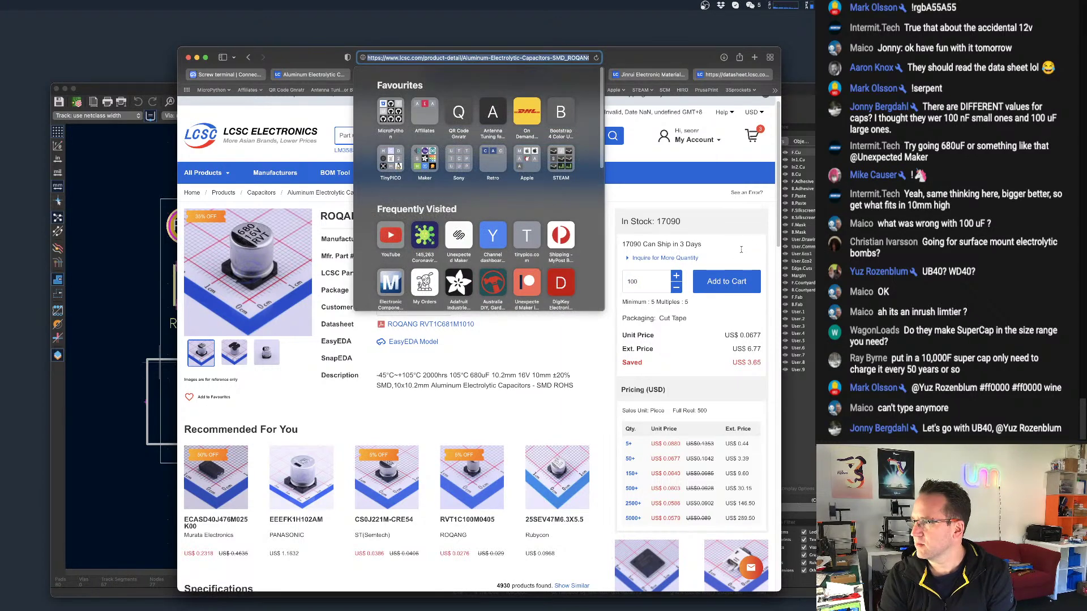
left_click(732, 284)
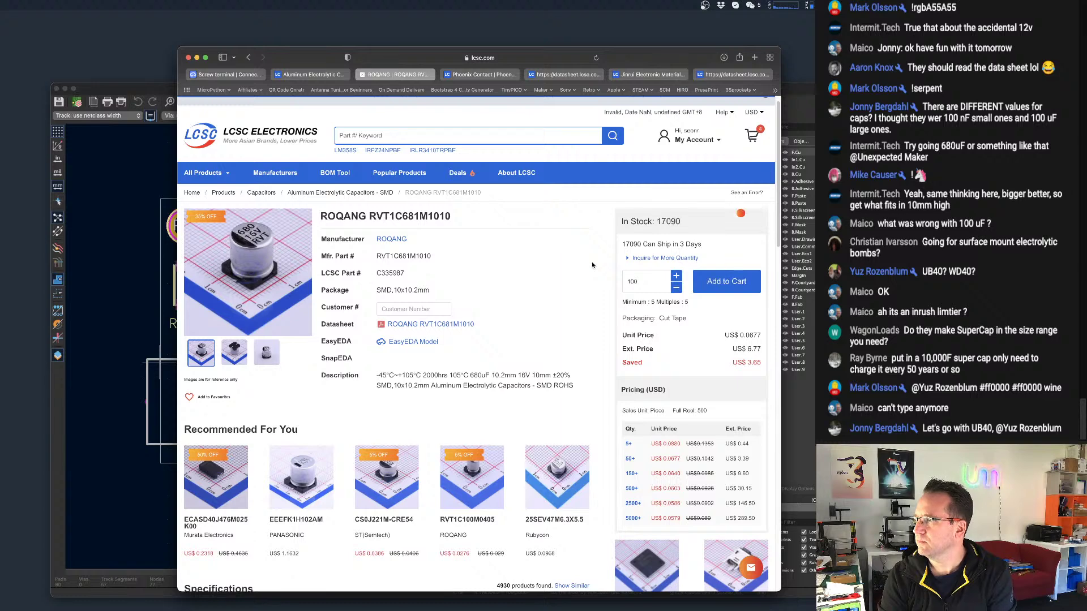
Open the shopping cart and review the listed parts, quantities and shipping costs.
left_click(764, 133)
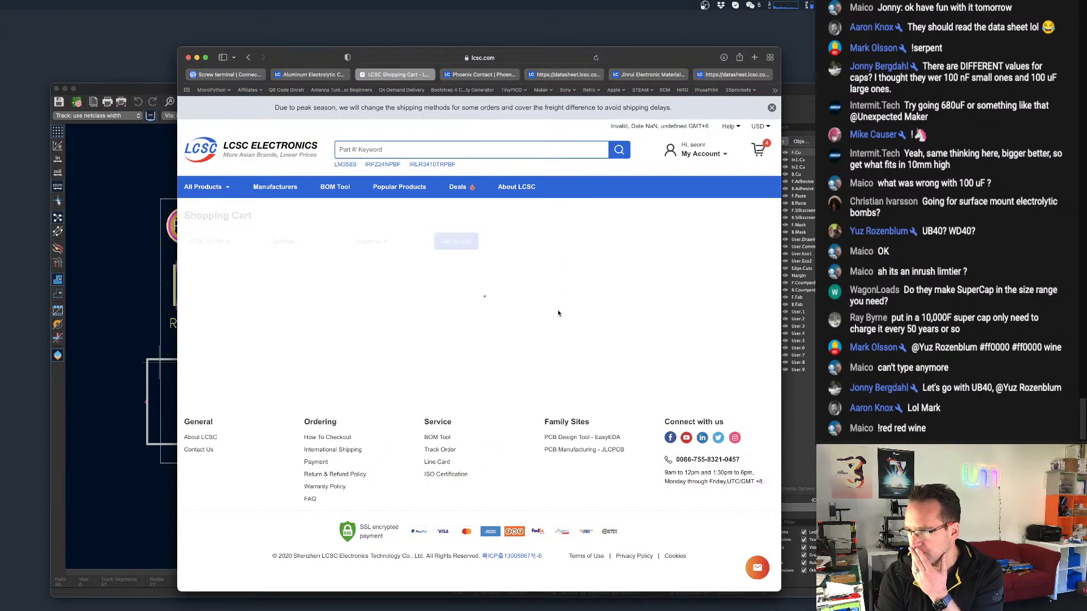
scroll(508, 339, "down", 3)
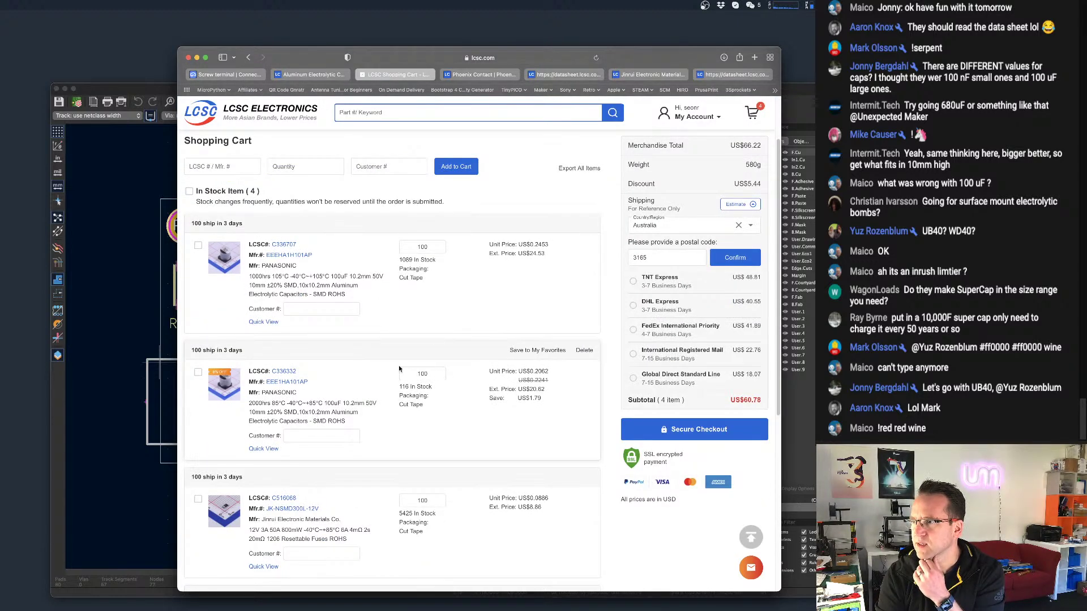
scroll(339, 283, "up", 3)
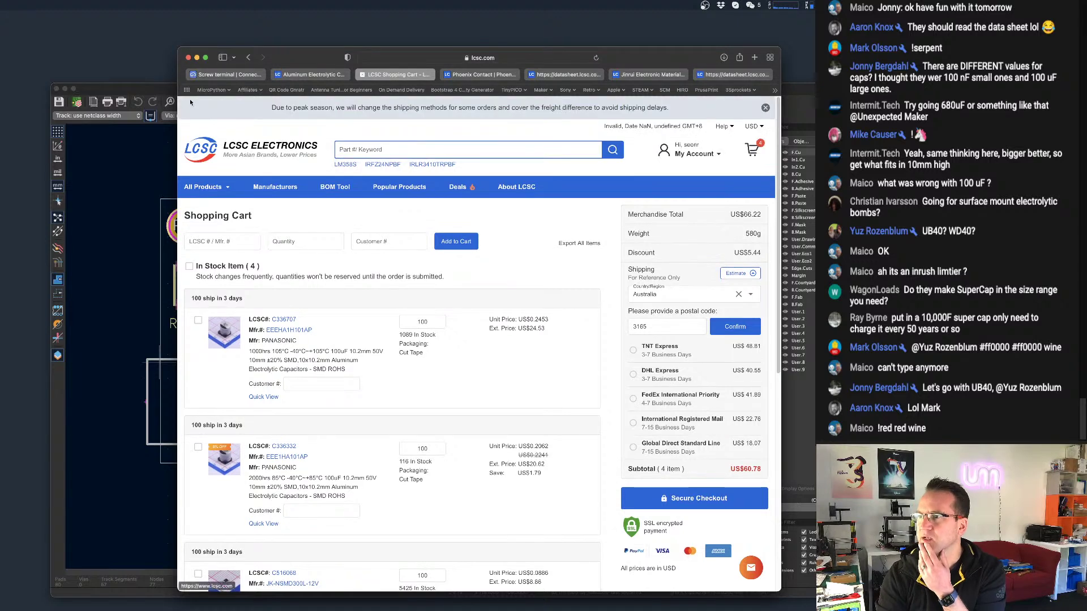
Switch to the KiCad PCB Editor and save the Shield_LED_Driver_01 board.
left_click(157, 89)
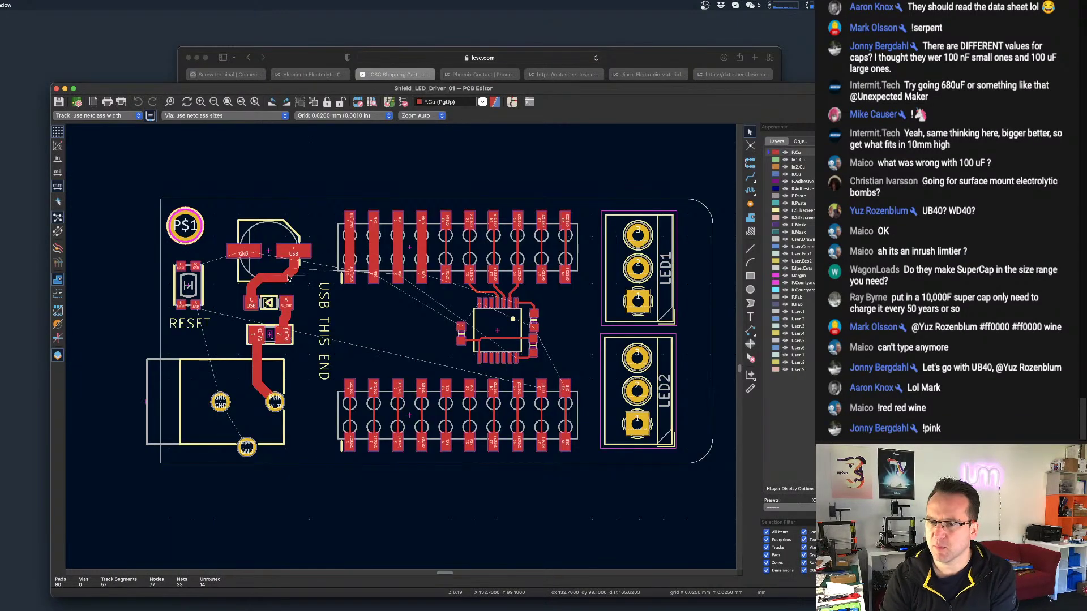
scroll(300, 271, "up", 1)
middle_click_drag(334, 329, 407, 279)
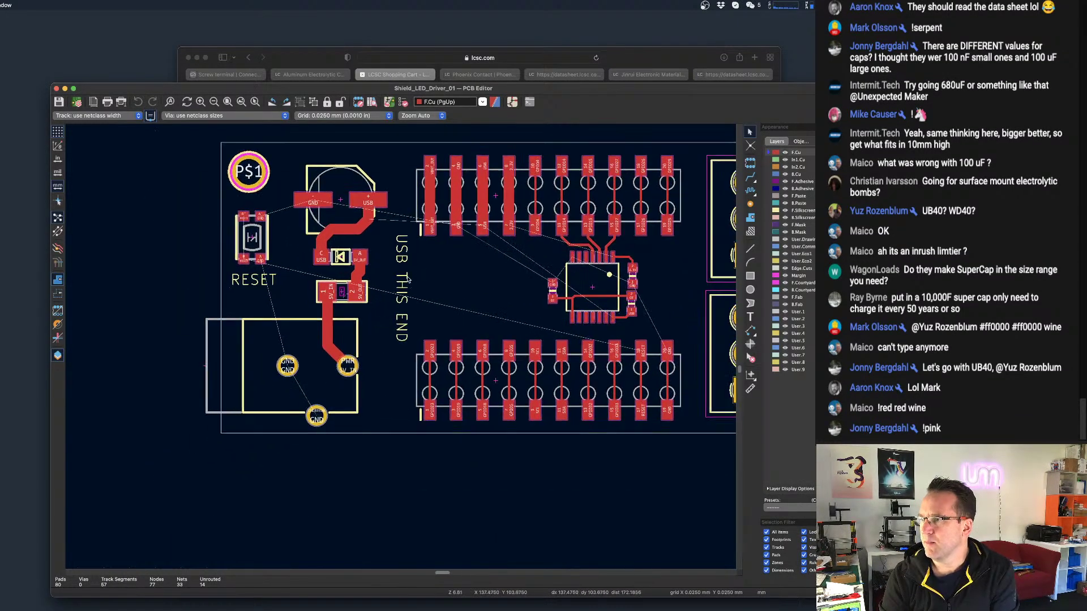
scroll(408, 279, "up", 3)
key("ctrl+s")
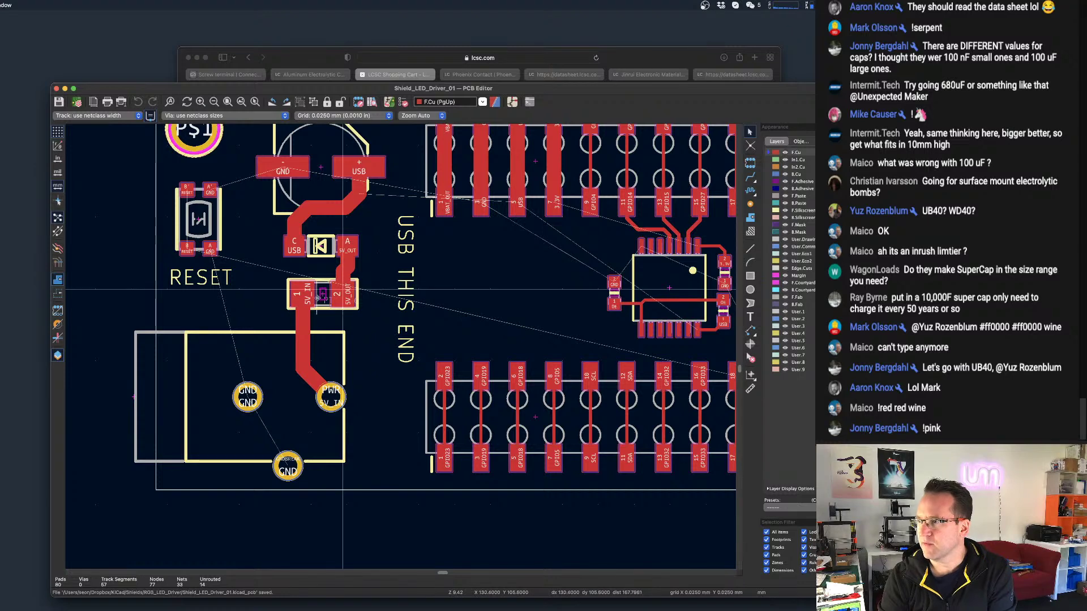
Move the 1206 fuse PTC1 and the diode above it further left over the power jack, bringing their attached traces along.
left_click(322, 298)
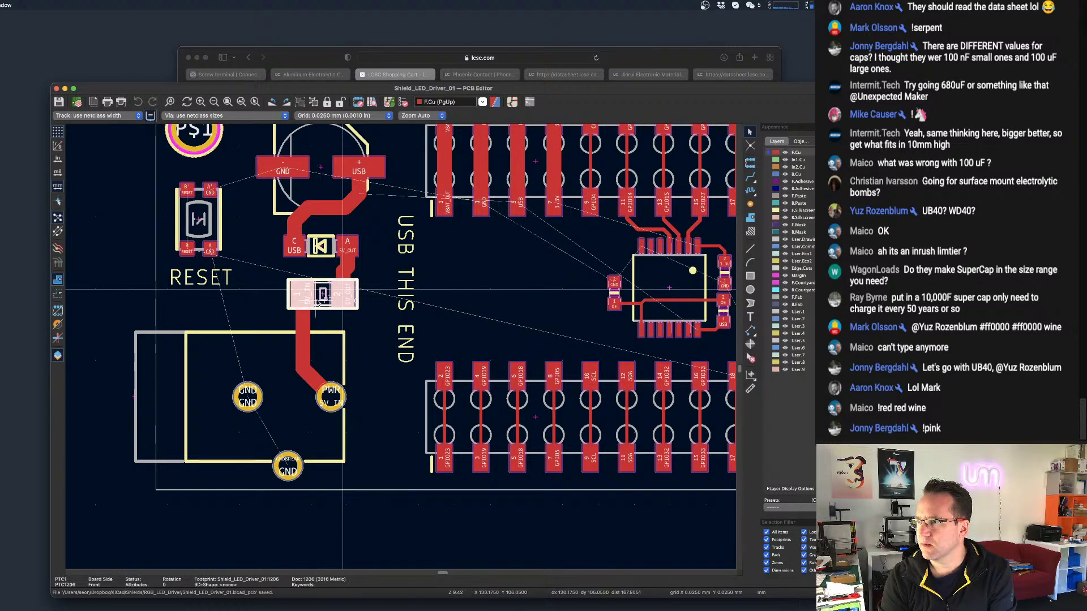
key("Escape")
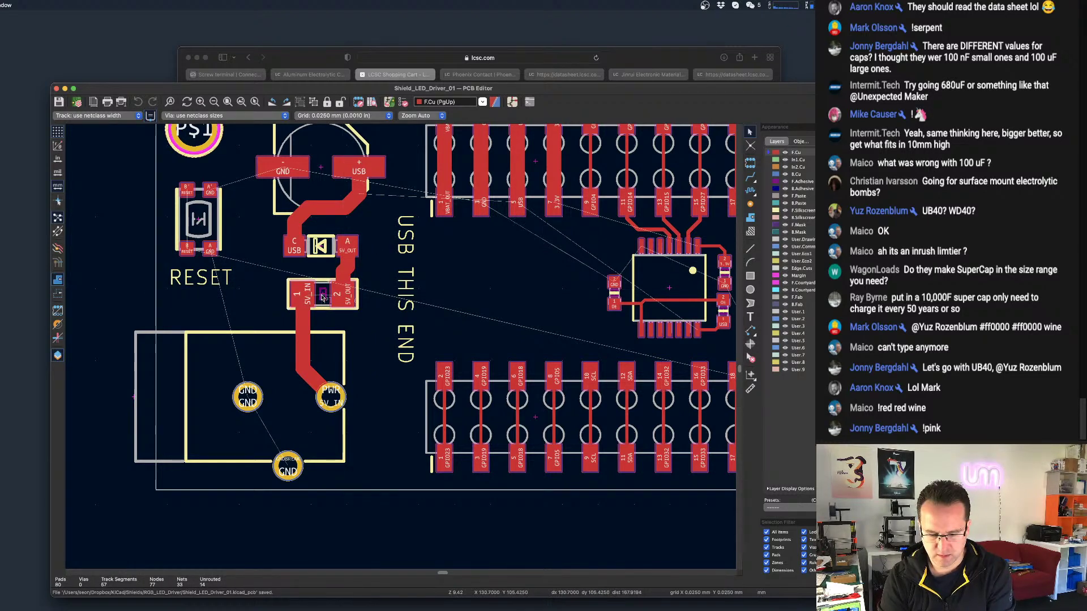
left_click_drag(323, 298, 289, 309)
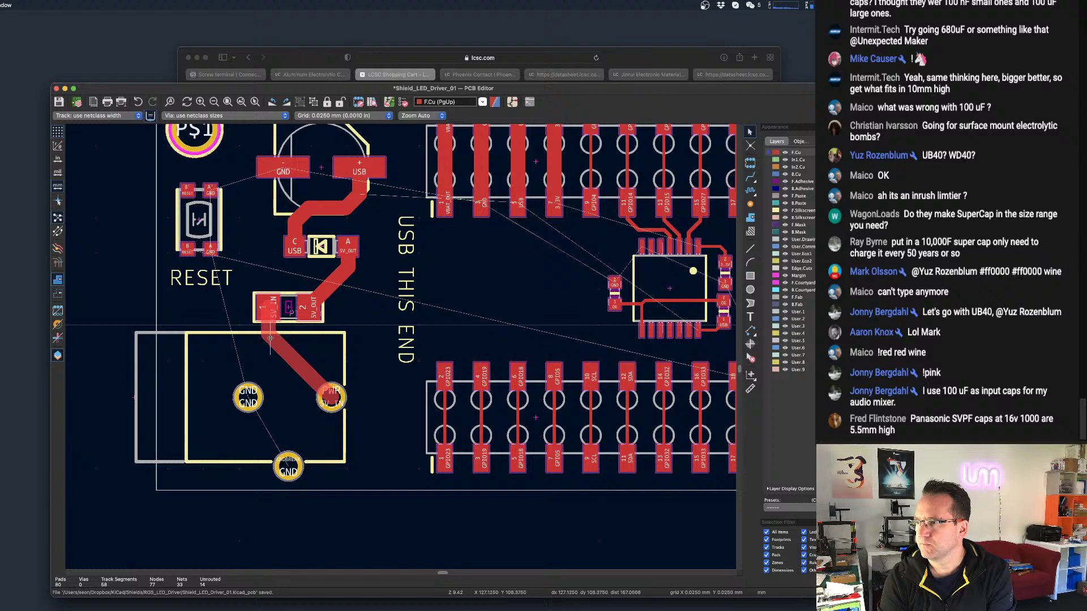
left_click_drag(321, 246, 290, 268)
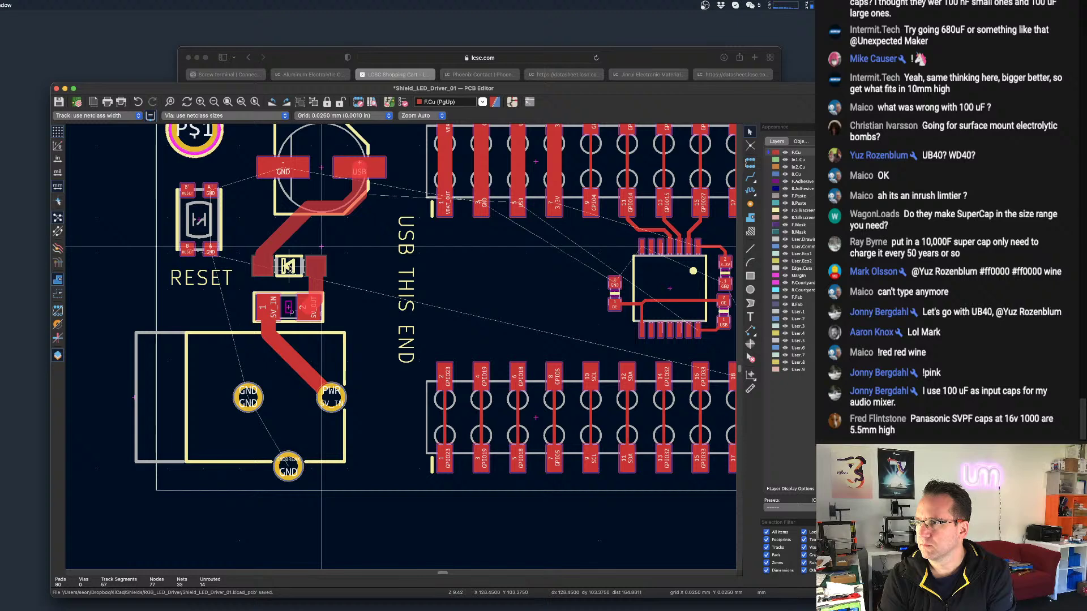
left_click(289, 268)
Move the large round capacitor down and left above the diode with its USB trace attached, and save the board.
scroll(330, 219, "up", 3)
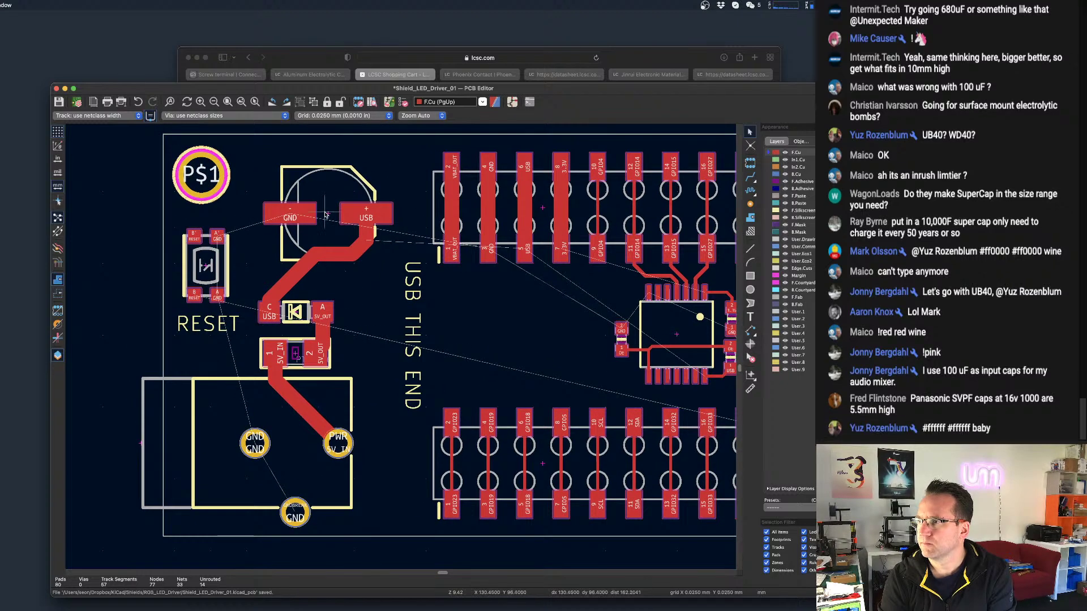
key("m")
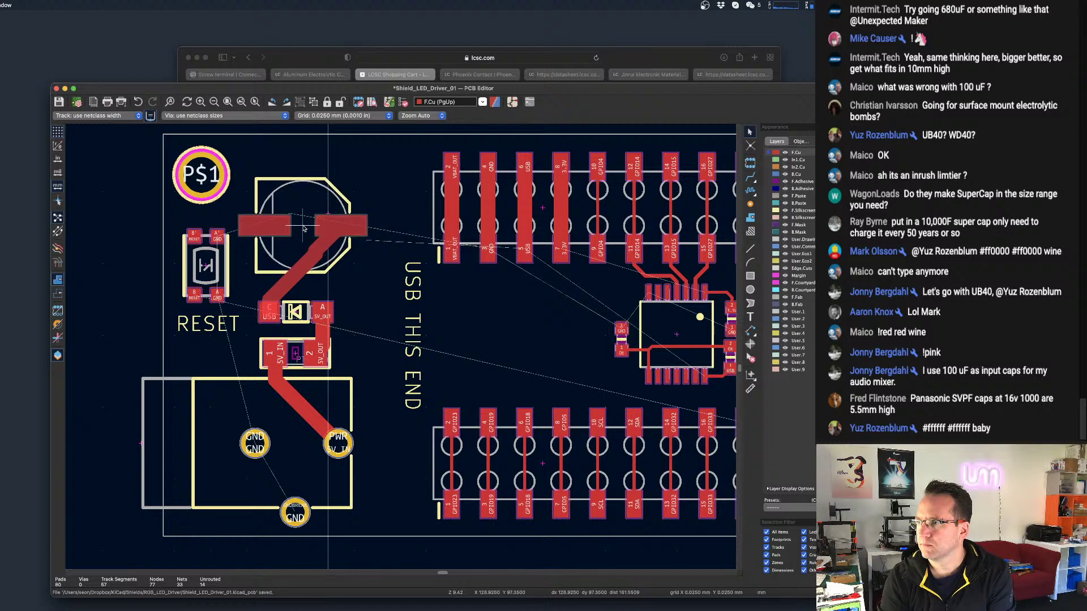
left_click(302, 226)
left_click(323, 239)
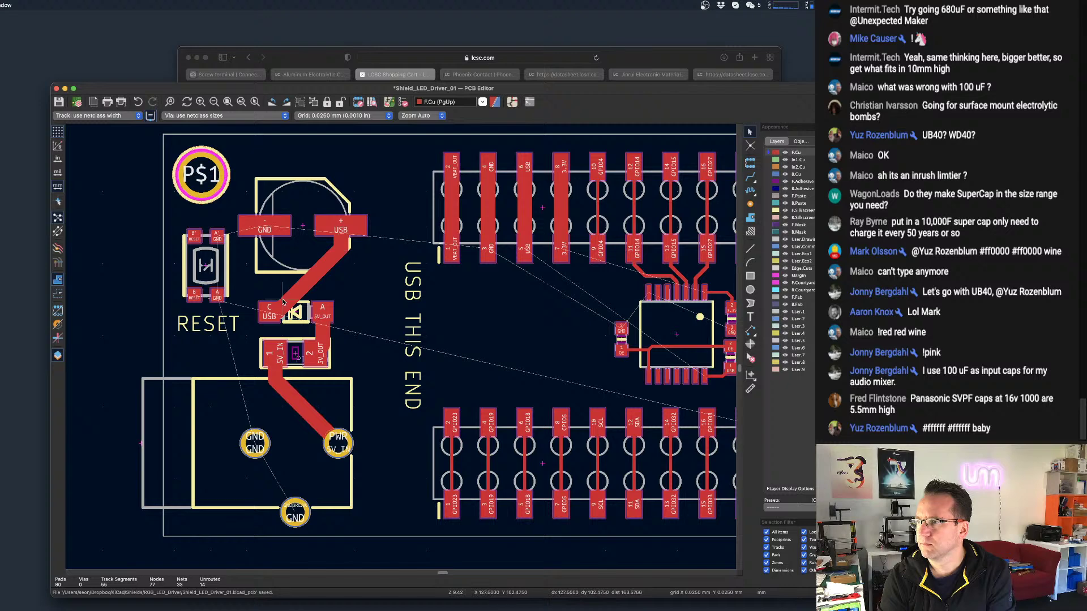
key("super+s")
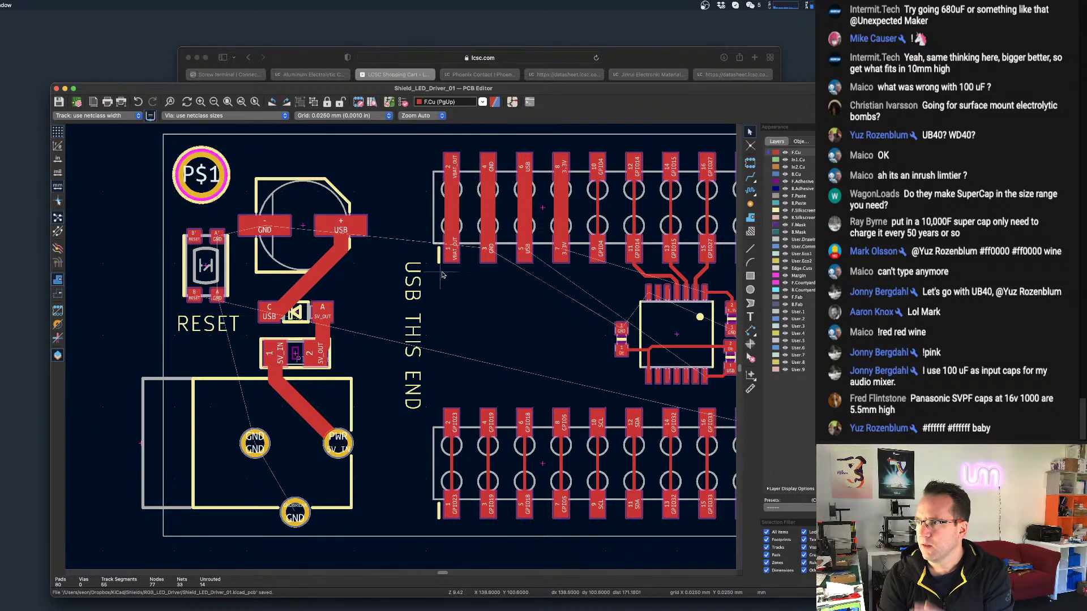
Open the About KiCad PCB Editor dialog and examine its detailed version, library and build information.
scroll(468, 271, "down", 1)
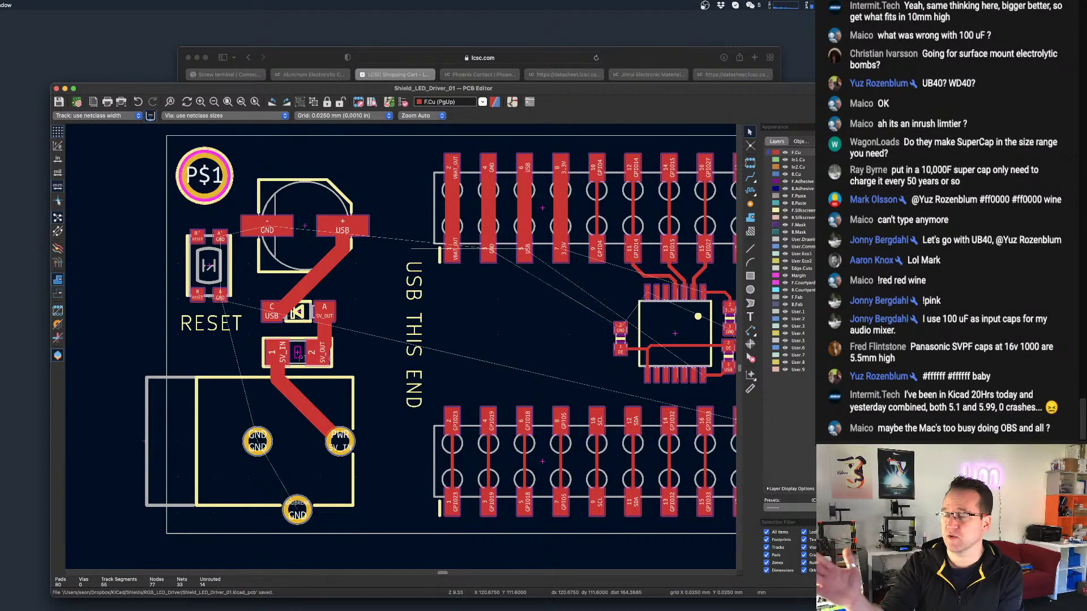
scroll(324, 247, "down", 3)
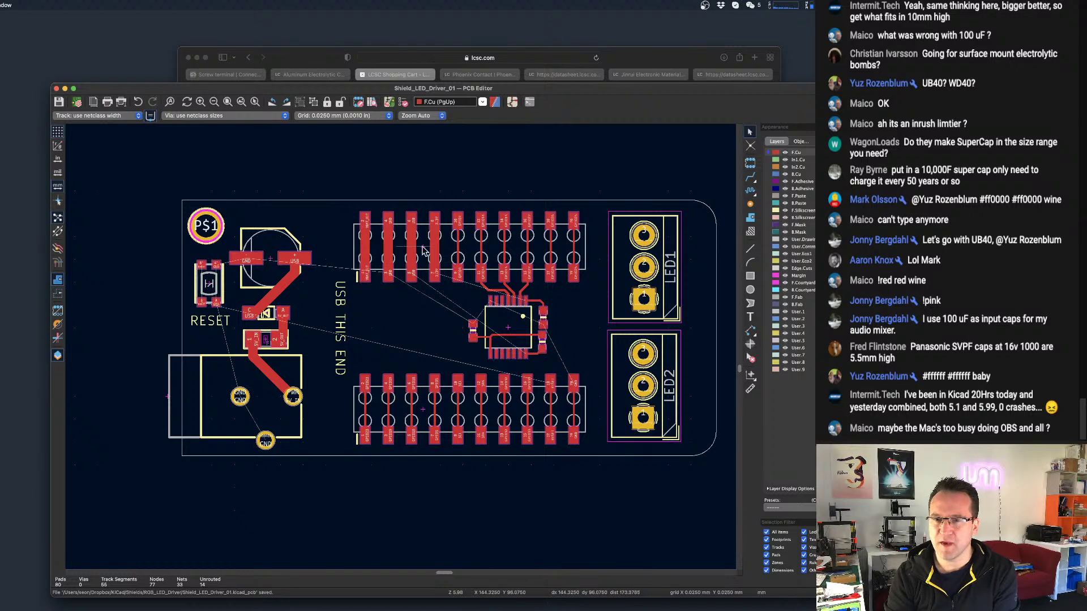
scroll(566, 300, "down", 1)
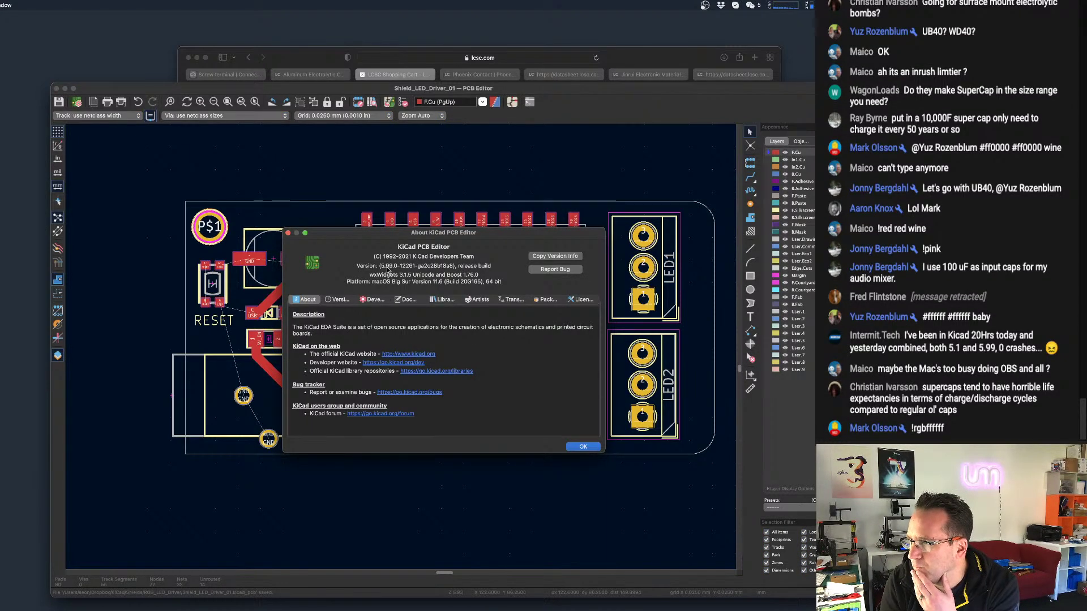
left_click(341, 300)
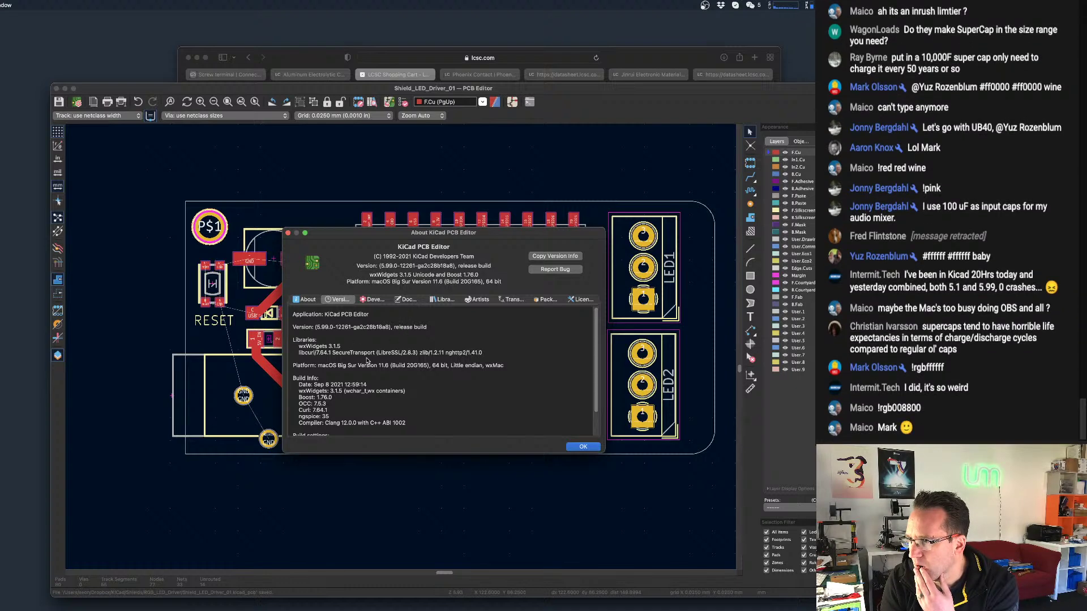
scroll(362, 379, "down", 1)
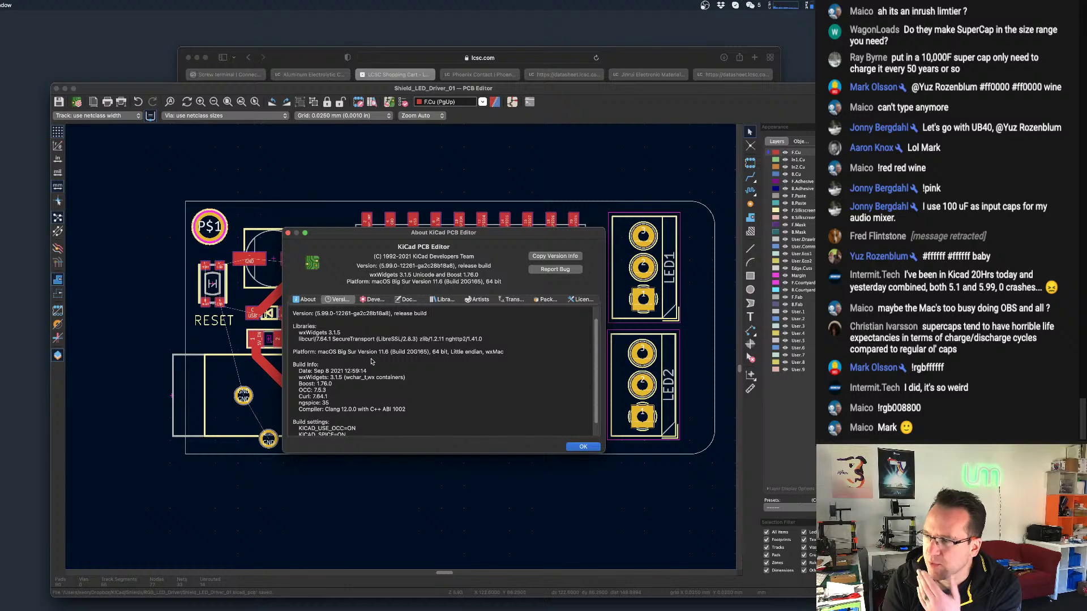
scroll(368, 364, "down", 1)
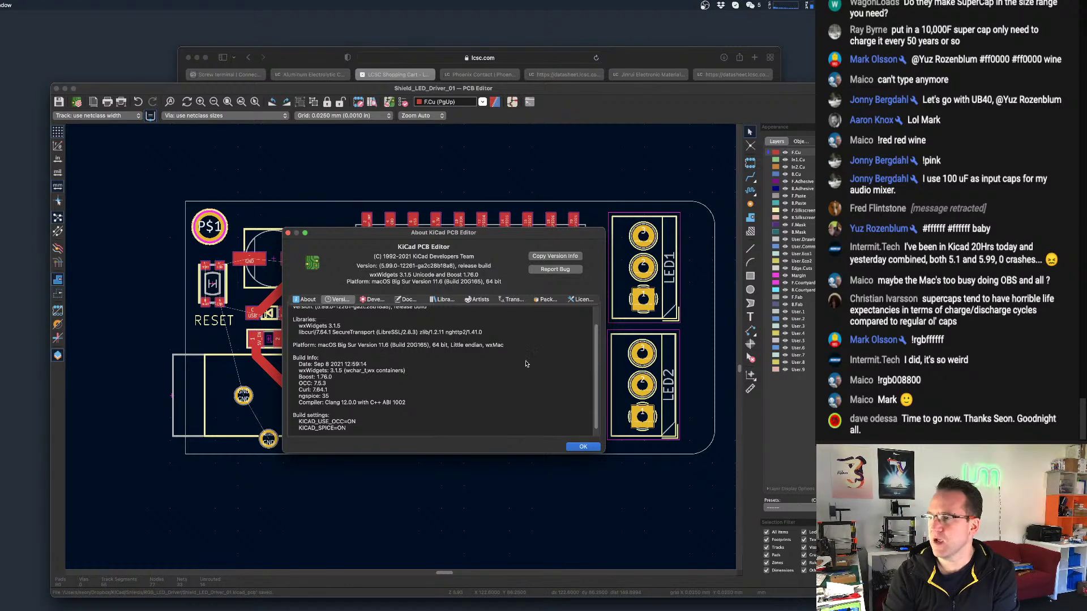
Close the About dialog and move both header rows, the chip between them and their traces left toward the USB end of the board.
left_click(583, 447)
scroll(433, 381, "down", 2)
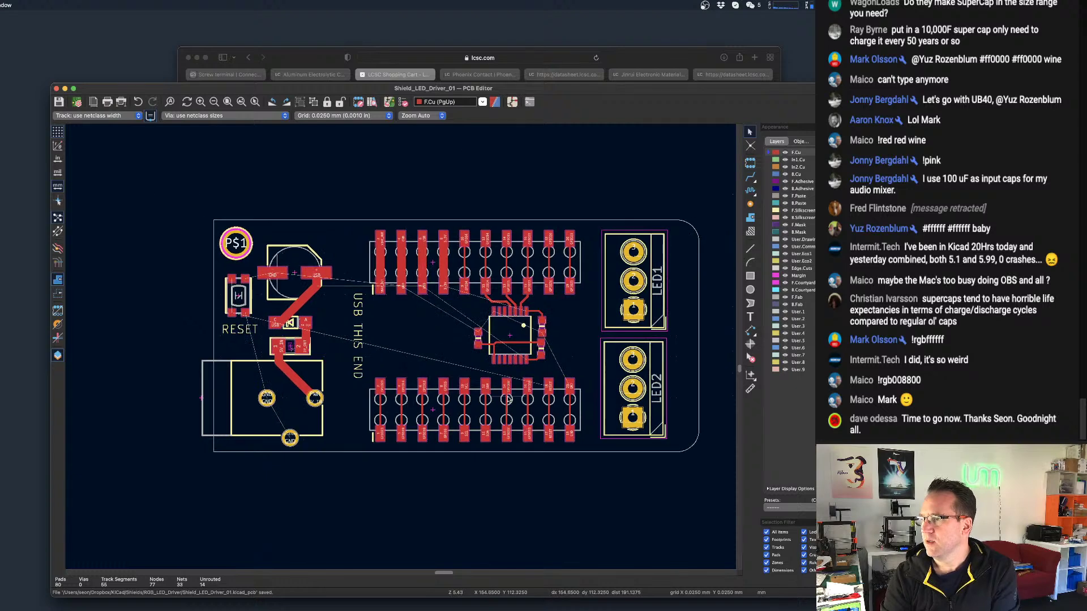
scroll(474, 365, "up", 2)
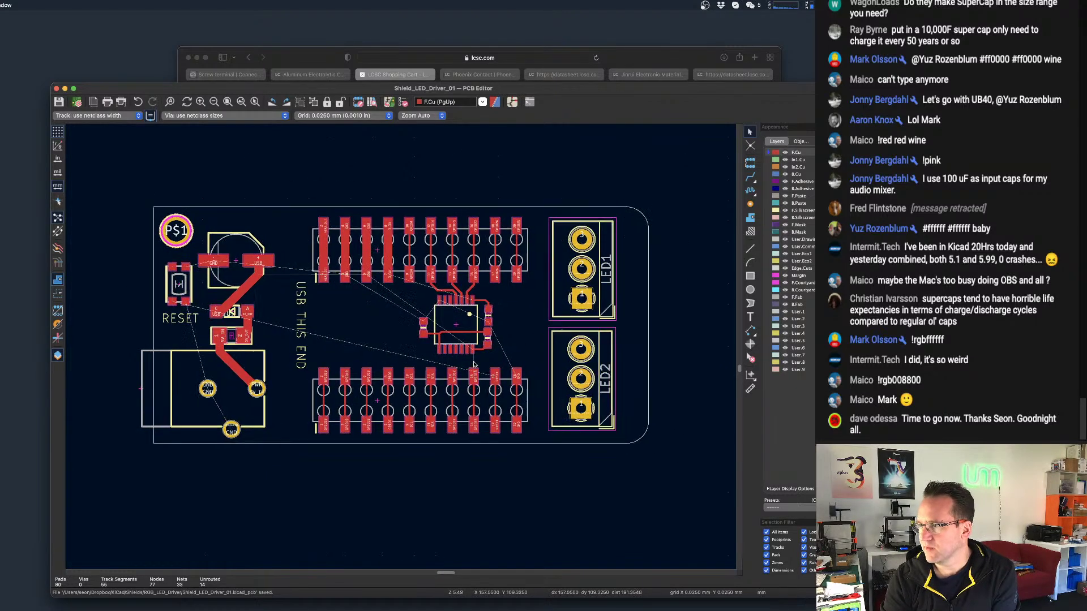
scroll(478, 366, "down", 3)
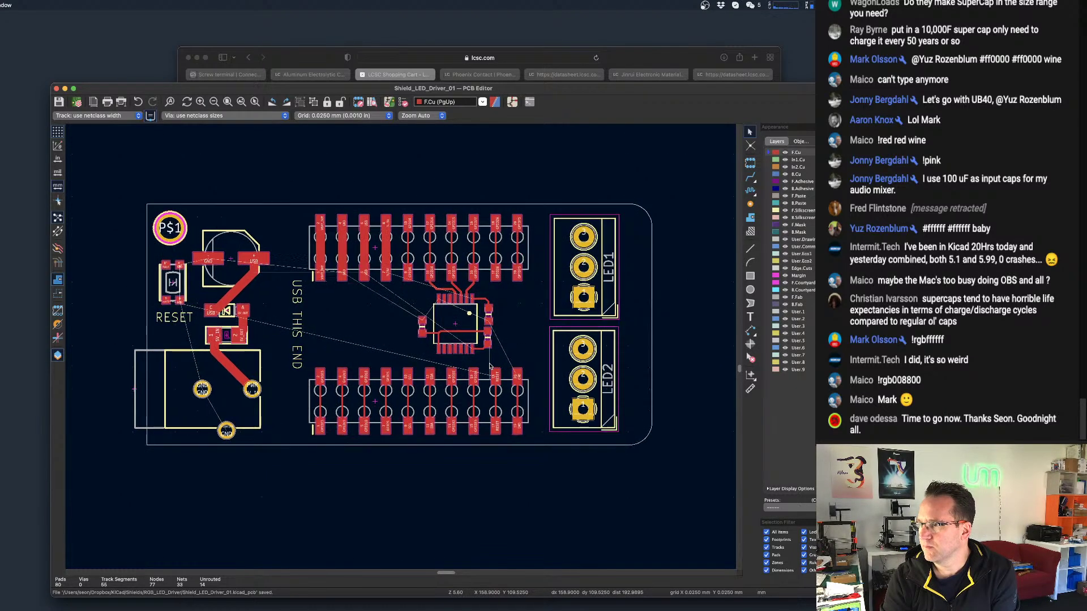
scroll(490, 367, "up", 1)
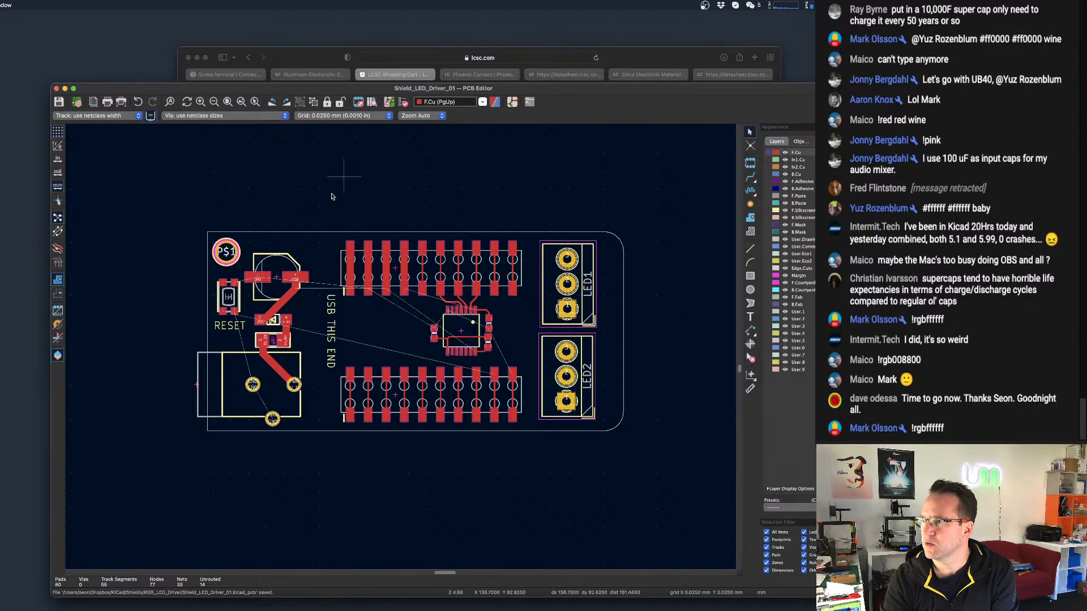
left_click_drag(345, 214, 554, 459)
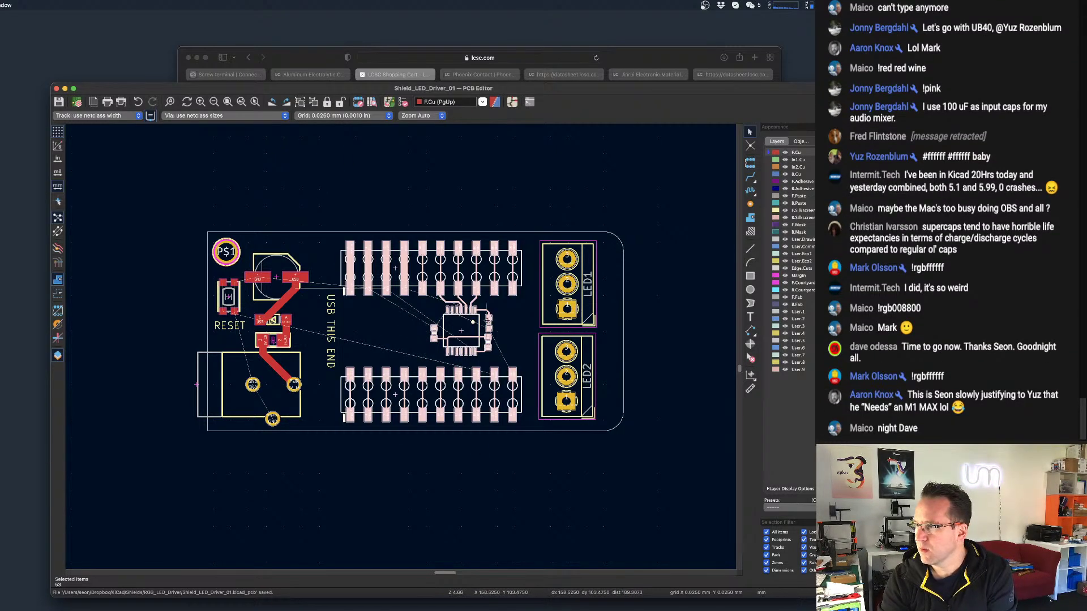
key("m")
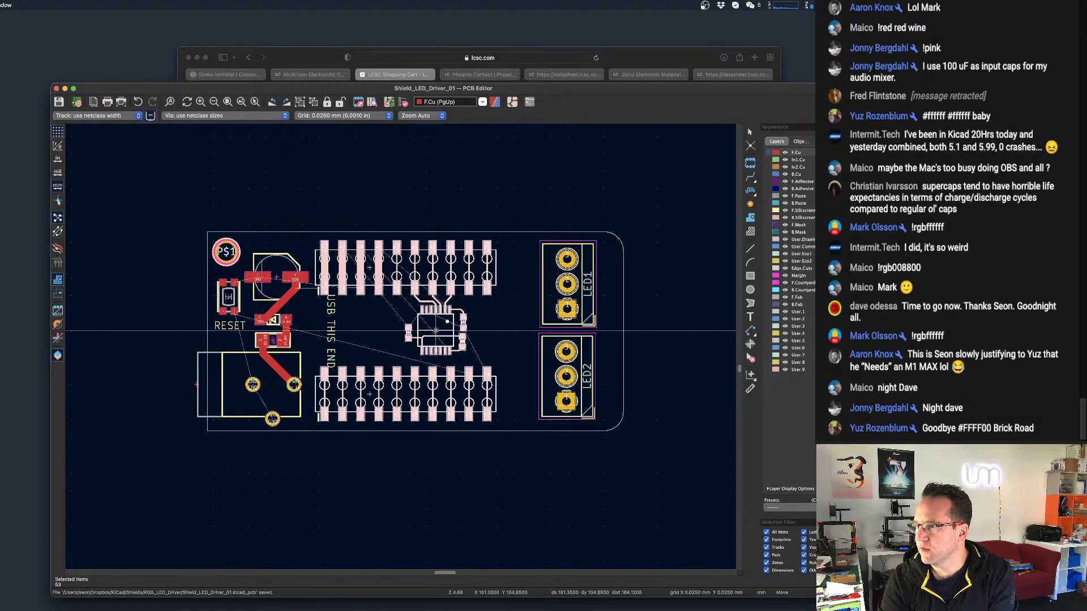
left_click(435, 332)
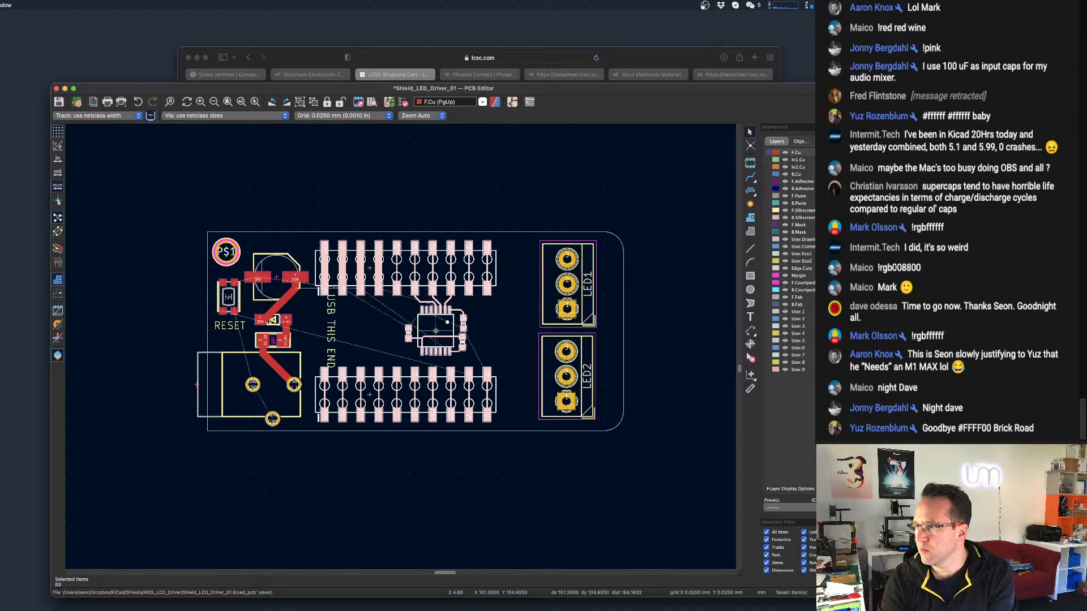
key("Escape")
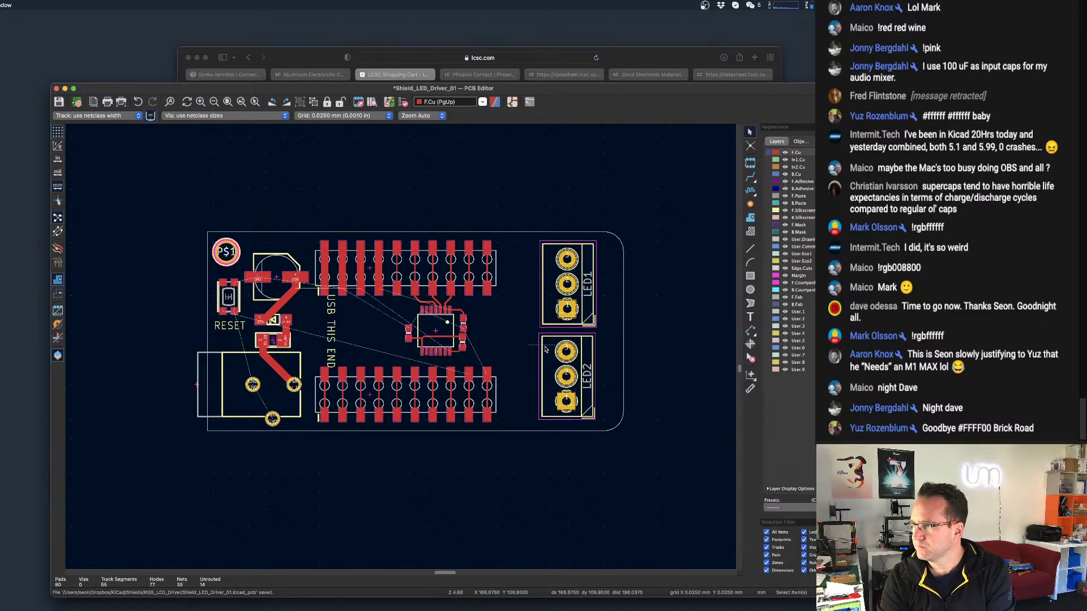
Move the LED1 and LED2 screw terminals left together, closer to the header rows.
left_click_drag(534, 142, 602, 447)
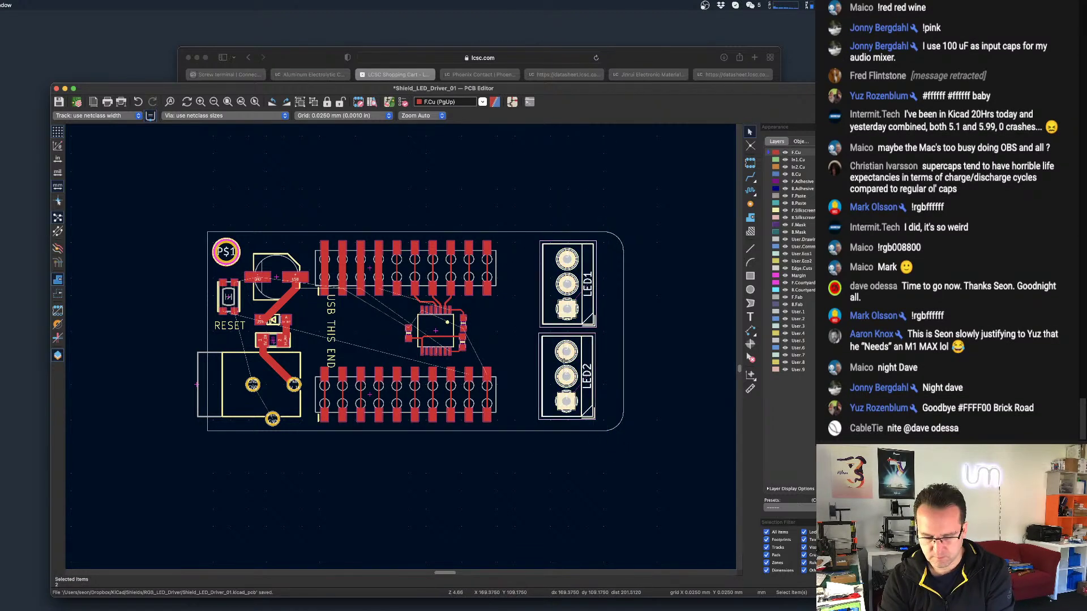
key("m")
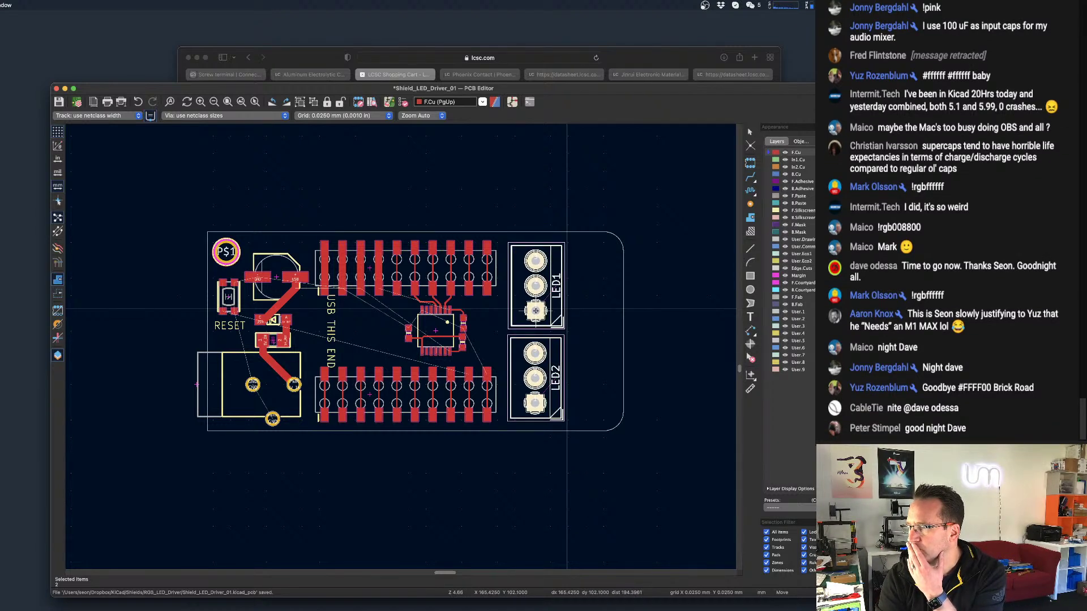
left_click(567, 309)
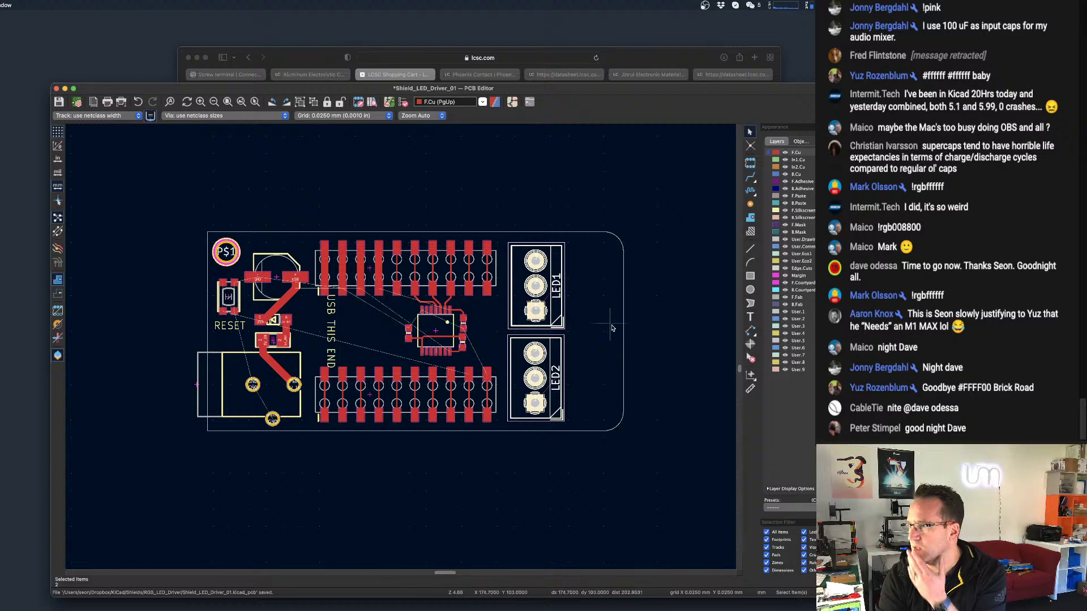
left_click_drag(593, 215, 655, 452)
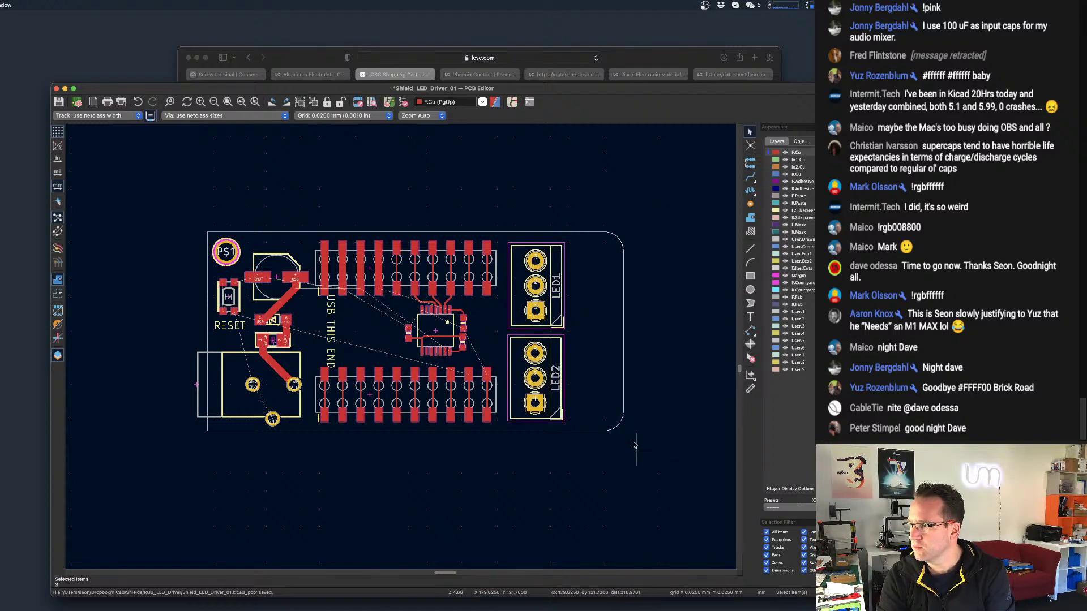
key("m")
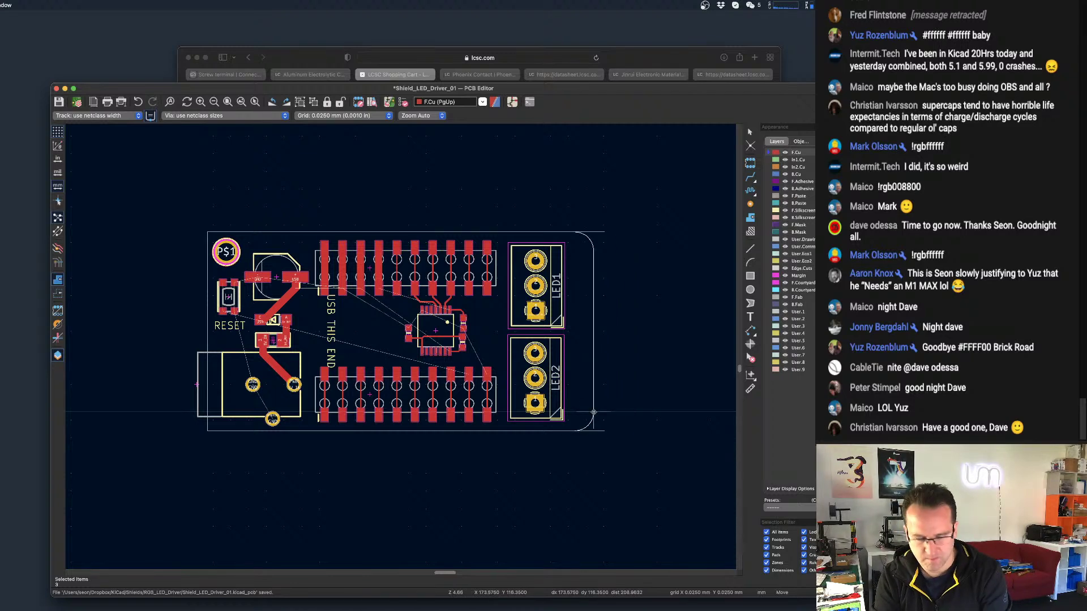
key("Escape")
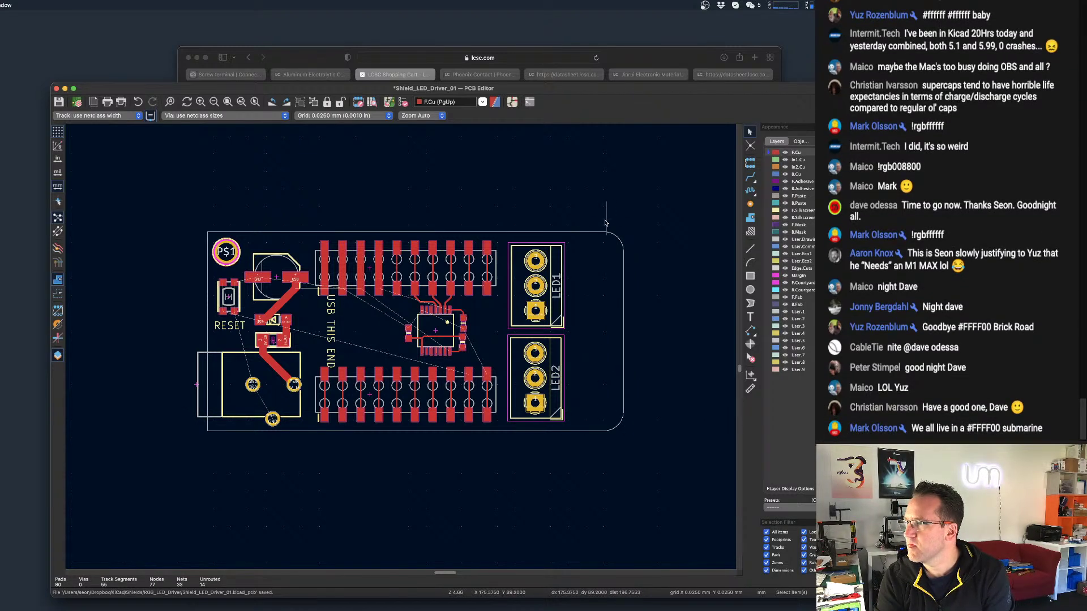
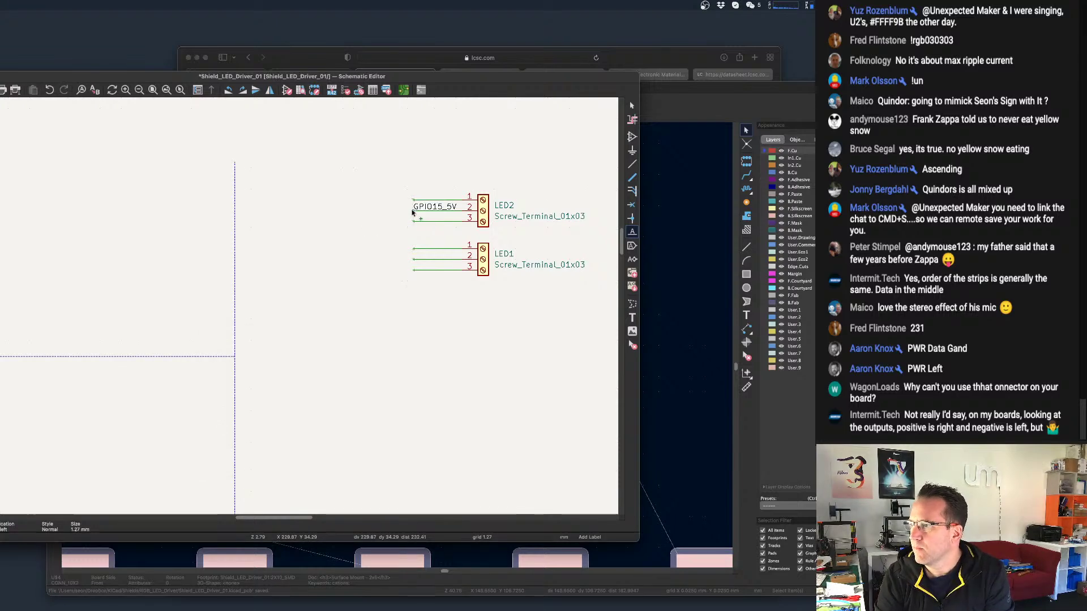
Place the GPIO15_5V label on LED2's pin 2 wire in the schematic and check the level shifter's output net names.
left_click(412, 210)
scroll(383, 269, "down", 5)
middle_click_drag(332, 299, 410, 252)
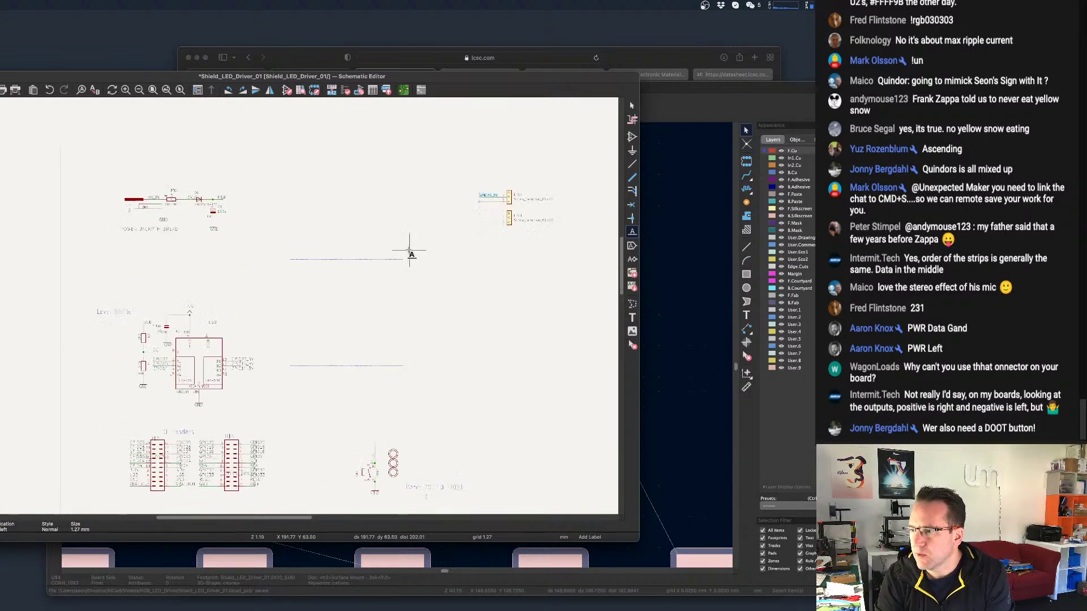
scroll(294, 352, "up", 2)
scroll(246, 383, "up", 3)
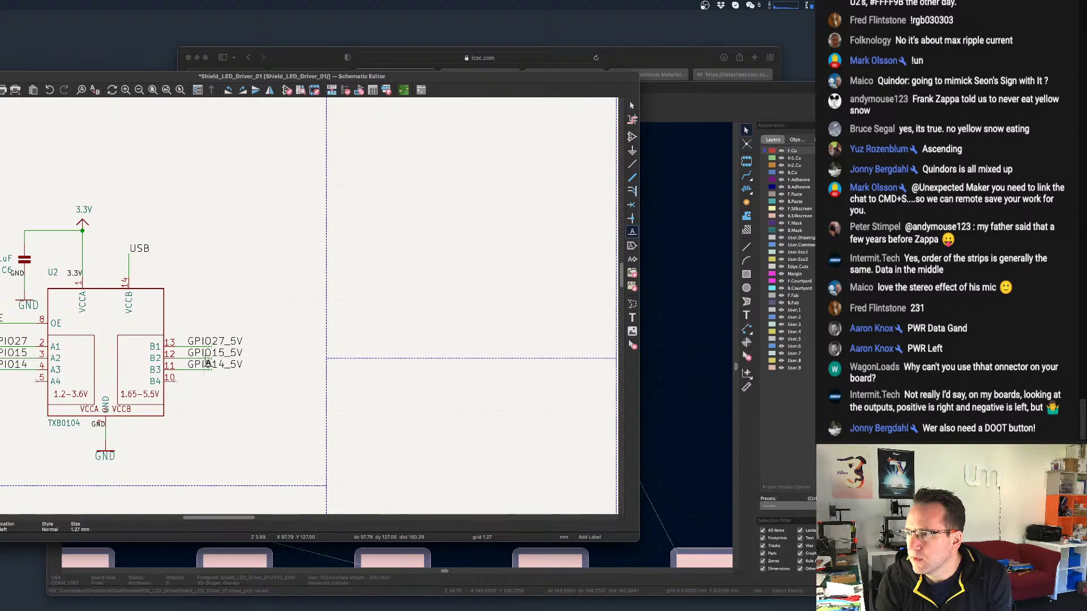
scroll(241, 361, "down", 4)
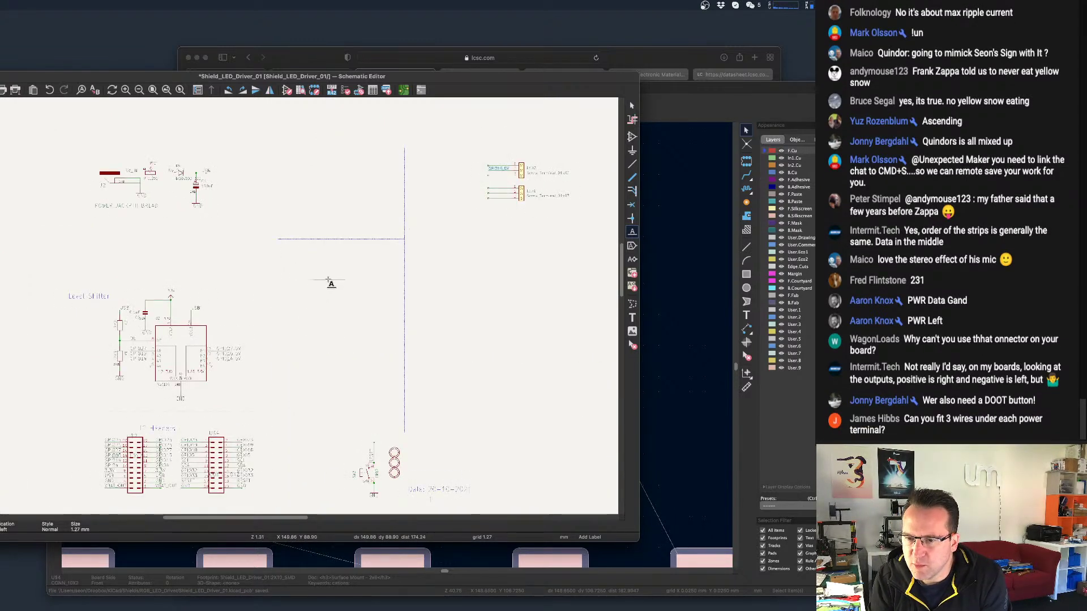
scroll(323, 276, "up", 1)
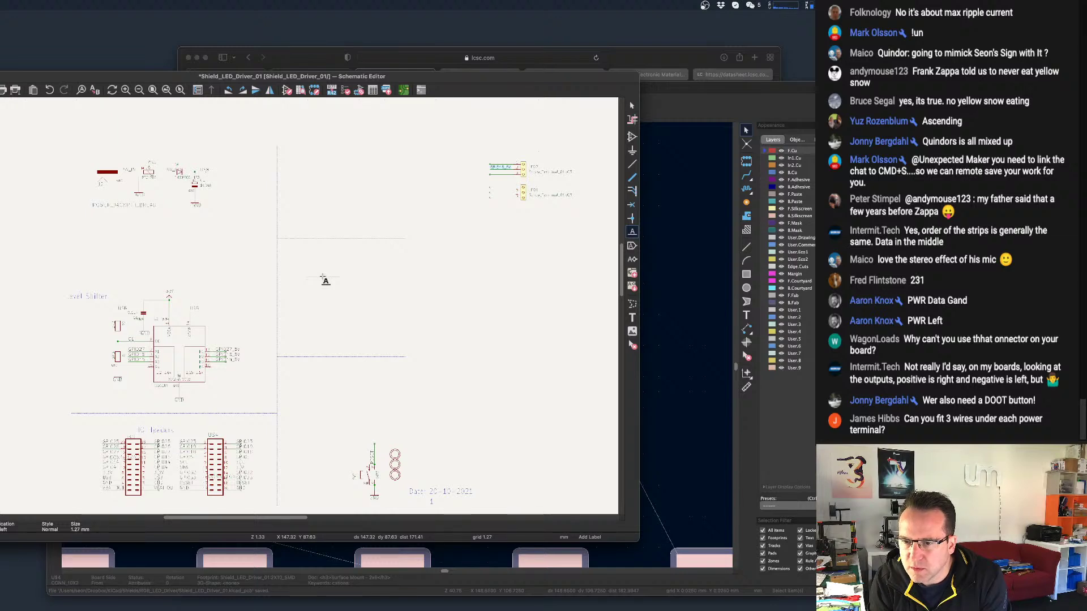
scroll(422, 233, "down", 2)
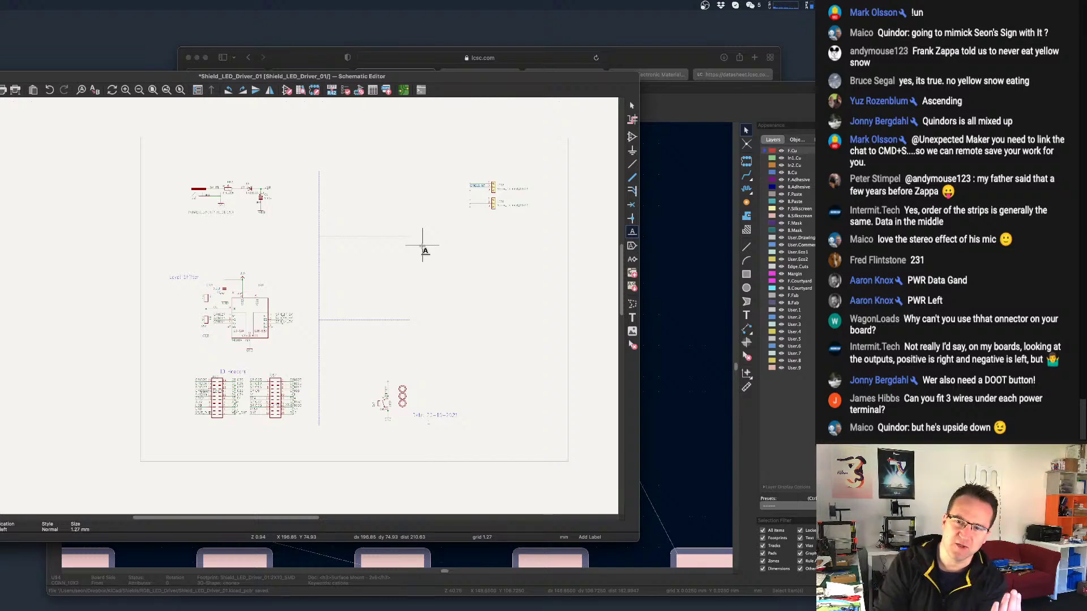
scroll(458, 223, "up", 5)
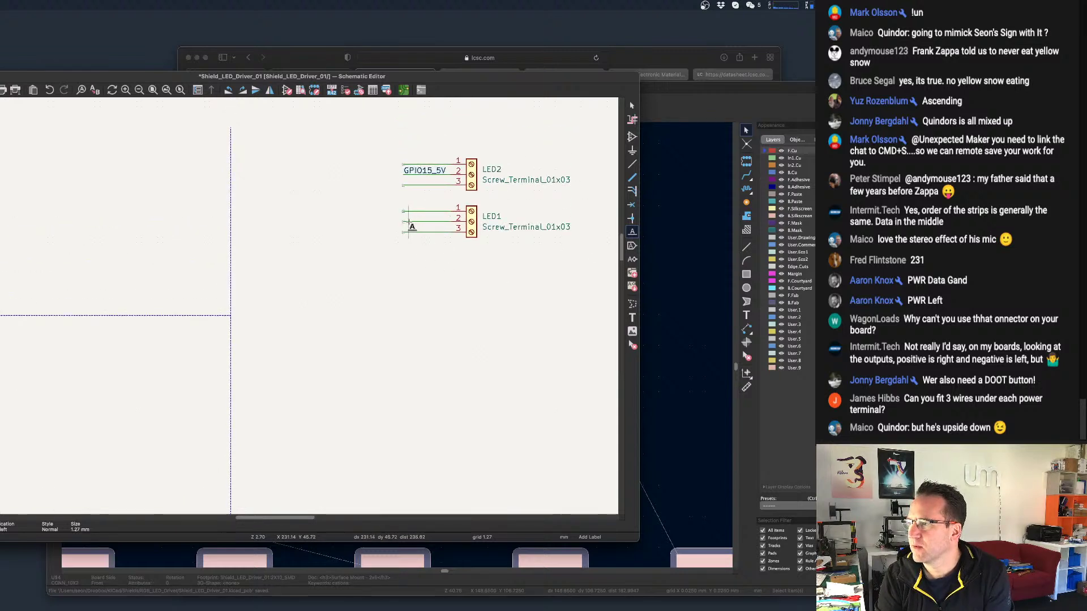
Add a GPIO14_5V net label to the wire on pin 2 of the LED1 screw terminal.
left_click(409, 225)
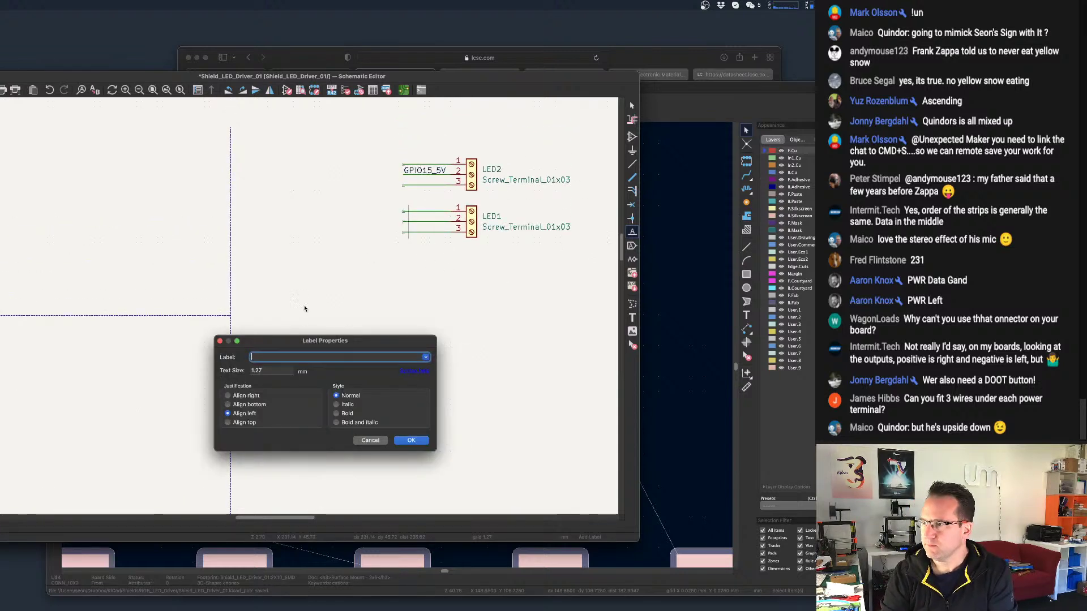
type("GPIO")
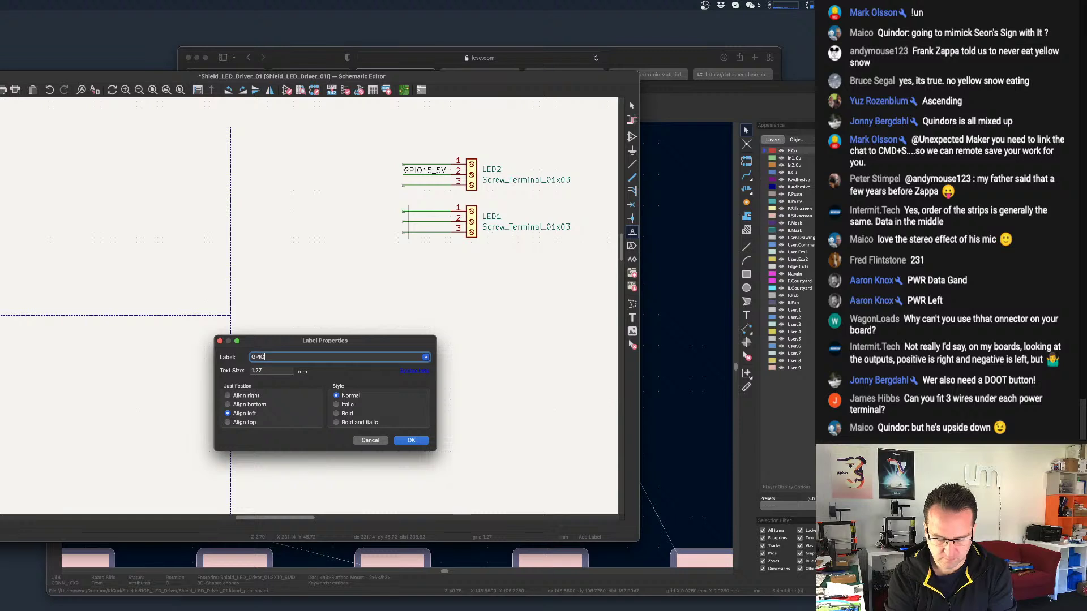
type("14")
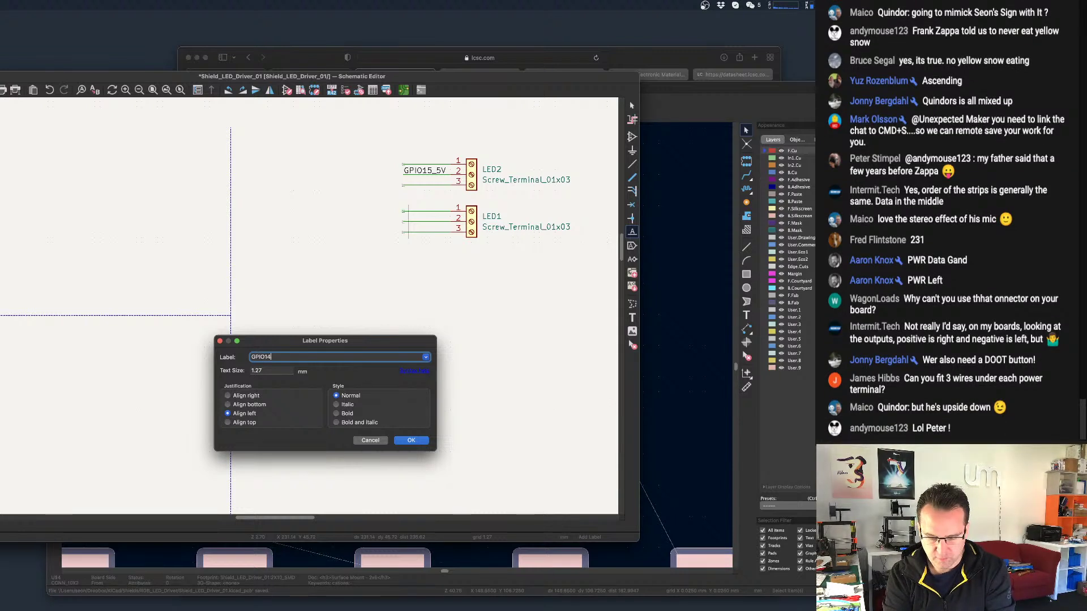
type("_5V")
key("Return")
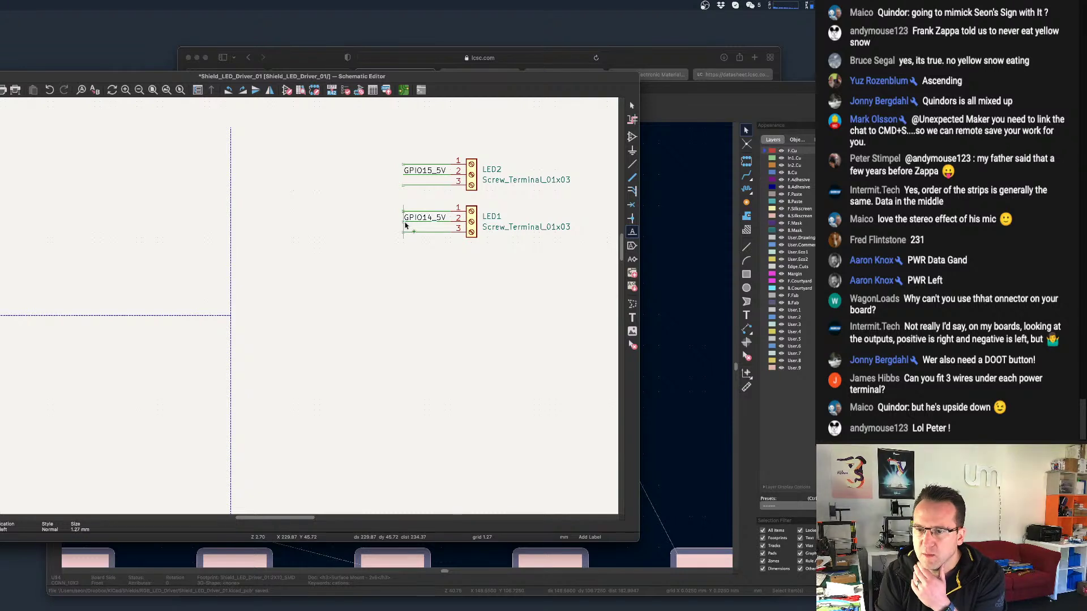
left_click(405, 225)
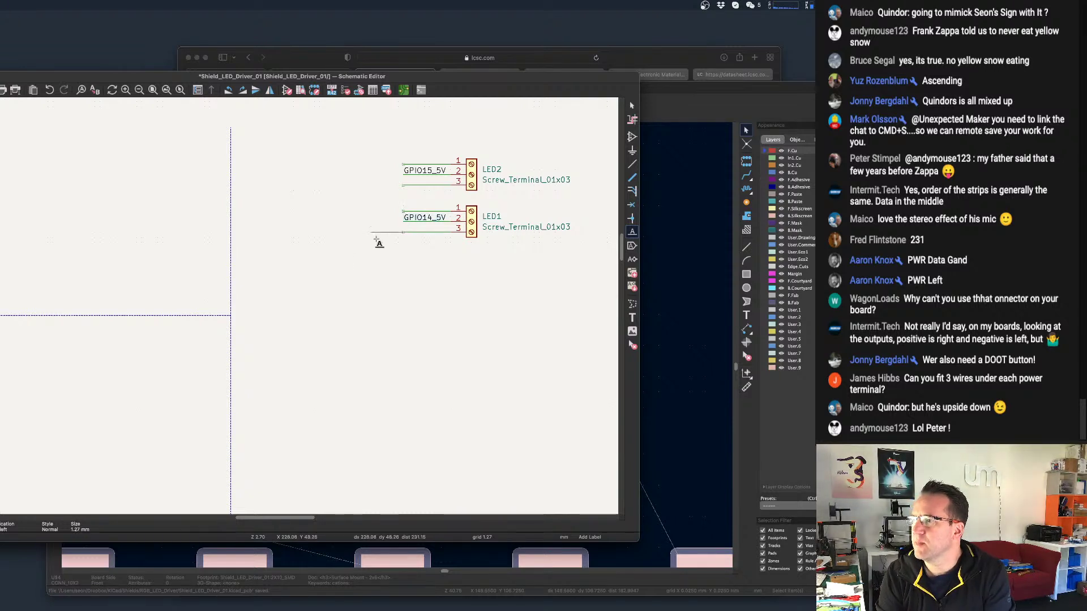
scroll(385, 233, "up", 2)
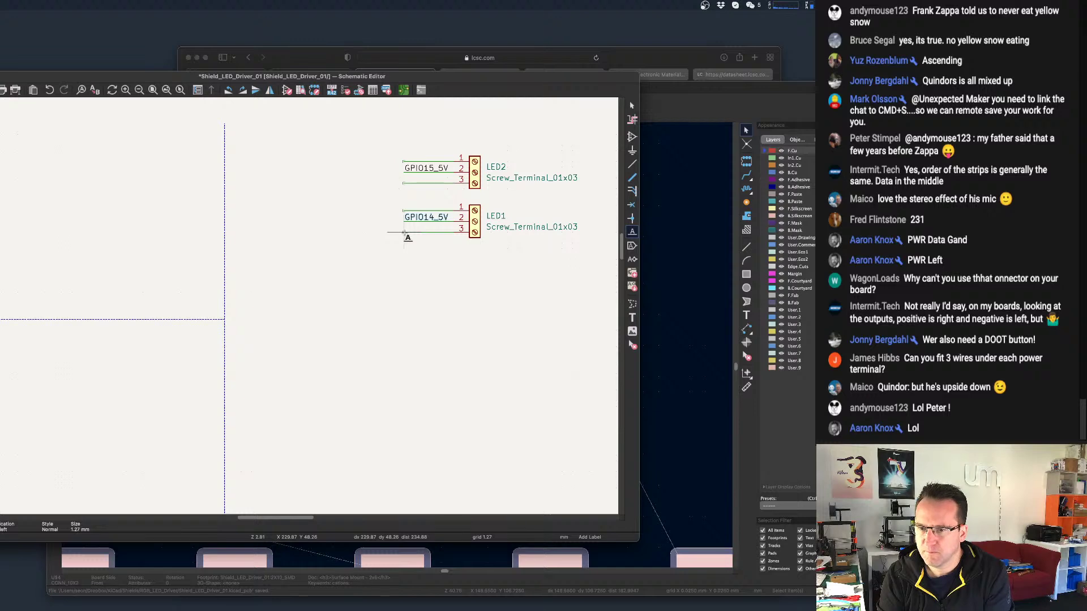
scroll(406, 234, "down", 3)
scroll(269, 240, "up", 4)
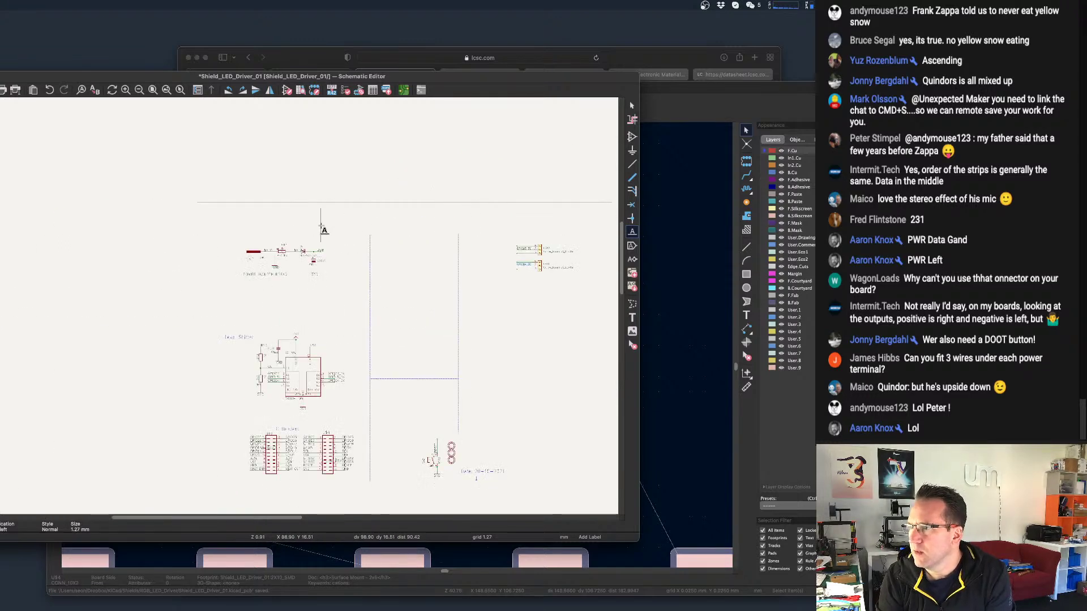
scroll(310, 250, "down", 5)
left_click(368, 258)
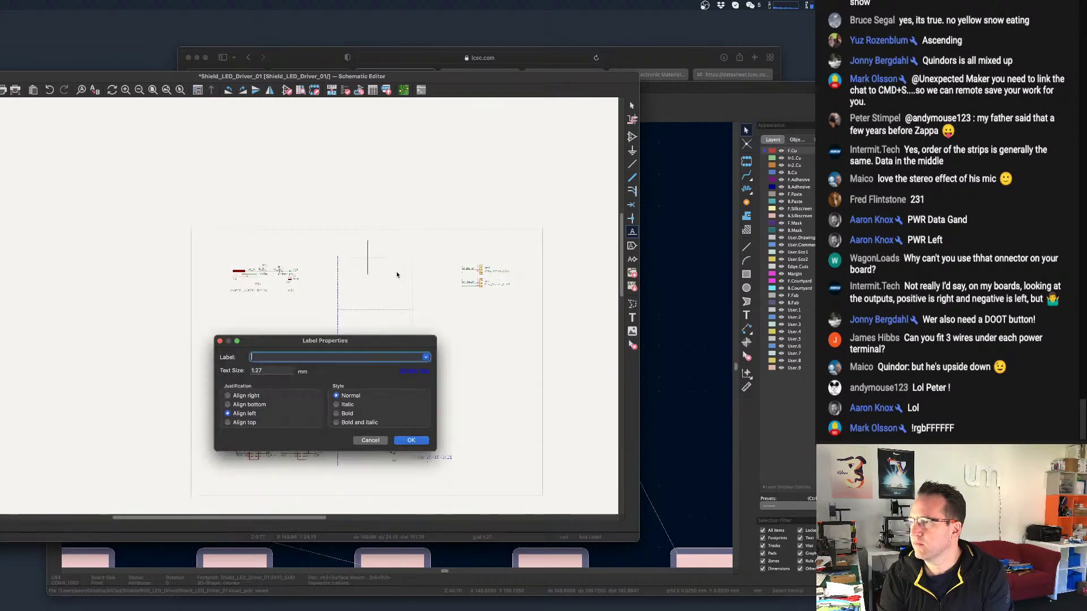
left_click(370, 440)
scroll(477, 165, "up", 4)
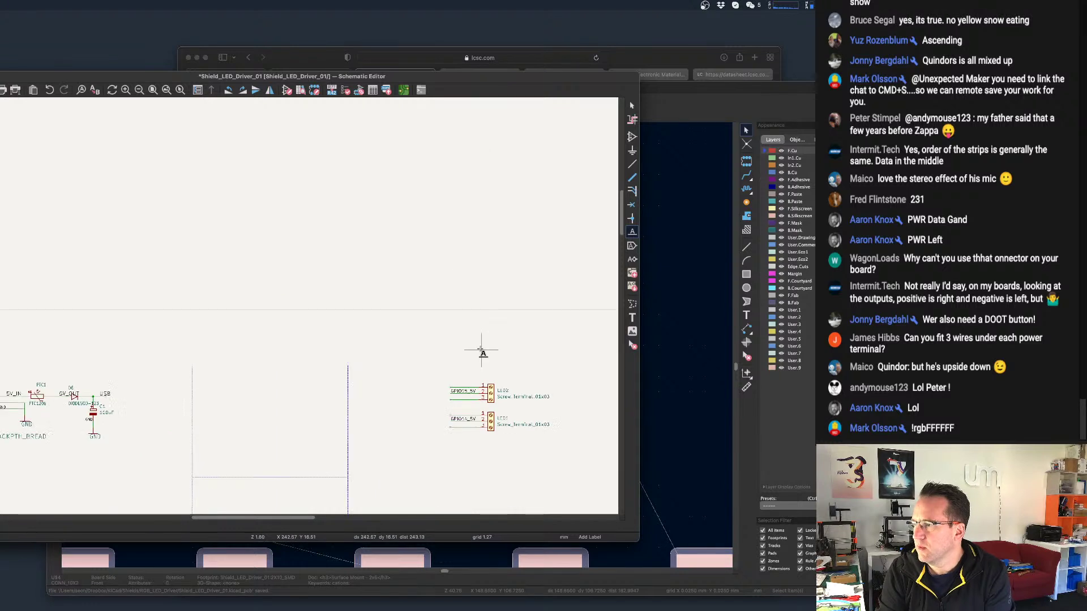
left_click(481, 349)
left_click(371, 440)
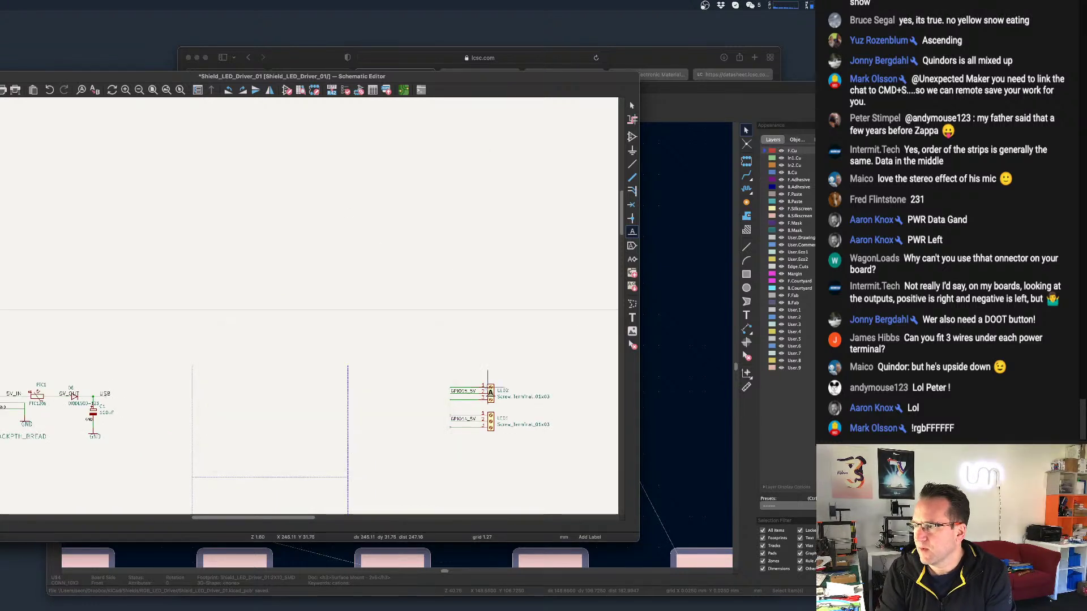
scroll(482, 376, "up", 2)
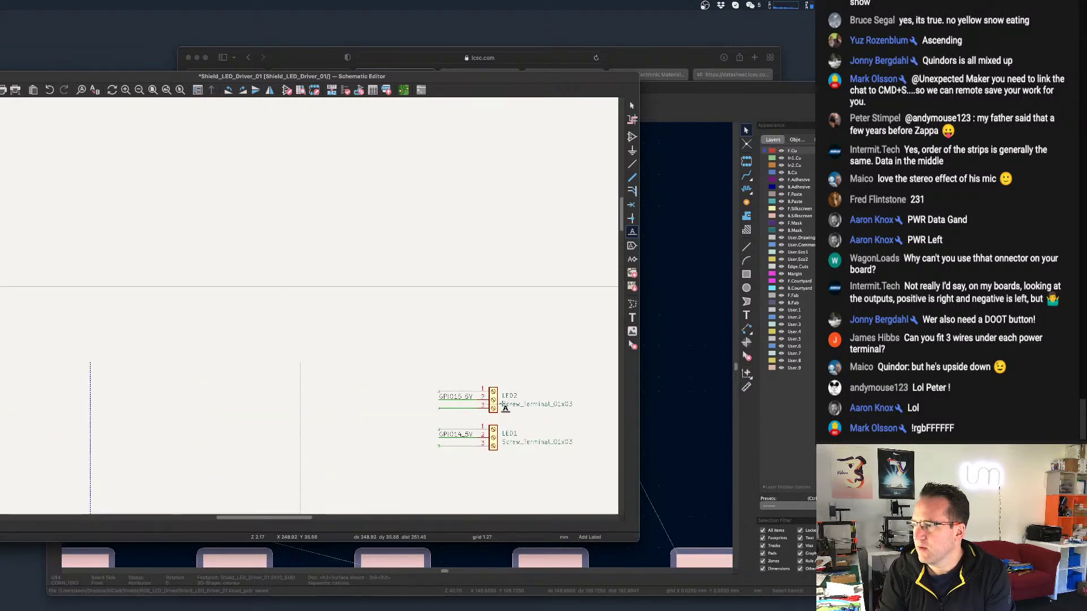
left_click(465, 353)
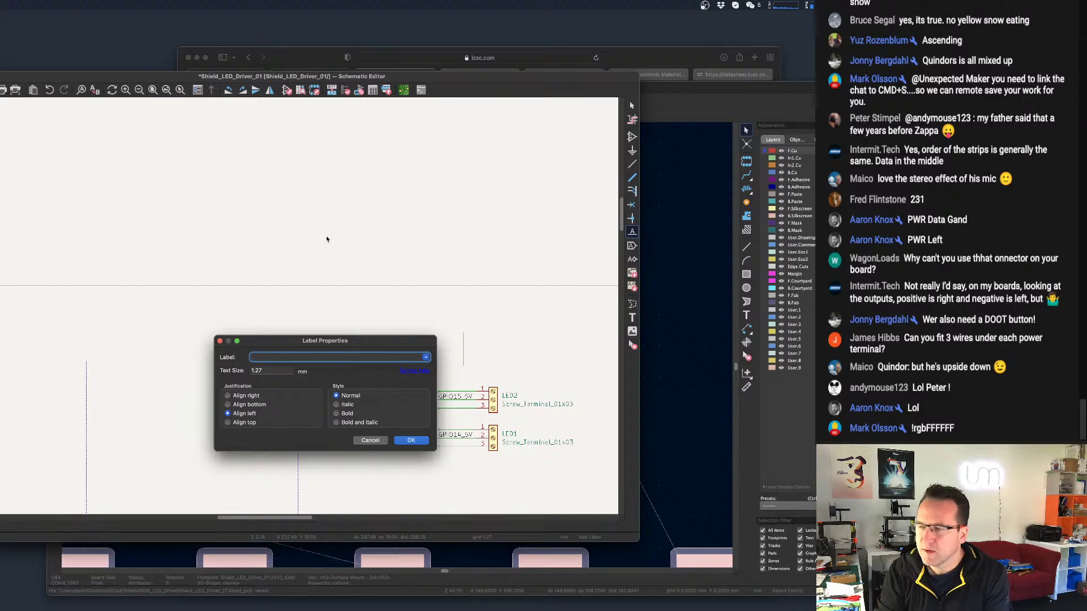
left_click(371, 439)
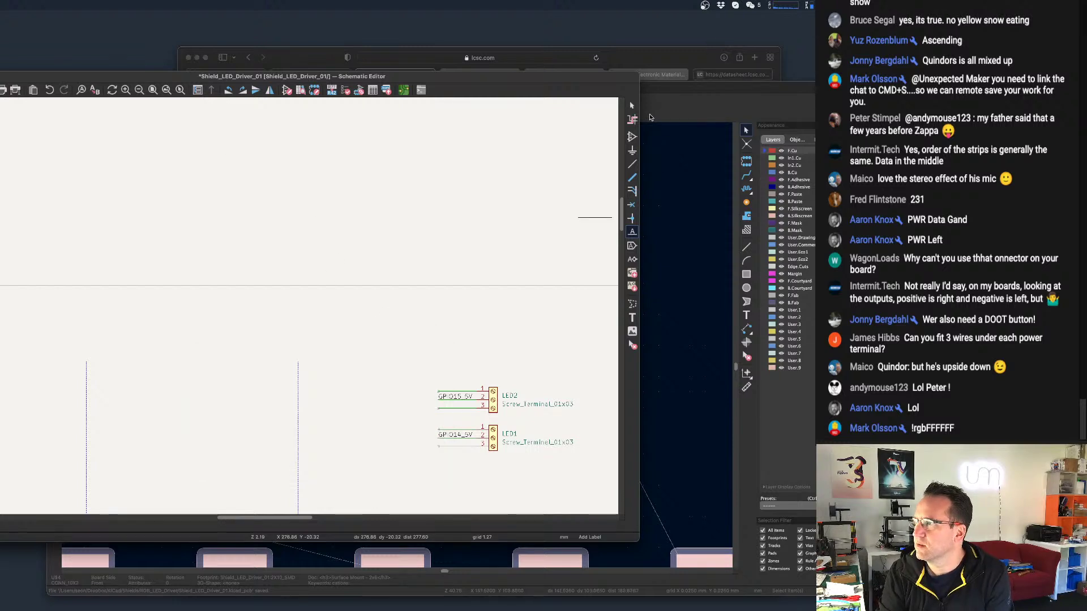
Stop placing labels and return to item selection around the LED1 and LED2 screw terminals.
left_click(631, 105)
middle_click_drag(488, 286, 336, 140)
scroll(302, 238, "up", 3)
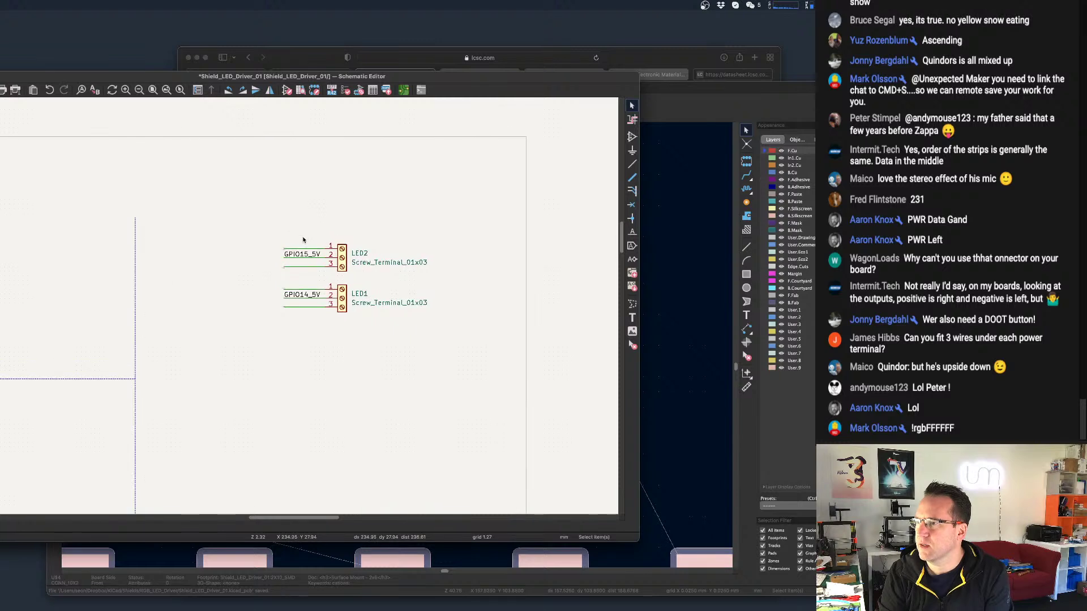
Add a 5V_OUT net label to the pin 3 wire of both the LED1 and LED2 screw terminals.
left_click(632, 231)
left_click(333, 295)
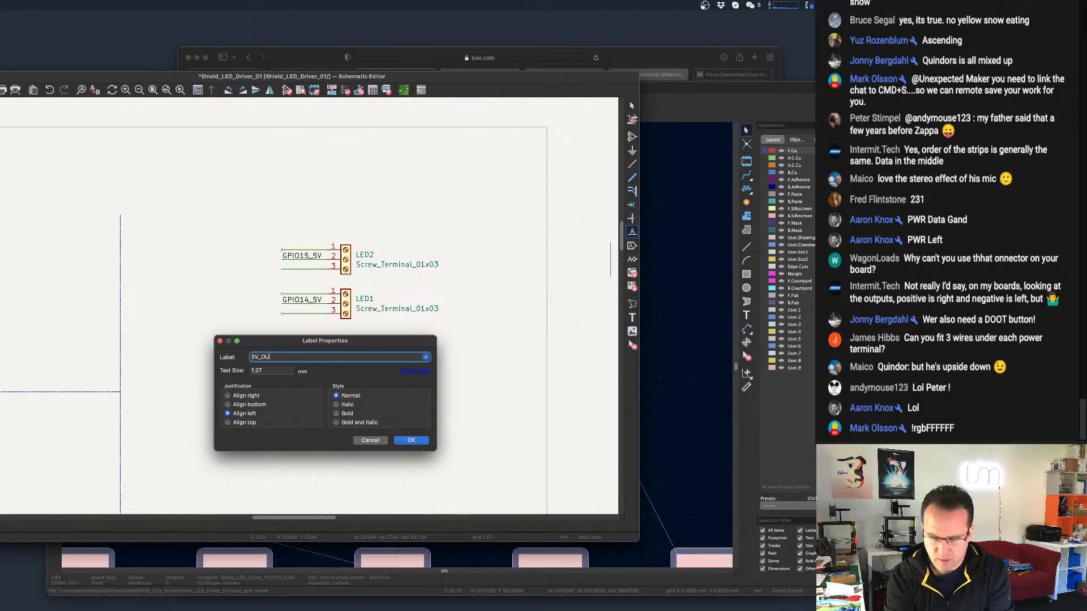
left_click(411, 440)
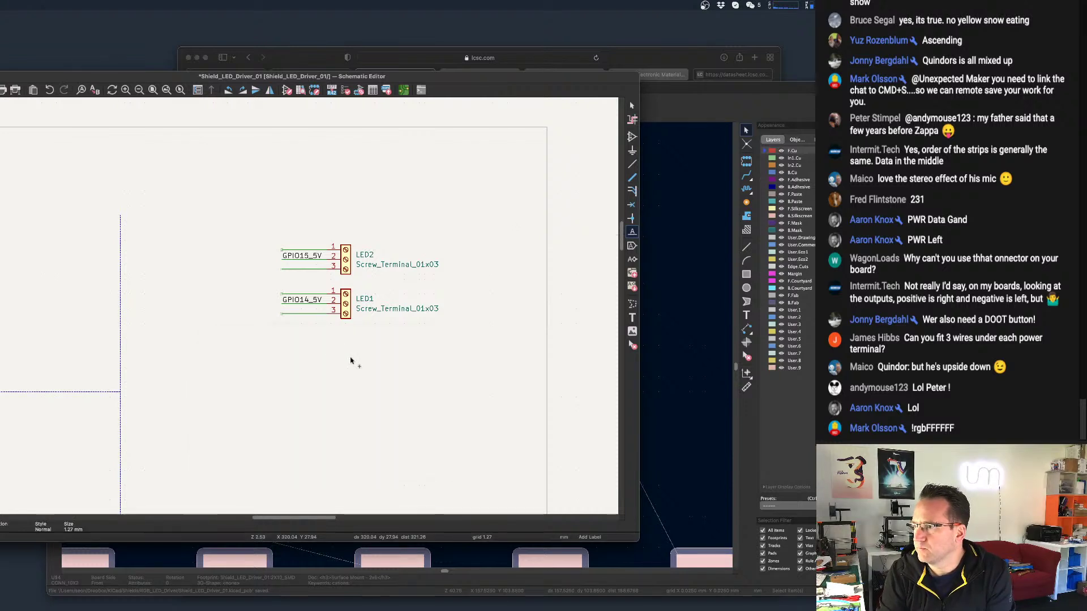
left_click(282, 314)
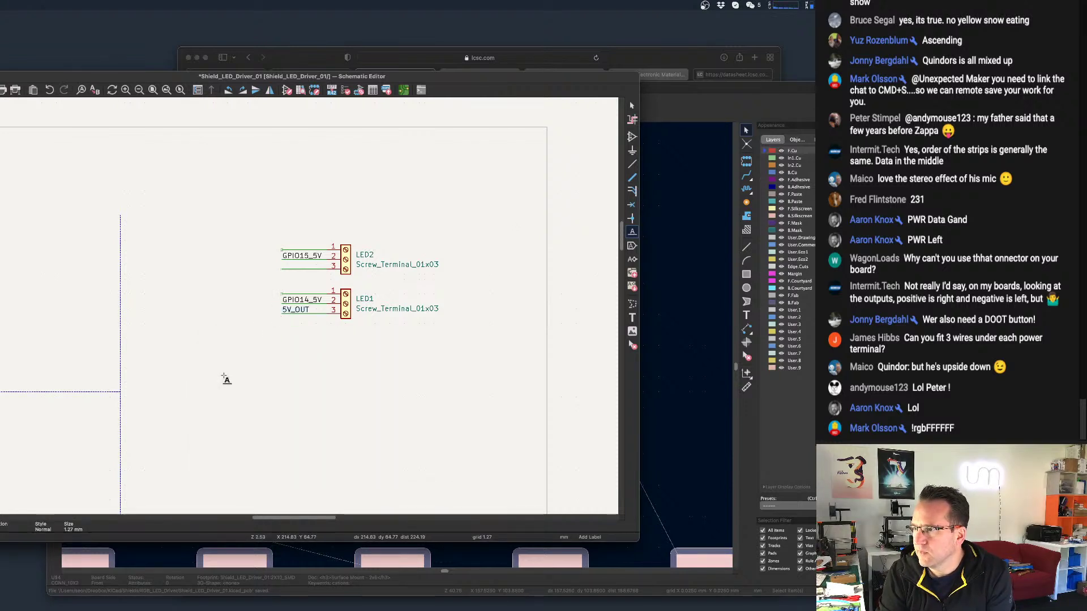
left_click(283, 270)
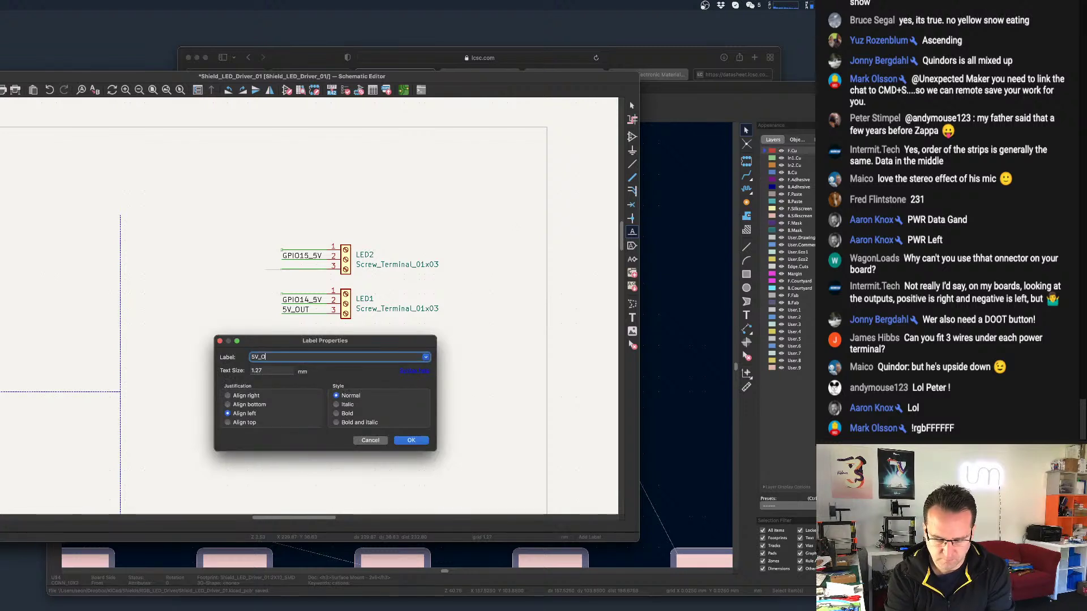
key("Return")
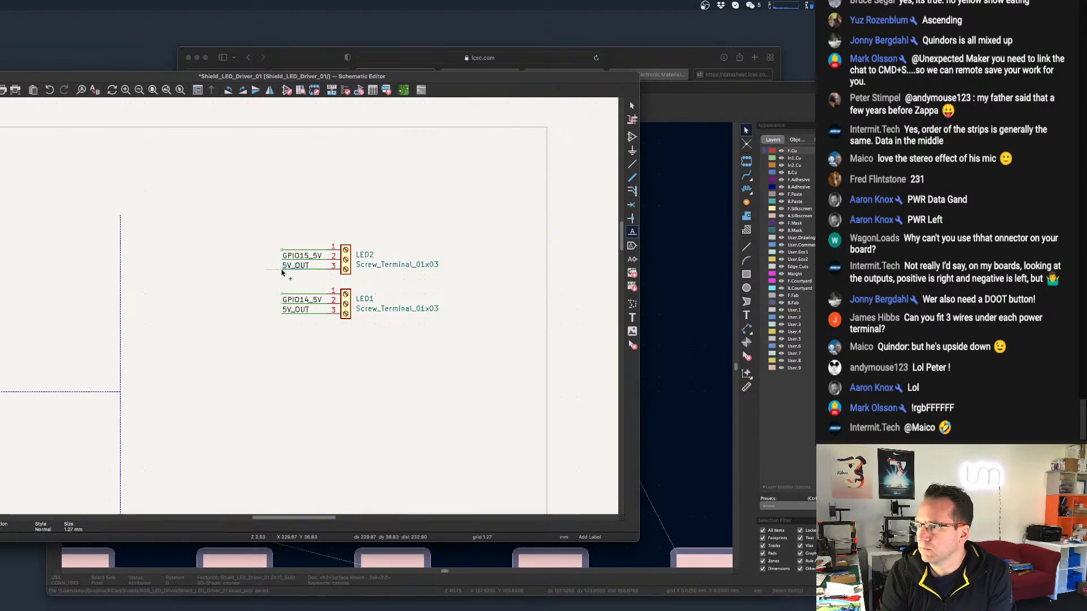
Add a GND net label to LED2's pin 1 wire and a GN label to LED1's pin 1 wire.
left_click(283, 249)
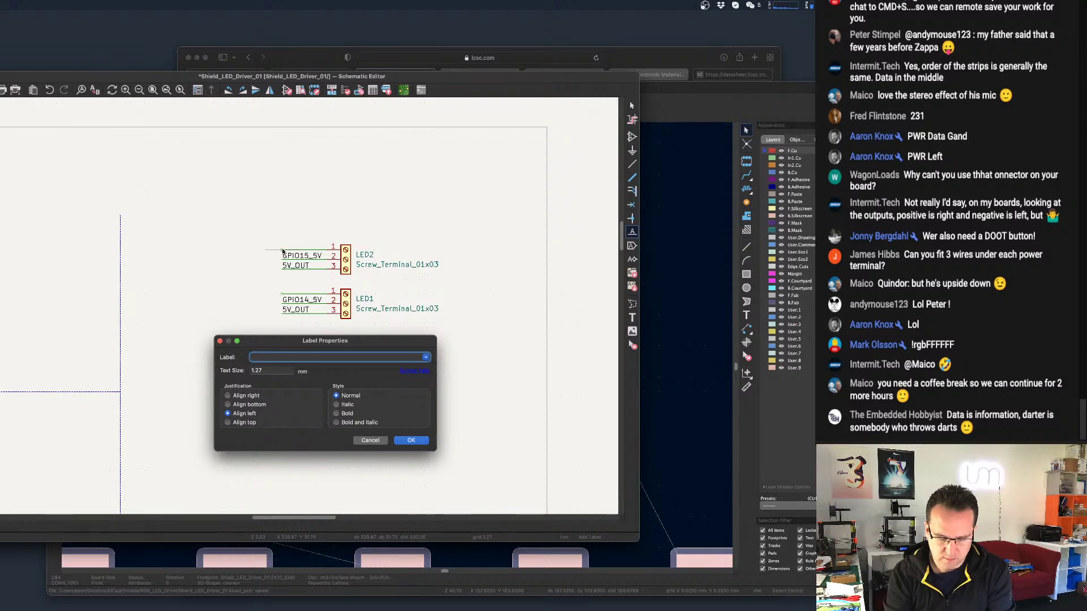
key("Return")
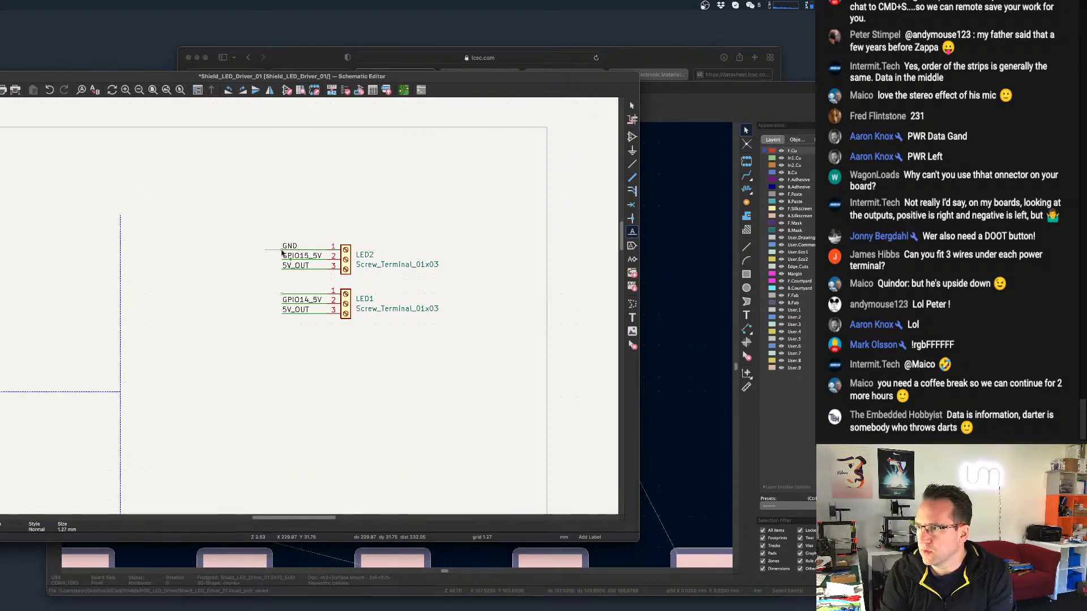
left_click(283, 294)
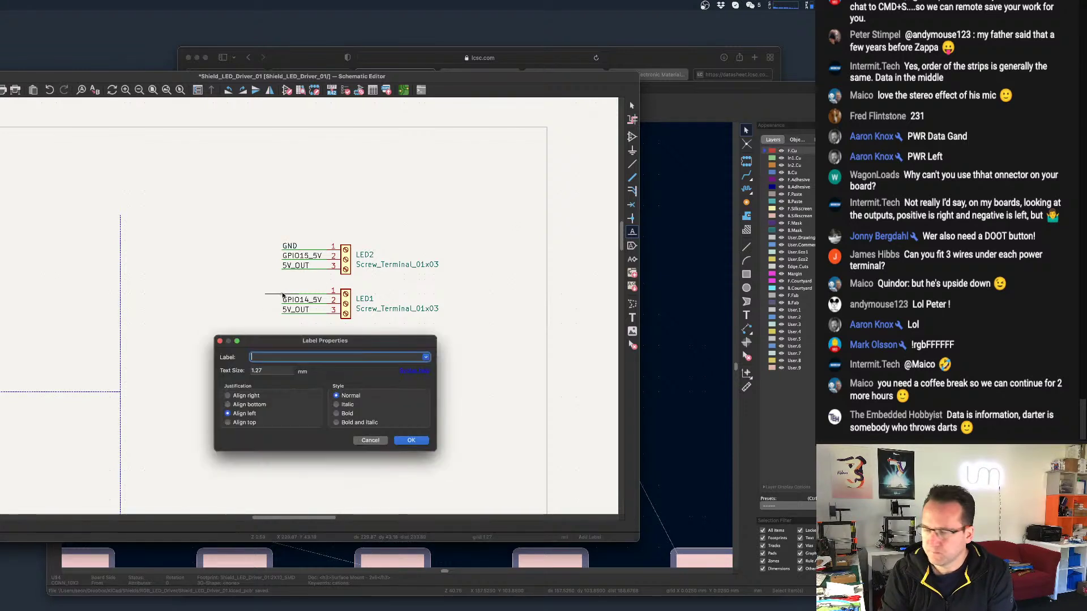
type("GN")
key("Return")
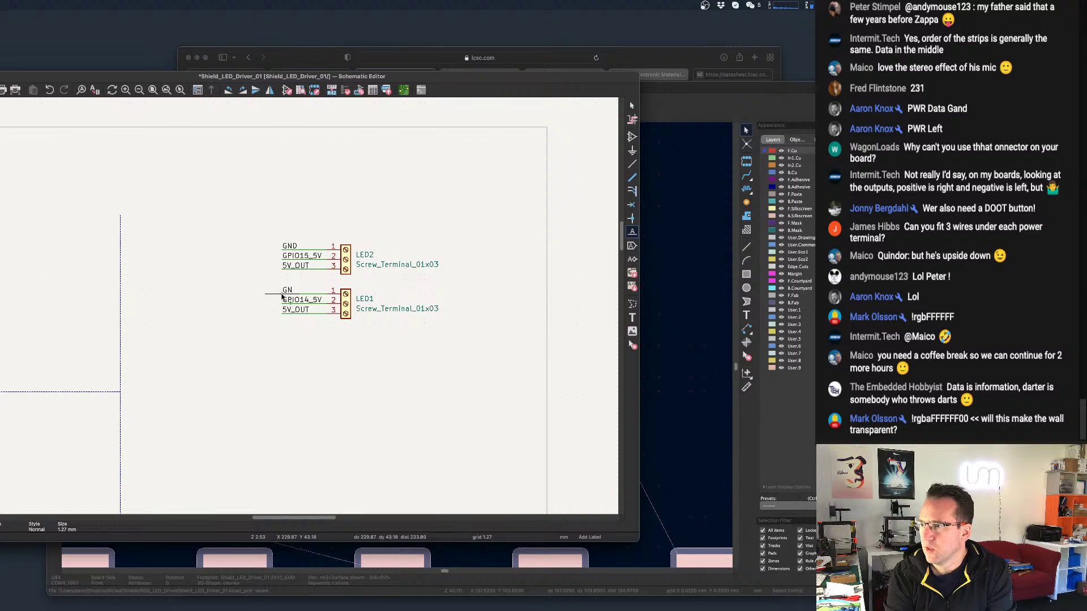
left_click(283, 295)
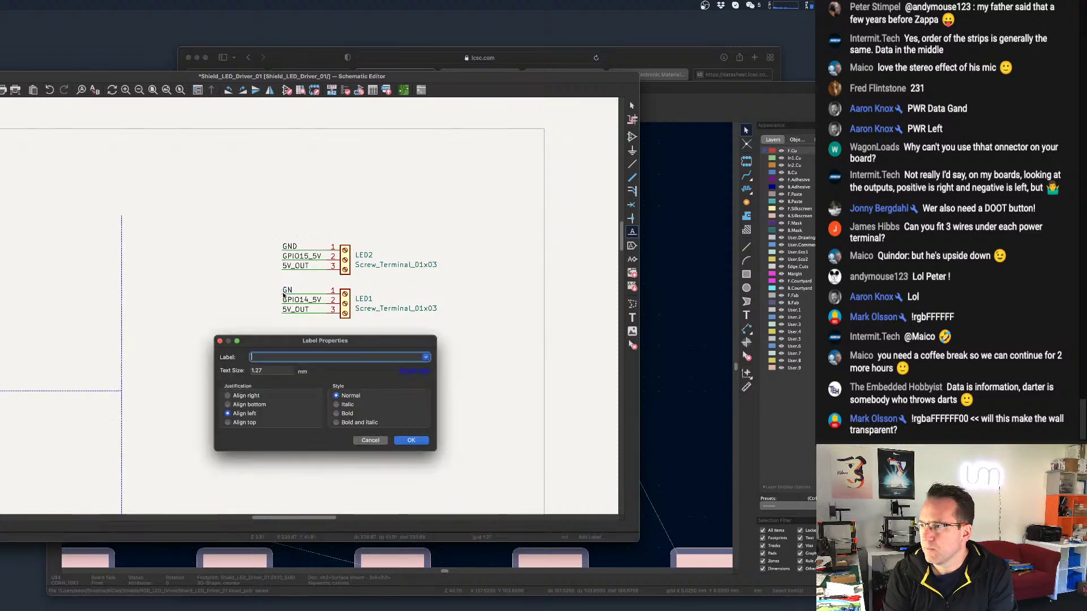
left_click(370, 441)
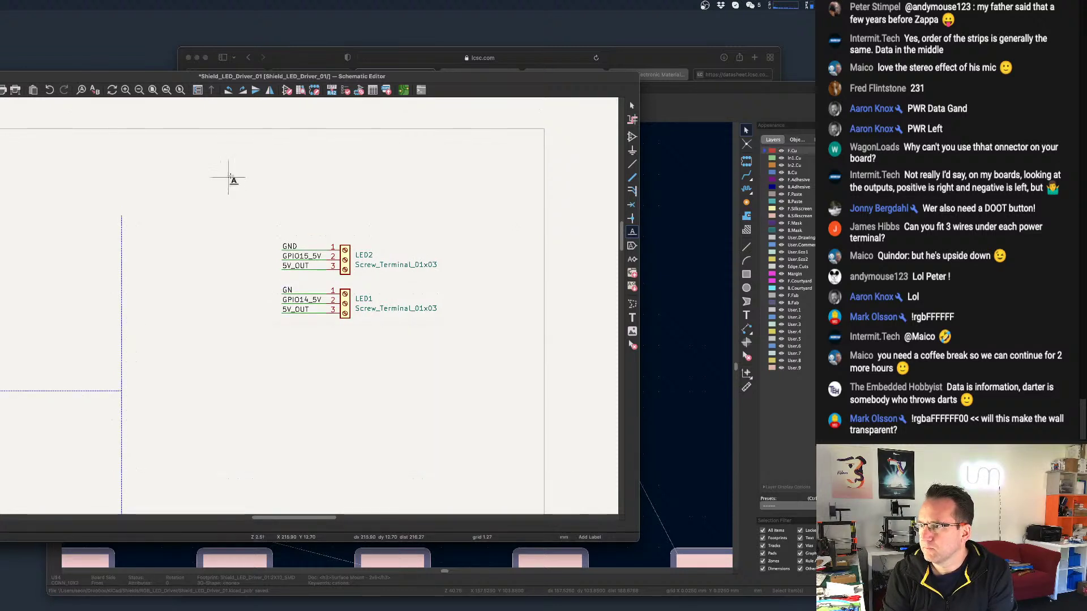
scroll(280, 261, "up", 2)
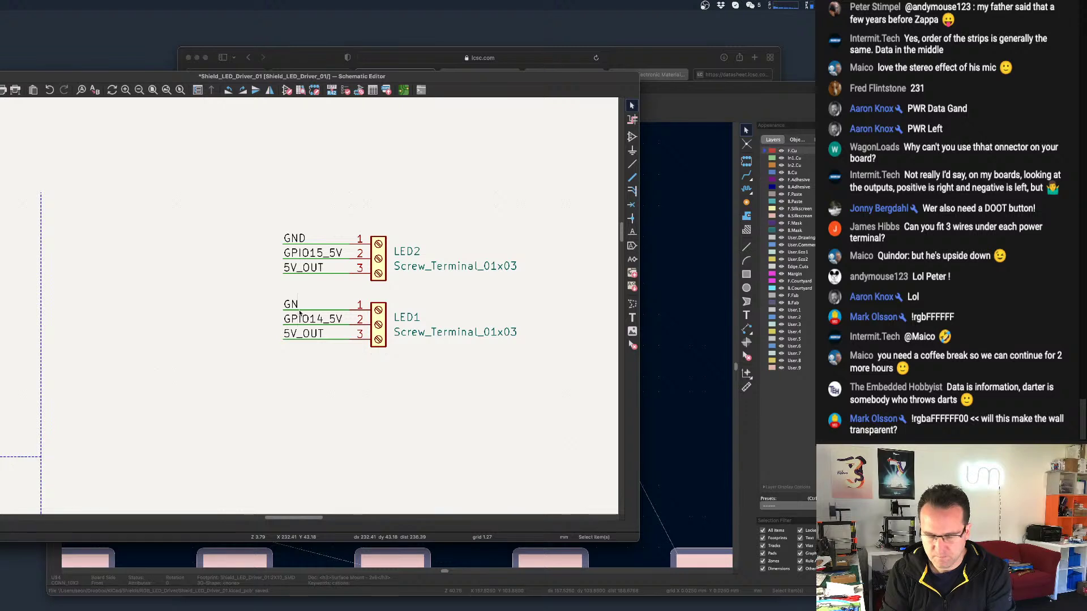
double_click(300, 311)
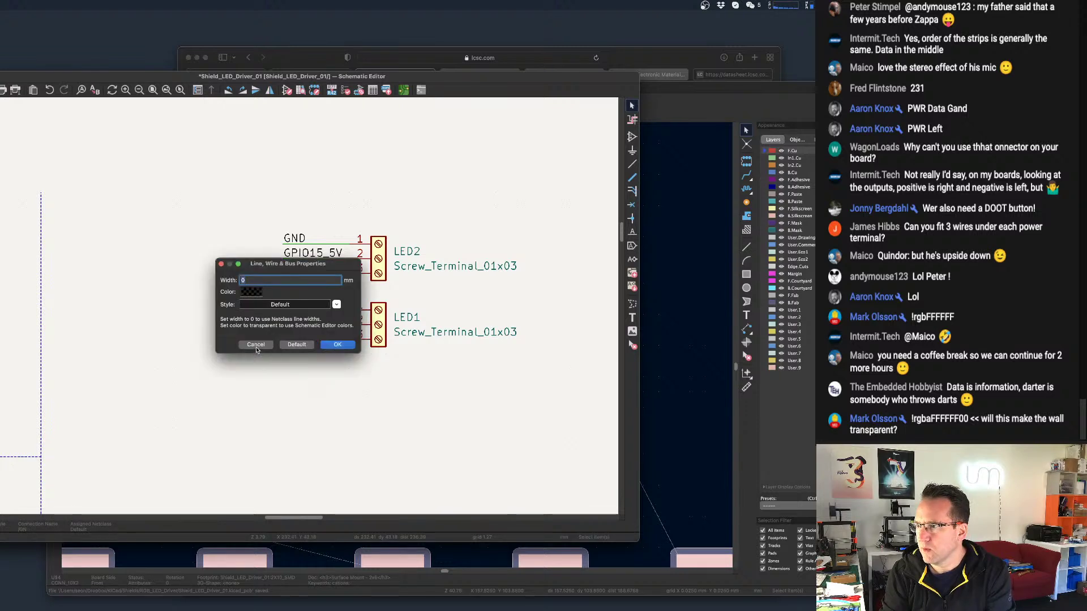
left_click(256, 347)
double_click(318, 312)
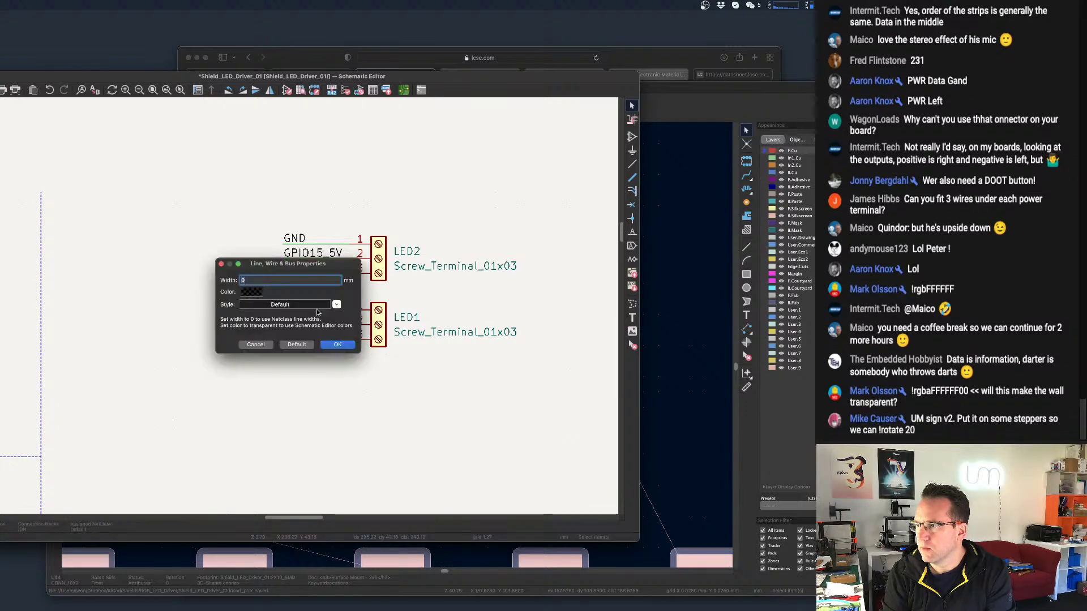
left_click(255, 344)
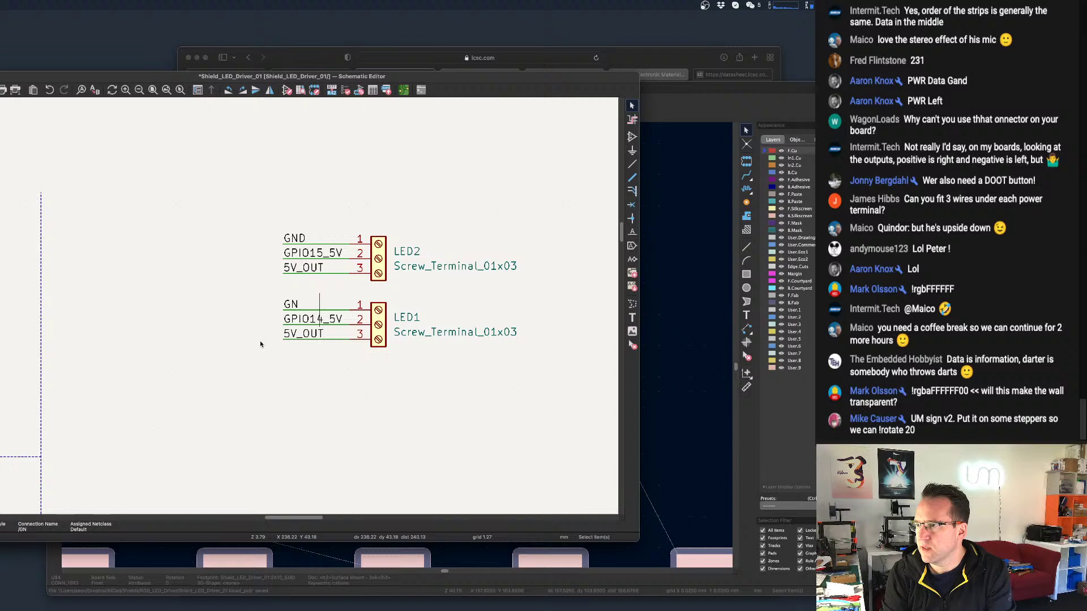
Correct the label on LED1's pin 1 wire to GND and save the schematic.
double_click(288, 307)
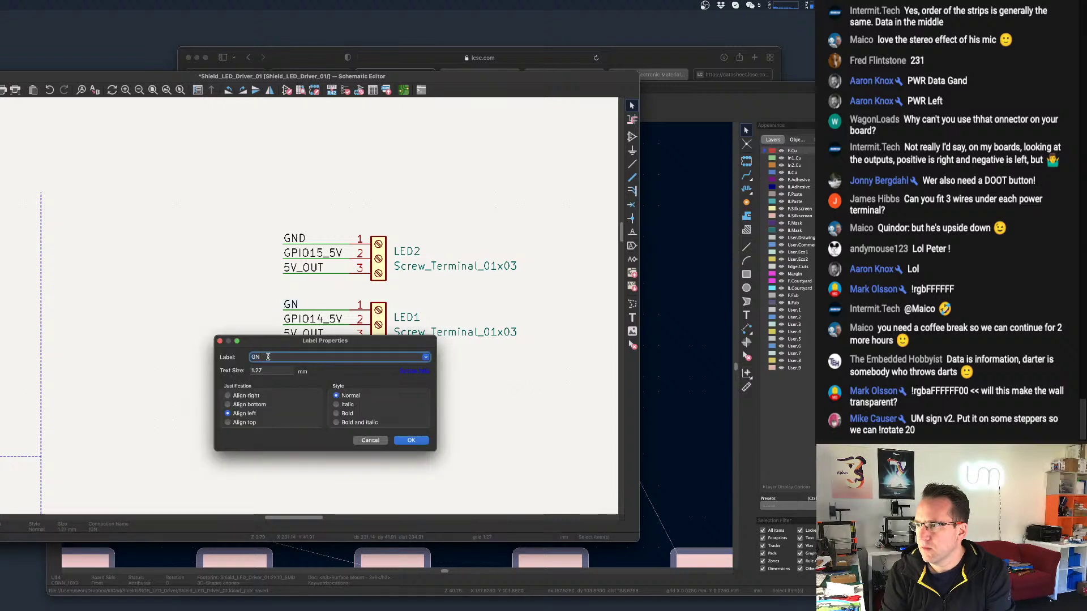
type("D")
left_click(410, 441)
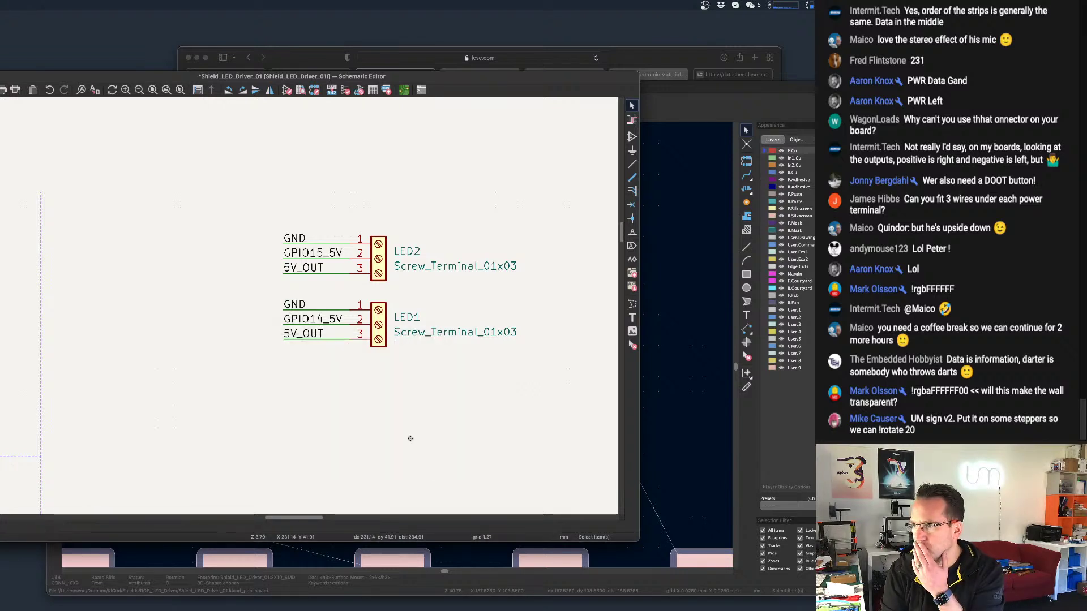
scroll(419, 430, "down", 3)
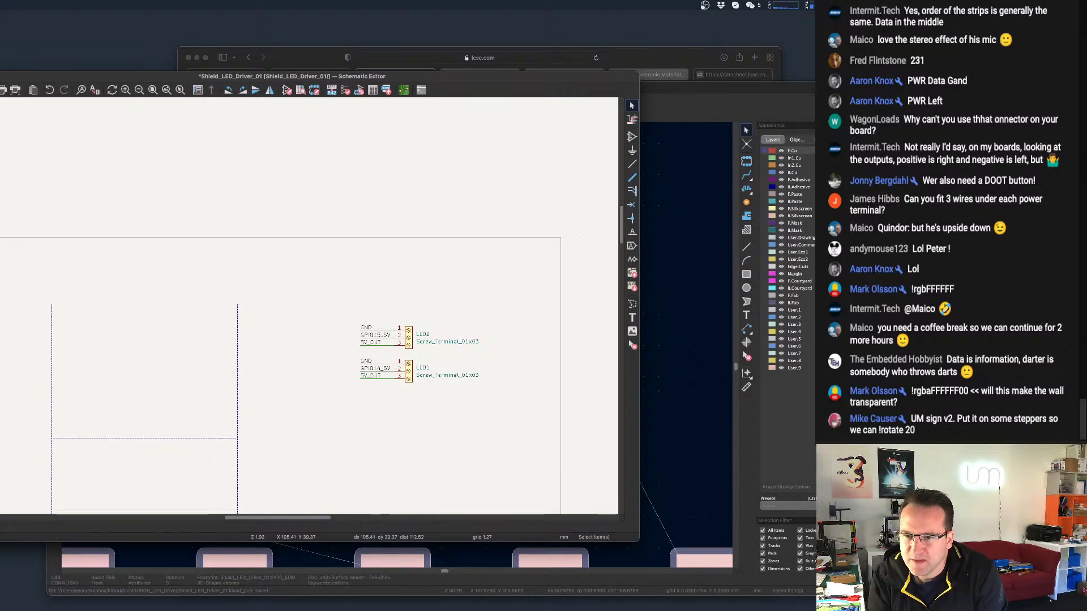
key("super+s")
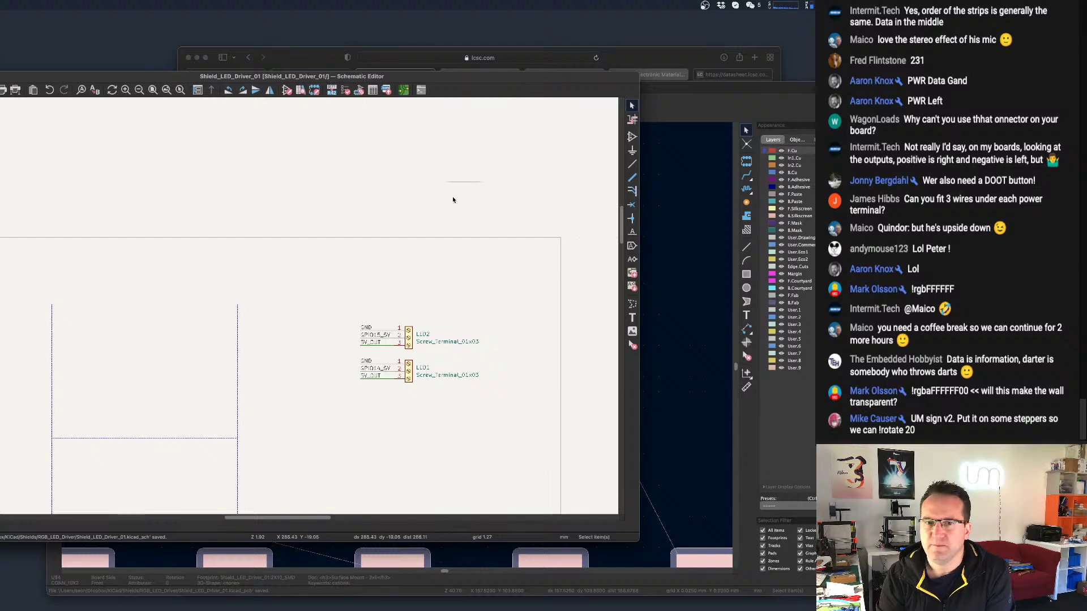
Update the PCB from the schematic and place the two incoming mounting hole footprints below the board outline.
scroll(418, 359, "up", 5)
left_click(691, 112)
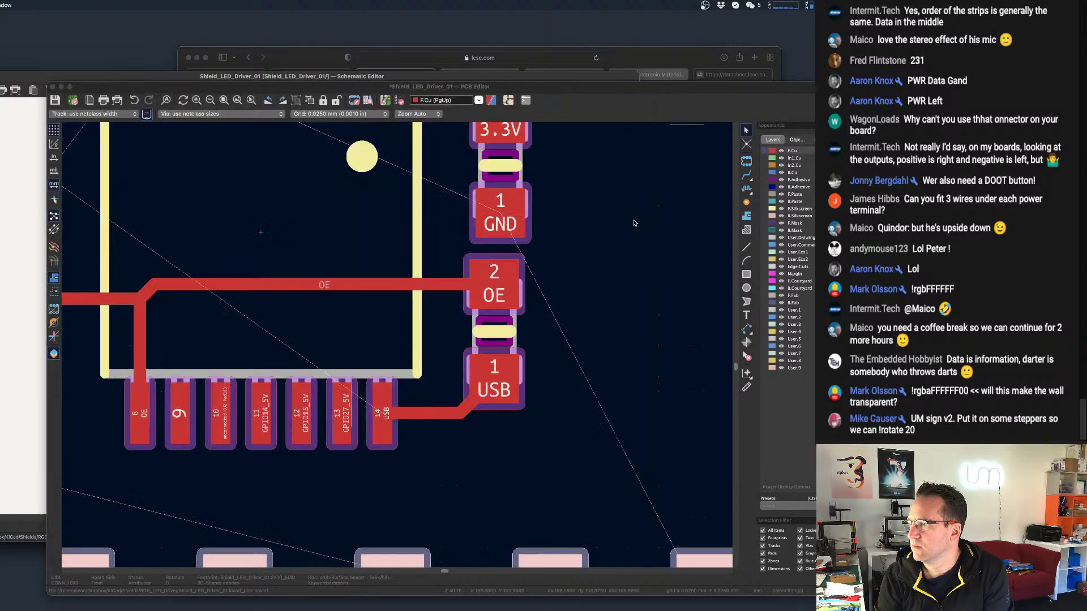
scroll(428, 400, "down", 4)
middle_click_drag(513, 402, 382, 386)
scroll(382, 386, "down", 1)
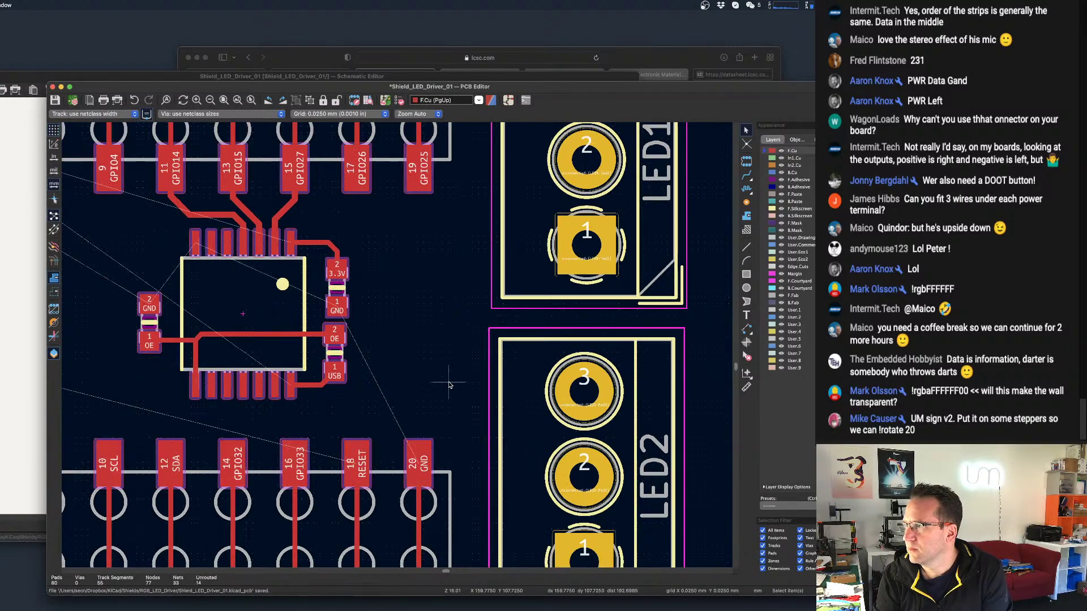
left_click(384, 101)
key("Return")
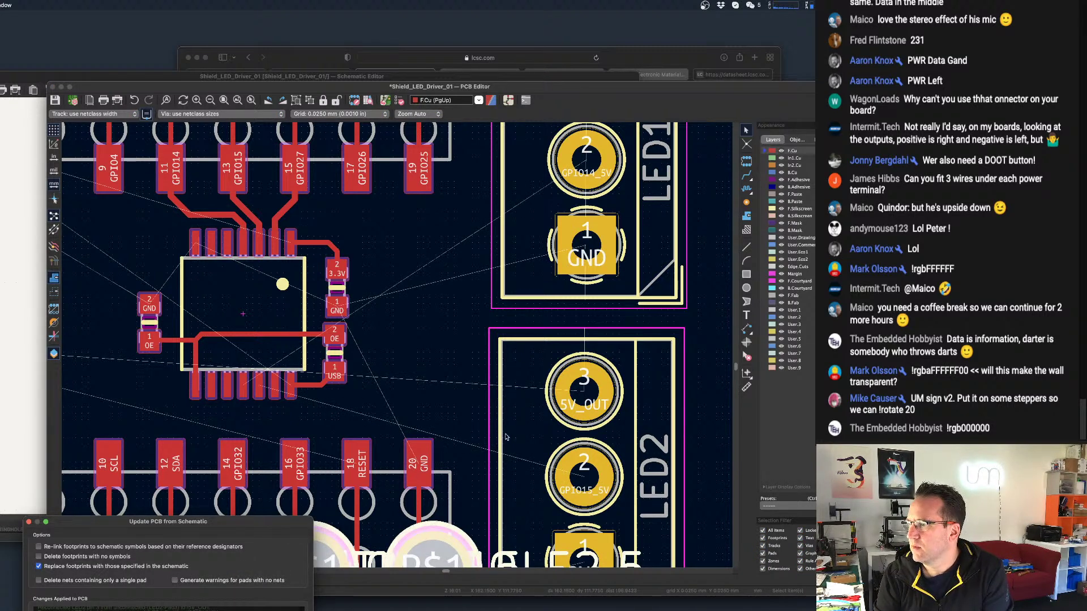
key("Escape")
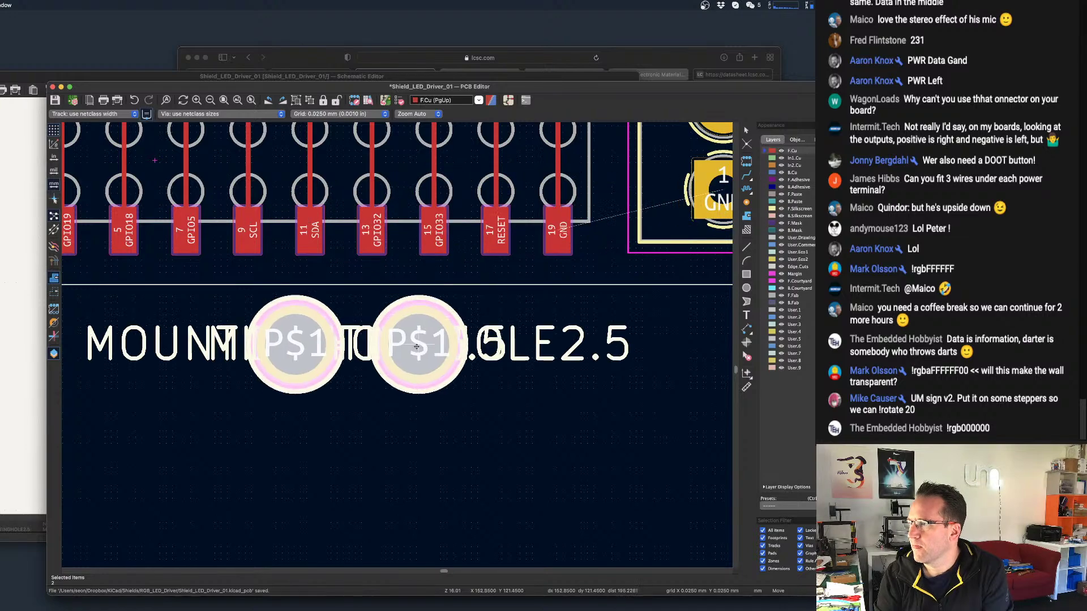
scroll(461, 379, "down", 4)
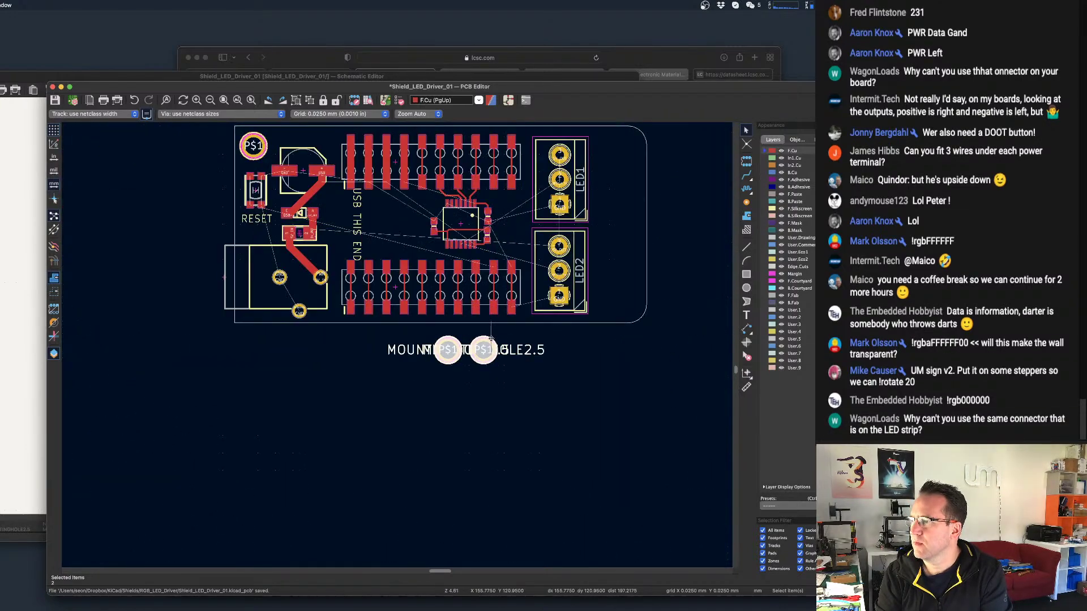
left_click(454, 383)
Examine the LED2 terminal's pad nets and the unrouted connections between the level shifter, header pads and LED terminals.
scroll(564, 269, "up", 6)
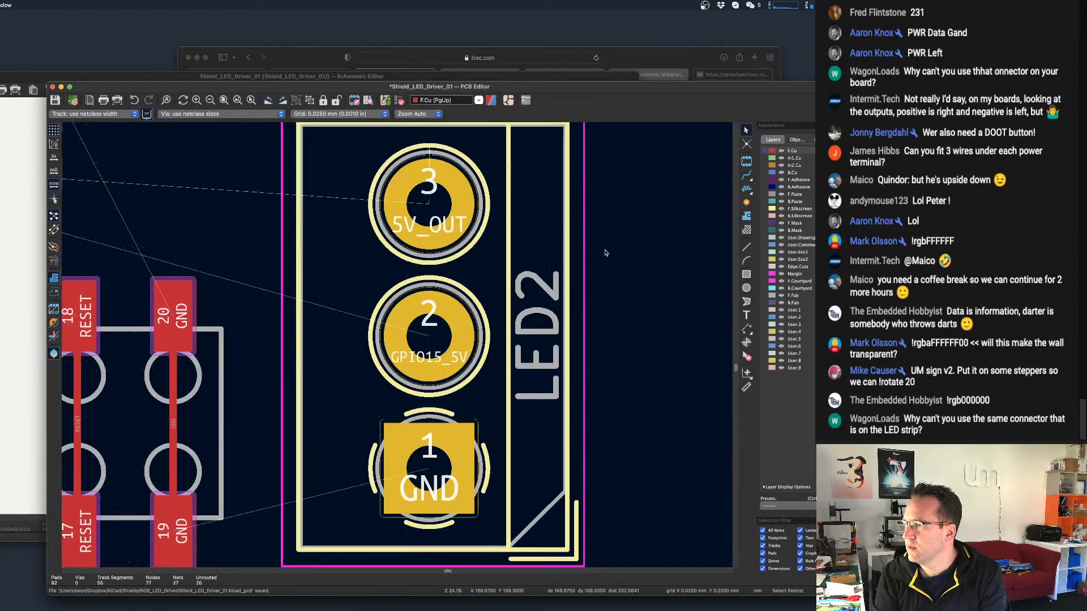
scroll(564, 268, "down", 1)
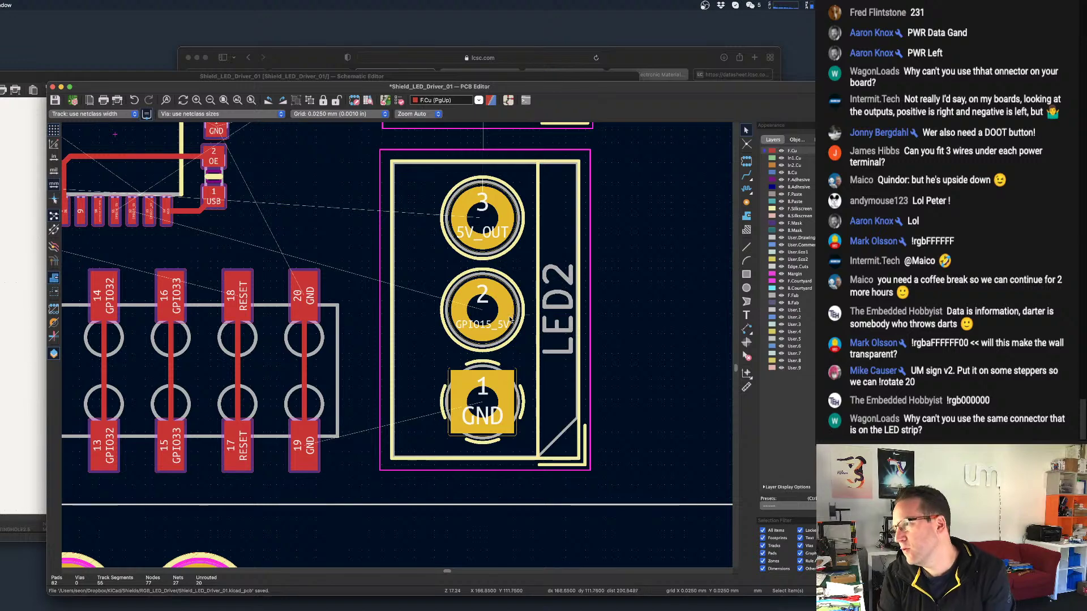
middle_click_drag(545, 295, 539, 314)
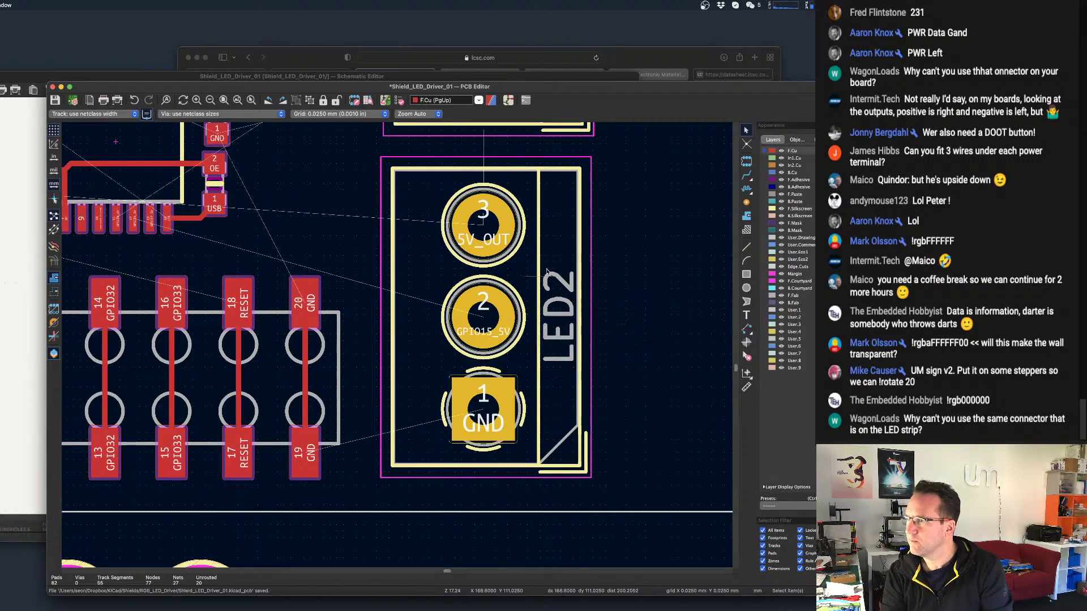
scroll(575, 343, "down", 1)
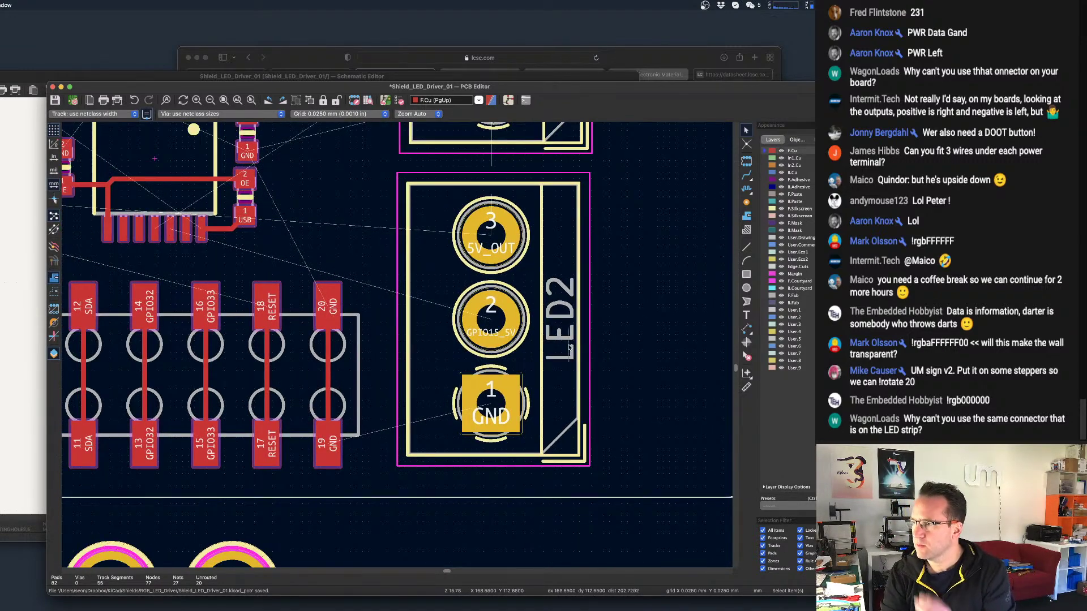
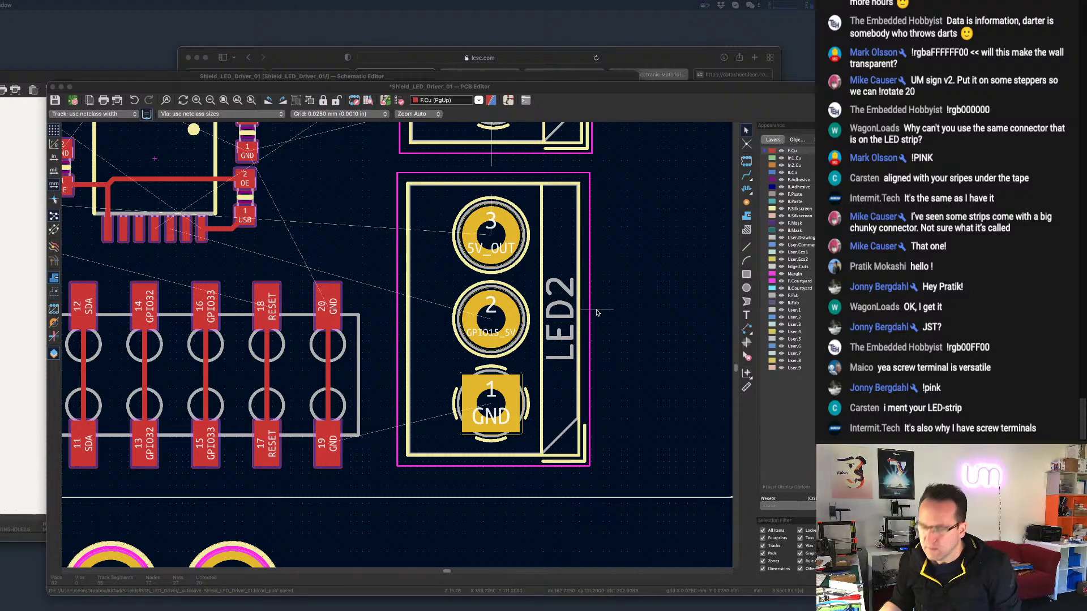
scroll(593, 322, "down", 1)
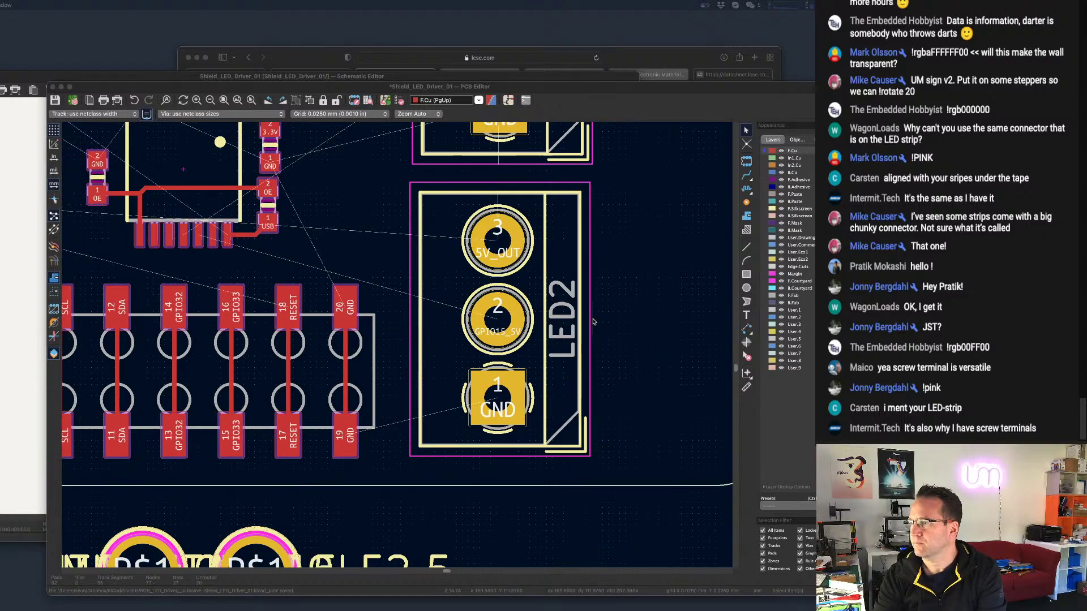
scroll(593, 322, "down", 3)
scroll(506, 323, "up", 4)
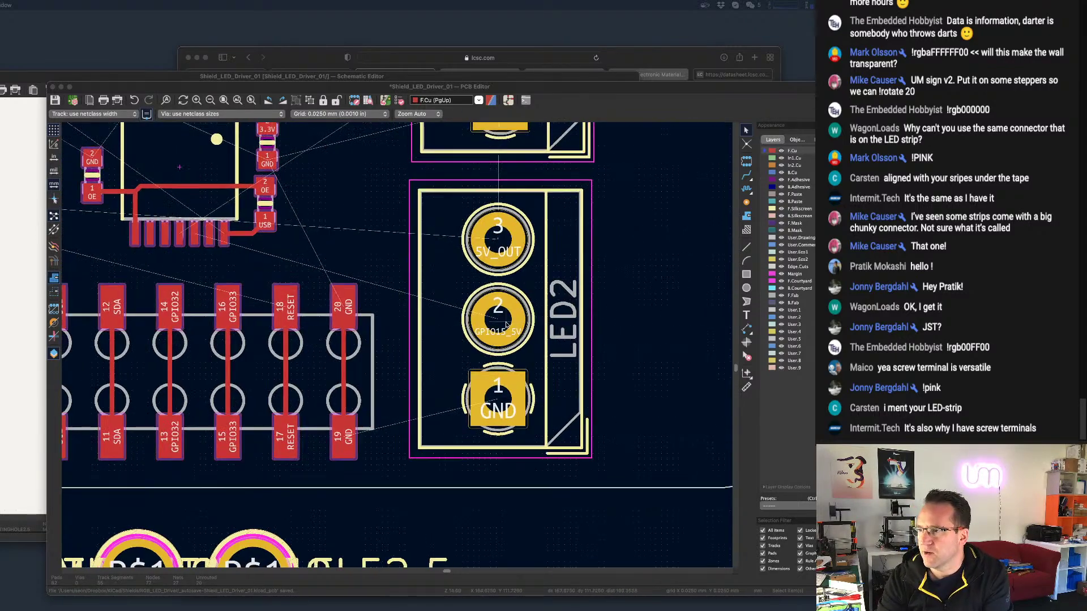
scroll(506, 324, "down", 3)
scroll(504, 325, "up", 4)
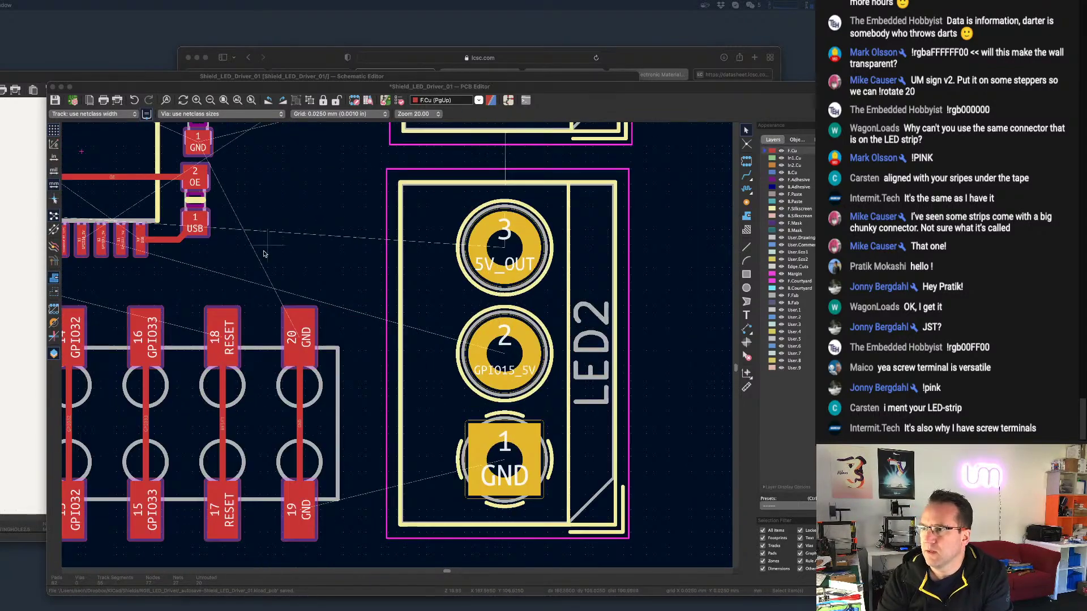
scroll(264, 253, "down", 1)
scroll(208, 313, "up", 4)
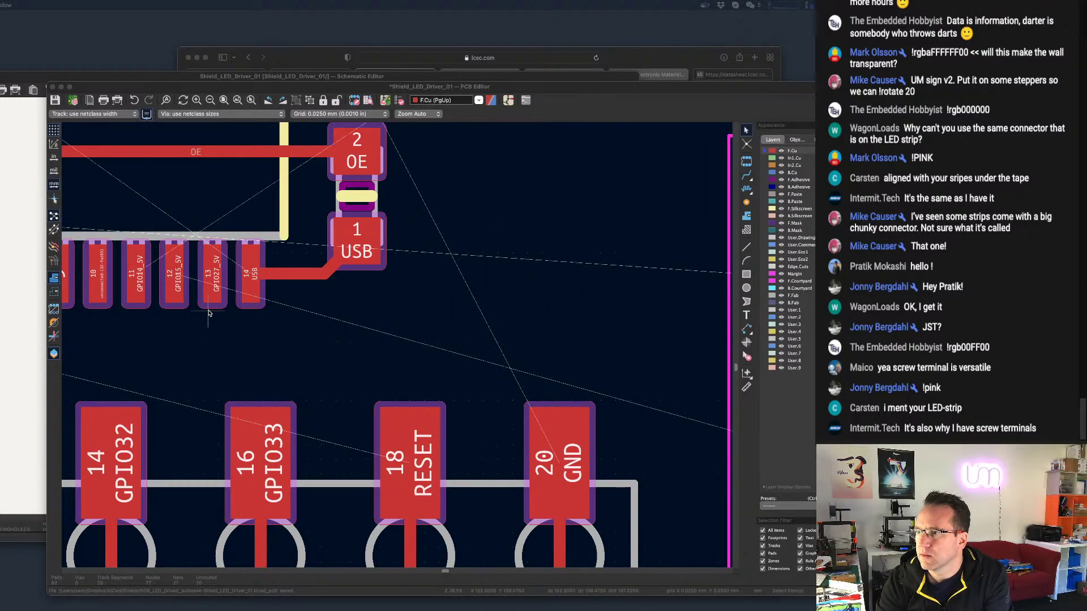
scroll(209, 313, "down", 4)
scroll(208, 313, "down", 1)
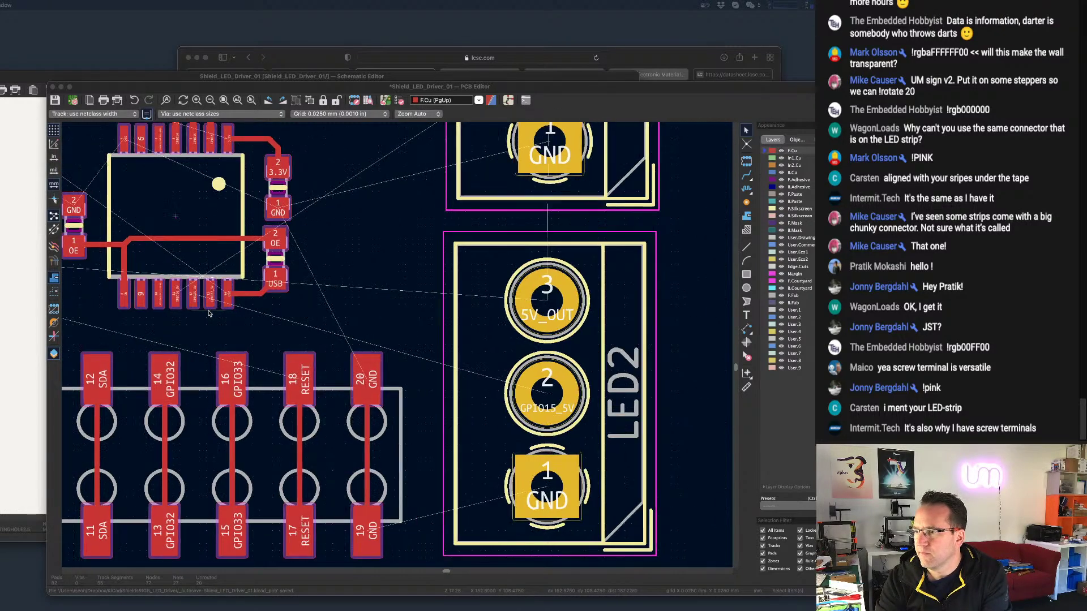
scroll(481, 300, "down", 3)
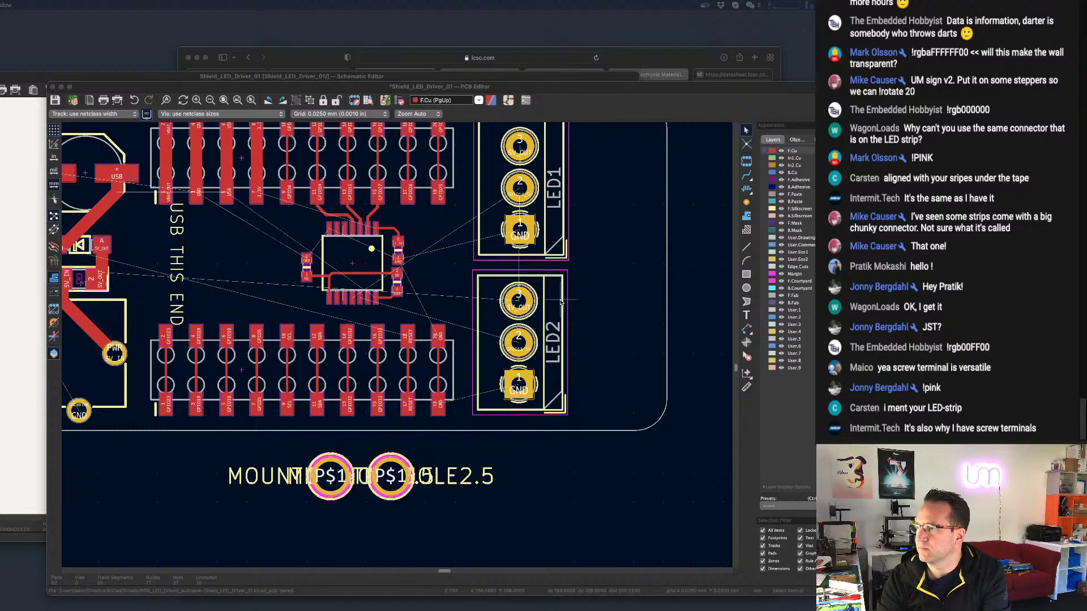
Swap the LED1 and LED2 screw terminals so LED2 sits above LED1 in the same column beside the headers.
middle_click_drag(516, 340, 489, 399)
left_click(485, 296)
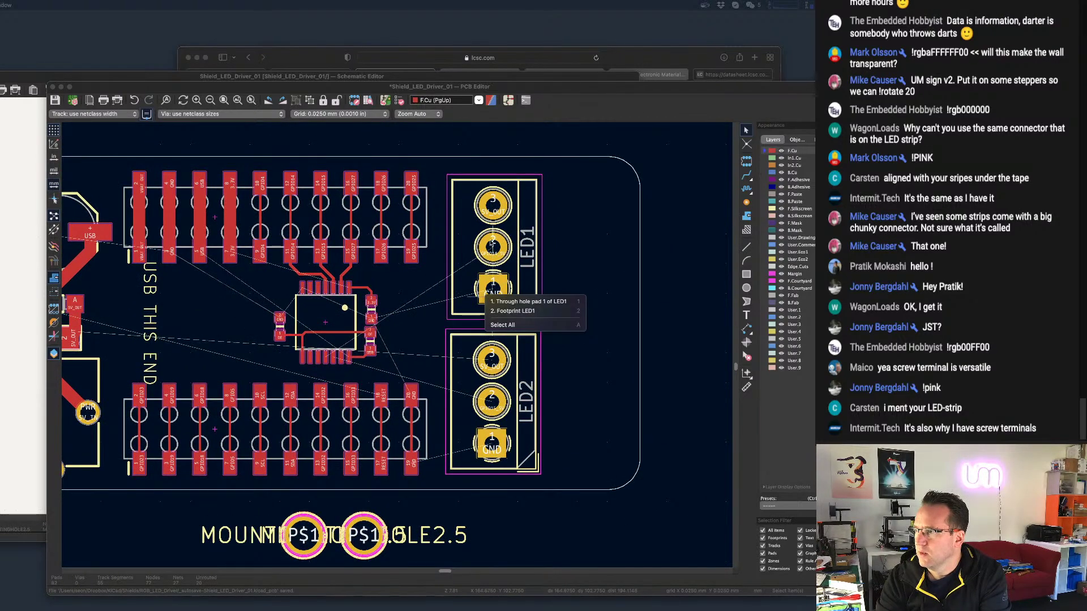
left_click(559, 241)
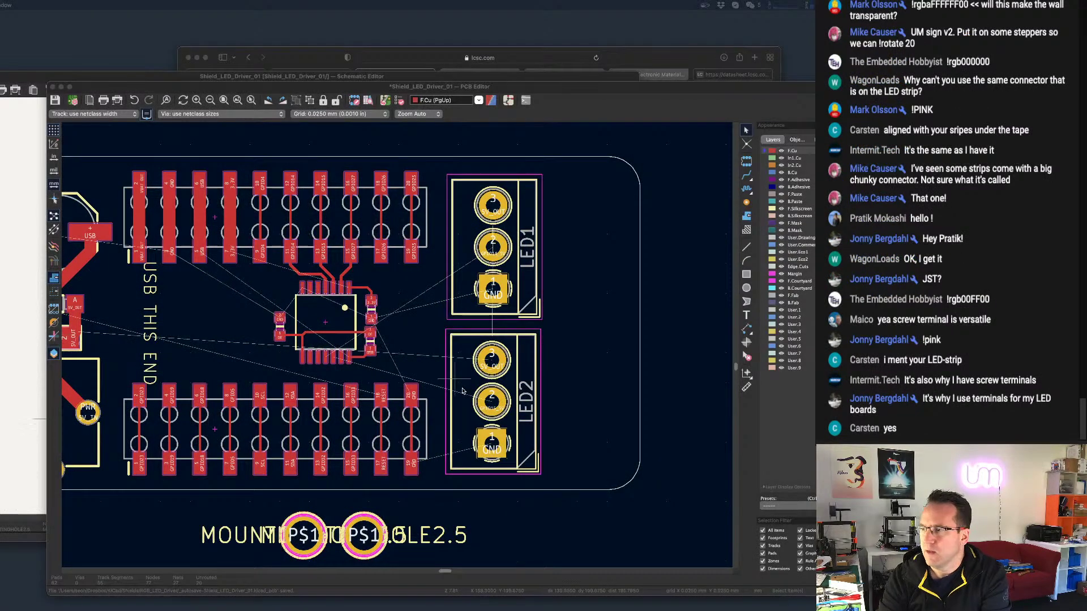
left_click(484, 250)
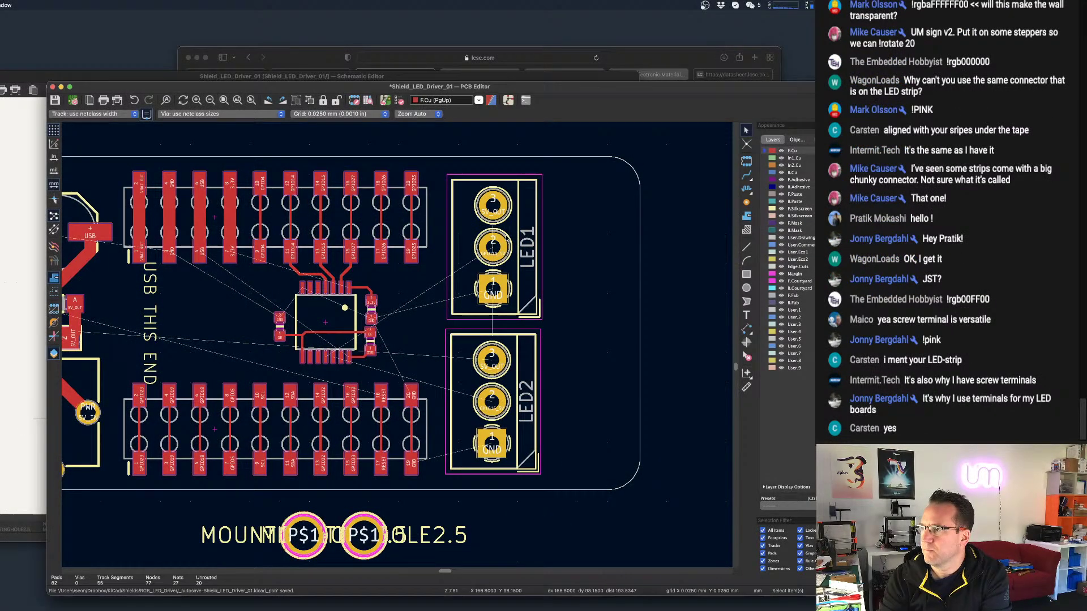
left_click(485, 251)
left_click_drag(495, 247, 584, 399)
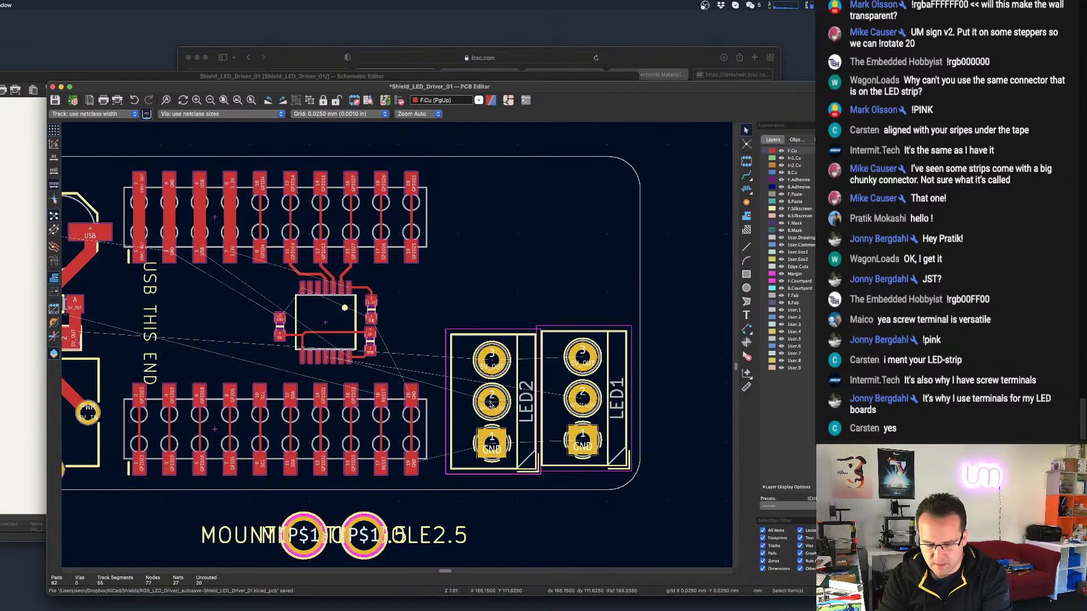
left_click_drag(491, 403, 488, 240)
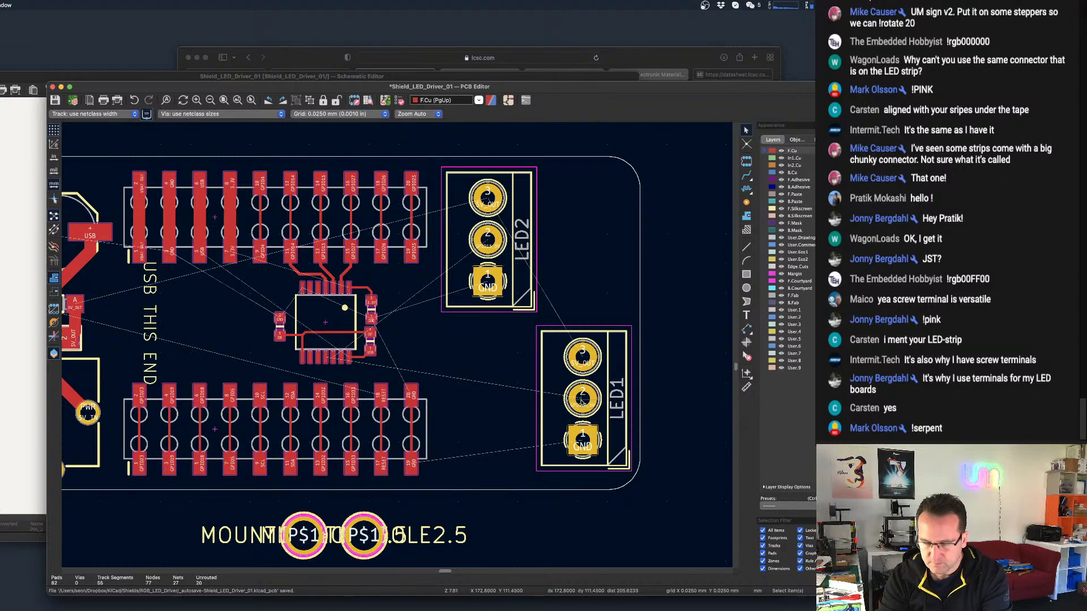
left_click_drag(581, 400, 487, 405)
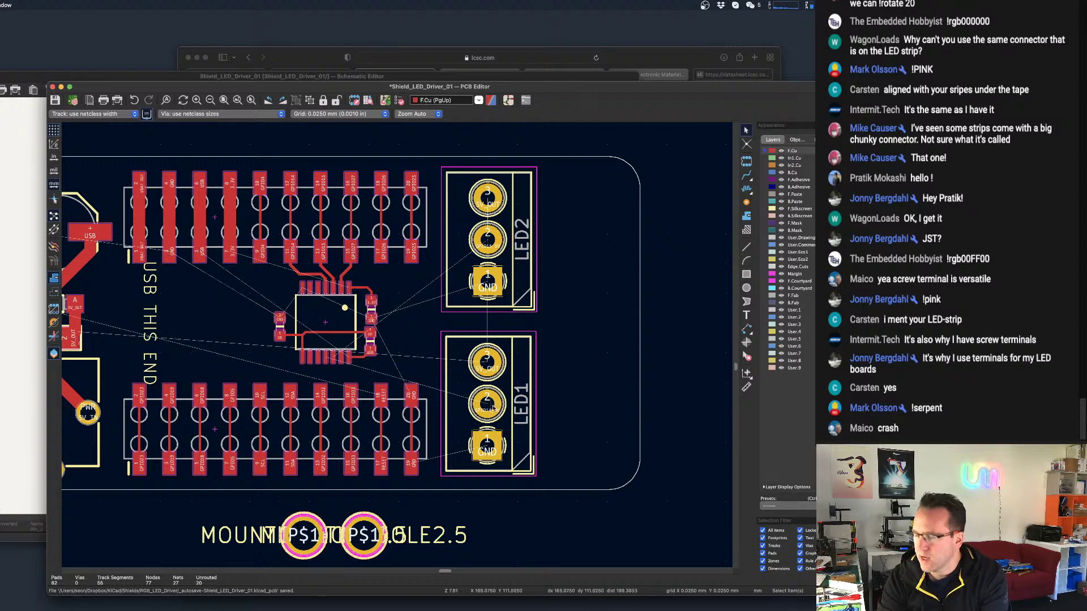
Select a 0.203 mm track width and route GPIO15_5V on F.Cu from level shifter pin 12 to LED2's pin 2.
scroll(486, 403, "up", 4)
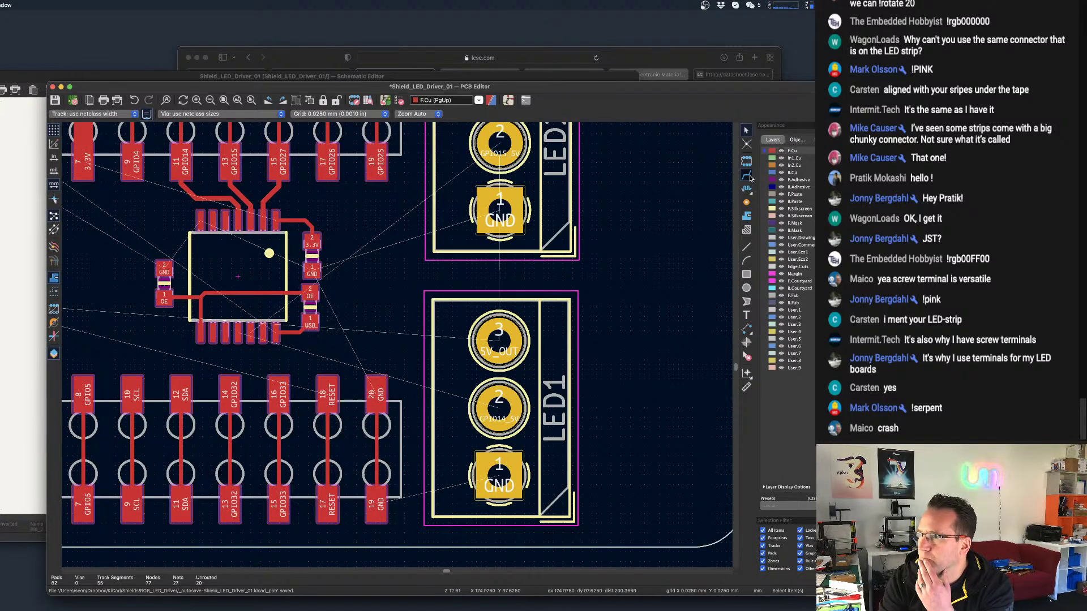
left_click(748, 176)
left_click(97, 114)
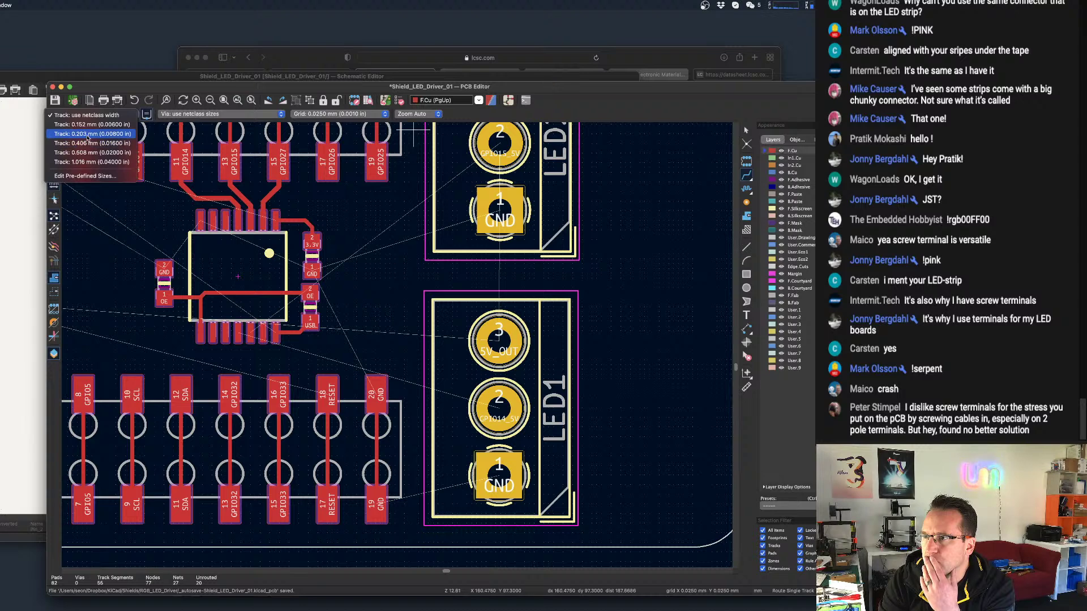
left_click(91, 130)
scroll(338, 327, "up", 5)
middle_click_drag(248, 352, 355, 298)
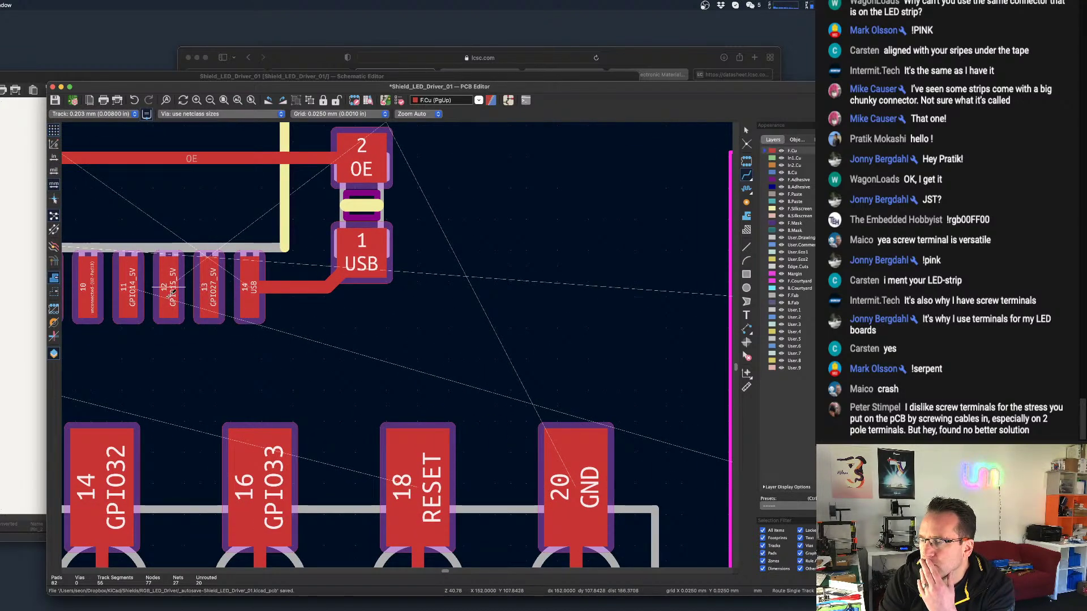
left_click(169, 294)
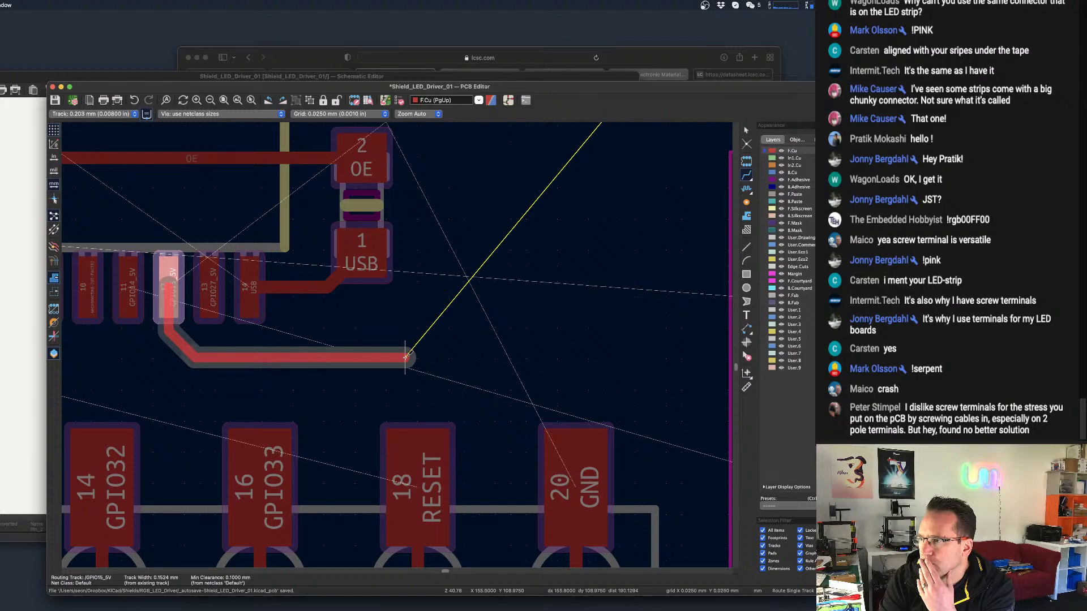
scroll(405, 354, "down", 3)
middle_click_drag(520, 289, 392, 346)
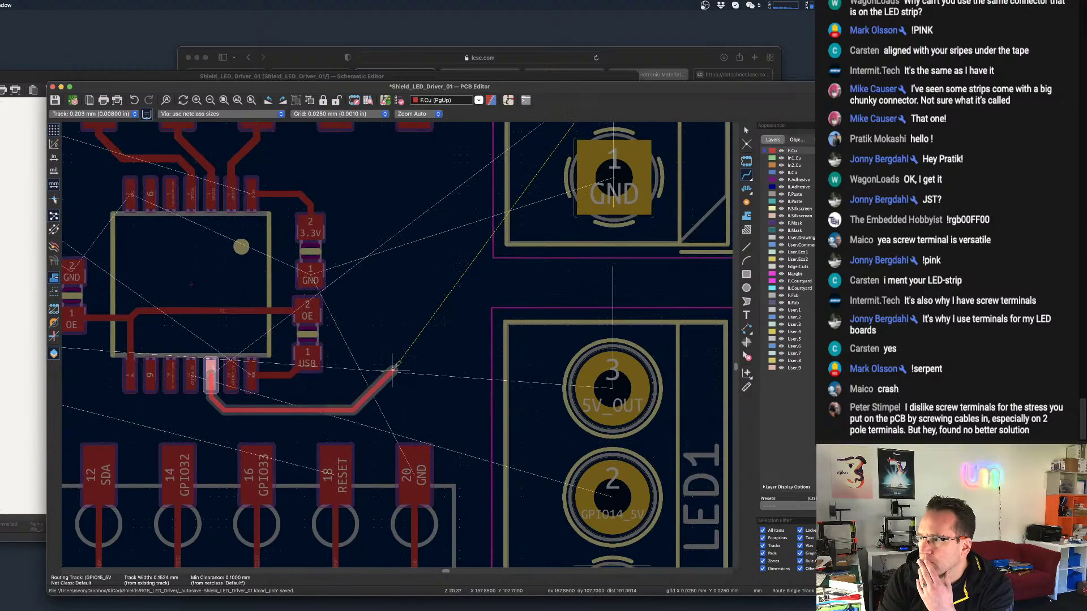
scroll(424, 252, "down", 2)
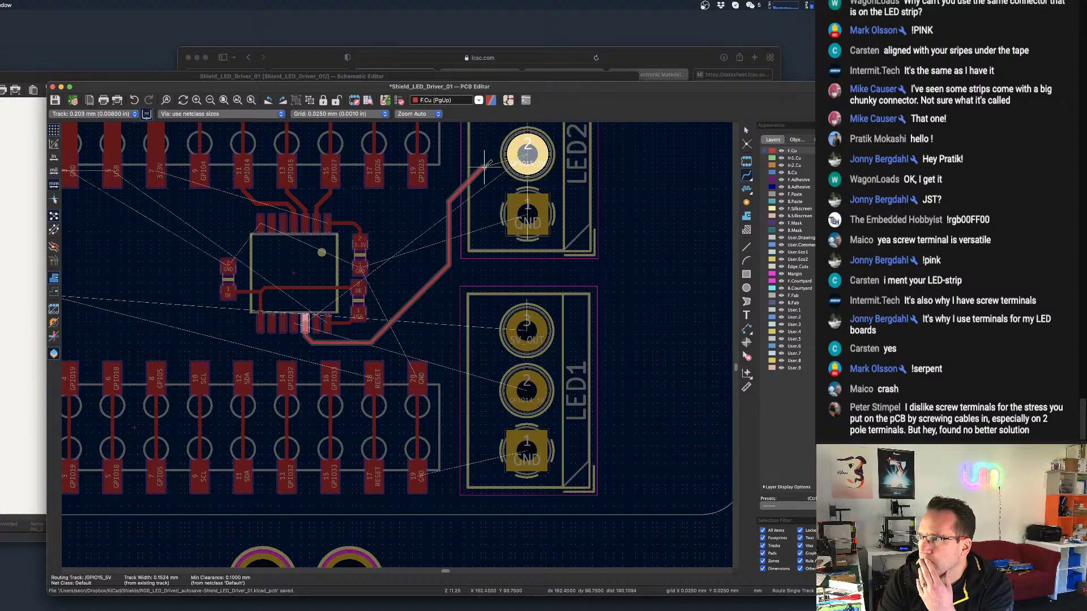
left_click(528, 153)
Route the GPIO14_5V track on F.Cu from level shifter pin 11 to LED1's pin 2.
scroll(277, 344, "up", 1)
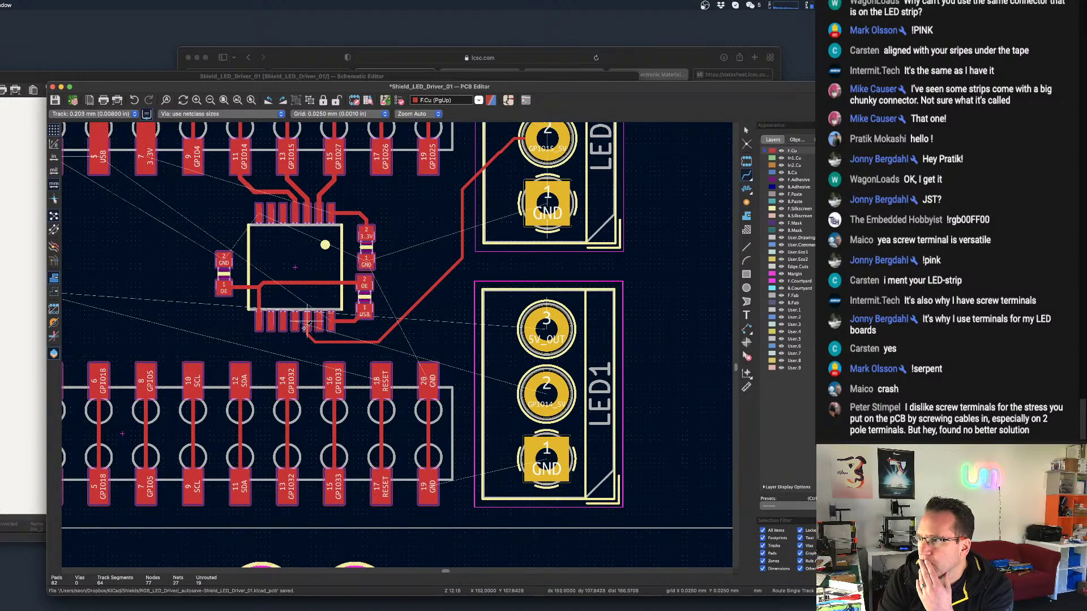
left_click(297, 324)
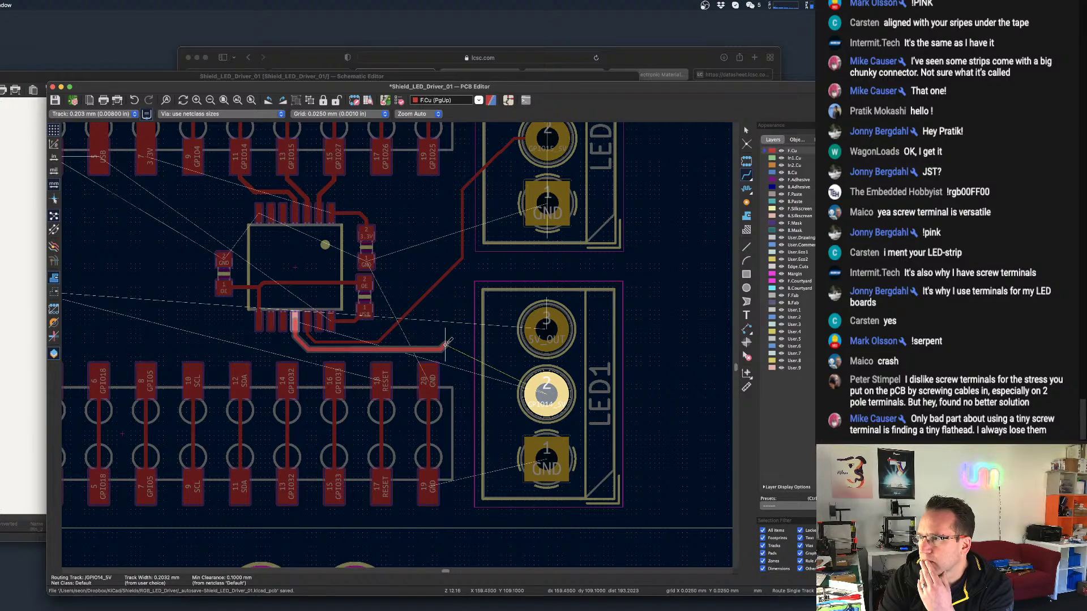
scroll(446, 344, "up", 5)
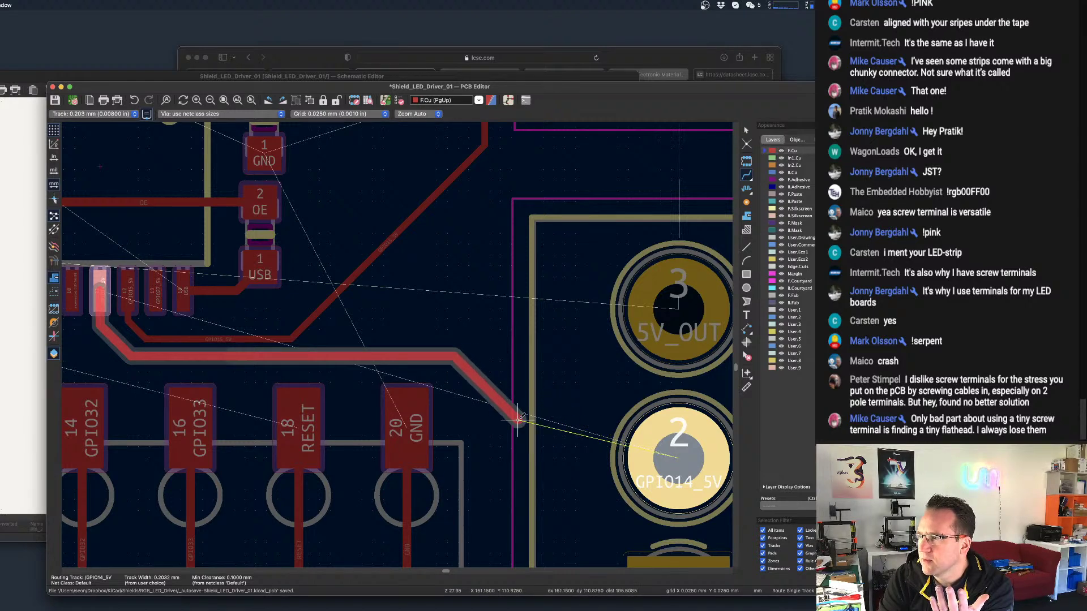
left_click(677, 451)
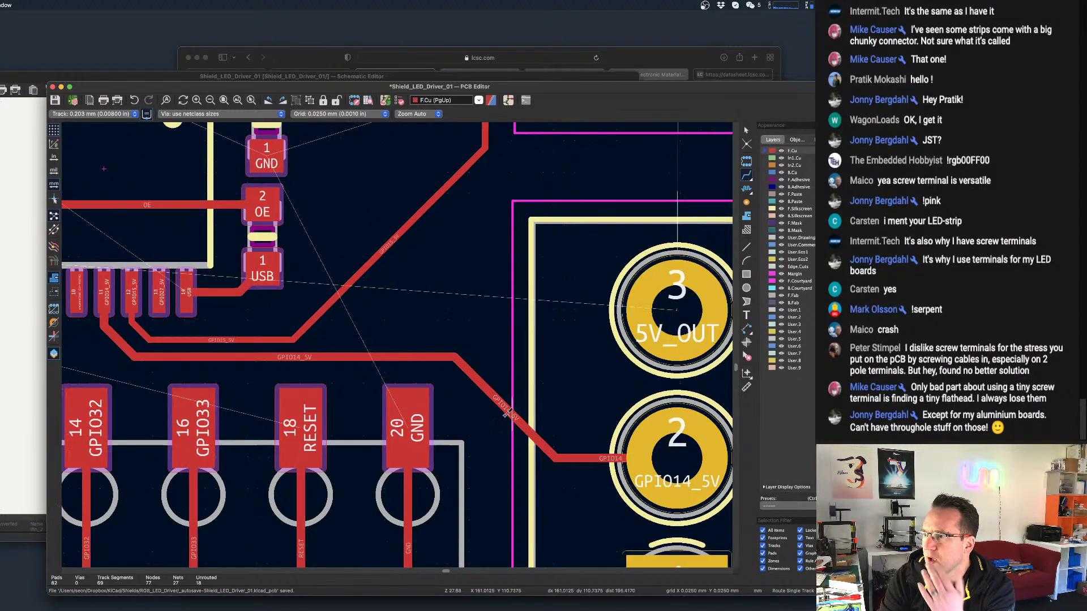
Compare the widths of the GPIO14_5V and GPIO15_5V tracks where they leave the level shifter.
scroll(506, 415, "down", 2)
scroll(268, 345, "up", 4)
scroll(272, 342, "up", 3)
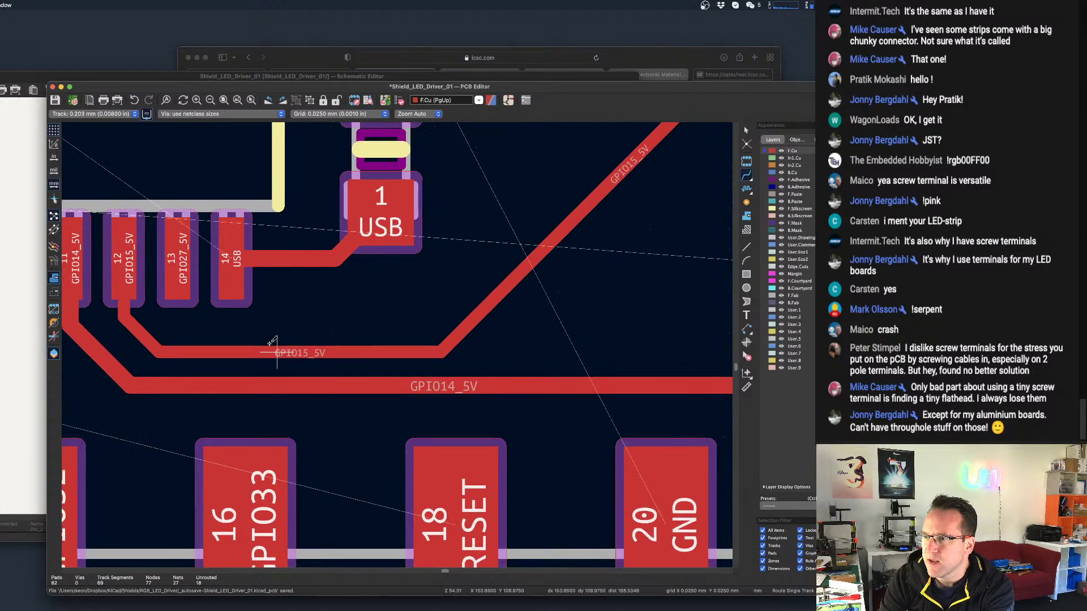
scroll(272, 342, "down", 2)
scroll(272, 341, "up", 4)
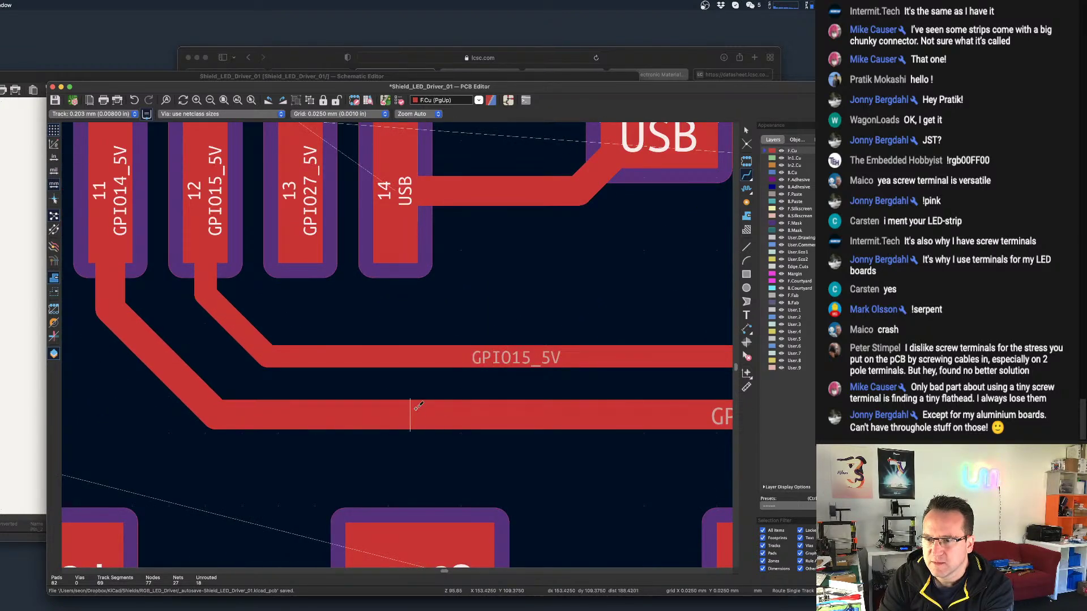
scroll(418, 405, "down", 1)
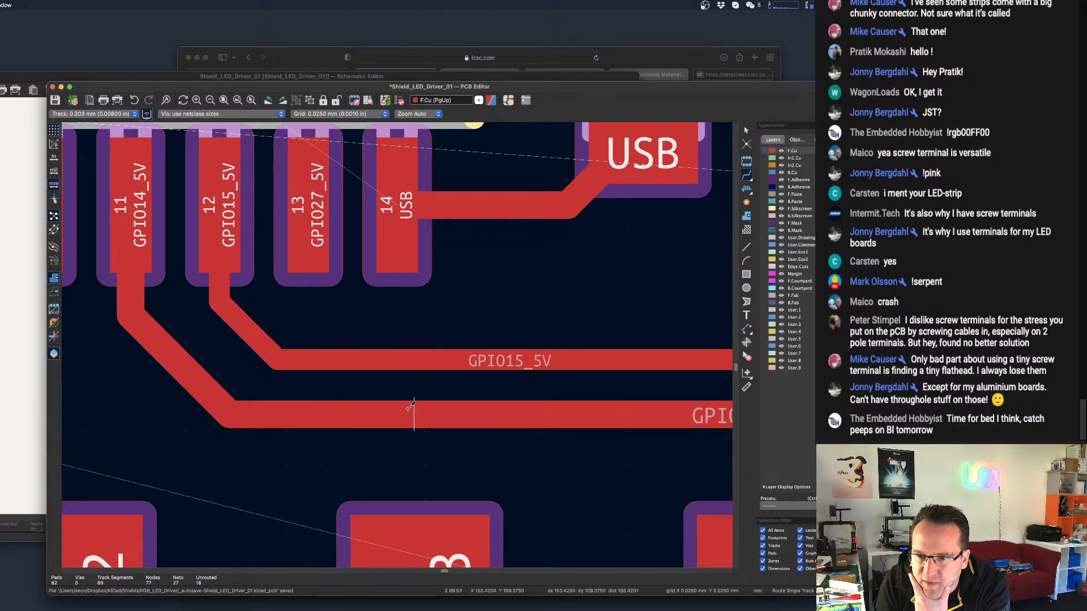
scroll(413, 404, "down", 5)
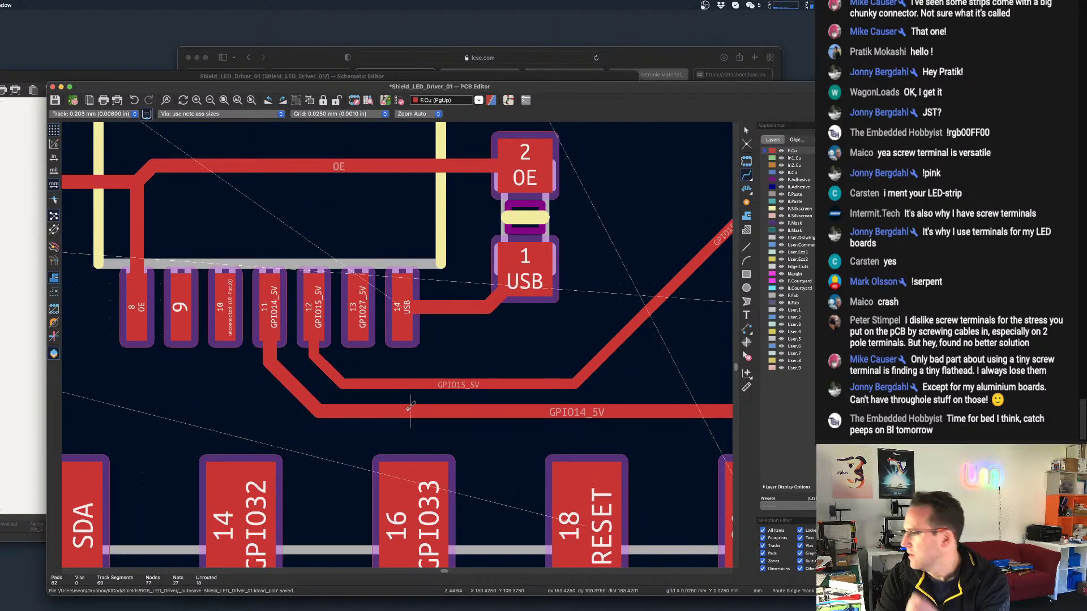
scroll(408, 406, "down", 3)
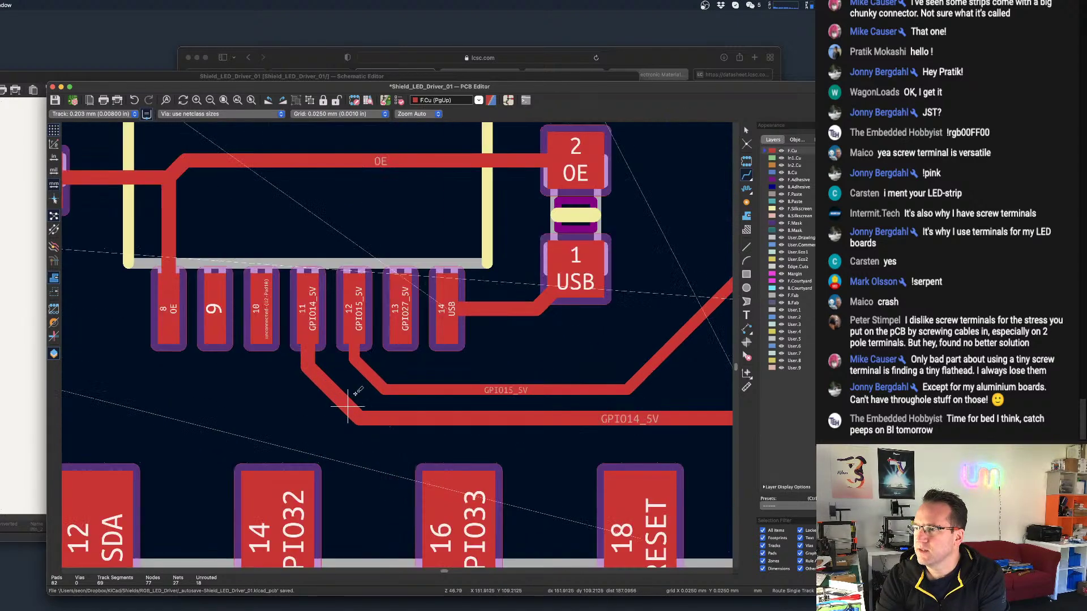
scroll(348, 387, "up", 3)
scroll(396, 372, "down", 1)
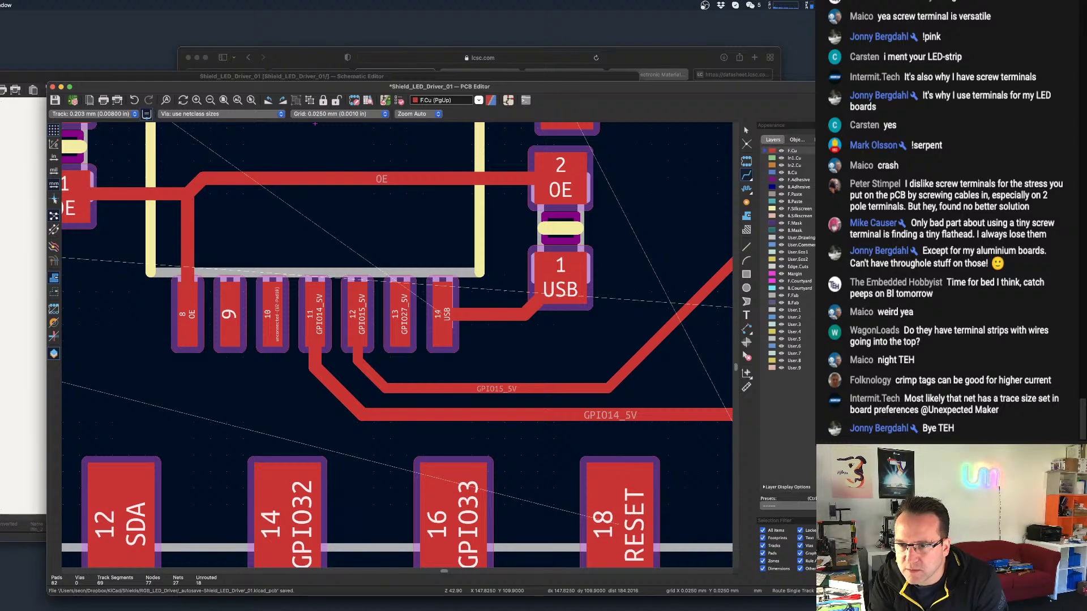
scroll(481, 396, "down", 4)
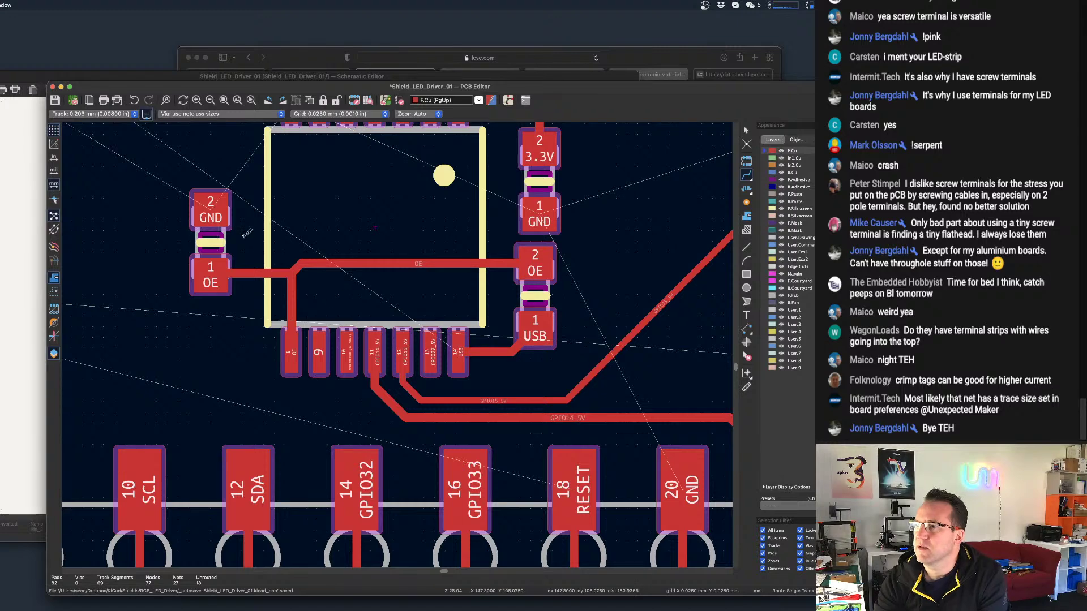
Undo the GPIO14_5V track and set the routing track width to 0.152 mm.
key("super+z")
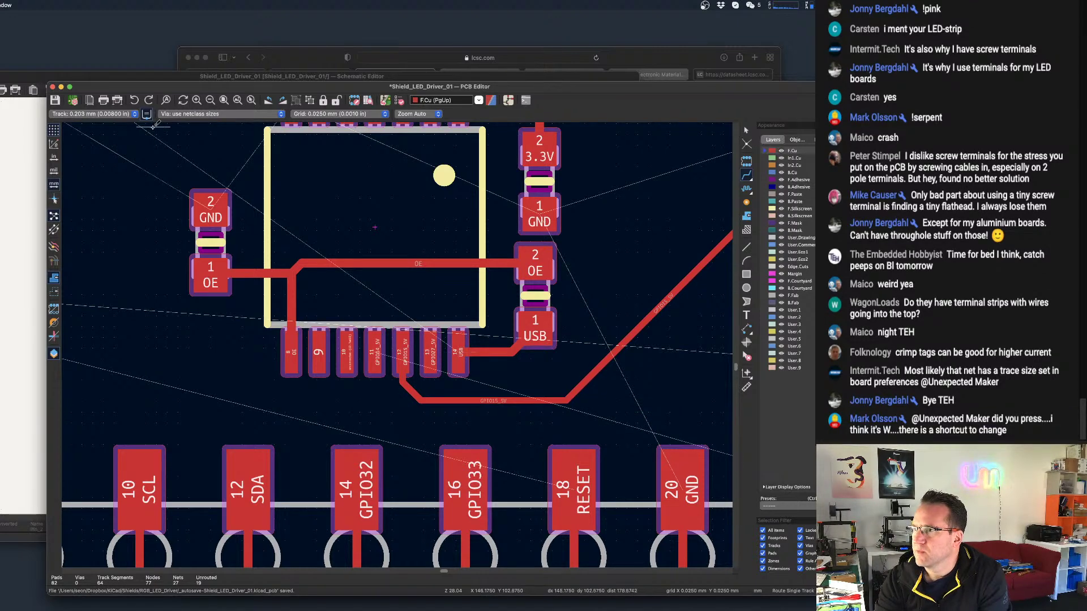
left_click(87, 114)
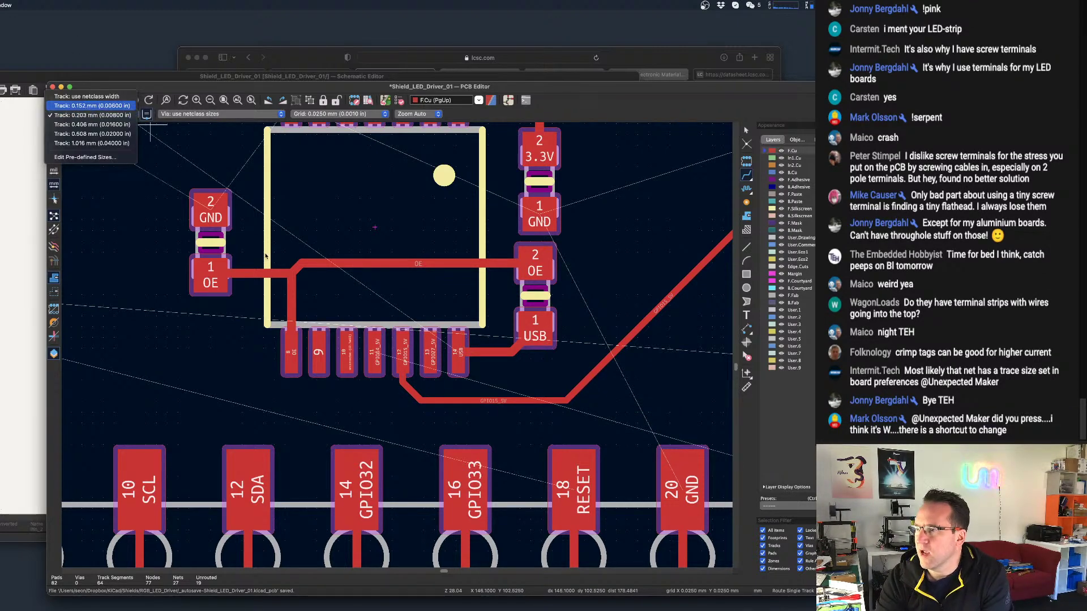
key("Return")
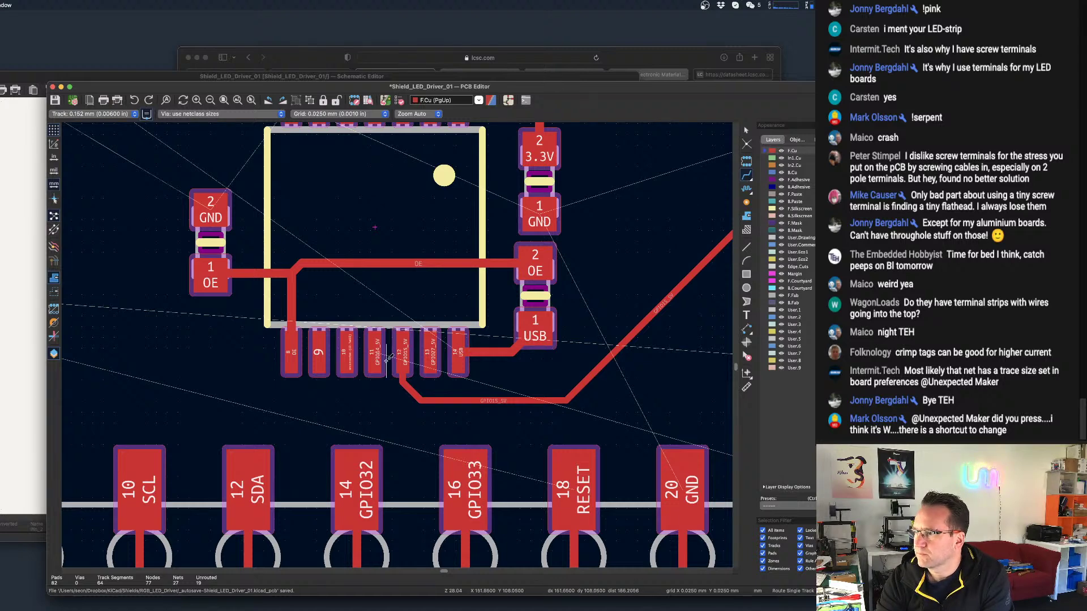
left_click(377, 355)
key("Escape")
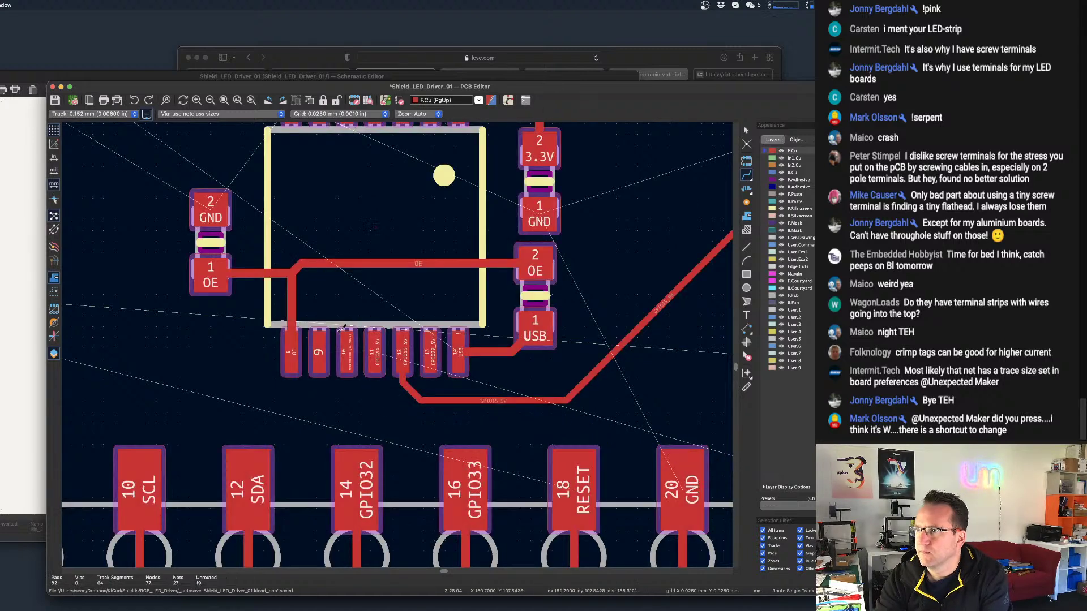
left_click(80, 116)
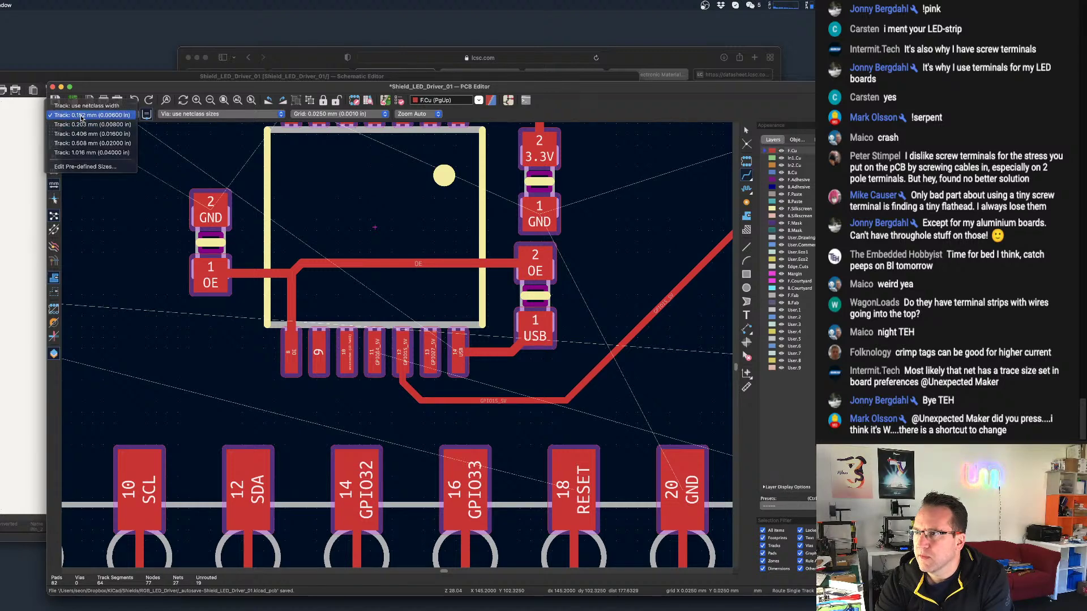
left_click(81, 116)
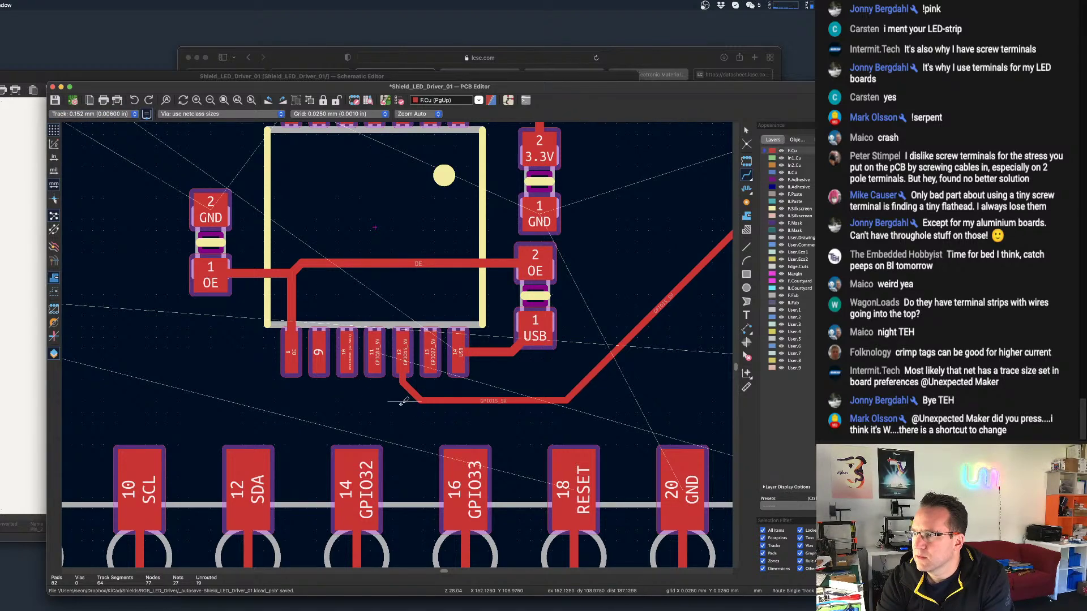
Route GPIO14_5V from level shifter pin 11 to LED1's pin 2 and straighten the kink in its horizontal run.
left_click(374, 354)
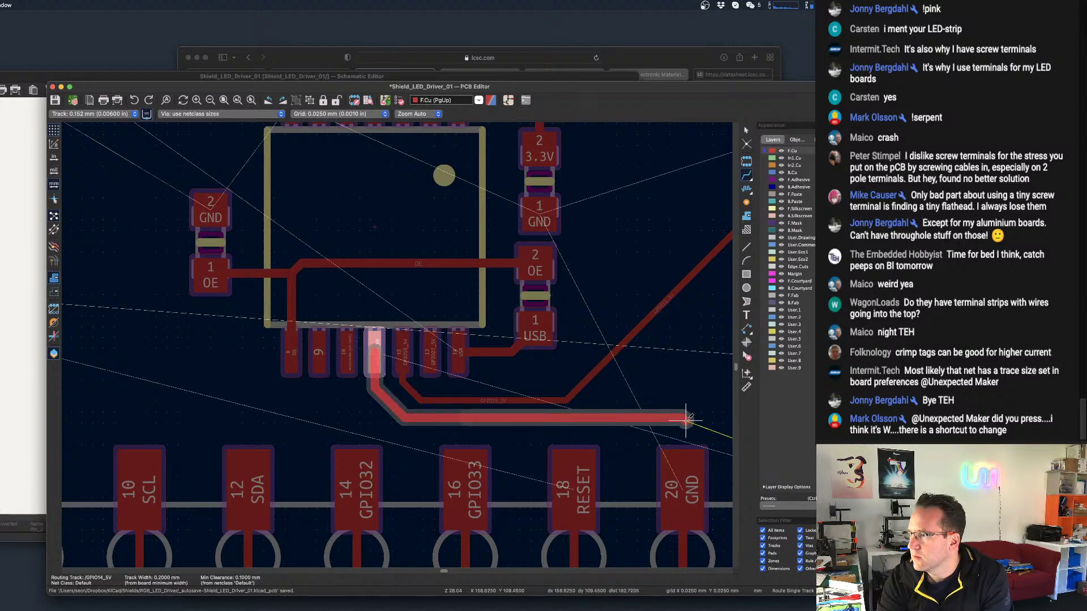
middle_click_drag(688, 421, 398, 381)
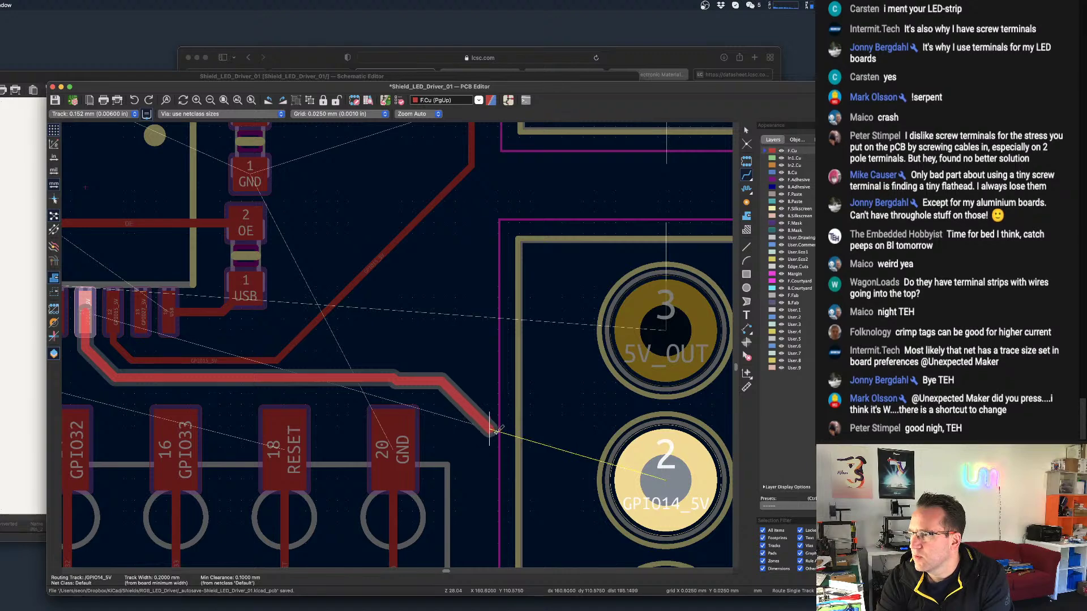
left_click(668, 482)
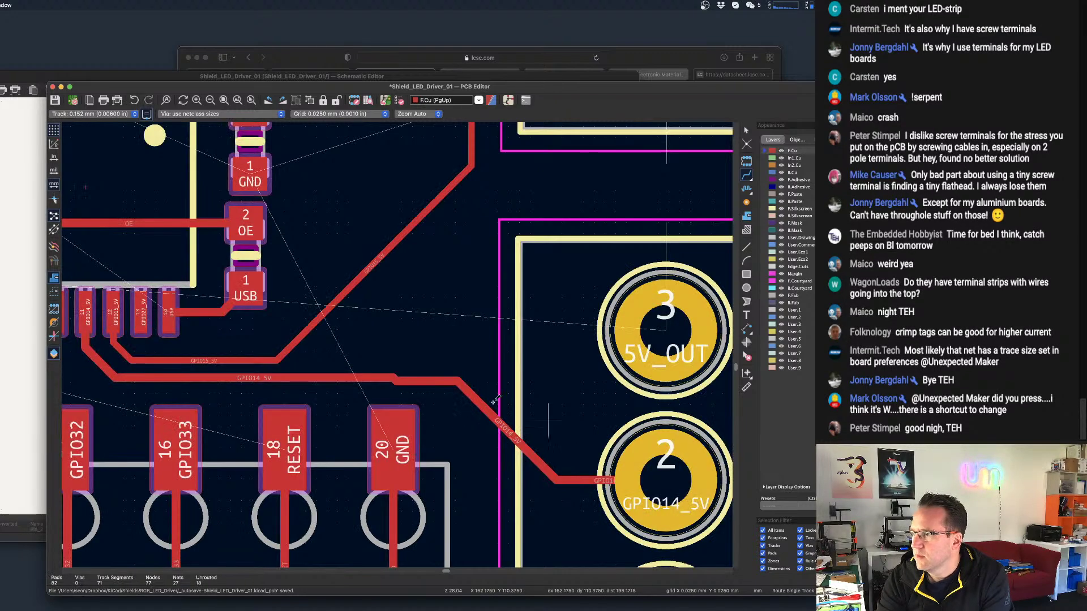
left_click_drag(423, 380, 422, 378)
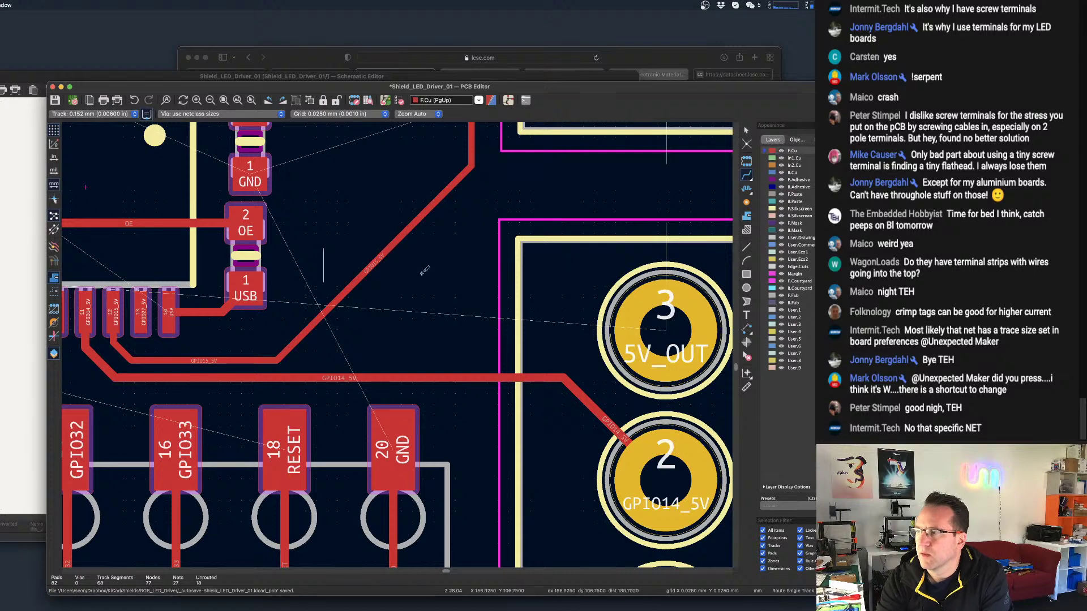
Delete the GPIO15_5V track segments from level shifter pin 12 up to the vertical run beside the LED terminals.
left_click(746, 356)
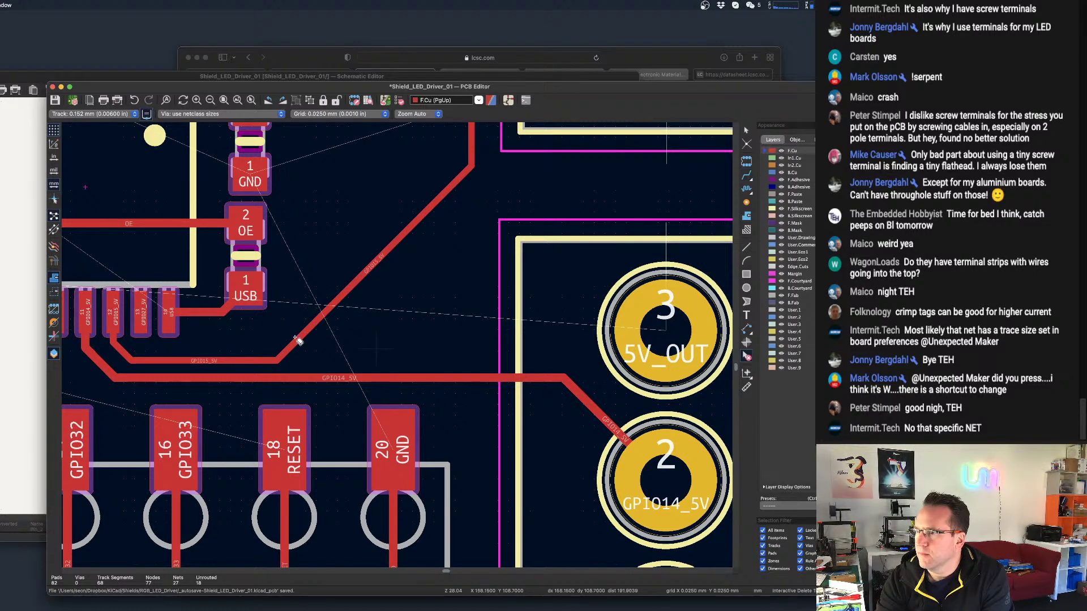
left_click(121, 350)
left_click(113, 331)
key("super+z")
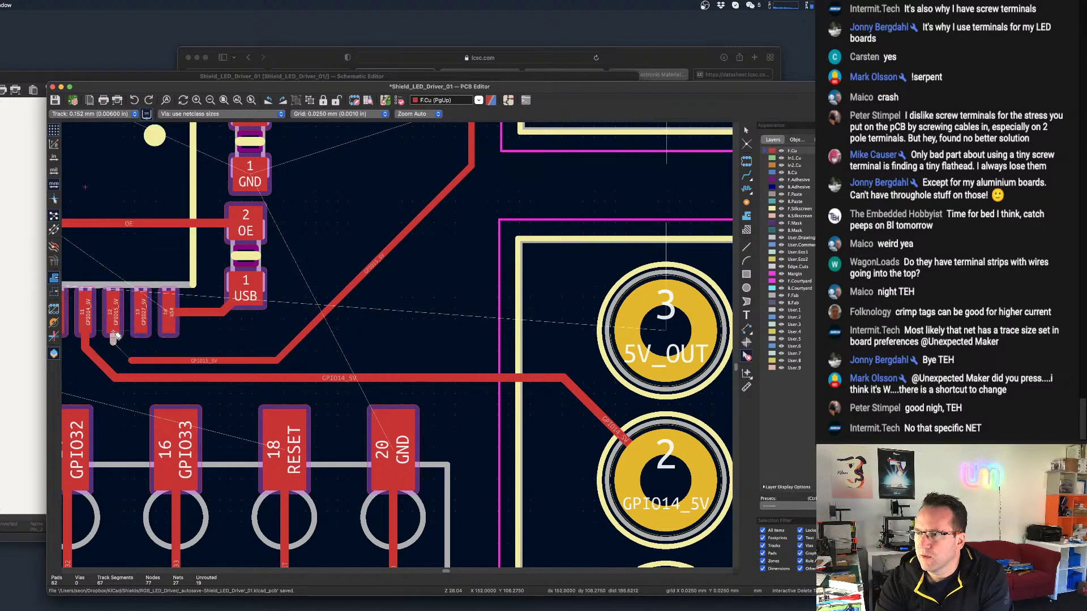
left_click(115, 344)
left_click(160, 361)
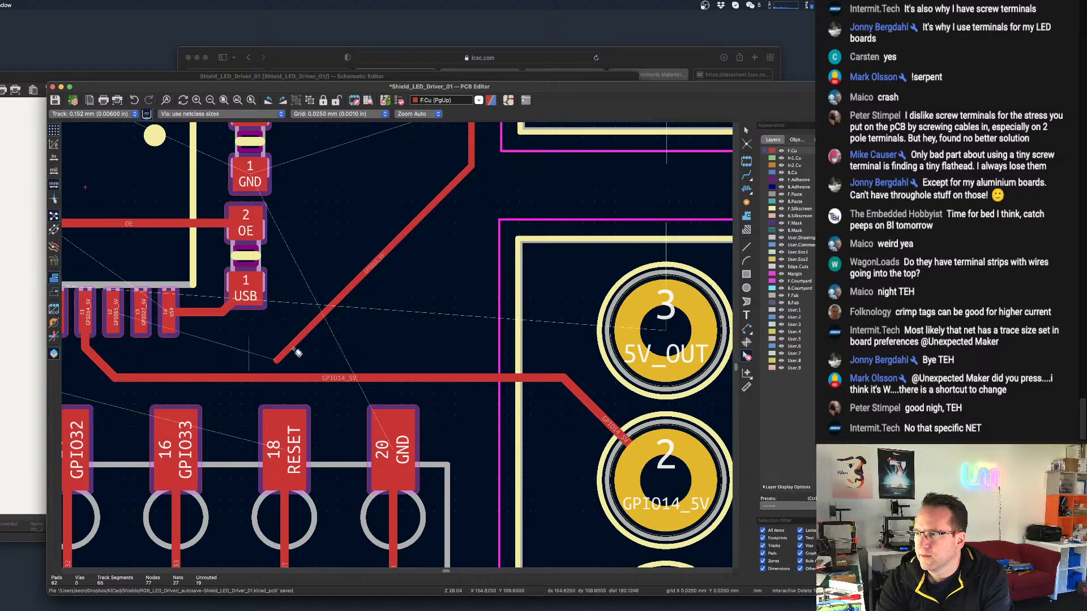
left_click(322, 318)
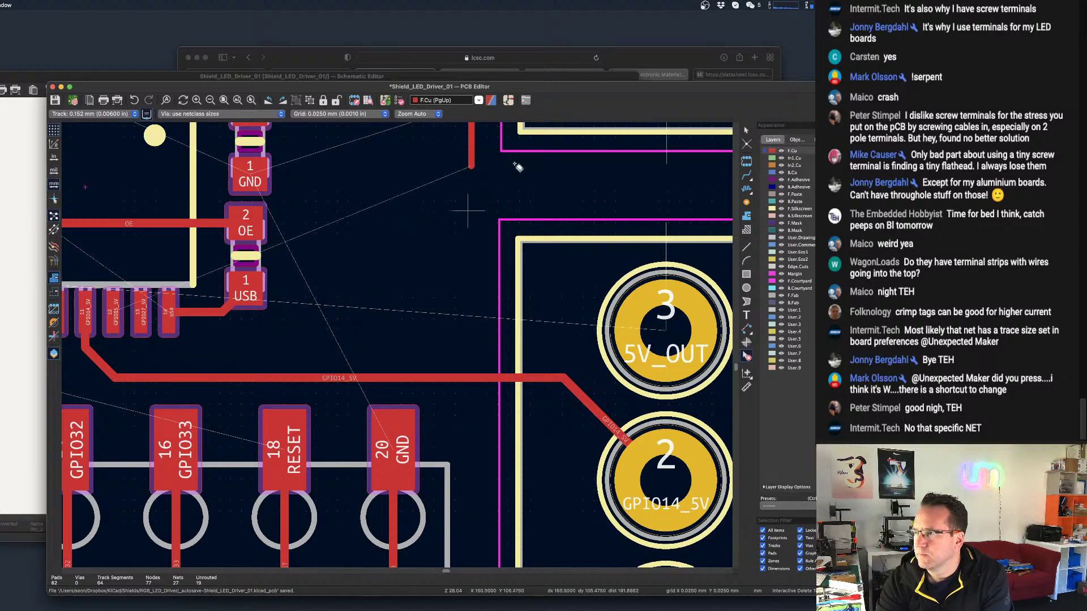
left_click(473, 146)
Delete the remaining short GPIO15_5V segments leading into LED2's pin 2.
middle_click_drag(508, 217, 523, 428)
left_click(560, 158)
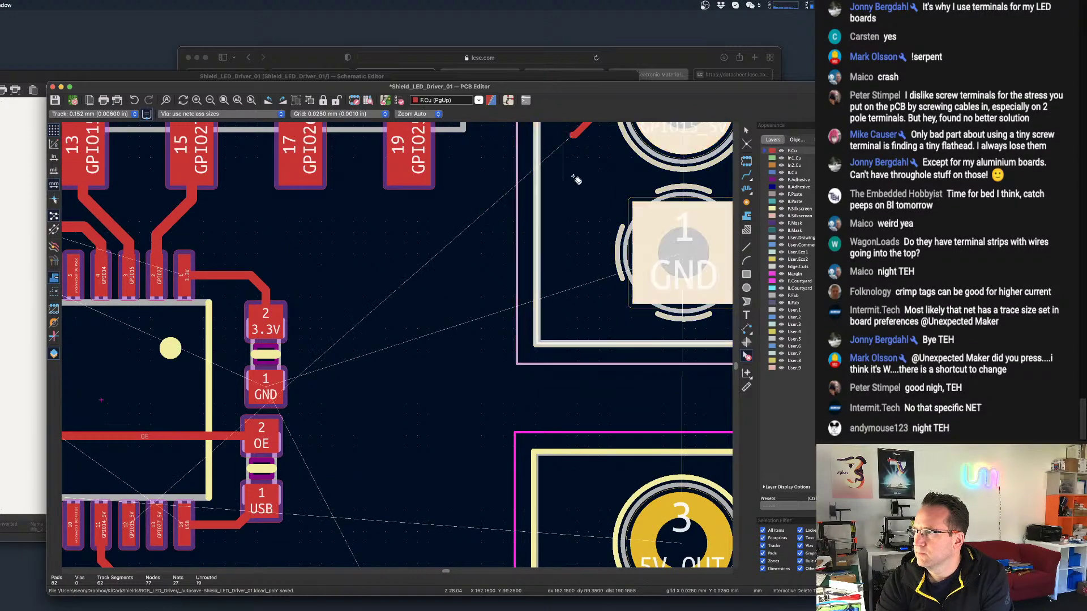
scroll(589, 203, "down", 4)
left_click(596, 158)
scroll(592, 163, "up", 10)
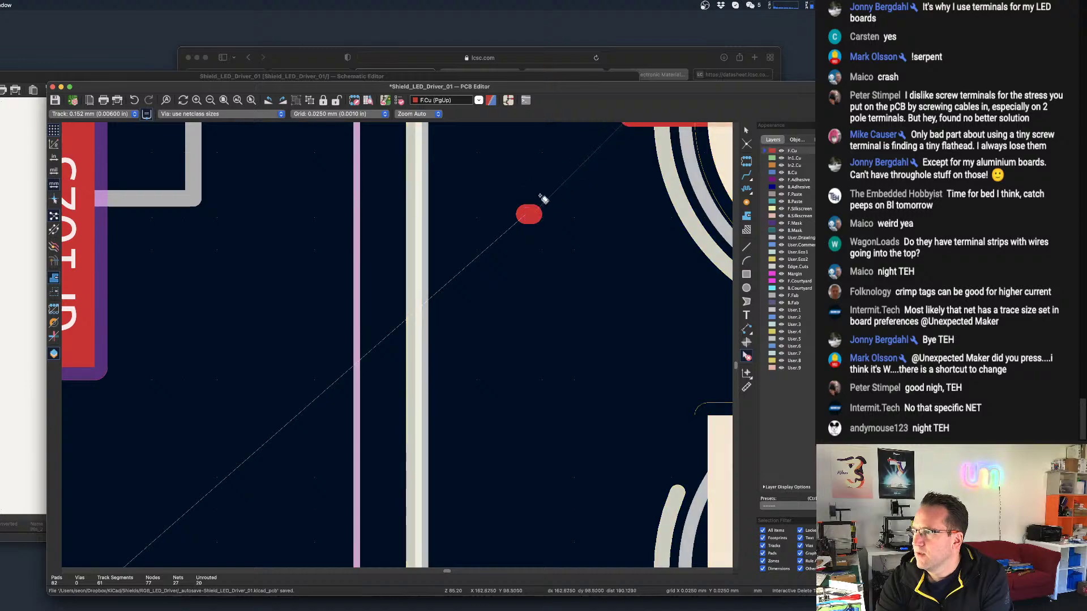
left_click(527, 213)
scroll(621, 163, "down", 4)
left_click(649, 139)
scroll(647, 147, "up", 7)
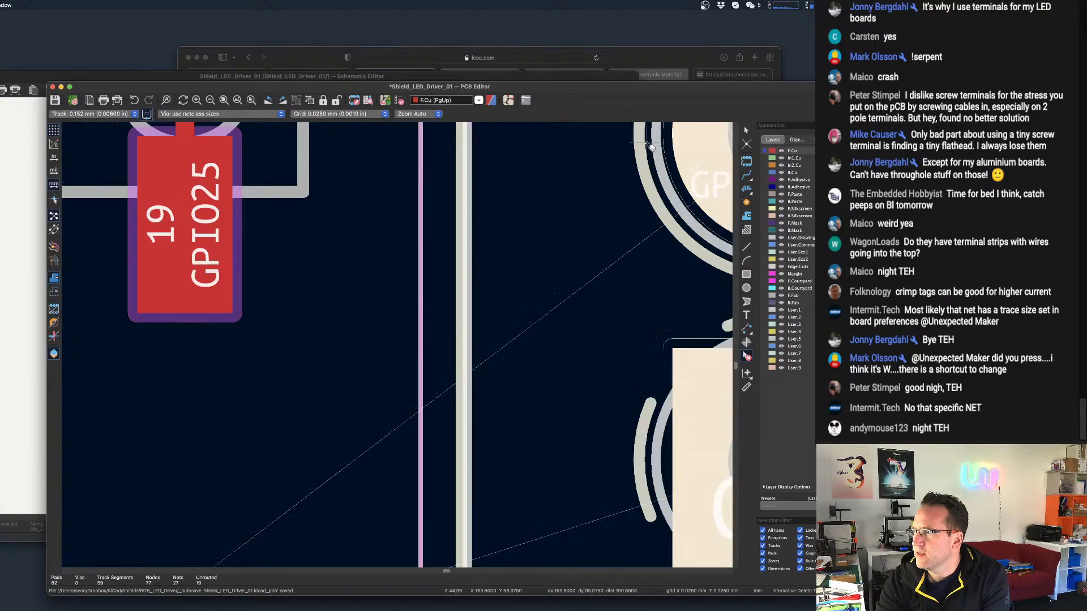
scroll(427, 400, "down", 8)
scroll(379, 401, "up", 4)
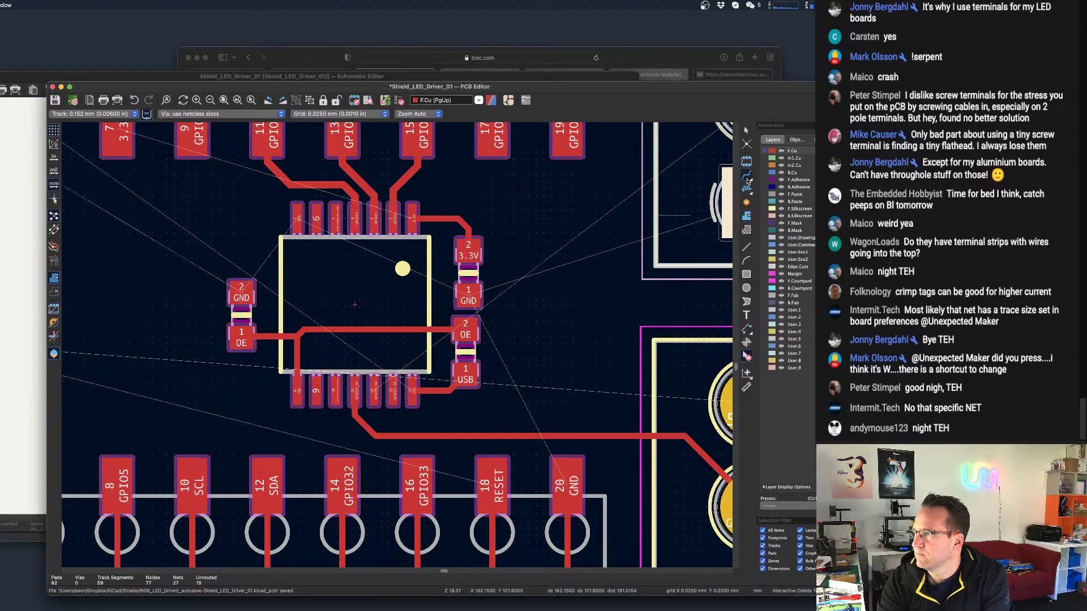
Try to route GPIO15_5V from level shifter pin 12 on F.Cu.
left_click(747, 176)
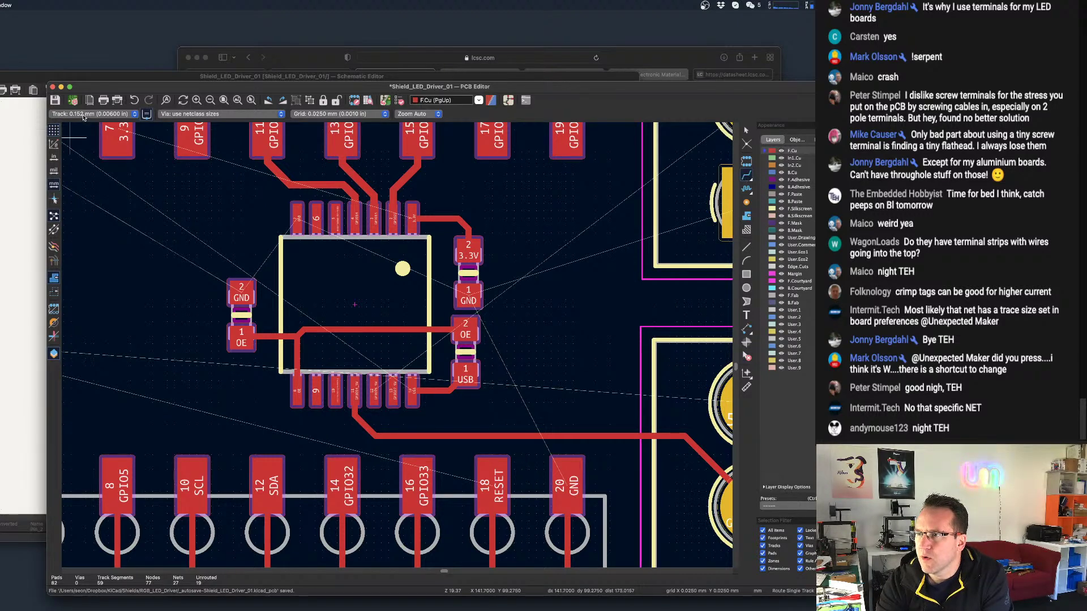
scroll(378, 403, "up", 1)
left_click(372, 392)
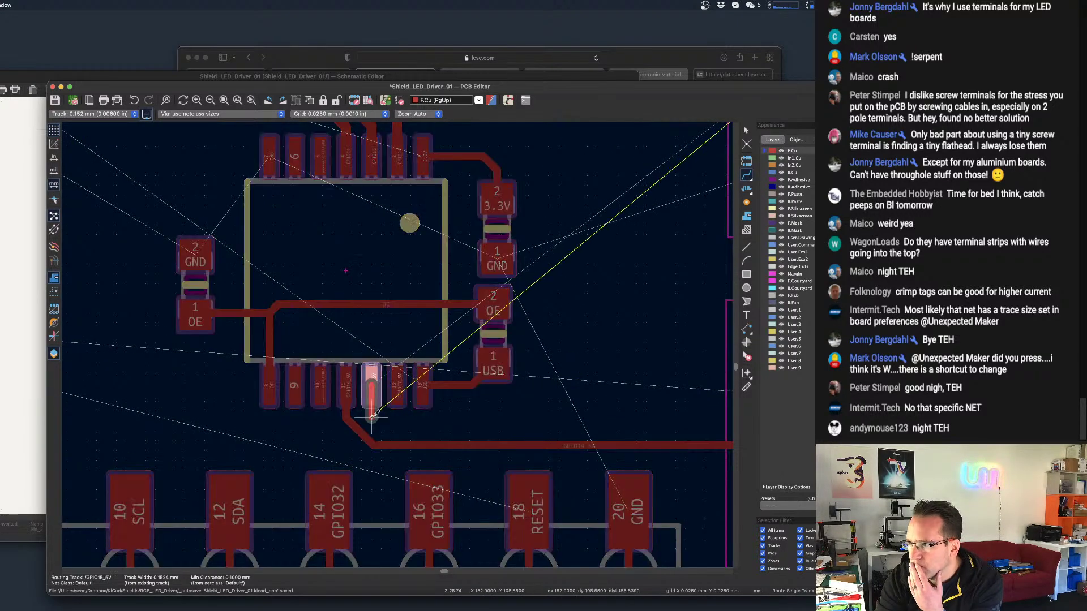
scroll(390, 433, "up", 5)
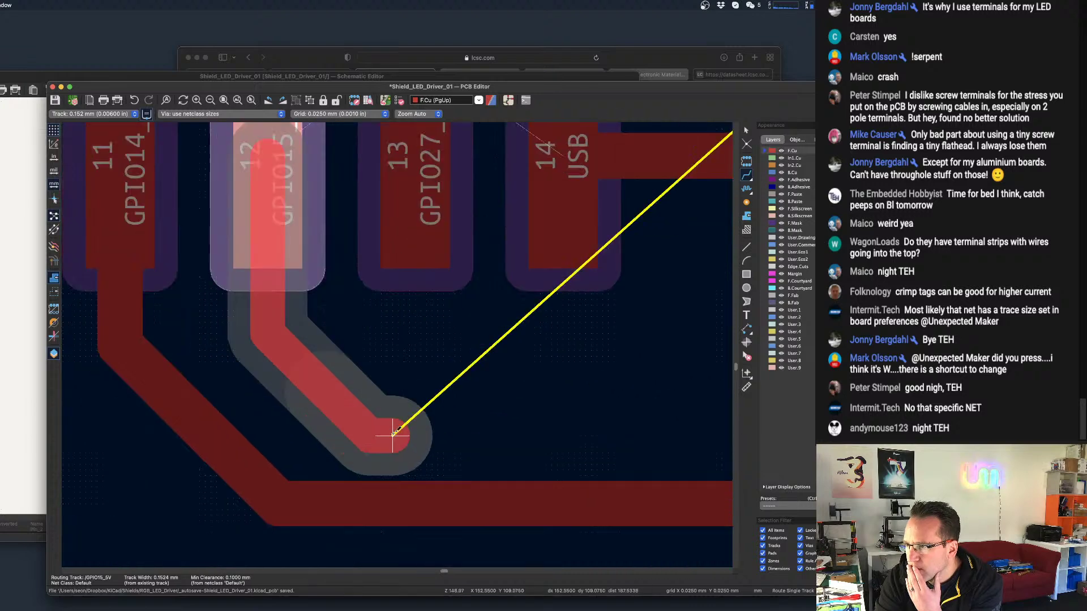
scroll(490, 405, "down", 4)
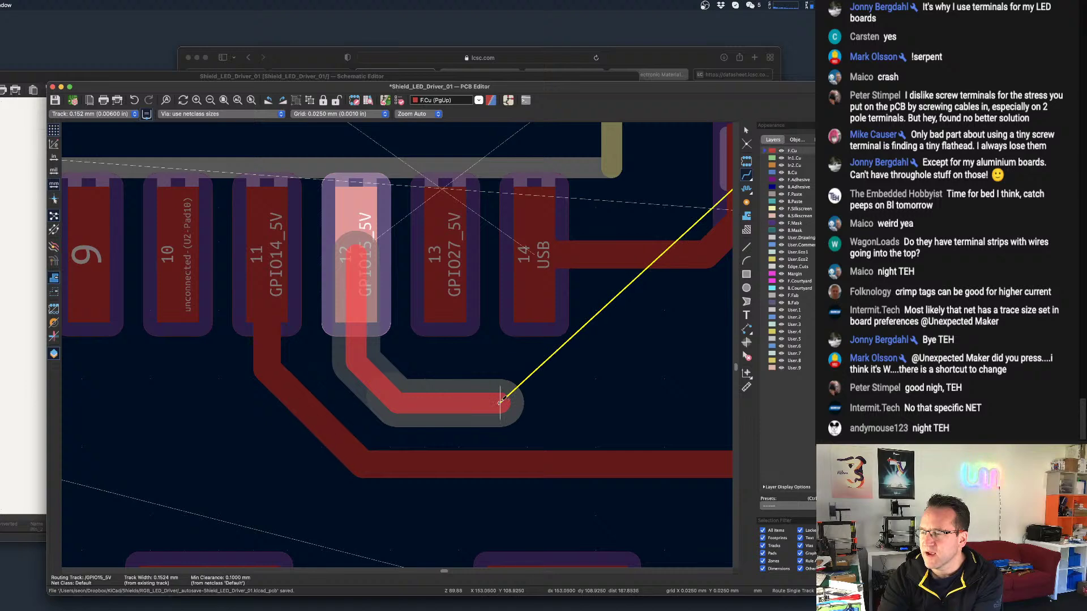
key("Escape")
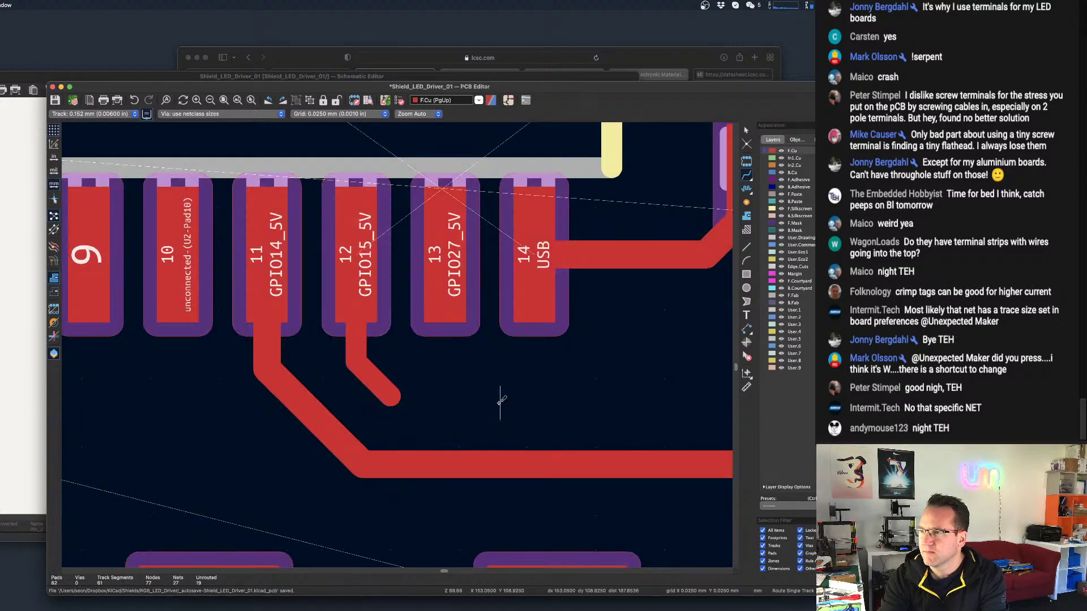
Delete the leftover GPIO15_5V stub segments below and inside level shifter pin 12.
left_click(748, 356)
left_click(376, 385)
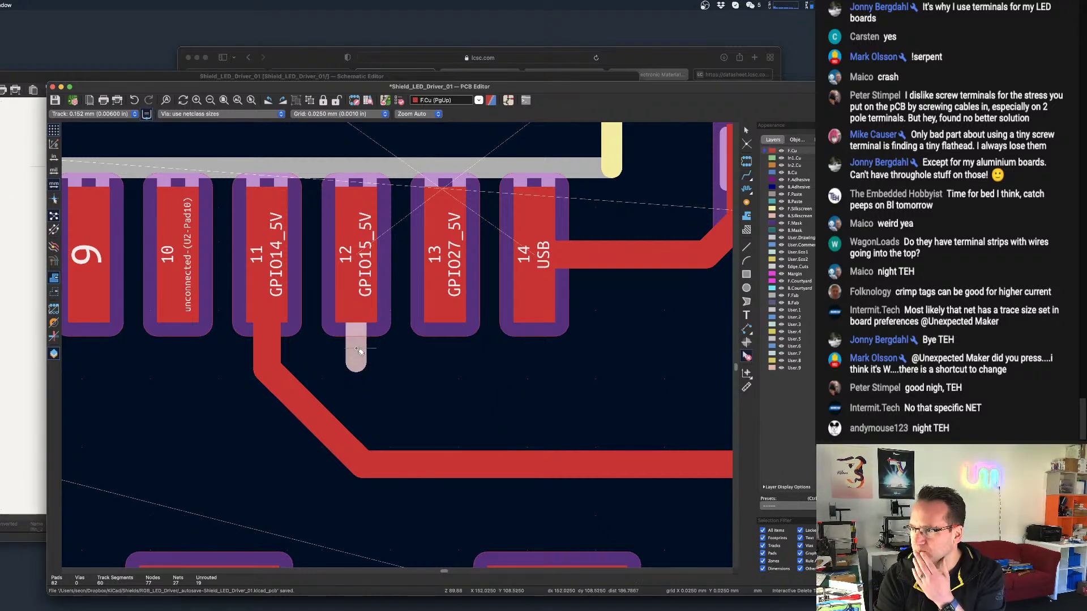
left_click(356, 345)
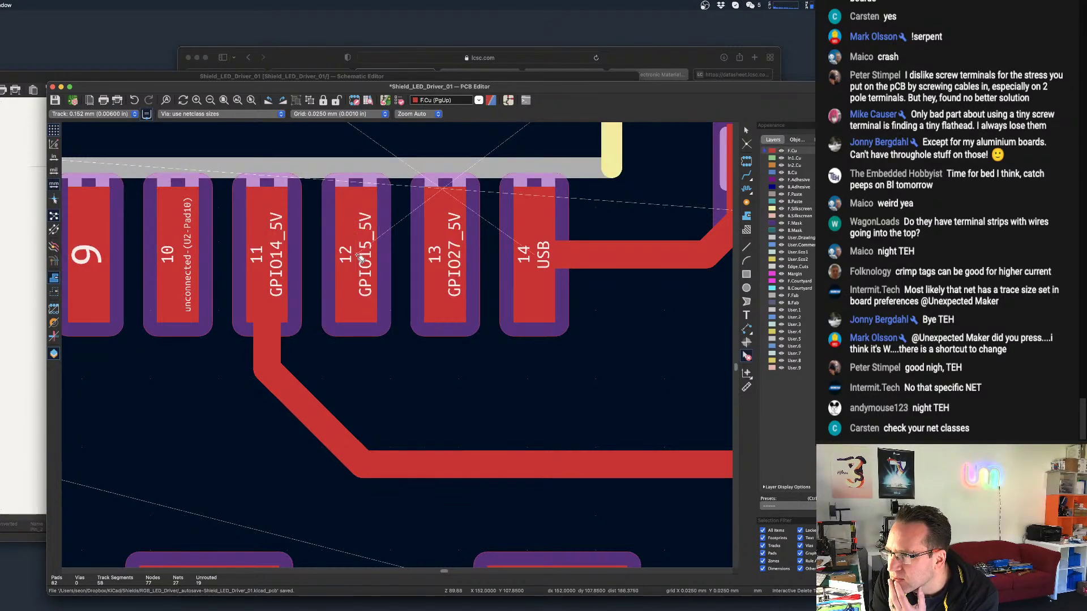
Route GPIO15_5V on F.Cu from level shifter pin 12 to LED2's pin 2 with a 0.2 mm wide track.
scroll(358, 255, "up", 1)
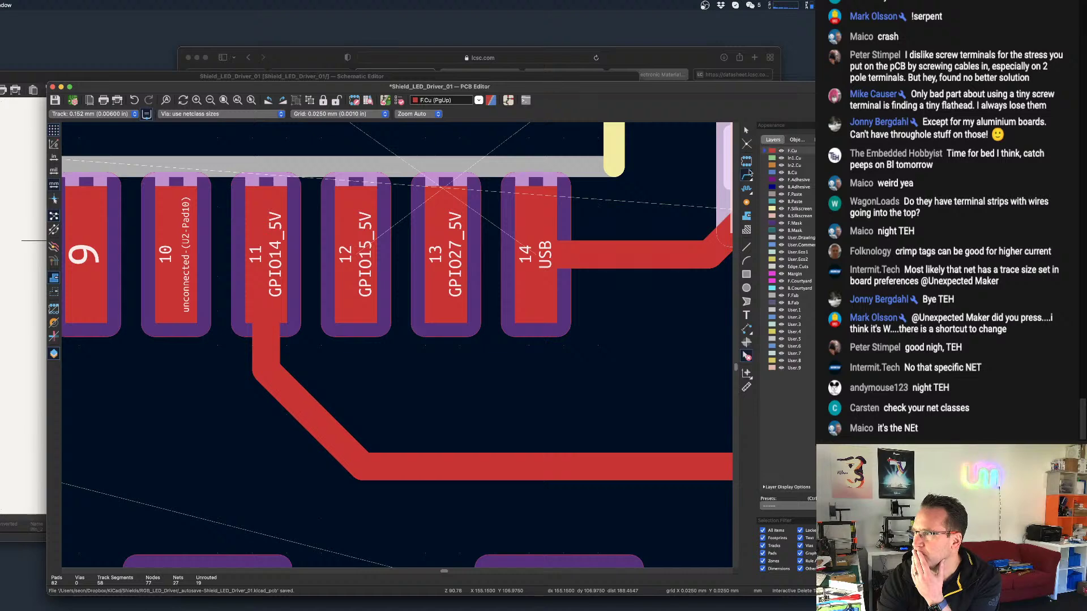
left_click(747, 176)
left_click(361, 255)
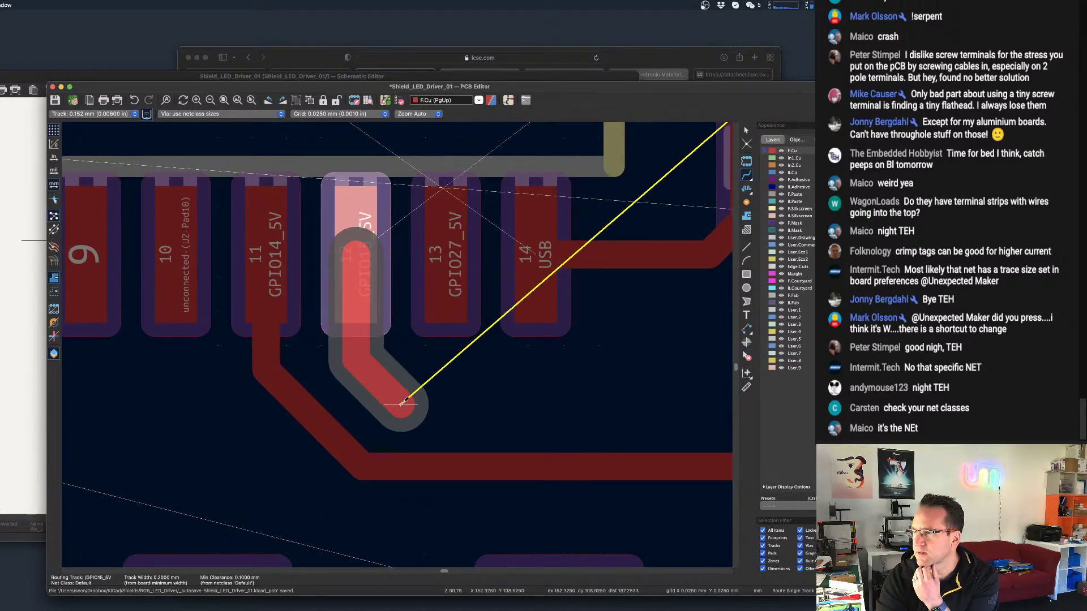
scroll(591, 401, "down", 10)
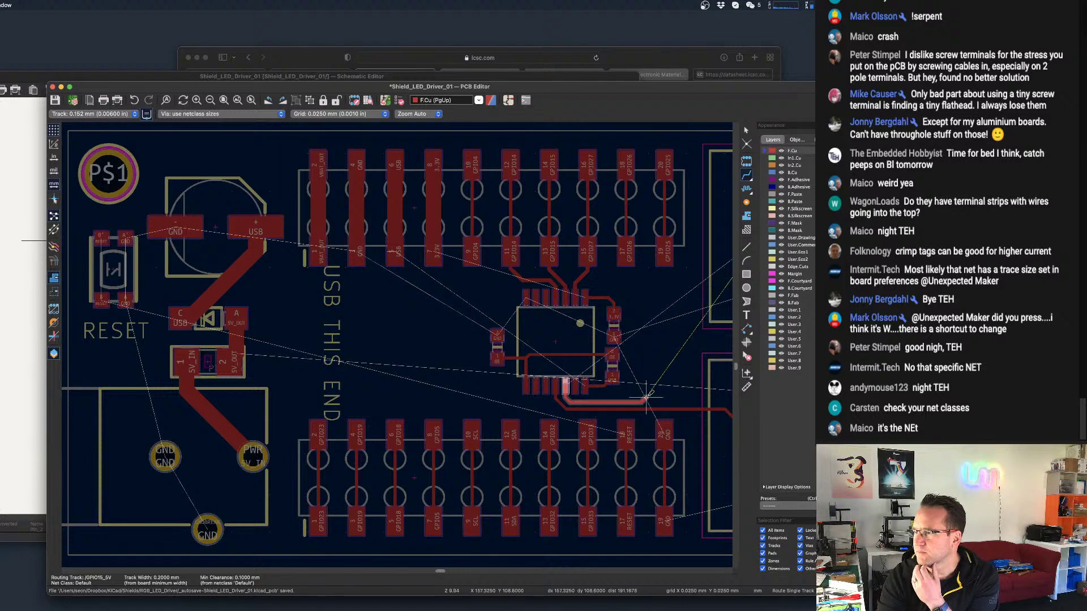
middle_click_drag(691, 303, 442, 344)
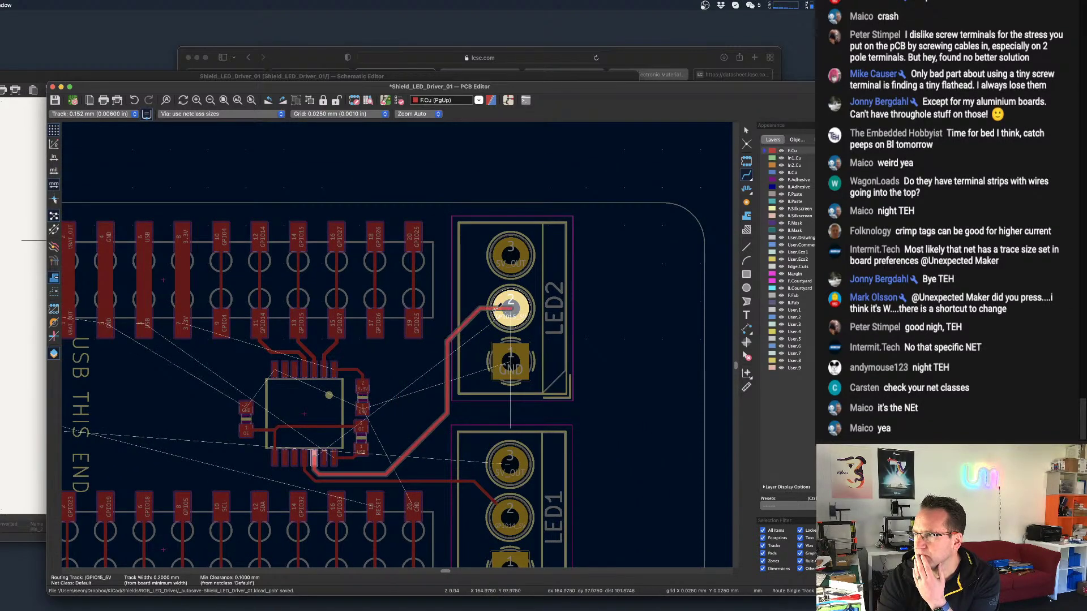
left_click(512, 306)
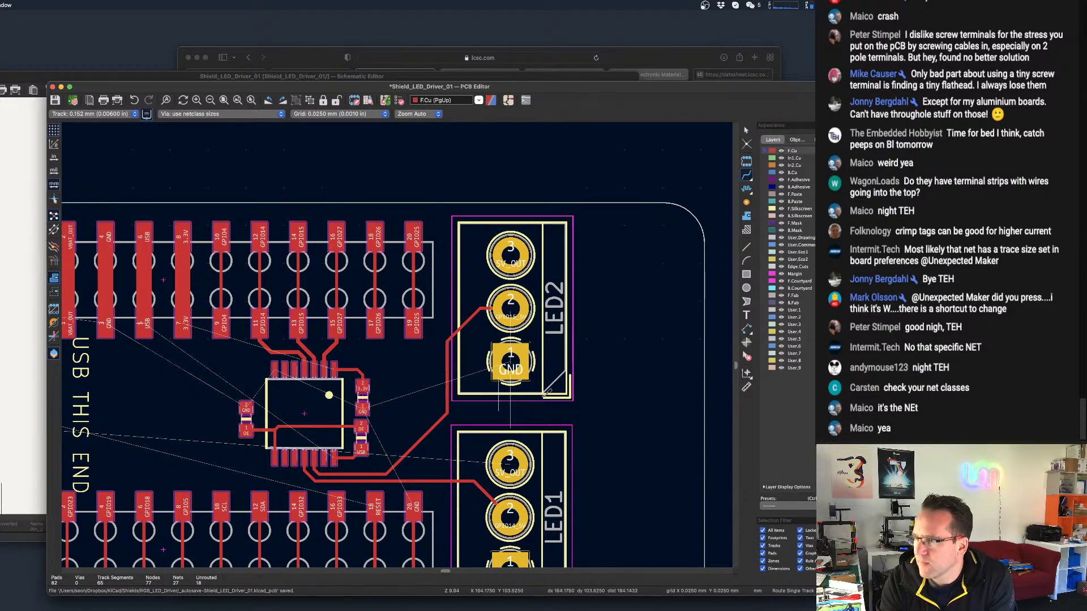
Examine the new LED tracks and the unrouted connections between the power section, level shifter and LED terminals.
scroll(513, 306, "down", 5)
scroll(542, 351, "up", 7)
scroll(543, 350, "down", 6)
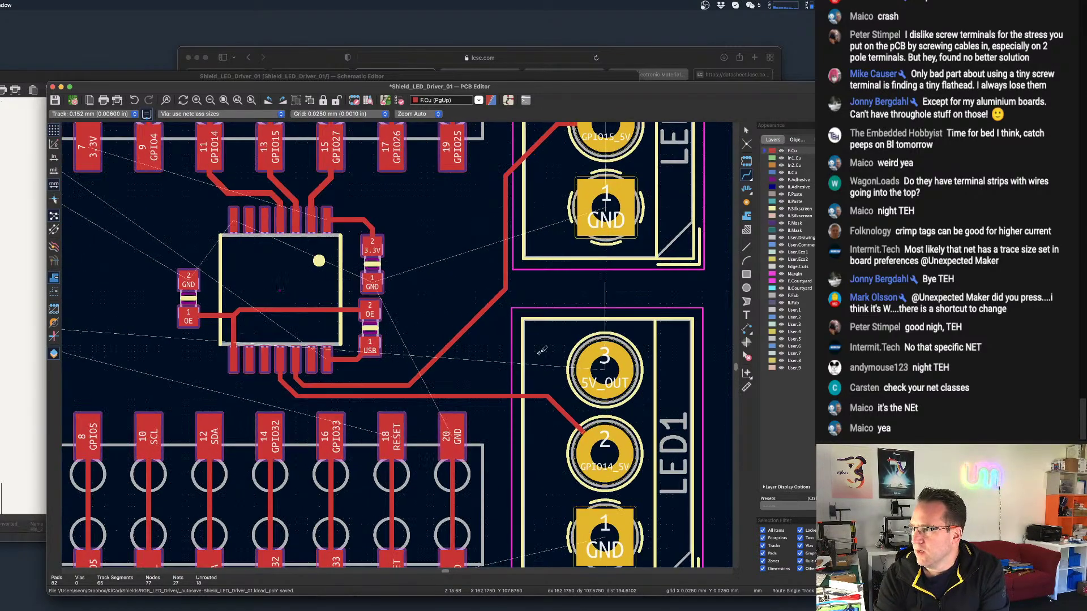
scroll(576, 356, "up", 1)
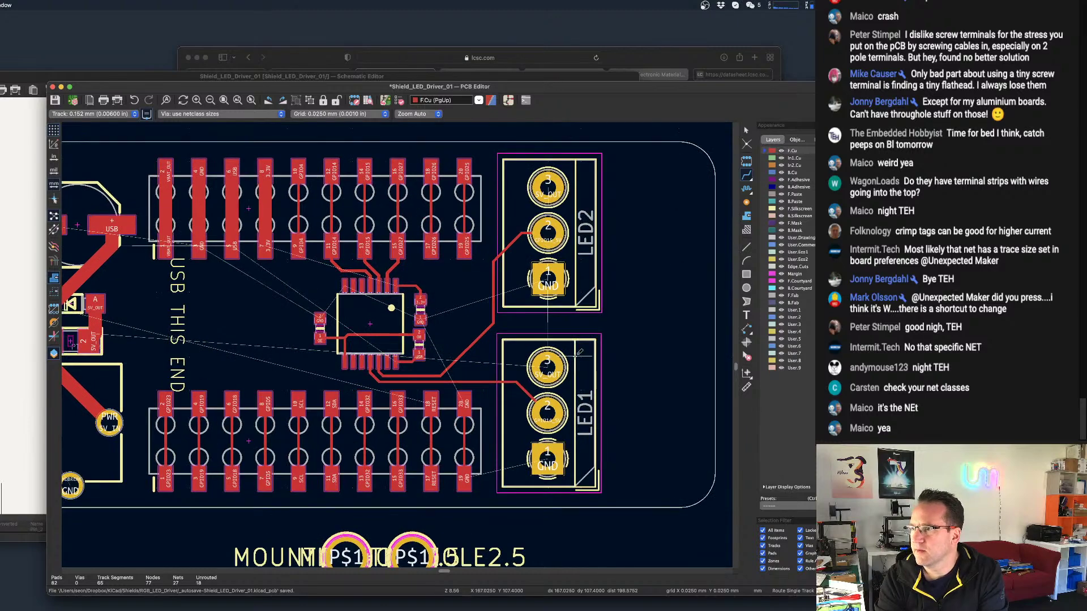
scroll(576, 356, "down", 1)
middle_click_drag(477, 350, 599, 327)
scroll(374, 330, "up", 3)
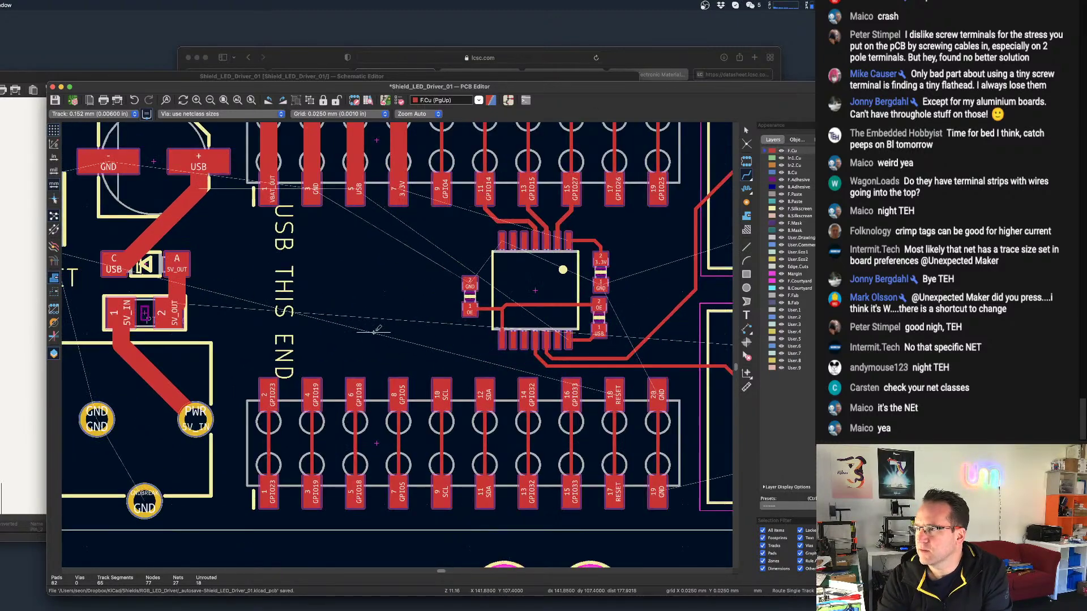
scroll(374, 330, "down", 4)
scroll(442, 333, "up", 1)
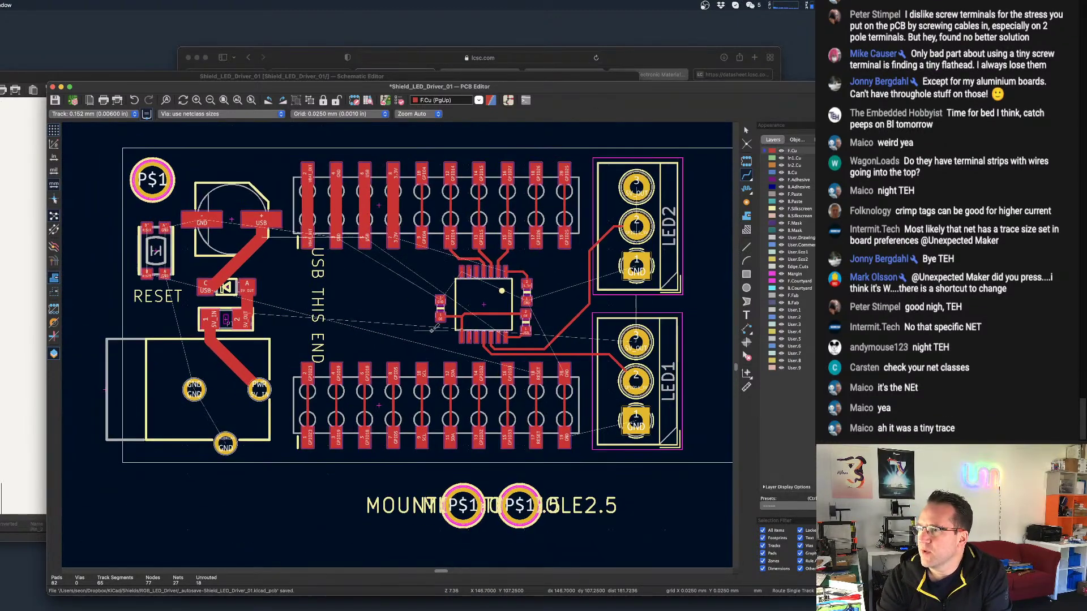
scroll(275, 337, "up", 1)
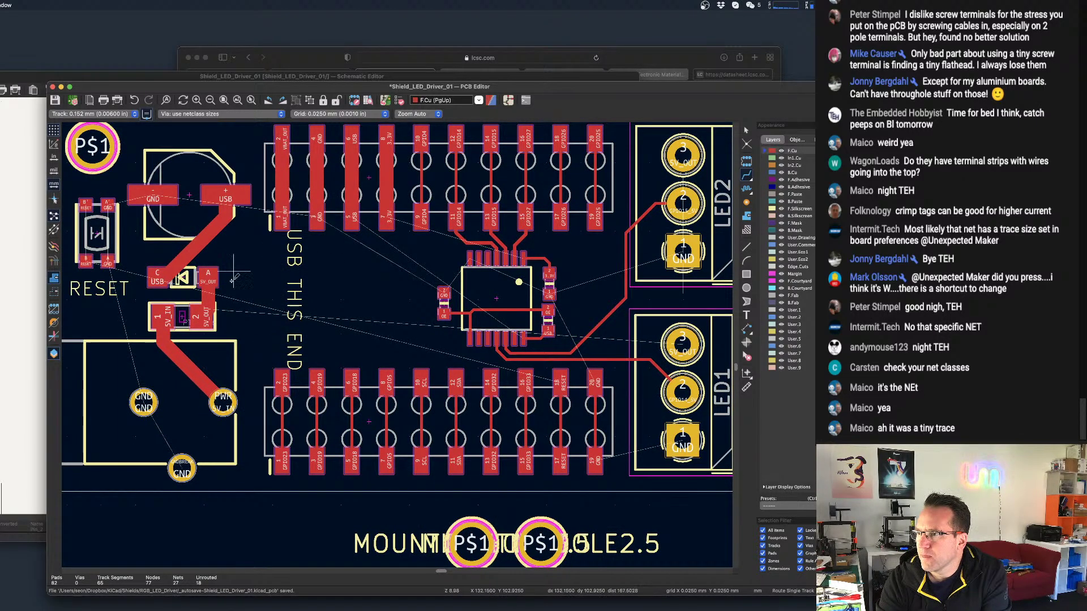
scroll(296, 280, "down", 1)
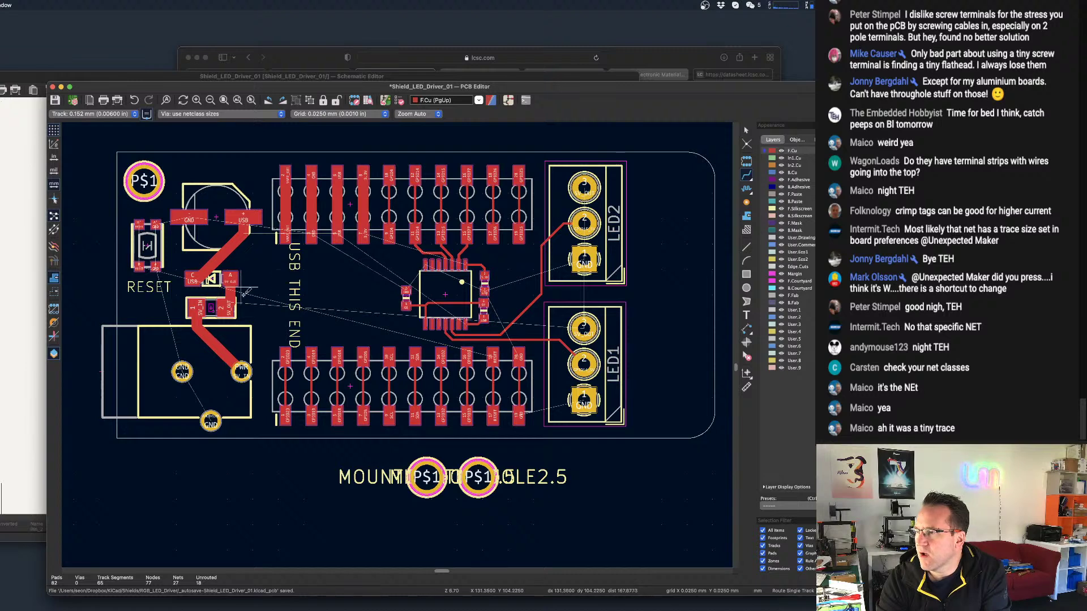
scroll(259, 281, "up", 2)
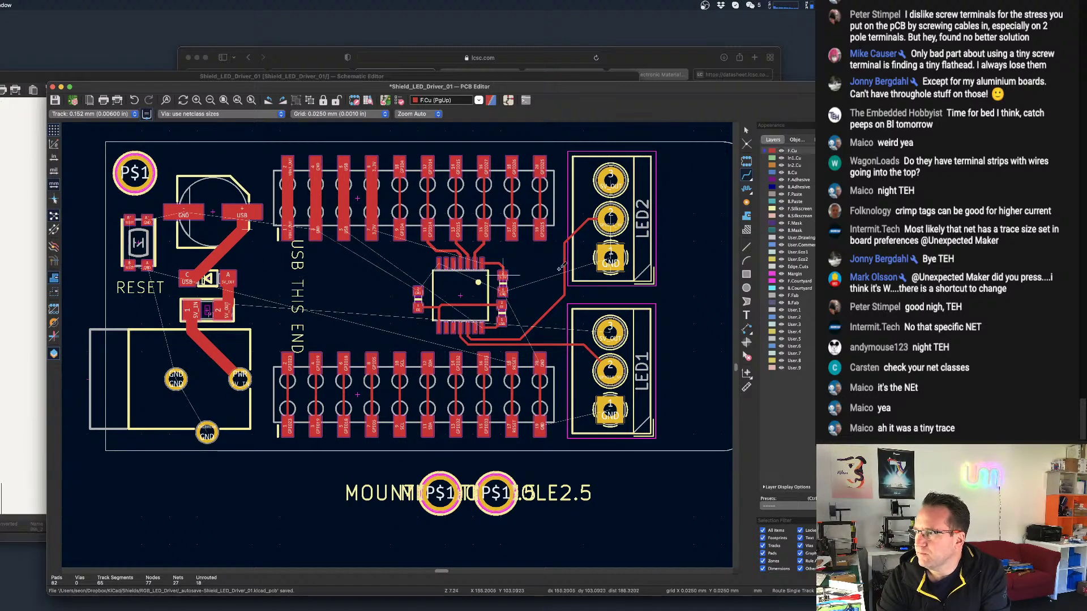
scroll(634, 249, "down", 1)
scroll(634, 249, "up", 1)
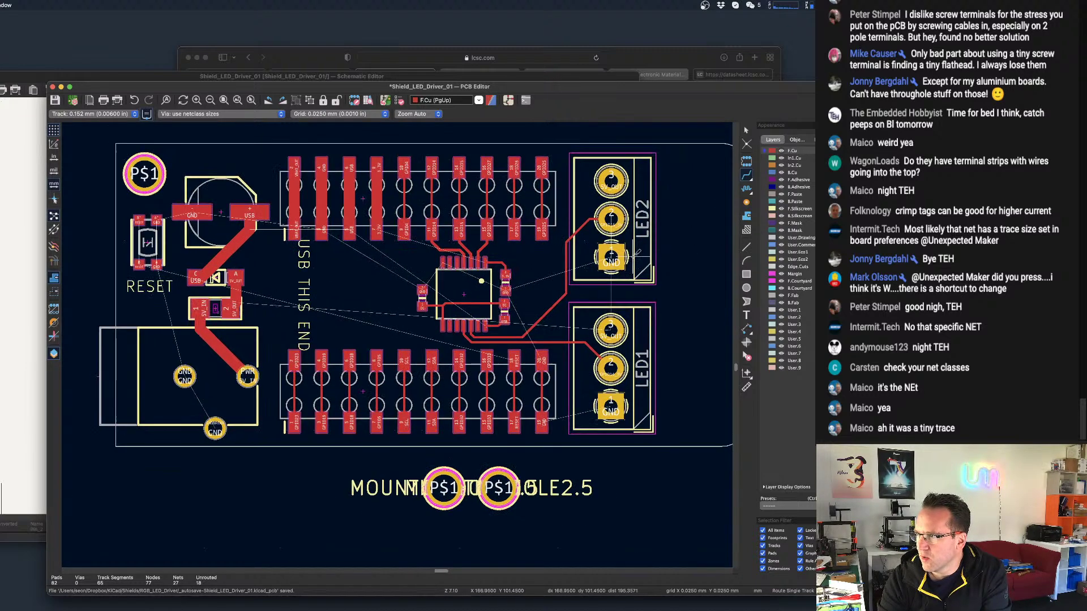
Save the PCB layout.
scroll(634, 249, "down", 2)
scroll(289, 283, "up", 1)
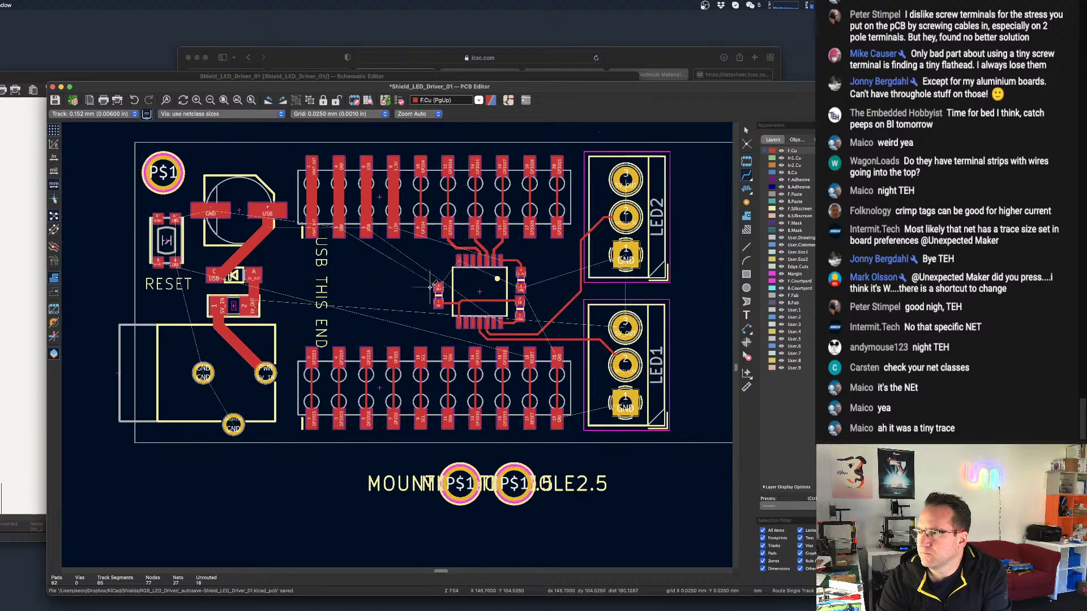
scroll(227, 294, "down", 1)
key("super+s")
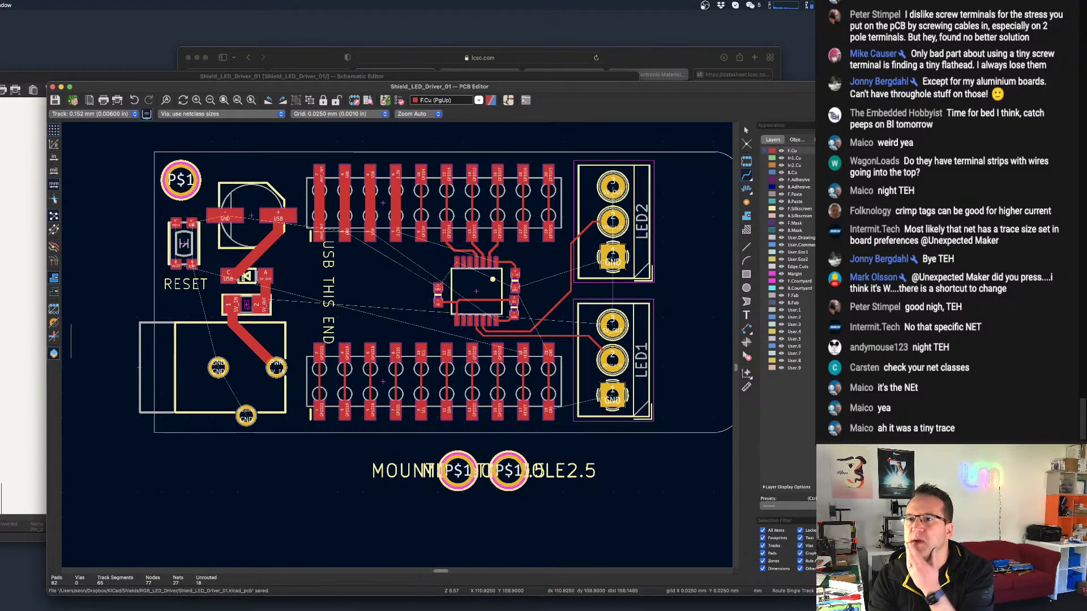